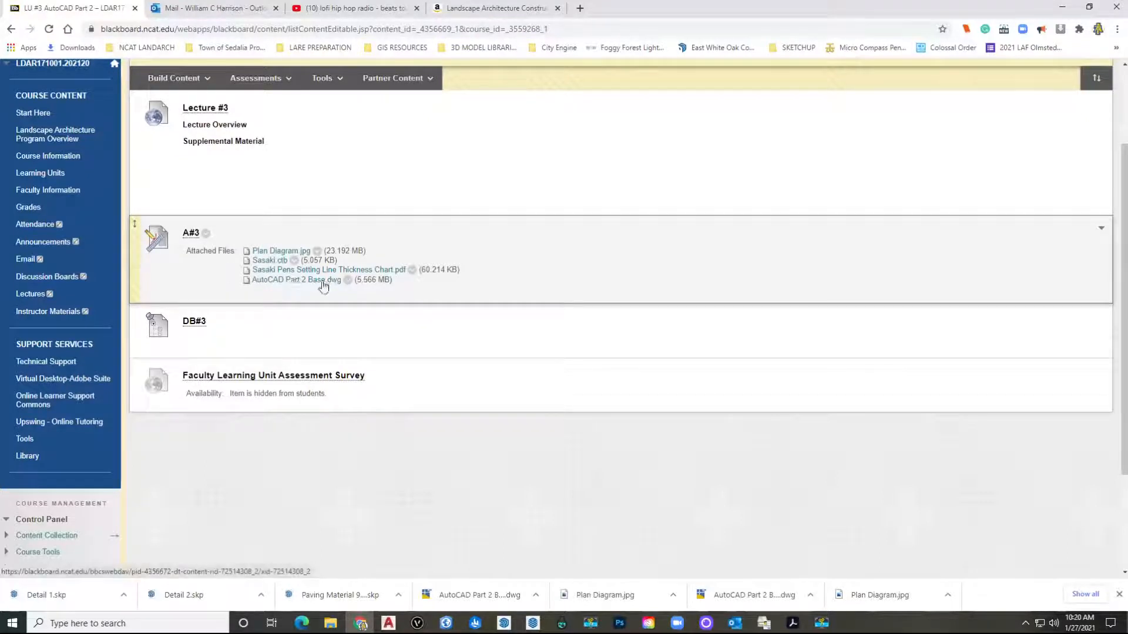
# Download the AutoCAD Part 2 Base drawing attached to A#3 and open the attached Plan Diagram image.
pyautogui.click(271, 281)
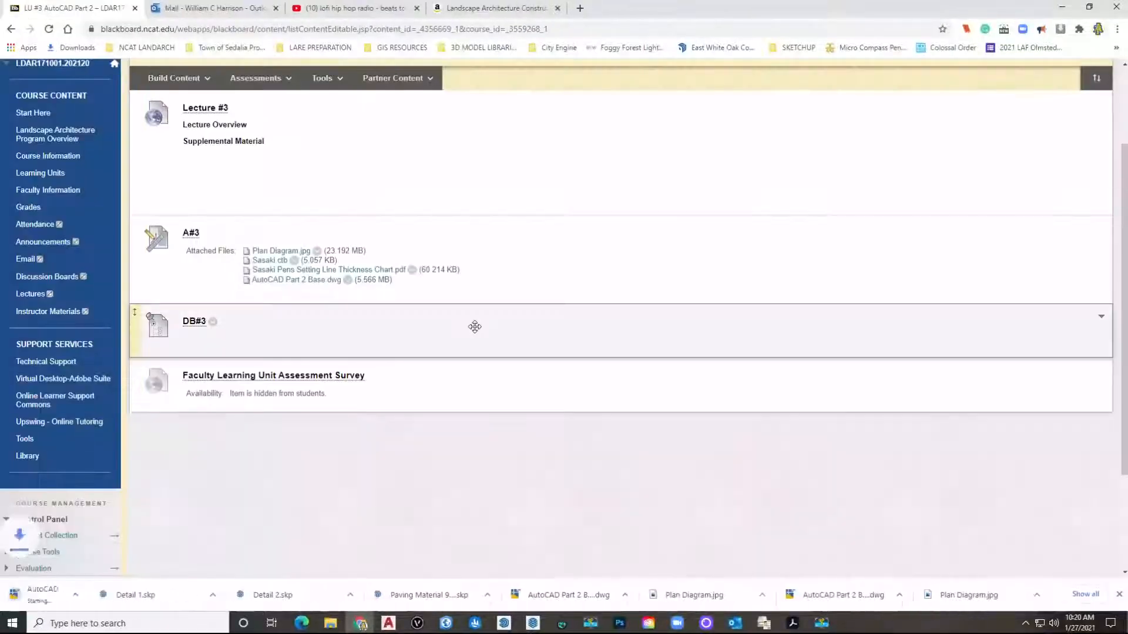
pyautogui.click(269, 251)
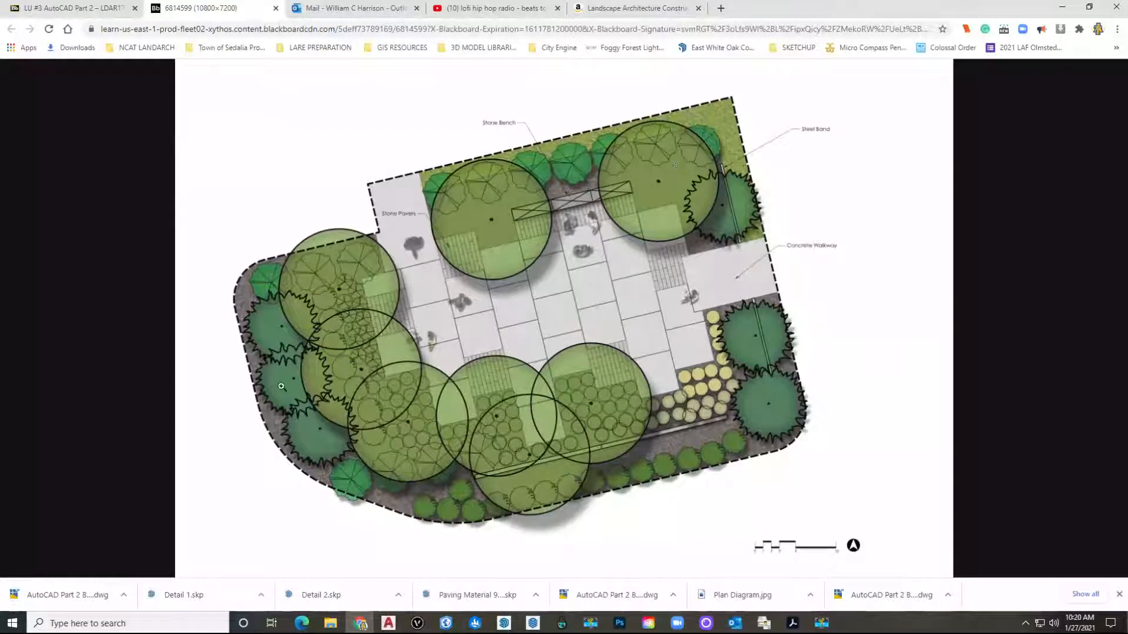
# Save the plan image as the JPEG Plan Diagram in a new Desktop folder named "LU3 AutoCAD Part 2".
pyautogui.rightClick(733, 105)
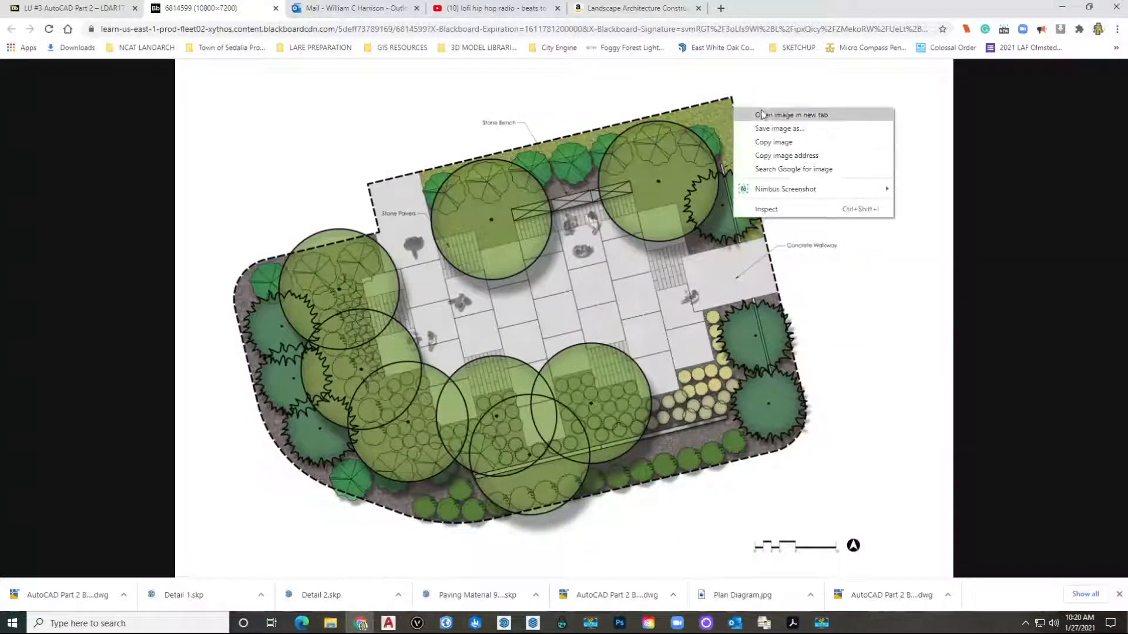
pyautogui.click(766, 125)
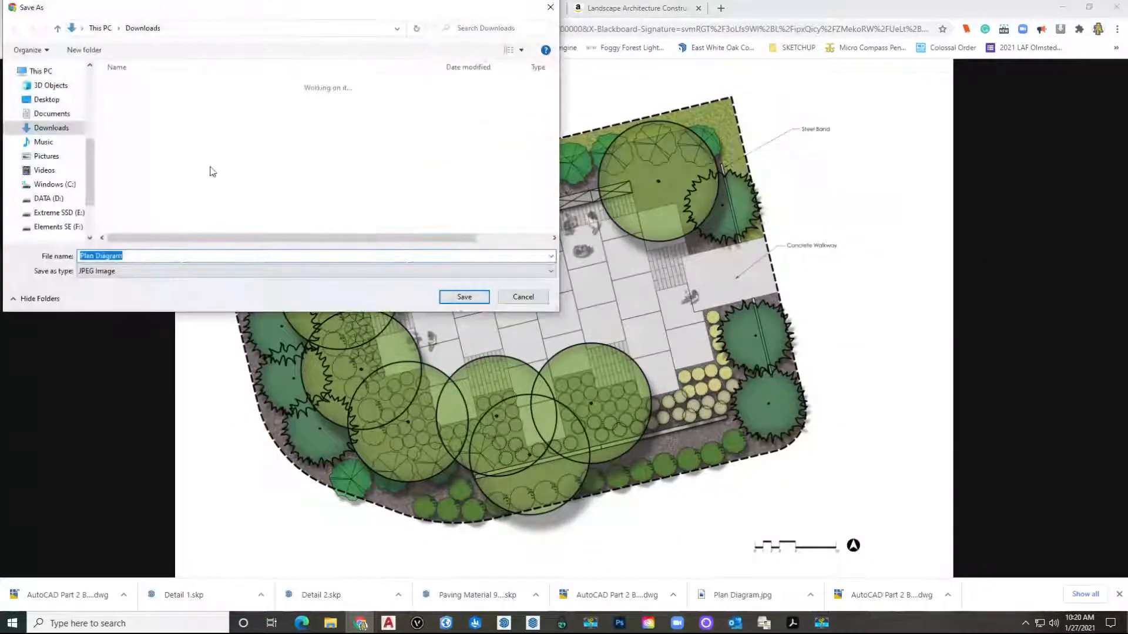
pyautogui.click(47, 100)
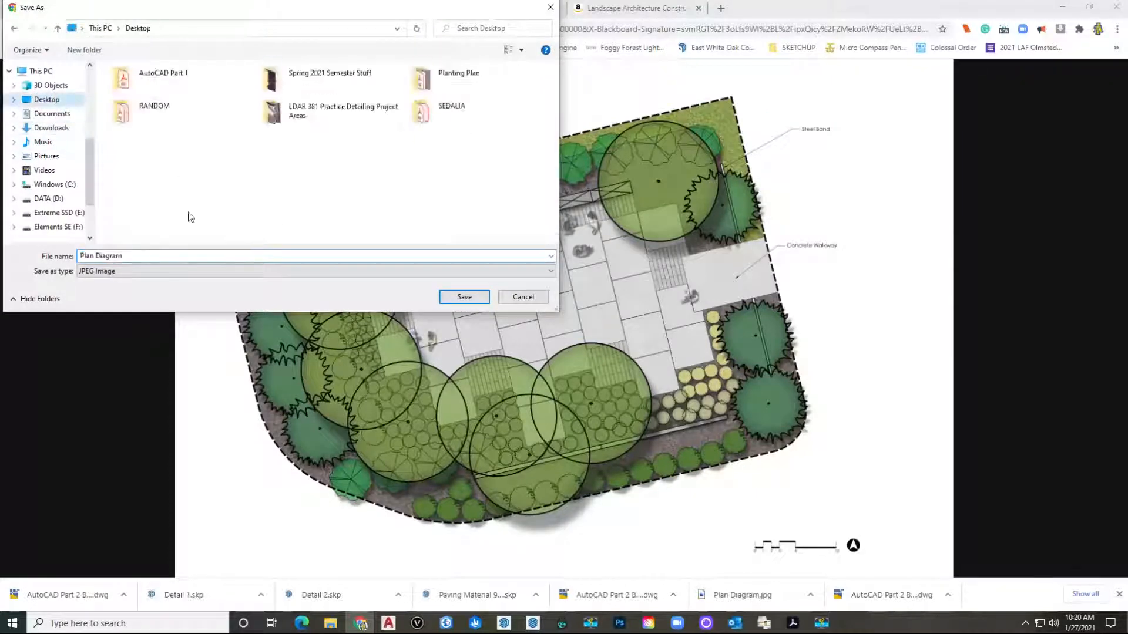
pyautogui.rightClick(161, 200)
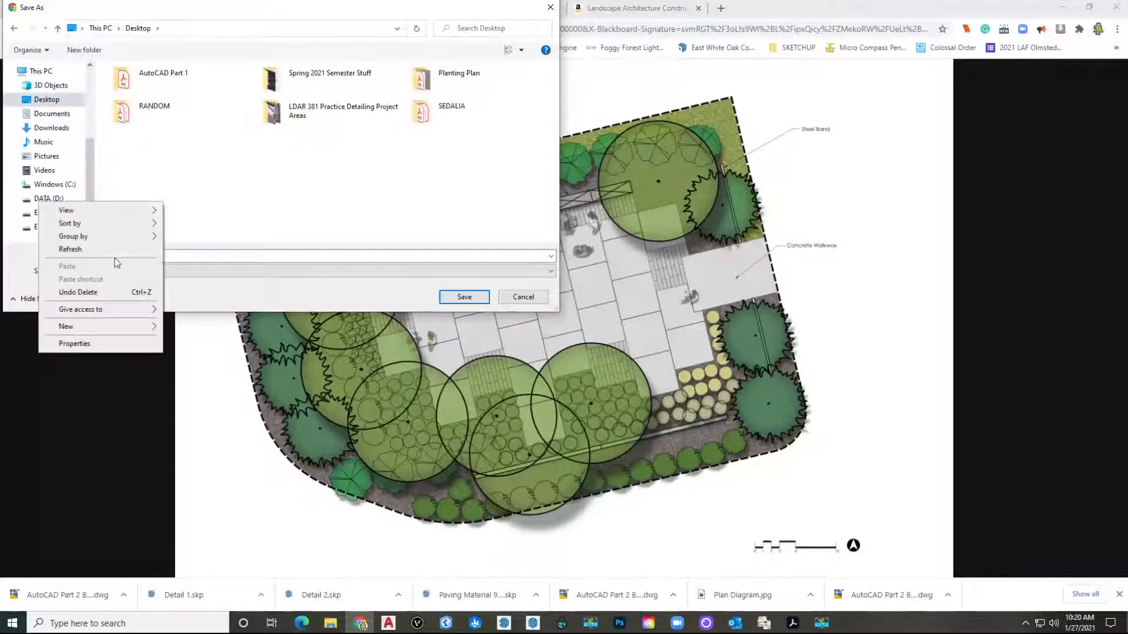
pyautogui.moveTo(114, 327)
pyautogui.click(185, 327)
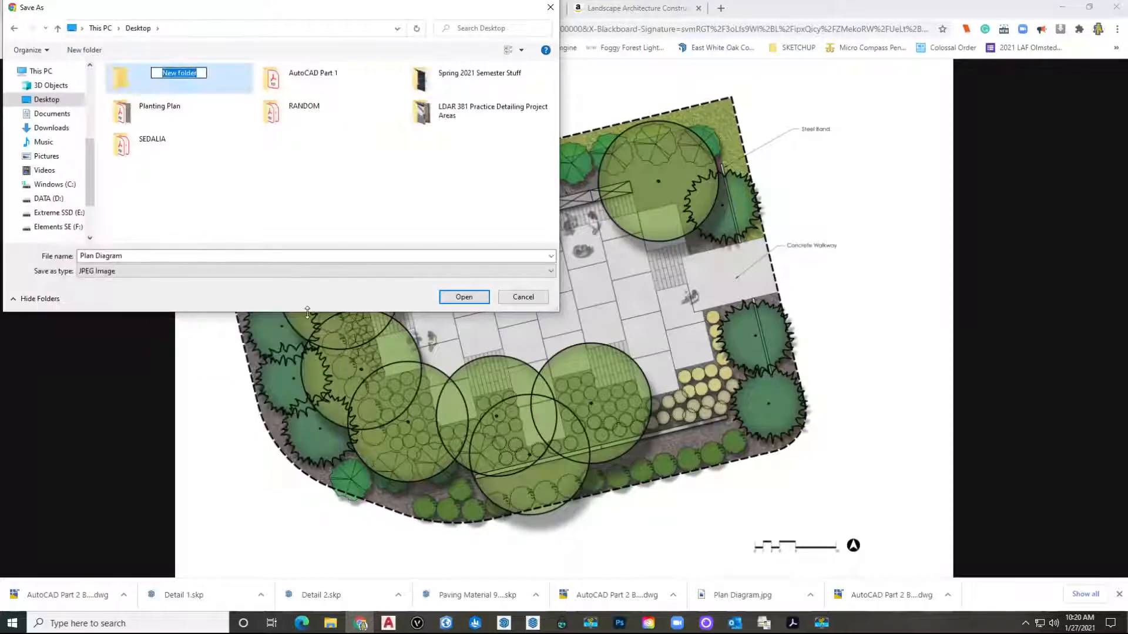
pyautogui.write('L')
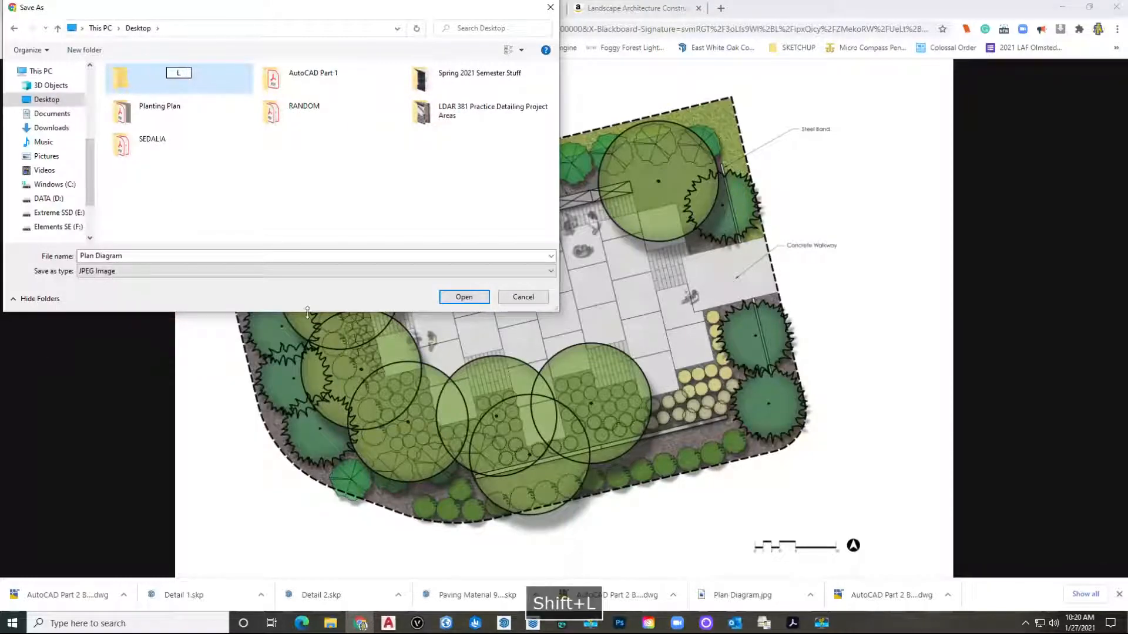
pyautogui.write('U3 ')
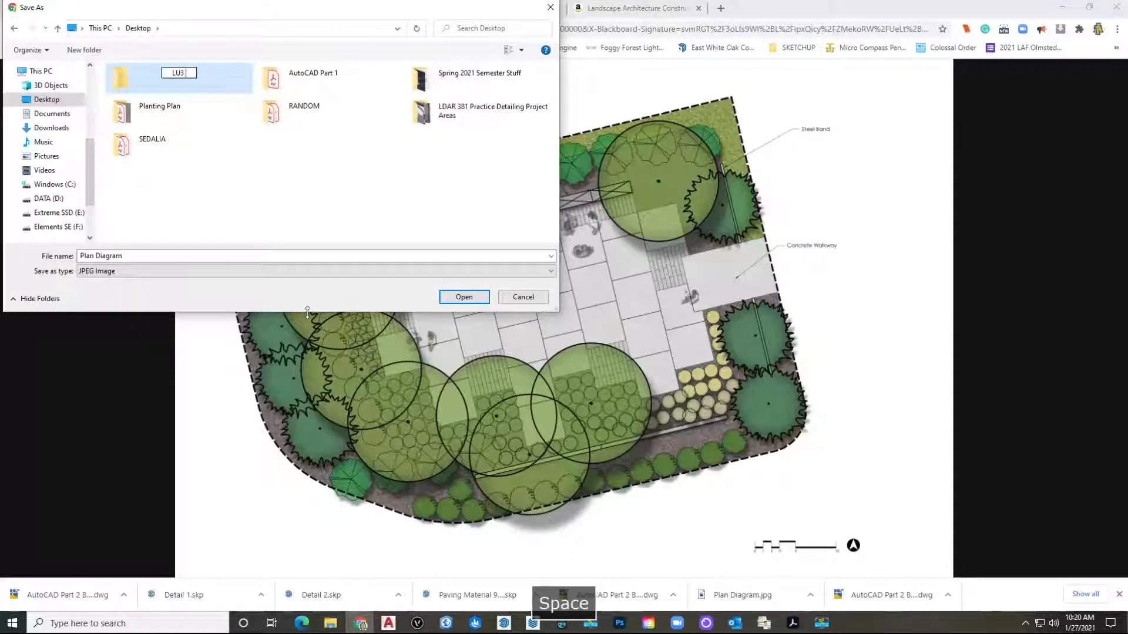
pyautogui.write('AutoCAD')
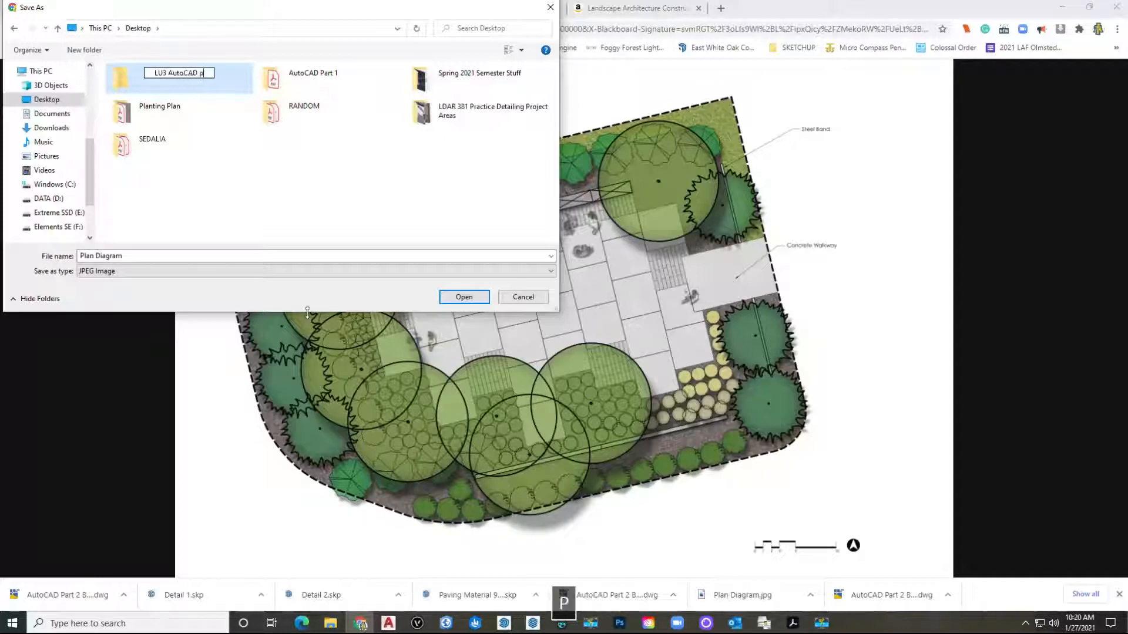
pyautogui.write(' Part 2')
pyautogui.press('Return')
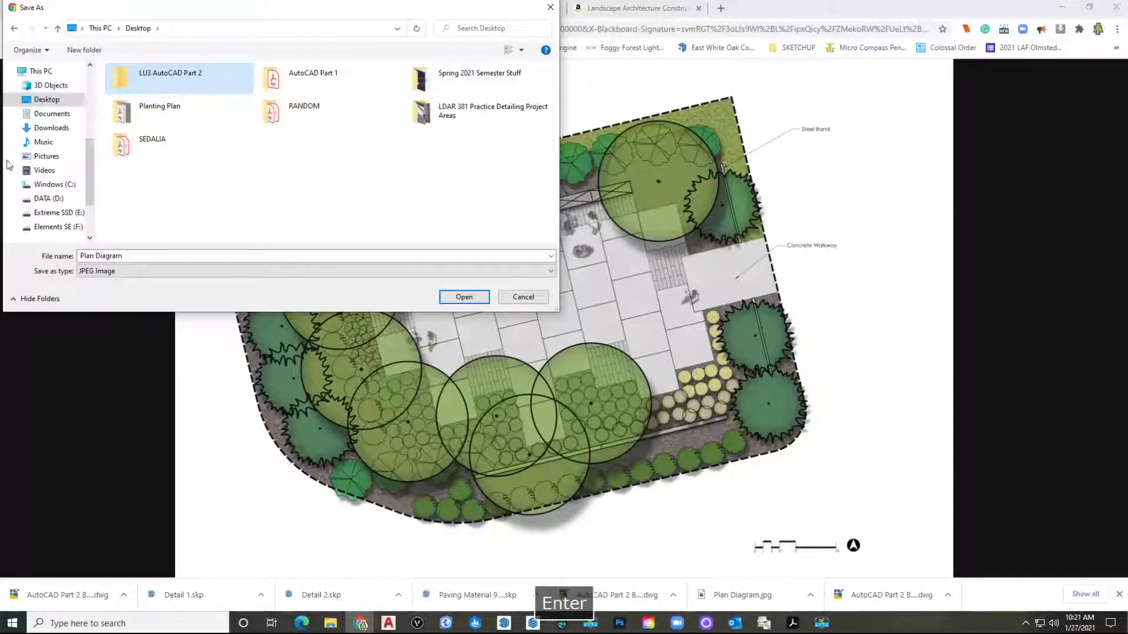
pyautogui.doubleClick(141, 76)
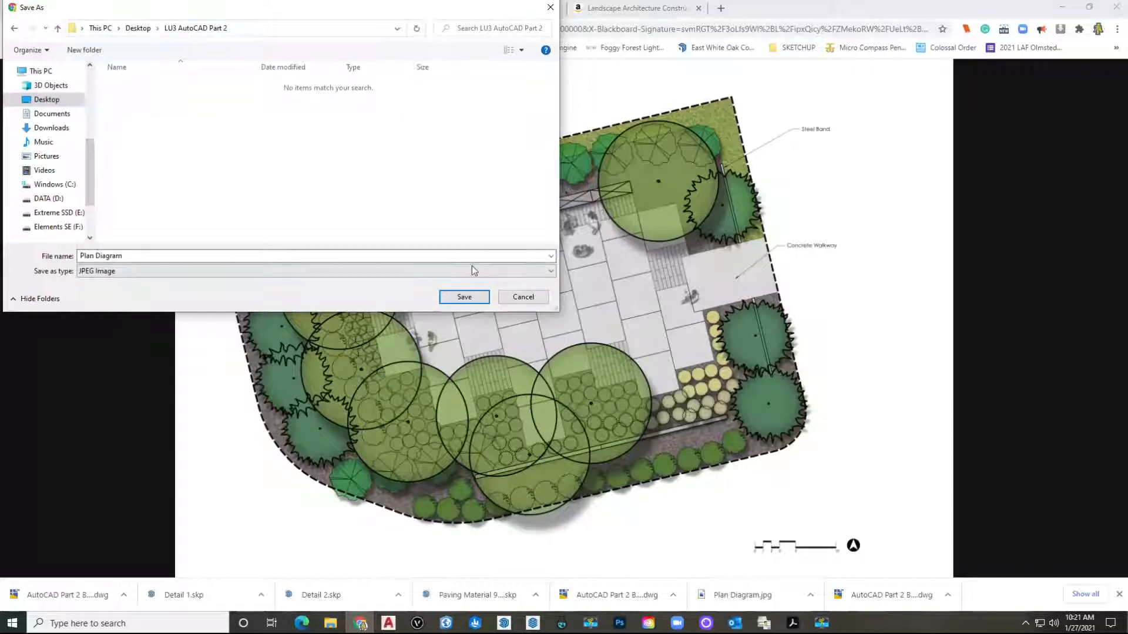
pyautogui.click(464, 296)
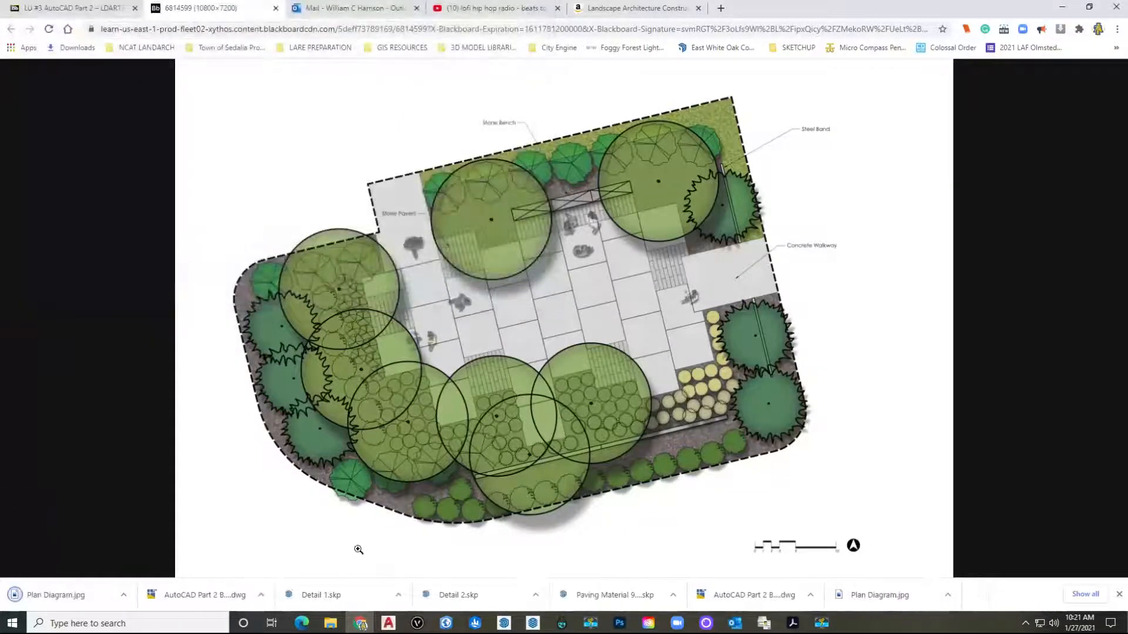
# Open the downloaded AutoCAD Part 2 Base drawing in AutoCAD and close the External References palette.
pyautogui.click(199, 595)
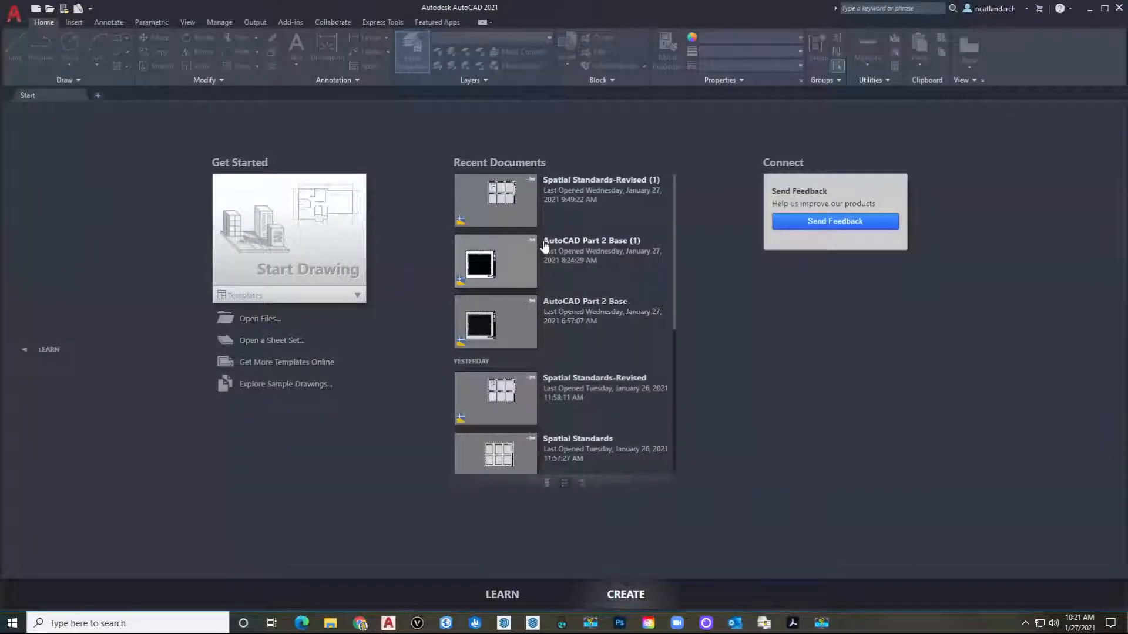
pyautogui.click(544, 245)
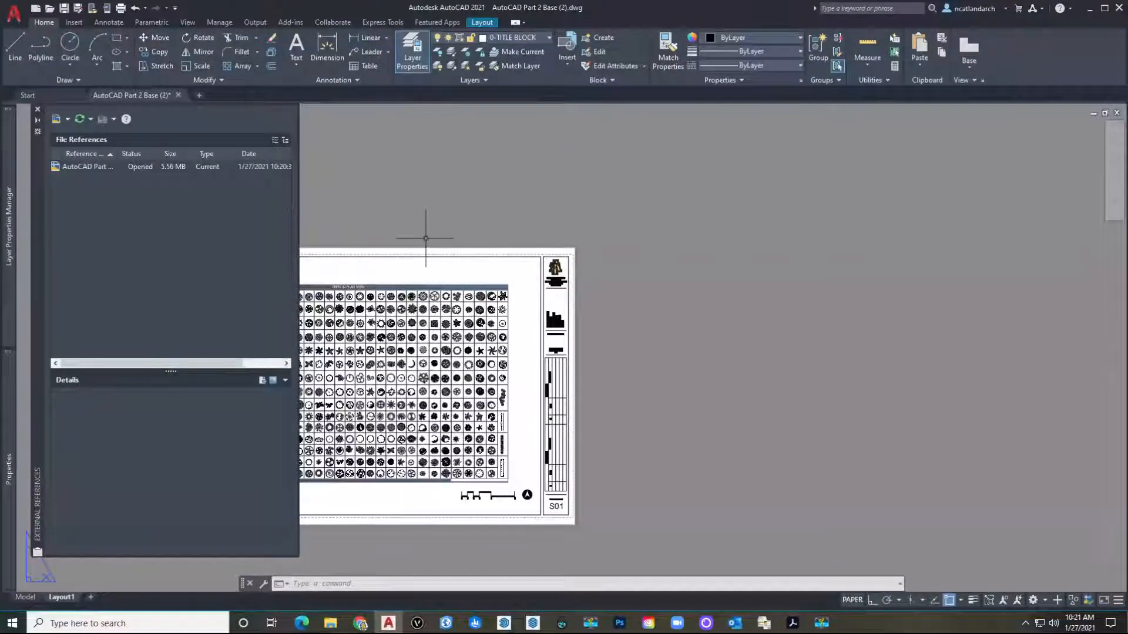
pyautogui.click(38, 110)
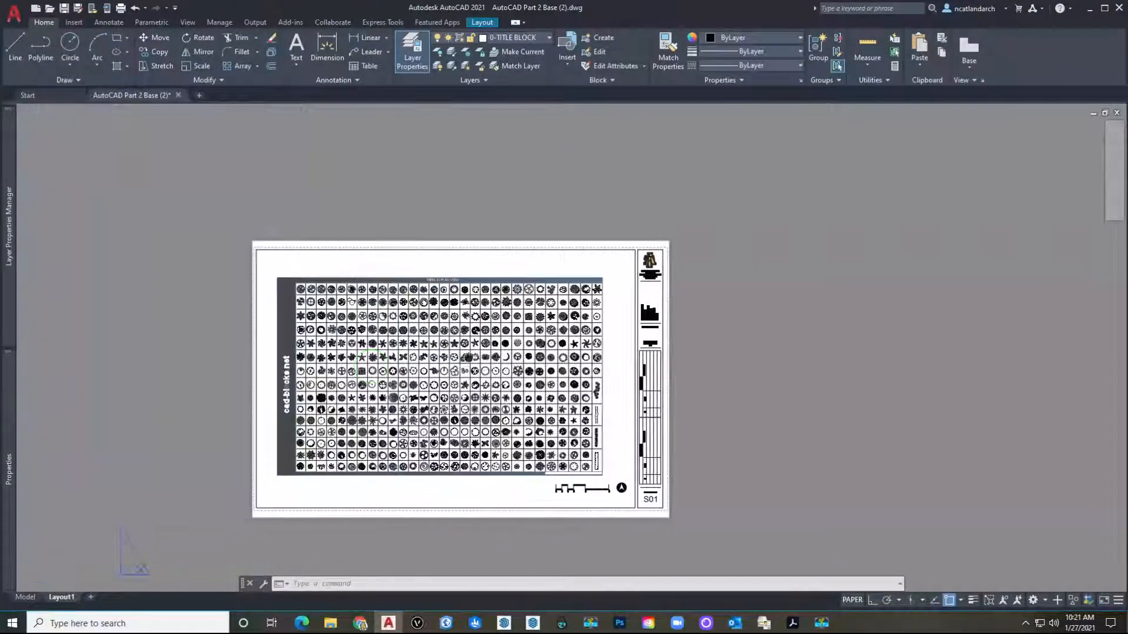
# Look over the layout sheet and its title block, and switch to model space.
pyautogui.scroll(3, 529, 290)
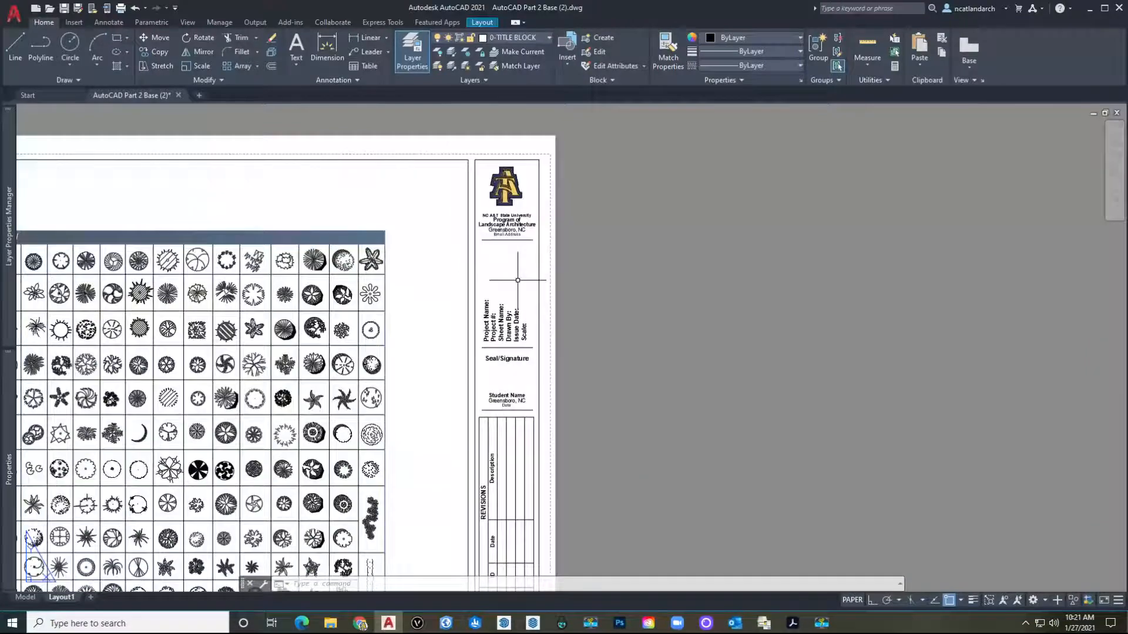
pyautogui.scroll(-2, 517, 241)
pyautogui.scroll(4, 515, 237)
pyautogui.scroll(-5, 515, 237)
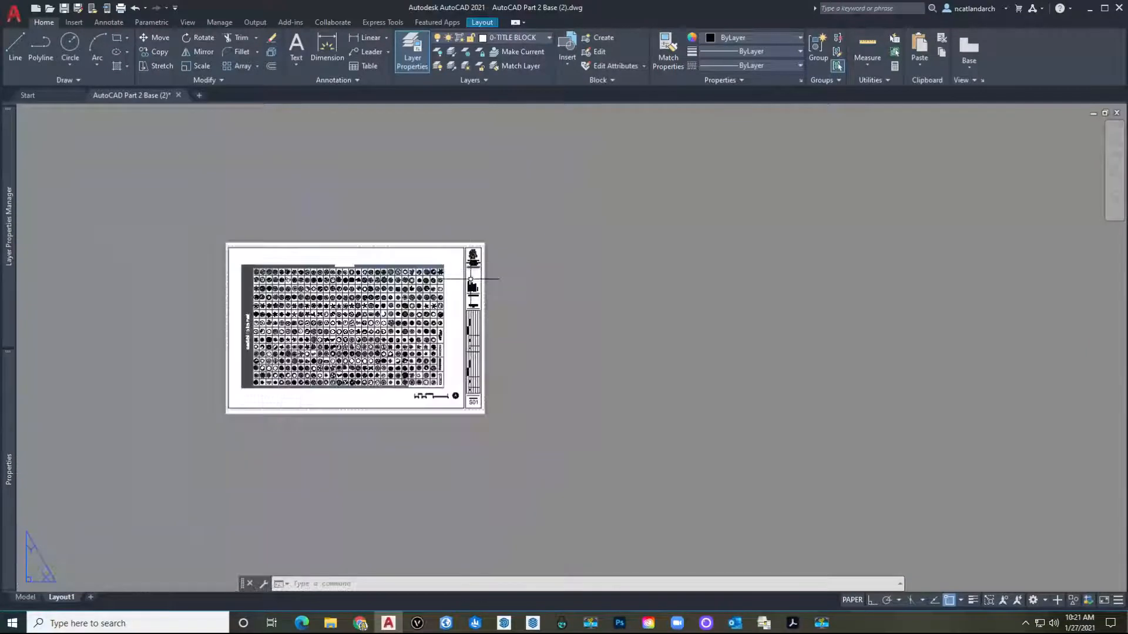
pyautogui.scroll(2, 433, 419)
pyautogui.moveTo(354, 382); pyautogui.dragTo(429, 399, button='middle')
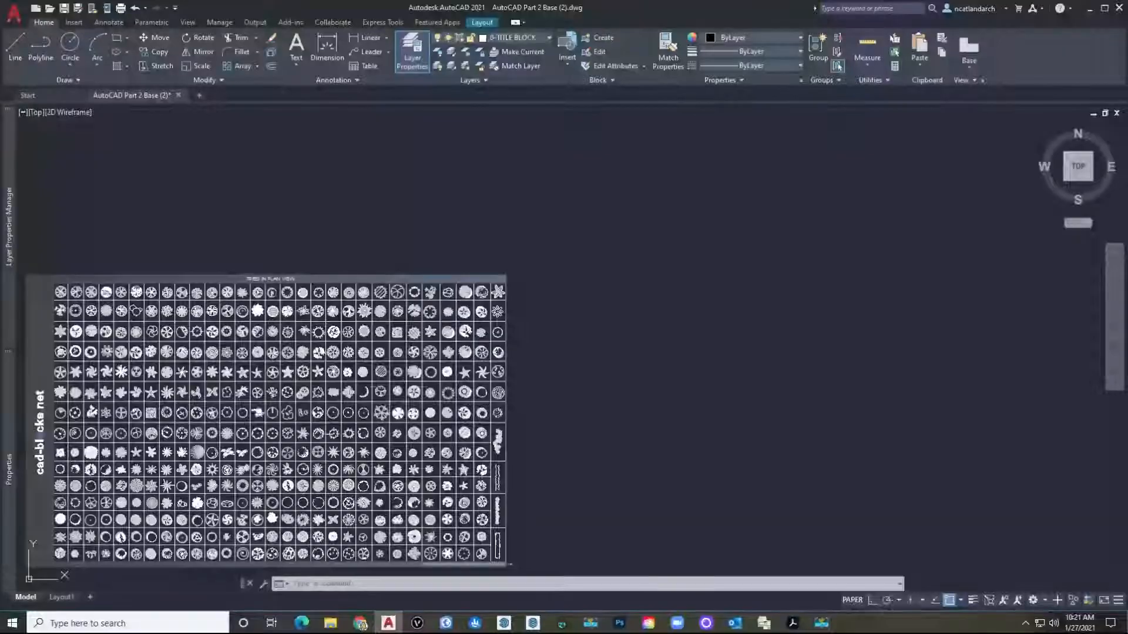
pyautogui.click(25, 597)
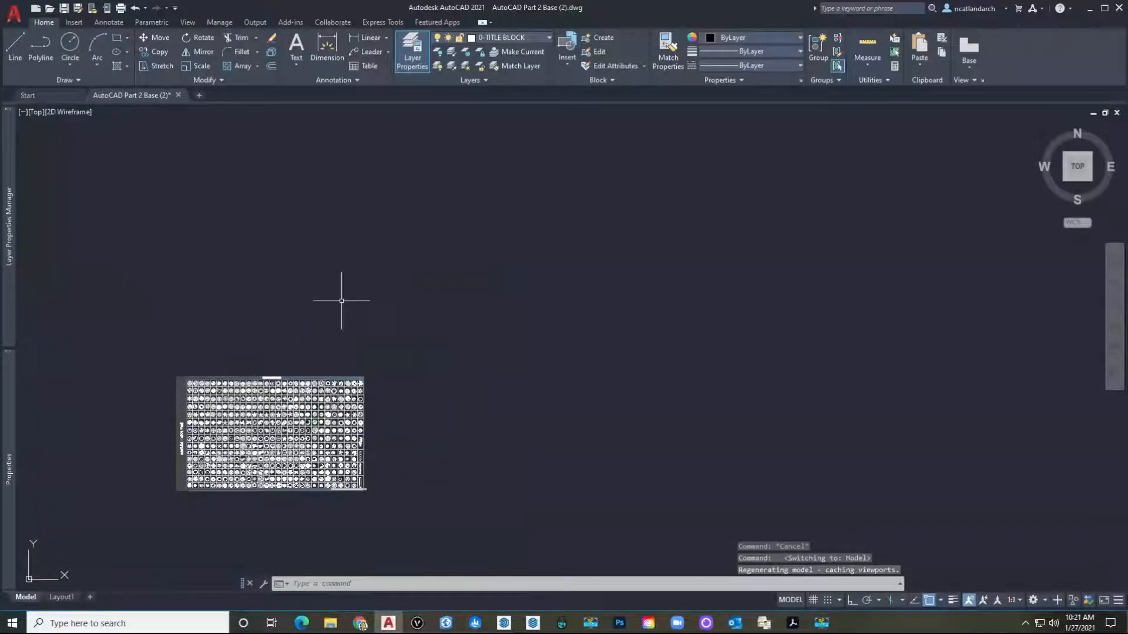
# Create a layer named "0-Image" and make it the current layer.
pyautogui.moveTo(7, 196)
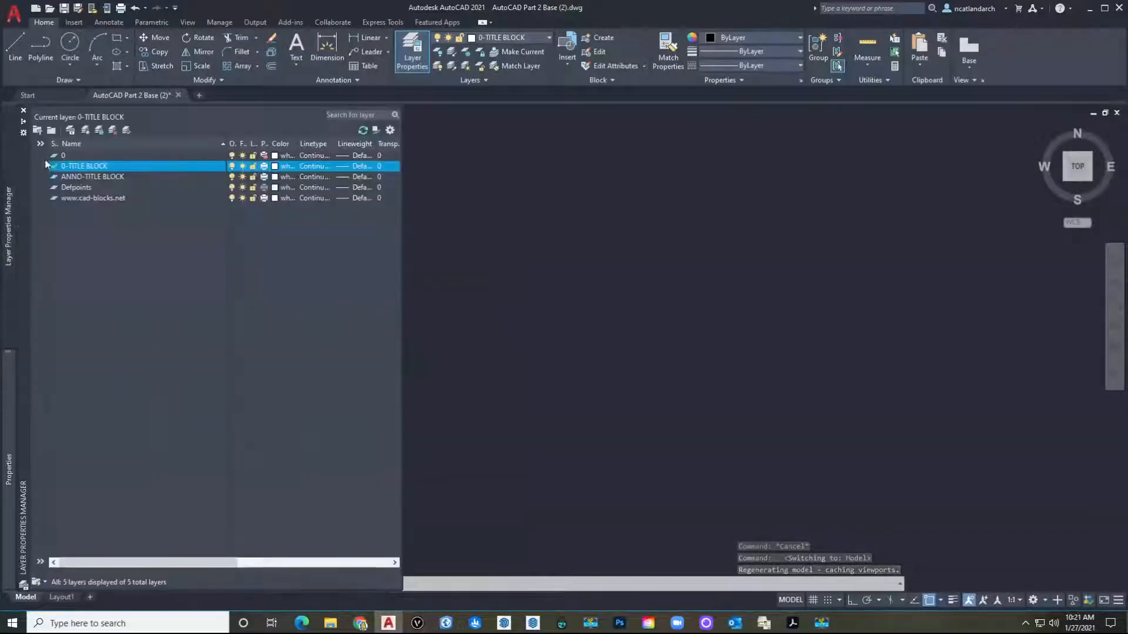
pyautogui.click(85, 130)
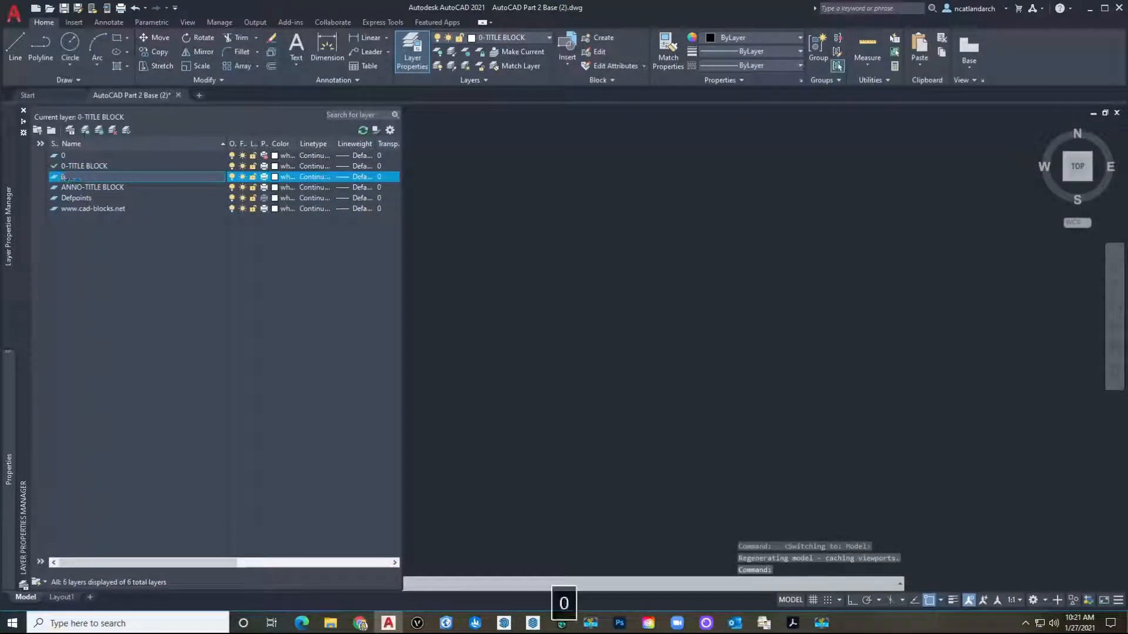
pyautogui.write('0-Image')
pyautogui.press('Return')
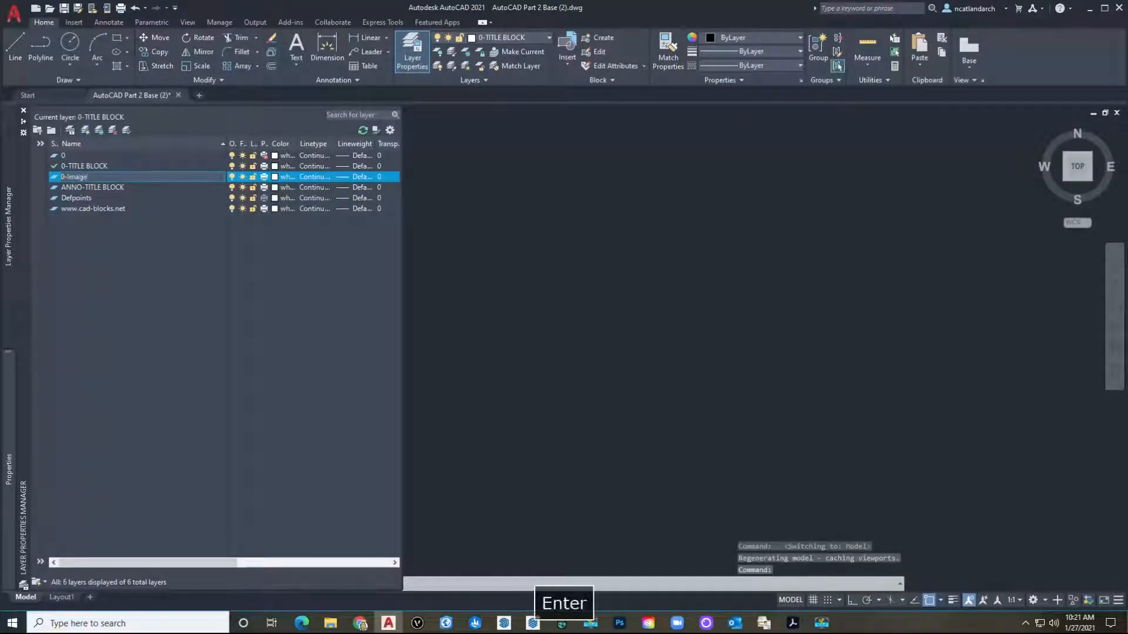
pyautogui.doubleClick(87, 178)
pyautogui.click(497, 212)
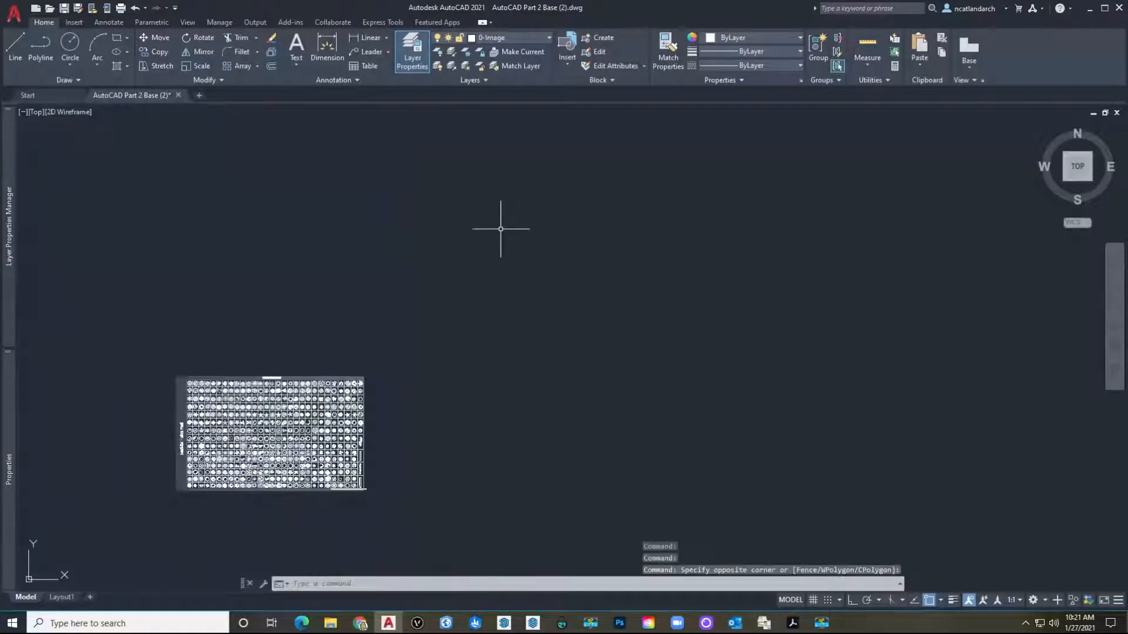
# Start attaching an image reference, choosing Plan Diagram from the Desktop folder LU3 AutoCAD Part 2.
pyautogui.write('im')
pyautogui.press('Return')
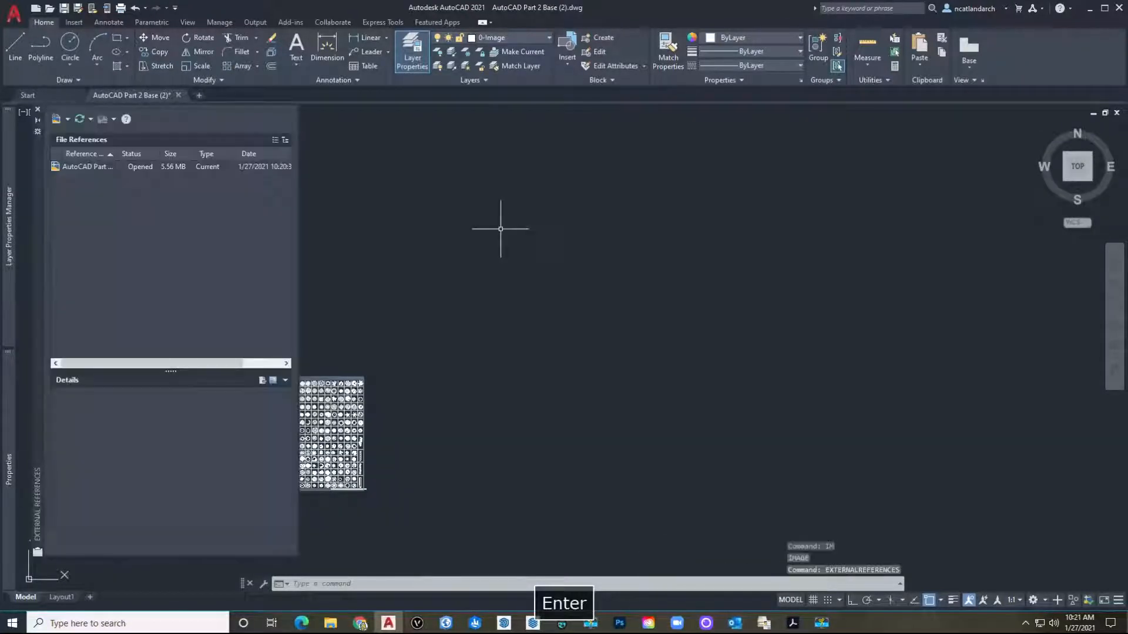
pyautogui.click(66, 120)
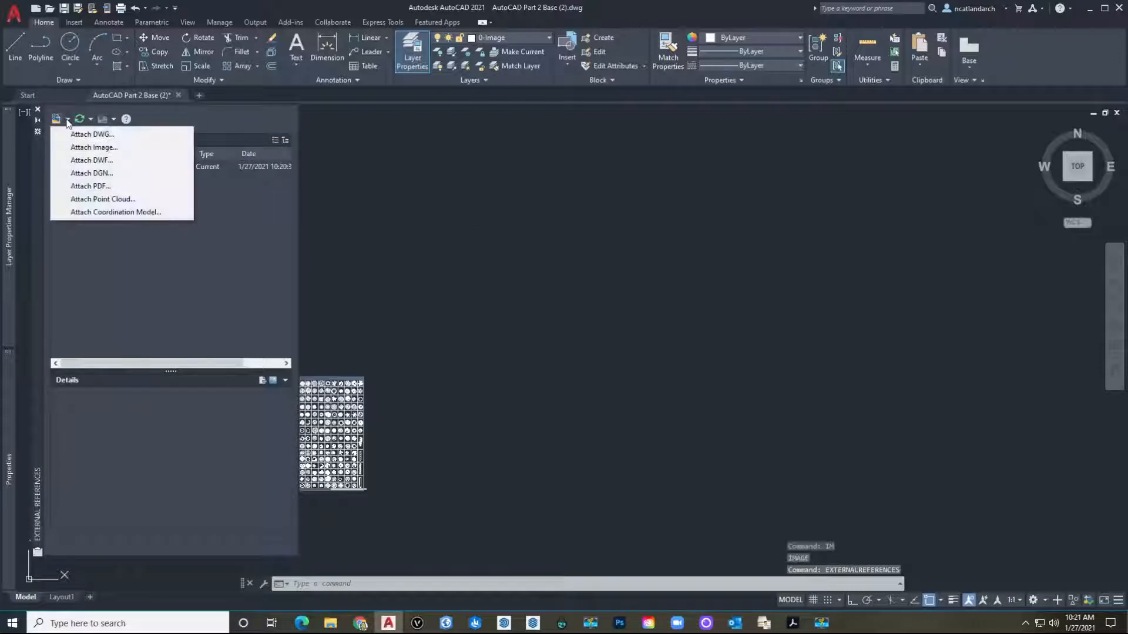
pyautogui.click(84, 149)
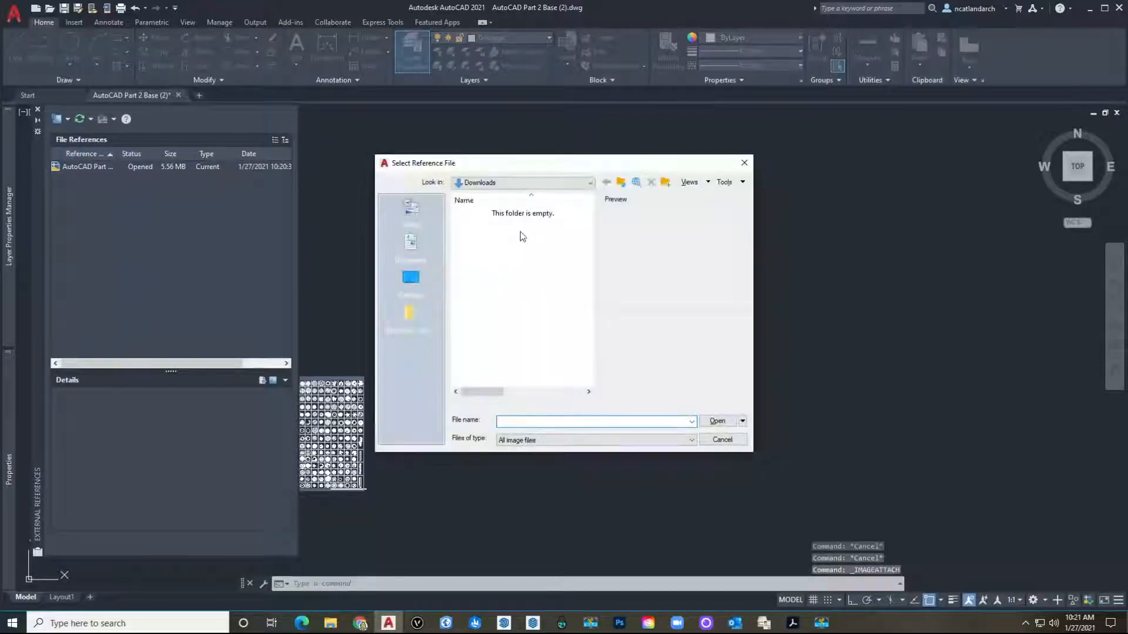
pyautogui.click(529, 182)
pyautogui.scroll(2, 517, 246)
pyautogui.click(487, 194)
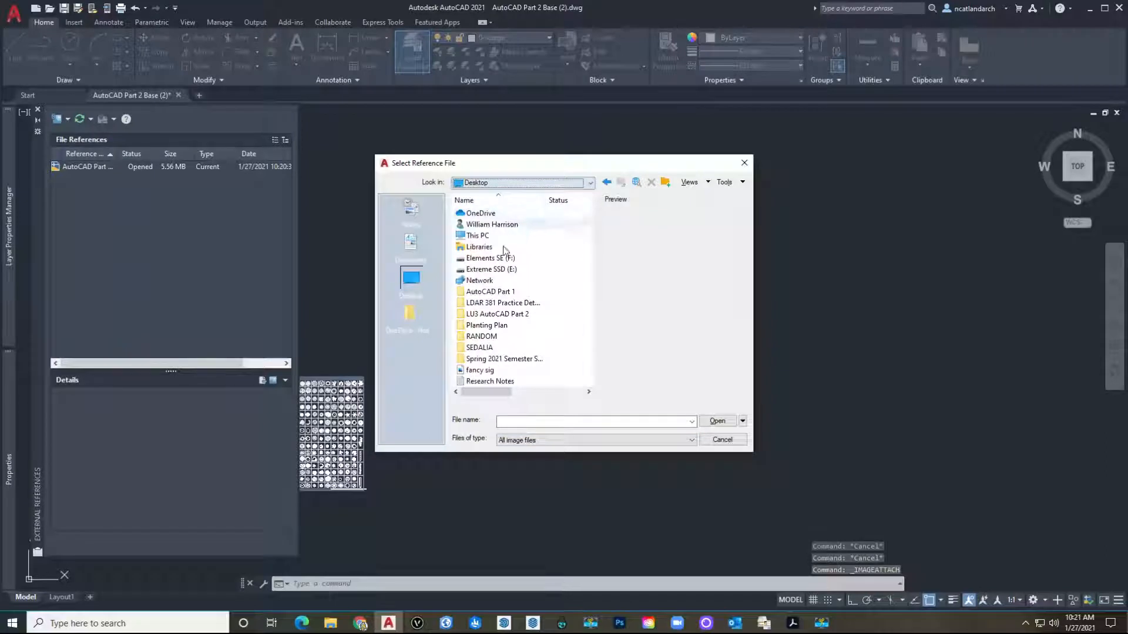
pyautogui.doubleClick(515, 314)
pyautogui.doubleClick(486, 213)
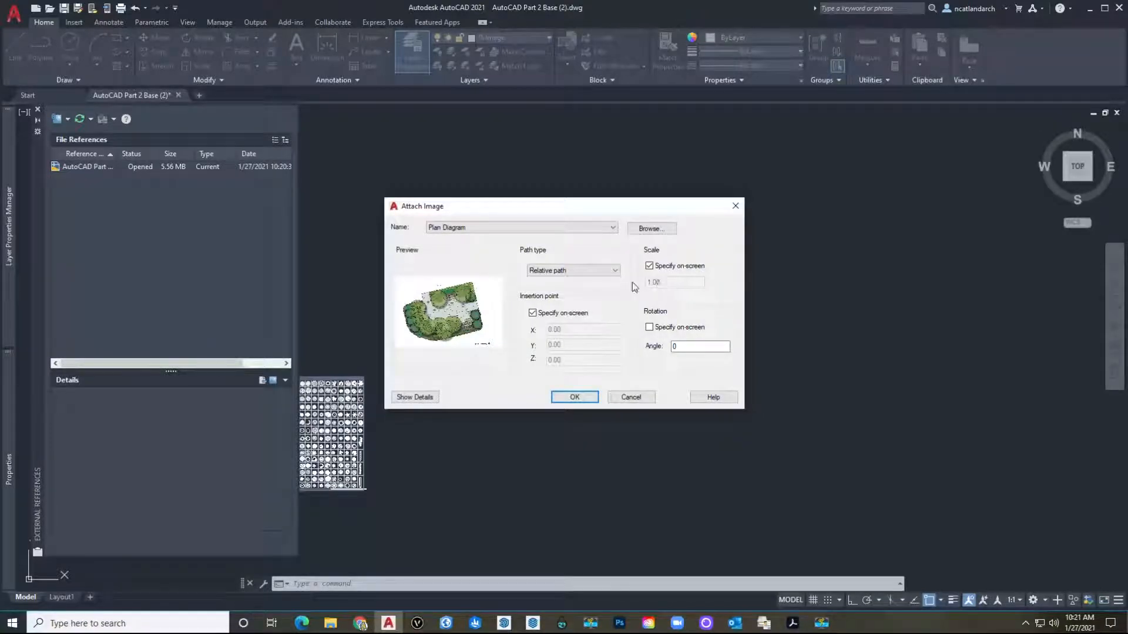
# Place the Plan Diagram image in the empty area beside the tree symbol sheet, setting its scale on screen.
pyautogui.click(595, 399)
pyautogui.click(447, 317)
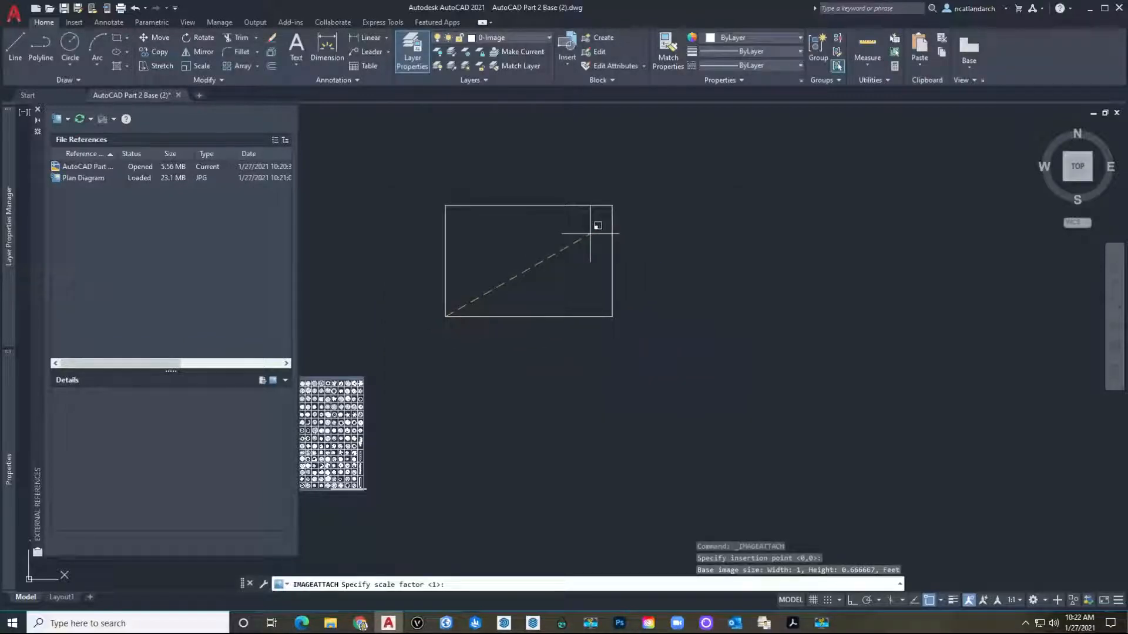
pyautogui.click(590, 234)
# Start scaling the attached plan image from base point 0 with the Reference option.
pyautogui.moveTo(538, 282); pyautogui.dragTo(476, 347, button='middle')
pyautogui.scroll(3, 476, 348)
pyautogui.moveTo(674, 361); pyautogui.dragTo(690, 350, button='middle')
pyautogui.write('sc')
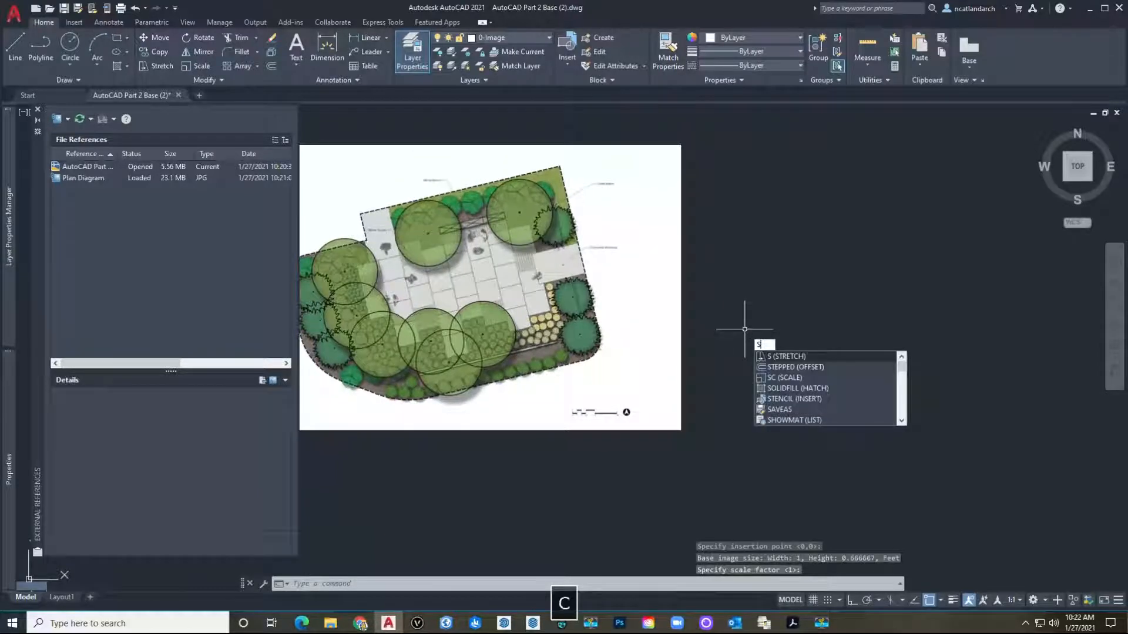
pyautogui.press('space')
pyautogui.click(737, 383)
pyautogui.click(625, 299)
pyautogui.press('space')
pyautogui.write('@')
pyautogui.press('Return')
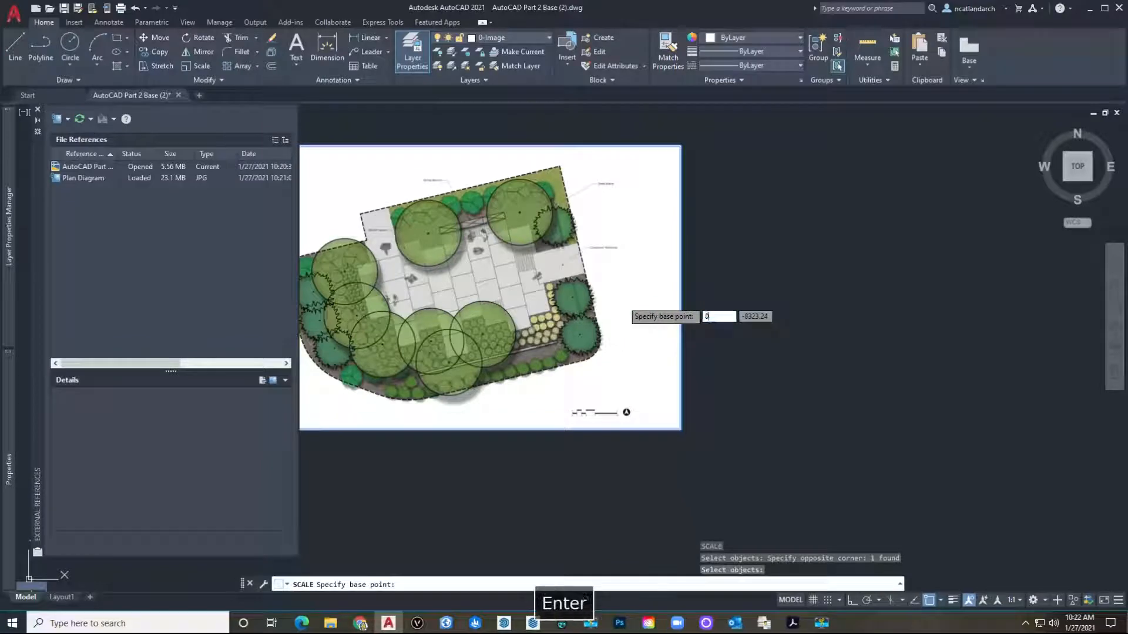
pyautogui.write('r')
pyautogui.press('Return')
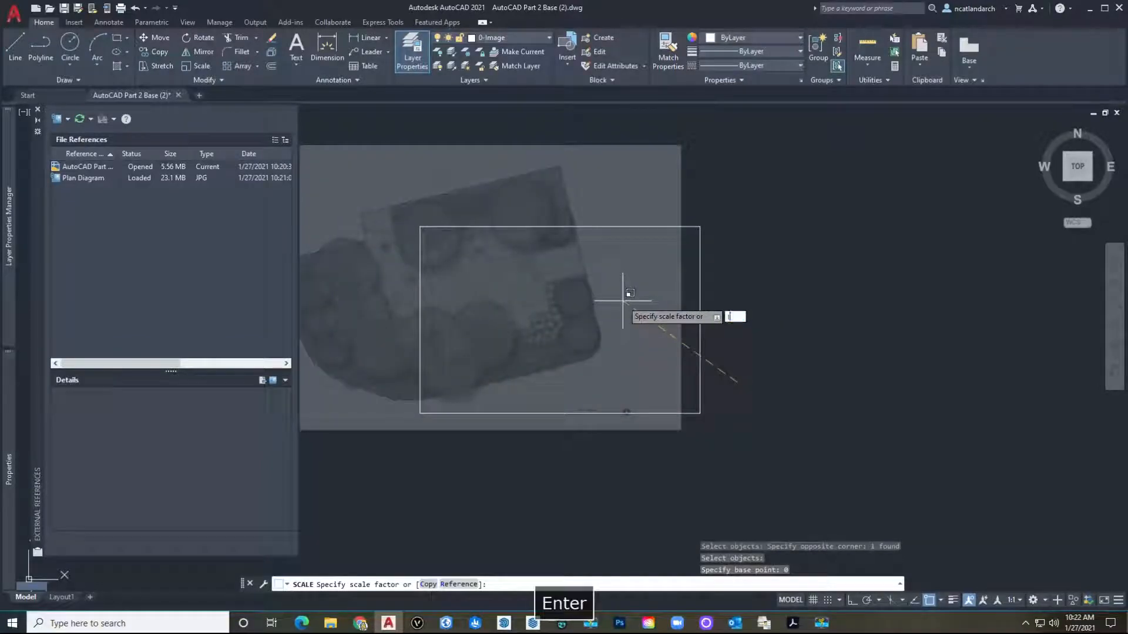
# Pick the reference length along the image's graphic scale bar, from the 0' mark to the 10' mark, with Ortho on.
pyautogui.scroll(10, 565, 430)
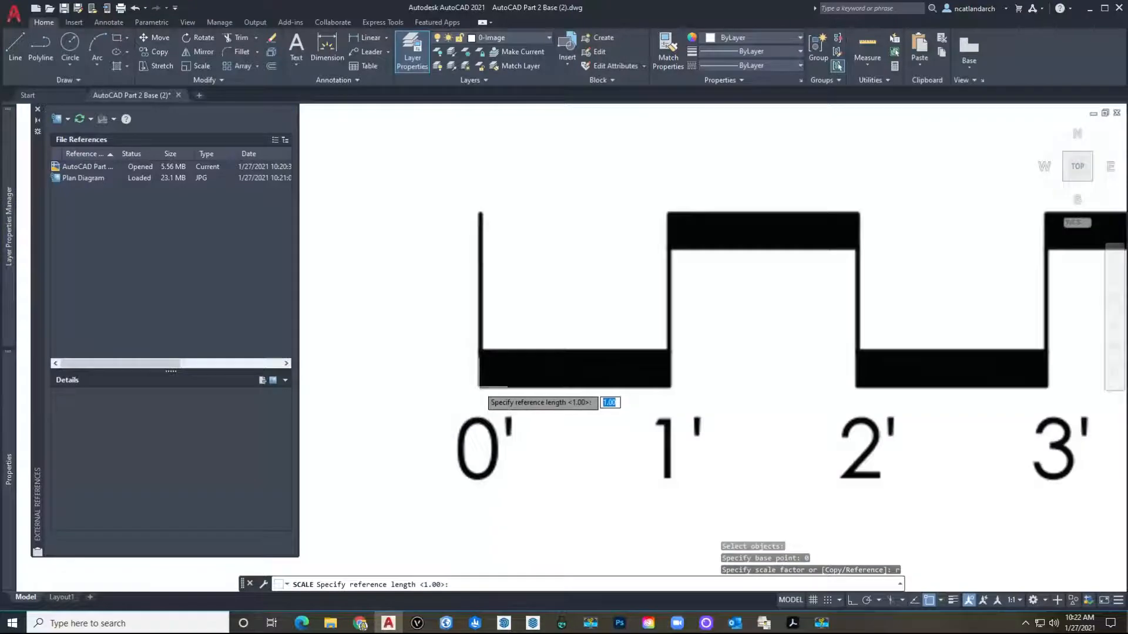
pyautogui.click(480, 388)
pyautogui.moveTo(961, 467); pyautogui.dragTo(597, 417, button='middle')
pyautogui.click(852, 600)
pyautogui.moveTo(901, 403)
pyautogui.mouseDown(button='middle')
pyautogui.moveTo(597, 421)
pyautogui.moveTo(565, 437)
pyautogui.mouseUp(button='middle')
pyautogui.moveTo(863, 372); pyautogui.dragTo(378, 374, button='middle')
pyautogui.scroll(-3, 376, 337)
pyautogui.scroll(4, 470, 347)
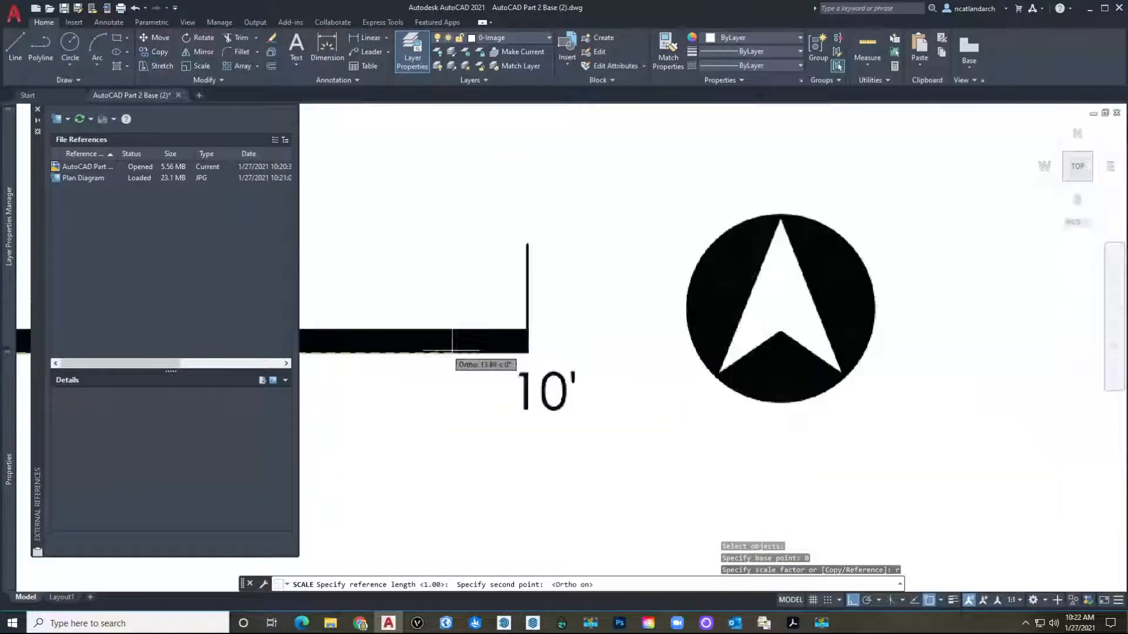
pyautogui.scroll(-3, 563, 355)
pyautogui.scroll(6, 562, 354)
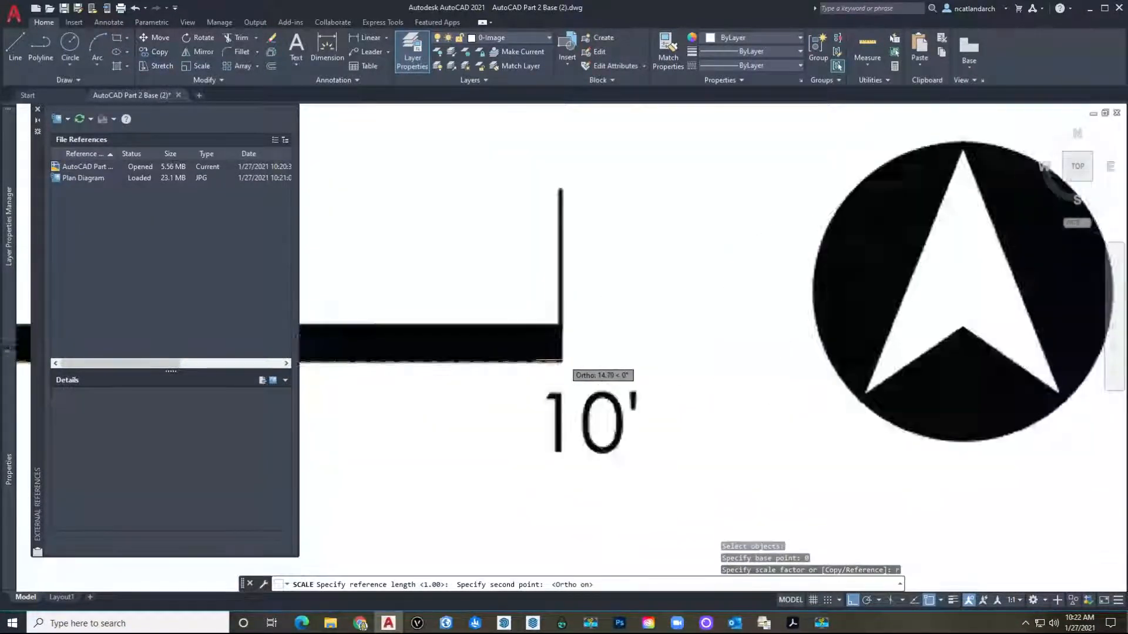
pyautogui.click(562, 372)
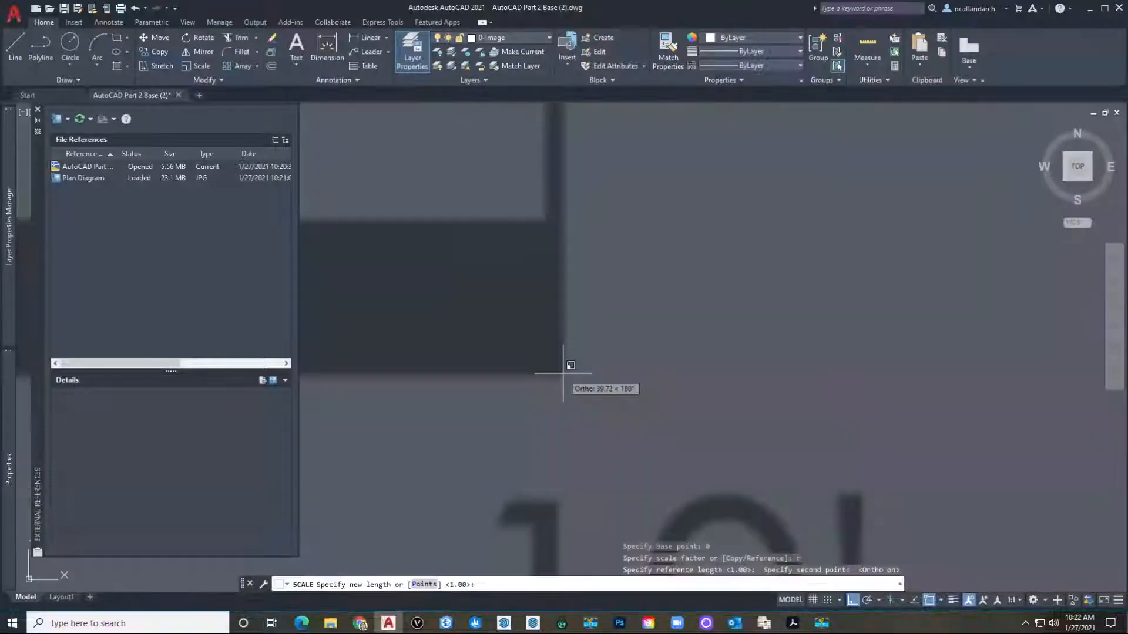
# Set the new reference length to 10 to finish scaling the plan image.
pyautogui.write('10')
pyautogui.press('Return')
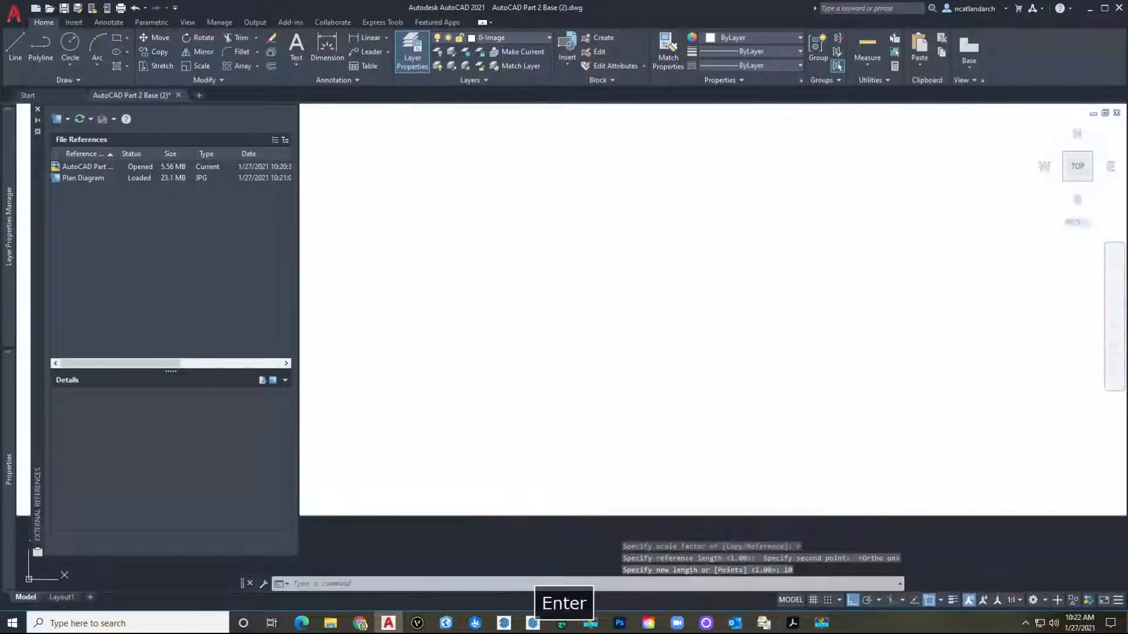
pyautogui.scroll(-8, 608, 376)
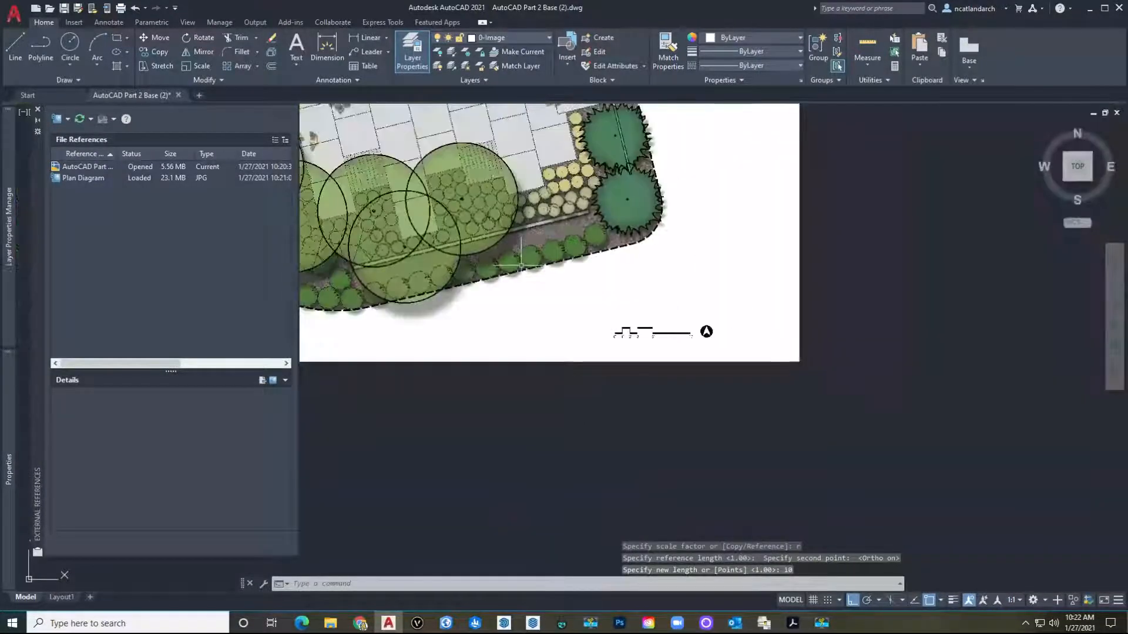
pyautogui.scroll(4, 511, 369)
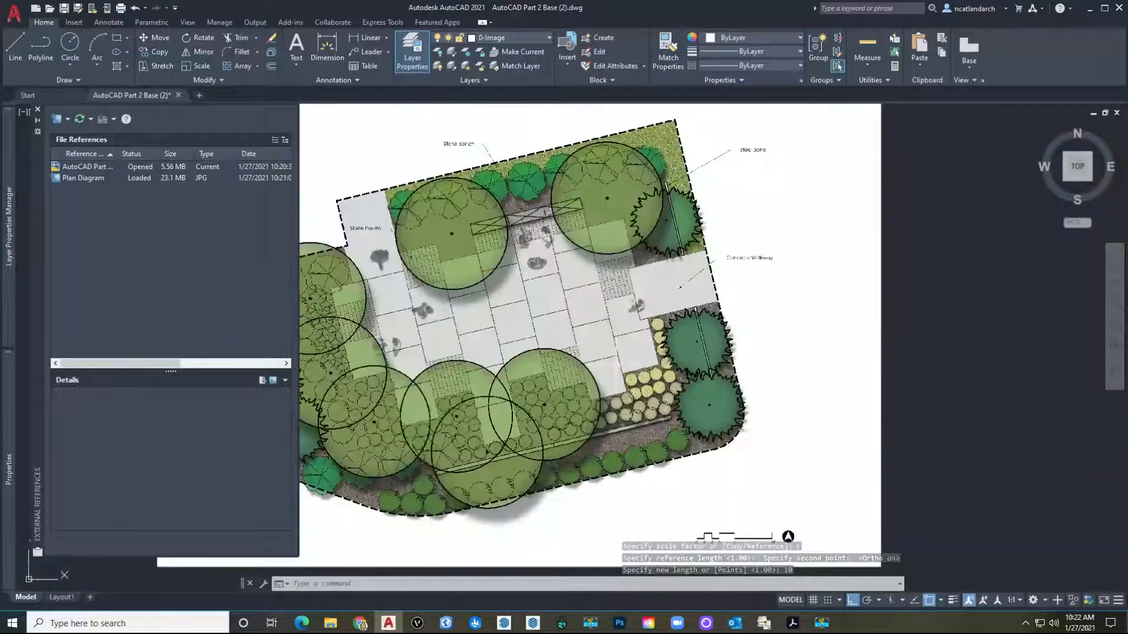
pyautogui.scroll(-3, 511, 368)
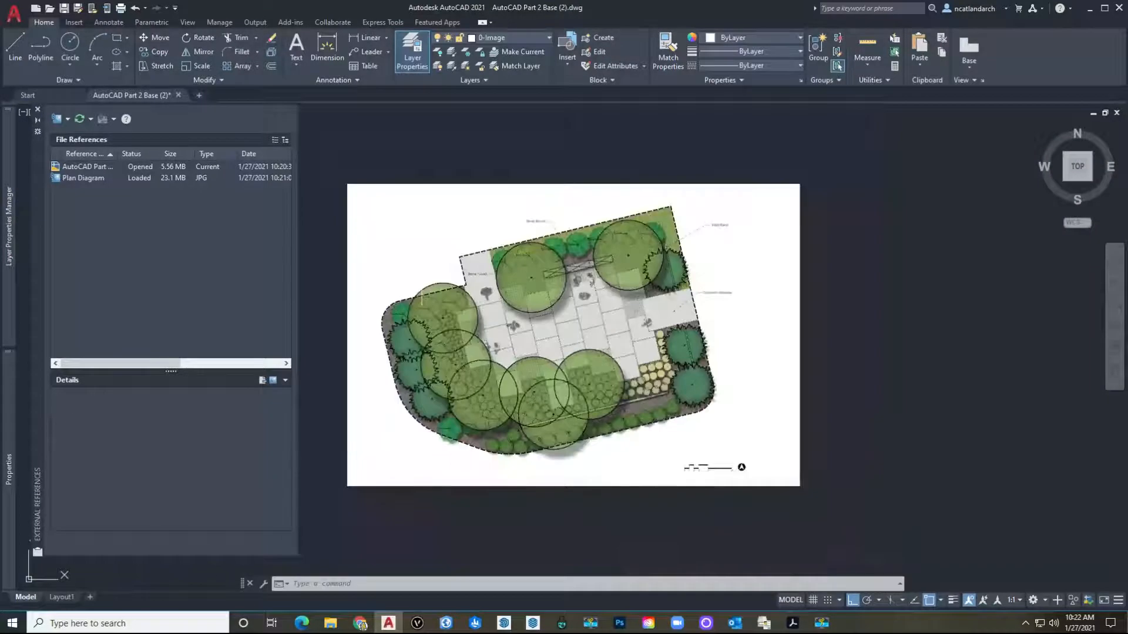
# Close the External References palette and set the plan image's fade to 53.
pyautogui.click(38, 110)
pyautogui.click(930, 392)
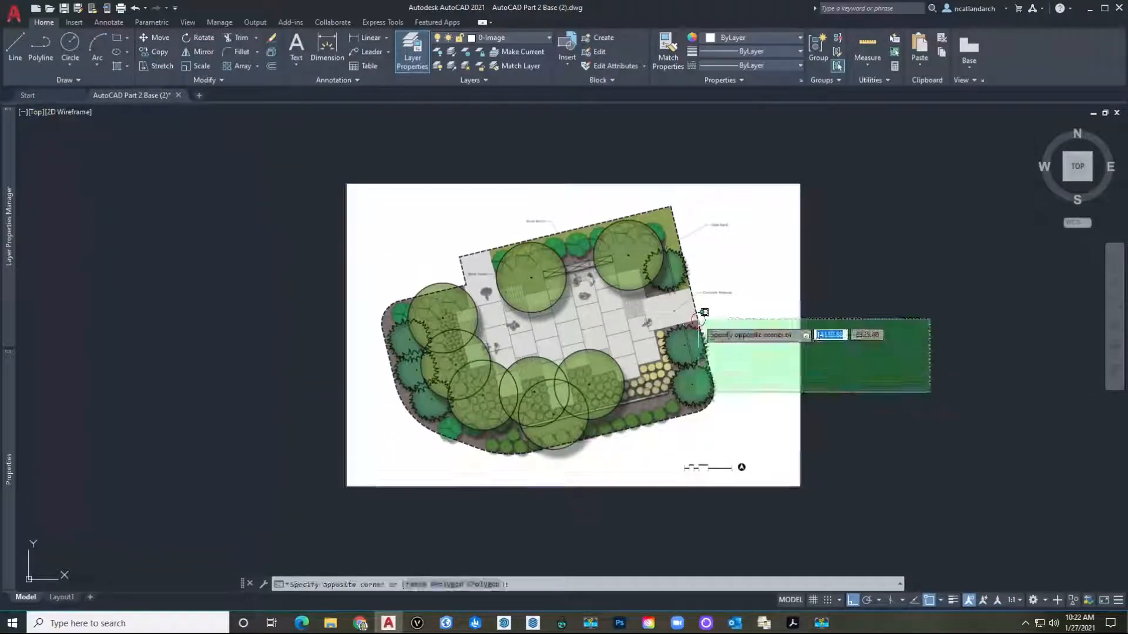
pyautogui.click(699, 319)
pyautogui.moveTo(15, 66); pyautogui.dragTo(64, 70)
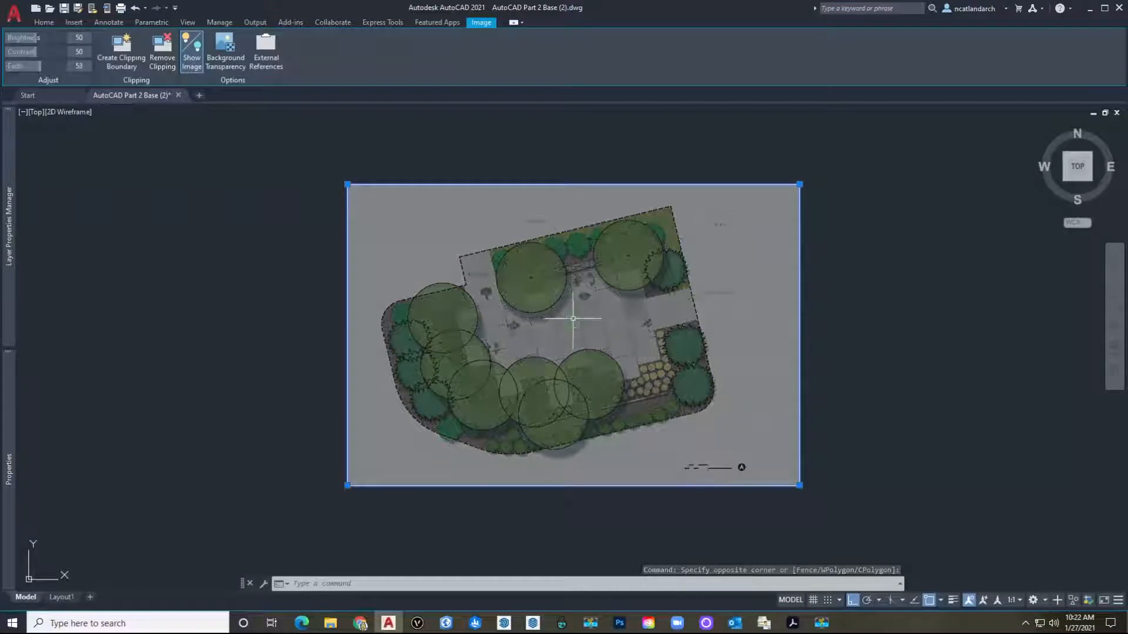
pyautogui.moveTo(578, 320); pyautogui.dragTo(479, 359, button='middle')
pyautogui.press('Escape')
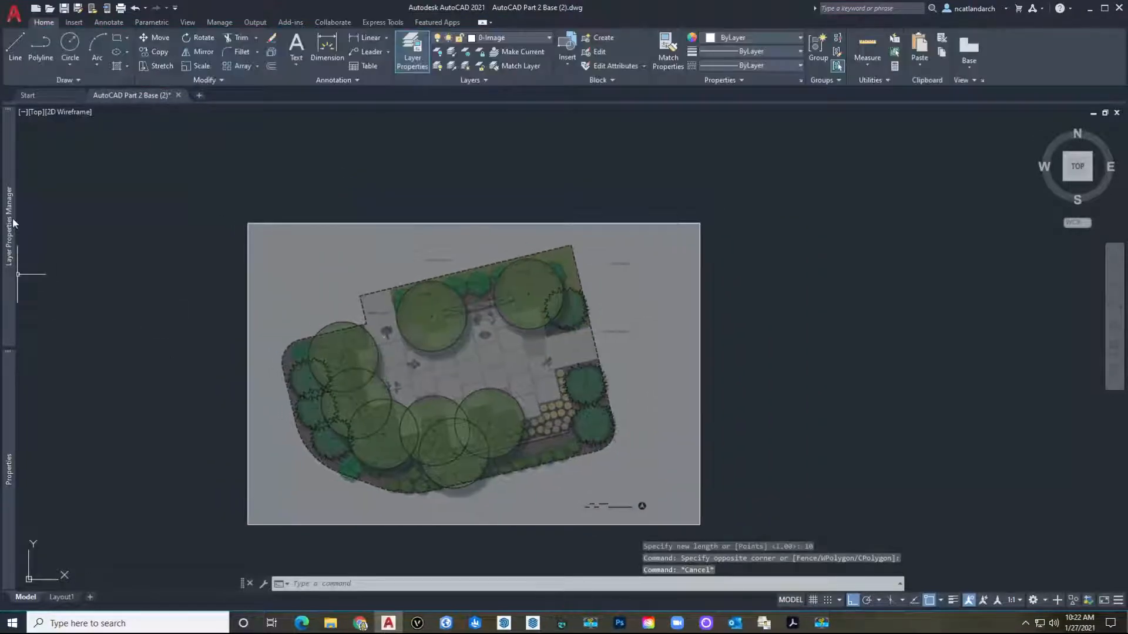
# Create a layer named "Flatwork", set its color to red, and make it the current layer.
pyautogui.moveTo(13, 222)
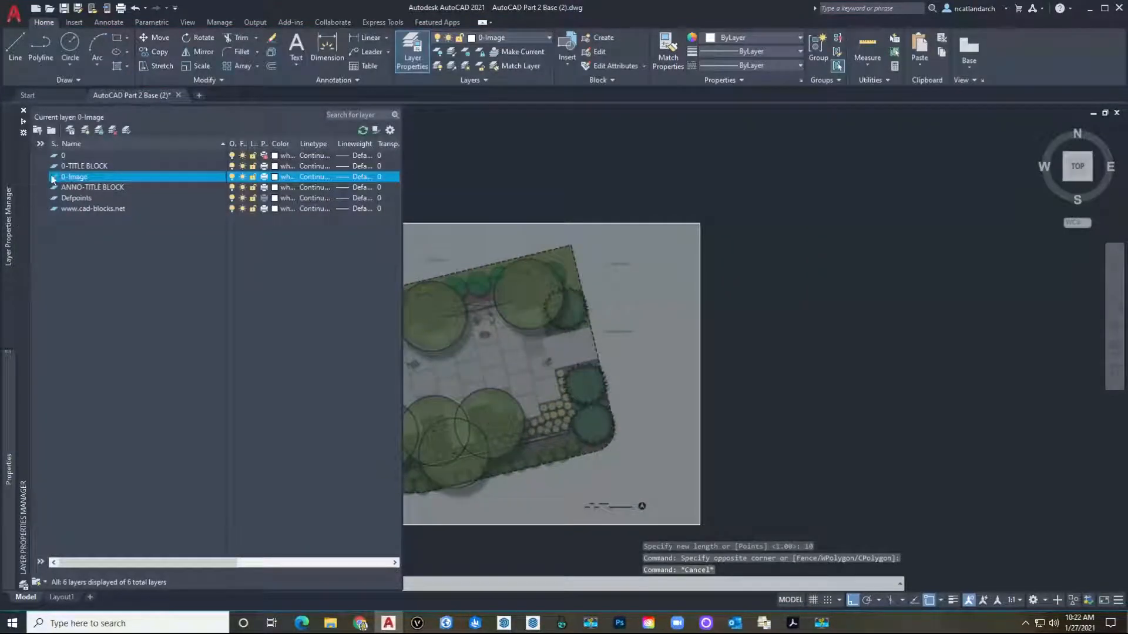
pyautogui.click(85, 131)
pyautogui.write('Flatwork')
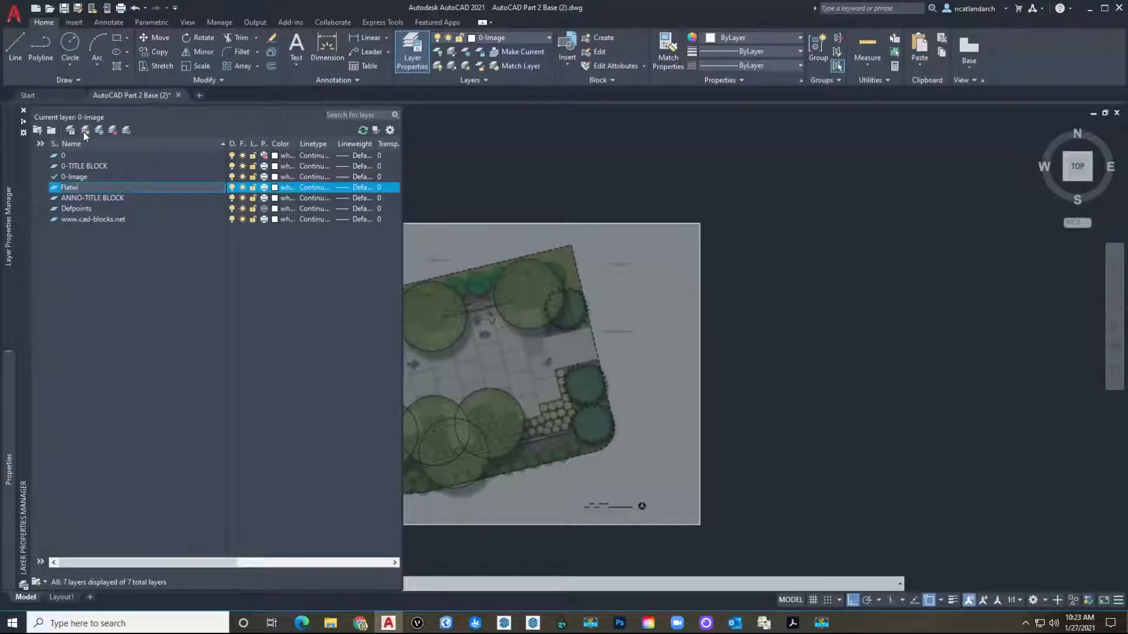
pyautogui.write('ork')
pyautogui.press('Return')
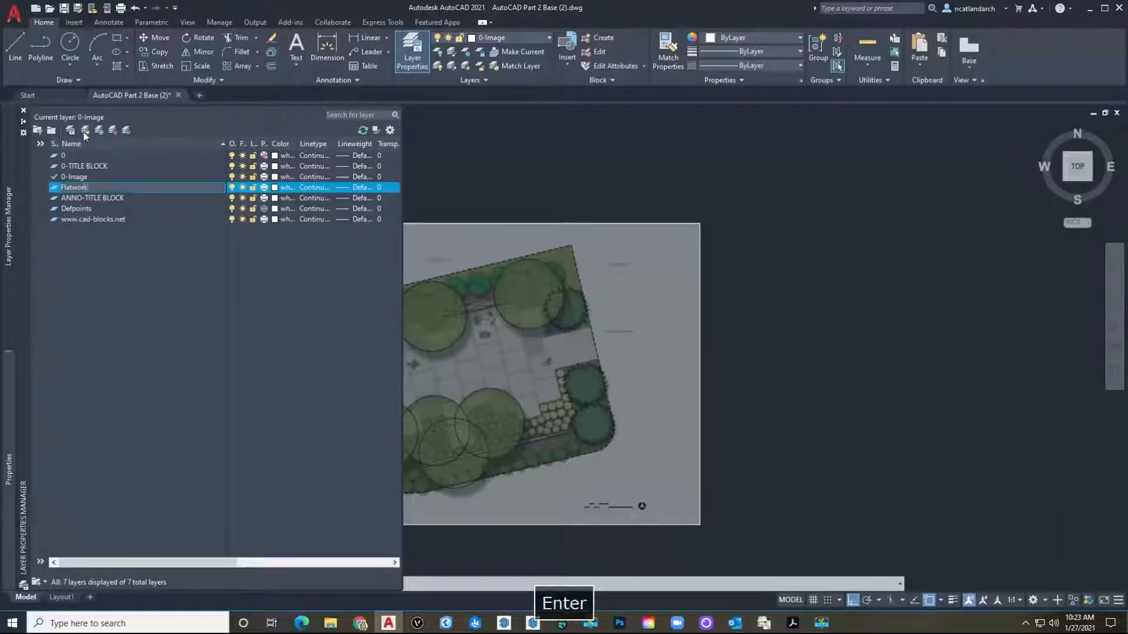
pyautogui.click(274, 188)
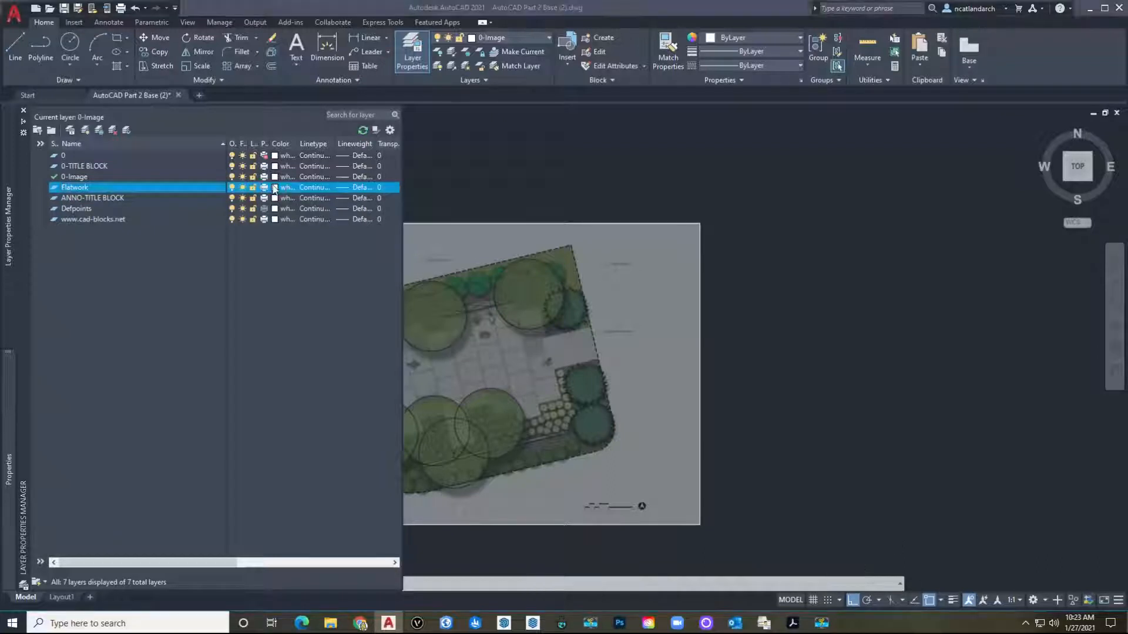
pyautogui.click(473, 337)
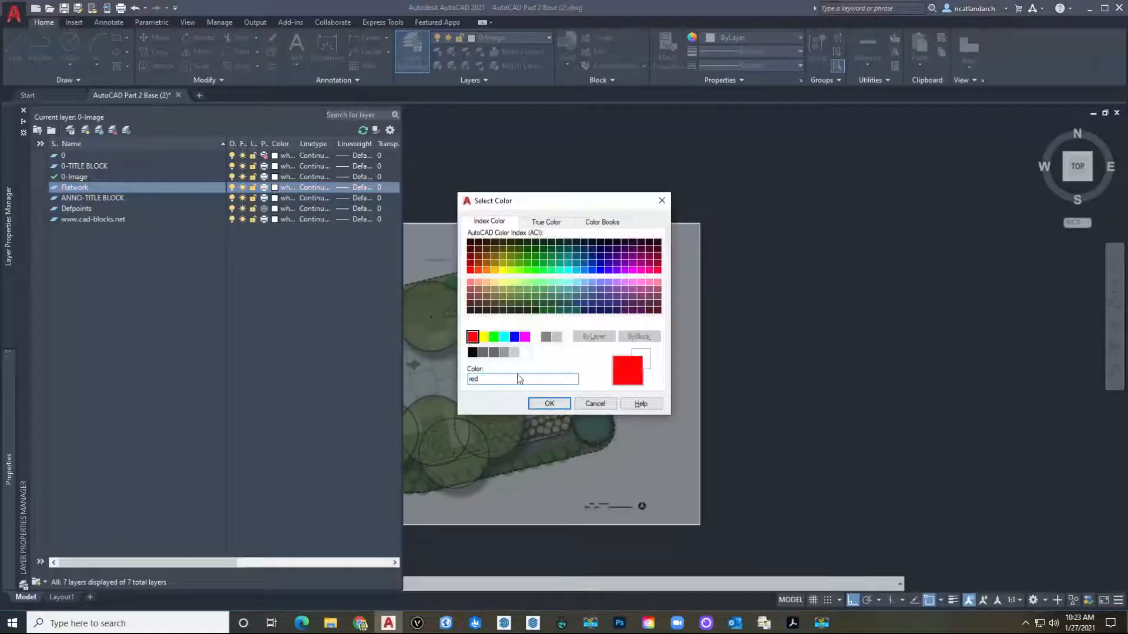
pyautogui.click(547, 405)
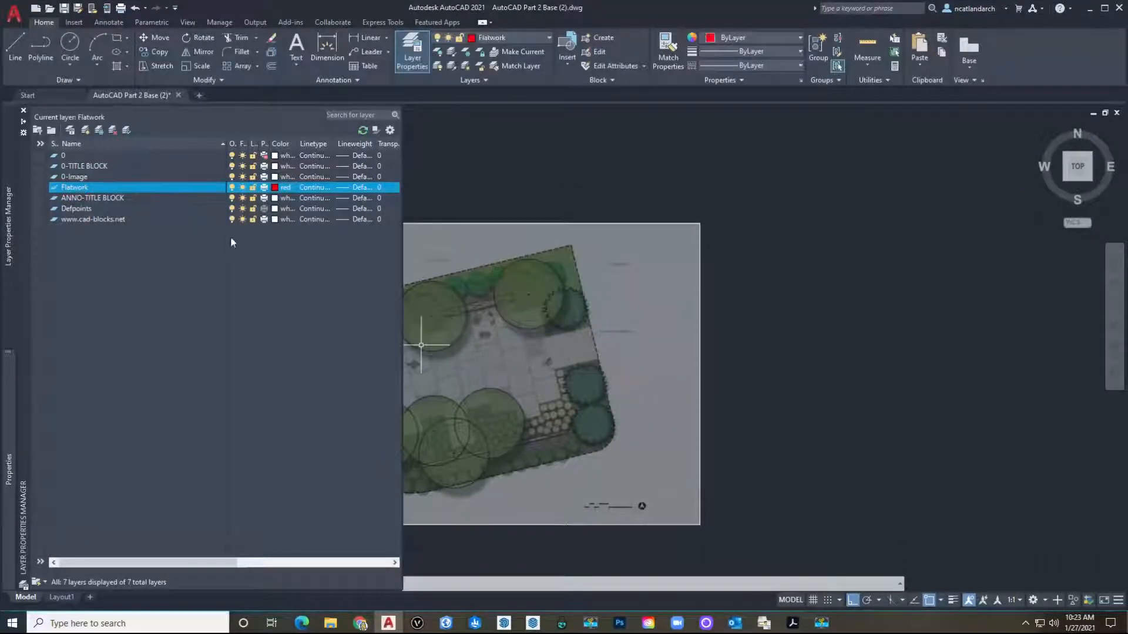
# Start a polyline at the site boundary's northeast corner and trace the straight east edge to the start of the curve, with Ortho off.
pyautogui.moveTo(508, 348)
pyautogui.mouseDown(button='middle')
pyautogui.moveTo(733, 381)
pyautogui.moveTo(477, 318)
pyautogui.mouseUp(button='middle')
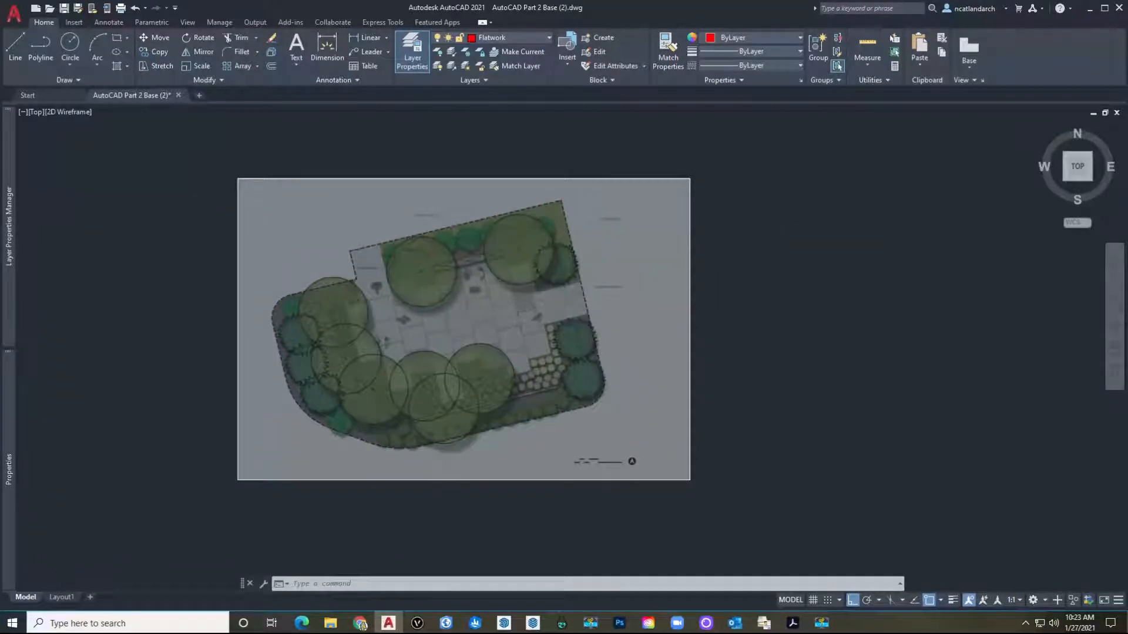
pyautogui.scroll(2, 433, 282)
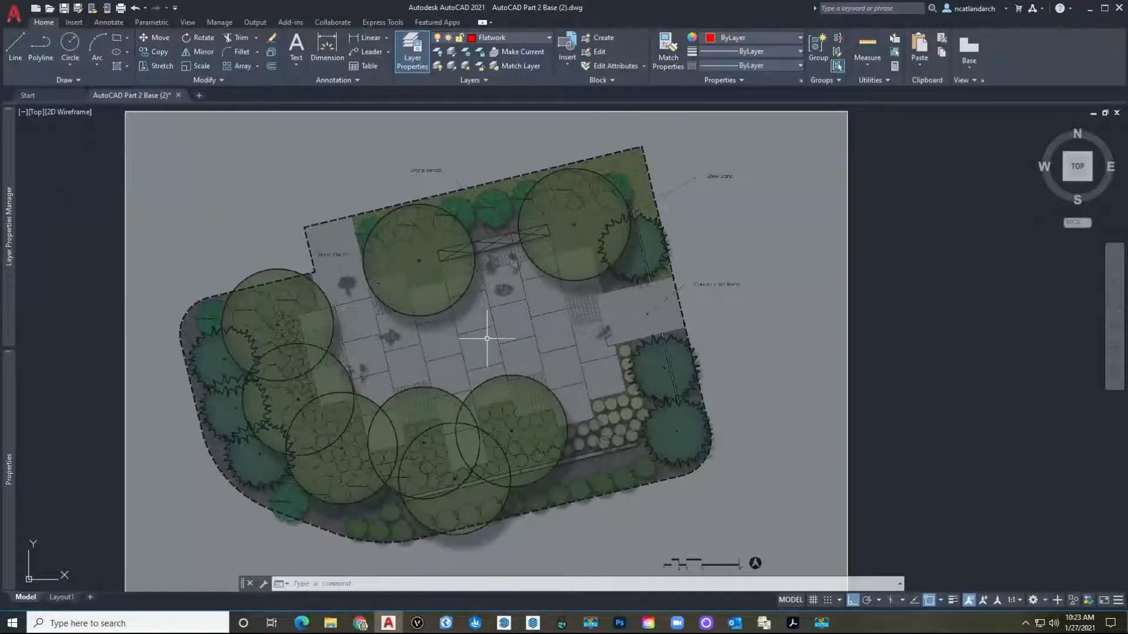
pyautogui.write('pl')
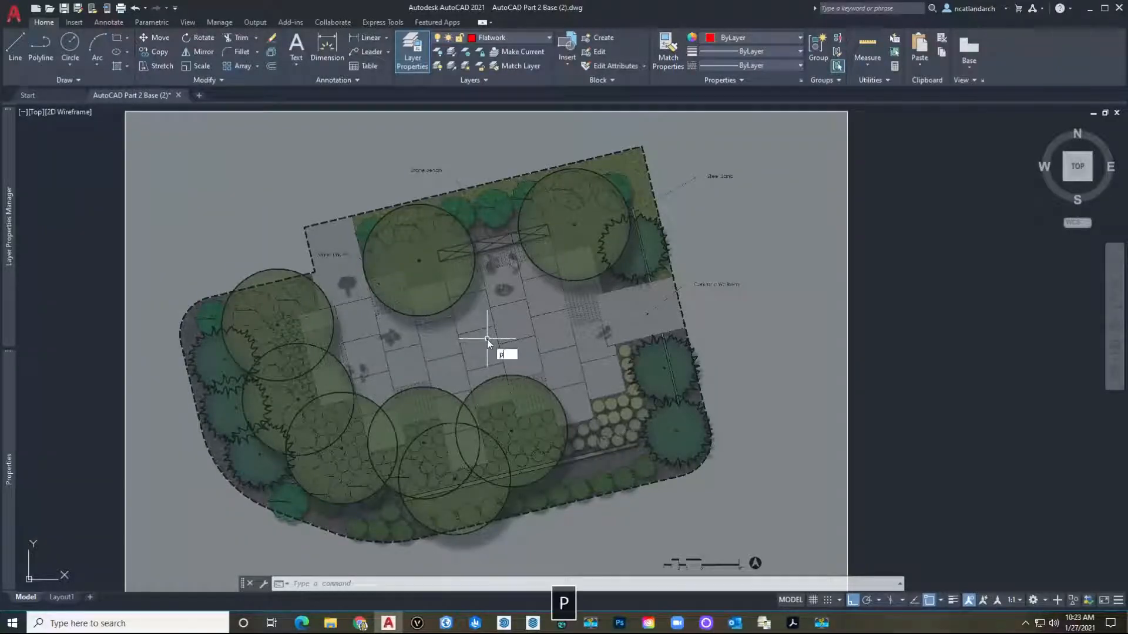
pyautogui.press('space')
pyautogui.scroll(2, 544, 287)
pyautogui.scroll(3, 587, 226)
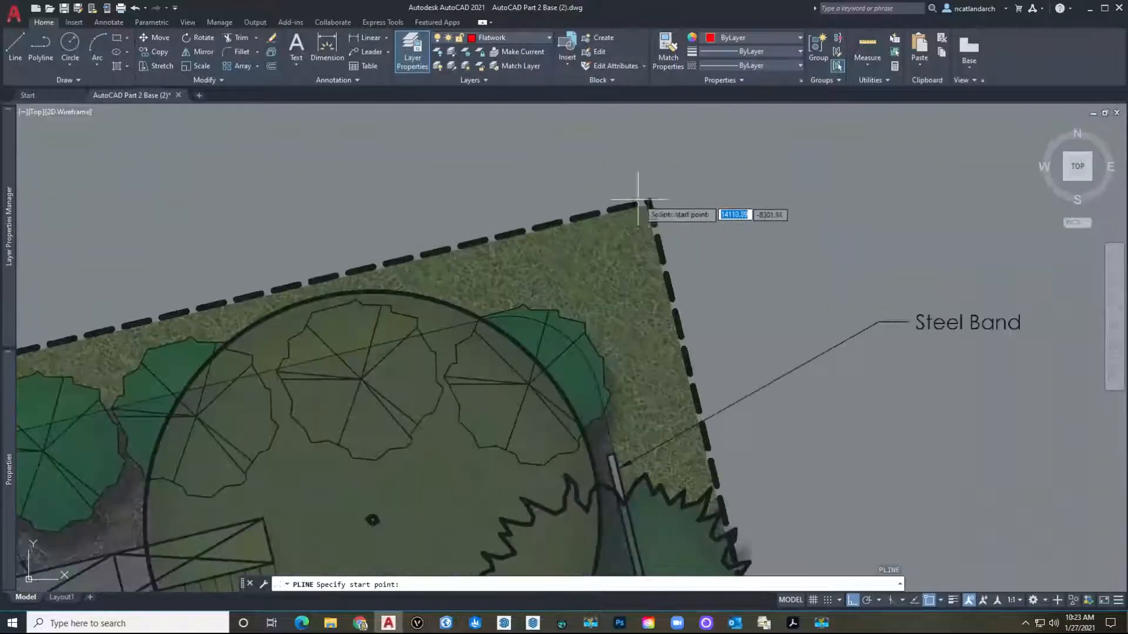
pyautogui.click(650, 201)
pyautogui.scroll(-4, 658, 218)
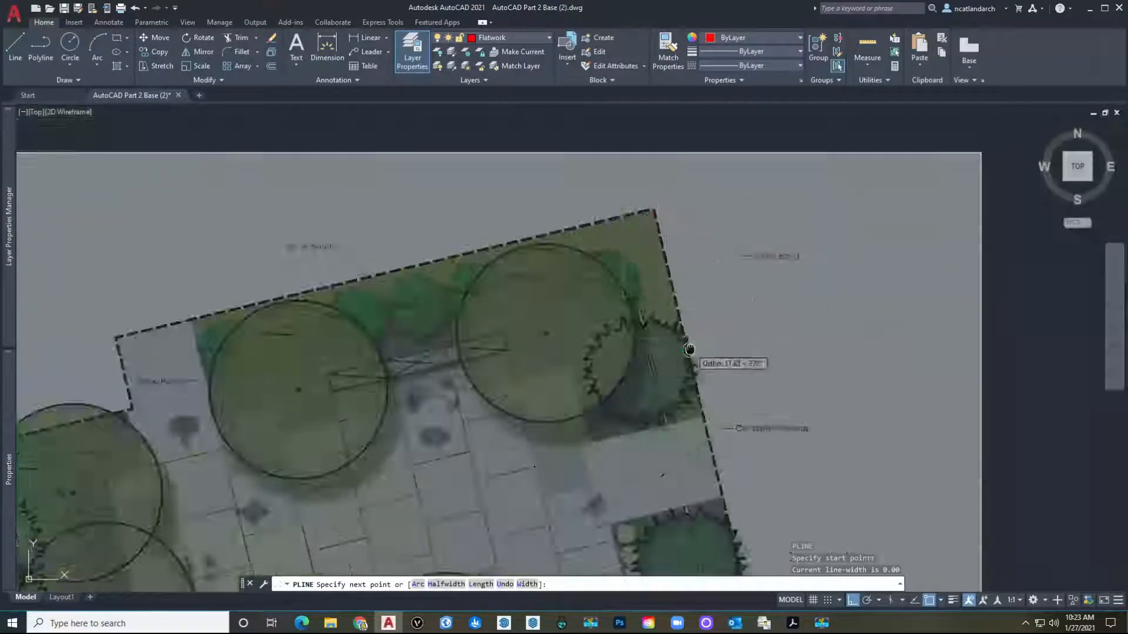
pyautogui.moveTo(693, 347); pyautogui.dragTo(518, 188, button='middle')
pyautogui.click(853, 599)
pyautogui.scroll(5, 536, 350)
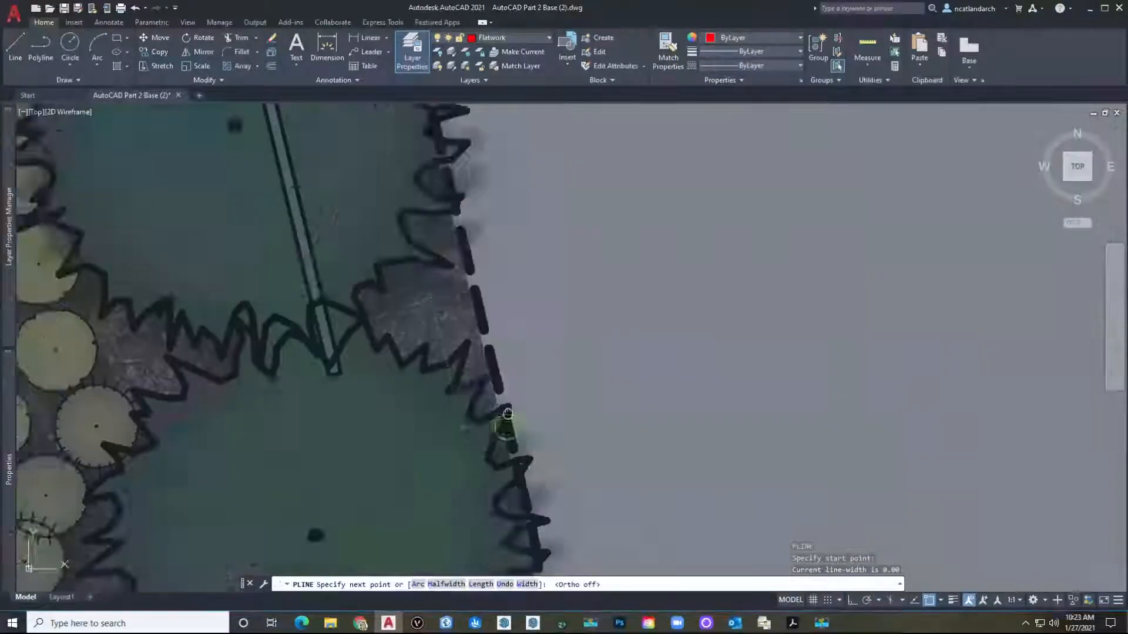
pyautogui.moveTo(508, 414); pyautogui.dragTo(474, 267, button='middle')
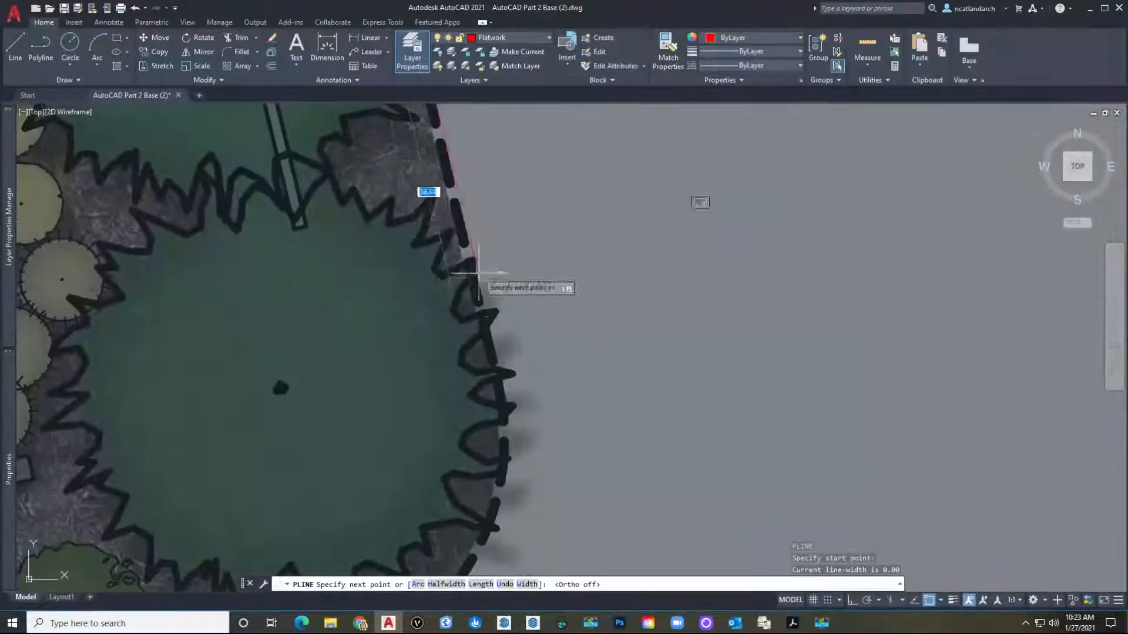
pyautogui.click(488, 344)
# Continue the polyline with arc segments tracing the rounded southeast corner of the dashed site boundary.
pyautogui.moveTo(488, 345); pyautogui.dragTo(506, 339, button='middle')
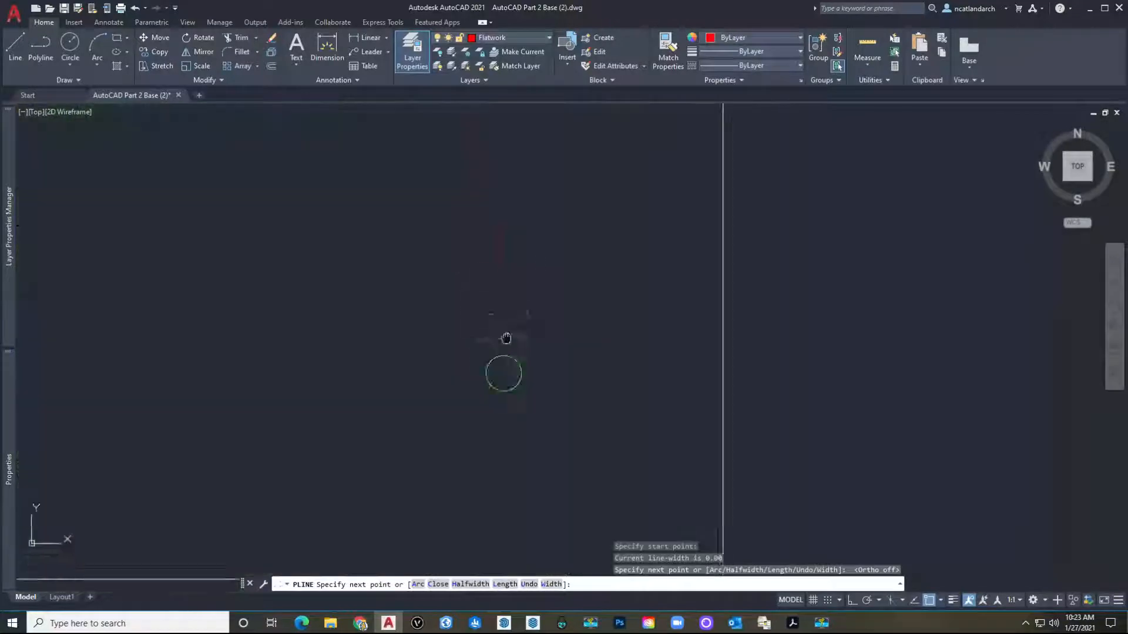
pyautogui.scroll(-5, 521, 324)
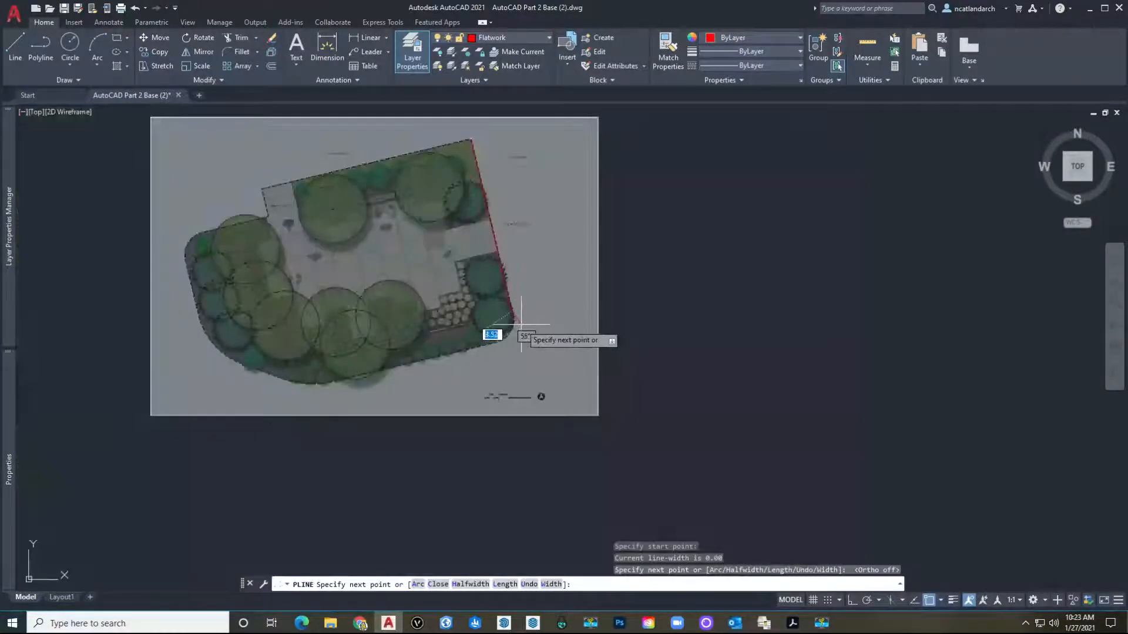
pyautogui.scroll(5, 520, 324)
pyautogui.scroll(3, 503, 327)
pyautogui.write('a')
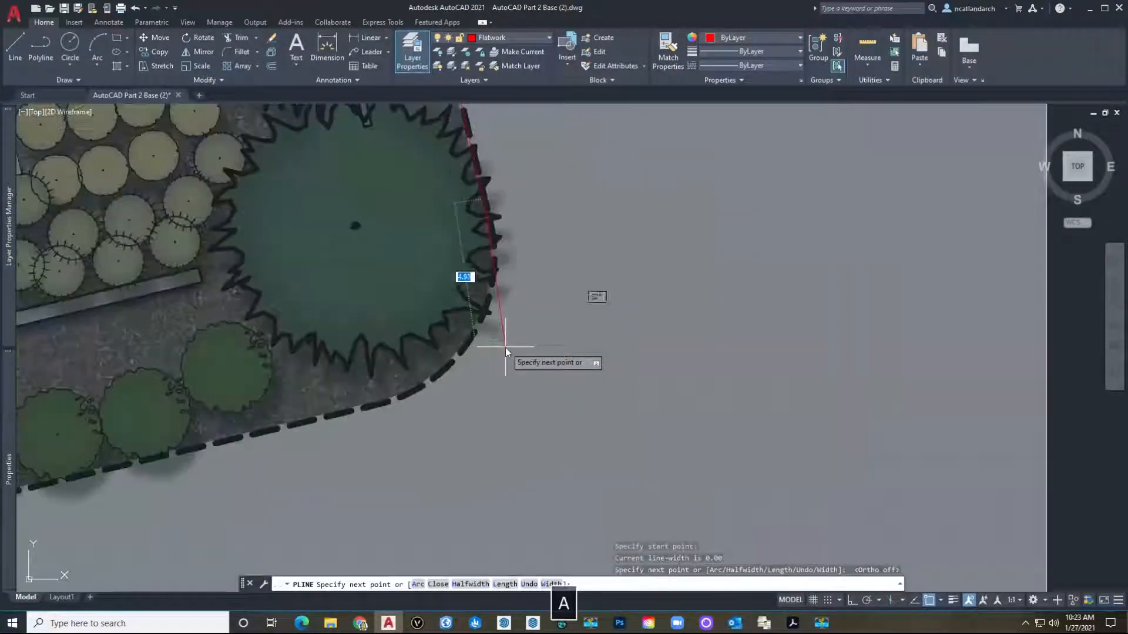
pyautogui.press('space')
pyautogui.scroll(2, 496, 320)
pyautogui.scroll(4, 514, 158)
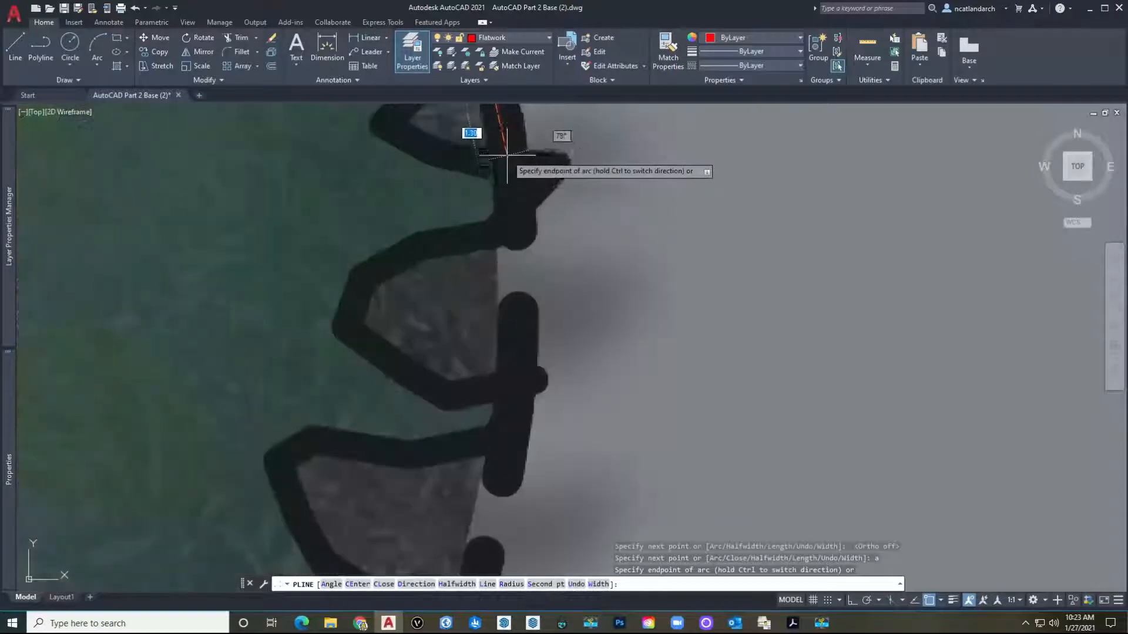
pyautogui.scroll(3, 496, 256)
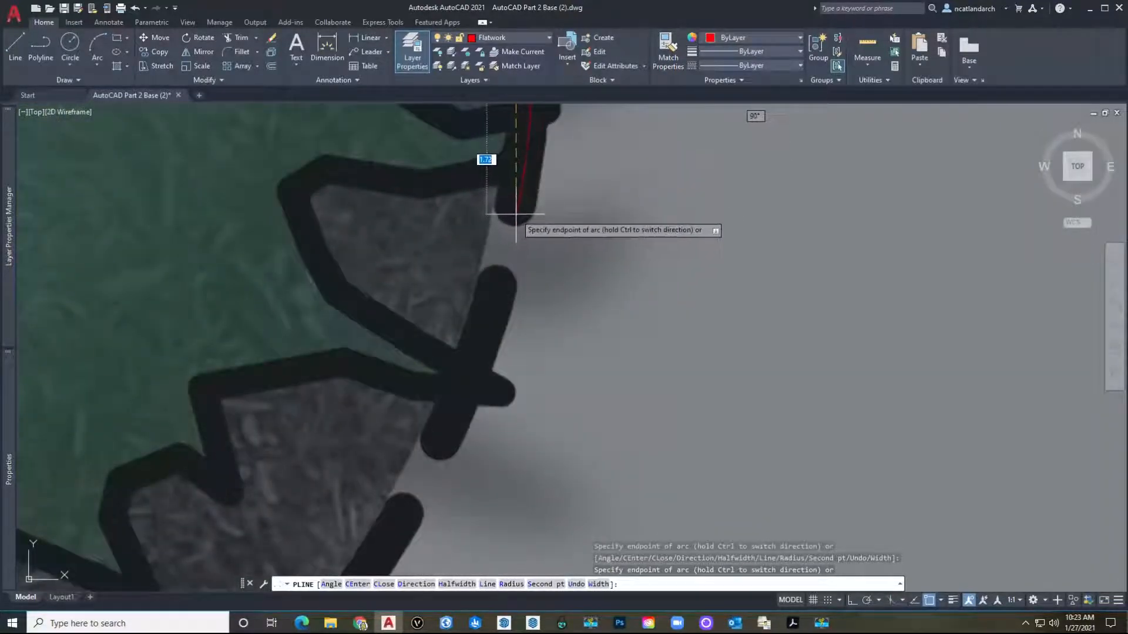
pyautogui.scroll(-4, 515, 214)
pyautogui.scroll(3, 406, 403)
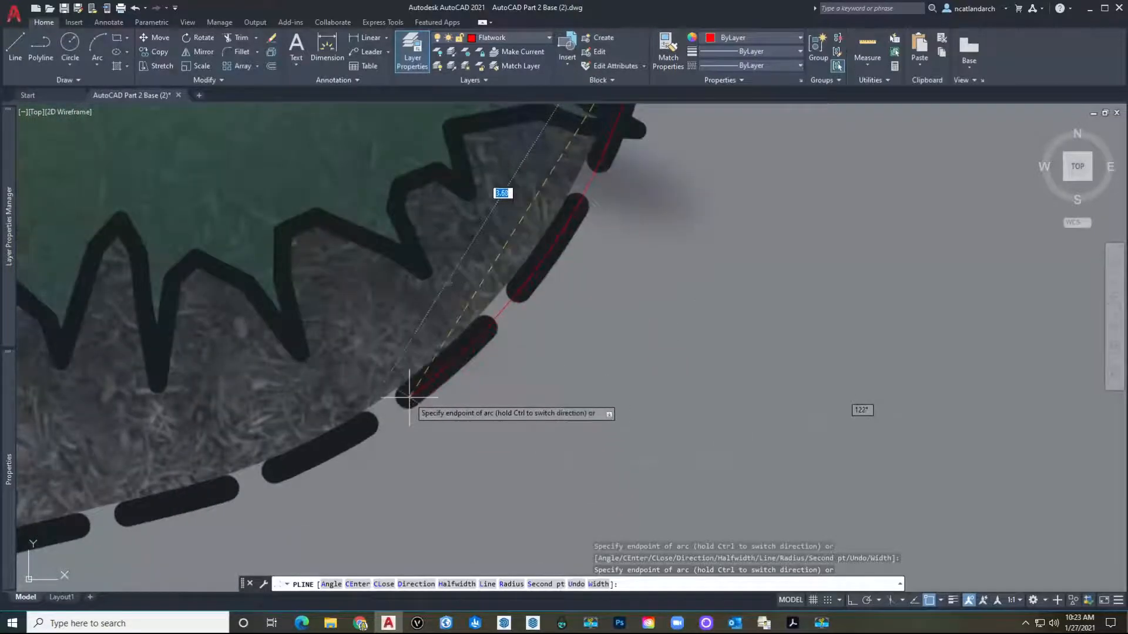
pyautogui.moveTo(406, 403); pyautogui.dragTo(717, 282, button='middle')
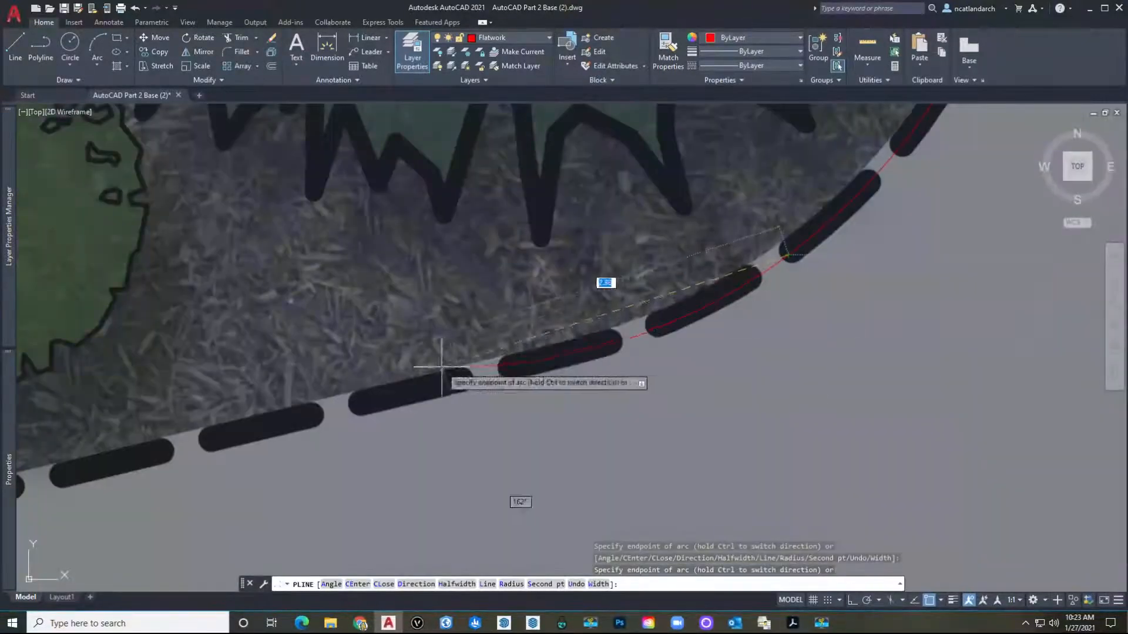
pyautogui.click(647, 324)
pyautogui.scroll(-3, 479, 360)
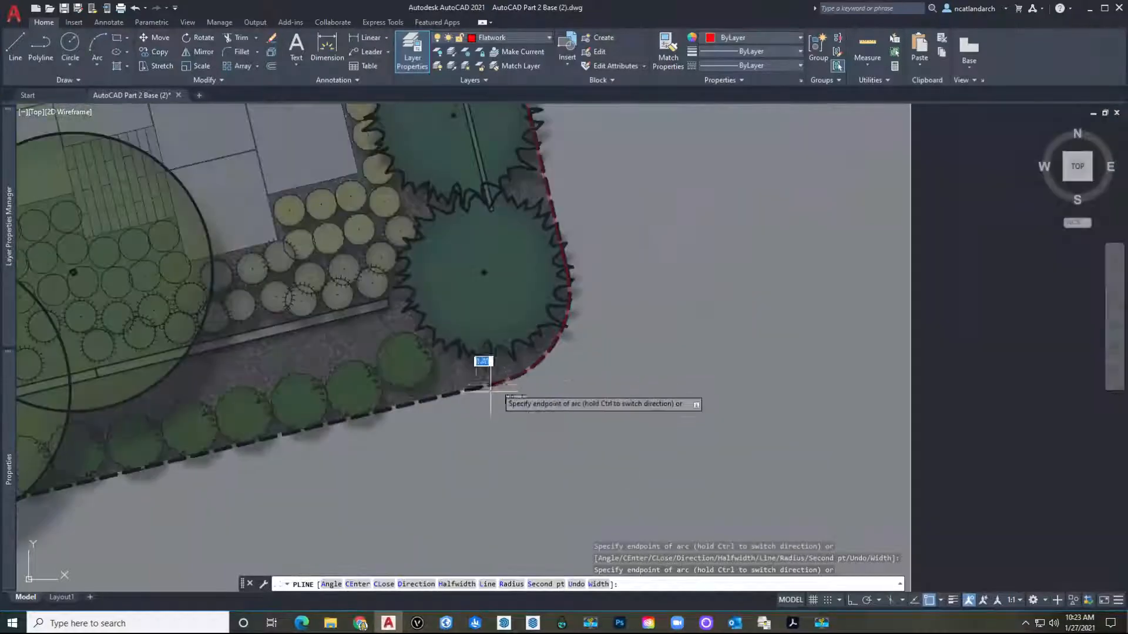
pyautogui.scroll(3, 467, 383)
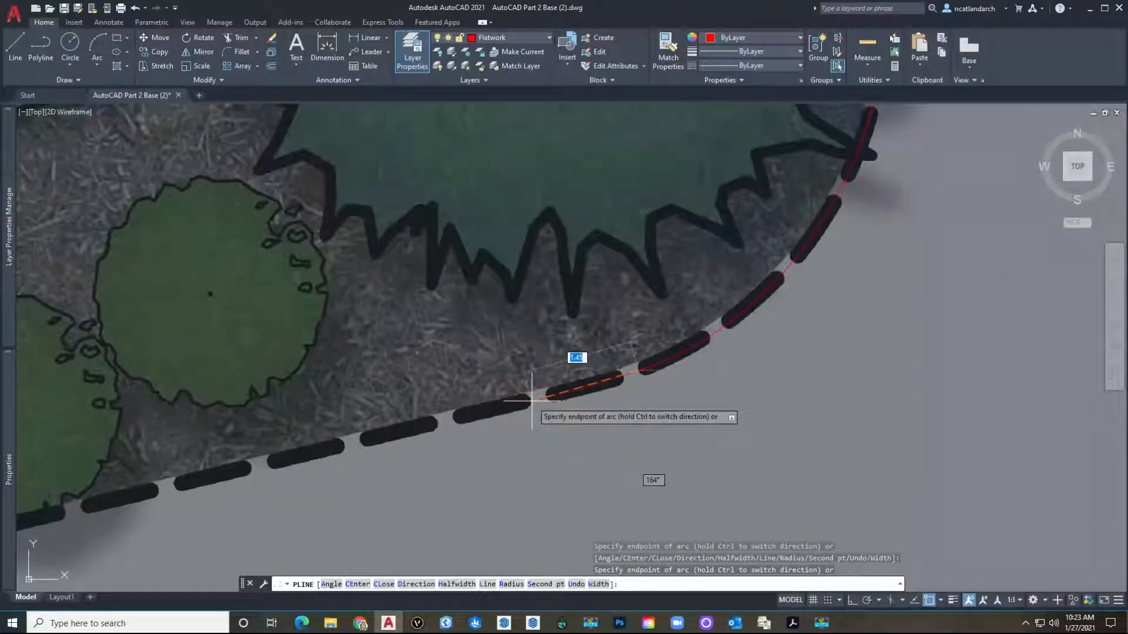
# Switch the polyline to line mode and trace the straight south edge westward to the start of the shallow southern curve.
pyautogui.press('space')
pyautogui.scroll(-5, 505, 403)
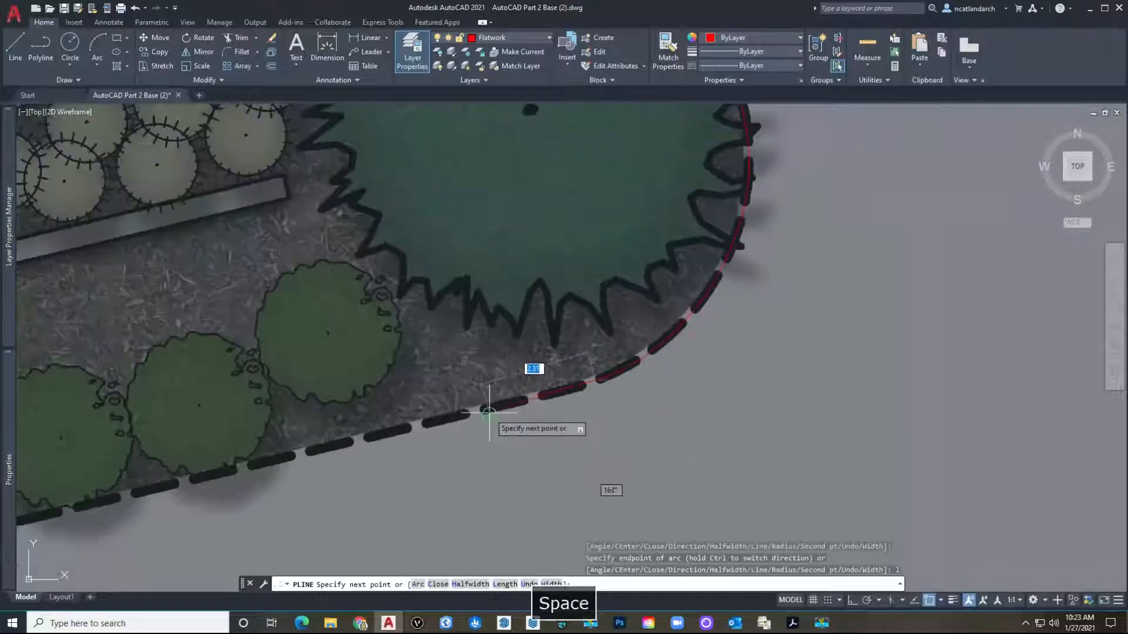
pyautogui.scroll(6, 423, 399)
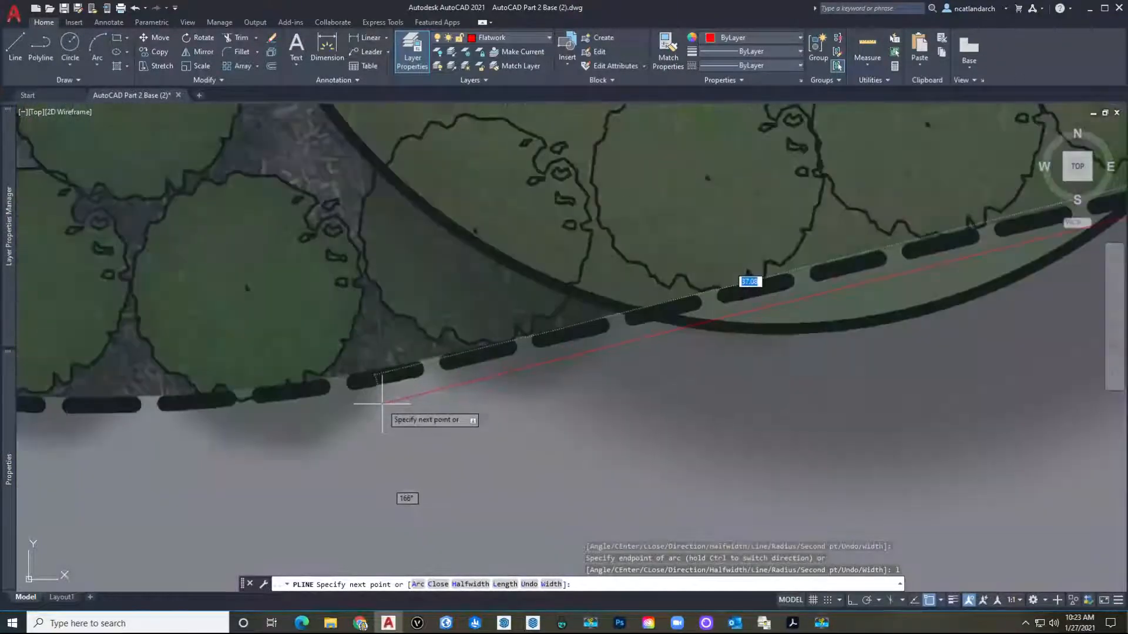
pyautogui.click(445, 363)
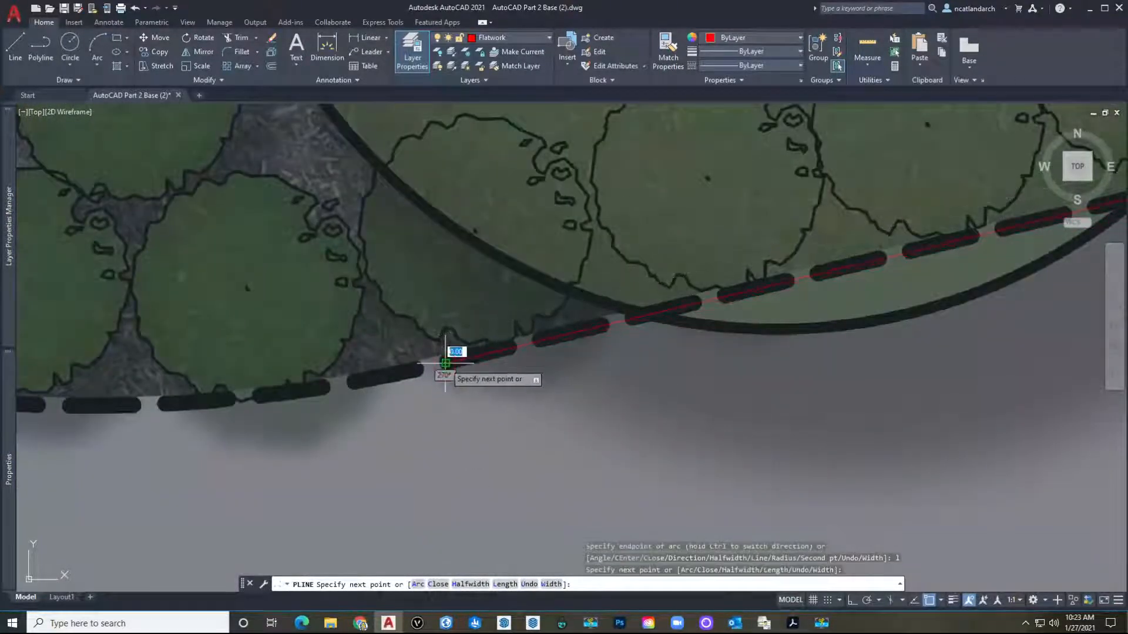
# Trace the shallow curve along the south side of the dashed boundary with an arc segment of the polyline.
pyautogui.write('a')
pyautogui.press('space')
pyautogui.scroll(-4, 353, 376)
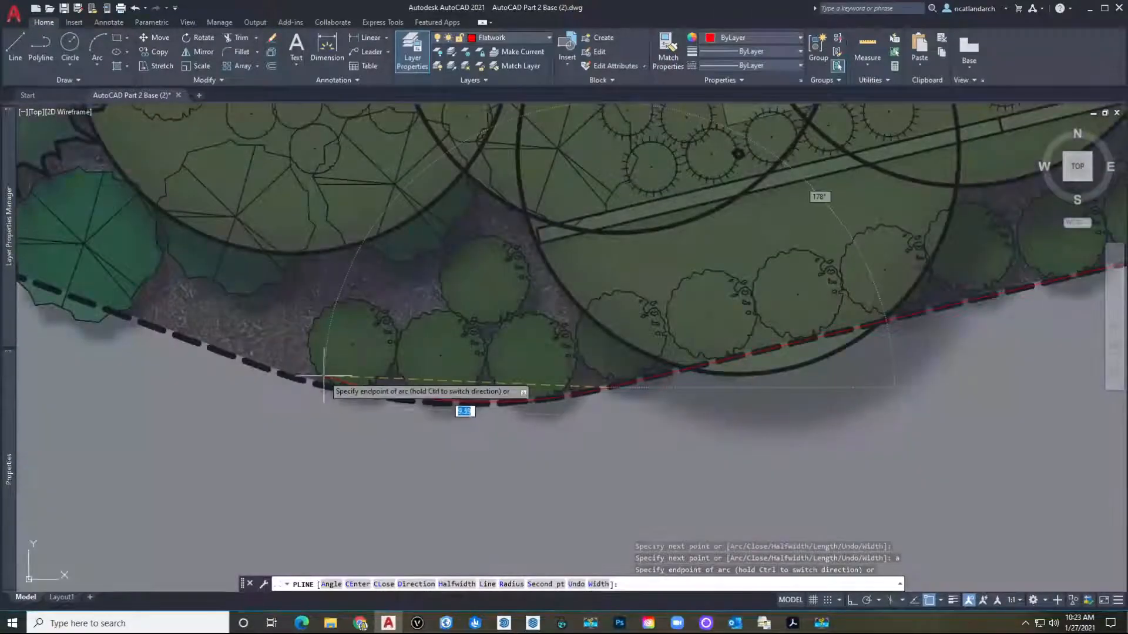
pyautogui.scroll(2, 305, 384)
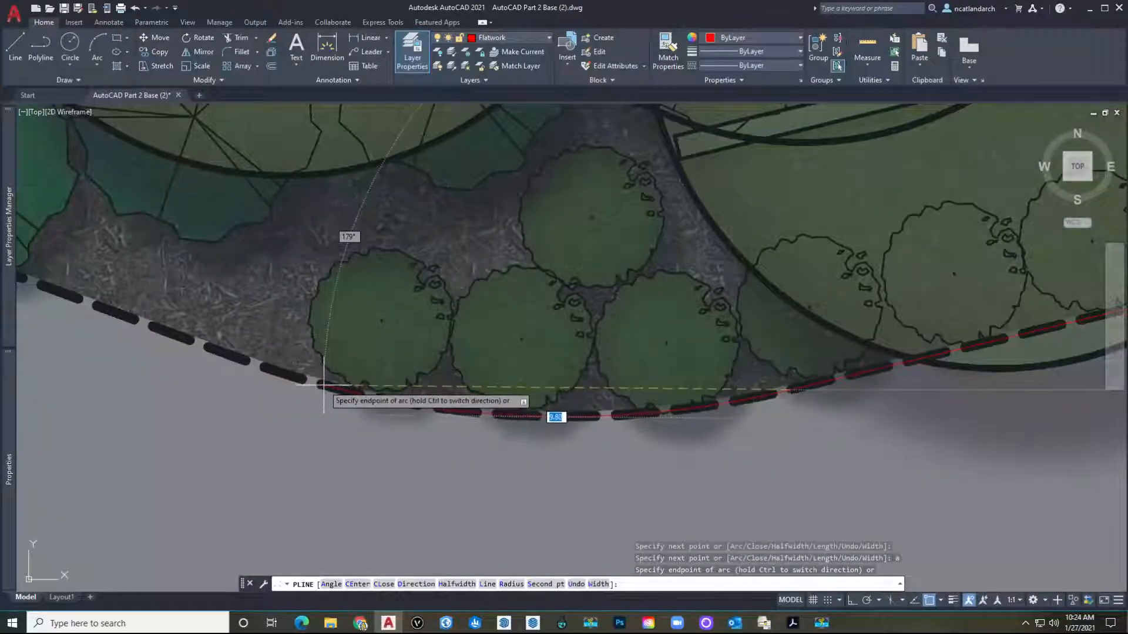
# Return the polyline to line mode and trace the straight southwest edge up to the start of the large curve.
pyautogui.write('l')
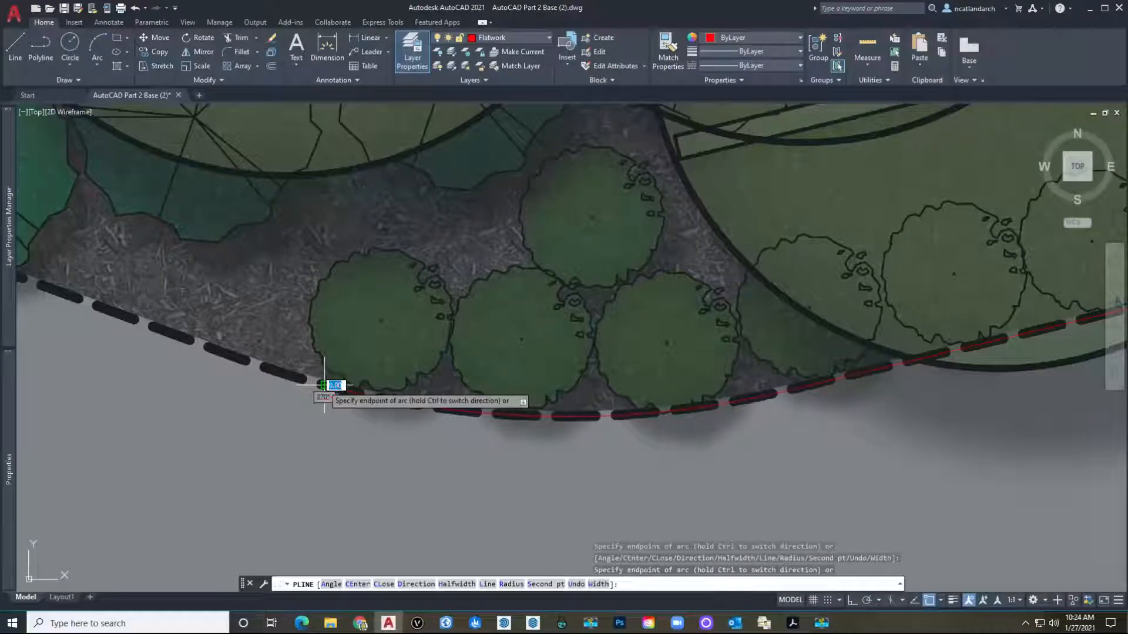
pyautogui.press('space')
pyautogui.scroll(2, 262, 320)
pyautogui.scroll(-3, 378, 302)
pyautogui.scroll(4, 380, 268)
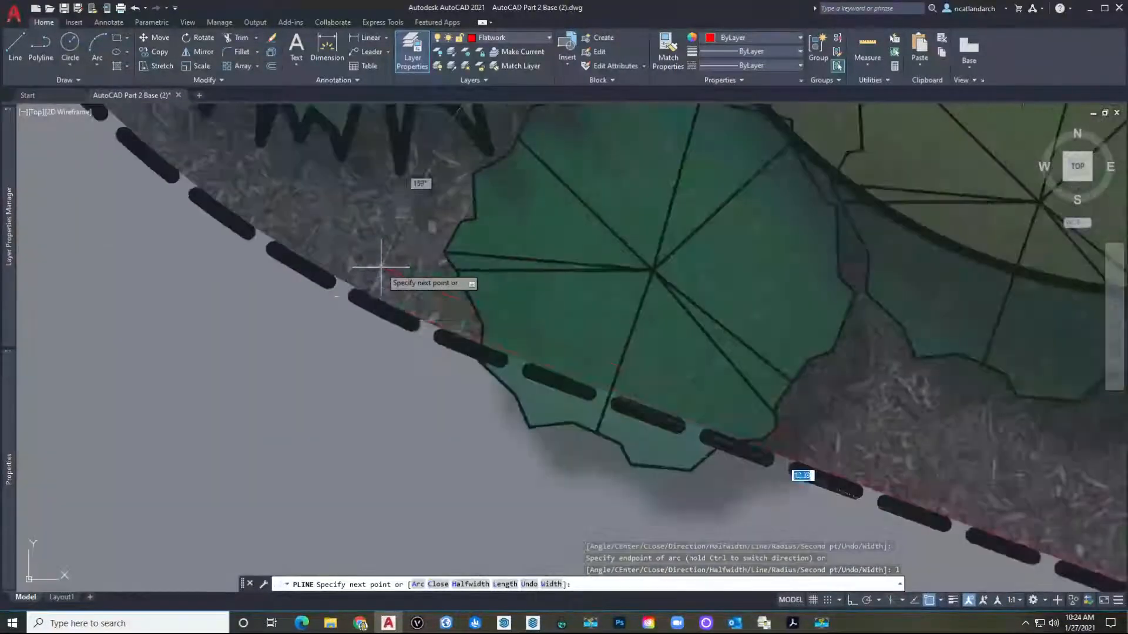
pyautogui.click(363, 301)
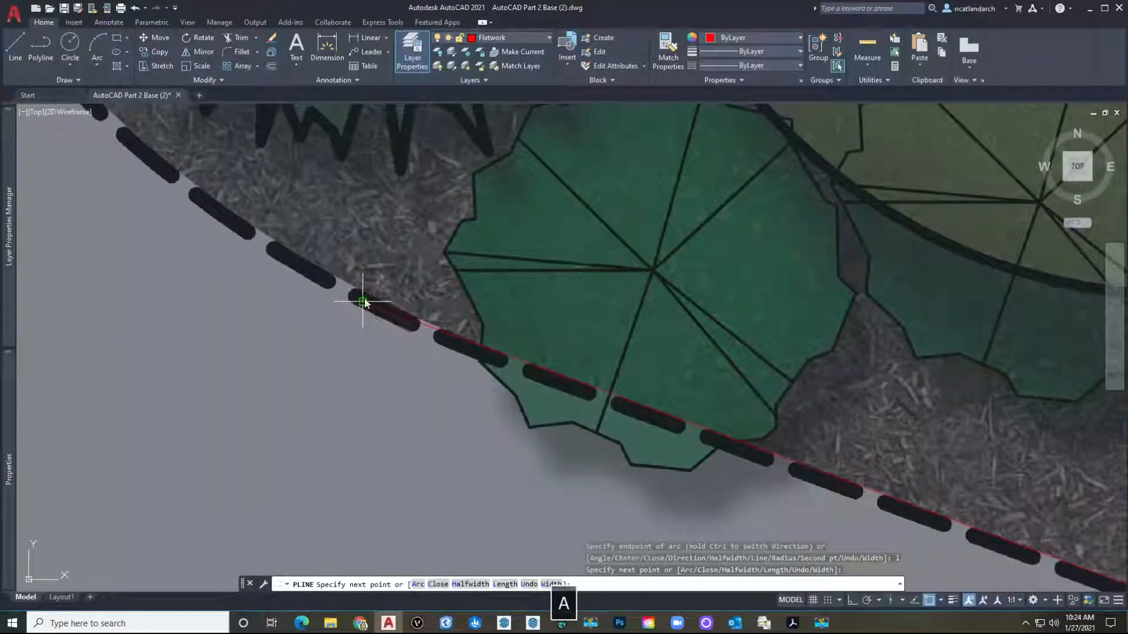
# Switch the polyline to arc mode and place the first arc segments along the lower part of the southwest curve.
pyautogui.write('a')
pyautogui.press('space')
pyautogui.scroll(-4, 363, 301)
pyautogui.moveTo(262, 223); pyautogui.dragTo(484, 543, button='middle')
pyautogui.moveTo(391, 322)
pyautogui.mouseDown(button='middle')
pyautogui.moveTo(365, 140)
pyautogui.moveTo(421, 241)
pyautogui.mouseUp(button='middle')
pyautogui.scroll(5, 464, 329)
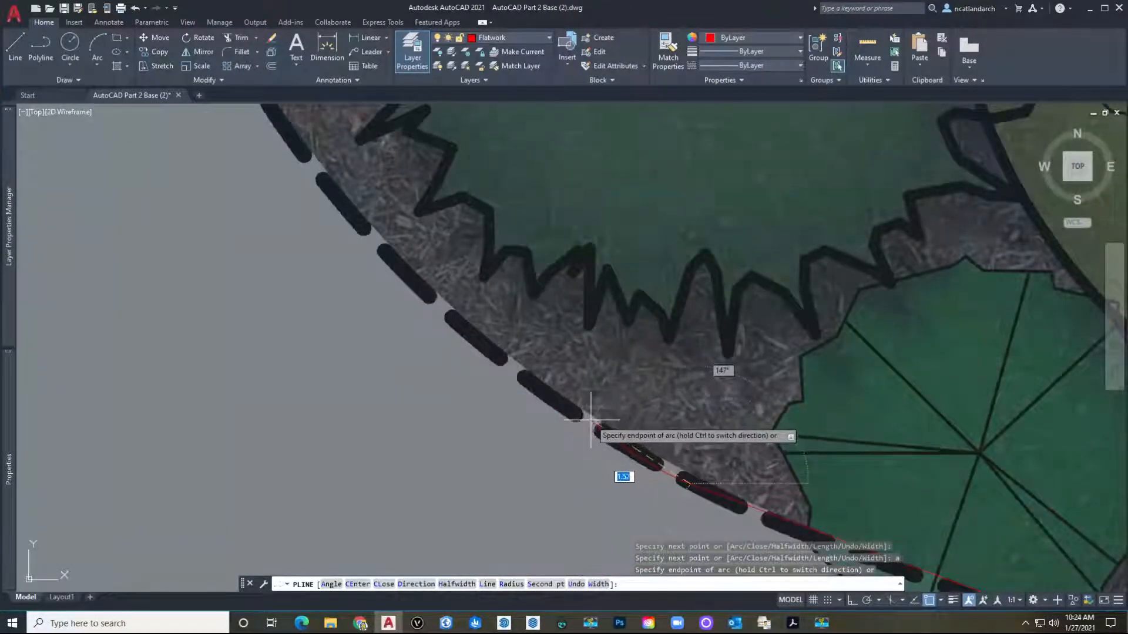
pyautogui.scroll(5, 632, 461)
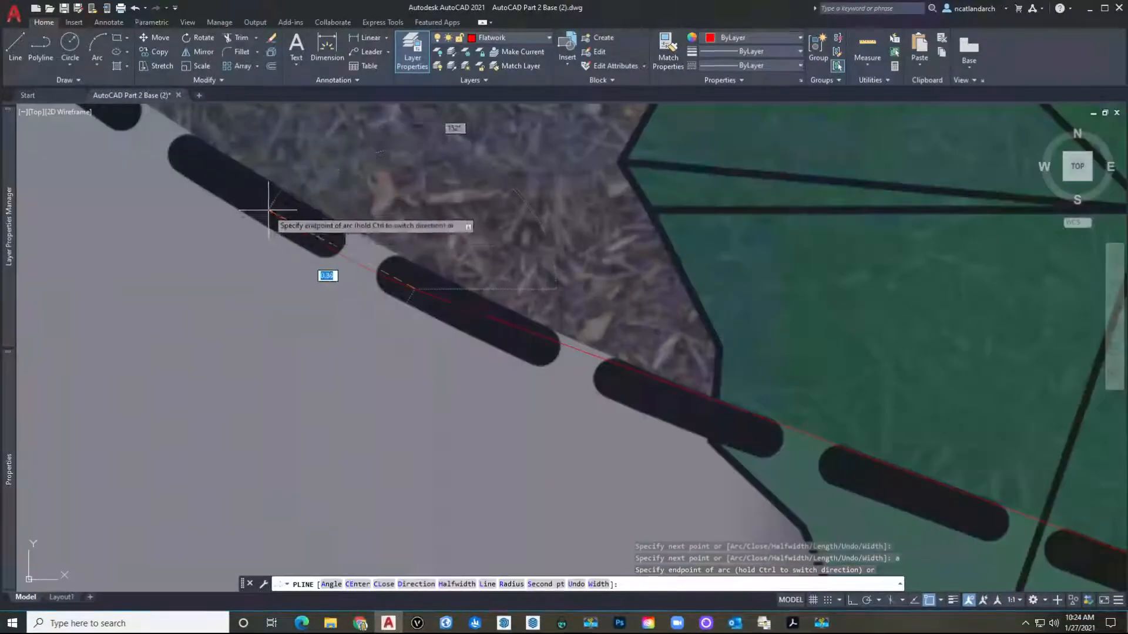
pyautogui.scroll(-5, 284, 217)
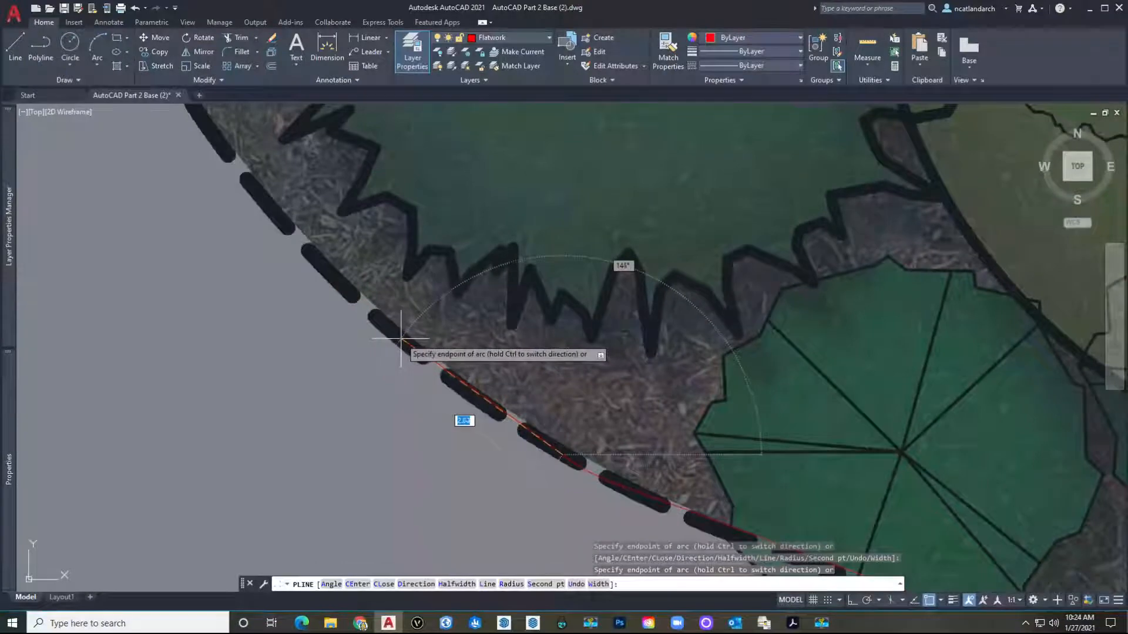
pyautogui.click(402, 339)
# Continue with short arc segments up the southwest curve until the west edge of the dashed boundary straightens.
pyautogui.moveTo(285, 201); pyautogui.dragTo(435, 384, button='middle')
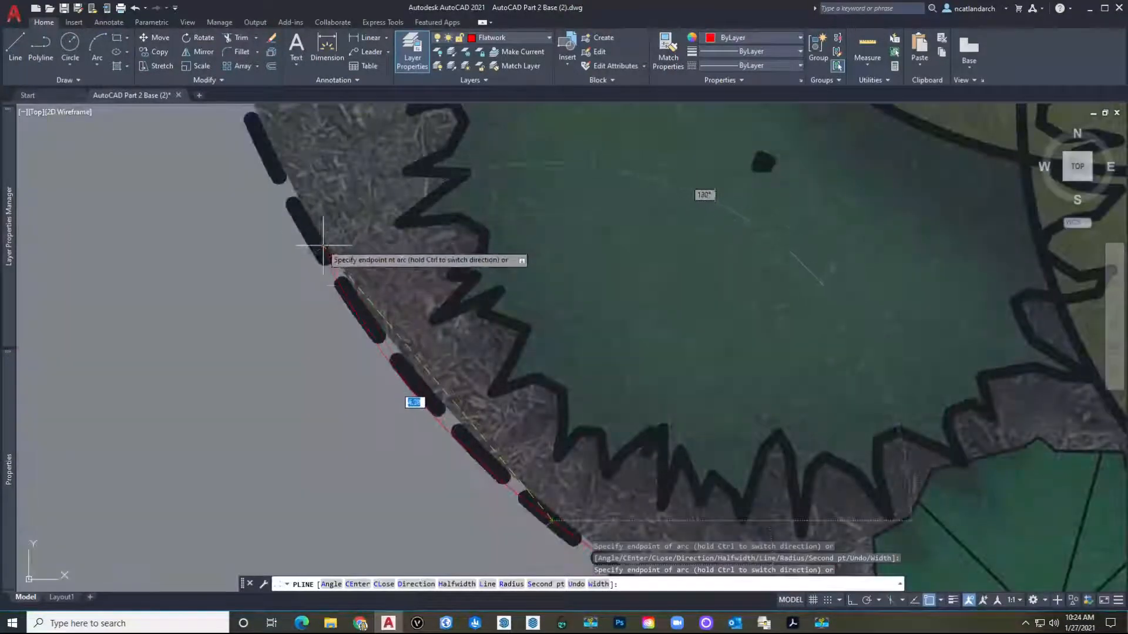
pyautogui.click(467, 442)
pyautogui.moveTo(306, 223); pyautogui.dragTo(488, 419, button='middle')
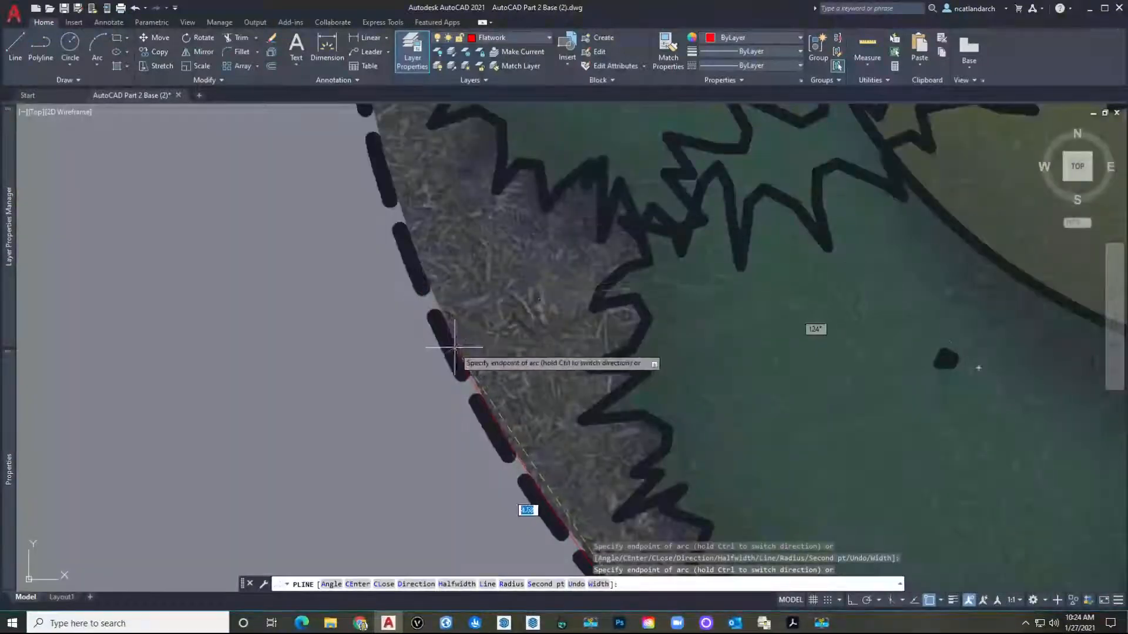
pyautogui.click(490, 429)
pyautogui.moveTo(423, 236); pyautogui.dragTo(483, 462, button='middle')
pyautogui.scroll(-5, 391, 264)
pyautogui.scroll(5, 403, 307)
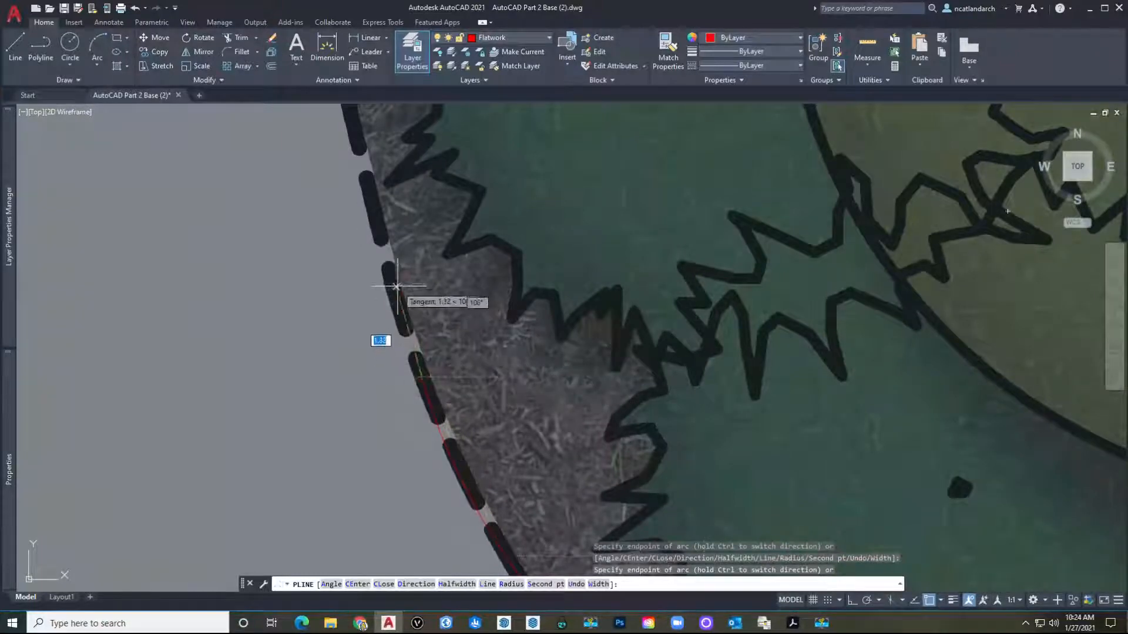
pyautogui.scroll(5, 398, 293)
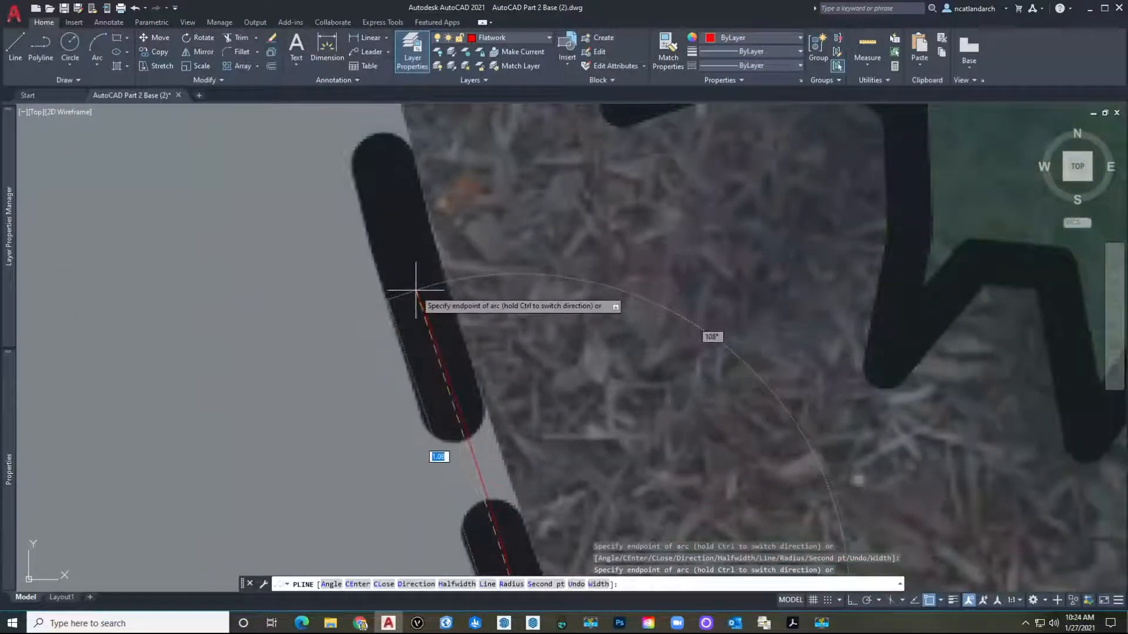
pyautogui.scroll(-8, 418, 291)
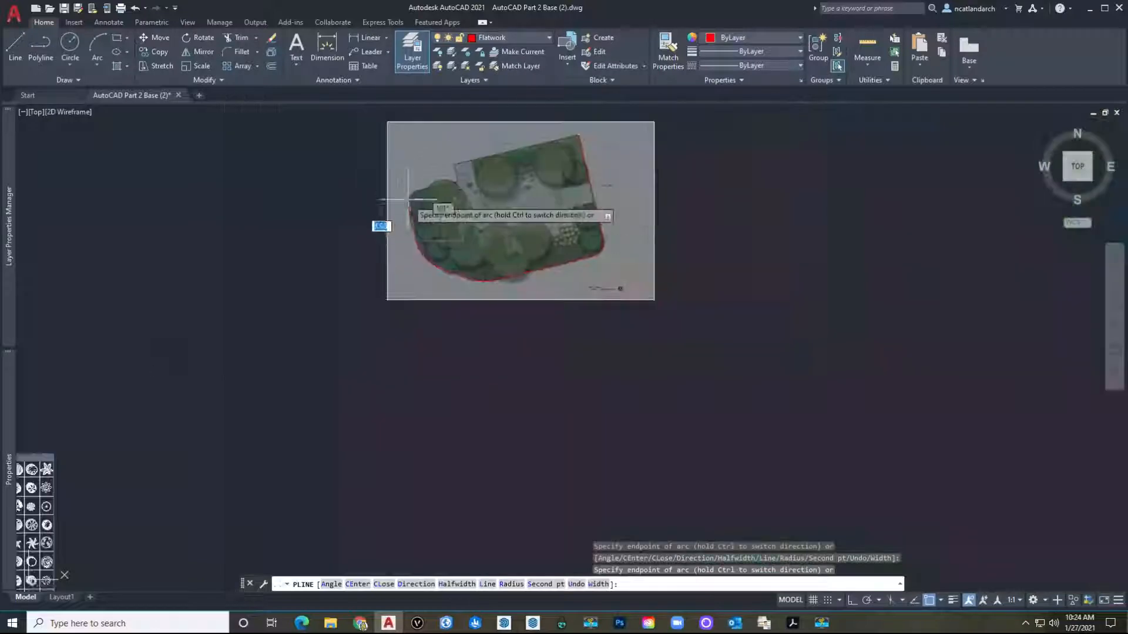
# Trace the straight west edge with a line segment up to the start of the rounded northwest corner.
pyautogui.scroll(6, 411, 223)
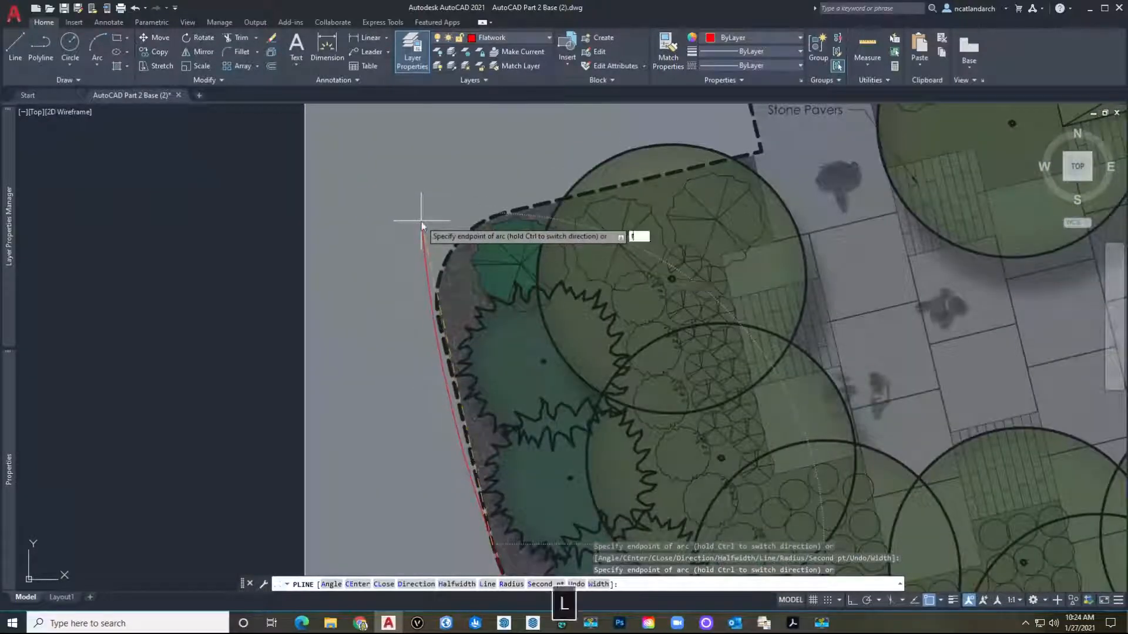
pyautogui.press('space')
pyautogui.scroll(3, 454, 277)
pyautogui.scroll(4, 394, 238)
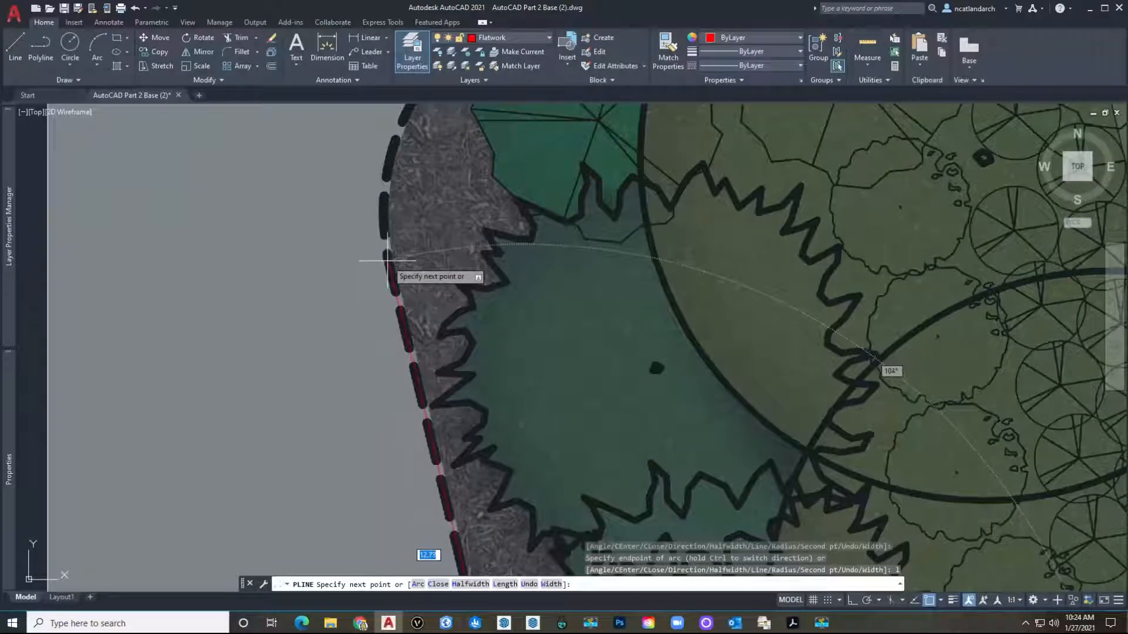
pyautogui.scroll(2, 392, 268)
pyautogui.click(396, 259)
pyautogui.scroll(-2, 394, 247)
# Trace the rounded northwest corner of the dashed boundary with a single arc segment.
pyautogui.write('a')
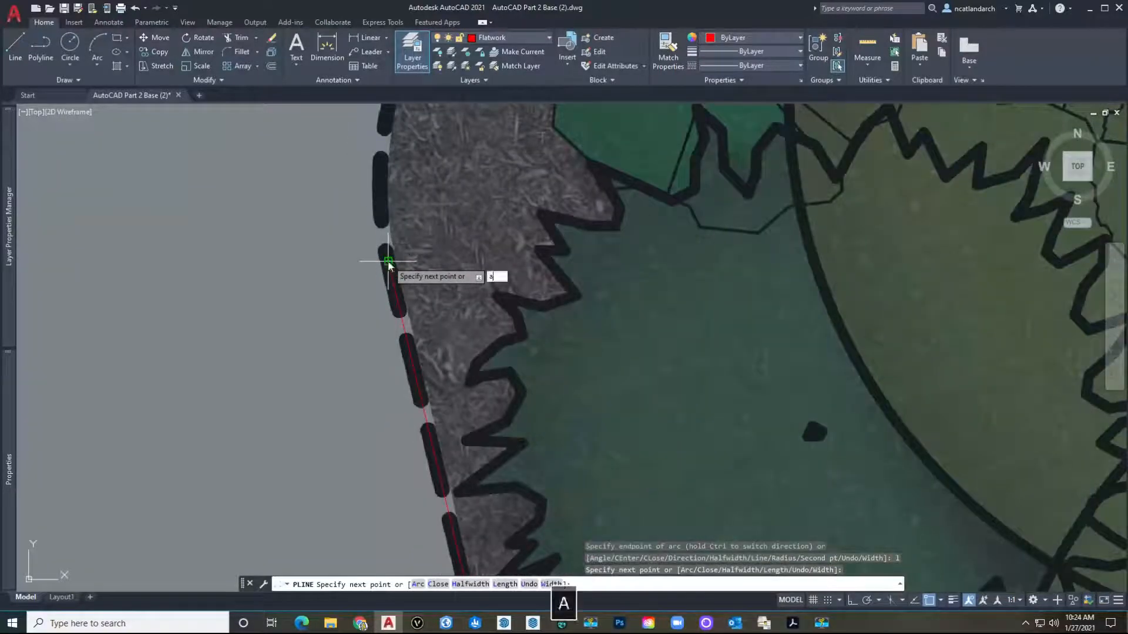
pyautogui.press('space')
pyautogui.scroll(-4, 383, 209)
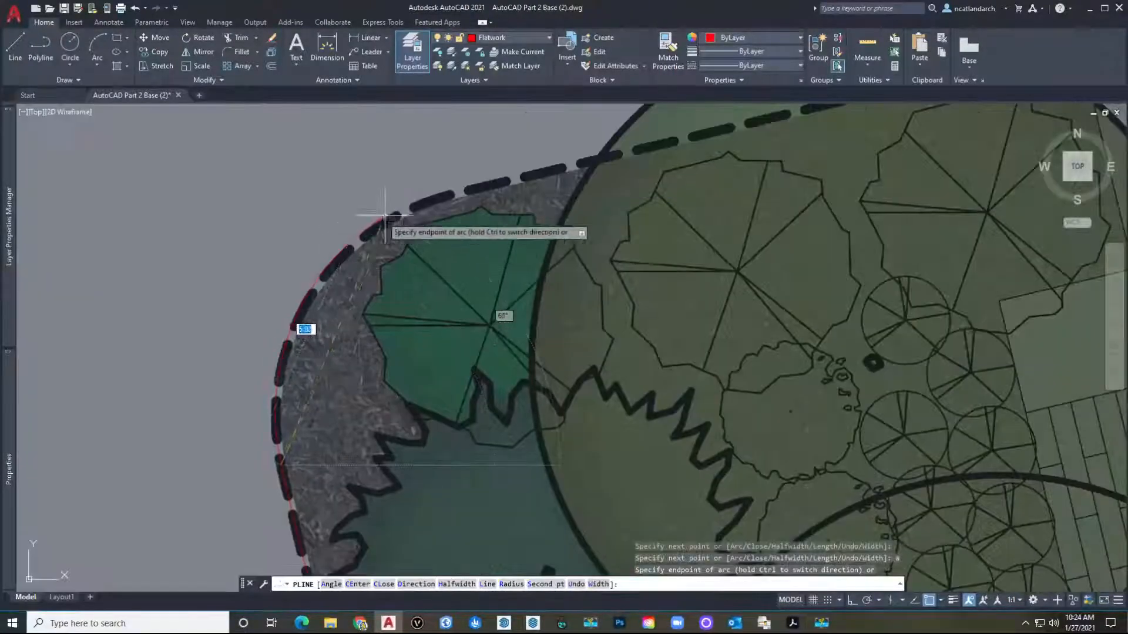
pyautogui.scroll(4, 435, 200)
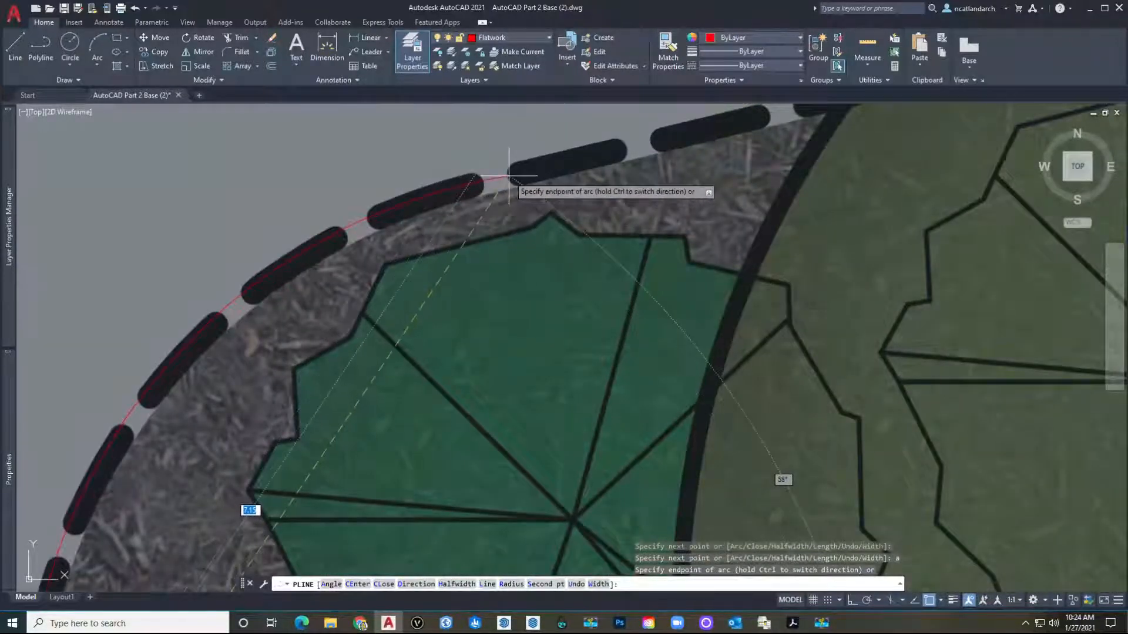
pyautogui.click(482, 183)
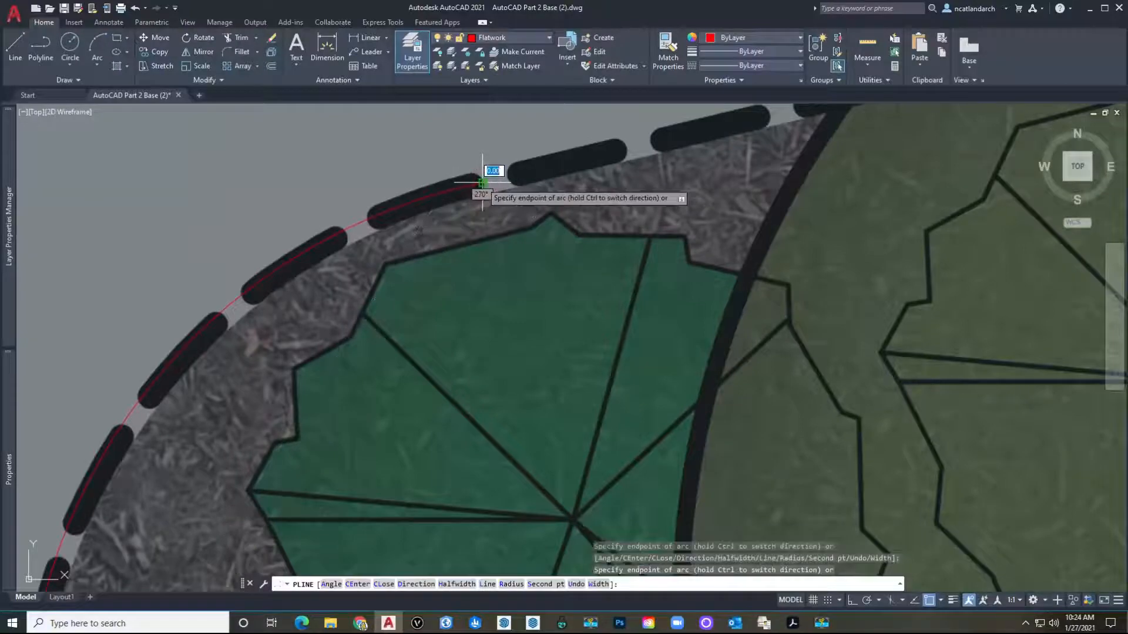
# Switch the polyline to line mode and trace the straight northwest edge to the inner corner near the Stone Pavers label.
pyautogui.write('L')
pyautogui.press('space')
pyautogui.scroll(-8, 482, 182)
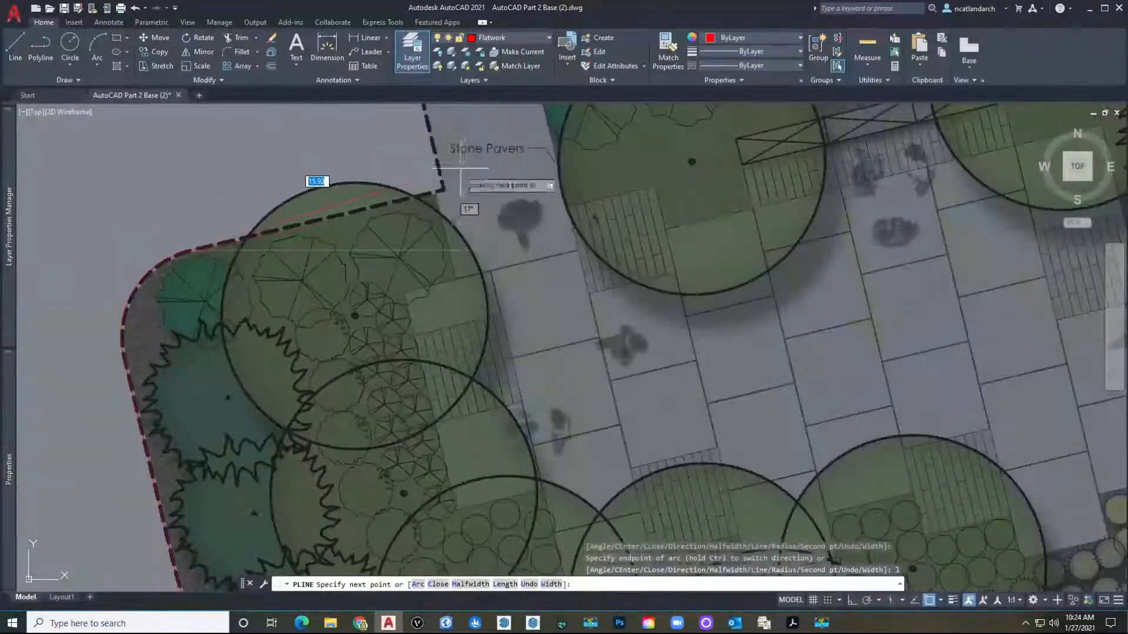
pyautogui.scroll(6, 463, 171)
# Trace the short boundary edge north from the inner corner to the outer corner above the Stone Pavers label.
pyautogui.scroll(-7, 416, 215)
pyautogui.scroll(7, 433, 257)
pyautogui.scroll(3, 482, 309)
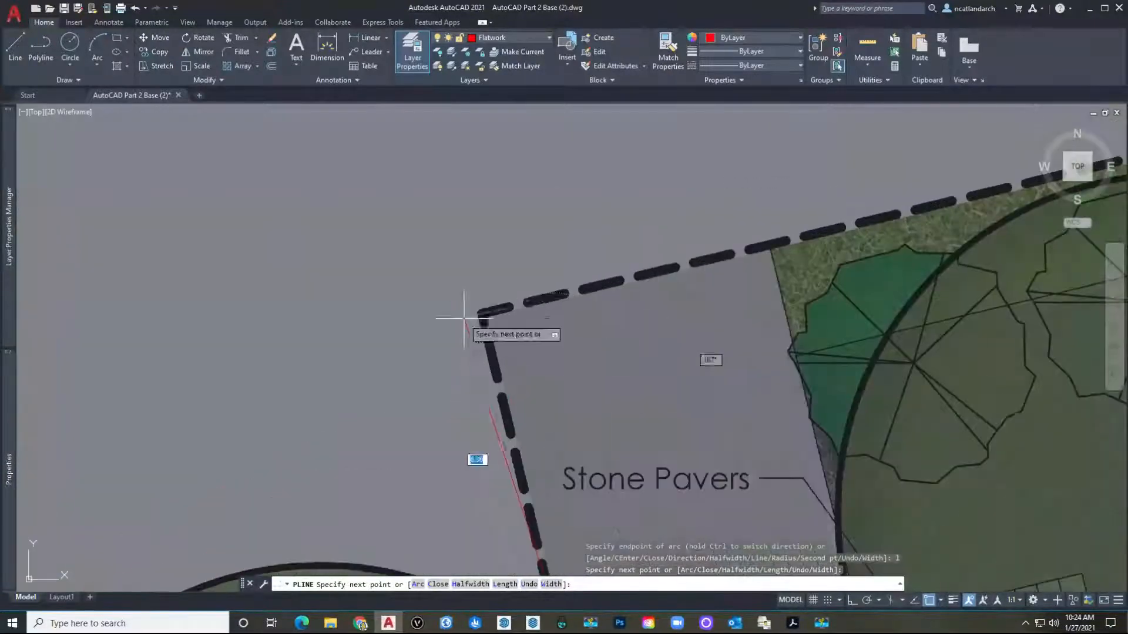
pyautogui.scroll(-3, 459, 265)
pyautogui.scroll(7, 476, 302)
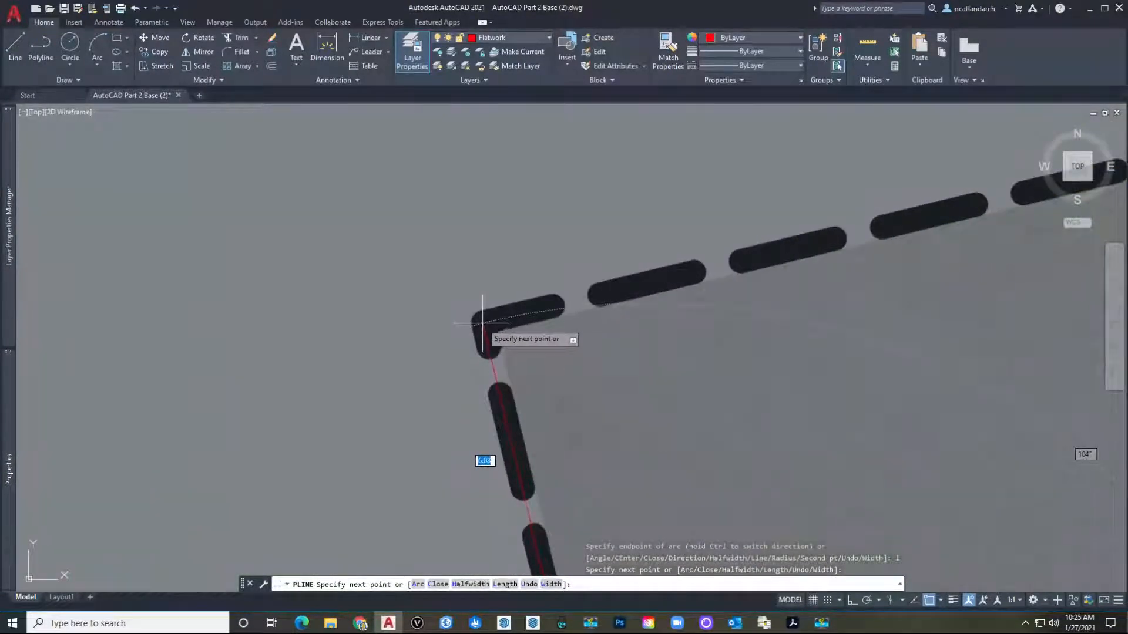
pyautogui.click(482, 322)
# Trace the straight north edge back to the starting point at the northeast corner and finish the polyline.
pyautogui.scroll(-6, 573, 313)
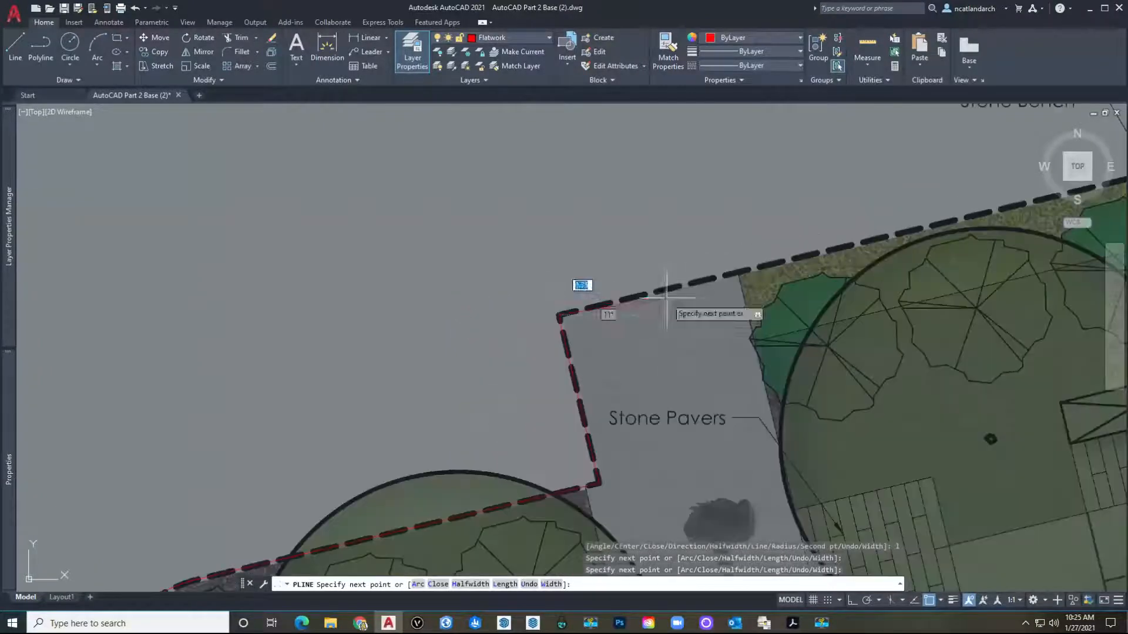
pyautogui.moveTo(698, 300); pyautogui.dragTo(171, 305, button='middle')
pyautogui.scroll(-4, 447, 265)
pyautogui.moveTo(537, 222); pyautogui.dragTo(283, 260, button='middle')
pyautogui.scroll(4, 517, 205)
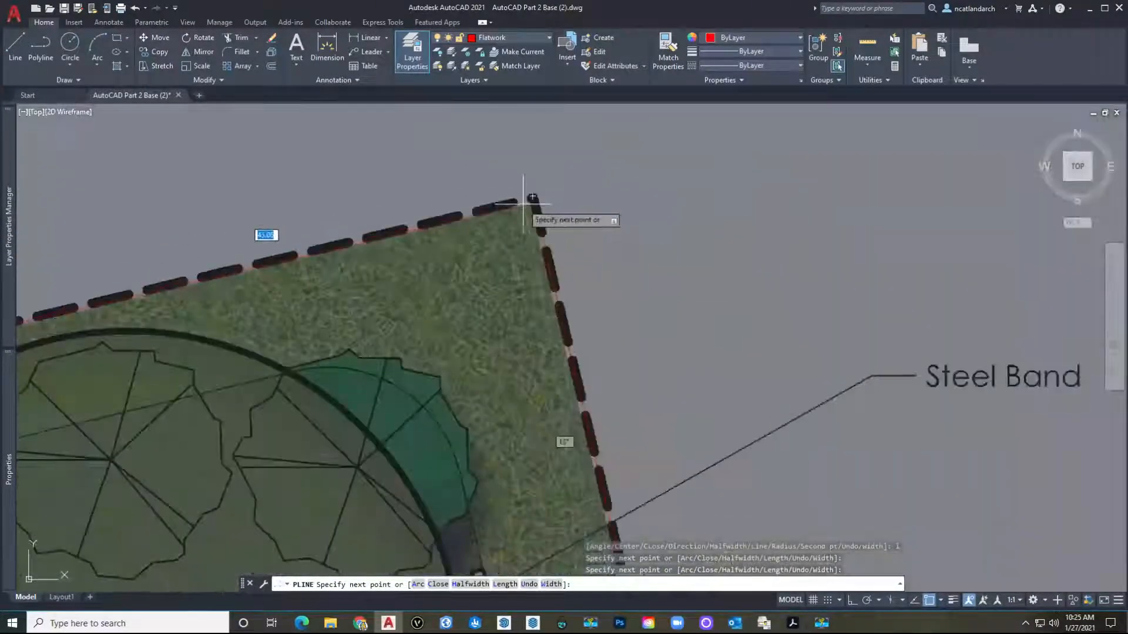
pyautogui.press('space')
# Select the finished boundary polyline at the southwest curve, beside the green shrub, to show its vertices.
pyautogui.scroll(-10, 563, 206)
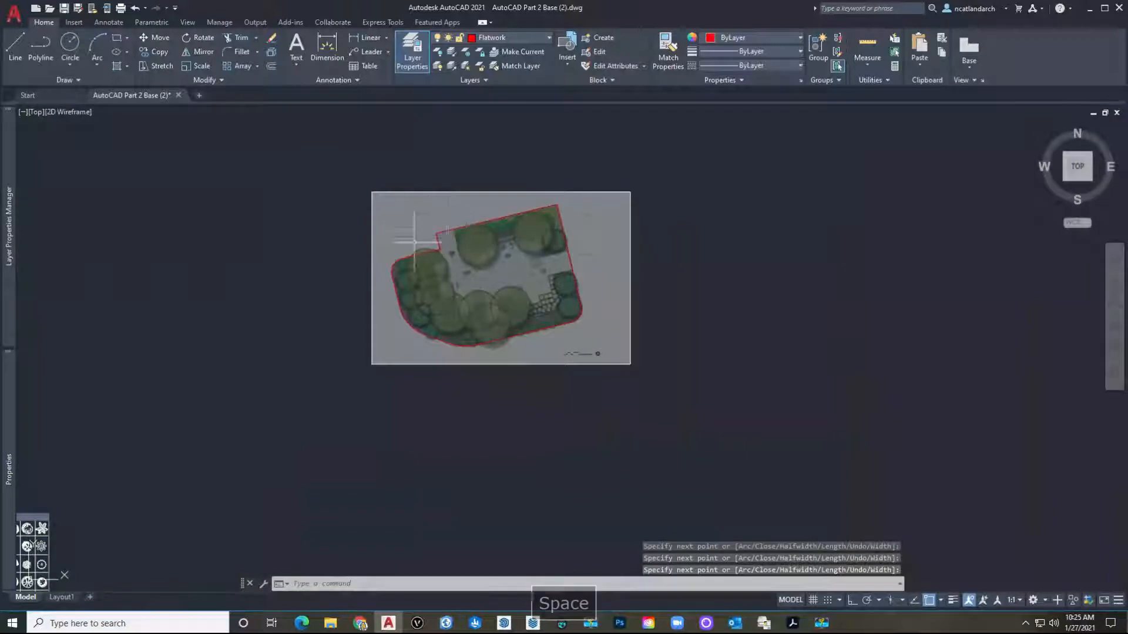
pyautogui.scroll(4, 452, 253)
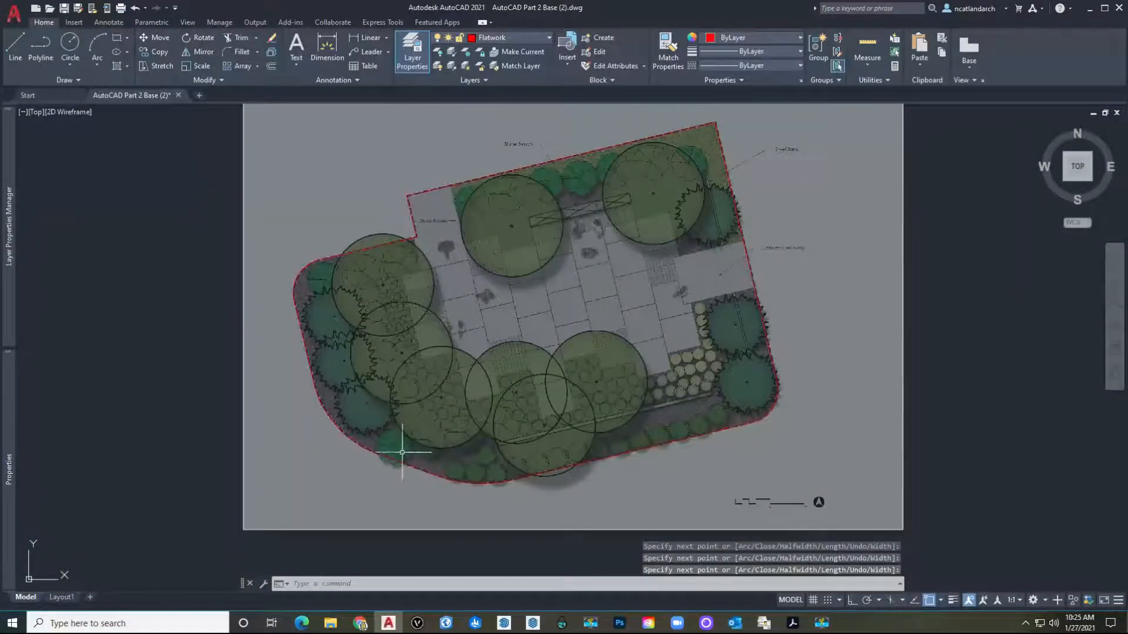
pyautogui.scroll(4, 402, 453)
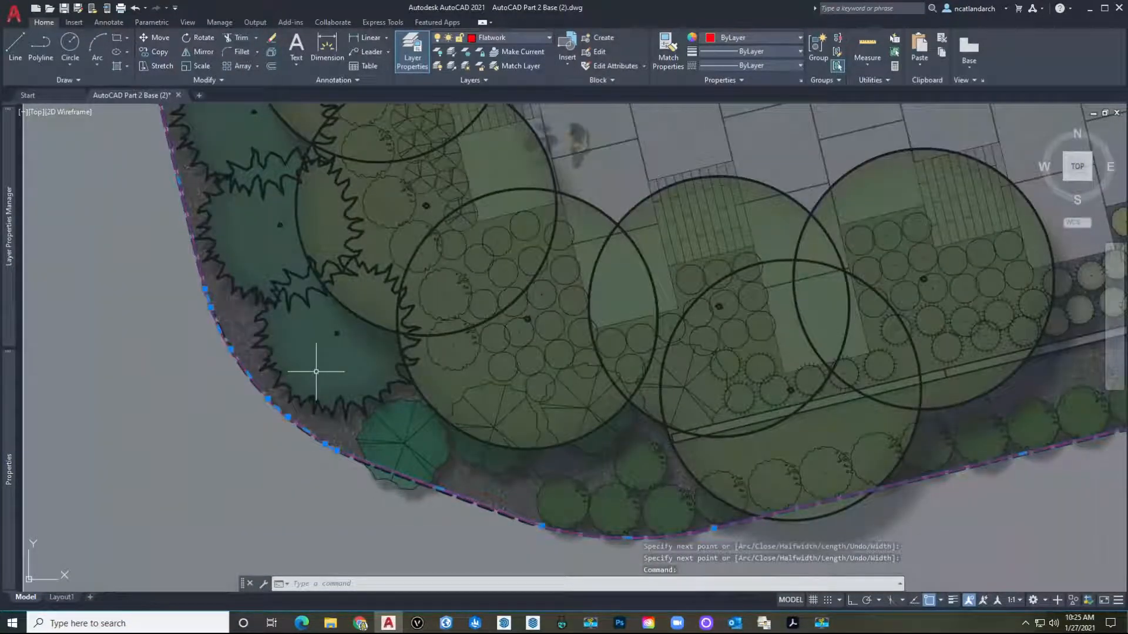
pyautogui.scroll(6, 316, 372)
pyautogui.press('Escape')
pyautogui.click(278, 412)
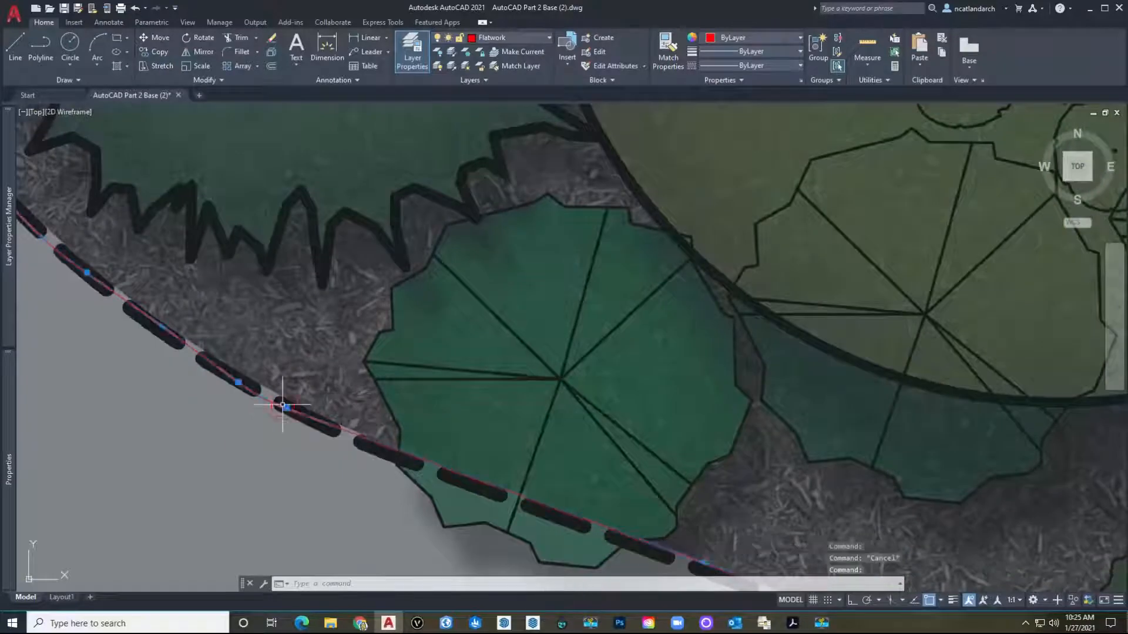
# Try to stretch the first arc vertex of the southwest curve toward the straight edge, and undo the grip edit.
pyautogui.scroll(4, 277, 406)
pyautogui.click(185, 347)
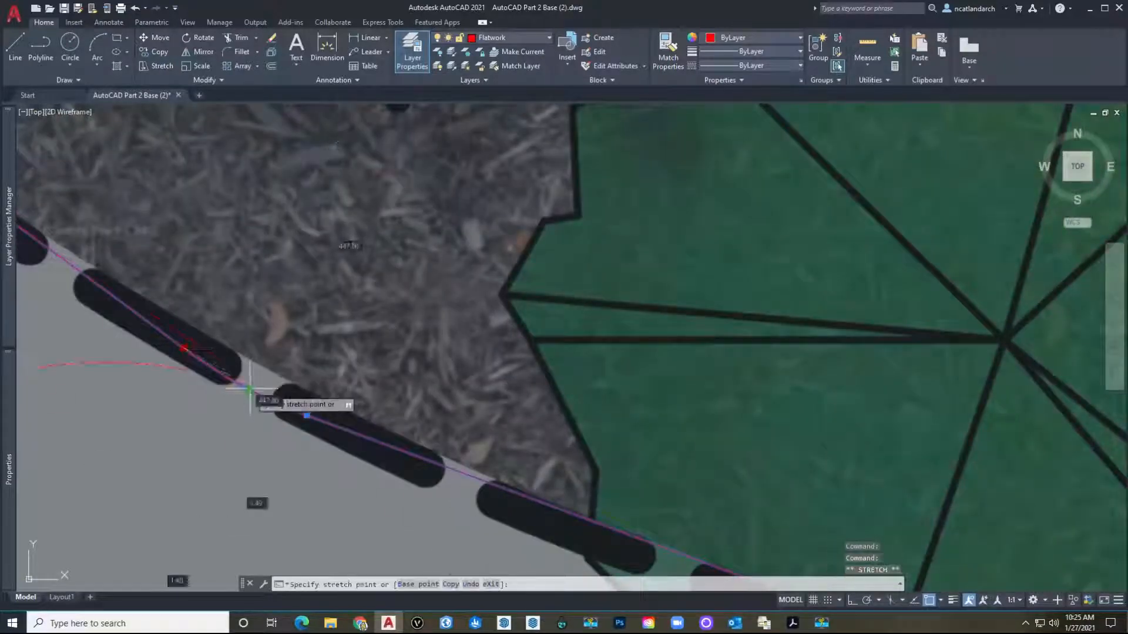
pyautogui.hotkey('ctrl', 'z')
# Stretch the vertex where the straight southwest edge meets the curve northwest into the gap between the boundary dashes.
pyautogui.click(308, 413)
pyautogui.click(295, 411)
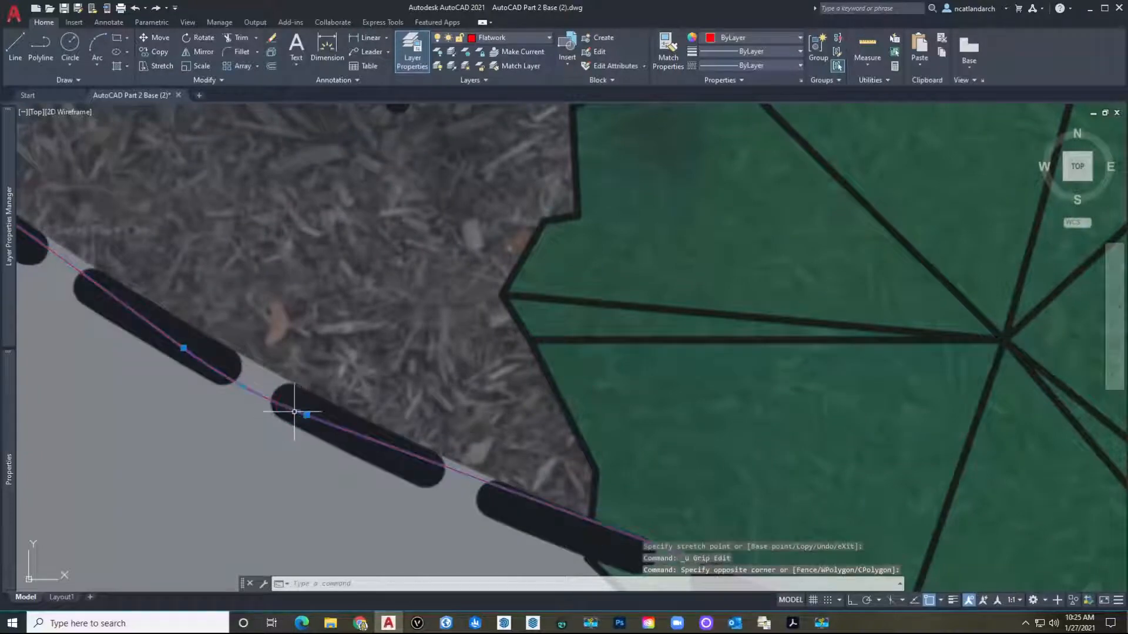
pyautogui.click(306, 415)
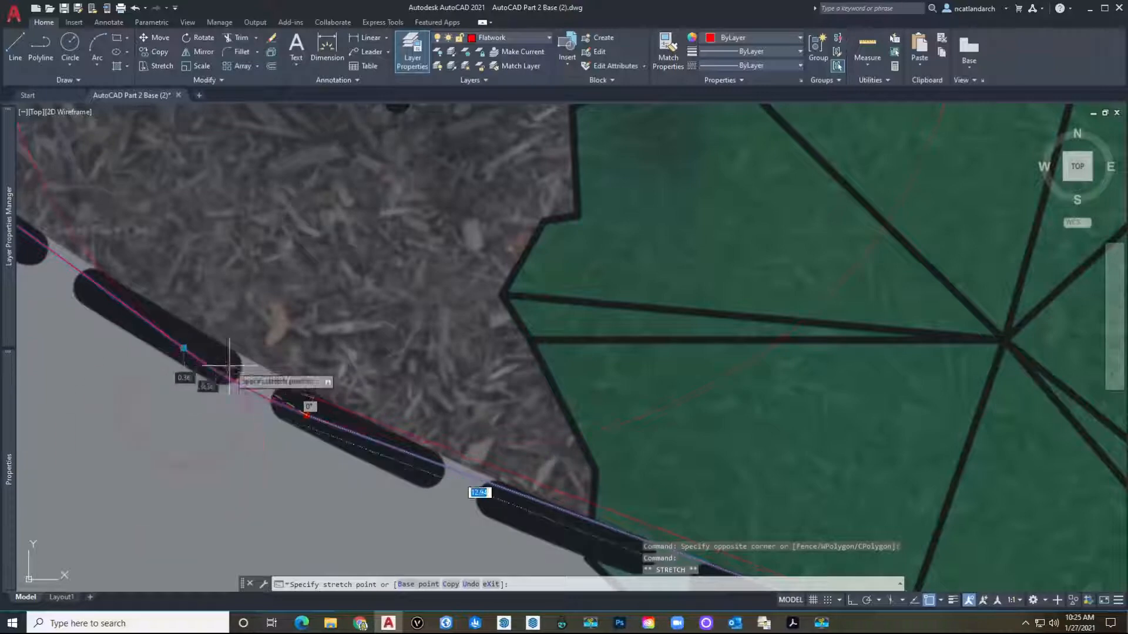
pyautogui.click(251, 390)
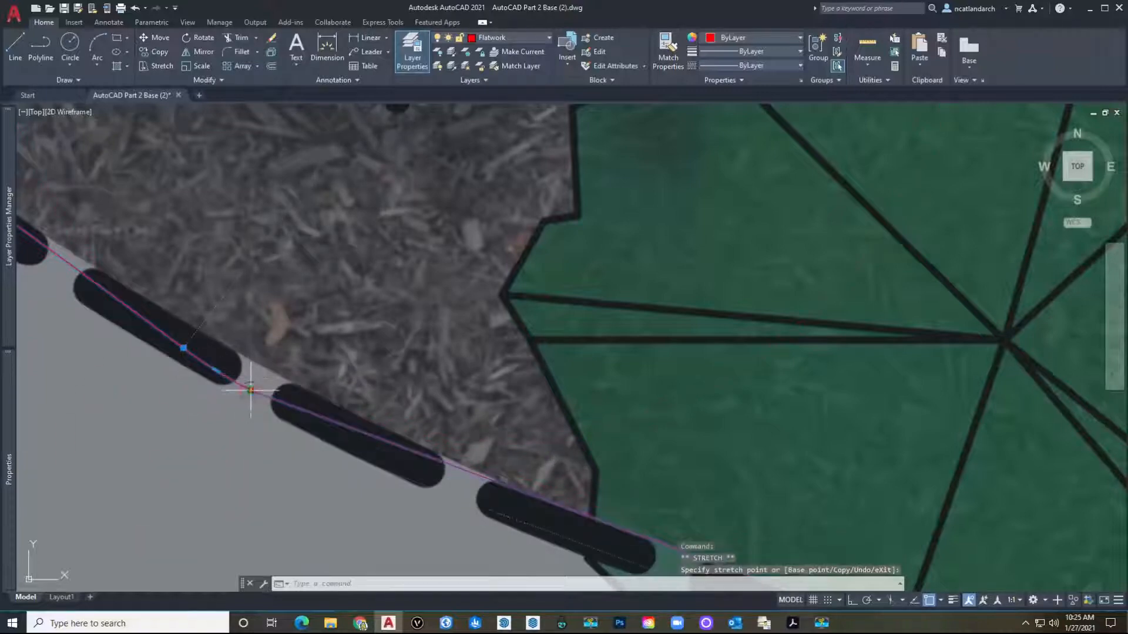
# Clear the selection and undo the recent grip edits on the boundary's southwest curve.
pyautogui.press('Escape')
pyautogui.scroll(-5, 236, 371)
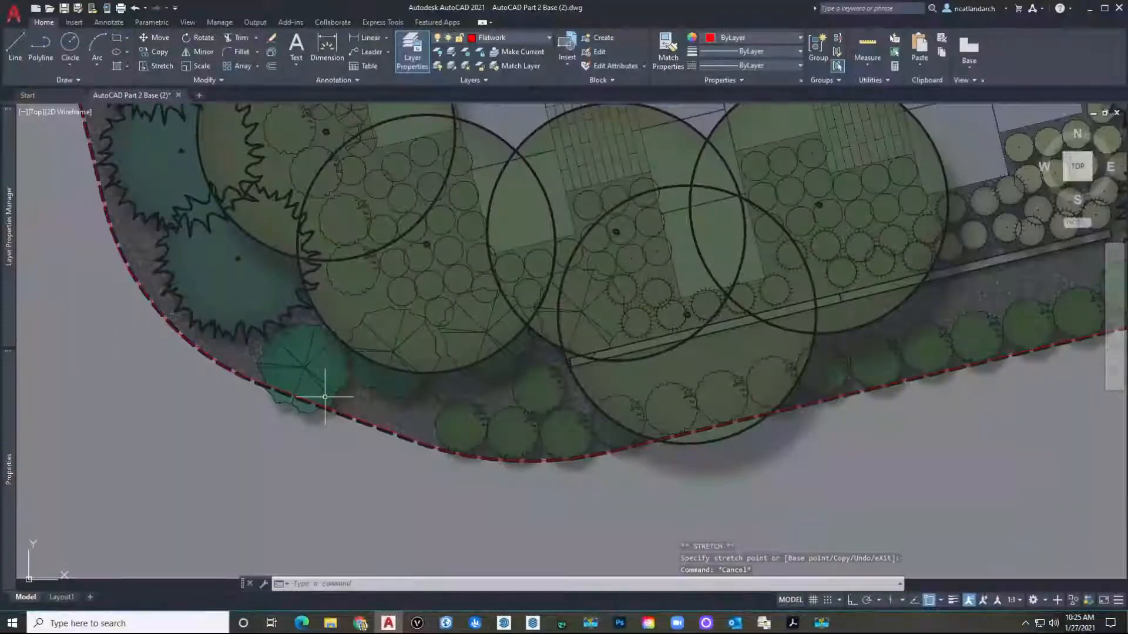
pyautogui.hotkey('ctrl', 'z')
pyautogui.hotkey('ctrl', 'z')
pyautogui.hotkey('ctrl', 'z')
pyautogui.hotkey('ctrl', 'z')
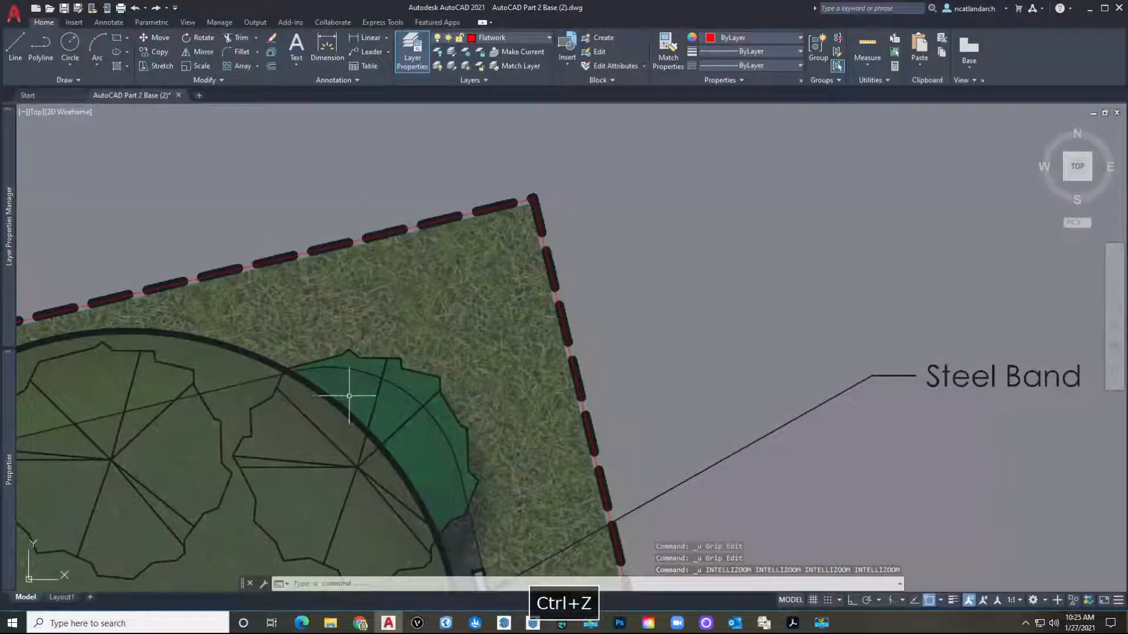
# Stretch the straight southwest edge's midpoint onto the boundary dashes, and move the adjoining curve vertex onto the edge's northwest end vertex.
pyautogui.scroll(6, 242, 403)
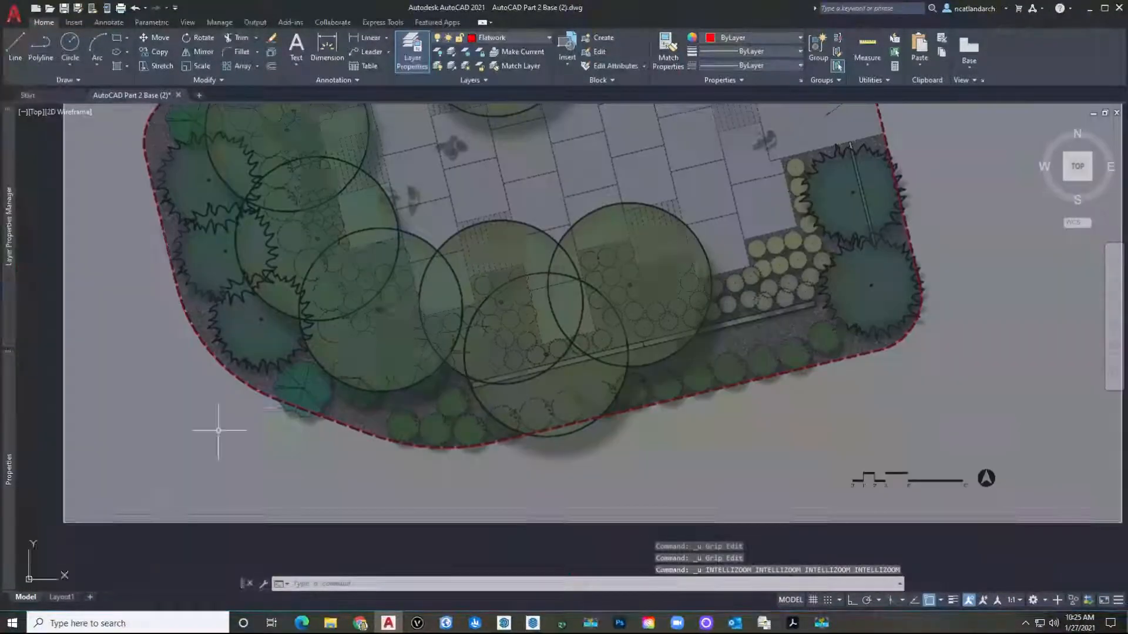
pyautogui.scroll(5, 598, 323)
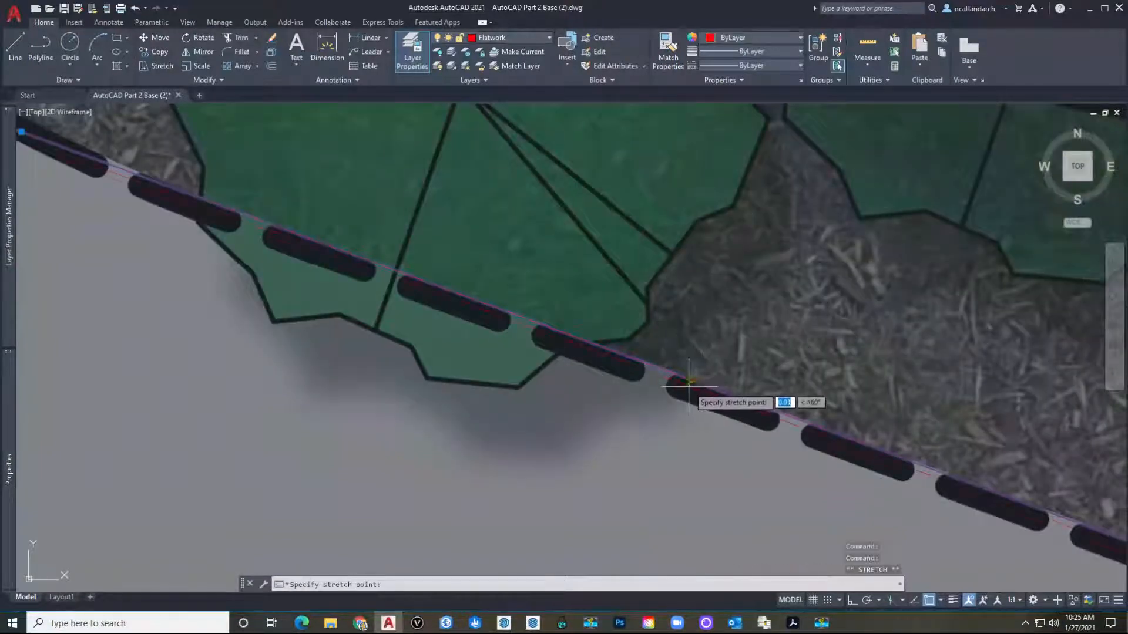
pyautogui.click(692, 380)
pyautogui.scroll(-3, 693, 371)
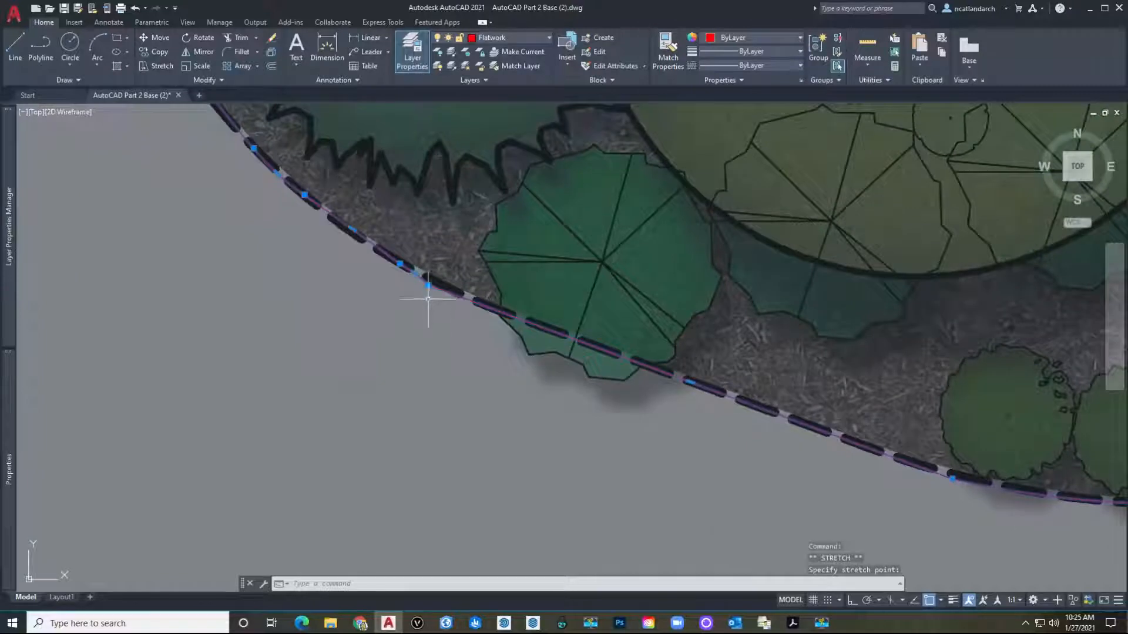
pyautogui.scroll(3, 428, 299)
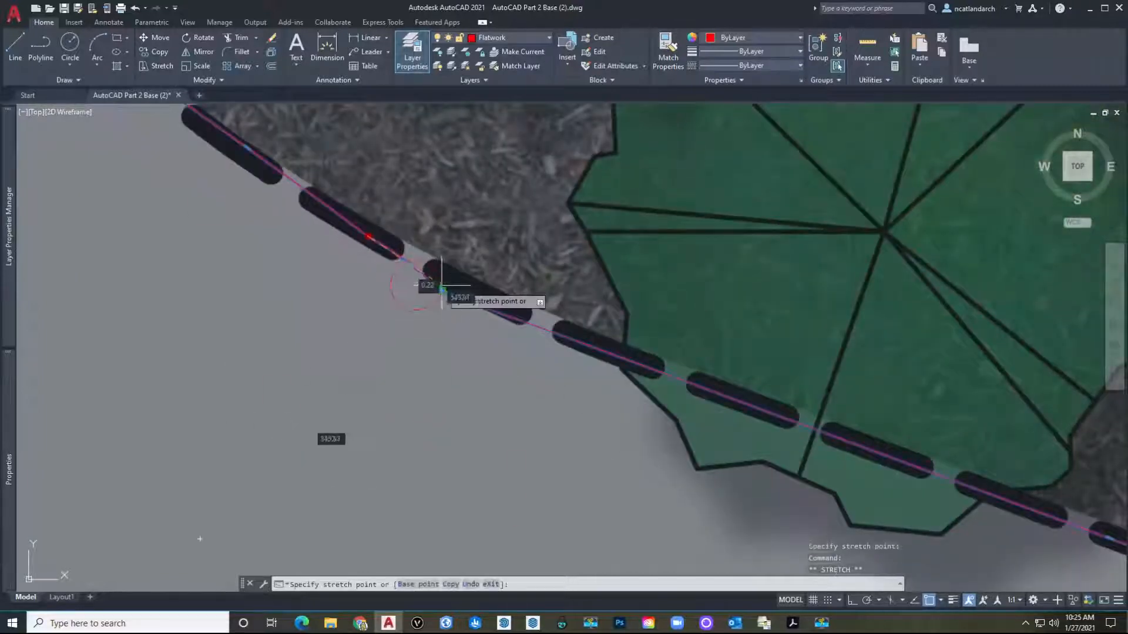
pyautogui.click(441, 290)
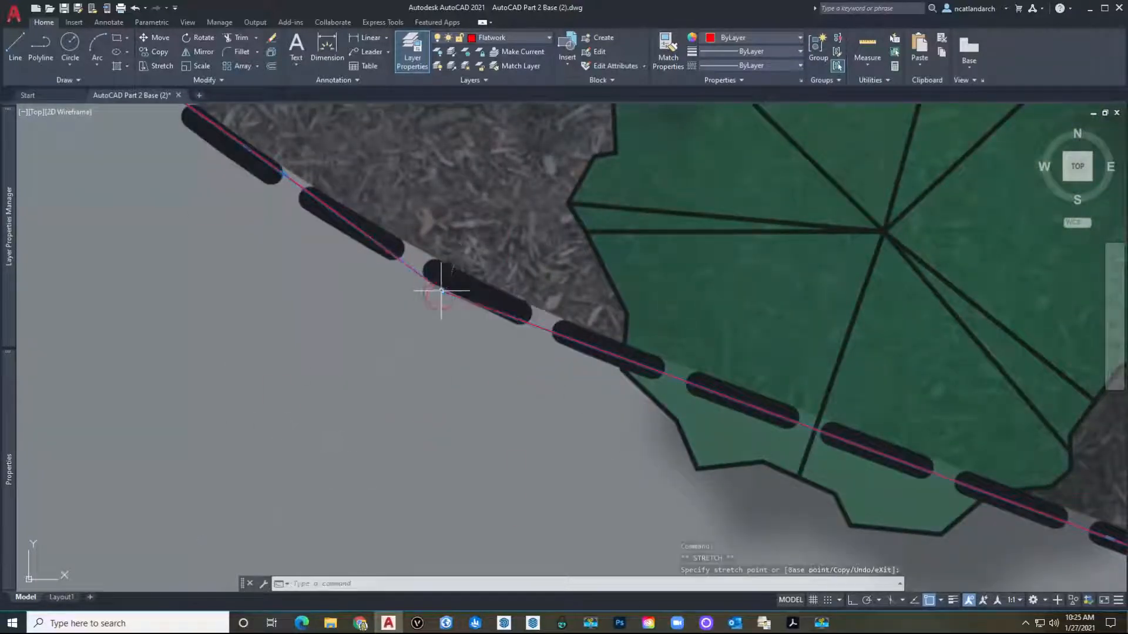
pyautogui.press('Escape')
pyautogui.scroll(-5, 461, 255)
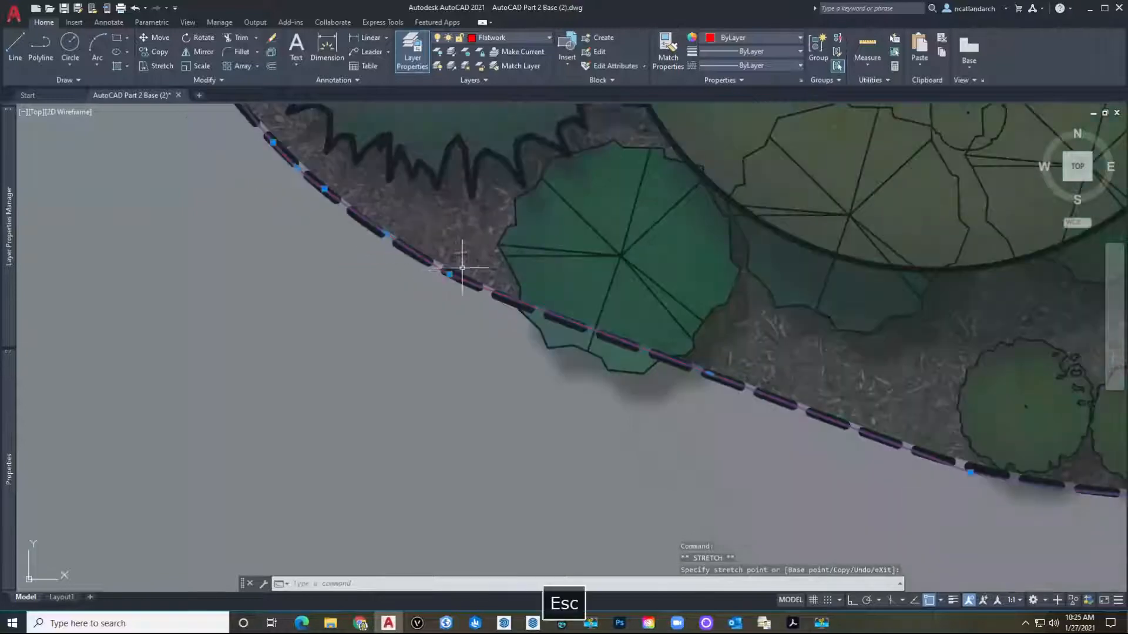
pyautogui.scroll(-3, 325, 305)
pyautogui.moveTo(517, 277)
pyautogui.mouseDown(button='middle')
pyautogui.moveTo(364, 244)
pyautogui.moveTo(426, 263)
pyautogui.mouseUp(button='middle')
pyautogui.moveTo(258, 216); pyautogui.dragTo(294, 292, button='middle')
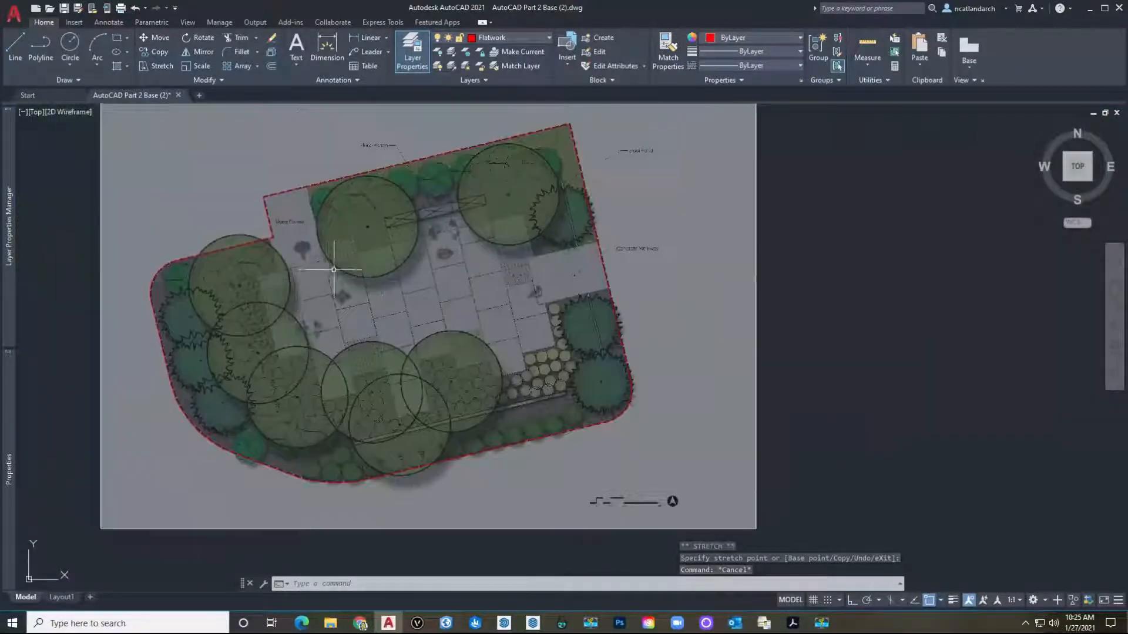
pyautogui.scroll(5, 584, 159)
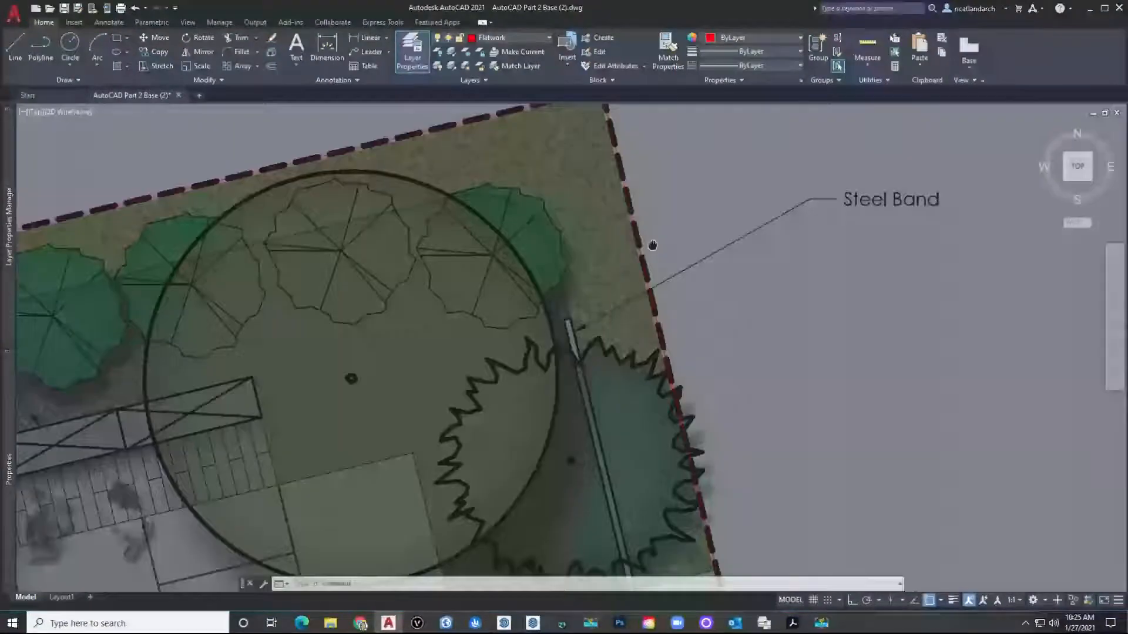
pyautogui.scroll(-3, 557, 247)
pyautogui.moveTo(306, 348); pyautogui.dragTo(297, 252, button='middle')
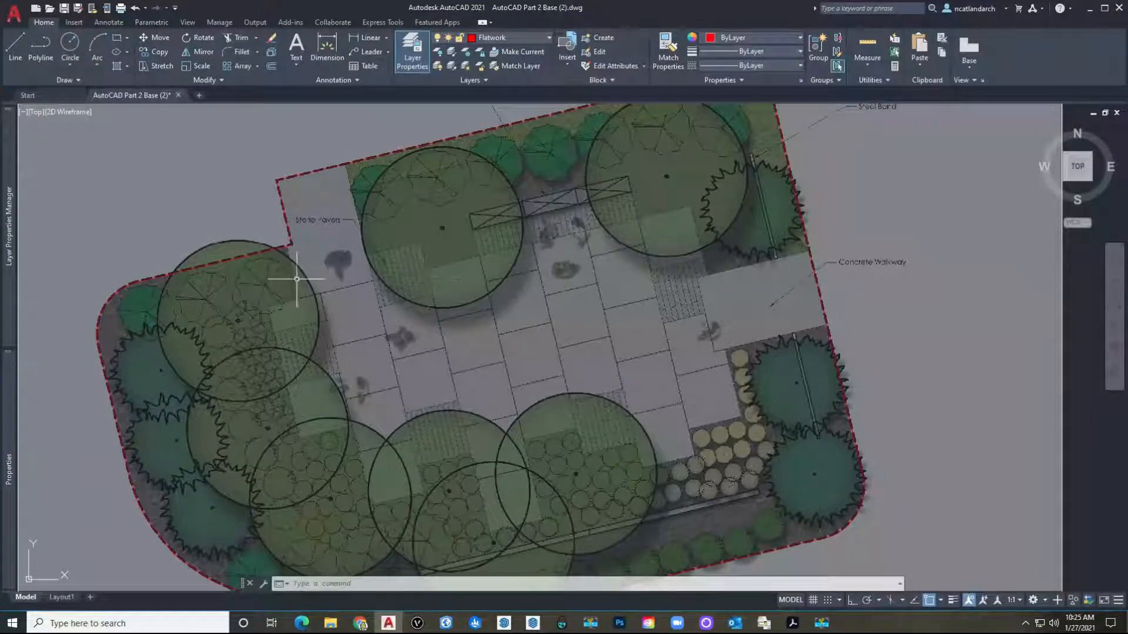
pyautogui.press('space')
pyautogui.scroll(6, 290, 264)
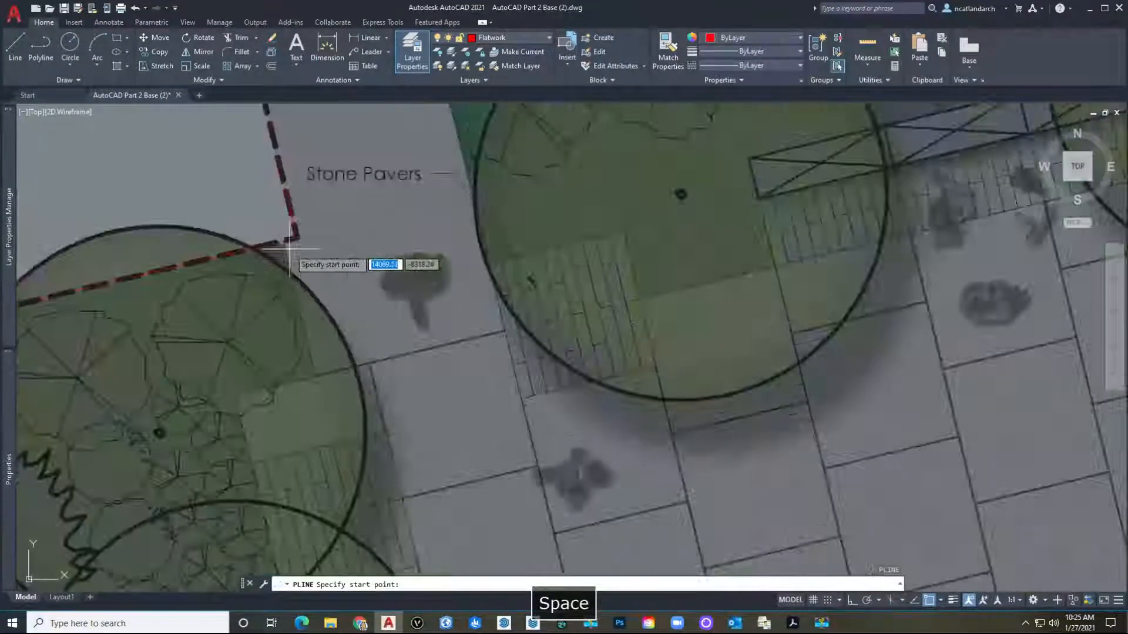
pyautogui.scroll(3, 276, 228)
pyautogui.click(269, 236)
pyautogui.scroll(-6, 299, 241)
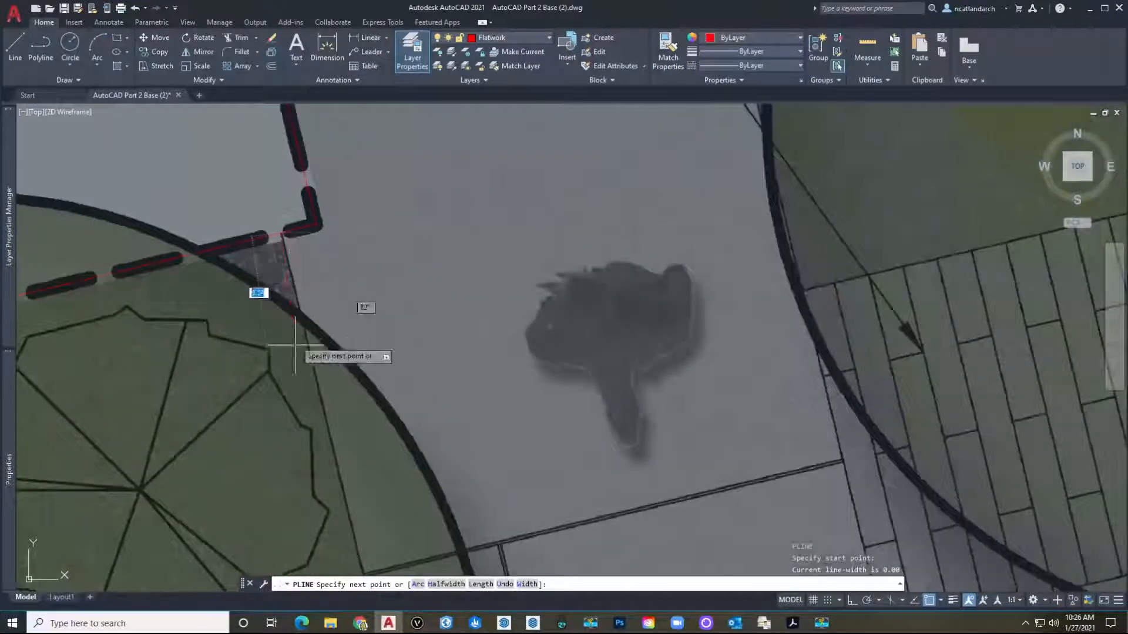
pyautogui.scroll(-6, 305, 239)
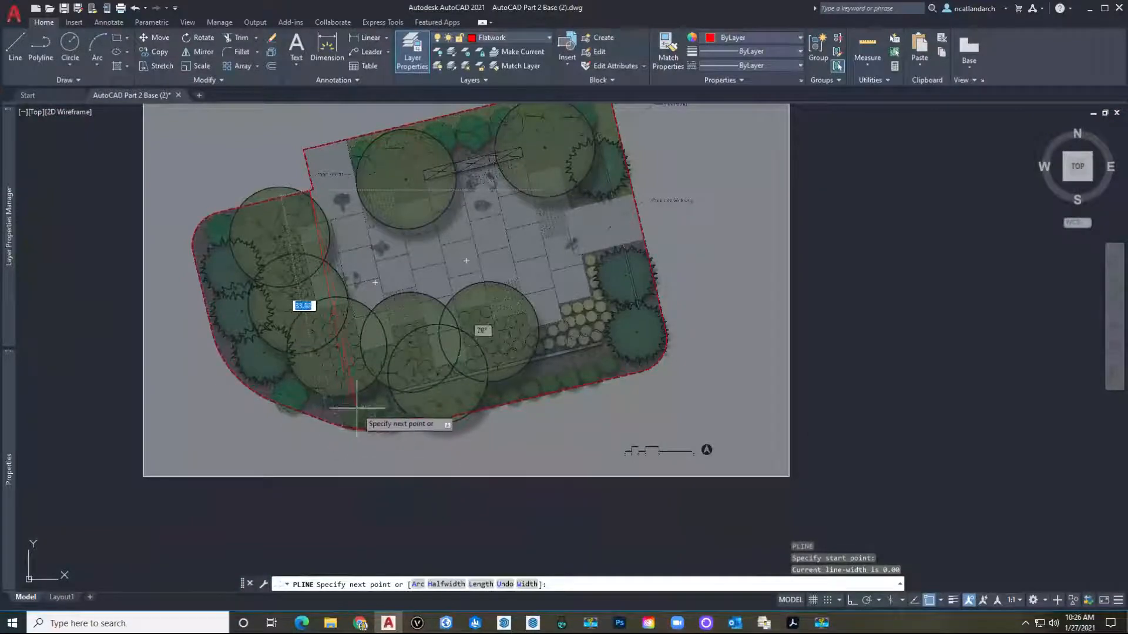
pyautogui.press('Escape')
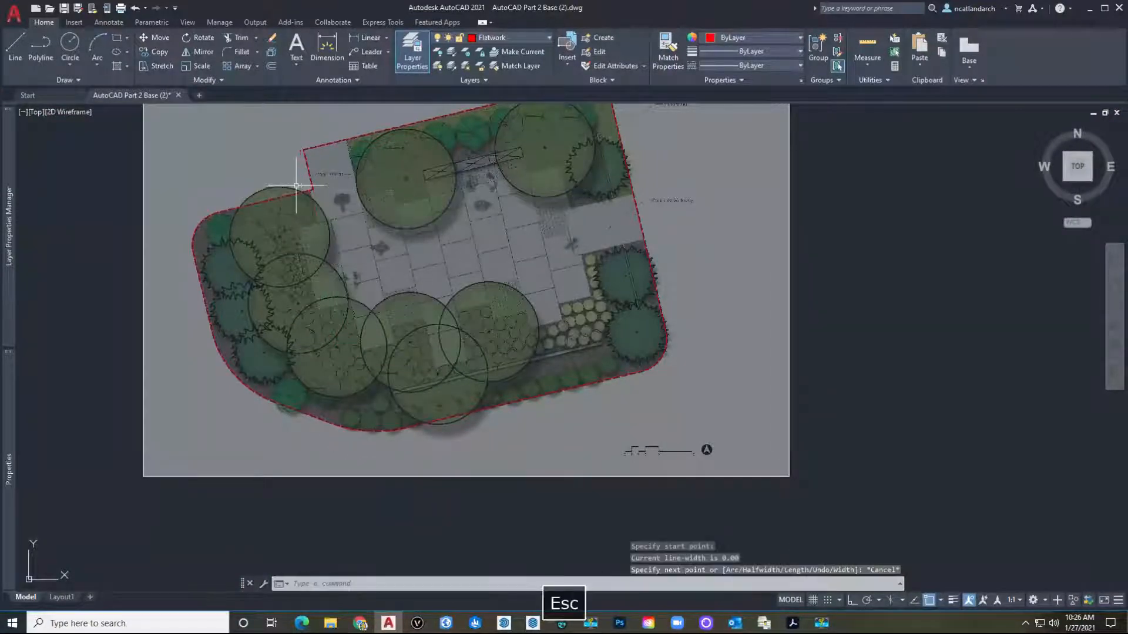
# Offset the site boundary inward through a point on the stone pavers using the Through option.
pyautogui.scroll(5, 293, 188)
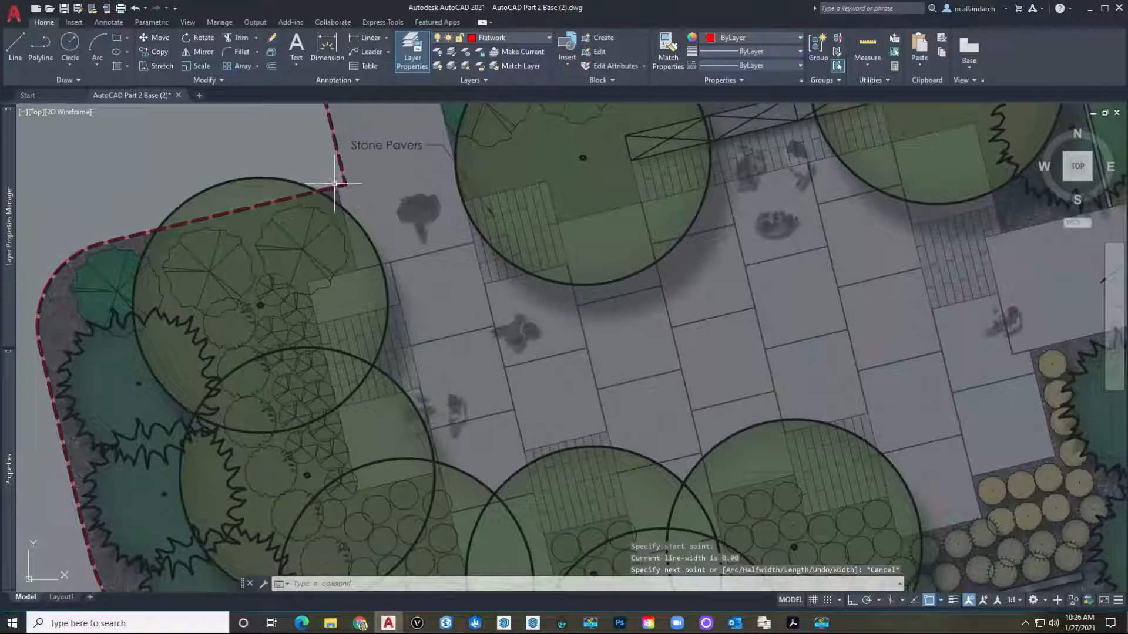
pyautogui.press('space')
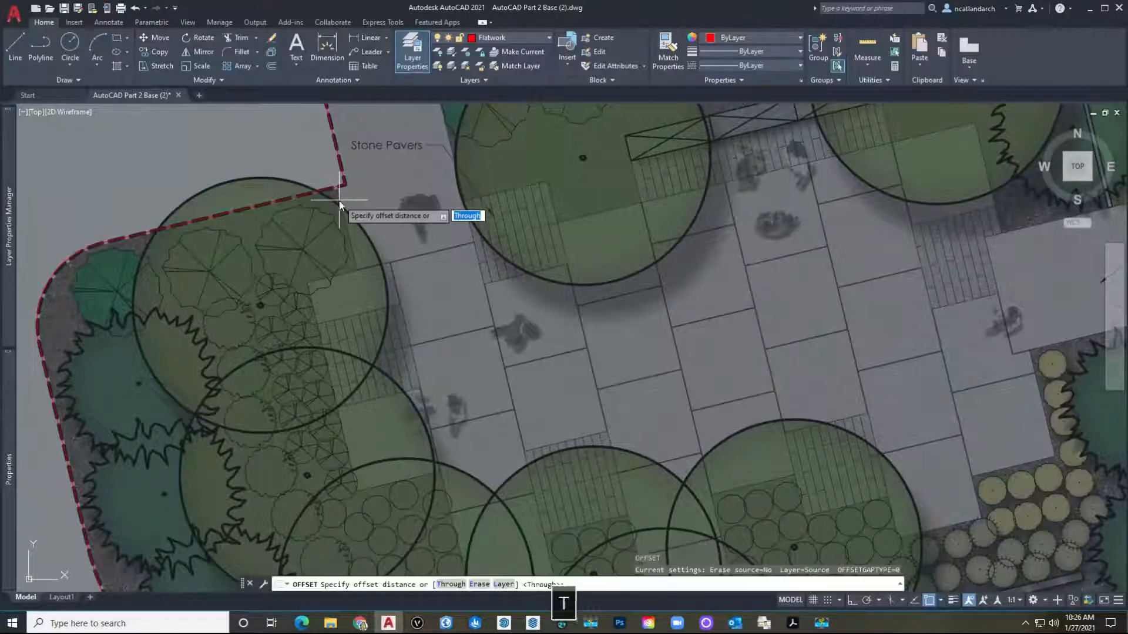
pyautogui.write('t')
pyautogui.press('space')
pyautogui.click(330, 189)
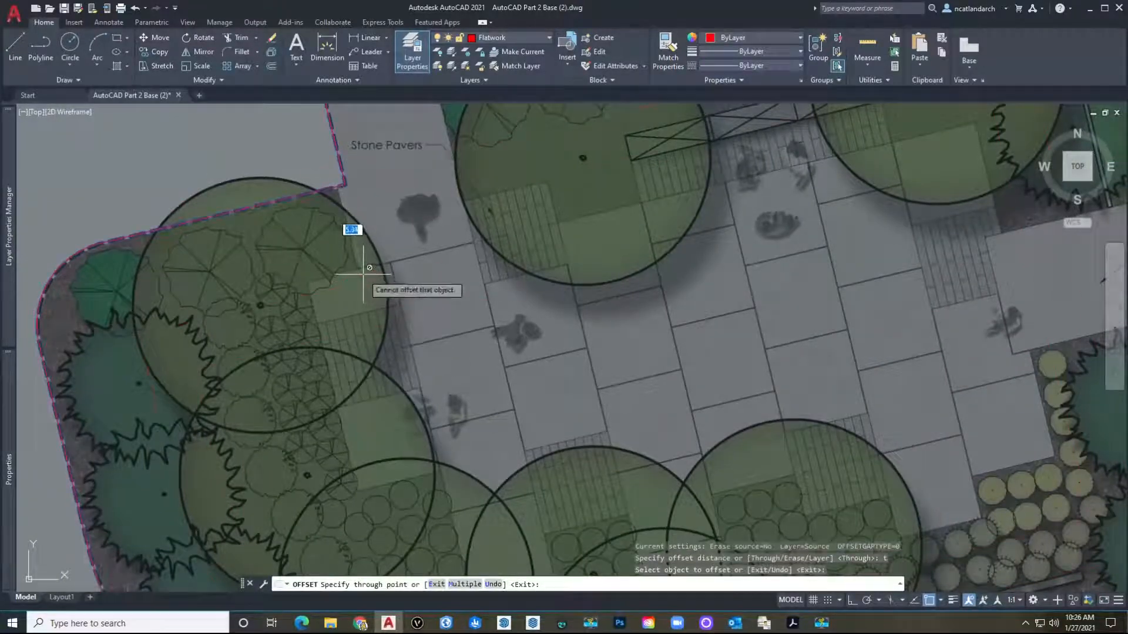
pyautogui.press('Escape')
pyautogui.press('Escape')
pyautogui.press('Escape')
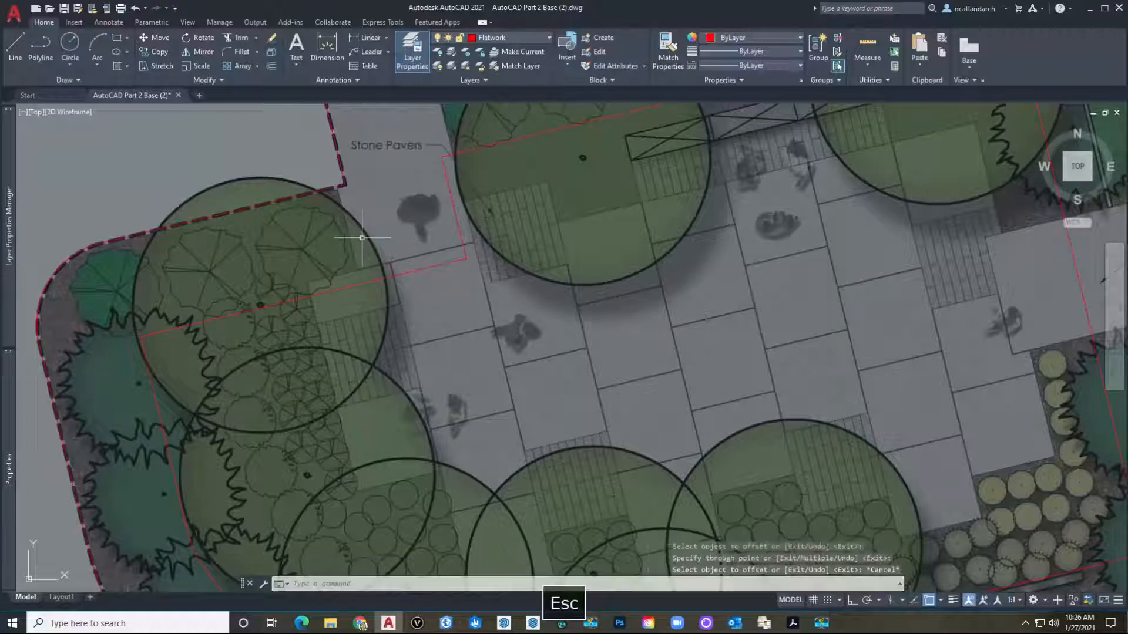
pyautogui.press('Escape')
pyautogui.press('Escape')
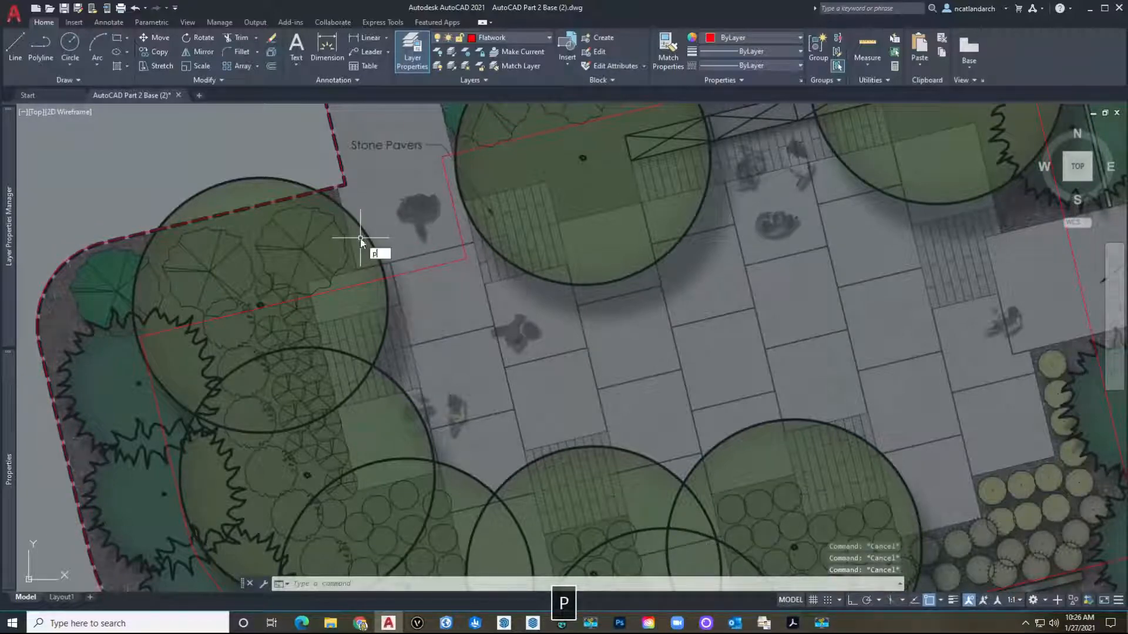
# Draw a polyline along the northwest planting bed's east edge, from the boundary's inner corner down to the offset line.
pyautogui.write('l')
pyautogui.press('space')
pyautogui.scroll(4, 344, 193)
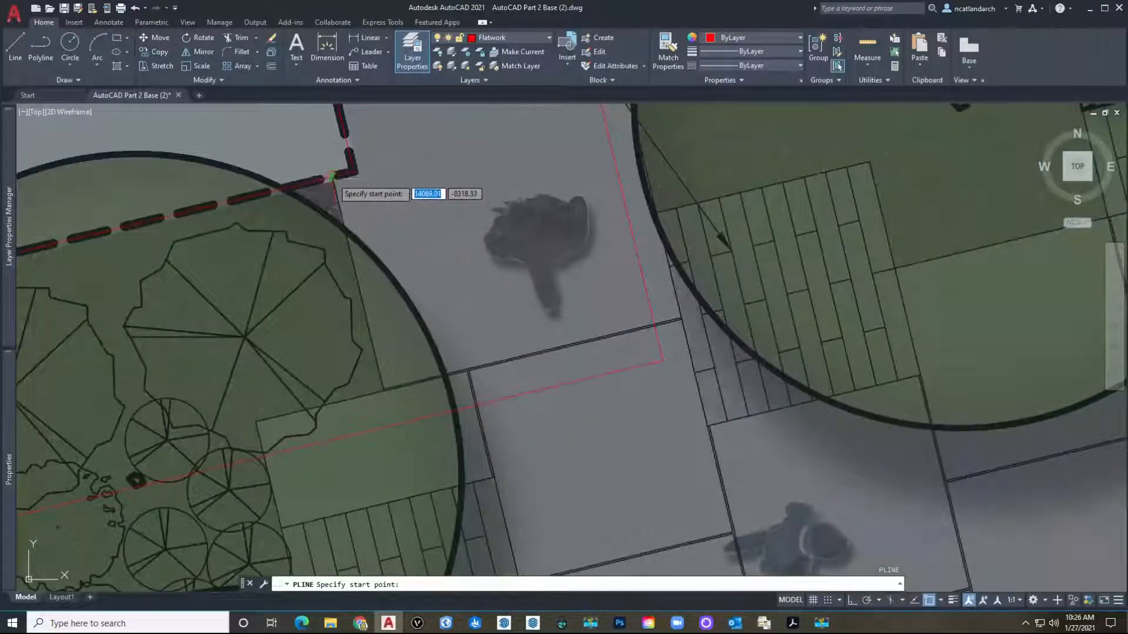
pyautogui.click(332, 176)
pyautogui.scroll(-3, 335, 267)
pyautogui.scroll(6, 371, 335)
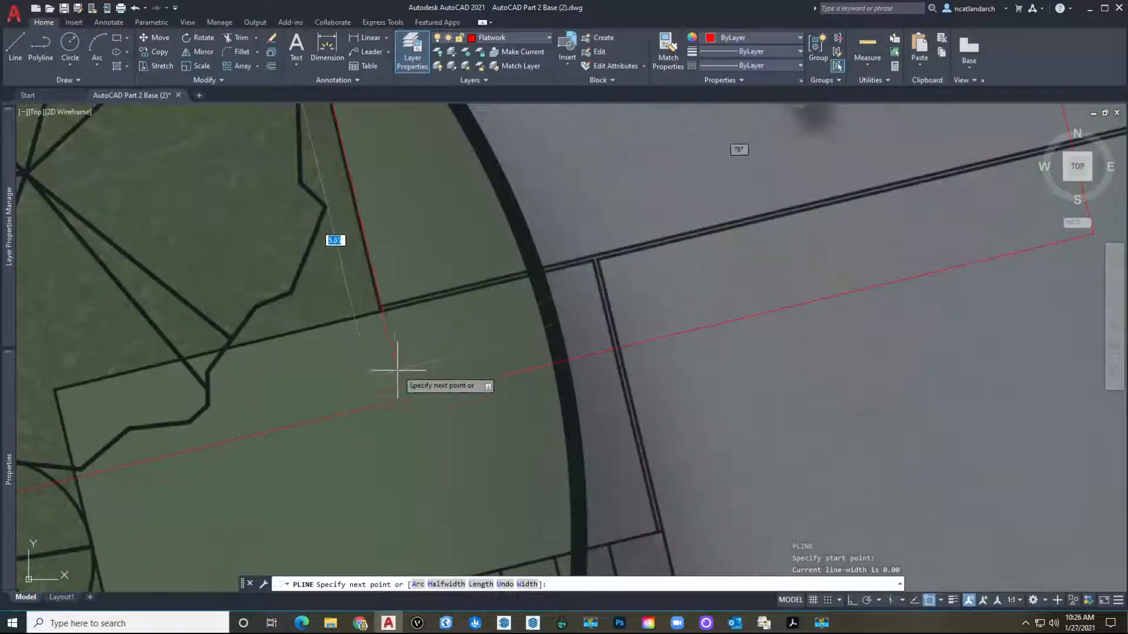
pyautogui.click(402, 400)
pyautogui.press('space')
pyautogui.scroll(-5, 403, 390)
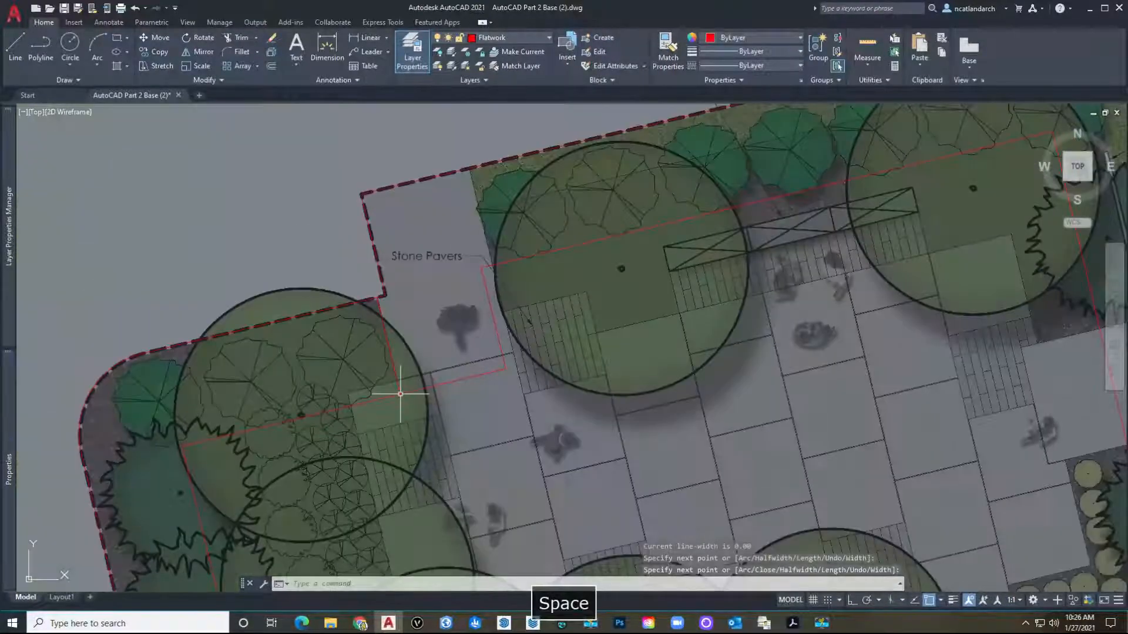
# Trim the offset boundary's segment that crosses the pavers east of the planting bed edge line.
pyautogui.moveTo(362, 445); pyautogui.dragTo(370, 389, button='middle')
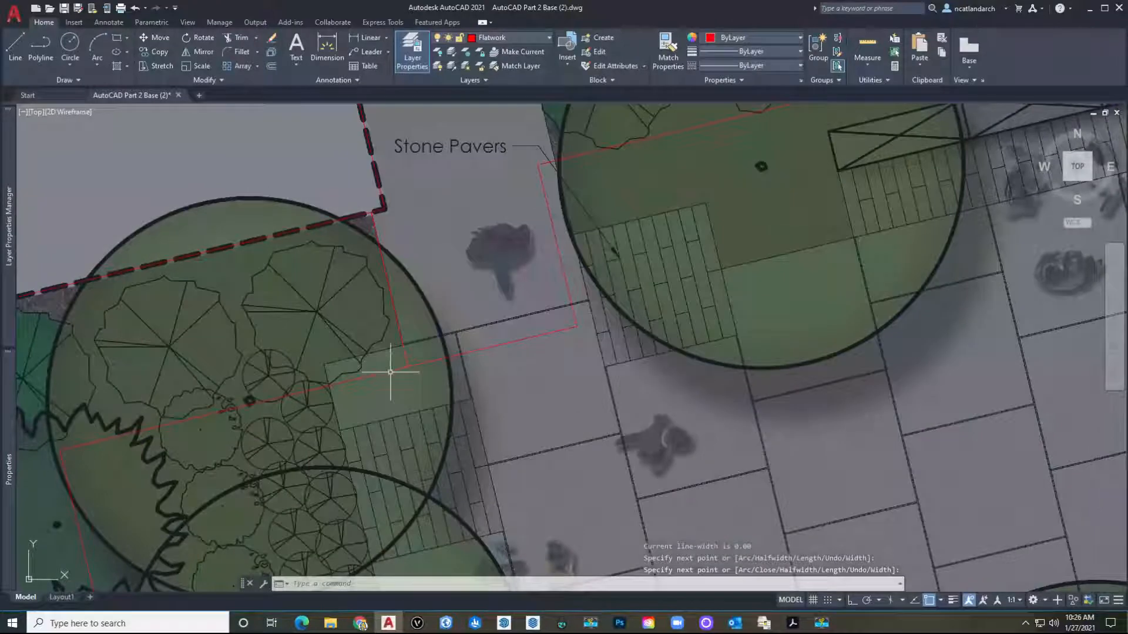
pyautogui.scroll(3, 396, 347)
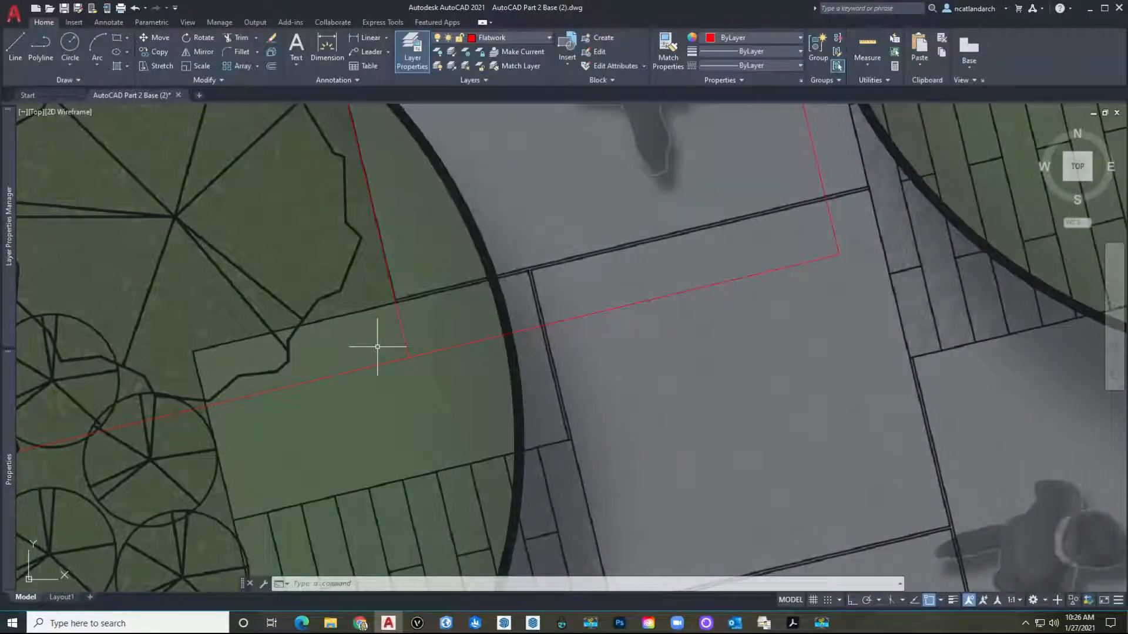
pyautogui.write('tr')
pyautogui.press('space')
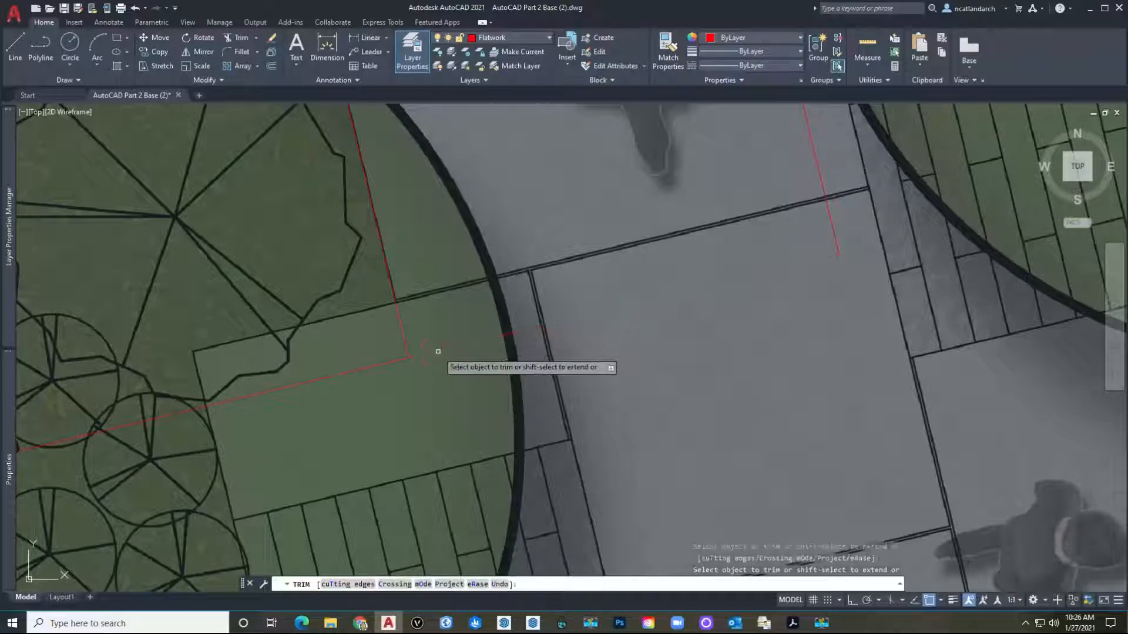
pyautogui.scroll(-4, 438, 351)
pyautogui.press('space')
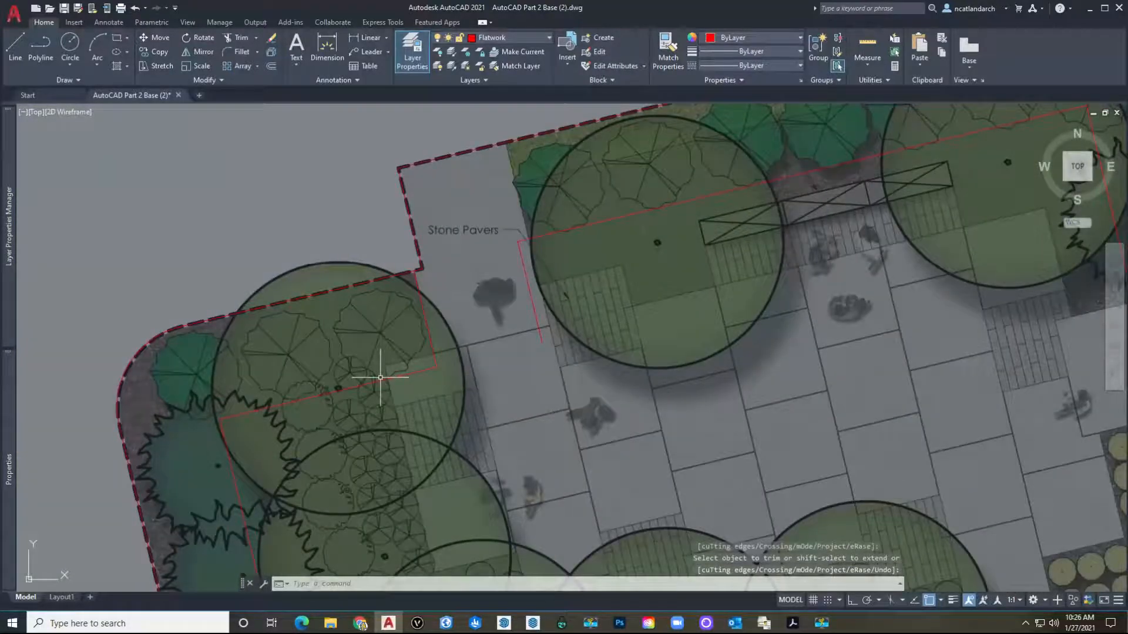
# Select the remaining offset boundary polyline through the northwest planting bed and delete it.
pyautogui.press('Escape')
pyautogui.press('Escape')
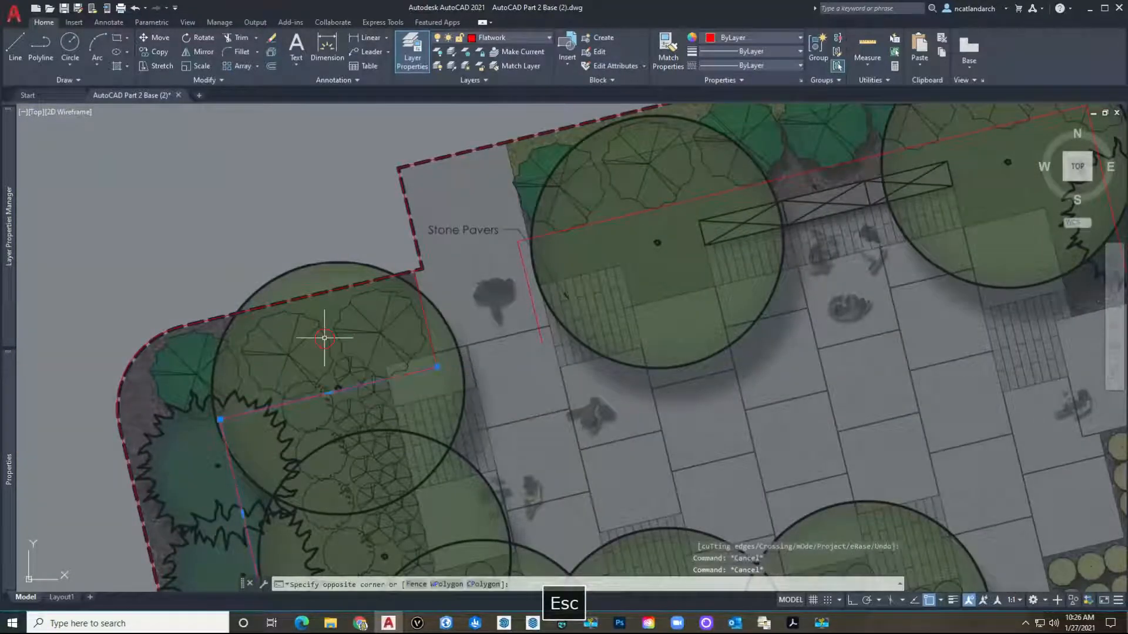
pyautogui.click(326, 334)
pyautogui.press('Delete')
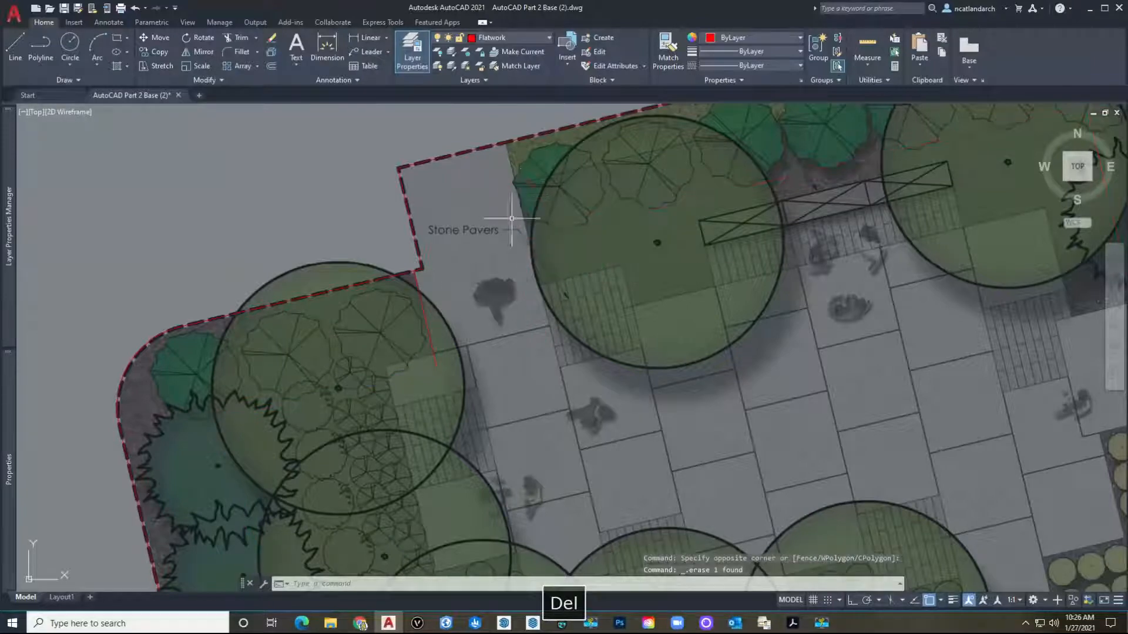
pyautogui.scroll(2, 414, 329)
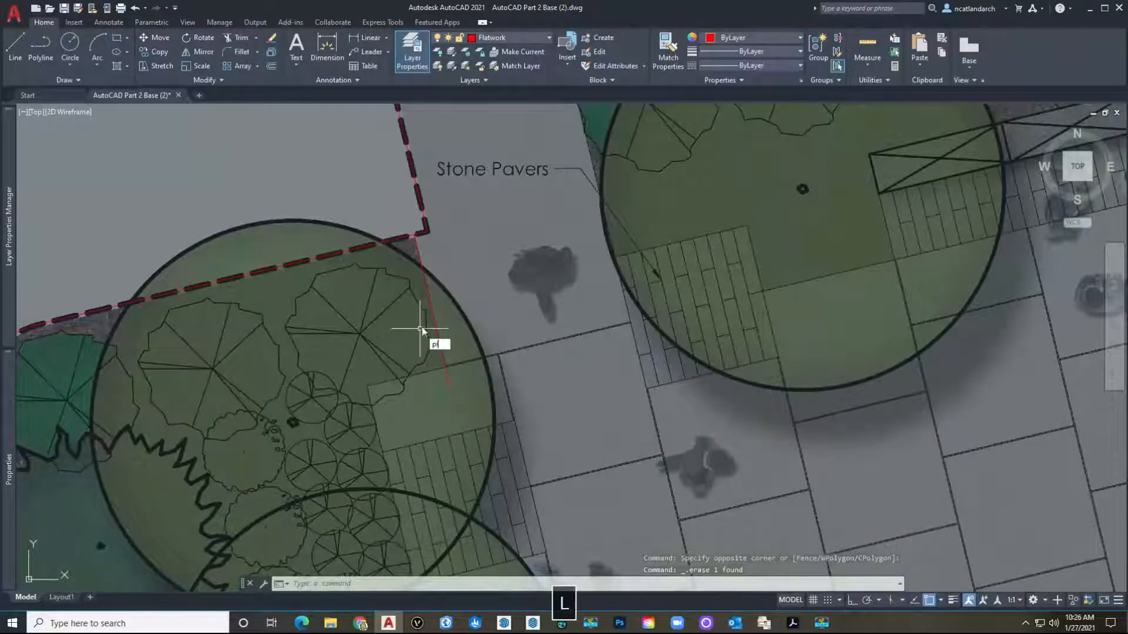
pyautogui.write('pl')
pyautogui.press('space')
pyautogui.click(322, 256)
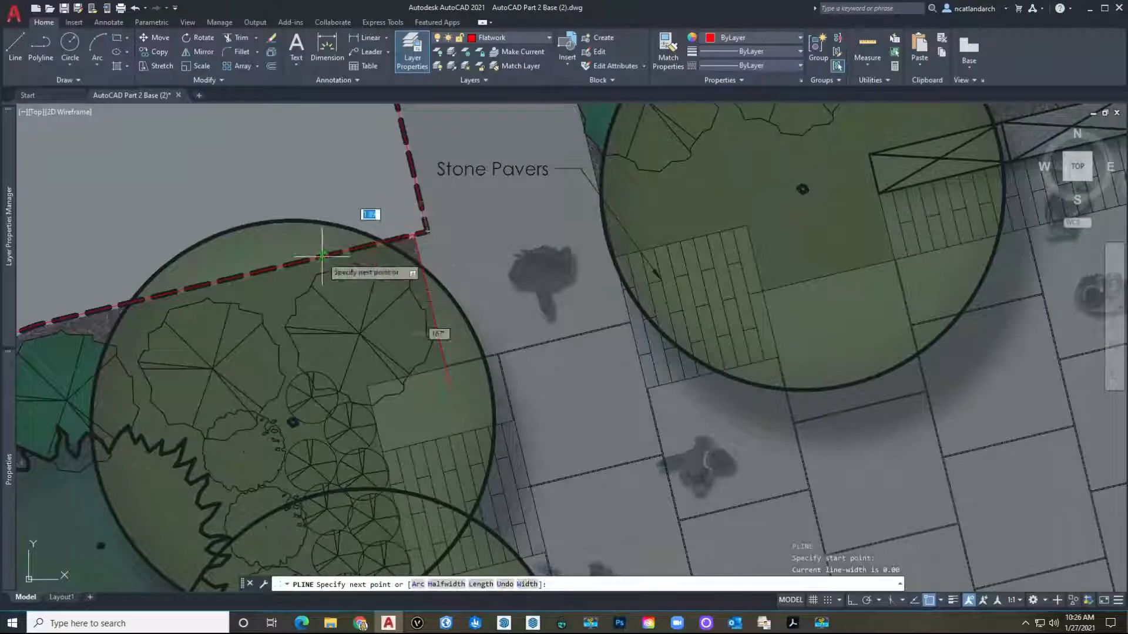
pyautogui.moveTo(281, 292); pyautogui.dragTo(368, 259, button='middle')
pyautogui.press('Escape')
pyautogui.press('Escape')
pyautogui.press('Escape')
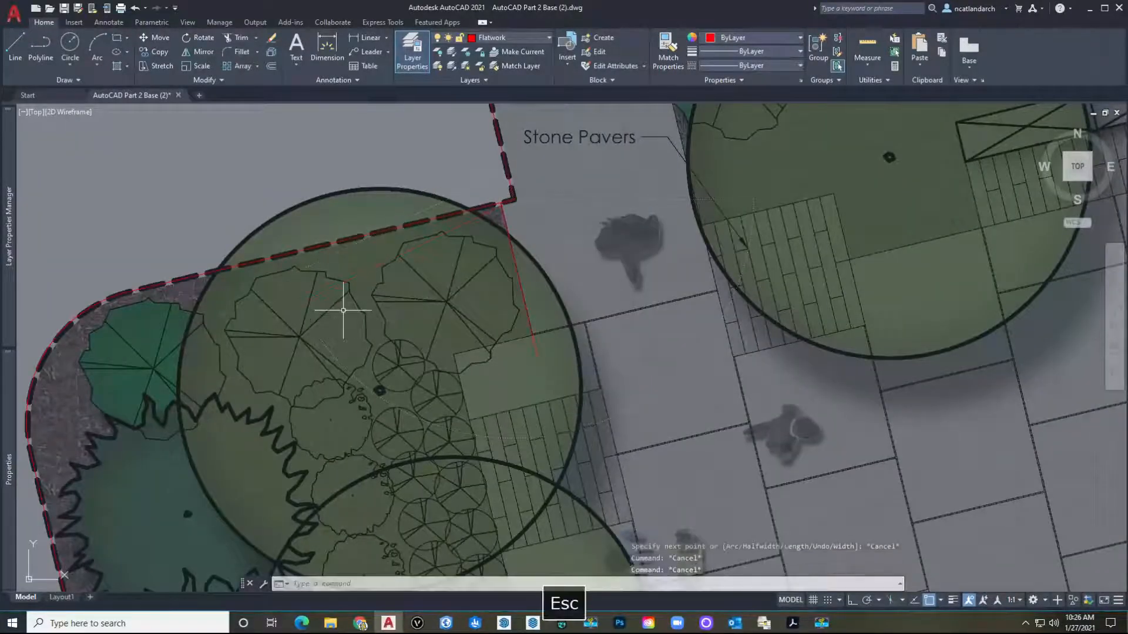
# Offset the planting bed edge line westward through the west side of the paver block, using the Through option.
pyautogui.write('o')
pyautogui.press('space')
pyautogui.write('t')
pyautogui.press('space')
pyautogui.moveTo(469, 348); pyautogui.dragTo(386, 287, button='middle')
pyautogui.scroll(5, 376, 305)
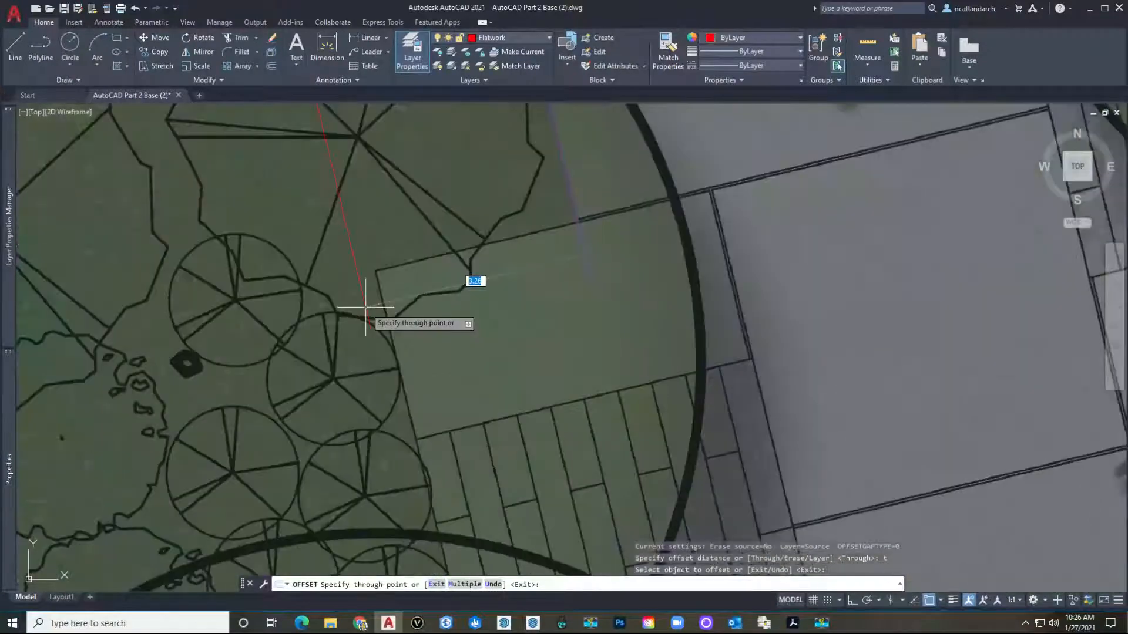
pyautogui.click(387, 300)
pyautogui.scroll(-5, 464, 282)
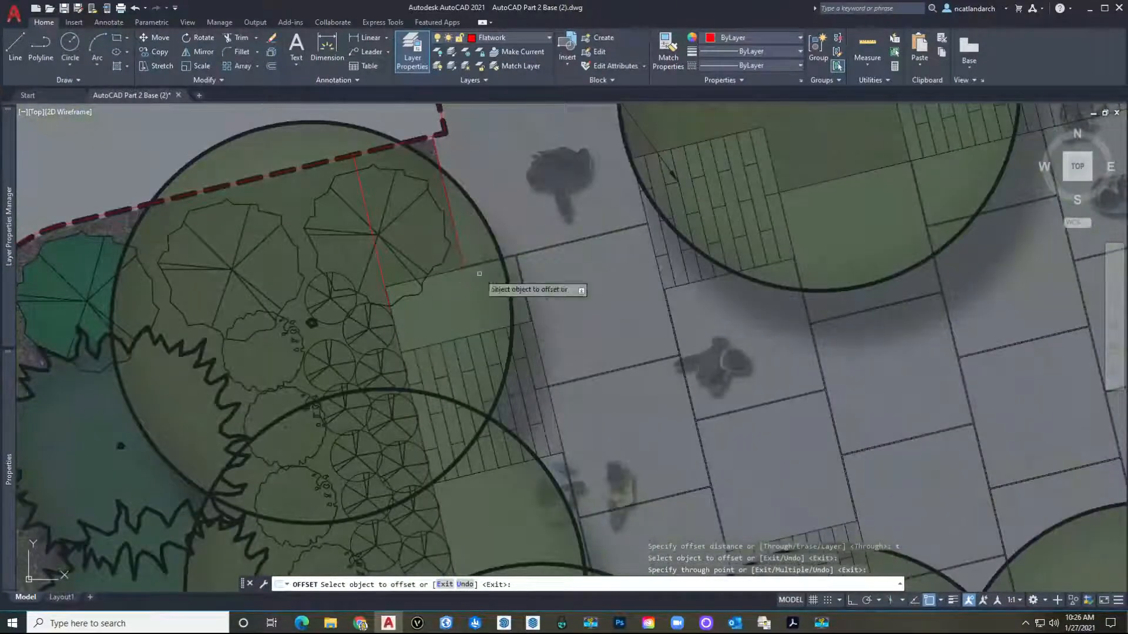
pyautogui.press('Escape')
pyautogui.scroll(-2, 345, 244)
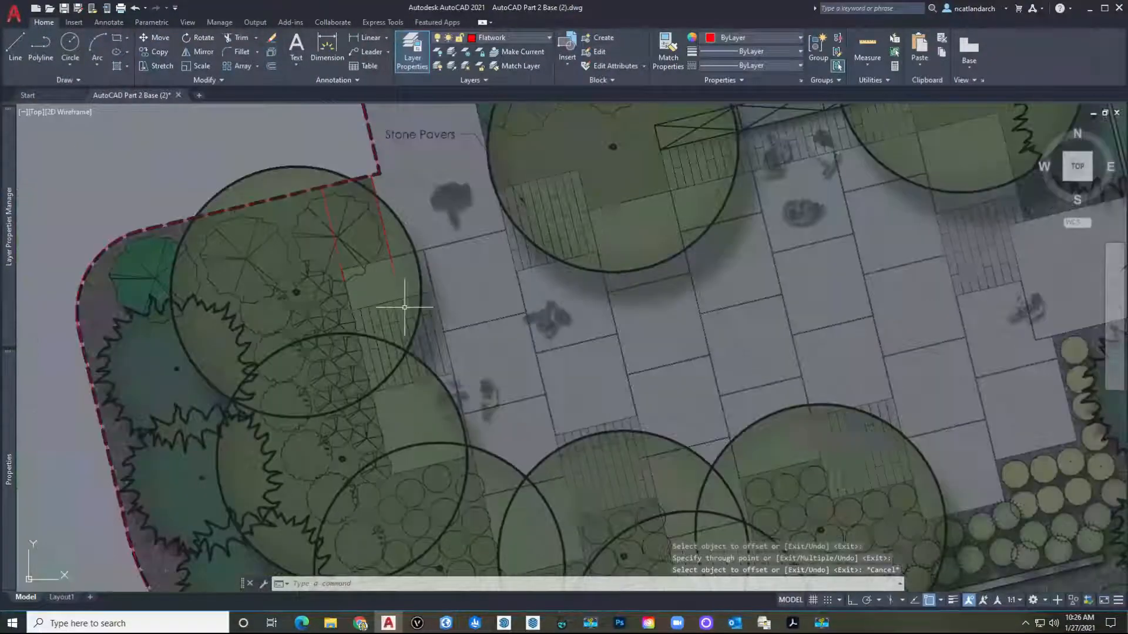
# Extend the offset line on the paver block's west side down to the southern site boundary.
pyautogui.scroll(5, 399, 308)
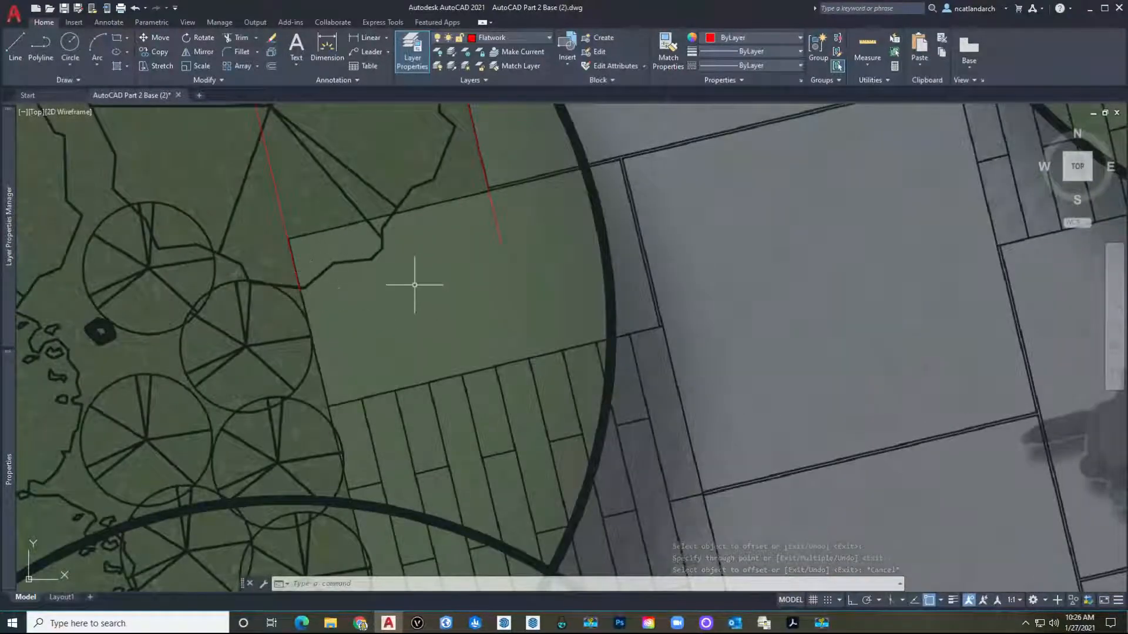
pyautogui.scroll(-3, 414, 285)
pyautogui.scroll(-4, 339, 199)
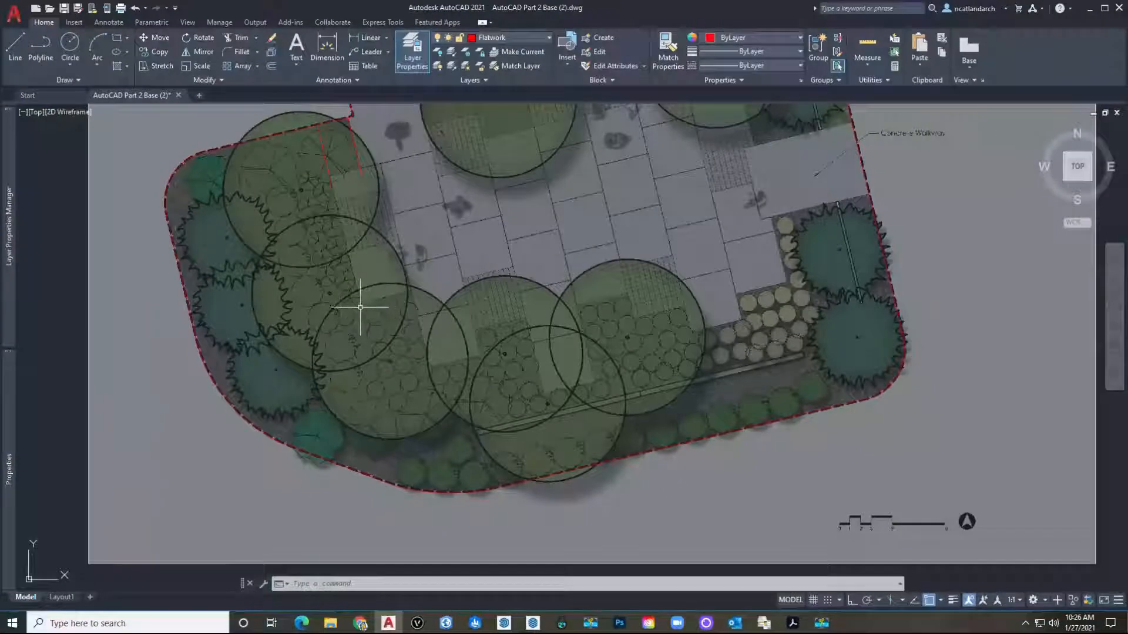
pyautogui.press('space')
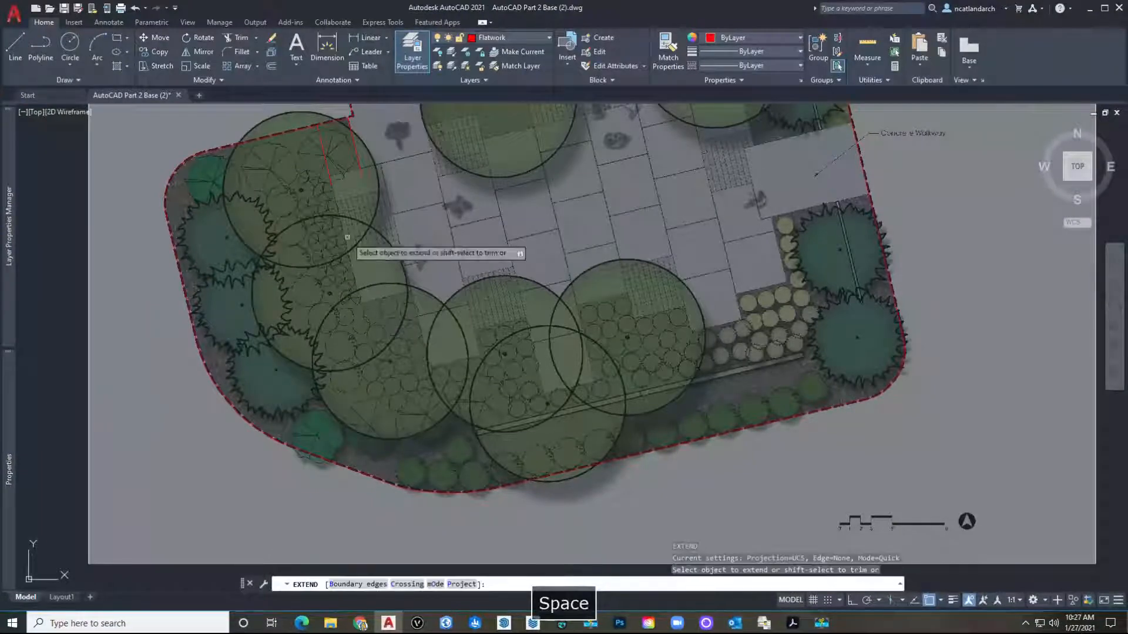
pyautogui.click(332, 182)
pyautogui.press('space')
# Offset the extended west paver edge line eastward by a distance of 5.
pyautogui.scroll(2, 334, 231)
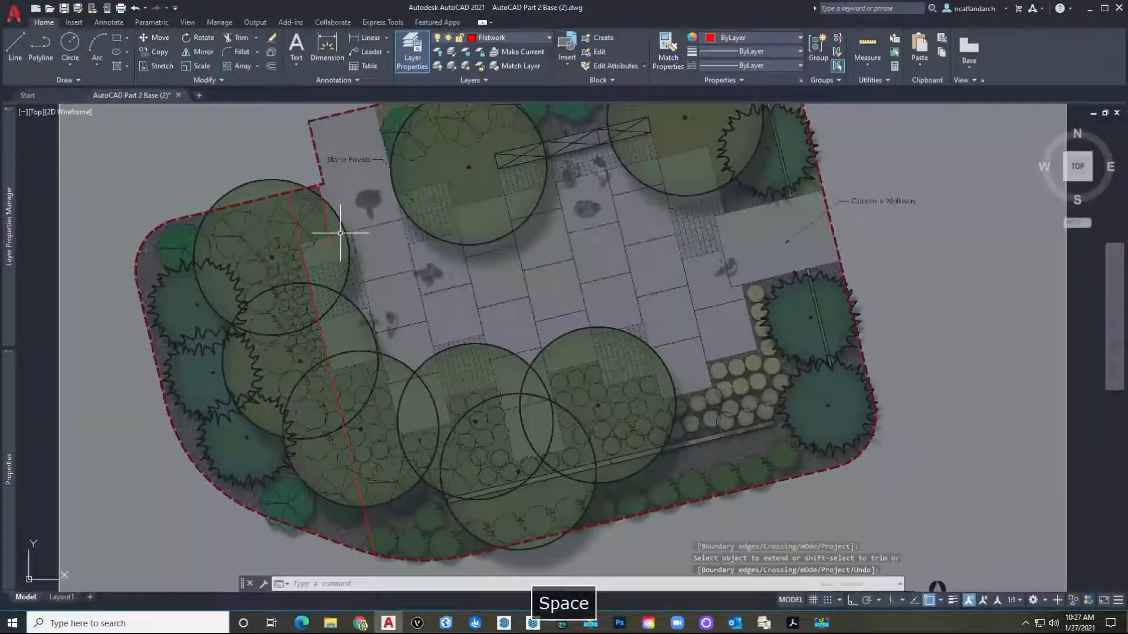
pyautogui.scroll(3, 302, 250)
pyautogui.scroll(2, 302, 249)
pyautogui.write('o')
pyautogui.press('Return')
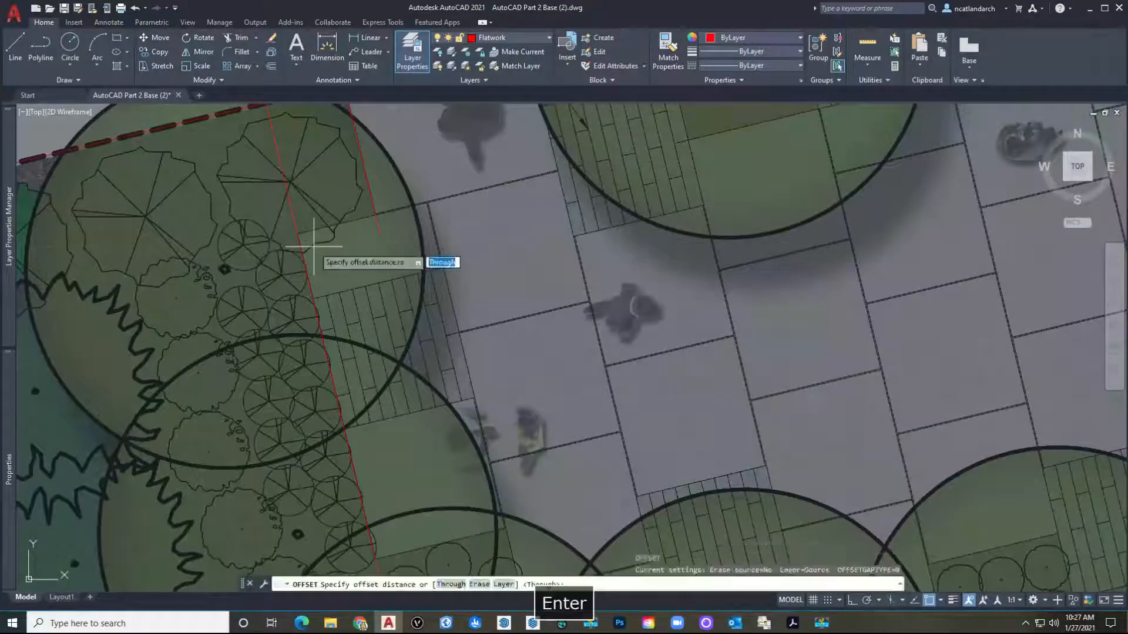
pyautogui.write('5')
pyautogui.press('Return')
pyautogui.click(305, 239)
pyautogui.click(446, 262)
# Repeat the 5 offset eastward from each new line across the middle of the stone pavers.
pyautogui.moveTo(487, 264); pyautogui.dragTo(304, 236, button='middle')
pyautogui.click(272, 275)
pyautogui.click(365, 262)
pyautogui.click(411, 276)
pyautogui.click(548, 259)
pyautogui.moveTo(548, 264); pyautogui.dragTo(287, 264, button='middle')
pyautogui.click(268, 253)
pyautogui.click(487, 262)
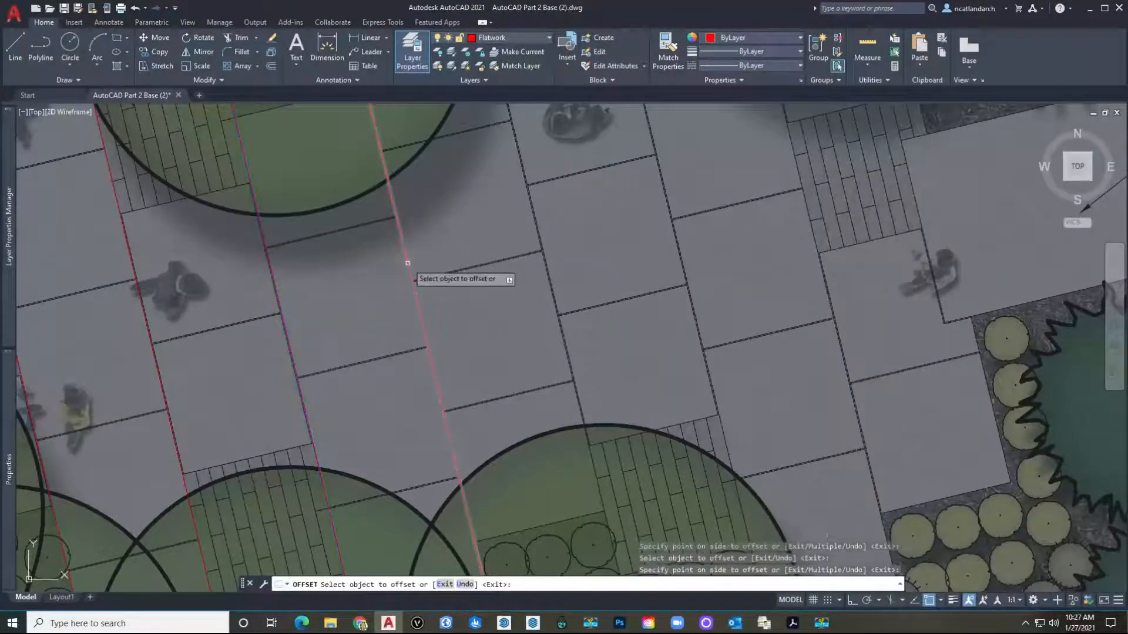
pyautogui.click(405, 264)
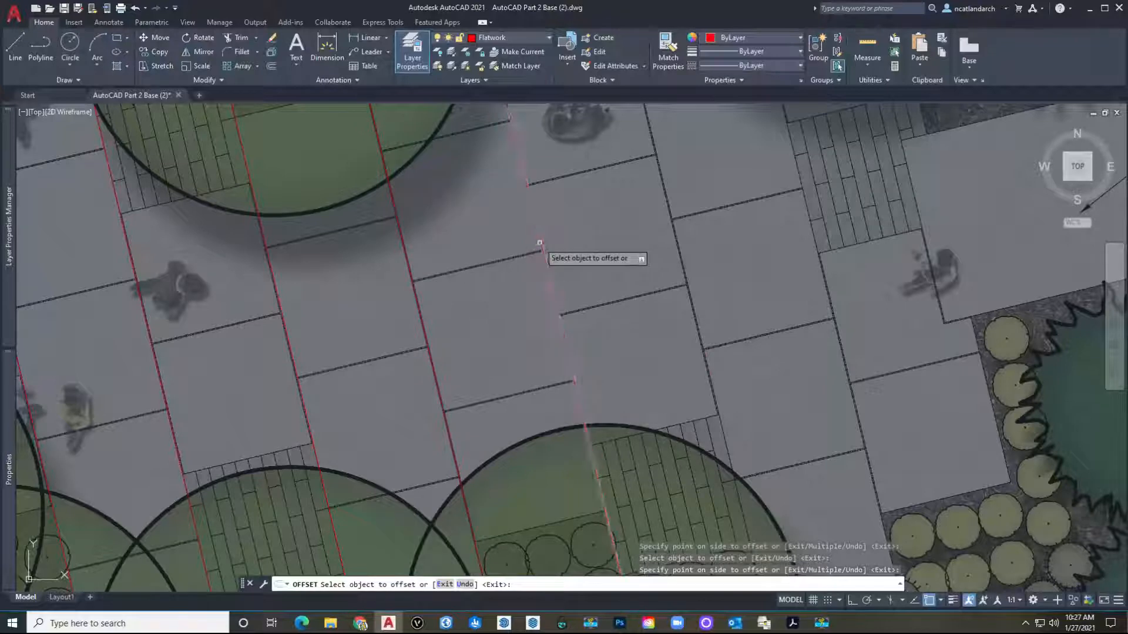
# Continue the eastward offsets at 5 up to the west end of the concrete walkway.
pyautogui.moveTo(710, 221); pyautogui.dragTo(244, 302, button='middle')
pyautogui.click(198, 320)
pyautogui.click(318, 311)
pyautogui.click(333, 306)
pyautogui.click(458, 293)
pyautogui.moveTo(491, 258); pyautogui.dragTo(405, 266, button='middle')
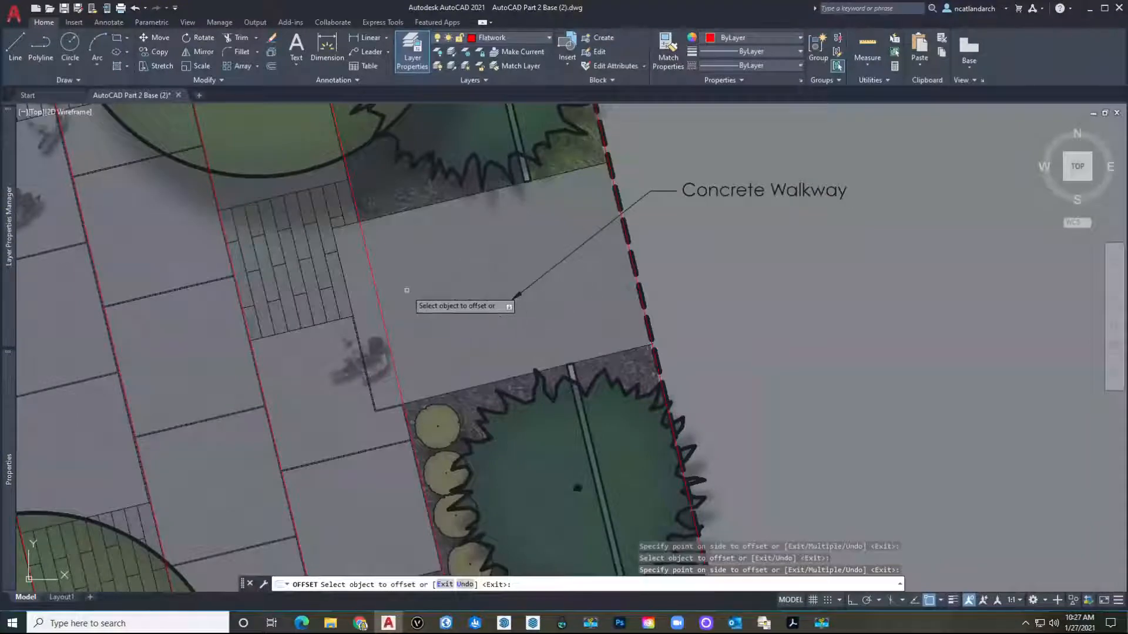
pyautogui.scroll(-5, 406, 290)
pyautogui.press('Escape')
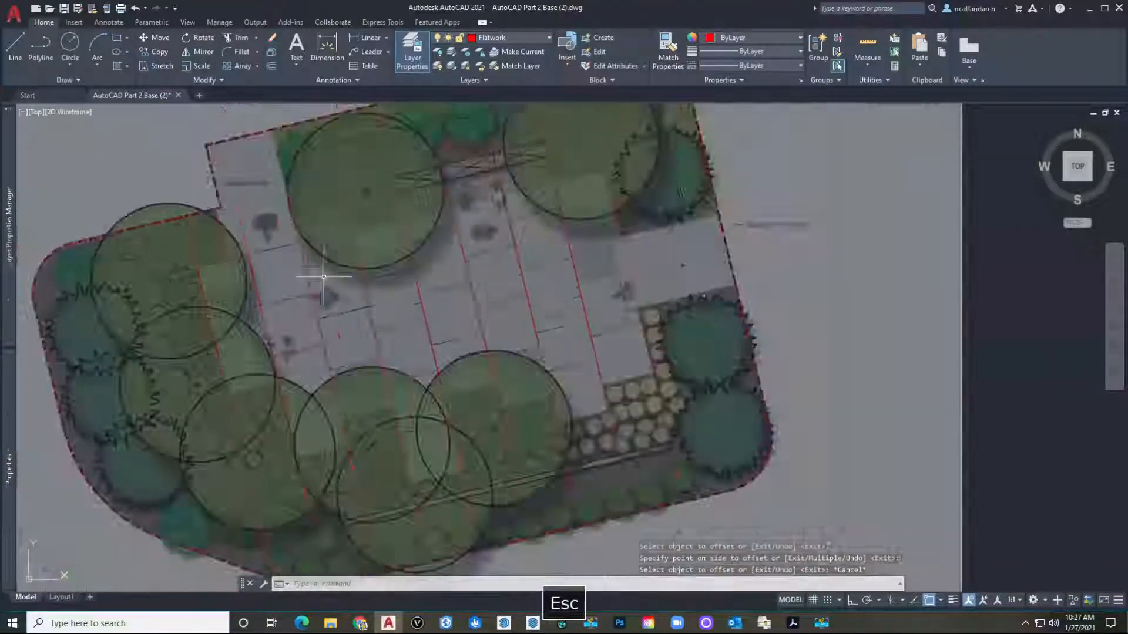
# Draw a polyline along the northern paver joint, from the west edge line to the easternmost offset line under the northeast tree.
pyautogui.scroll(5, 181, 251)
pyautogui.write('p')
pyautogui.press('space')
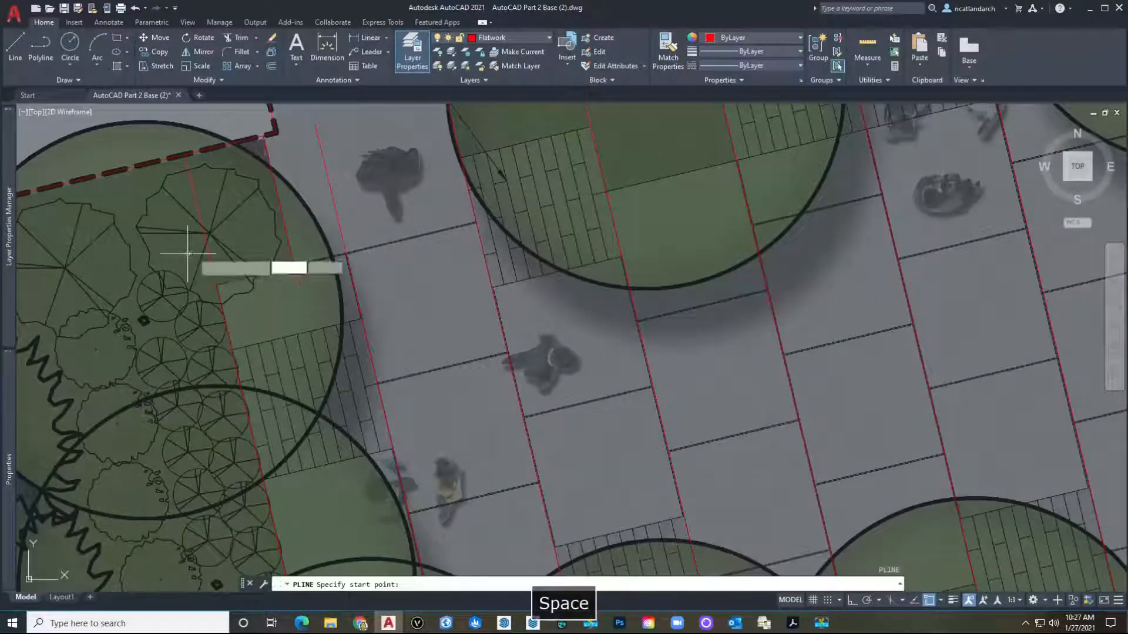
pyautogui.scroll(6, 176, 258)
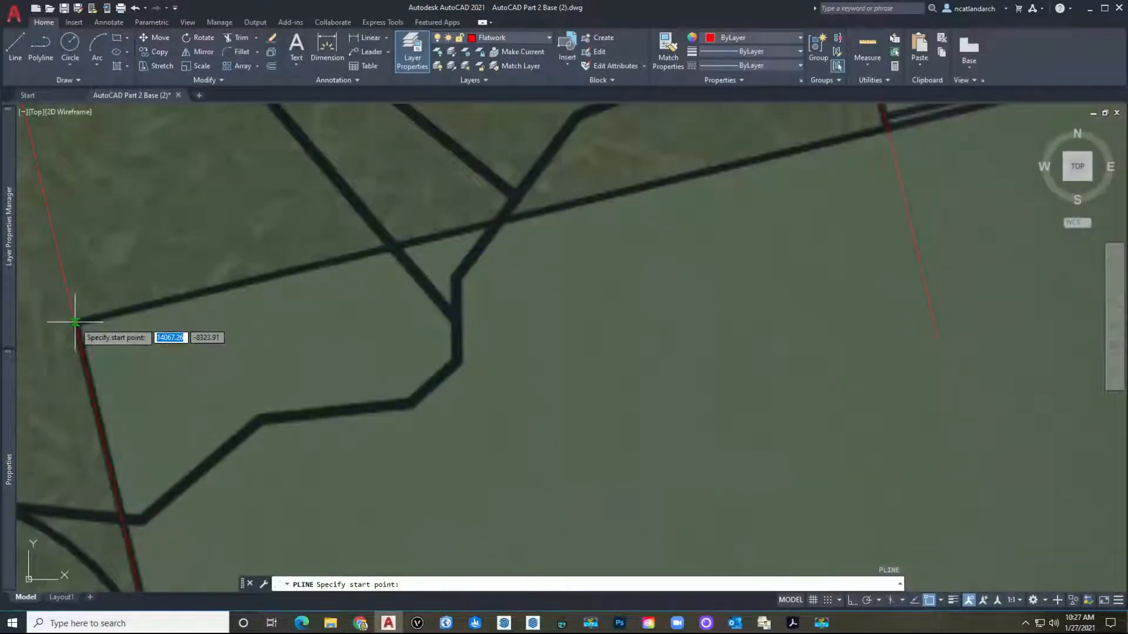
pyautogui.click(75, 322)
pyautogui.scroll(-5, 75, 321)
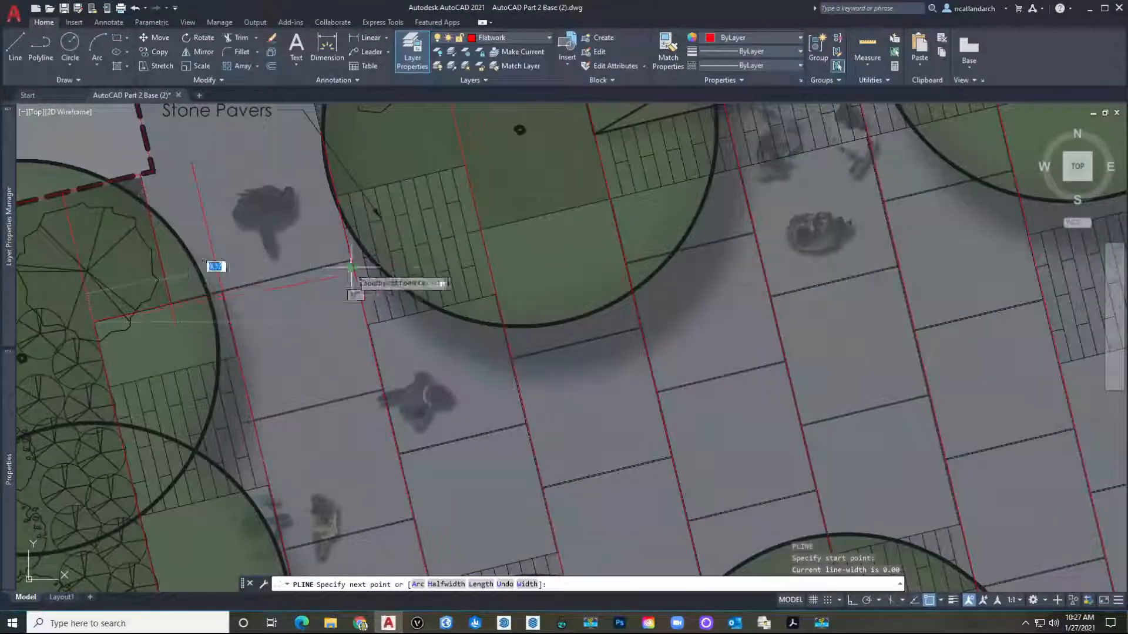
pyautogui.moveTo(353, 282); pyautogui.dragTo(173, 328, button='middle')
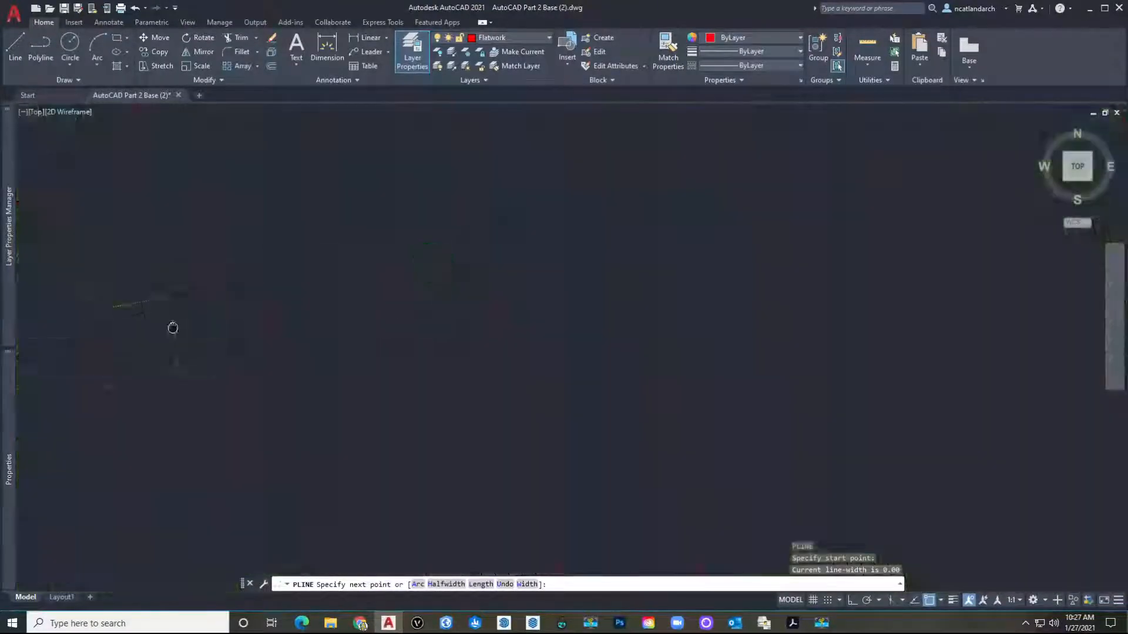
pyautogui.scroll(3, 448, 239)
pyautogui.scroll(4, 495, 219)
pyautogui.scroll(3, 679, 206)
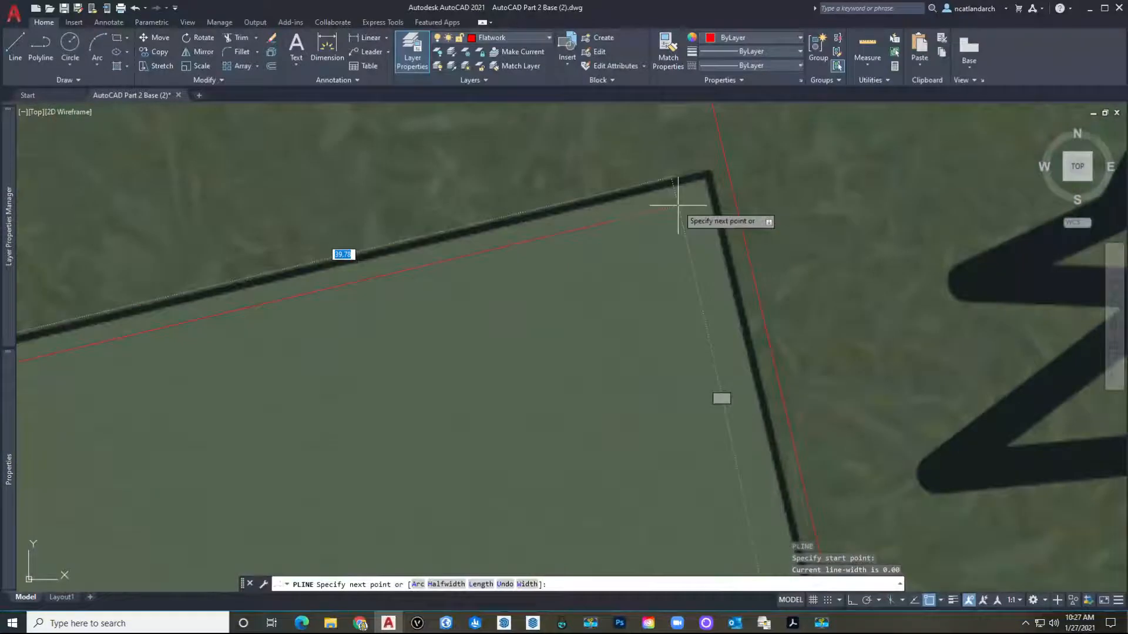
pyautogui.click(727, 171)
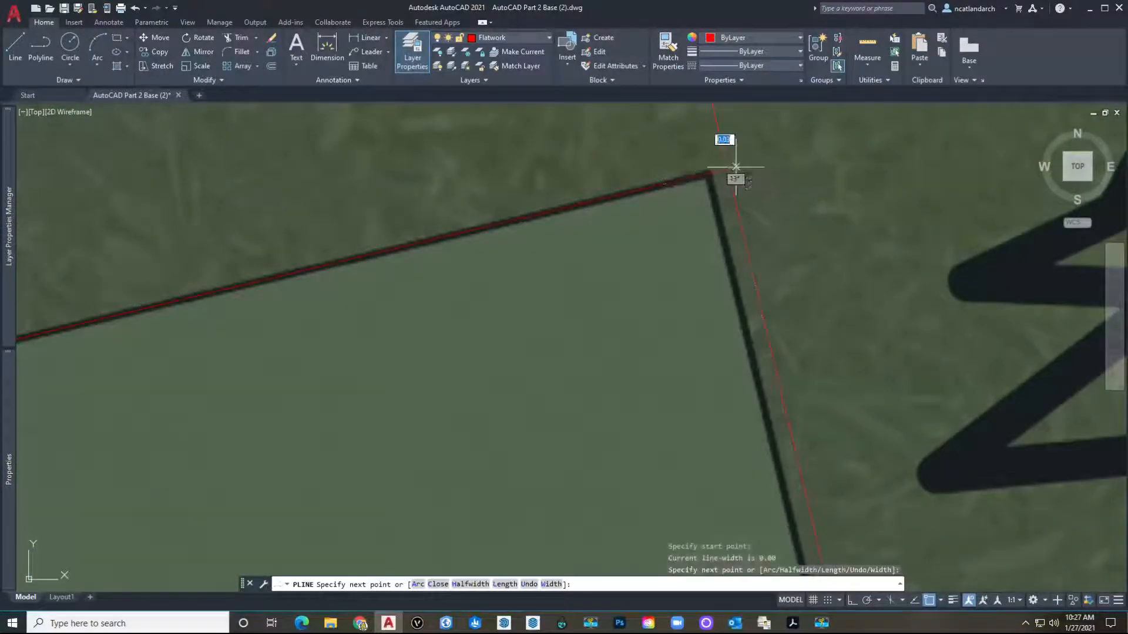
pyautogui.scroll(-5, 720, 168)
pyautogui.press('space')
# Offset the northern cross-joint polyline southward by a distance of 5.
pyautogui.scroll(2, 713, 253)
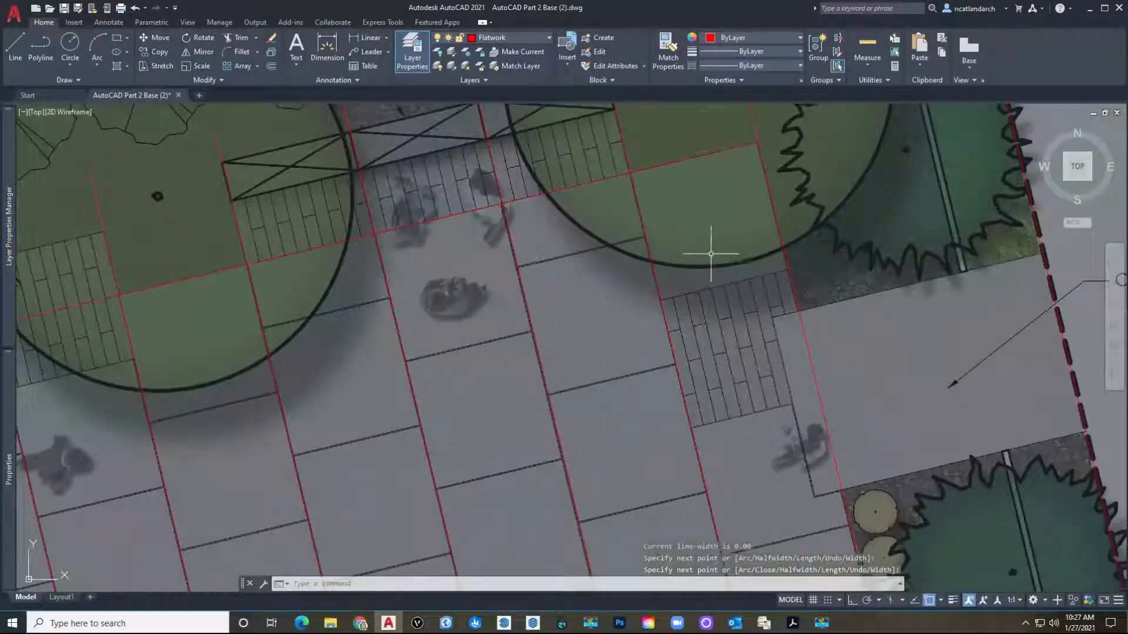
pyautogui.write('o')
pyautogui.press('Return')
pyautogui.write('5')
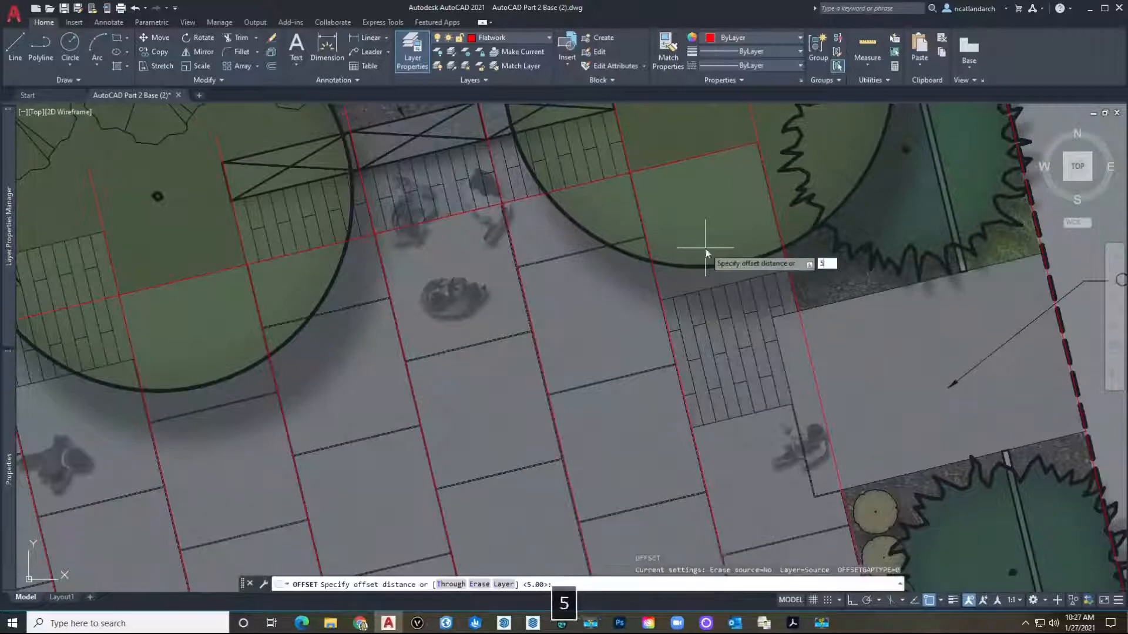
pyautogui.press('Return')
pyautogui.click(675, 158)
pyautogui.click(705, 259)
# Repeat the 5 offset southward from each new cross line down through the southern planting beds.
pyautogui.scroll(-3, 440, 382)
pyautogui.scroll(1, 392, 215)
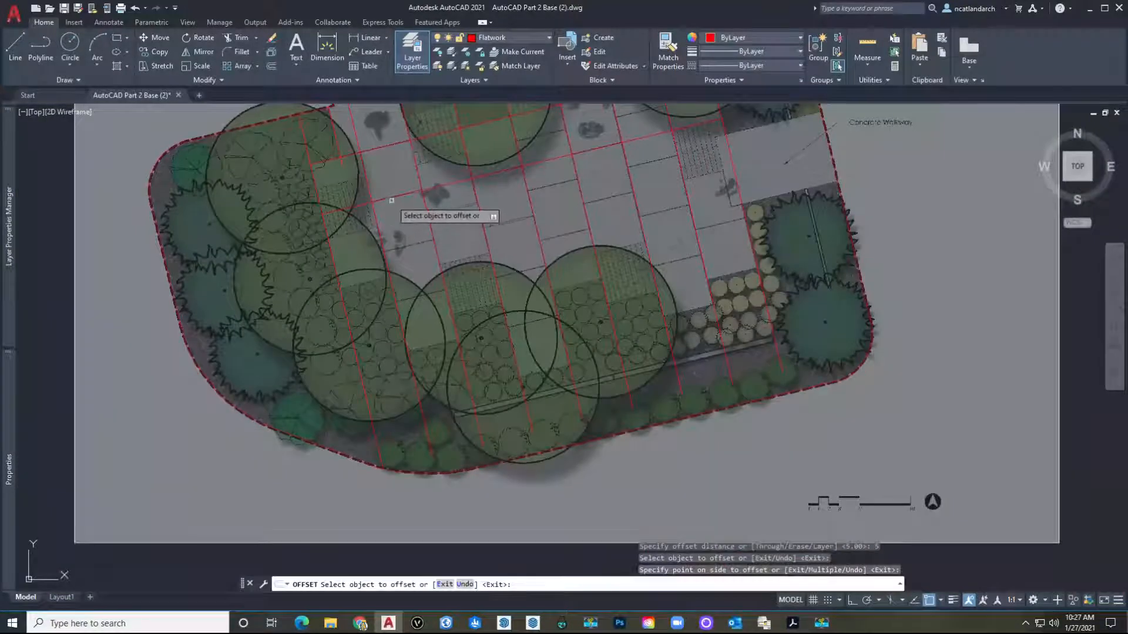
pyautogui.click(391, 199)
pyautogui.click(411, 244)
pyautogui.click(405, 226)
pyautogui.click(427, 308)
pyautogui.moveTo(536, 347)
pyautogui.mouseDown(button='middle')
pyautogui.moveTo(320, 270)
pyautogui.moveTo(499, 470)
pyautogui.mouseUp(button='middle')
pyautogui.click(320, 244)
pyautogui.click(353, 267)
pyautogui.press('Escape')
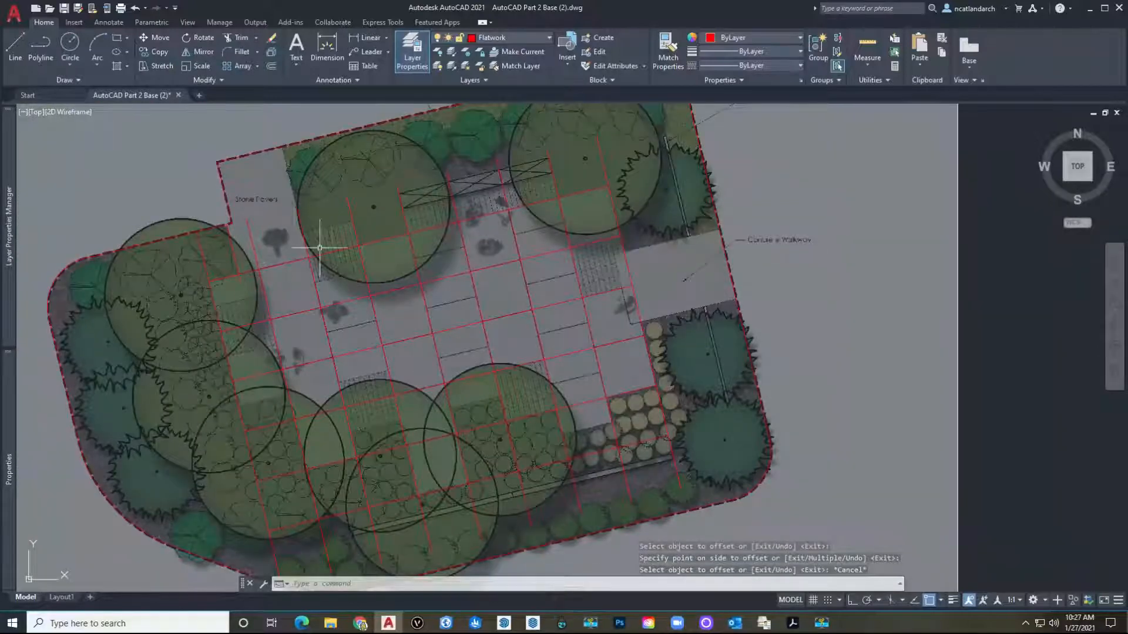
# Offset the northern cross line upward through the north edge of the narrow-paver block marked Stone Pavers, using the Through option.
pyautogui.scroll(2, 319, 147)
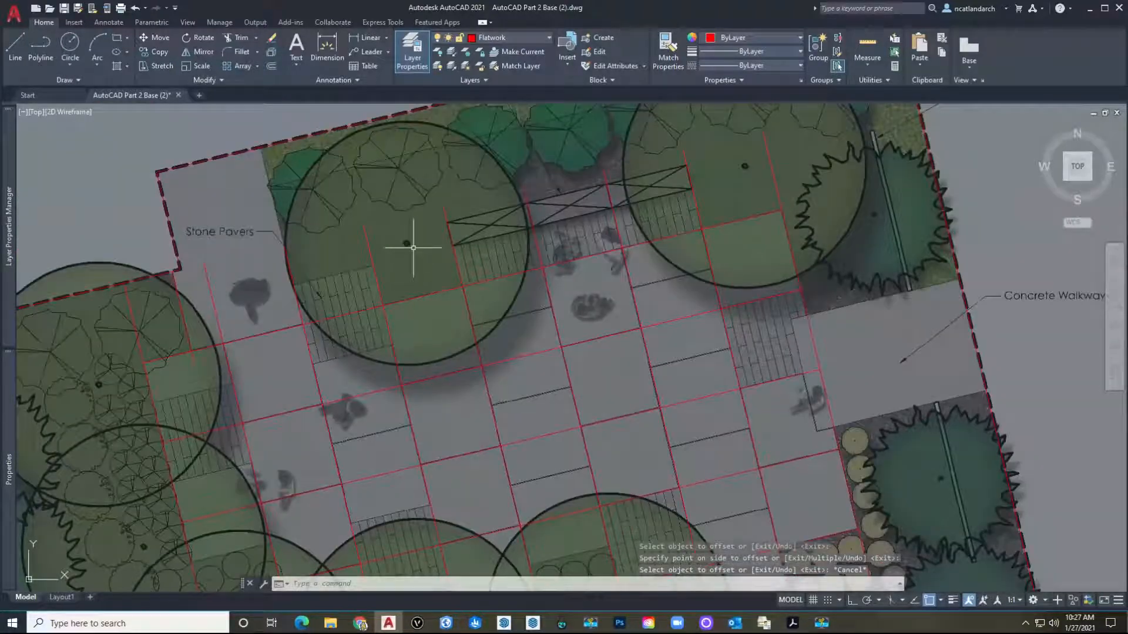
pyautogui.scroll(2, 370, 291)
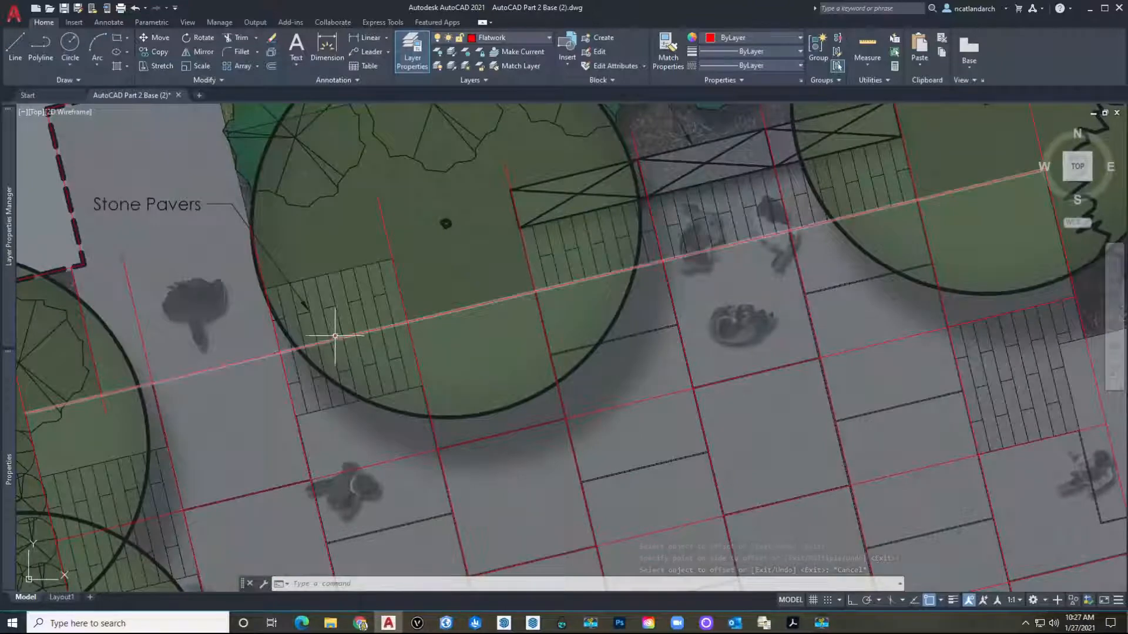
pyautogui.press('space')
pyautogui.write('t')
pyautogui.press('space')
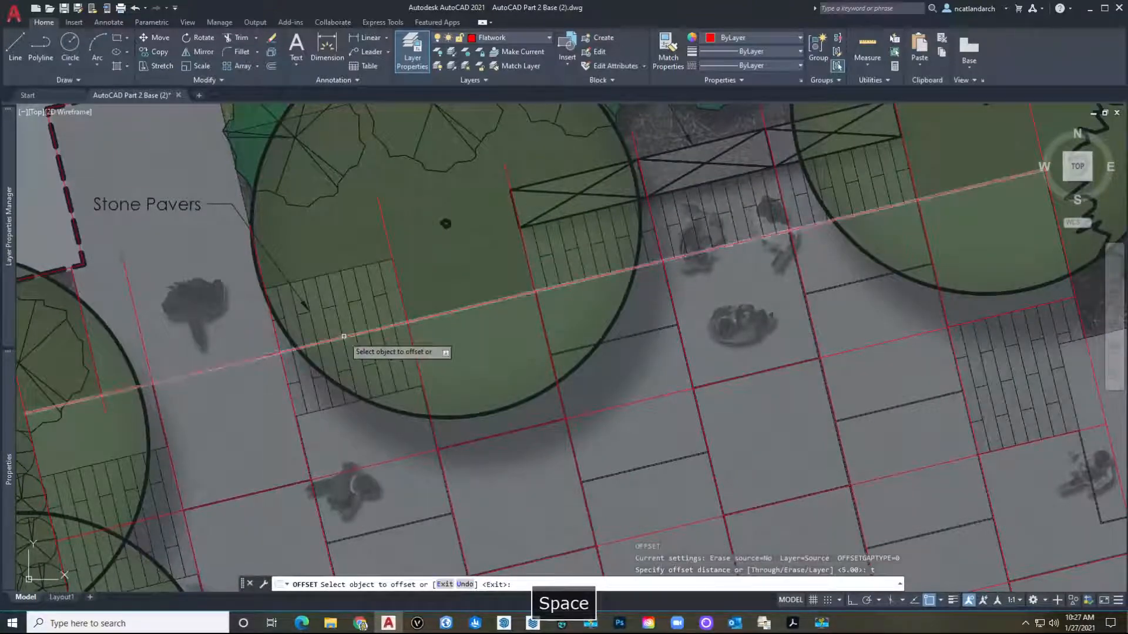
pyautogui.click(340, 309)
pyautogui.scroll(6, 340, 276)
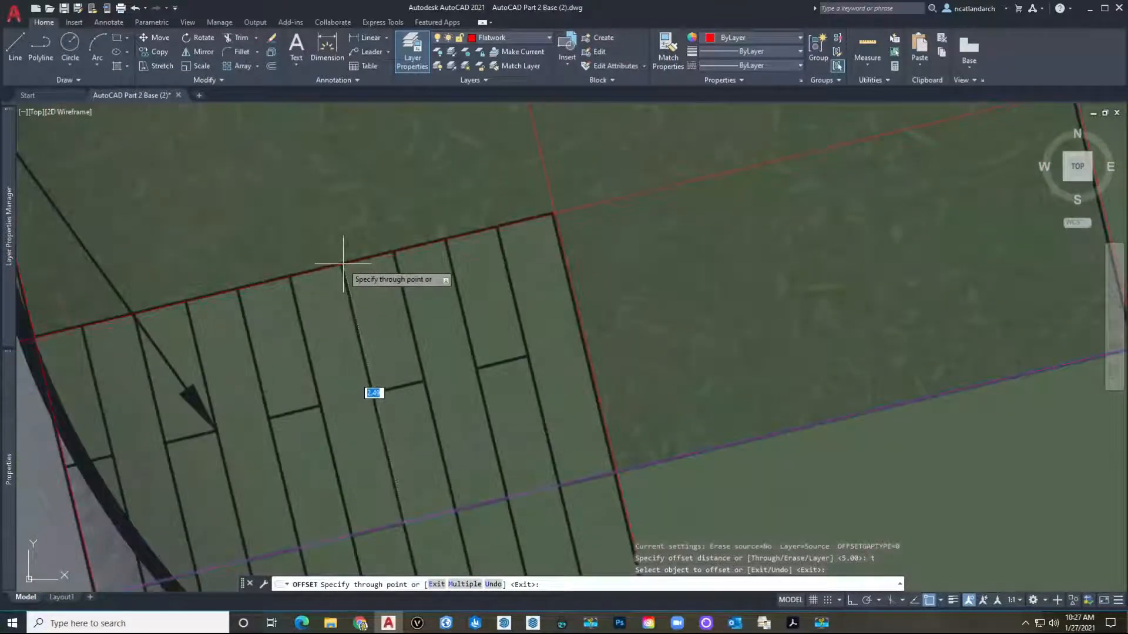
pyautogui.click(343, 264)
# Offset the cross line south of the middle narrow-paver block northward through the block's south edge, using the Through option.
pyautogui.scroll(-8, 423, 282)
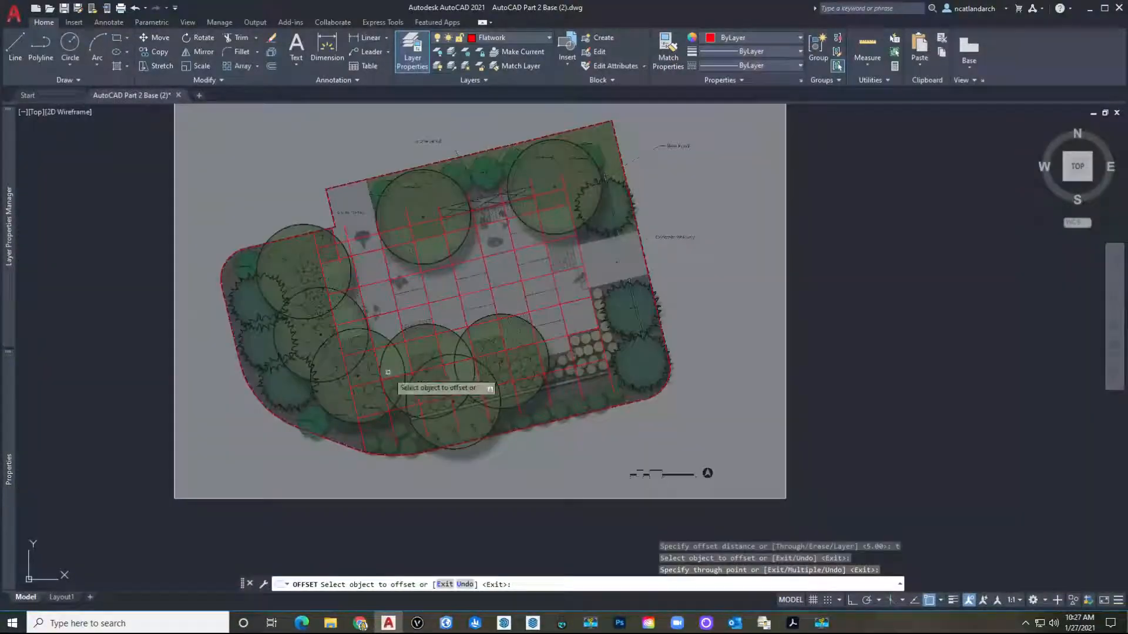
pyautogui.scroll(3, 437, 369)
pyautogui.scroll(4, 413, 349)
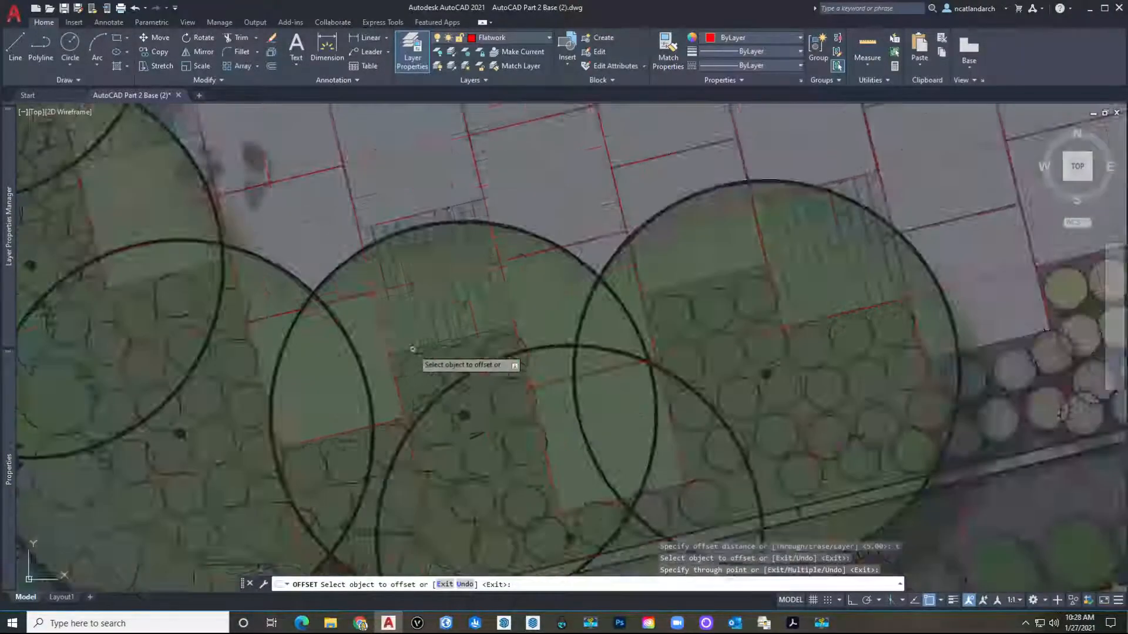
pyautogui.click(465, 444)
pyautogui.scroll(2, 442, 342)
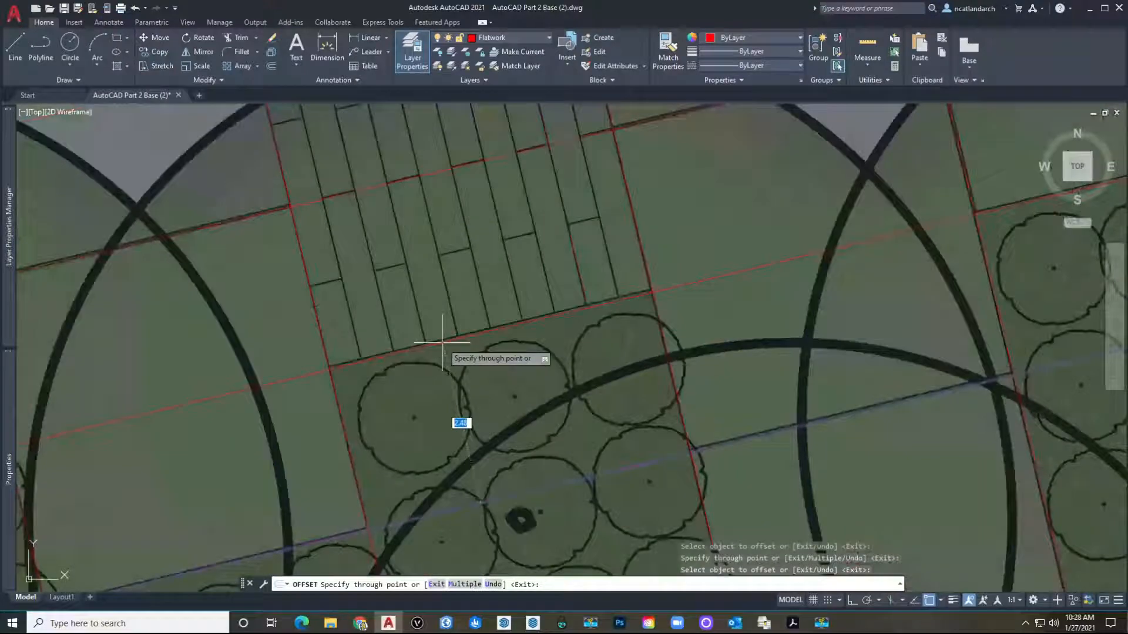
pyautogui.scroll(2, 441, 342)
pyautogui.scroll(2, 442, 337)
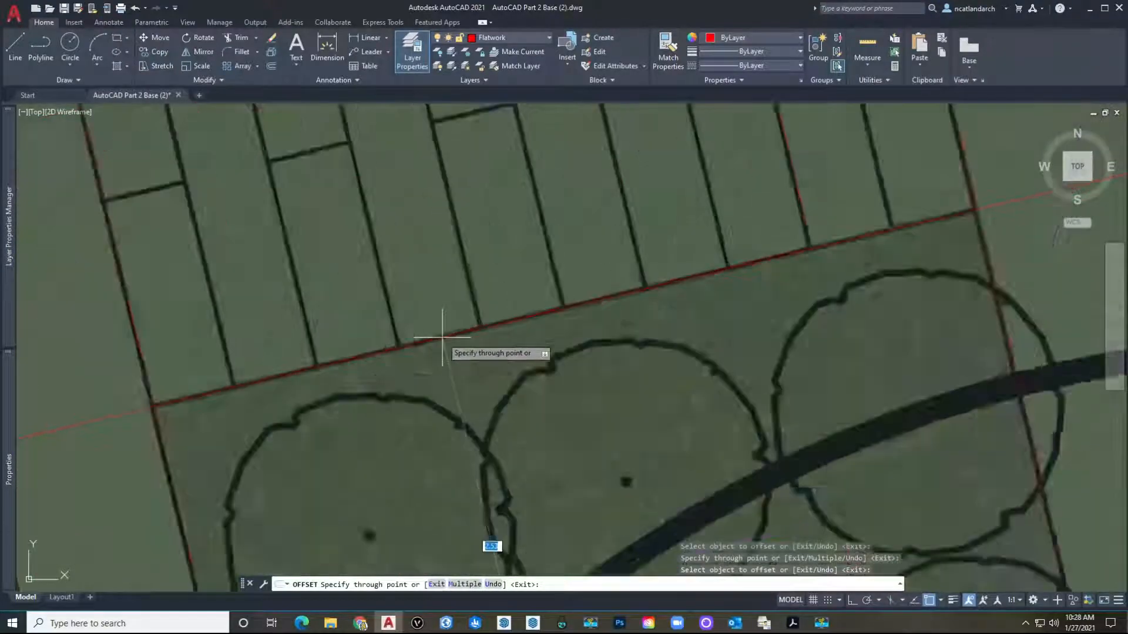
pyautogui.click(442, 338)
# Offset the cross line above the southeast paver slab southward through the slab's south edge, using the Through option.
pyautogui.scroll(-5, 438, 339)
pyautogui.moveTo(541, 357); pyautogui.dragTo(320, 355, button='middle')
pyautogui.scroll(6, 593, 346)
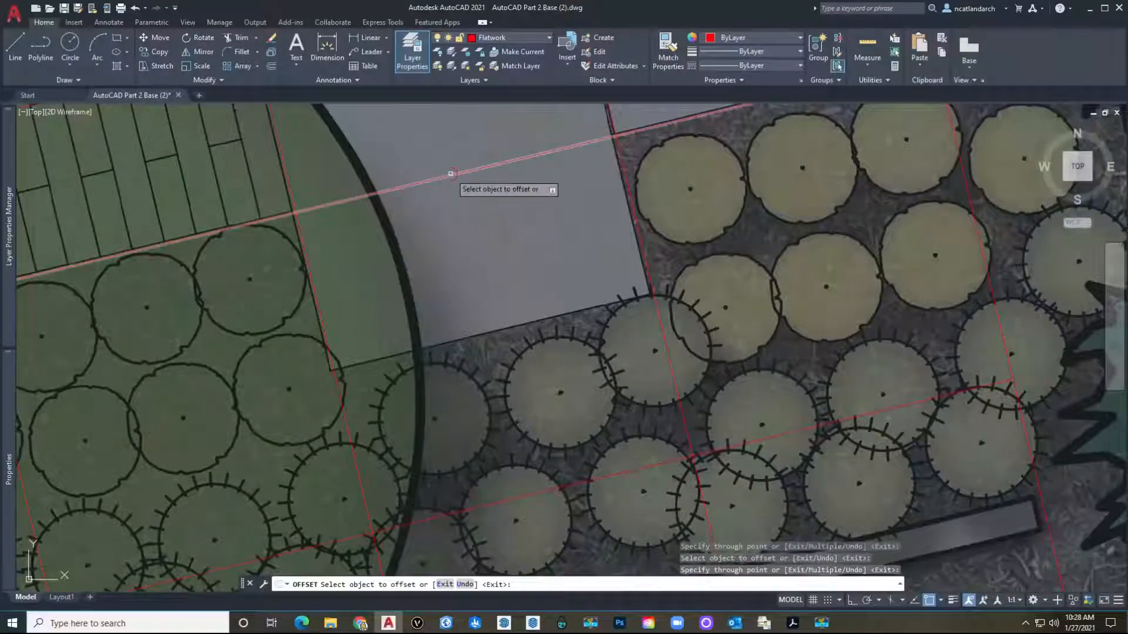
pyautogui.click(452, 340)
pyautogui.scroll(4, 452, 342)
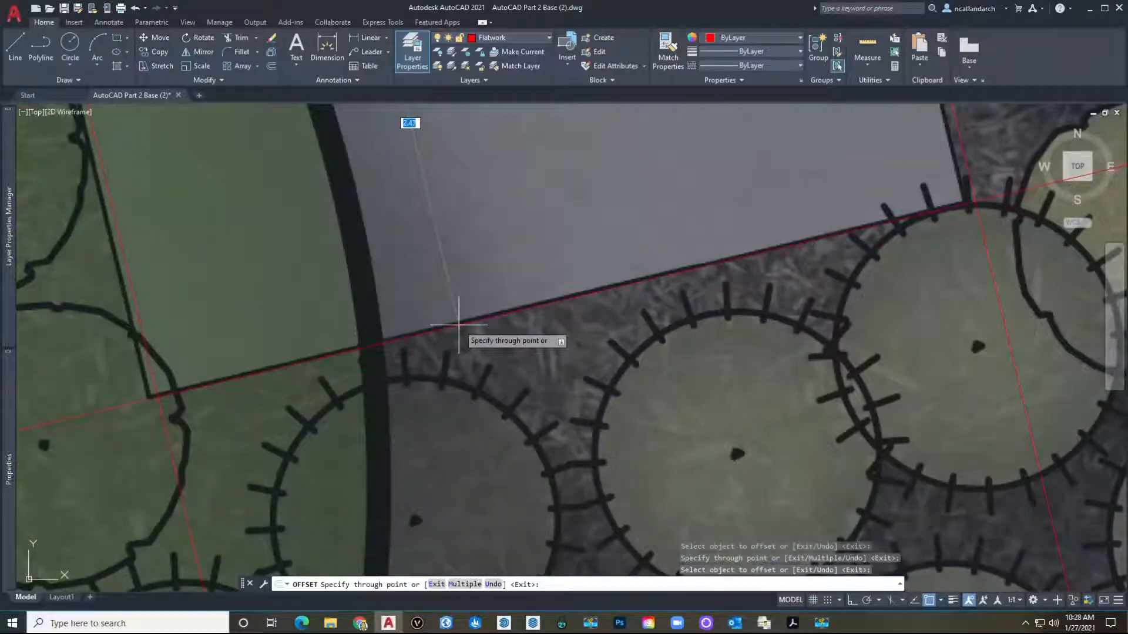
pyautogui.click(460, 322)
pyautogui.scroll(-5, 460, 324)
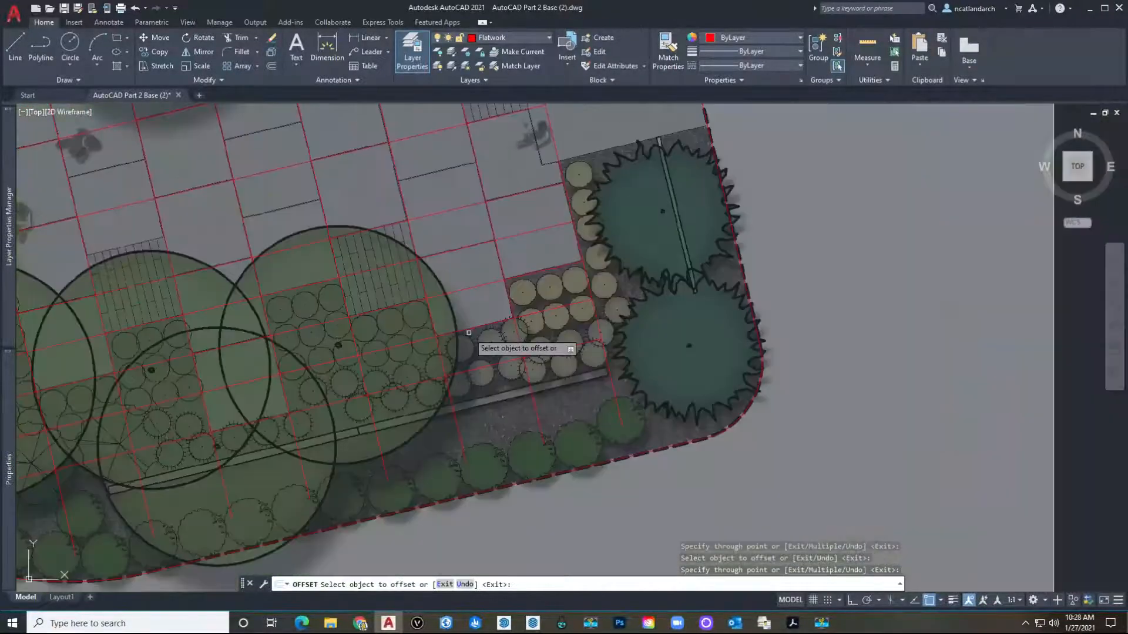
pyautogui.scroll(-2, 430, 324)
pyautogui.moveTo(536, 239)
pyautogui.mouseDown(button='middle')
pyautogui.moveTo(529, 222)
pyautogui.moveTo(476, 334)
pyautogui.mouseUp(button='middle')
pyautogui.scroll(3, 456, 307)
pyautogui.press('Escape')
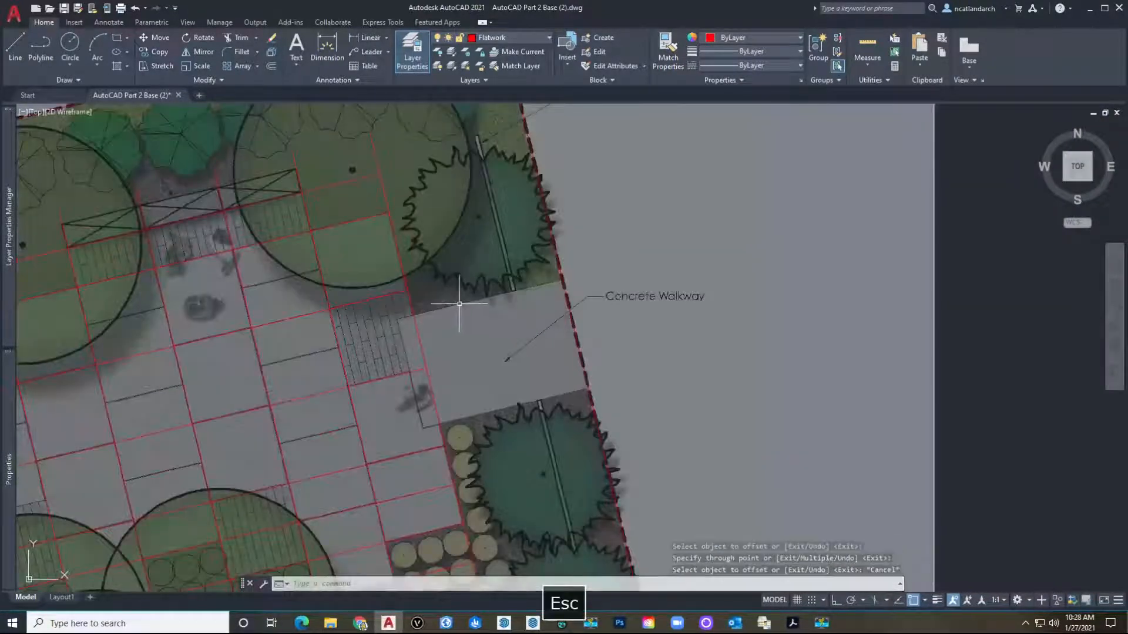
# Draw a polyline along the concrete walkway's north edge, from the easternmost paver line to the east site boundary.
pyautogui.write('pl')
pyautogui.press('space')
pyautogui.scroll(5, 459, 306)
pyautogui.scroll(3, 405, 394)
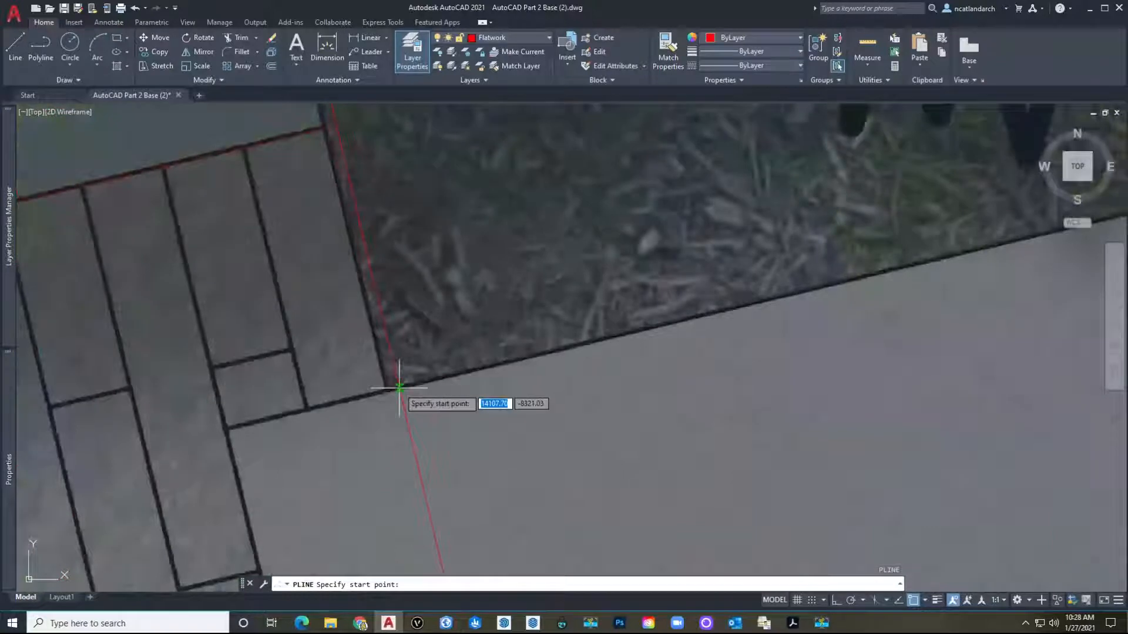
pyautogui.click(399, 388)
pyautogui.scroll(-2, 529, 344)
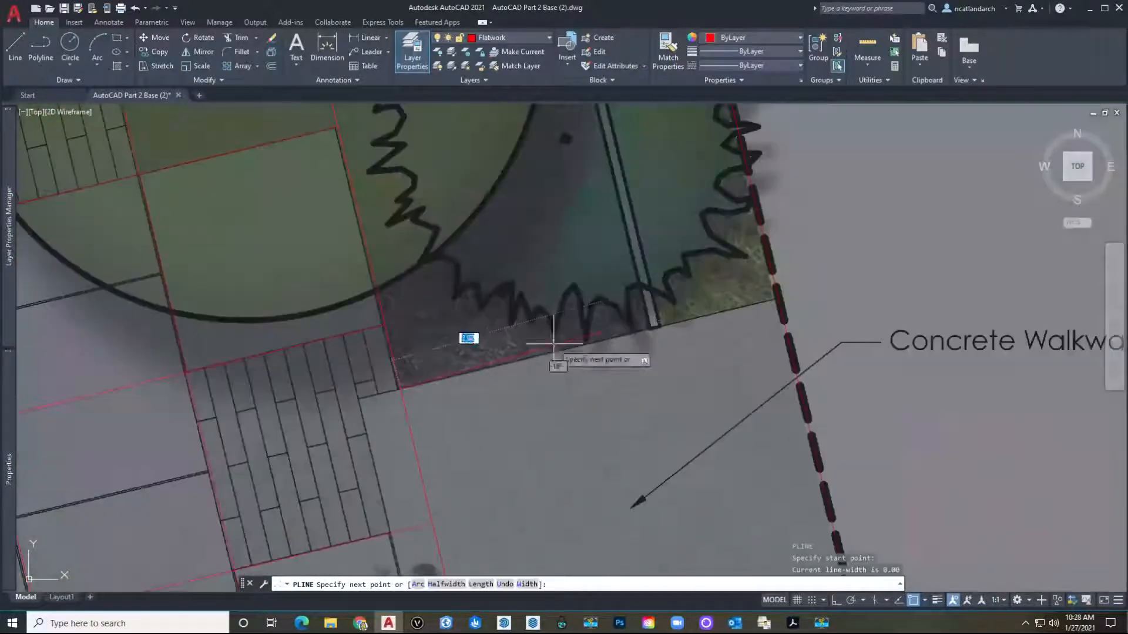
pyautogui.scroll(5, 517, 358)
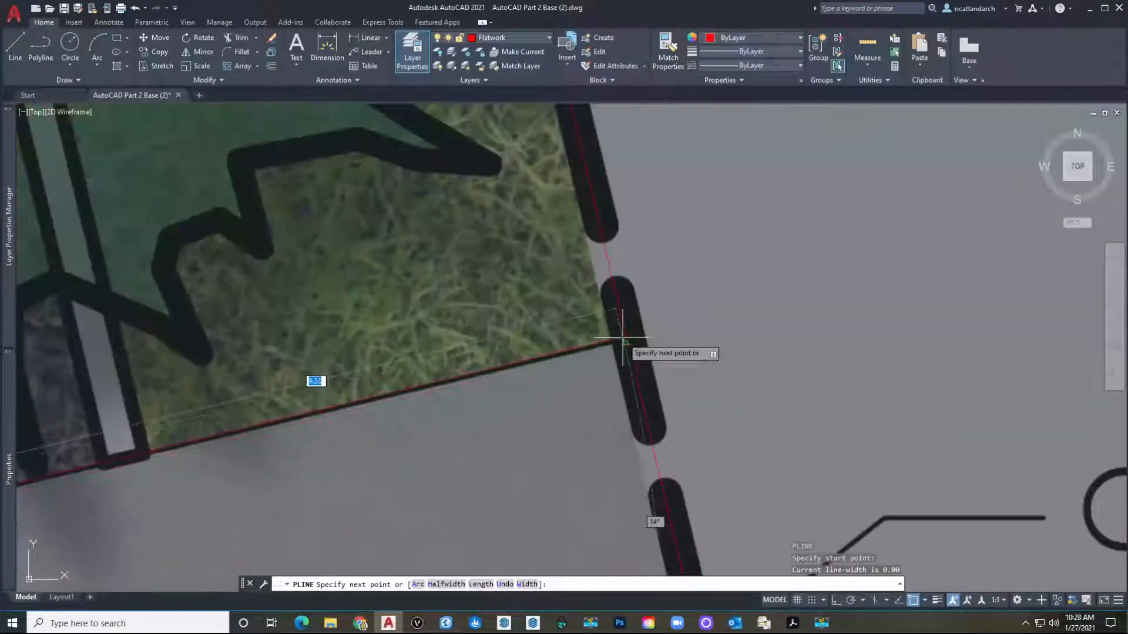
pyautogui.click(624, 343)
pyautogui.press('space')
pyautogui.scroll(-3, 623, 347)
pyautogui.scroll(-2, 541, 419)
pyautogui.moveTo(541, 420); pyautogui.dragTo(330, 204, button='middle')
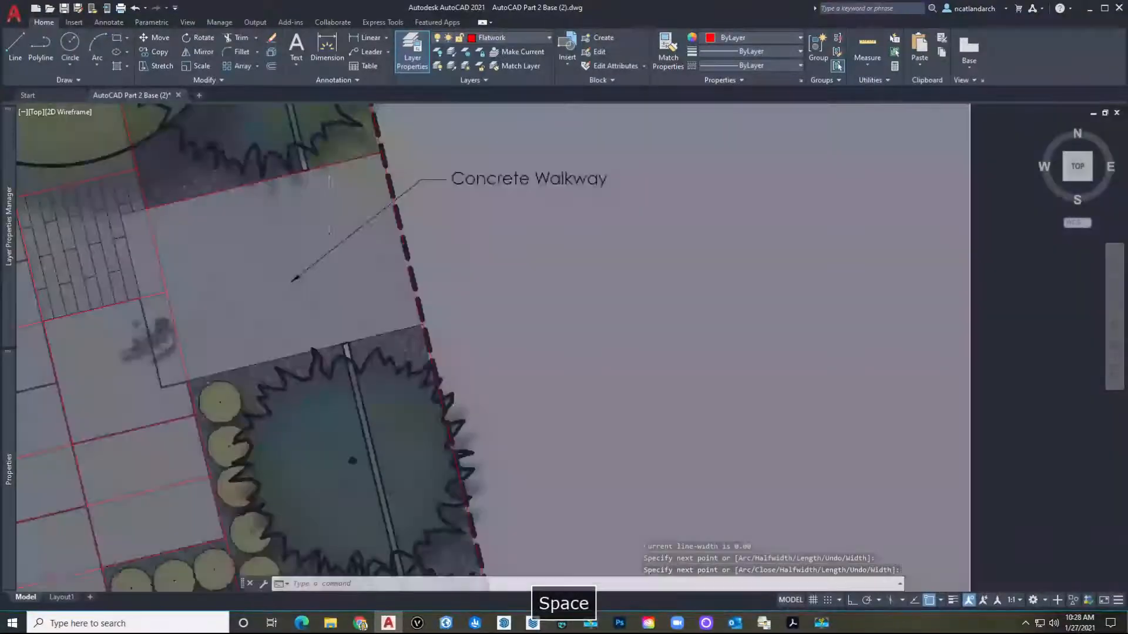
# Offset the concrete walkway's north edge line southward through the walkway's south edge, using the Through option.
pyautogui.write('o')
pyautogui.press('space')
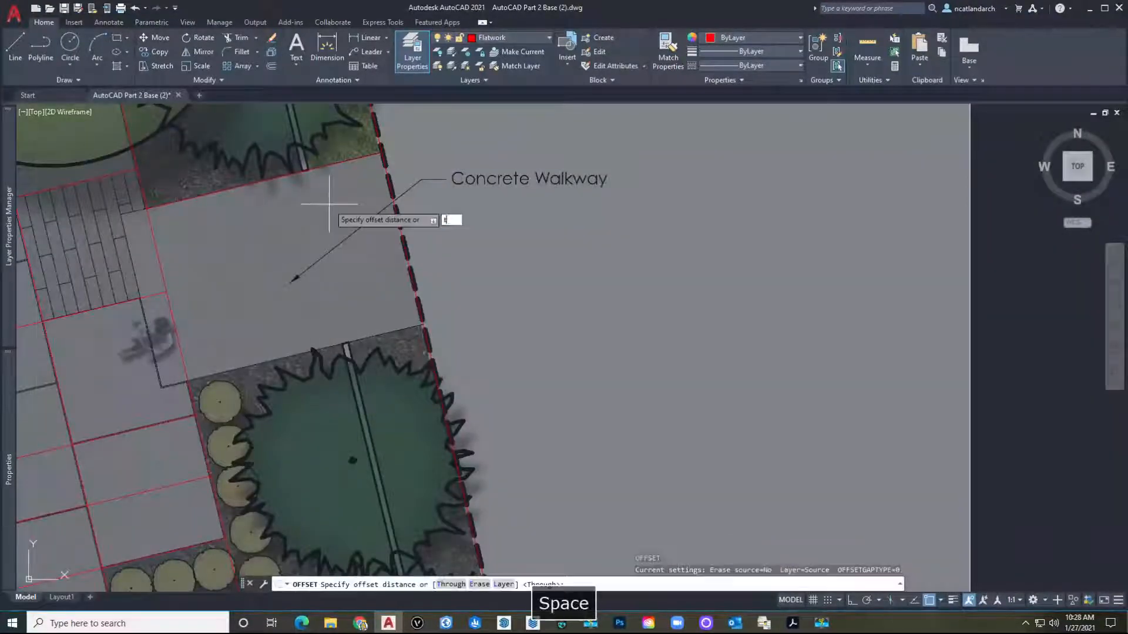
pyautogui.write('t')
pyautogui.press('space')
pyautogui.scroll(3, 191, 203)
pyautogui.click(185, 176)
pyautogui.scroll(6, 182, 293)
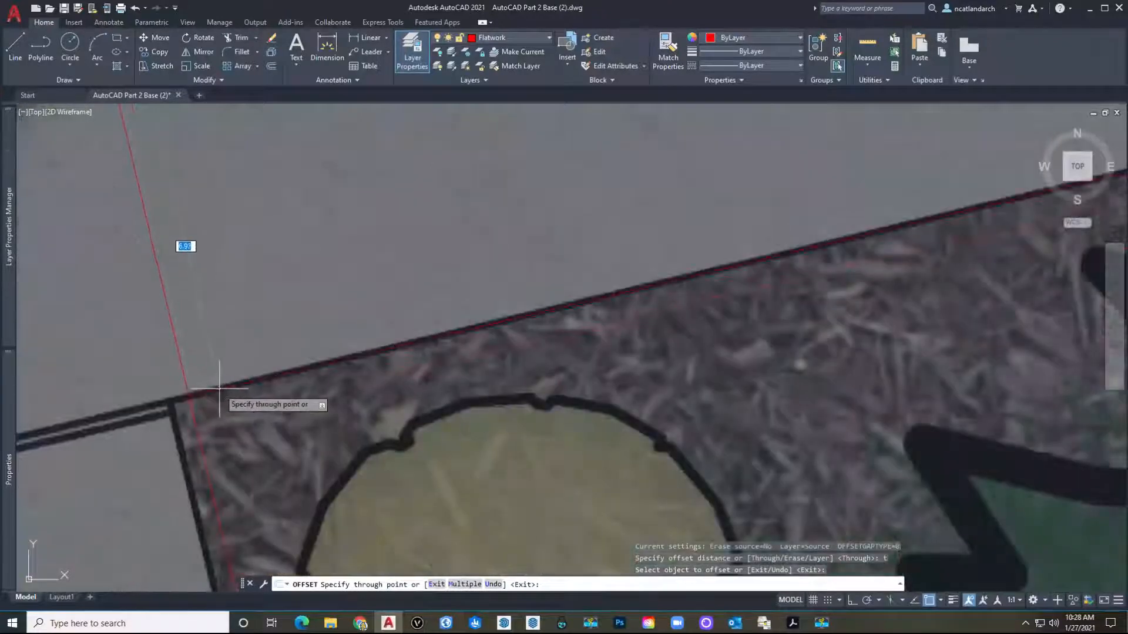
pyautogui.click(219, 389)
pyautogui.scroll(-5, 219, 388)
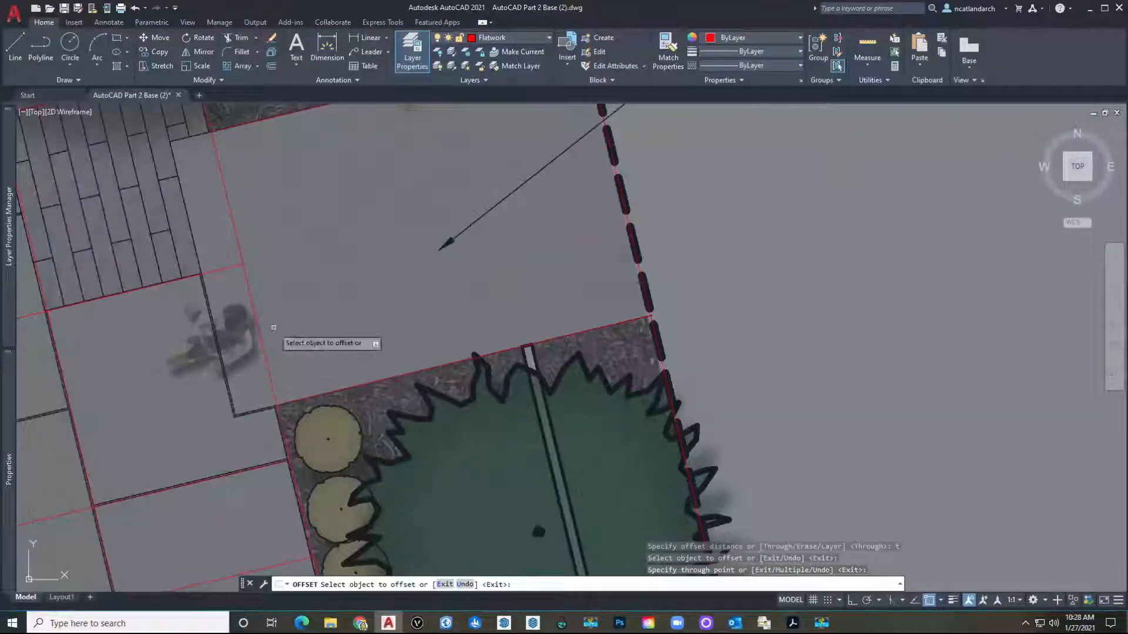
pyautogui.press('Escape')
# Offset the easternmost paver line westward through the jogged west edge of the concrete walkway, using the Through option.
pyautogui.press('space')
pyautogui.press('space')
pyautogui.click(258, 323)
pyautogui.scroll(3, 230, 325)
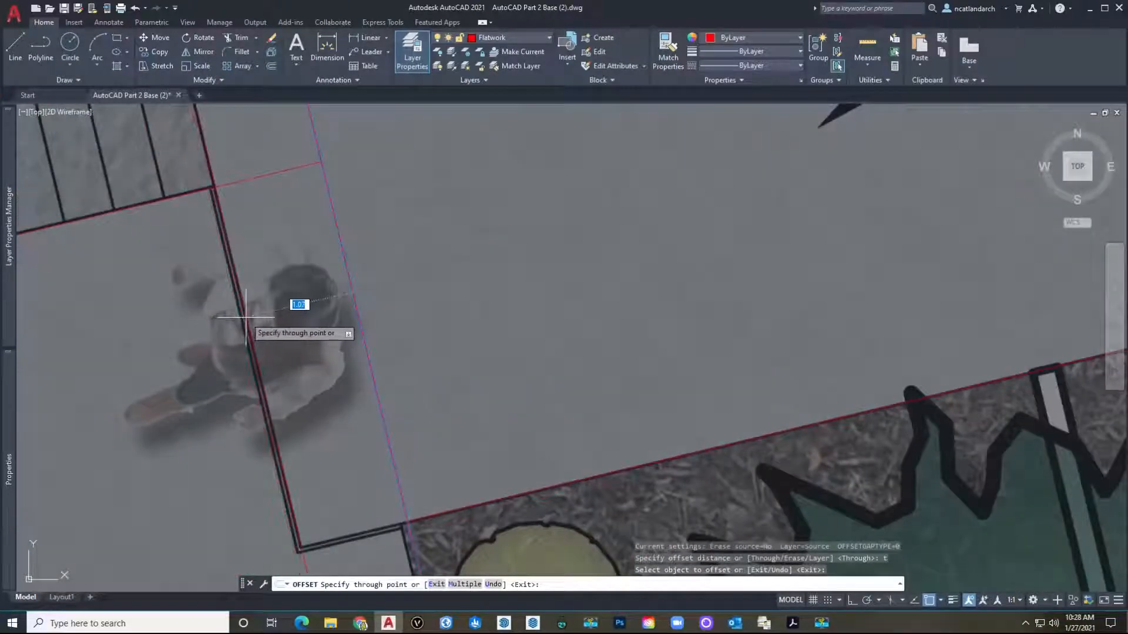
pyautogui.click(247, 318)
pyautogui.scroll(-3, 249, 320)
pyautogui.press('Escape')
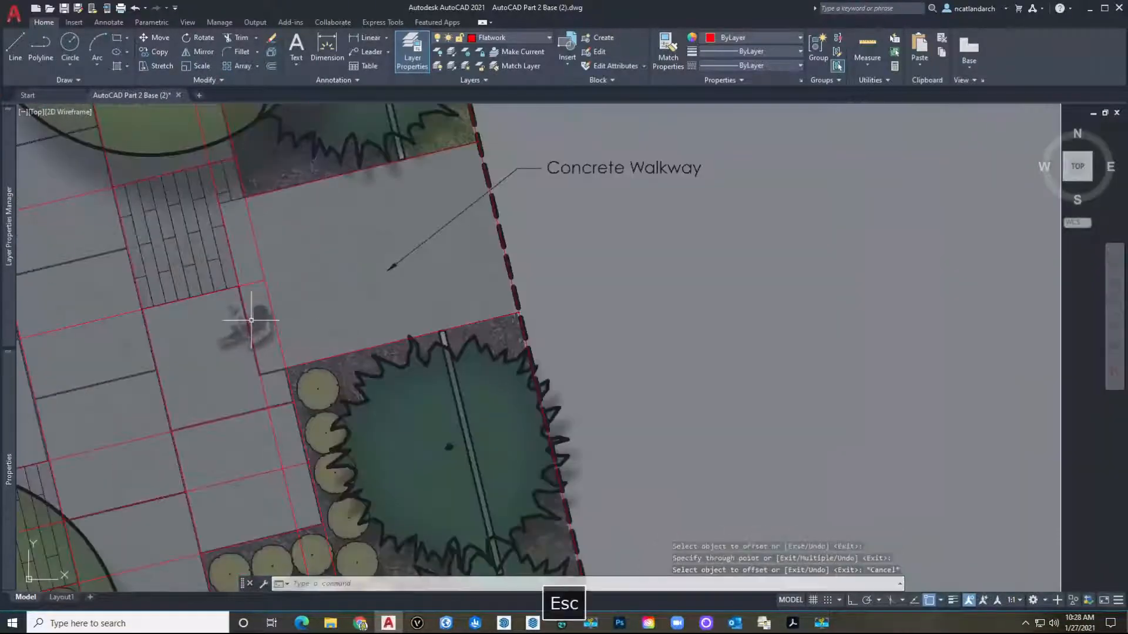
# Extend the concrete walkway's edge lines west to the new offset line.
pyautogui.write('ex')
pyautogui.press('space')
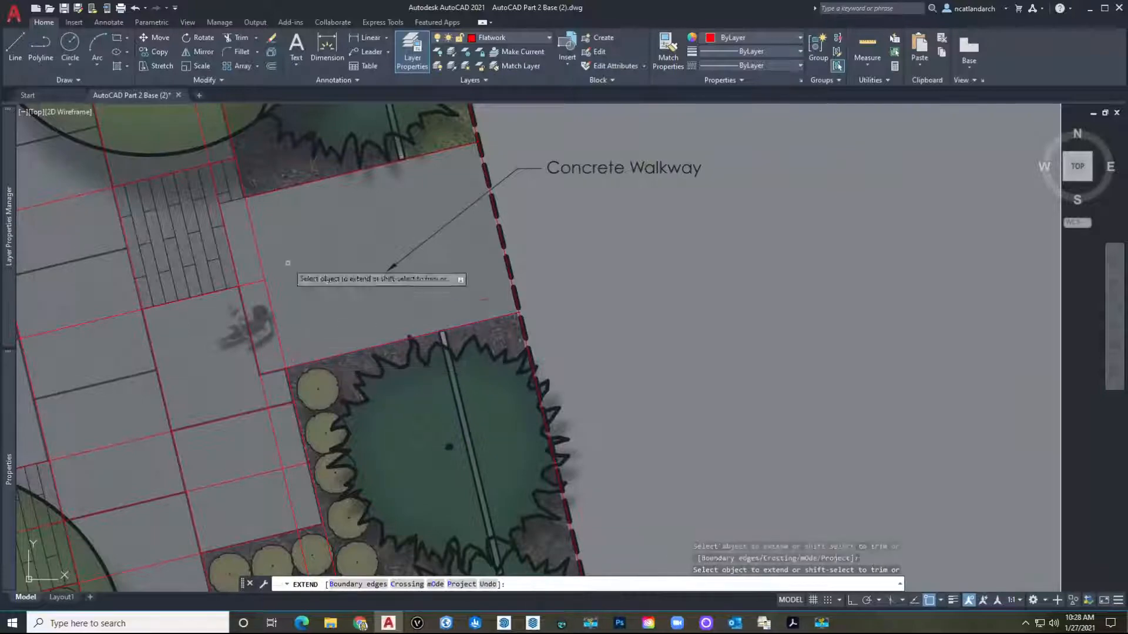
pyautogui.press('space')
# Extend the paver line along the northern planting bed's west edge up to the north site boundary.
pyautogui.scroll(-7, 284, 227)
pyautogui.moveTo(291, 247); pyautogui.dragTo(425, 262, button='middle')
pyautogui.moveTo(211, 256)
pyautogui.mouseDown(button='middle')
pyautogui.moveTo(311, 266)
pyautogui.moveTo(264, 263)
pyautogui.mouseUp(button='middle')
pyautogui.scroll(3, 291, 238)
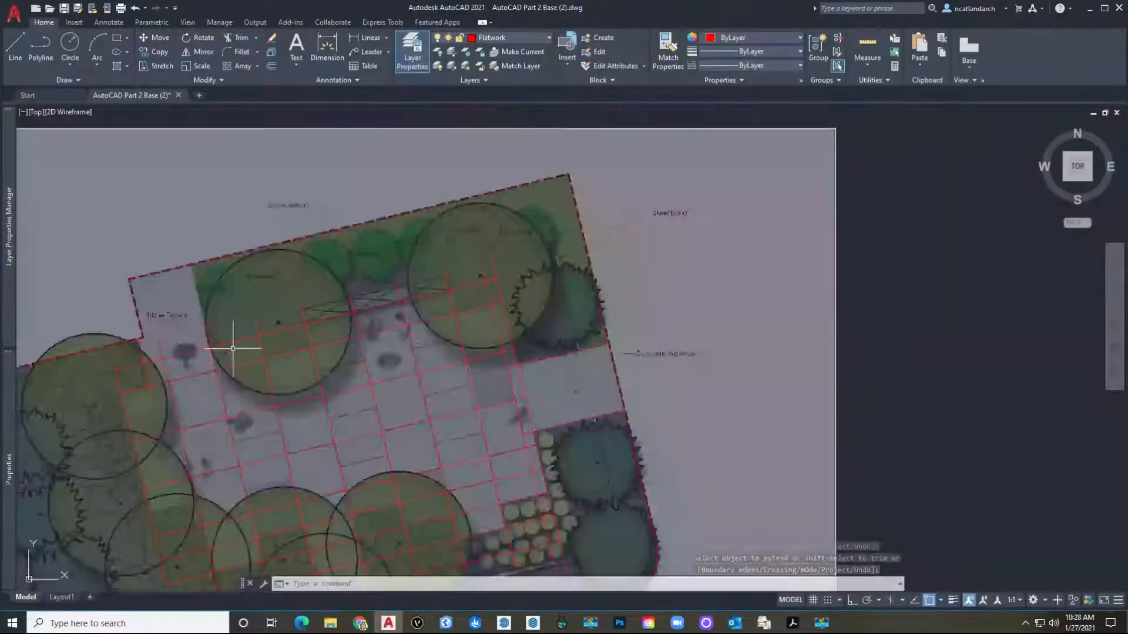
pyautogui.scroll(2, 196, 285)
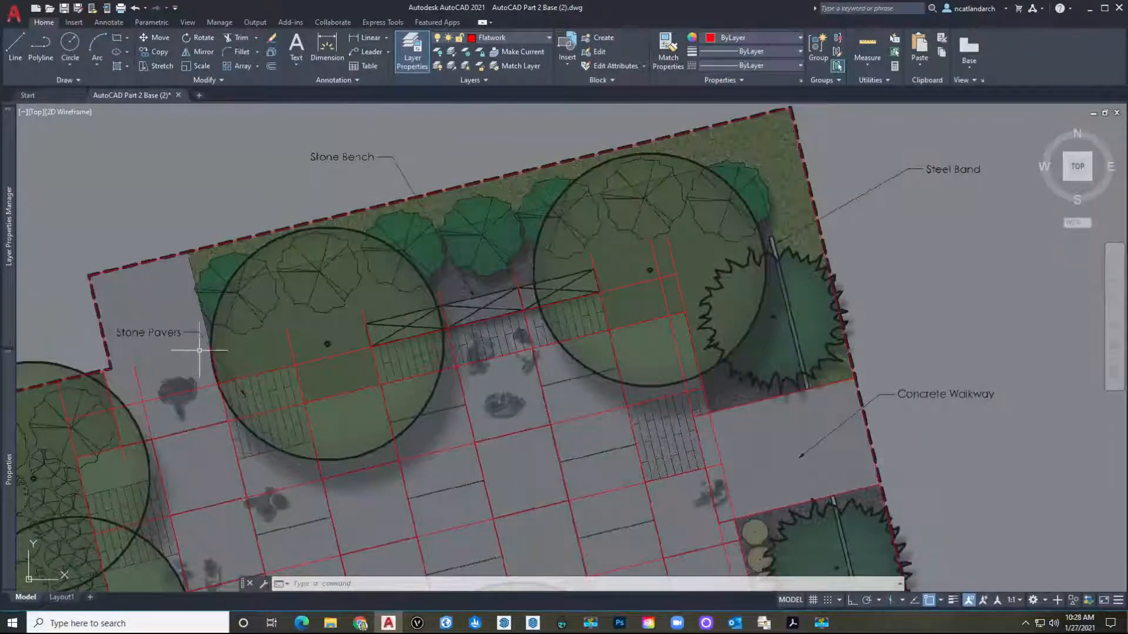
pyautogui.scroll(3, 198, 351)
pyautogui.moveTo(227, 344); pyautogui.dragTo(272, 408, button='middle')
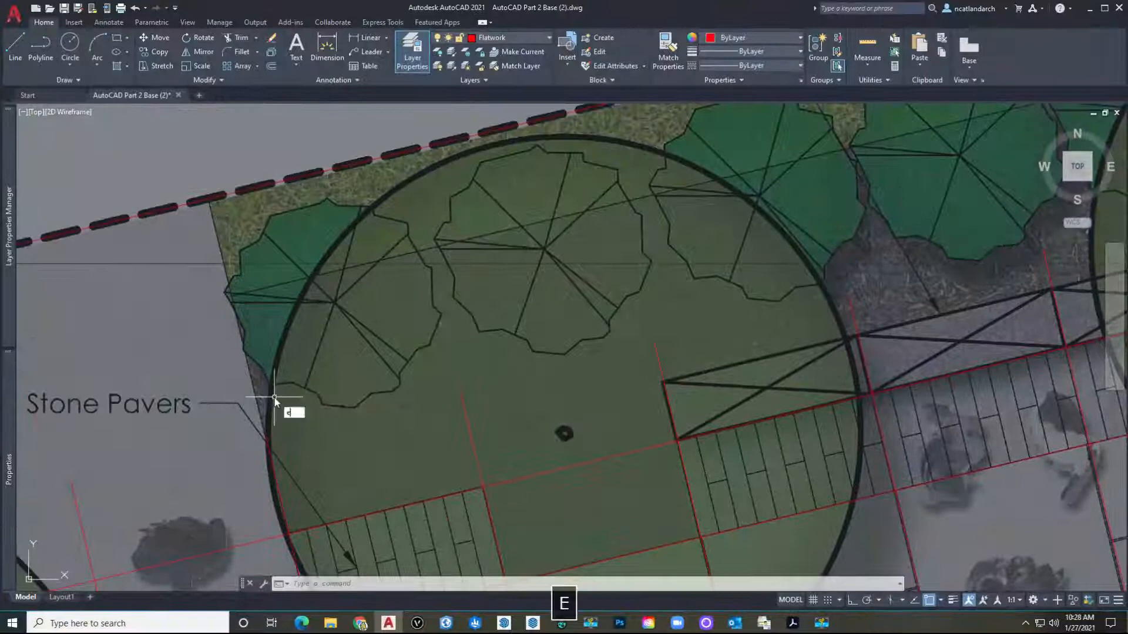
pyautogui.press('space')
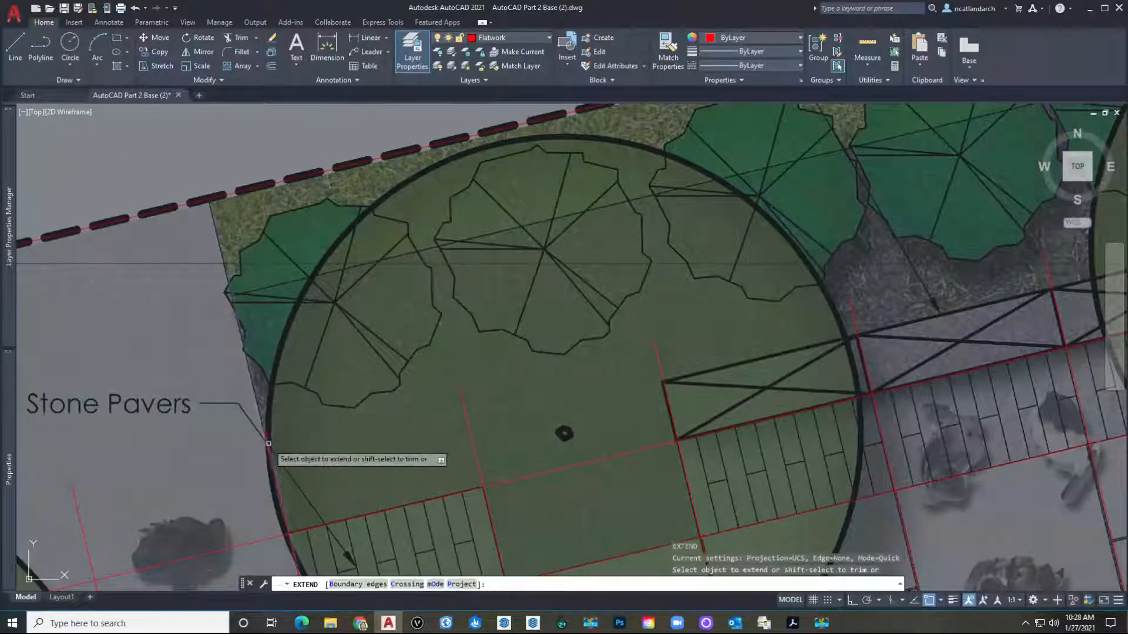
pyautogui.scroll(-2, 269, 426)
pyautogui.press('space')
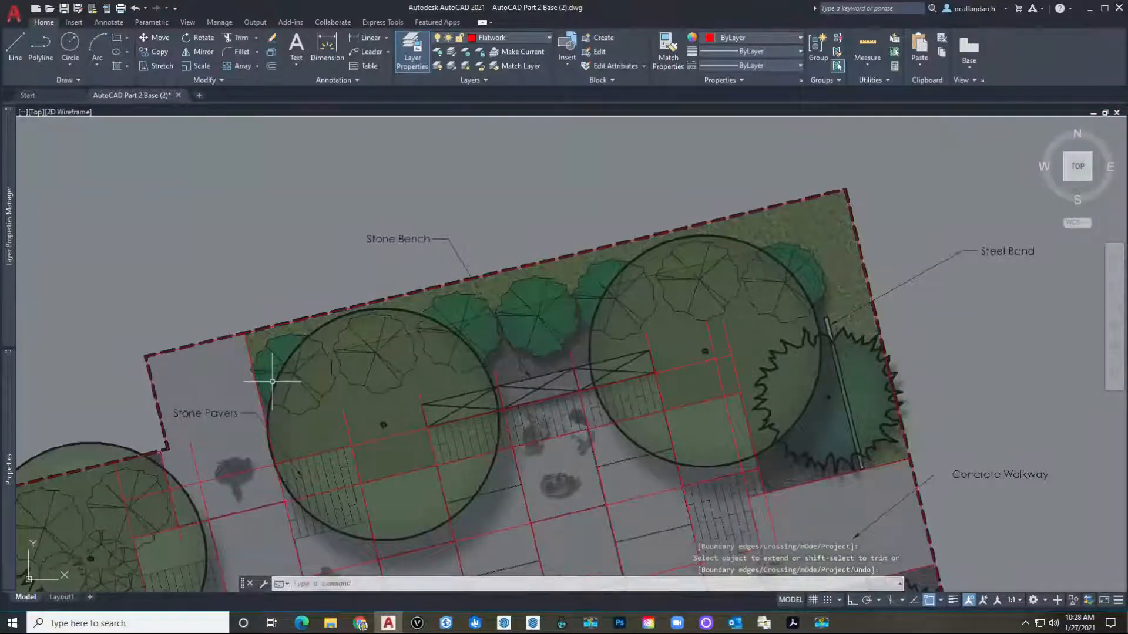
# Offset the line along the Stone Pavers block's north edge northward through the planting bed's lawn edge, using the Through option.
pyautogui.write('o')
pyautogui.press('space')
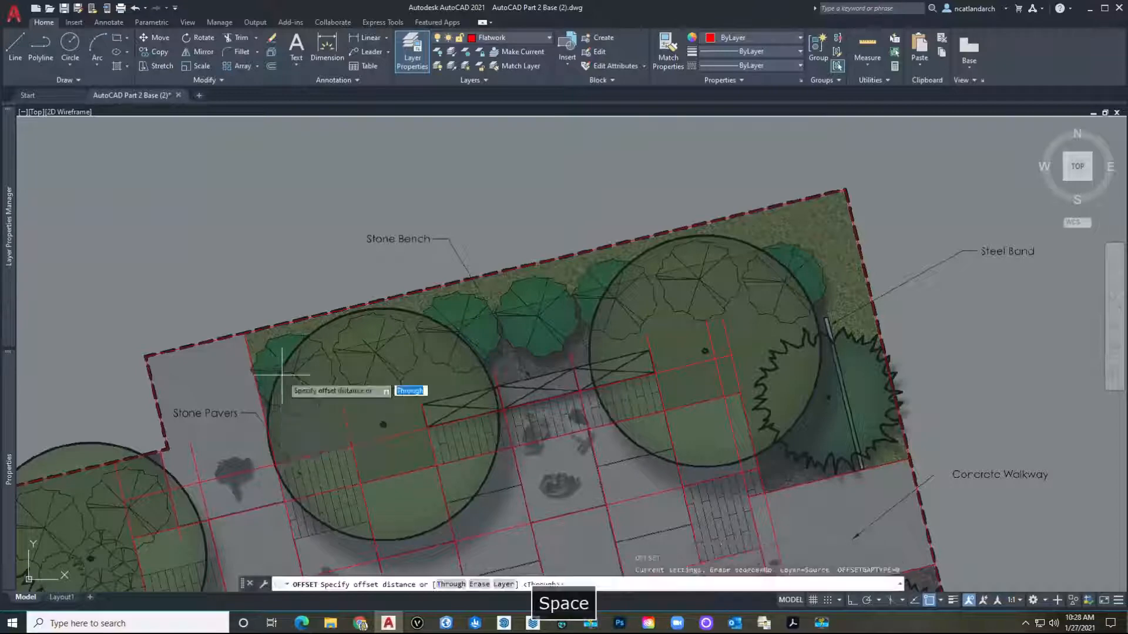
pyautogui.press('space')
pyautogui.click(300, 460)
pyautogui.scroll(6, 288, 386)
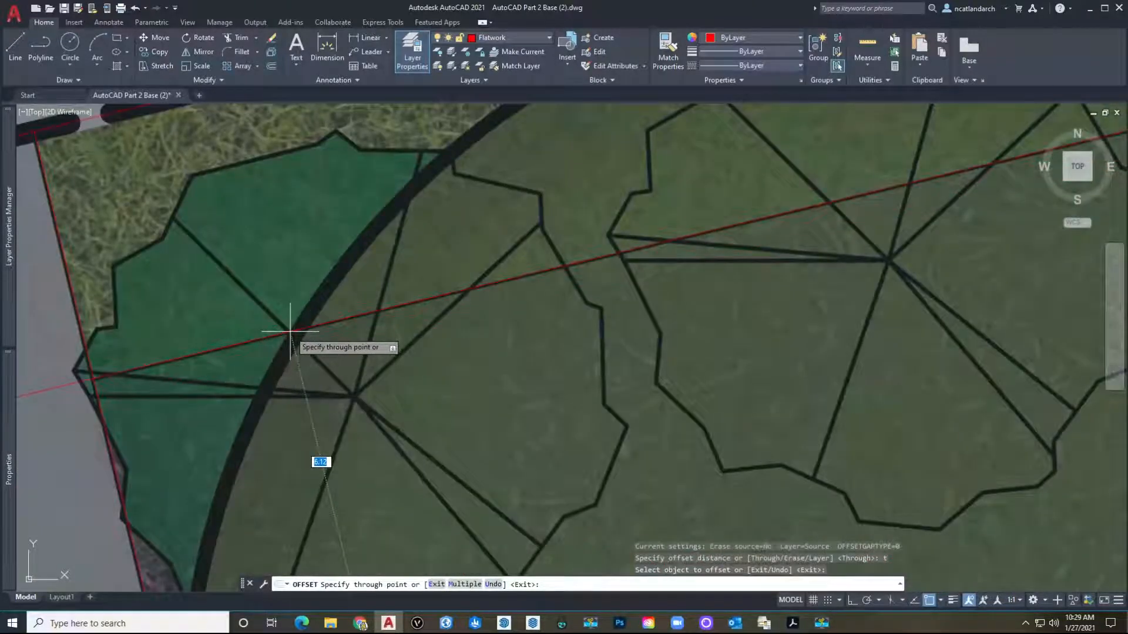
pyautogui.click(291, 332)
pyautogui.scroll(-4, 290, 333)
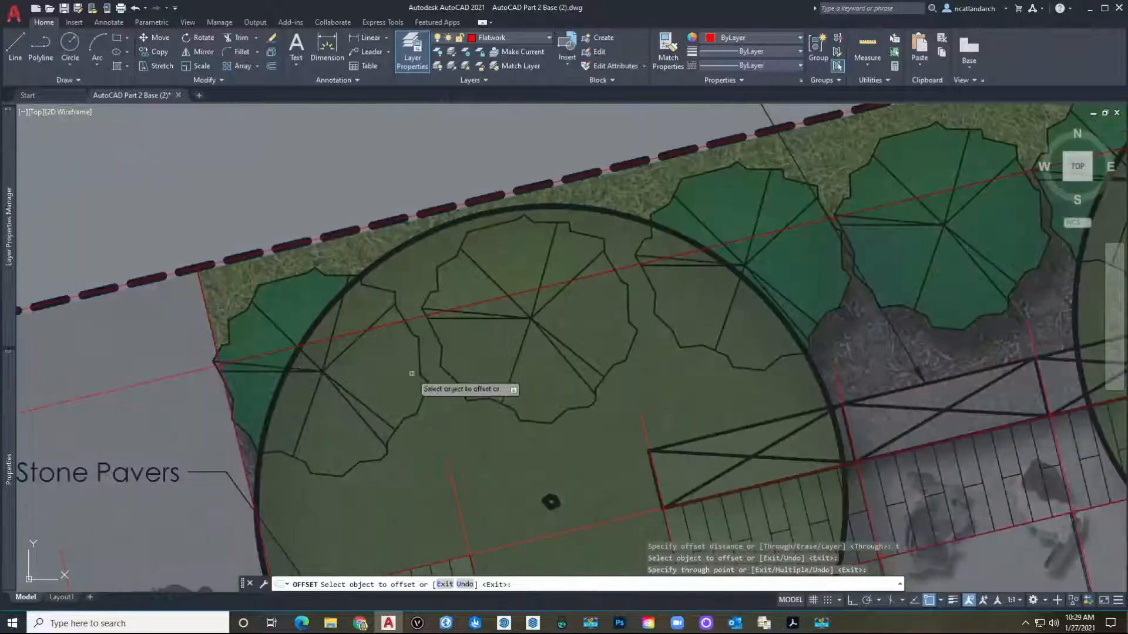
pyautogui.scroll(-4, 423, 376)
pyautogui.press('Escape')
pyautogui.scroll(2, 503, 329)
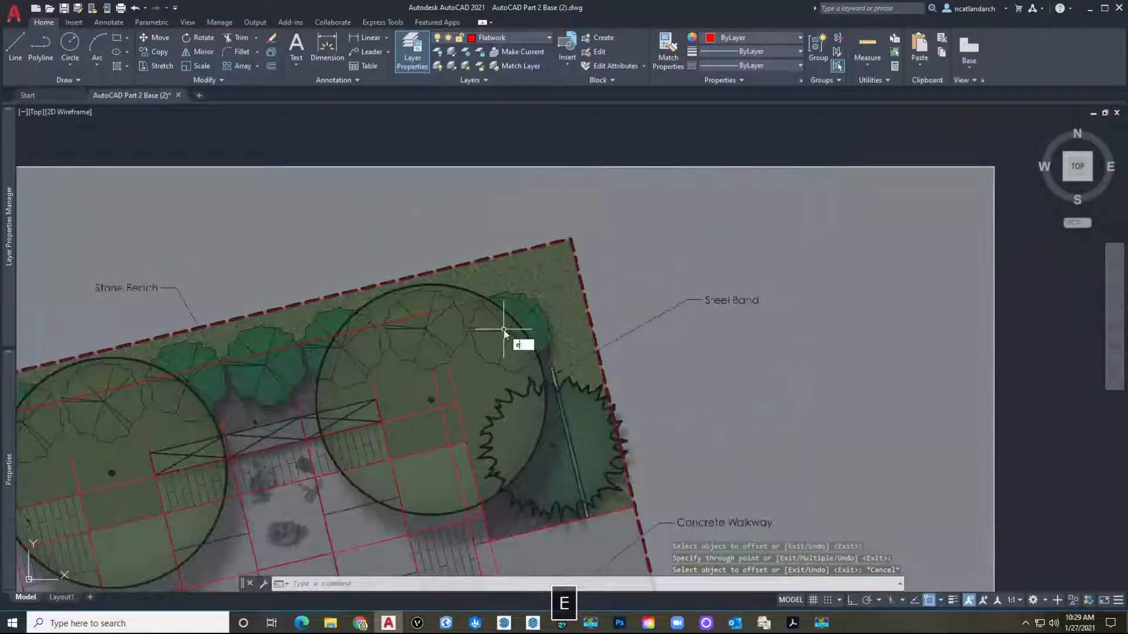
pyautogui.press('space')
pyautogui.press('Escape')
pyautogui.press('Escape')
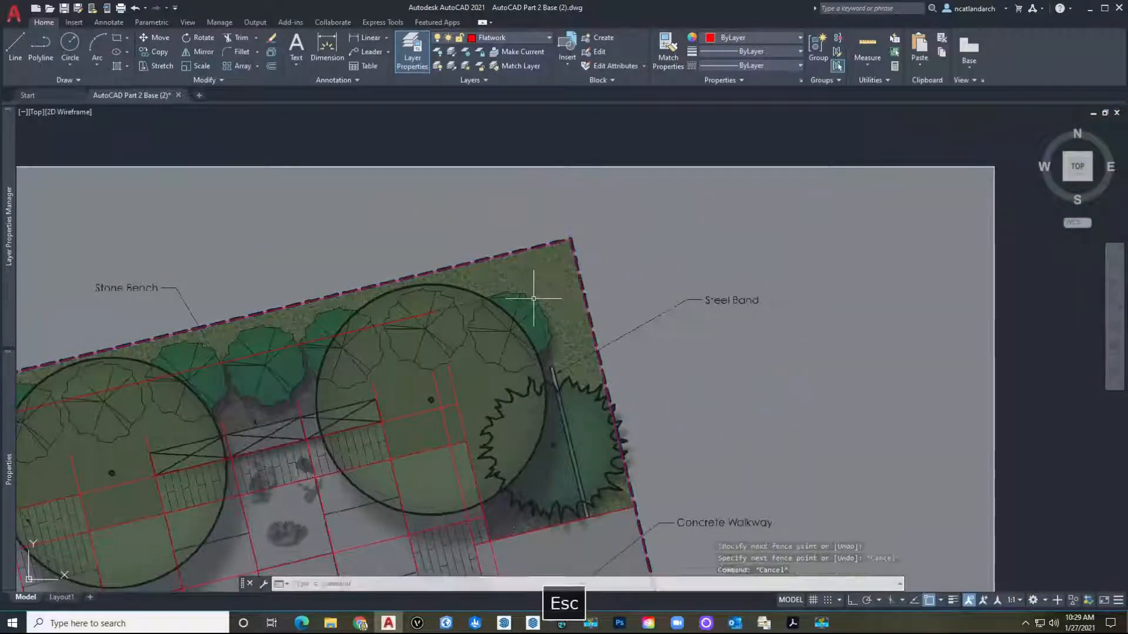
# Extend the northern planting bed's lawn-edge line east to the east site boundary.
pyautogui.write('ex')
pyautogui.press('space')
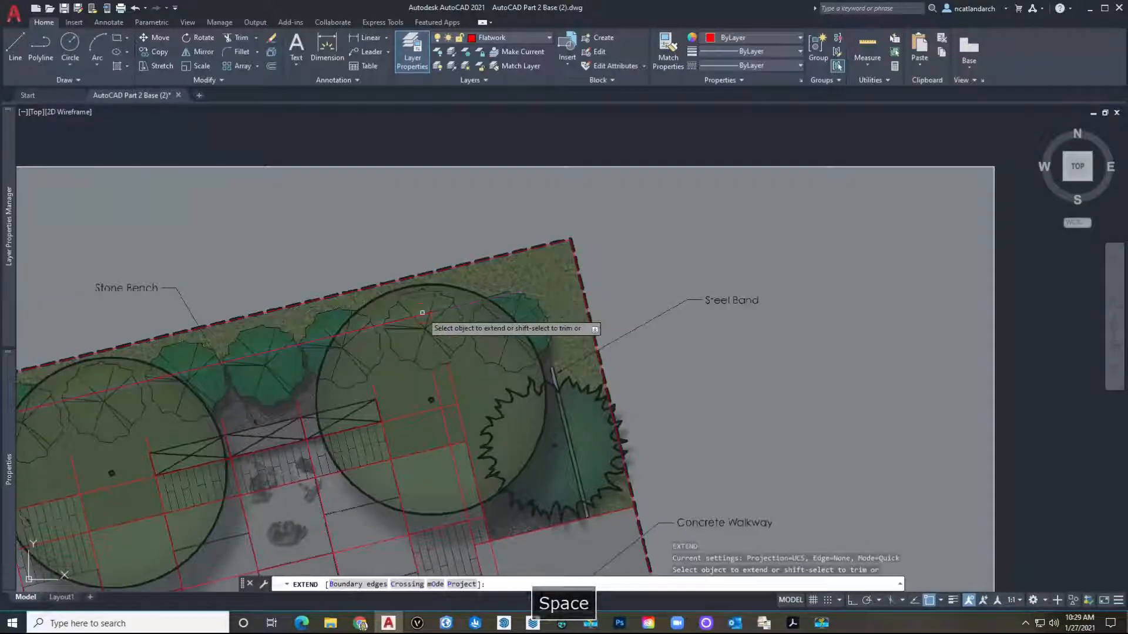
pyautogui.moveTo(521, 312); pyautogui.dragTo(335, 297, button='middle')
pyautogui.press('space')
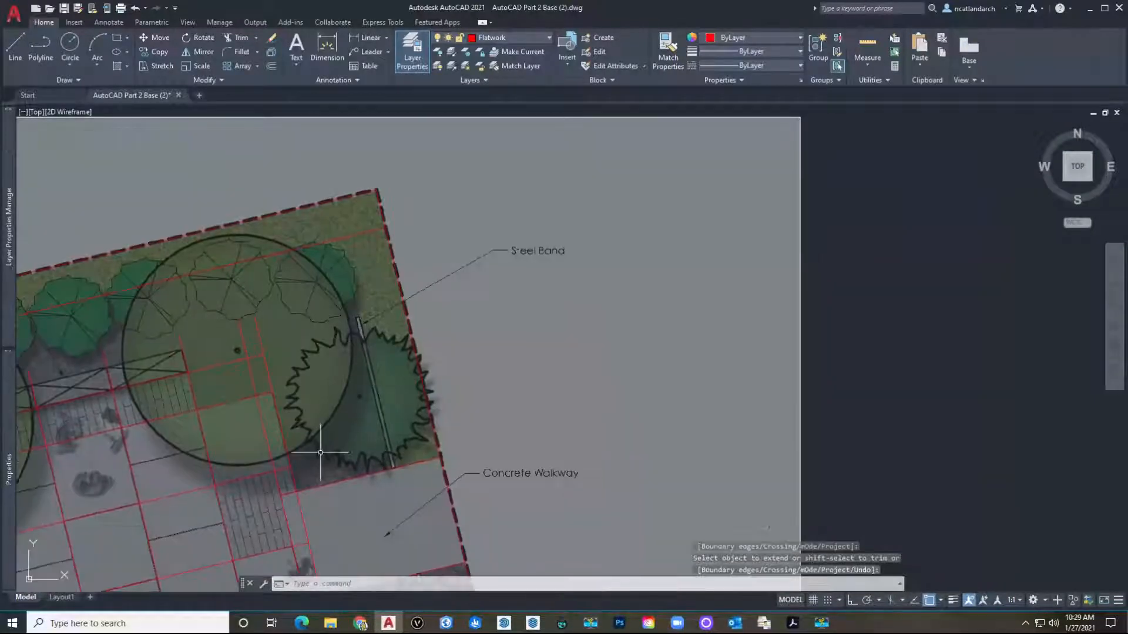
# Try to offset the site boundary inward through the lawn edge beside the steel band, using the Through option.
pyautogui.scroll(2, 405, 281)
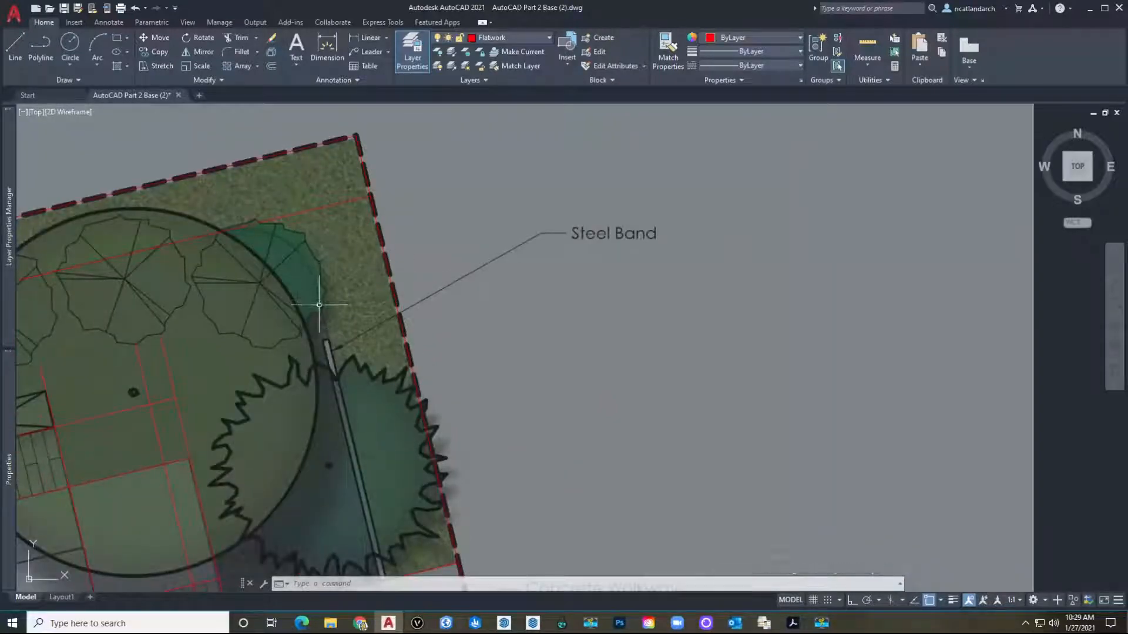
pyautogui.write('o')
pyautogui.press('space')
pyautogui.write('t')
pyautogui.press('space')
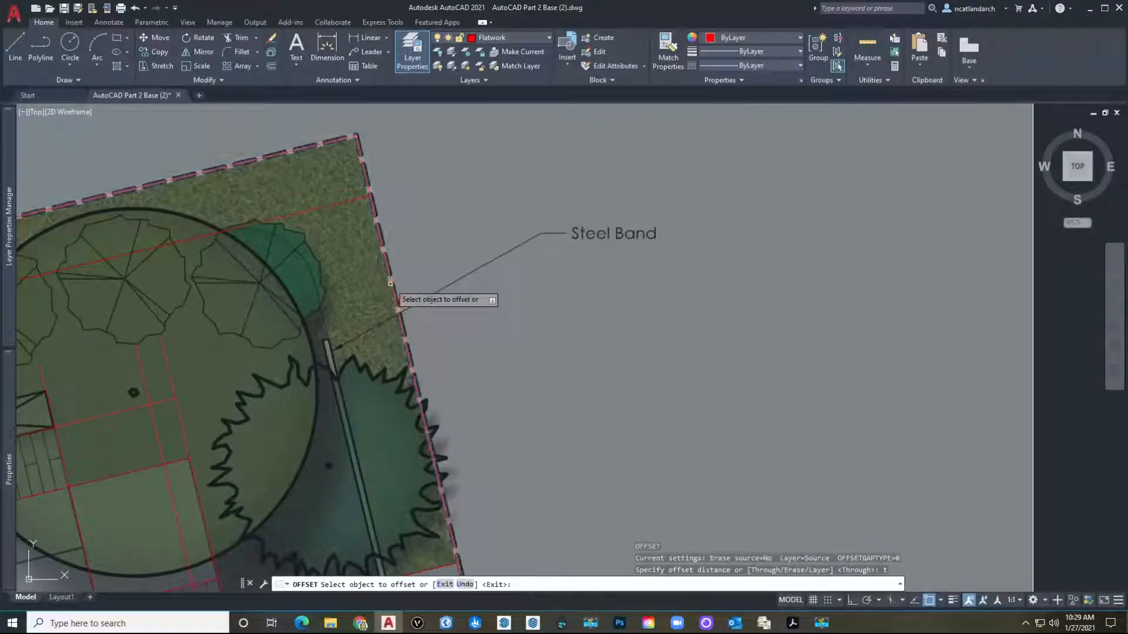
pyautogui.click(388, 285)
pyautogui.click(320, 304)
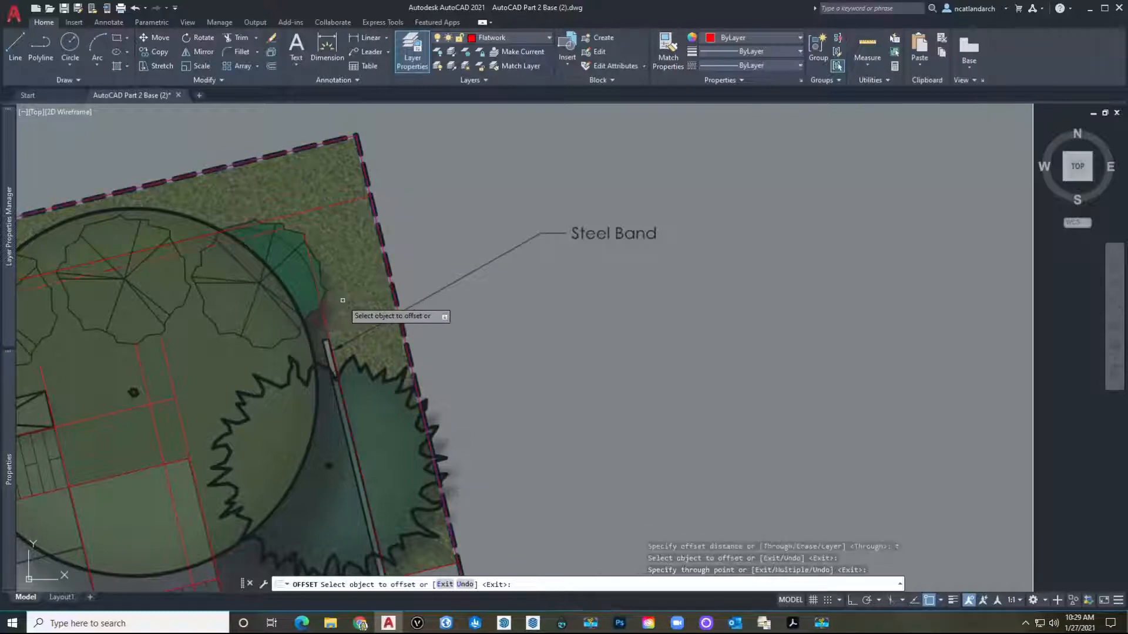
pyautogui.hotkey('ctrl', 'z')
pyautogui.press('Escape')
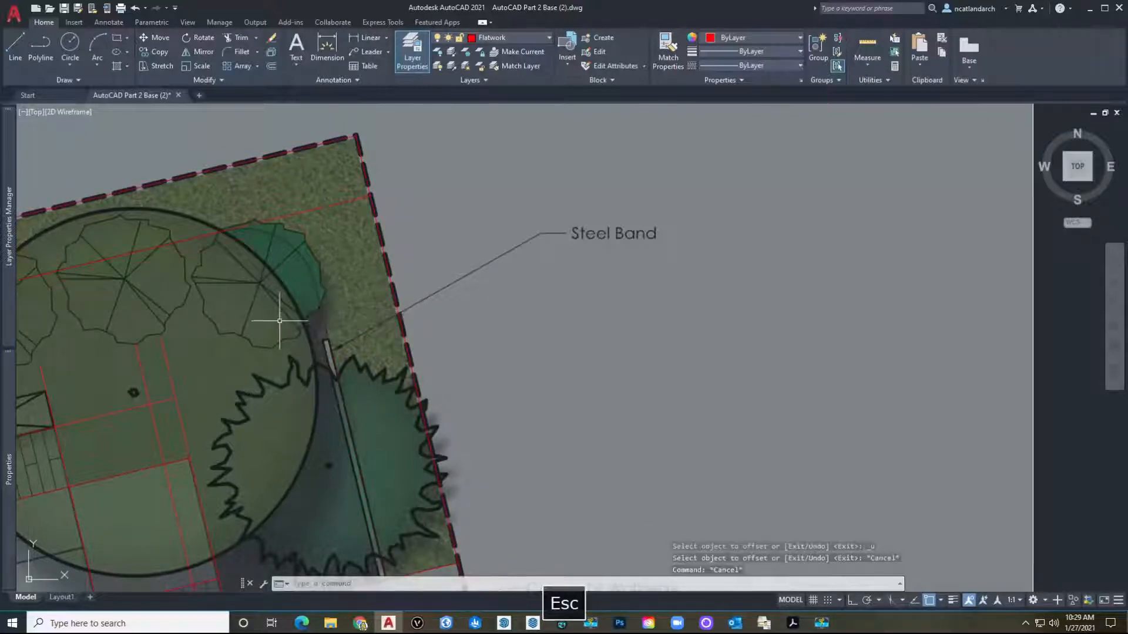
# Offset the easternmost paver line eastward through the lawn edge along the steel band, using the Through option.
pyautogui.write('o')
pyautogui.press('space')
pyautogui.press('space')
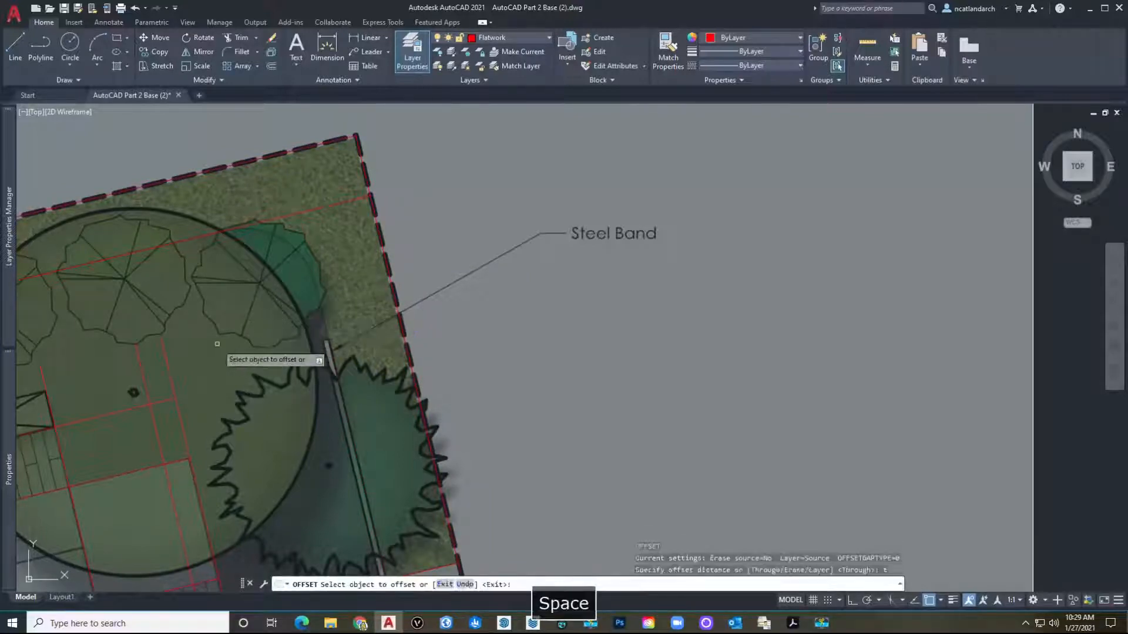
pyautogui.click(164, 352)
pyautogui.scroll(5, 329, 305)
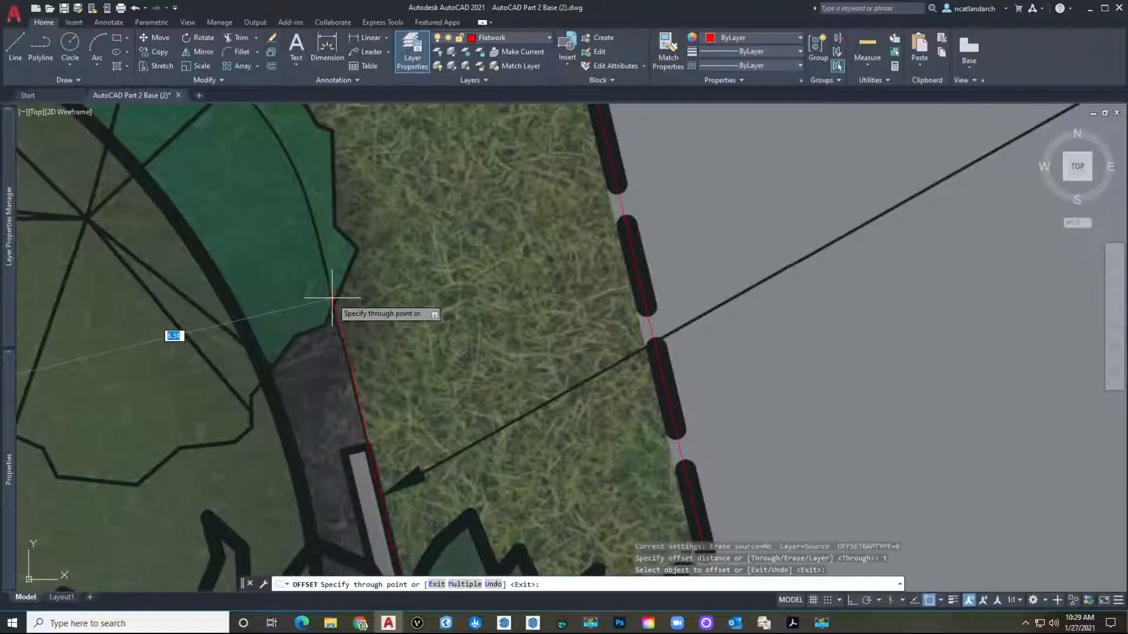
pyautogui.click(332, 298)
pyautogui.scroll(-5, 335, 303)
pyautogui.press('Escape')
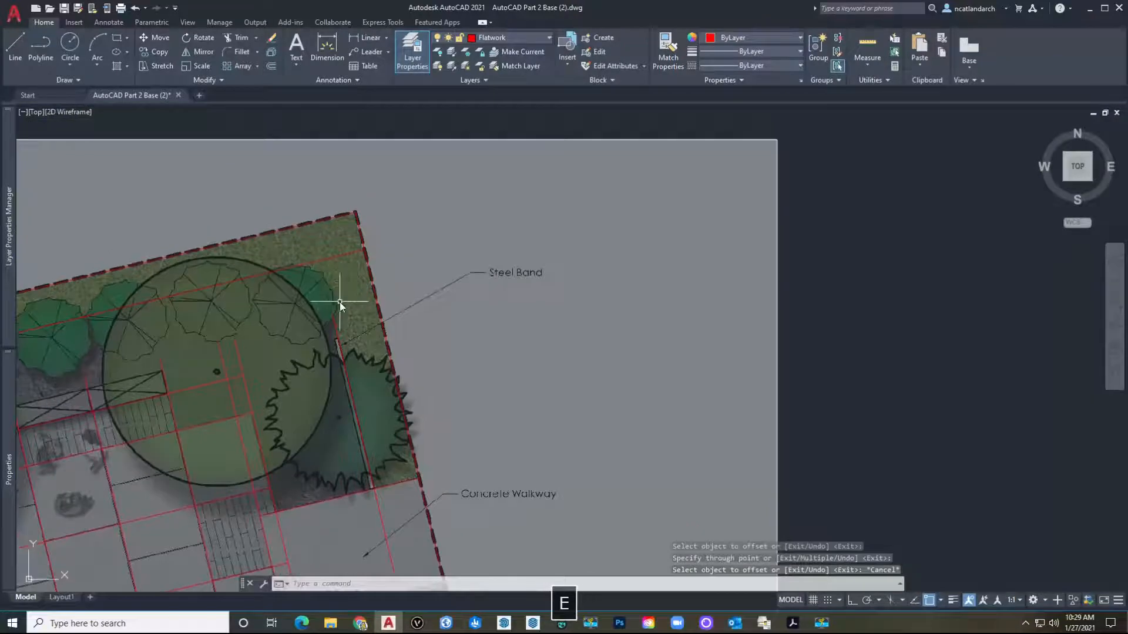
# Extend the steel band line north to the planting bed's lawn-edge line and trim off that line's overhang to the east.
pyautogui.write('ex')
pyautogui.press('space')
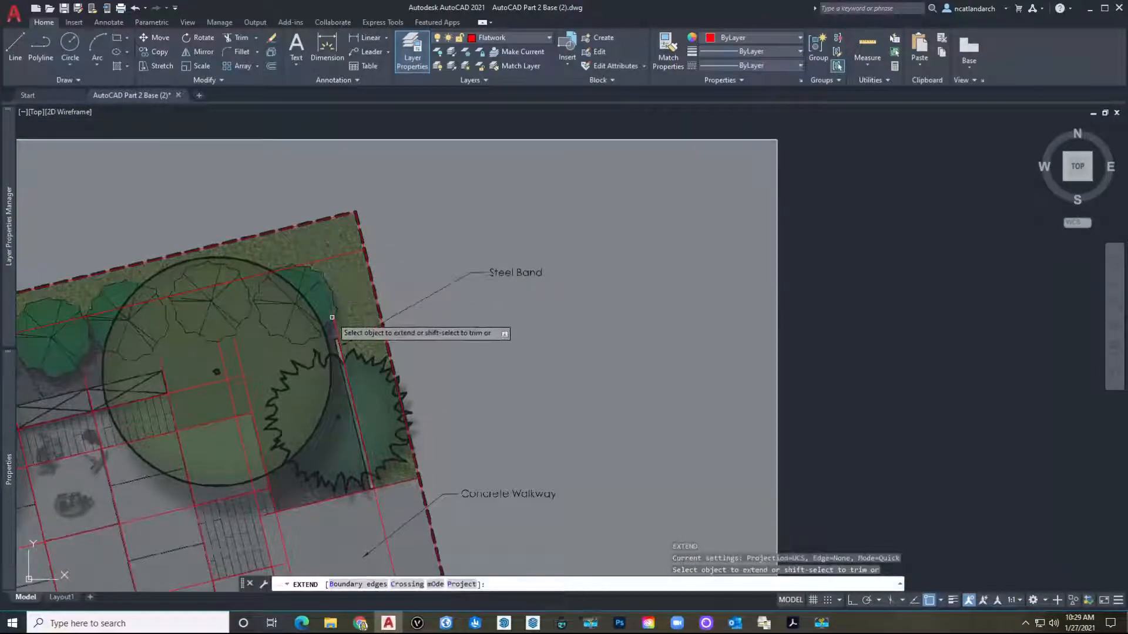
pyautogui.press('space')
pyautogui.write('r')
pyautogui.press('space')
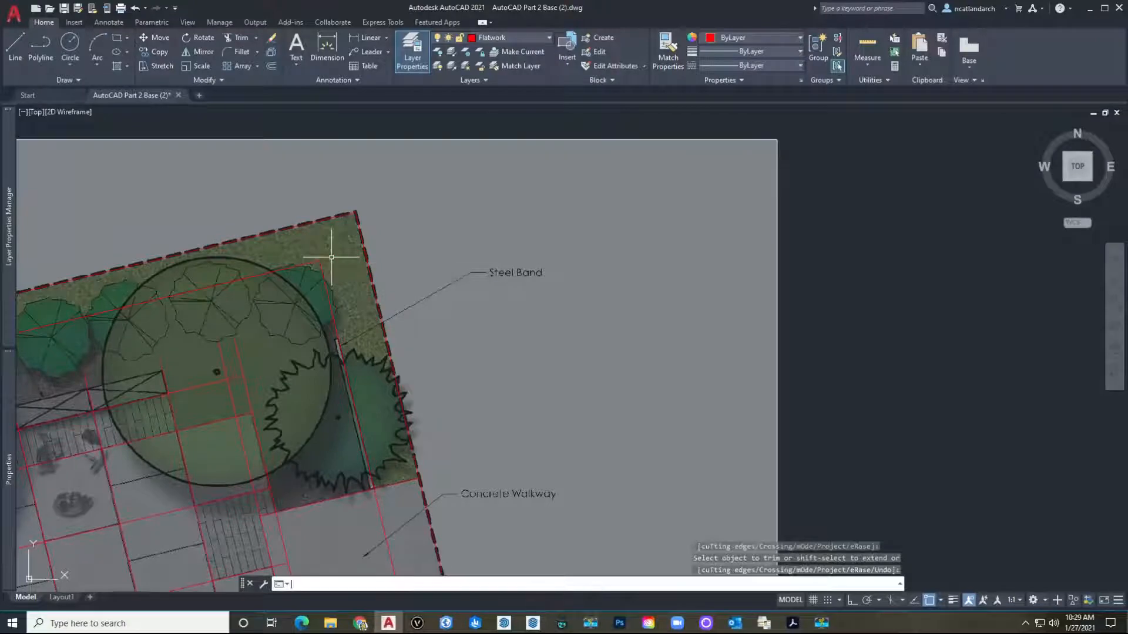
# Fillet the northeast corner between the lawn-edge line and the steel band line with a radius of 3.
pyautogui.write('f')
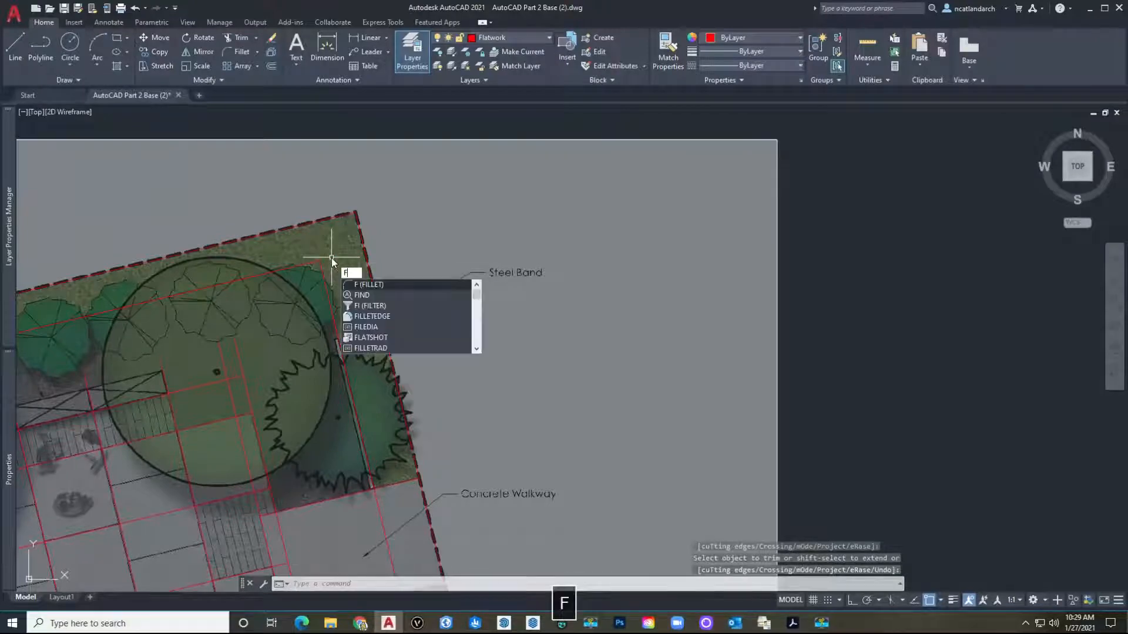
pyautogui.press('Return')
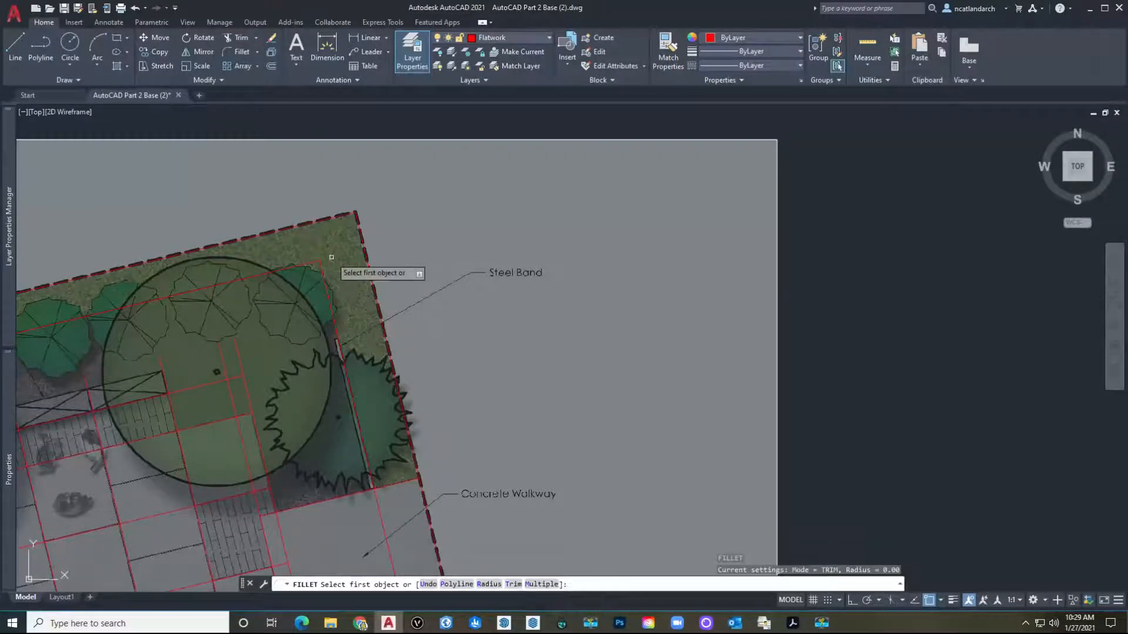
pyautogui.write('r')
pyautogui.press('Return')
pyautogui.write('3')
pyautogui.press('Return')
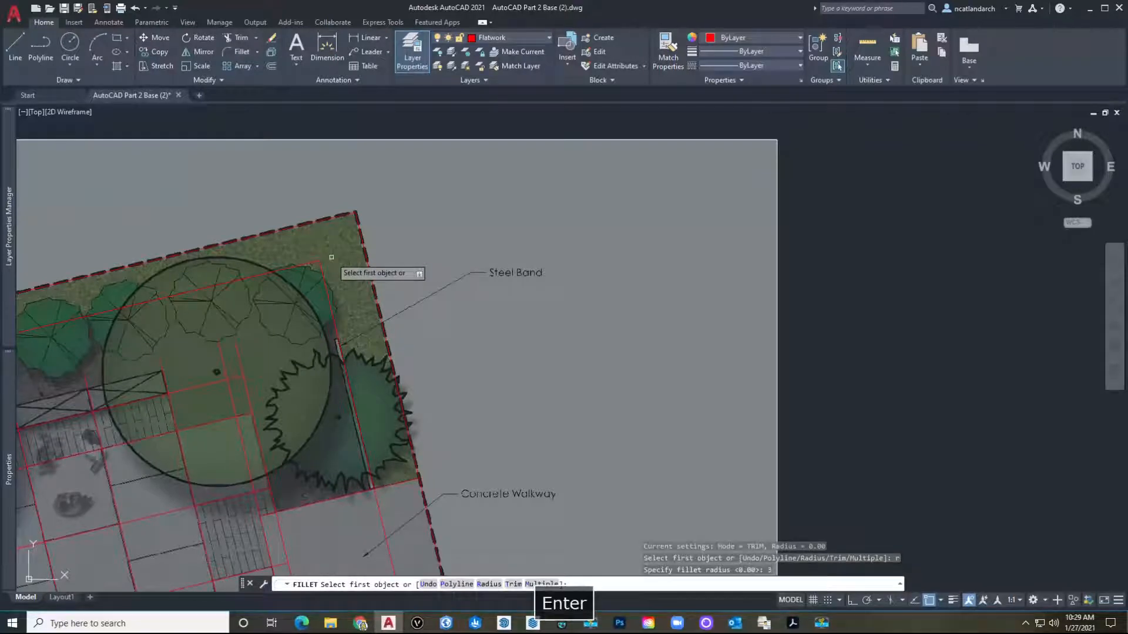
pyautogui.click(292, 268)
pyautogui.click(331, 306)
pyautogui.press('space')
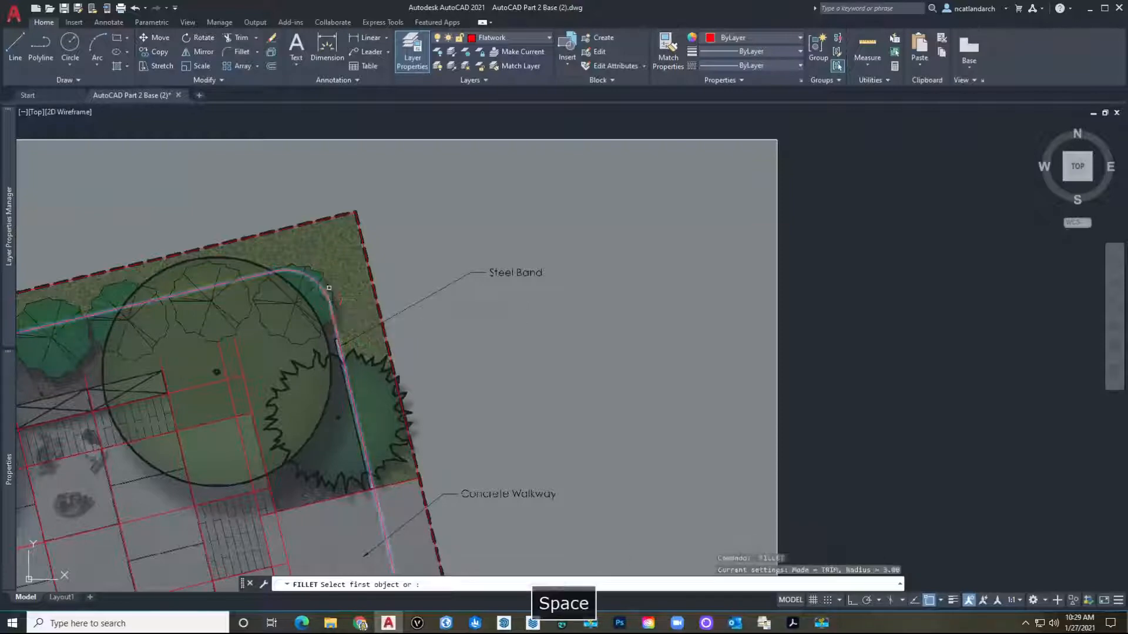
pyautogui.scroll(5, 309, 272)
pyautogui.scroll(-9, 321, 263)
pyautogui.press('space')
pyautogui.moveTo(333, 315); pyautogui.dragTo(361, 256, button='middle')
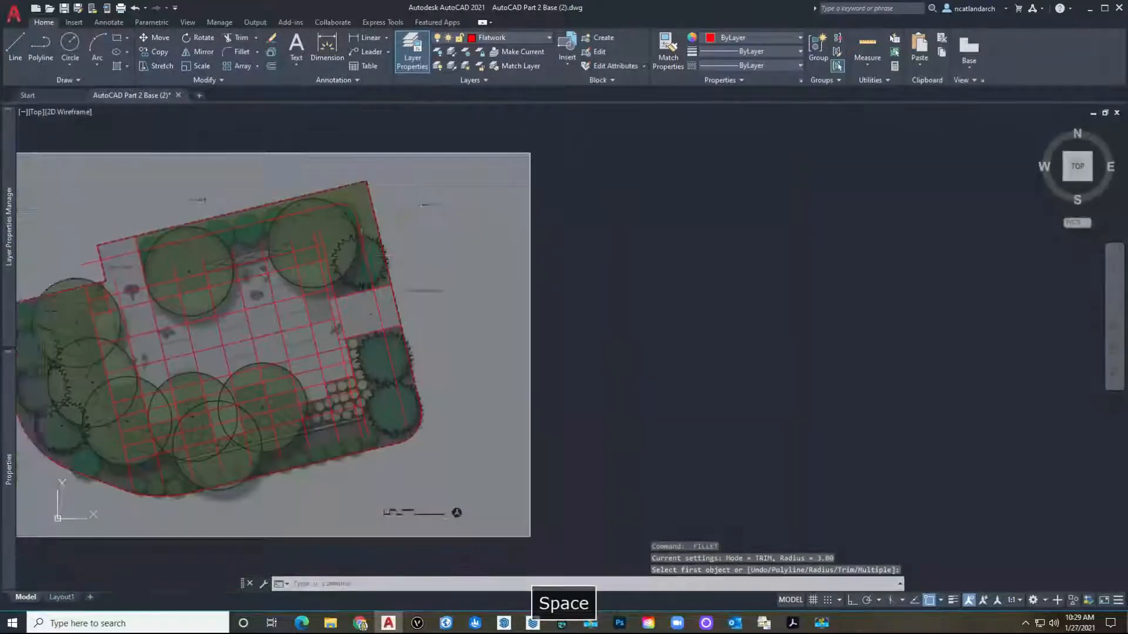
pyautogui.scroll(5, 380, 316)
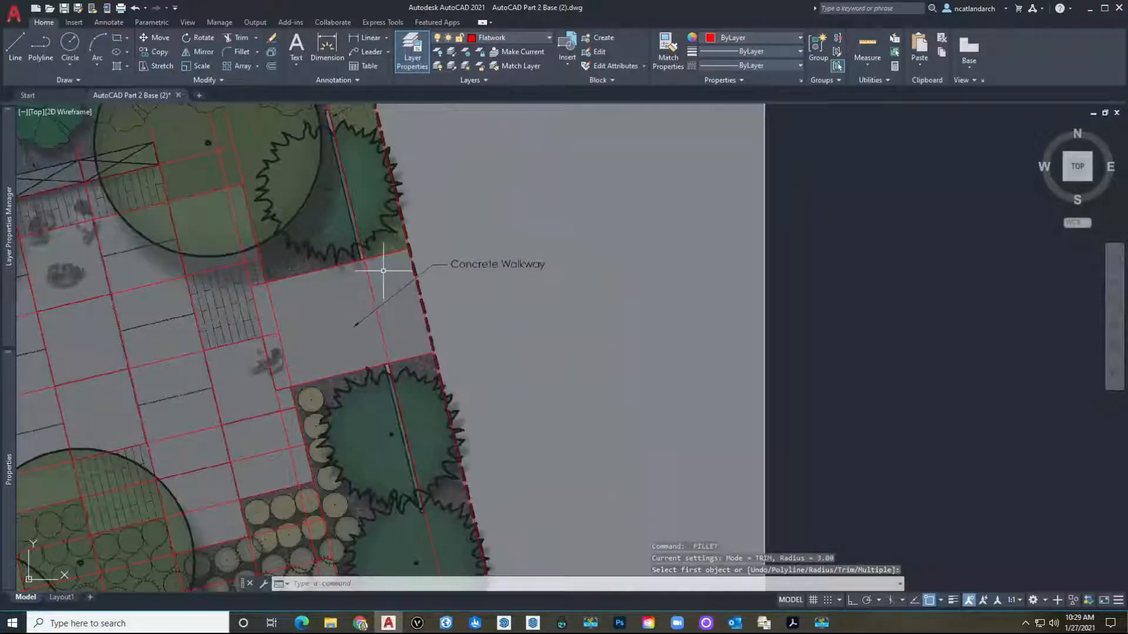
pyautogui.scroll(-2, 399, 282)
pyautogui.scroll(4, 388, 259)
pyautogui.scroll(-4, 372, 164)
pyautogui.scroll(5, 370, 247)
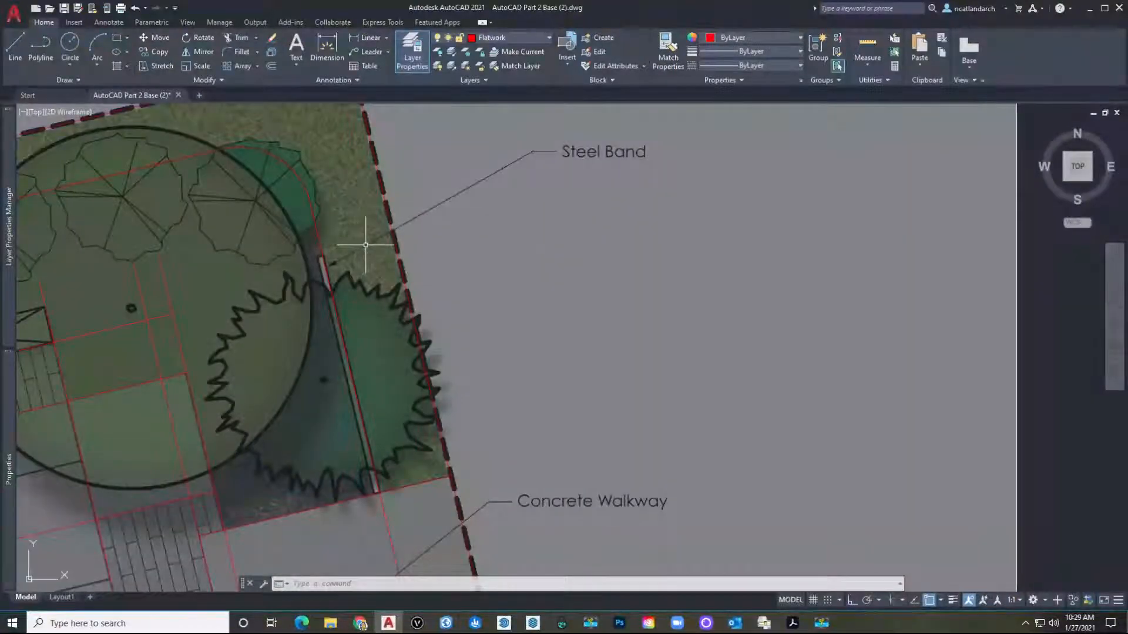
pyautogui.moveTo(353, 401); pyautogui.dragTo(249, 101, button='middle')
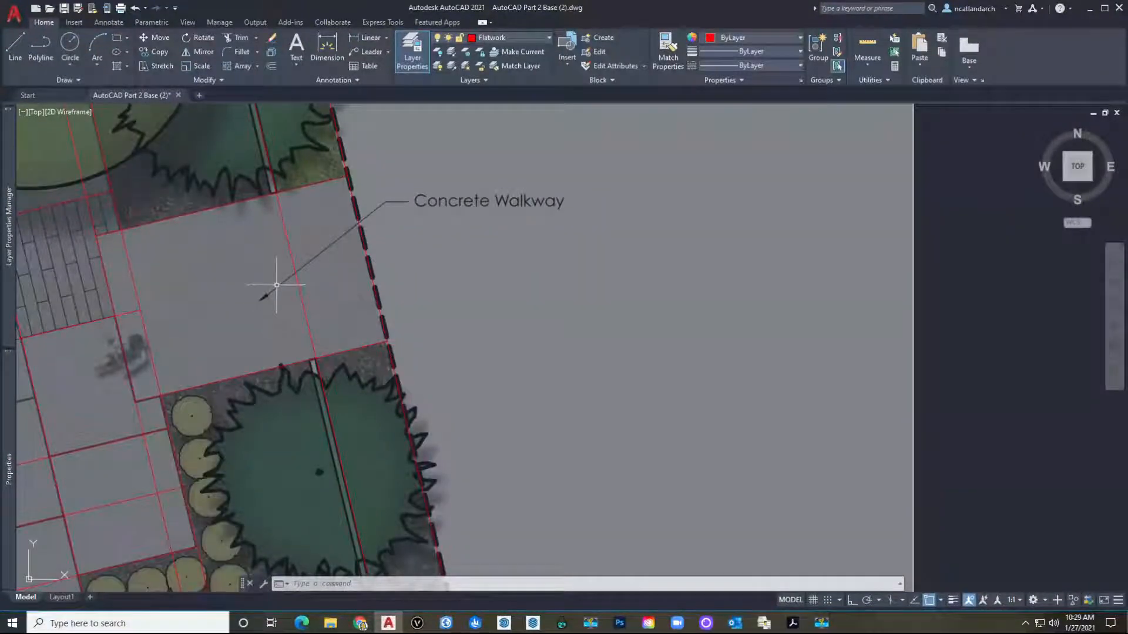
# Trim away the steel band line where it crosses the concrete walkway between the two planting beds.
pyautogui.press('space')
pyautogui.moveTo(265, 294); pyautogui.dragTo(289, 215)
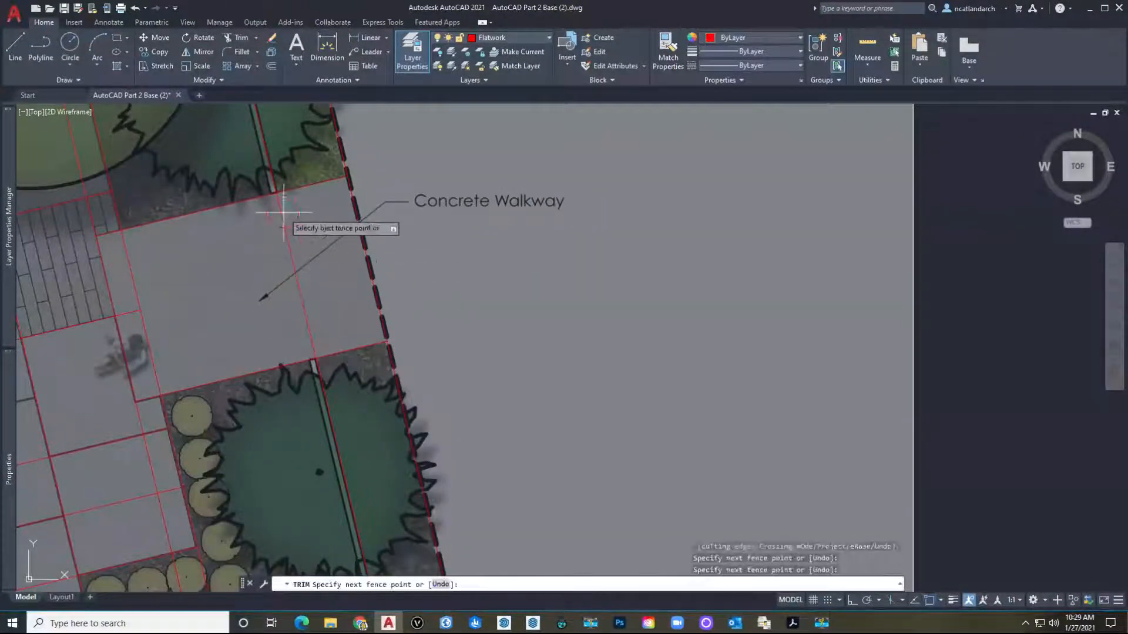
pyautogui.scroll(-5, 288, 241)
pyautogui.press('space')
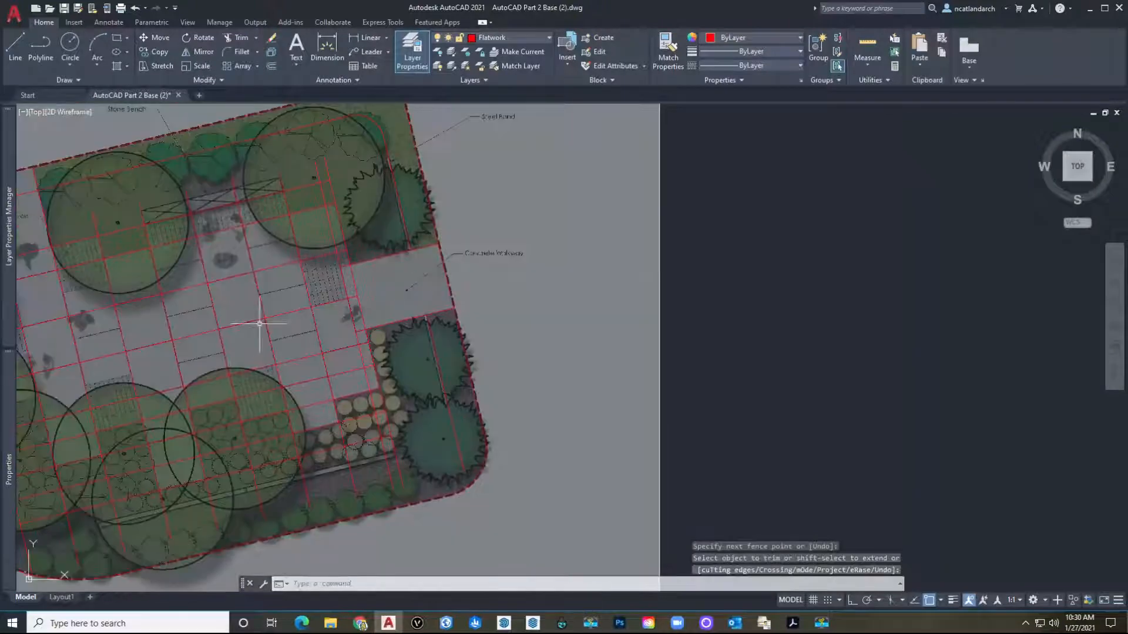
# Offset three successive east-west paver lines 5 to the south, starting from the line at the north edge of the stone pavers.
pyautogui.moveTo(259, 322)
pyautogui.mouseDown(button='middle')
pyautogui.moveTo(417, 308)
pyautogui.moveTo(365, 343)
pyautogui.moveTo(381, 351)
pyautogui.mouseUp(button='middle')
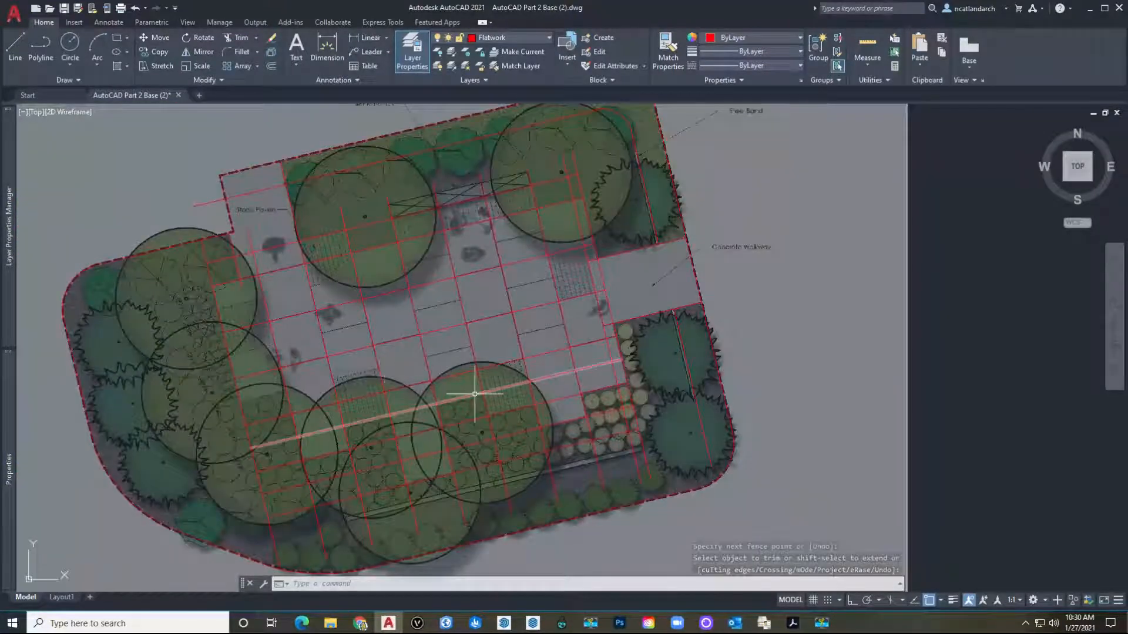
pyautogui.scroll(2, 337, 274)
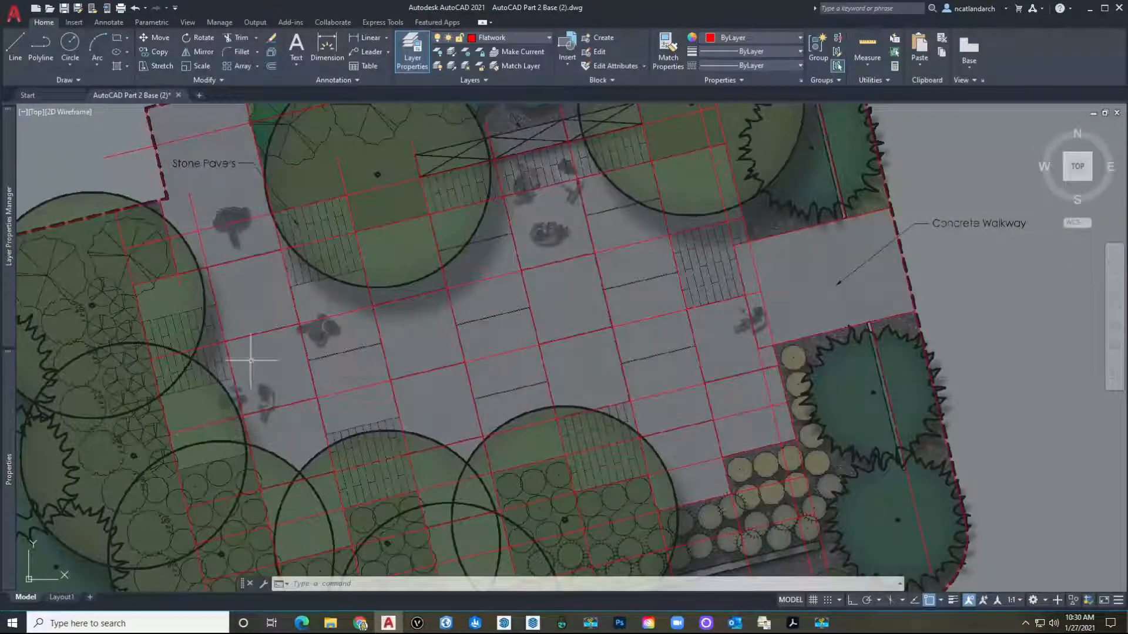
pyautogui.moveTo(311, 279); pyautogui.dragTo(305, 355, button='middle')
pyautogui.press('space')
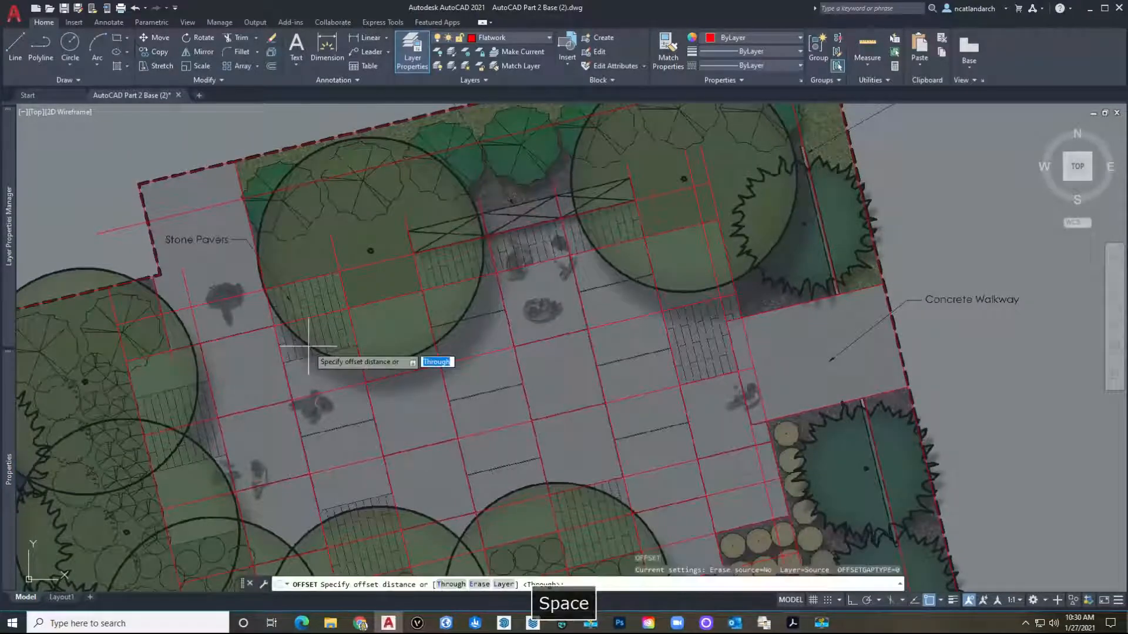
pyautogui.write('5')
pyautogui.press('Return')
pyautogui.click(313, 278)
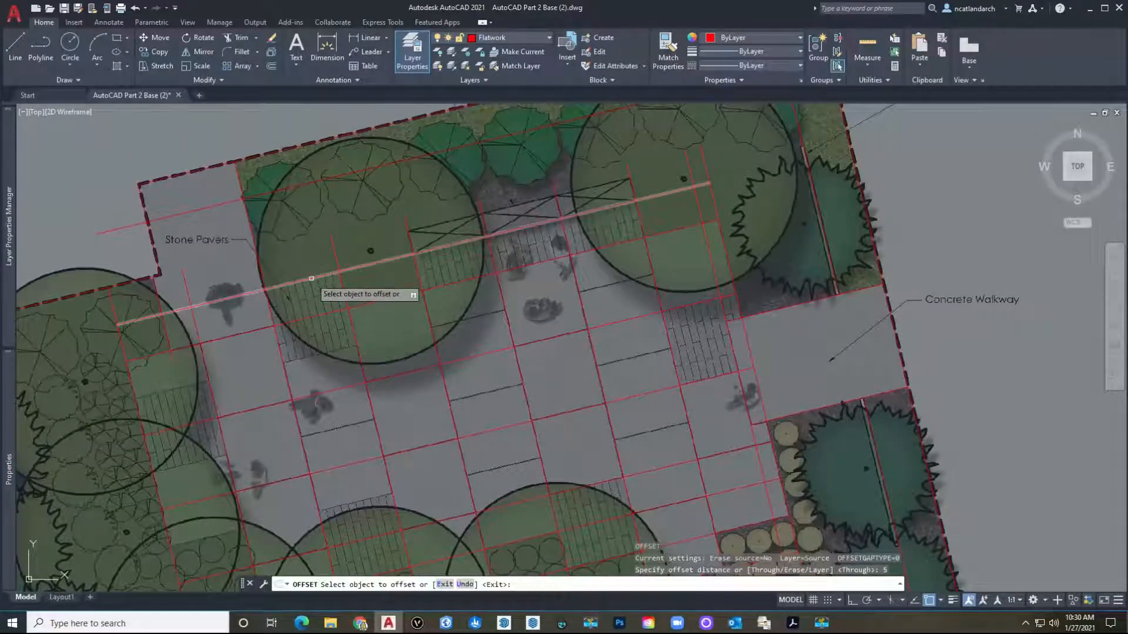
pyautogui.click(323, 323)
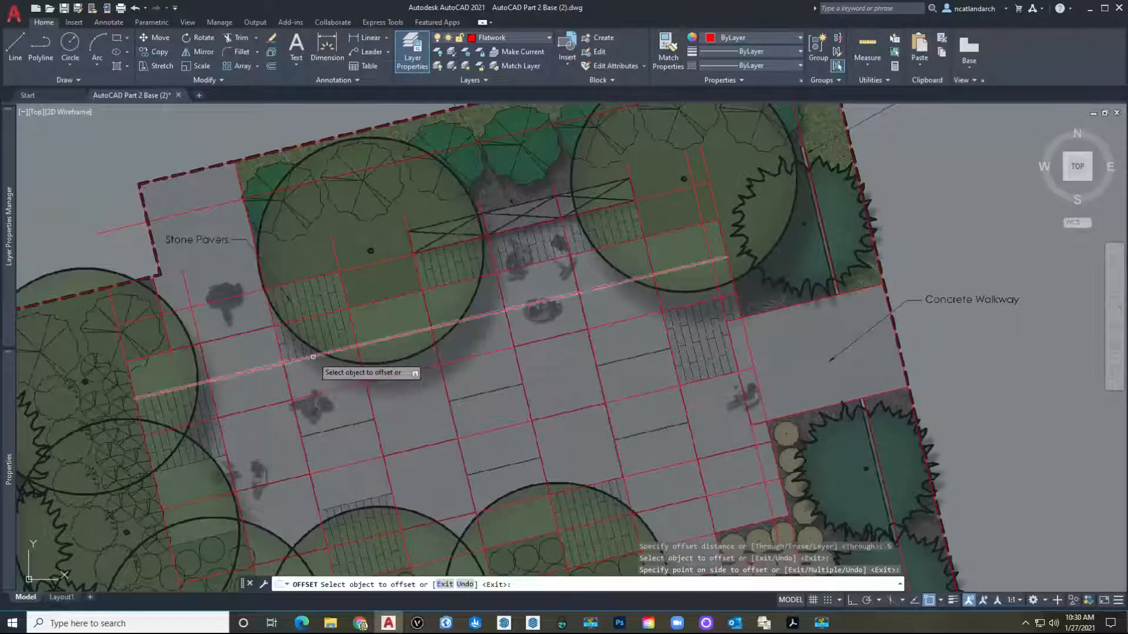
pyautogui.moveTo(325, 369); pyautogui.dragTo(272, 320, button='middle')
pyautogui.click(271, 315)
pyautogui.click(278, 364)
pyautogui.moveTo(283, 390); pyautogui.dragTo(265, 298, button='middle')
pyautogui.click(288, 297)
pyautogui.click(299, 385)
# Delete one of the two nearly coincident lines along the south edge of the stone pavers under the southern tree.
pyautogui.scroll(5, 288, 379)
pyautogui.press('Escape')
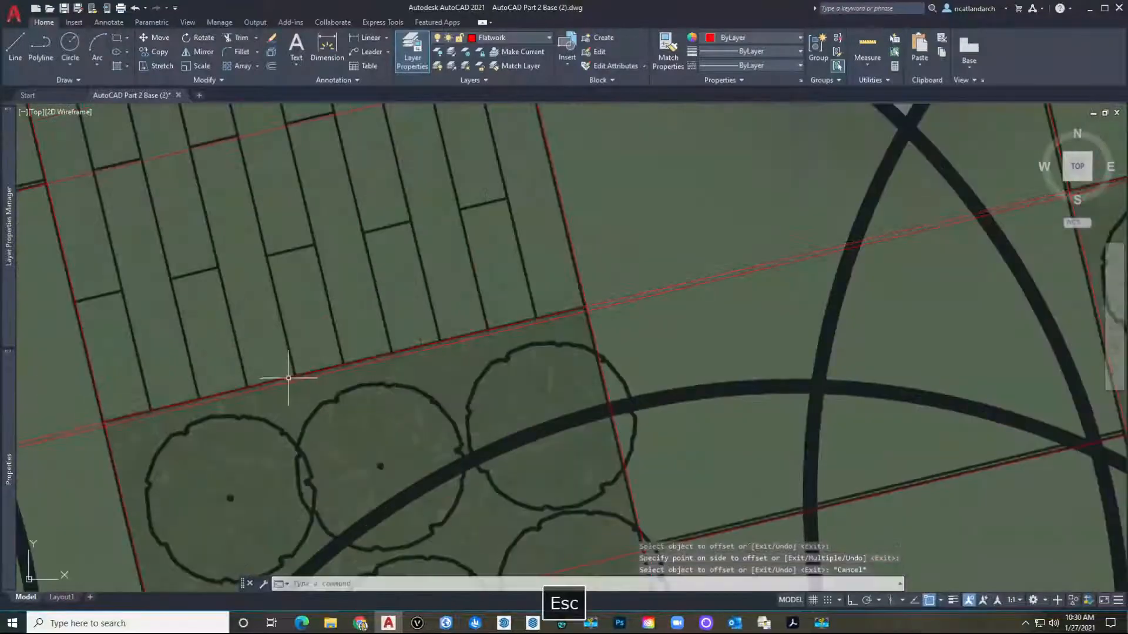
pyautogui.click(276, 379)
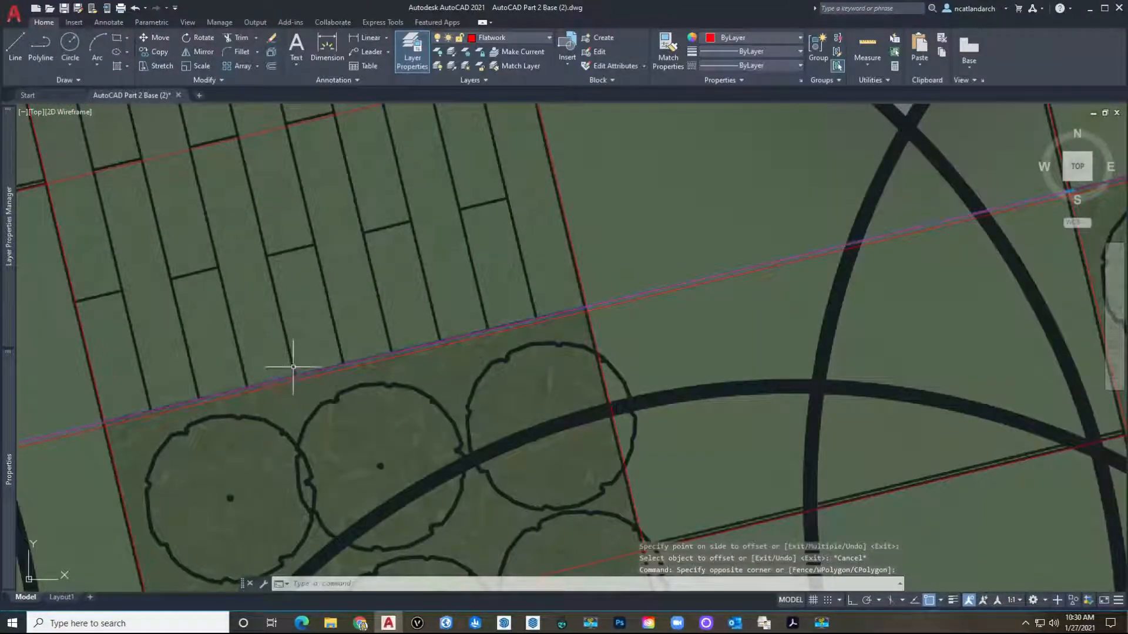
pyautogui.press('Delete')
# Offset the east-west paver line running beneath the southern trees 5 to the south.
pyautogui.scroll(-3, 297, 368)
pyautogui.scroll(2, 297, 377)
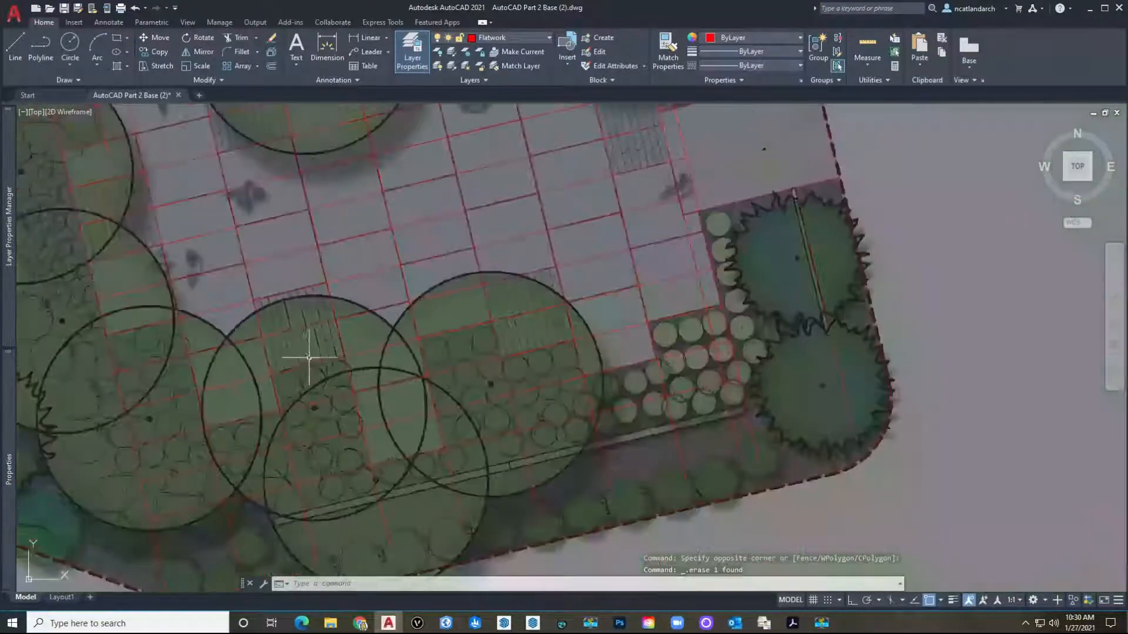
pyautogui.moveTo(302, 365); pyautogui.dragTo(285, 365, button='middle')
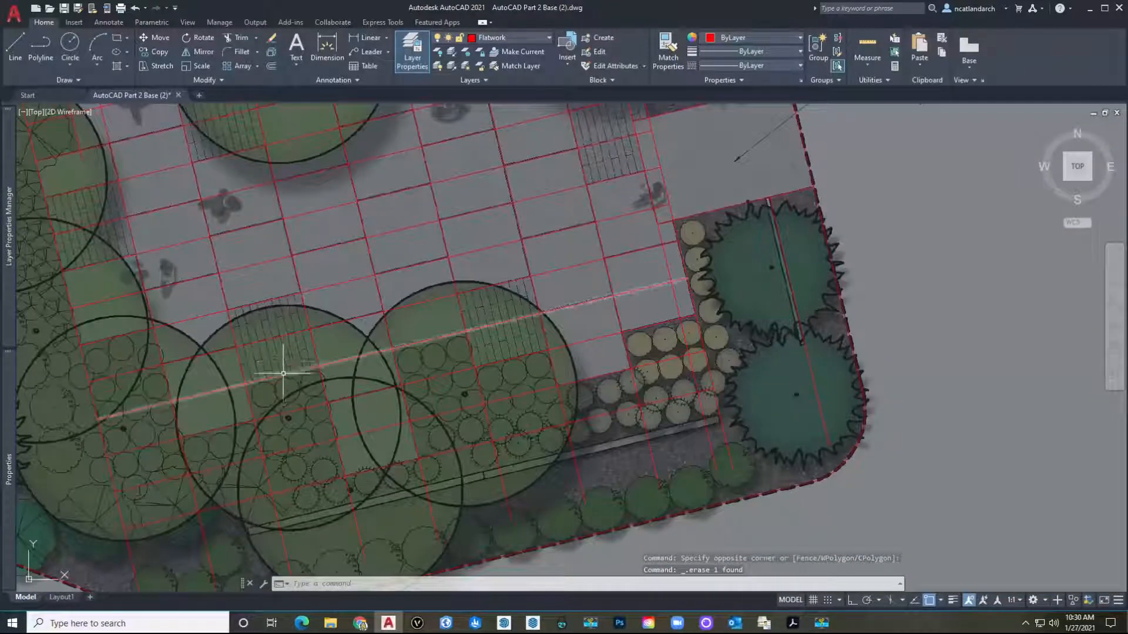
pyautogui.write('o')
pyautogui.press('Return')
pyautogui.write('5')
pyautogui.press('Return')
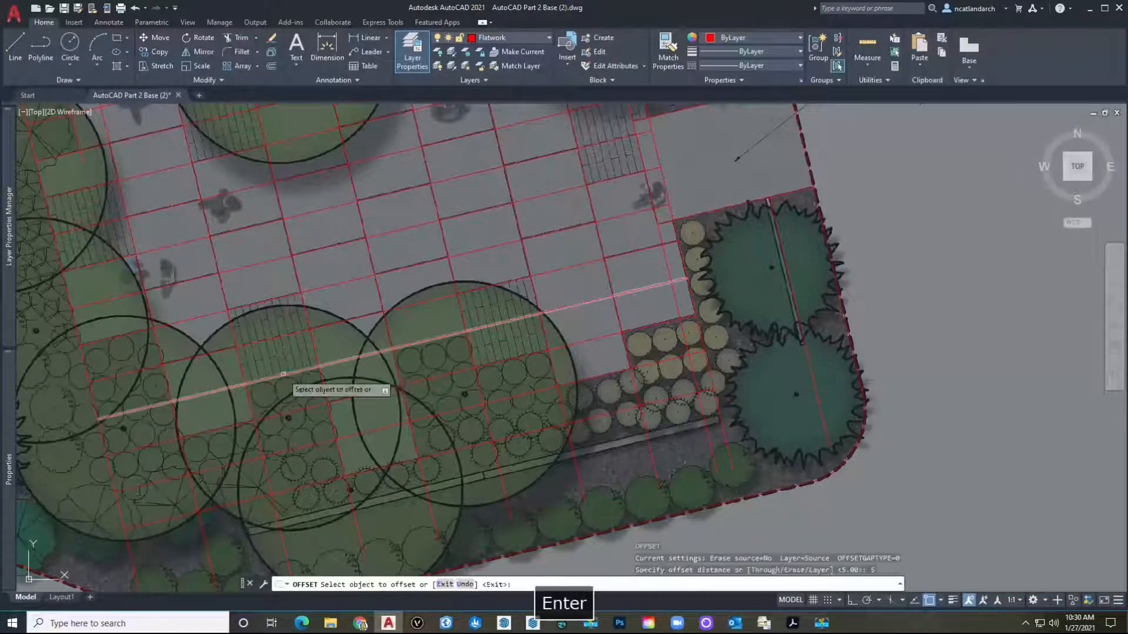
pyautogui.click(282, 373)
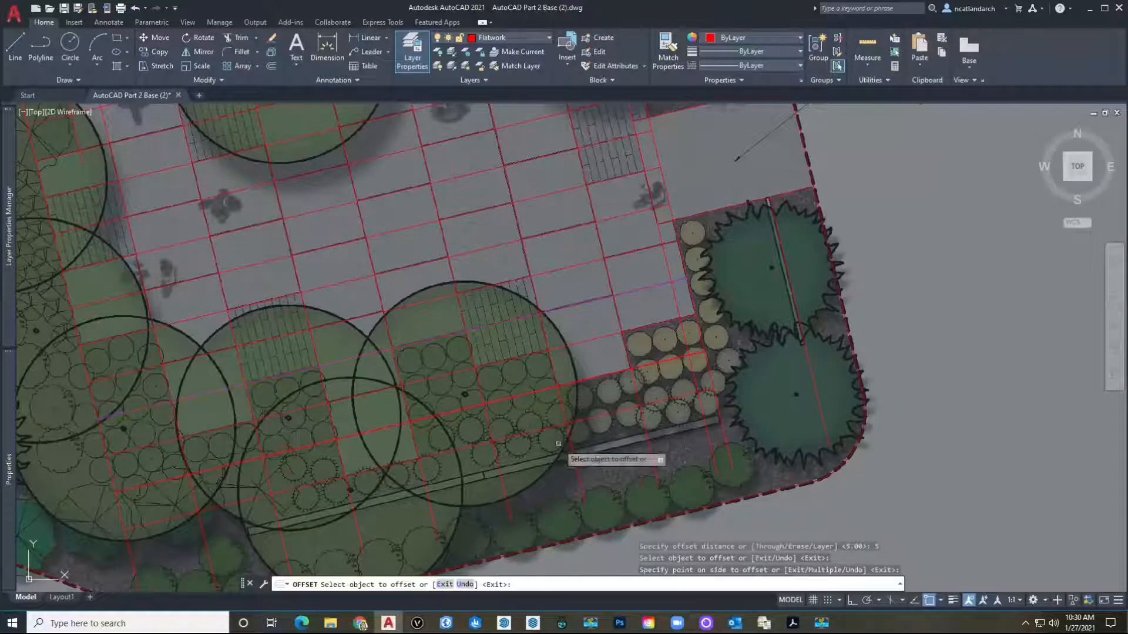
# Delete one of the nearly coincident lines along the paving edge above the southeast groundcover bed.
pyautogui.scroll(6, 588, 376)
pyautogui.press('Escape')
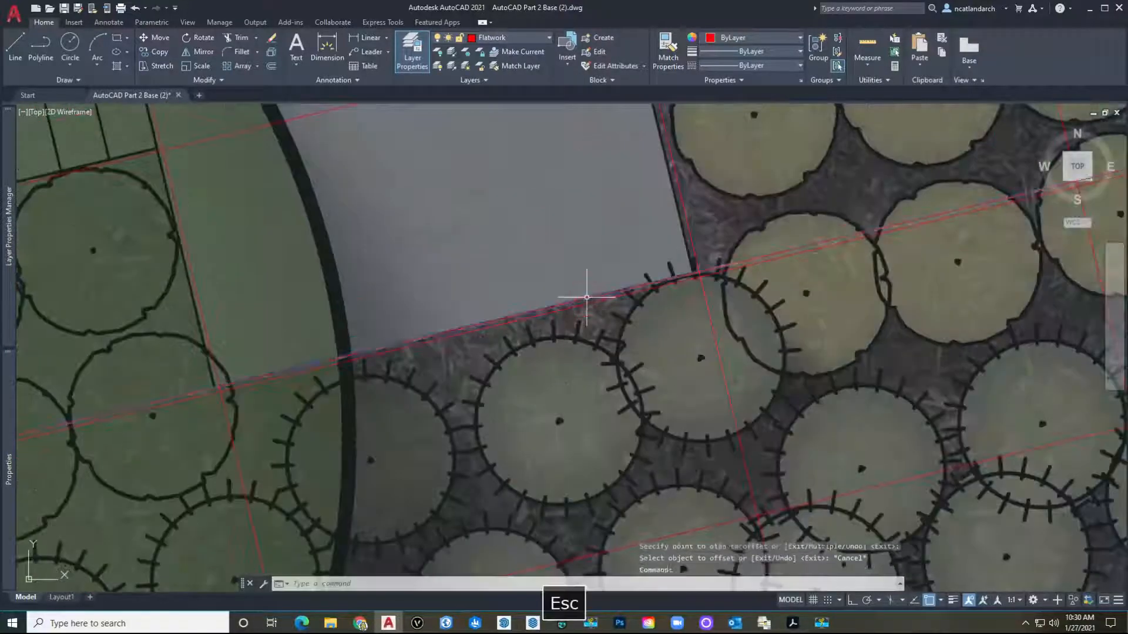
pyautogui.press('Delete')
# Trim the paver grid lines that cross the southwest planting bed, using a fence through them.
pyautogui.scroll(-10, 584, 303)
pyautogui.moveTo(564, 279)
pyautogui.mouseDown(button='middle')
pyautogui.moveTo(566, 362)
pyautogui.moveTo(609, 359)
pyautogui.mouseUp(button='middle')
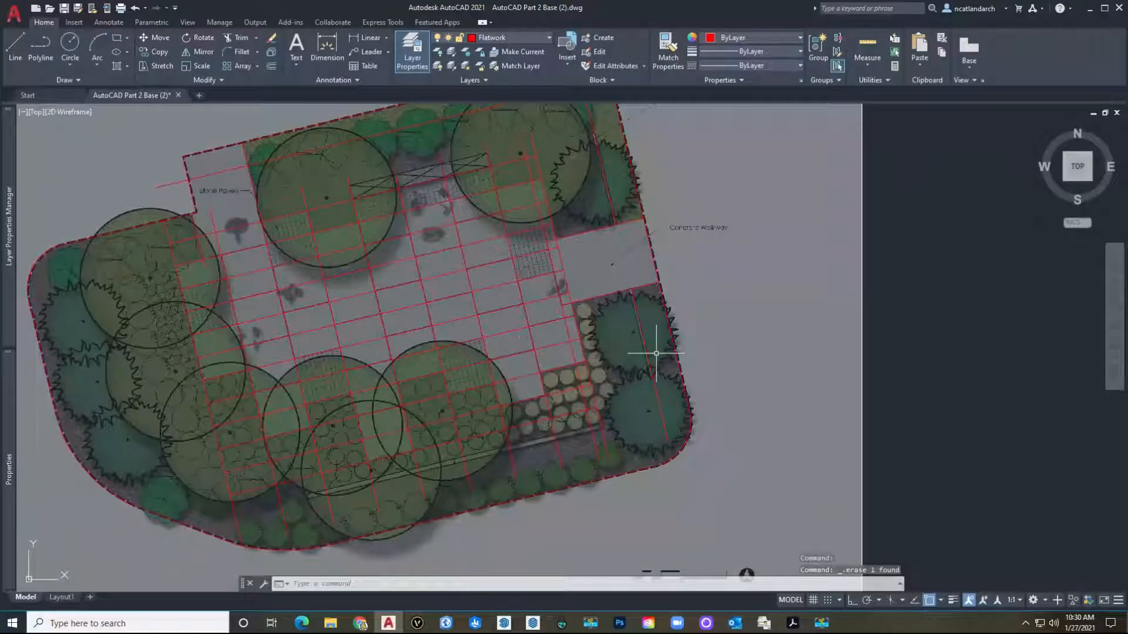
pyautogui.moveTo(349, 249)
pyautogui.mouseDown(button='middle')
pyautogui.moveTo(252, 279)
pyautogui.moveTo(318, 243)
pyautogui.mouseUp(button='middle')
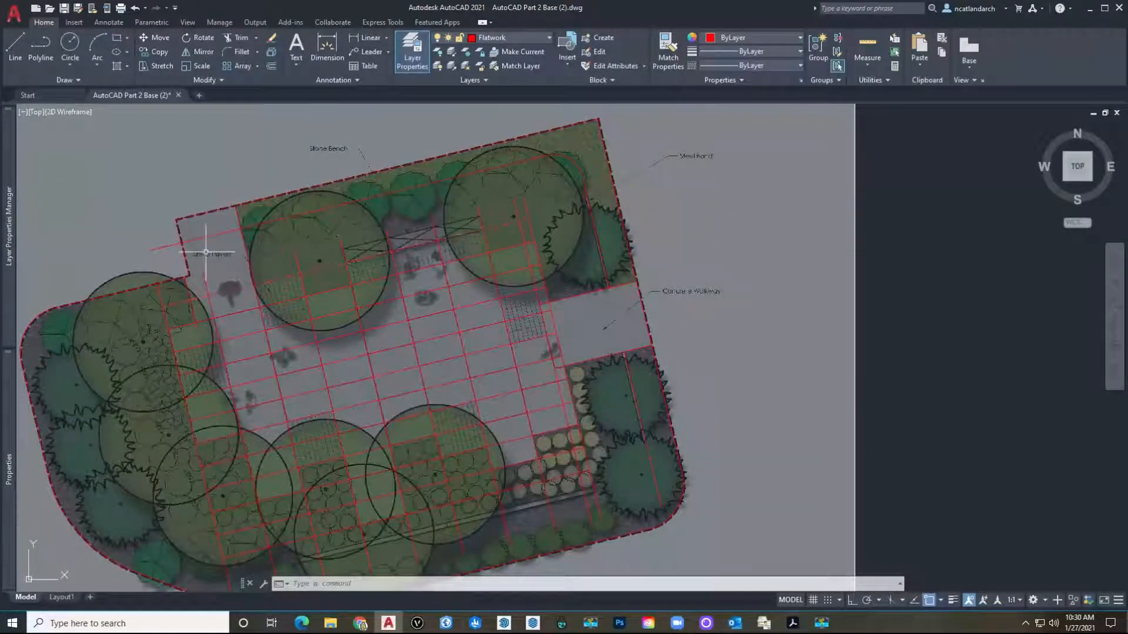
pyautogui.write('tr')
pyautogui.press('space')
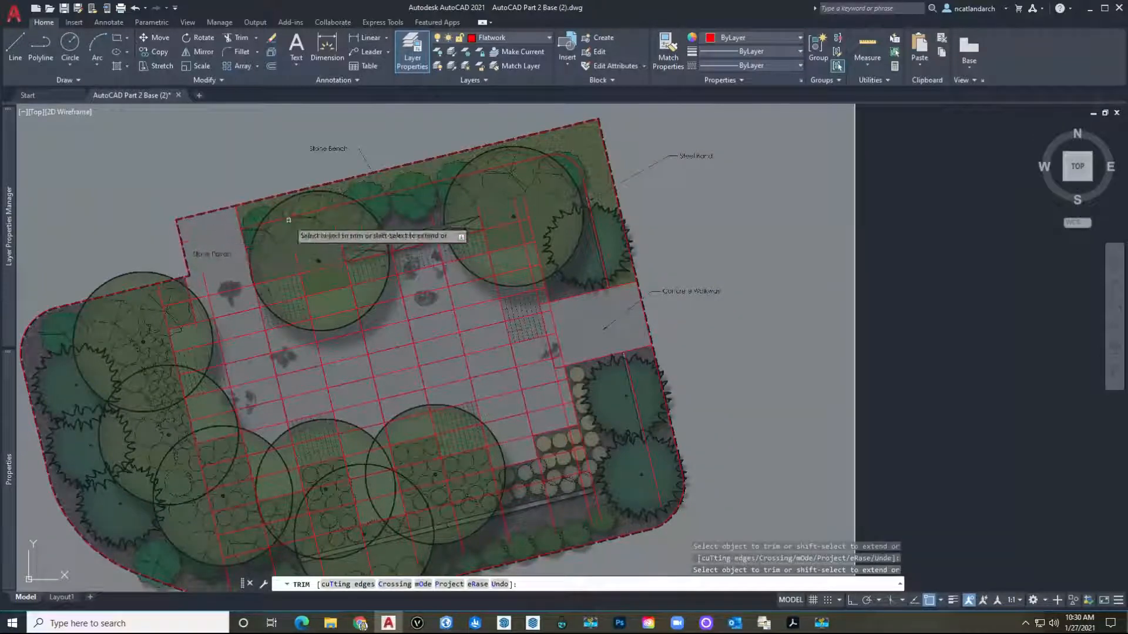
pyautogui.scroll(2, 212, 274)
pyautogui.scroll(2, 212, 273)
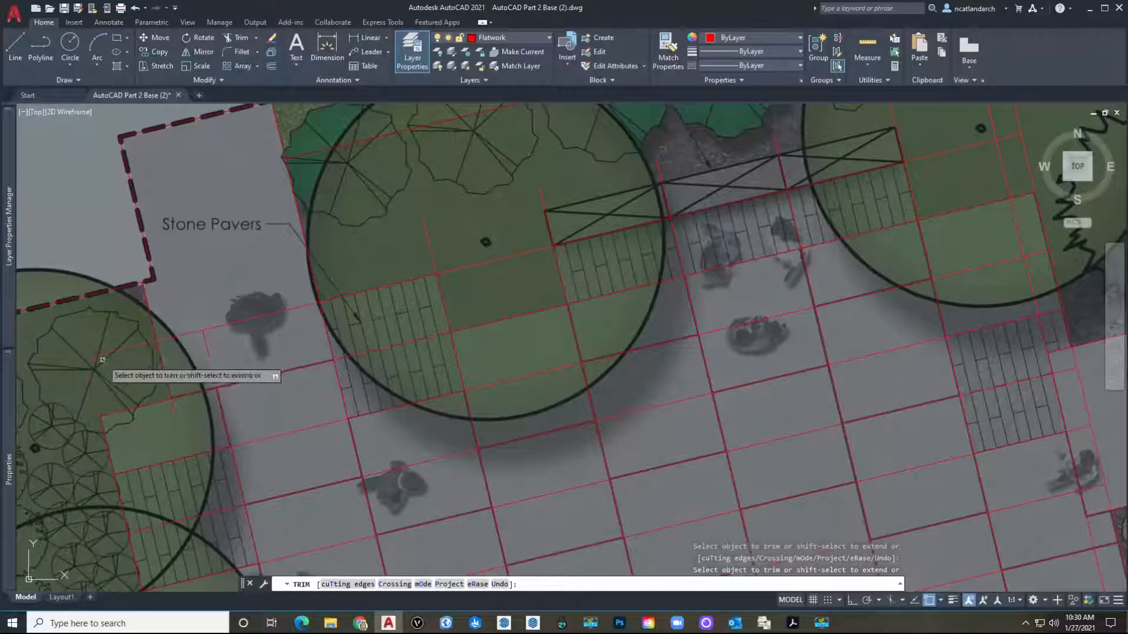
pyautogui.moveTo(115, 360); pyautogui.dragTo(235, 206, button='middle')
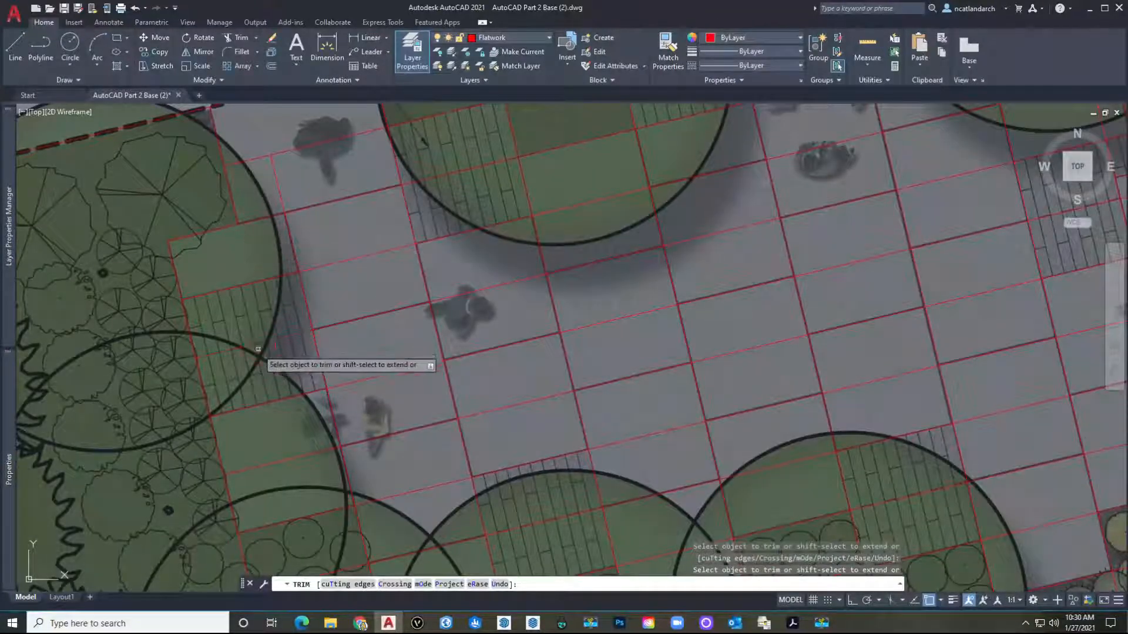
pyautogui.moveTo(259, 376); pyautogui.dragTo(257, 251, button='middle')
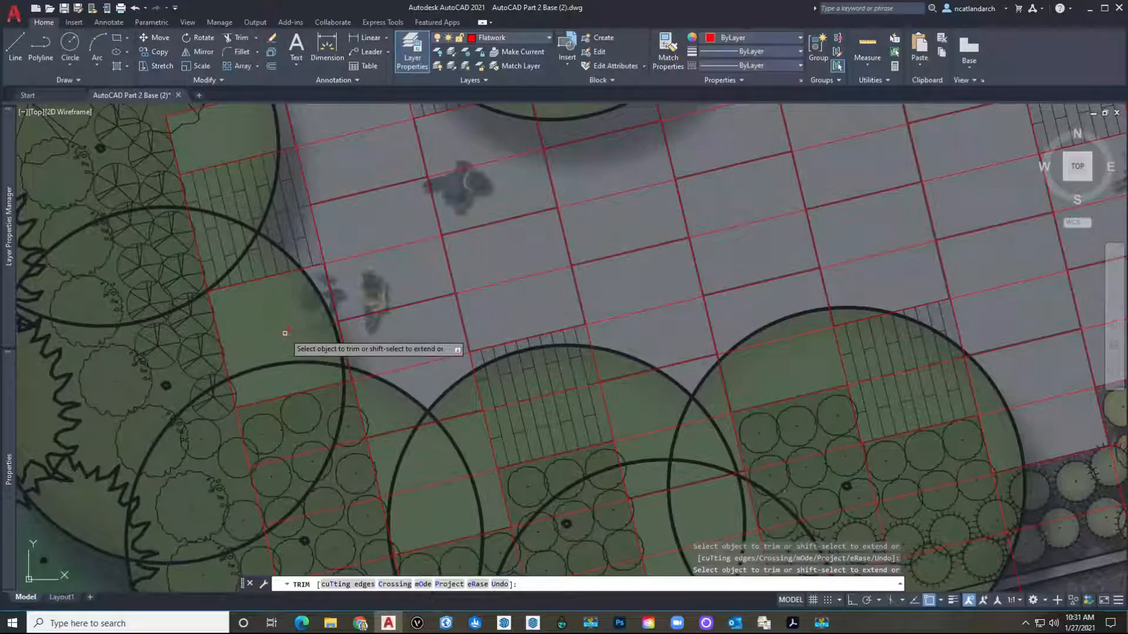
pyautogui.scroll(-2, 285, 333)
pyautogui.moveTo(302, 421)
pyautogui.mouseDown(button='middle')
pyautogui.moveTo(290, 285)
pyautogui.moveTo(246, 301)
pyautogui.mouseUp(button='middle')
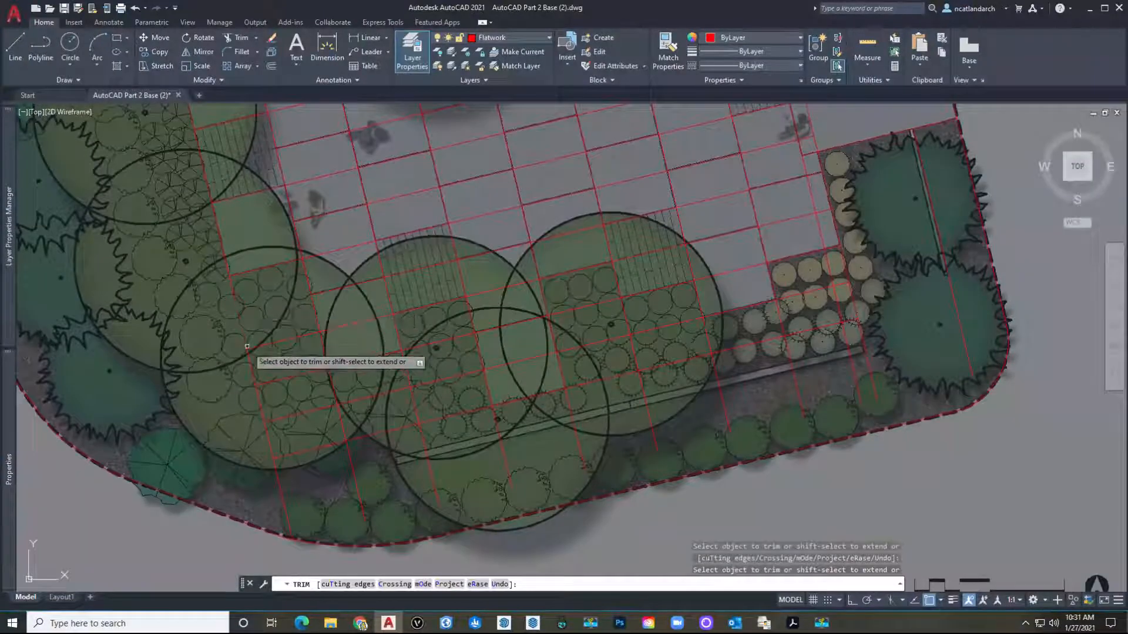
pyautogui.moveTo(305, 468)
pyautogui.mouseDown()
pyautogui.moveTo(254, 301)
pyautogui.moveTo(230, 304)
pyautogui.mouseUp()
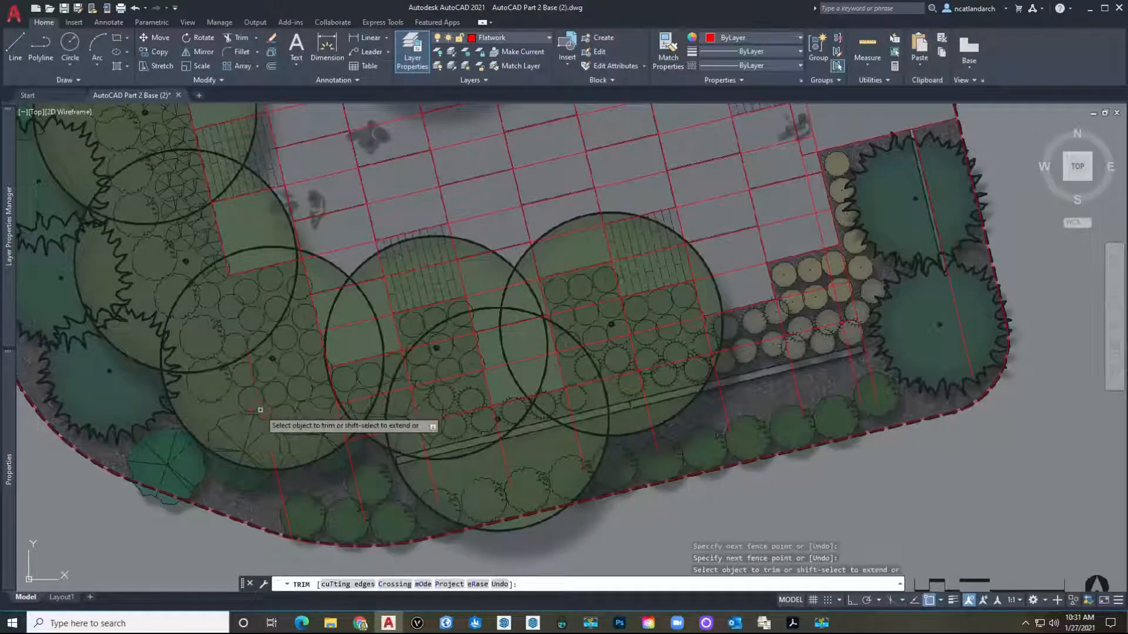
# Trim the grid line segments crossing the planting areas west of the southernmost lawn panel.
pyautogui.moveTo(358, 458); pyautogui.dragTo(282, 475, button='middle')
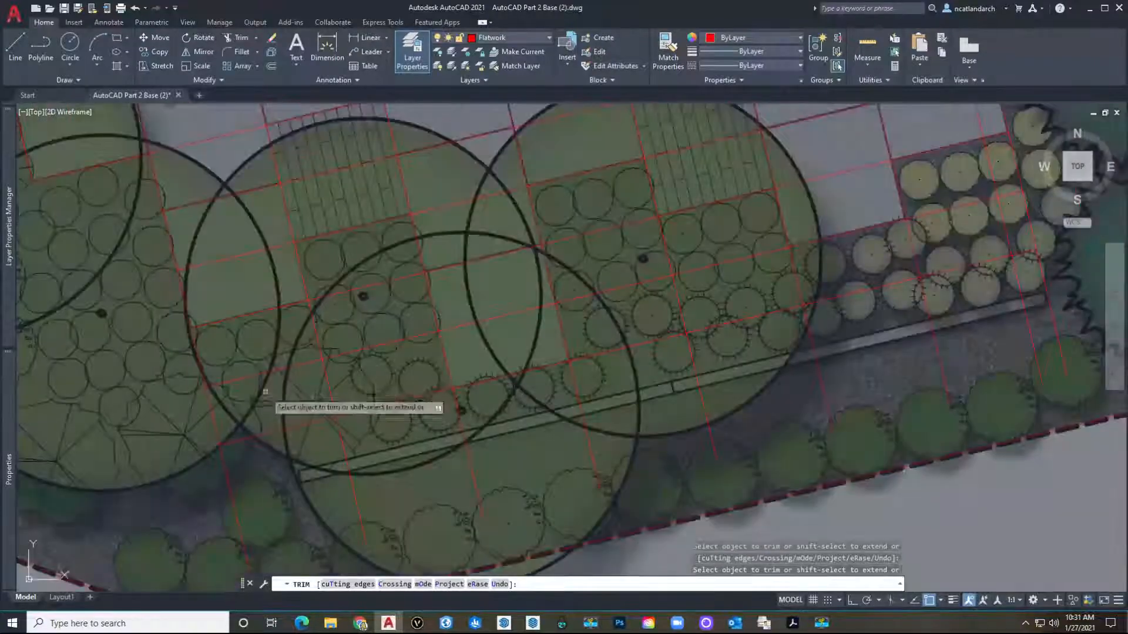
pyautogui.moveTo(265, 455); pyautogui.dragTo(230, 415)
pyautogui.moveTo(190, 383); pyautogui.dragTo(190, 382)
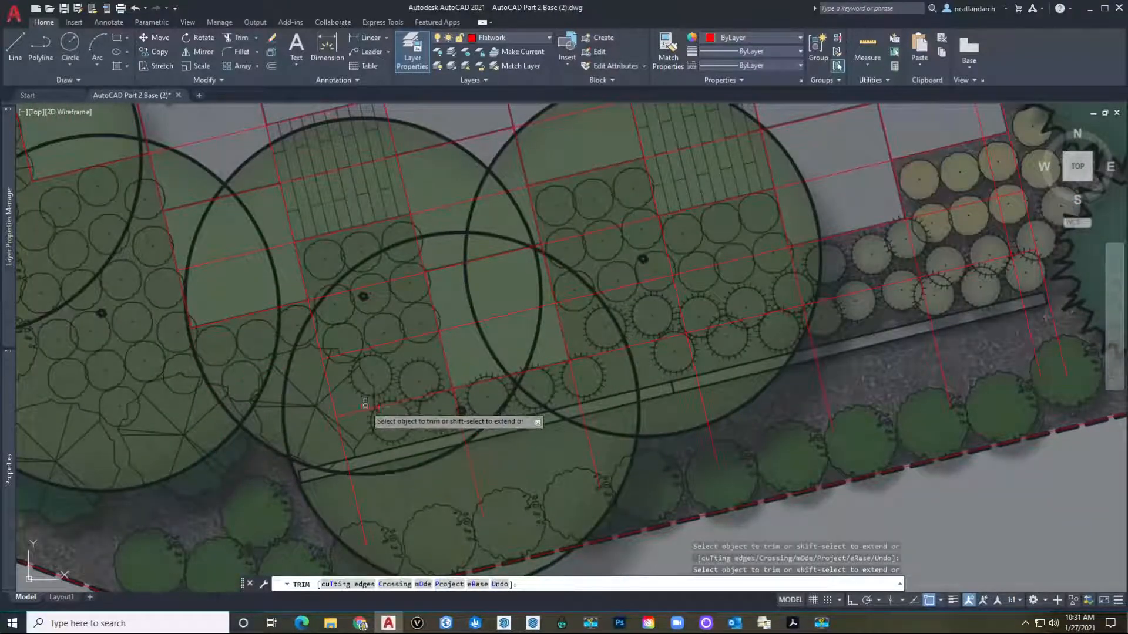
pyautogui.moveTo(366, 405); pyautogui.dragTo(327, 351)
pyautogui.moveTo(351, 285)
pyautogui.mouseDown()
pyautogui.moveTo(370, 353)
pyautogui.moveTo(342, 436)
pyautogui.mouseUp()
# Trim the grid lines running through the planting bed east of the southernmost lawn panel and their overhangs below it.
pyautogui.moveTo(499, 462); pyautogui.dragTo(280, 435, button='middle')
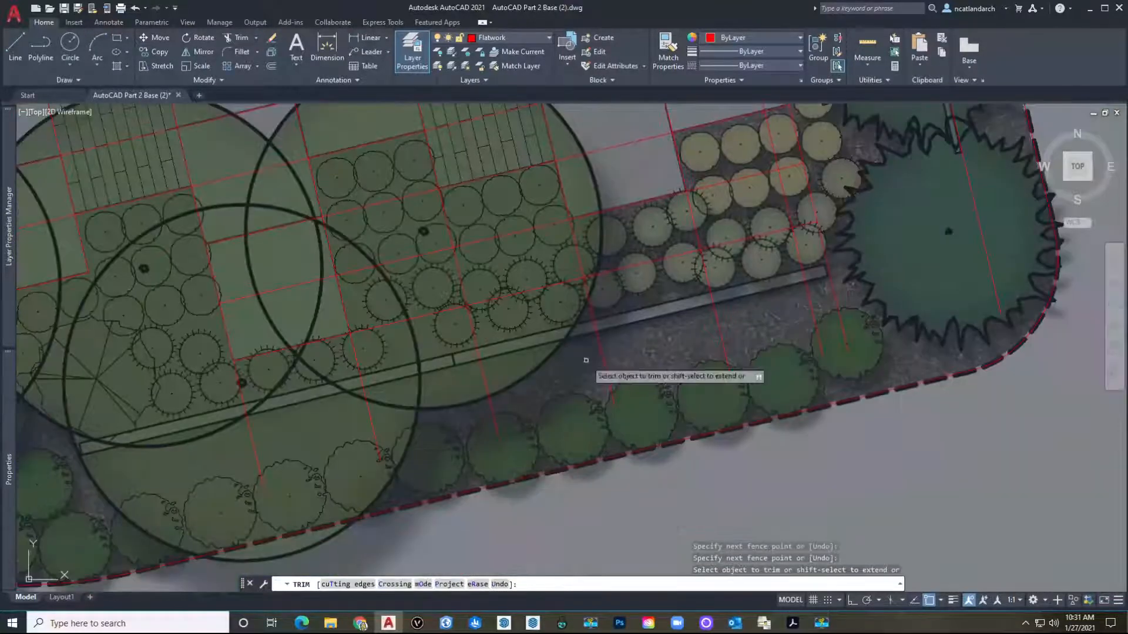
pyautogui.moveTo(654, 339)
pyautogui.mouseDown()
pyautogui.moveTo(660, 330)
pyautogui.moveTo(235, 395)
pyautogui.mouseUp()
pyautogui.moveTo(427, 360); pyautogui.dragTo(426, 377)
pyautogui.moveTo(412, 164); pyautogui.dragTo(413, 157)
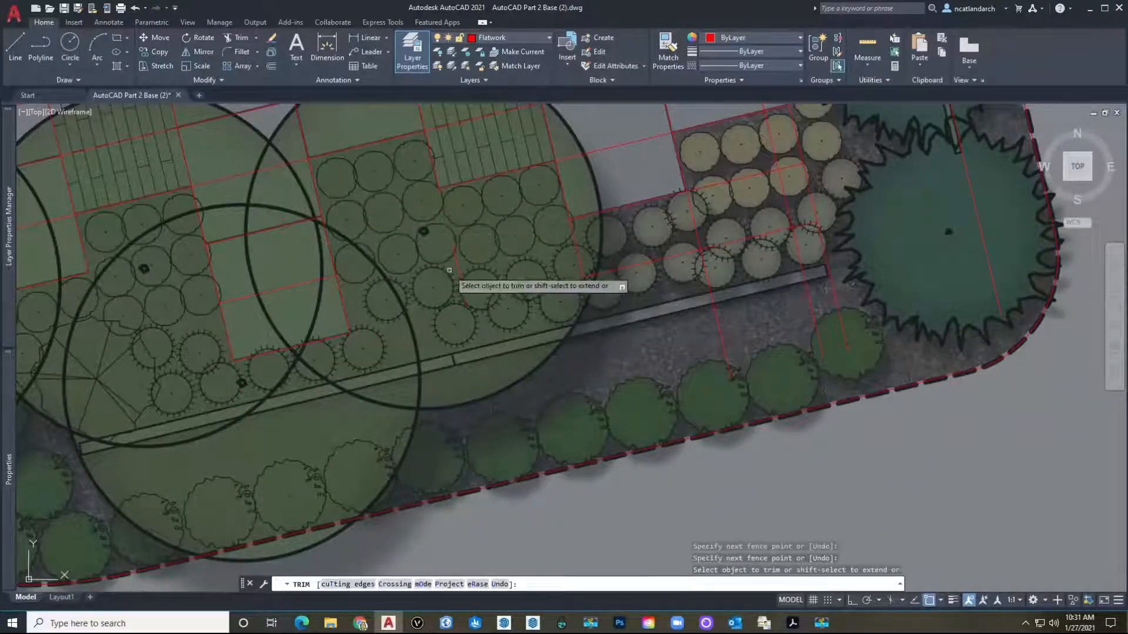
# Trim the grid lines crossing the southeast groundcover bed between the paving and the low wall.
pyautogui.moveTo(459, 265); pyautogui.dragTo(400, 352, button='middle')
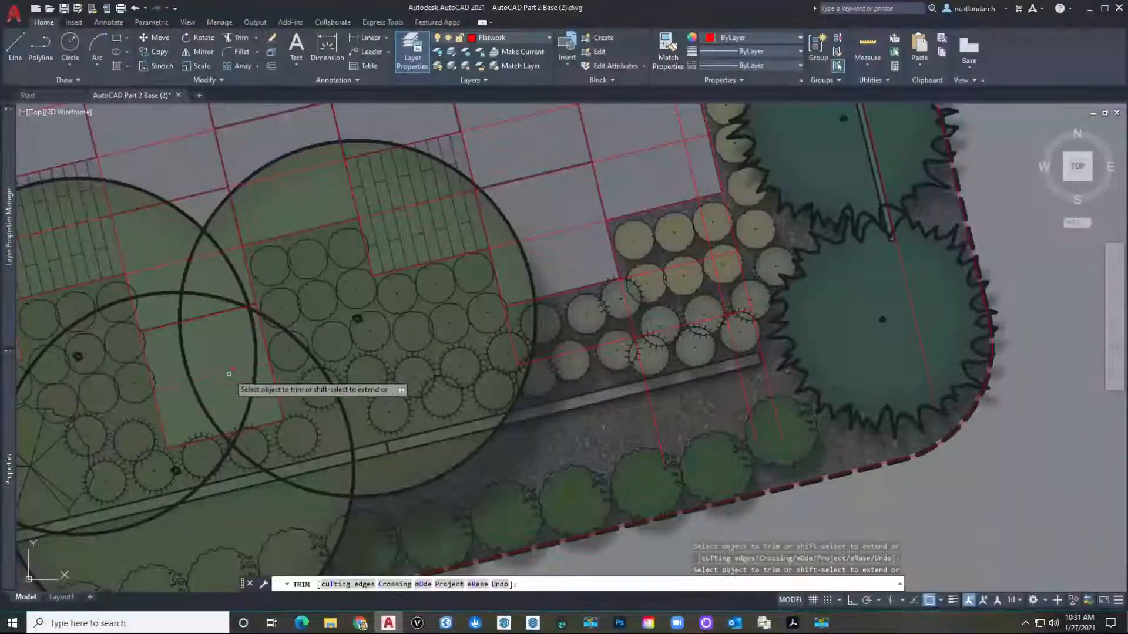
pyautogui.moveTo(235, 307); pyautogui.dragTo(242, 347, button='middle')
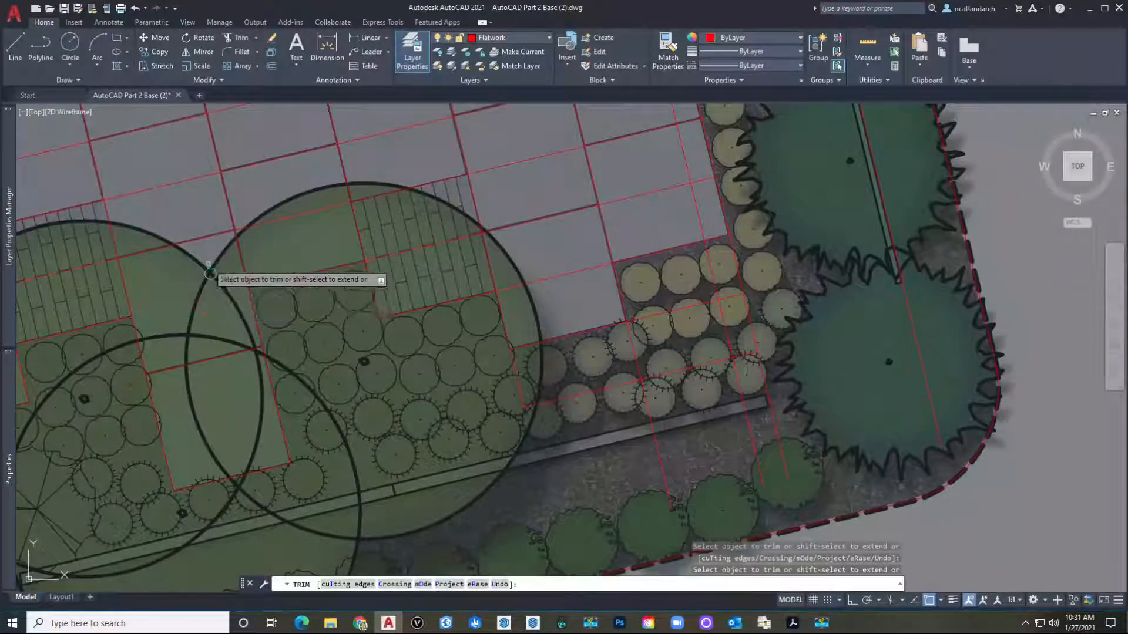
pyautogui.moveTo(209, 264); pyautogui.dragTo(286, 392, button='middle')
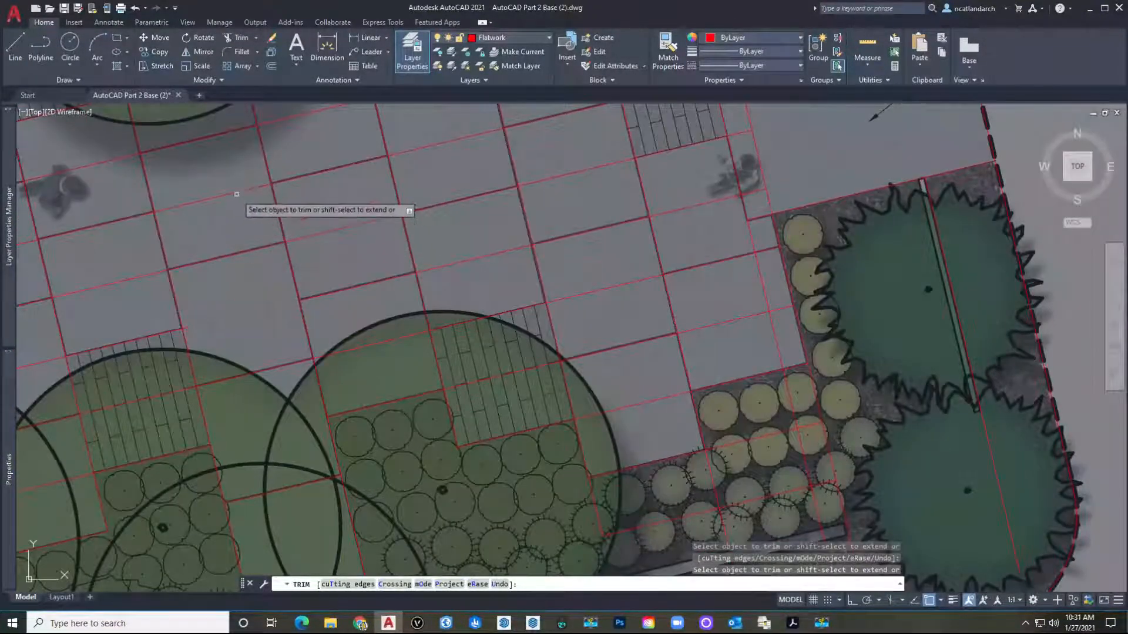
pyautogui.moveTo(516, 327); pyautogui.dragTo(323, 310, button='middle')
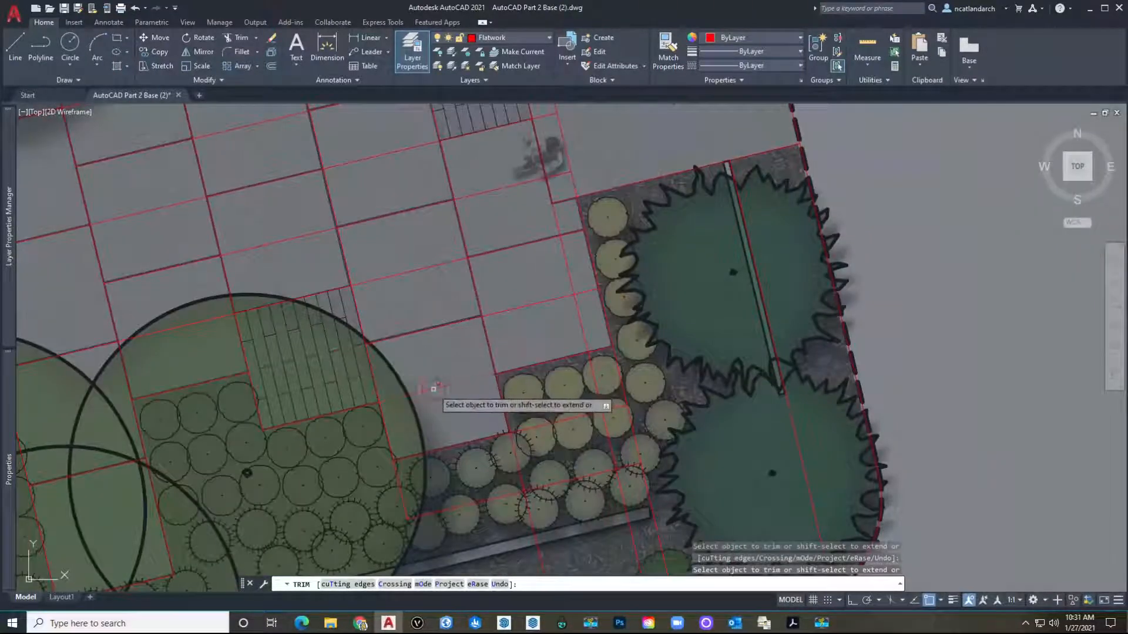
pyautogui.click(378, 501)
pyautogui.moveTo(526, 490)
pyautogui.mouseDown()
pyautogui.moveTo(562, 403)
pyautogui.moveTo(629, 391)
pyautogui.mouseUp()
pyautogui.moveTo(635, 405)
pyautogui.mouseDown()
pyautogui.moveTo(626, 436)
pyautogui.moveTo(597, 448)
pyautogui.mouseUp()
pyautogui.moveTo(599, 437); pyautogui.dragTo(609, 401)
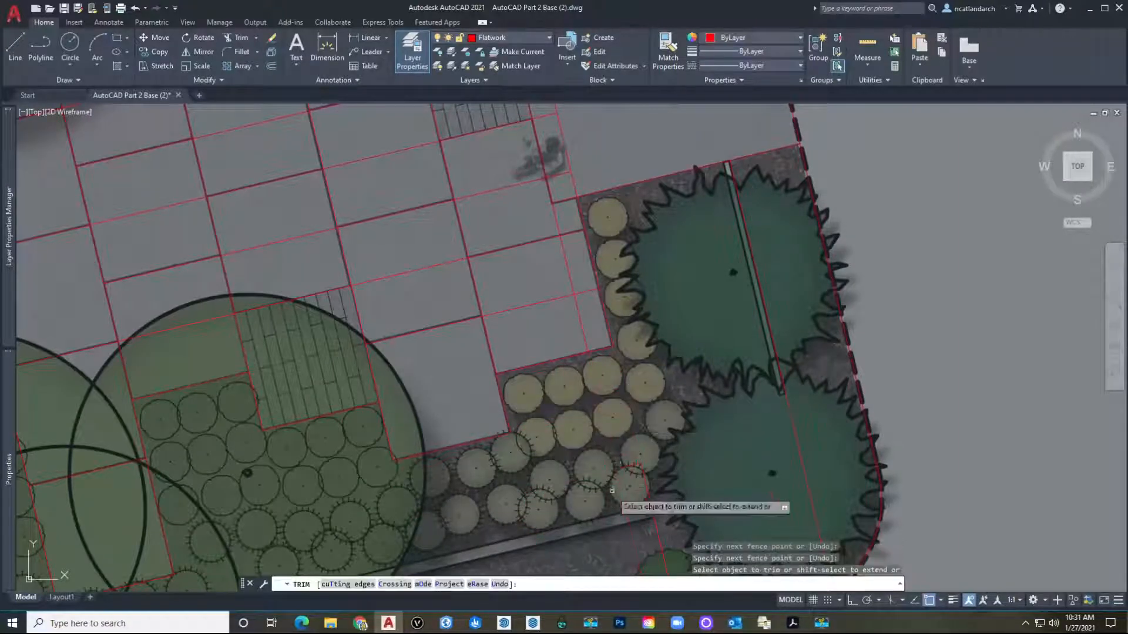
# Trim the extra lines inside the southeasternmost paver panel beside the planting bed.
pyautogui.moveTo(628, 478); pyautogui.dragTo(538, 536, button='middle')
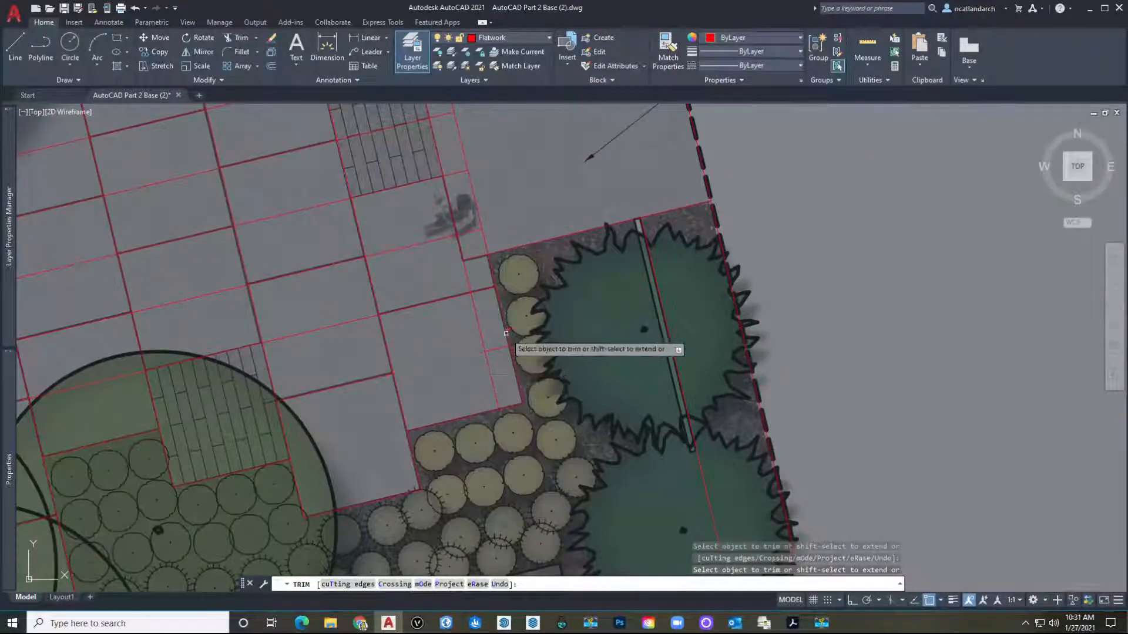
pyautogui.moveTo(484, 337); pyautogui.dragTo(484, 361)
pyautogui.click(487, 359)
# Trim the extra grid lines crossing the large paver panels in the central paving west of the concrete walkway.
pyautogui.moveTo(340, 309); pyautogui.dragTo(466, 425, button='middle')
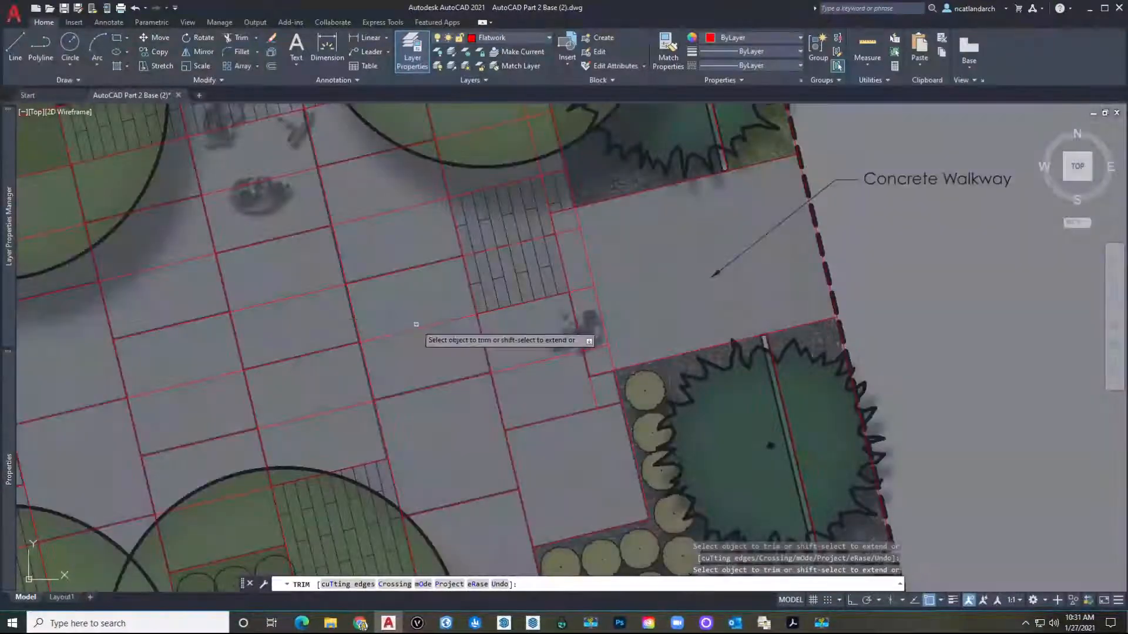
pyautogui.moveTo(415, 332); pyautogui.dragTo(398, 221)
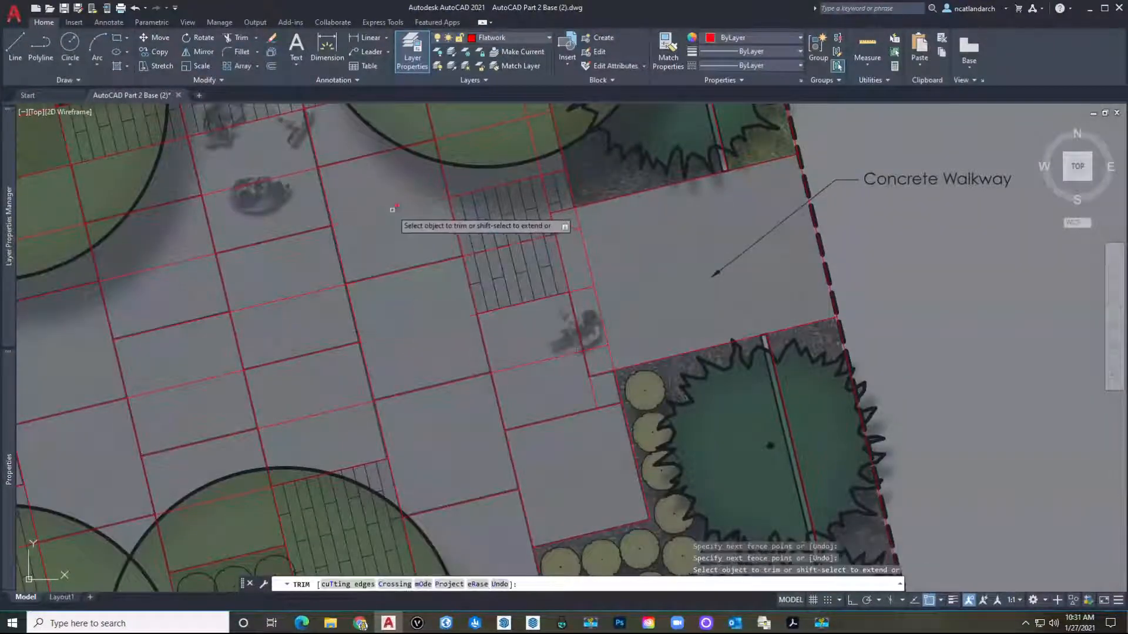
pyautogui.click(392, 210)
pyautogui.click(319, 292)
pyautogui.moveTo(321, 412)
pyautogui.mouseDown(button='middle')
pyautogui.moveTo(504, 371)
pyautogui.moveTo(514, 359)
pyautogui.mouseUp(button='middle')
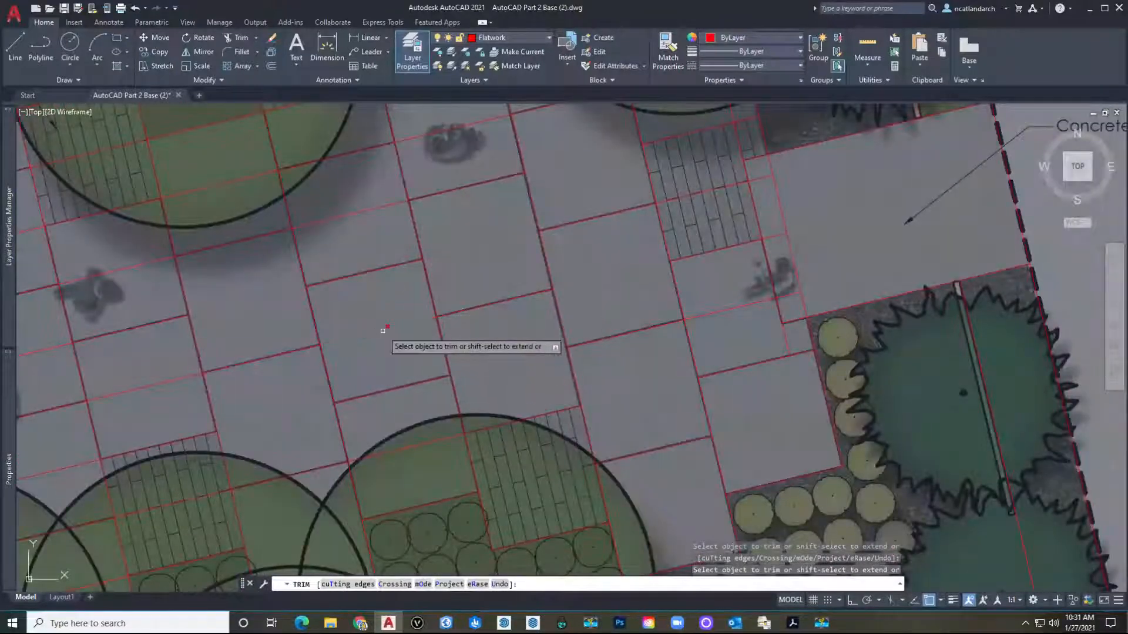
pyautogui.moveTo(355, 214); pyautogui.dragTo(369, 242, button='middle')
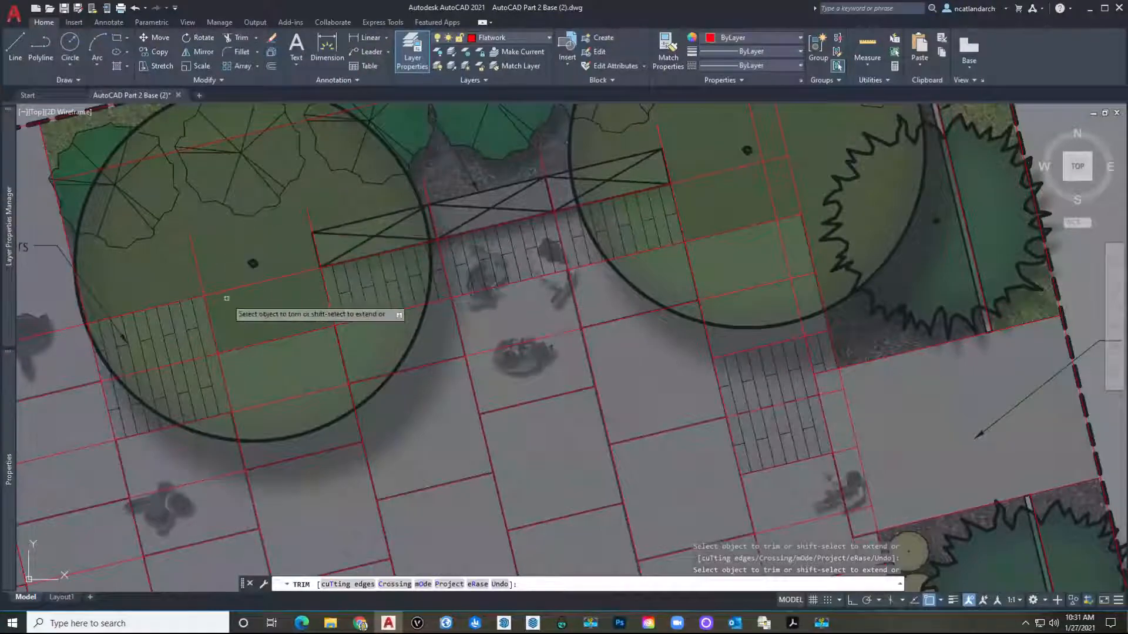
# Trim the line overhangs in the northwest tree's lawn and the extra lines within and around the northeast lawn panel.
pyautogui.moveTo(223, 299); pyautogui.dragTo(261, 252, button='middle')
pyautogui.moveTo(234, 238); pyautogui.dragTo(215, 236)
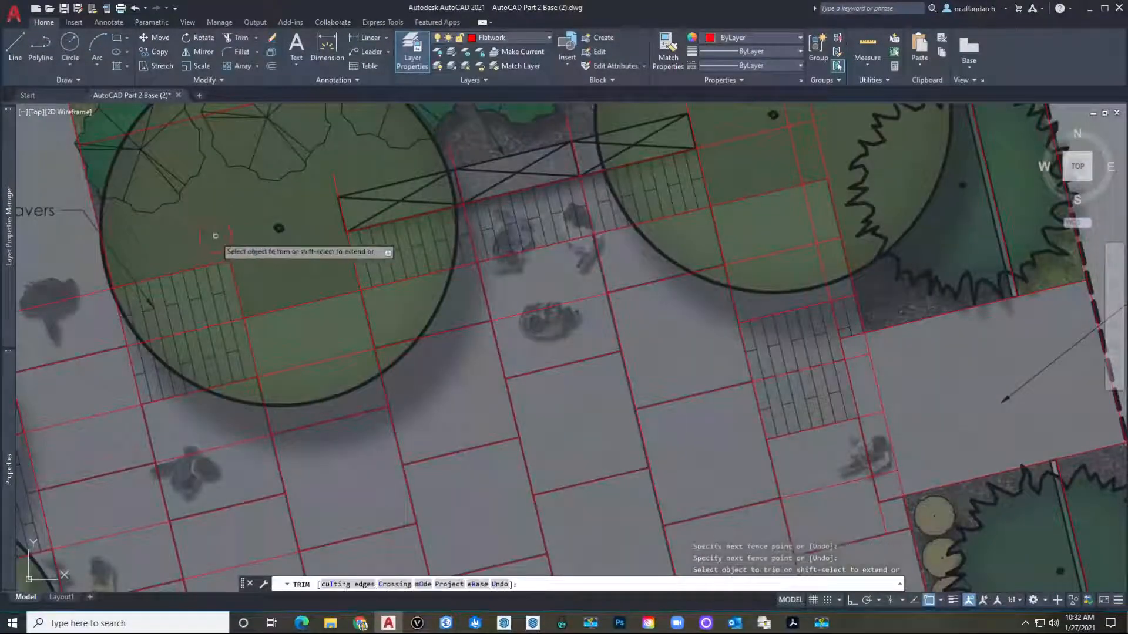
pyautogui.moveTo(326, 265); pyautogui.dragTo(240, 300, button='middle')
pyautogui.moveTo(662, 205); pyautogui.dragTo(501, 327, button='middle')
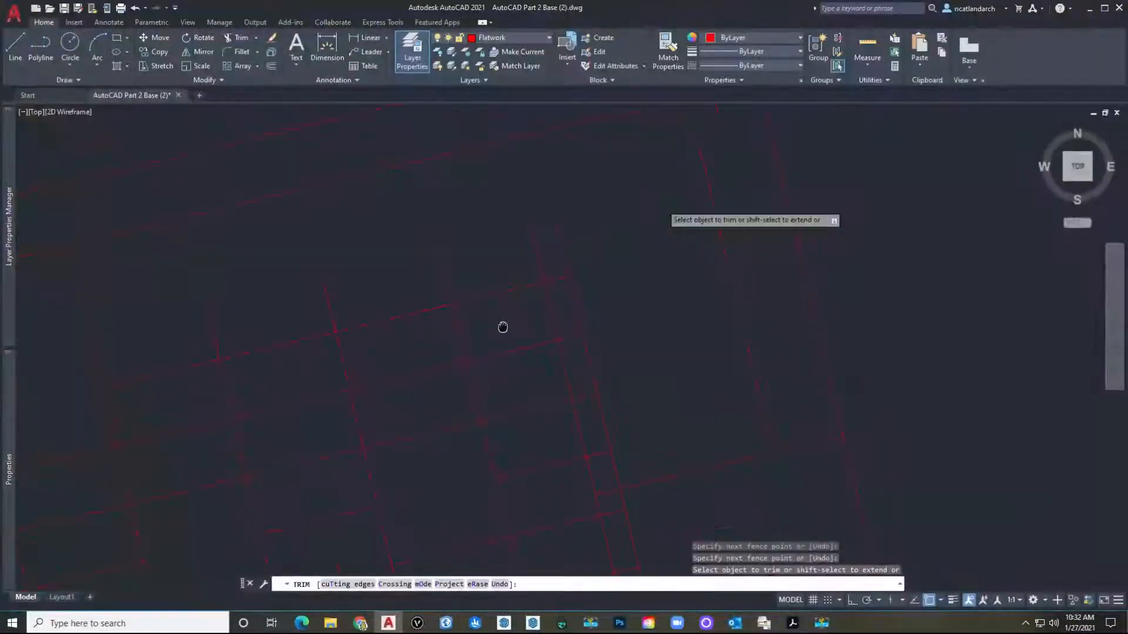
pyautogui.moveTo(602, 303)
pyautogui.mouseDown()
pyautogui.moveTo(529, 264)
pyautogui.moveTo(569, 251)
pyautogui.moveTo(564, 284)
pyautogui.mouseUp()
pyautogui.moveTo(564, 284); pyautogui.dragTo(485, 216, button='middle')
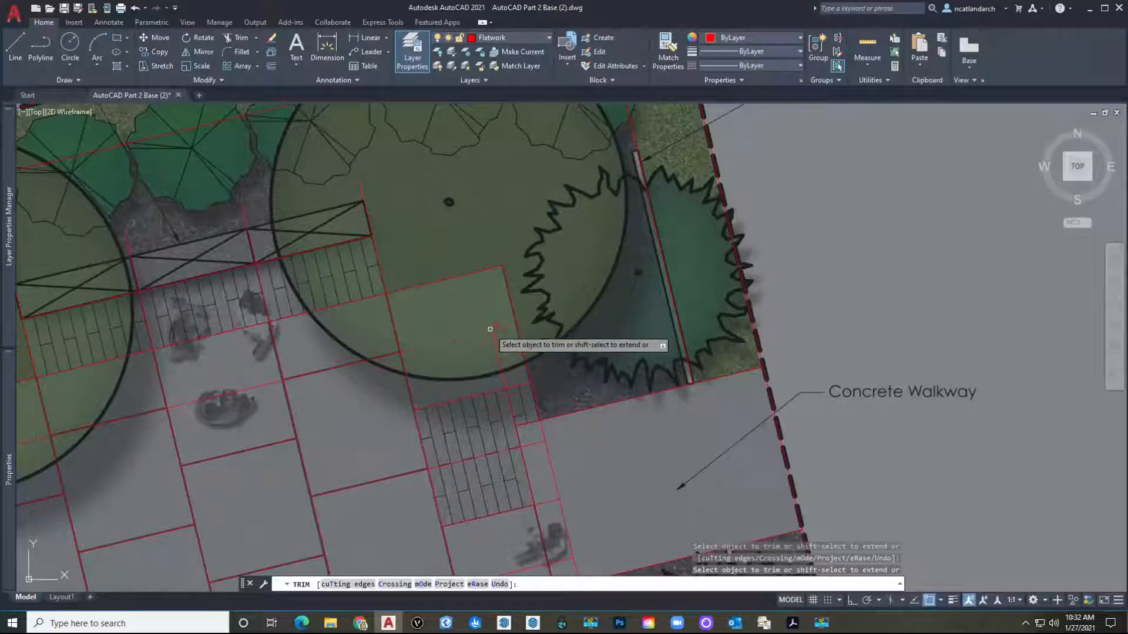
pyautogui.moveTo(496, 339); pyautogui.dragTo(451, 252, button='middle')
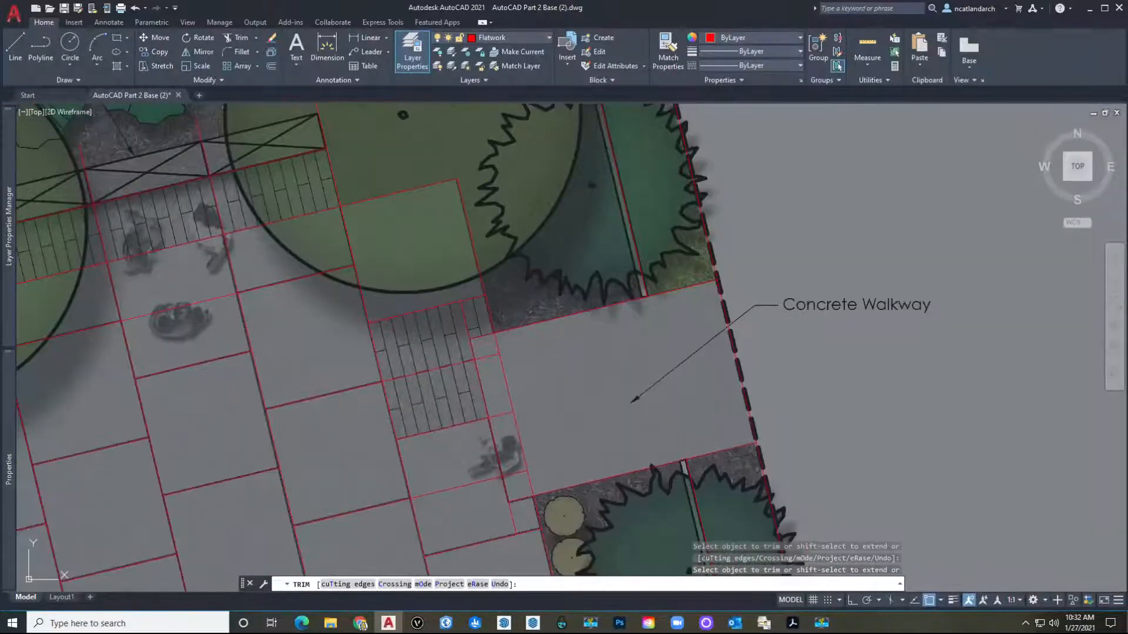
# Trim the extra lines between the northeast stone paver patch and the concrete walkway, down to the southeastern paver panel.
pyautogui.moveTo(442, 346); pyautogui.dragTo(345, 211, button='middle')
pyautogui.moveTo(346, 243); pyautogui.dragTo(348, 228)
pyautogui.click(392, 221)
pyautogui.click(407, 235)
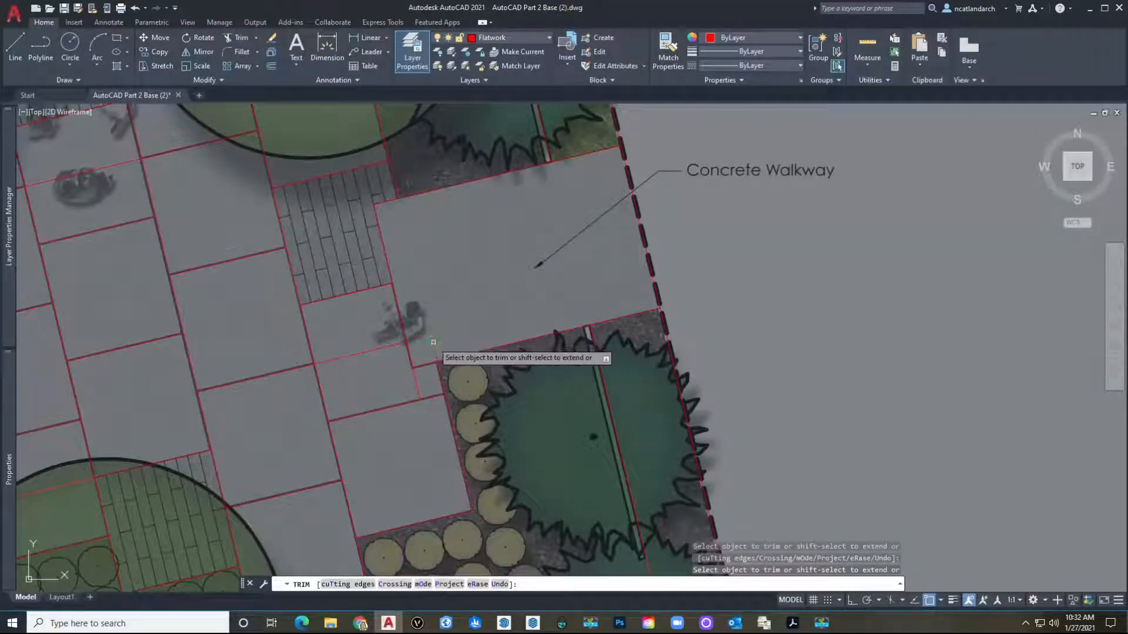
pyautogui.moveTo(433, 342); pyautogui.dragTo(420, 227, button='middle')
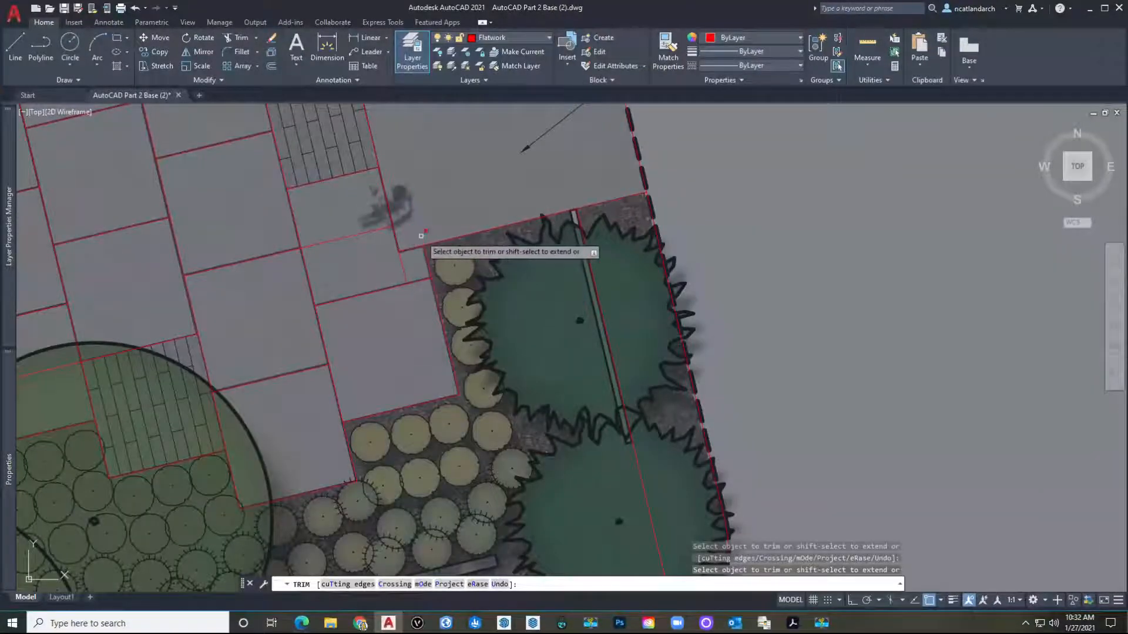
pyautogui.click(366, 234)
pyautogui.press('Return')
pyautogui.scroll(-2, 376, 238)
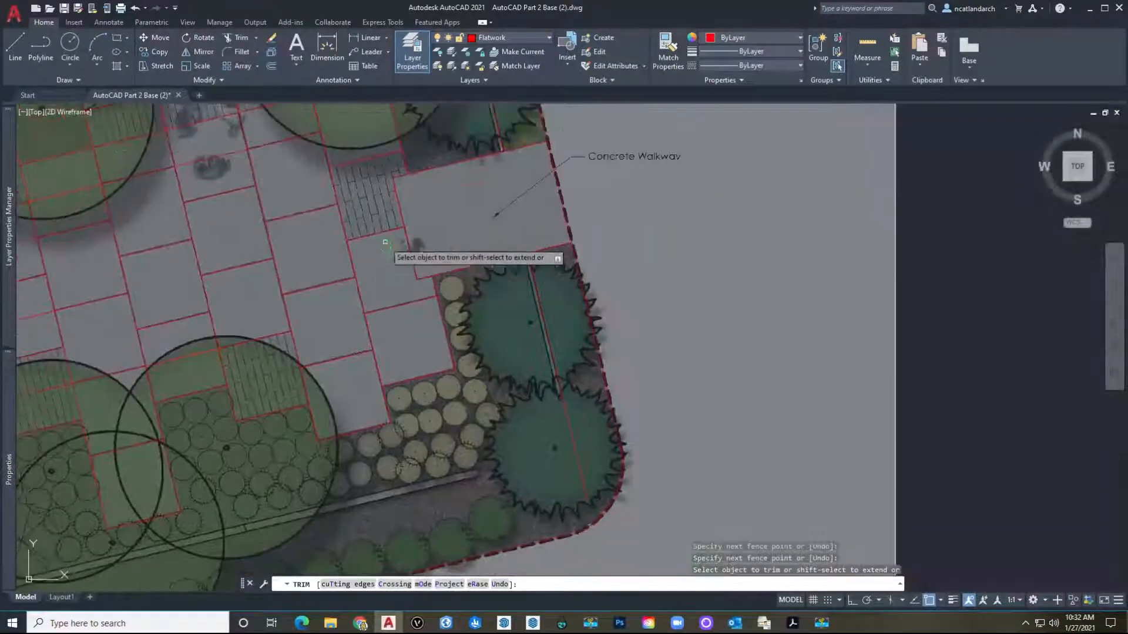
pyautogui.scroll(-2, 385, 242)
pyautogui.scroll(10, 398, 250)
pyautogui.moveTo(398, 249); pyautogui.dragTo(385, 313, button='middle')
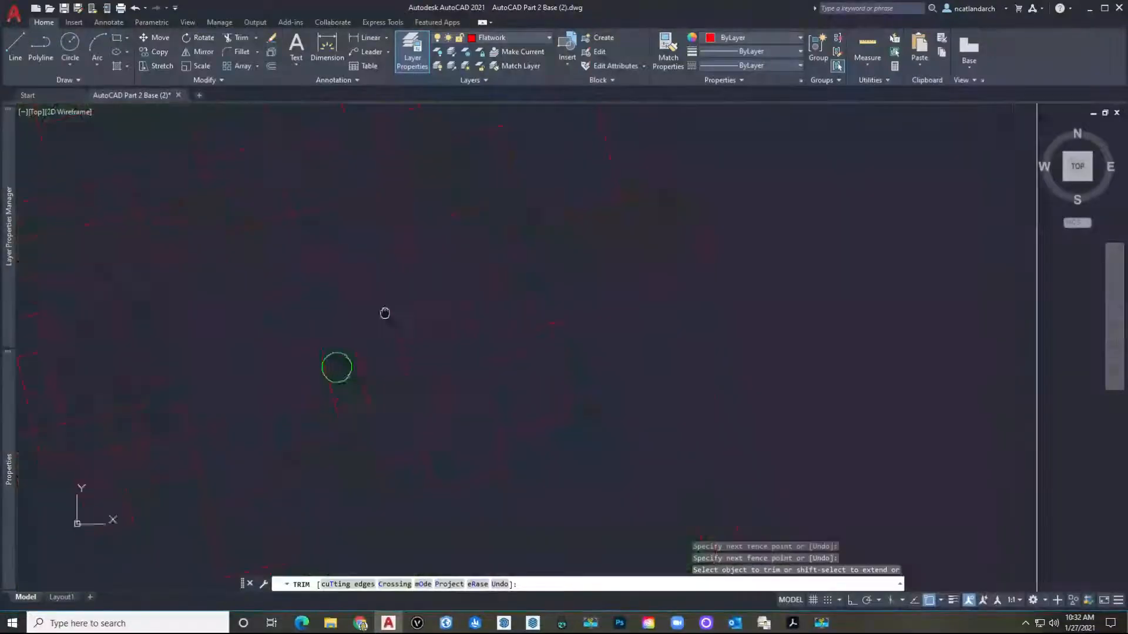
pyautogui.scroll(-5, 364, 329)
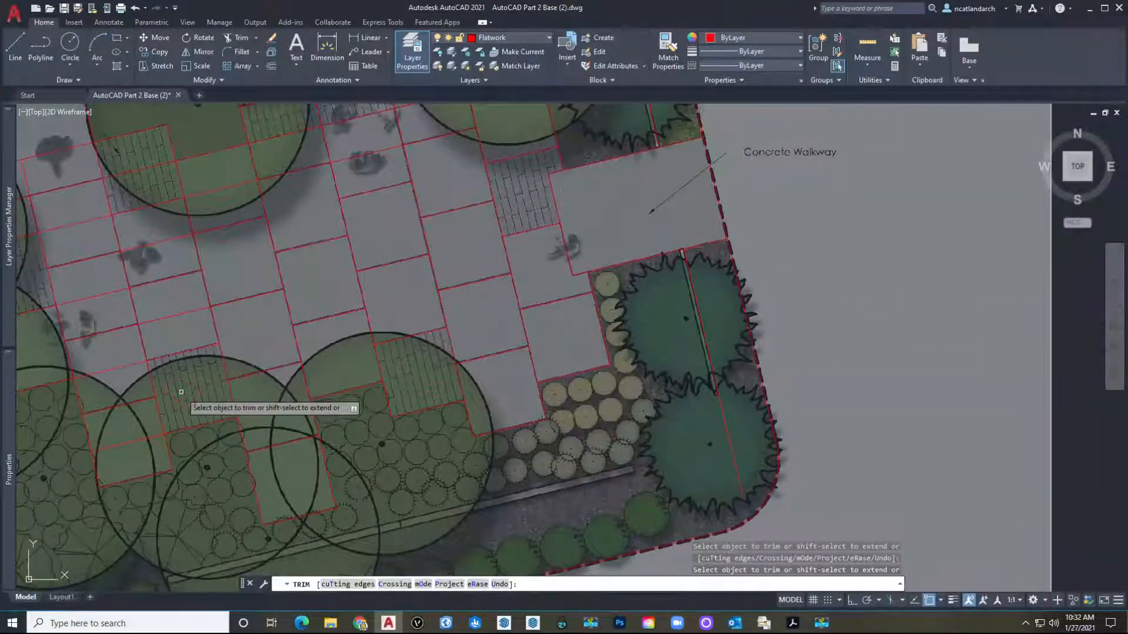
# Undo the last trim and trim the extra grid lines in the northwest paving south of the Stone Pavers label.
pyautogui.moveTo(181, 392); pyautogui.dragTo(323, 338, button='middle')
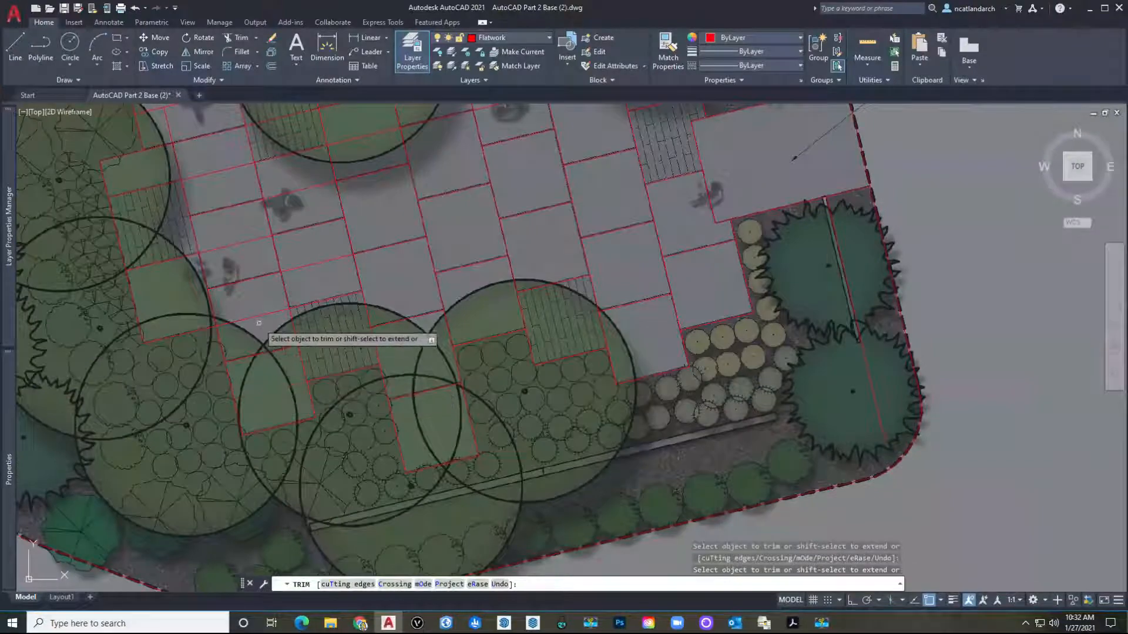
pyautogui.moveTo(257, 312); pyautogui.dragTo(338, 456, button='middle')
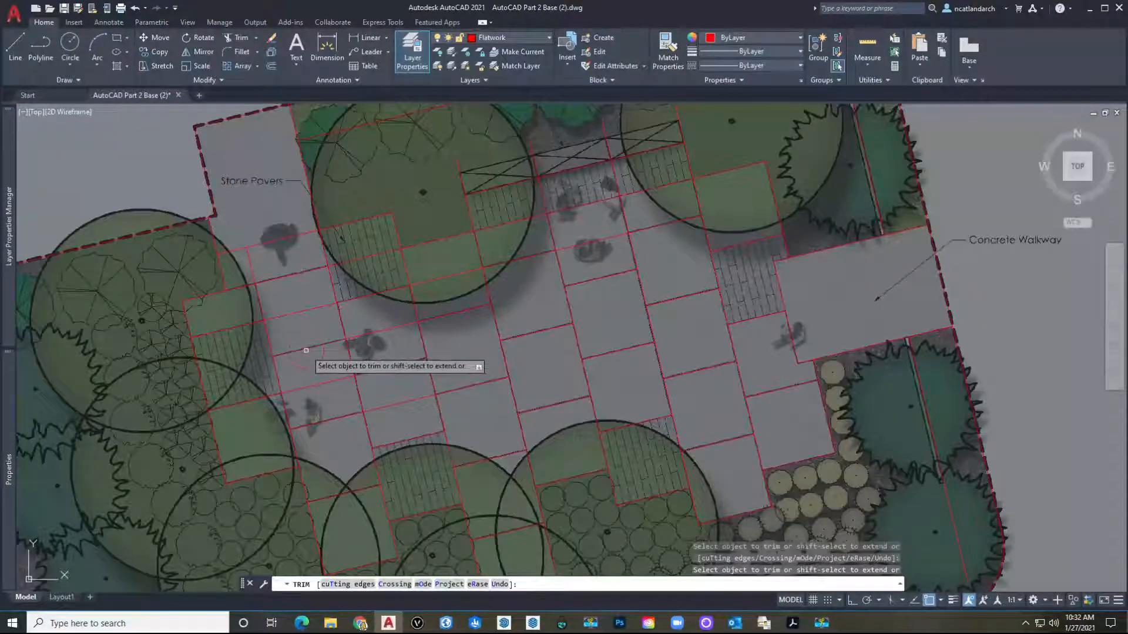
pyautogui.hotkey('ctrl', 'z')
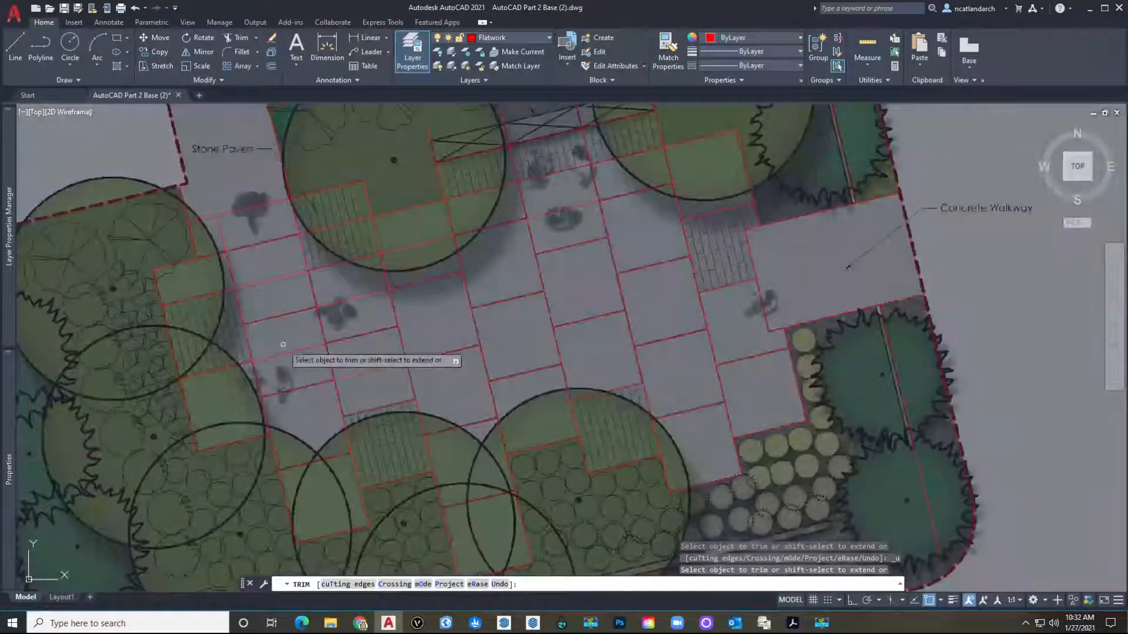
pyautogui.moveTo(260, 281); pyautogui.dragTo(273, 237)
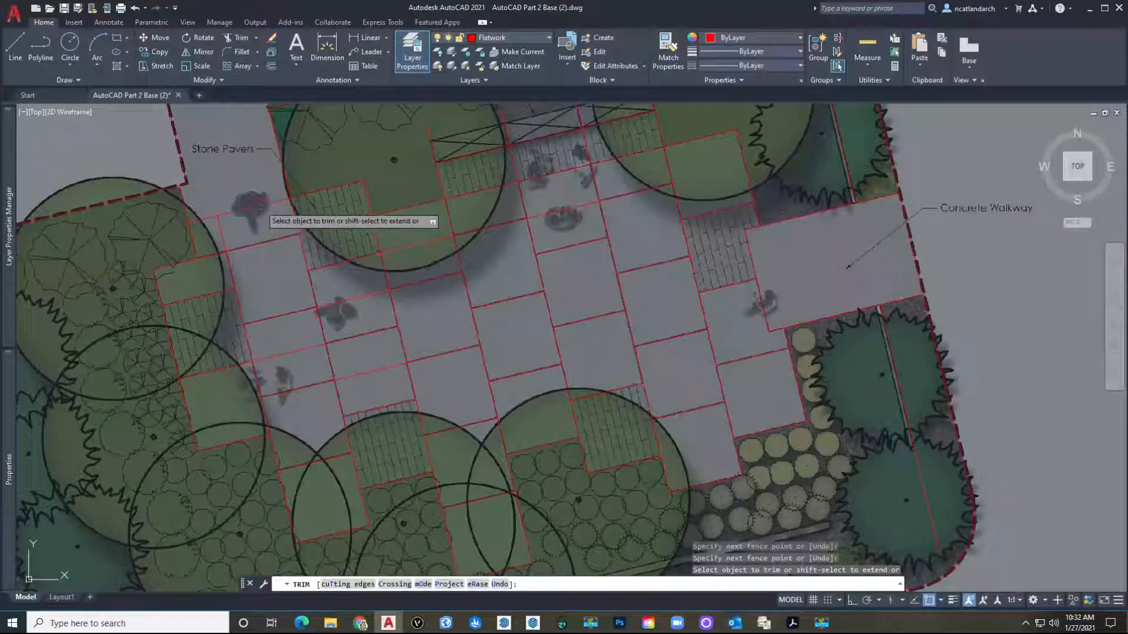
pyautogui.click(261, 206)
pyautogui.moveTo(209, 214)
pyautogui.mouseDown()
pyautogui.moveTo(222, 234)
pyautogui.moveTo(212, 253)
pyautogui.mouseUp()
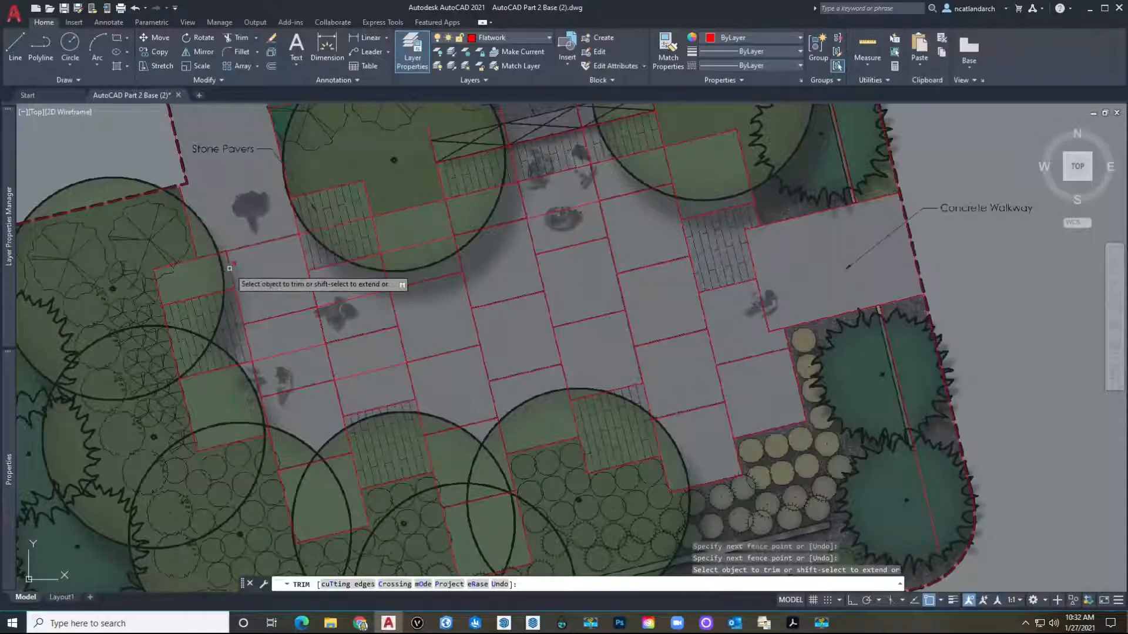
# Trim the extra grid lines in the western paver panels and those crossing the northwest lawn panel and adjoining pavers.
pyautogui.moveTo(287, 347); pyautogui.dragTo(258, 307, button='middle')
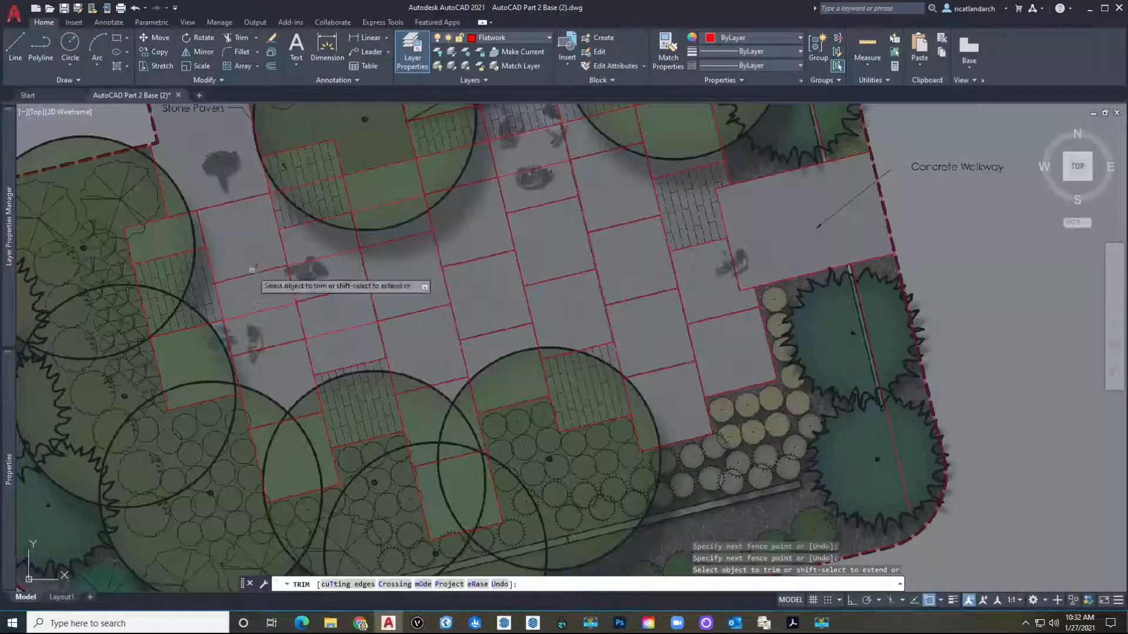
pyautogui.click(261, 312)
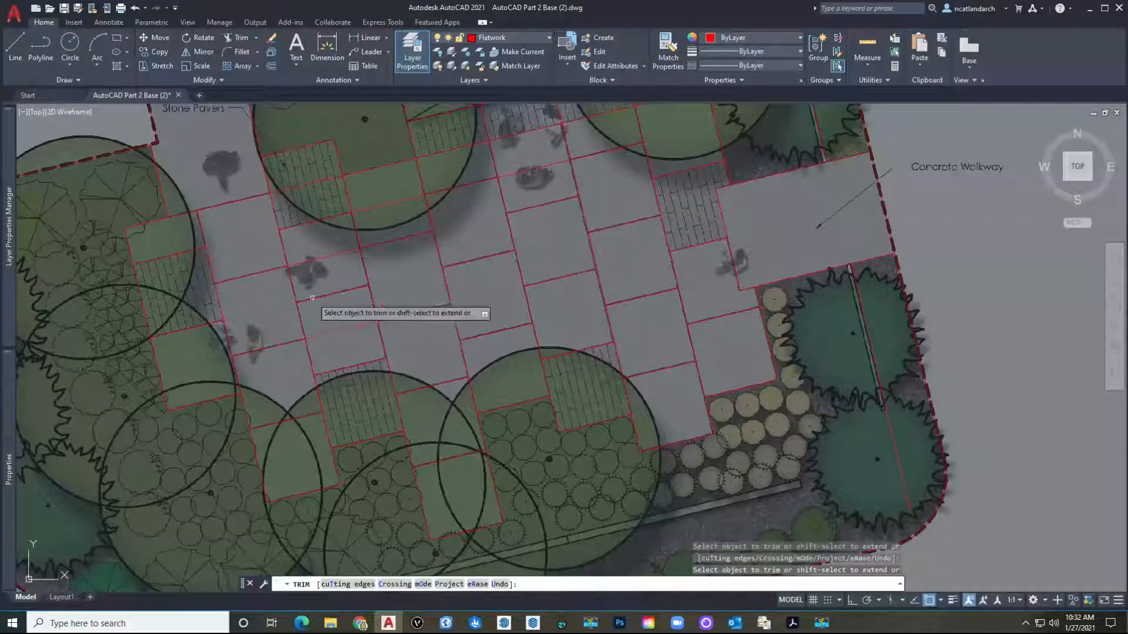
pyautogui.moveTo(413, 255); pyautogui.dragTo(402, 258, button='middle')
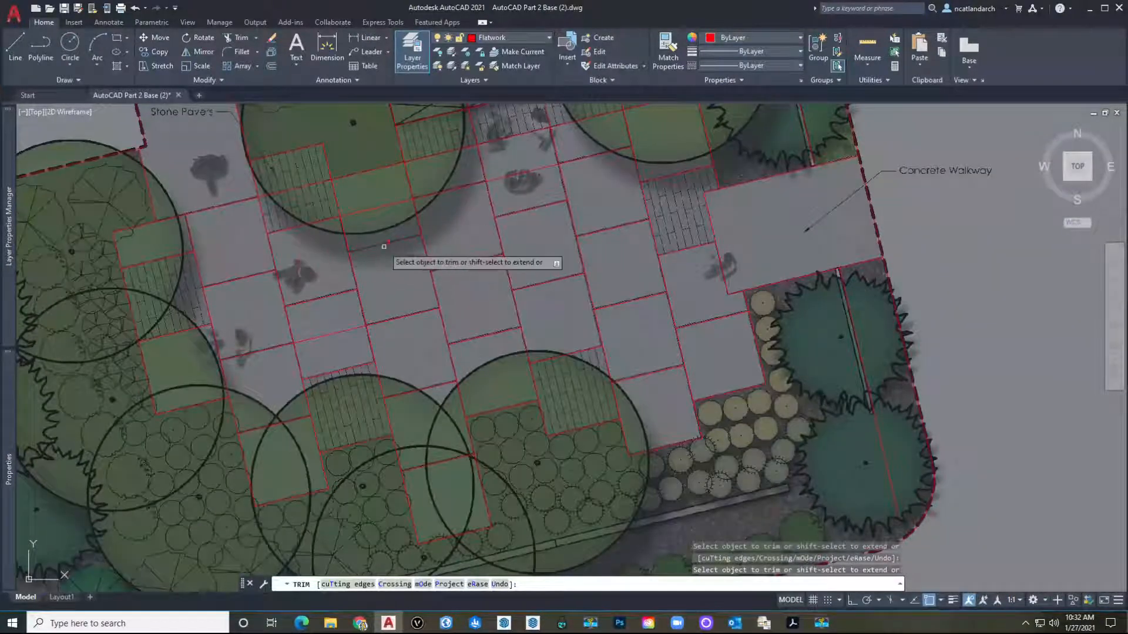
pyautogui.moveTo(517, 274); pyautogui.dragTo(400, 375, button='middle')
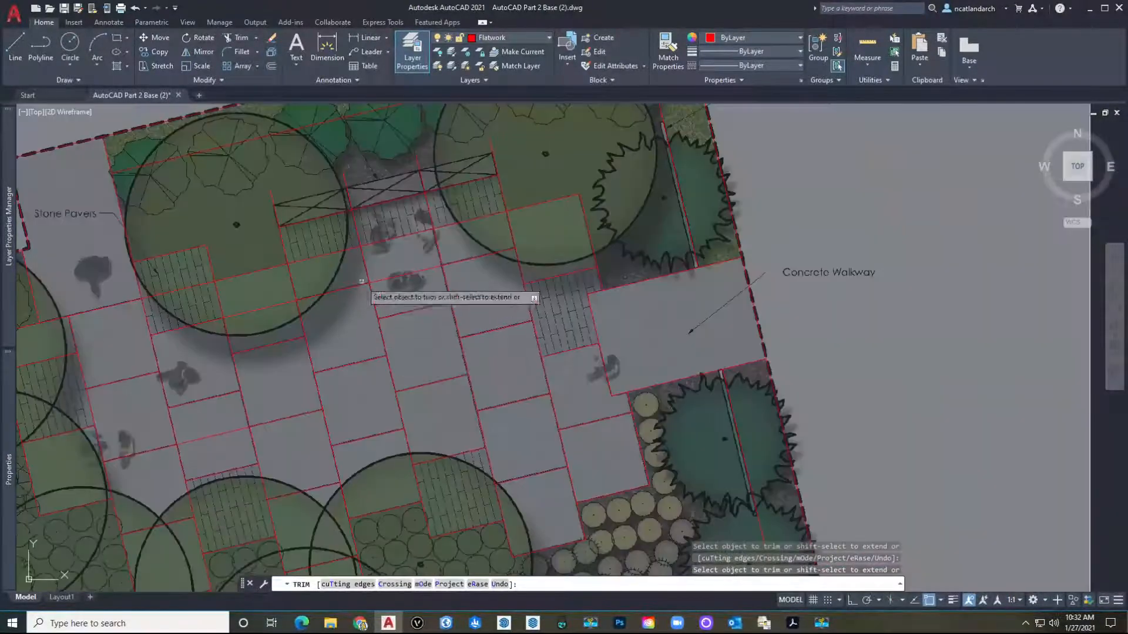
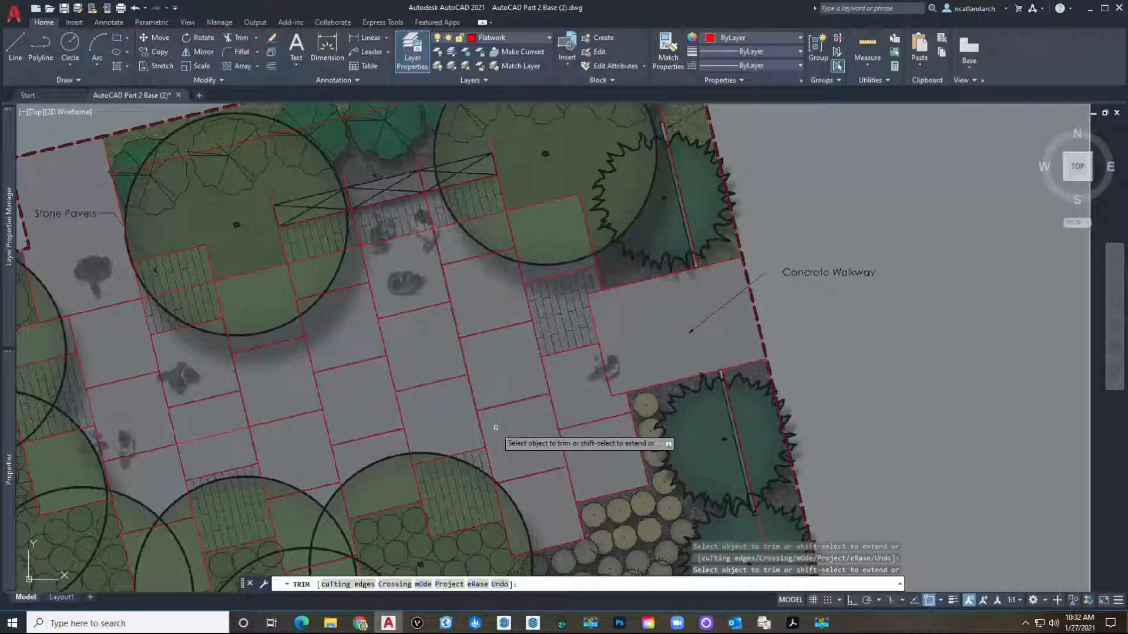
pyautogui.scroll(-2, 496, 428)
pyautogui.scroll(4, 343, 261)
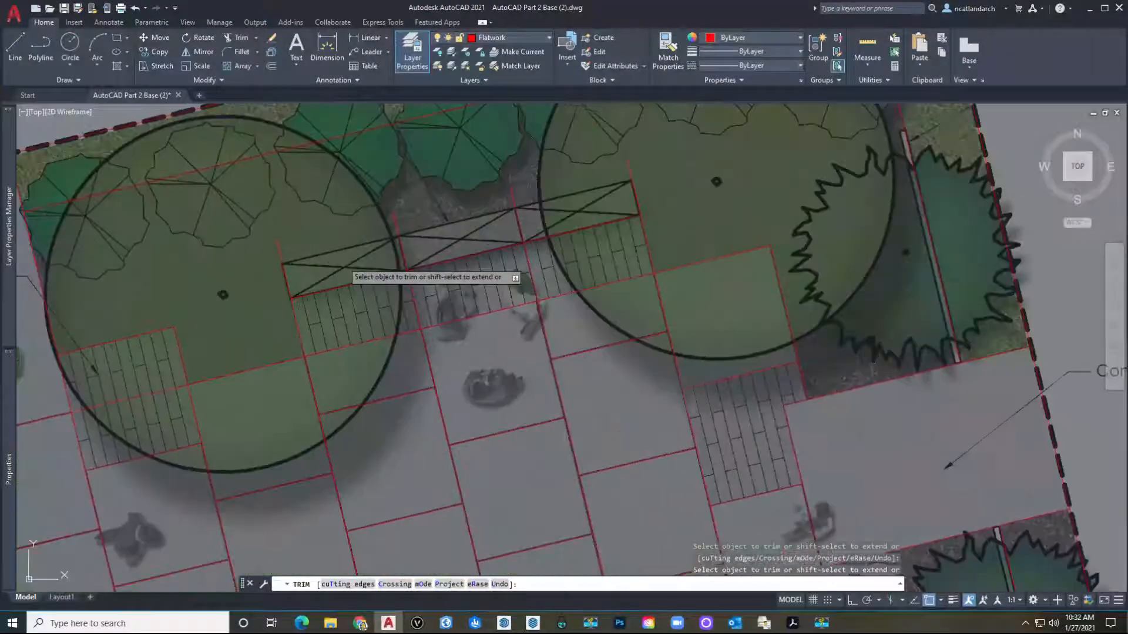
# Draw a polyline along the north edge of the three crossed boxes, from their northwest corner to their northeast corner.
pyautogui.moveTo(300, 262); pyautogui.dragTo(302, 289, button='middle')
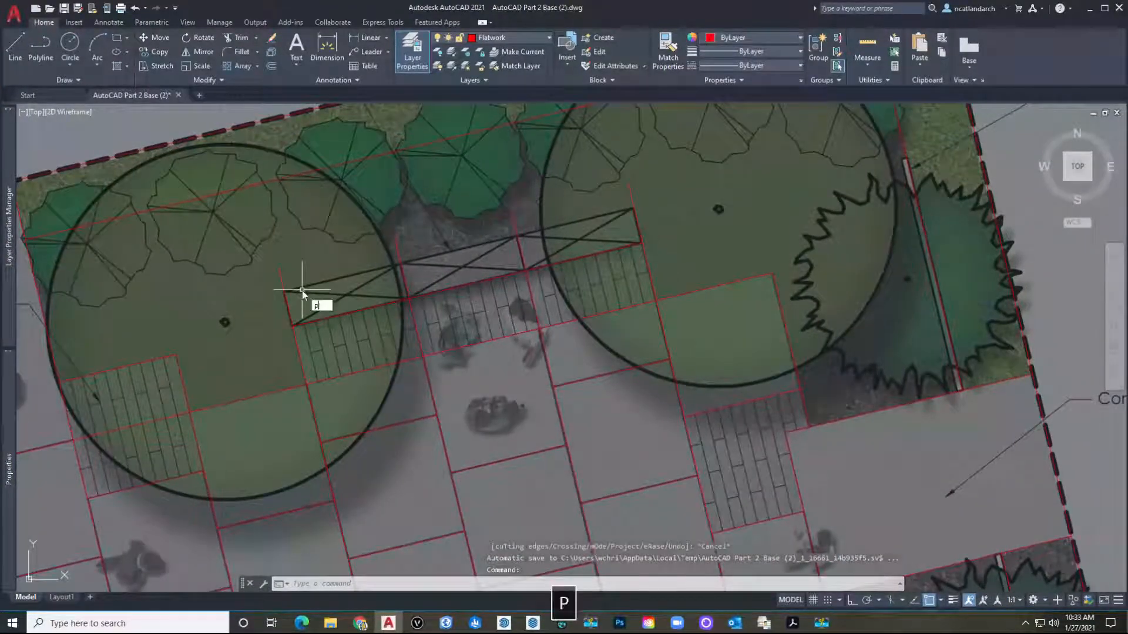
pyautogui.press('space')
pyautogui.scroll(5, 302, 291)
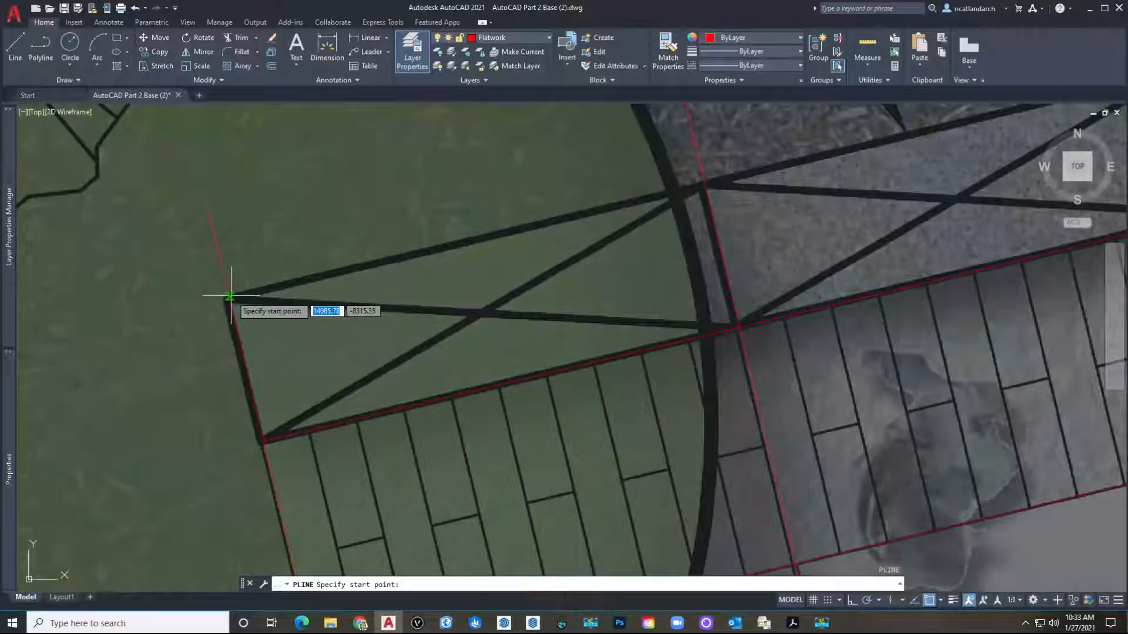
pyautogui.click(230, 298)
pyautogui.scroll(-6, 312, 299)
pyautogui.scroll(6, 460, 320)
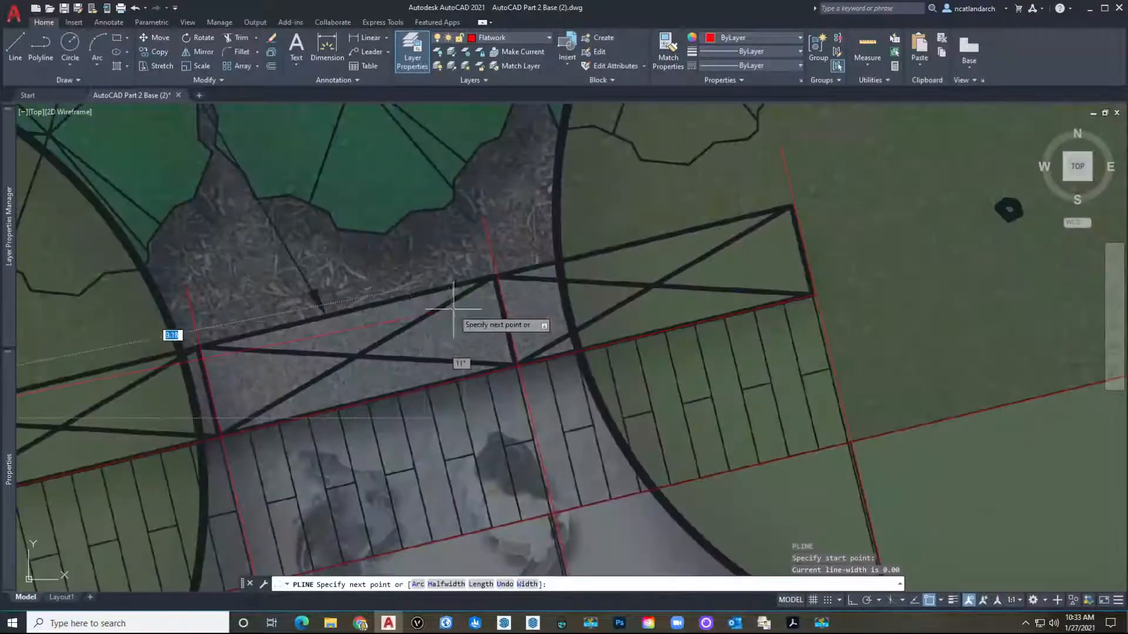
pyautogui.scroll(4, 702, 239)
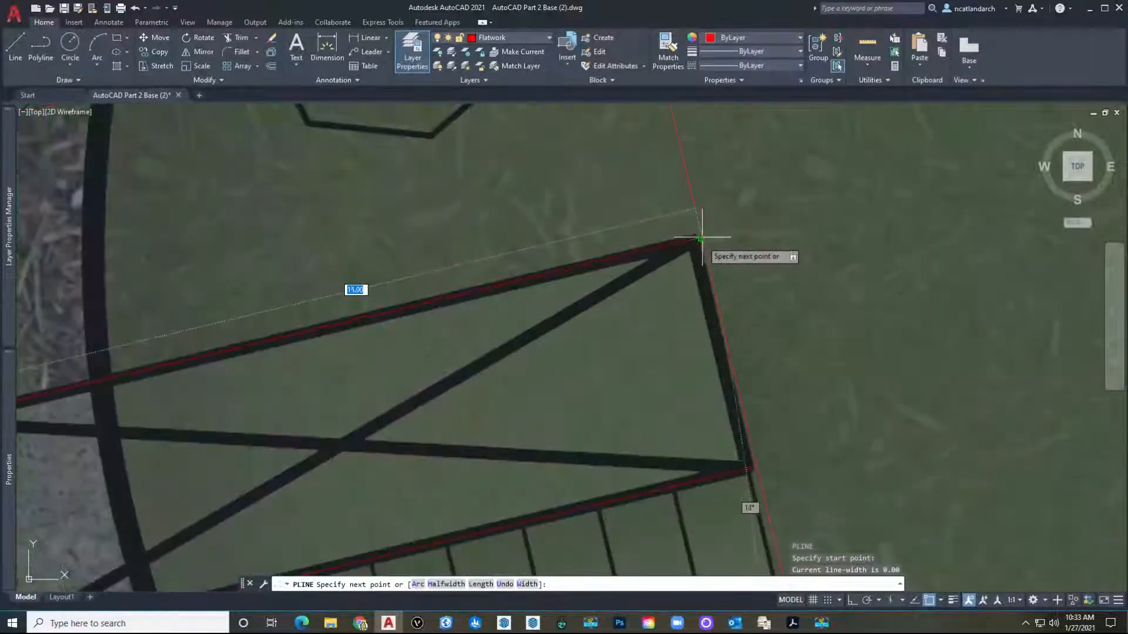
pyautogui.click(702, 238)
pyautogui.scroll(-4, 704, 235)
pyautogui.press('Escape')
pyautogui.scroll(-2, 707, 234)
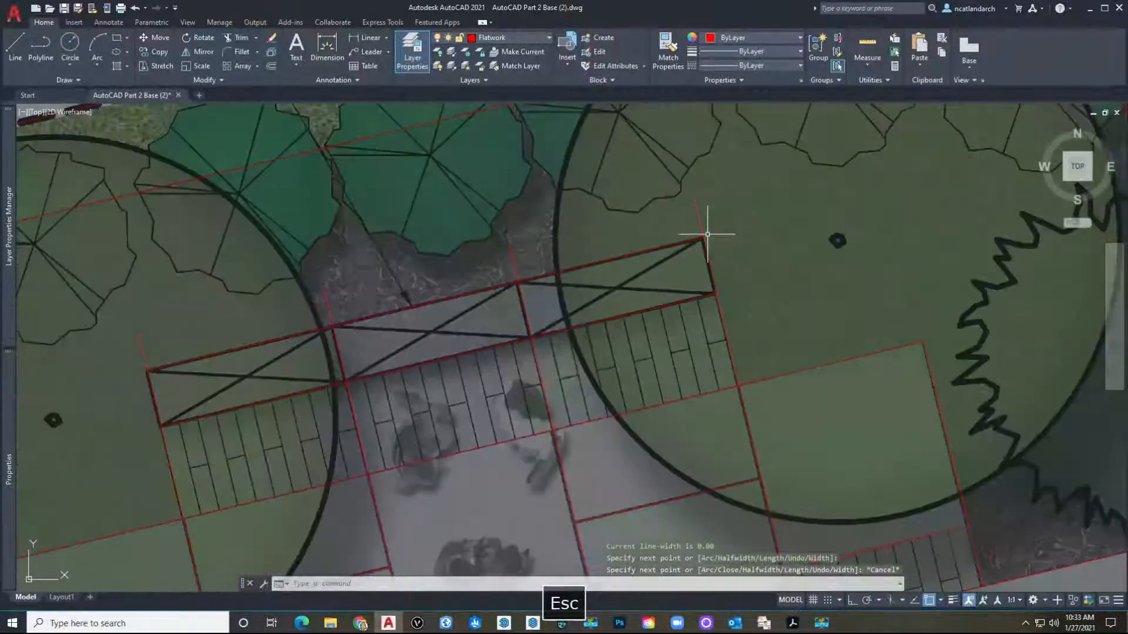
# Trim the grid line overhangs extending north beyond the top edge of the three crossed boxes.
pyautogui.press('space')
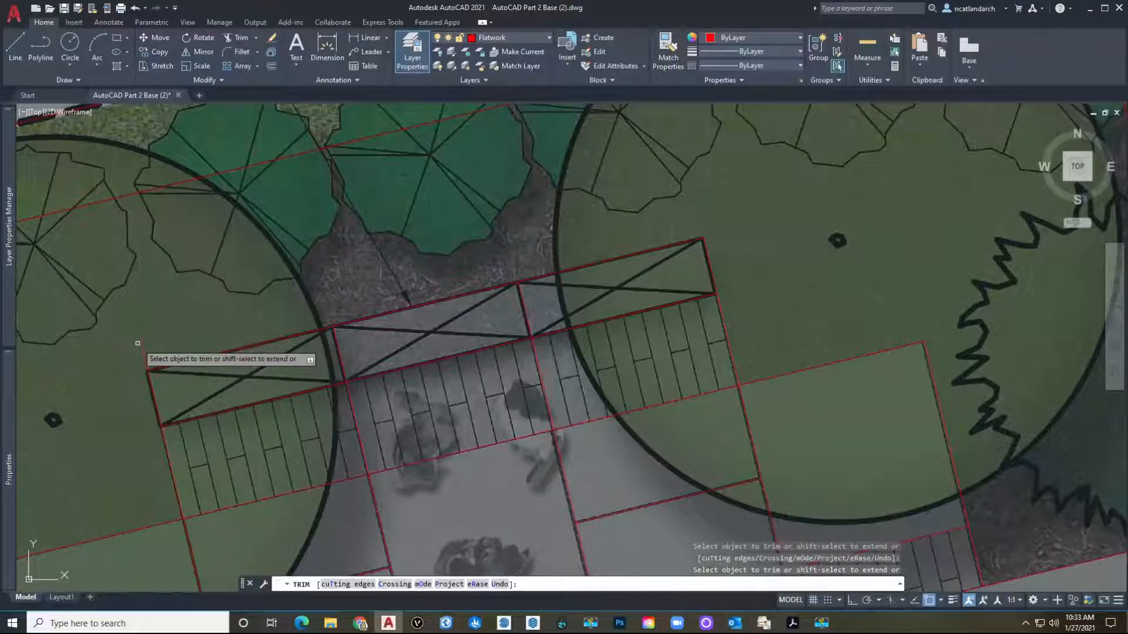
pyautogui.press('space')
pyautogui.scroll(-5, 221, 298)
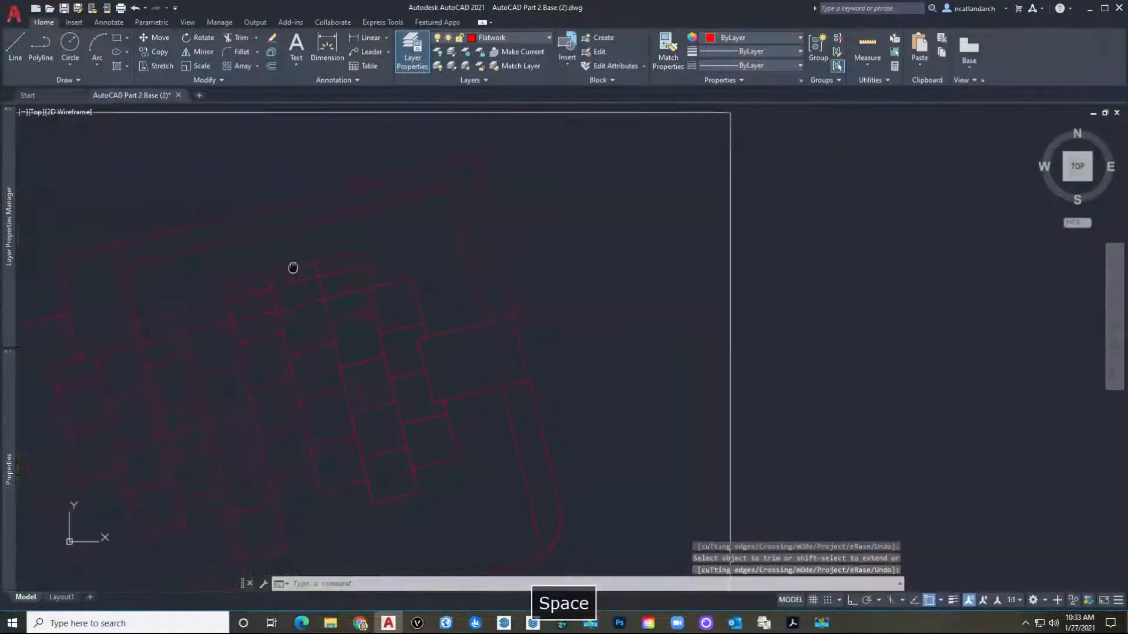
pyautogui.scroll(4, 304, 250)
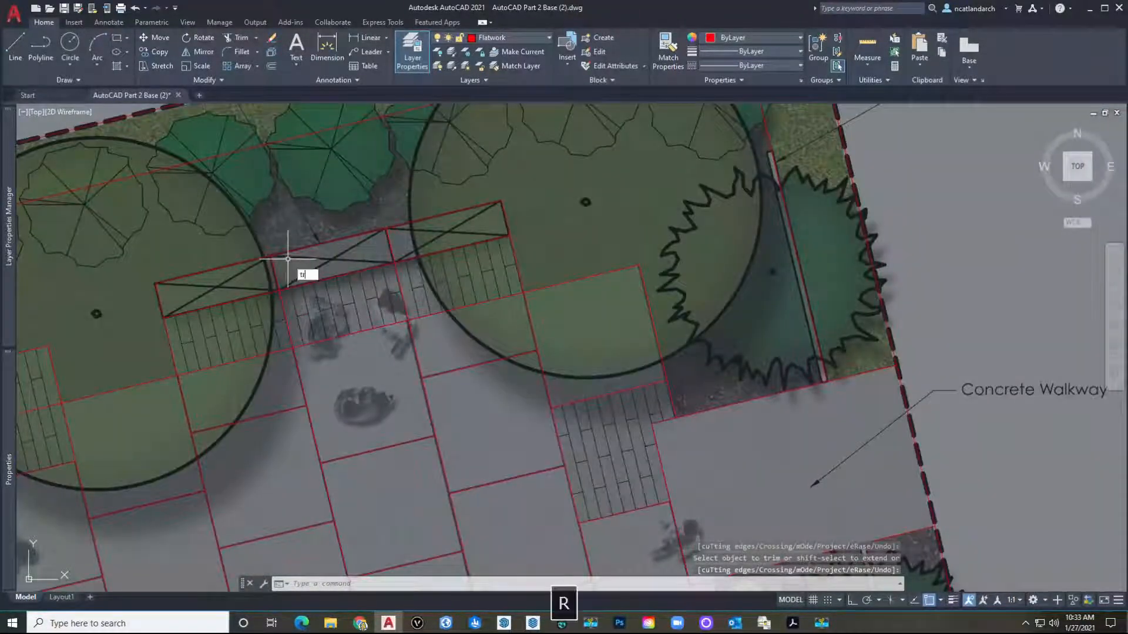
pyautogui.write('tr')
pyautogui.press('space')
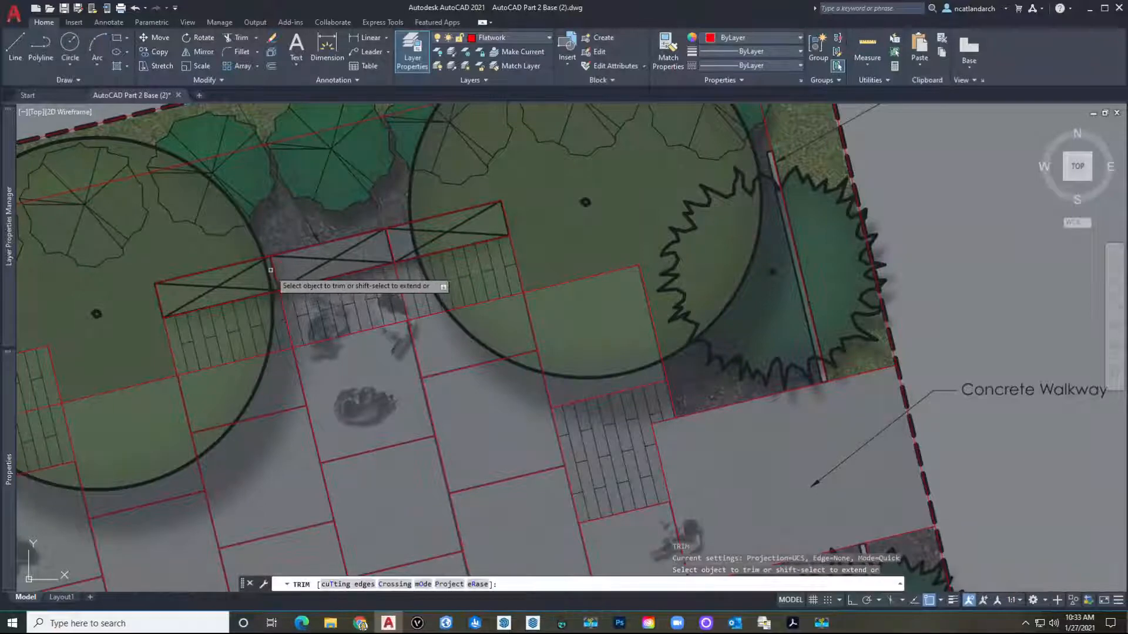
pyautogui.press('Escape')
# Offset the traced steel band line south of the concrete walkway through the band's west edge.
pyautogui.scroll(-6, 352, 254)
pyautogui.moveTo(363, 280); pyautogui.dragTo(318, 245, button='middle')
pyautogui.moveTo(426, 279)
pyautogui.mouseDown(button='middle')
pyautogui.moveTo(418, 333)
pyautogui.moveTo(345, 319)
pyautogui.moveTo(415, 302)
pyautogui.mouseUp(button='middle')
pyautogui.scroll(2, 418, 333)
pyautogui.scroll(3, 538, 331)
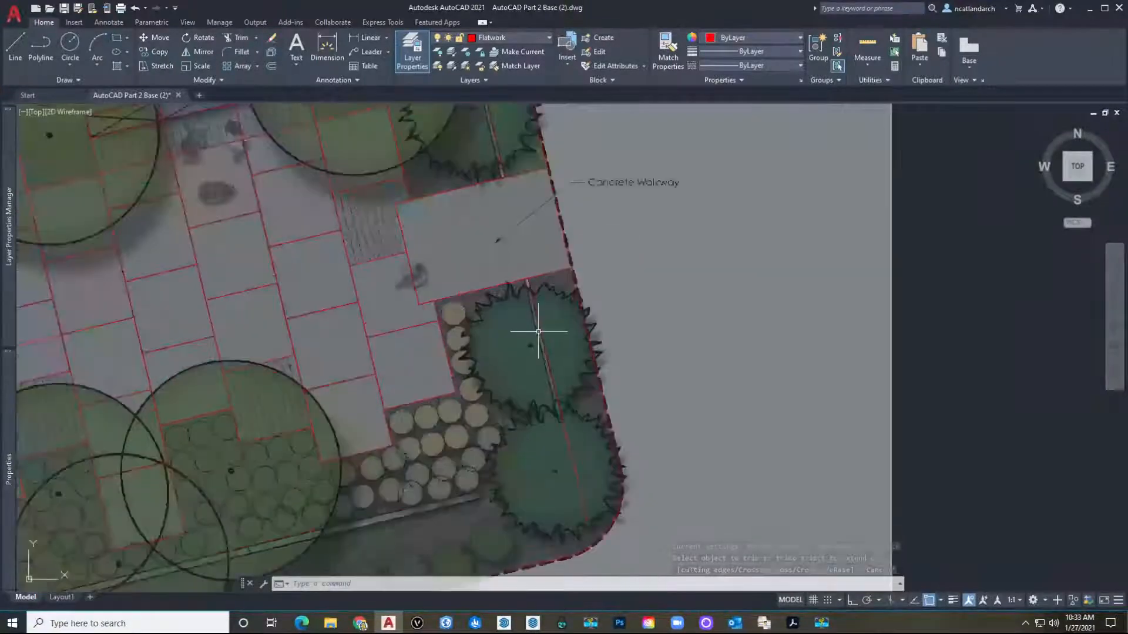
pyautogui.click(544, 320)
pyautogui.click(533, 321)
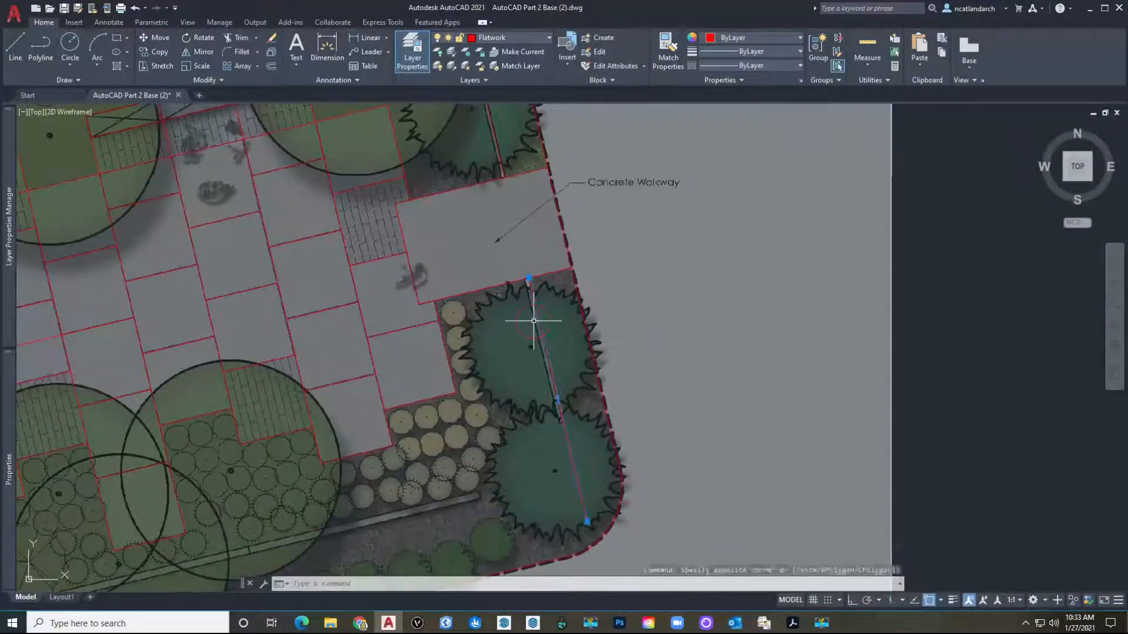
pyautogui.scroll(2, 533, 321)
pyautogui.press('Escape')
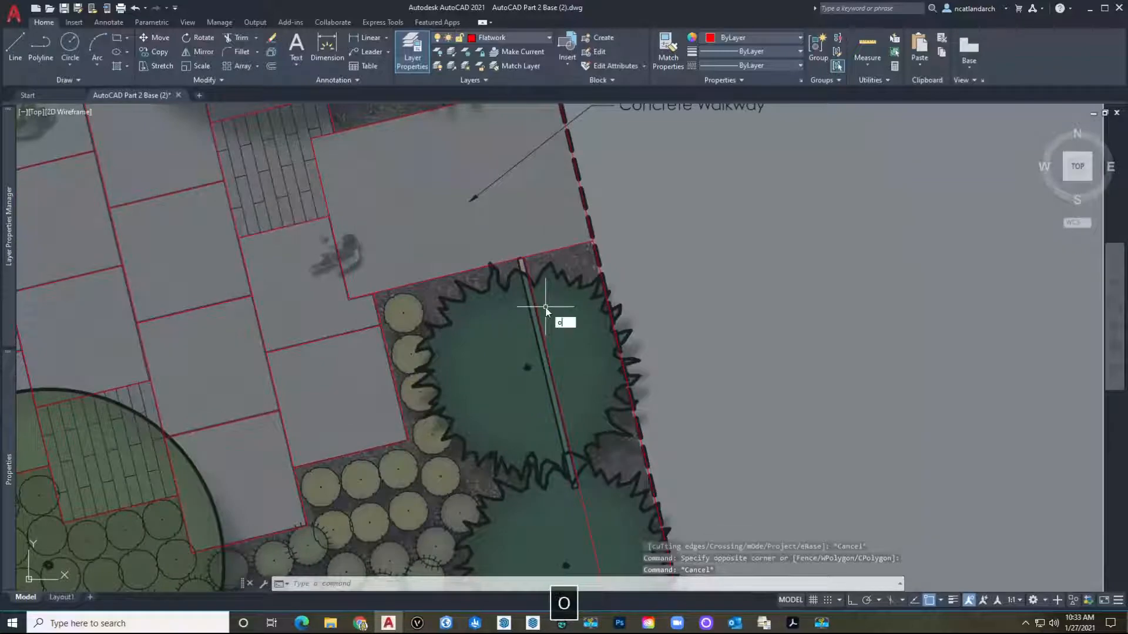
pyautogui.write('o')
pyautogui.press('space')
pyautogui.press('space')
pyautogui.scroll(3, 539, 296)
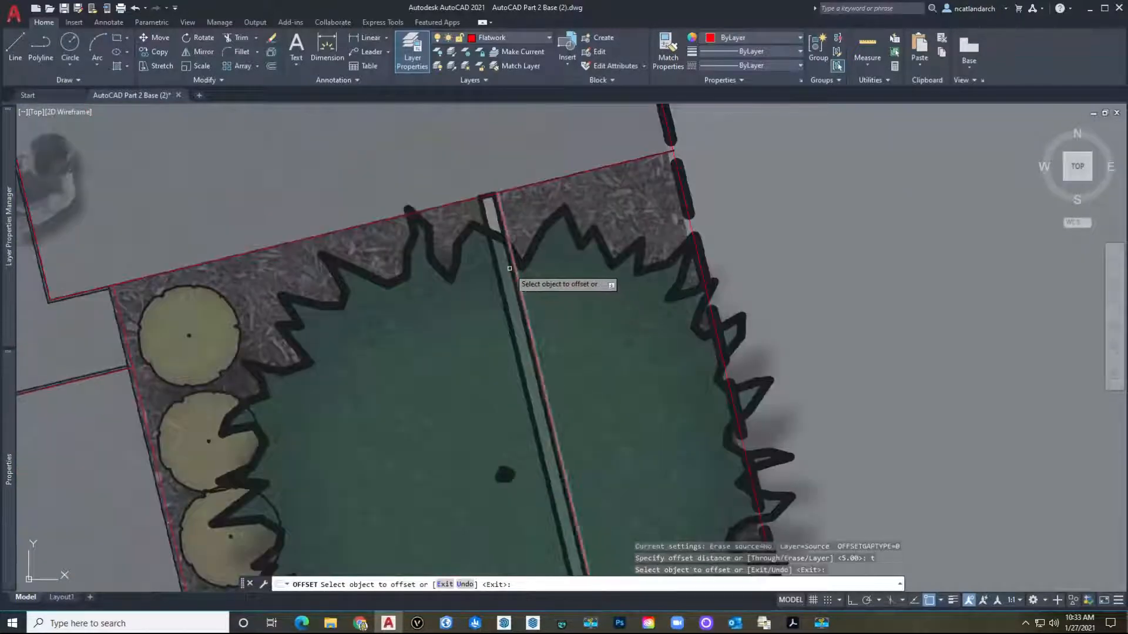
pyautogui.click(513, 267)
pyautogui.scroll(3, 502, 259)
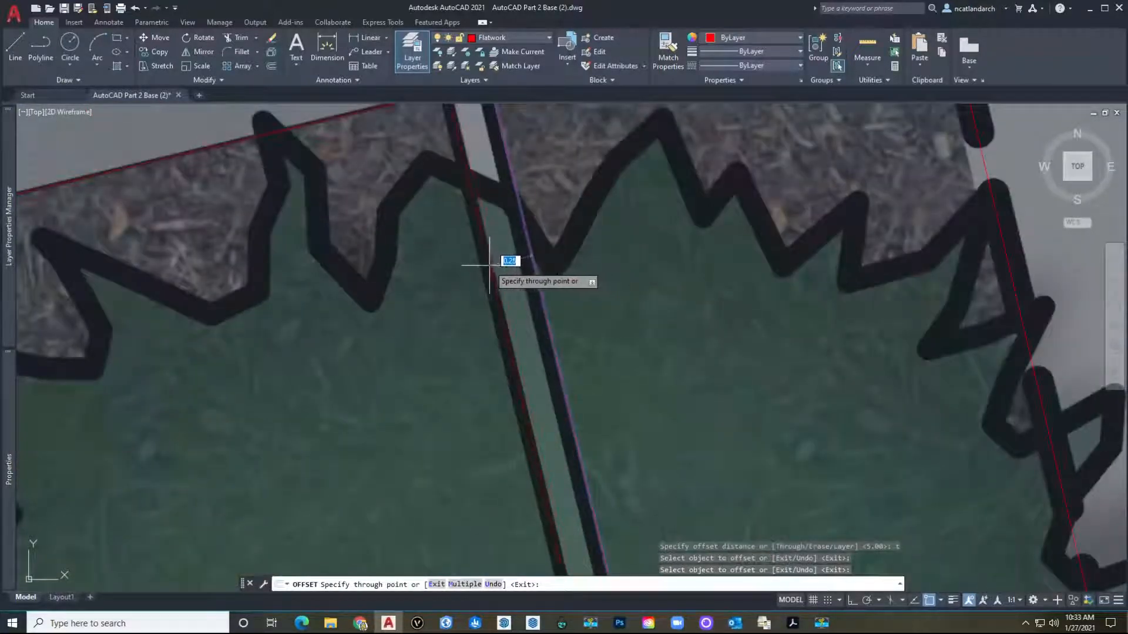
pyautogui.click(487, 266)
pyautogui.scroll(-5, 493, 269)
pyautogui.scroll(4, 506, 400)
pyautogui.press('Escape')
# Draw a polyline across the south end of the southern steel band, joining its two long edges.
pyautogui.moveTo(509, 393); pyautogui.dragTo(491, 352, button='middle')
pyautogui.write('pl')
pyautogui.press('space')
pyautogui.moveTo(542, 430); pyautogui.dragTo(472, 348, button='middle')
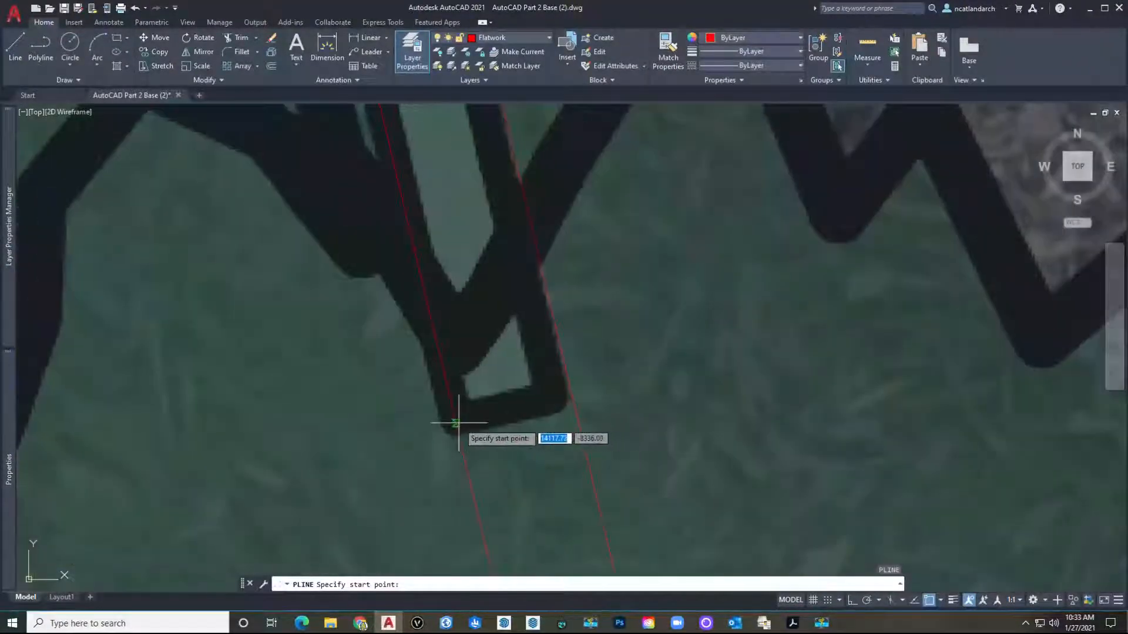
pyautogui.click(456, 423)
pyautogui.click(571, 394)
pyautogui.press('space')
pyautogui.scroll(-6, 532, 405)
# Trim both steel band lines where they extend south past the band's closed end.
pyautogui.write('tr')
pyautogui.press('space')
pyautogui.click(521, 405)
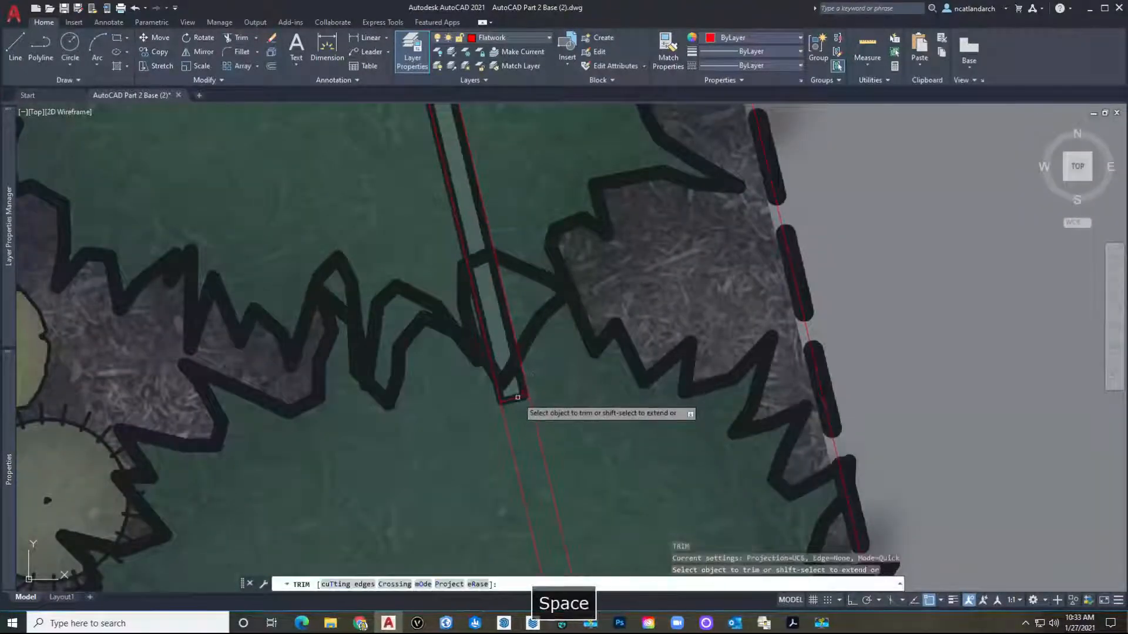
pyautogui.click(504, 412)
pyautogui.press('space')
pyautogui.scroll(-6, 534, 417)
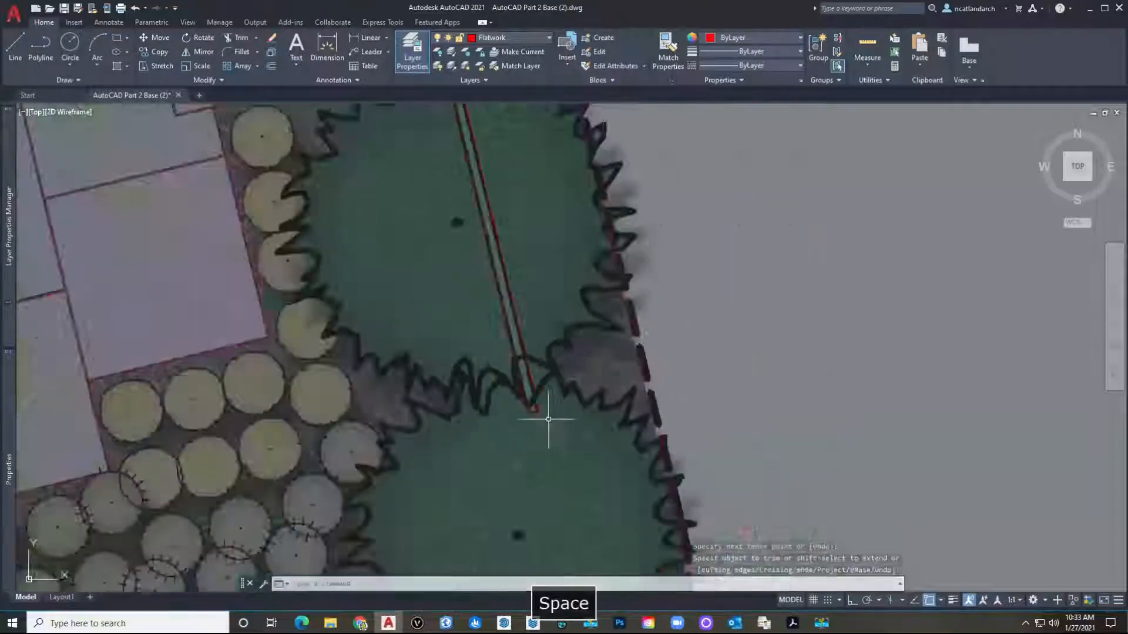
pyautogui.press('space')
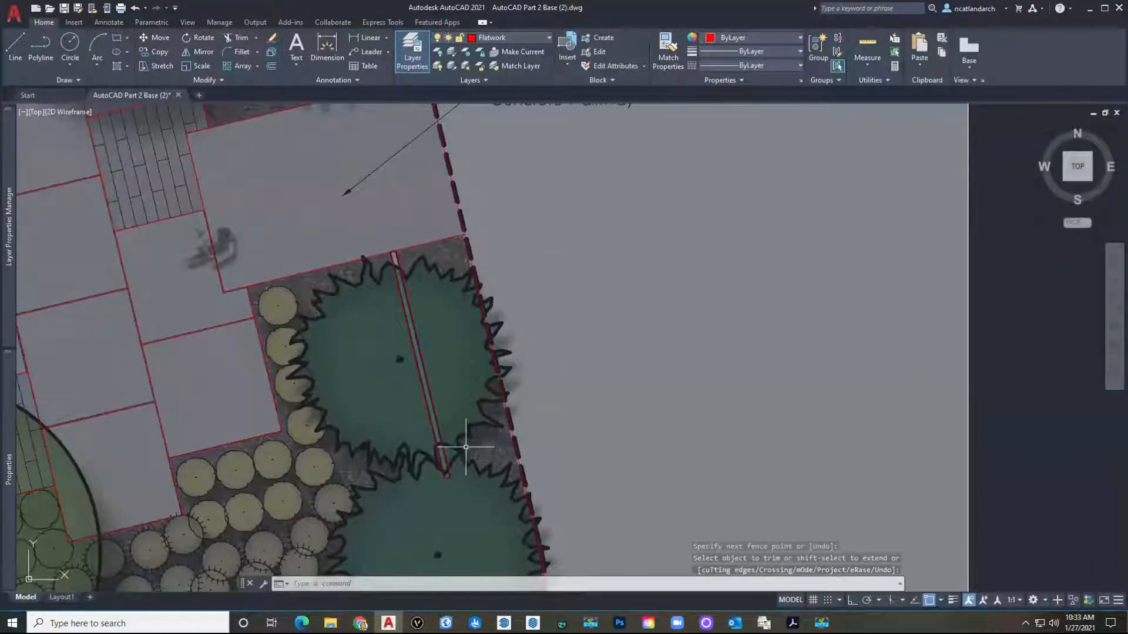
# Copy the west line of the southern steel band onto the west edge of the band north of the walkway.
pyautogui.scroll(-5, 466, 447)
pyautogui.scroll(6, 410, 352)
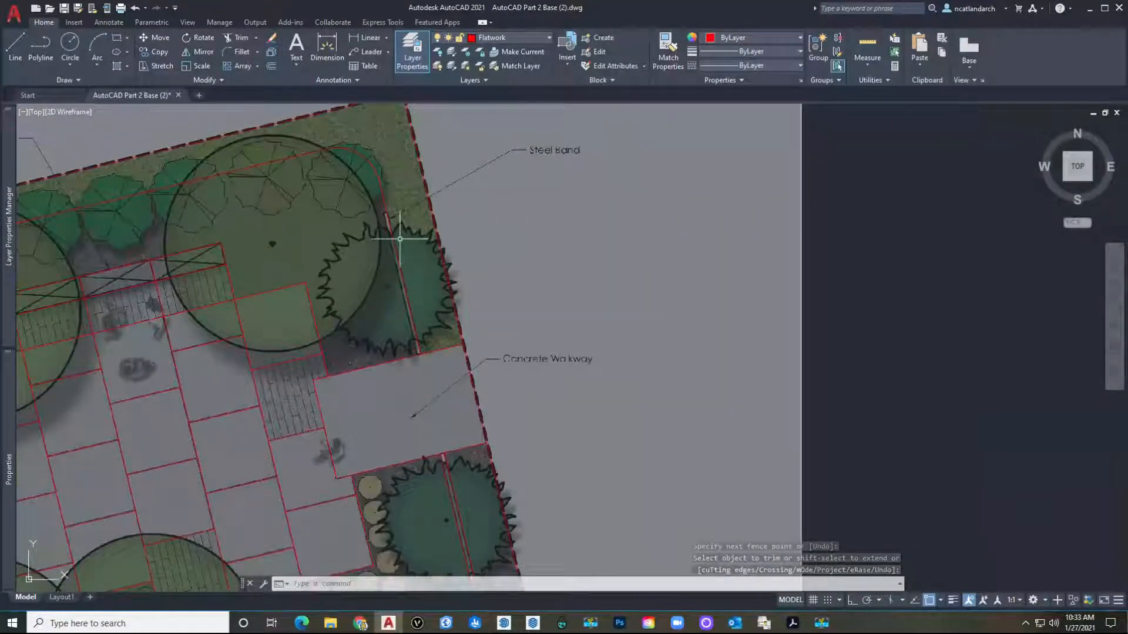
pyautogui.scroll(-2, 399, 361)
pyautogui.scroll(2, 403, 408)
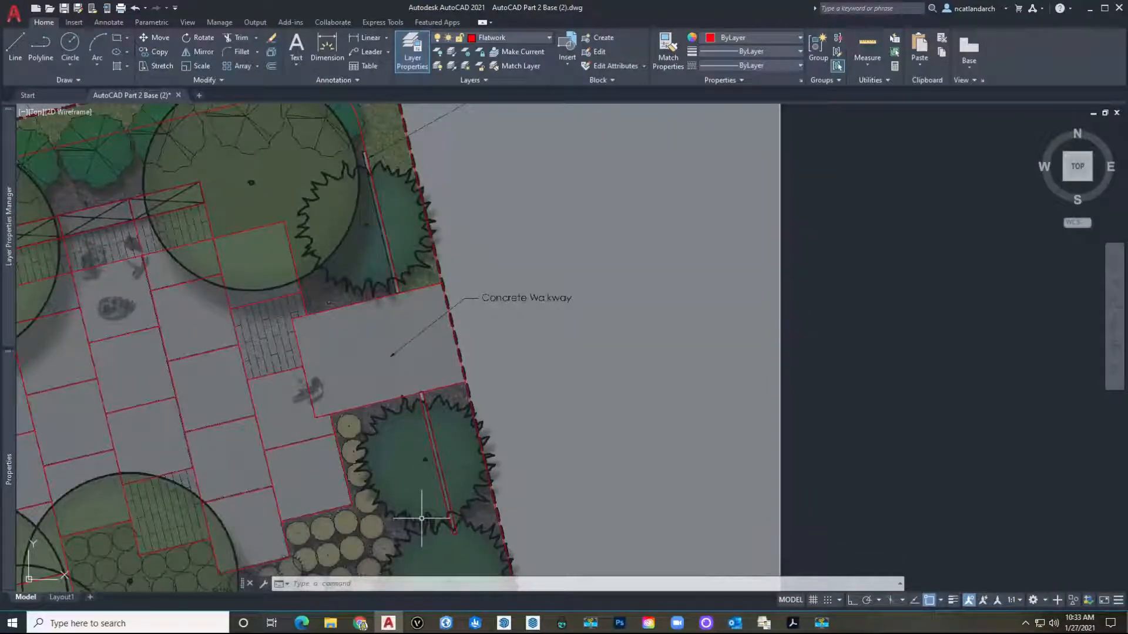
pyautogui.press('Return')
pyautogui.scroll(3, 423, 517)
pyautogui.click(480, 543)
pyautogui.scroll(-2, 447, 514)
pyautogui.scroll(2, 455, 499)
pyautogui.press('Return')
pyautogui.click(466, 539)
pyautogui.moveTo(441, 405)
pyautogui.mouseDown(button='middle')
pyautogui.moveTo(433, 467)
pyautogui.moveTo(377, 289)
pyautogui.mouseUp(button='middle')
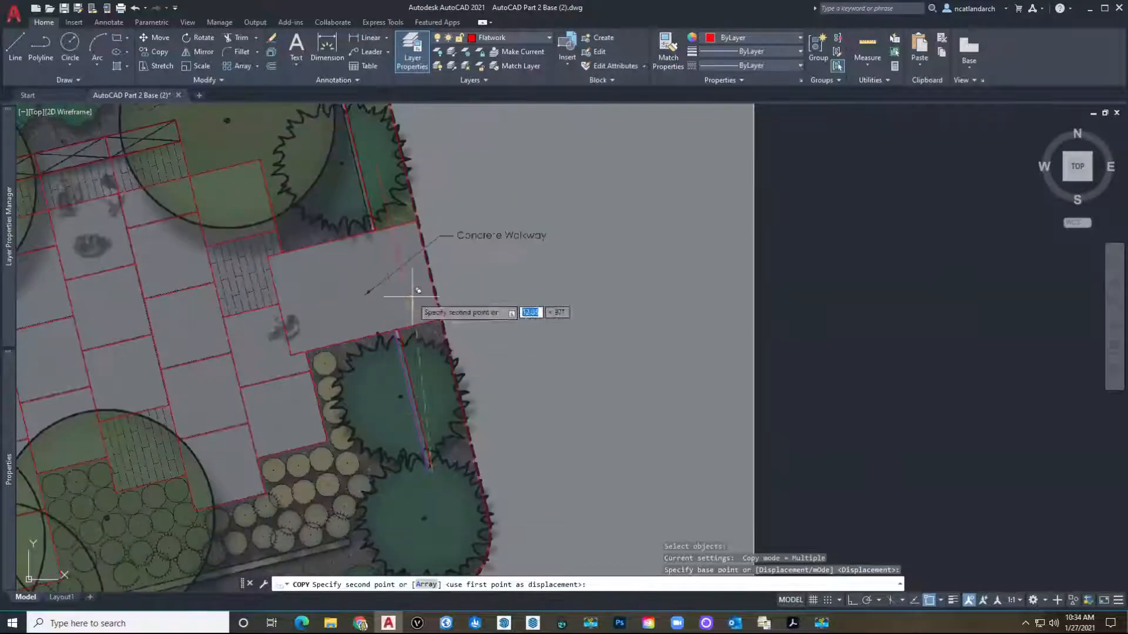
pyautogui.scroll(5, 376, 258)
pyautogui.click(386, 354)
pyautogui.scroll(-3, 415, 310)
pyautogui.moveTo(404, 281); pyautogui.dragTo(403, 395, button='middle')
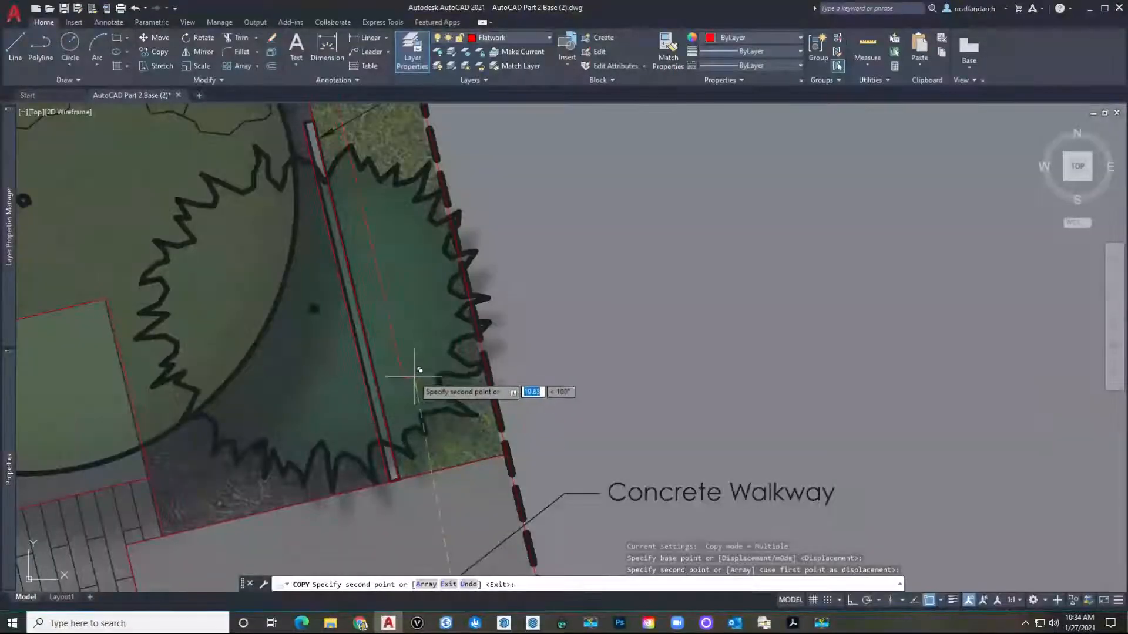
pyautogui.scroll(-1, 415, 382)
pyautogui.press('Escape')
# Draw a polyline across the north end of the northern steel band, joining its two long edges.
pyautogui.scroll(5, 353, 210)
pyautogui.write('p')
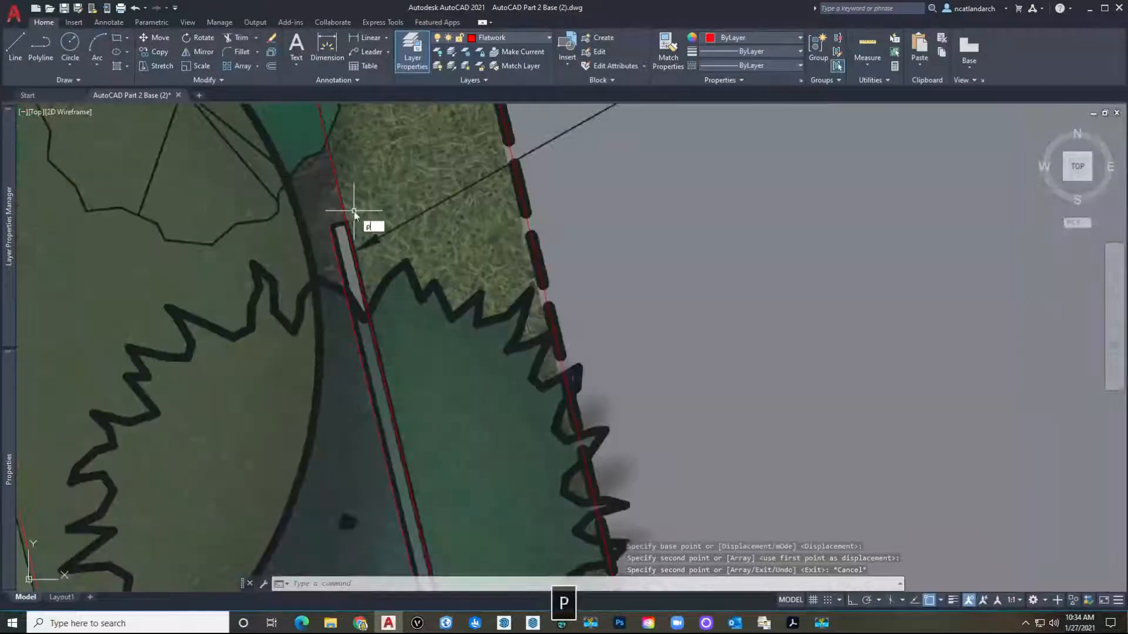
pyautogui.write('l')
pyautogui.press('space')
pyautogui.scroll(2, 341, 224)
pyautogui.click(306, 245)
pyautogui.click(350, 238)
pyautogui.press('space')
pyautogui.scroll(-5, 358, 235)
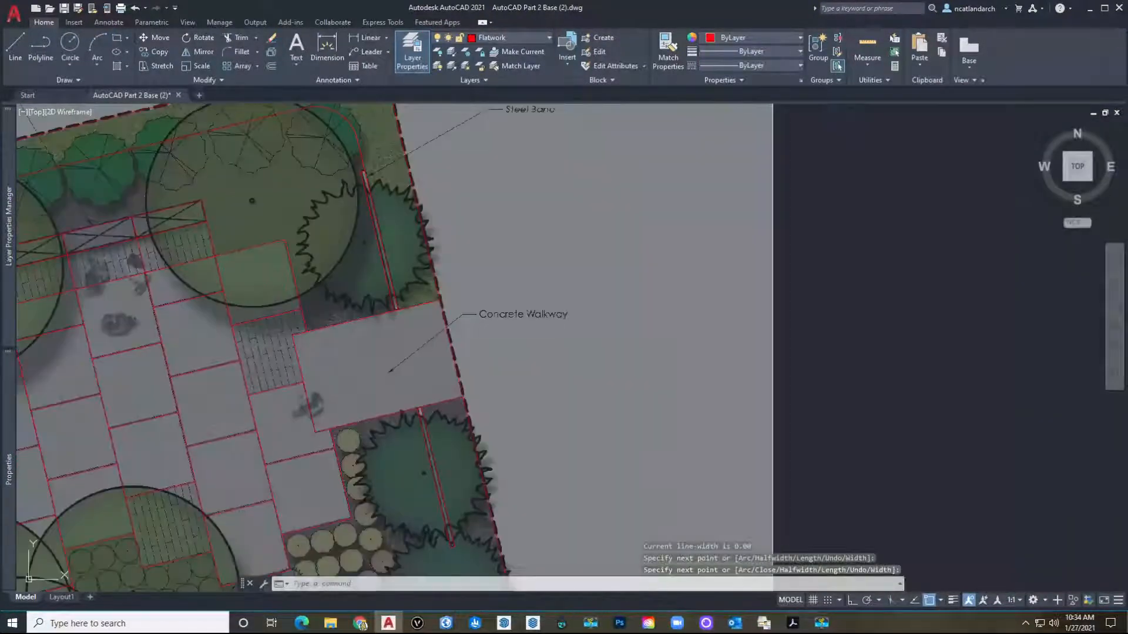
# Trim the extra grid line segment in the paving north of the southwestern brick-patterned panel.
pyautogui.scroll(-2, 384, 360)
pyautogui.moveTo(382, 414); pyautogui.dragTo(423, 290, button='middle')
pyautogui.moveTo(225, 439); pyautogui.dragTo(334, 403, button='middle')
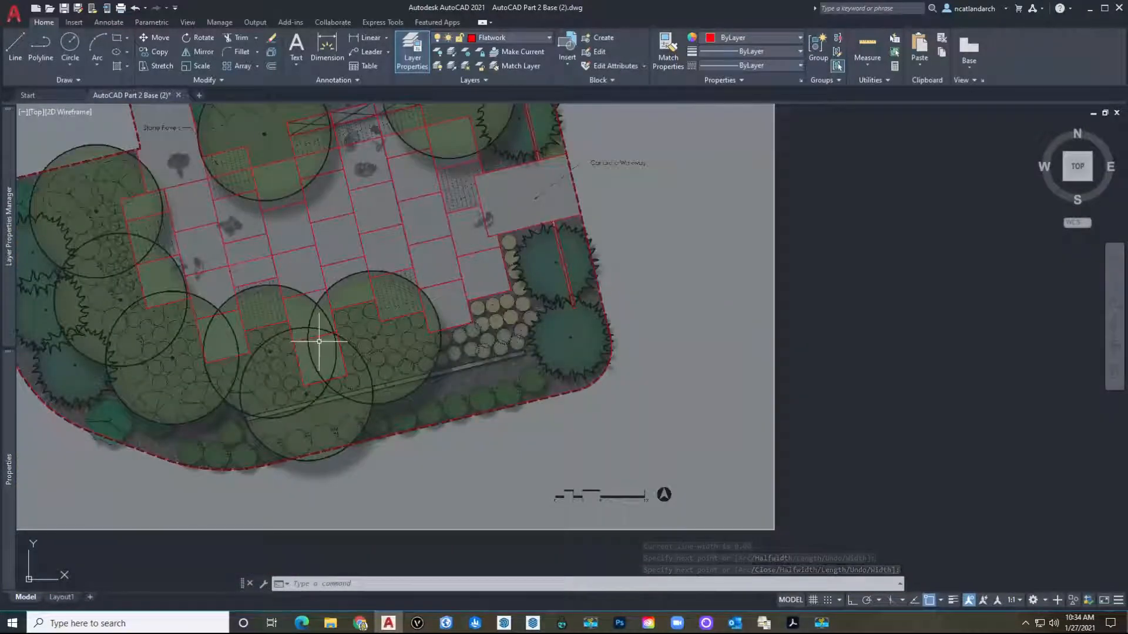
pyautogui.write('tr')
pyautogui.press('space')
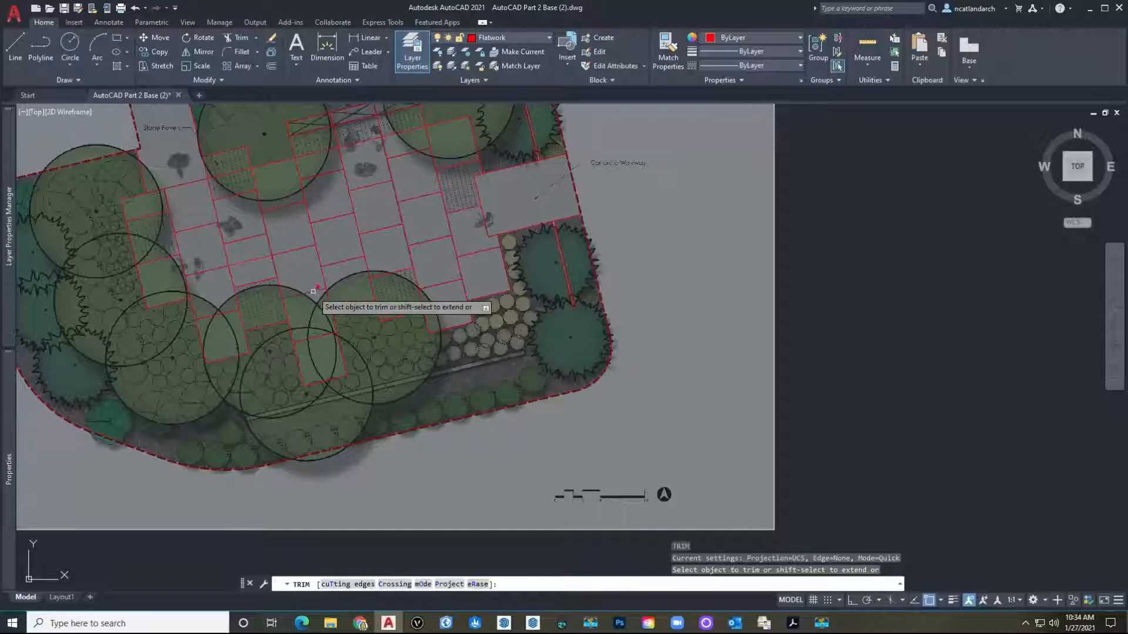
pyautogui.click(260, 258)
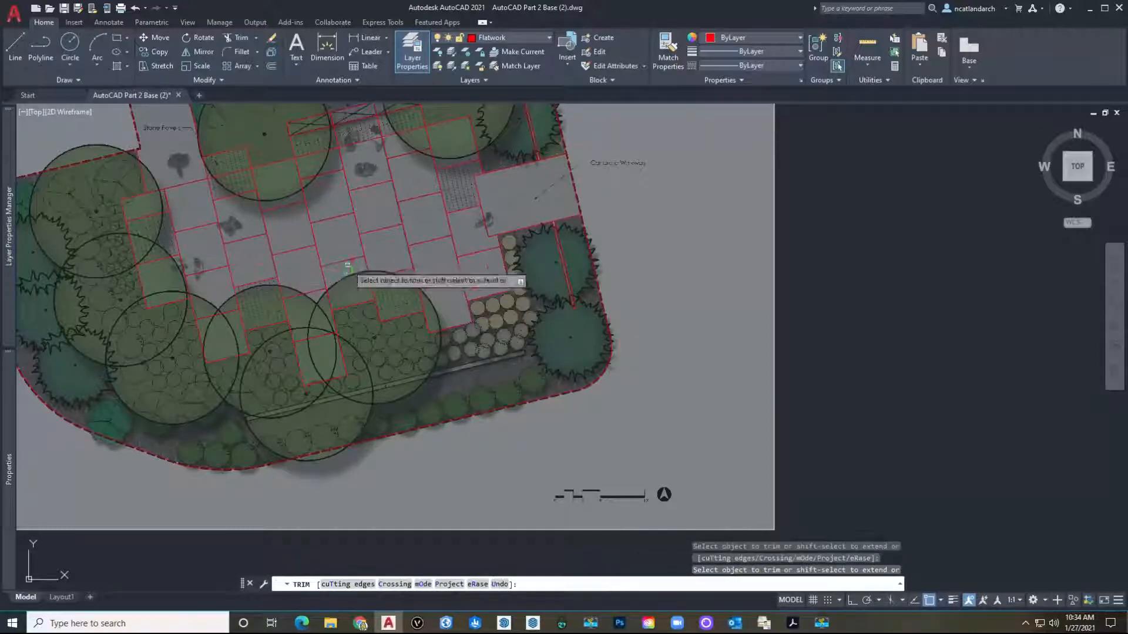
pyautogui.moveTo(348, 267); pyautogui.dragTo(322, 312, button='middle')
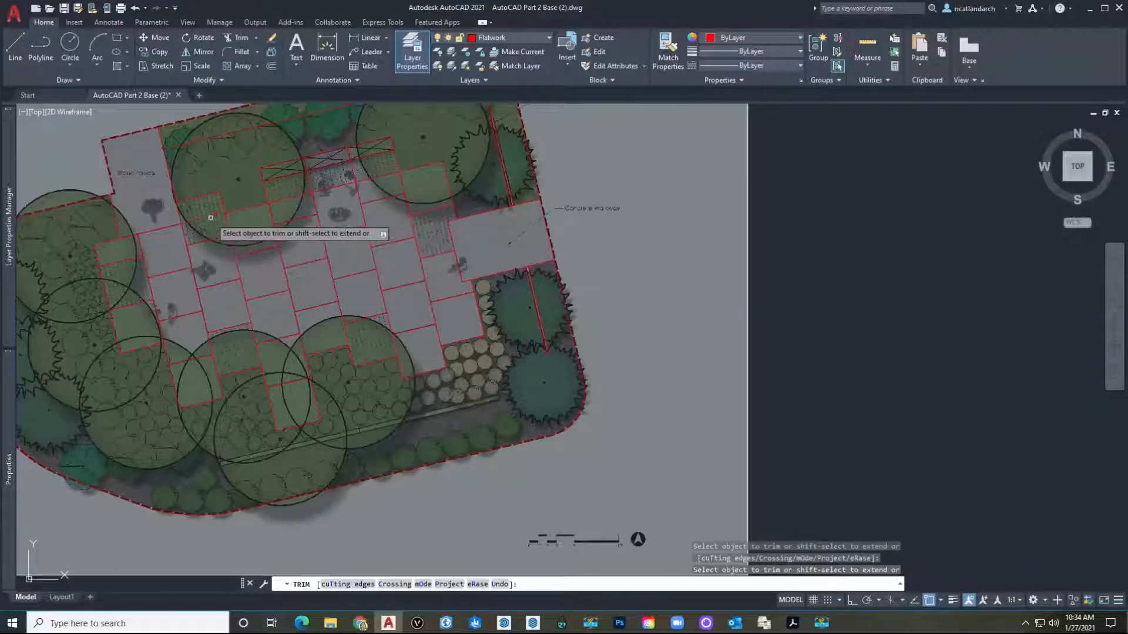
pyautogui.moveTo(294, 221); pyautogui.dragTo(284, 267, button='middle')
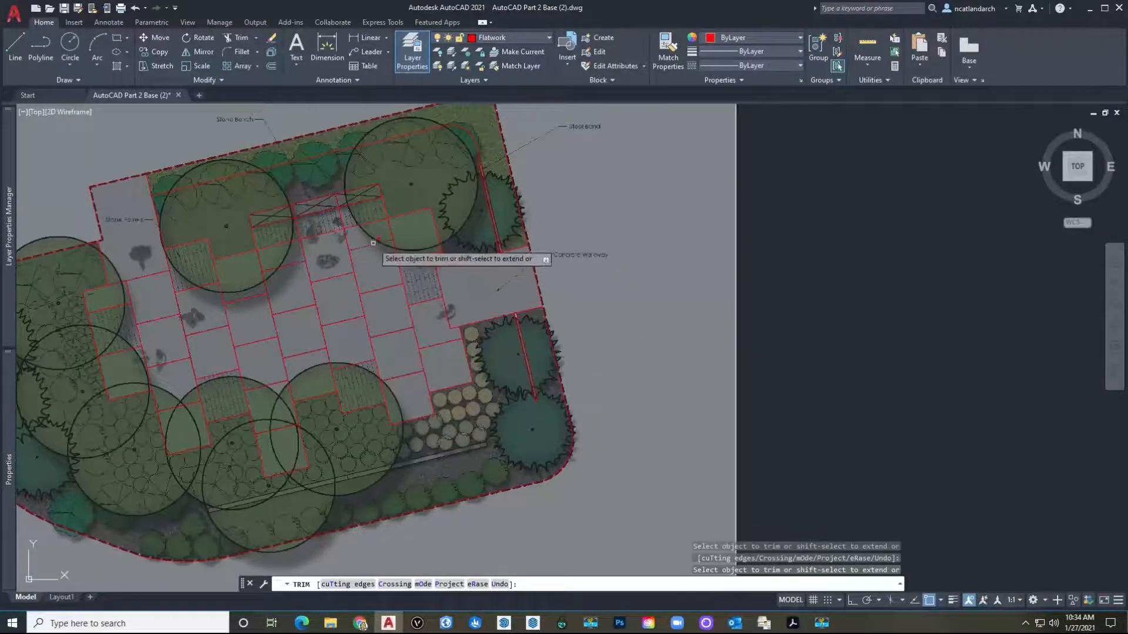
pyautogui.press('space')
# Offset the south edge of the southernmost lawn panel through the north edge of the long narrow strip below it.
pyautogui.moveTo(319, 334); pyautogui.dragTo(302, 316, button='middle')
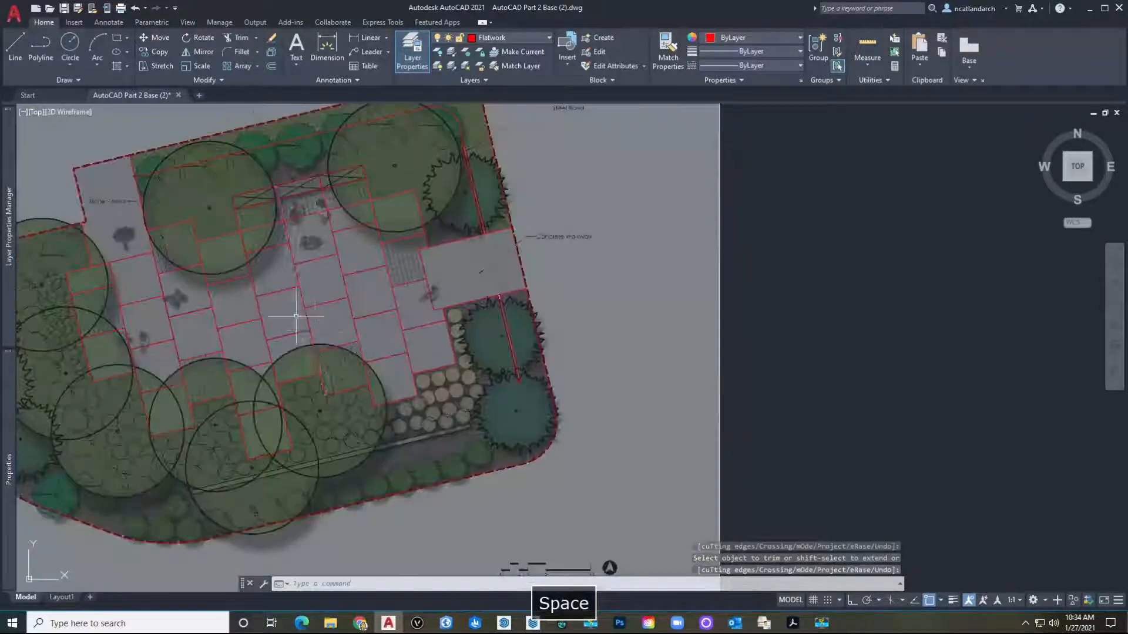
pyautogui.moveTo(216, 474); pyautogui.dragTo(222, 443, button='middle')
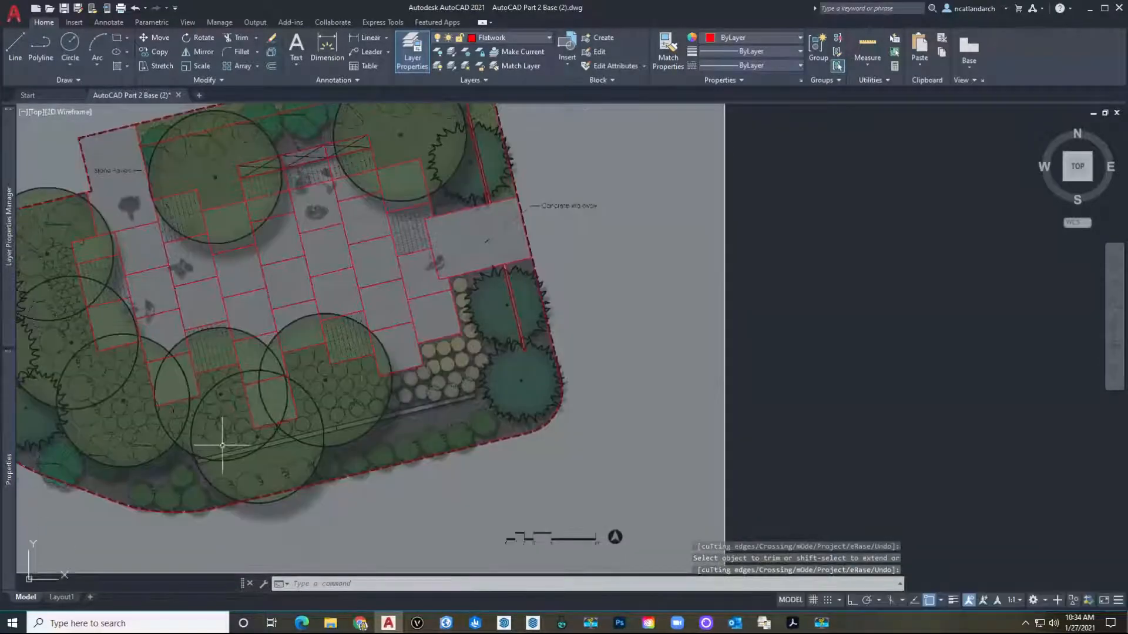
pyautogui.scroll(2, 202, 453)
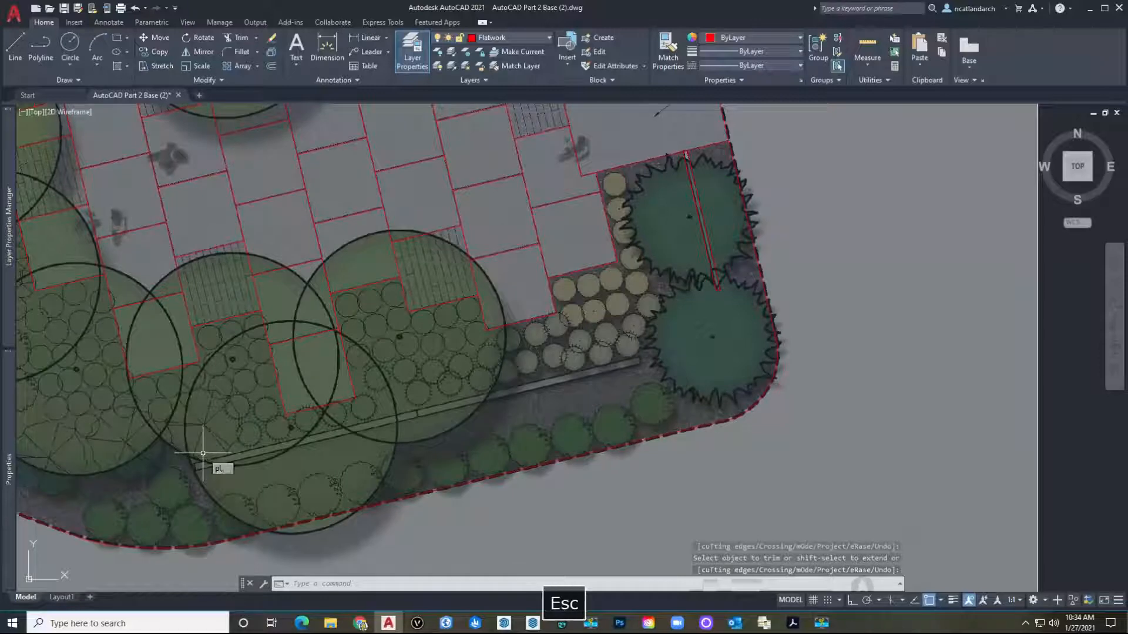
pyautogui.write('o')
pyautogui.press('space')
pyautogui.write('t')
pyautogui.press('space')
pyautogui.scroll(3, 305, 410)
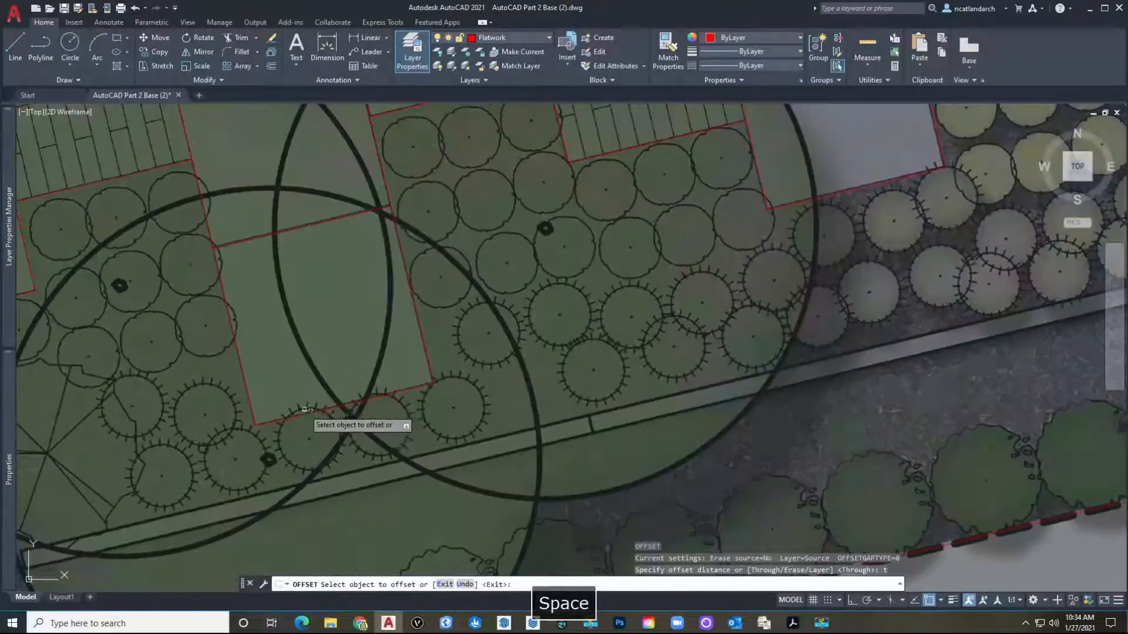
pyautogui.click(304, 411)
pyautogui.scroll(2, 310, 457)
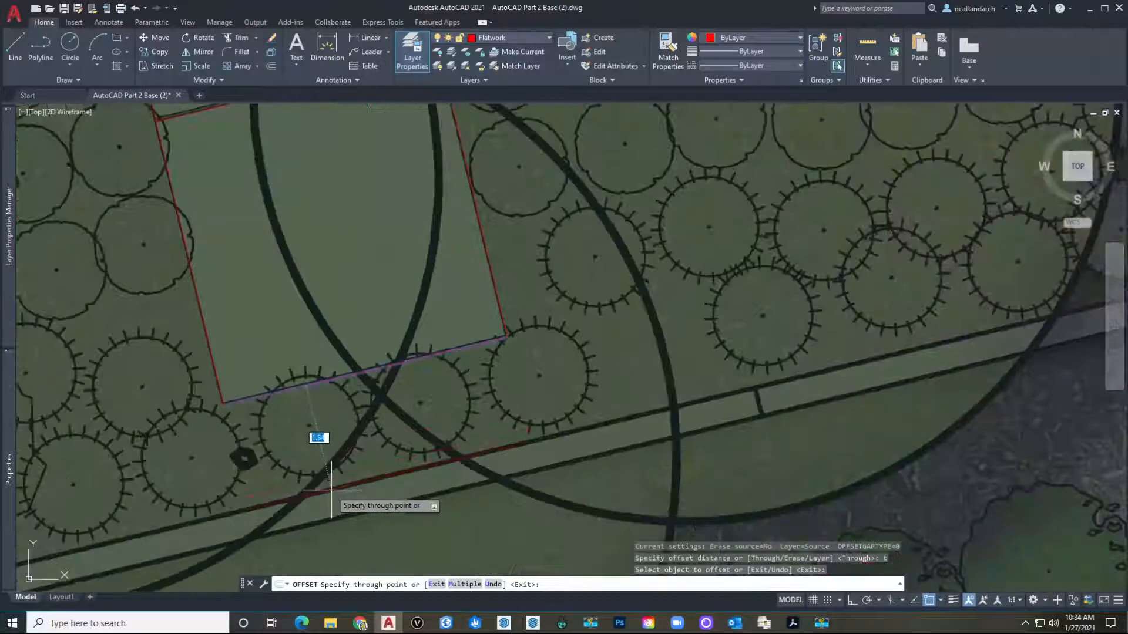
pyautogui.click(332, 490)
# Offset the strip's new north edge line through the strip's south edge.
pyautogui.scroll(2, 343, 484)
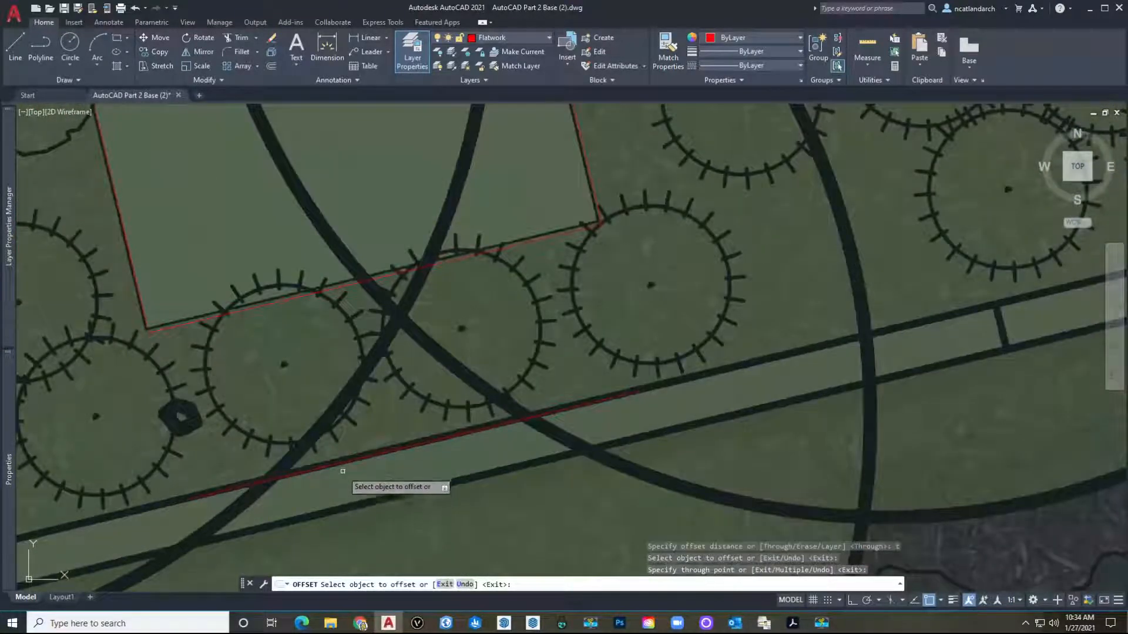
pyautogui.click(344, 465)
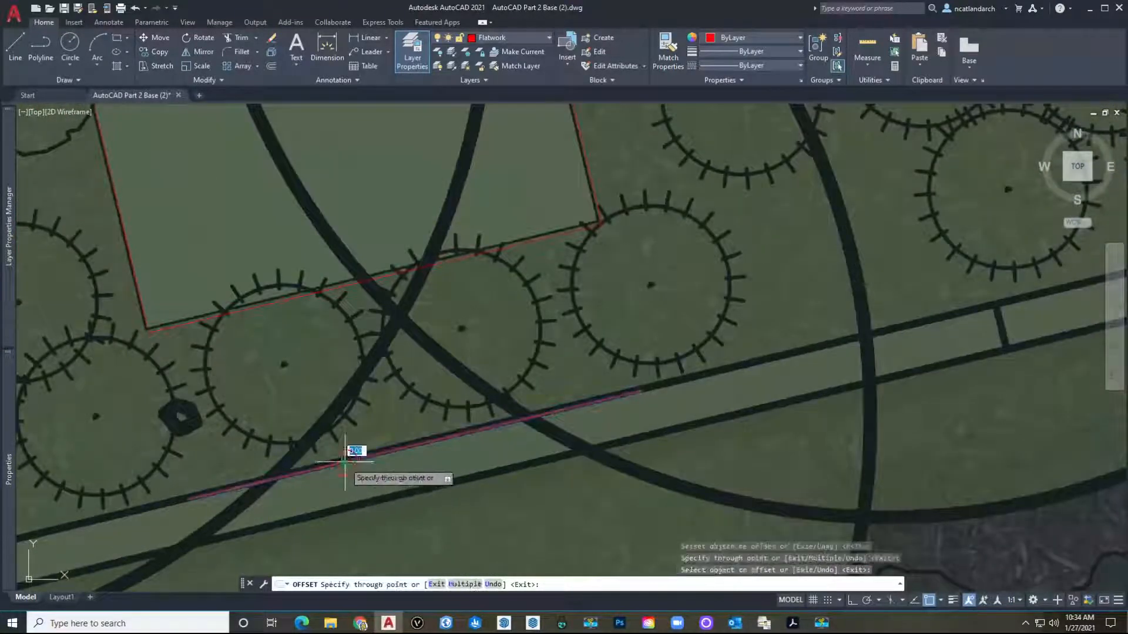
pyautogui.click(356, 505)
pyautogui.scroll(-5, 356, 499)
pyautogui.press('Escape')
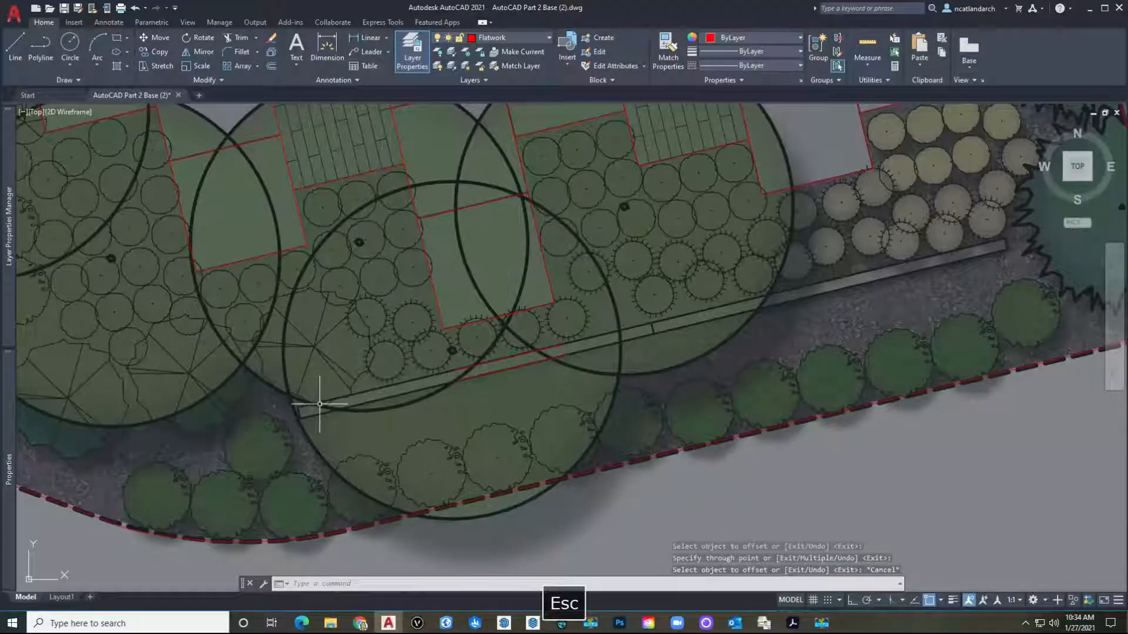
pyautogui.write('pl')
pyautogui.press('space')
pyautogui.scroll(4, 305, 406)
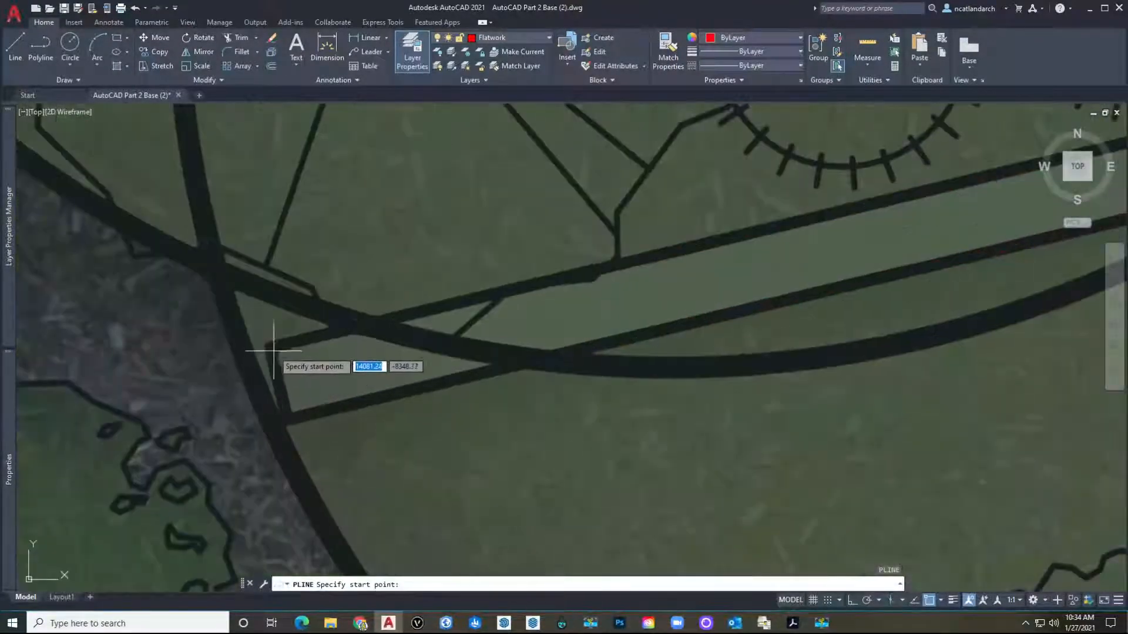
pyautogui.click(256, 258)
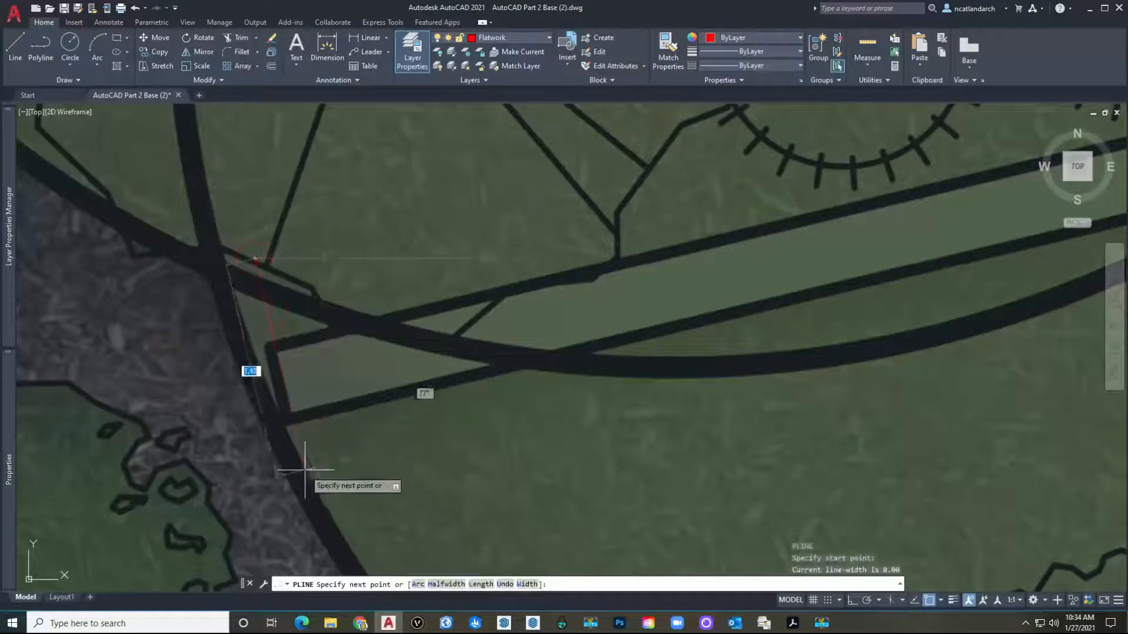
pyautogui.press('Escape')
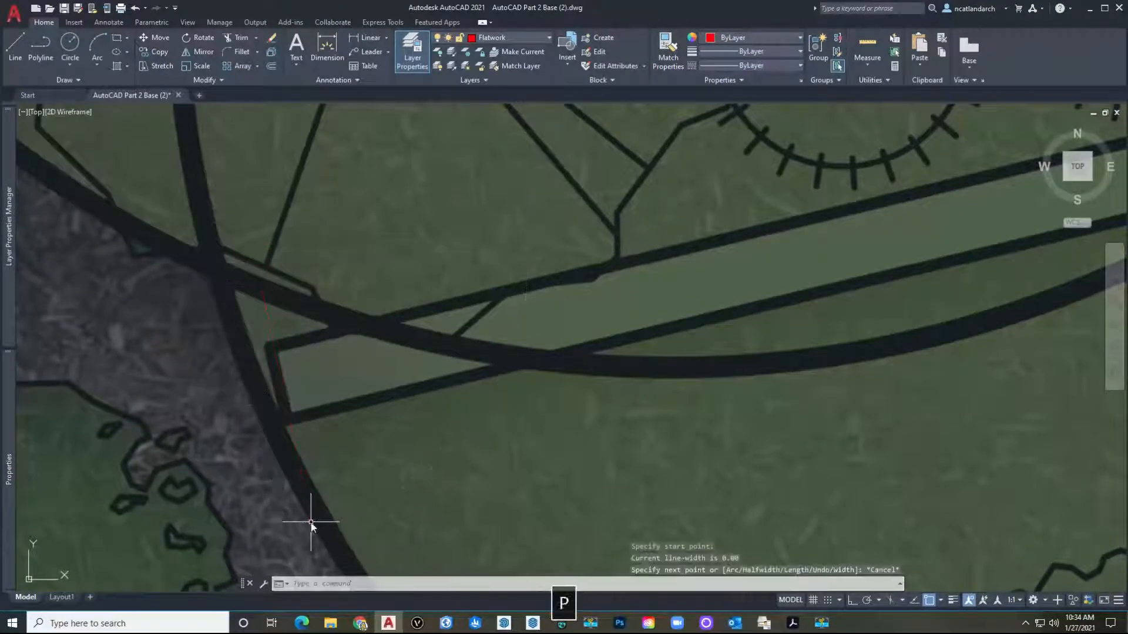
# Try a polyline across the west end of the long narrow strip and erase it.
pyautogui.write('p')
pyautogui.press('space')
pyautogui.click(268, 347)
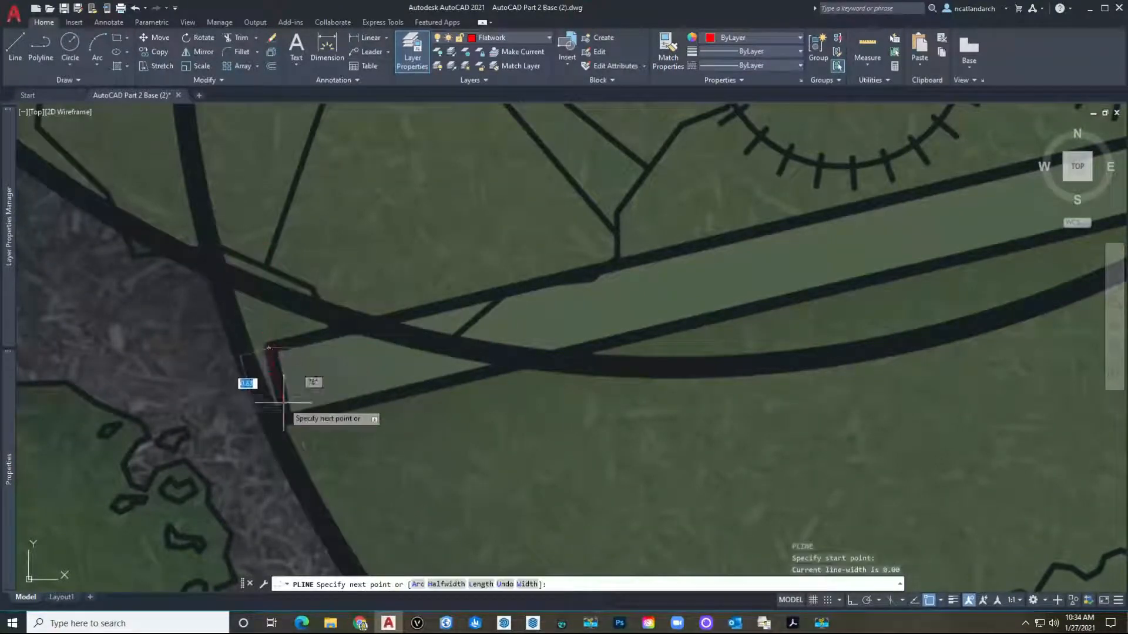
pyautogui.click(284, 450)
pyautogui.press('Escape')
pyautogui.scroll(-6, 279, 366)
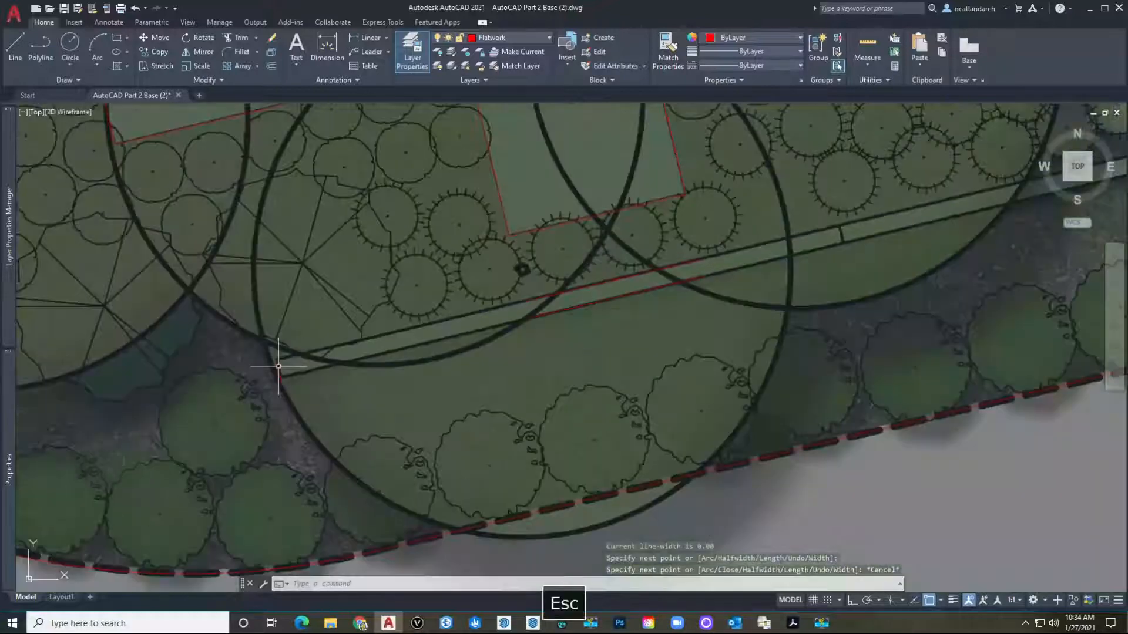
pyautogui.scroll(-3, 284, 380)
pyautogui.click(279, 376)
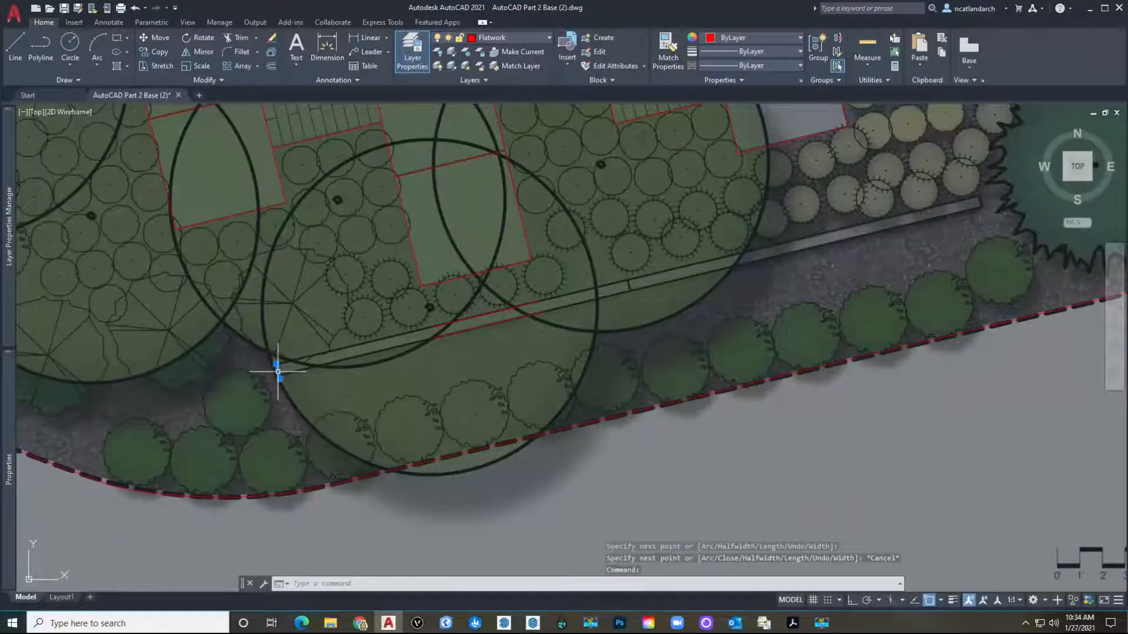
pyautogui.press('Delete')
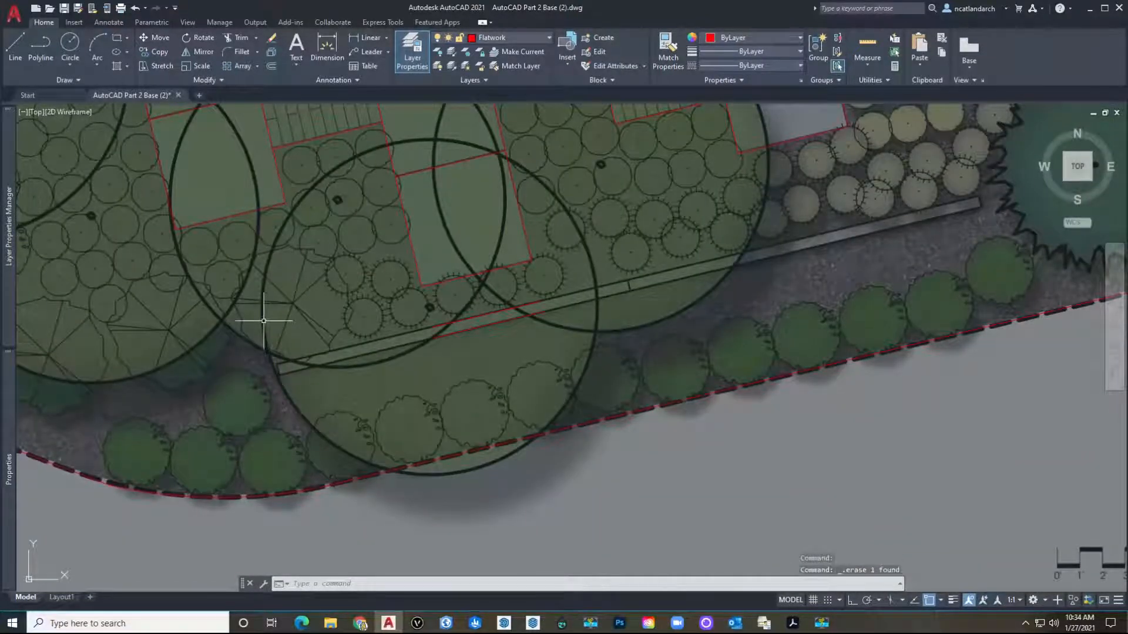
# Copy the sloping north-south grid line onto the west end of the long narrow strip.
pyautogui.press('Return')
pyautogui.click(279, 176)
pyautogui.rightClick(280, 176)
pyautogui.click(280, 176)
pyautogui.scroll(2, 272, 381)
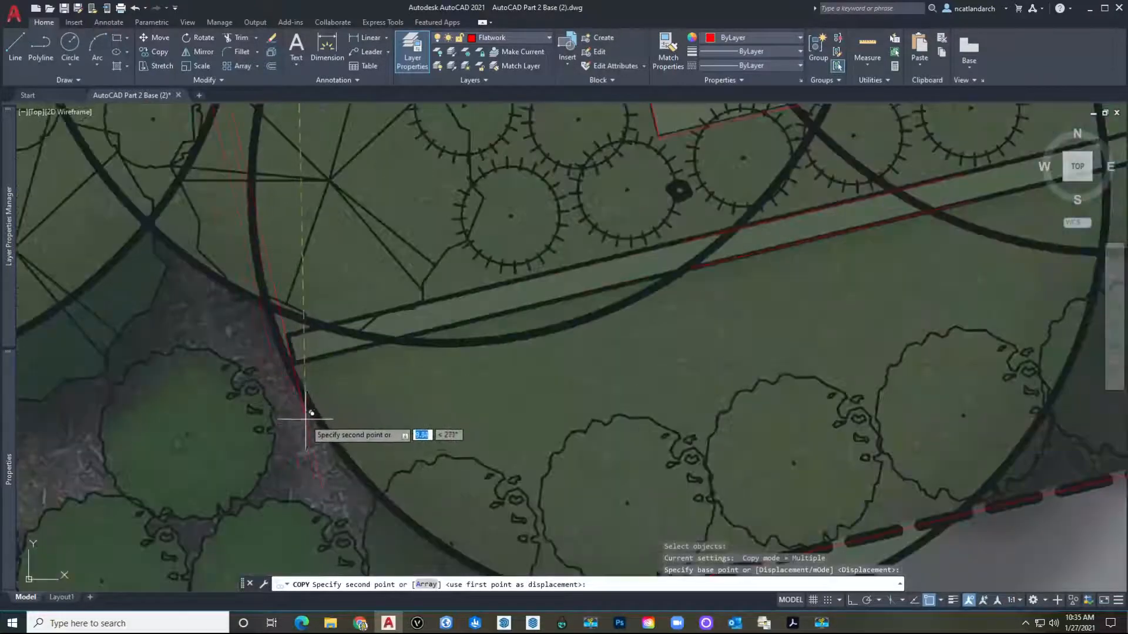
pyautogui.click(309, 422)
pyautogui.scroll(-3, 311, 423)
pyautogui.moveTo(515, 389); pyautogui.dragTo(416, 420, button='middle')
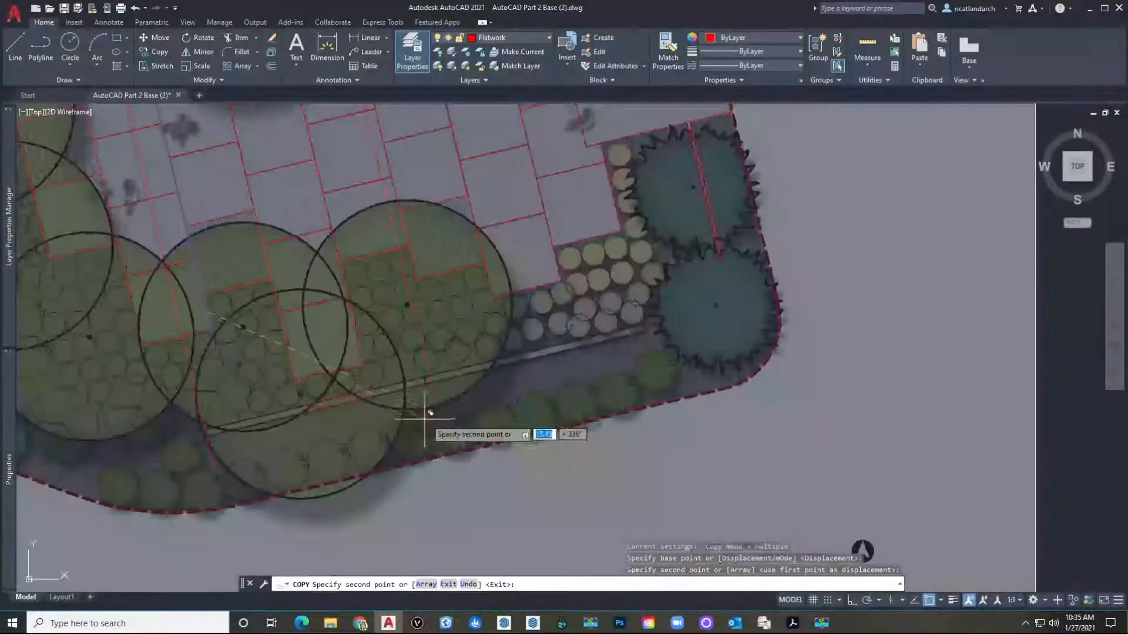
pyautogui.press('Escape')
# Extend the strip's two long edges west to the copied end line.
pyautogui.scroll(2, 223, 404)
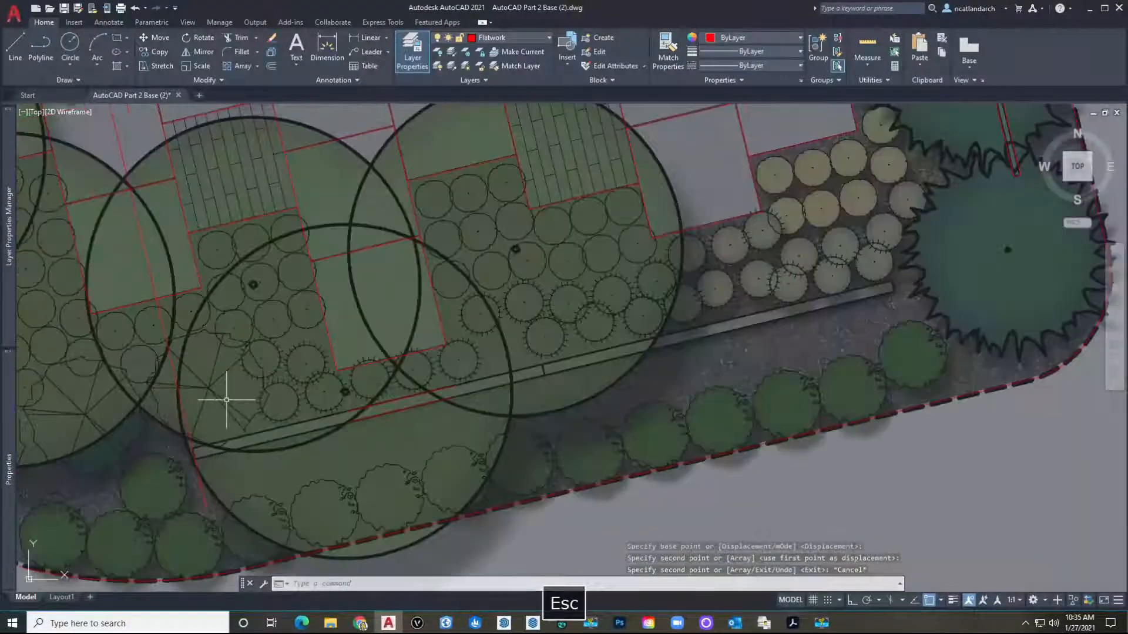
pyautogui.write('ex')
pyautogui.press('space')
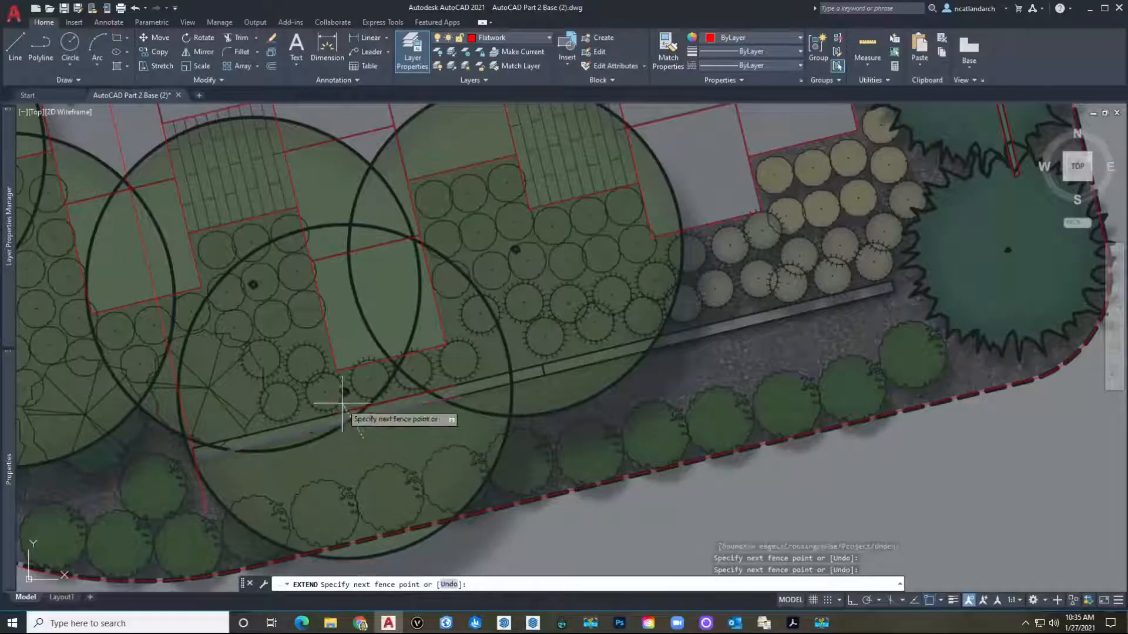
pyautogui.press('Escape')
pyautogui.press('Escape')
pyautogui.press('Escape')
# Trim the copied line's excess through the paving and lawn panels and below the strip's west end.
pyautogui.write('tr')
pyautogui.press('space')
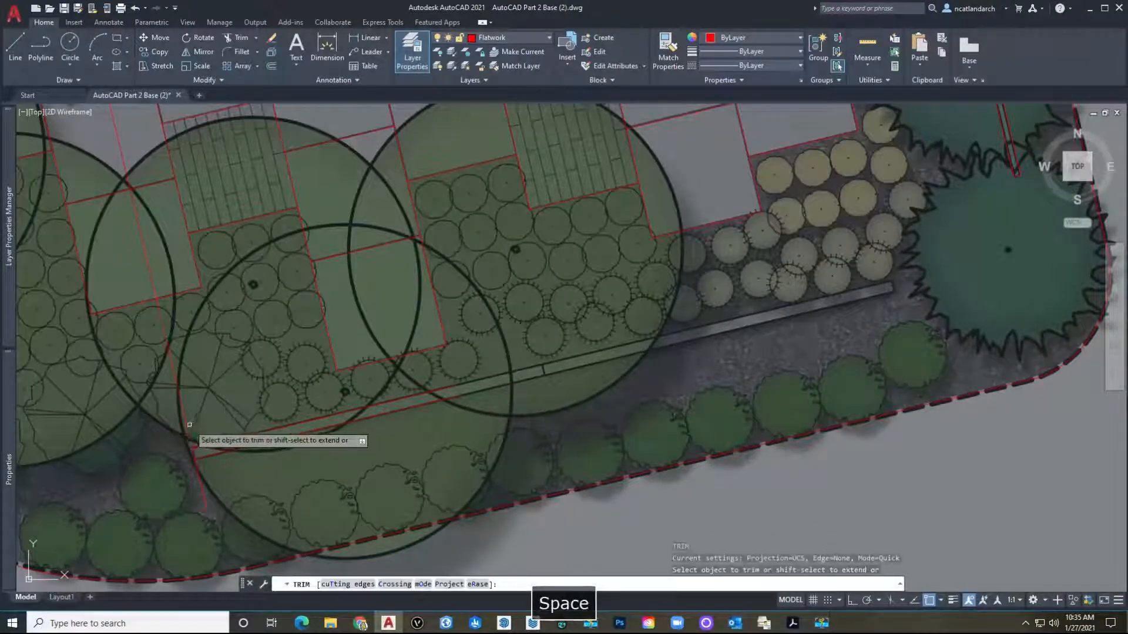
pyautogui.click(144, 247)
pyautogui.moveTo(144, 247); pyautogui.dragTo(203, 445, button='middle')
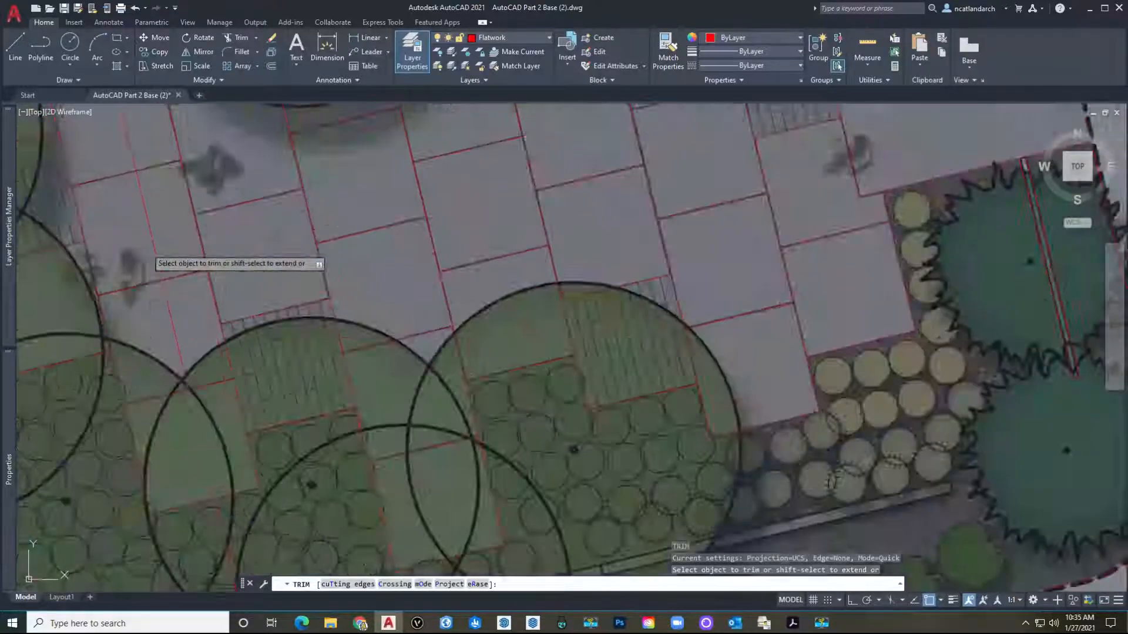
pyautogui.scroll(-2, 197, 384)
pyautogui.click(147, 194)
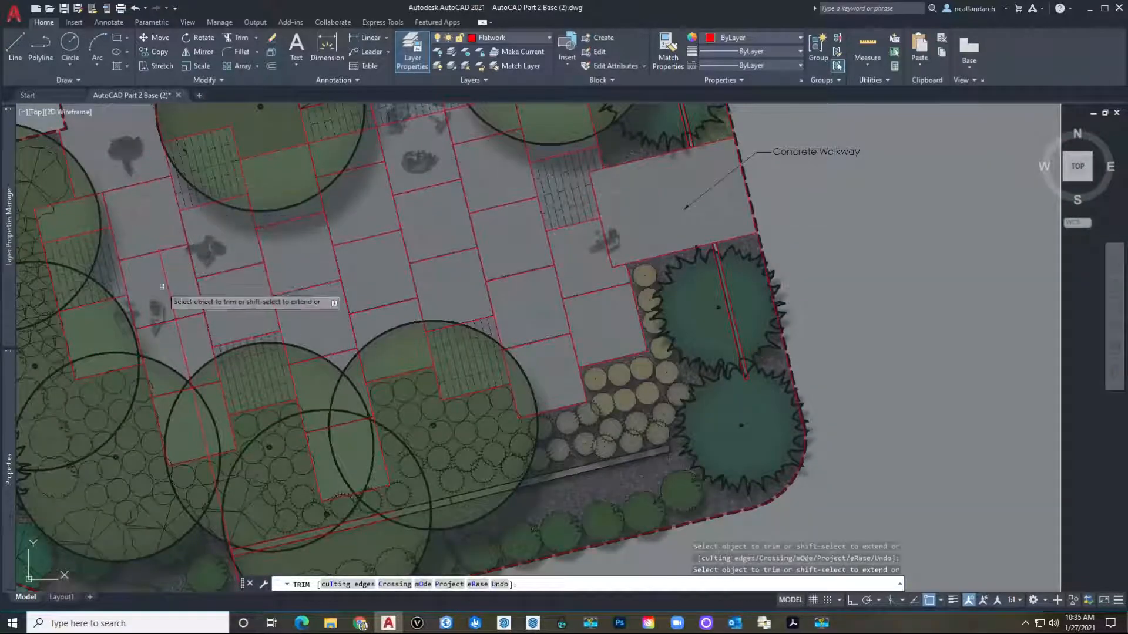
pyautogui.moveTo(178, 351); pyautogui.dragTo(189, 354)
pyautogui.click(200, 422)
pyautogui.click(215, 485)
pyautogui.moveTo(225, 506); pyautogui.dragTo(222, 378, button='middle')
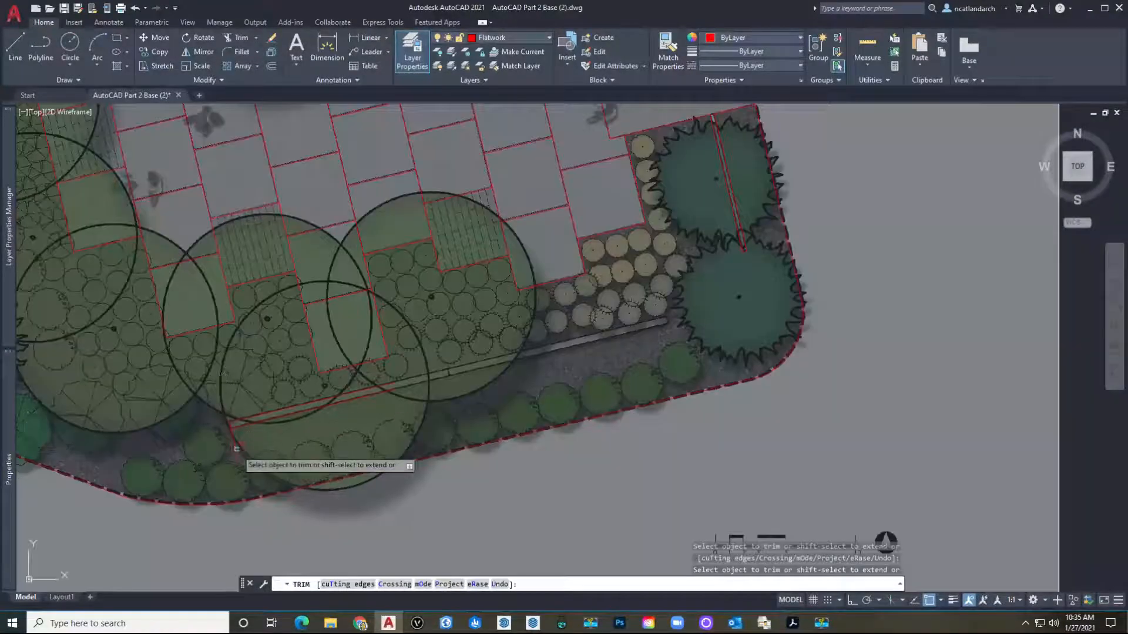
pyautogui.click(239, 449)
pyautogui.press('space')
pyautogui.moveTo(408, 411); pyautogui.dragTo(290, 445, button='middle')
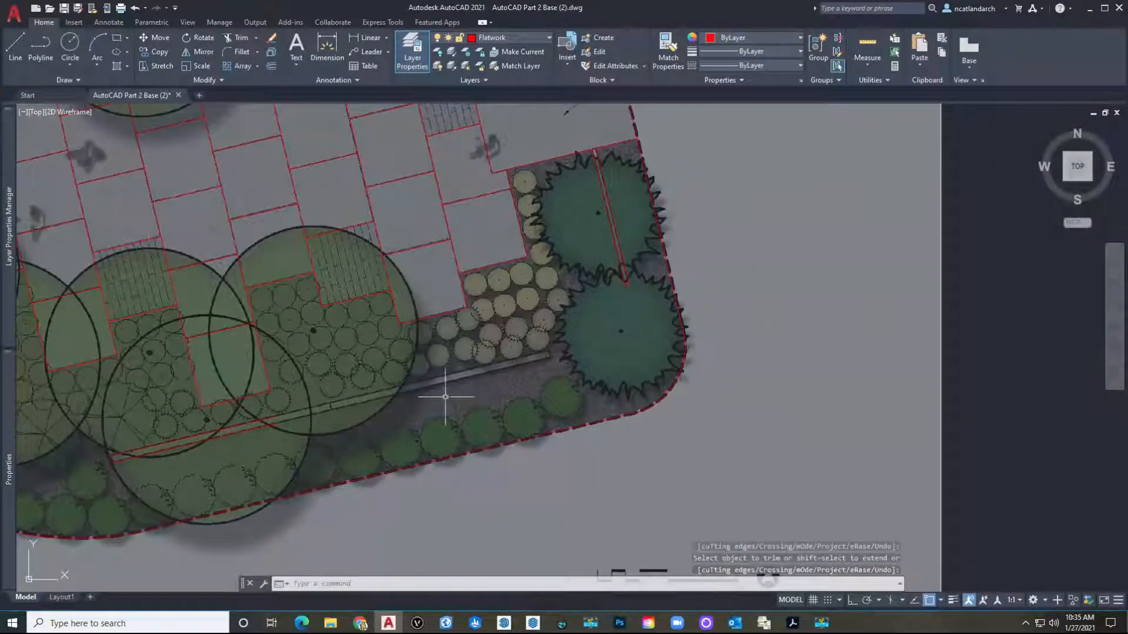
pyautogui.moveTo(445, 397); pyautogui.dragTo(434, 405, button='middle')
pyautogui.press('Return')
pyautogui.write('copyh')
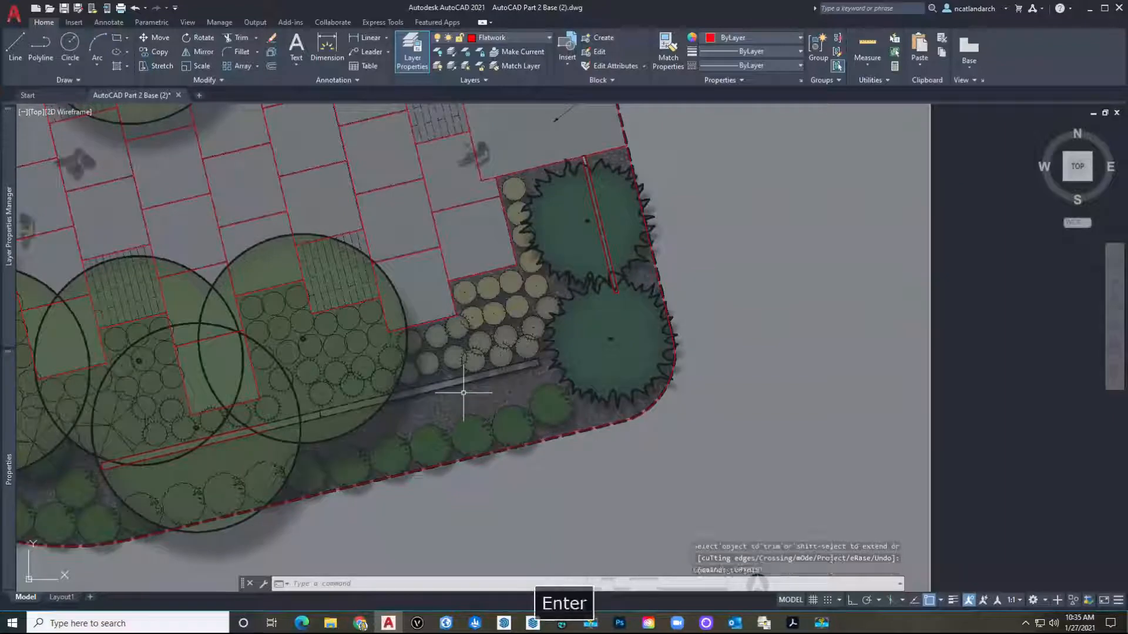
pyautogui.press('Escape')
pyautogui.scroll(2, 323, 413)
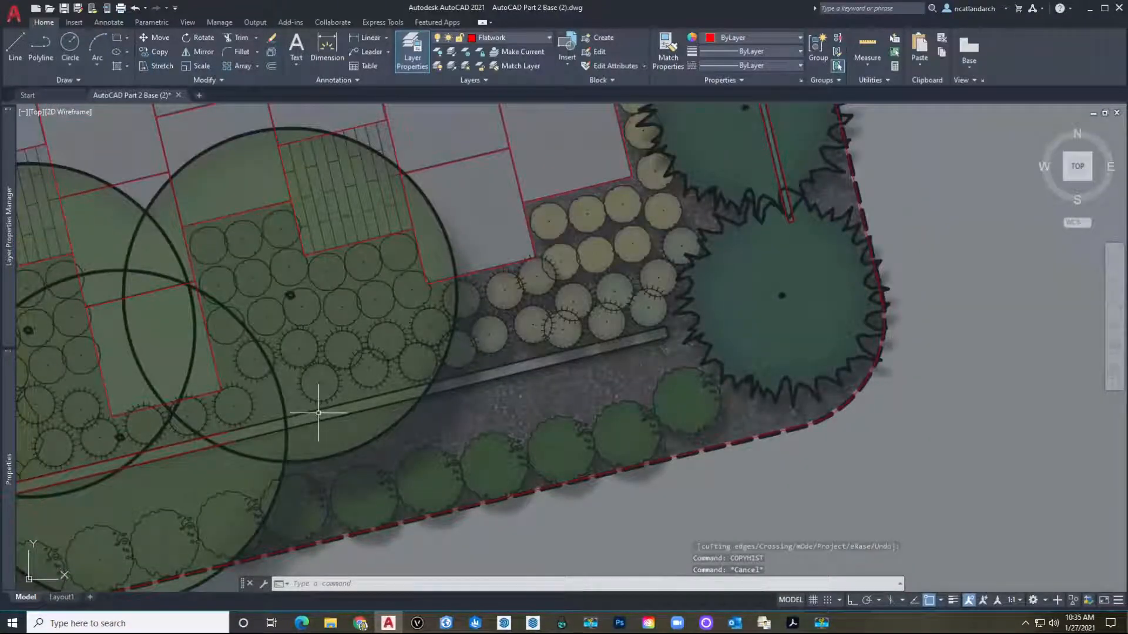
pyautogui.write('e')
pyautogui.press('space')
pyautogui.press('Escape')
# Extend the strip's two long edges east to the site boundary.
pyautogui.scroll(-5, 758, 369)
pyautogui.press('space')
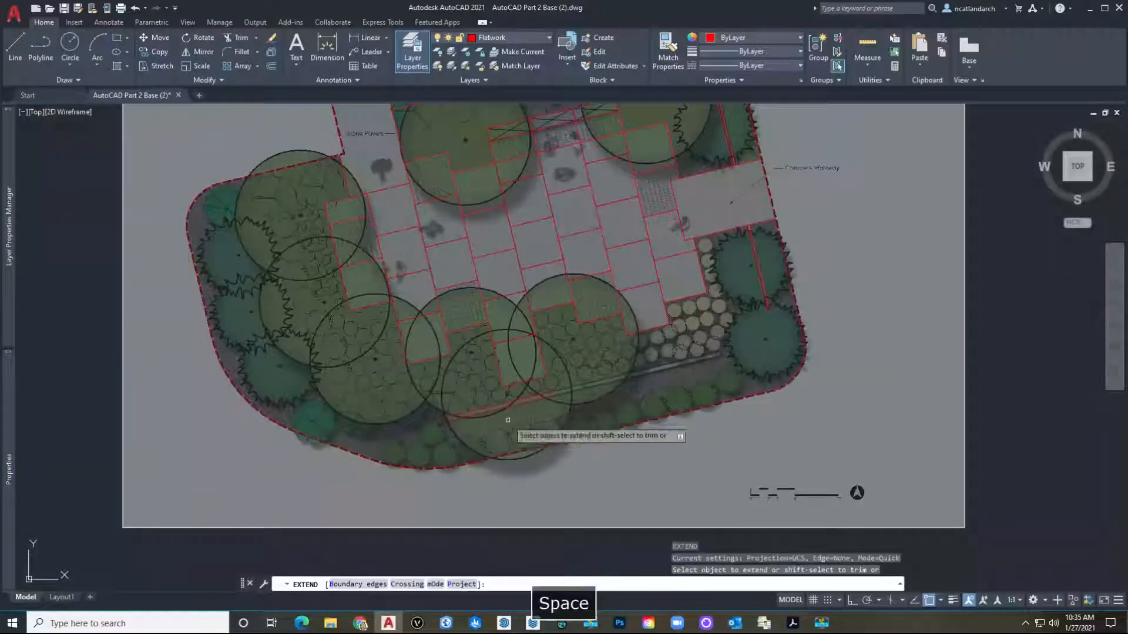
pyautogui.scroll(4, 800, 334)
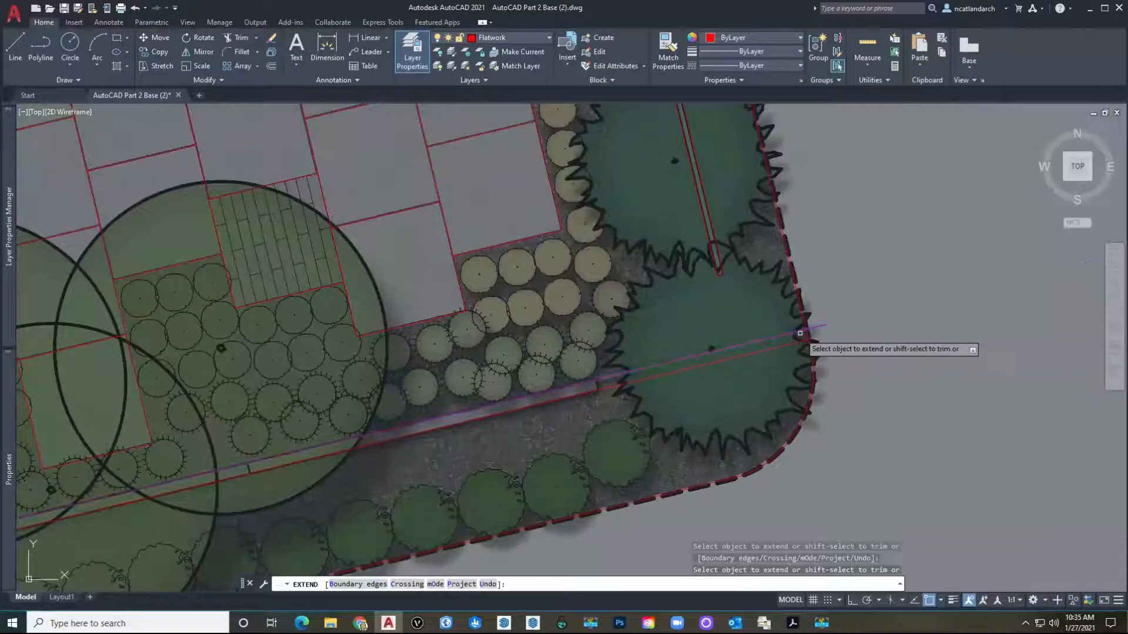
pyautogui.press('Escape')
# Draw a polyline across the east end of the long narrow strip.
pyautogui.press('space')
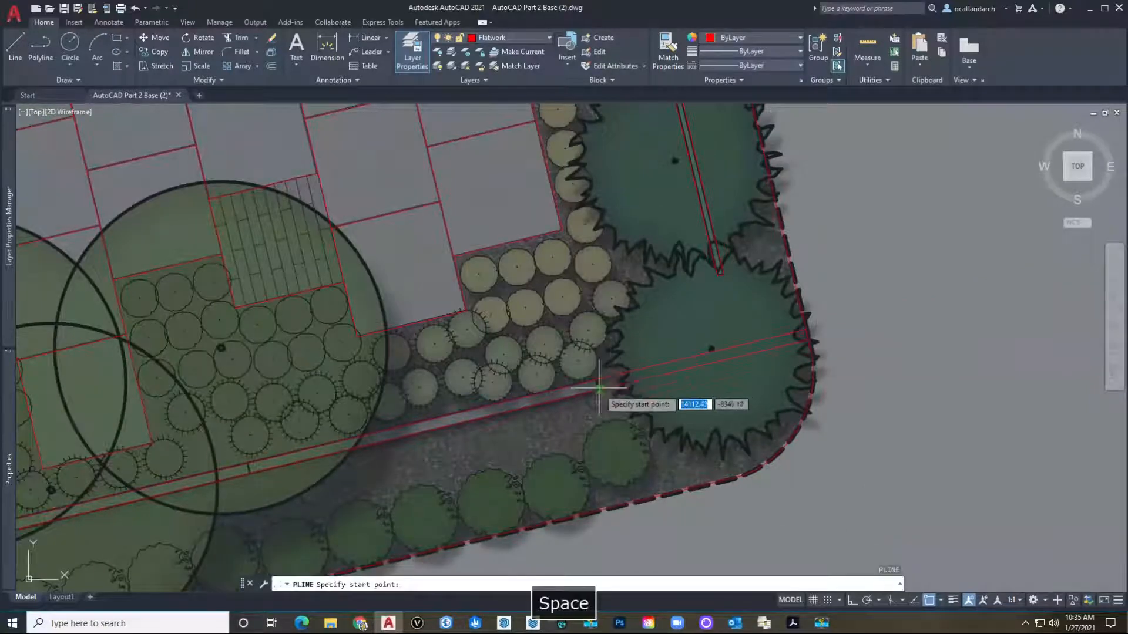
pyautogui.scroll(5, 605, 389)
pyautogui.click(579, 330)
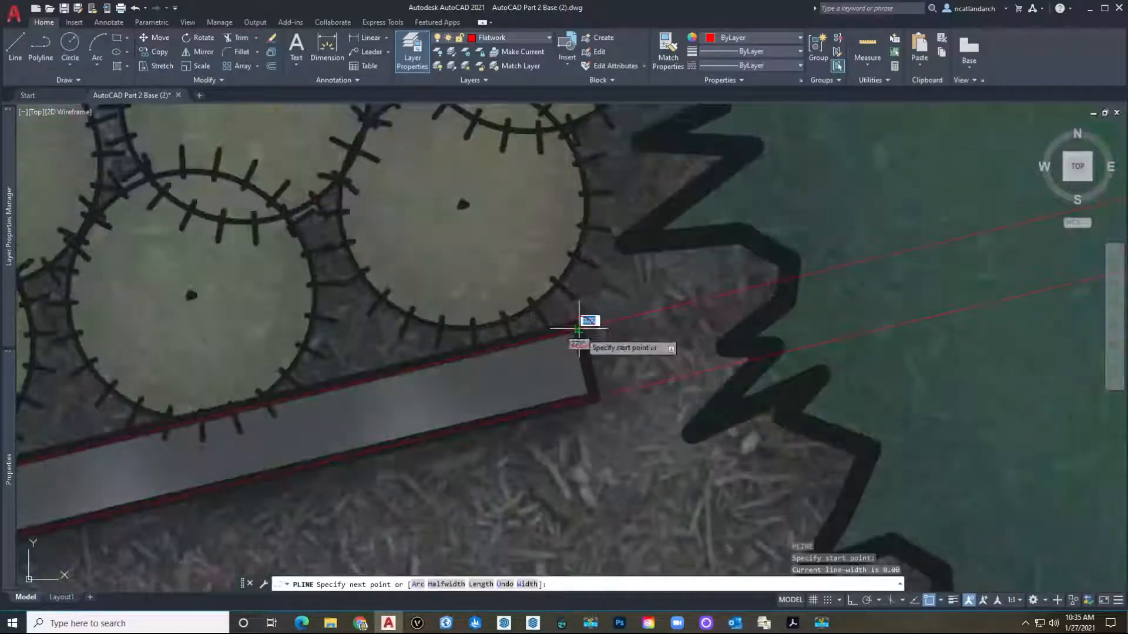
pyautogui.click(594, 398)
pyautogui.press('space')
# Trim the strip's two long edges beyond its east end line.
pyautogui.moveTo(597, 390); pyautogui.dragTo(557, 383, button='middle')
pyautogui.write('tr')
pyautogui.press('space')
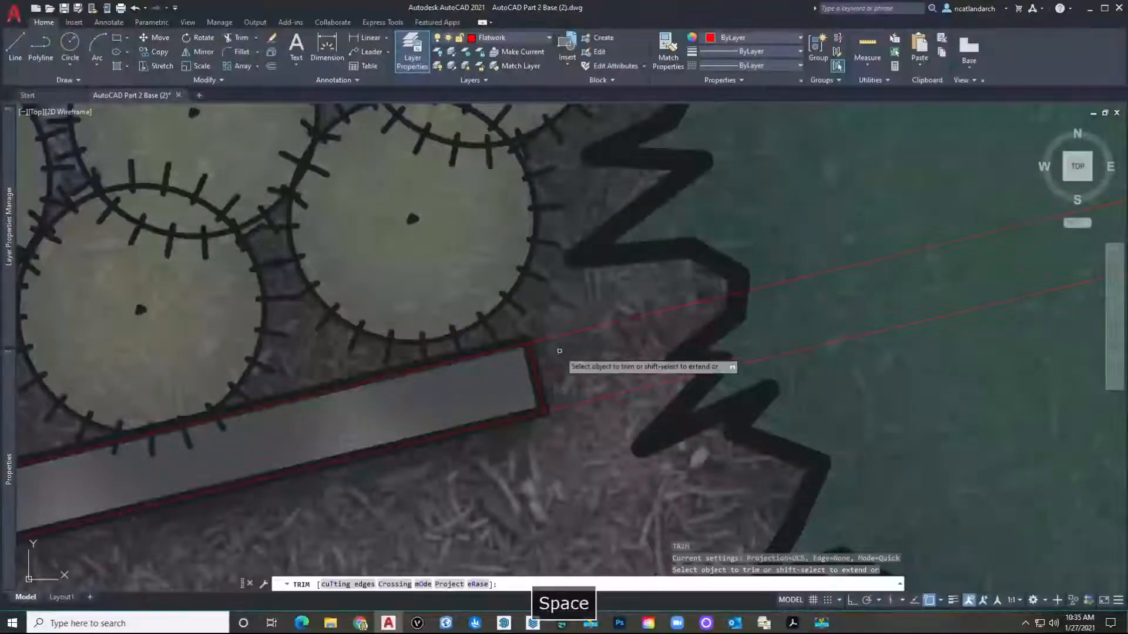
pyautogui.press('space')
pyautogui.scroll(-8, 594, 397)
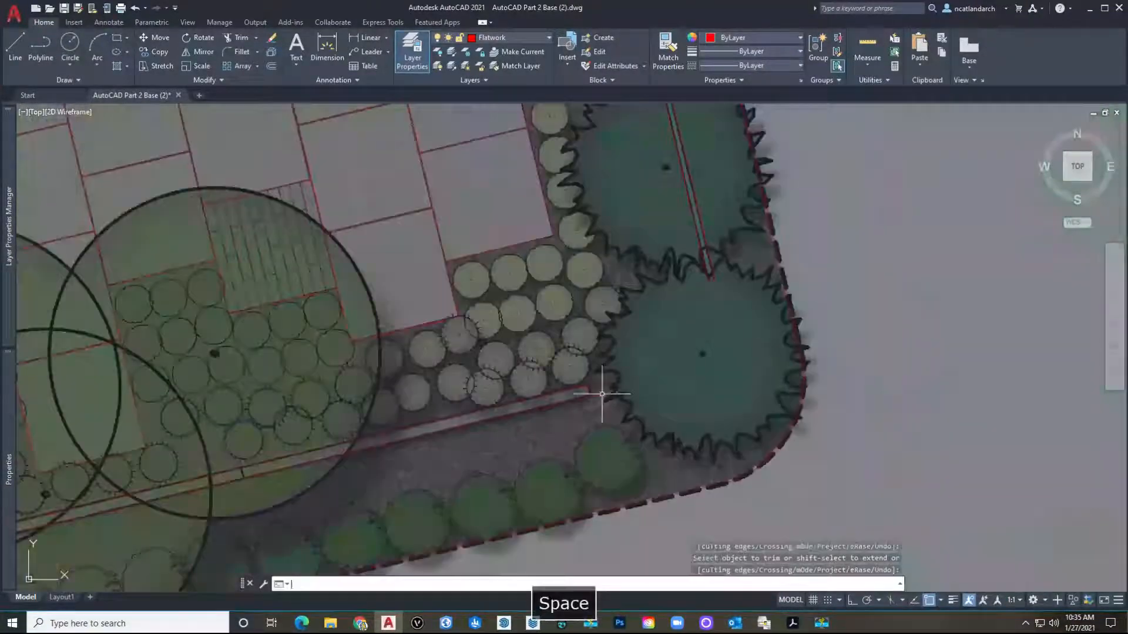
# Review the traced Flatwork linework across the whole plan.
pyautogui.scroll(5, 450, 428)
pyautogui.scroll(-8, 497, 430)
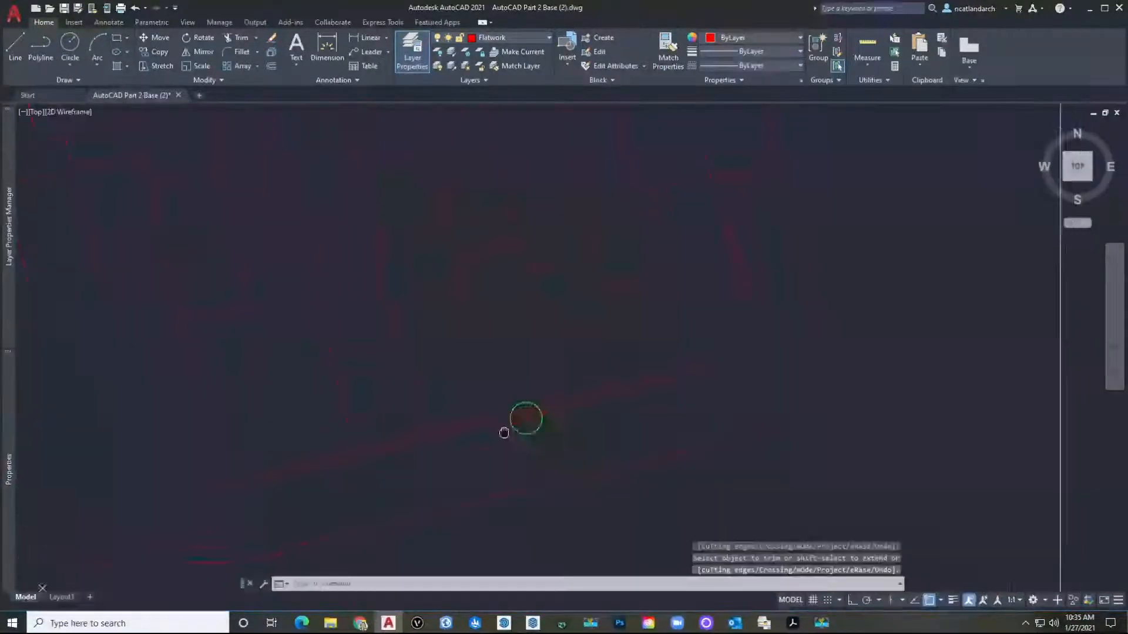
pyautogui.scroll(6, 435, 429)
pyautogui.scroll(-8, 442, 425)
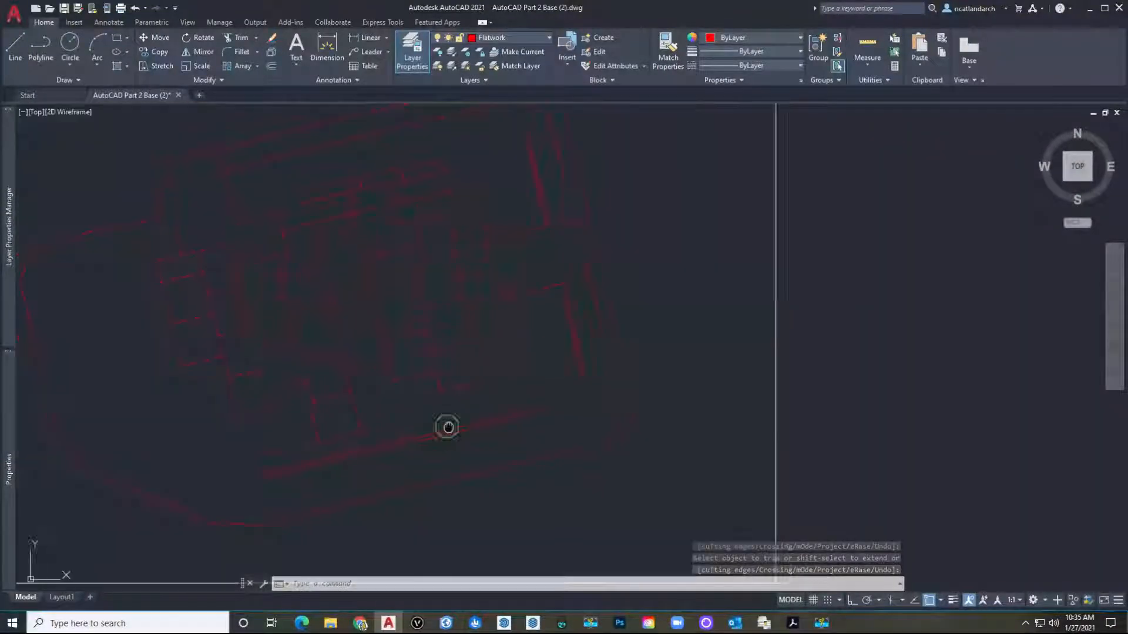
pyautogui.scroll(8, 470, 434)
pyautogui.scroll(-8, 496, 413)
pyautogui.scroll(9, 451, 380)
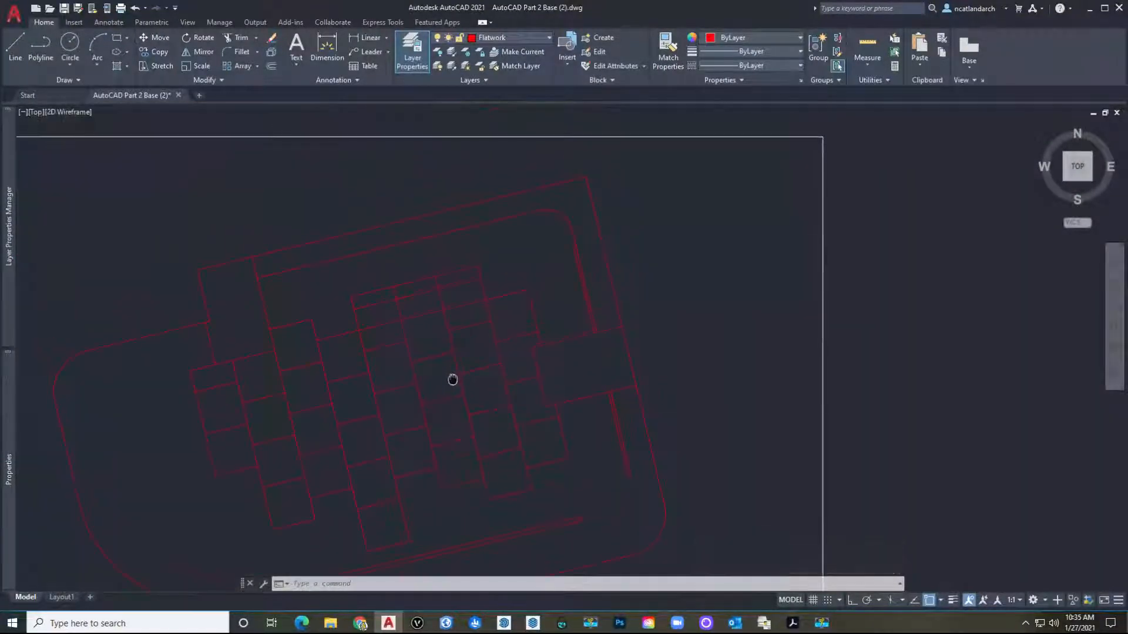
pyautogui.moveTo(275, 365); pyautogui.dragTo(321, 304, button='middle')
pyautogui.scroll(3, 275, 334)
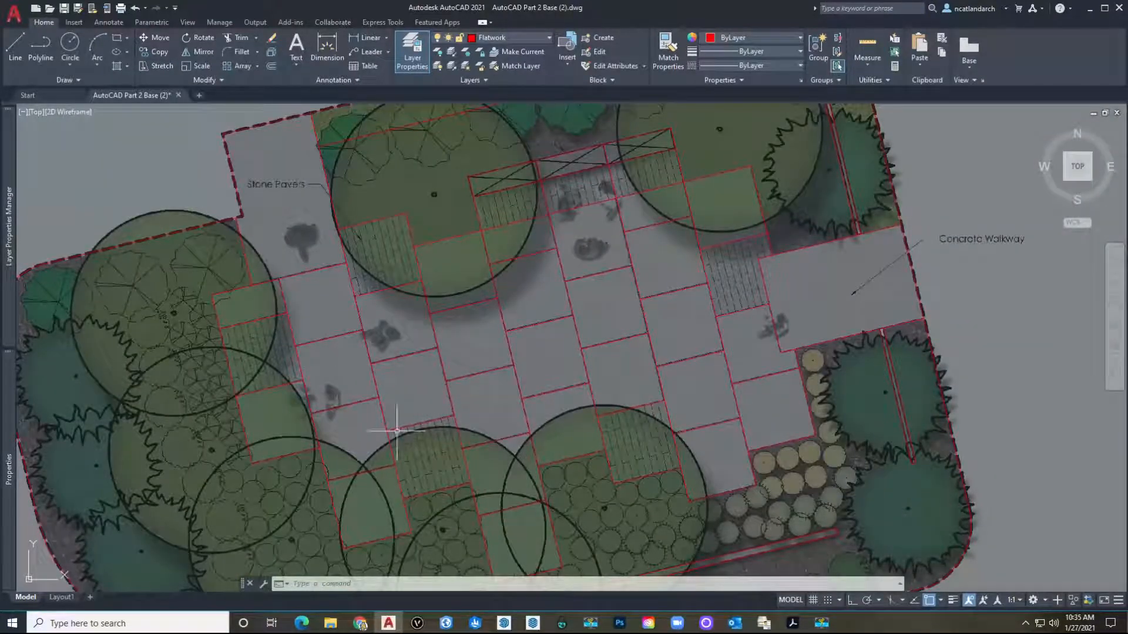
# Create a yellow layer named Stone Pavers and make it the current layer.
pyautogui.moveTo(8, 195)
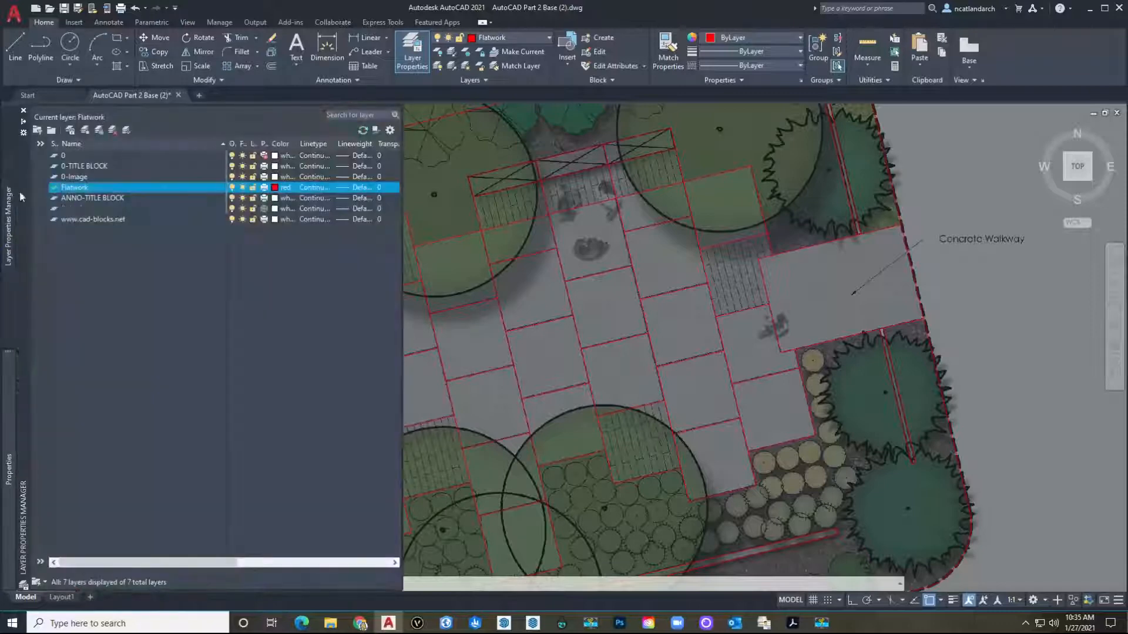
pyautogui.click(80, 131)
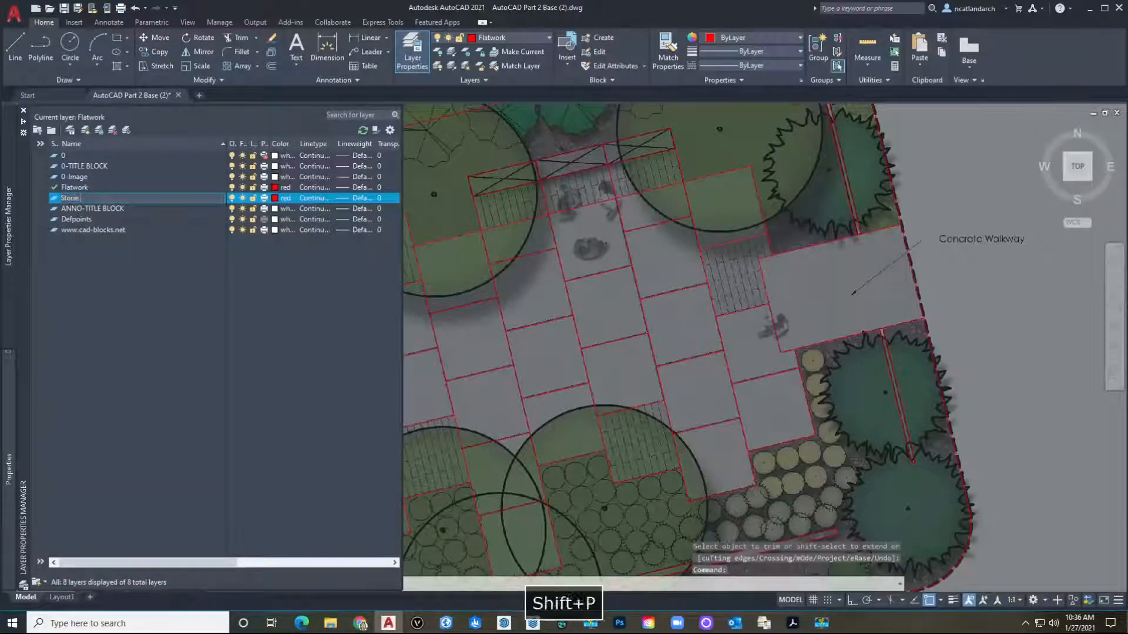
pyautogui.click(271, 198)
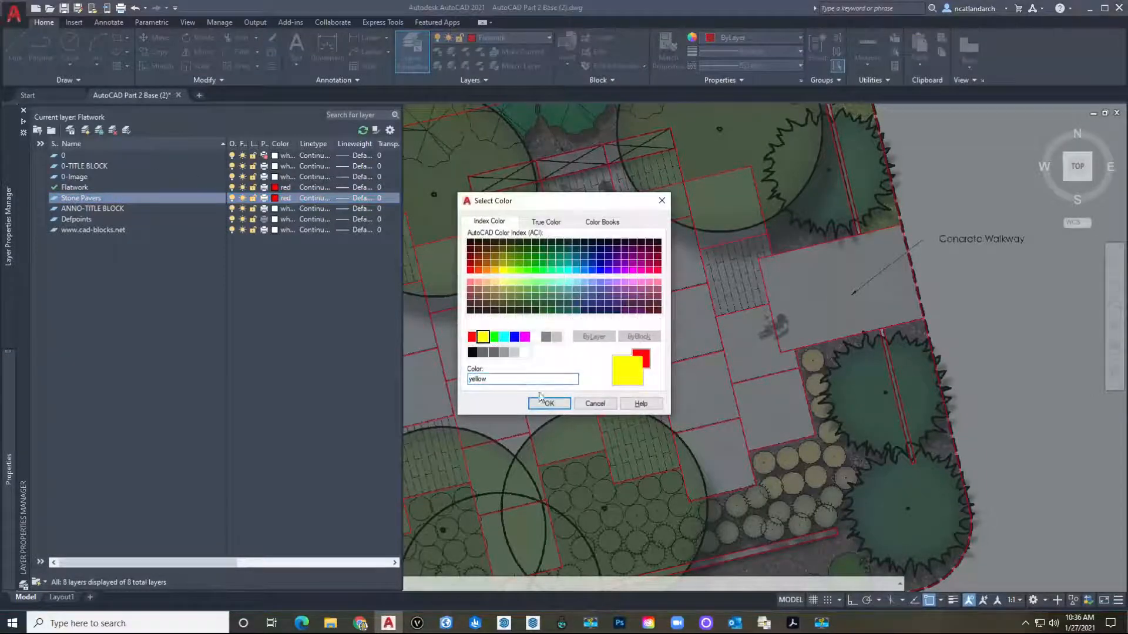
pyautogui.click(549, 403)
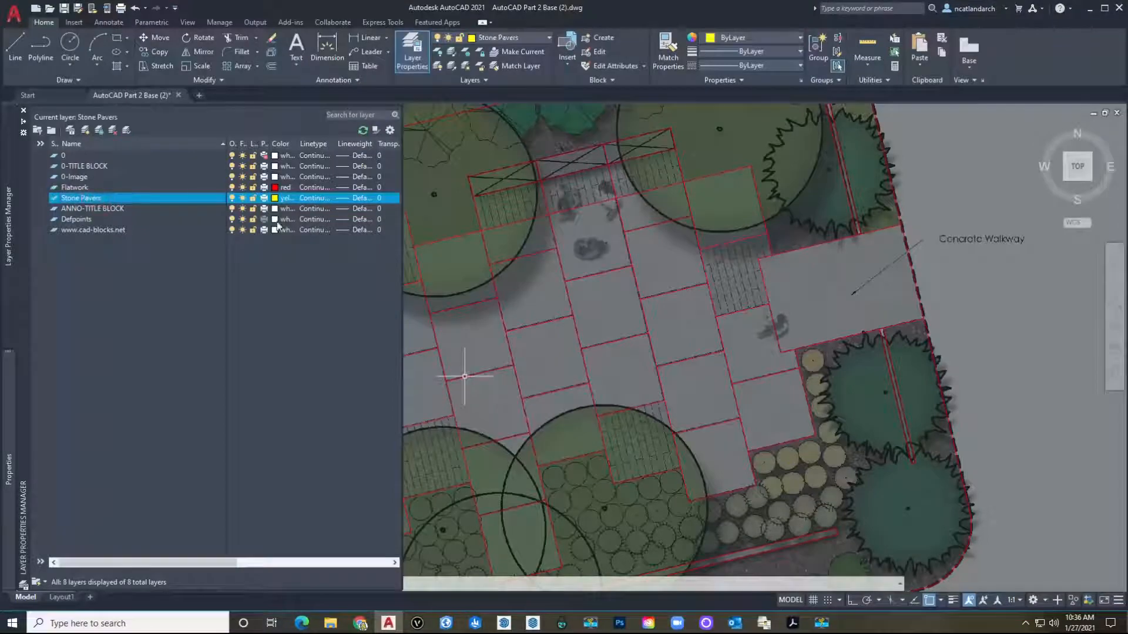
# Draw a polyline along the westernmost long joint of the western brick-patterned panel, from its north edge to its south edge.
pyautogui.moveTo(562, 341); pyautogui.dragTo(672, 335, button='middle')
pyautogui.moveTo(482, 320); pyautogui.dragTo(699, 352, button='middle')
pyautogui.moveTo(600, 388); pyautogui.dragTo(534, 328, button='middle')
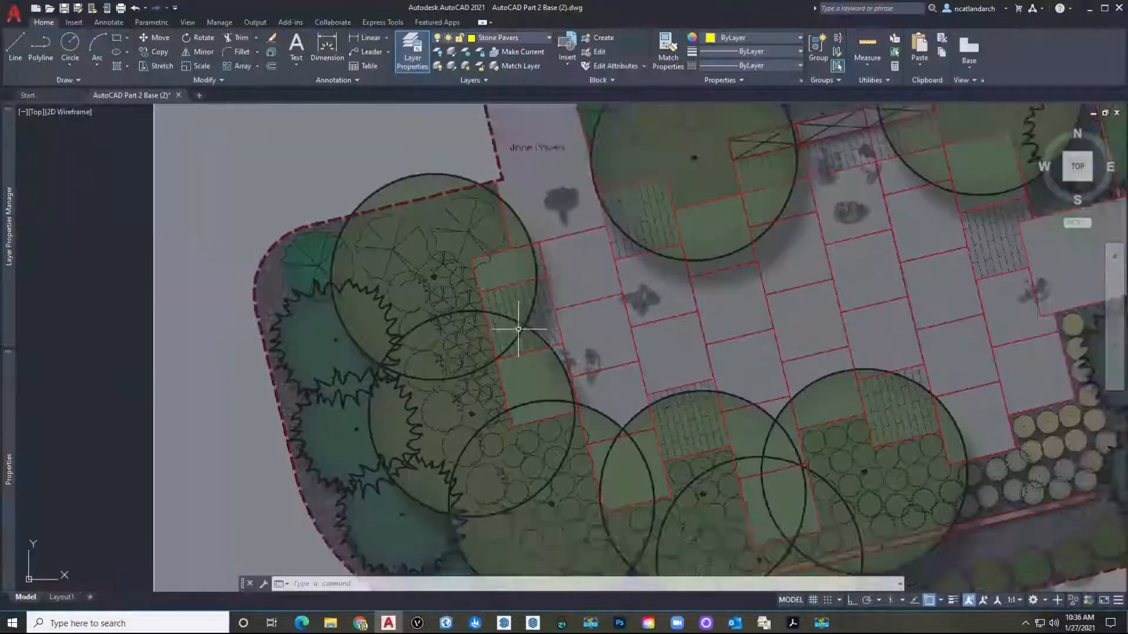
pyautogui.scroll(5, 519, 329)
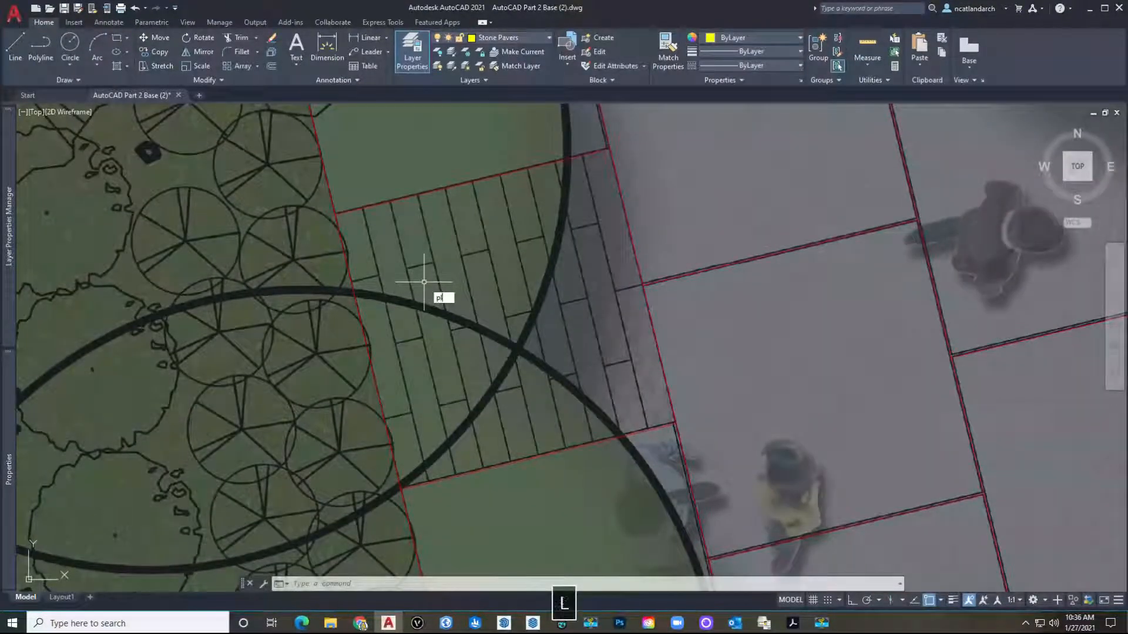
pyautogui.press('space')
pyautogui.scroll(4, 383, 244)
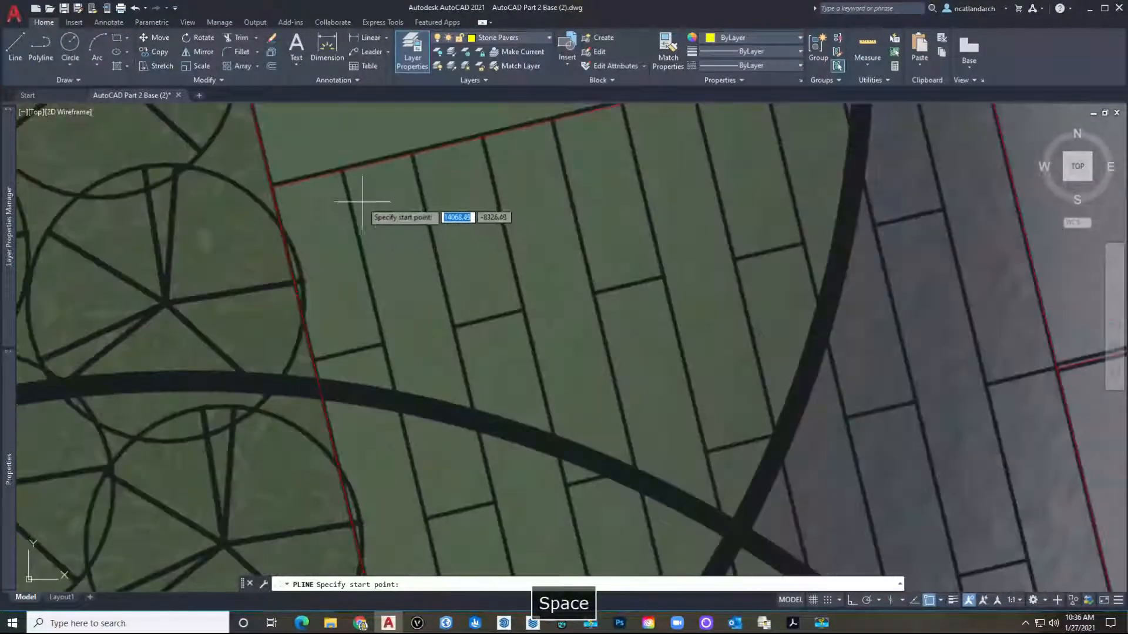
pyautogui.click(342, 170)
pyautogui.scroll(-5, 329, 177)
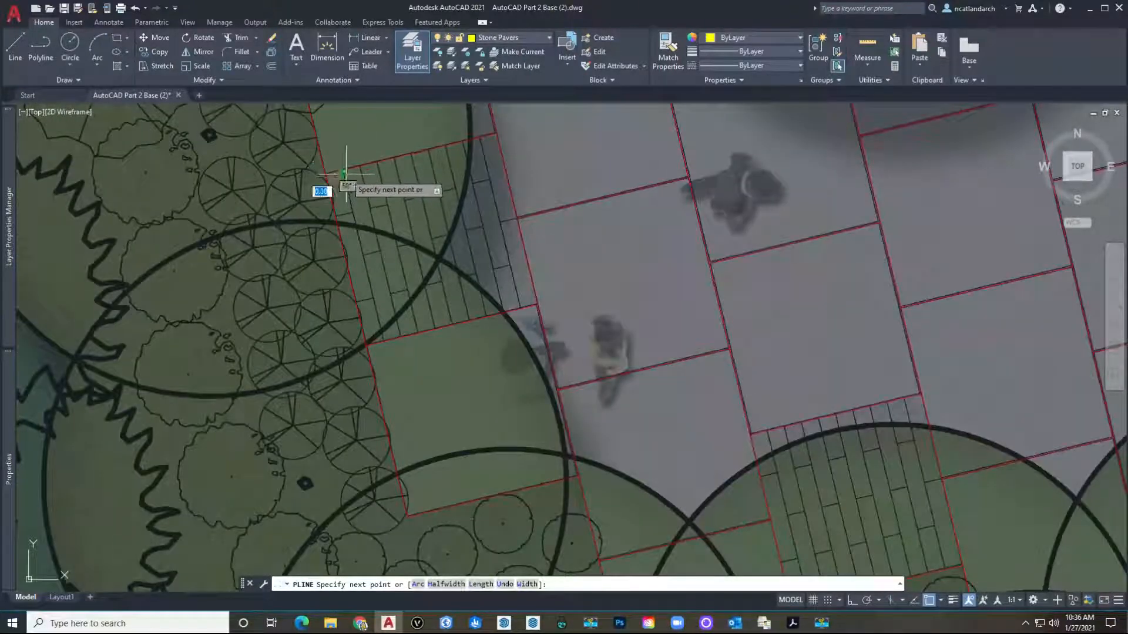
pyautogui.scroll(4, 379, 335)
pyautogui.scroll(2, 400, 358)
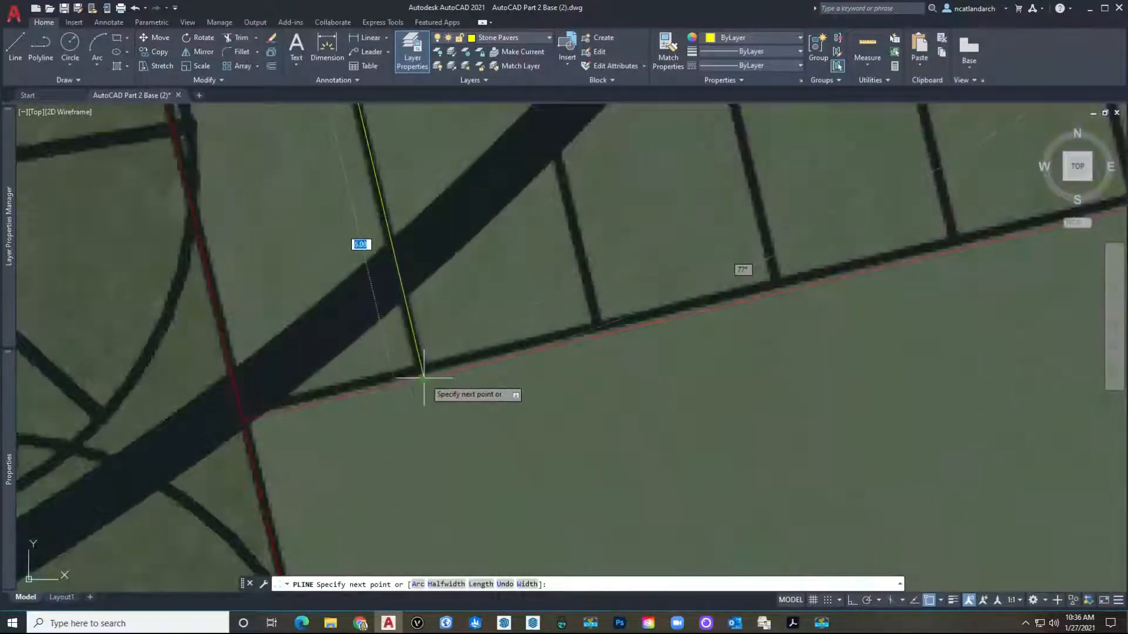
pyautogui.click(421, 379)
pyautogui.press('space')
# Offset the joint line eastward repeatedly to trace the remaining long joints across the western brick-patterned panel.
pyautogui.scroll(-4, 411, 379)
pyautogui.write('o')
pyautogui.press('space')
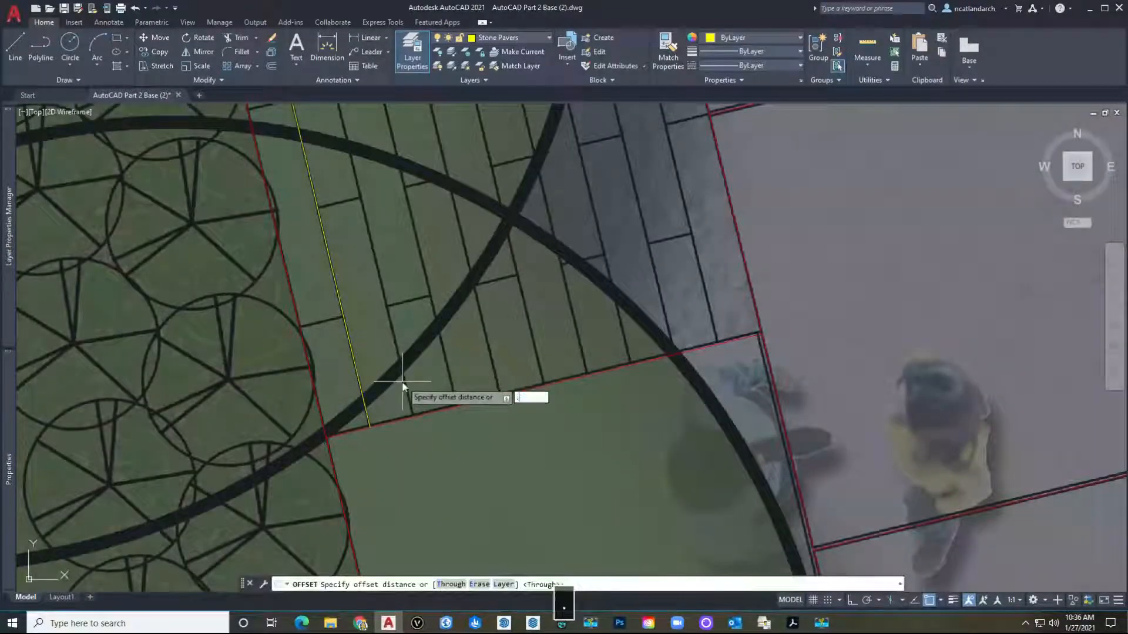
pyautogui.click(346, 333)
pyautogui.click(441, 312)
pyautogui.moveTo(441, 312); pyautogui.dragTo(367, 399, button='middle')
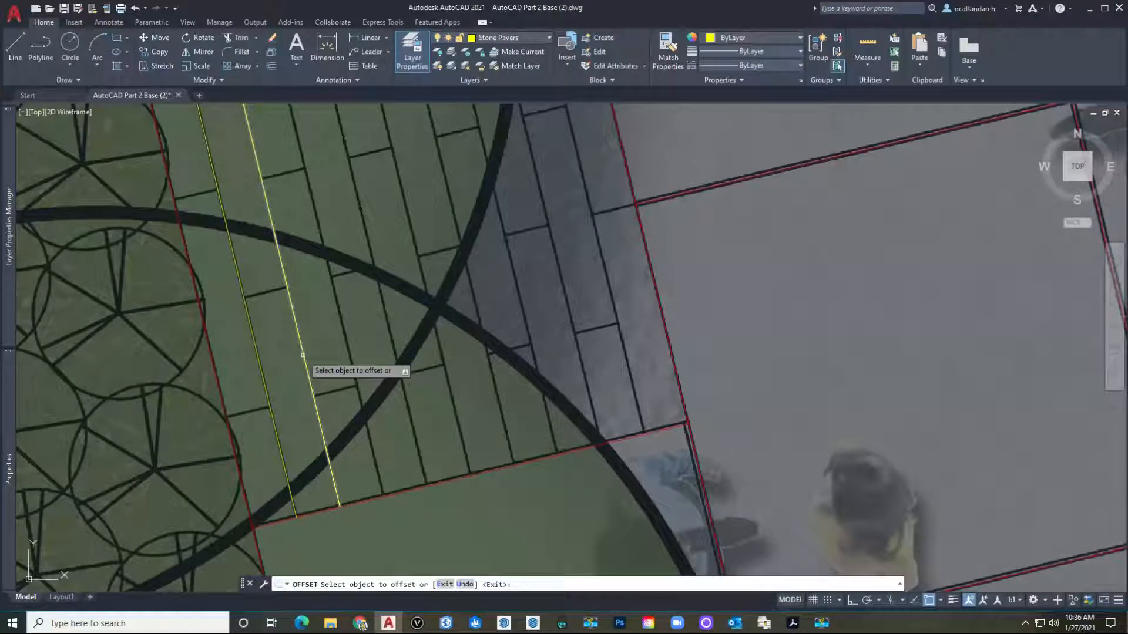
pyautogui.click(303, 355)
pyautogui.click(357, 326)
pyautogui.click(340, 316)
pyautogui.click(379, 293)
pyautogui.click(381, 288)
pyautogui.click(409, 265)
pyautogui.click(416, 251)
pyautogui.click(489, 243)
pyautogui.click(464, 254)
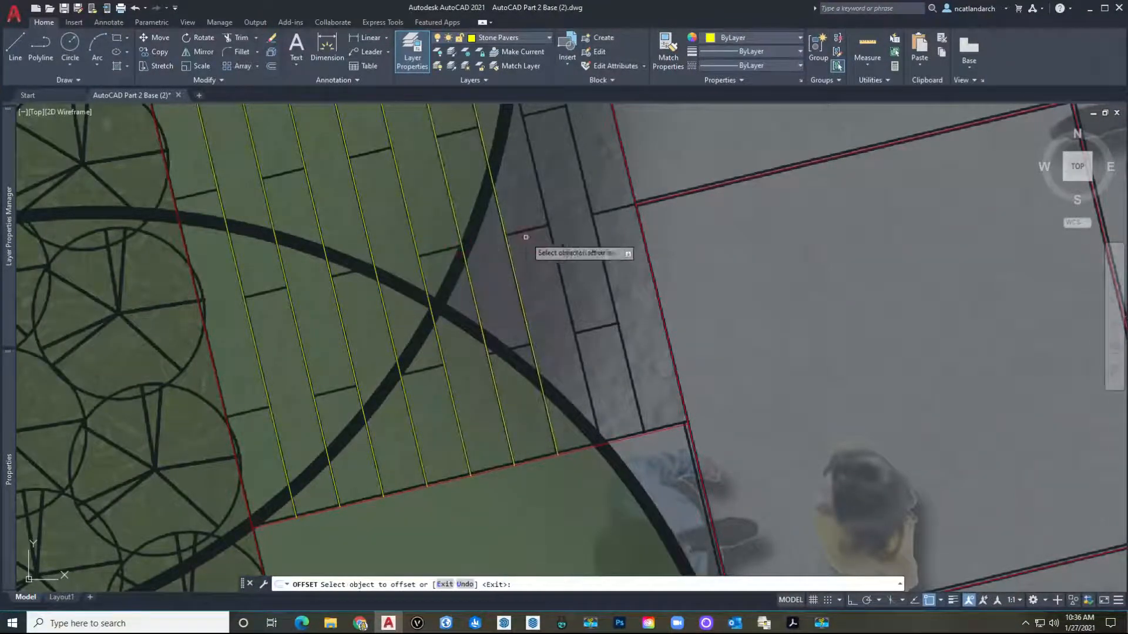
pyautogui.click(505, 242)
pyautogui.click(544, 230)
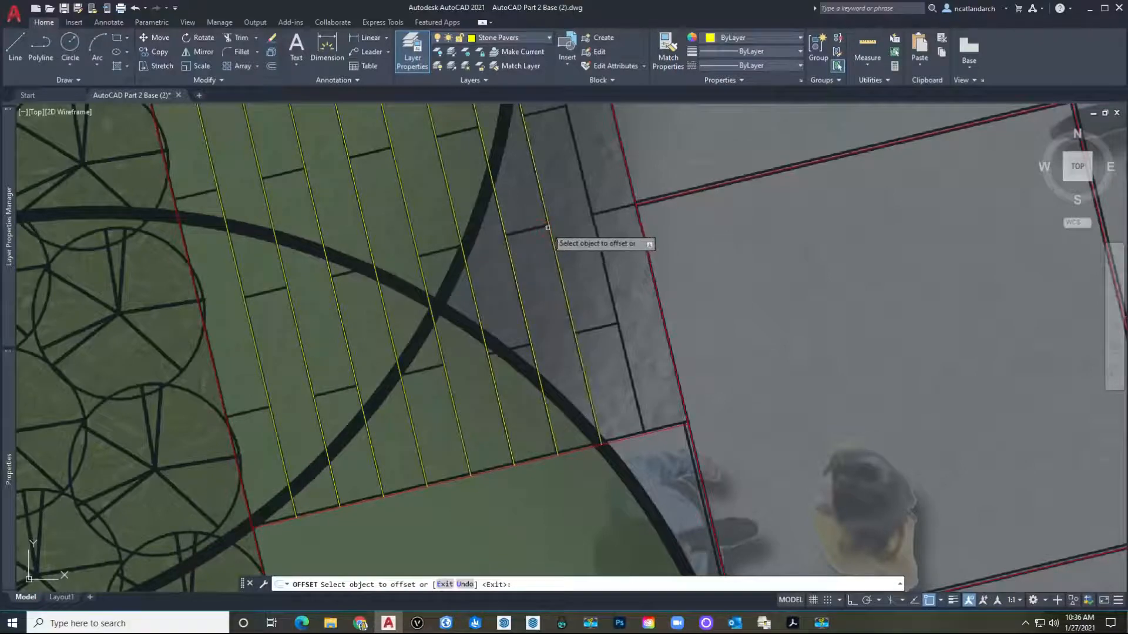
pyautogui.scroll(-5, 558, 252)
pyautogui.scroll(4, 515, 255)
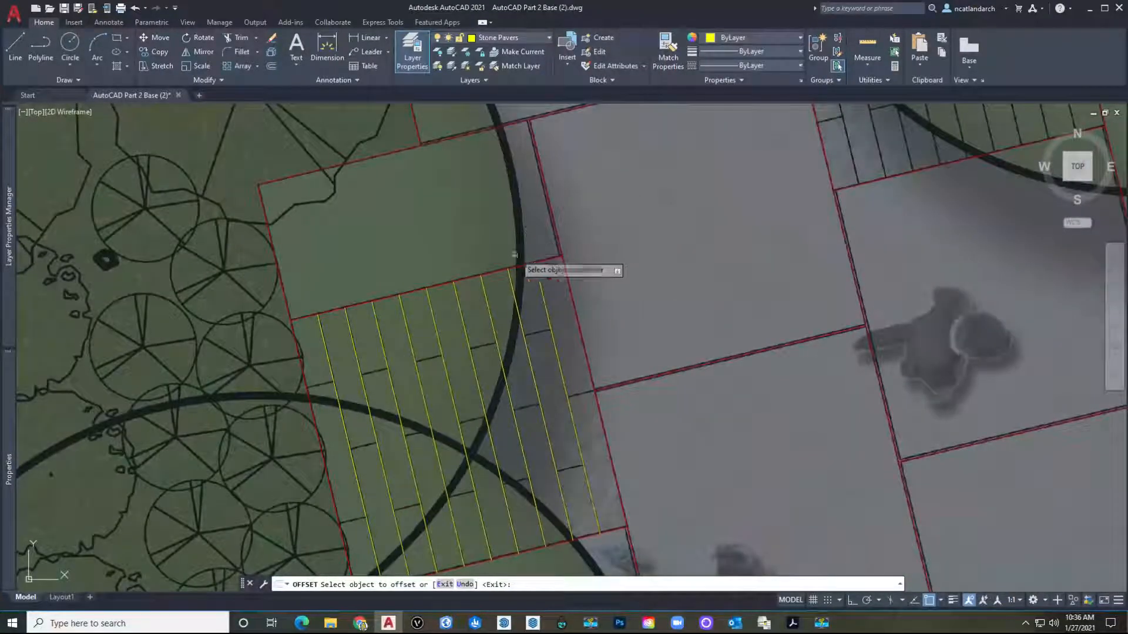
# Draw a polyline along the first cross joint, from the panel's west edge to the last long paver line.
pyautogui.press('Escape')
pyautogui.moveTo(415, 352); pyautogui.dragTo(408, 313, button='middle')
pyautogui.press('space')
pyautogui.scroll(5, 297, 360)
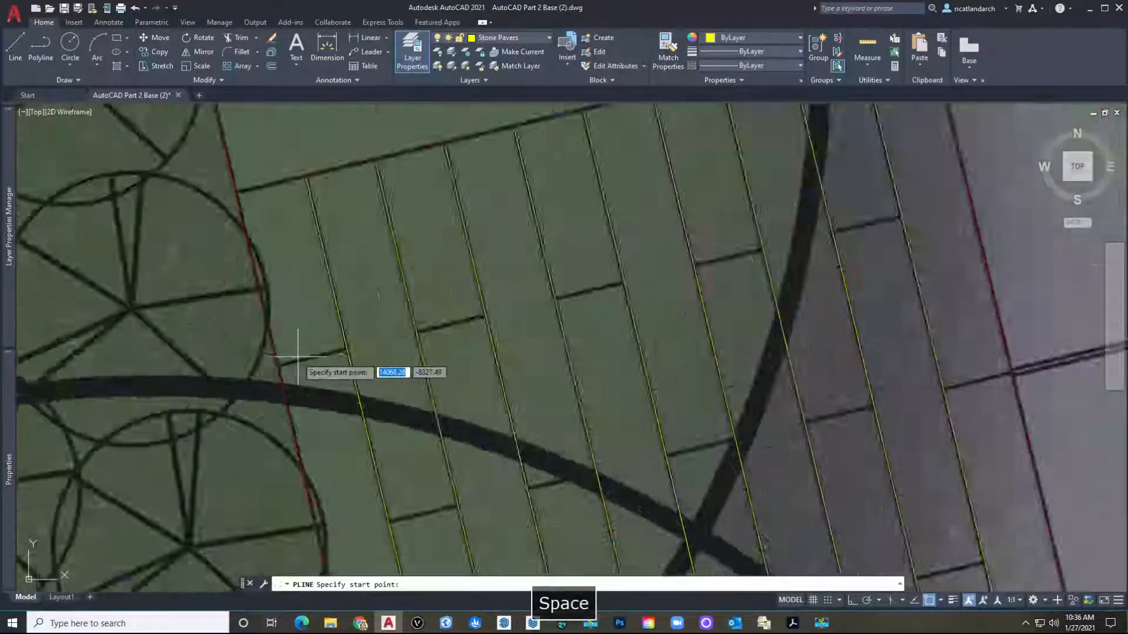
pyautogui.click(236, 386)
pyautogui.scroll(-5, 273, 358)
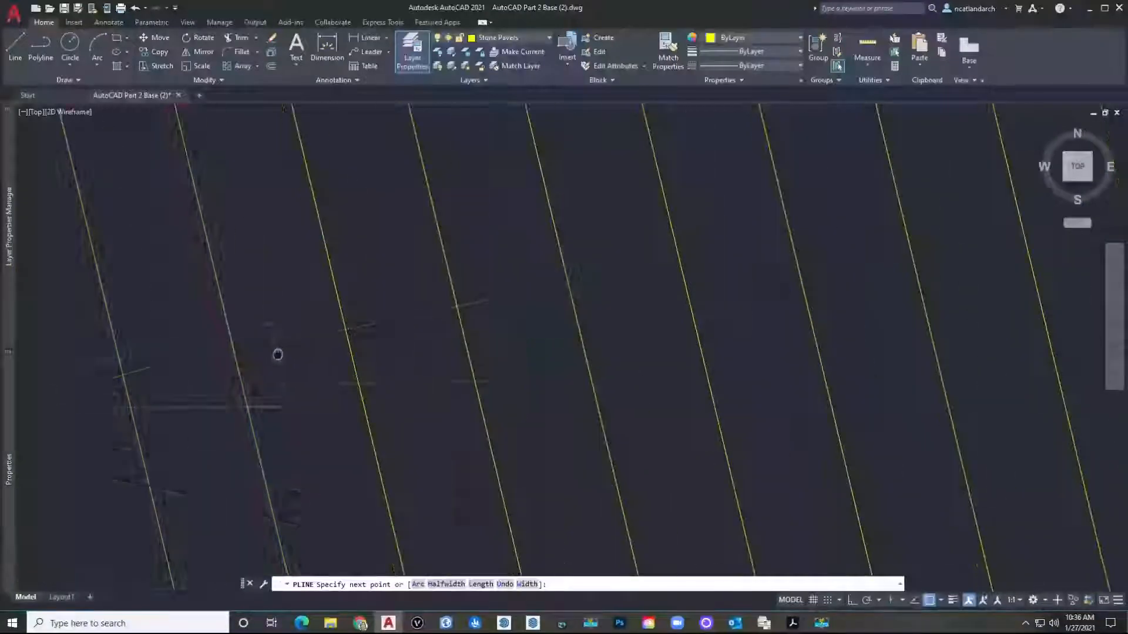
pyautogui.scroll(4, 486, 302)
pyautogui.scroll(2, 564, 271)
pyautogui.click(645, 248)
pyautogui.press('space')
# Try trimming the cross-joint line between the long paver lines, and undo the trim.
pyautogui.scroll(-5, 602, 272)
pyautogui.scroll(4, 489, 335)
pyautogui.scroll(4, 495, 329)
pyautogui.write('tr')
pyautogui.press('space')
pyautogui.click(433, 361)
pyautogui.scroll(-5, 214, 410)
pyautogui.scroll(4, 247, 381)
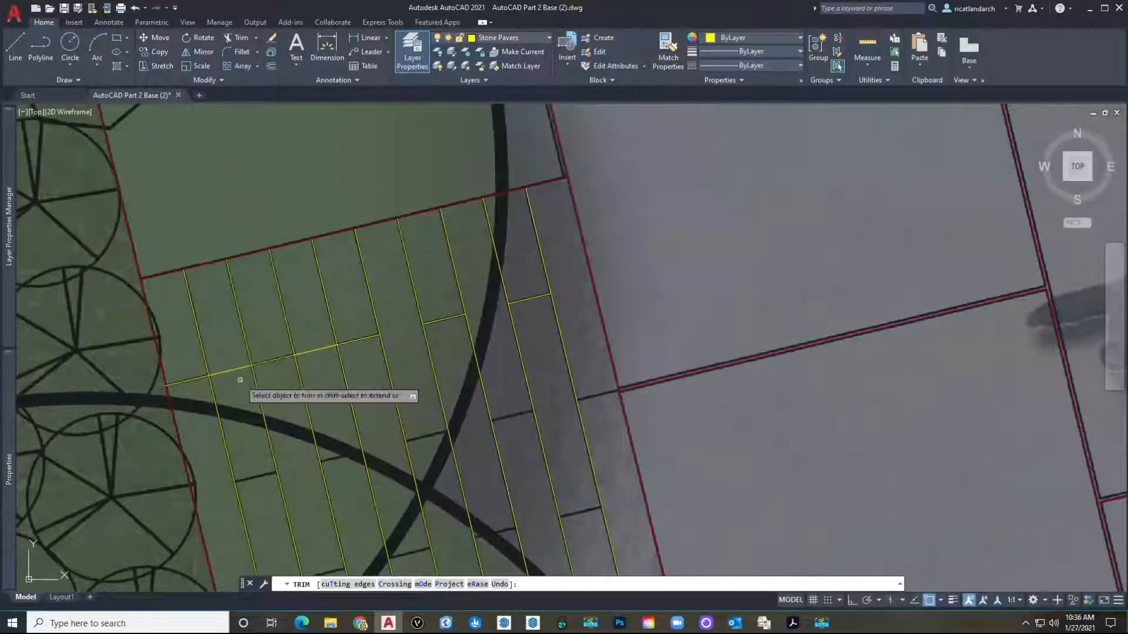
pyautogui.press('Escape')
pyautogui.hotkey('ctrl', 'z')
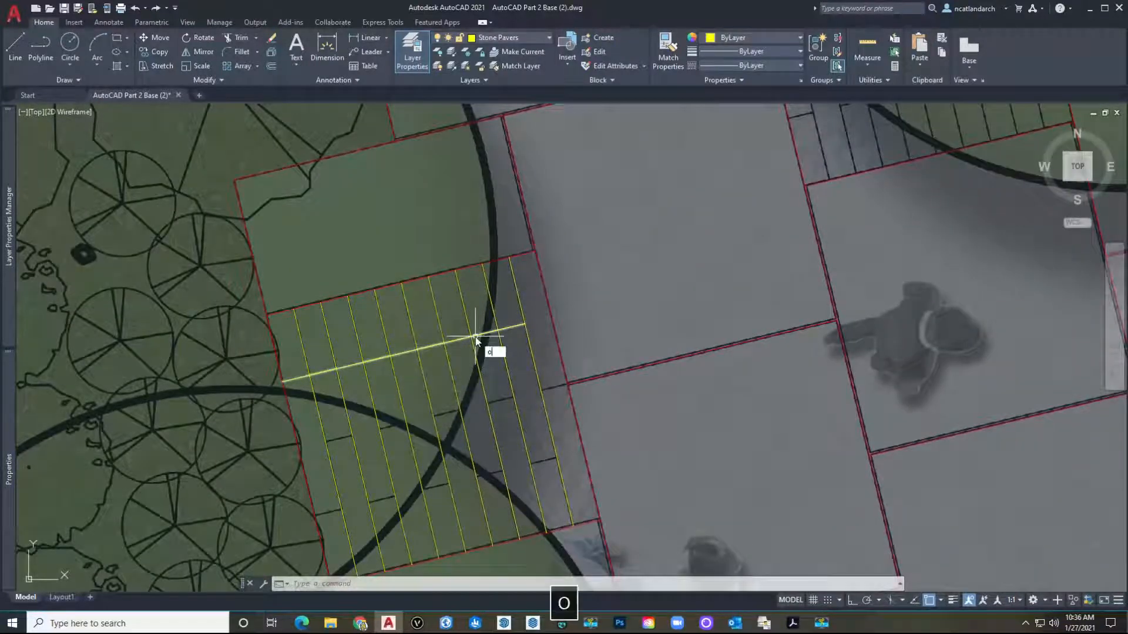
# Offset the first cross-joint line southward by 1.25 onto the second row of paver joints.
pyautogui.press('space')
pyautogui.scroll(3, 349, 322)
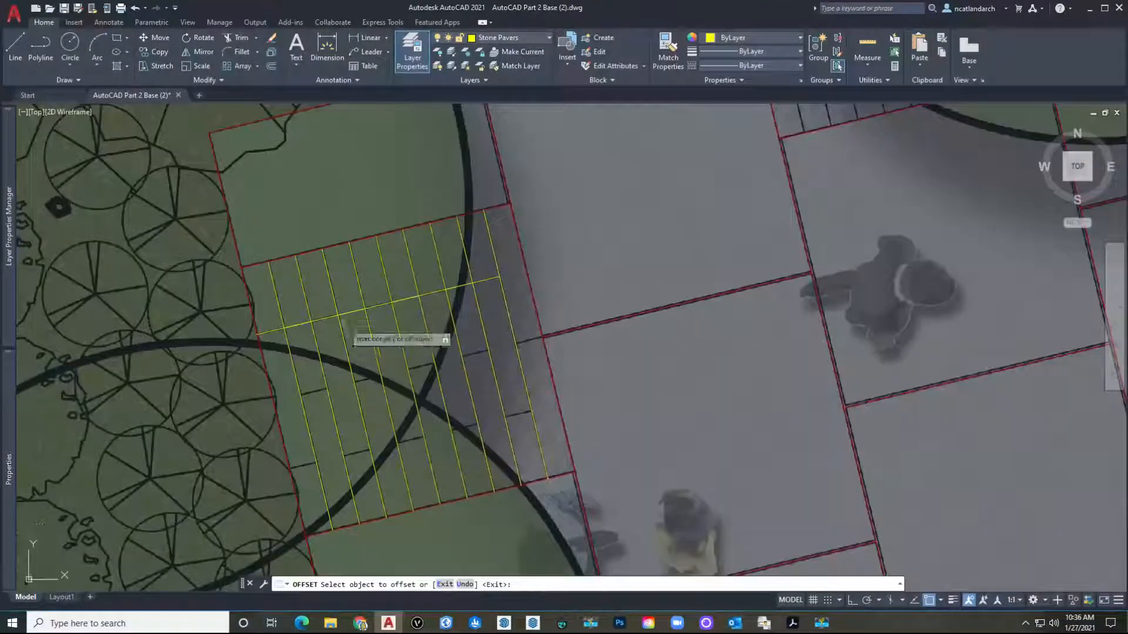
pyautogui.click(317, 311)
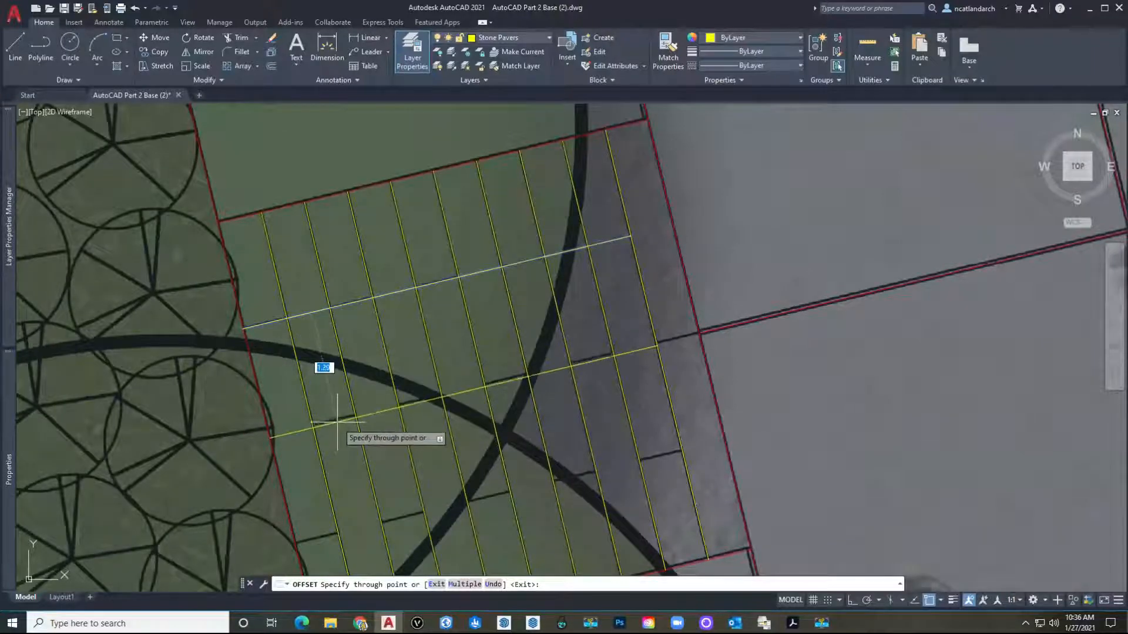
pyautogui.scroll(4, 335, 413)
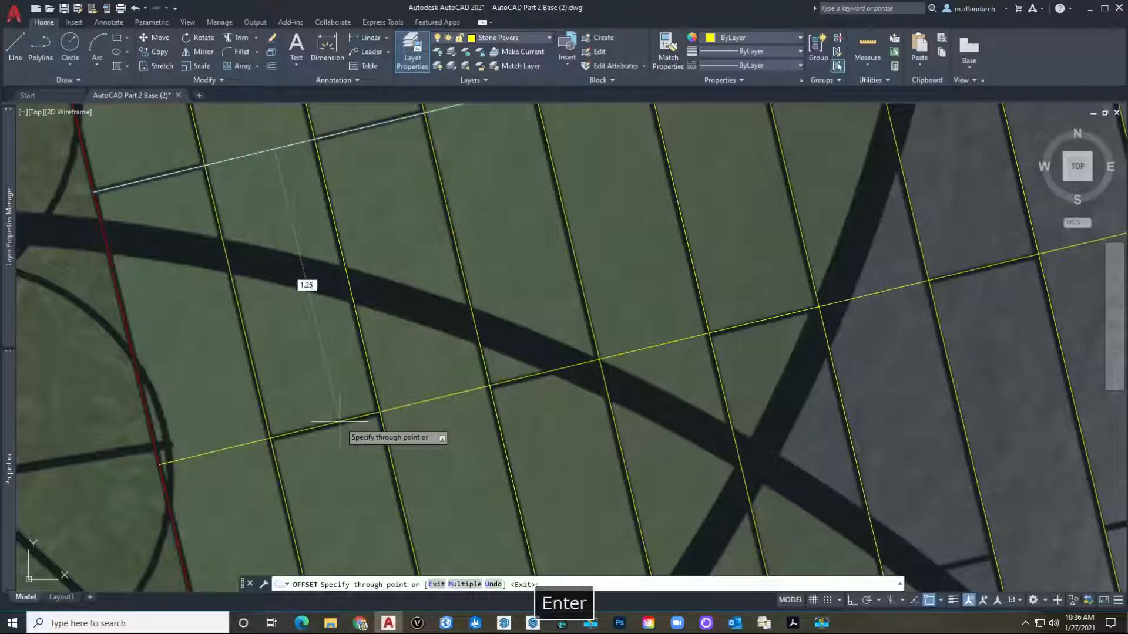
pyautogui.click(339, 422)
# Offset the second cross-joint line southward by 1.25 onto the third row of paver joints.
pyautogui.scroll(-8, 376, 376)
pyautogui.scroll(5, 350, 328)
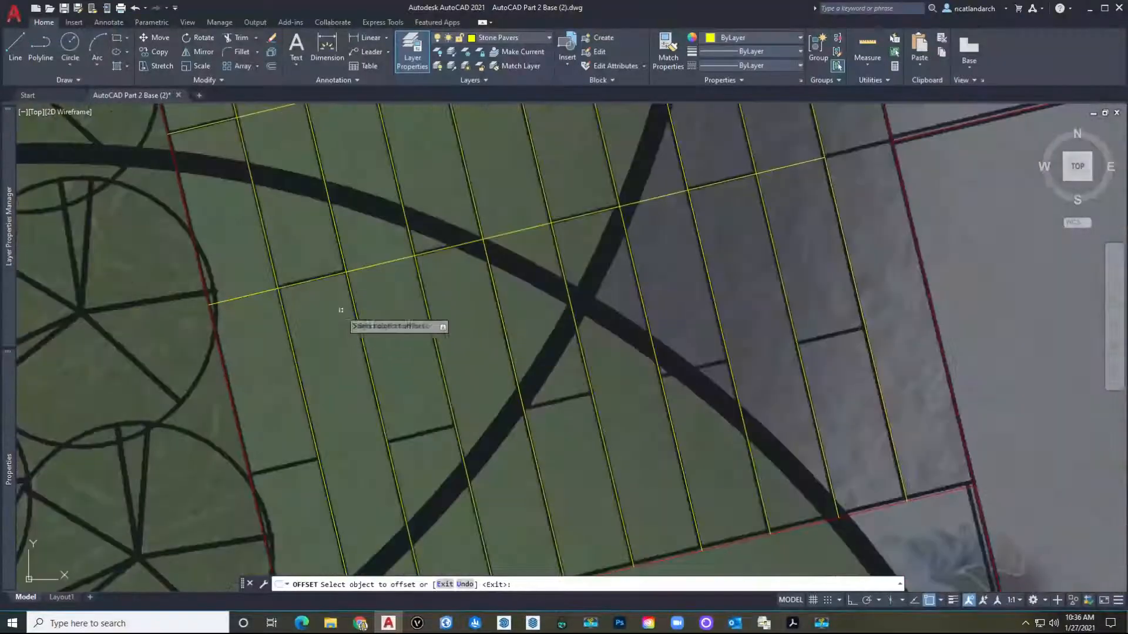
pyautogui.click(317, 281)
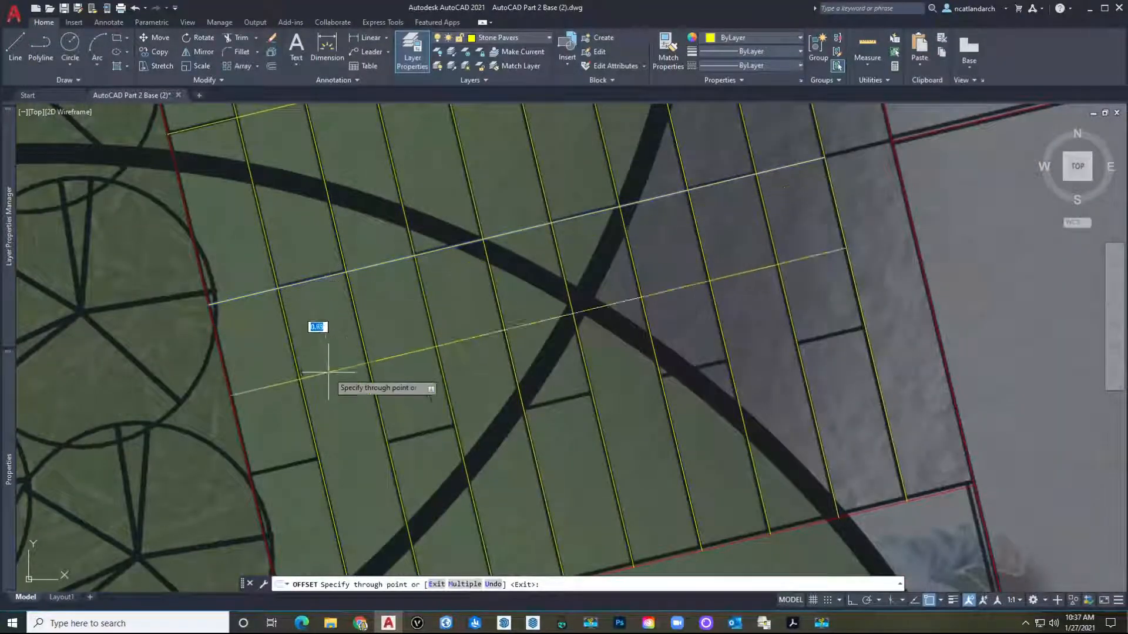
pyautogui.press('Escape')
pyautogui.press('space')
pyautogui.write('1.2')
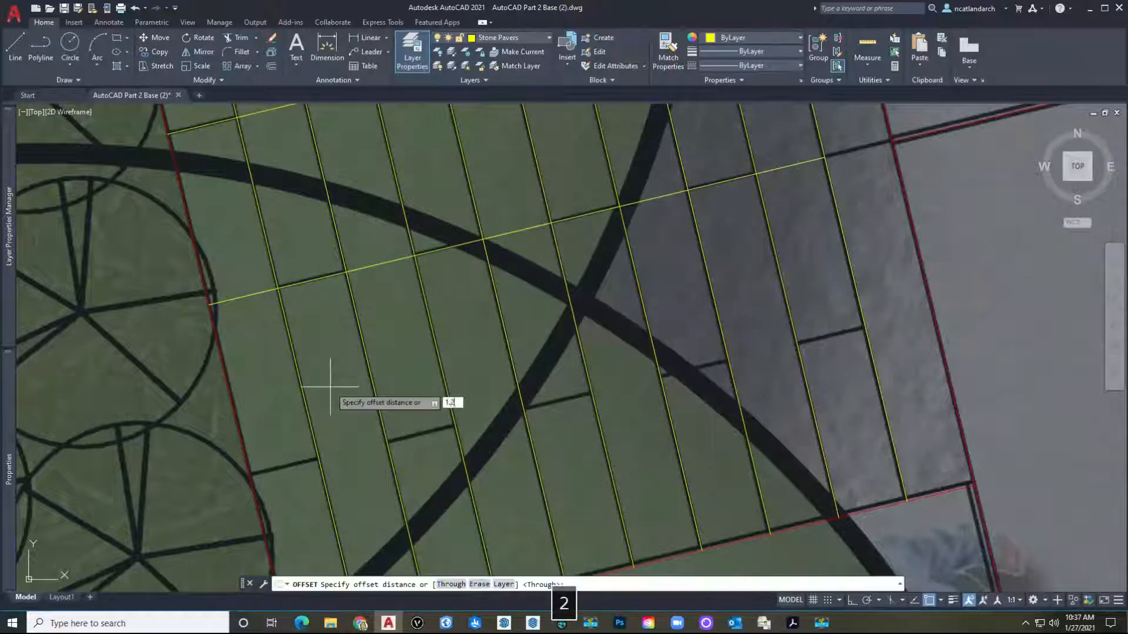
pyautogui.click(318, 281)
pyautogui.click(329, 376)
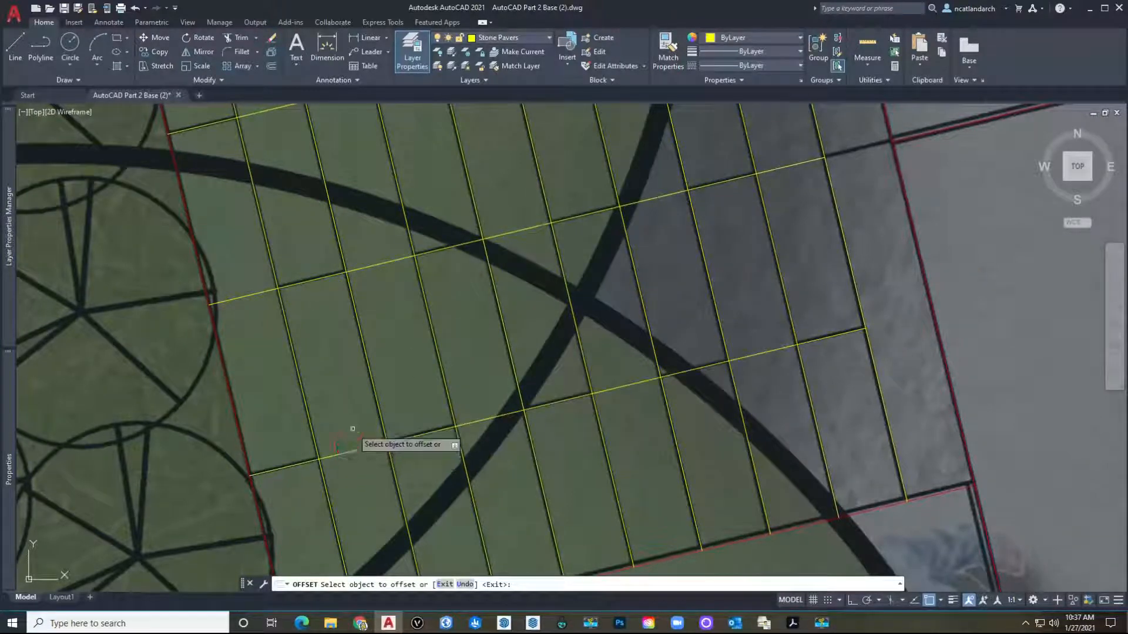
pyautogui.press('Escape')
# Trim the first cross-joint line between alternate paver rows to match the staggered joints in the underlay.
pyautogui.scroll(-6, 352, 419)
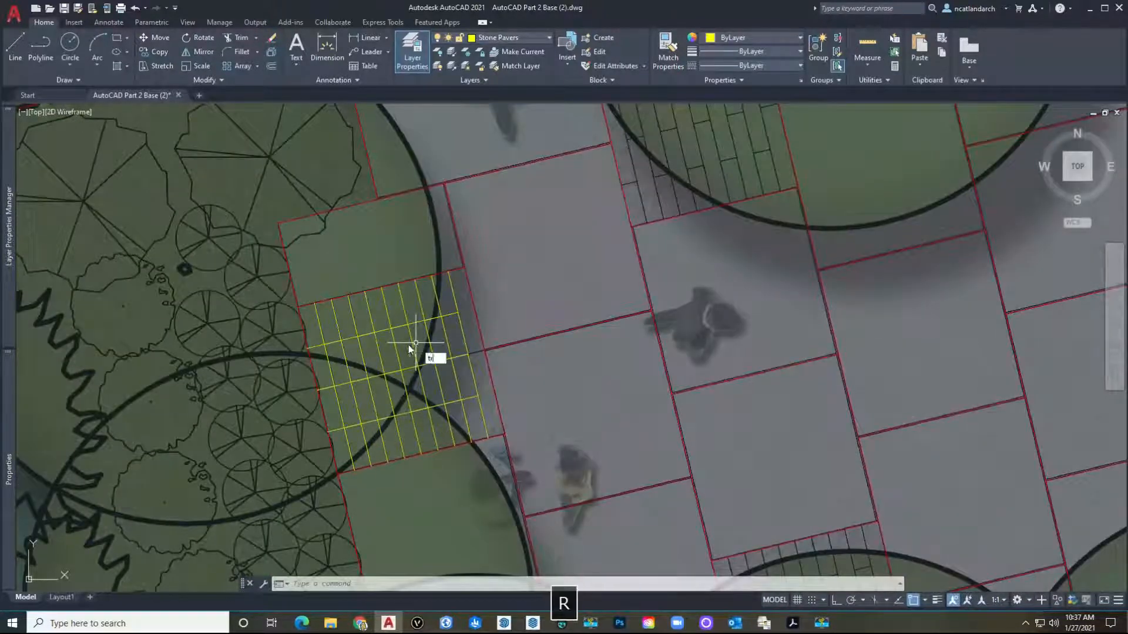
pyautogui.write('tr')
pyautogui.press('space')
pyautogui.scroll(5, 416, 346)
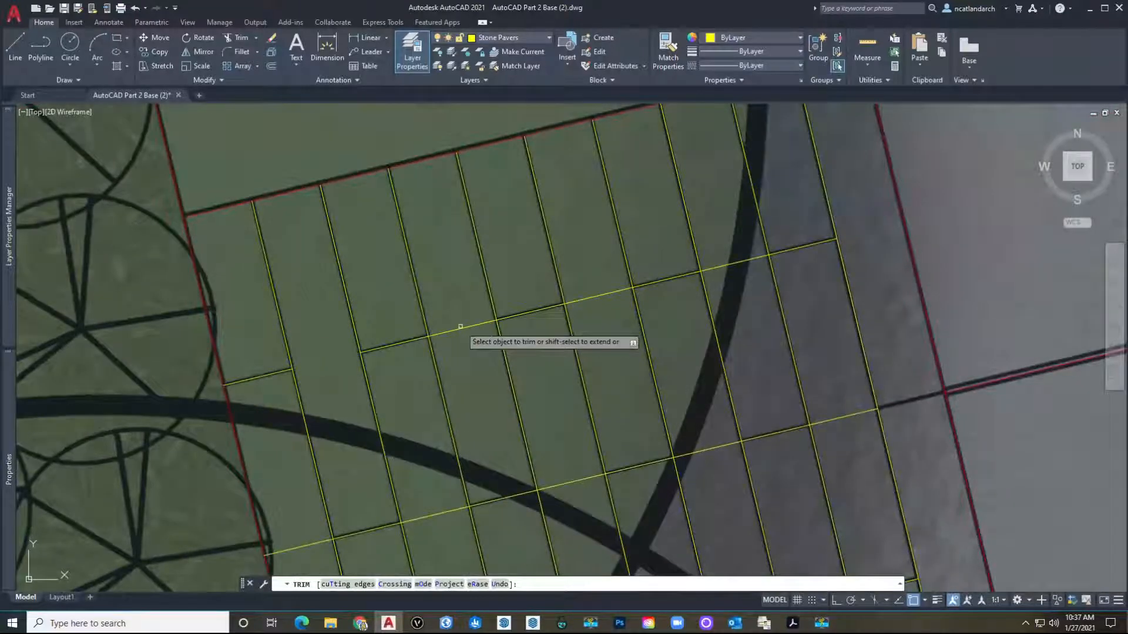
pyautogui.scroll(-4, 743, 253)
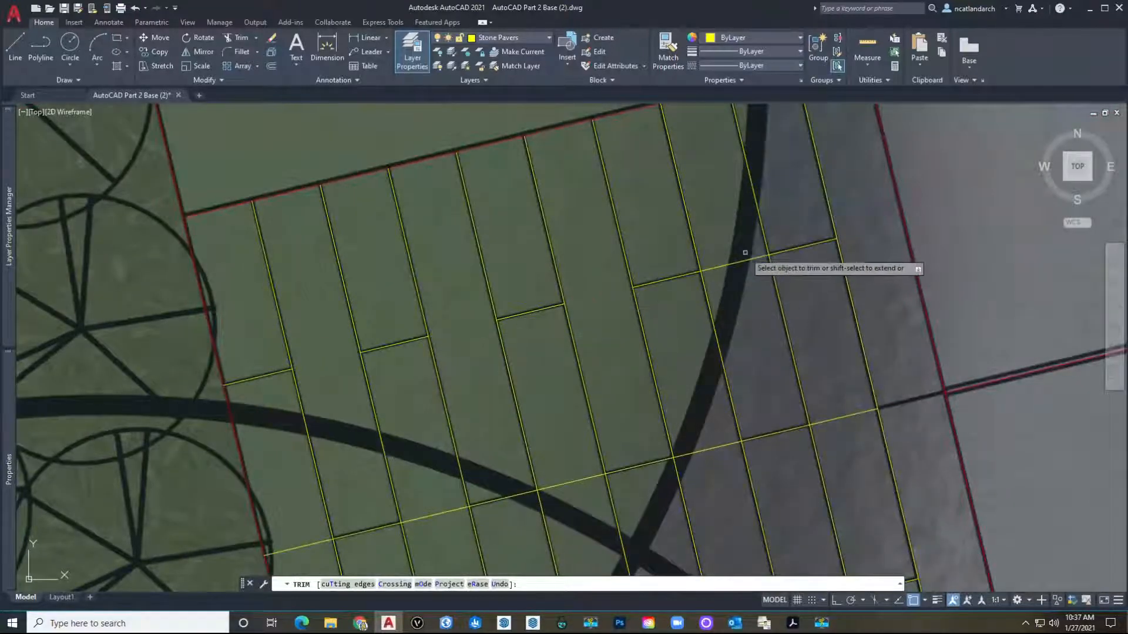
# Trim the second cross-joint line down to the short joints shown in the underlay.
pyautogui.scroll(4, 585, 235)
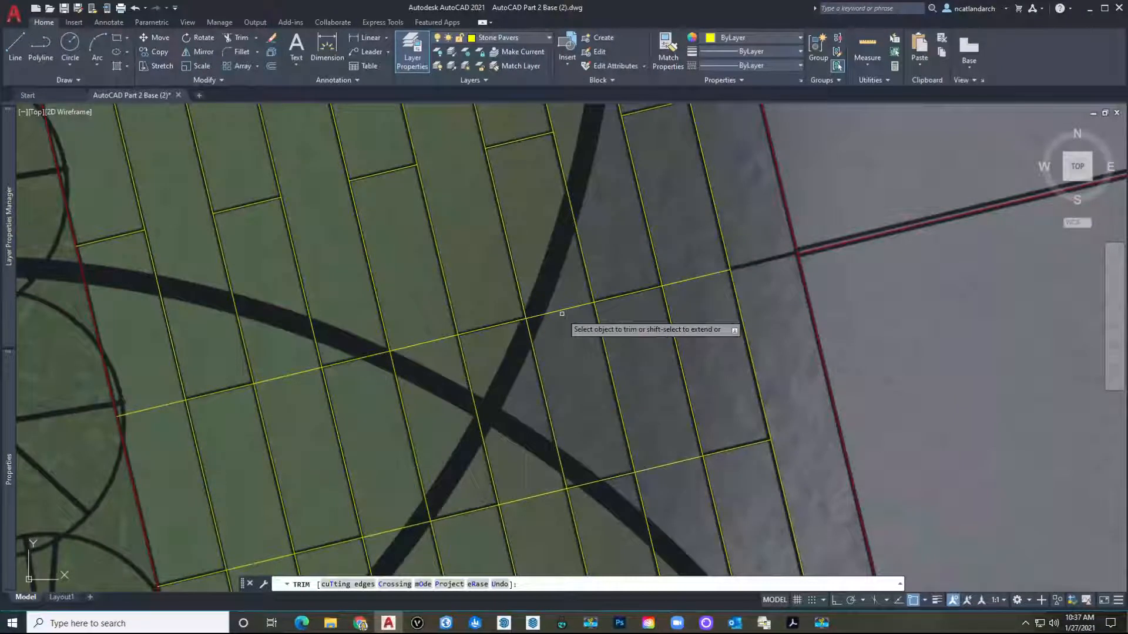
pyautogui.click(693, 277)
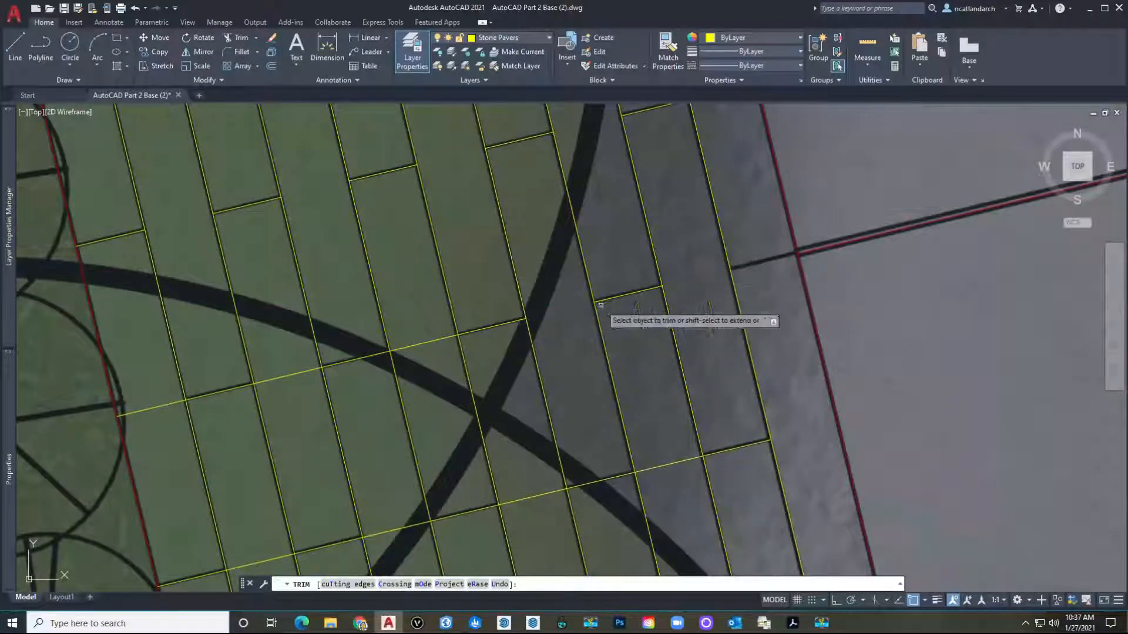
pyautogui.click(287, 376)
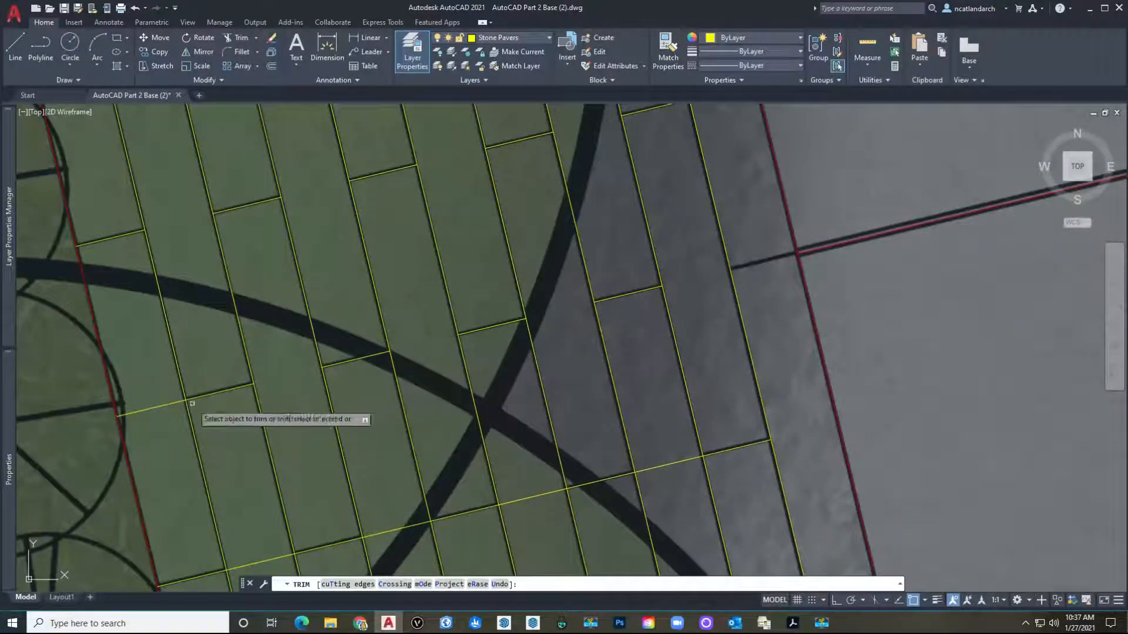
pyautogui.click(156, 406)
# Trim the third cross-joint line in alternate paver rows to finish the staggered pattern.
pyautogui.scroll(-4, 155, 405)
pyautogui.scroll(2, 229, 329)
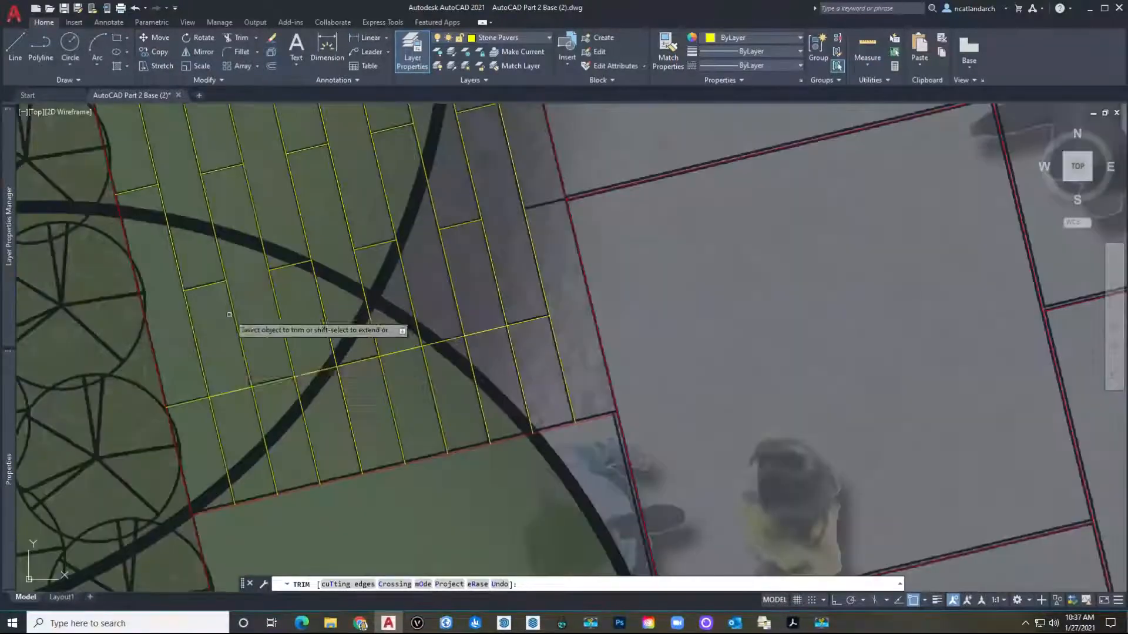
pyautogui.click(229, 391)
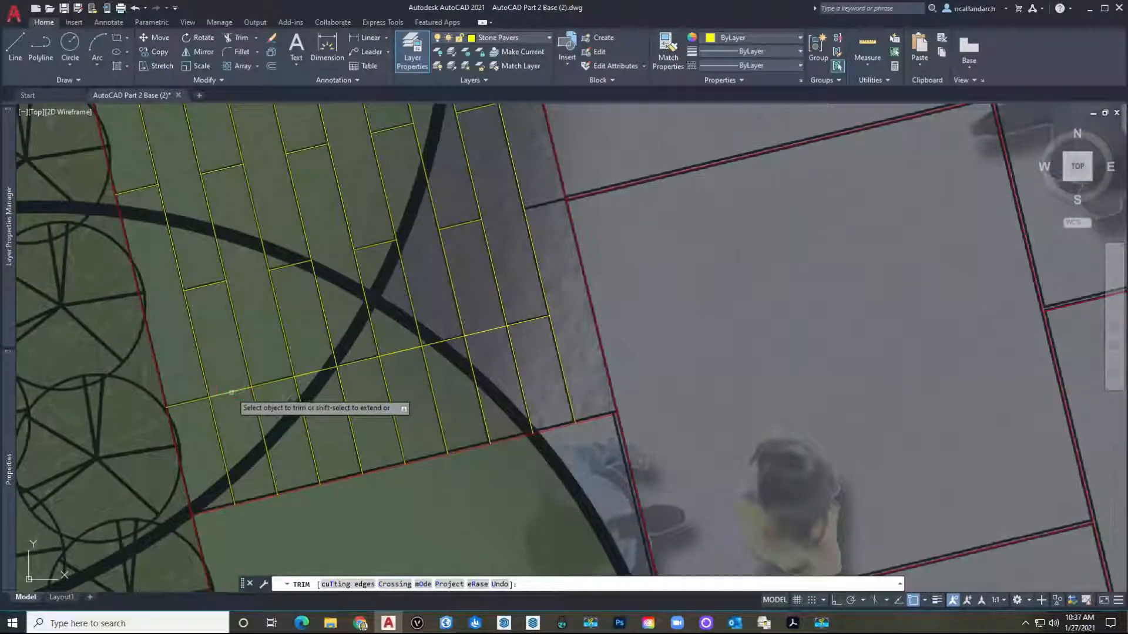
pyautogui.click(308, 374)
pyautogui.click(401, 349)
pyautogui.click(488, 330)
pyautogui.scroll(-3, 498, 323)
pyautogui.press('space')
# Extend the easternmost short joint of the second row to the panel's red east edge.
pyautogui.scroll(-2, 421, 373)
pyautogui.scroll(5, 482, 376)
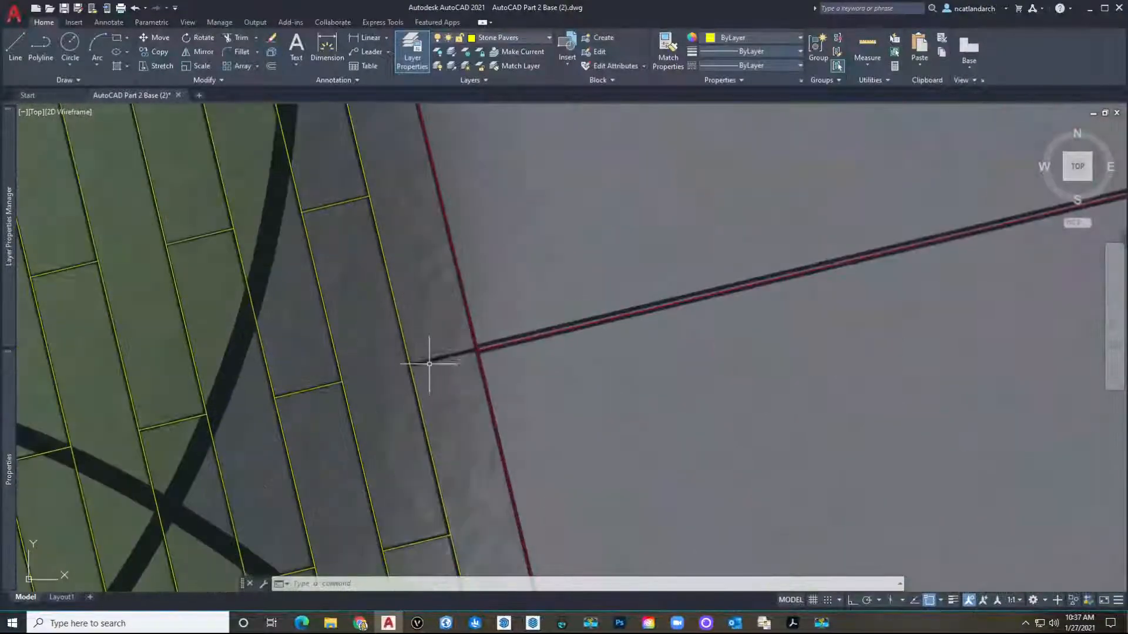
pyautogui.write('ex')
pyautogui.press('space')
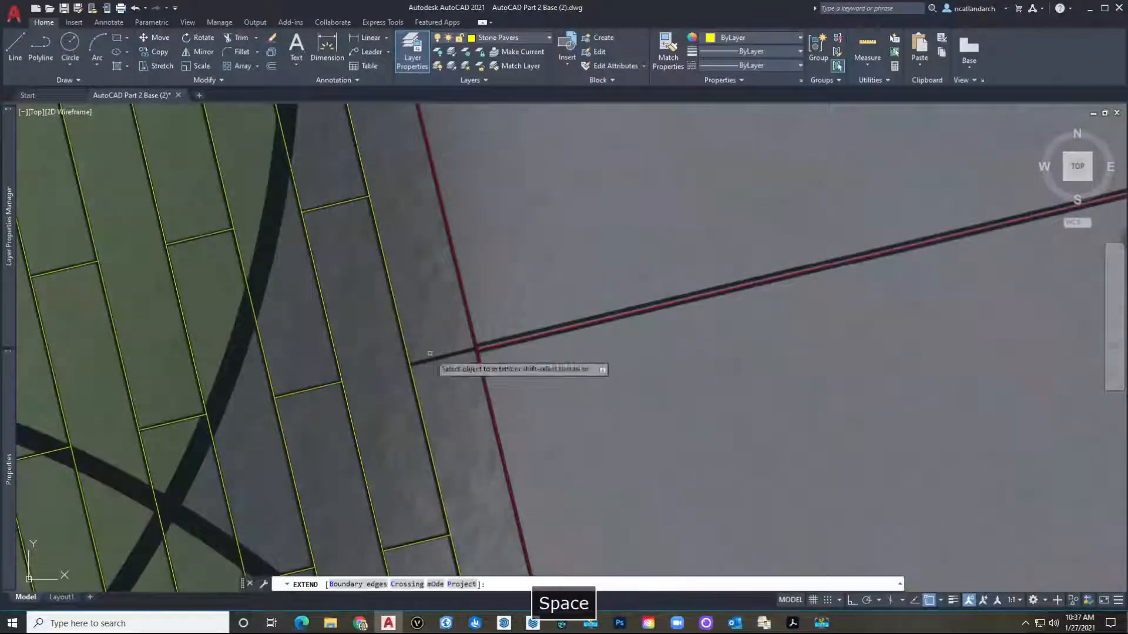
pyautogui.click(322, 390)
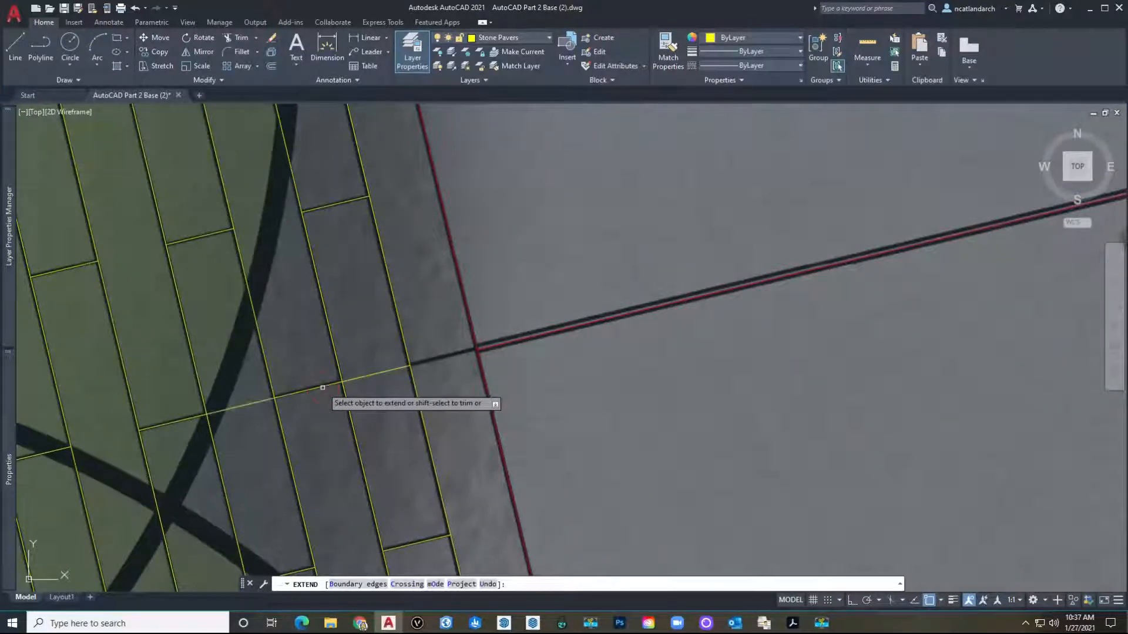
pyautogui.hotkey('ctrl', 'z')
pyautogui.click(398, 368)
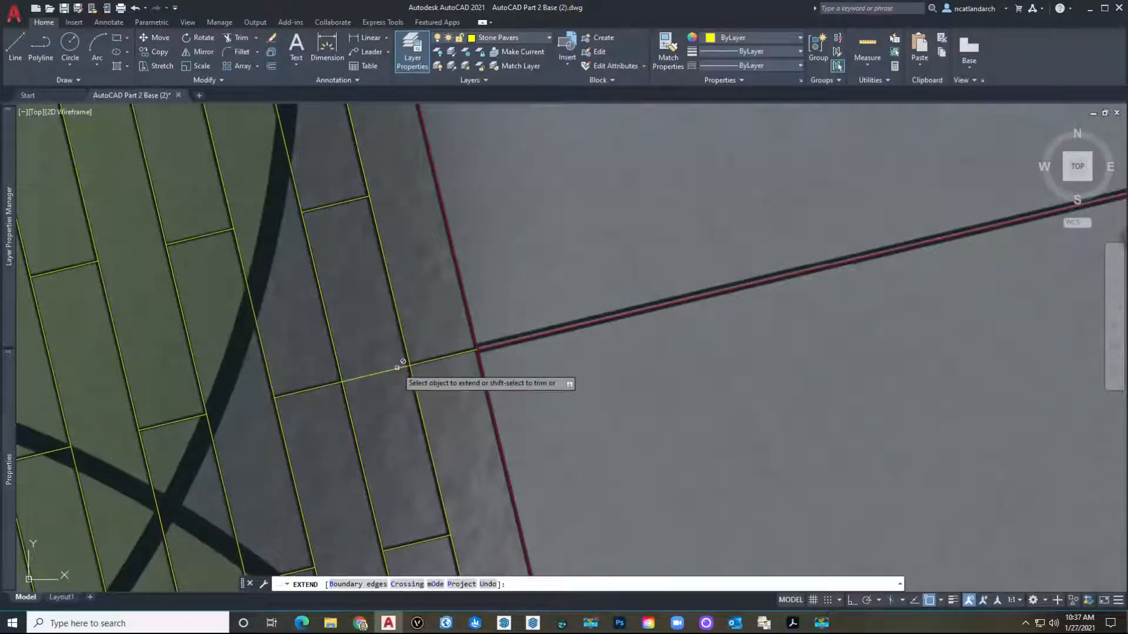
# Trim the extended joint between the last two long paver lines, keeping the piece at the panel edge.
pyautogui.write('tr')
pyautogui.press('space')
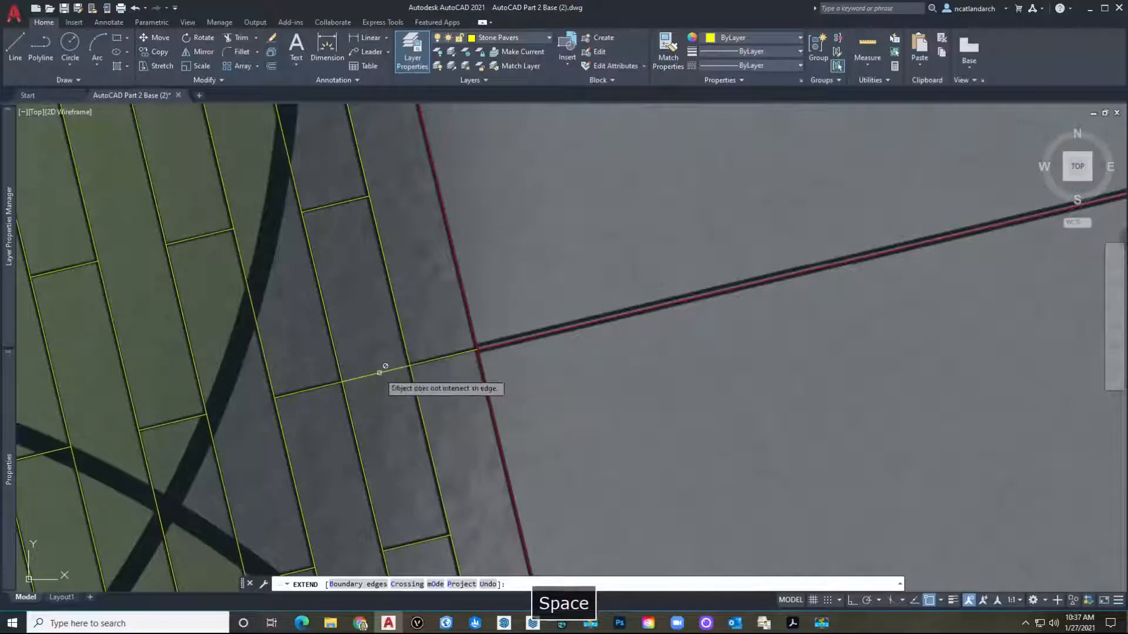
pyautogui.press('Escape')
pyautogui.write('tr')
pyautogui.press('space')
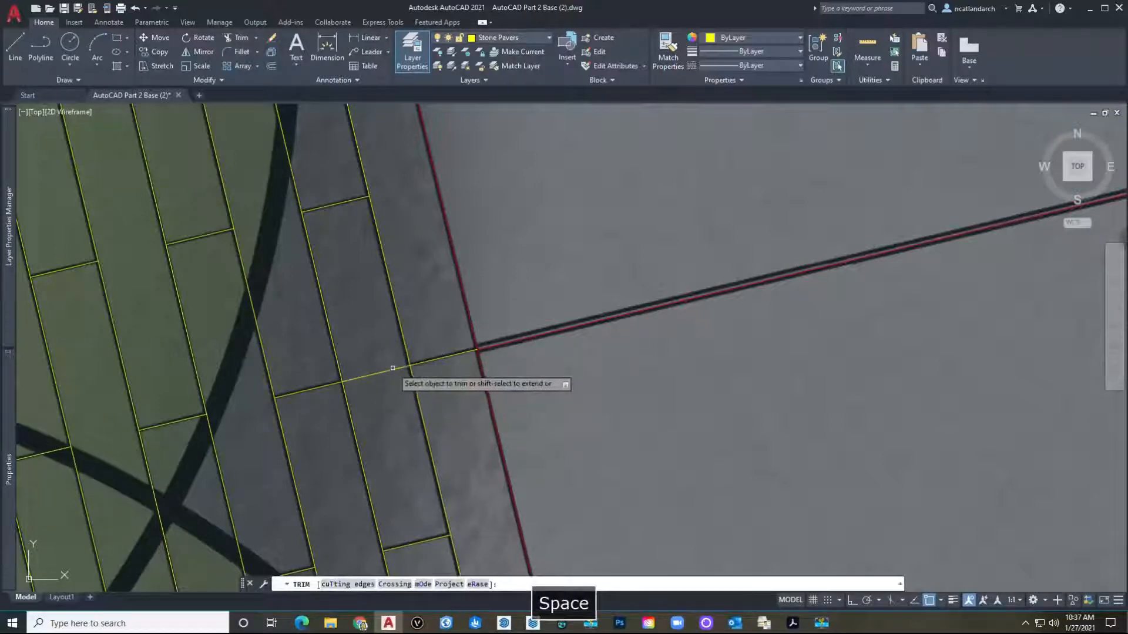
pyautogui.press('space')
# Start a copy of the finished yellow paver lines with the panel's northeast corner as base point.
pyautogui.scroll(-12, 433, 338)
pyautogui.scroll(3, 455, 354)
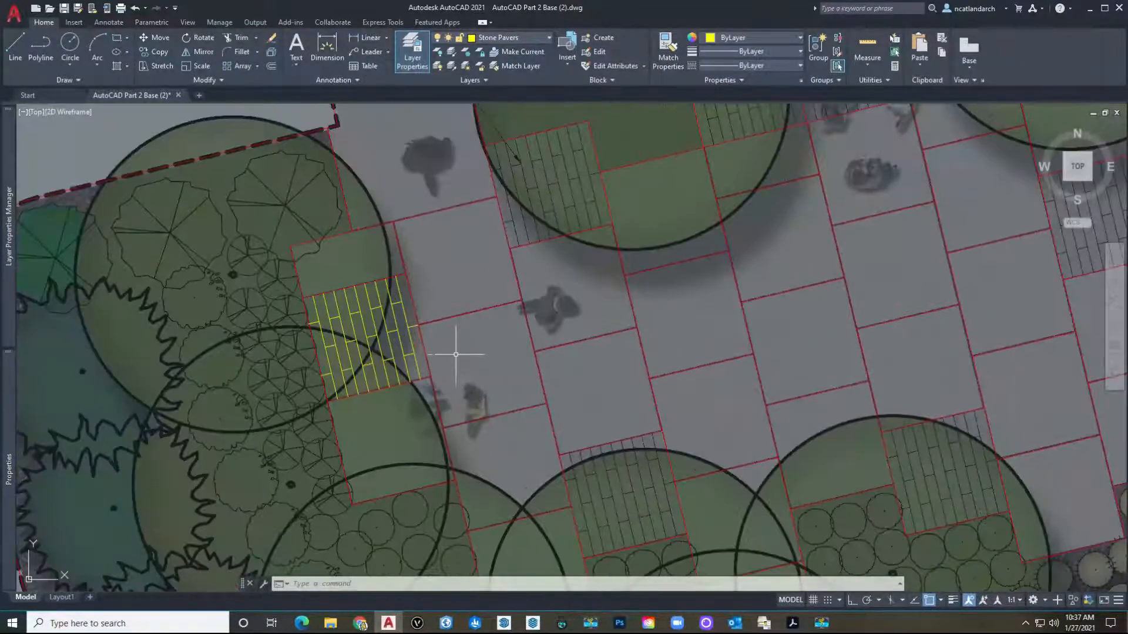
pyautogui.write('co')
pyautogui.press('Return')
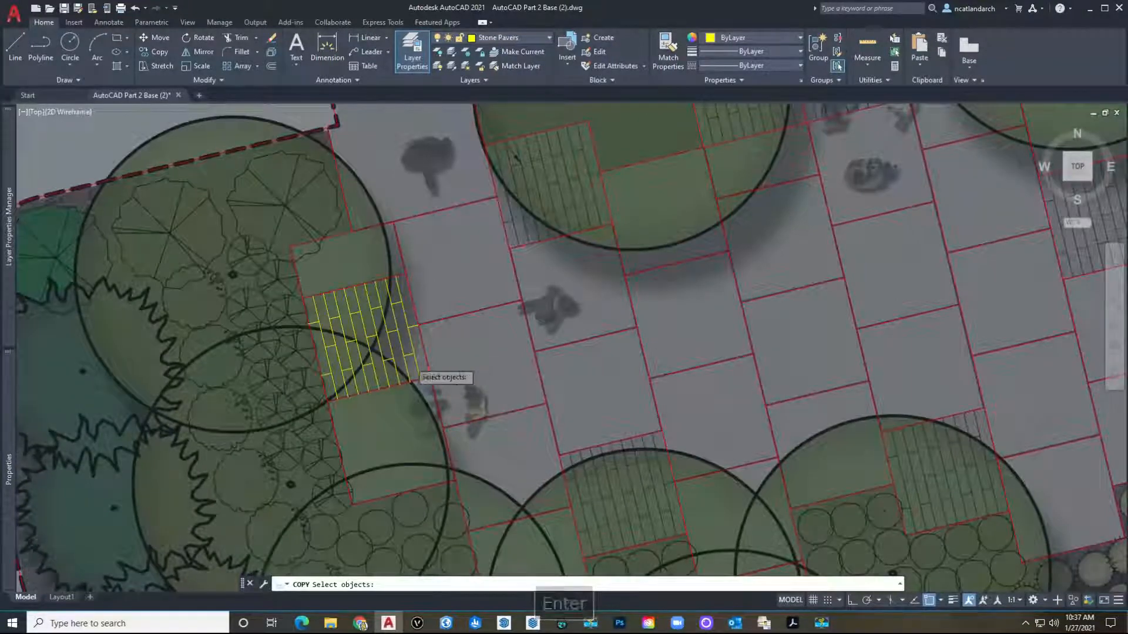
pyautogui.scroll(4, 410, 361)
pyautogui.moveTo(388, 192)
pyautogui.mouseDown()
pyautogui.moveTo(188, 211)
pyautogui.moveTo(162, 335)
pyautogui.moveTo(177, 417)
pyautogui.moveTo(208, 406)
pyautogui.mouseUp()
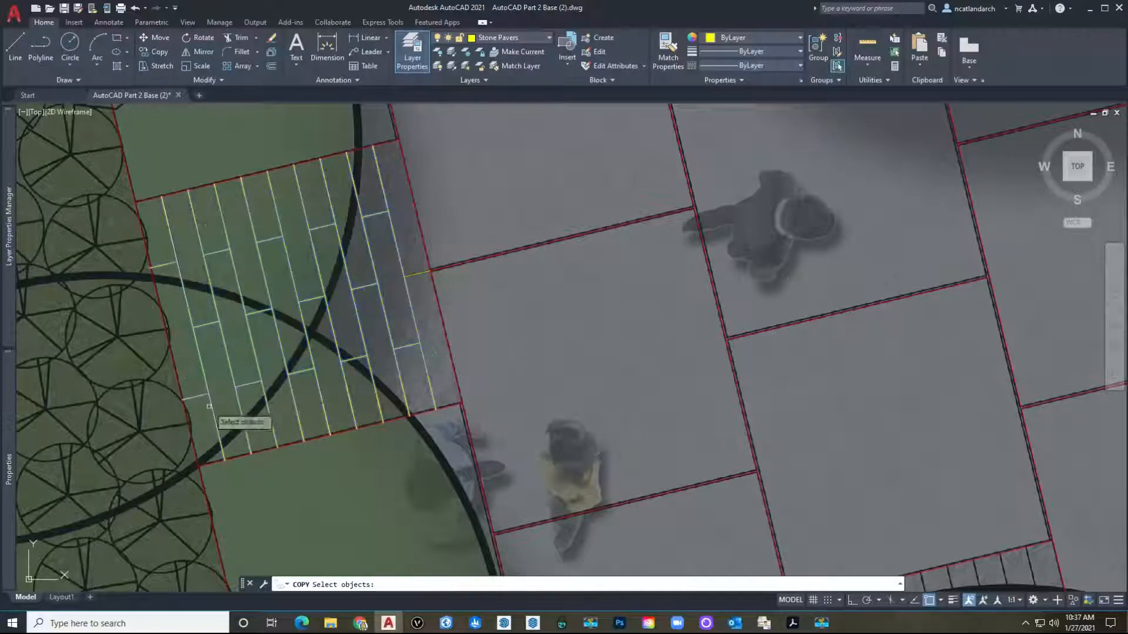
pyautogui.scroll(-2, 408, 288)
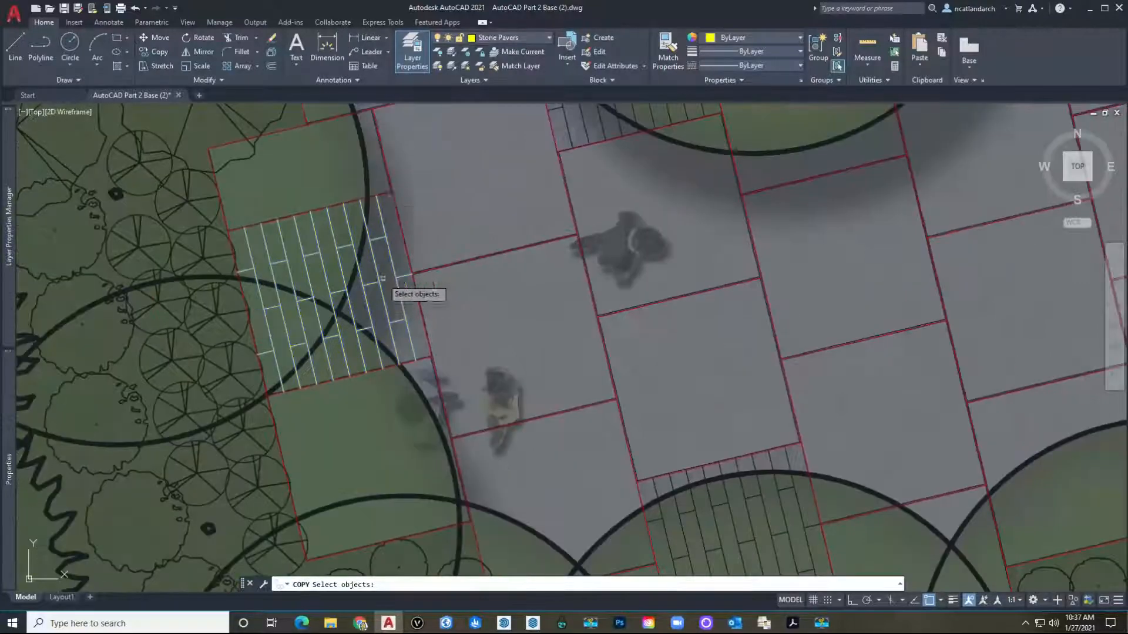
pyautogui.scroll(5, 399, 214)
pyautogui.press('Return')
pyautogui.click(392, 219)
# Place a paver copy in the southern panel under the middle tree, aligned to its northeast corner.
pyautogui.scroll(-5, 440, 235)
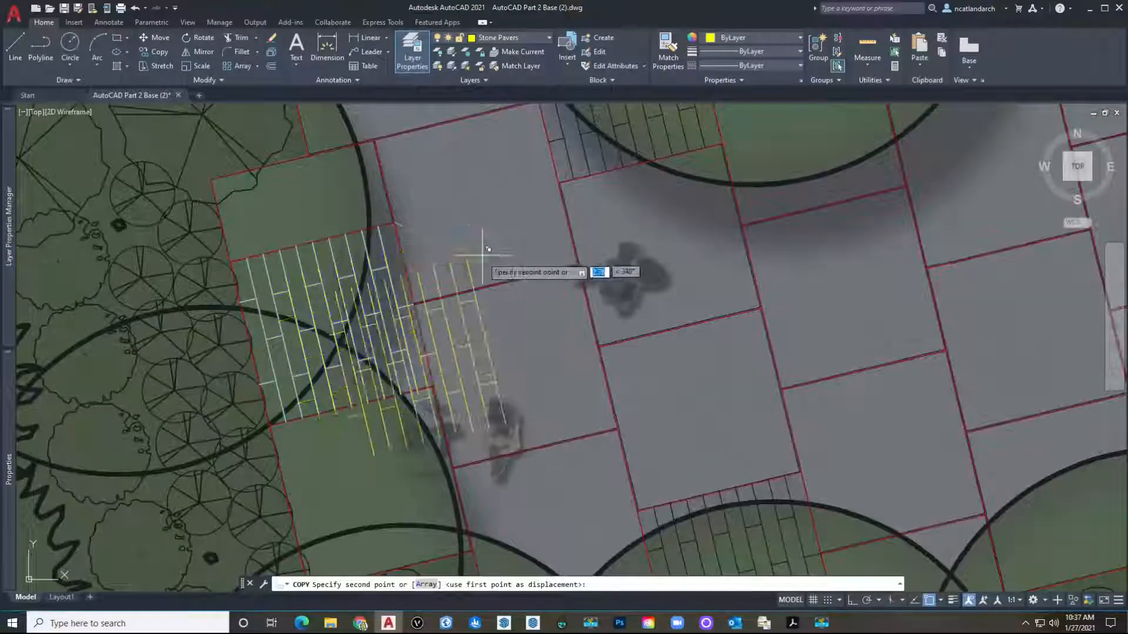
pyautogui.scroll(-1, 411, 259)
pyautogui.click(398, 263)
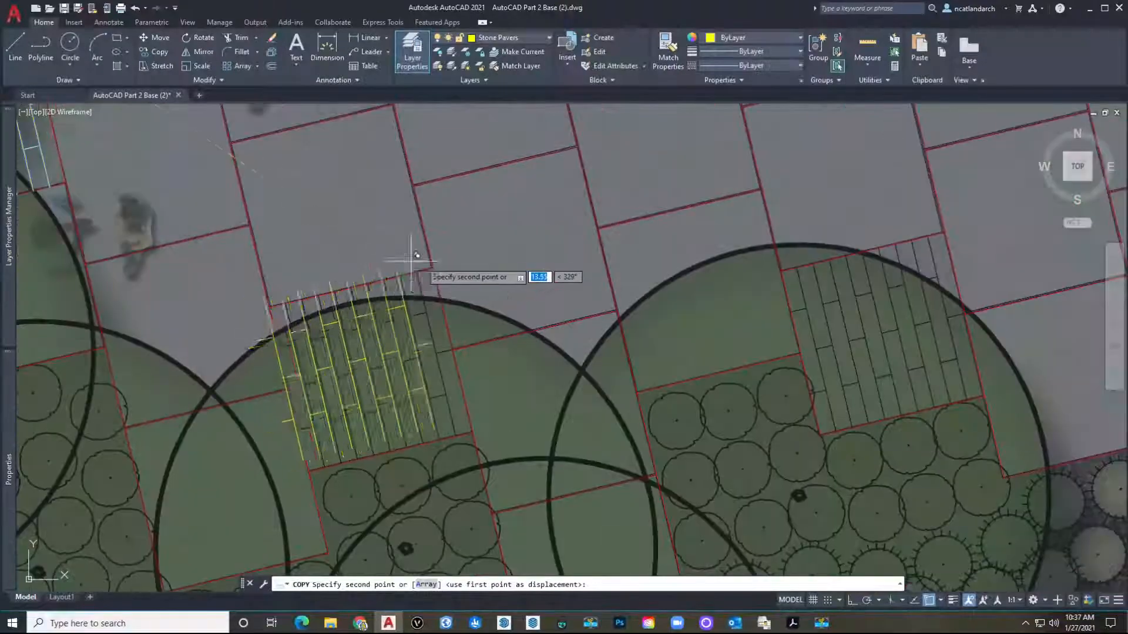
pyautogui.scroll(6, 408, 256)
pyautogui.scroll(-6, 448, 292)
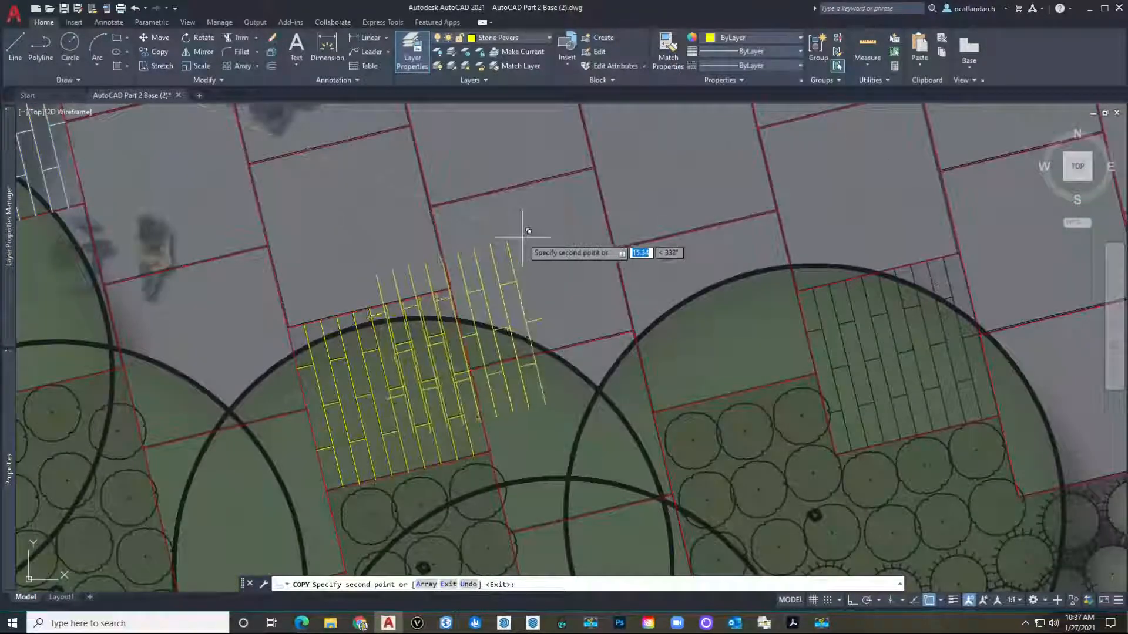
# Place another paver copy in the next paver panel to the east, aligned to its northeast corner.
pyautogui.scroll(1, 396, 251)
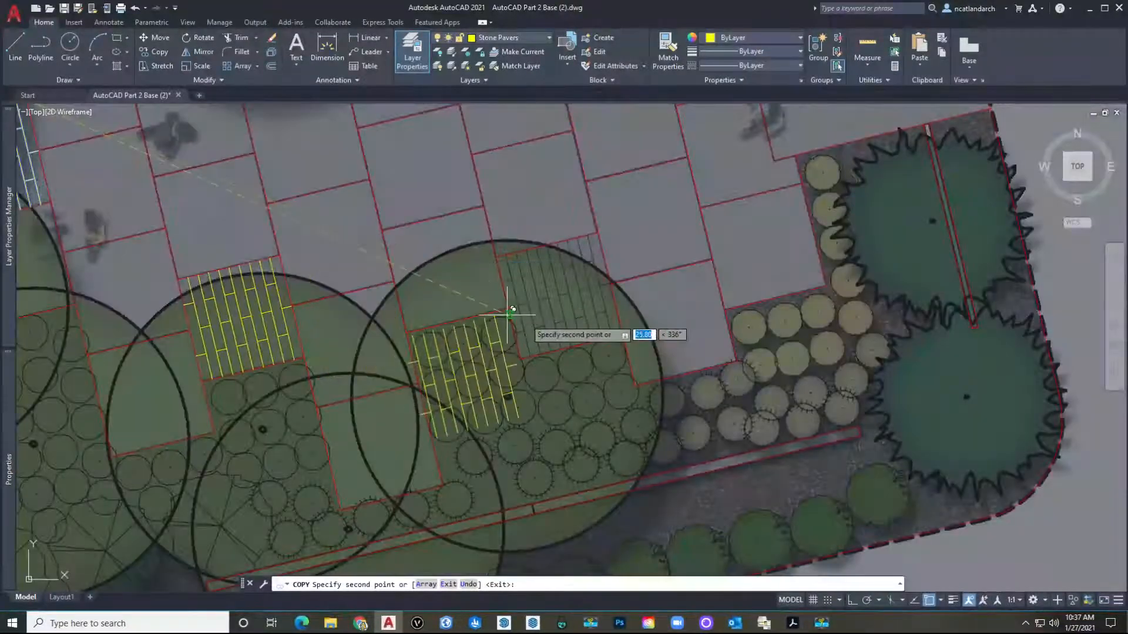
pyautogui.scroll(5, 604, 235)
pyautogui.scroll(-5, 602, 219)
# Place a paver copy in the northern tree's paver panel, aligned to its northeast corner.
pyautogui.moveTo(619, 188); pyautogui.dragTo(543, 319, button='middle')
pyautogui.moveTo(465, 264); pyautogui.dragTo(464, 382, button='middle')
pyautogui.scroll(-2, 365, 241)
pyautogui.scroll(6, 247, 244)
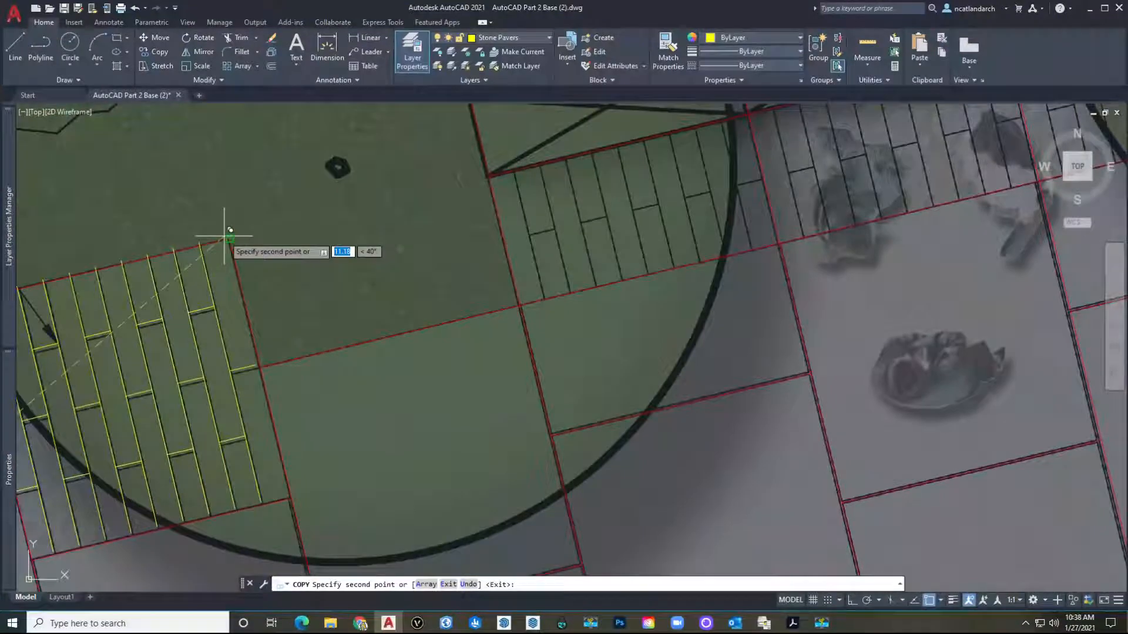
pyautogui.scroll(-6, 234, 234)
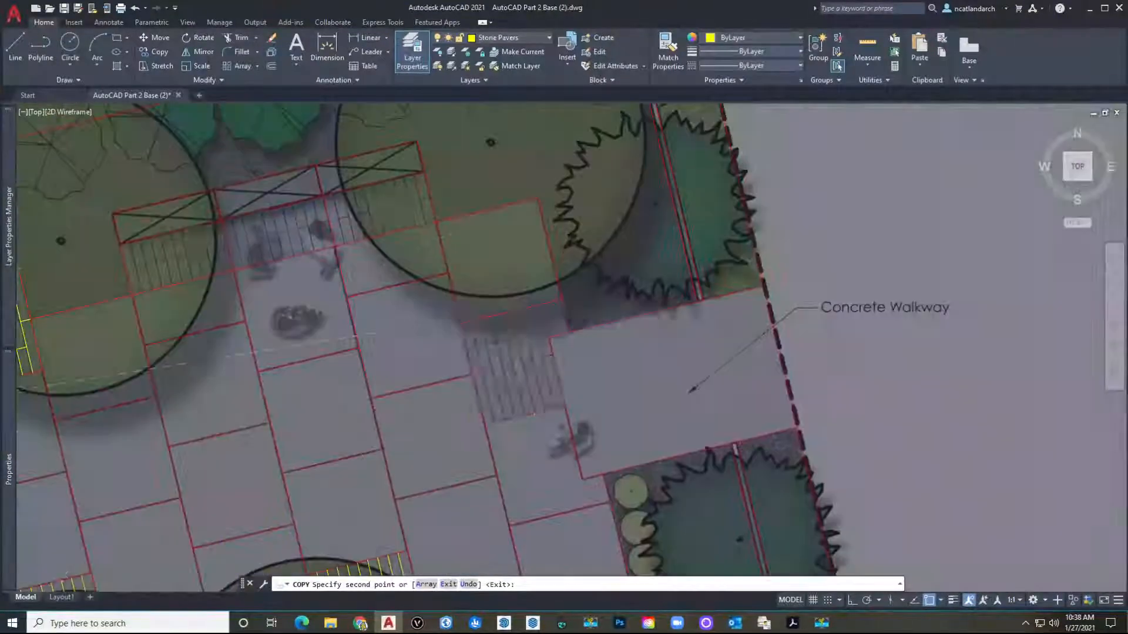
# Place a paver copy in the panel just west of the concrete walkway, aligned to its northeast corner.
pyautogui.scroll(3, 570, 289)
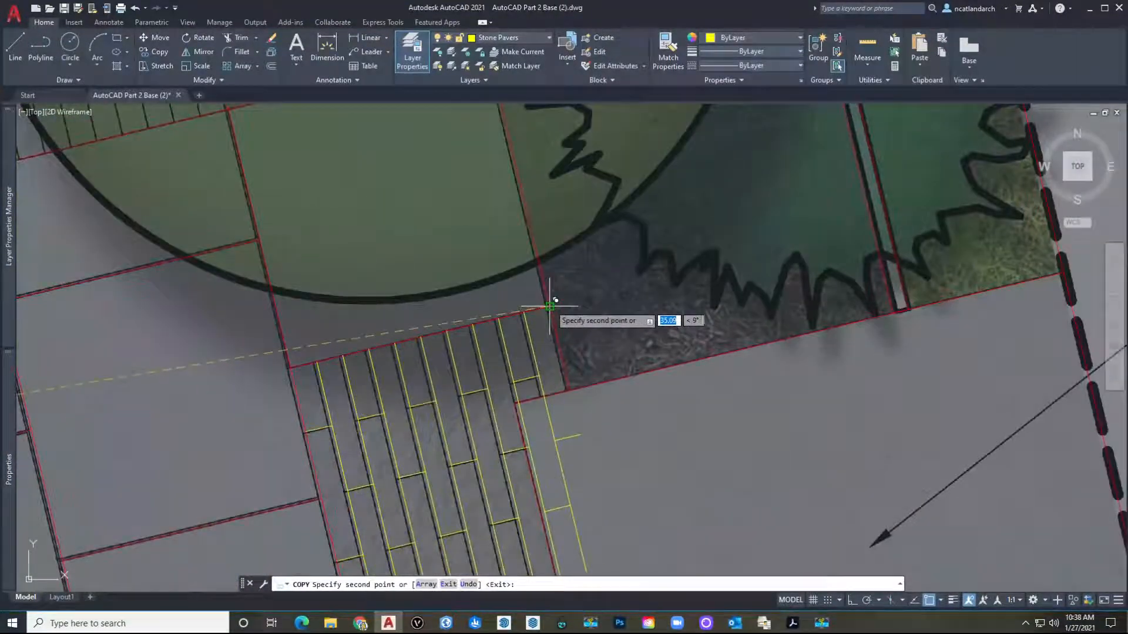
pyautogui.scroll(-5, 549, 306)
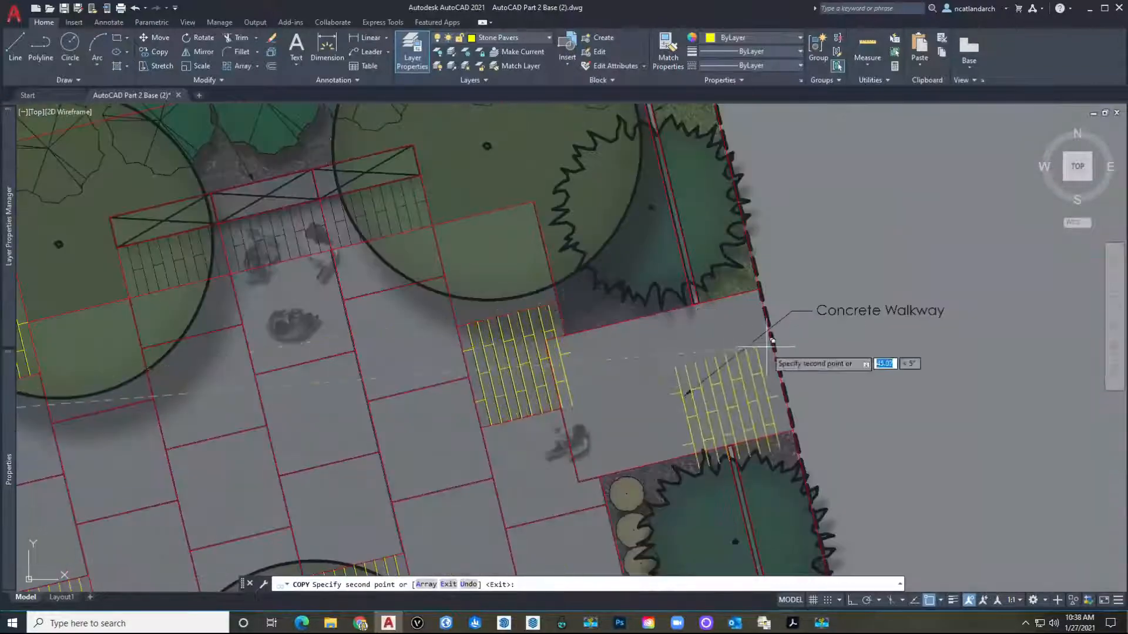
# Place three paver copies along the south side of the stone bench, each aligned to the southeast corner of a bench segment.
pyautogui.scroll(-4, 488, 289)
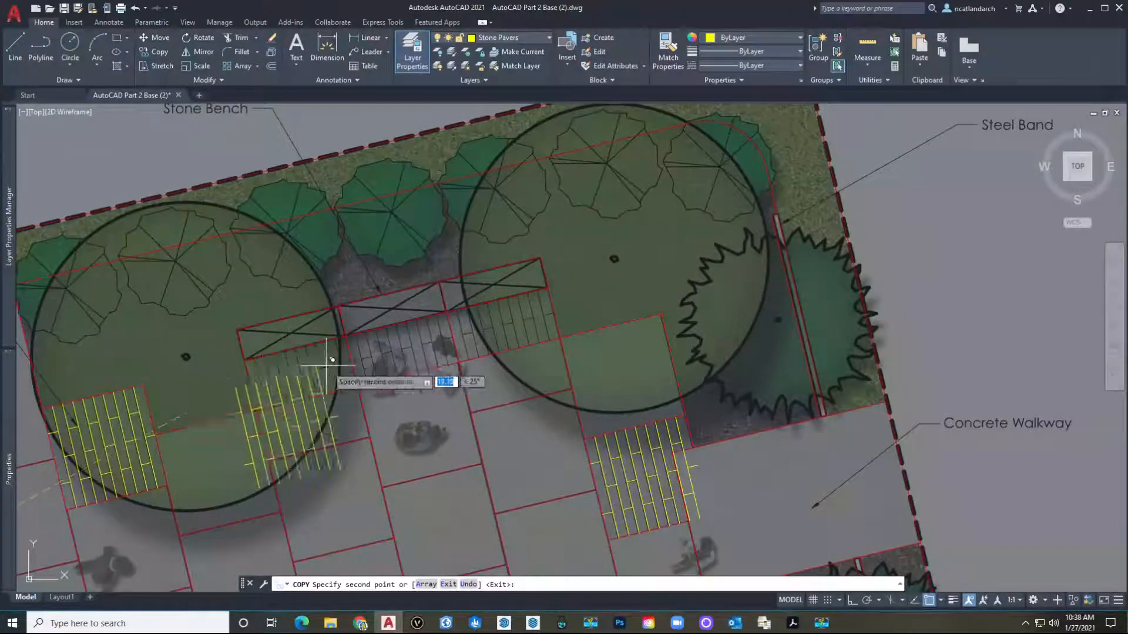
pyautogui.scroll(5, 351, 355)
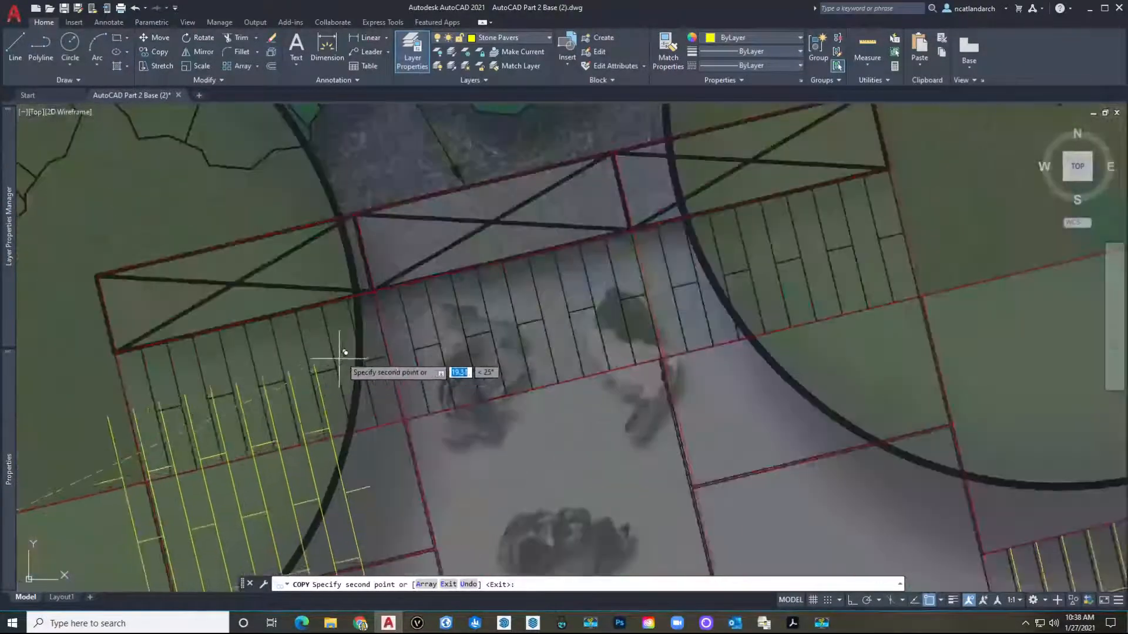
pyautogui.click(375, 291)
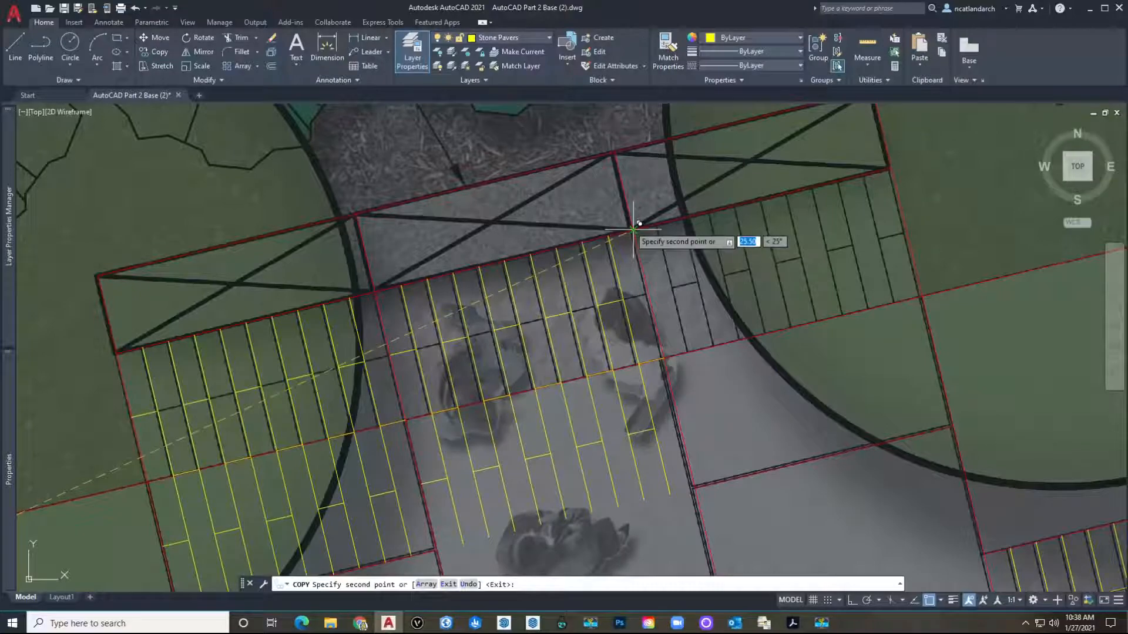
pyautogui.scroll(-3, 612, 240)
pyautogui.scroll(3, 613, 246)
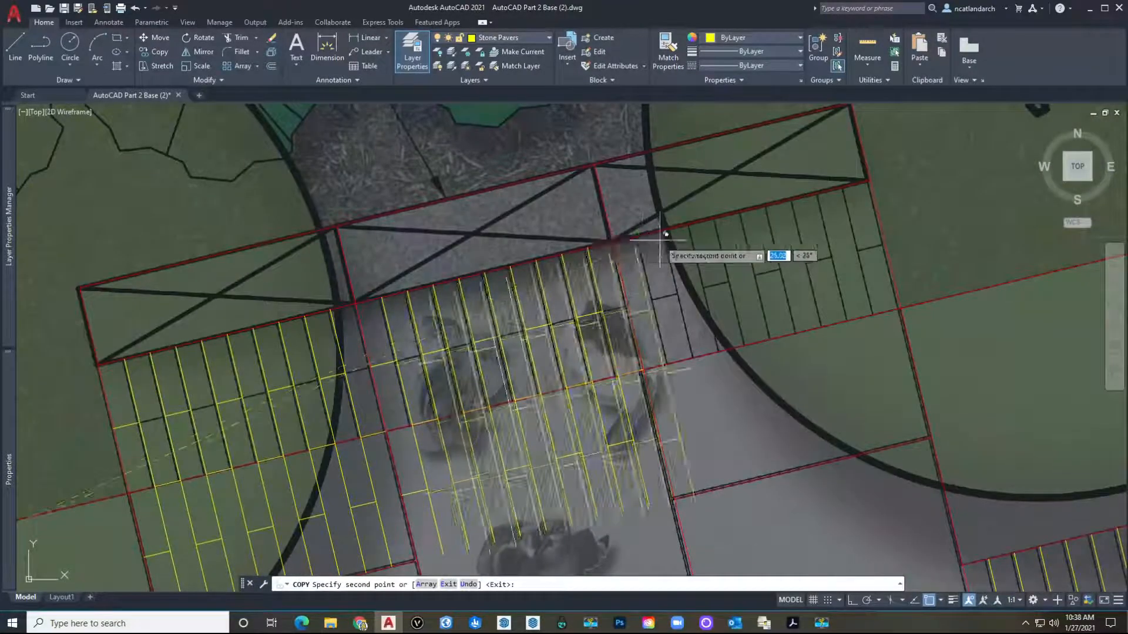
pyautogui.moveTo(639, 236); pyautogui.dragTo(493, 267, button='middle')
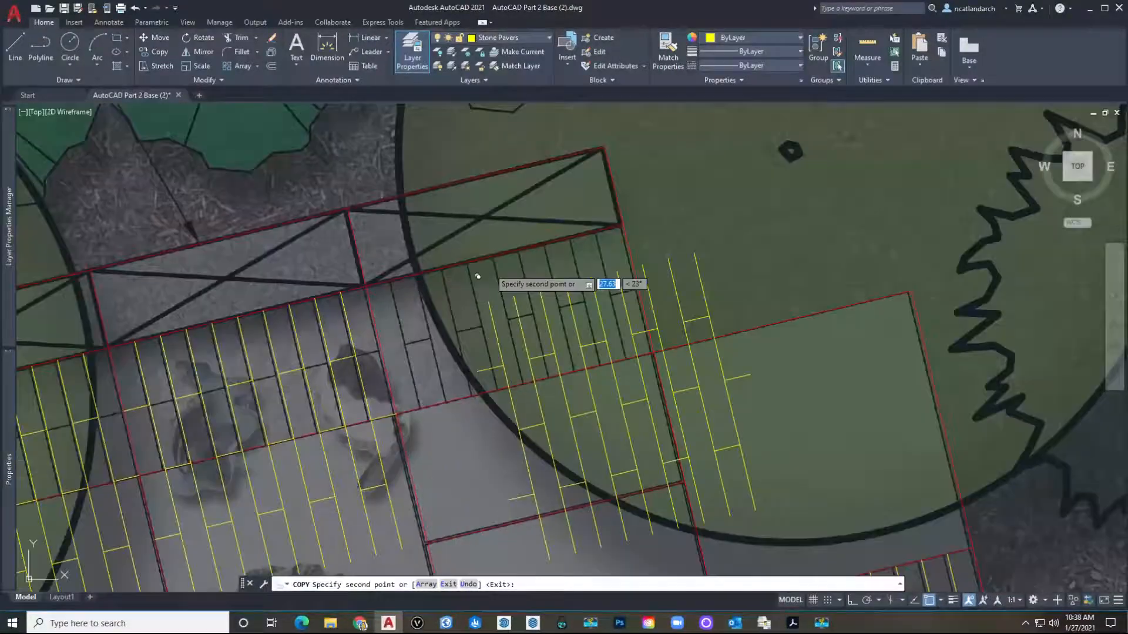
pyautogui.click(623, 224)
pyautogui.press('space')
# Trim away the paver lines that extend south of the narrow strip below the western bench segment.
pyautogui.scroll(-5, 595, 245)
pyautogui.scroll(3, 462, 323)
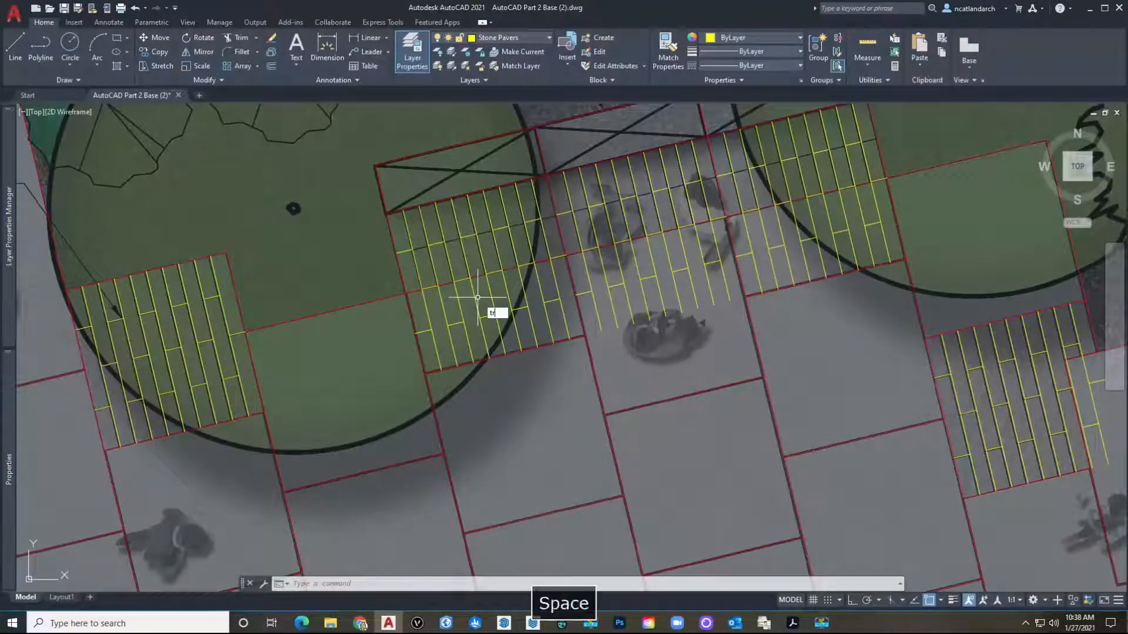
pyautogui.press('space')
pyautogui.click(432, 325)
pyautogui.click(435, 317)
pyautogui.click(567, 317)
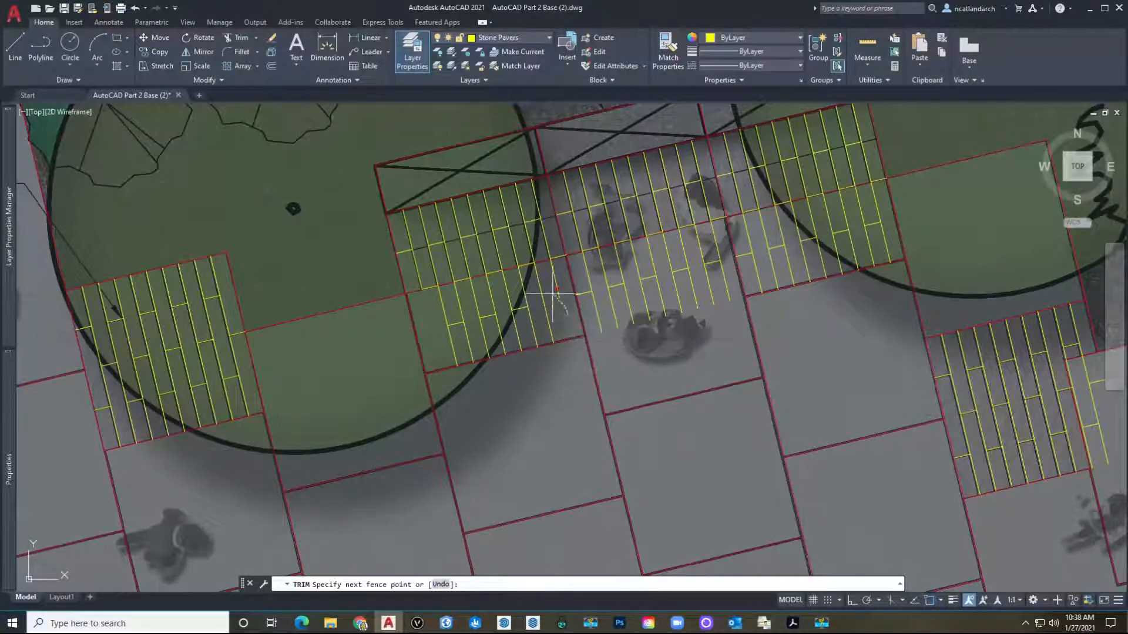
pyautogui.click(451, 341)
pyautogui.click(497, 338)
pyautogui.click(461, 333)
pyautogui.click(523, 323)
pyautogui.click(508, 318)
pyautogui.click(535, 311)
pyautogui.click(520, 307)
pyautogui.click(470, 330)
pyautogui.click(461, 330)
pyautogui.click(553, 270)
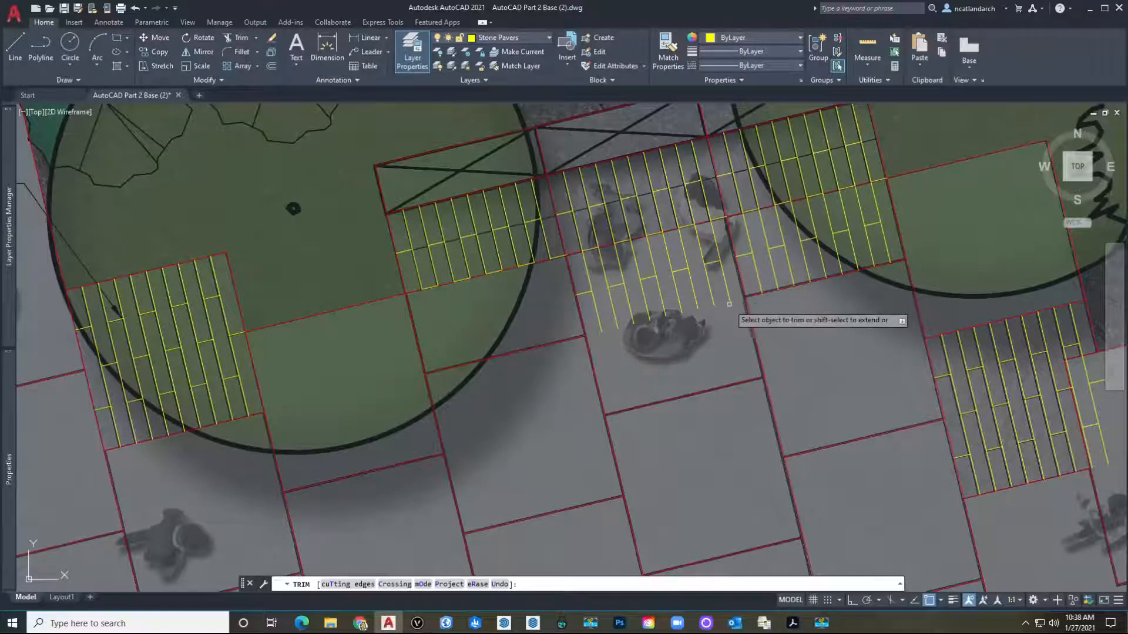
# Trim and clear the excess paver lines south of the strip below the middle bench segment.
pyautogui.click(732, 299)
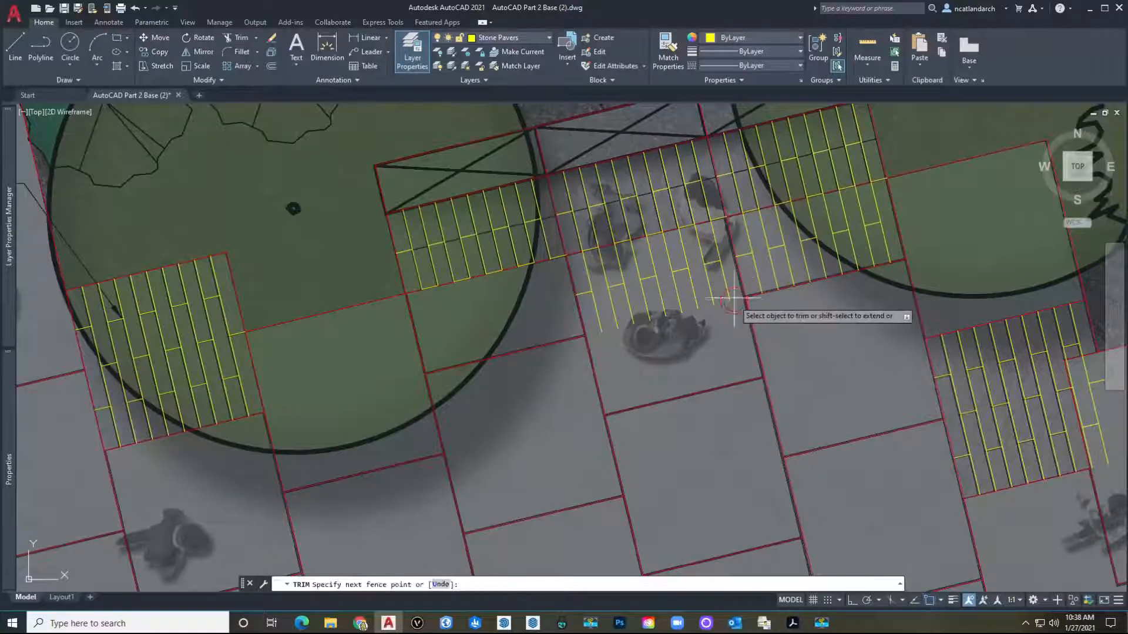
pyautogui.click(596, 311)
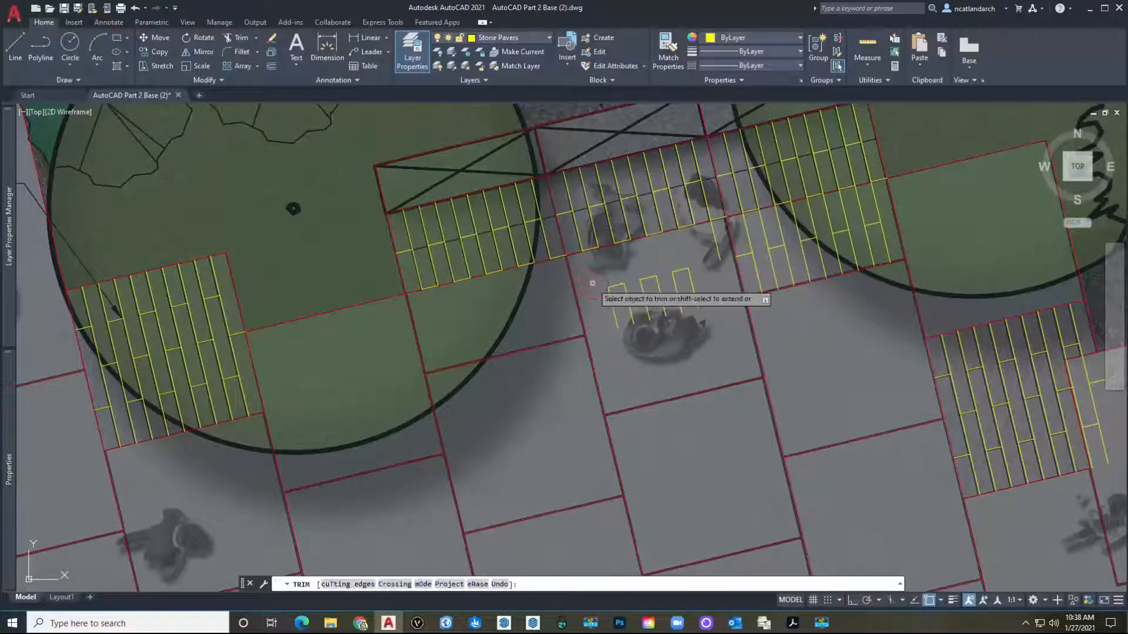
pyautogui.moveTo(711, 322); pyautogui.dragTo(664, 272)
pyautogui.moveTo(616, 338); pyautogui.dragTo(618, 337)
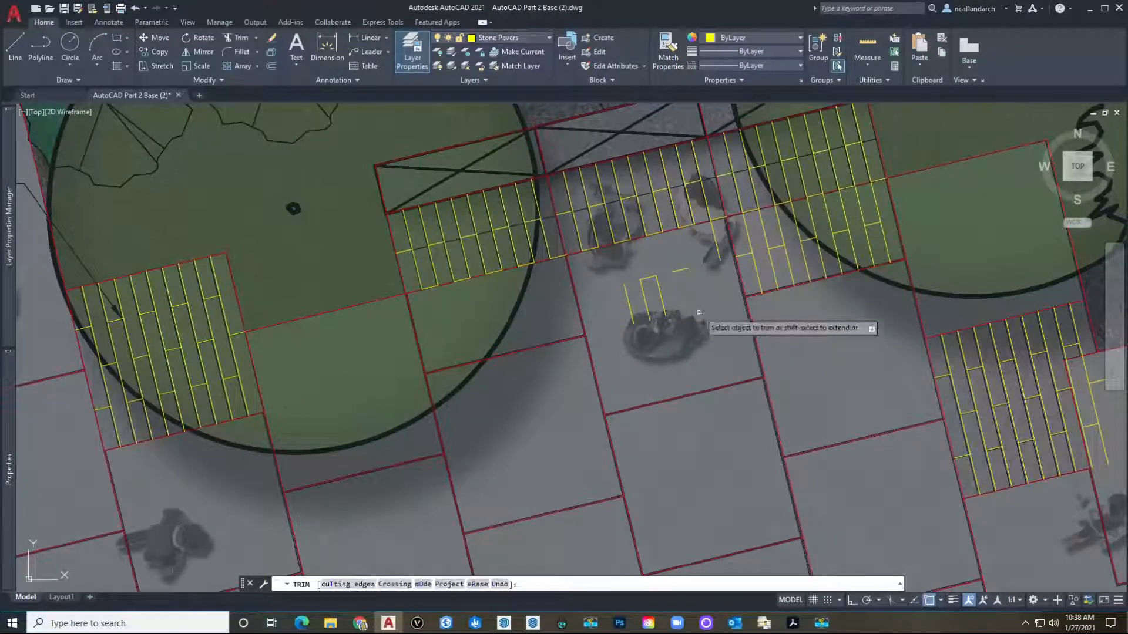
pyautogui.click(633, 305)
pyautogui.click(646, 283)
pyautogui.click(669, 273)
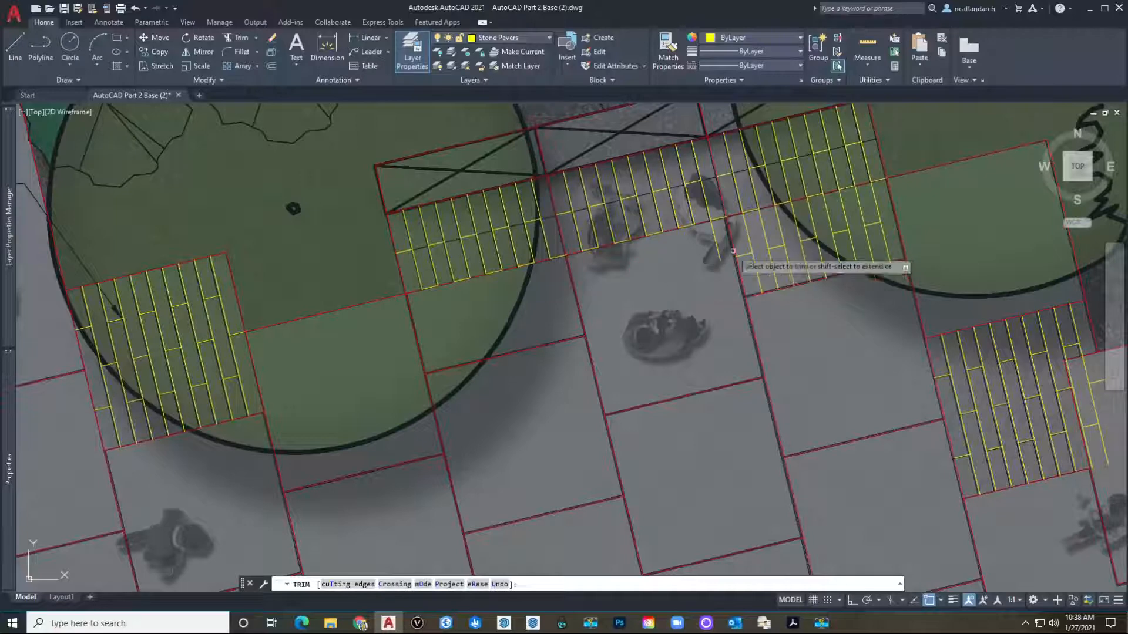
# Trim the paver lines running past the strip below the eastern bench segment and remove their leftover short dashes.
pyautogui.moveTo(723, 241); pyautogui.dragTo(339, 303, button='middle')
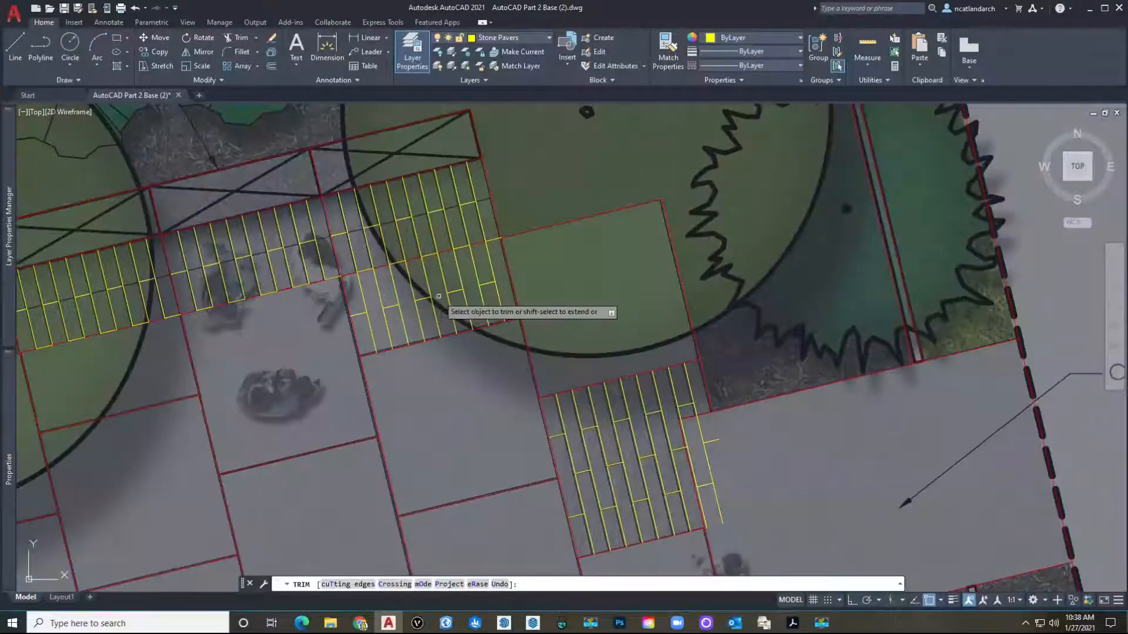
pyautogui.scroll(2, 469, 275)
pyautogui.moveTo(519, 307); pyautogui.dragTo(488, 249)
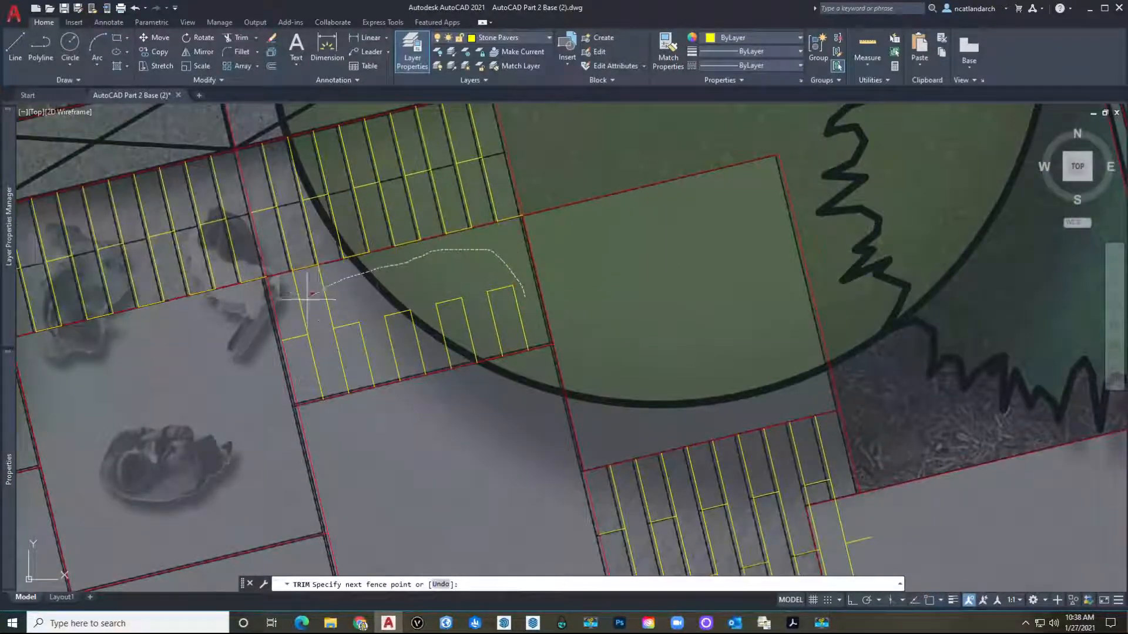
pyautogui.moveTo(514, 307); pyautogui.dragTo(511, 290)
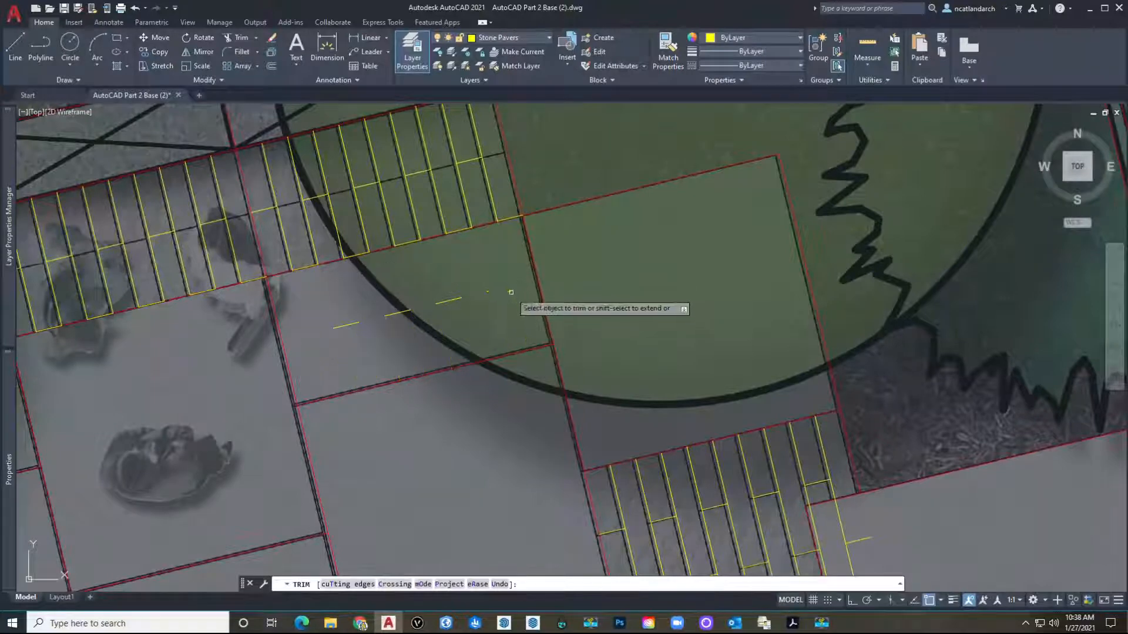
pyautogui.click(449, 301)
pyautogui.click(402, 311)
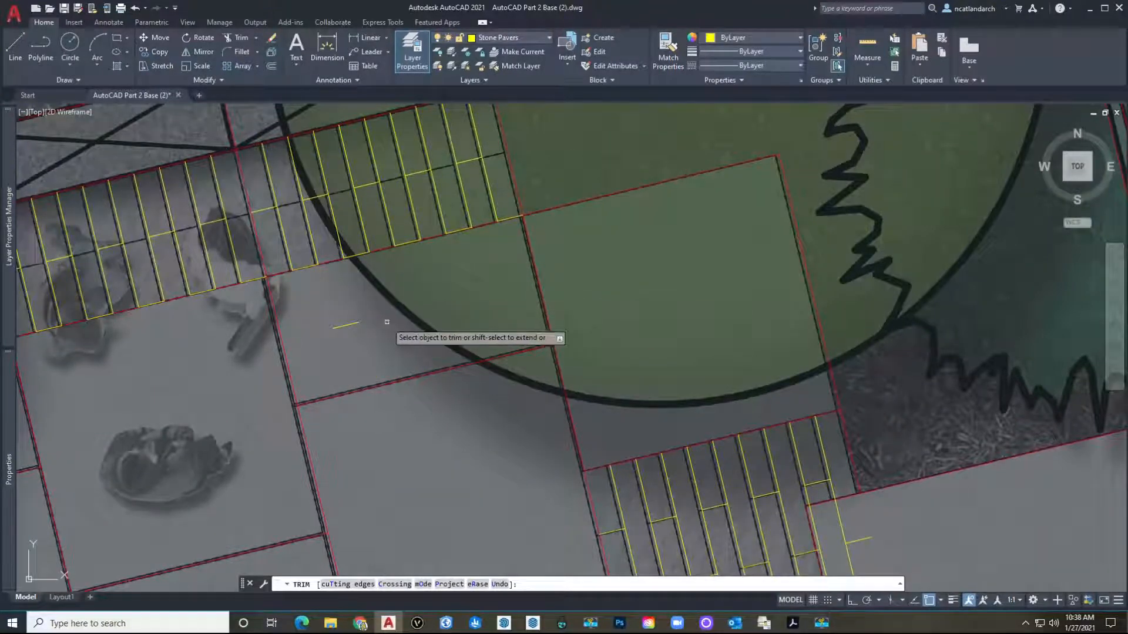
# Trim the paver lines that overhang the concrete walkway from the adjoining panel, including the line just outside its edge.
pyautogui.scroll(-3, 376, 320)
pyautogui.scroll(4, 662, 344)
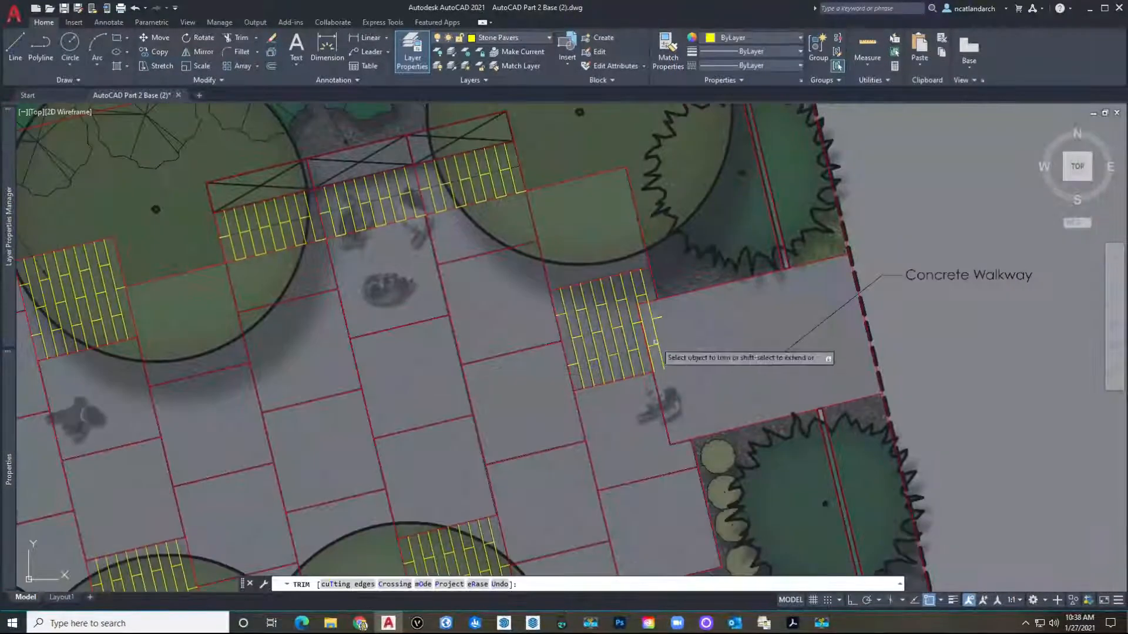
pyautogui.click(662, 293)
pyautogui.click(667, 273)
pyautogui.moveTo(664, 332)
pyautogui.mouseDown()
pyautogui.moveTo(673, 361)
pyautogui.moveTo(688, 363)
pyautogui.mouseUp()
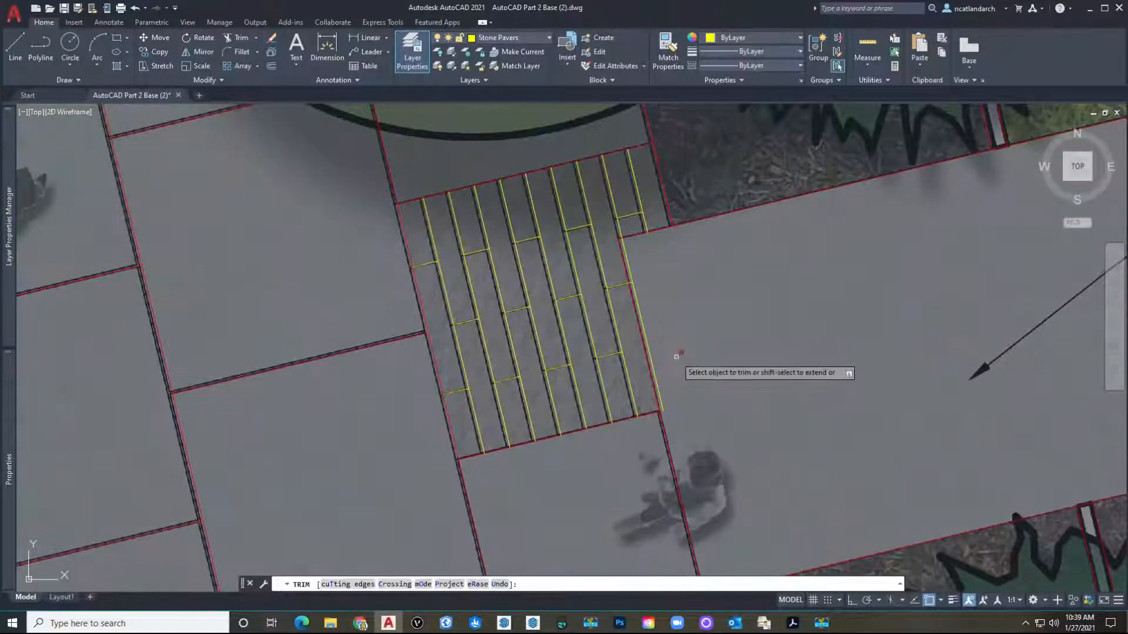
pyautogui.scroll(3, 654, 283)
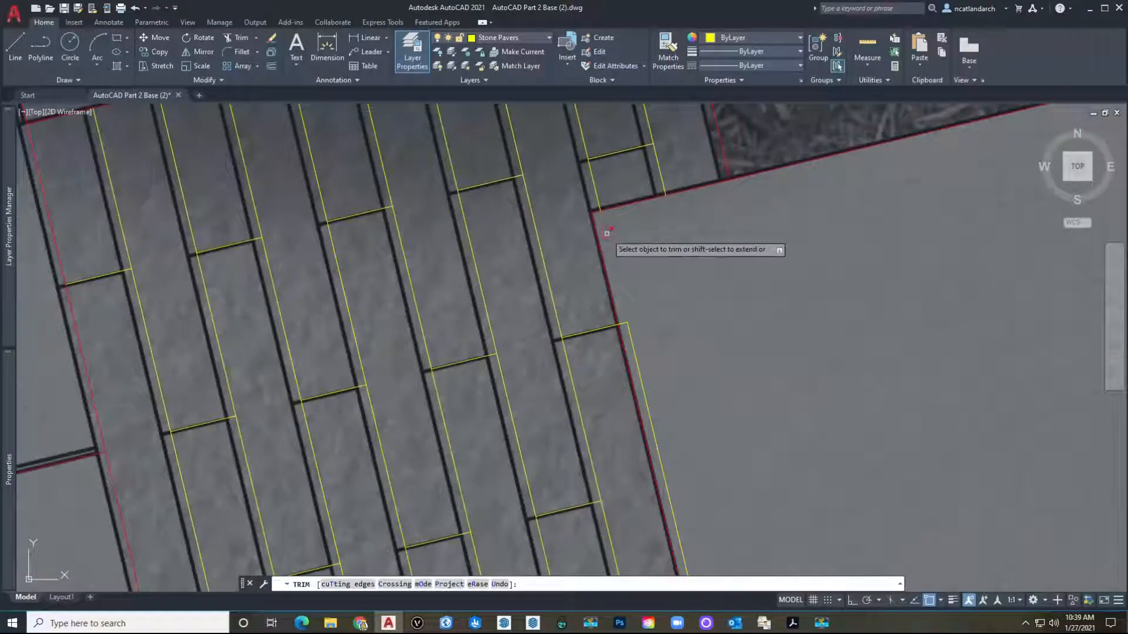
pyautogui.click(628, 330)
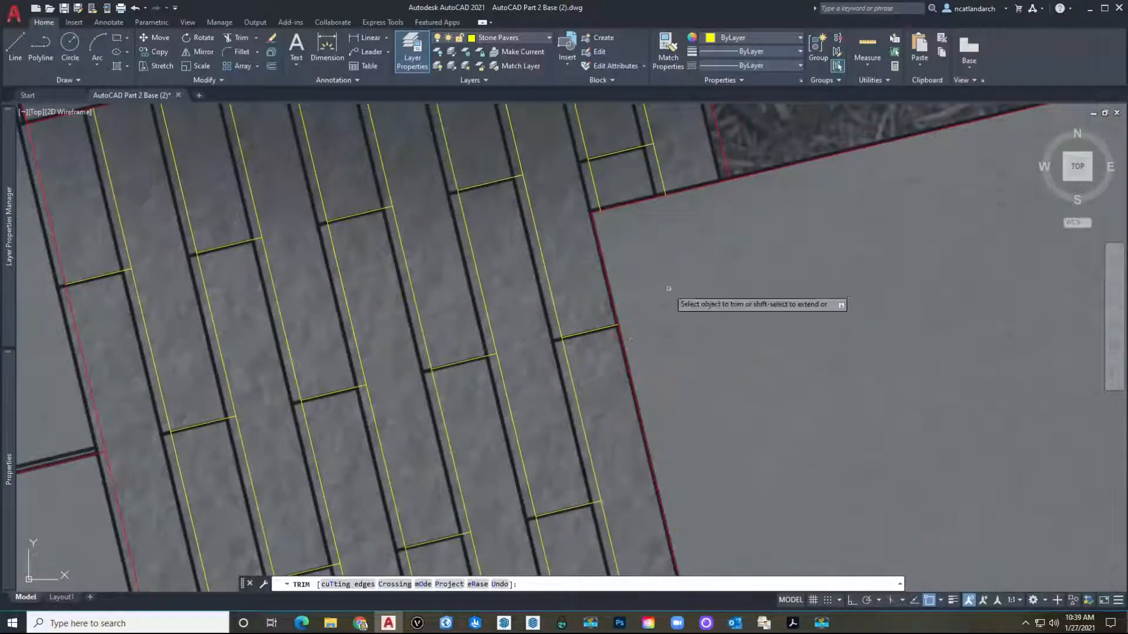
pyautogui.scroll(-8, 668, 289)
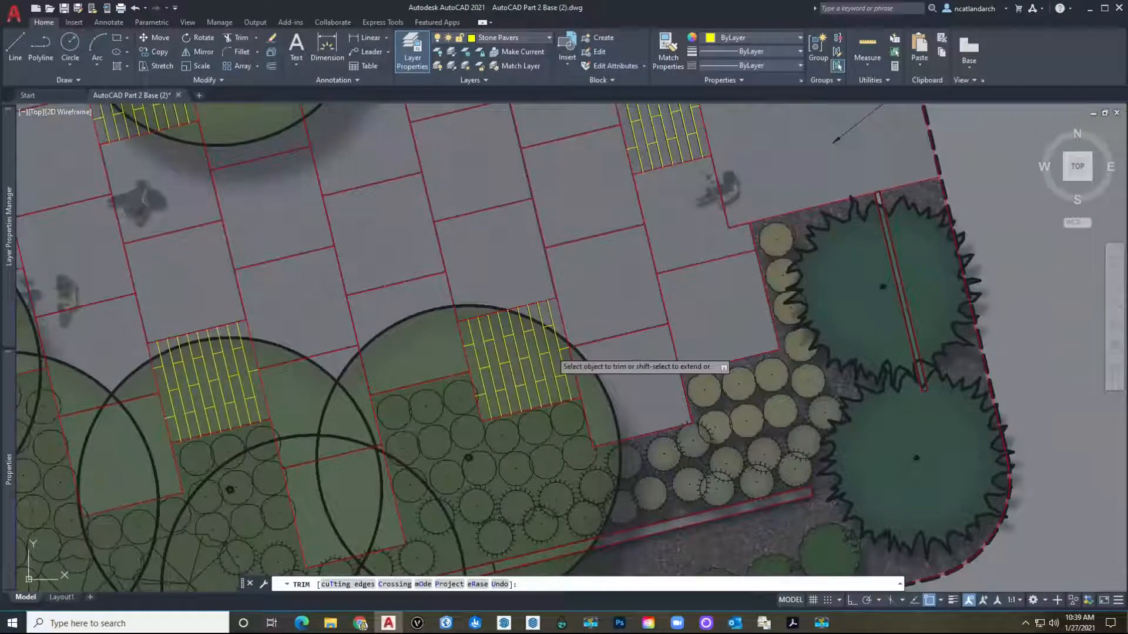
pyautogui.scroll(-5, 241, 341)
pyautogui.moveTo(415, 333)
pyautogui.mouseDown(button='middle')
pyautogui.moveTo(429, 346)
pyautogui.moveTo(441, 299)
pyautogui.moveTo(398, 392)
pyautogui.mouseUp(button='middle')
pyautogui.press('space')
# Save the drawing as "AutoCAD Part 2 WCH" in the LU3 AutoCAD Part 2 folder on the Desktop.
pyautogui.scroll(-3, 470, 309)
pyautogui.scroll(-2, 397, 392)
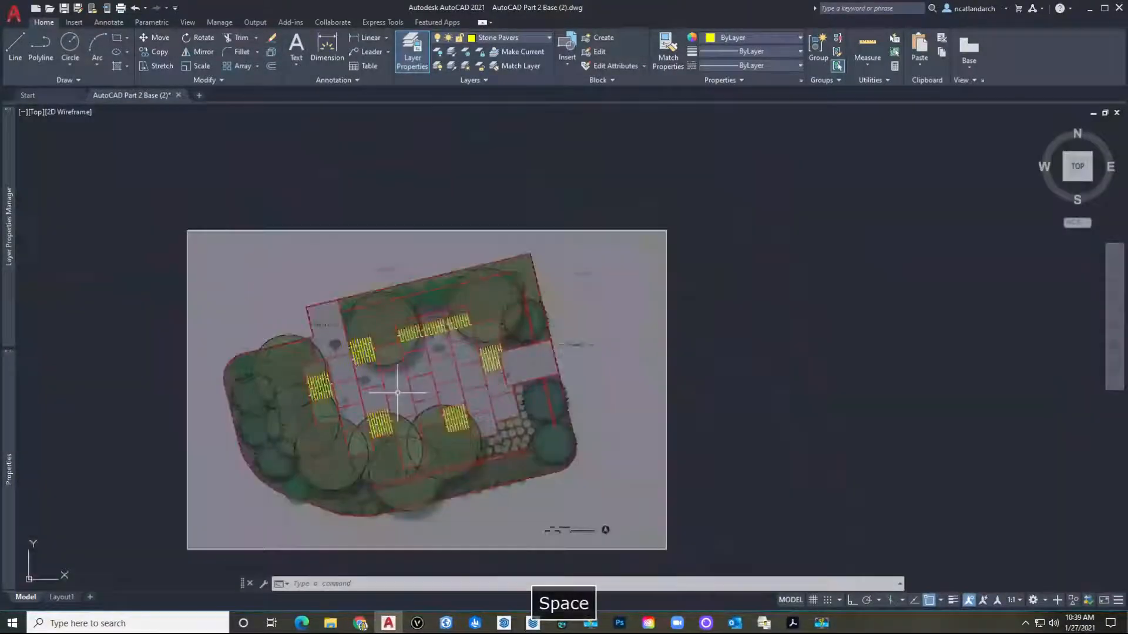
pyautogui.click(14, 13)
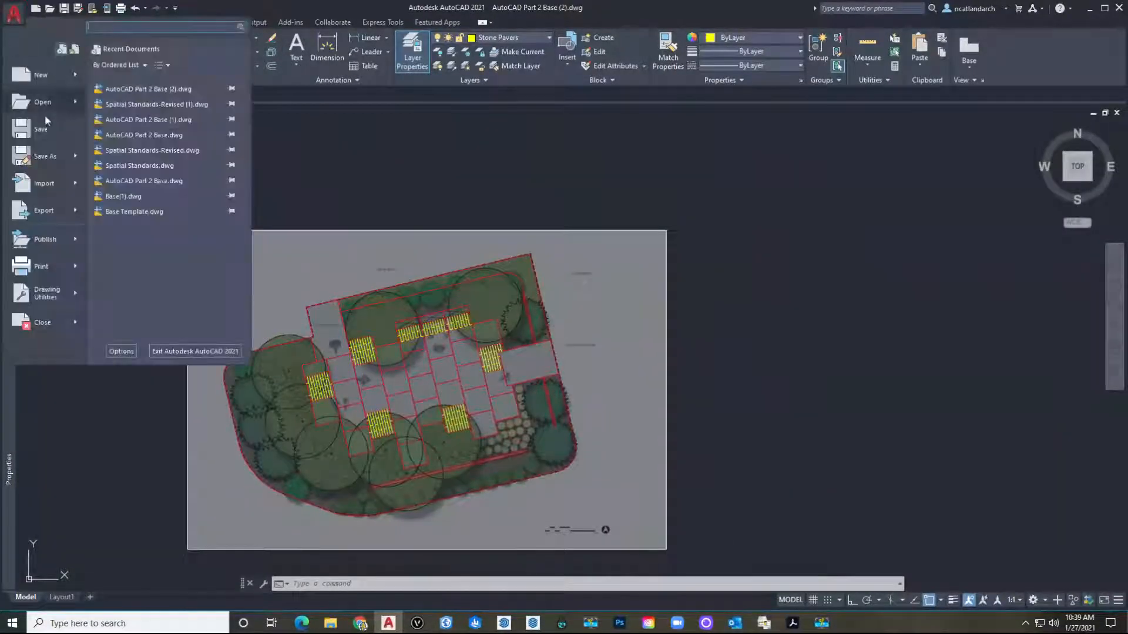
pyautogui.click(47, 155)
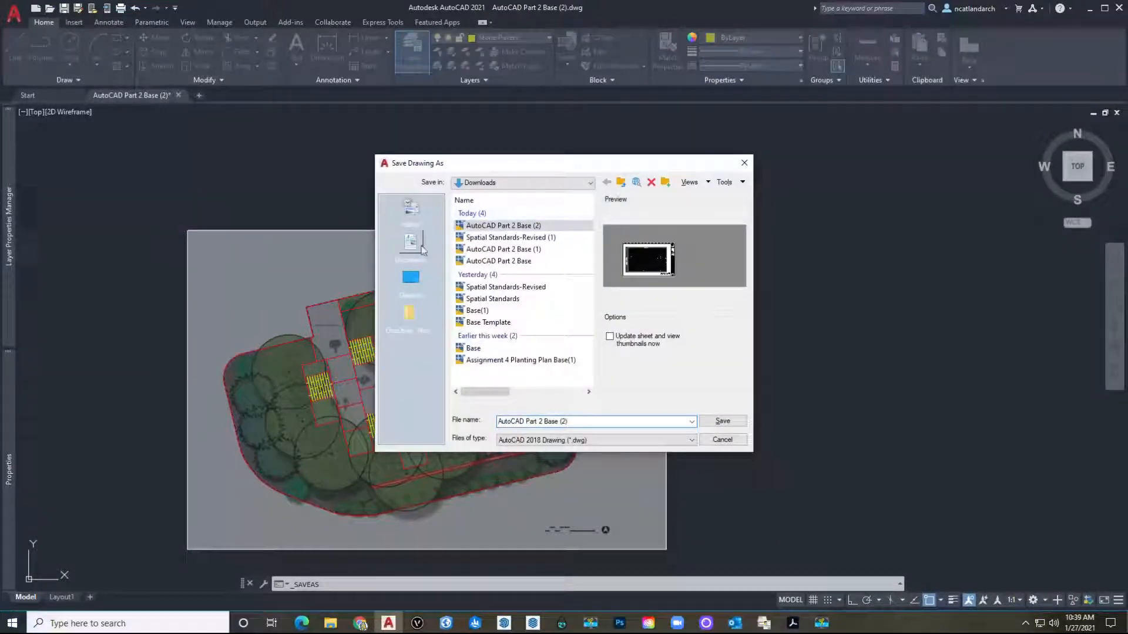
pyautogui.click(412, 298)
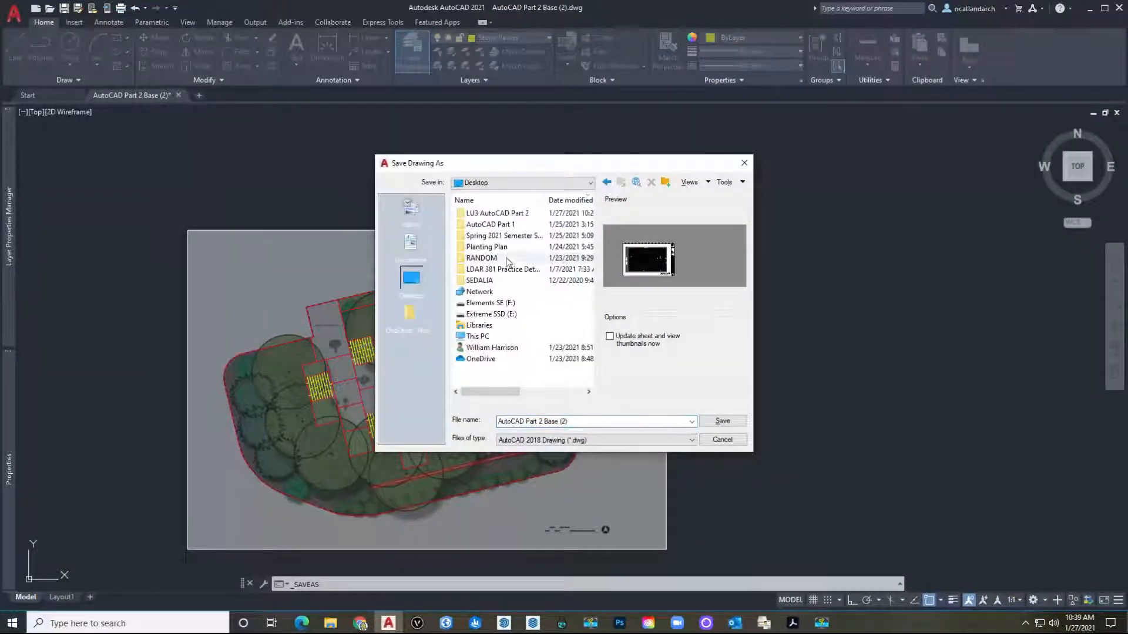
pyautogui.doubleClick(508, 214)
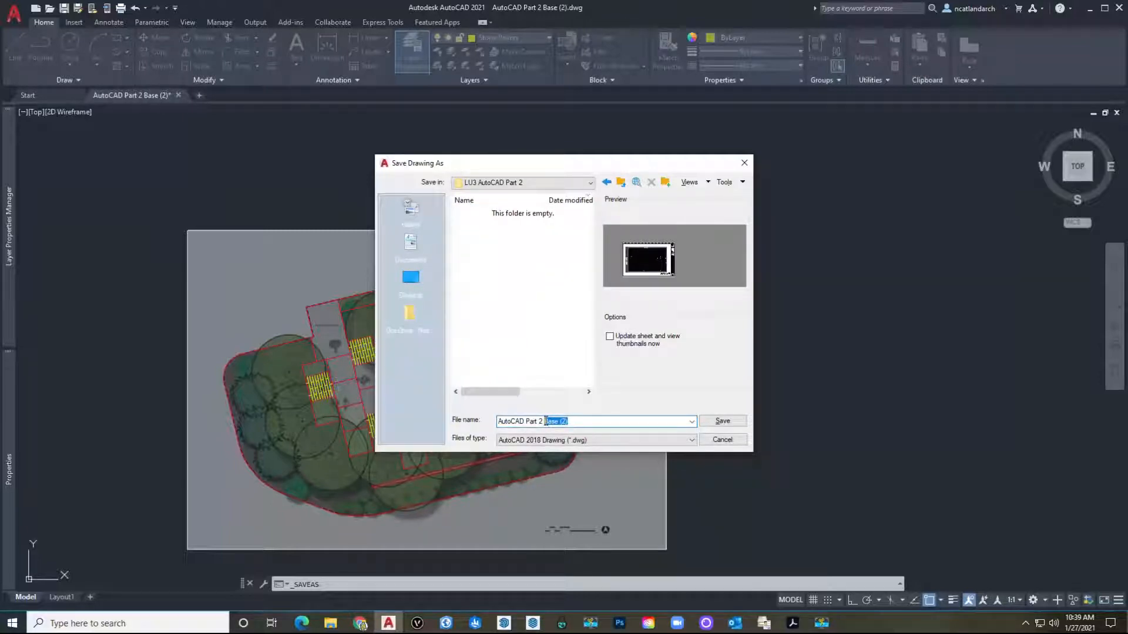
pyautogui.write('WCH')
pyautogui.press('Return')
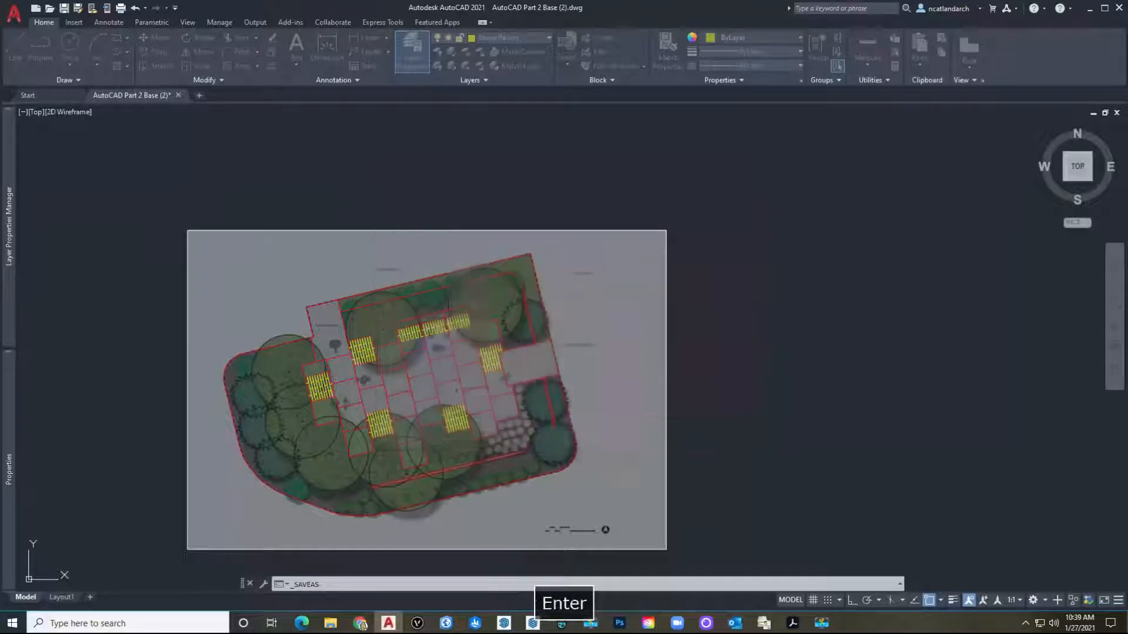
# Turn on the 0-Image layer to display the plan underlay beneath the linework.
pyautogui.moveTo(516, 306); pyautogui.dragTo(592, 307, button='middle')
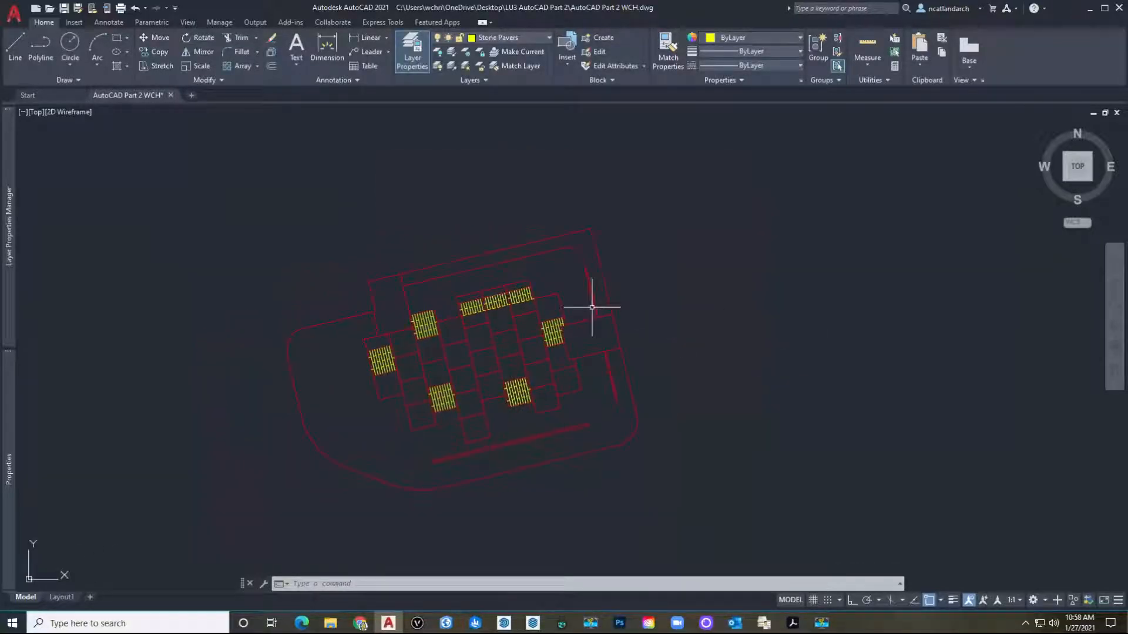
pyautogui.scroll(2, 423, 315)
pyautogui.moveTo(453, 243)
pyautogui.mouseDown(button='middle')
pyautogui.moveTo(428, 317)
pyautogui.moveTo(500, 324)
pyautogui.mouseUp(button='middle')
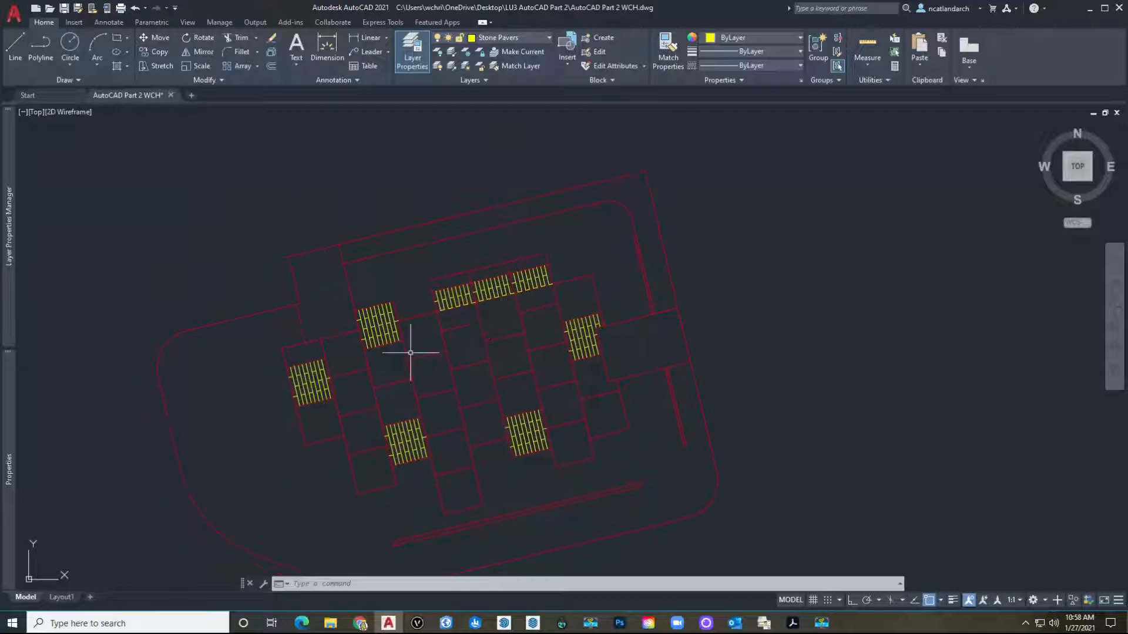
pyautogui.moveTo(8, 194)
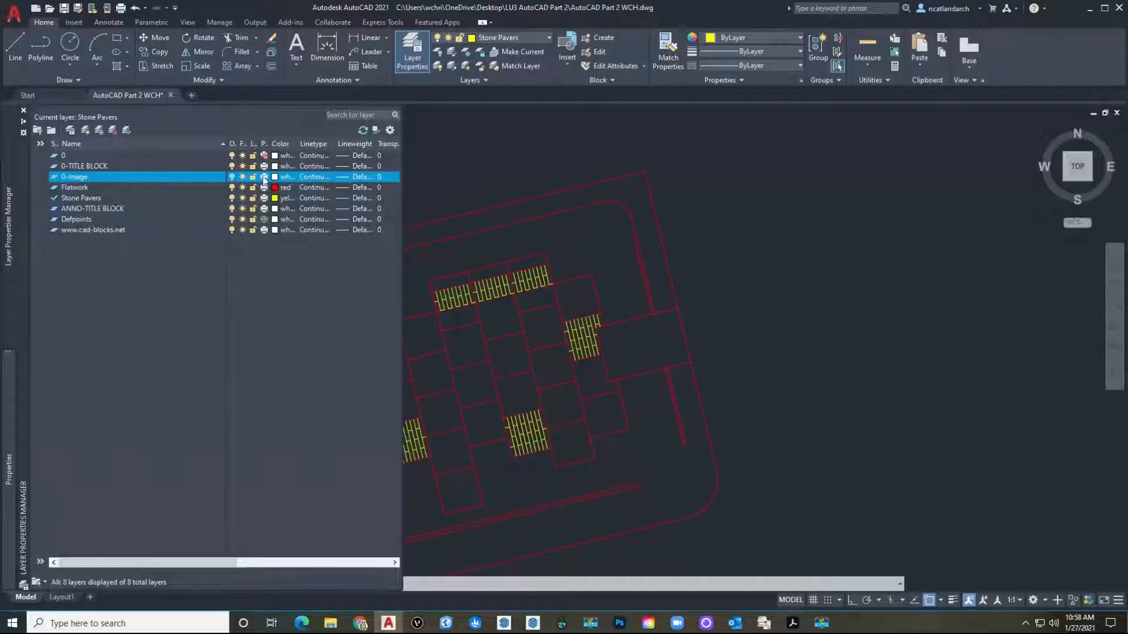
pyautogui.click(234, 177)
# Examine the Trees in Plan View symbol sheet and its location relative to the landscape plan.
pyautogui.scroll(-6, 262, 243)
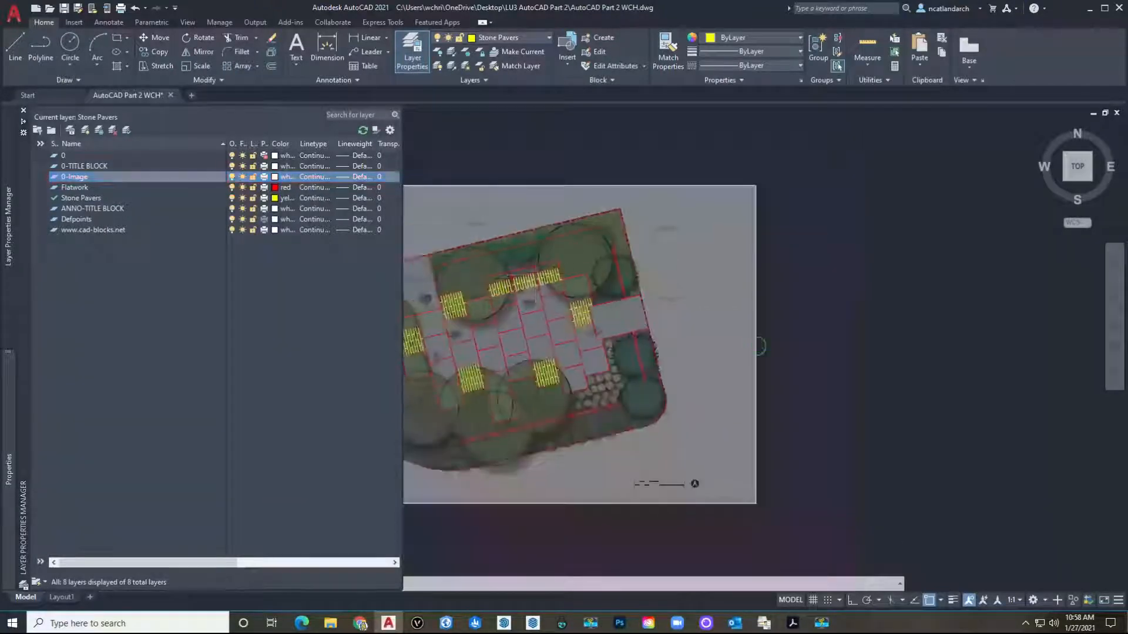
pyautogui.scroll(-2, 262, 241)
pyautogui.moveTo(302, 287); pyautogui.dragTo(511, 274, button='middle')
pyautogui.scroll(6, 230, 392)
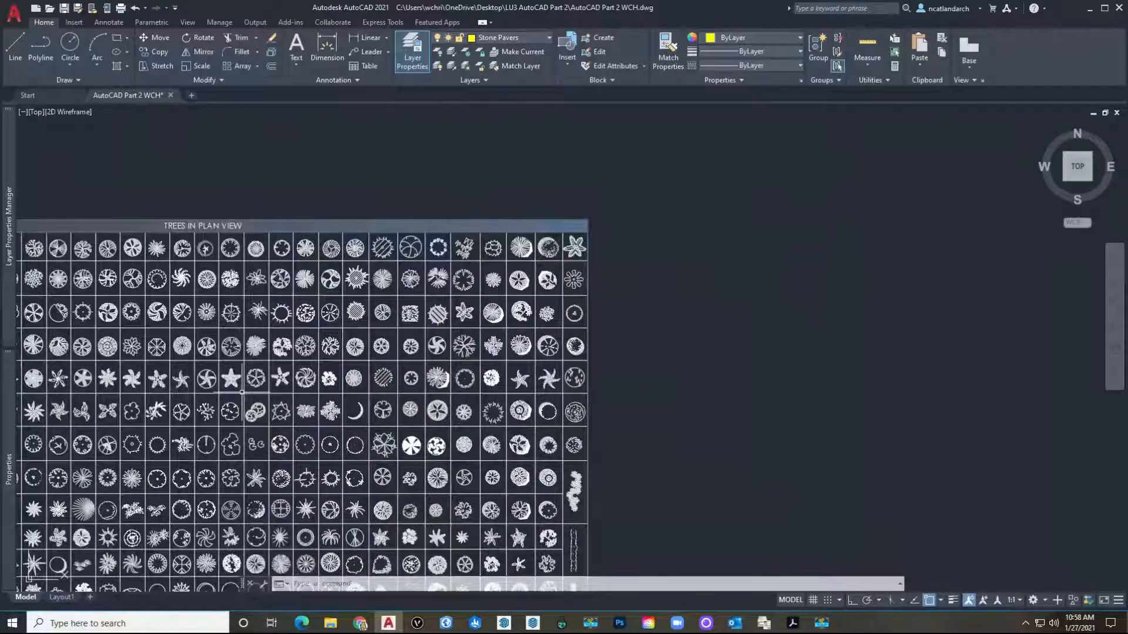
pyautogui.scroll(-8, 242, 392)
pyautogui.scroll(3, 351, 363)
pyautogui.moveTo(317, 355); pyautogui.dragTo(301, 362, button='middle')
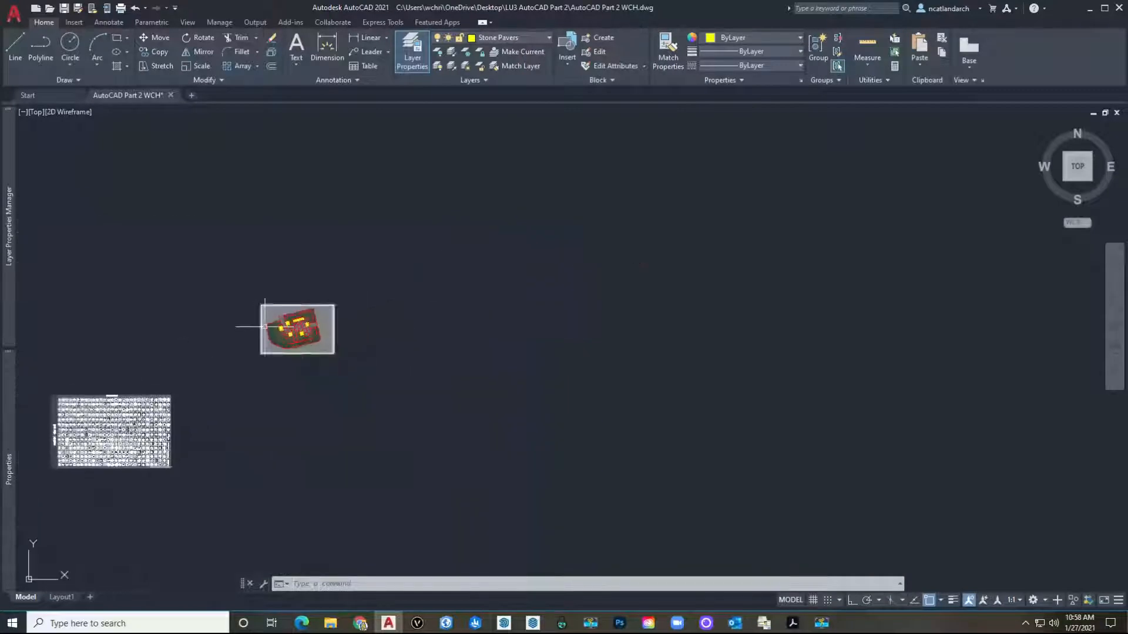
# Copy the circular tree symbol with forked radial branches by its centre from the symbol sheet to just outside the landscape plan's west edge.
pyautogui.scroll(9, 265, 327)
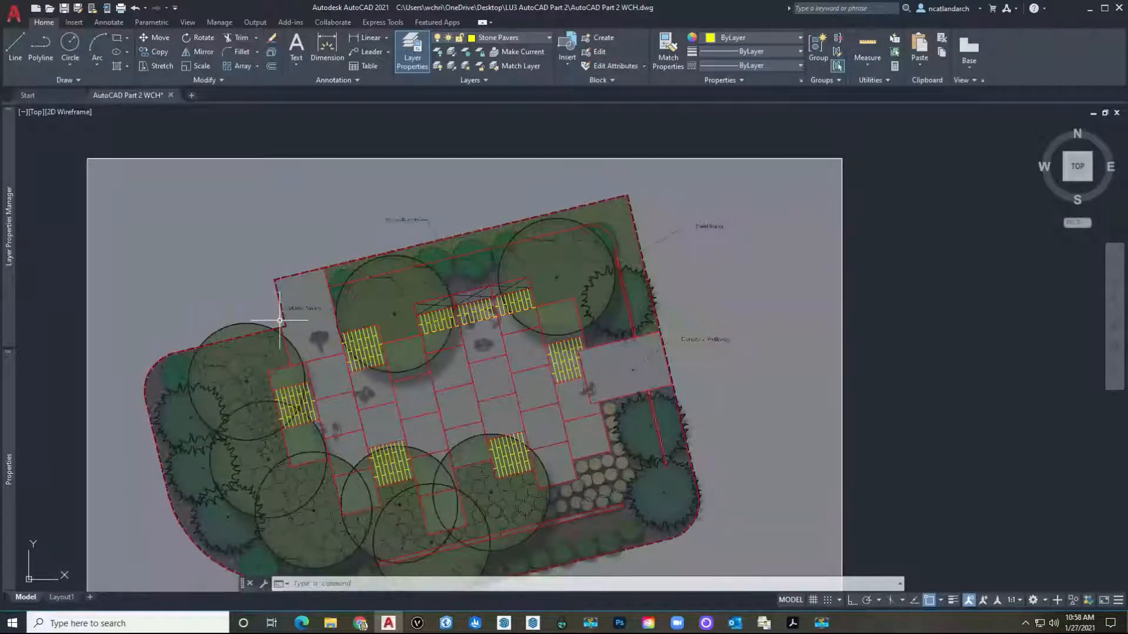
pyautogui.scroll(-6, 280, 320)
pyautogui.moveTo(219, 378); pyautogui.dragTo(466, 274, button='middle')
pyautogui.moveTo(308, 380); pyautogui.dragTo(435, 292, button='middle')
pyautogui.scroll(6, 179, 403)
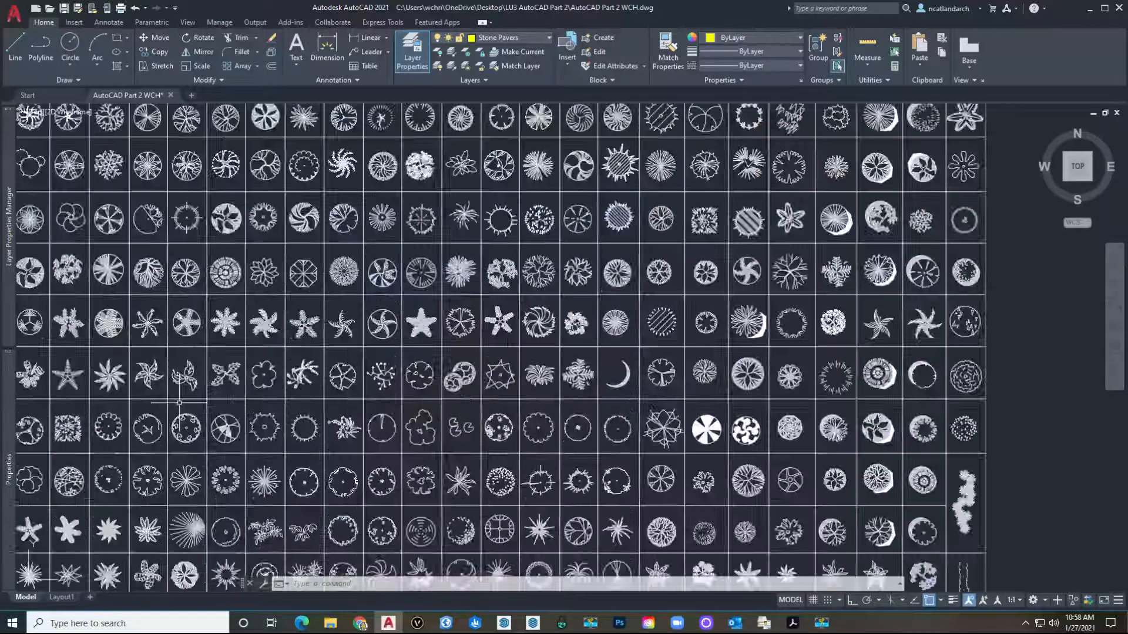
pyautogui.moveTo(367, 343); pyautogui.dragTo(258, 390, button='middle')
pyautogui.moveTo(417, 412); pyautogui.dragTo(253, 293, button='middle')
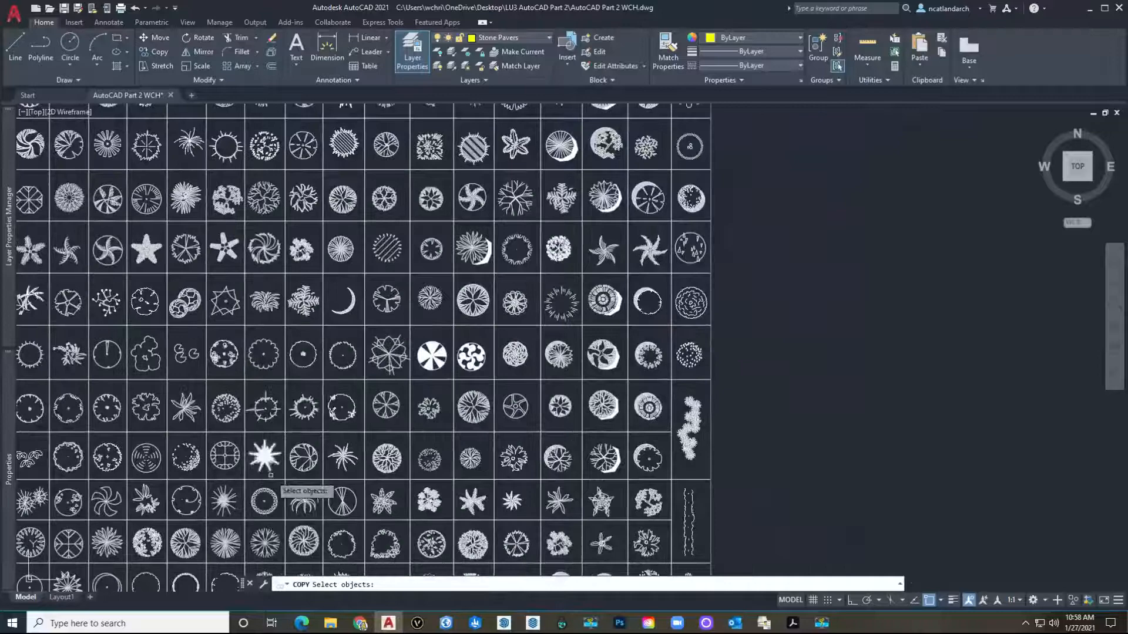
pyautogui.scroll(3, 349, 383)
pyautogui.scroll(5, 349, 394)
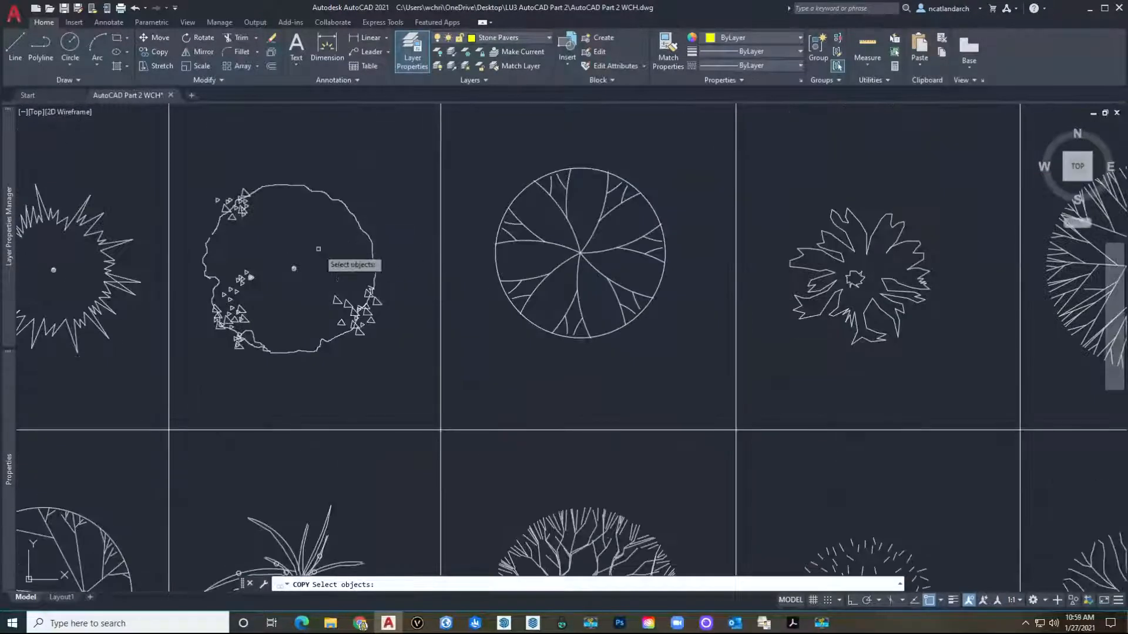
pyautogui.moveTo(291, 245); pyautogui.dragTo(368, 281, button='middle')
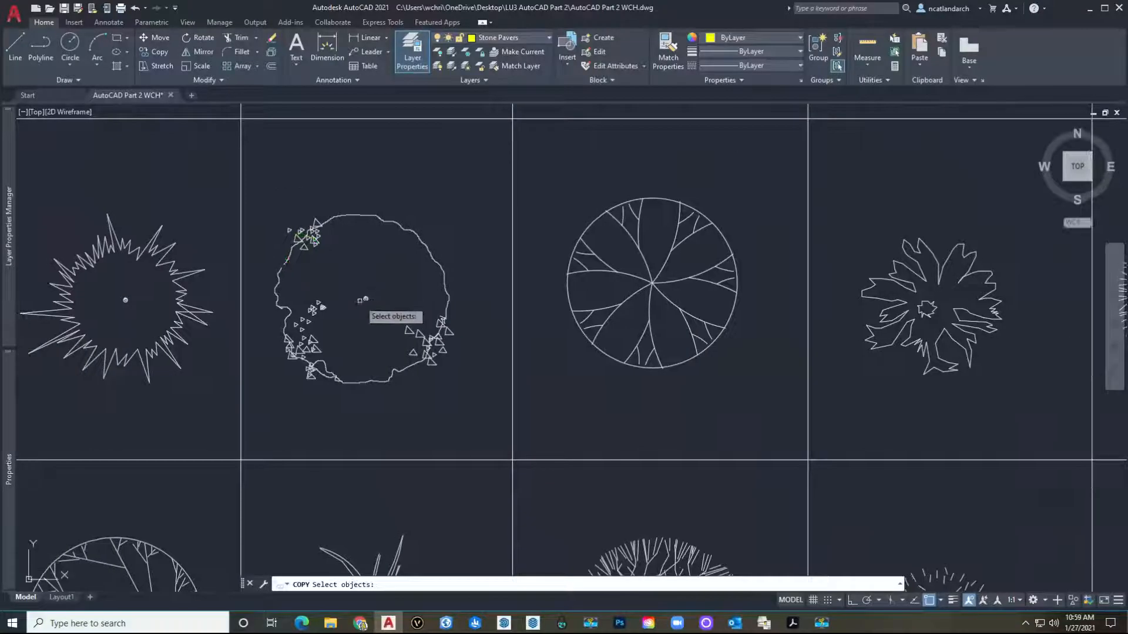
pyautogui.scroll(-2, 364, 299)
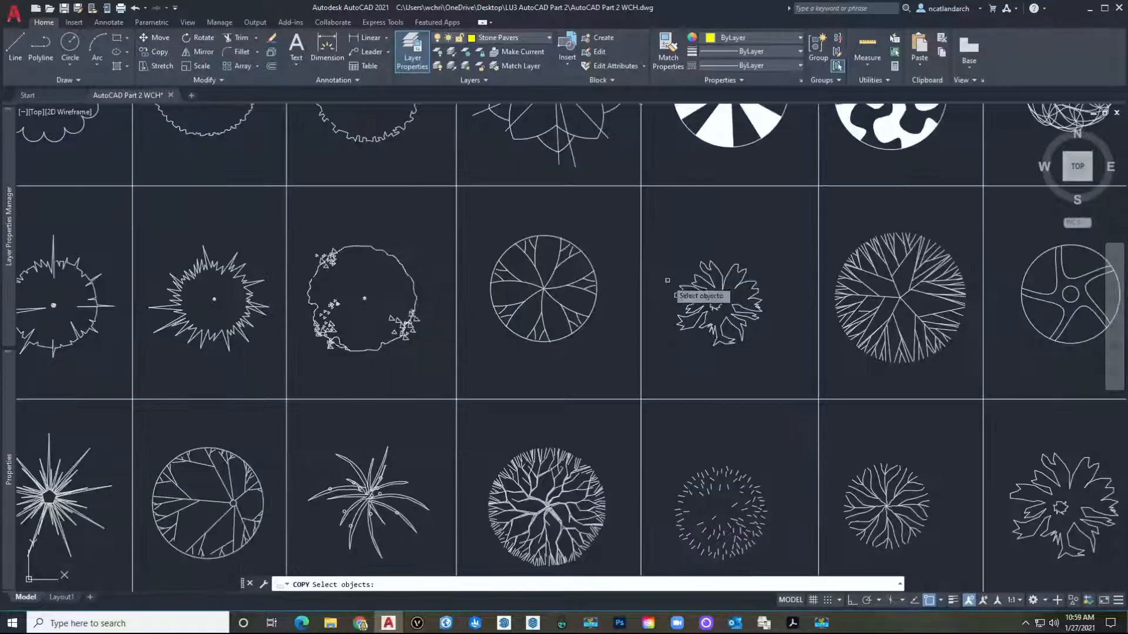
pyautogui.moveTo(664, 278); pyautogui.dragTo(457, 271, button='middle')
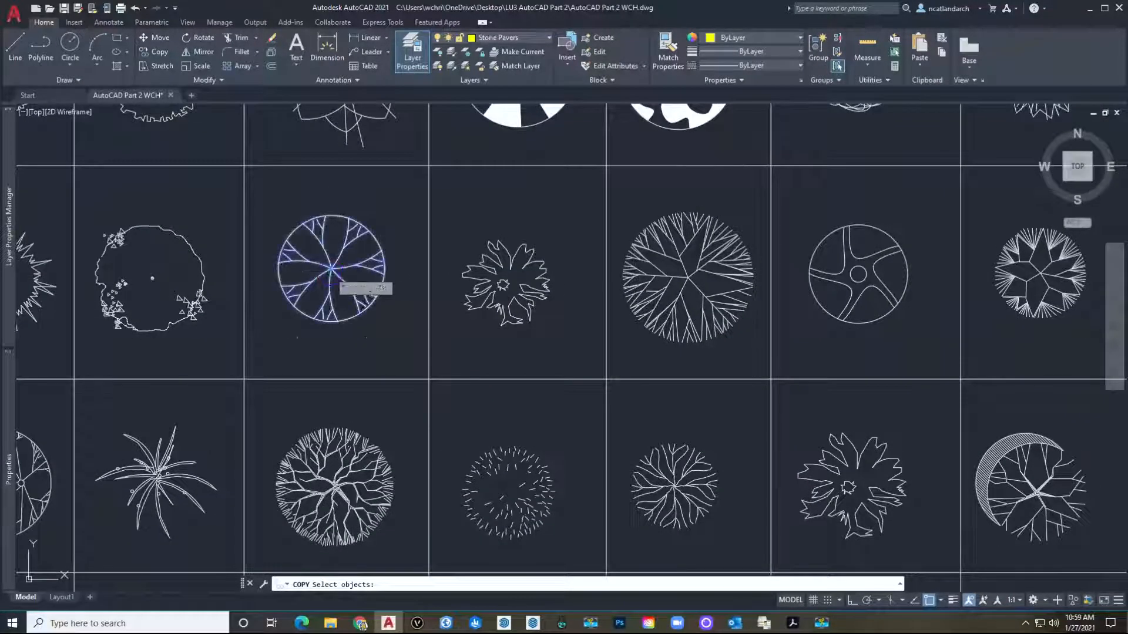
pyautogui.press('Return')
pyautogui.click(331, 269)
pyautogui.scroll(-10, 331, 269)
pyautogui.moveTo(430, 240); pyautogui.dragTo(373, 427, button='middle')
pyautogui.scroll(-2, 475, 222)
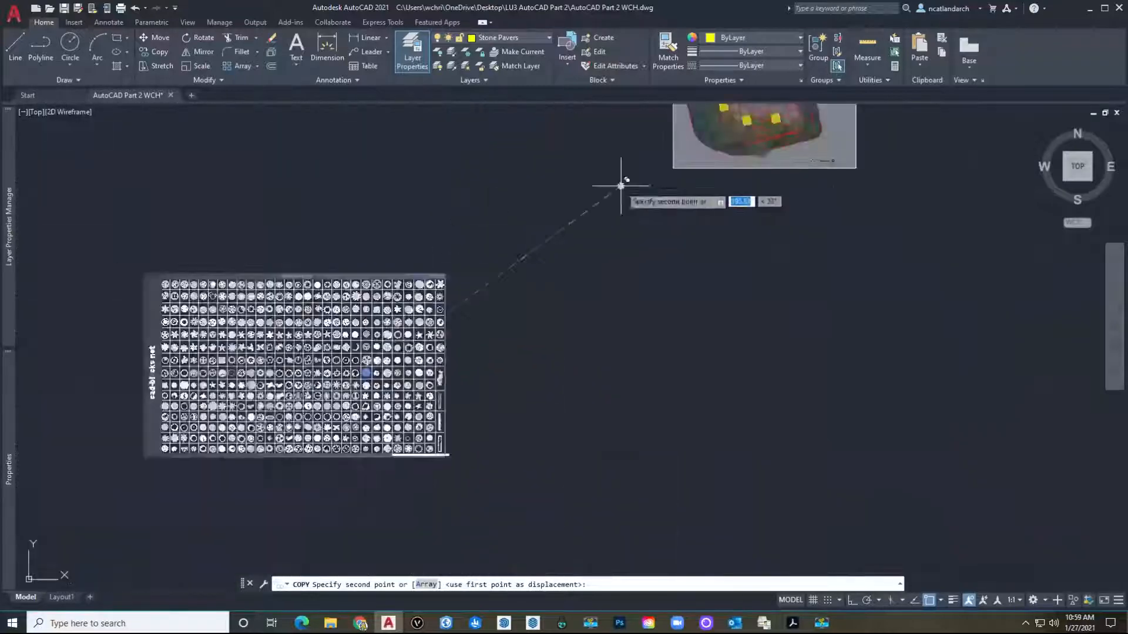
pyautogui.moveTo(621, 186); pyautogui.dragTo(337, 391, button='middle')
pyautogui.scroll(4, 384, 273)
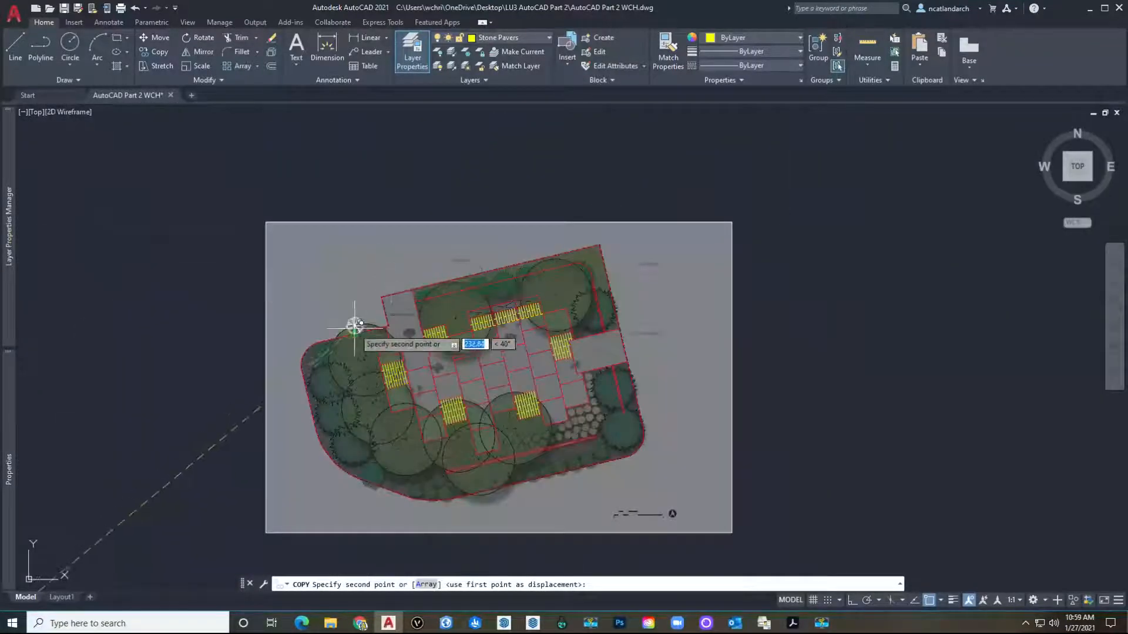
pyautogui.scroll(4, 355, 325)
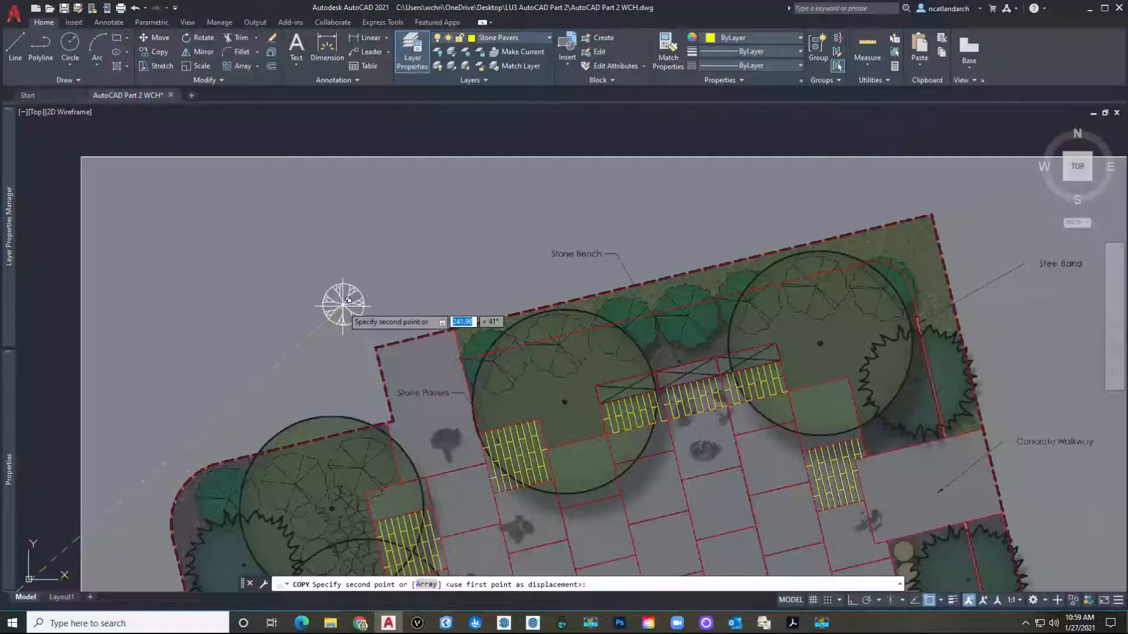
pyautogui.scroll(-8, 343, 302)
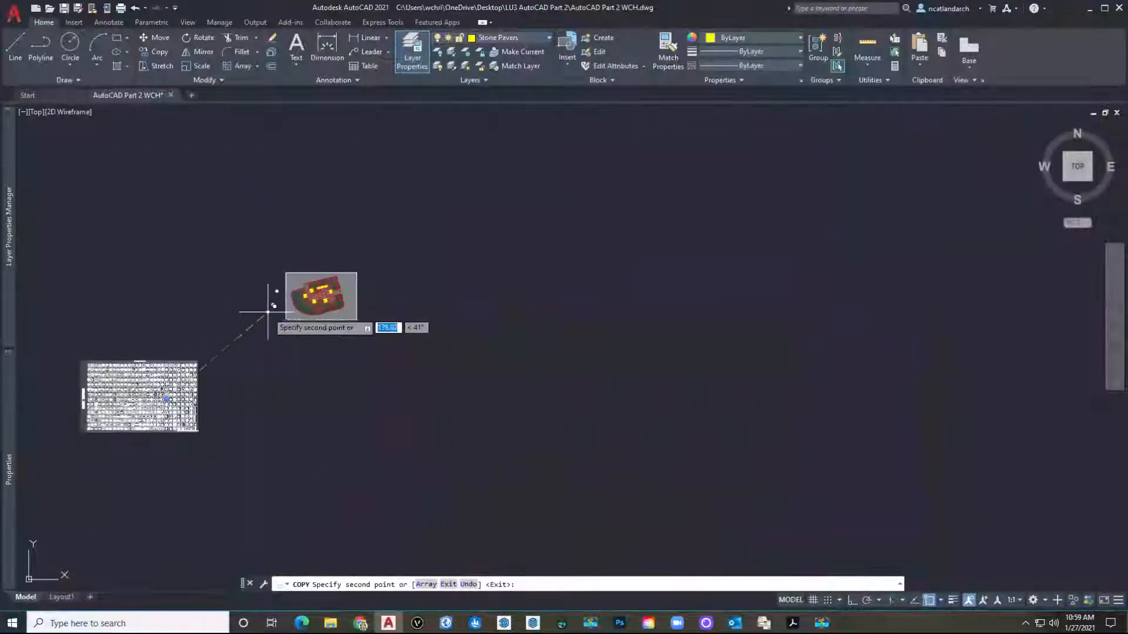
pyautogui.press('Escape')
# Copy the ring-of-loops tree symbol with a centre dot by its centre from the sheet to below the first copied symbol.
pyautogui.scroll(6, 164, 376)
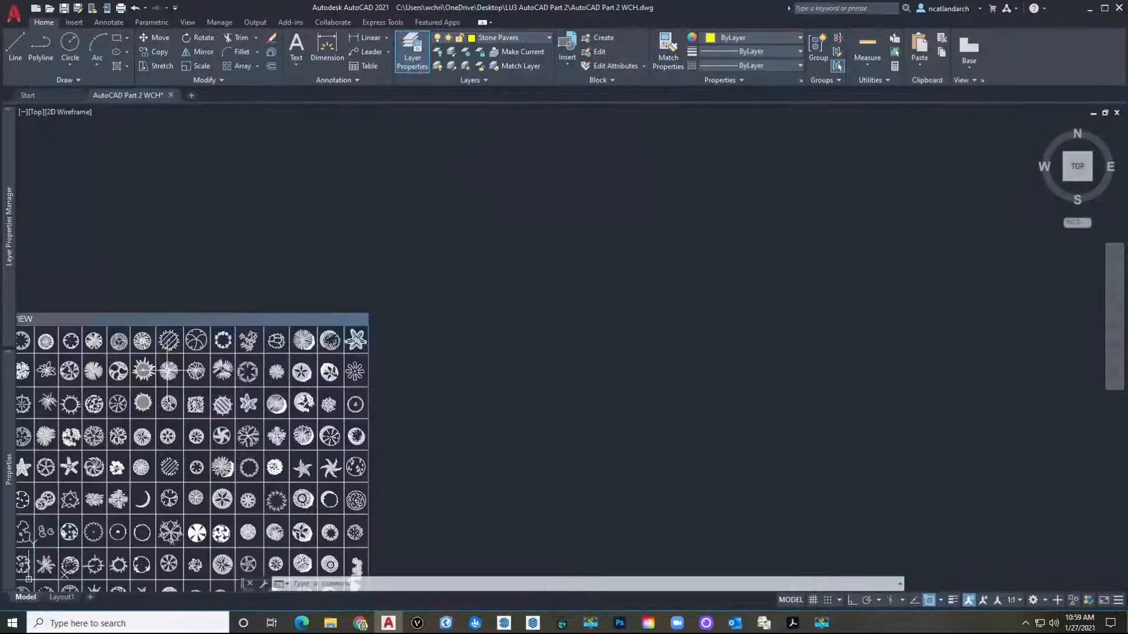
pyautogui.press('Return')
pyautogui.scroll(4, 261, 461)
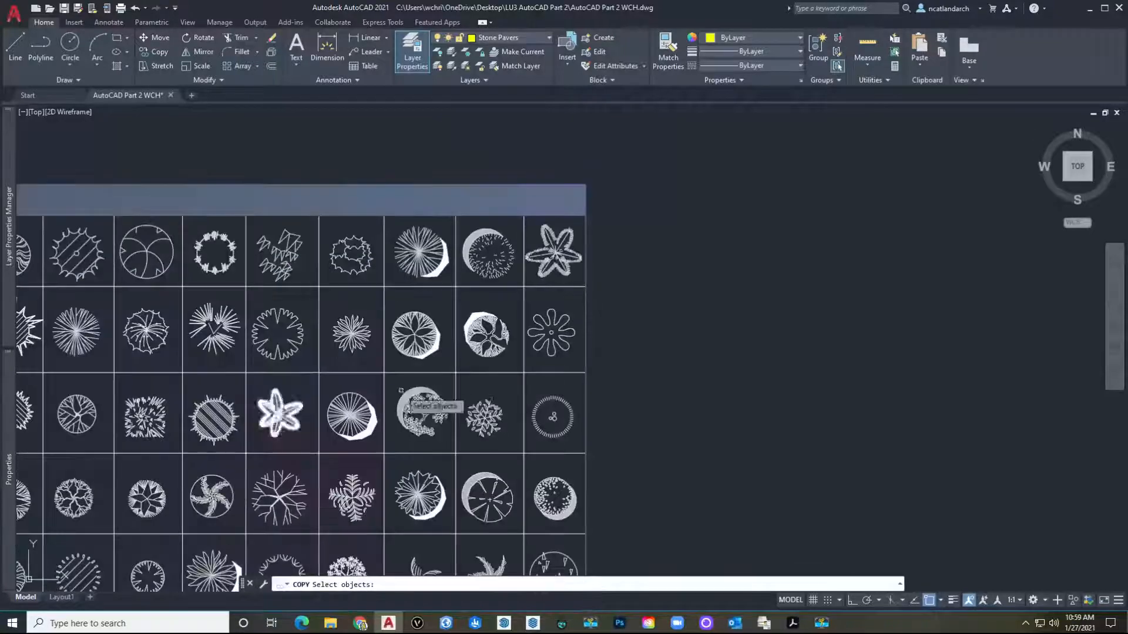
pyautogui.moveTo(380, 288); pyautogui.dragTo(377, 281, button='middle')
pyautogui.moveTo(355, 487); pyautogui.dragTo(479, 256, button='middle')
pyautogui.moveTo(393, 378); pyautogui.dragTo(559, 262, button='middle')
pyautogui.scroll(2, 505, 353)
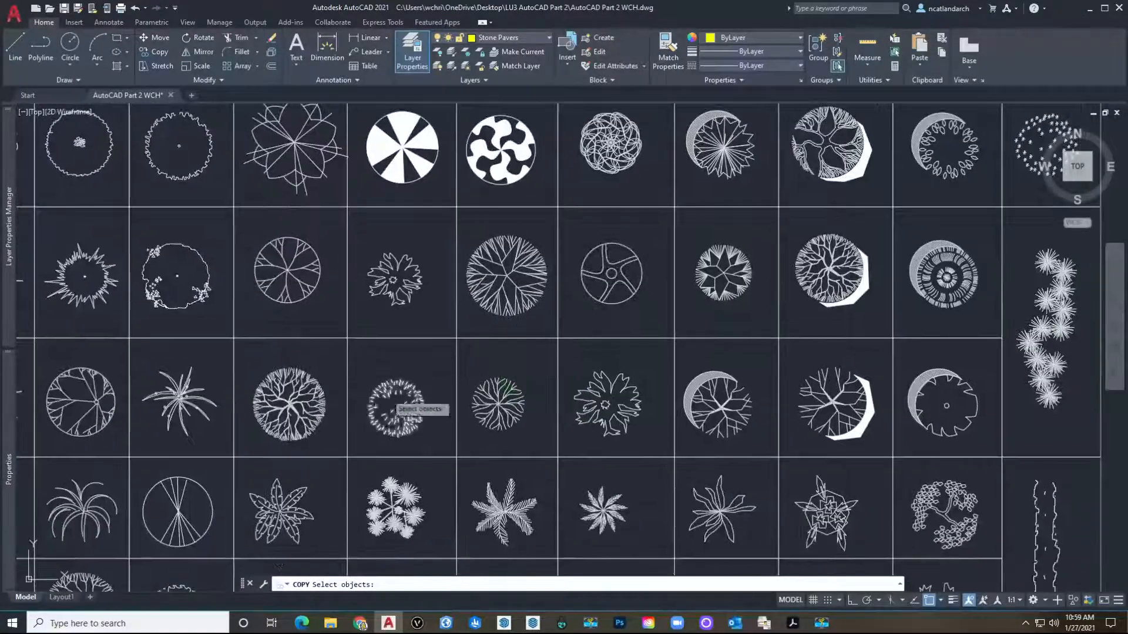
pyautogui.moveTo(406, 395); pyautogui.dragTo(726, 197, button='middle')
pyautogui.moveTo(404, 327); pyautogui.dragTo(531, 286, button='middle')
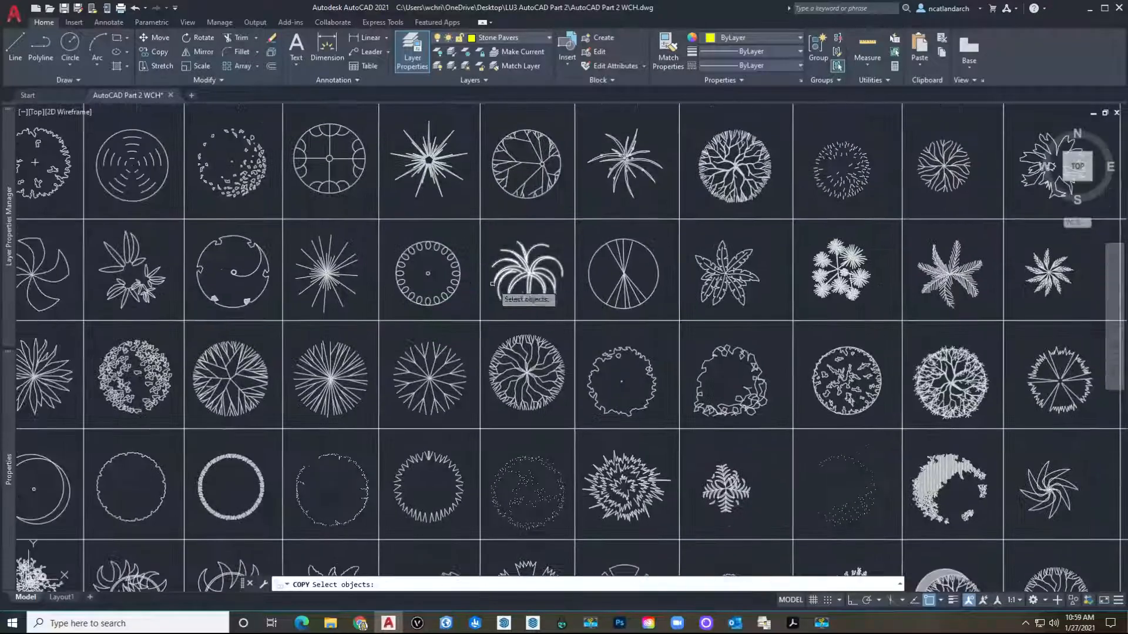
pyautogui.scroll(6, 425, 276)
pyautogui.click(448, 268)
pyautogui.click(449, 262)
pyautogui.press('Return')
pyautogui.click(449, 259)
pyautogui.scroll(-15, 448, 259)
pyautogui.moveTo(489, 225); pyautogui.dragTo(381, 407, button='middle')
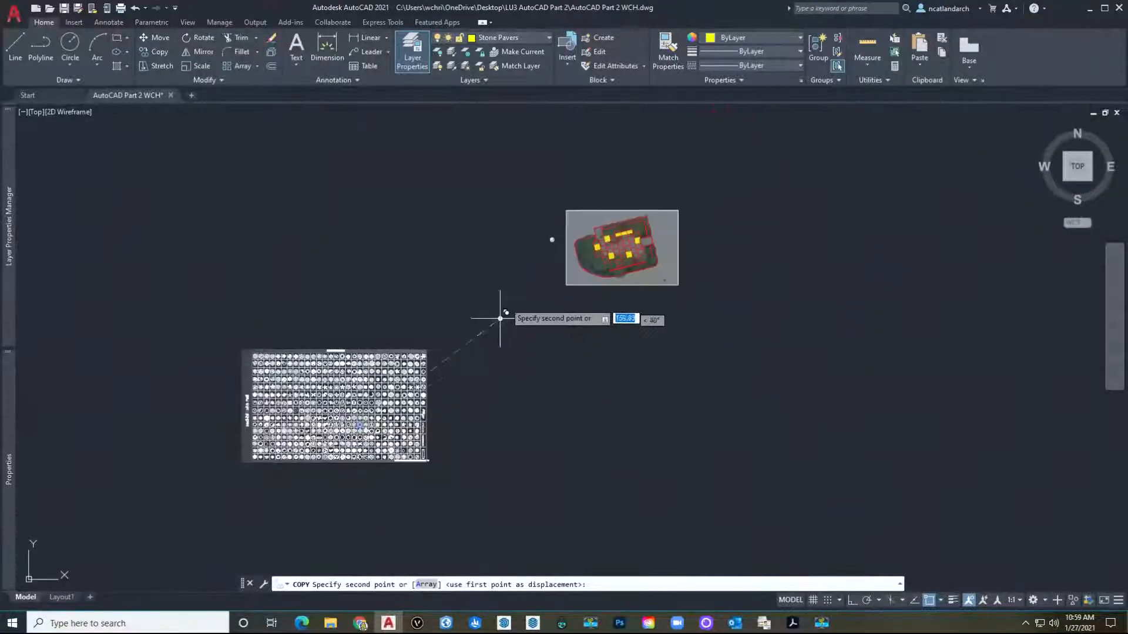
pyautogui.scroll(4, 567, 230)
pyautogui.scroll(-3, 534, 272)
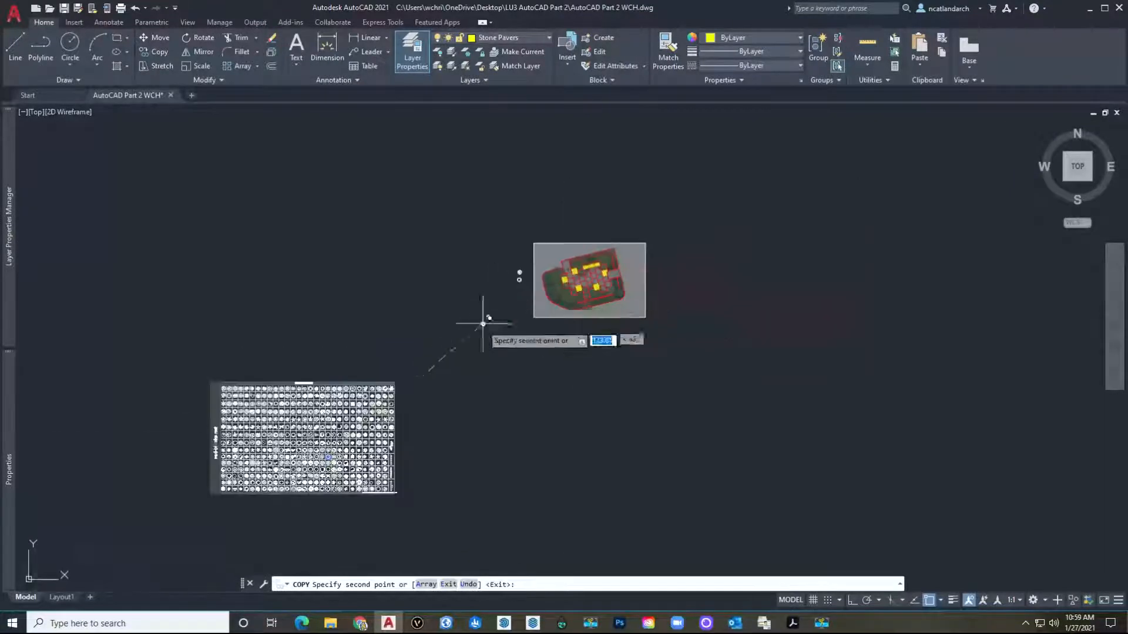
pyautogui.press('Escape')
pyautogui.scroll(4, 237, 416)
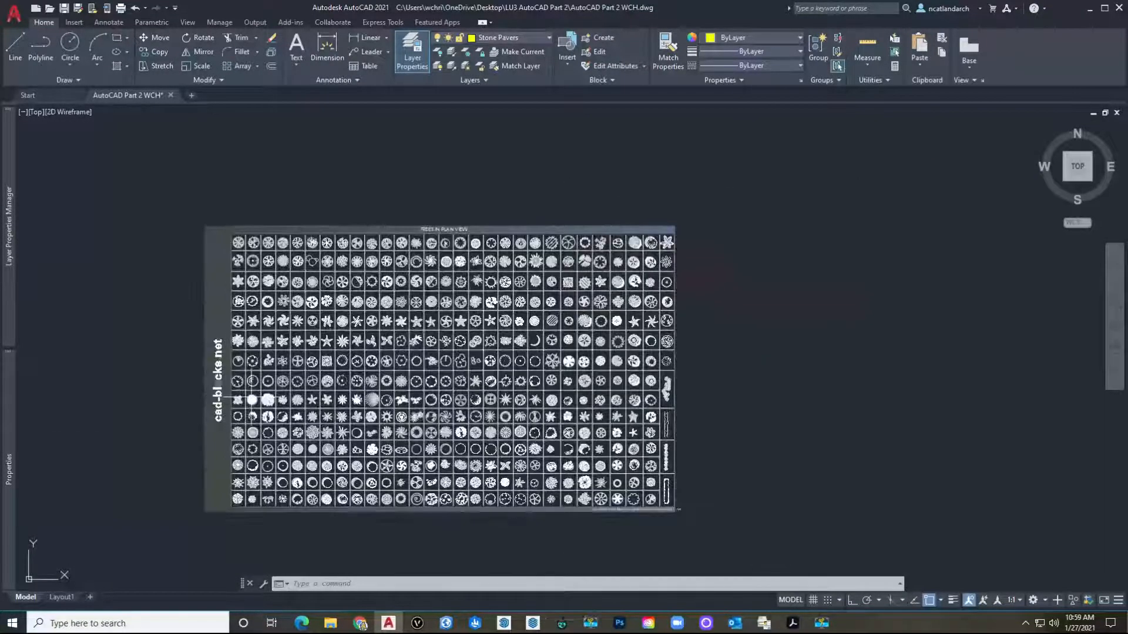
pyautogui.write('copytolayer')
pyautogui.press('Return')
pyautogui.scroll(5, 259, 391)
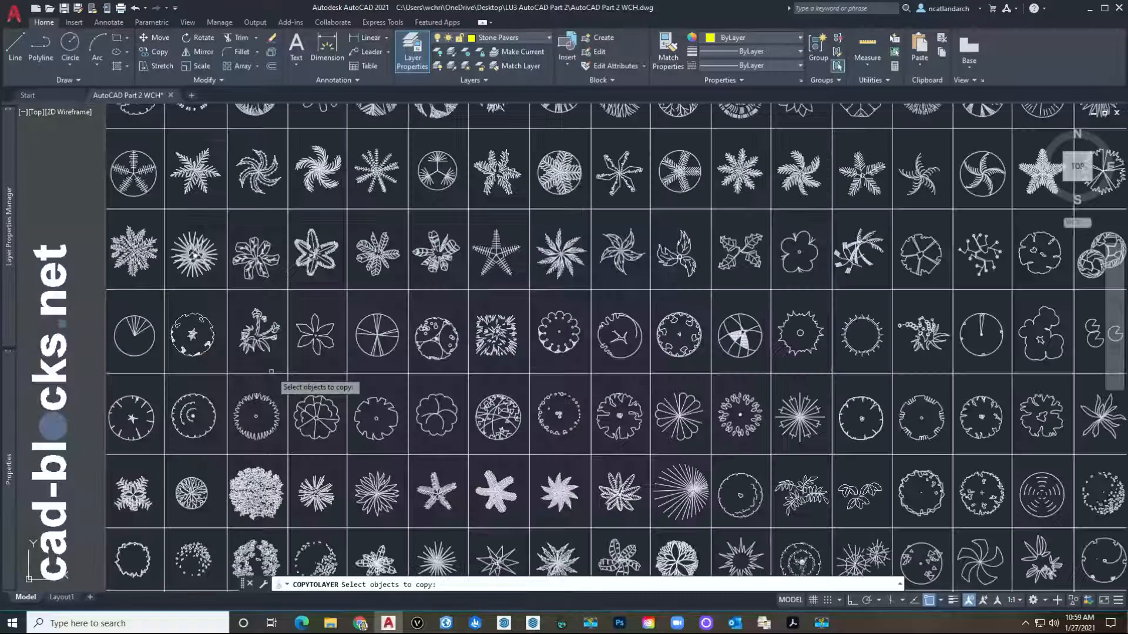
pyautogui.scroll(1, 292, 334)
pyautogui.moveTo(198, 346); pyautogui.dragTo(255, 351, button='middle')
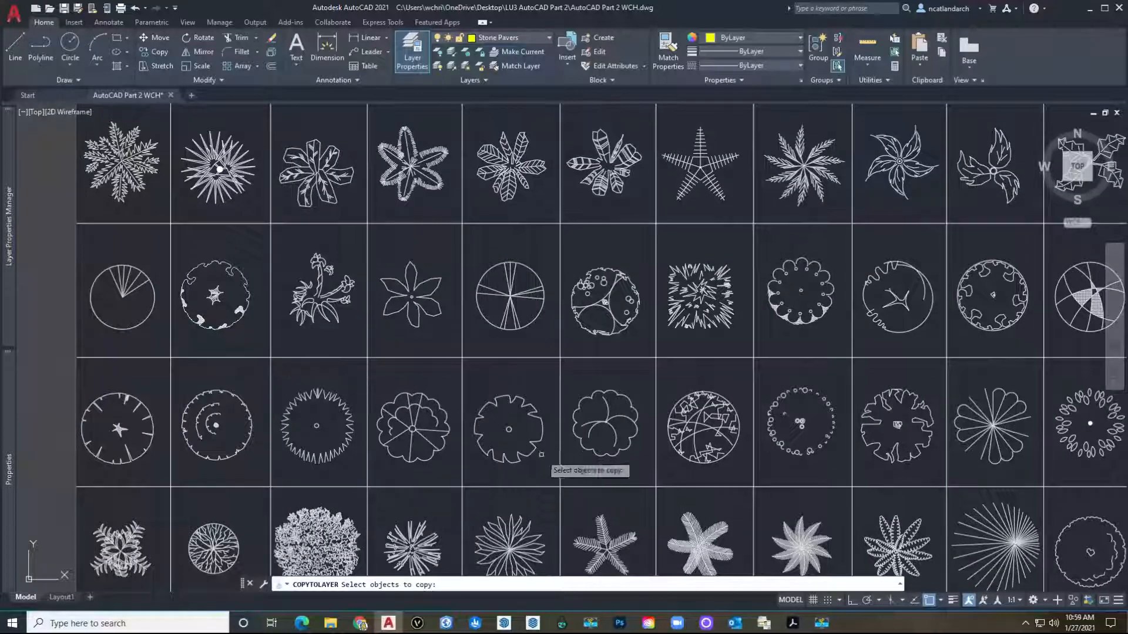
pyautogui.scroll(2, 493, 464)
pyautogui.click(463, 392)
pyautogui.press('Return')
pyautogui.rightClick(444, 356)
pyautogui.press('Escape')
pyautogui.click(444, 356)
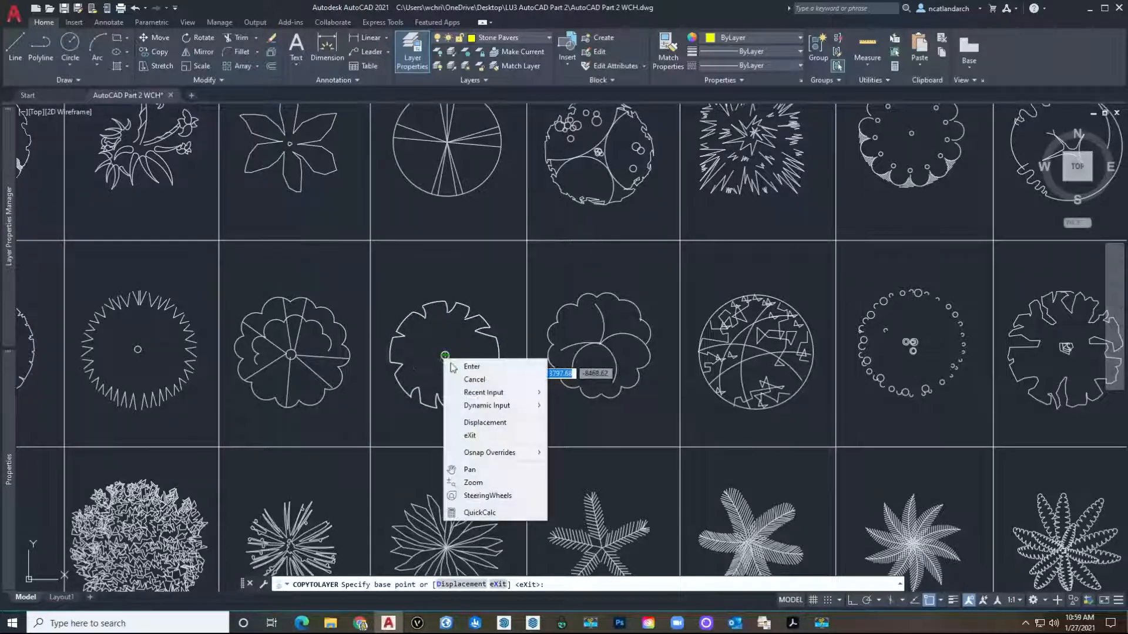
pyautogui.press('Escape')
# Copy the notched circular tree symbol with a small centre circle from the sheet to below the two copied symbols beside the plan.
pyautogui.write('co')
pyautogui.press('Return')
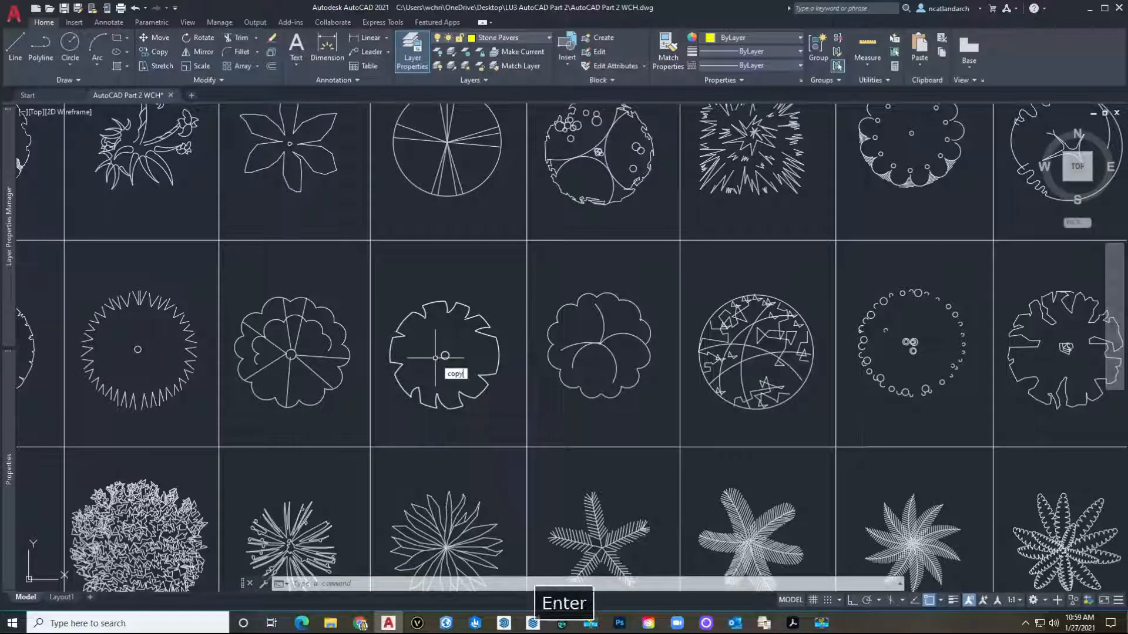
pyautogui.click(436, 356)
pyautogui.scroll(-10, 379, 313)
pyautogui.moveTo(389, 314); pyautogui.dragTo(192, 483, button='middle')
pyautogui.scroll(-4, 358, 328)
pyautogui.moveTo(484, 267); pyautogui.dragTo(450, 308, button='middle')
pyautogui.scroll(4, 509, 265)
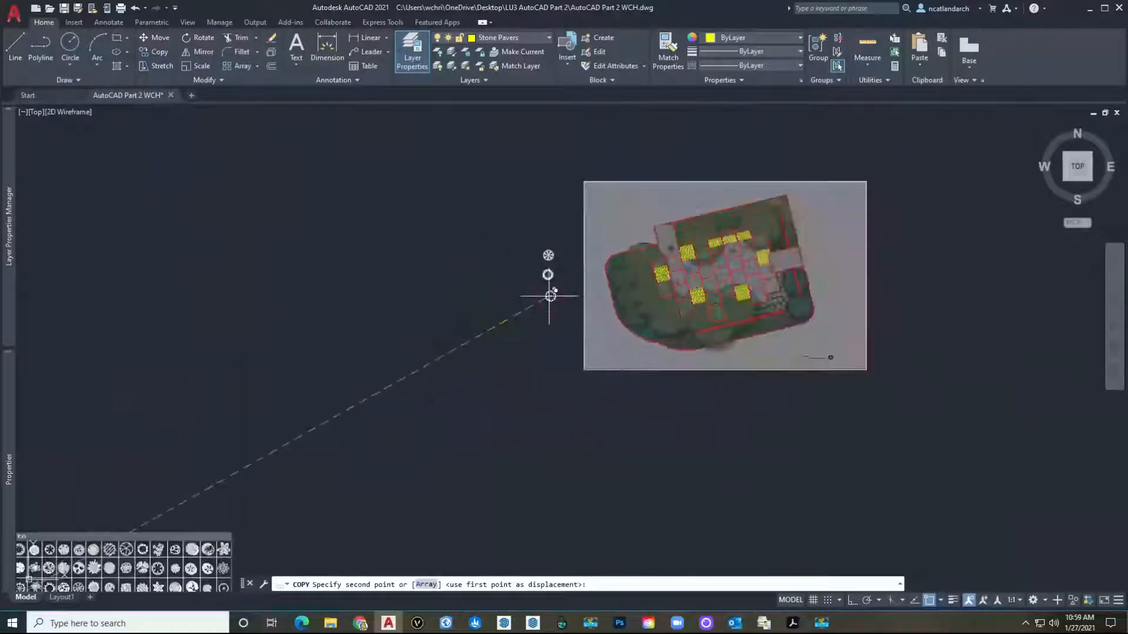
pyautogui.press('space')
pyautogui.click(550, 296)
pyautogui.press('Escape')
# Copy the plain circle tree symbol with a centre dot by its centre from the sheet to beside the column of copied symbols.
pyautogui.scroll(2, 458, 289)
pyautogui.scroll(-4, 375, 366)
pyautogui.moveTo(171, 573); pyautogui.dragTo(270, 448, button='middle')
pyautogui.scroll(11, 353, 455)
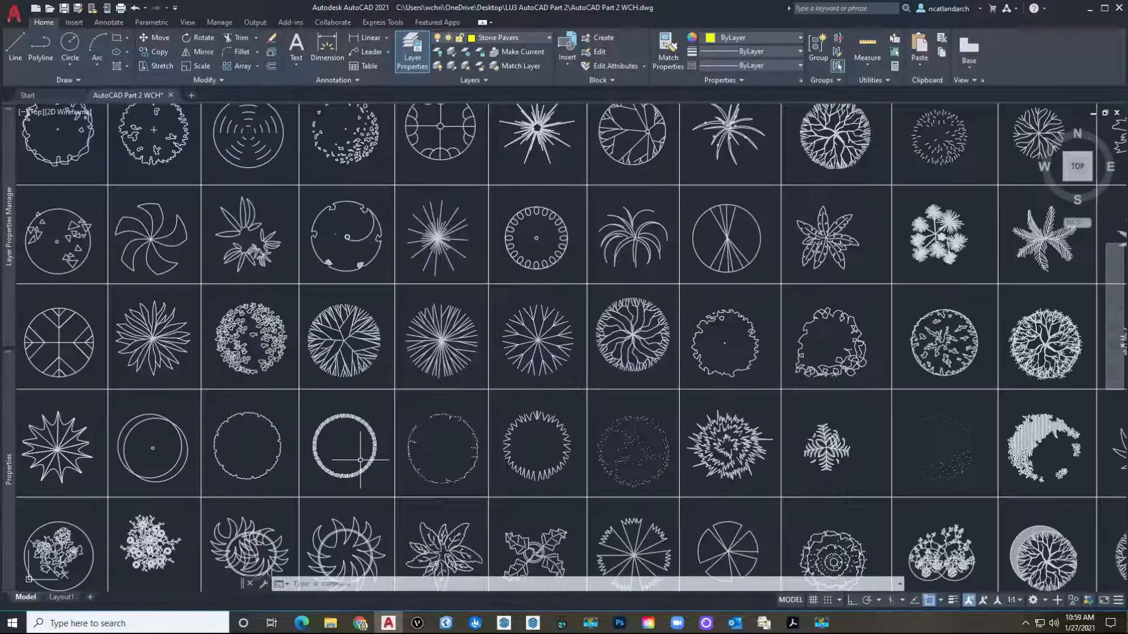
pyautogui.moveTo(359, 456); pyautogui.dragTo(415, 359, button='middle')
pyautogui.press('space')
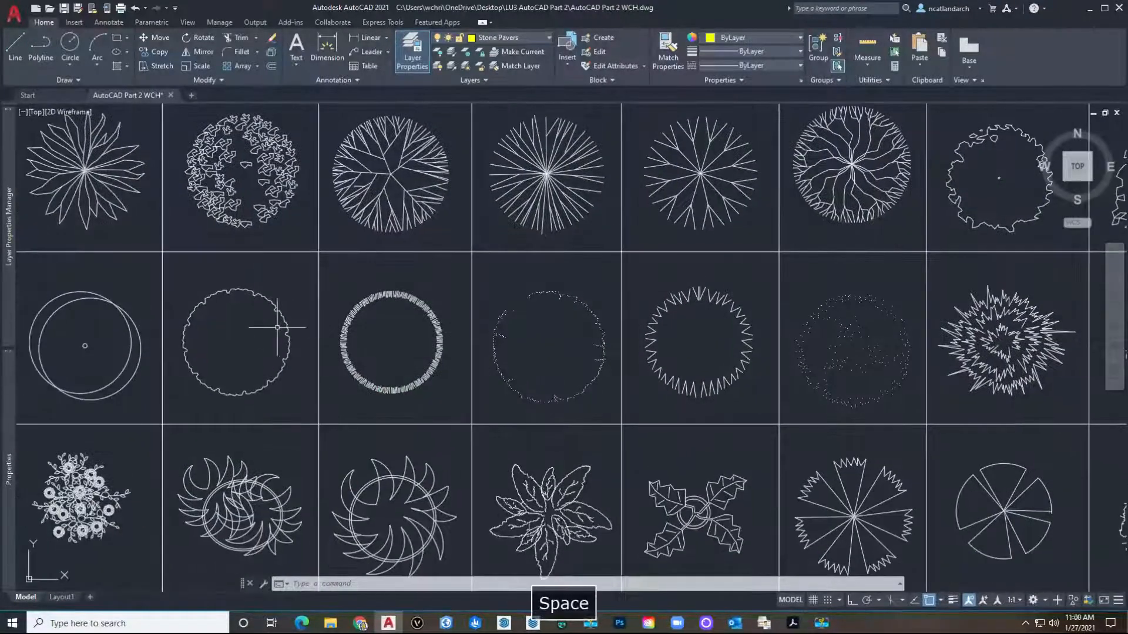
pyautogui.scroll(-5, 252, 351)
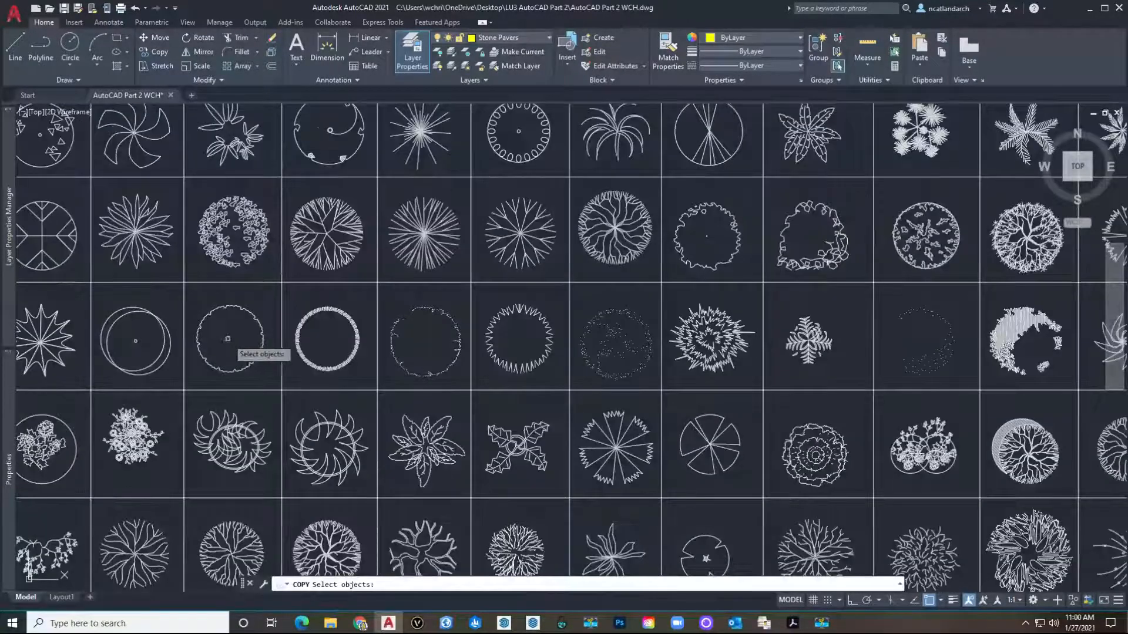
pyautogui.scroll(4, 176, 341)
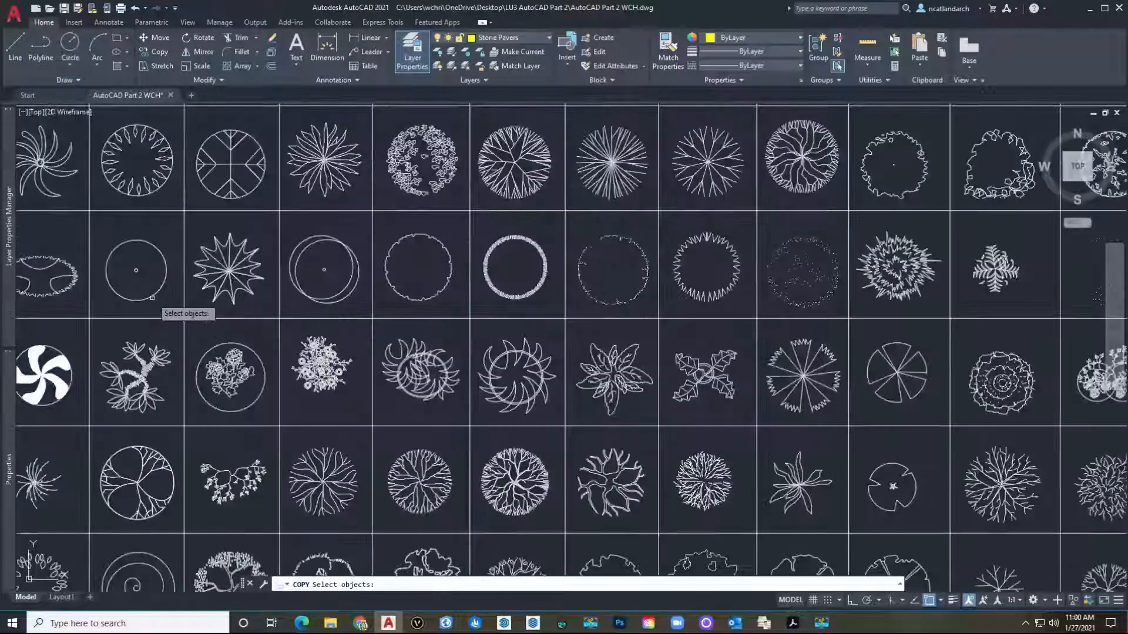
pyautogui.click(144, 298)
pyautogui.press('space')
pyautogui.click(136, 270)
pyautogui.scroll(-5, 147, 285)
pyautogui.moveTo(493, 120); pyautogui.dragTo(403, 350, button='middle')
pyautogui.scroll(-3, 355, 340)
pyautogui.scroll(6, 489, 290)
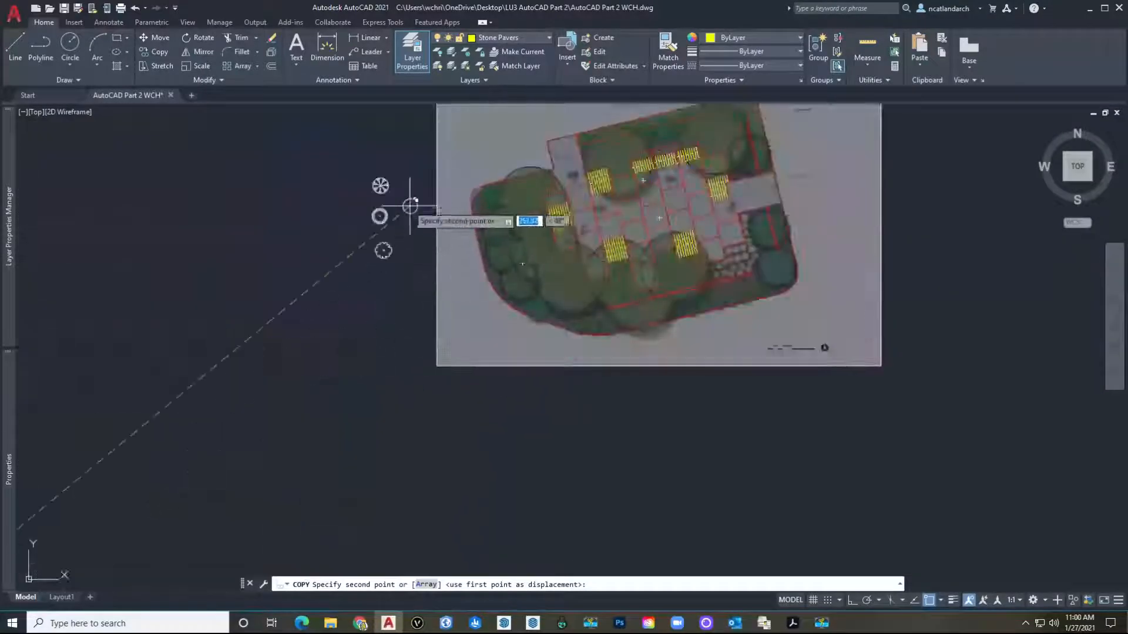
pyautogui.scroll(4, 409, 203)
pyautogui.click(405, 199)
pyautogui.scroll(-4, 404, 274)
pyautogui.press('space')
# Copy the circular symbol with three notches and a star centre from the sheet to below the other symbols beside the plan.
pyautogui.scroll(-5, 403, 274)
pyautogui.moveTo(396, 307); pyautogui.dragTo(436, 232, button='middle')
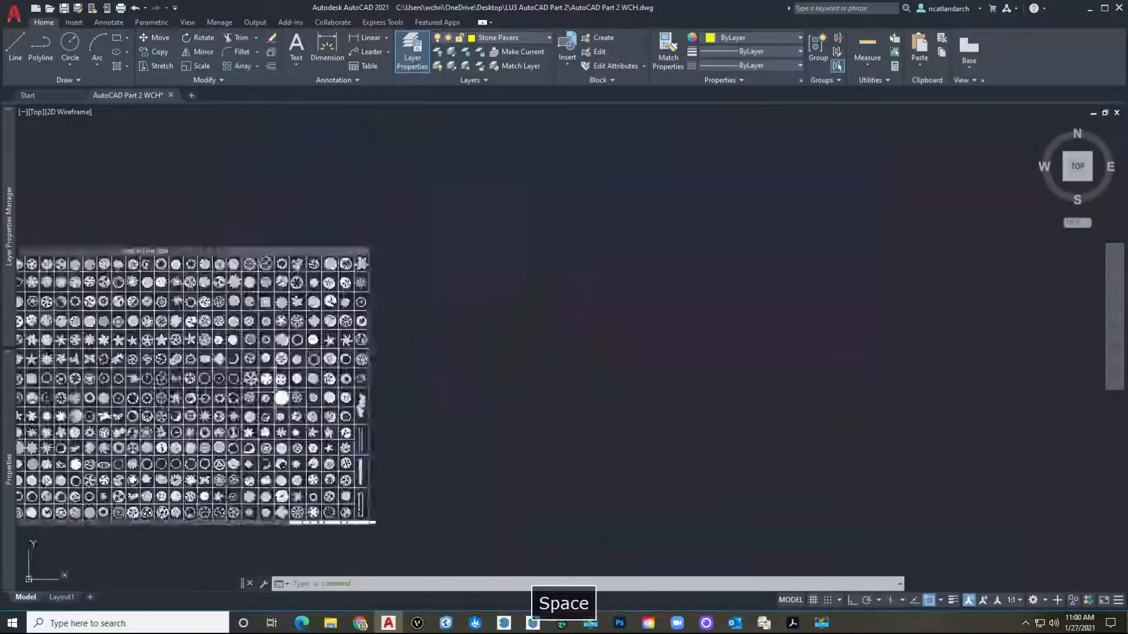
pyautogui.scroll(6, 304, 411)
pyautogui.press('space')
pyautogui.scroll(5, 376, 297)
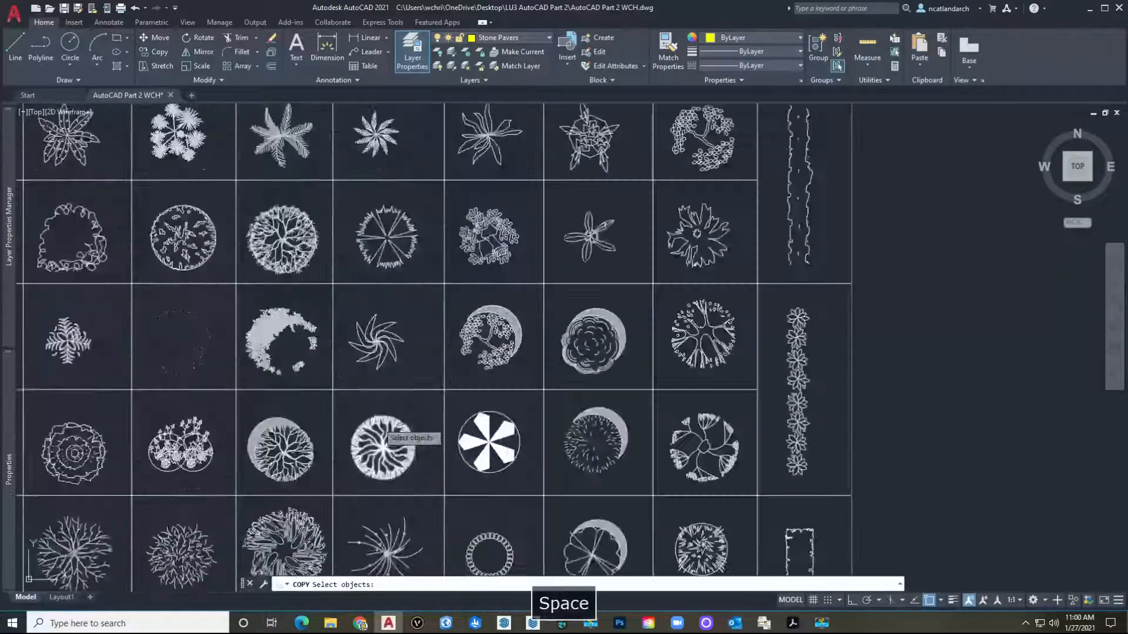
pyautogui.moveTo(436, 415); pyautogui.dragTo(464, 348, button='middle')
pyautogui.scroll(6, 498, 309)
pyautogui.scroll(-6, 498, 310)
pyautogui.moveTo(455, 388); pyautogui.dragTo(489, 323, button='middle')
pyautogui.moveTo(232, 387); pyautogui.dragTo(402, 388, button='middle')
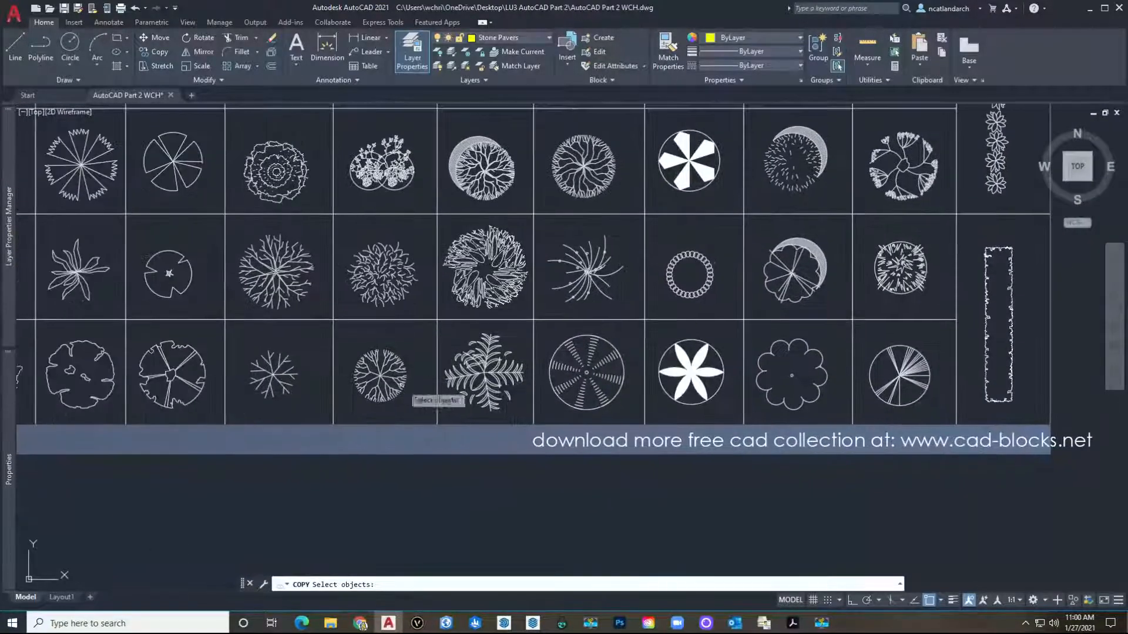
pyautogui.moveTo(295, 400); pyautogui.dragTo(457, 392, button='middle')
pyautogui.scroll(2, 459, 396)
pyautogui.scroll(-2, 440, 395)
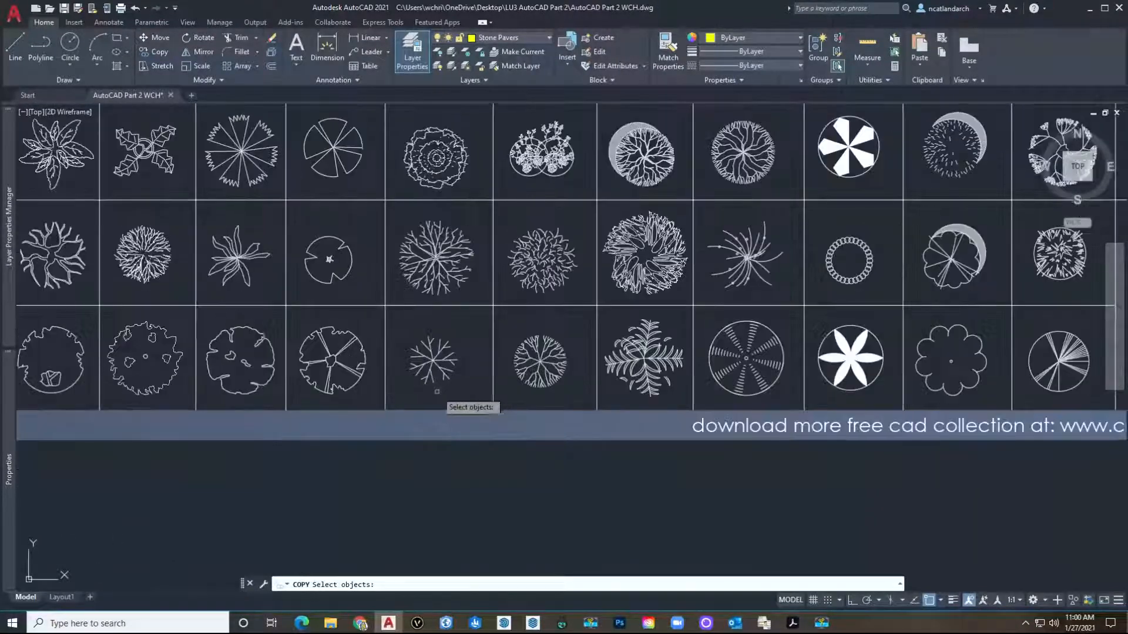
pyautogui.scroll(3, 329, 260)
pyautogui.scroll(-3, 337, 265)
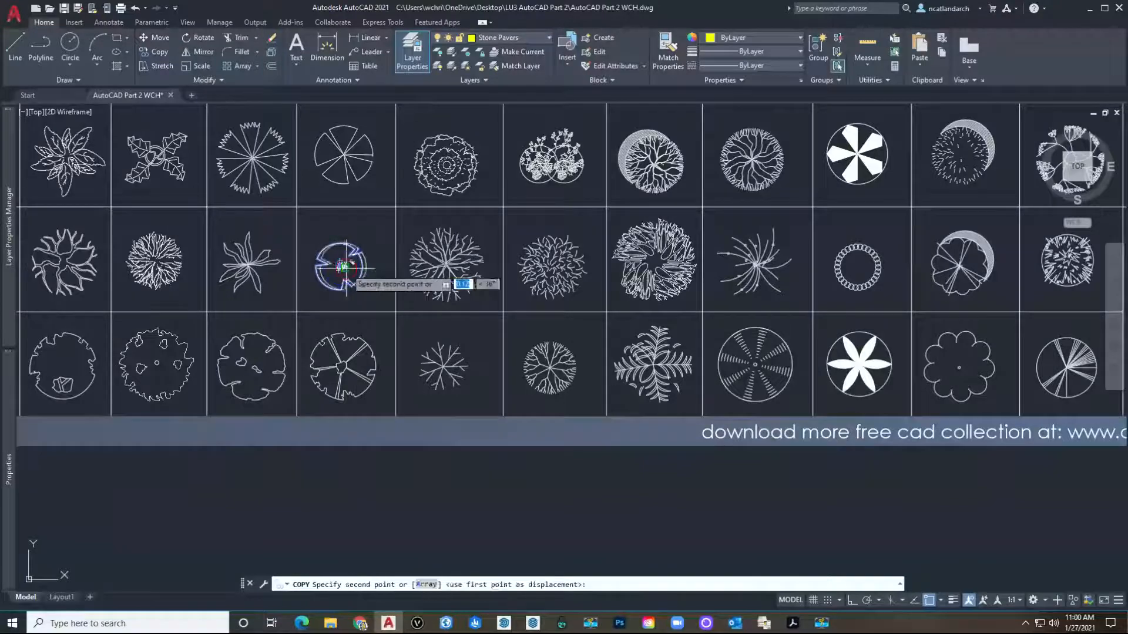
pyautogui.scroll(-4, 376, 279)
pyautogui.moveTo(552, 159); pyautogui.dragTo(443, 333, button='middle')
pyautogui.scroll(-2, 443, 333)
pyautogui.moveTo(519, 221); pyautogui.dragTo(479, 289, button='middle')
pyautogui.scroll(2, 478, 289)
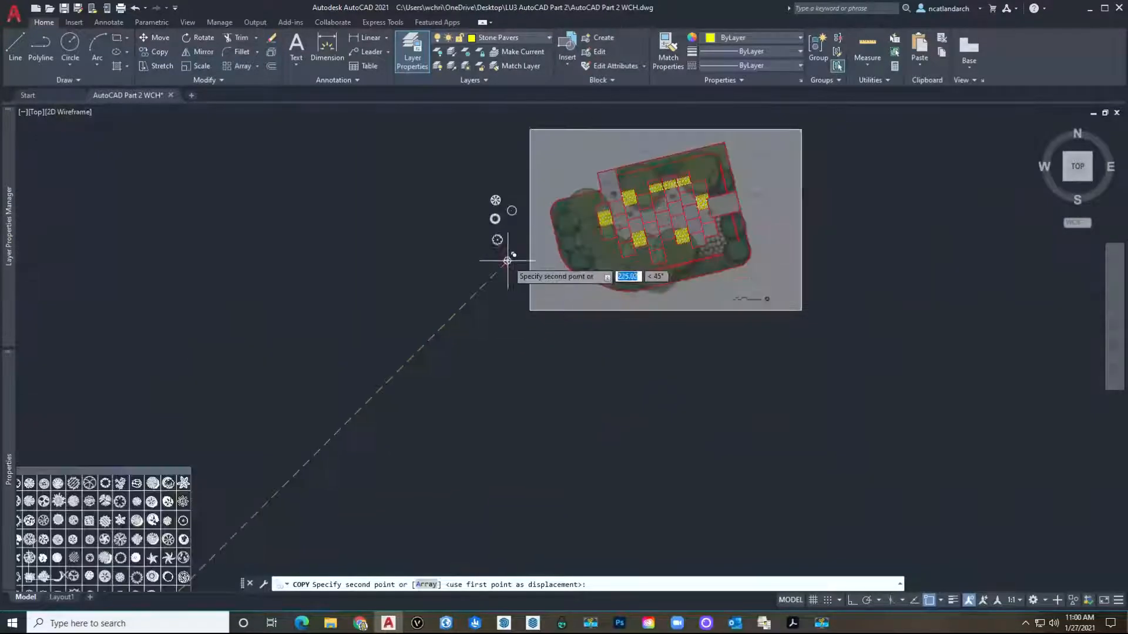
pyautogui.press('space')
# Copy the three-branched notched circle and the ring with inward spikes together from the sheet to beside the copied symbols.
pyautogui.moveTo(378, 401); pyautogui.dragTo(470, 266, button='middle')
pyautogui.scroll(4, 283, 420)
pyautogui.press('space')
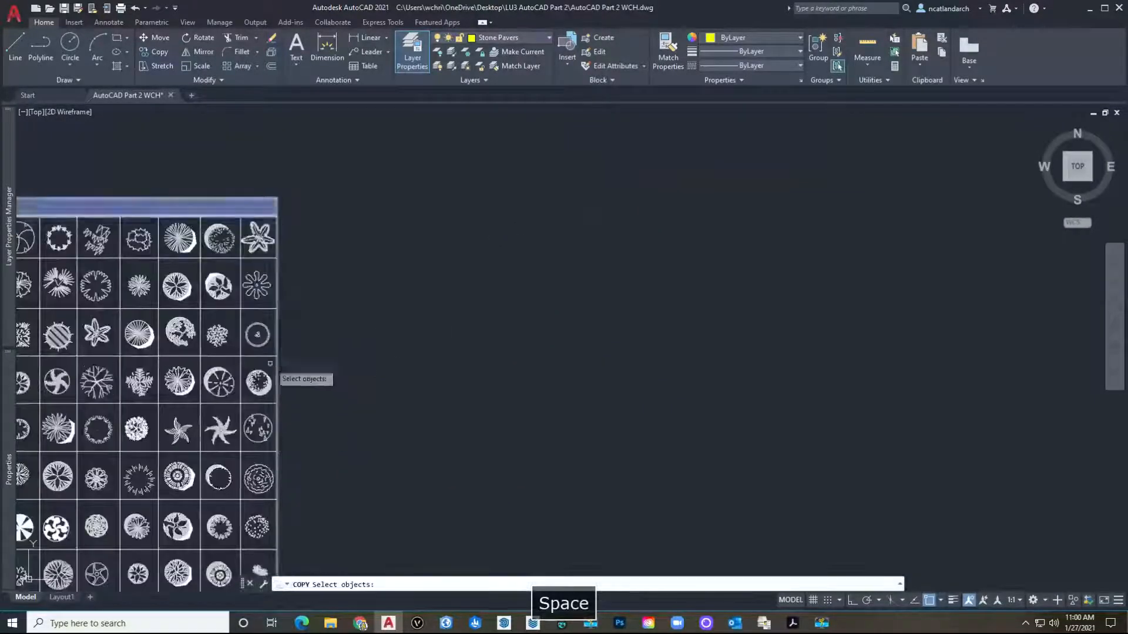
pyautogui.scroll(4, 245, 352)
pyautogui.moveTo(245, 352); pyautogui.dragTo(387, 310, button='middle')
pyautogui.moveTo(314, 414); pyautogui.dragTo(427, 309, button='middle')
pyautogui.moveTo(333, 394); pyautogui.dragTo(442, 286, button='middle')
pyautogui.moveTo(232, 440); pyautogui.dragTo(397, 361, button='middle')
pyautogui.moveTo(216, 356); pyautogui.dragTo(444, 356, button='middle')
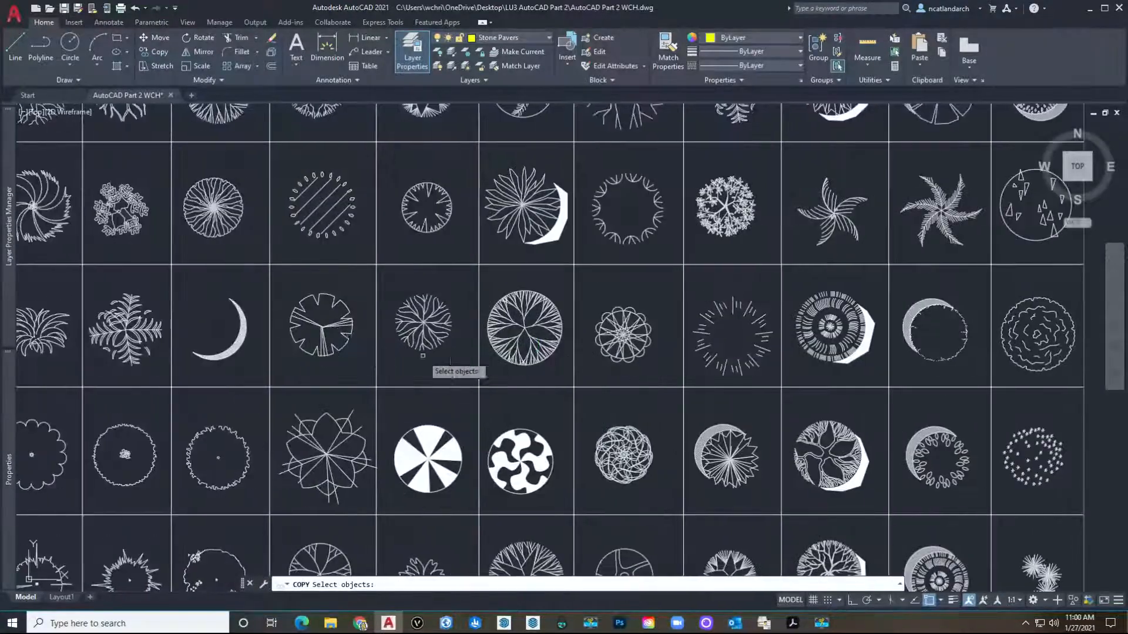
pyautogui.click(322, 327)
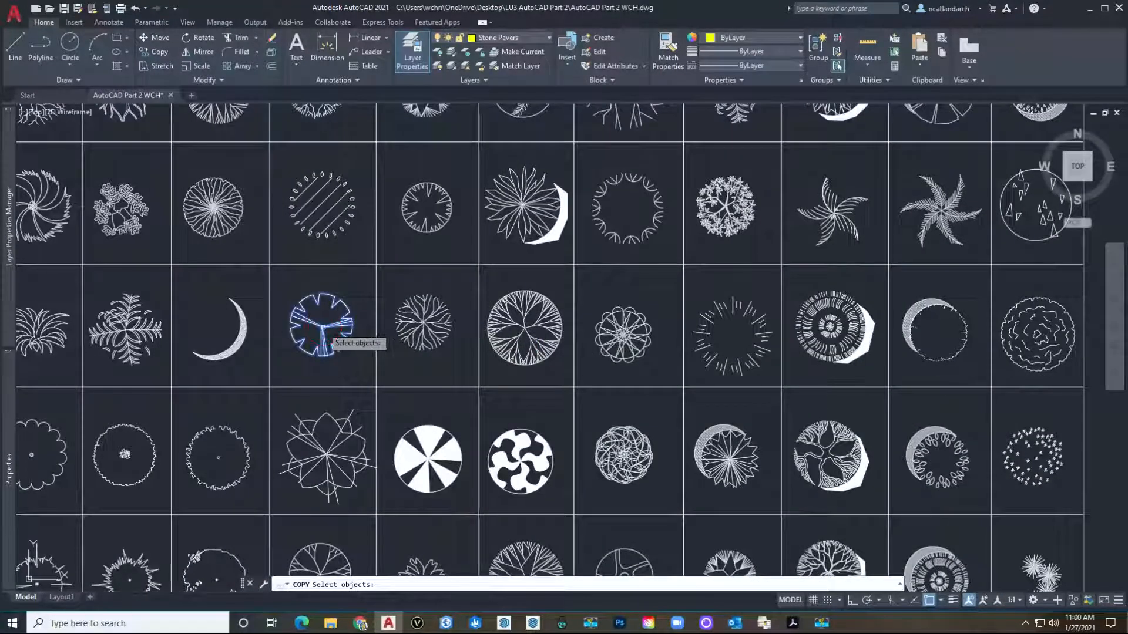
pyautogui.click(426, 231)
pyautogui.press('Return')
pyautogui.click(411, 275)
pyautogui.scroll(-6, 408, 284)
pyautogui.moveTo(512, 294); pyautogui.dragTo(282, 500, button='middle')
pyautogui.scroll(-2, 428, 332)
pyautogui.moveTo(511, 257); pyautogui.dragTo(299, 439, button='middle')
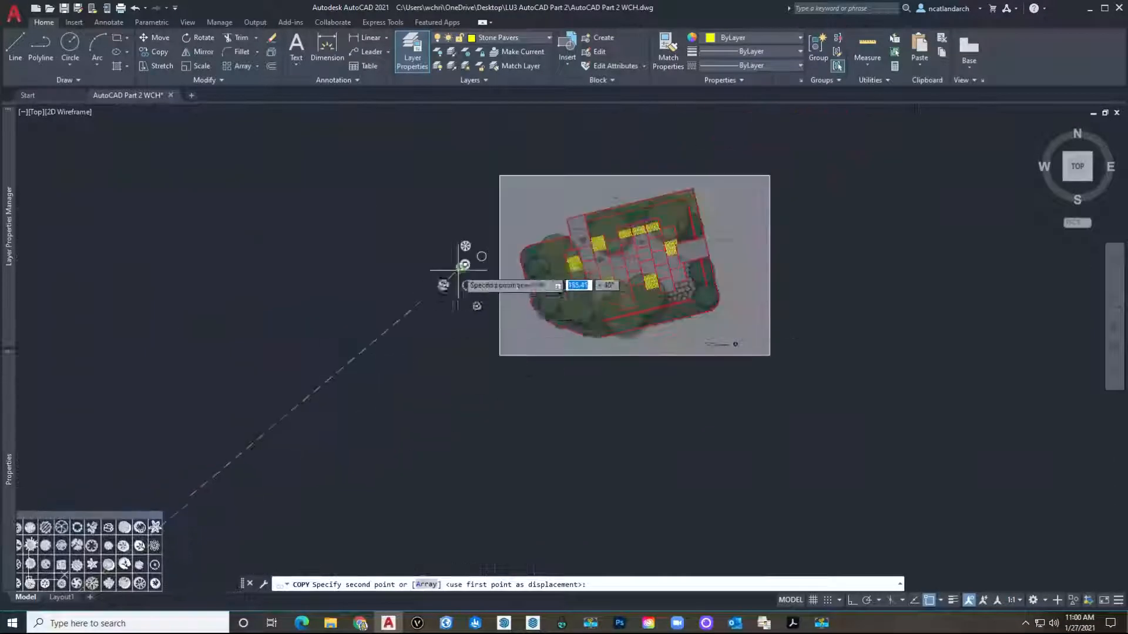
pyautogui.scroll(3, 459, 270)
pyautogui.click(393, 223)
pyautogui.press('space')
# Examine the copied tree symbols beside the plan and compare them with the tree canopies drawn in the planting areas.
pyautogui.scroll(-2, 598, 229)
pyautogui.moveTo(598, 230); pyautogui.dragTo(364, 353, button='middle')
pyautogui.scroll(2, 363, 353)
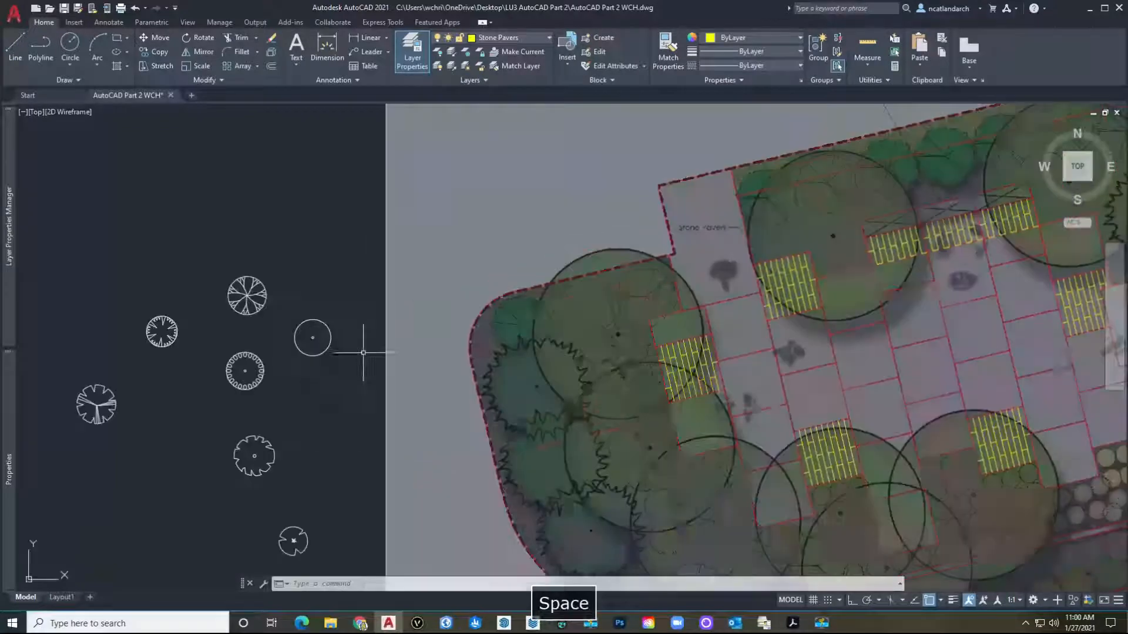
pyautogui.moveTo(334, 403); pyautogui.dragTo(338, 347, button='middle')
pyautogui.moveTo(477, 364); pyautogui.dragTo(294, 389, button='middle')
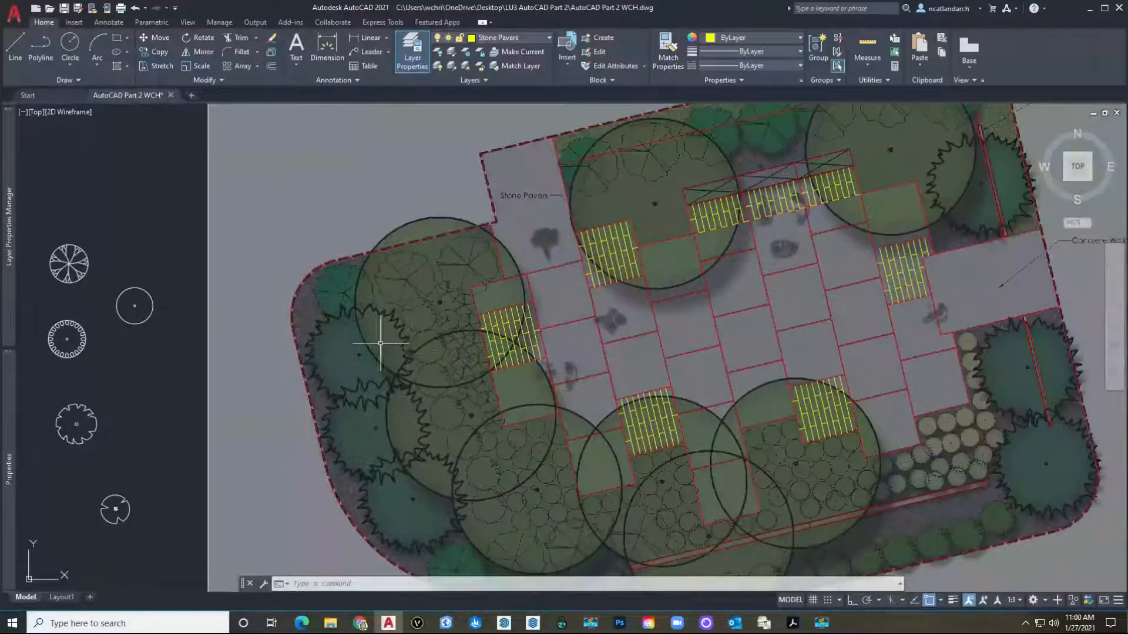
pyautogui.moveTo(137, 343); pyautogui.dragTo(264, 372, button='middle')
pyautogui.moveTo(201, 314); pyautogui.dragTo(223, 343, button='middle')
pyautogui.moveTo(569, 404)
pyautogui.mouseDown(button='middle')
pyautogui.moveTo(395, 423)
pyautogui.moveTo(376, 381)
pyautogui.mouseUp(button='middle')
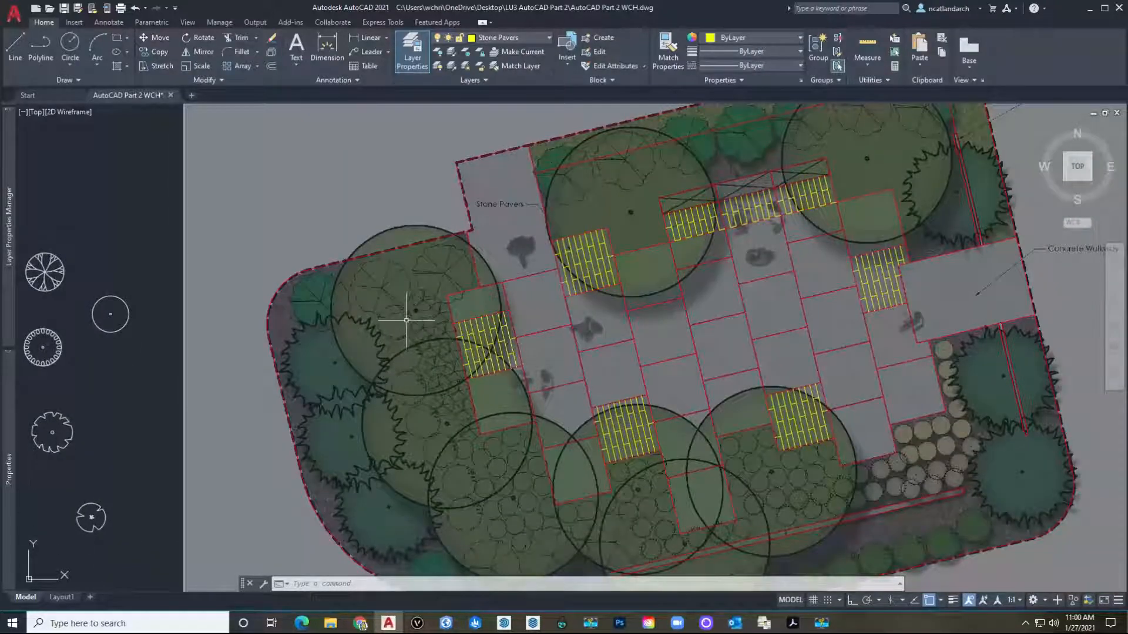
pyautogui.scroll(-2, 403, 354)
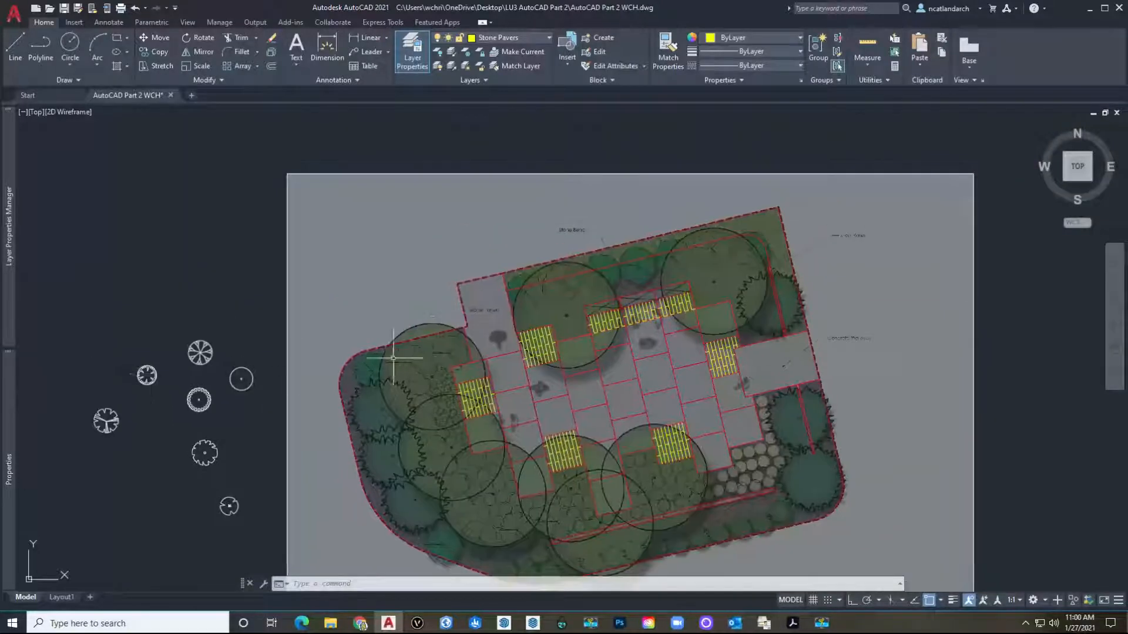
pyautogui.scroll(3, 146, 367)
pyautogui.scroll(-2, 255, 370)
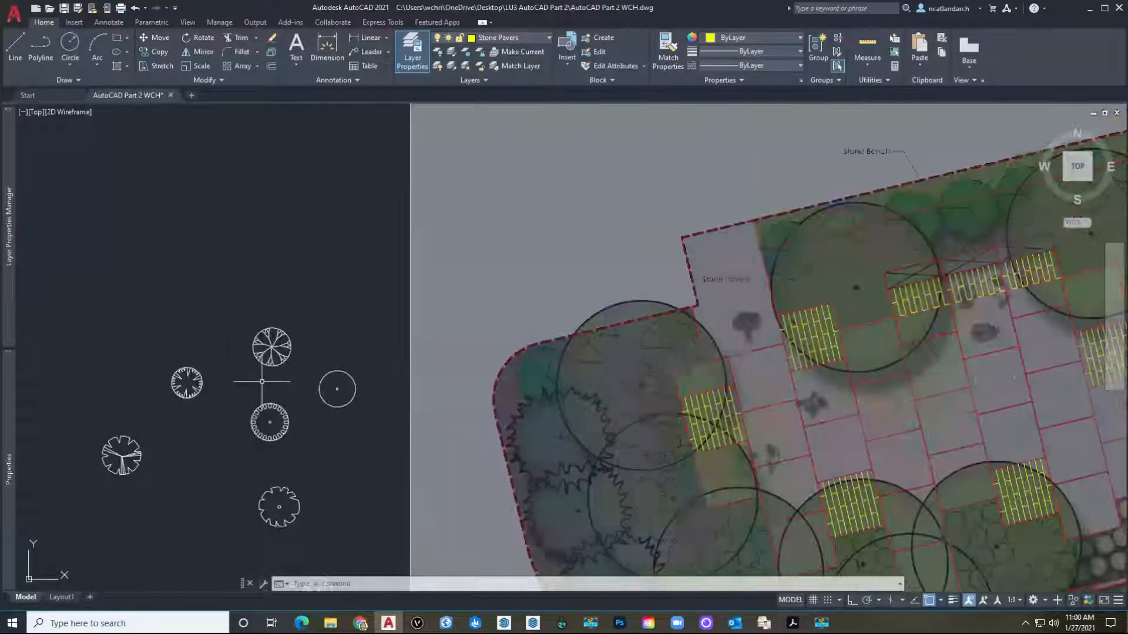
pyautogui.moveTo(322, 390); pyautogui.dragTo(285, 357, button='middle')
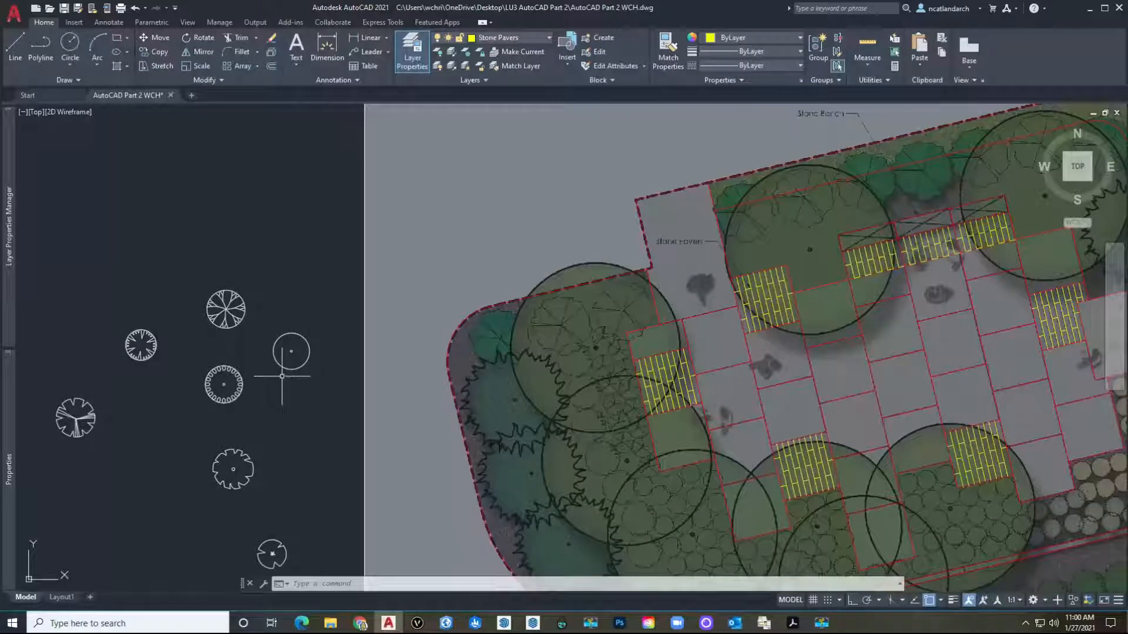
pyautogui.write('co')
pyautogui.press('Return')
pyautogui.press('Escape')
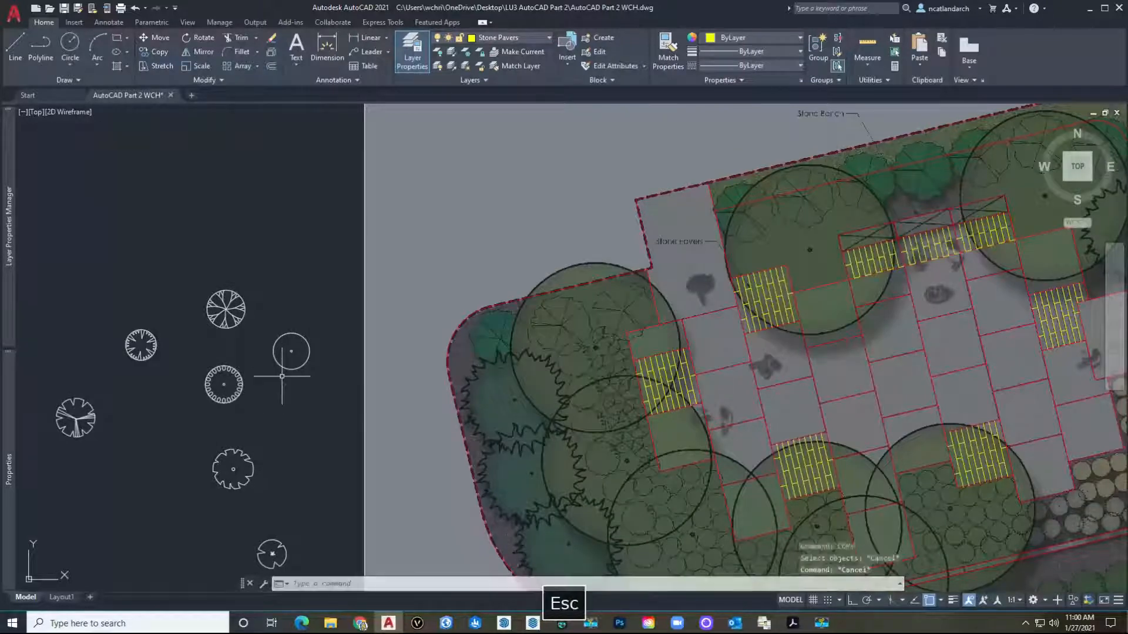
# Move the plain circle symbol with a centre dot by its centre to open space above the other copied symbols.
pyautogui.press('space')
pyautogui.click(294, 376)
pyautogui.click(284, 357)
pyautogui.press('space')
pyautogui.click(275, 357)
pyautogui.moveTo(274, 359); pyautogui.dragTo(405, 560, button='middle')
pyautogui.click(259, 344)
pyautogui.scroll(-3, 253, 340)
pyautogui.scroll(2, 285, 338)
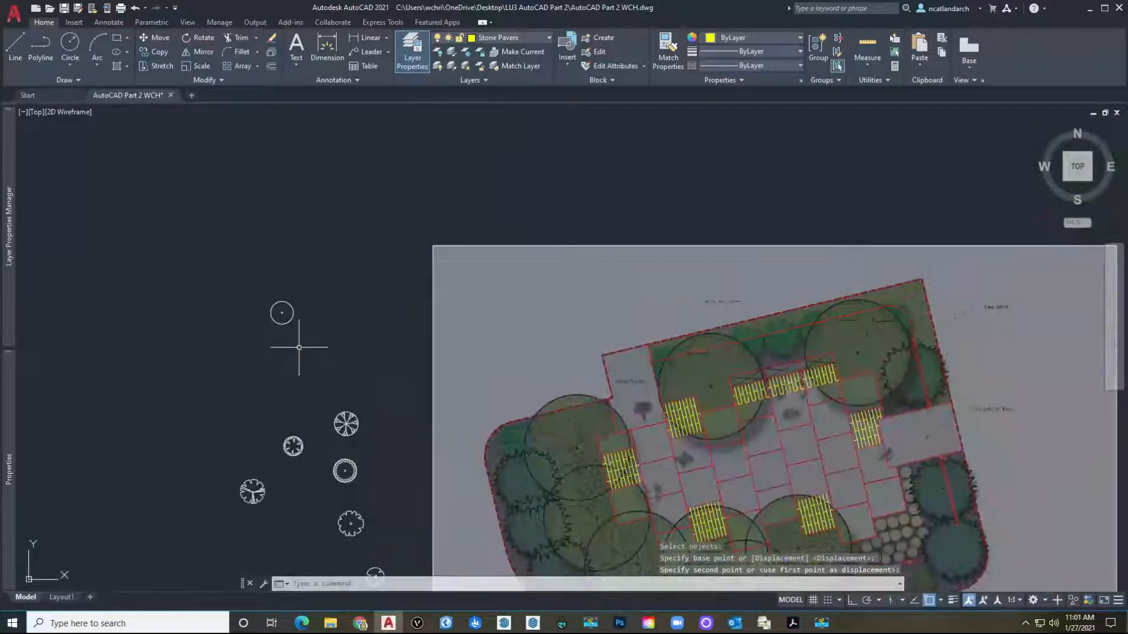
pyautogui.click(299, 348)
pyautogui.press('Escape')
pyautogui.press('Escape')
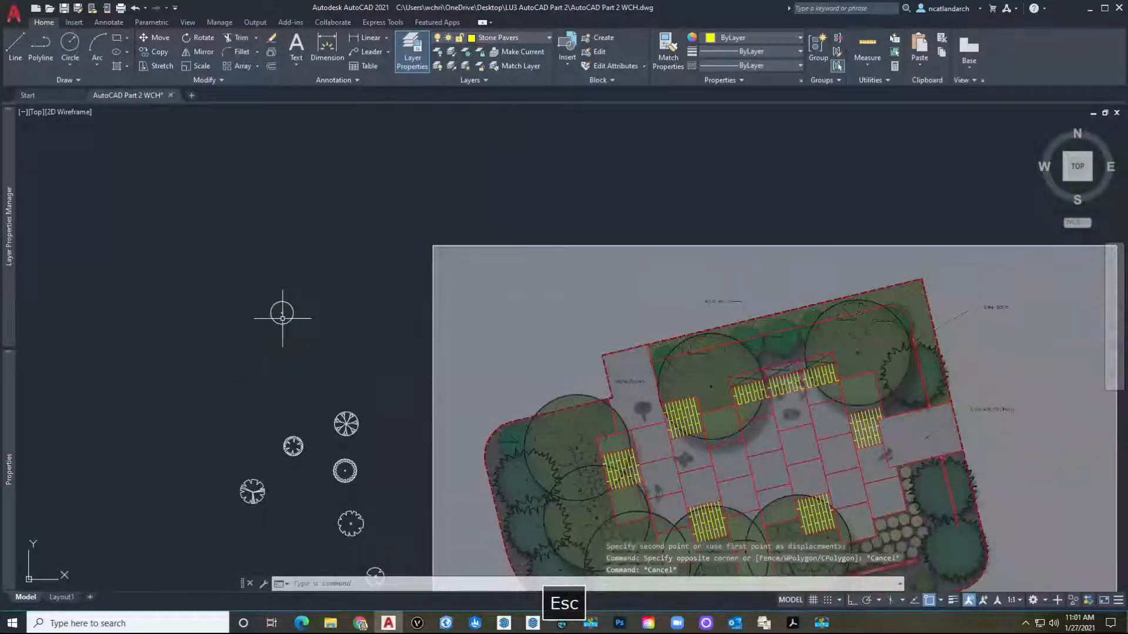
# Move the plain circle symbol by its centre onto the centre of the northwest tree canopy in the plan.
pyautogui.press('space')
pyautogui.click(299, 342)
pyautogui.click(265, 303)
pyautogui.press('space')
pyautogui.click(282, 313)
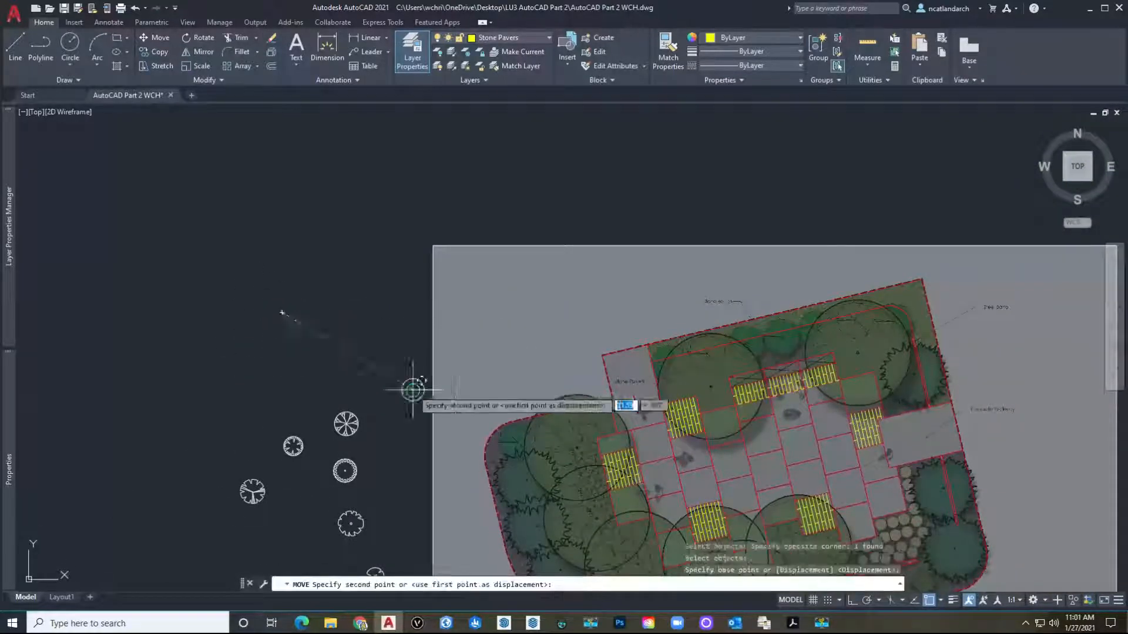
pyautogui.moveTo(547, 448); pyautogui.dragTo(258, 244, button='middle')
pyautogui.scroll(6, 257, 243)
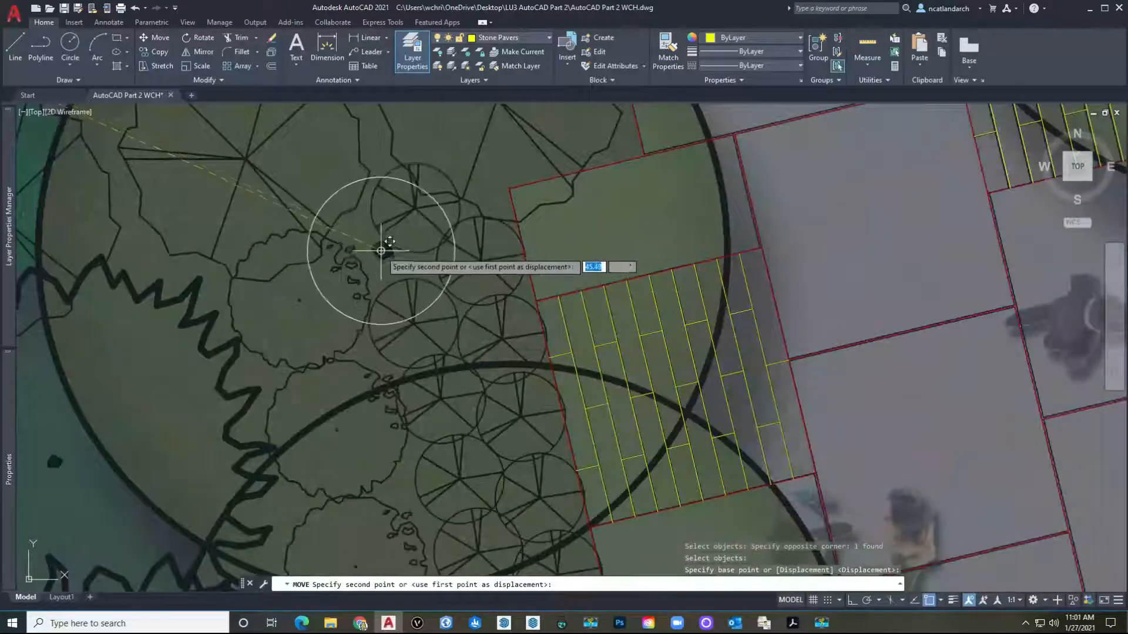
pyautogui.click(381, 251)
pyautogui.scroll(-5, 382, 251)
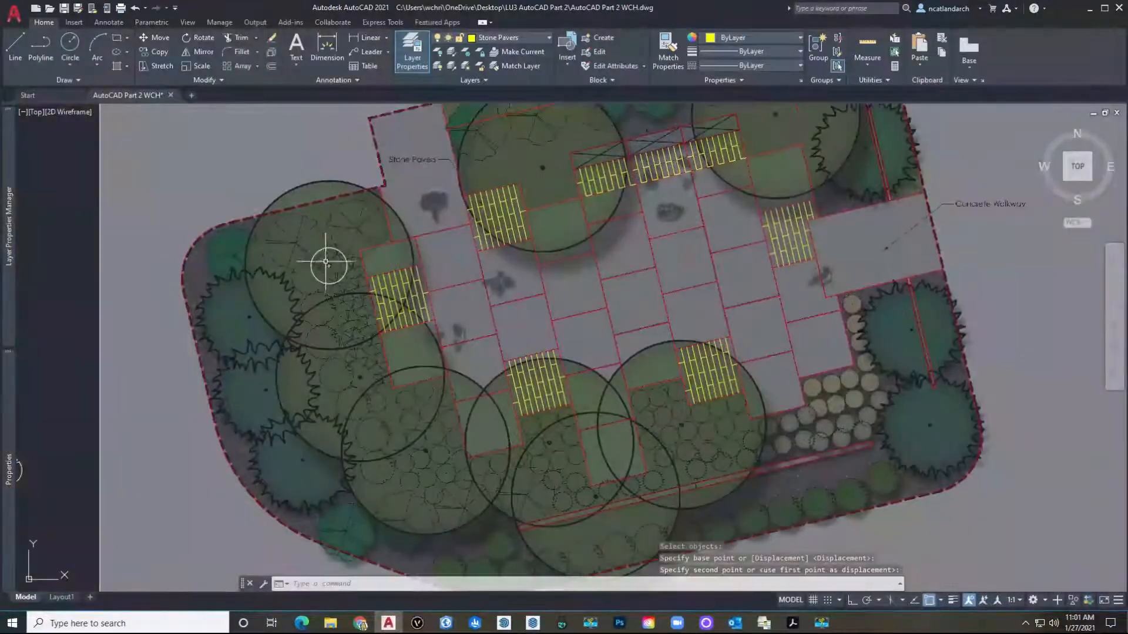
# Measure the distance across the northwest tree canopy from its upper edge to its lower edge.
pyautogui.write('i')
pyautogui.press('space')
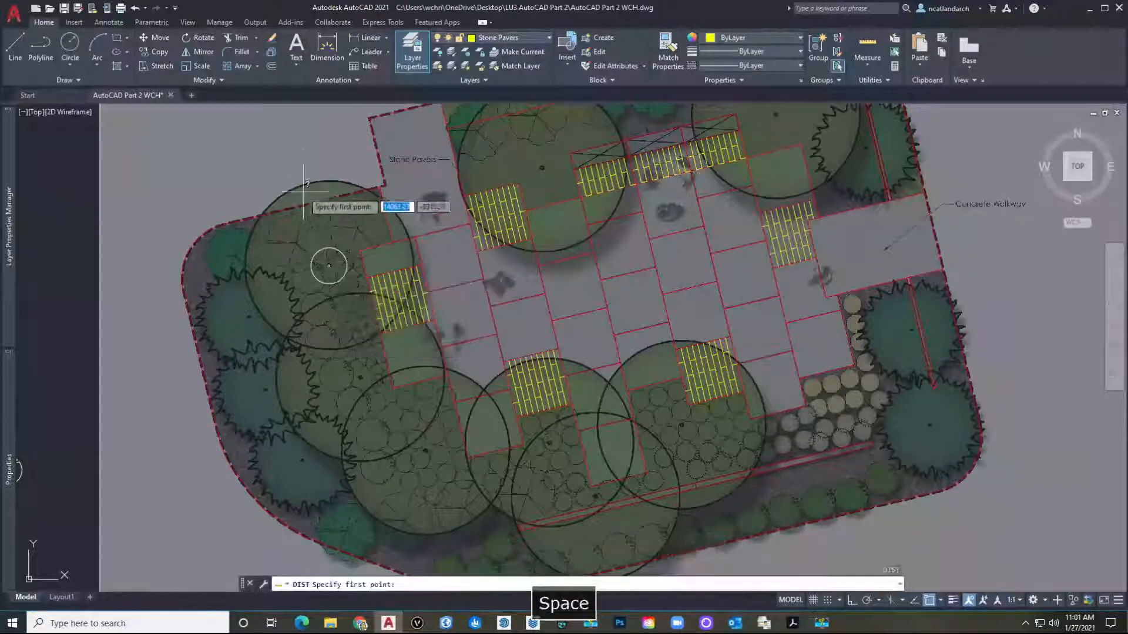
pyautogui.scroll(3, 329, 264)
pyautogui.click(308, 176)
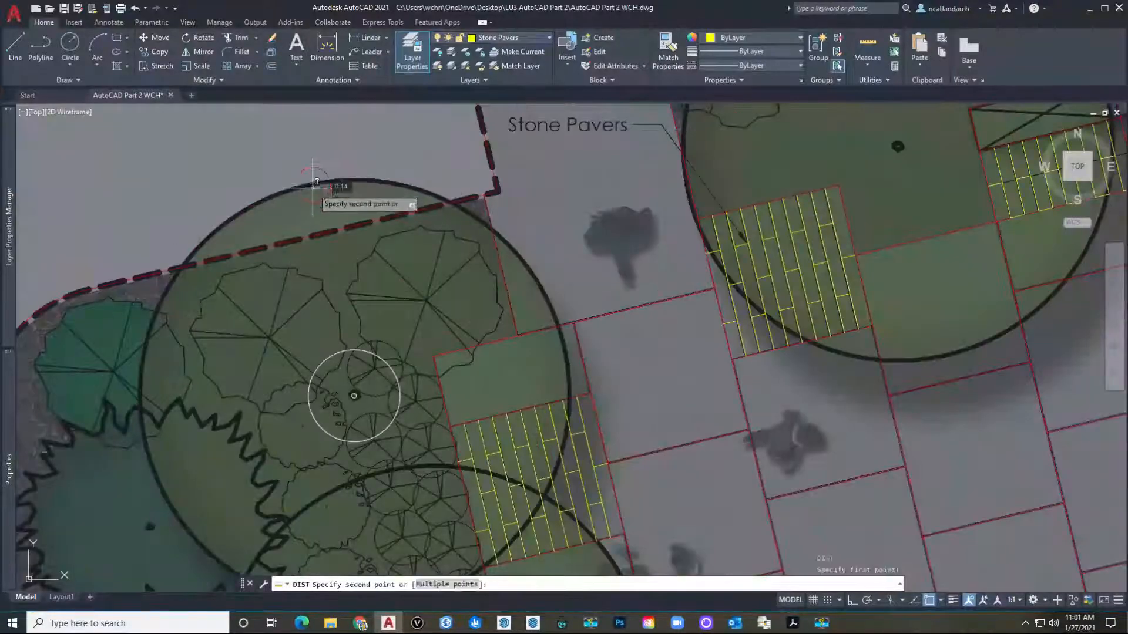
pyautogui.scroll(-5, 329, 273)
pyautogui.scroll(5, 356, 351)
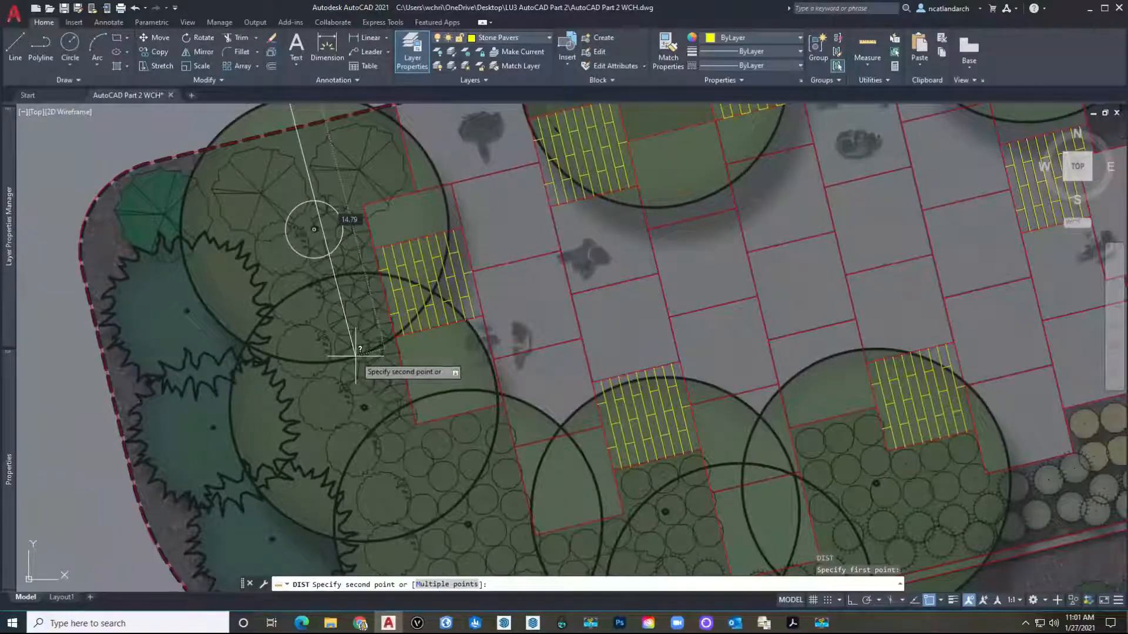
pyautogui.scroll(-2, 355, 351)
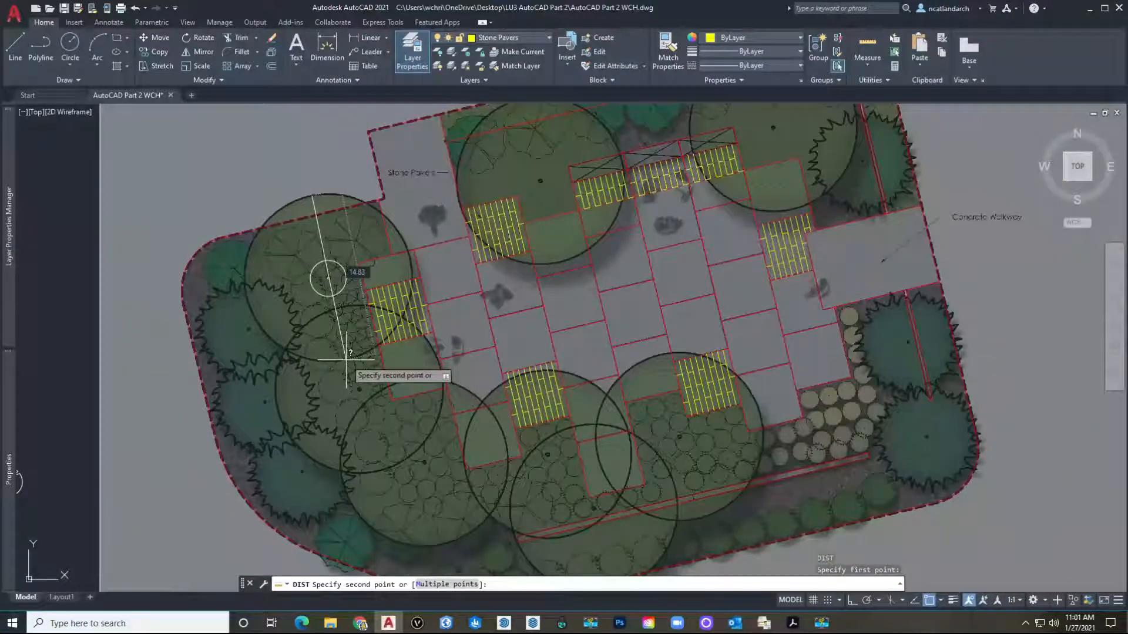
pyautogui.press('Escape')
# Move the plain circle symbol from the northwest canopy to empty space outside the plan image, beyond its upper-left corner.
pyautogui.scroll(5, 334, 276)
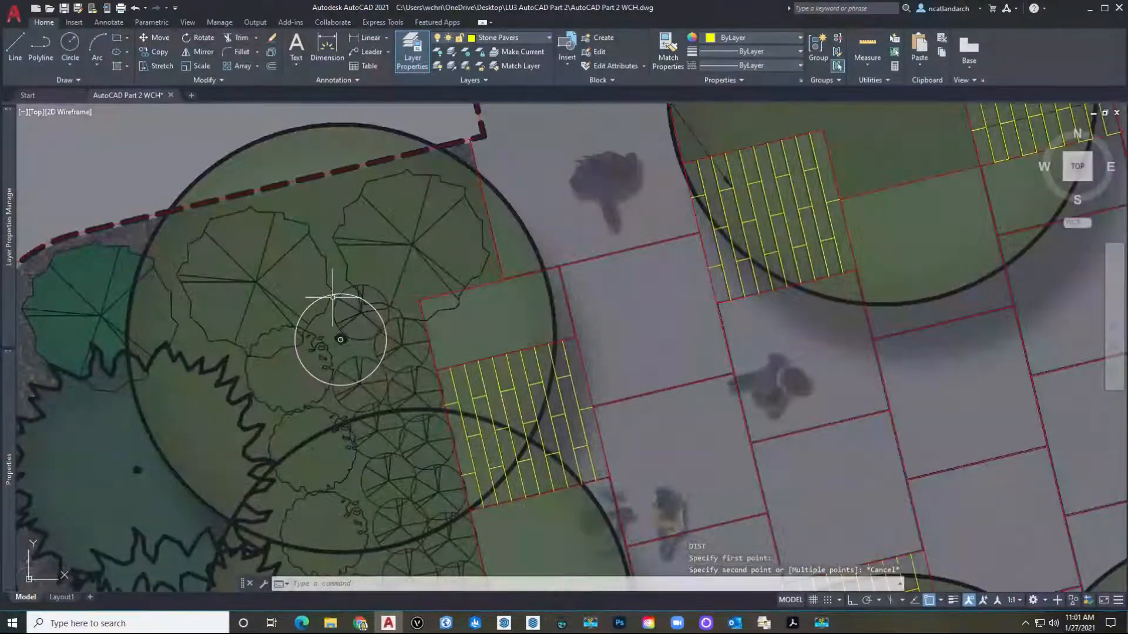
pyautogui.press('Escape')
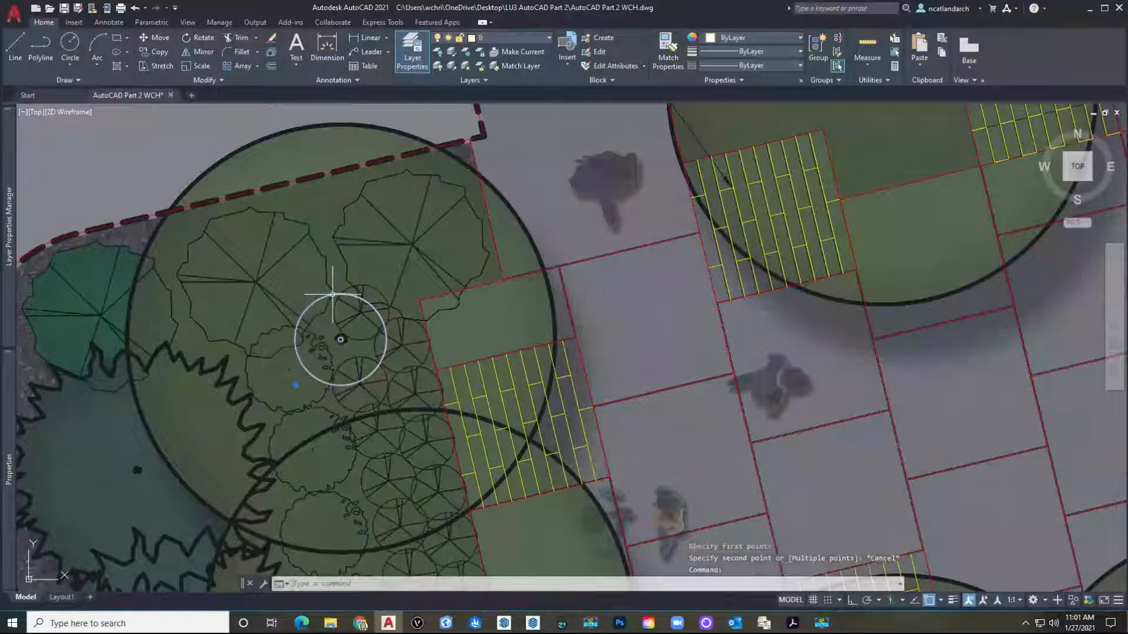
pyautogui.press('space')
pyautogui.click(332, 298)
pyautogui.press('space')
pyautogui.click(341, 340)
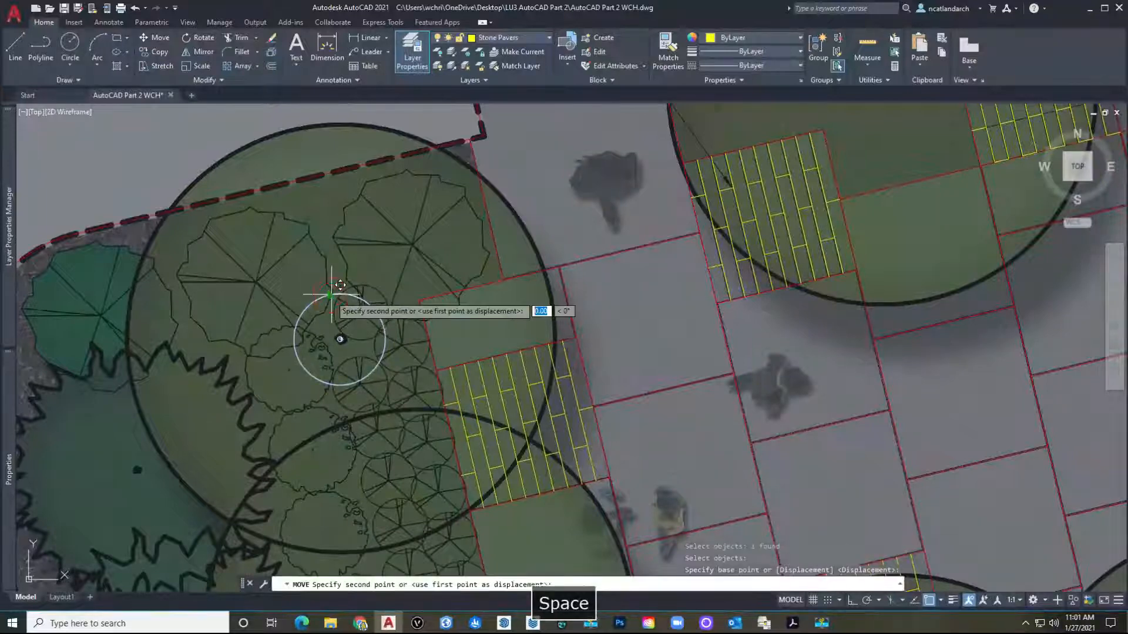
pyautogui.scroll(-5, 338, 329)
pyautogui.moveTo(221, 444); pyautogui.dragTo(546, 556, button='middle')
pyautogui.click(403, 326)
pyautogui.press('space')
pyautogui.click(428, 378)
pyautogui.click(337, 259)
pyautogui.press('Escape')
pyautogui.press('Escape')
# Explode the plain circle symbol with a centre dot outside the plan image.
pyautogui.click(386, 355)
pyautogui.click(343, 257)
pyautogui.write('x')
pyautogui.press('space')
pyautogui.scroll(2, 428, 367)
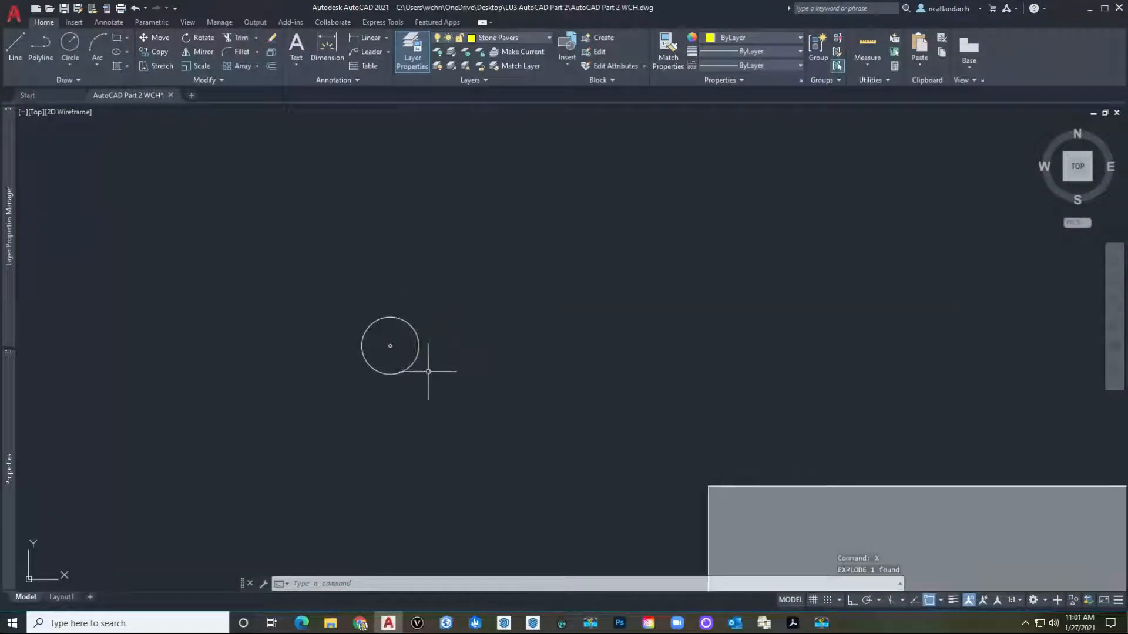
pyautogui.scroll(-2, 431, 369)
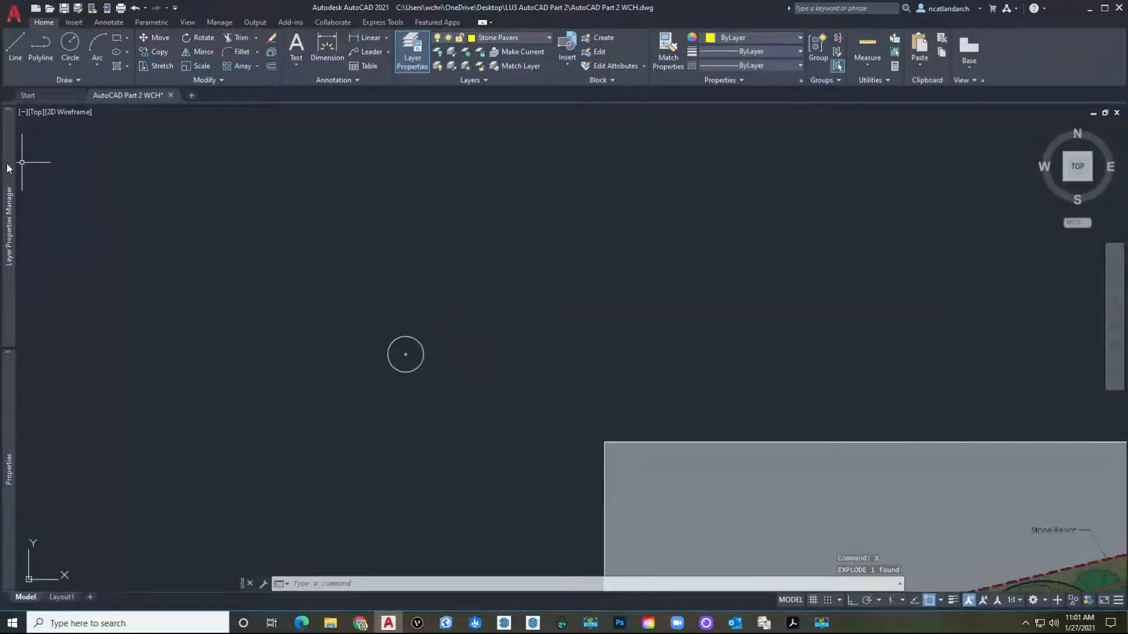
# Create a layer named LA-Plant 1, make it current and set its colour to green.
pyautogui.moveTo(12, 170)
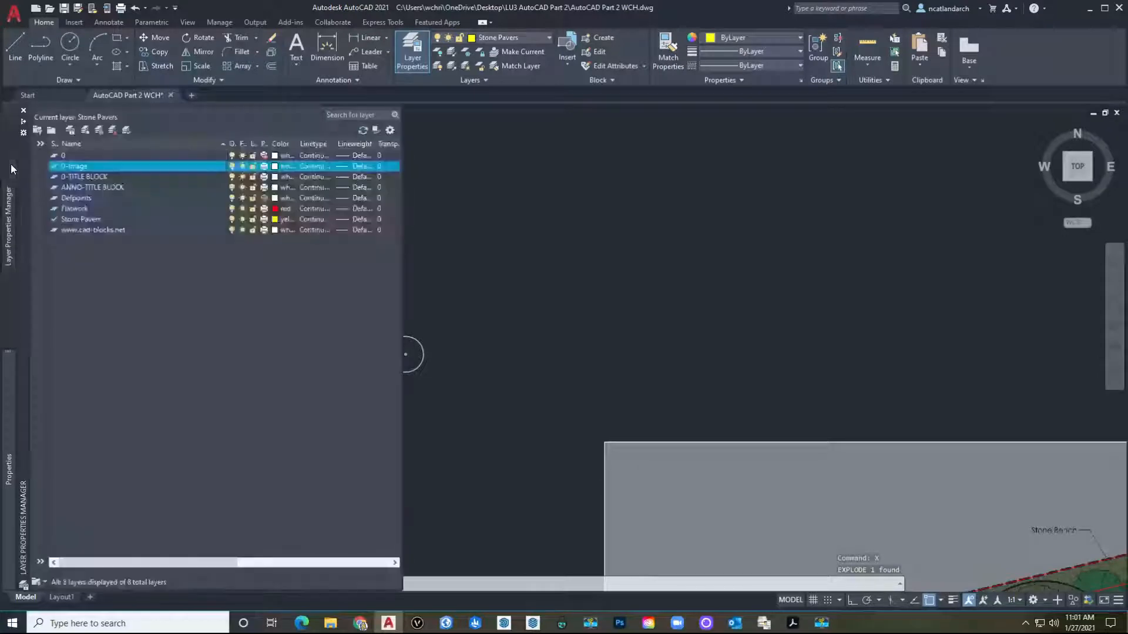
pyautogui.click(85, 130)
pyautogui.write('Plant')
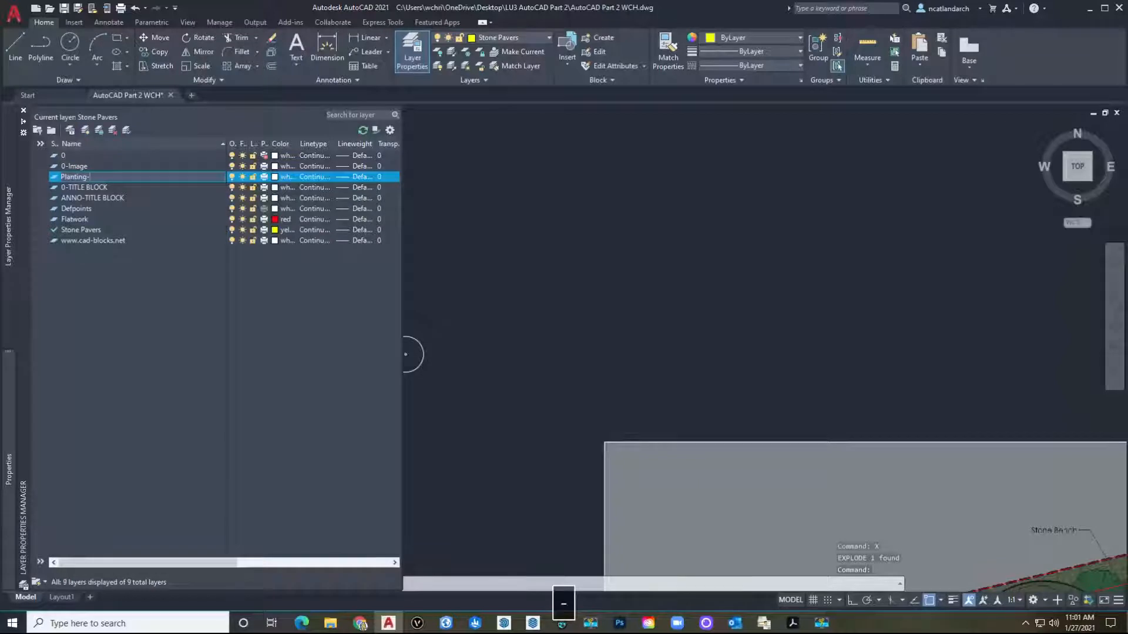
pyautogui.write('ing-')
pyautogui.press('BackSpace')
pyautogui.write('LA-Plant')
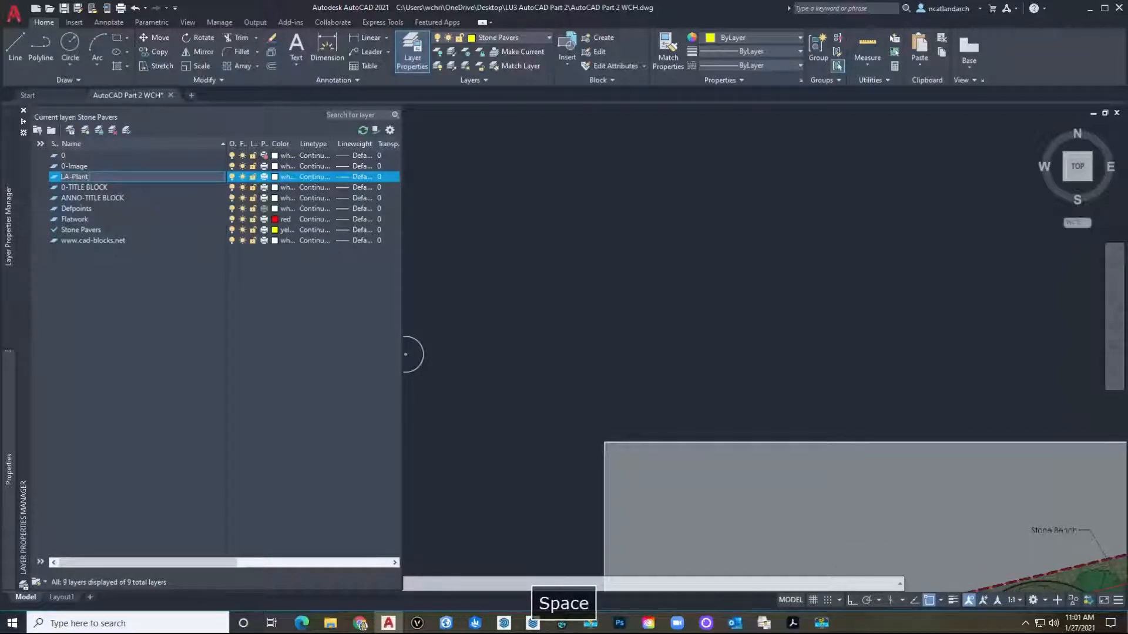
pyautogui.press('Return')
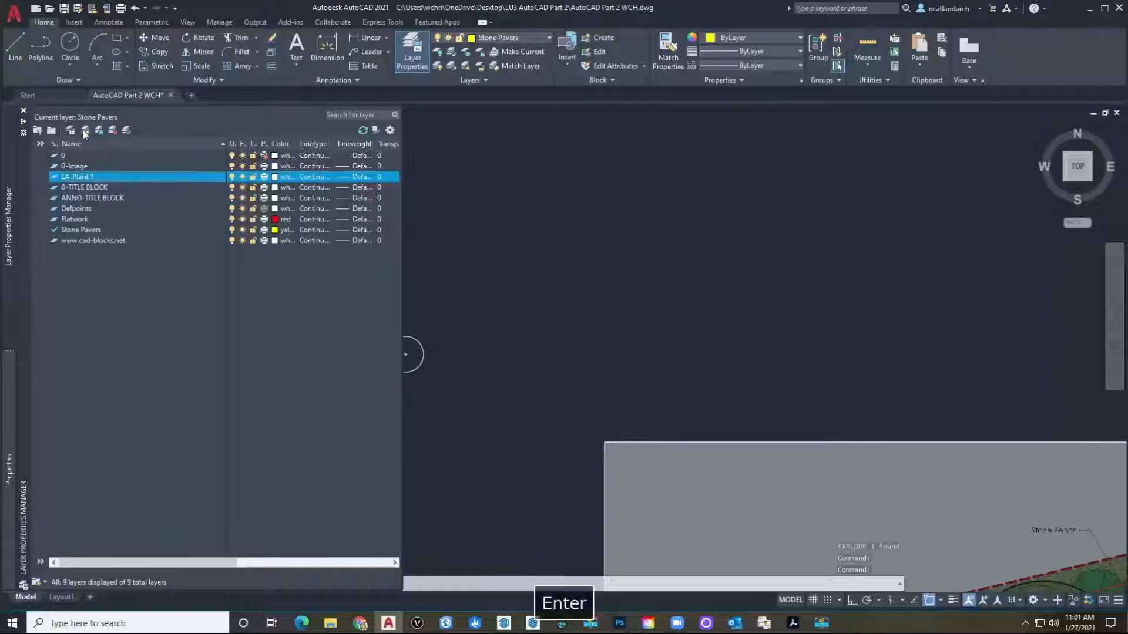
pyautogui.click(278, 177)
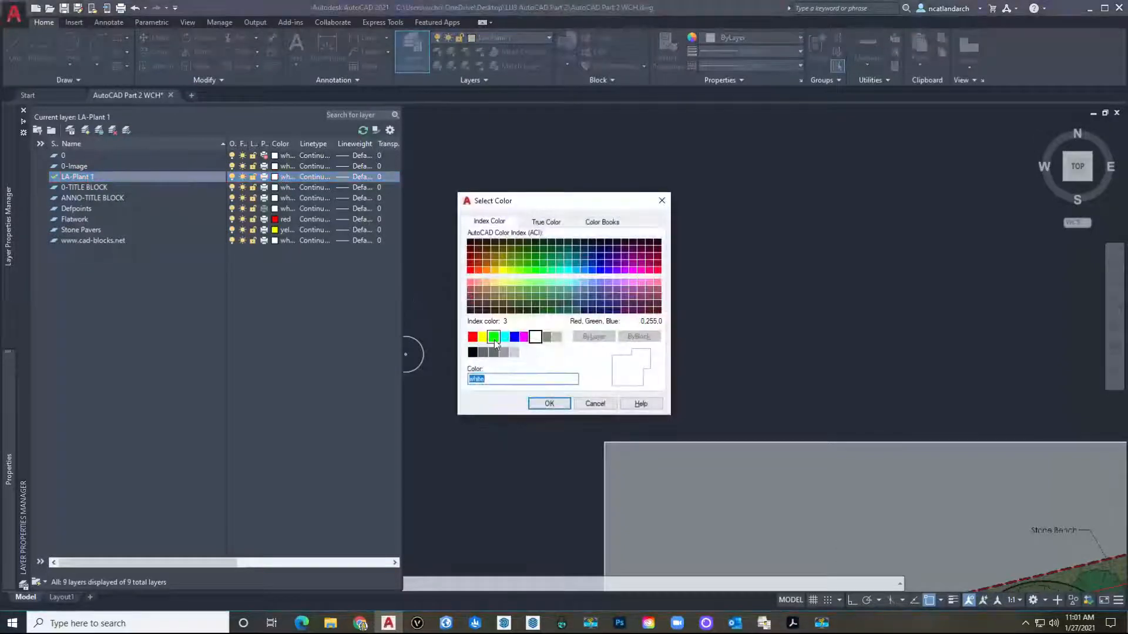
pyautogui.click(547, 405)
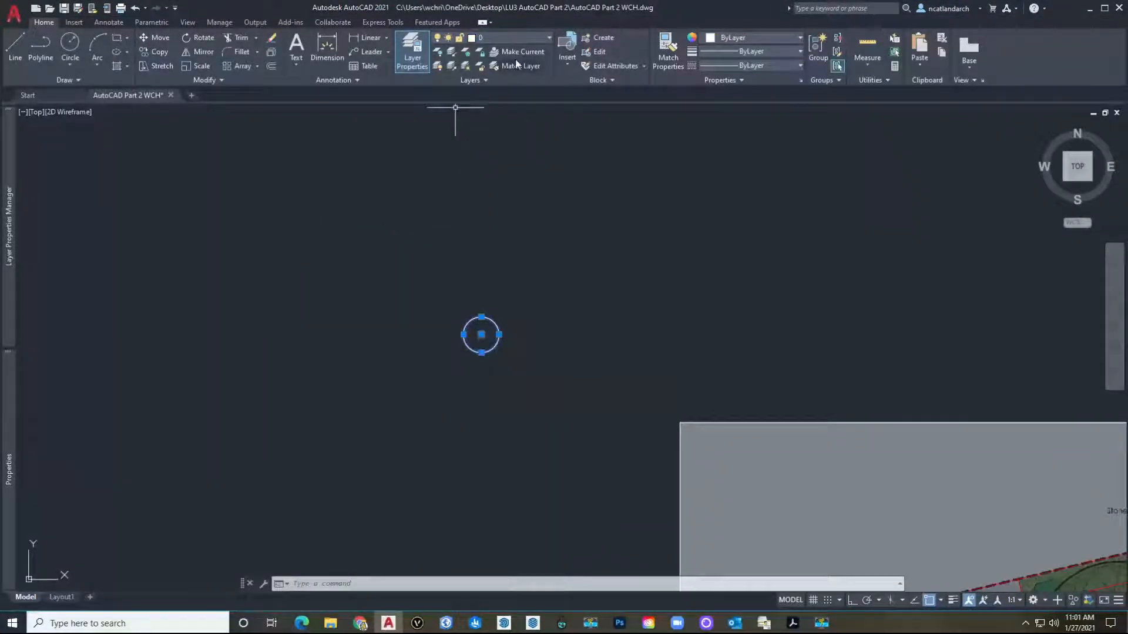
# Assign the exploded circle and its centre dot to the LA-Plant 1 layer.
pyautogui.click(514, 37)
pyautogui.click(503, 123)
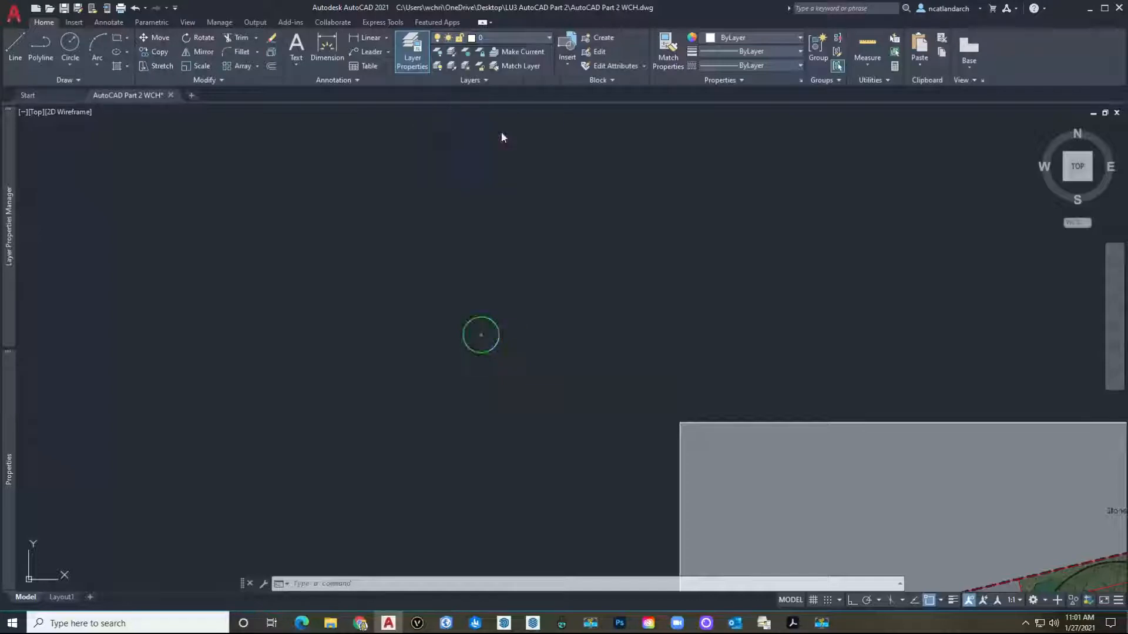
pyautogui.scroll(-1, 537, 255)
pyautogui.press('Escape')
# Define a block named p1 from the green circle and its centre dot, with the base point at the circle's centre.
pyautogui.moveTo(529, 331); pyautogui.dragTo(383, 303, button='middle')
pyautogui.scroll(2, 382, 303)
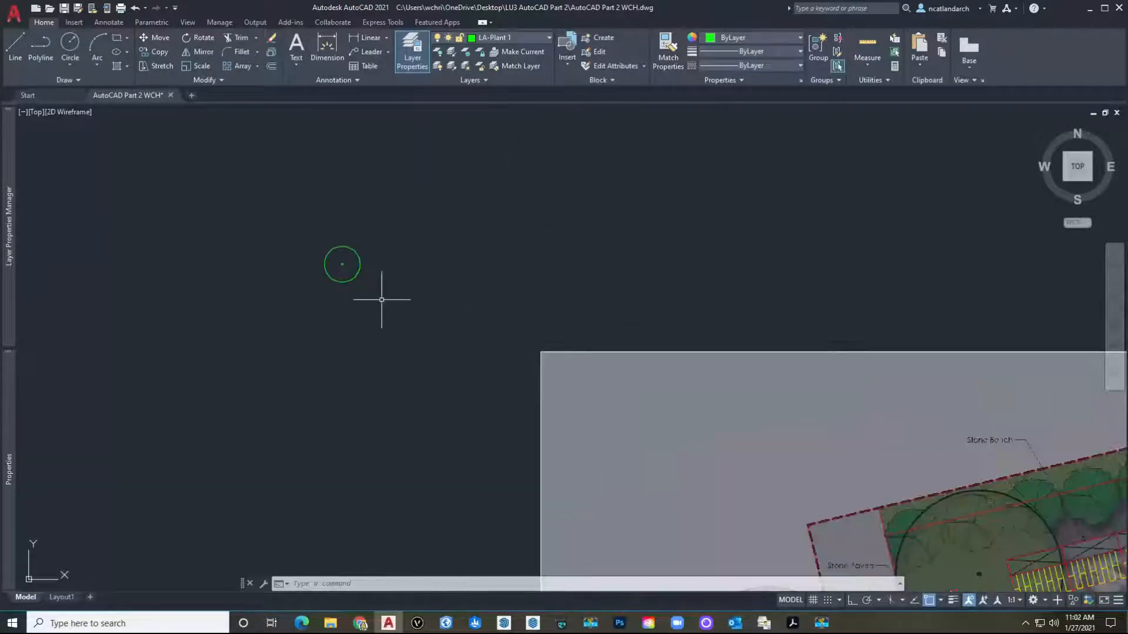
pyautogui.click(384, 301)
pyautogui.click(276, 231)
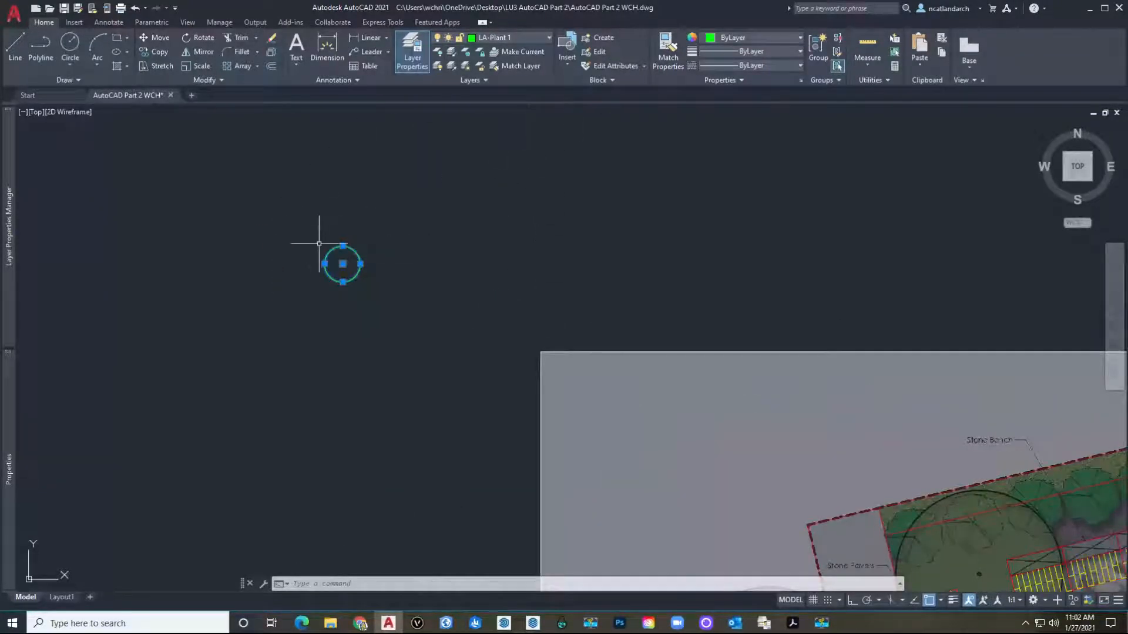
pyautogui.scroll(2, 320, 243)
pyautogui.write('b')
pyautogui.press('space')
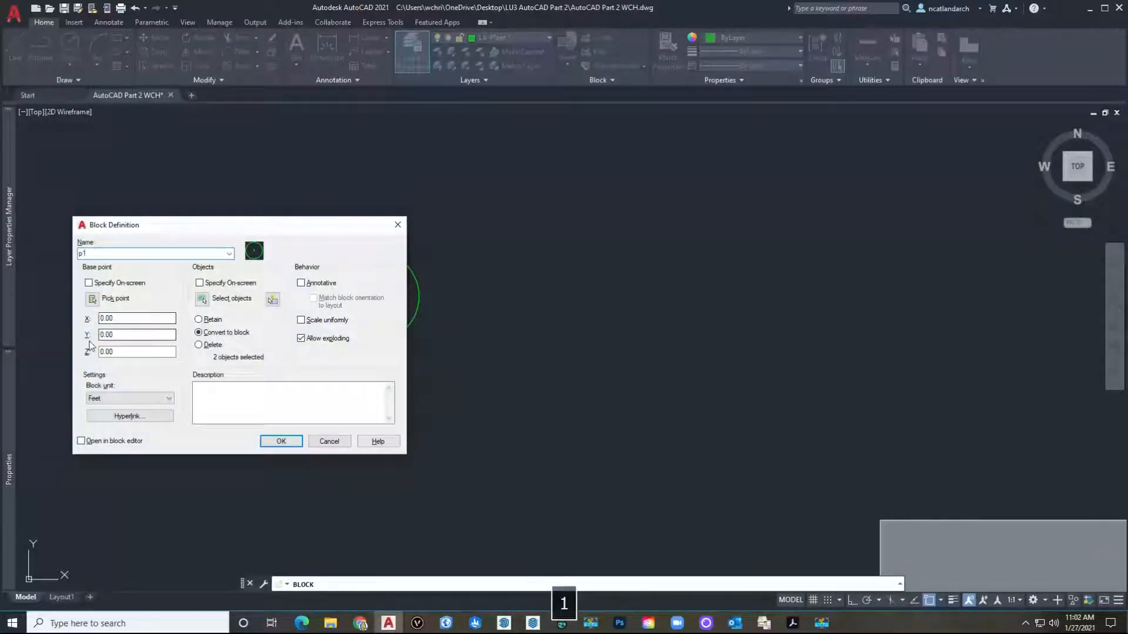
pyautogui.click(92, 299)
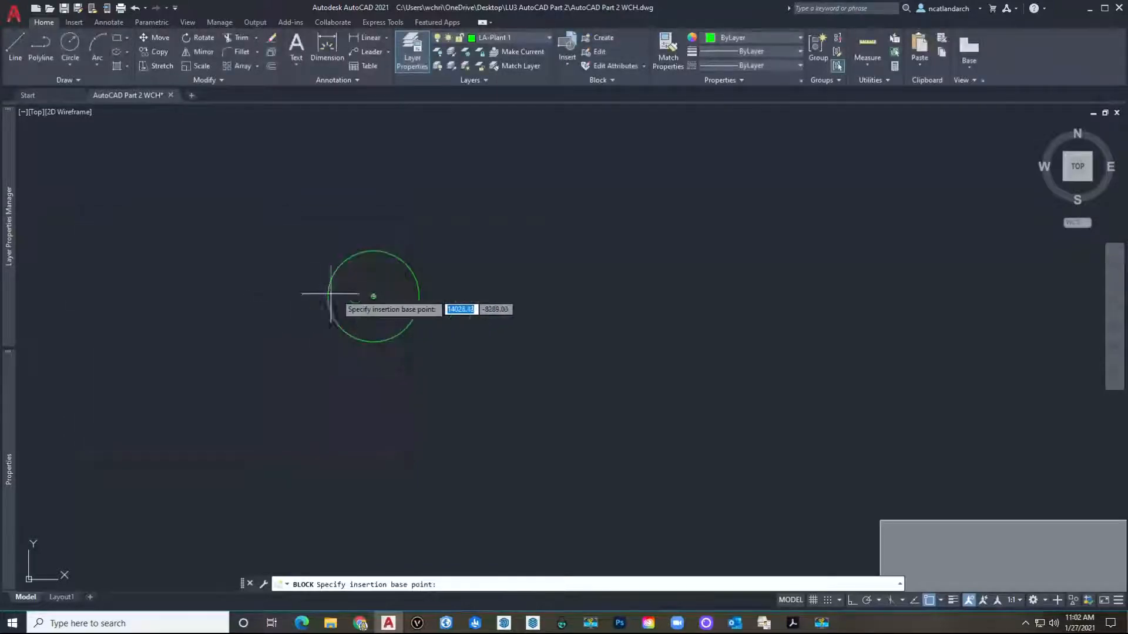
pyautogui.scroll(4, 352, 297)
pyautogui.click(399, 302)
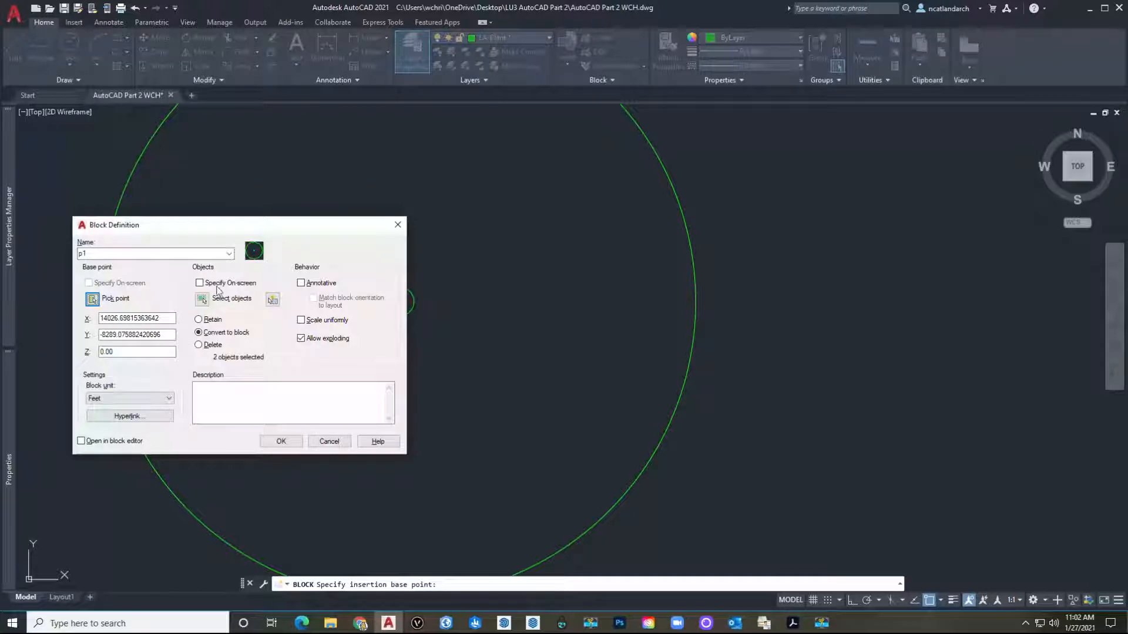
pyautogui.click(279, 441)
pyautogui.scroll(-6, 323, 341)
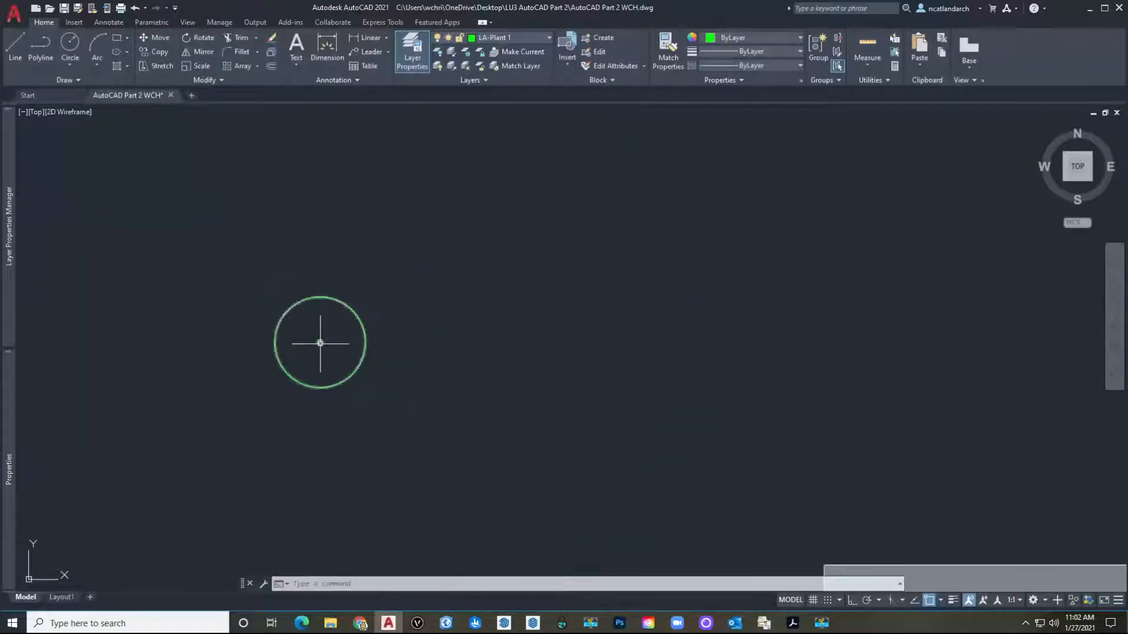
pyautogui.scroll(-4, 342, 345)
pyautogui.scroll(8, 323, 320)
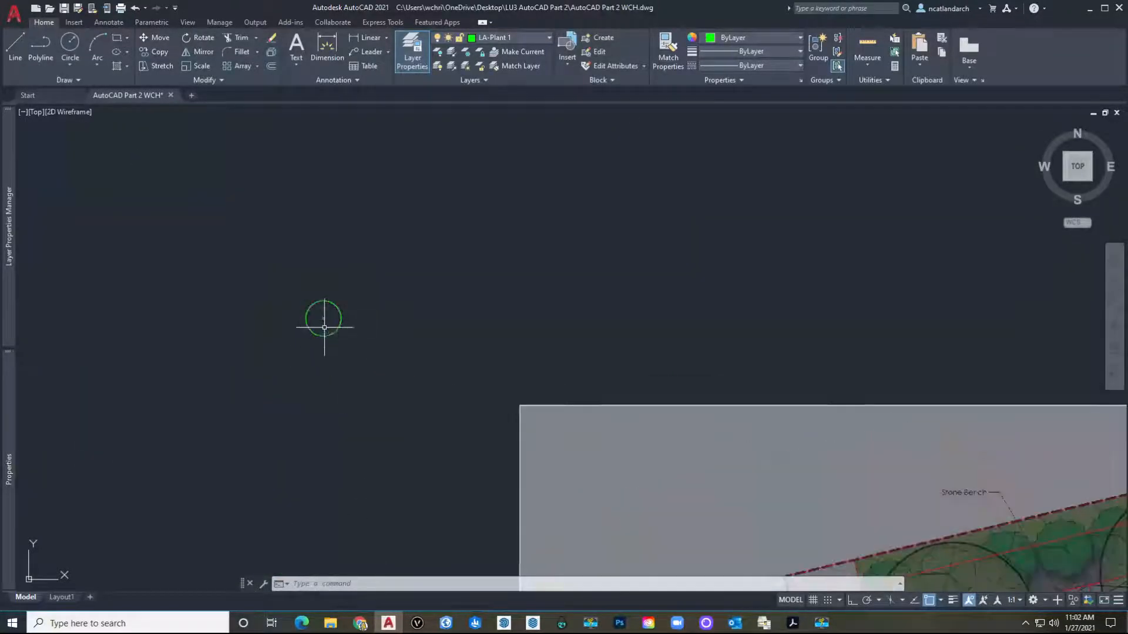
pyautogui.click(311, 300)
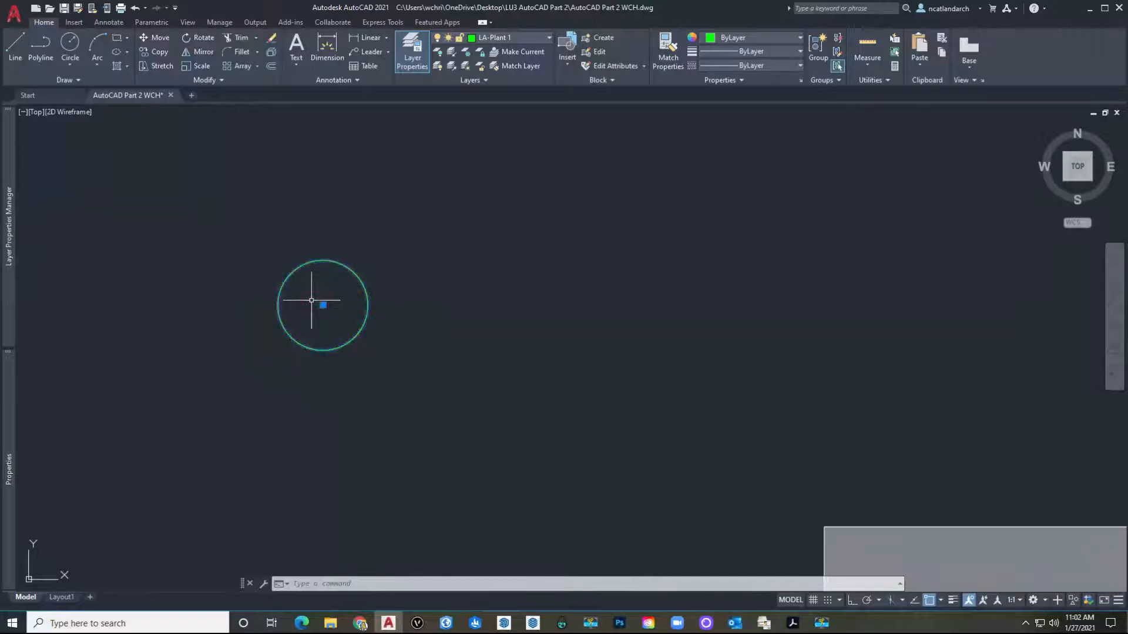
pyautogui.press('Escape')
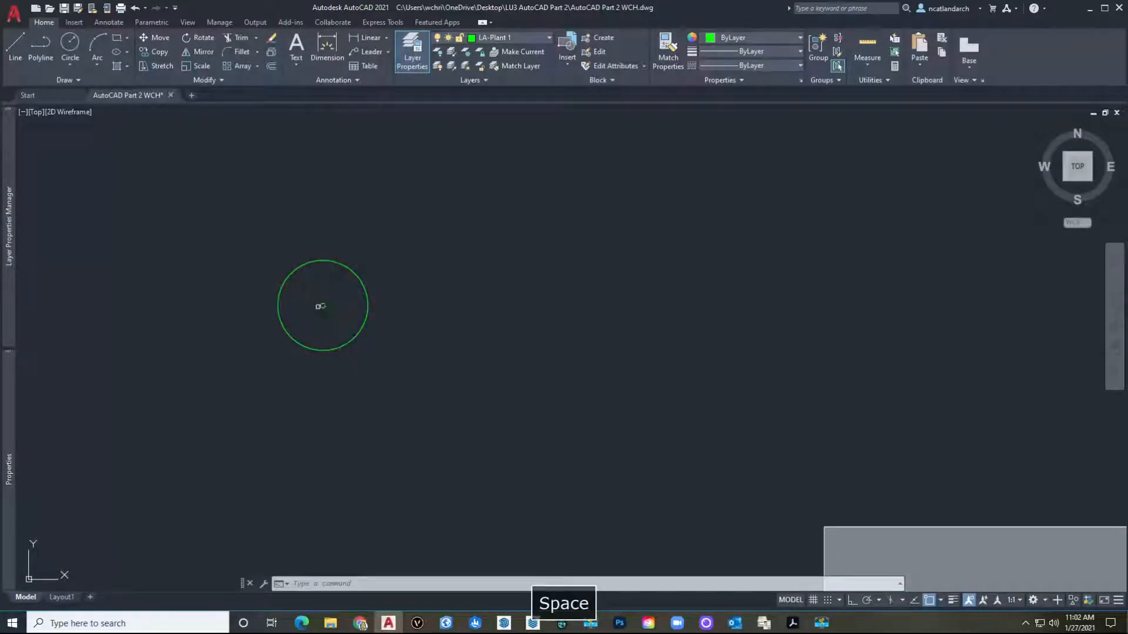
# Scale the p1 block by reference, taking the circle's full diameter as the reference length and 15 as the new length.
pyautogui.press('space')
pyautogui.click(323, 309)
pyautogui.click(313, 289)
pyautogui.press('space')
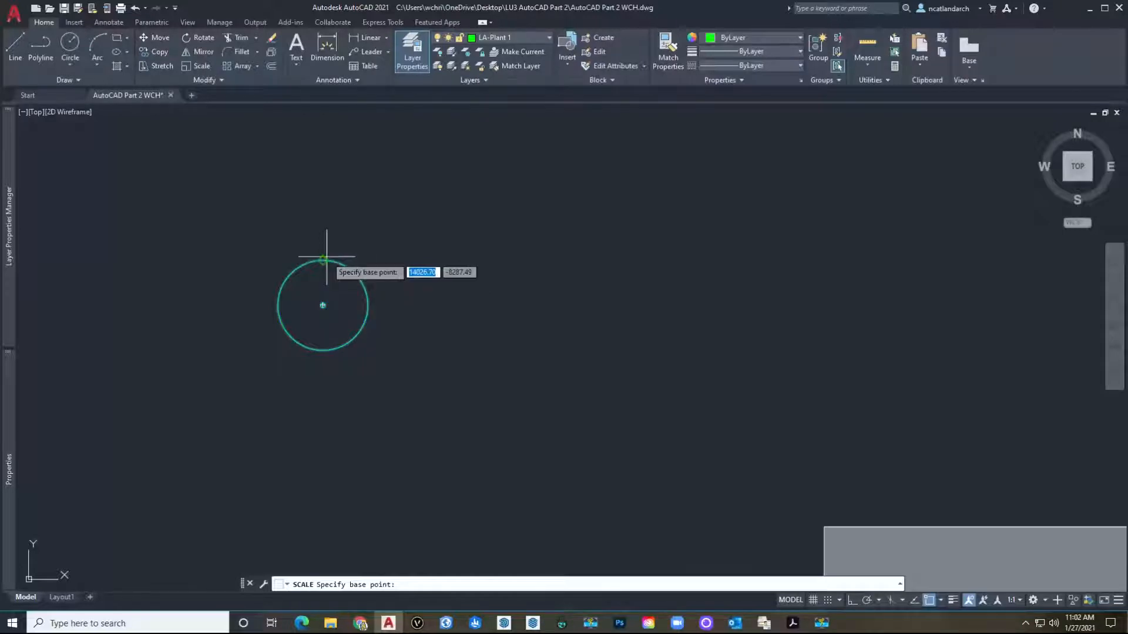
pyautogui.press('Return')
pyautogui.write('r')
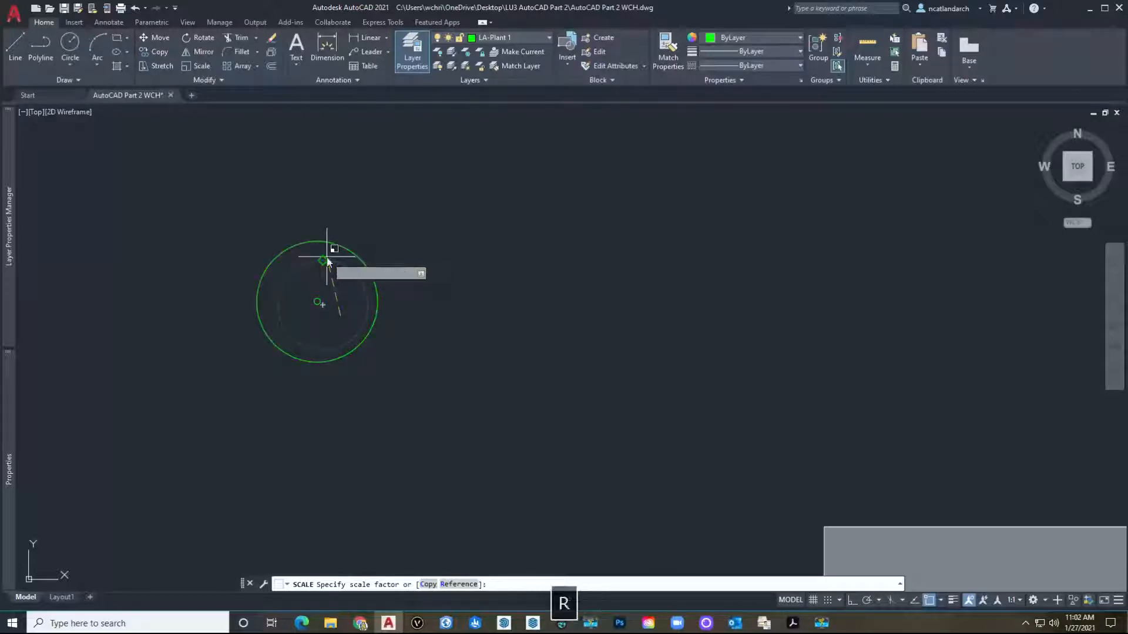
pyautogui.press('Return')
pyautogui.click(322, 260)
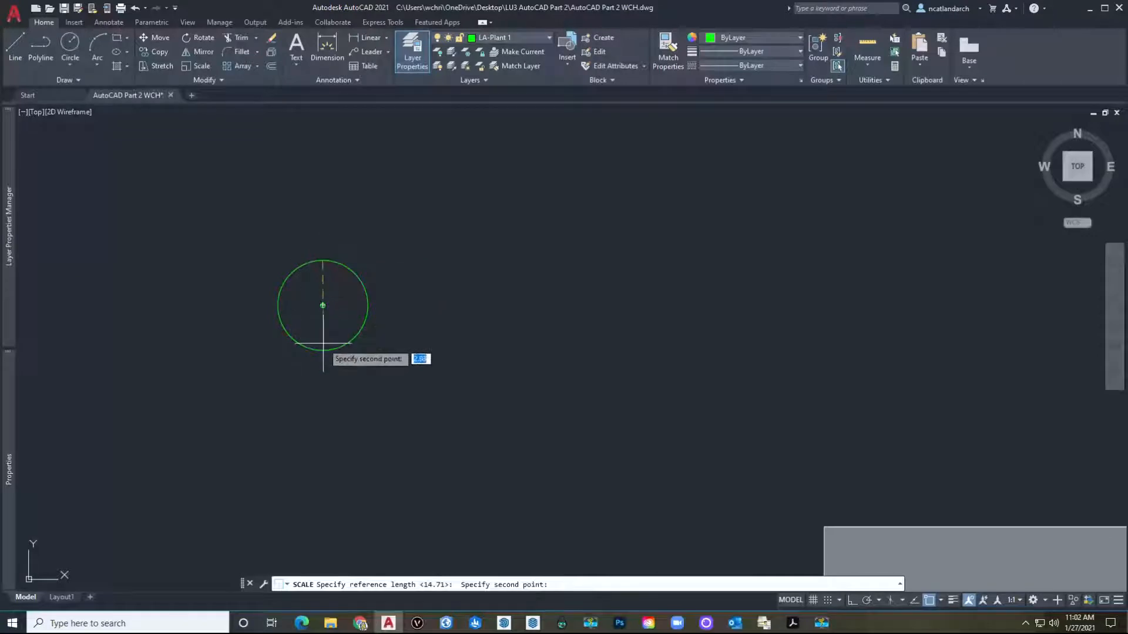
pyautogui.click(323, 351)
pyautogui.write('15')
pyautogui.press('Return')
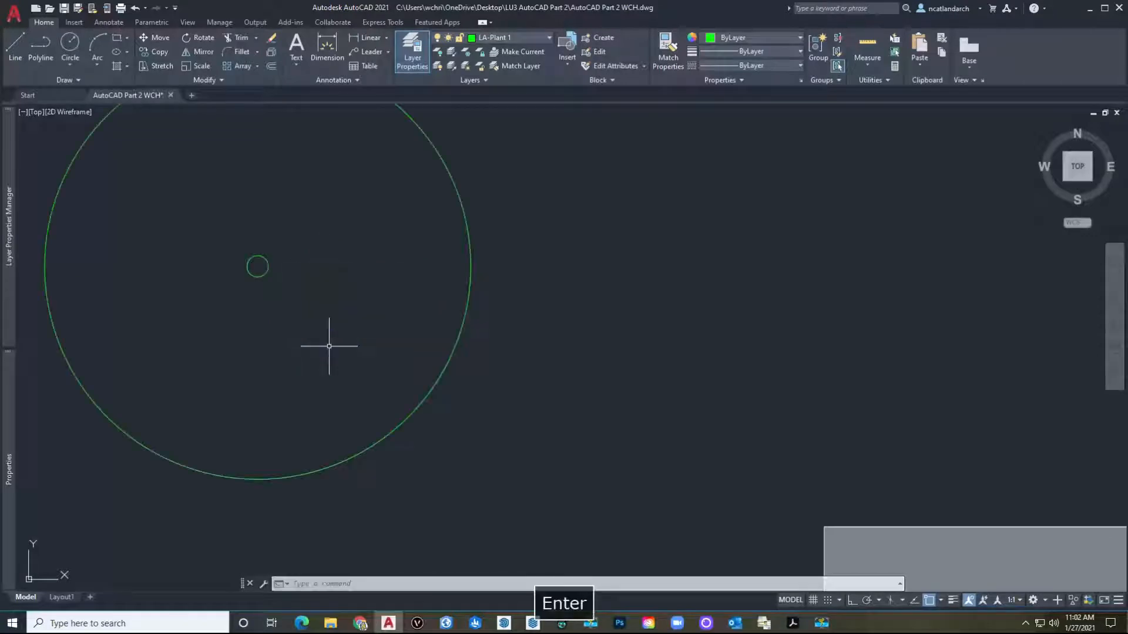
# Move the p1 block by its centre onto the trunk point of the northwest canopy tree in the plan image.
pyautogui.scroll(-8, 336, 359)
pyautogui.moveTo(374, 388); pyautogui.dragTo(360, 358, button='middle')
pyautogui.scroll(2, 343, 341)
pyautogui.write('m')
pyautogui.press('space')
pyautogui.click(322, 373)
pyautogui.click(259, 280)
pyautogui.press('space')
pyautogui.scroll(8, 265, 293)
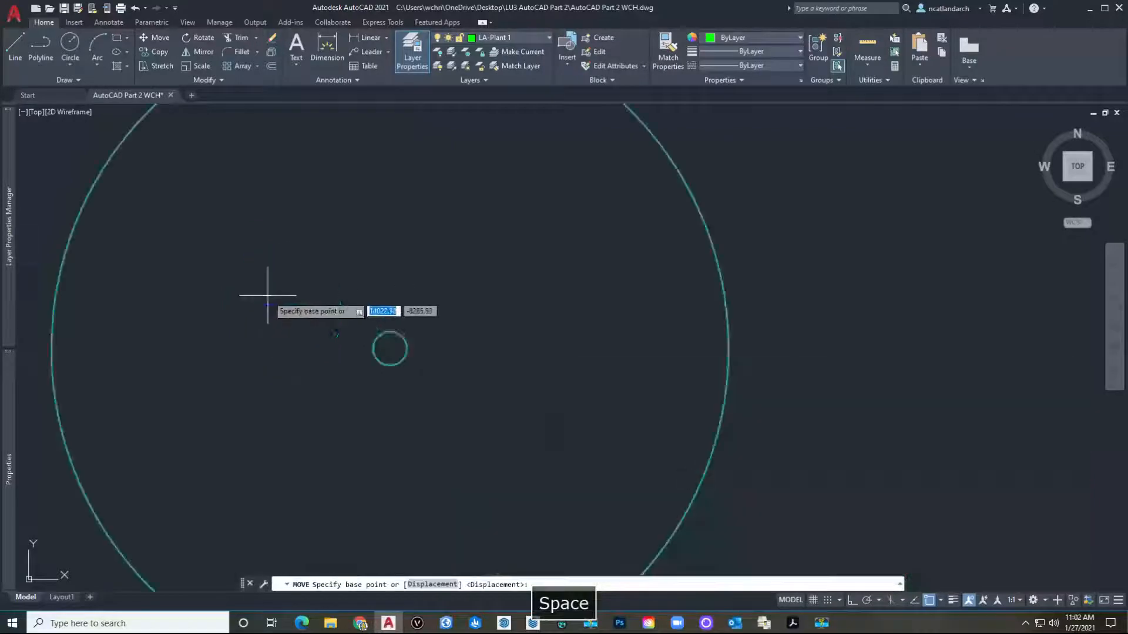
pyautogui.click(389, 350)
pyautogui.scroll(-8, 400, 348)
pyautogui.moveTo(446, 380); pyautogui.dragTo(219, 249, button='middle')
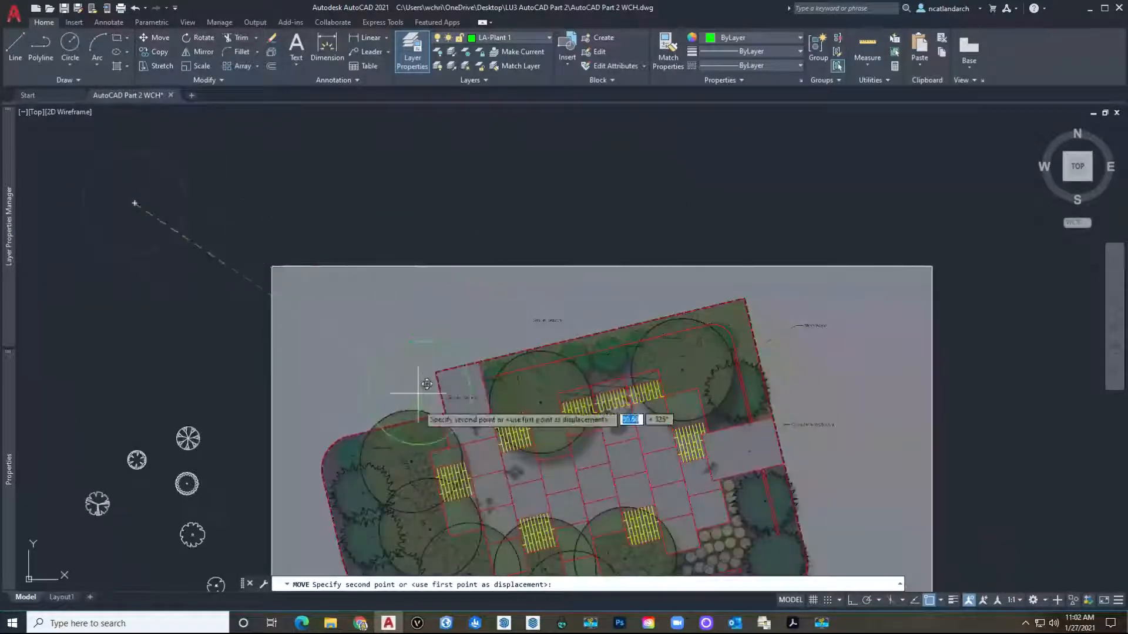
pyautogui.moveTo(413, 448); pyautogui.dragTo(287, 351, button='middle')
pyautogui.scroll(4, 289, 350)
pyautogui.scroll(5, 282, 379)
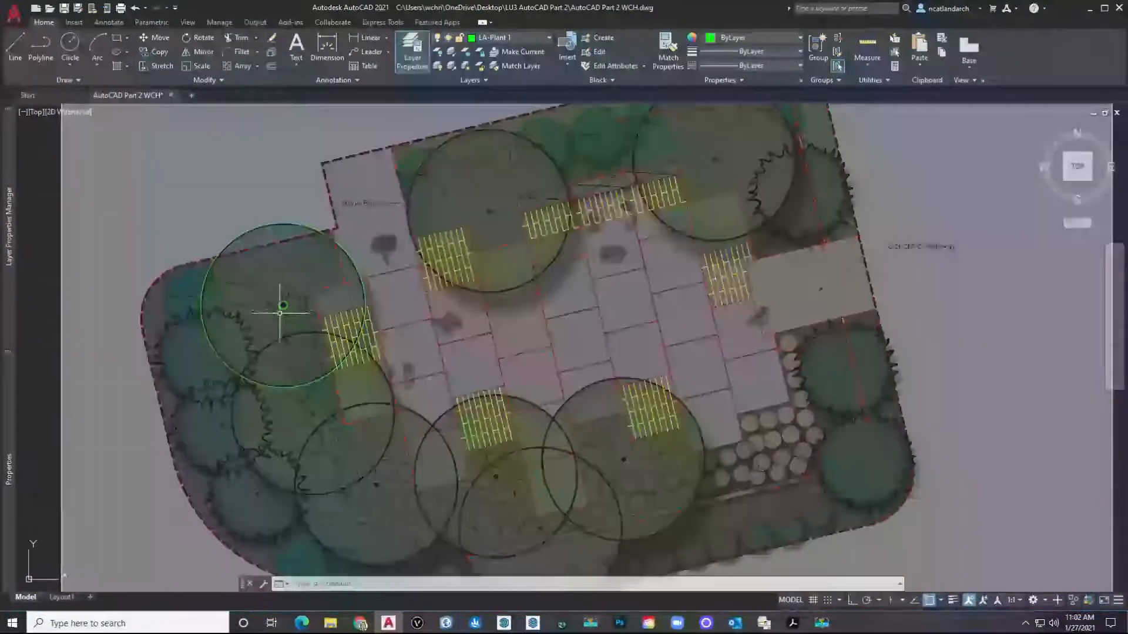
# Copy the p1 block by its centre onto the two neighbouring plain round canopies in the plan's southwest corner.
pyautogui.scroll(3, 277, 318)
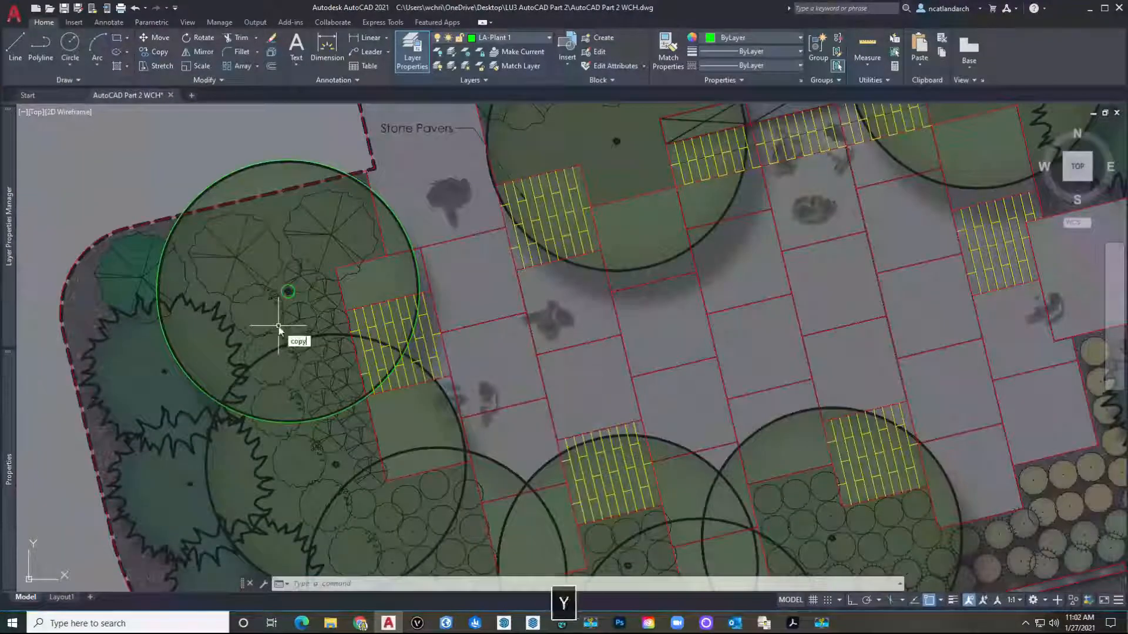
pyautogui.press('Return')
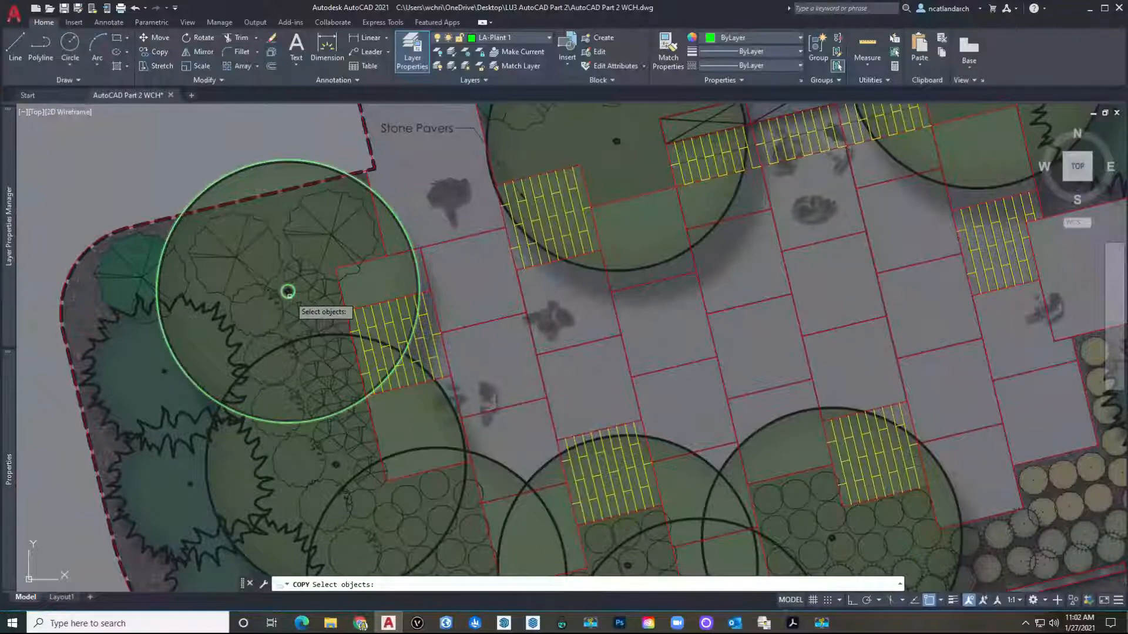
pyautogui.rightClick(284, 314)
pyautogui.scroll(4, 288, 298)
pyautogui.click(281, 283)
pyautogui.scroll(-6, 282, 285)
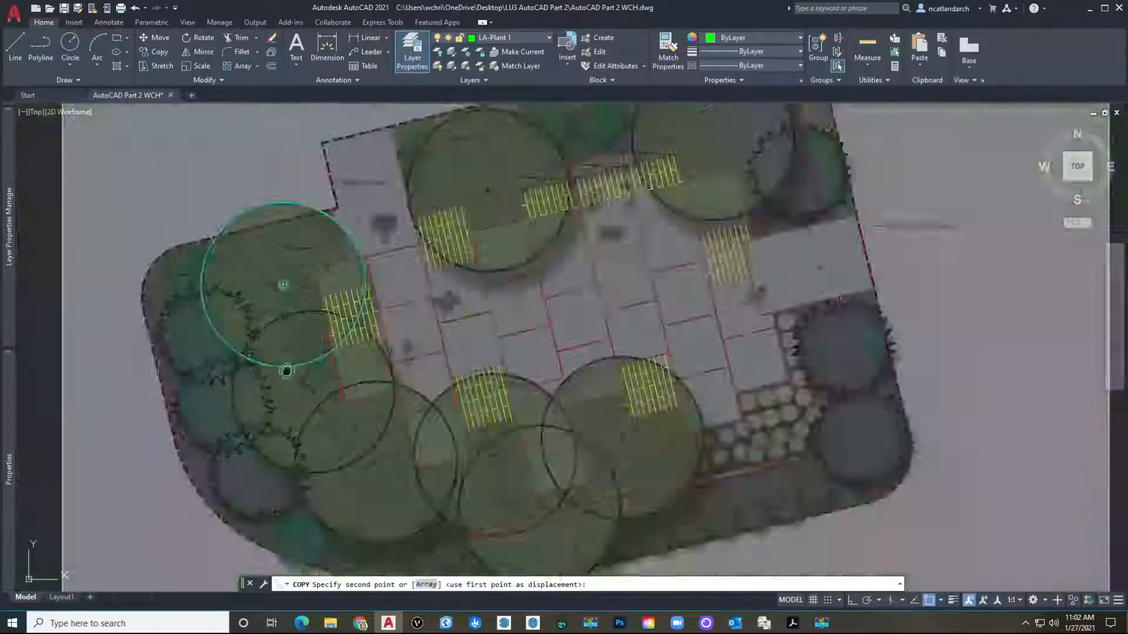
pyautogui.moveTo(288, 372); pyautogui.dragTo(275, 309, button='middle')
pyautogui.scroll(5, 300, 323)
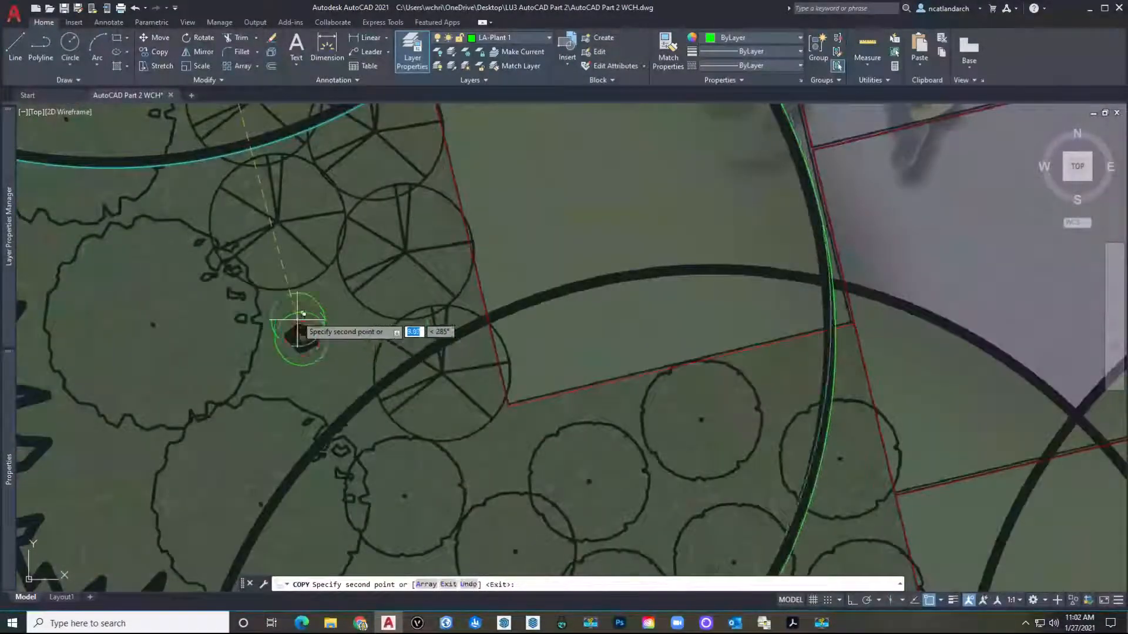
pyautogui.scroll(5, 298, 327)
pyautogui.scroll(5, 394, 422)
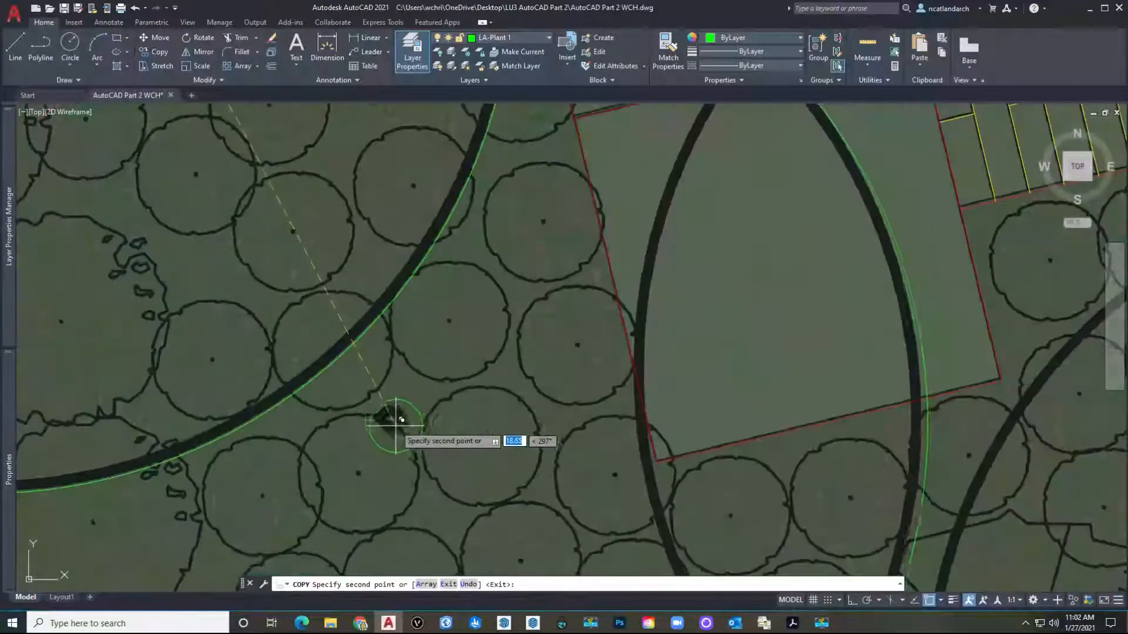
# Place three more p1 copies on the trunk points of the overlapping round canopies along the plan's south side.
pyautogui.scroll(-5, 391, 414)
pyautogui.scroll(4, 417, 376)
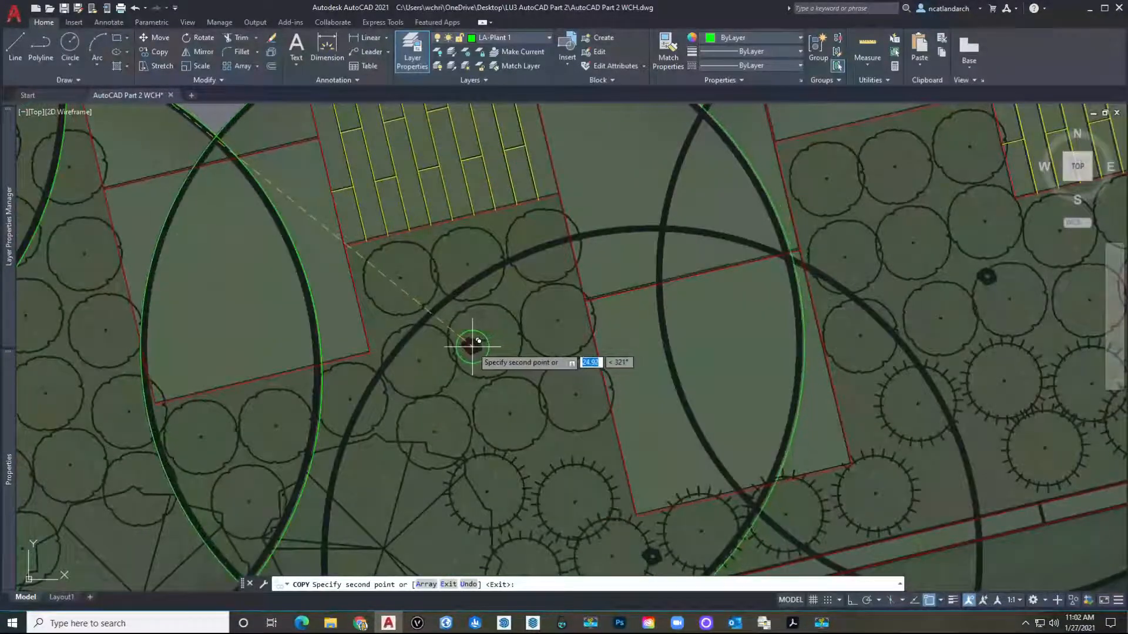
pyautogui.scroll(-3, 473, 343)
pyautogui.scroll(5, 527, 372)
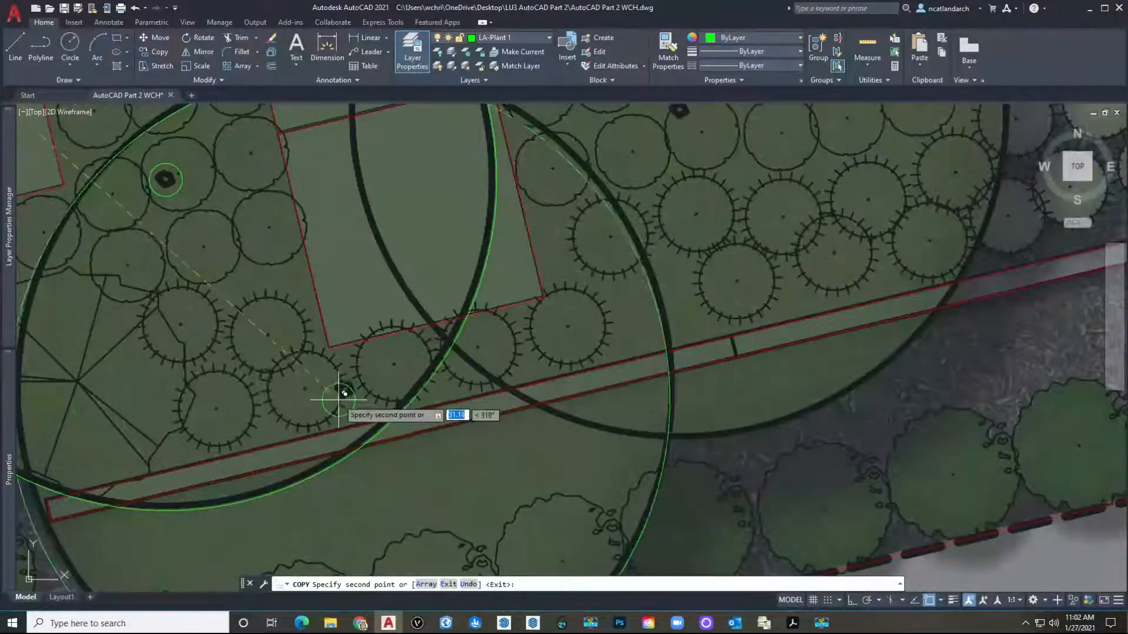
pyautogui.scroll(-4, 347, 389)
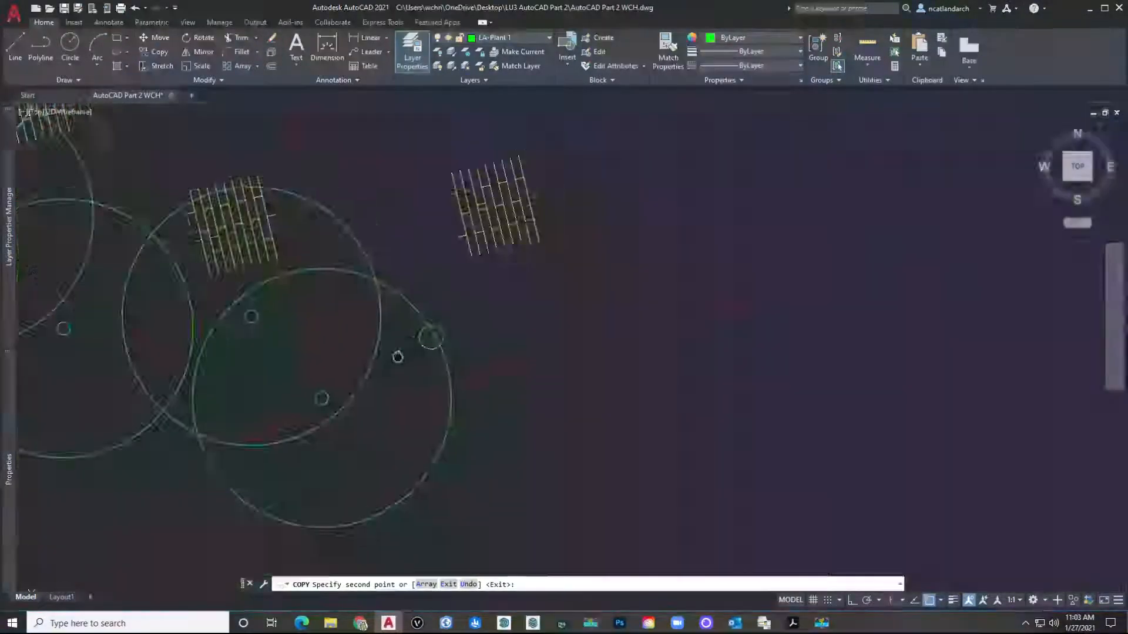
pyautogui.scroll(5, 417, 325)
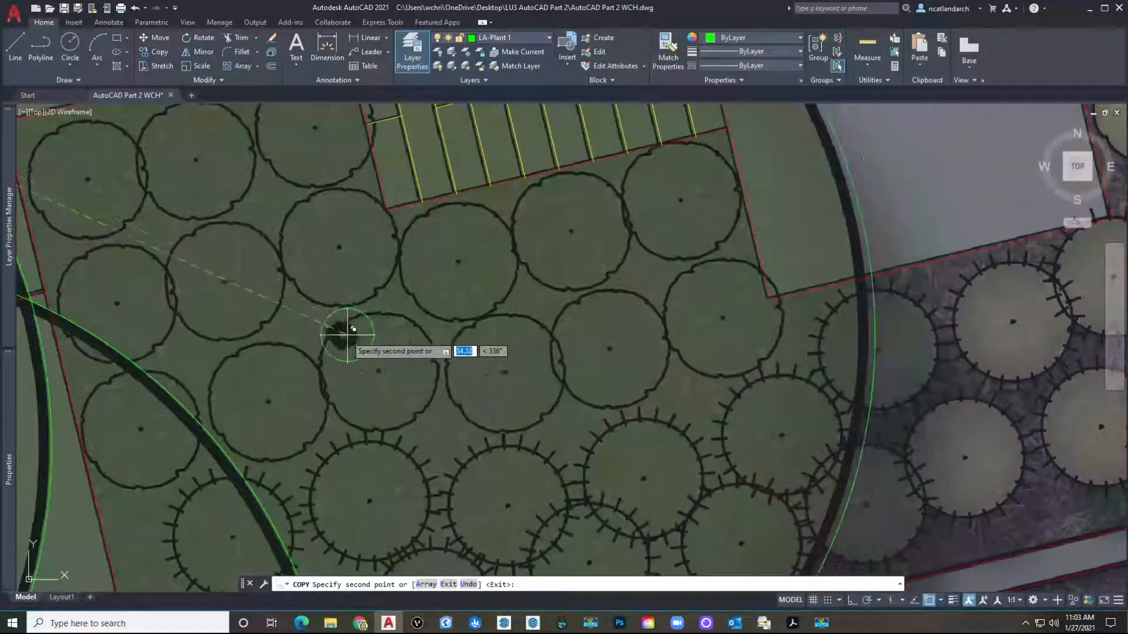
# Place p1 copies on the two large round canopies along the plan's north edge and finish copying.
pyautogui.scroll(-10, 351, 334)
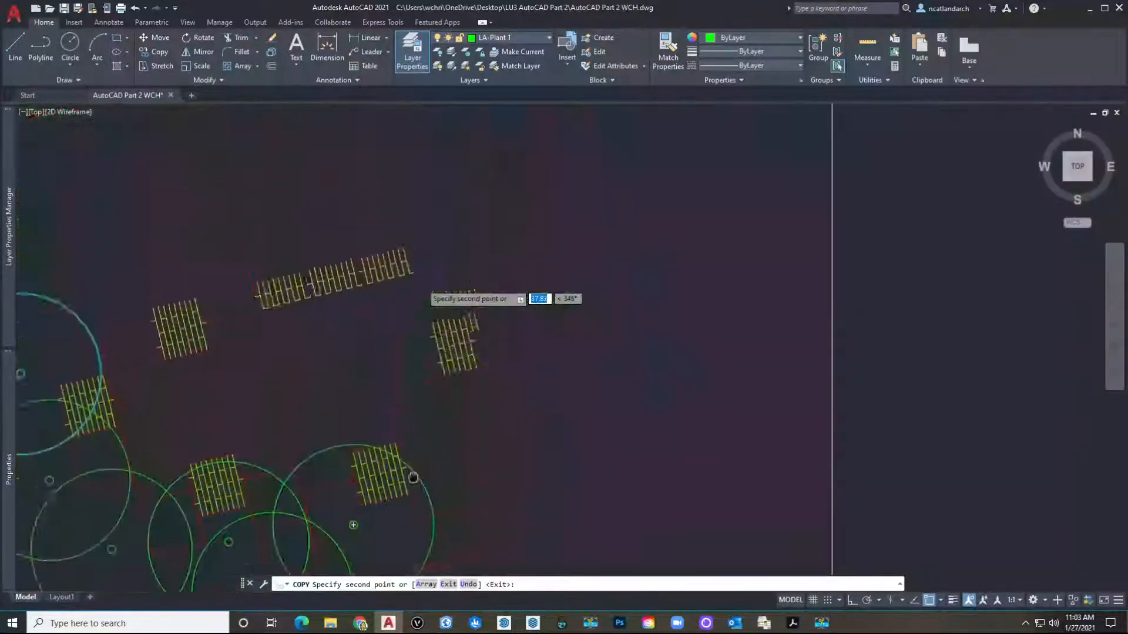
pyautogui.scroll(6, 483, 339)
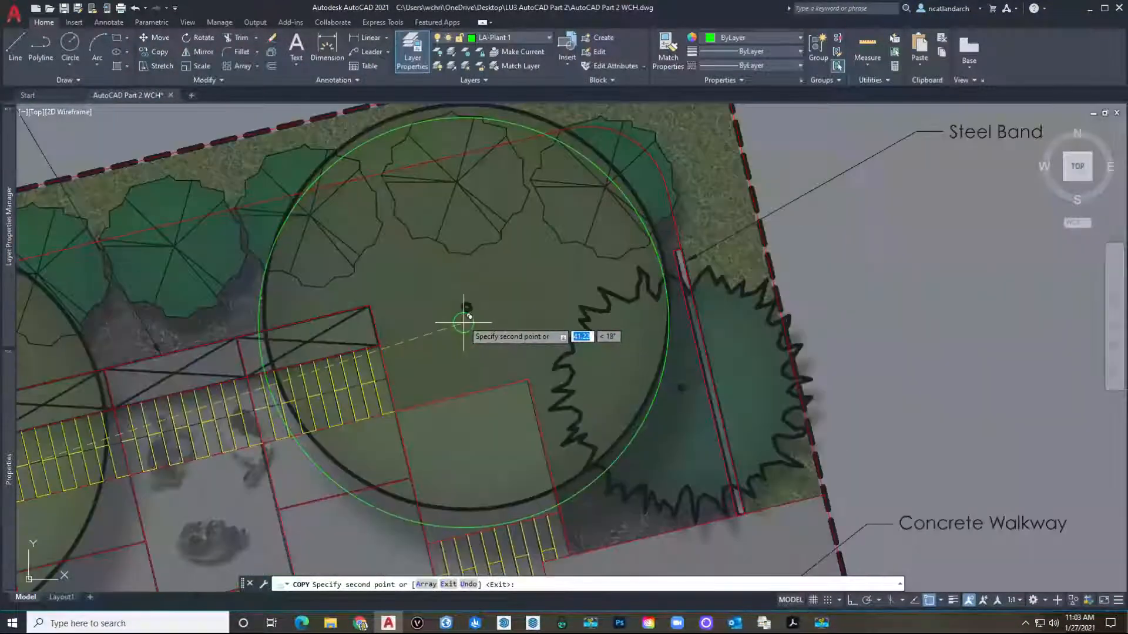
pyautogui.scroll(-6, 467, 306)
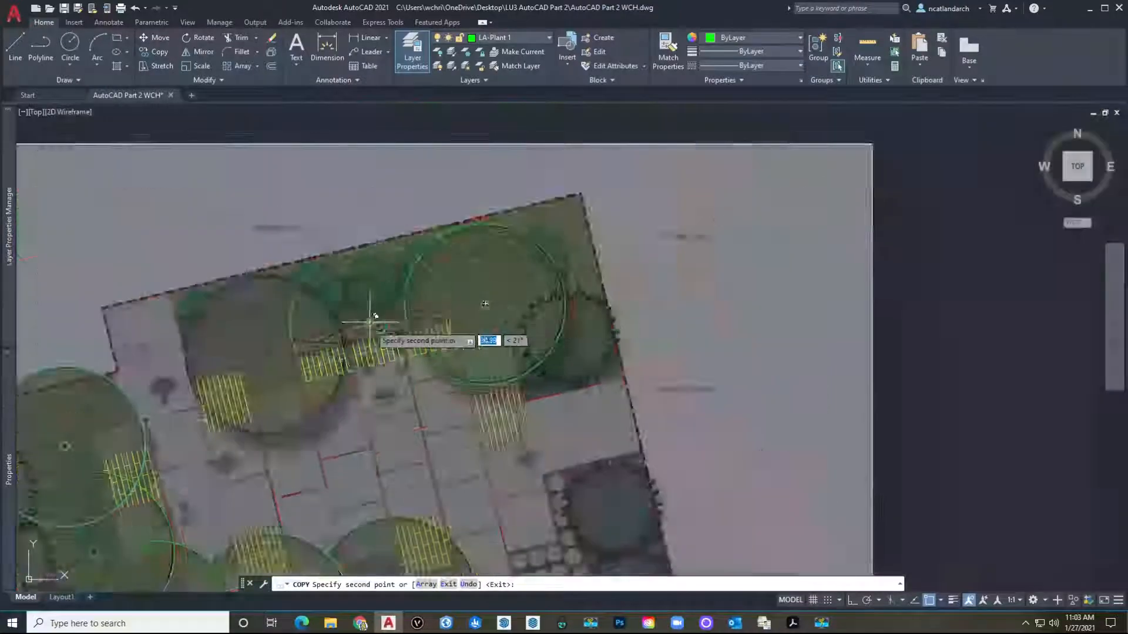
pyautogui.scroll(7, 370, 347)
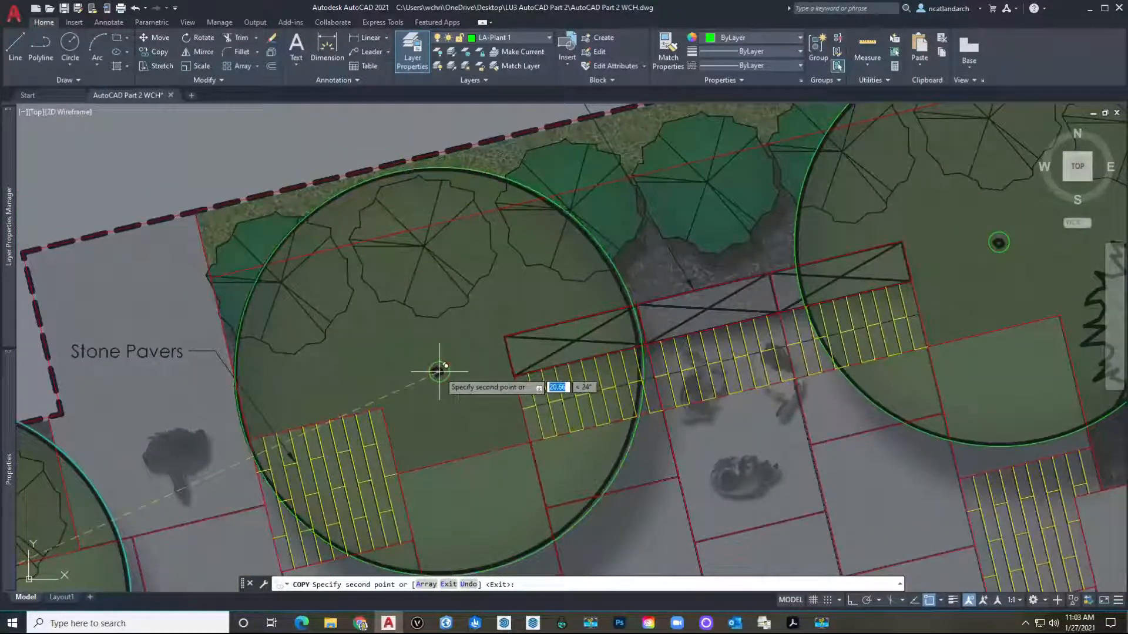
pyautogui.press('space')
# Create a layer named LA-Plant 2.
pyautogui.scroll(-10, 438, 353)
pyautogui.scroll(6, 435, 313)
pyautogui.scroll(6, 364, 317)
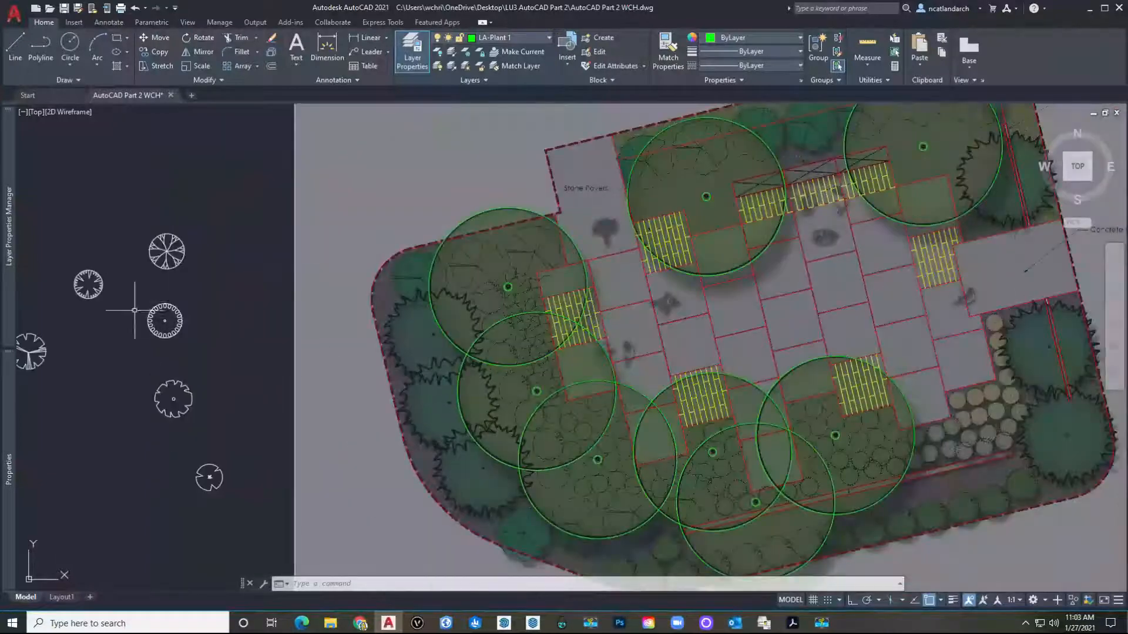
pyautogui.moveTo(220, 310); pyautogui.dragTo(340, 322, button='middle')
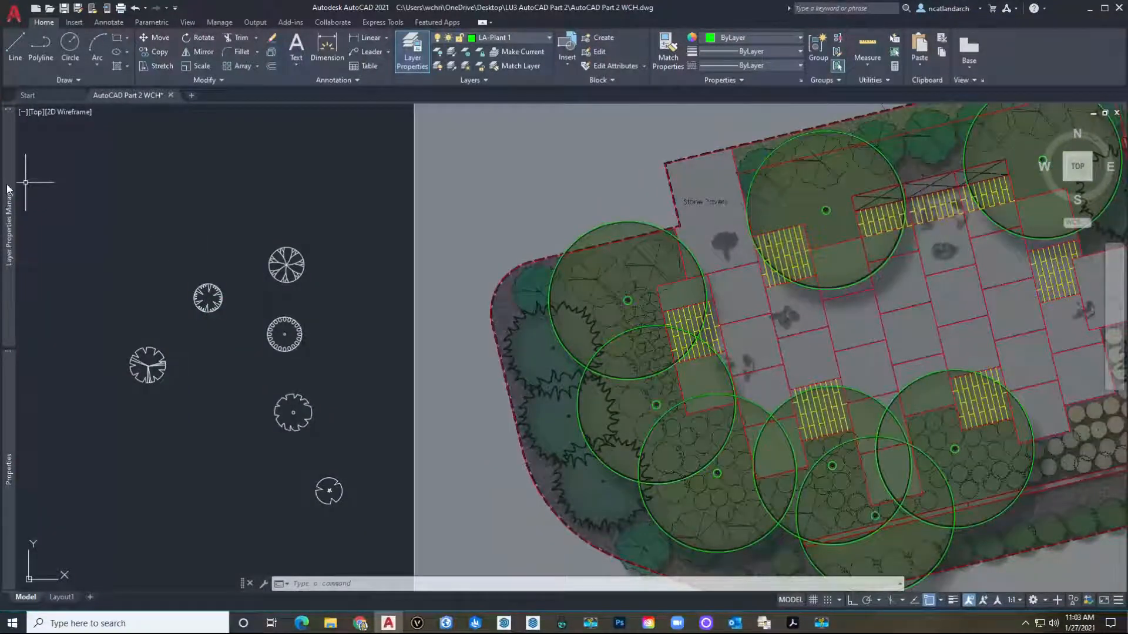
pyautogui.moveTo(7, 188)
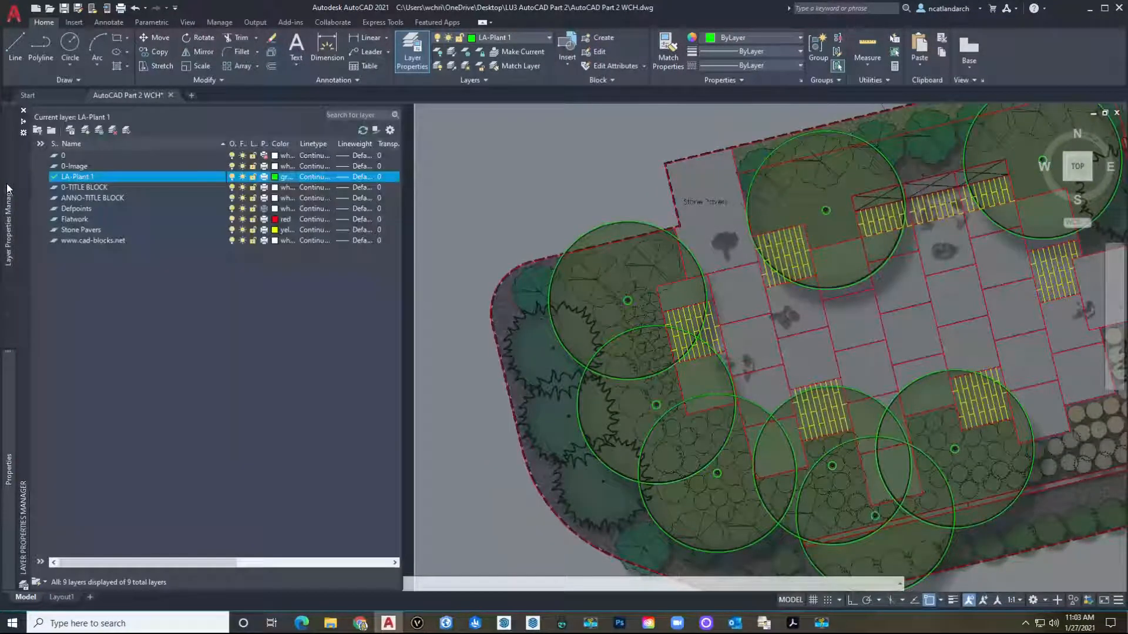
pyautogui.click(86, 131)
pyautogui.write('LA')
pyautogui.press('BackSpace')
pyautogui.write('-Plant ')
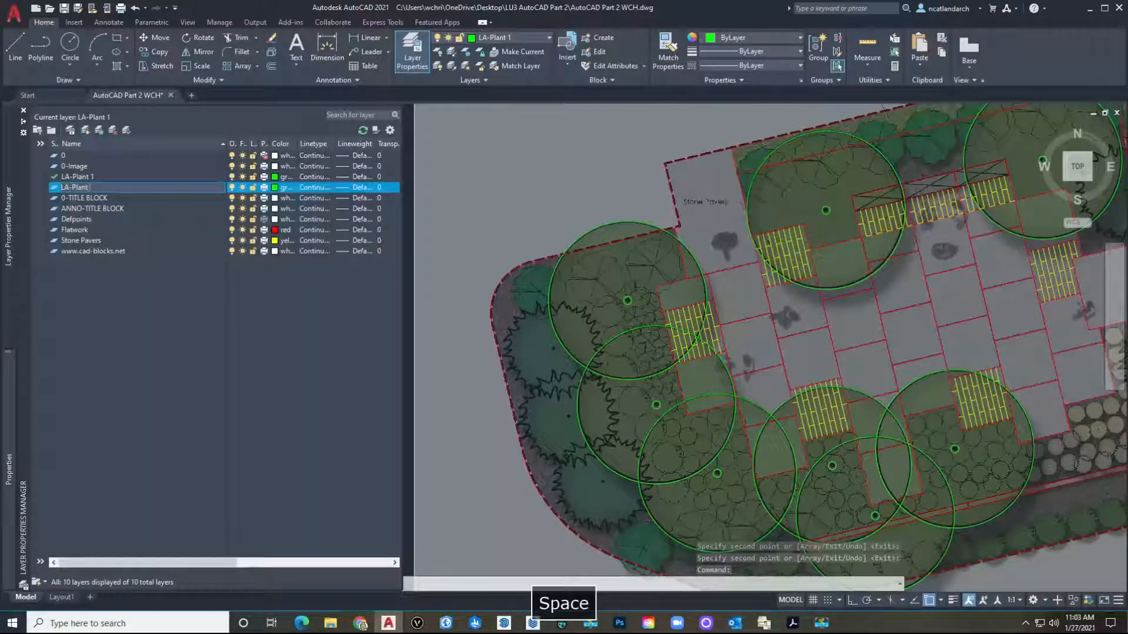
pyautogui.write('2')
pyautogui.press('Return')
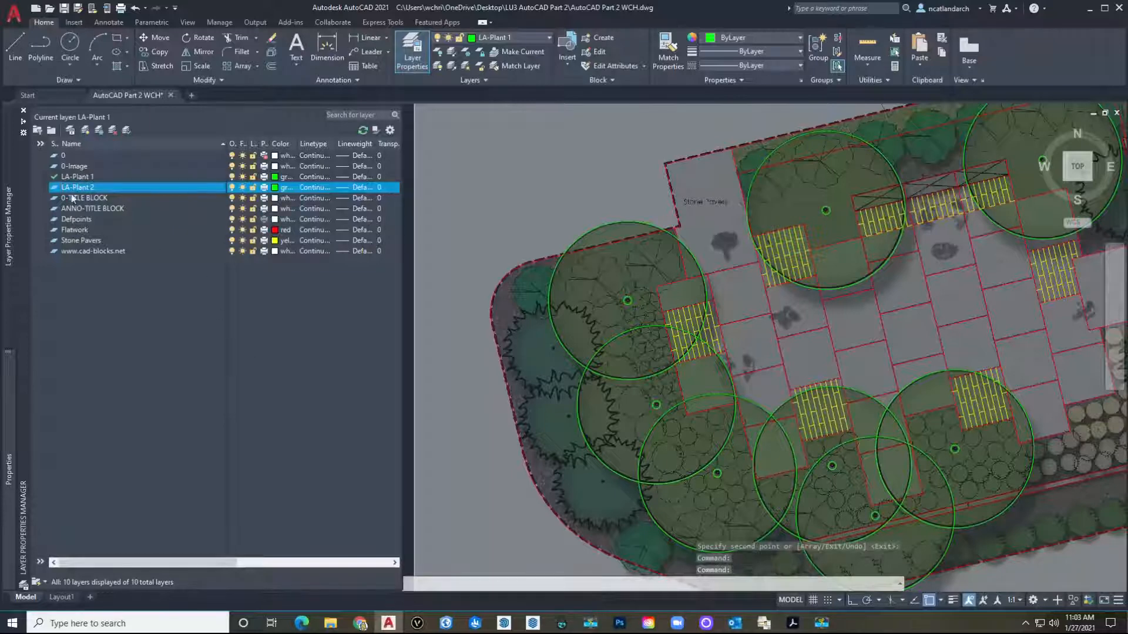
# Create two more green plant layers named LA-Plant 3 and LA-Plant 4.
pyautogui.click(86, 130)
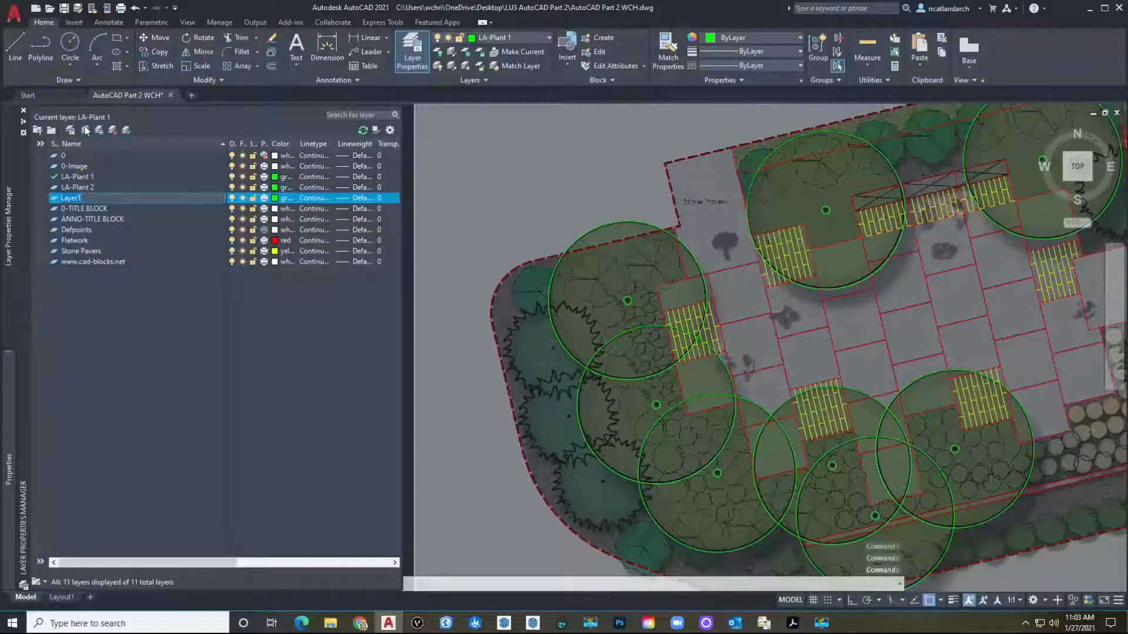
pyautogui.write('LA-Plant 3')
pyautogui.press('Return')
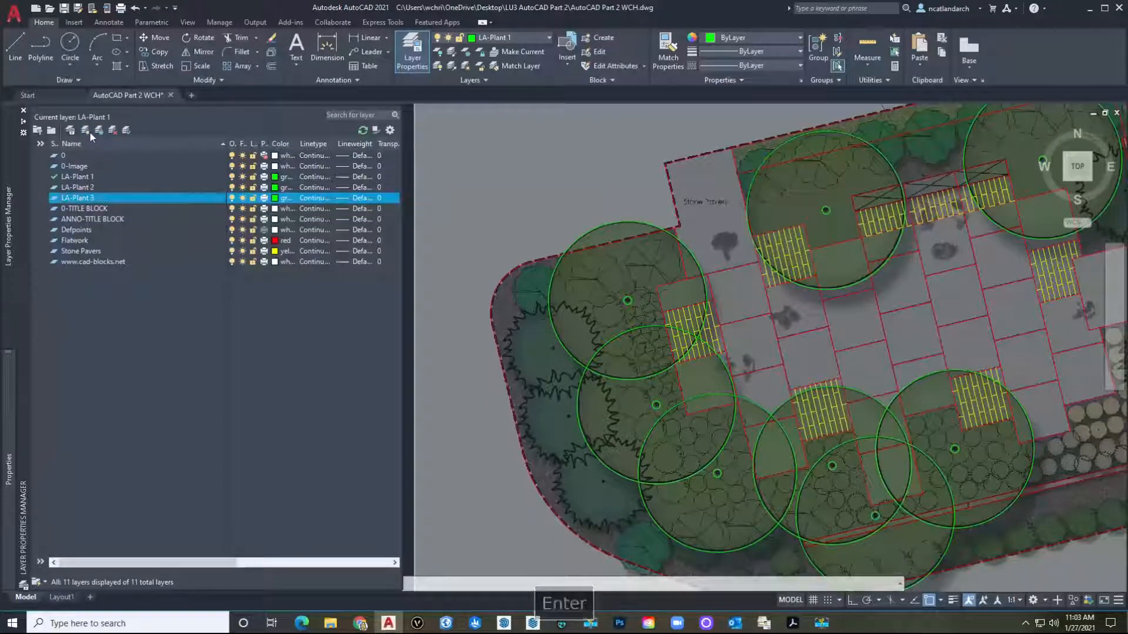
pyautogui.click(87, 132)
pyautogui.write('LA')
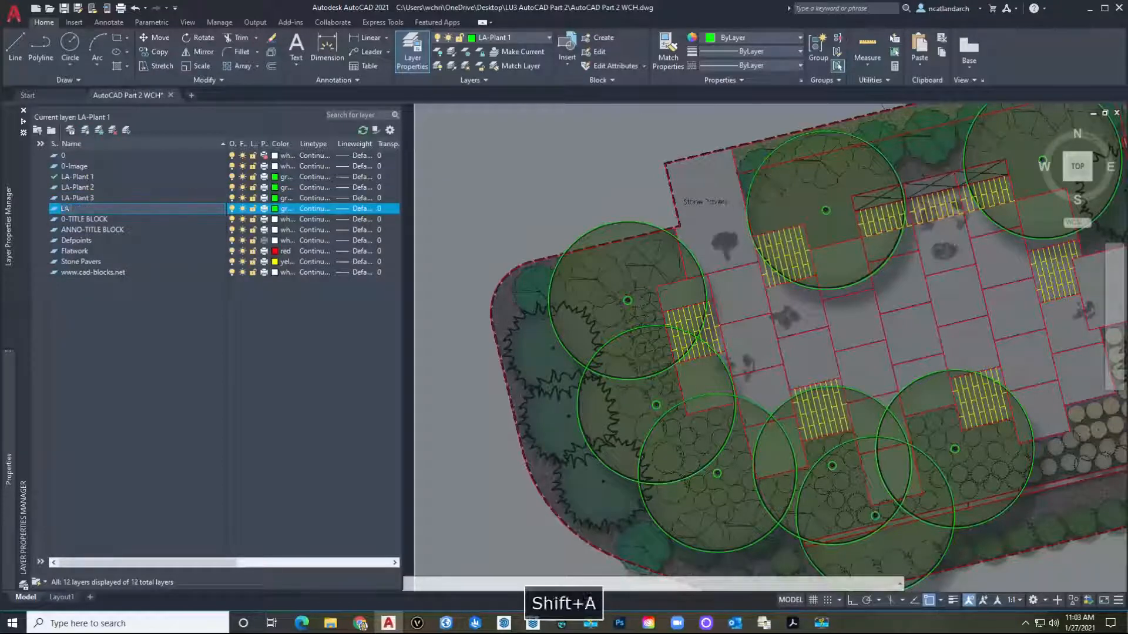
pyautogui.write('-Plant 4')
pyautogui.press('Return')
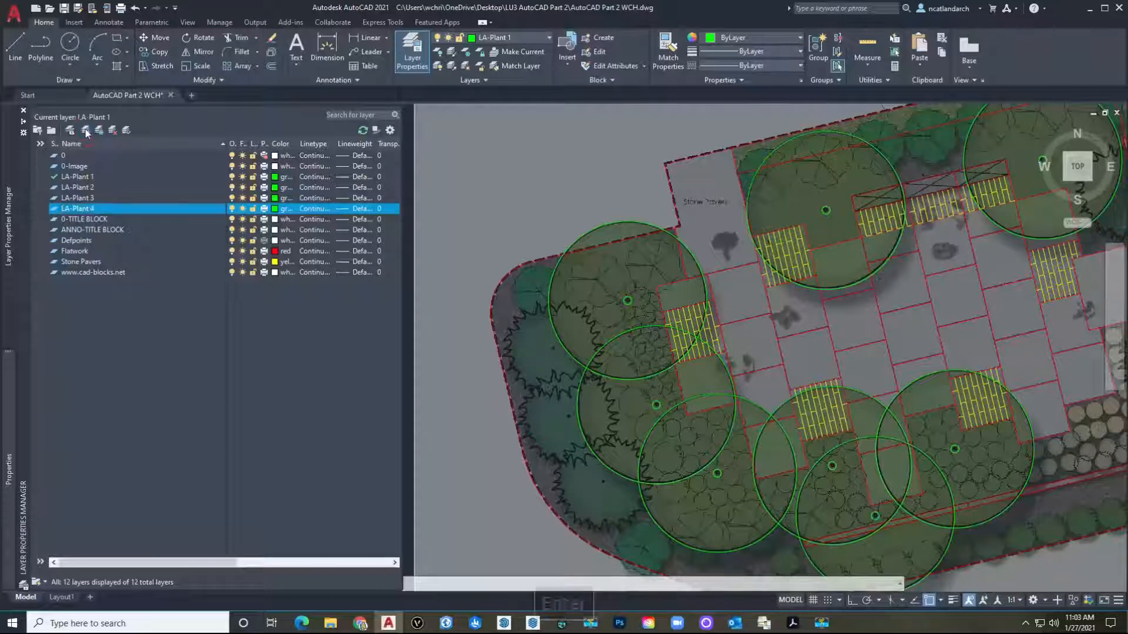
# Add layers named LA-Plant 5 and LA-Plant 6 to the layer list.
pyautogui.click(87, 131)
pyautogui.write('LA-Plant ')
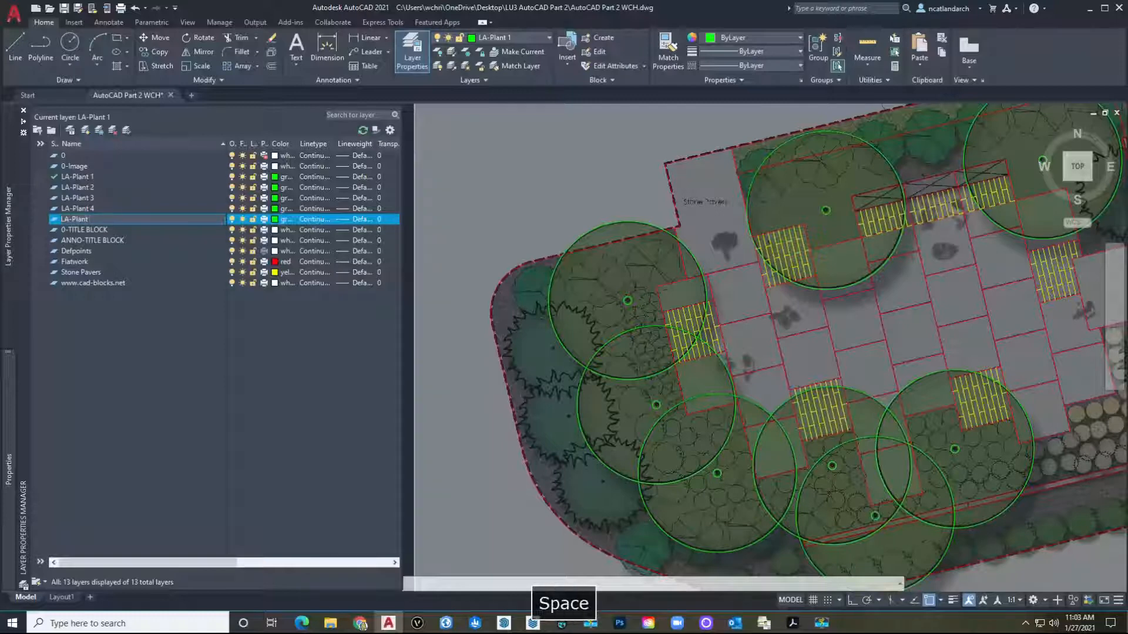
pyautogui.write('5')
pyautogui.press('Return')
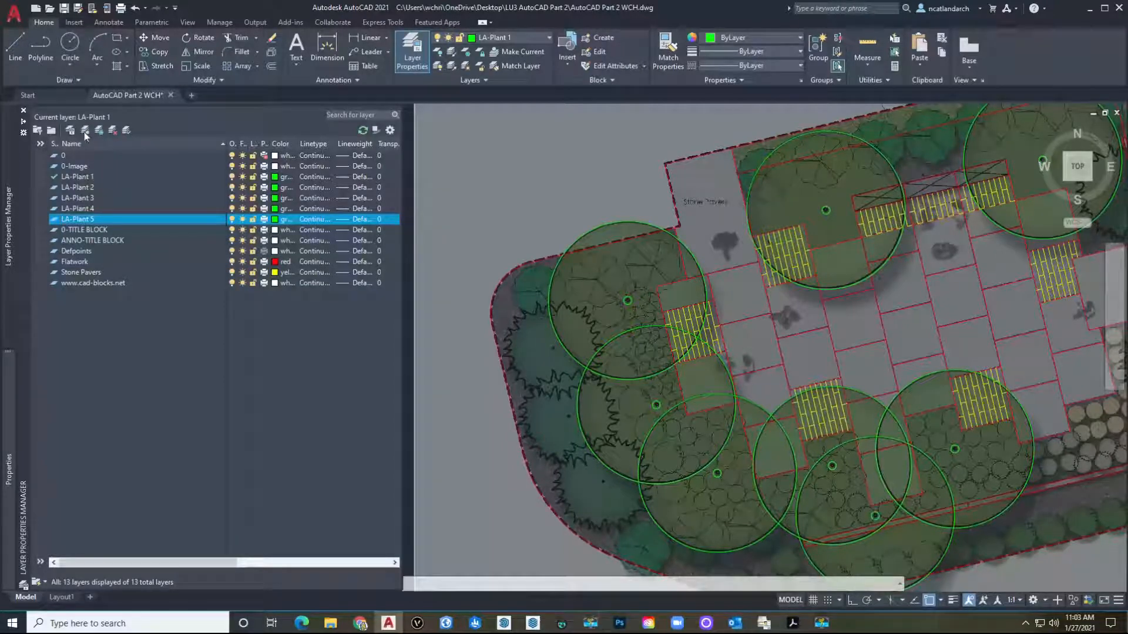
pyautogui.click(84, 131)
pyautogui.write('LA-Plant 6')
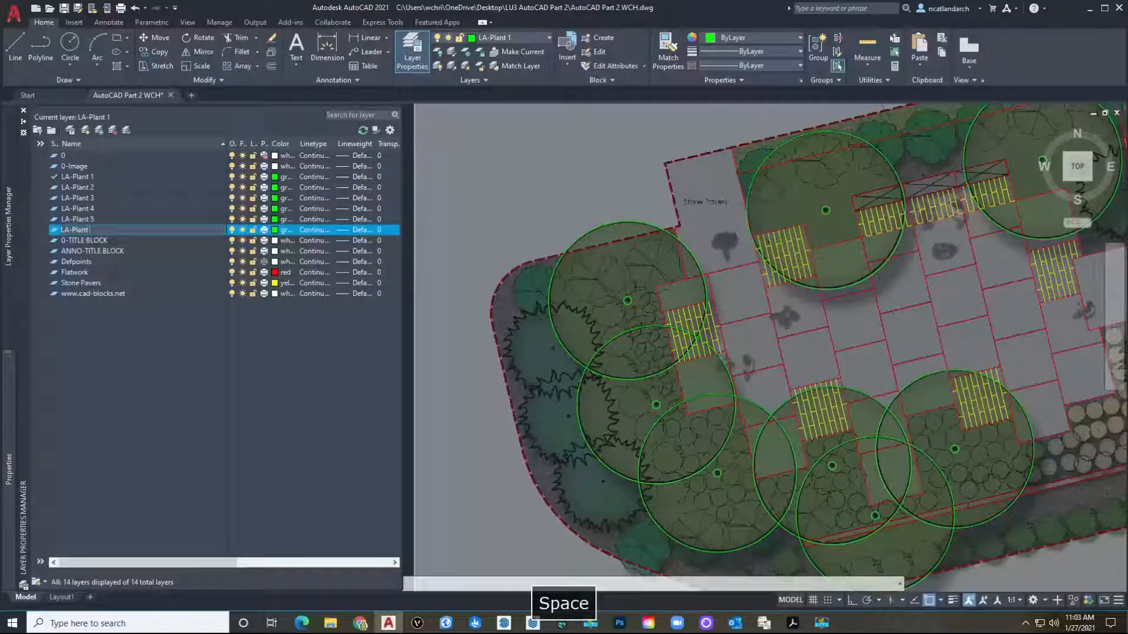
# Create a layer named LA-Plant 7.
pyautogui.click(85, 130)
pyautogui.write('LA')
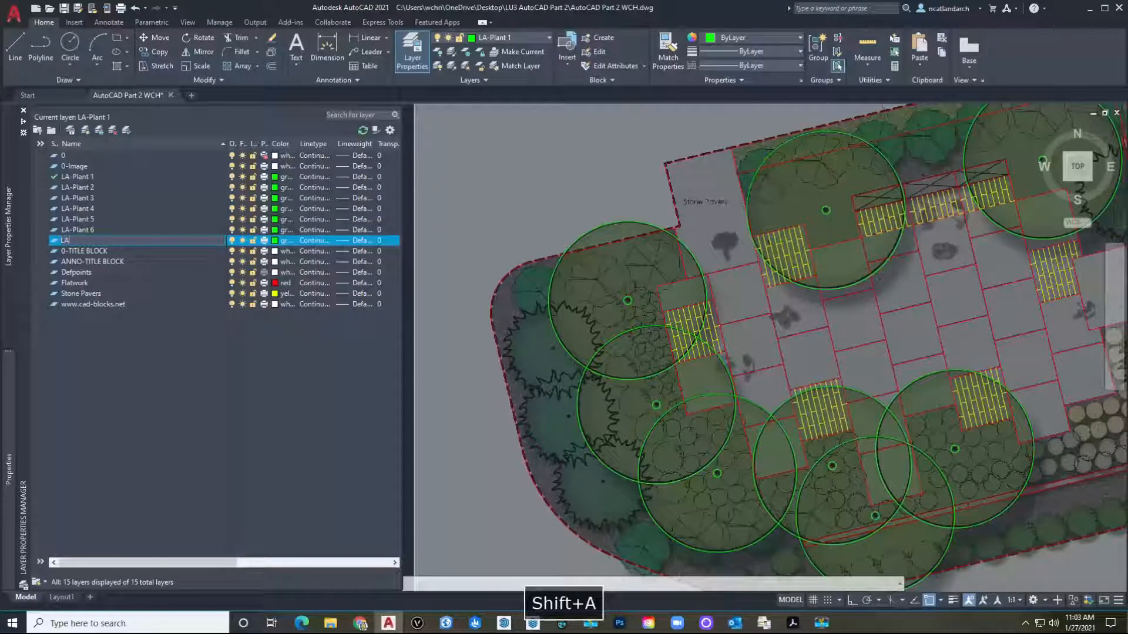
pyautogui.write('-Plnat')
pyautogui.press('BackSpace')
pyautogui.press('BackSpace')
pyautogui.press('BackSpace')
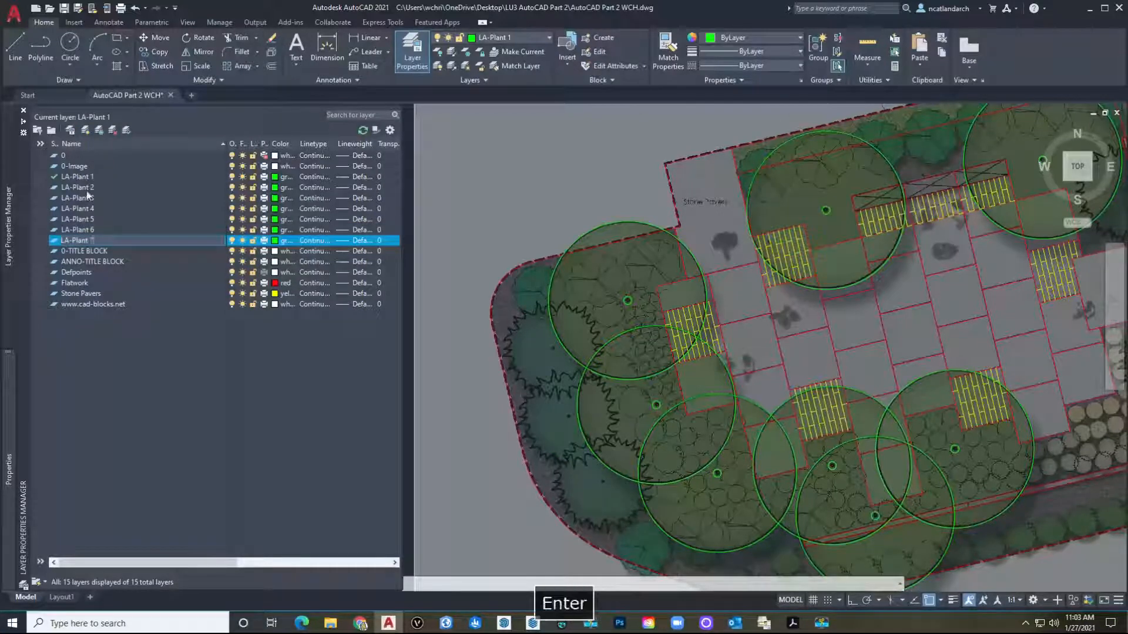
# Move the uppermost branched round tree symbol by its centre onto the centre of the green shrub in the plan's northwest corner.
pyautogui.scroll(-4, 680, 320)
pyautogui.moveTo(608, 320); pyautogui.dragTo(542, 319, button='middle')
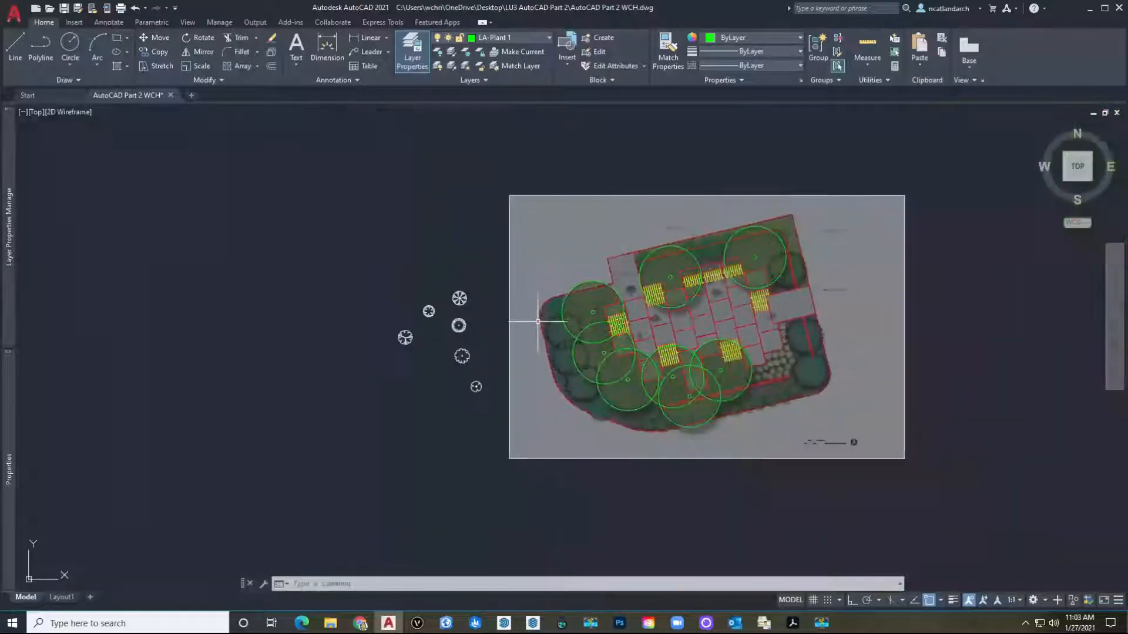
pyautogui.scroll(2, 603, 298)
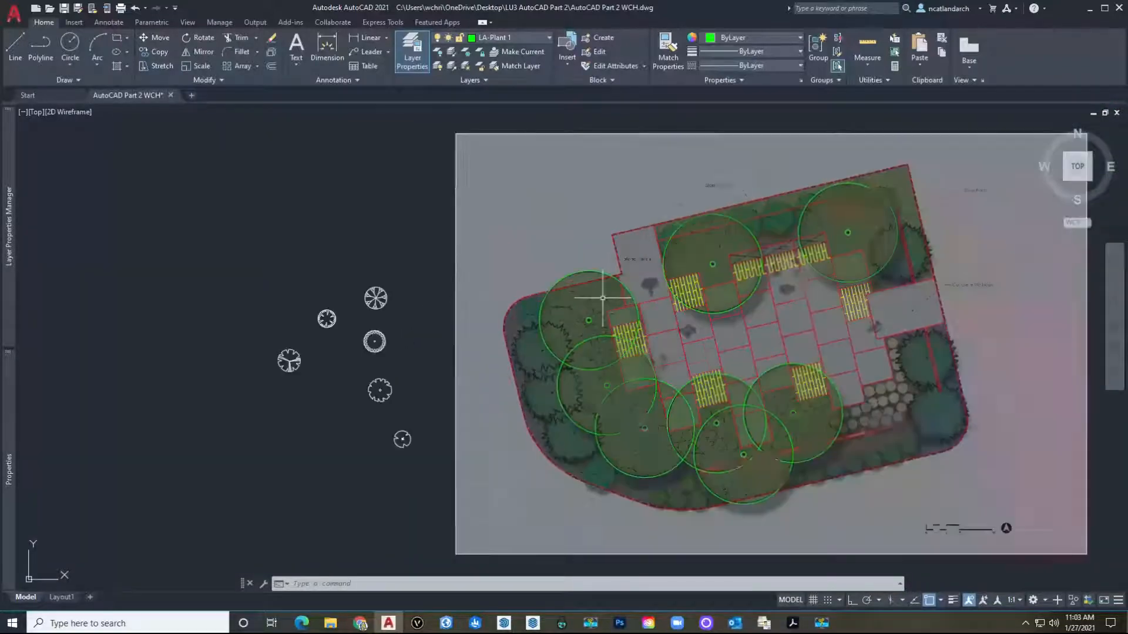
pyautogui.scroll(2, 407, 297)
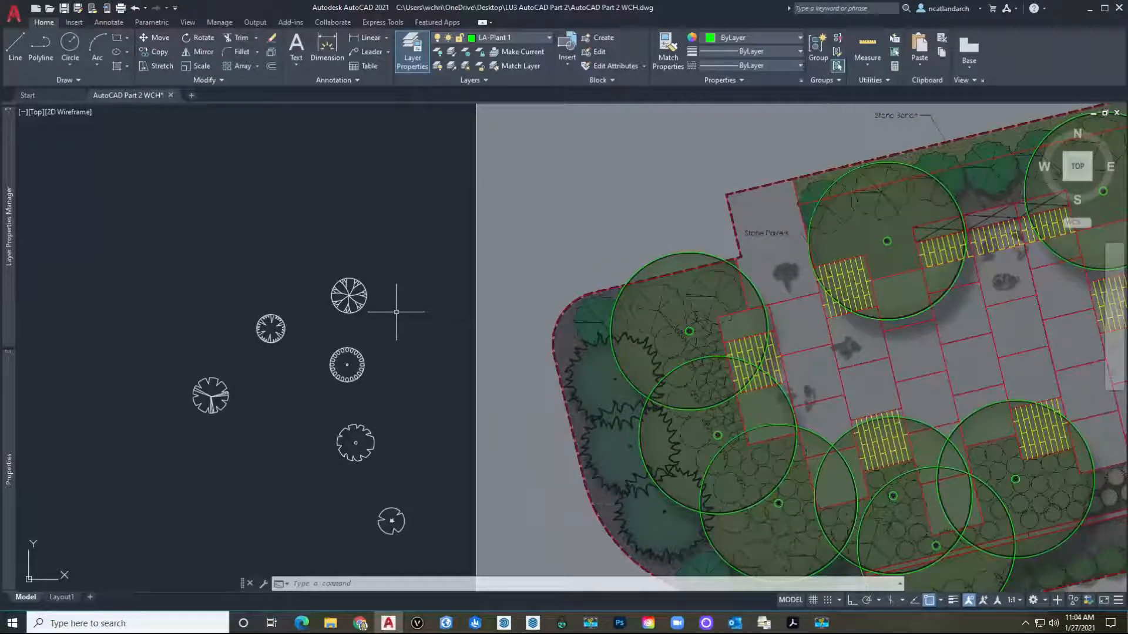
pyautogui.write('m')
pyautogui.press('space')
pyautogui.click(378, 328)
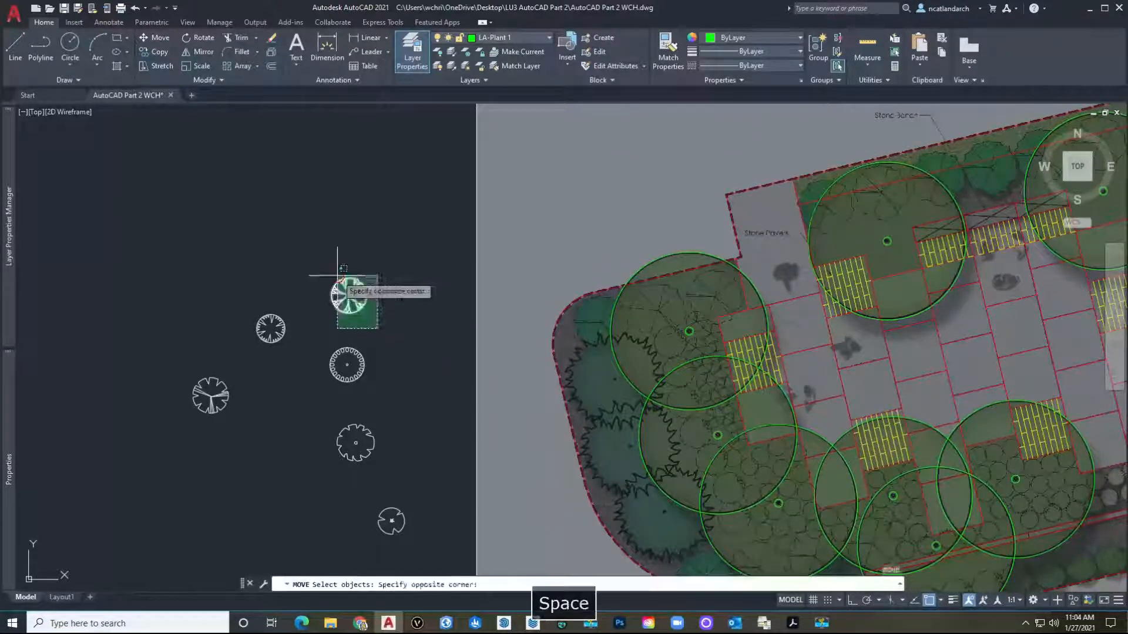
pyautogui.click(339, 277)
pyautogui.press('space')
pyautogui.click(348, 295)
pyautogui.moveTo(526, 325); pyautogui.dragTo(431, 295, button='middle')
pyautogui.scroll(8, 555, 287)
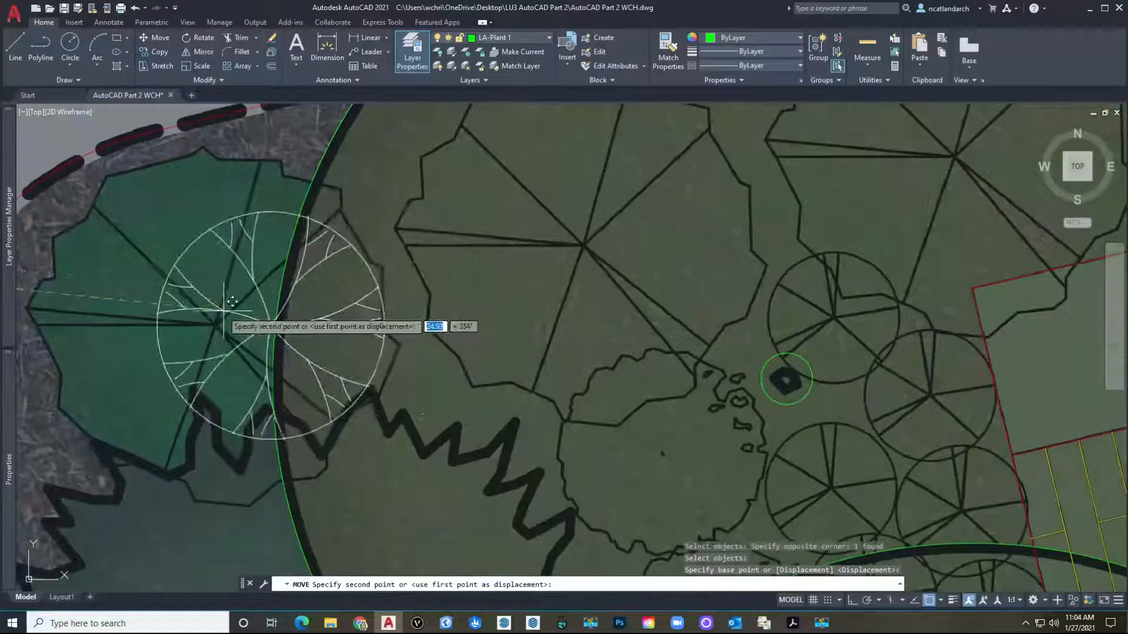
pyautogui.click(175, 299)
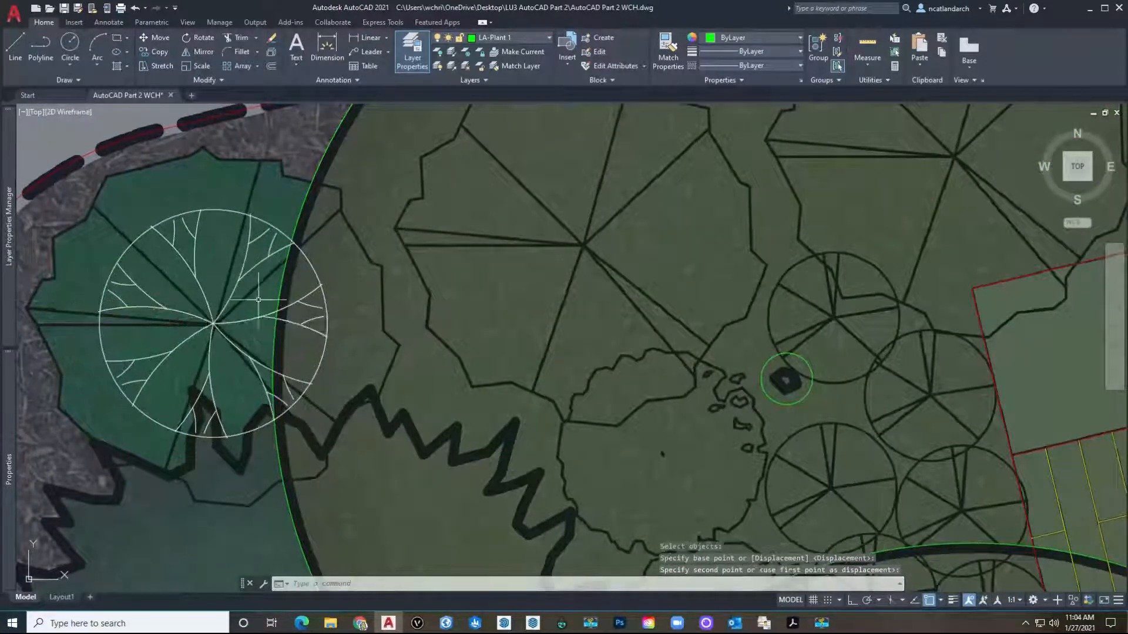
# Scale the branched symbol about its centre by a factor of about 1.5 to match the shrub canopy beneath.
pyautogui.moveTo(261, 294); pyautogui.dragTo(284, 286, button='middle')
pyautogui.press('space')
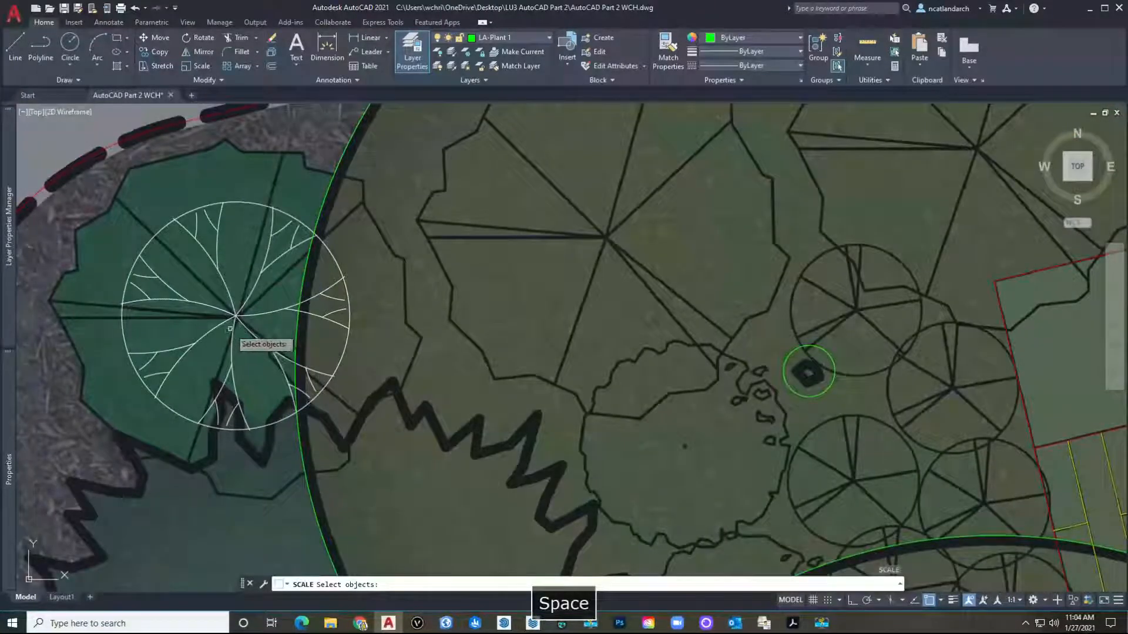
pyautogui.click(236, 317)
pyautogui.press('space')
pyautogui.click(237, 317)
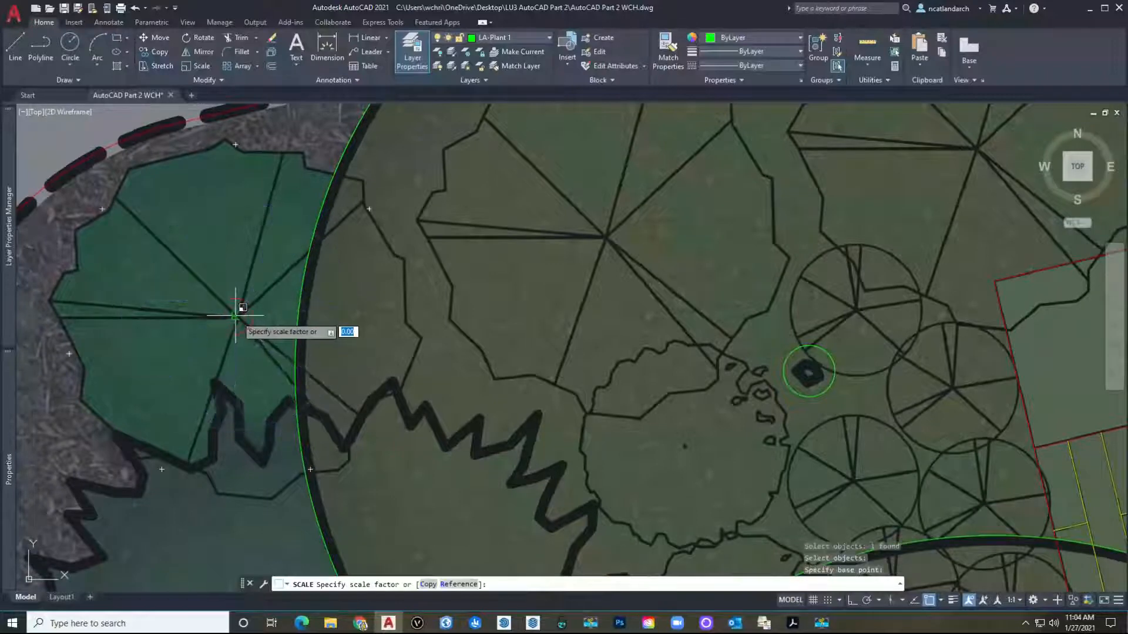
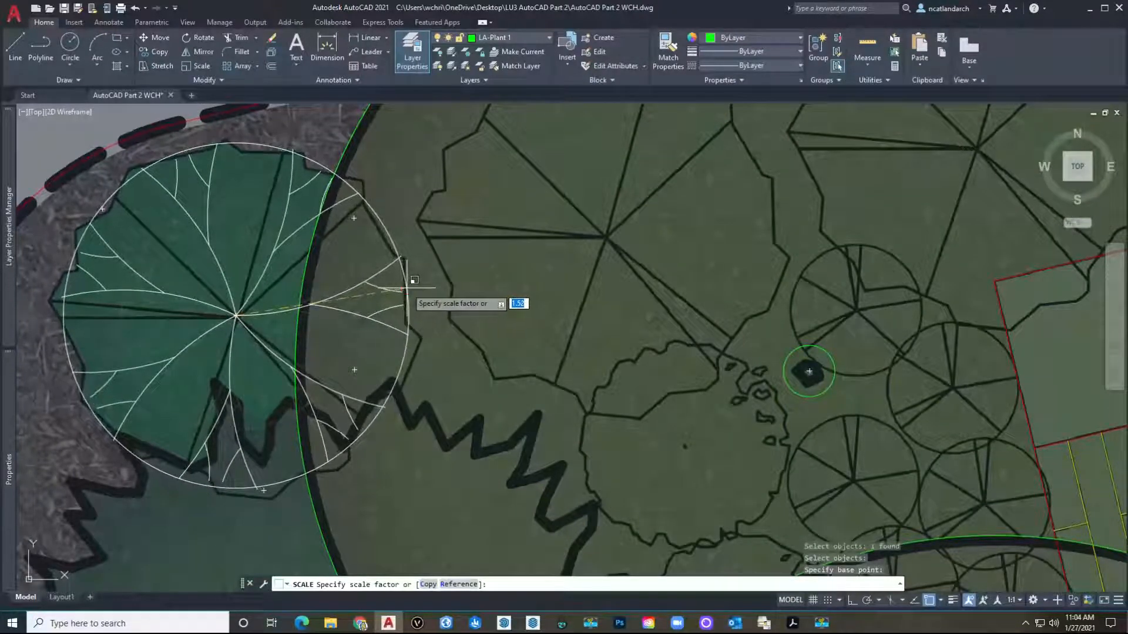
pyautogui.click(414, 291)
# Move the scaled symbol off the plan into the empty area above the other loose tree symbols.
pyautogui.scroll(-4, 423, 288)
pyautogui.scroll(-5, 368, 307)
pyautogui.write('m')
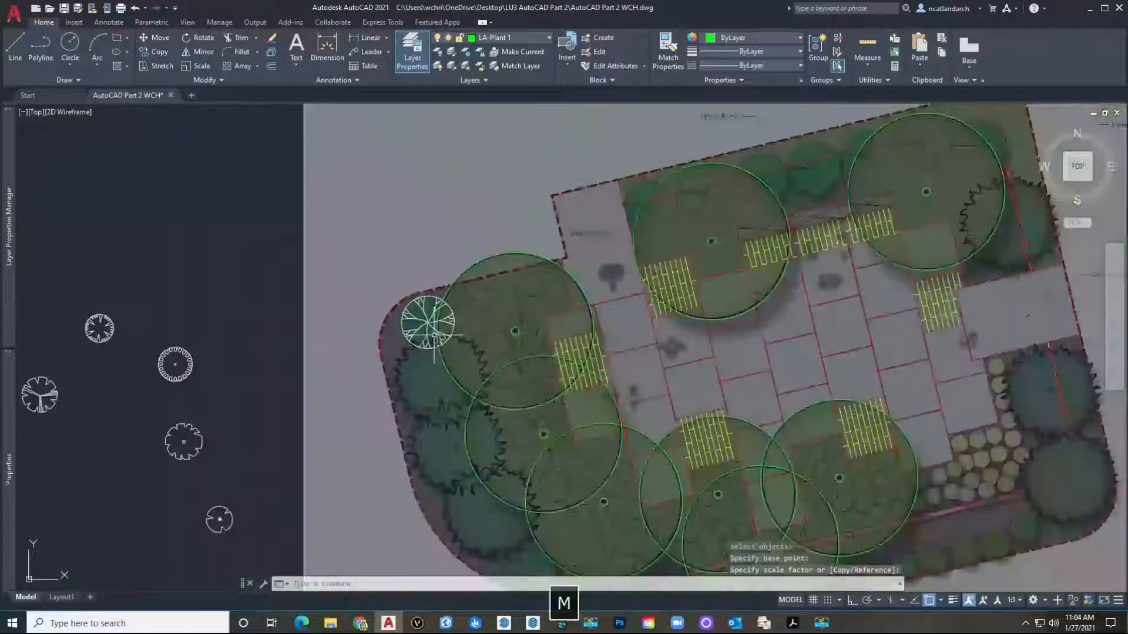
pyautogui.press('space')
pyautogui.click(428, 322)
pyautogui.press('space')
pyautogui.click(339, 299)
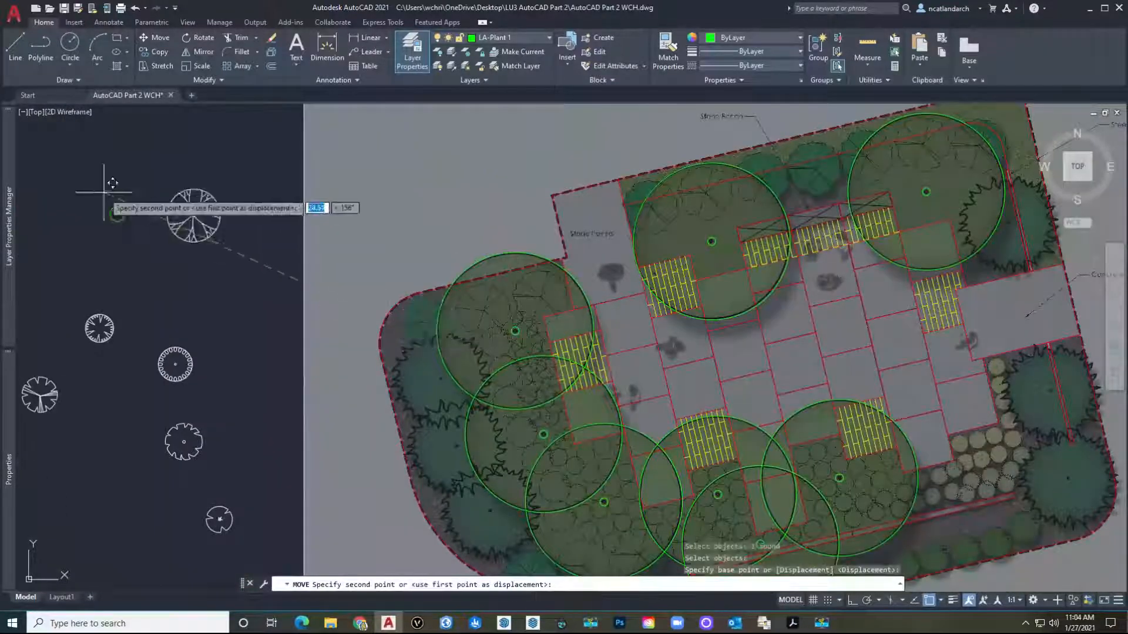
pyautogui.click(68, 164)
# Explode the scaled branched symbol into separate objects.
pyautogui.moveTo(216, 243); pyautogui.dragTo(496, 352, button='middle')
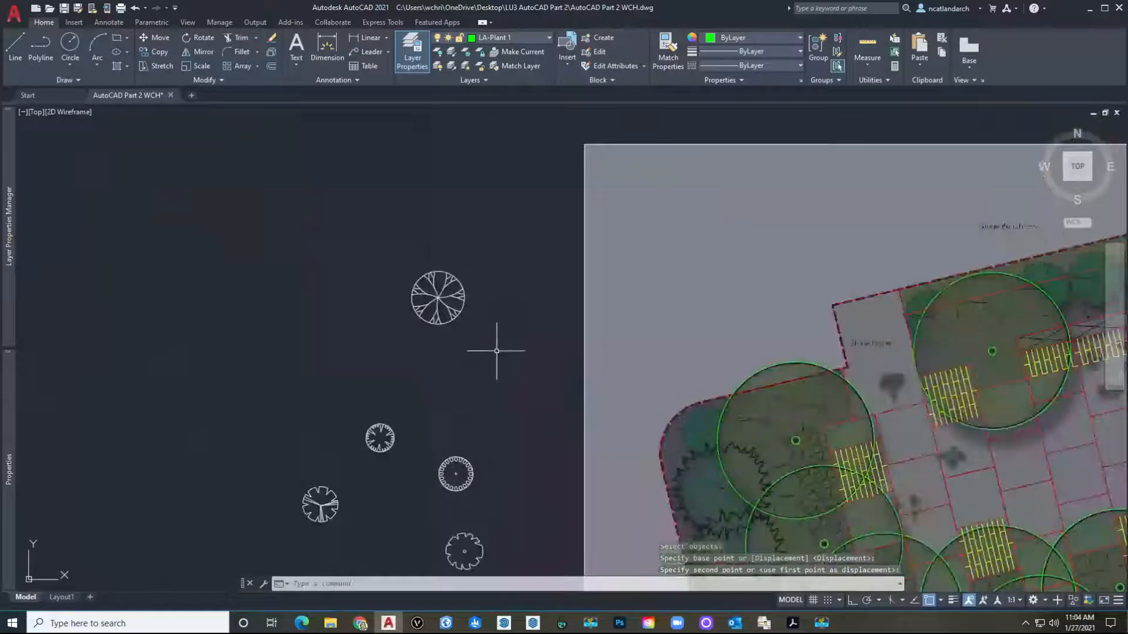
pyautogui.click(496, 353)
pyautogui.click(386, 243)
pyautogui.write('x')
pyautogui.press('space')
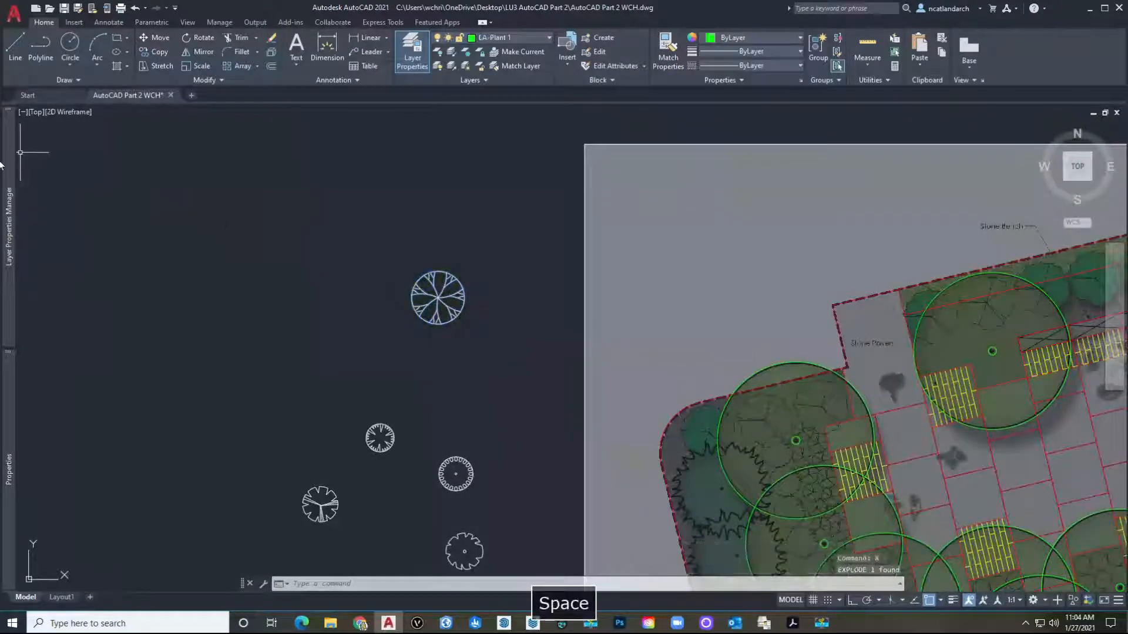
# Make LA-Plant 2 the current layer and assign all of the exploded symbol's objects to it.
pyautogui.moveTo(6, 175)
pyautogui.doubleClick(73, 188)
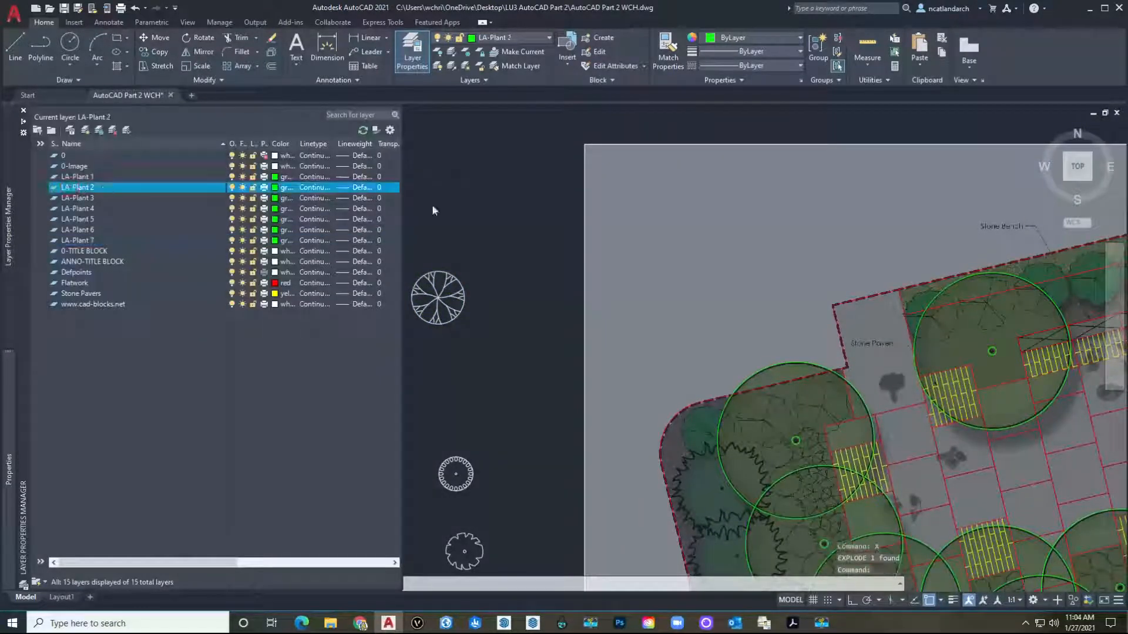
pyautogui.moveTo(497, 358); pyautogui.dragTo(506, 365, button='middle')
pyautogui.click(500, 359)
pyautogui.click(298, 189)
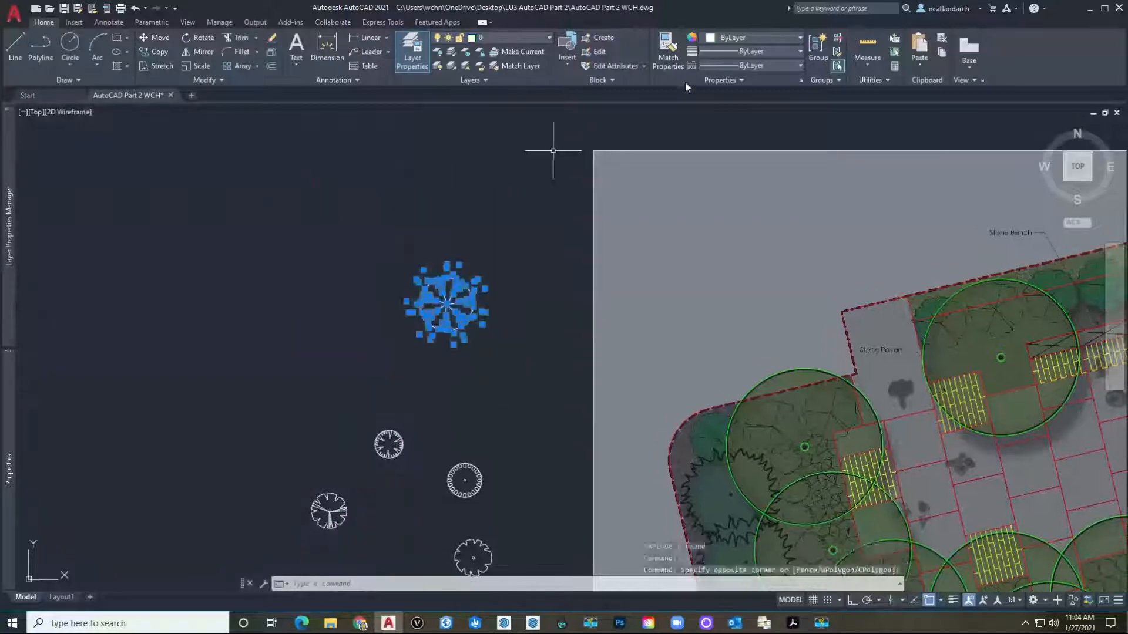
pyautogui.click(485, 37)
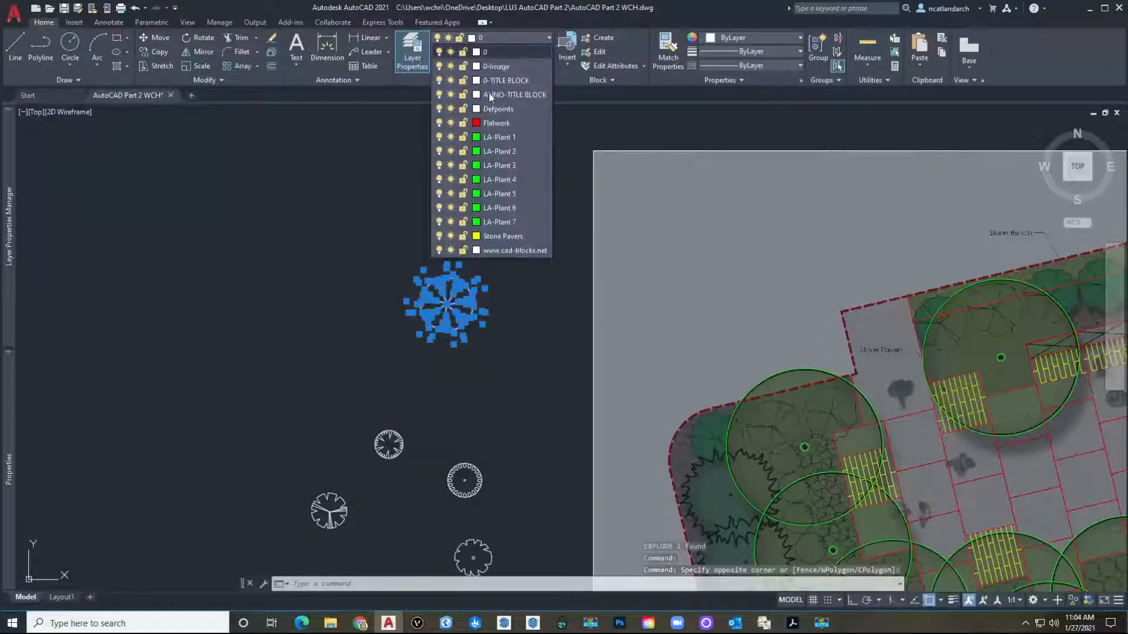
pyautogui.click(490, 109)
pyautogui.press('Escape')
pyautogui.click(390, 282)
pyautogui.press('Escape')
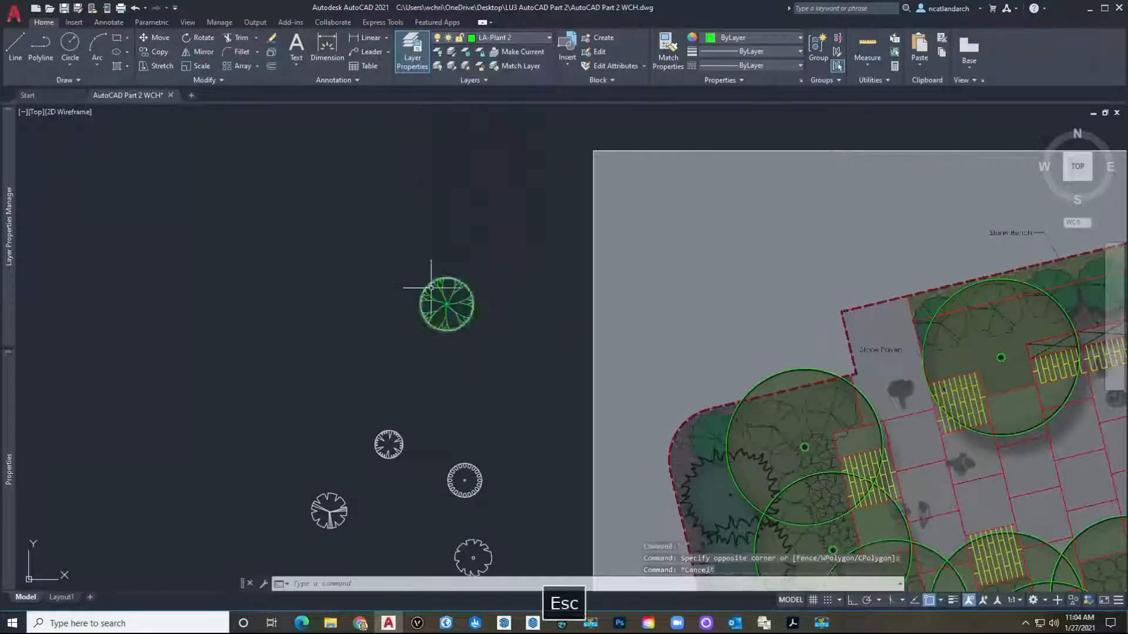
# Define the green branched symbol as a block named p2 with its base point at the symbol's centre.
pyautogui.click(519, 373)
pyautogui.click(360, 239)
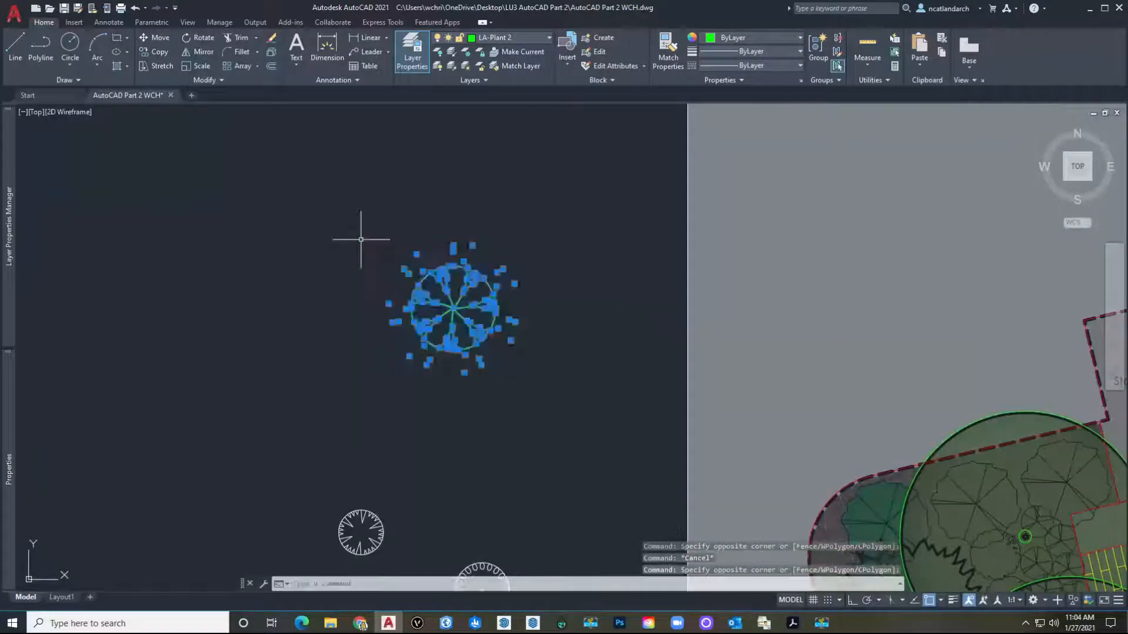
pyautogui.write('b')
pyautogui.press('space')
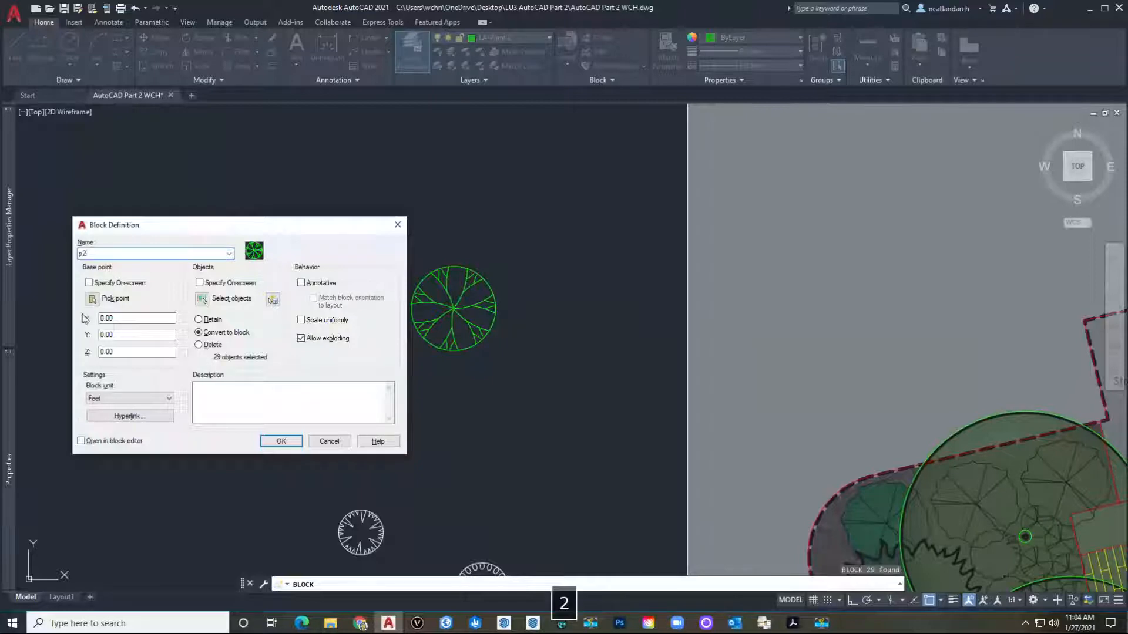
pyautogui.click(92, 300)
pyautogui.scroll(5, 370, 312)
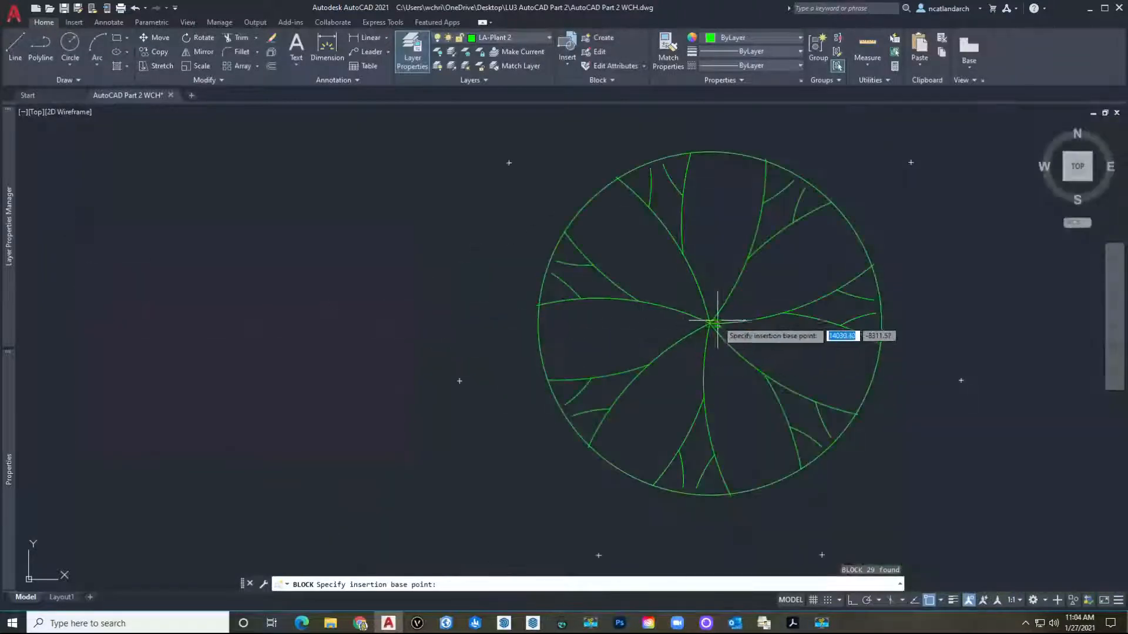
pyautogui.click(709, 323)
pyautogui.click(279, 441)
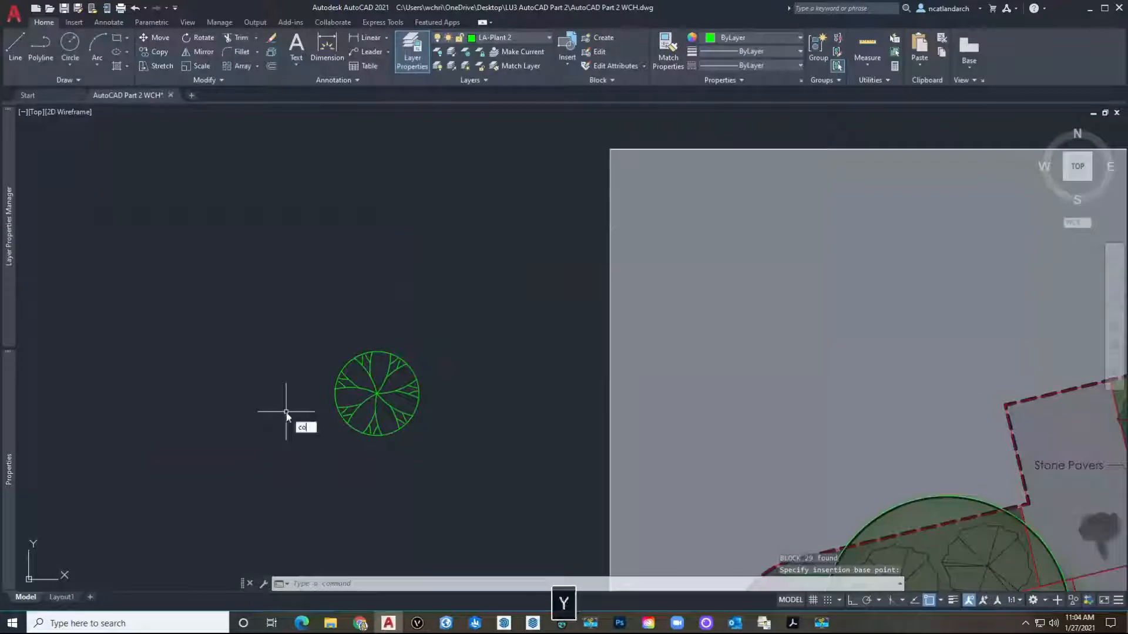
# Copy the p2 block from its centre, with object snap off, onto the westernmost matching plant at the plan's rounded northwest corner.
pyautogui.press('Return')
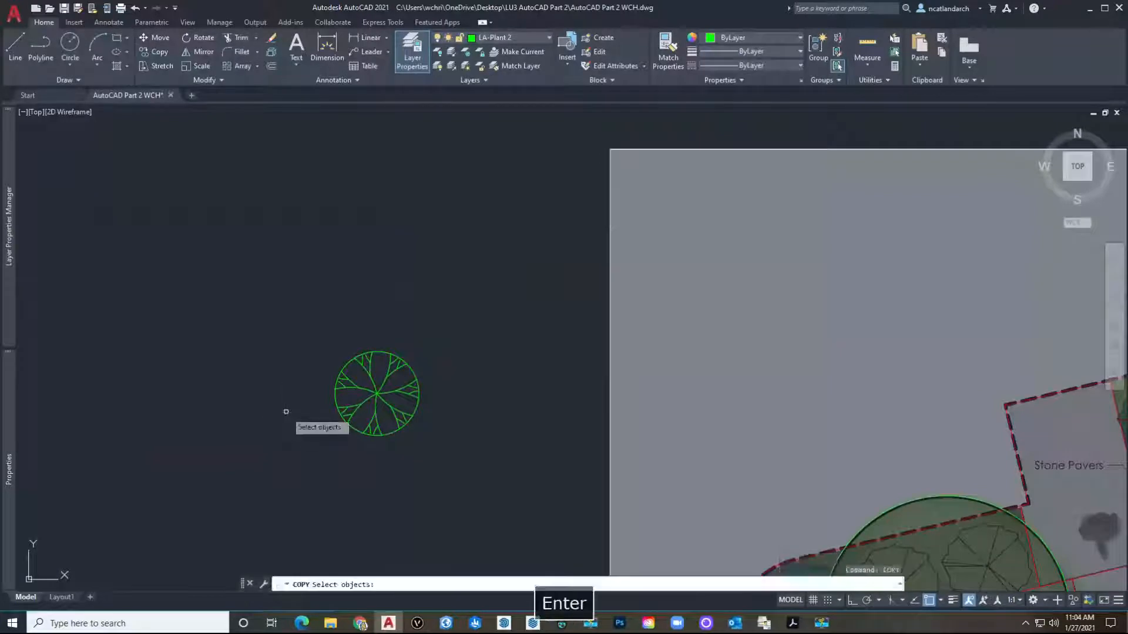
pyautogui.click(446, 445)
pyautogui.click(323, 323)
pyautogui.scroll(2, 381, 392)
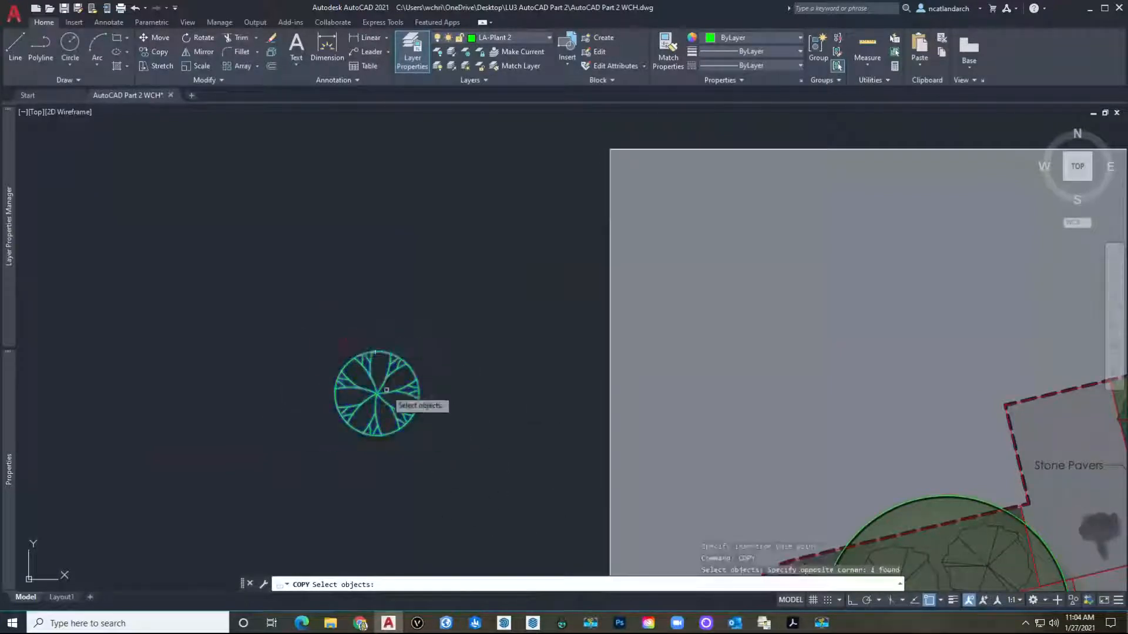
pyautogui.press('Return')
pyautogui.scroll(6, 360, 392)
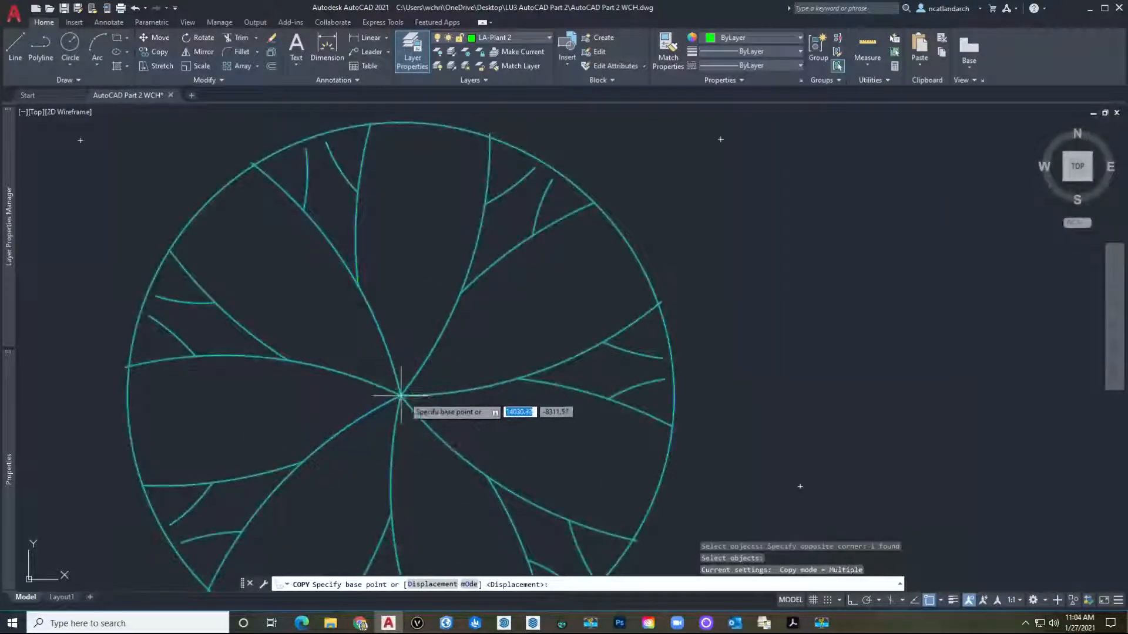
pyautogui.click(400, 396)
pyautogui.scroll(-7, 400, 396)
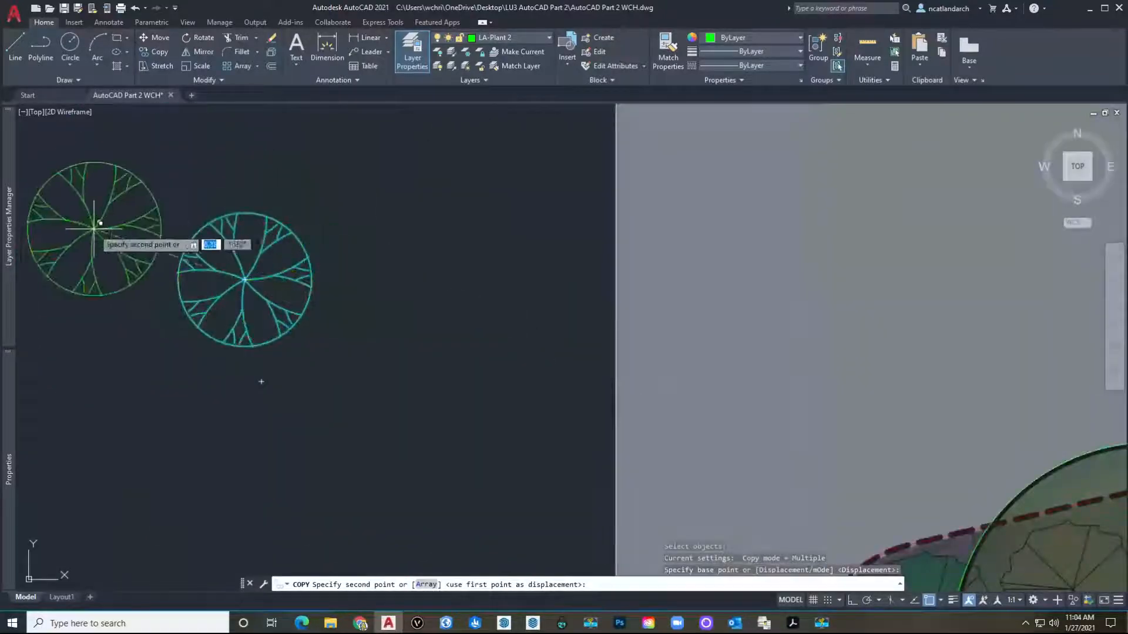
pyautogui.click(928, 600)
pyautogui.scroll(-5, 314, 340)
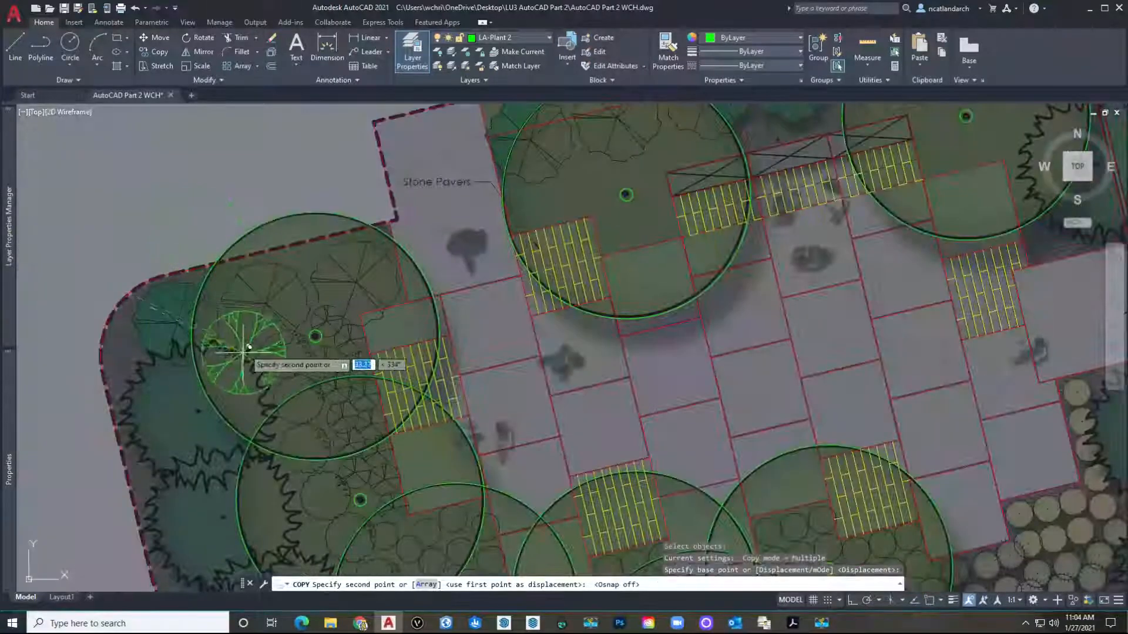
pyautogui.scroll(8, 247, 349)
pyautogui.scroll(-3, 264, 329)
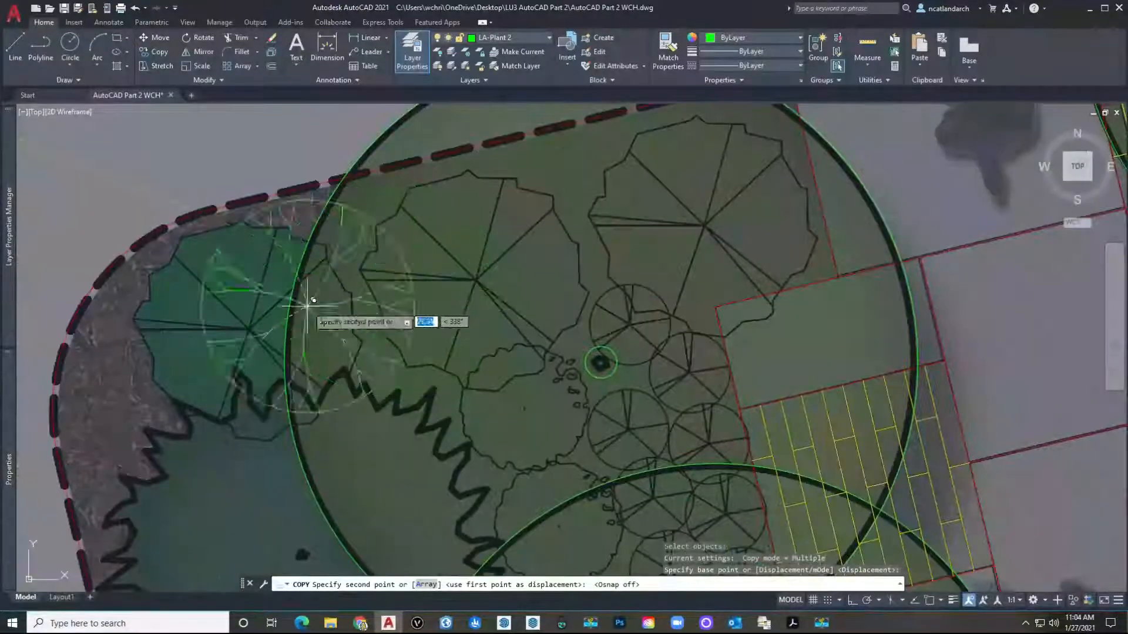
pyautogui.scroll(5, 238, 329)
pyautogui.click(247, 322)
# Place two more p2 copies on the two matching plants just east of the first one in the northwest bed.
pyautogui.scroll(-5, 284, 303)
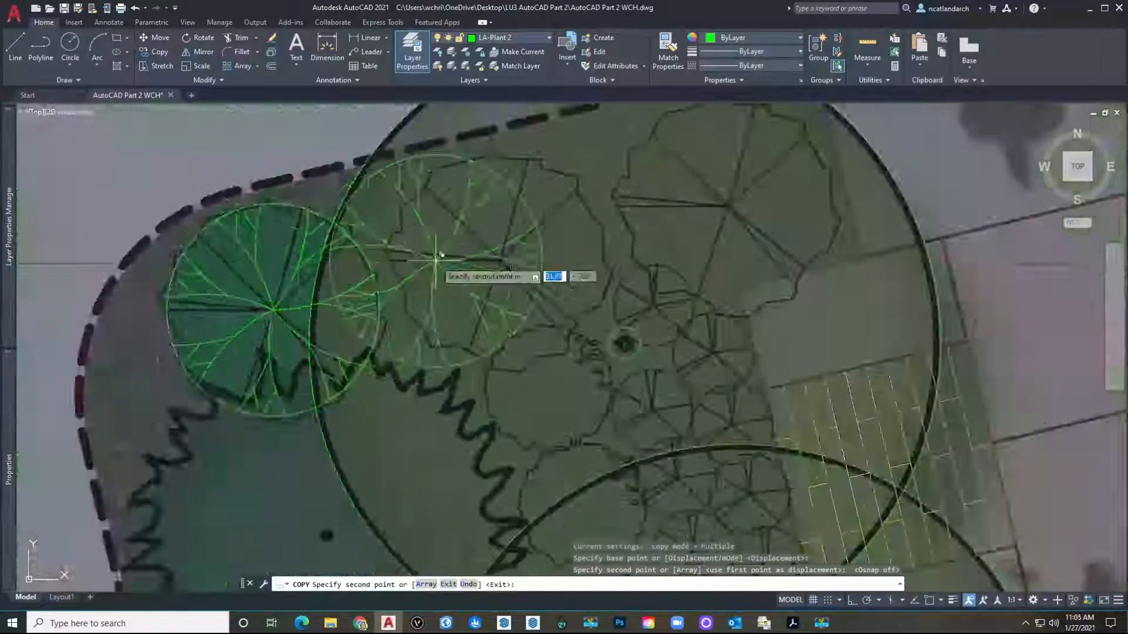
pyautogui.moveTo(405, 269); pyautogui.dragTo(265, 320, button='middle')
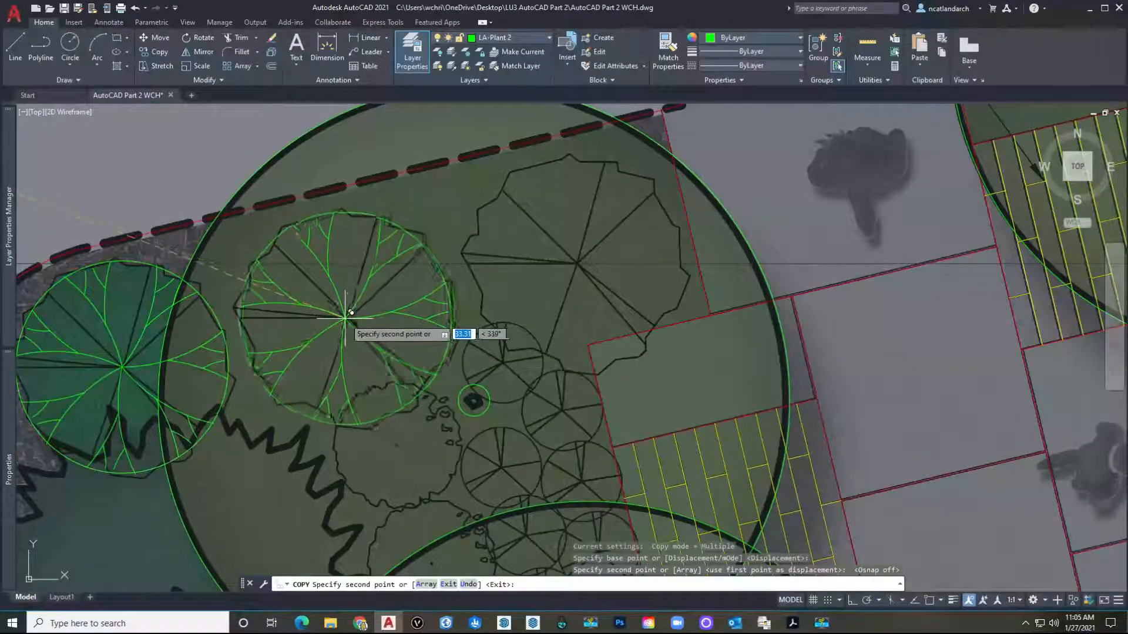
pyautogui.click(351, 317)
pyautogui.click(567, 235)
# Place p2 copies on the first three plants of the northern row, starting beside the Stone Pavers label.
pyautogui.scroll(-4, 567, 232)
pyautogui.scroll(-3, 258, 253)
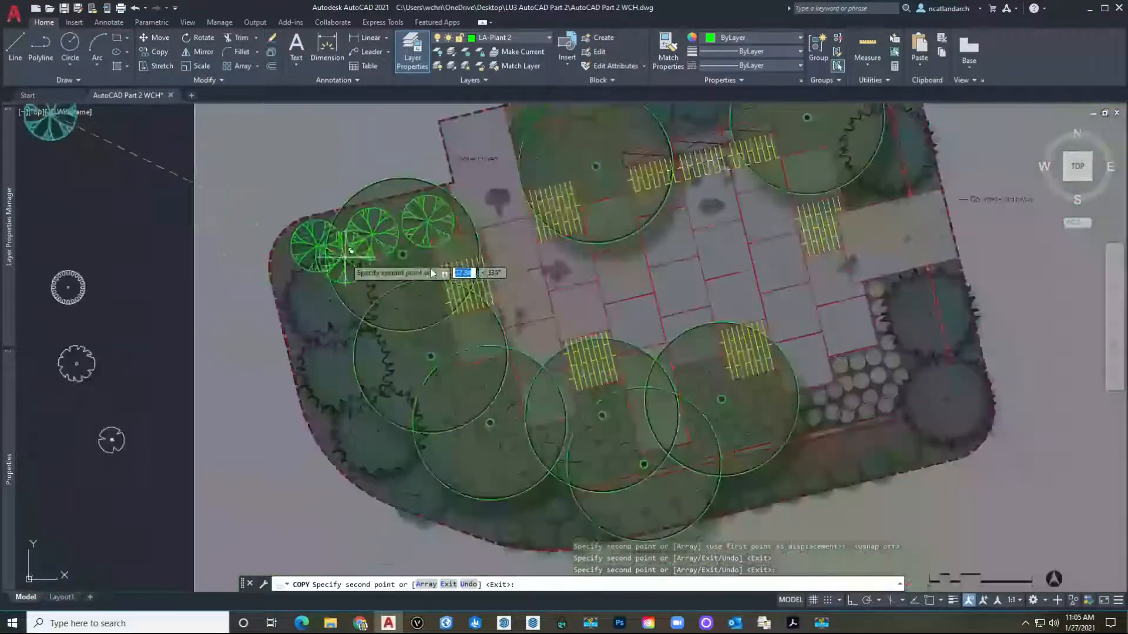
pyautogui.moveTo(531, 300); pyautogui.dragTo(452, 418, button='middle')
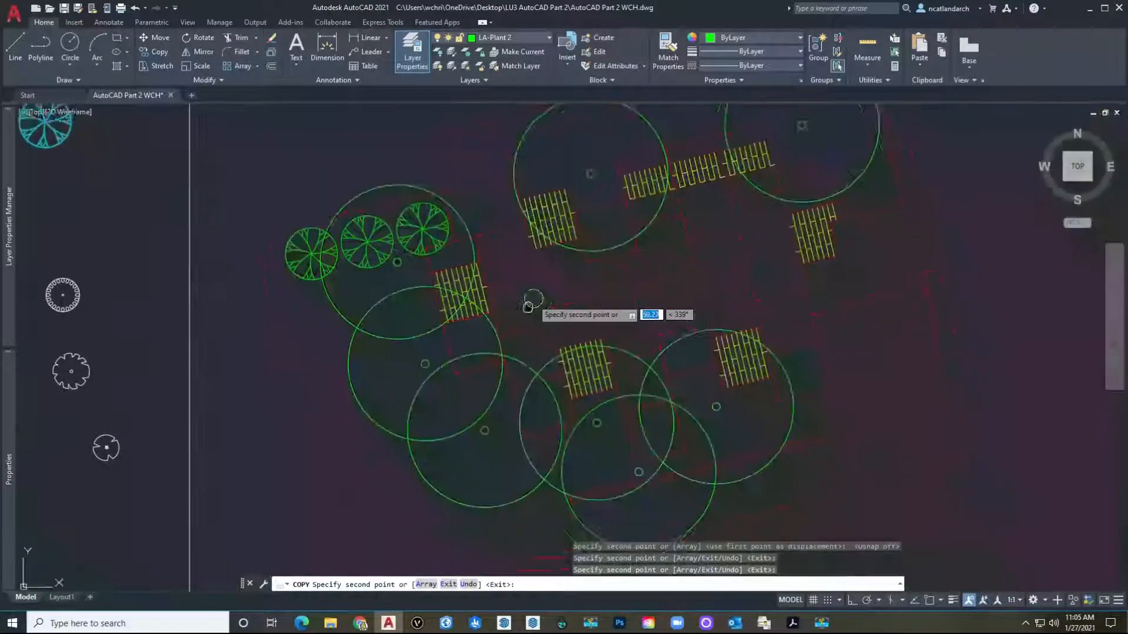
pyautogui.scroll(8, 467, 304)
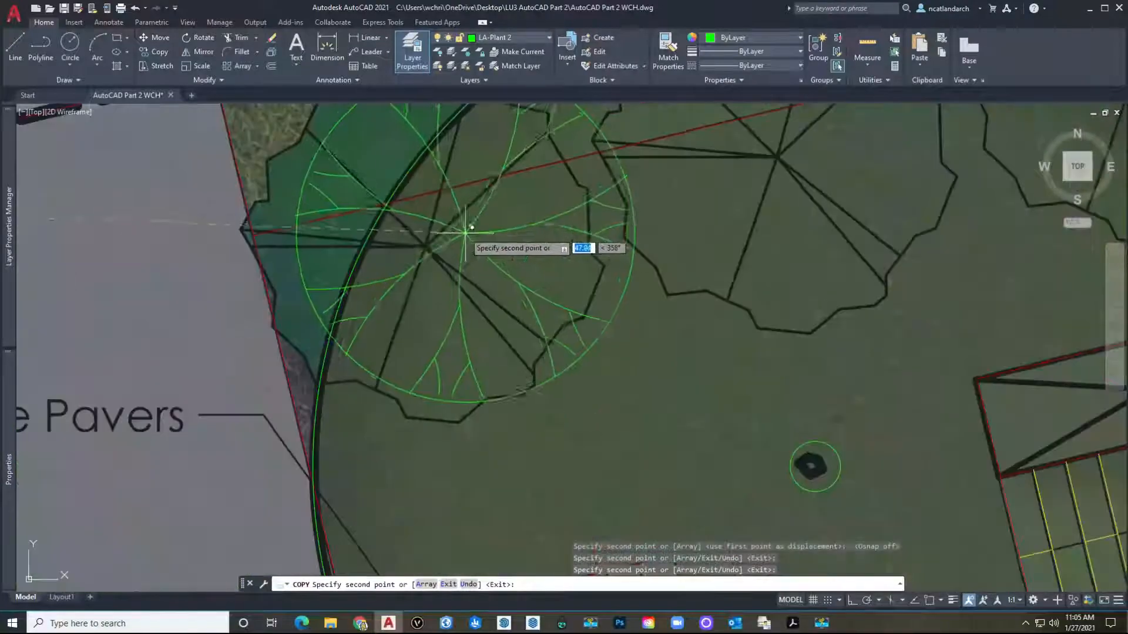
pyautogui.scroll(4, 428, 251)
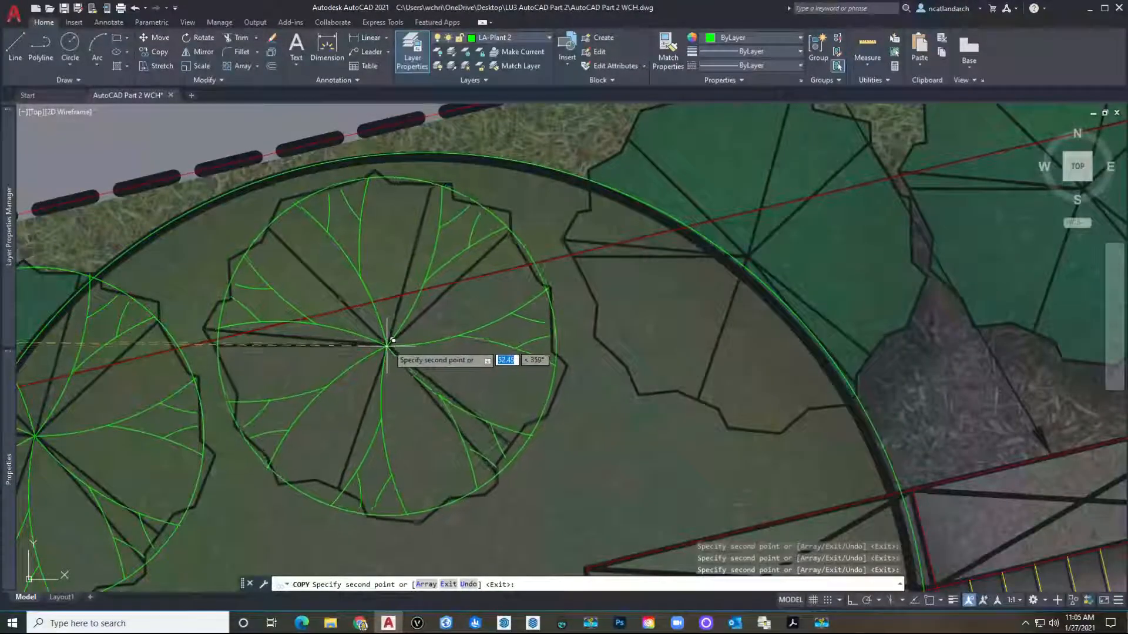
pyautogui.scroll(-4, 470, 329)
pyautogui.scroll(4, 176, 411)
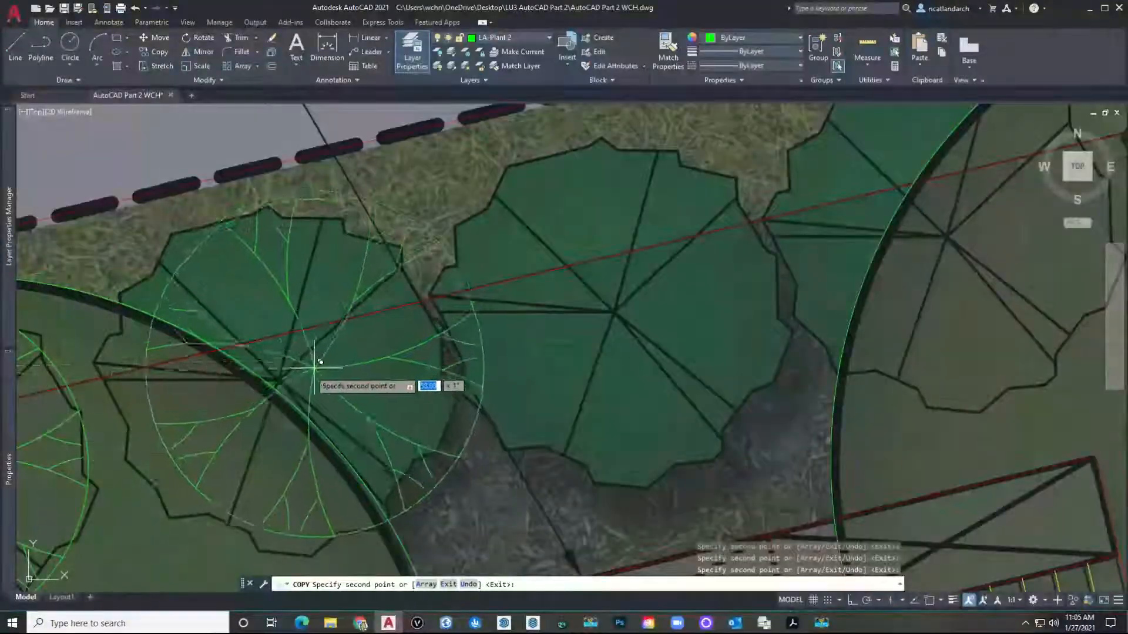
# Place p2 copies on the remaining four plants of the northern row, up to the plan's northeast corner.
pyautogui.scroll(-4, 423, 342)
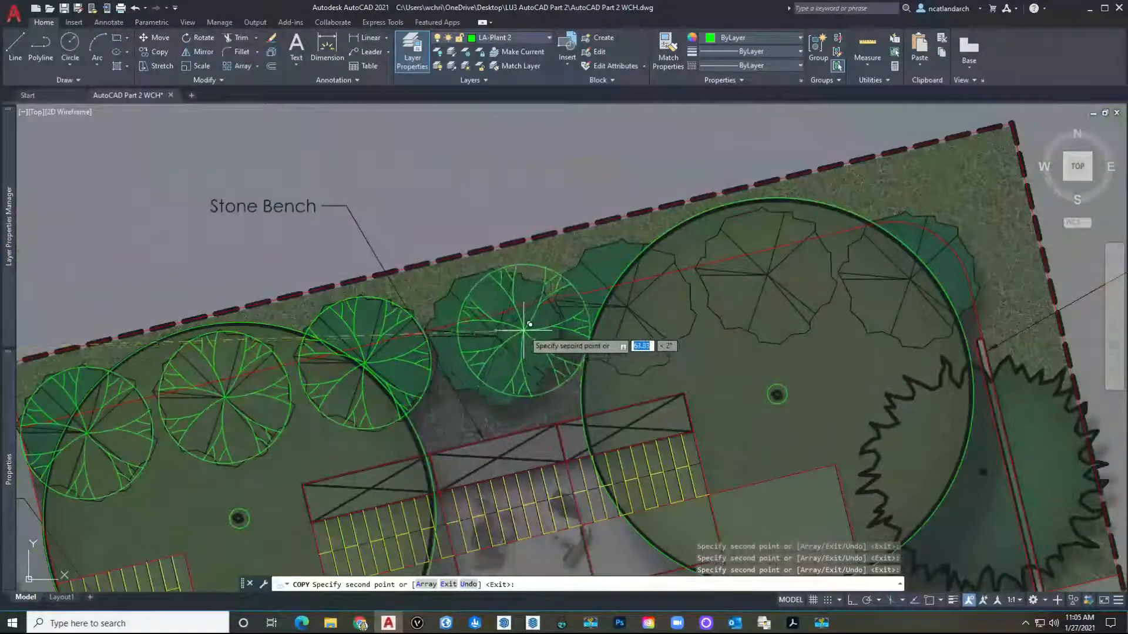
pyautogui.scroll(4, 501, 327)
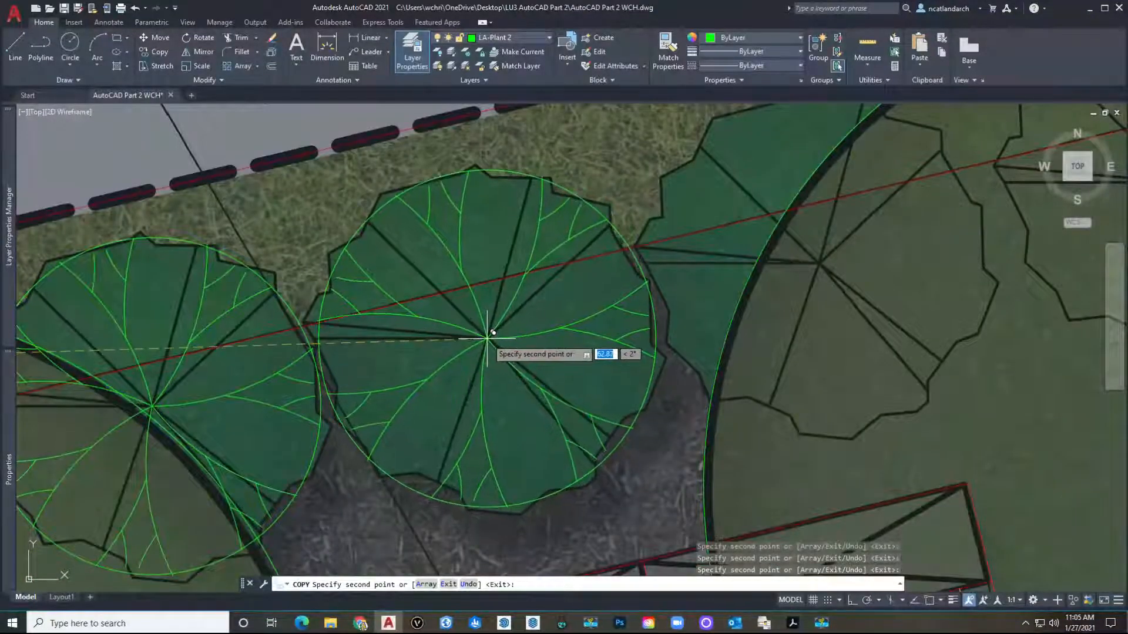
pyautogui.scroll(-4, 489, 337)
pyautogui.scroll(4, 428, 346)
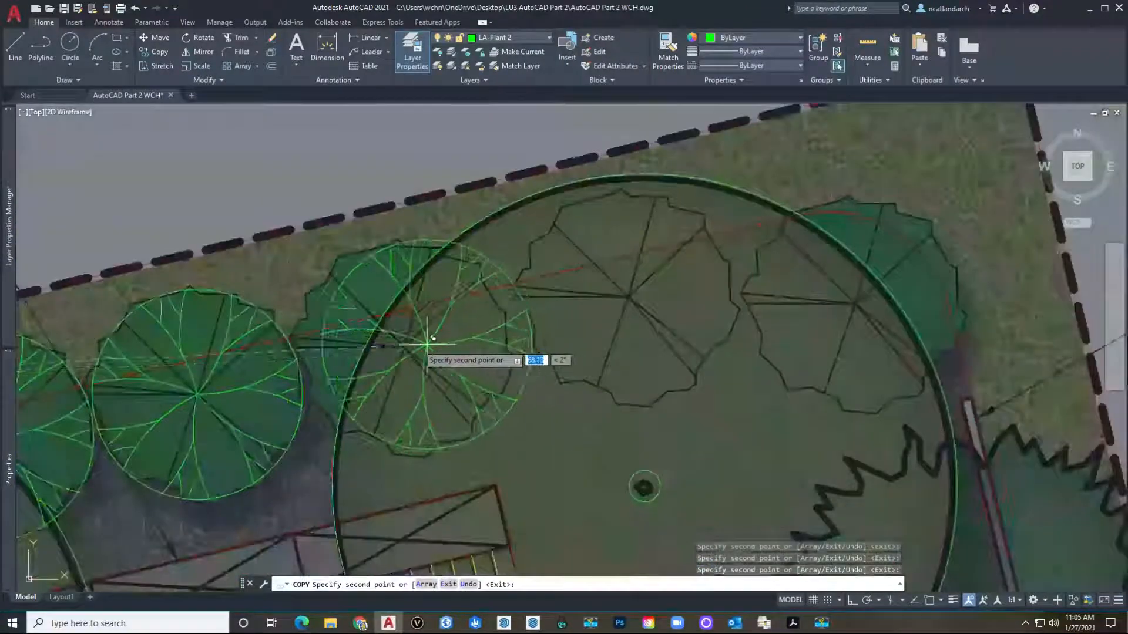
pyautogui.scroll(-4, 406, 347)
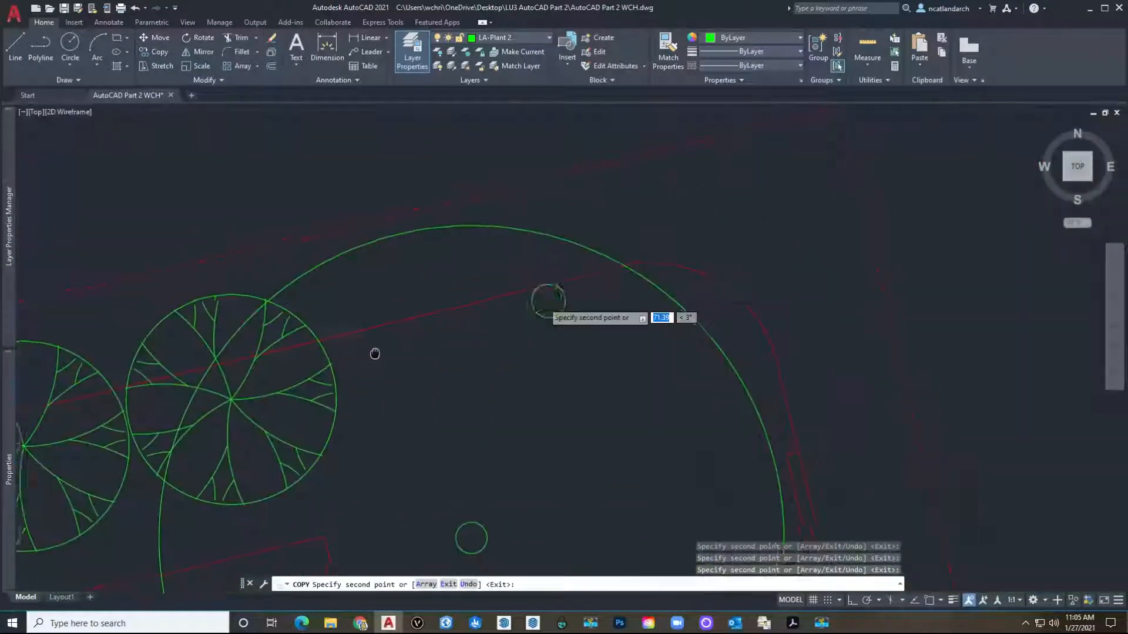
pyautogui.scroll(4, 451, 330)
pyautogui.click(449, 346)
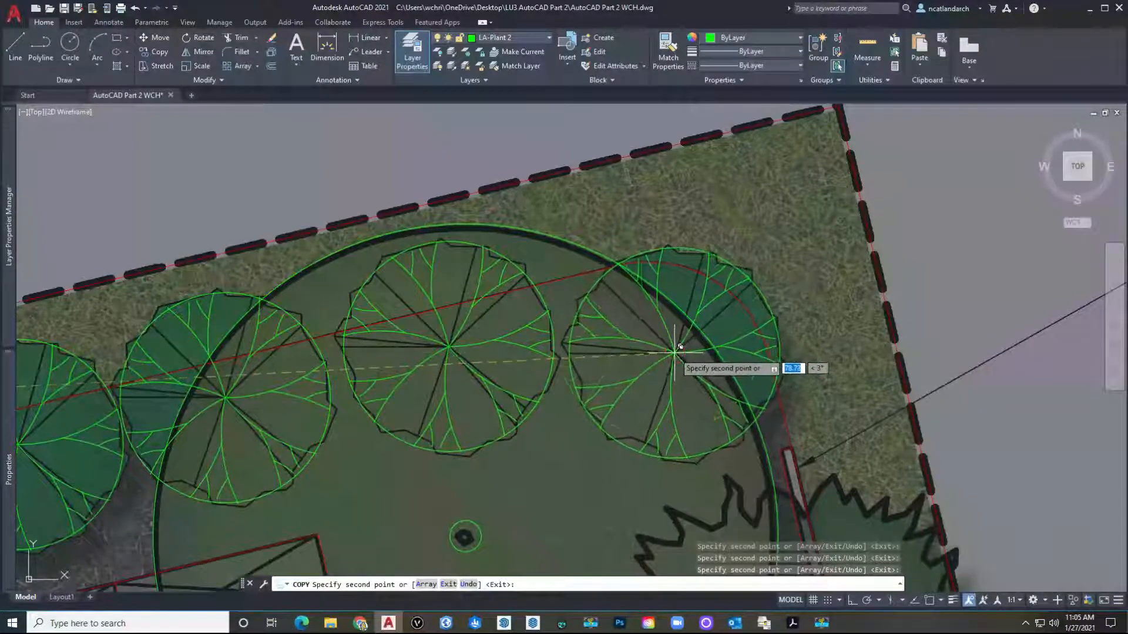
# Place p2 copies on the four matching plants along the southwest bed and end the copying.
pyautogui.scroll(-8, 655, 382)
pyautogui.moveTo(524, 228); pyautogui.dragTo(481, 276, button='middle')
pyautogui.scroll(2, 481, 276)
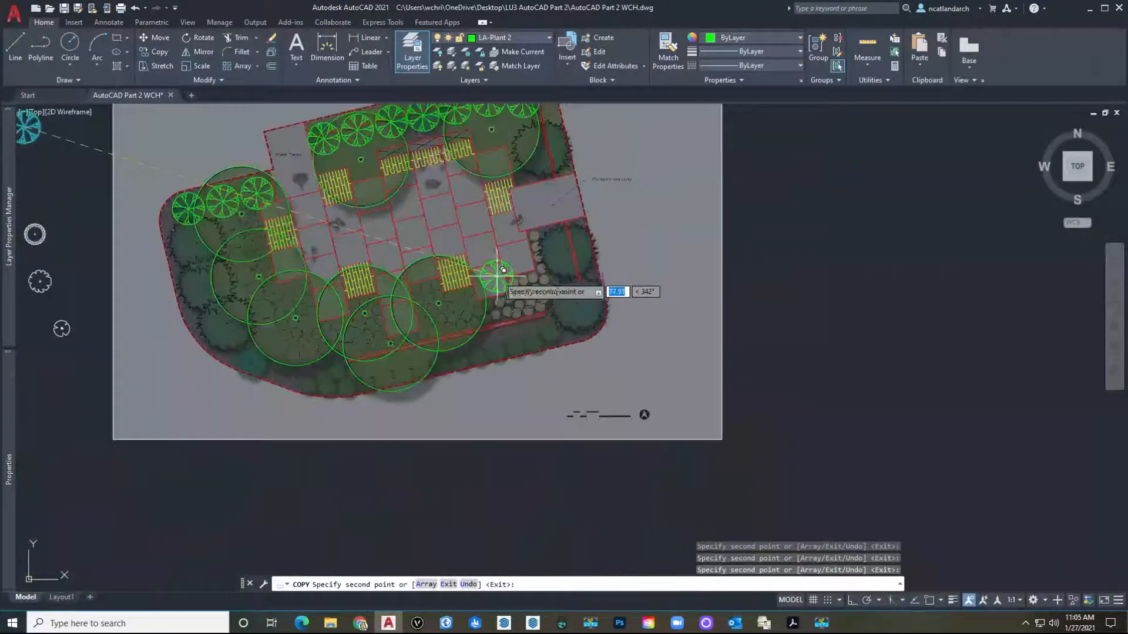
pyautogui.scroll(6, 348, 356)
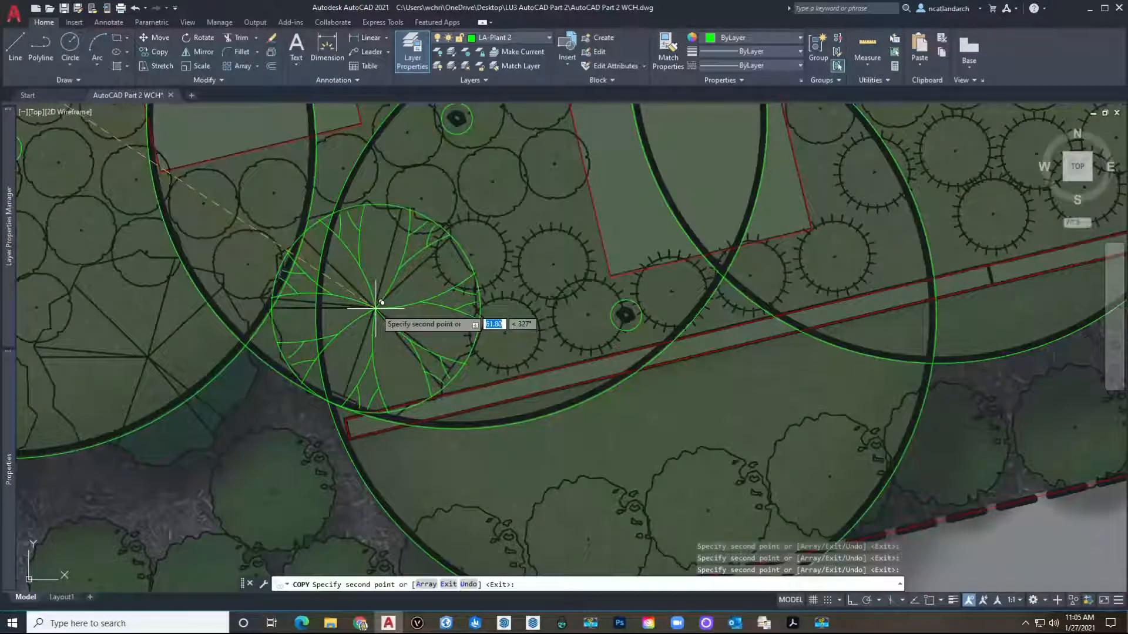
pyautogui.scroll(-3, 352, 315)
pyautogui.scroll(5, 227, 353)
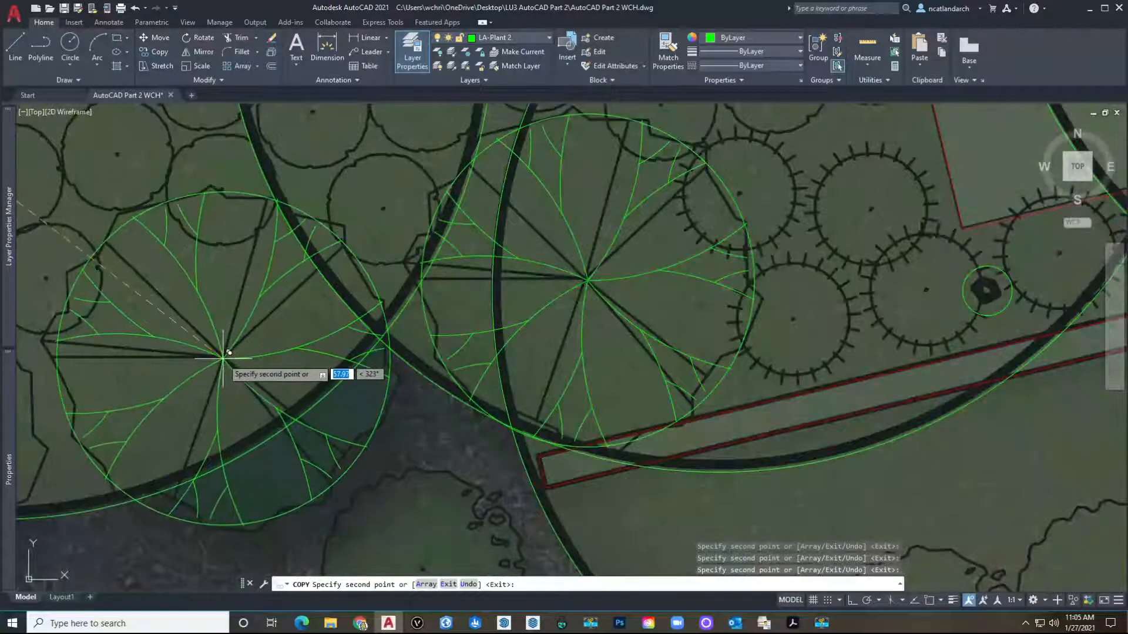
pyautogui.click(223, 357)
pyautogui.scroll(-4, 223, 356)
pyautogui.click(292, 382)
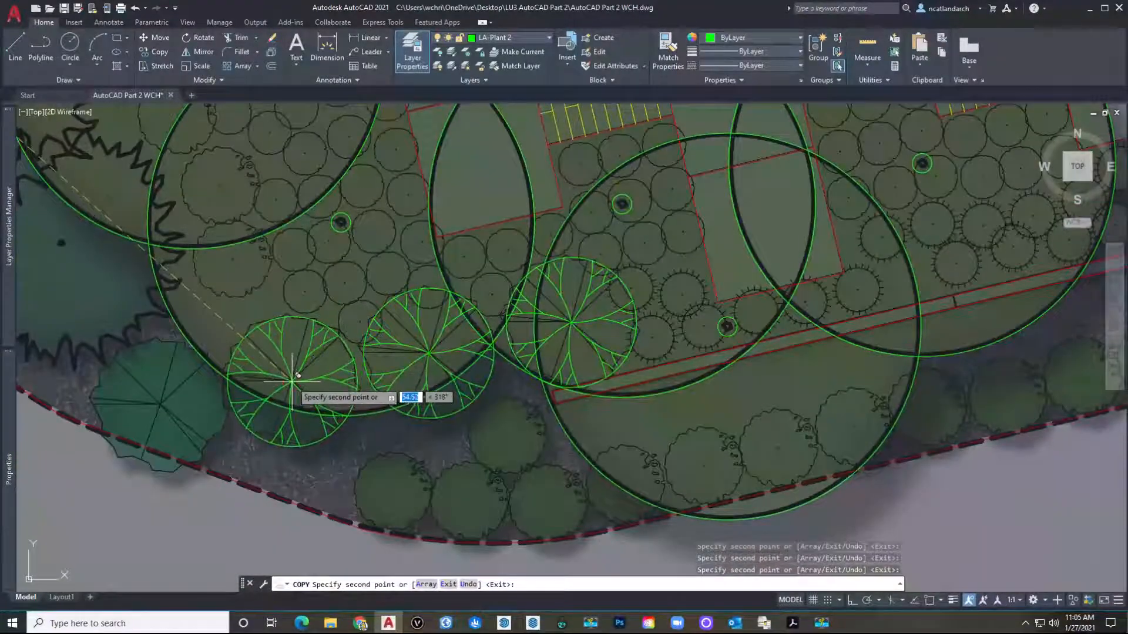
pyautogui.click(161, 402)
pyautogui.scroll(-5, 235, 398)
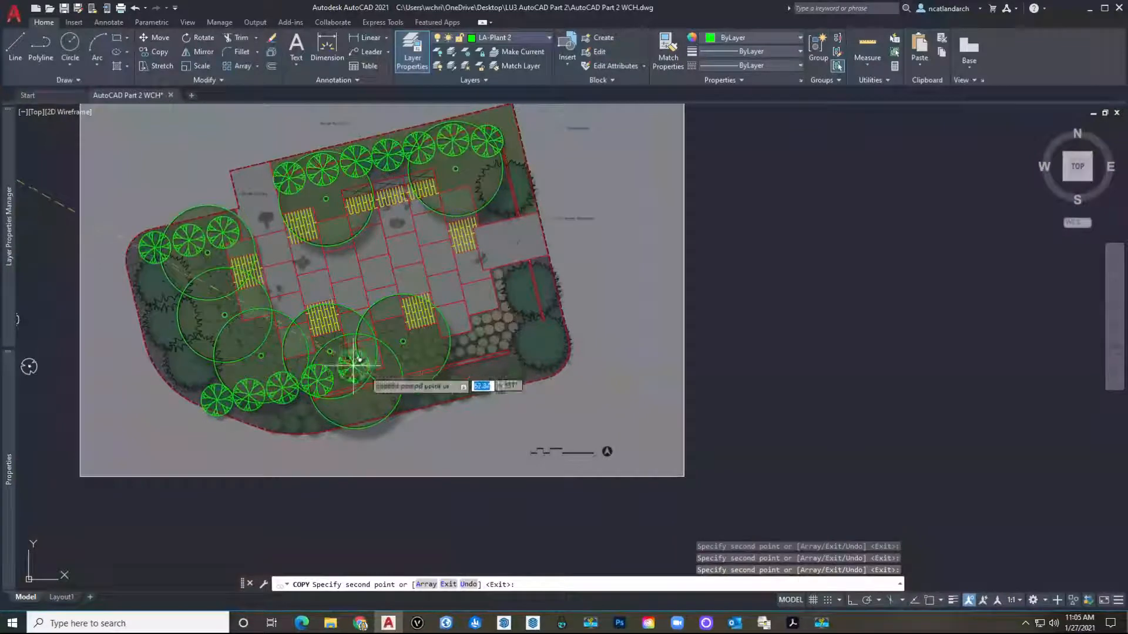
pyautogui.press('Escape')
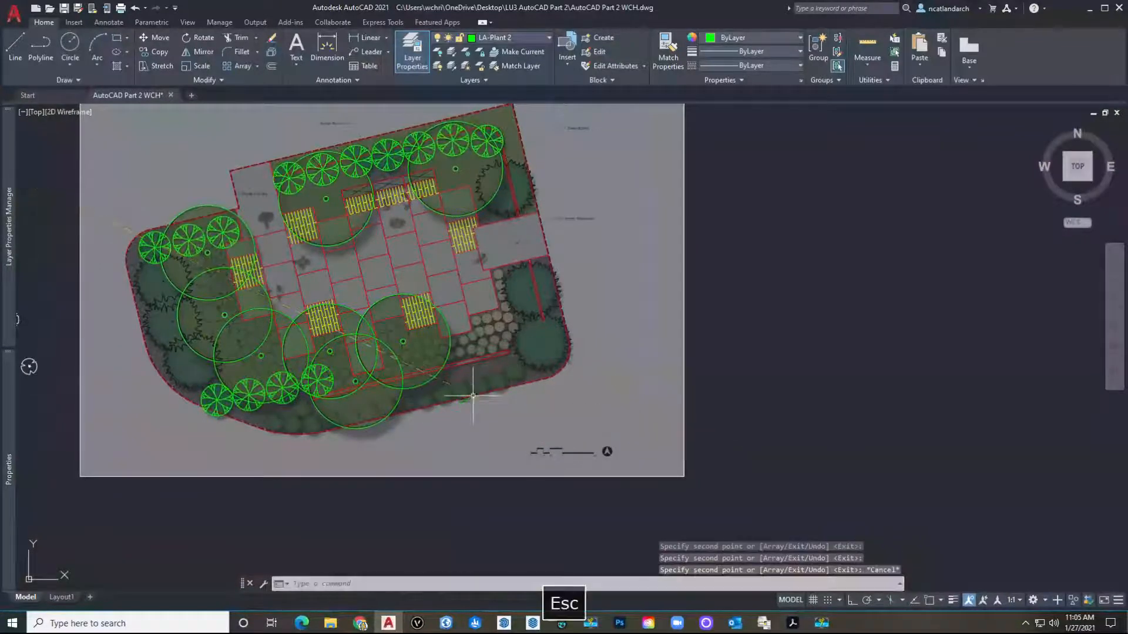
# Delete the original p2 block left in the empty area west of the plan.
pyautogui.moveTo(402, 244); pyautogui.dragTo(629, 294, button='middle')
pyautogui.scroll(-2, 511, 287)
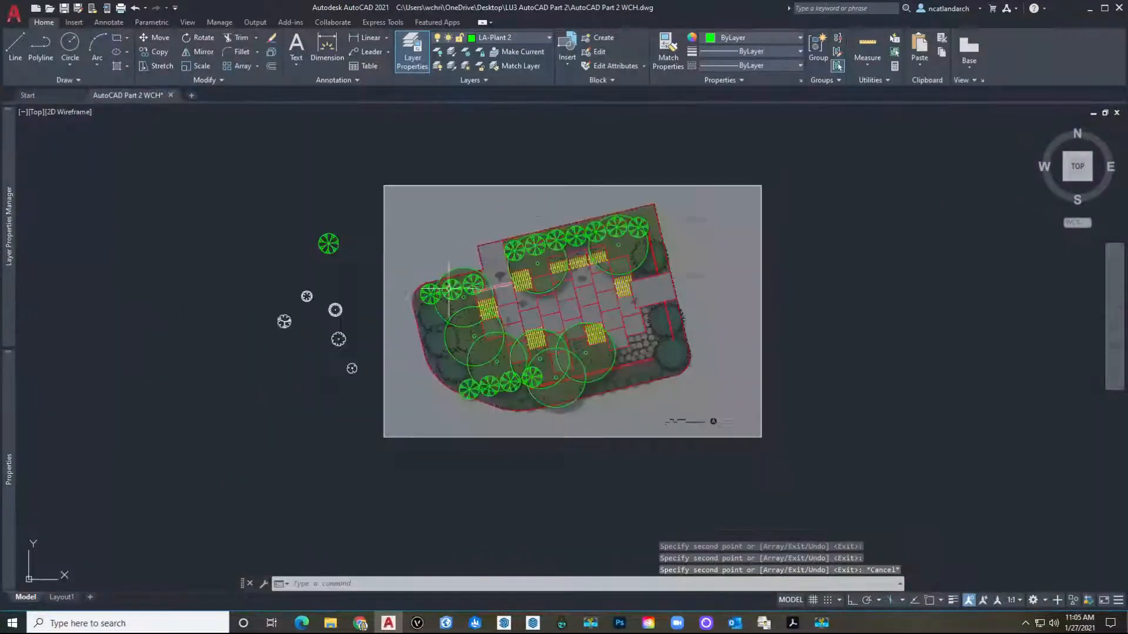
pyautogui.scroll(2, 341, 257)
pyautogui.click(334, 263)
pyautogui.click(255, 182)
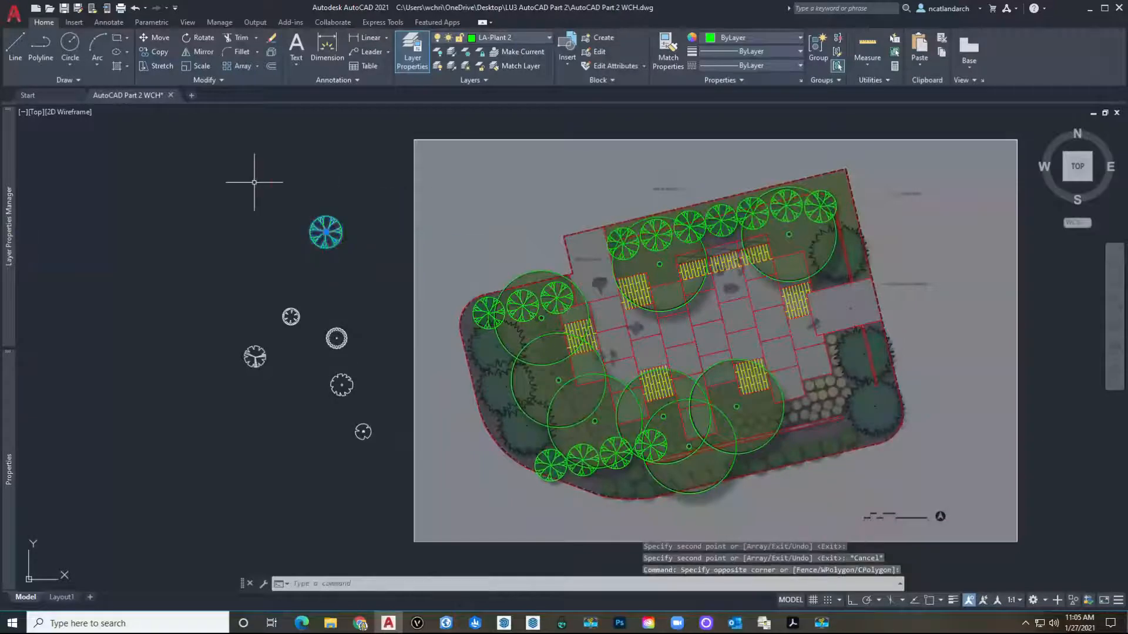
pyautogui.press('Delete')
# Make LA-Plant 3 the current layer.
pyautogui.scroll(2, 358, 323)
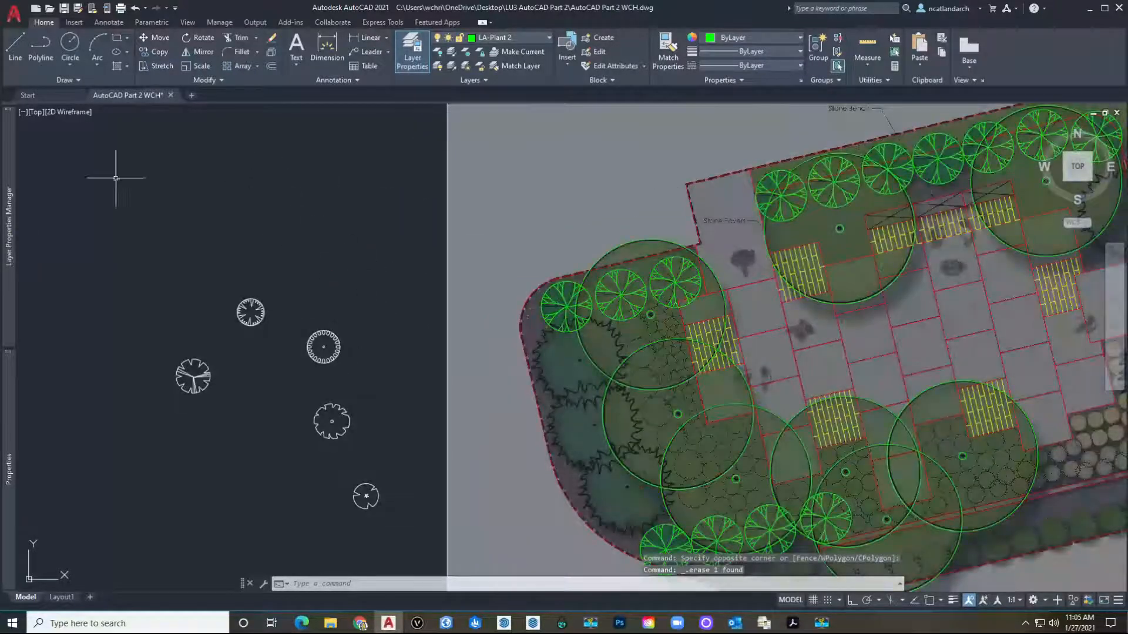
pyautogui.moveTo(7, 172)
pyautogui.doubleClick(77, 200)
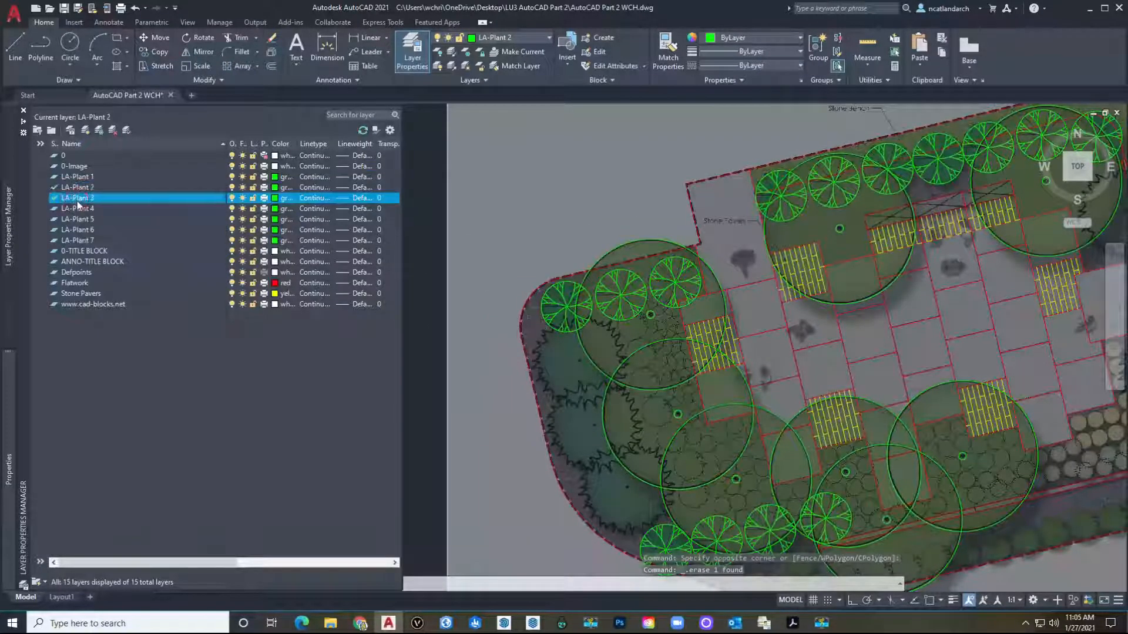
# Move the westernmost loose tree symbol from its centre onto the centre of the northernmost large spiky plant in the west bed.
pyautogui.scroll(-2, 426, 376)
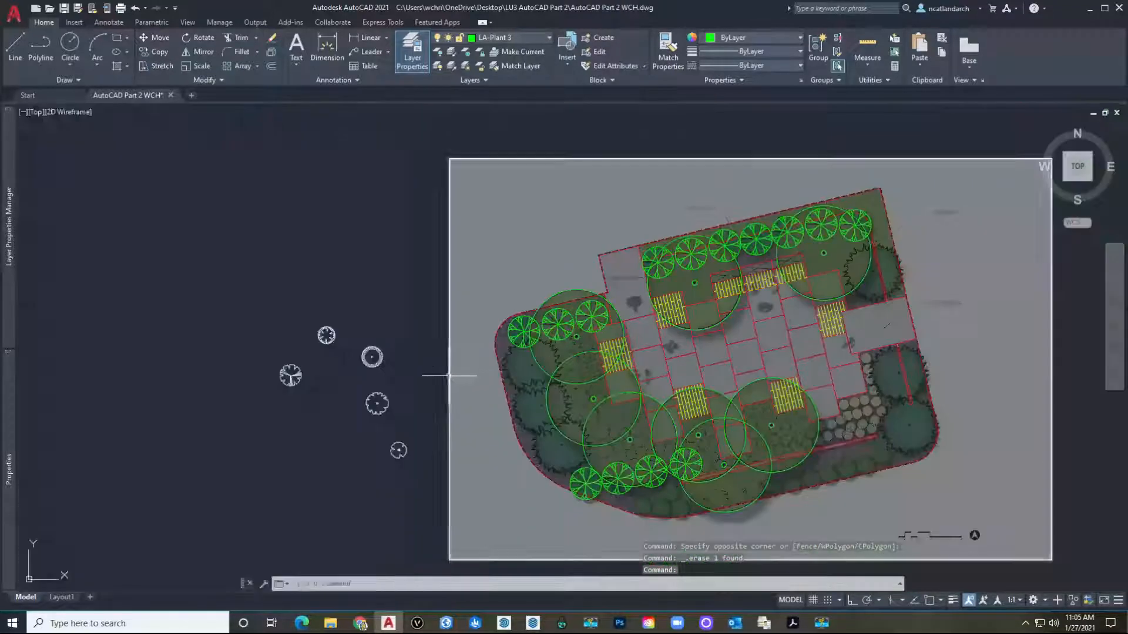
pyautogui.scroll(2, 547, 358)
pyautogui.moveTo(447, 377); pyautogui.dragTo(401, 335, button='middle')
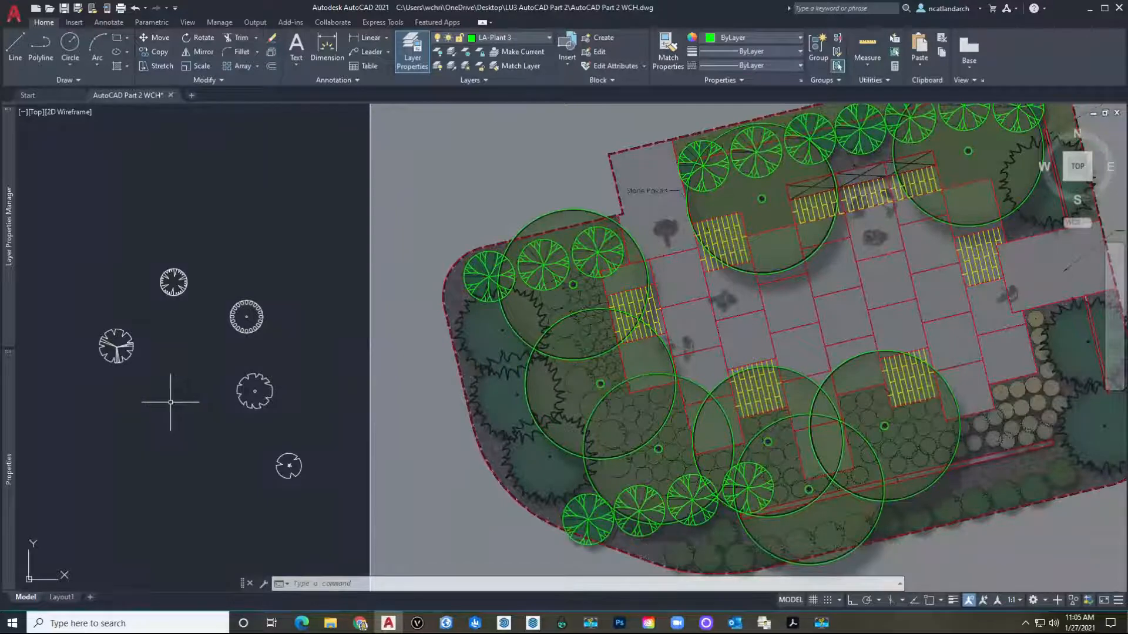
pyautogui.moveTo(170, 403); pyautogui.dragTo(128, 389, button='middle')
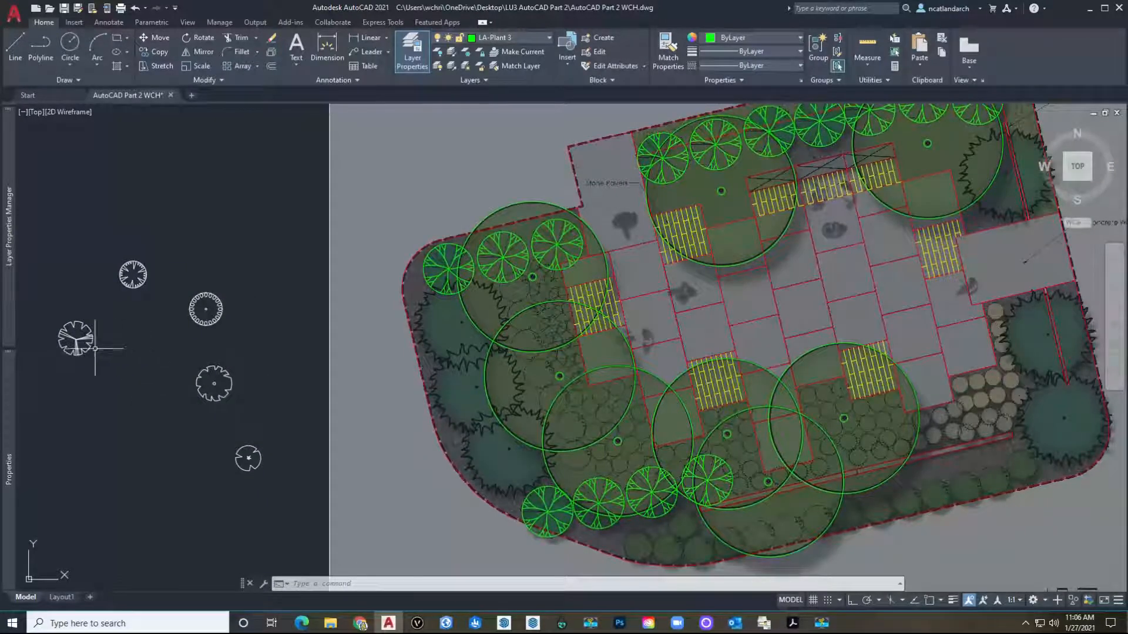
pyautogui.moveTo(78, 345); pyautogui.dragTo(142, 381, button='middle')
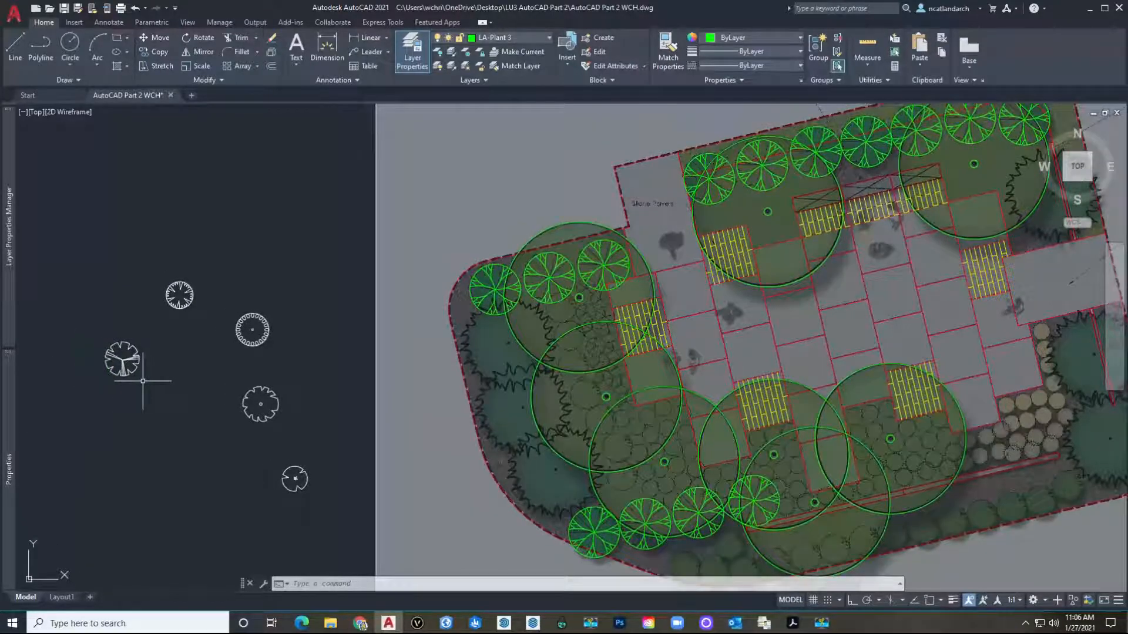
pyautogui.write('m')
pyautogui.press('space')
pyautogui.click(143, 381)
pyautogui.click(123, 360)
pyautogui.press('space')
pyautogui.click(122, 360)
pyautogui.moveTo(580, 357); pyautogui.dragTo(426, 369, button='middle')
pyautogui.scroll(4, 426, 369)
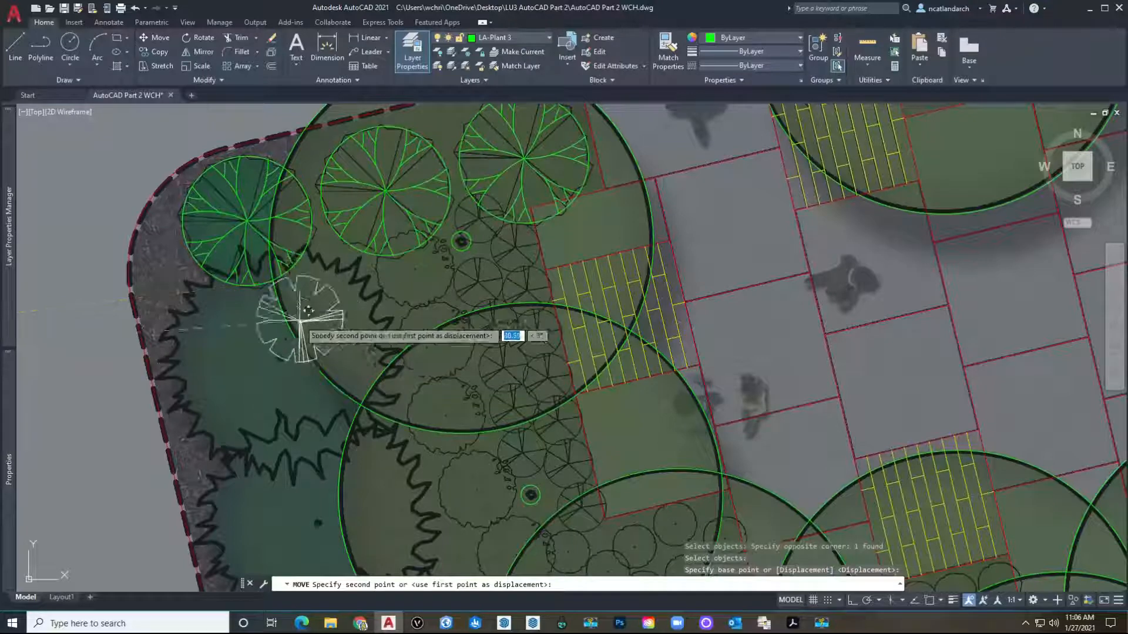
pyautogui.click(288, 349)
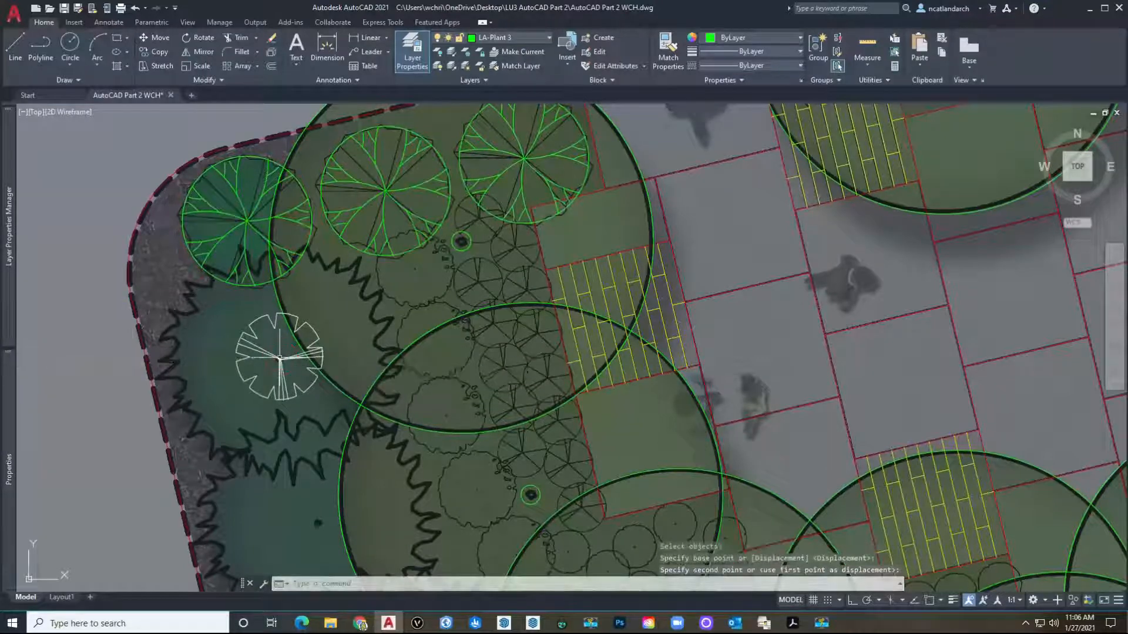
# Scale the tree symbol up about its centre to match the outline of the large spiky plant beneath it.
pyautogui.write('c')
pyautogui.press('space')
pyautogui.click(300, 361)
pyautogui.press('space')
pyautogui.click(280, 358)
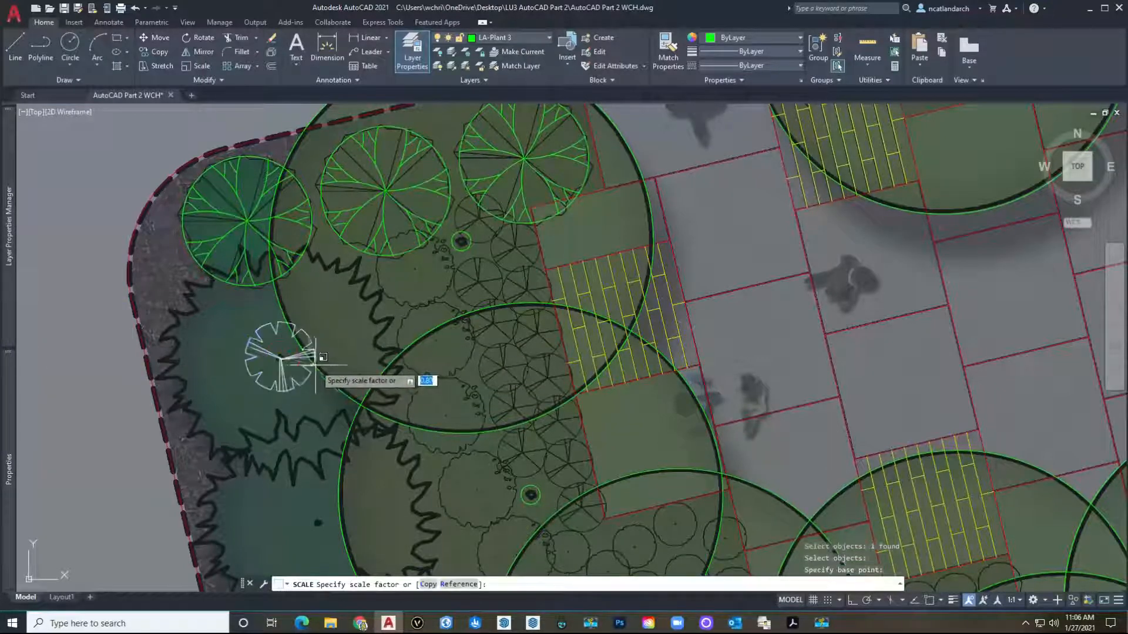
pyautogui.click(405, 346)
pyautogui.scroll(-3, 294, 388)
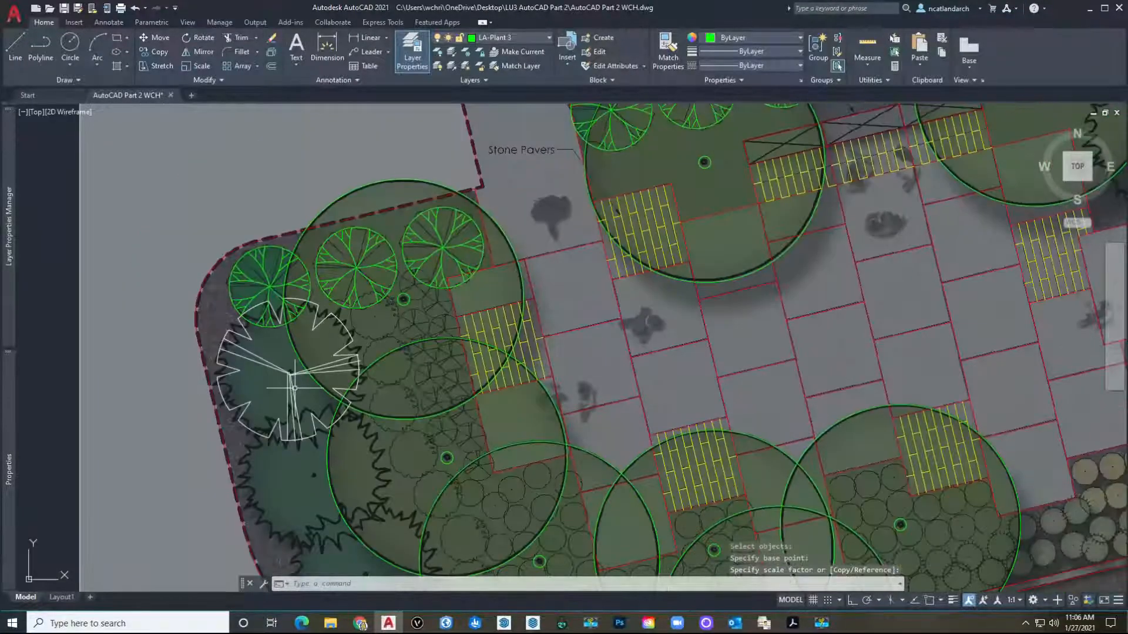
pyautogui.scroll(3, 295, 387)
pyautogui.moveTo(295, 387); pyautogui.dragTo(339, 382, button='middle')
pyautogui.write('m')
pyautogui.press('space')
pyautogui.click(334, 360)
pyautogui.press('space')
pyautogui.click(332, 361)
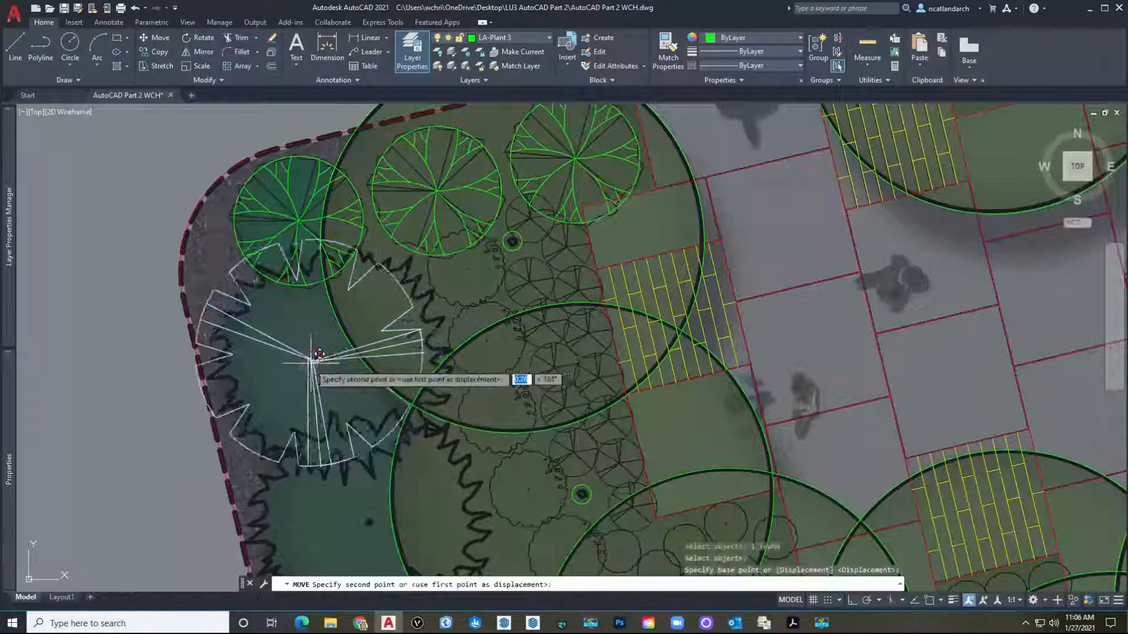
pyautogui.scroll(-2, 318, 354)
pyautogui.press('Escape')
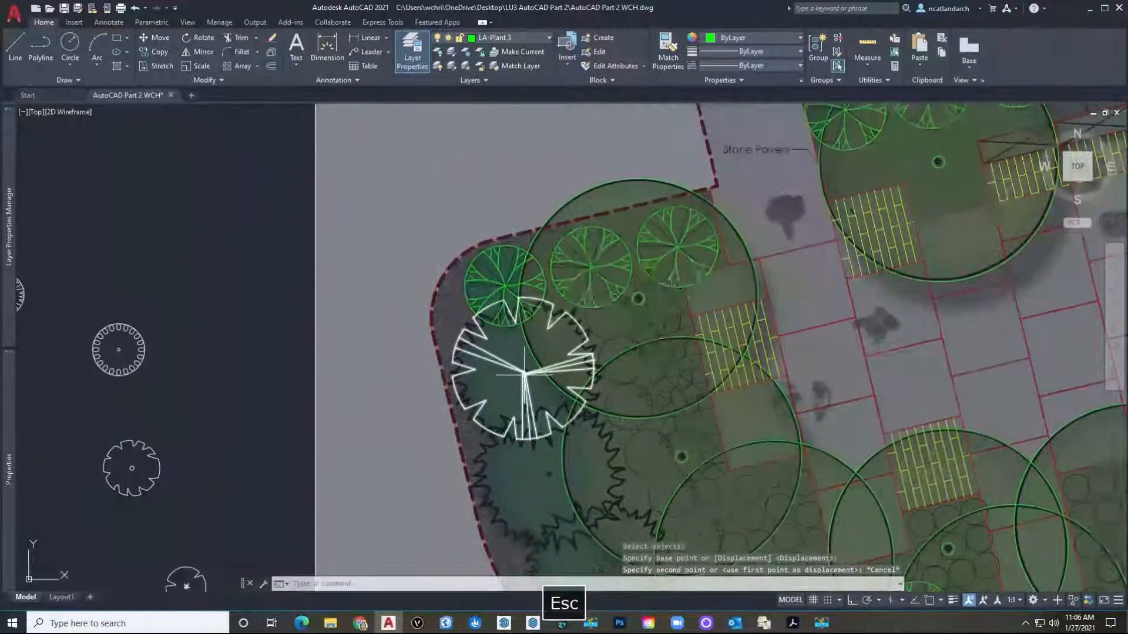
# Move the scaled symbol off the northernmost spiky plant into the empty area west of the plan.
pyautogui.write('m')
pyautogui.press('space')
pyautogui.click(523, 376)
pyautogui.press('space')
pyautogui.click(526, 370)
pyautogui.moveTo(217, 261); pyautogui.dragTo(514, 426, button='middle')
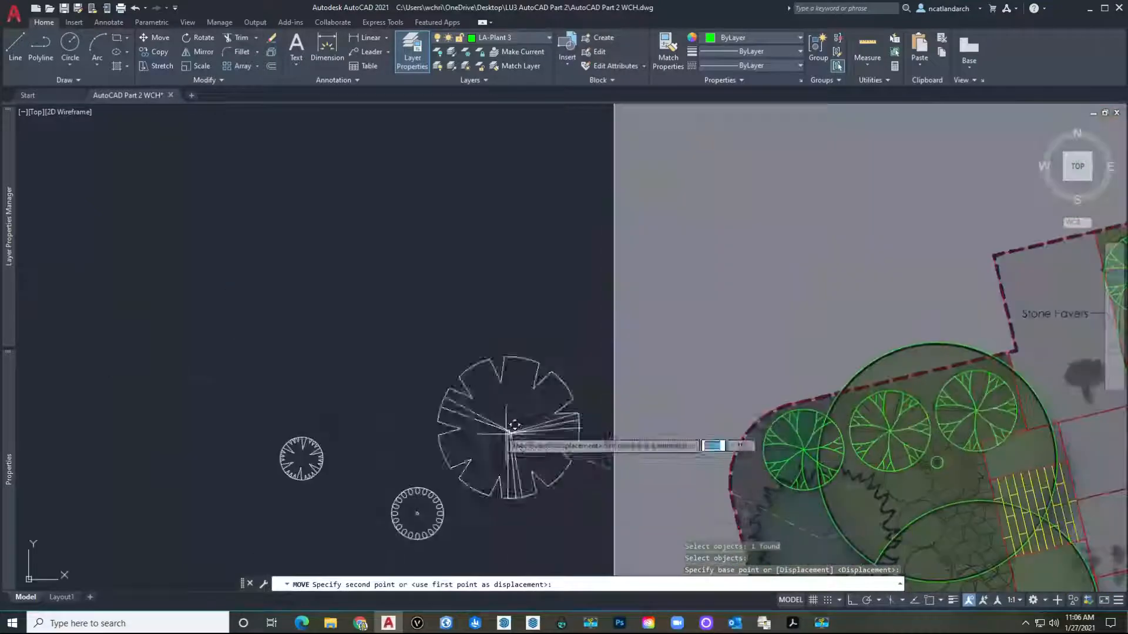
pyautogui.click(286, 240)
pyautogui.press('space')
pyautogui.click(336, 317)
pyautogui.click(221, 215)
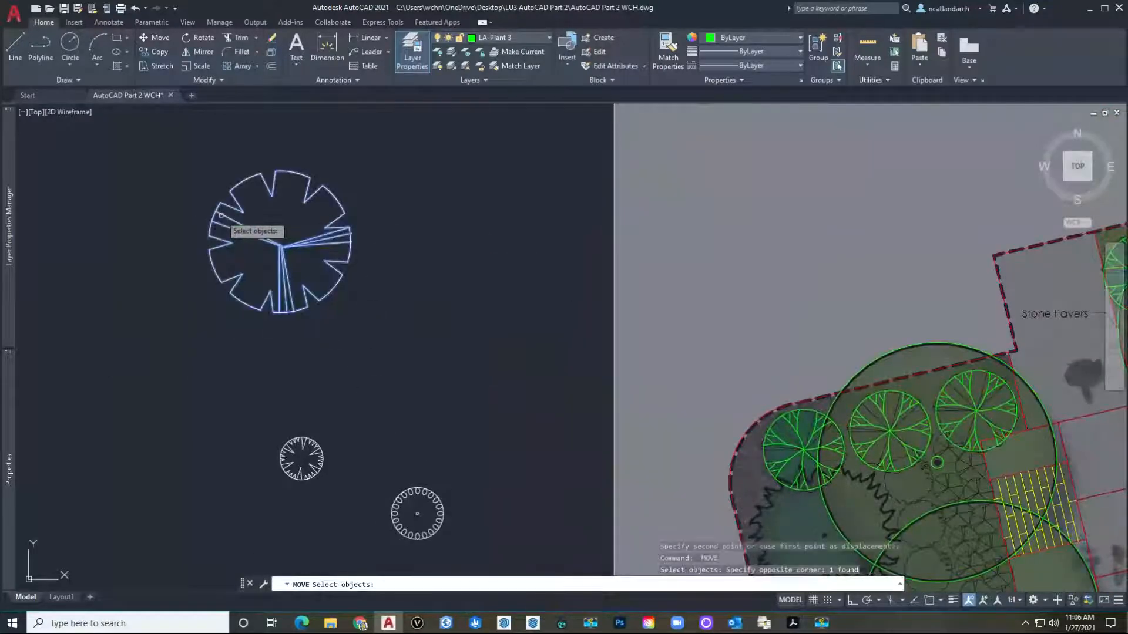
pyautogui.press('space')
pyautogui.press('Escape')
# Explode the scaled symbol and assign all its pieces to layer LA-Plant 3.
pyautogui.click(209, 313)
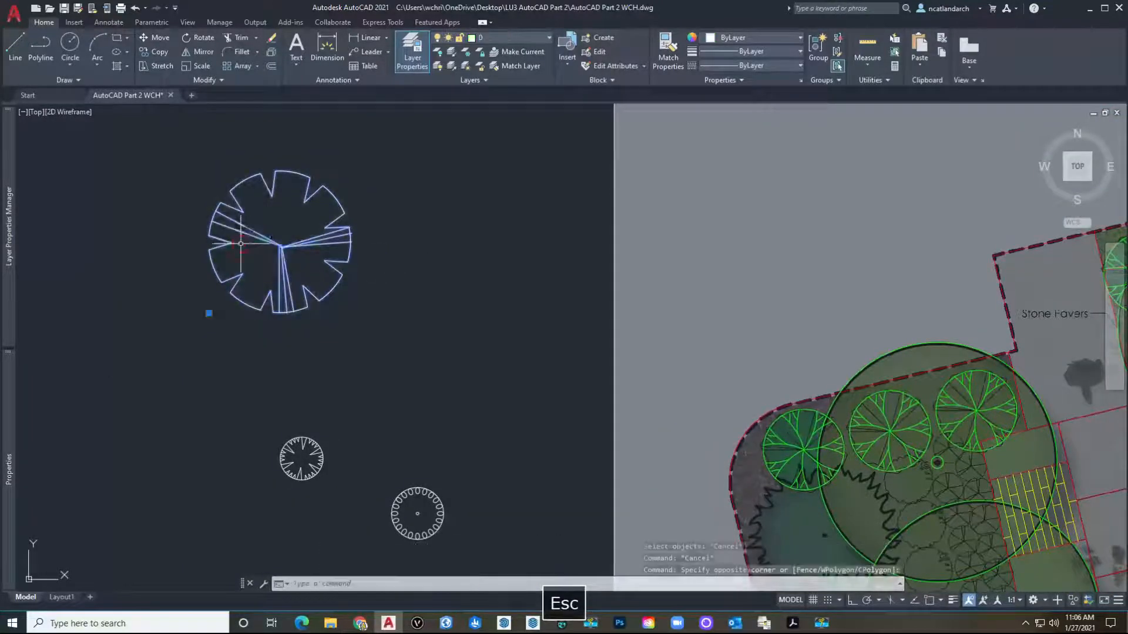
pyautogui.write('x')
pyautogui.press('space')
pyautogui.moveTo(346, 273); pyautogui.dragTo(421, 414, button='middle')
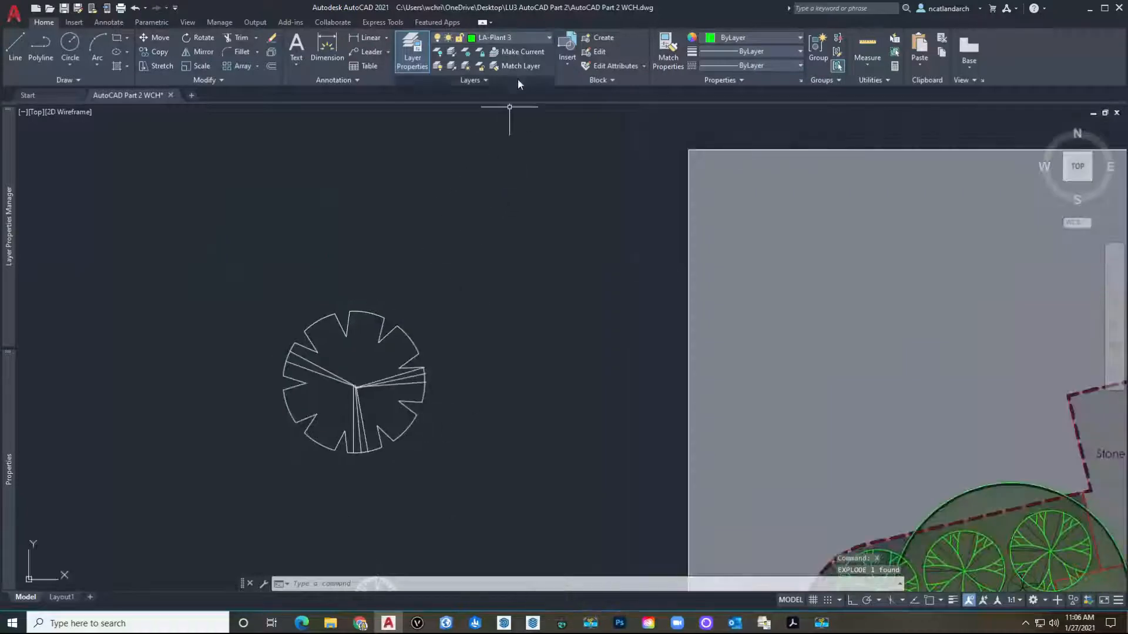
pyautogui.click(479, 503)
pyautogui.click(202, 229)
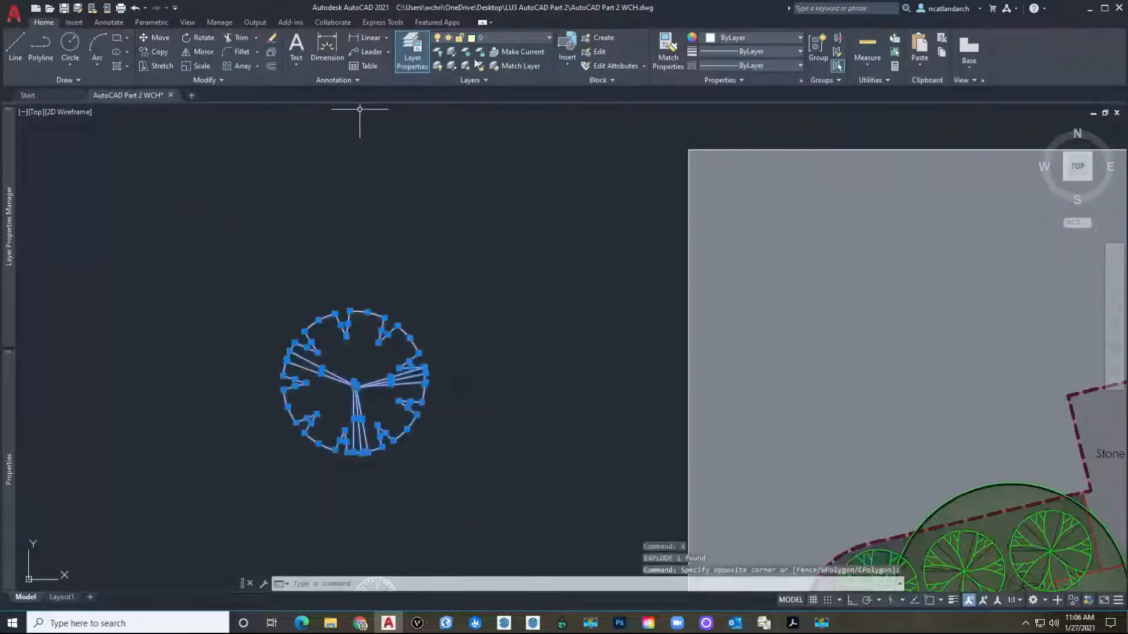
pyautogui.click(506, 37)
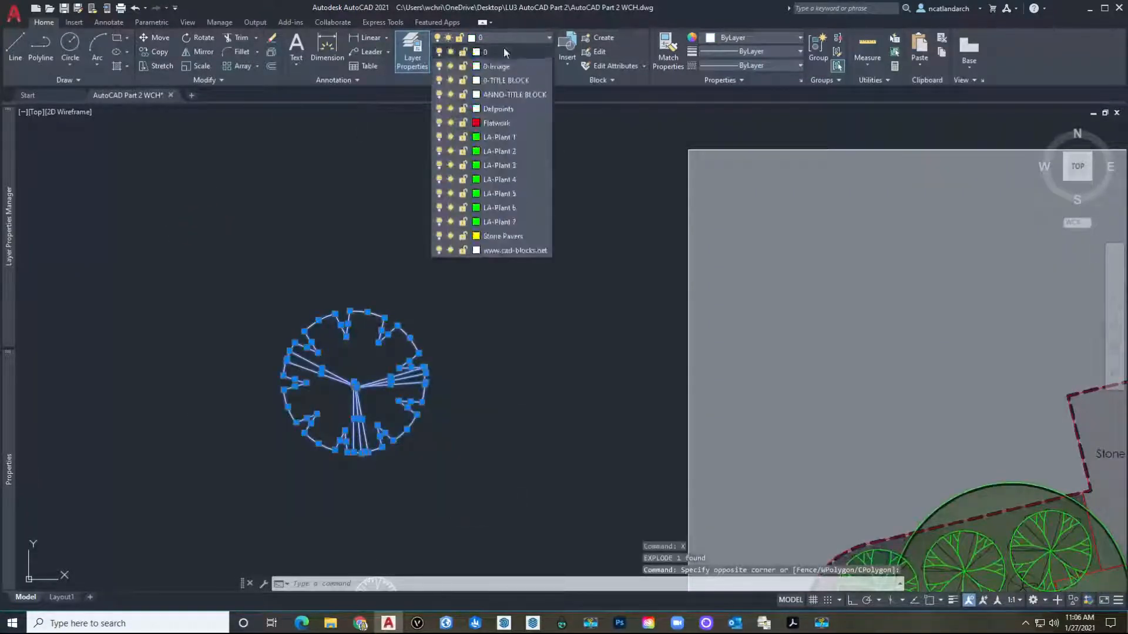
pyautogui.click(500, 165)
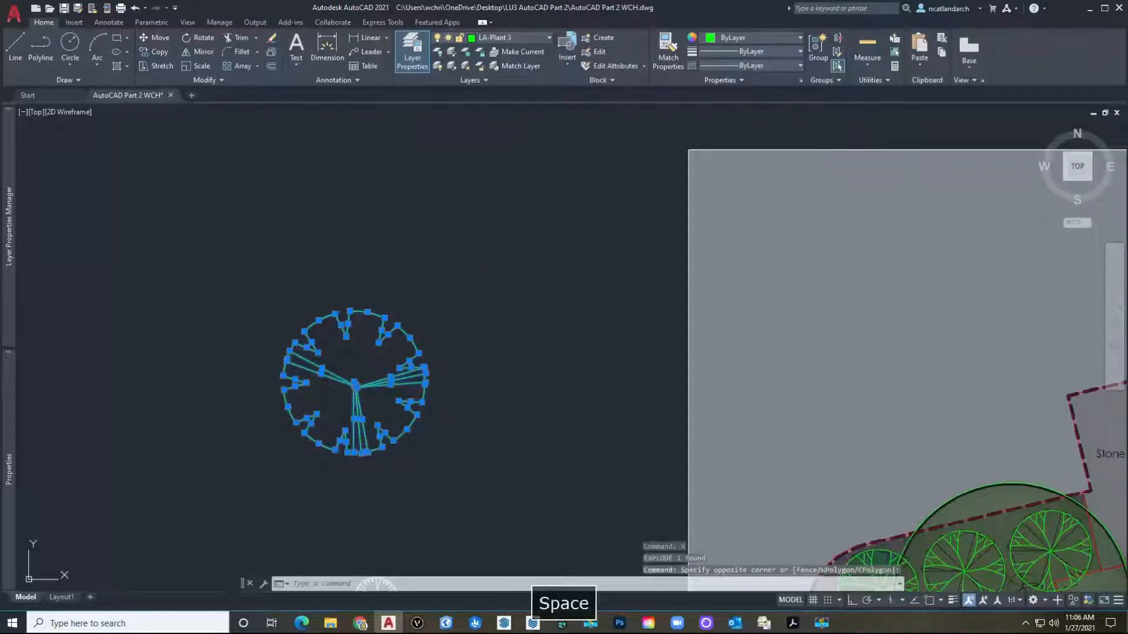
# Define the selected pieces as a block named p3 with its base point at the symbol's centre.
pyautogui.write('b')
pyautogui.press('space')
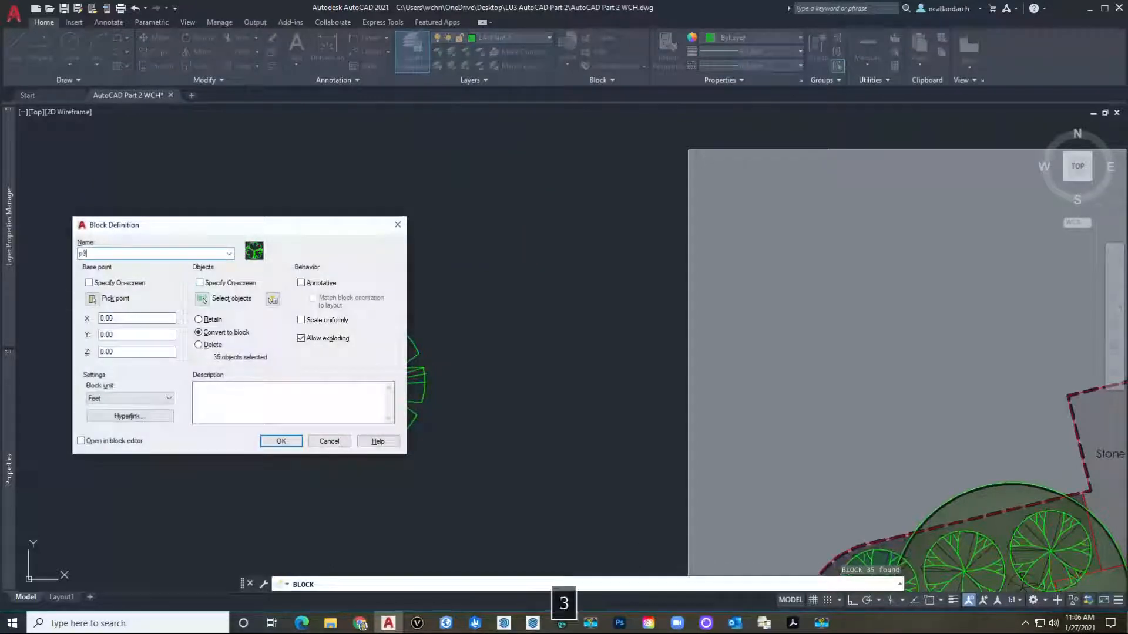
pyautogui.click(92, 298)
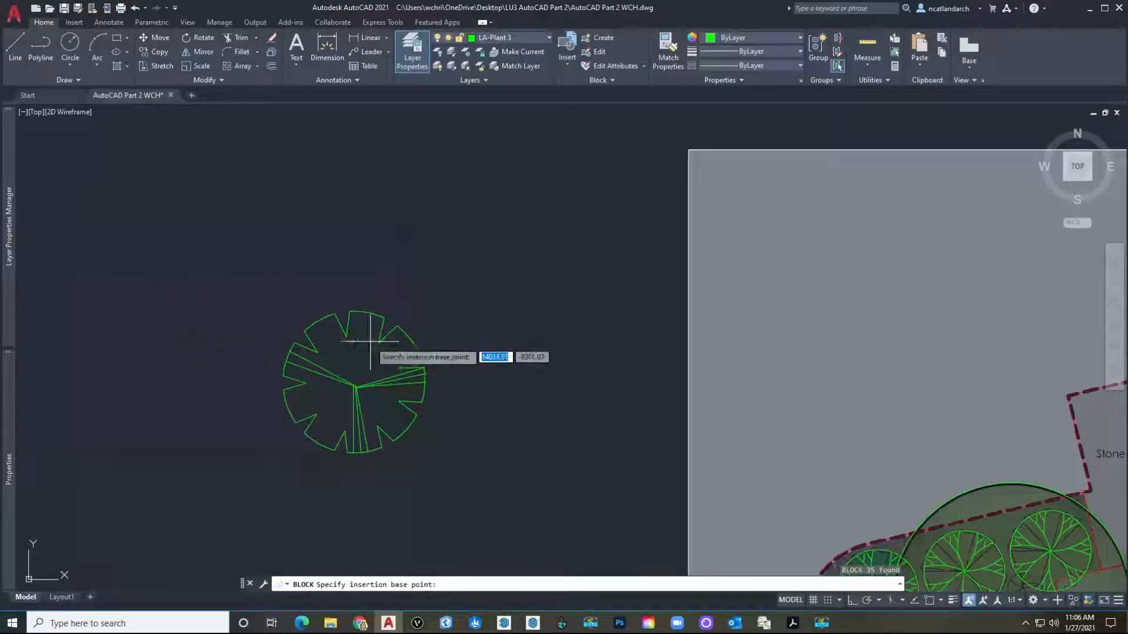
pyautogui.scroll(6, 369, 369)
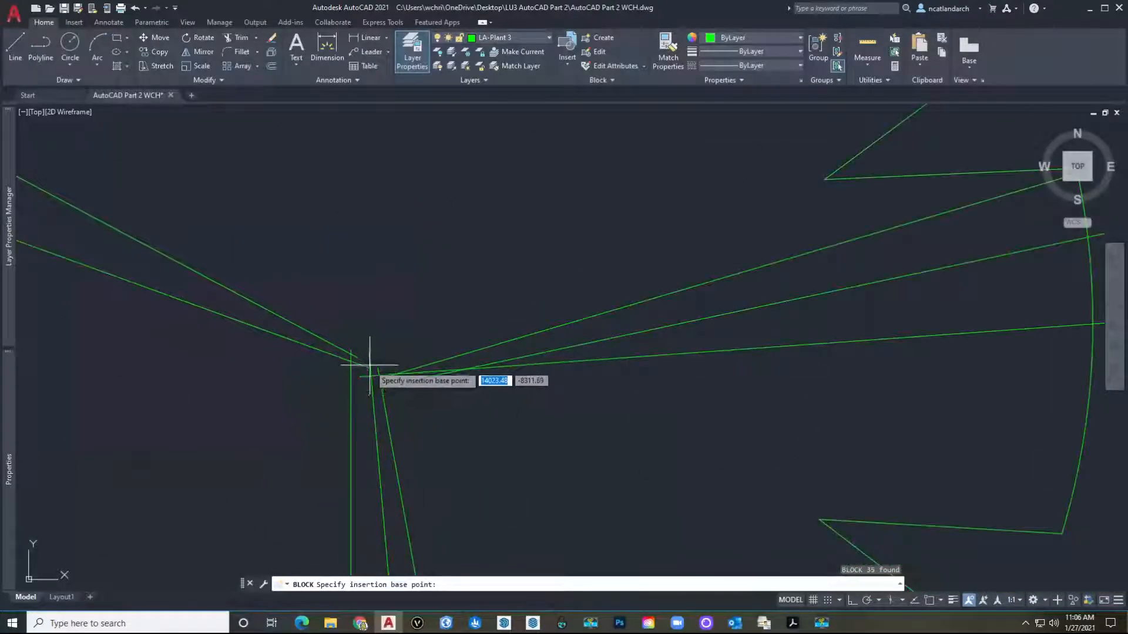
pyautogui.click(370, 365)
pyautogui.click(281, 441)
pyautogui.scroll(-5, 311, 324)
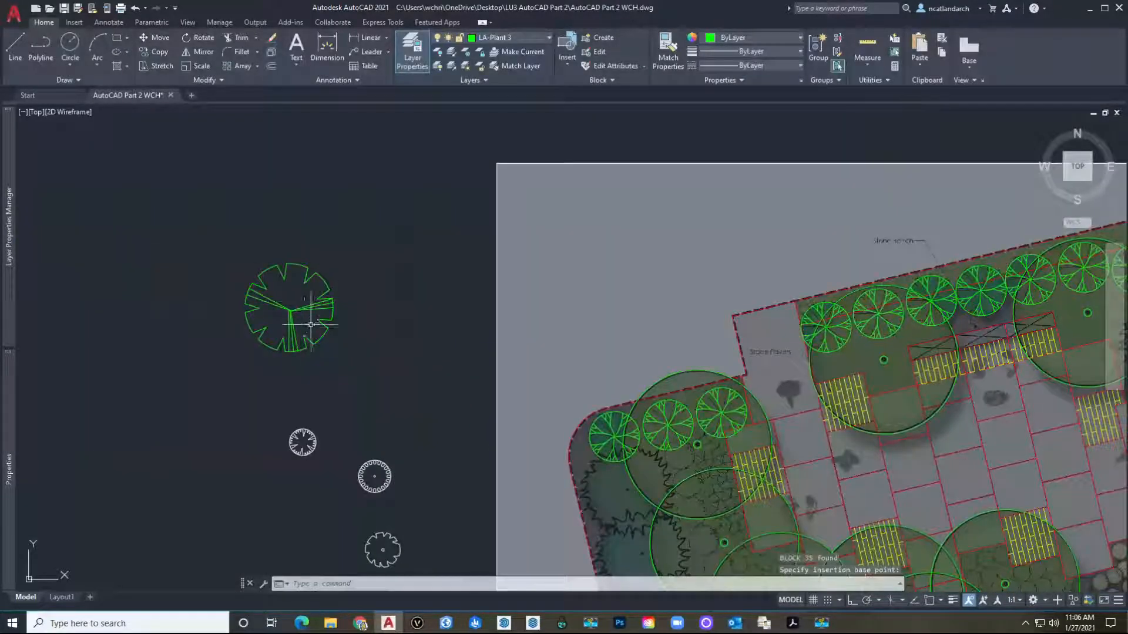
# Copy the p3 block from its centre onto the centre of the northernmost large spiky plant in the west bed.
pyautogui.press('Return')
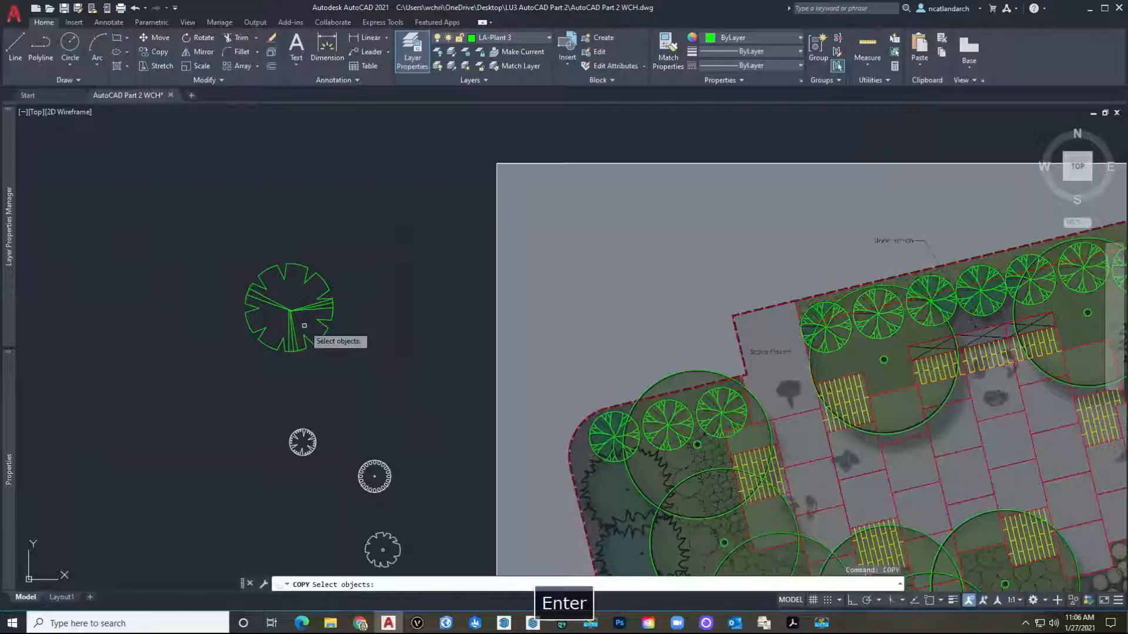
pyautogui.click(338, 355)
pyautogui.click(241, 243)
pyautogui.scroll(8, 294, 320)
pyautogui.press('Return')
pyautogui.click(313, 262)
pyautogui.scroll(-8, 313, 258)
pyautogui.moveTo(532, 364); pyautogui.dragTo(429, 340, button='middle')
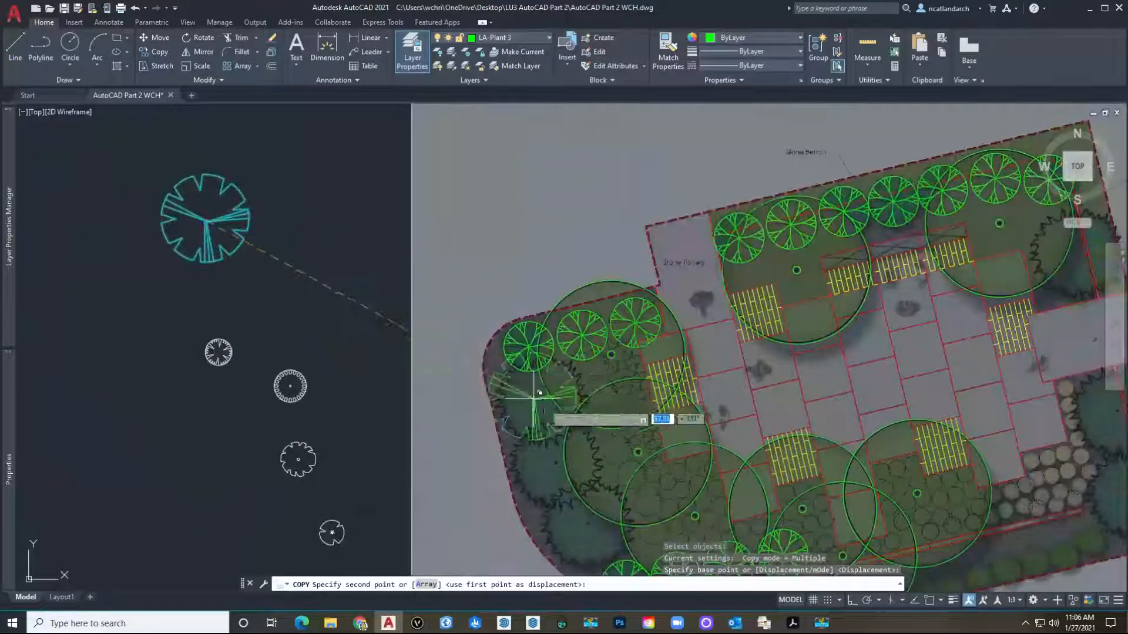
pyautogui.scroll(5, 535, 397)
pyautogui.click(505, 379)
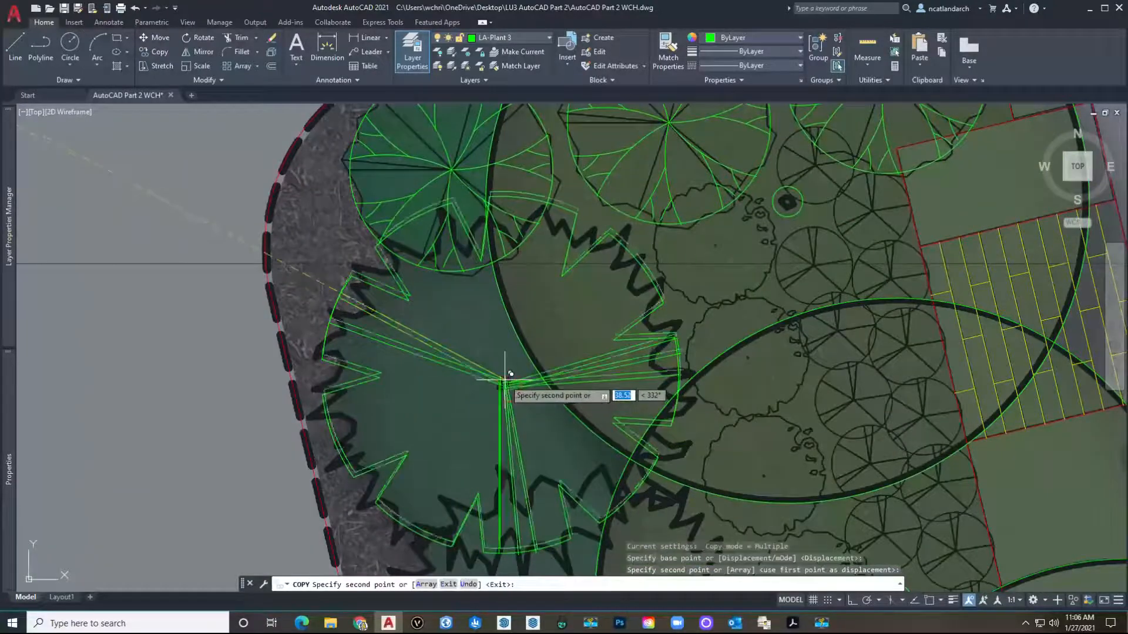
# Place p3 copies on the other two large spiky plants further south in the west bed.
pyautogui.scroll(-5, 503, 382)
pyautogui.scroll(6, 473, 394)
pyautogui.scroll(-5, 476, 400)
pyautogui.scroll(5, 390, 320)
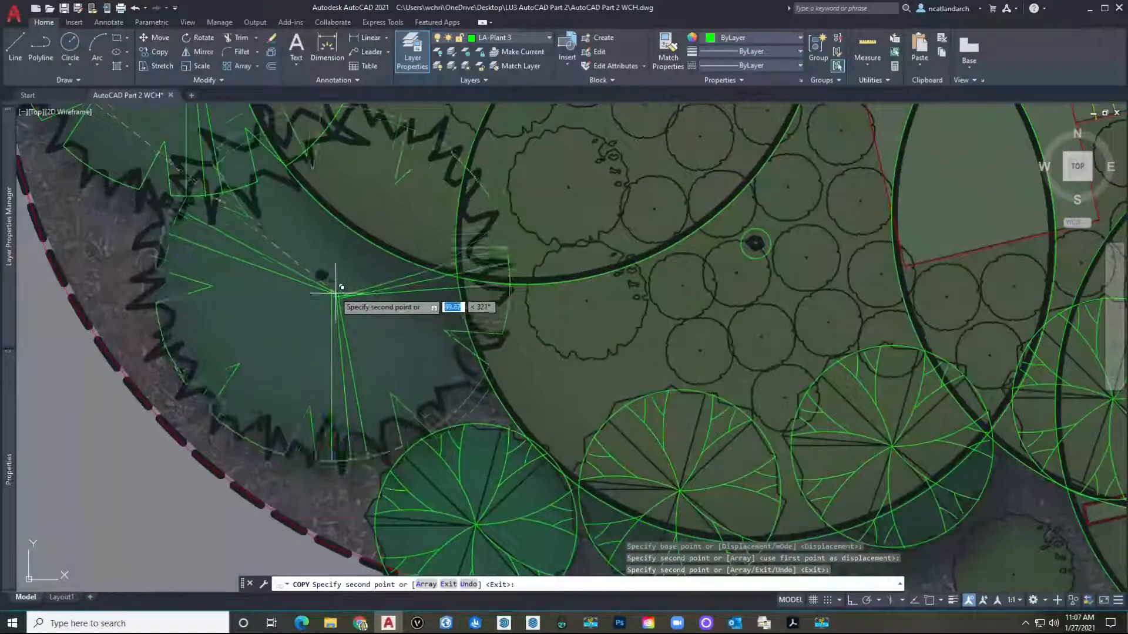
# Place p3 copies on the three large spiky plants along the east side and end the copying.
pyautogui.scroll(-4, 323, 273)
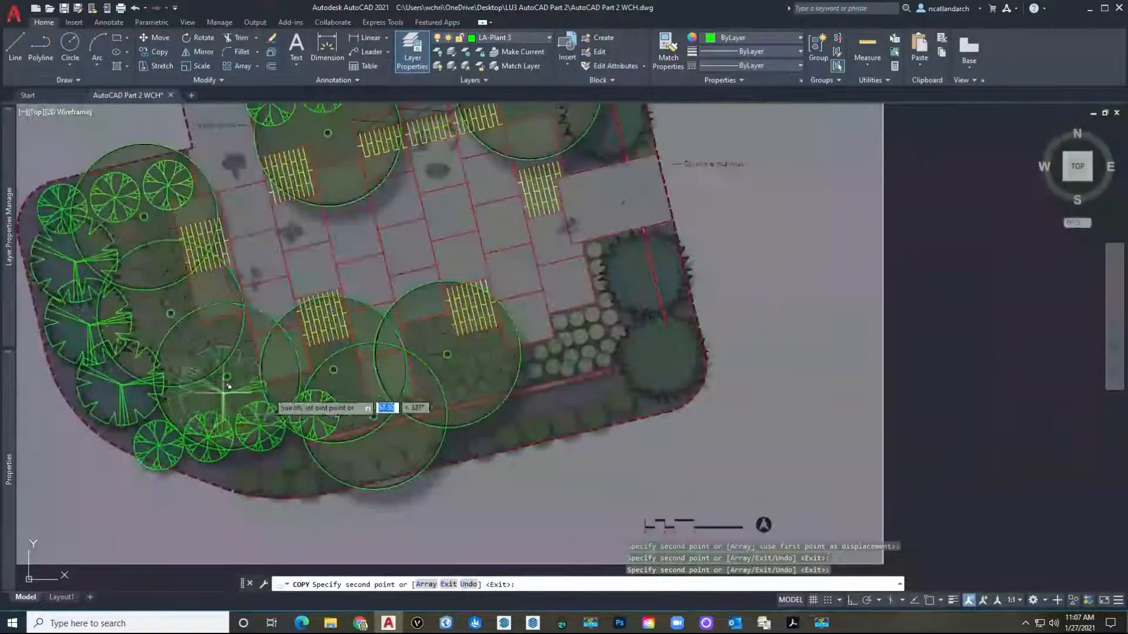
pyautogui.scroll(6, 647, 270)
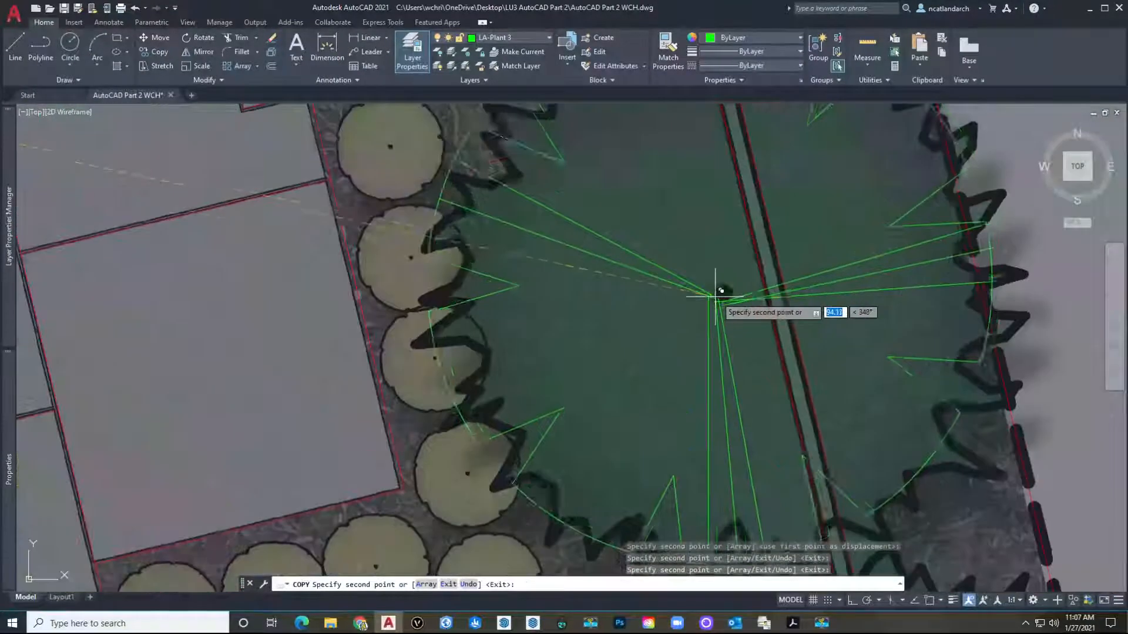
pyautogui.scroll(-4, 731, 309)
pyautogui.scroll(5, 705, 343)
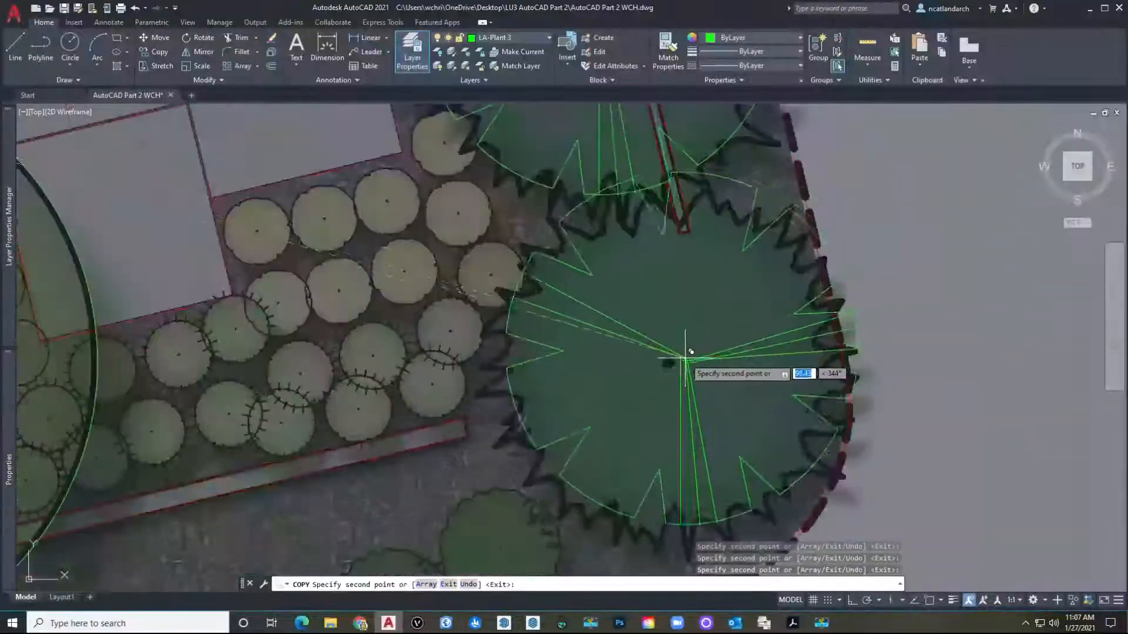
pyautogui.scroll(-4, 674, 329)
pyautogui.scroll(5, 624, 376)
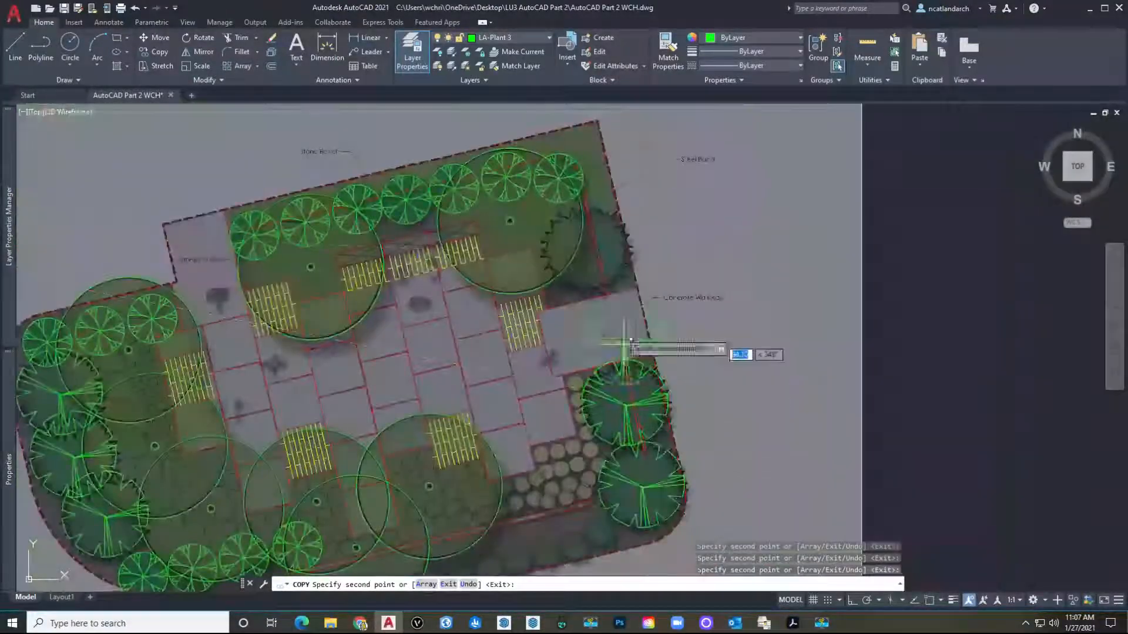
pyautogui.scroll(3, 580, 251)
pyautogui.scroll(-8, 600, 254)
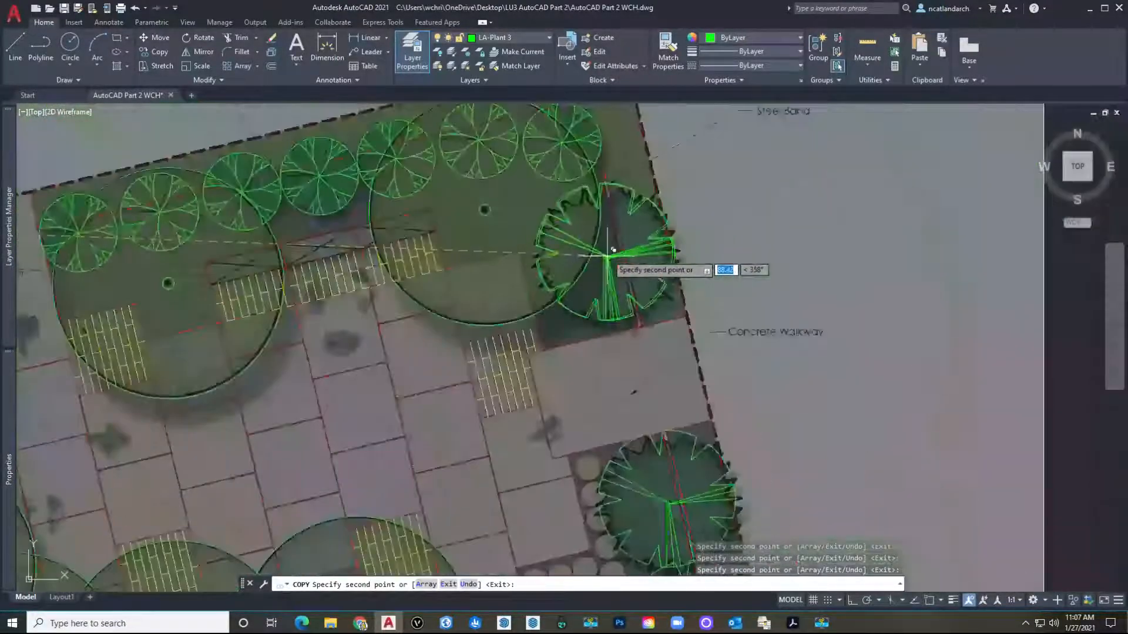
pyautogui.press('space')
# Delete the original p3 block left in the empty area west of the plan.
pyautogui.moveTo(185, 309); pyautogui.dragTo(292, 294, button='middle')
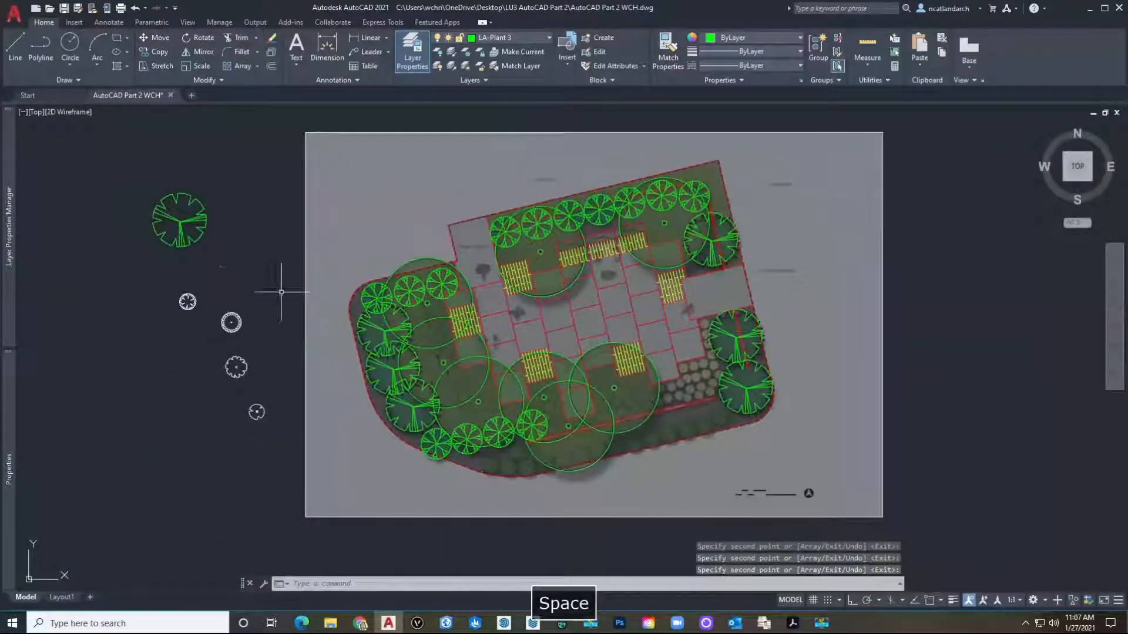
pyautogui.click(236, 265)
pyautogui.click(202, 218)
pyautogui.press('Delete')
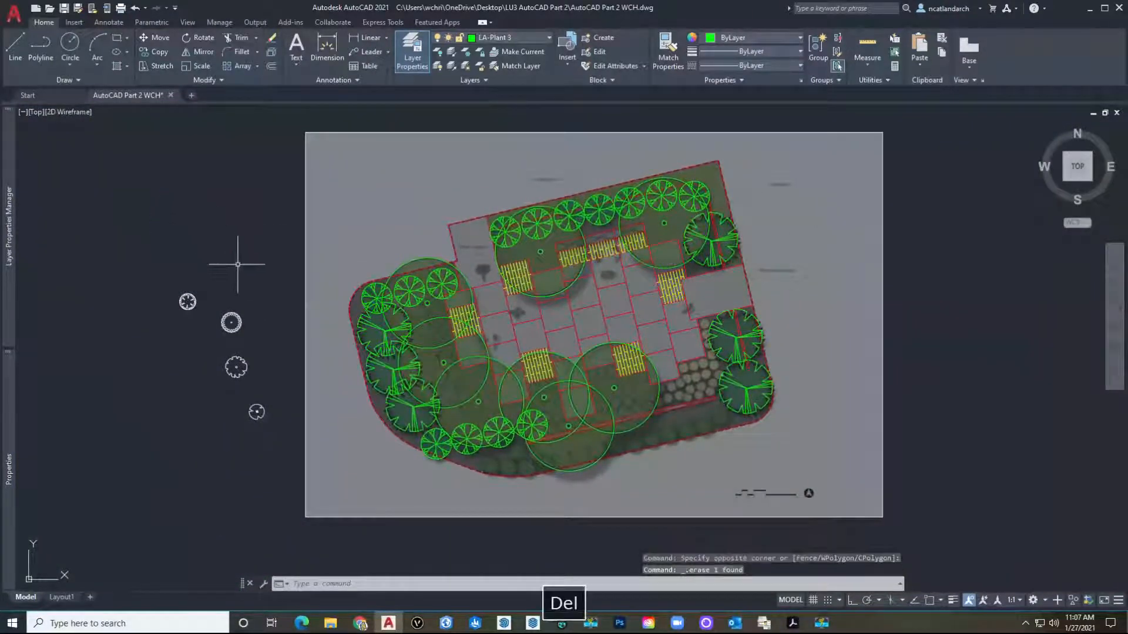
# Move the westernmost loose tree symbol from its centre onto the northernmost small round shrub beside the west bed's northern tree trunk.
pyautogui.scroll(4, 376, 305)
pyautogui.scroll(-4, 390, 315)
pyautogui.scroll(3, 364, 304)
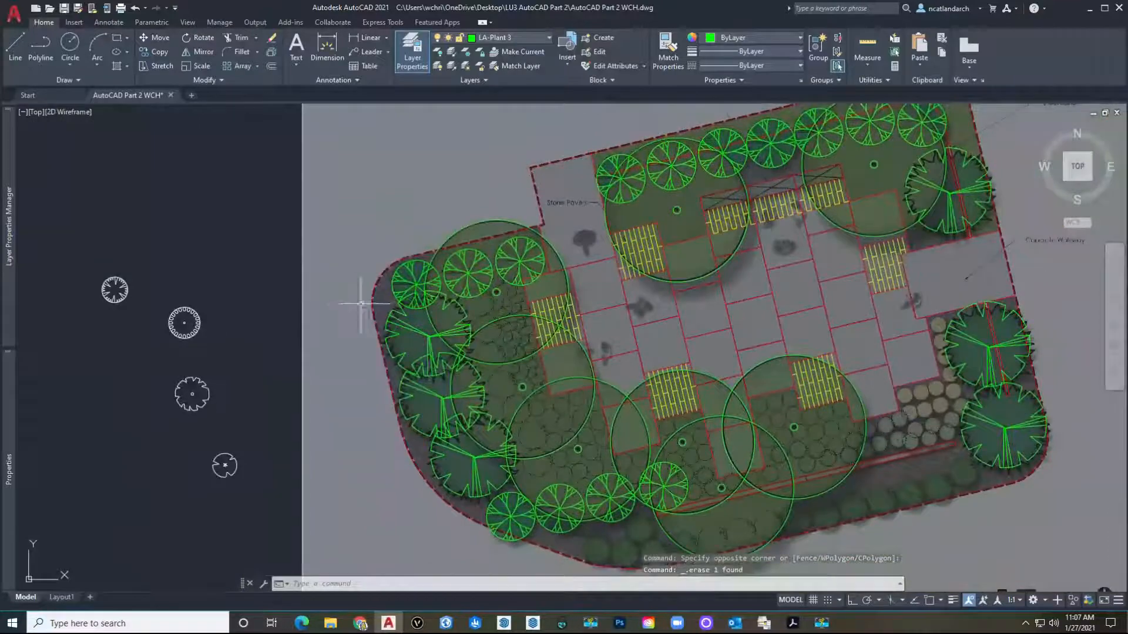
pyautogui.scroll(4, 164, 307)
pyautogui.scroll(-2, 254, 313)
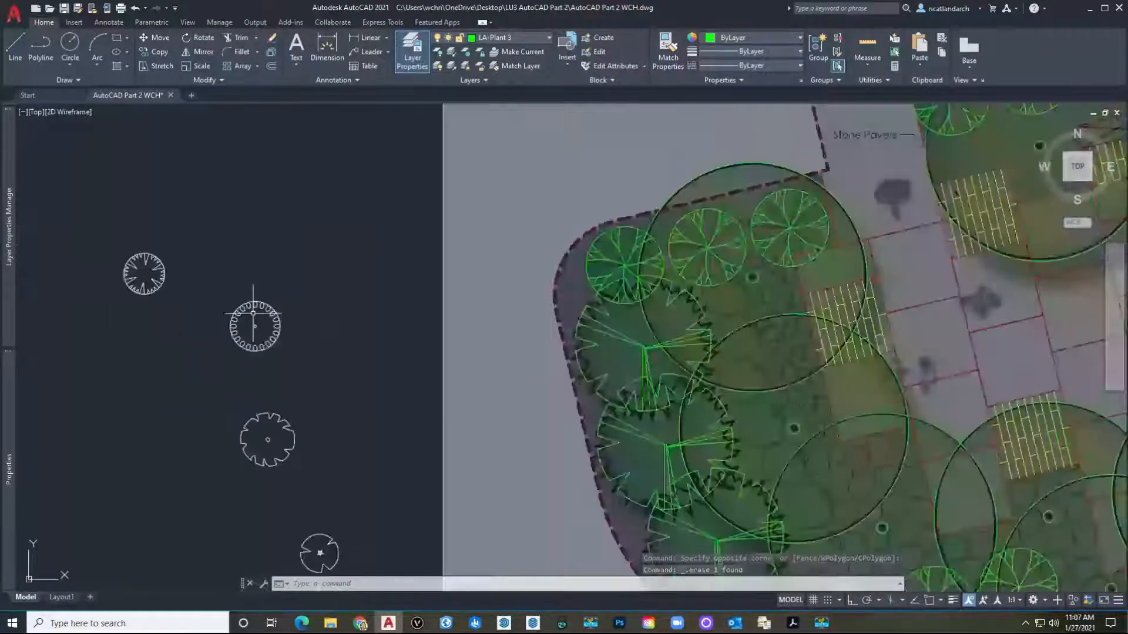
pyautogui.write('m')
pyautogui.press('space')
pyautogui.click(156, 305)
pyautogui.click(137, 276)
pyautogui.press('space')
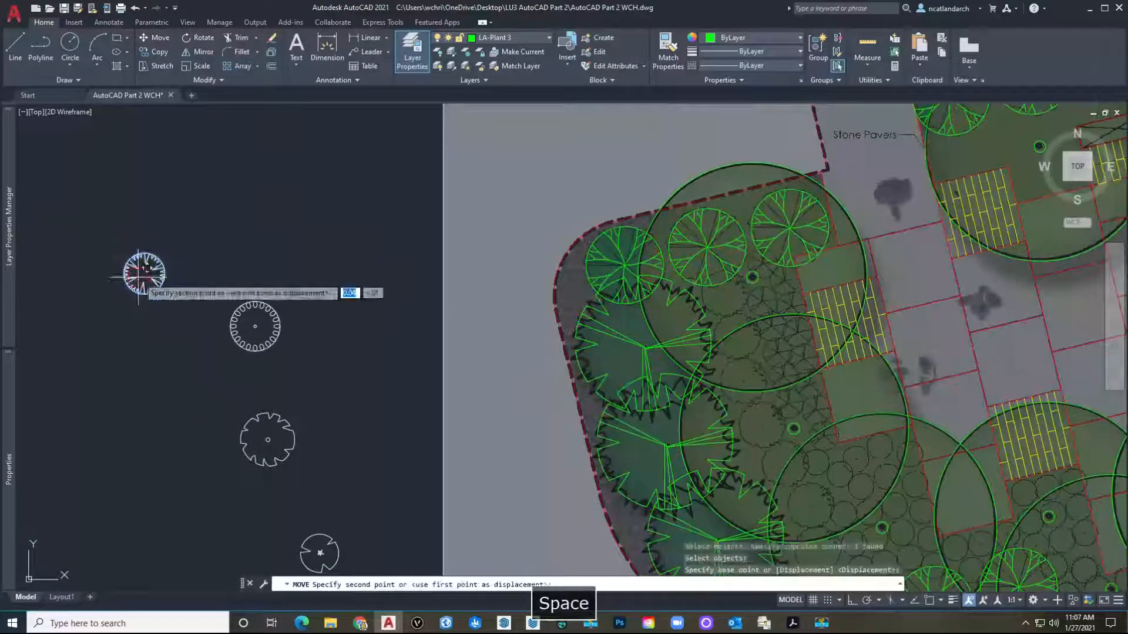
pyautogui.click(138, 277)
pyautogui.scroll(2, 618, 269)
pyautogui.moveTo(619, 356); pyautogui.dragTo(216, 357, button='middle')
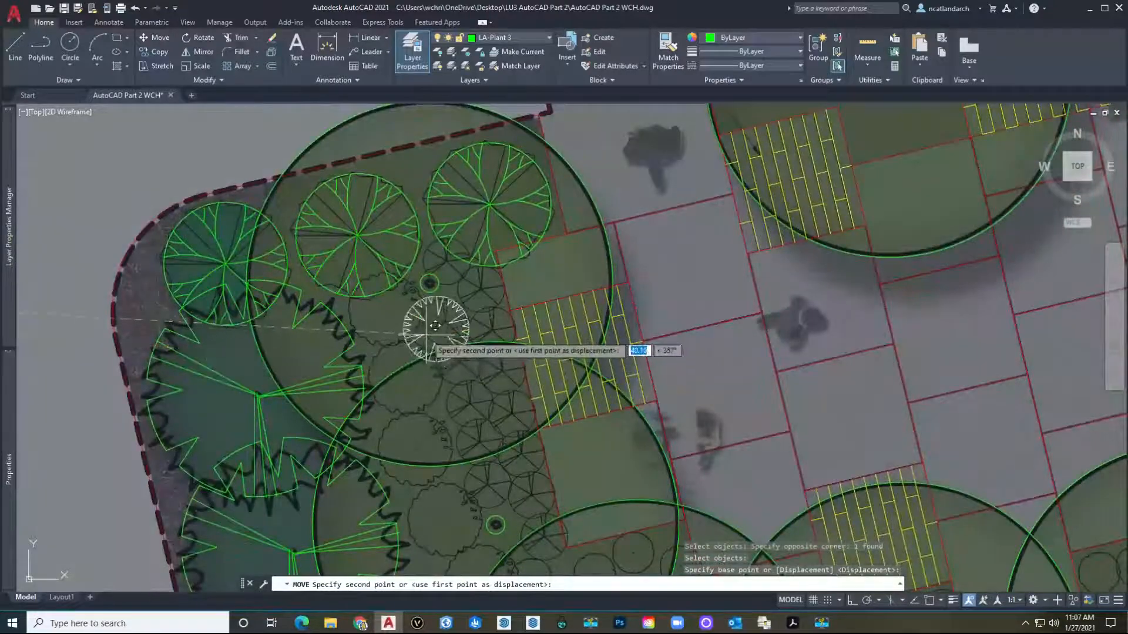
pyautogui.scroll(2, 445, 281)
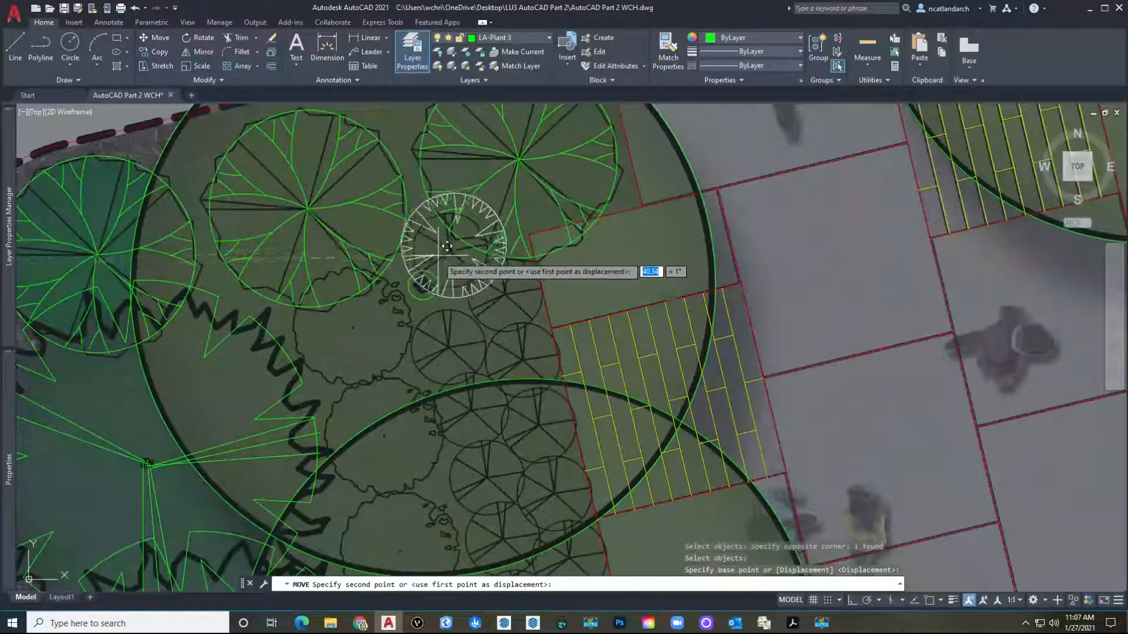
pyautogui.click(442, 251)
# Scale the moved symbol down about its centre to match the small round shrub's outline.
pyautogui.write('s')
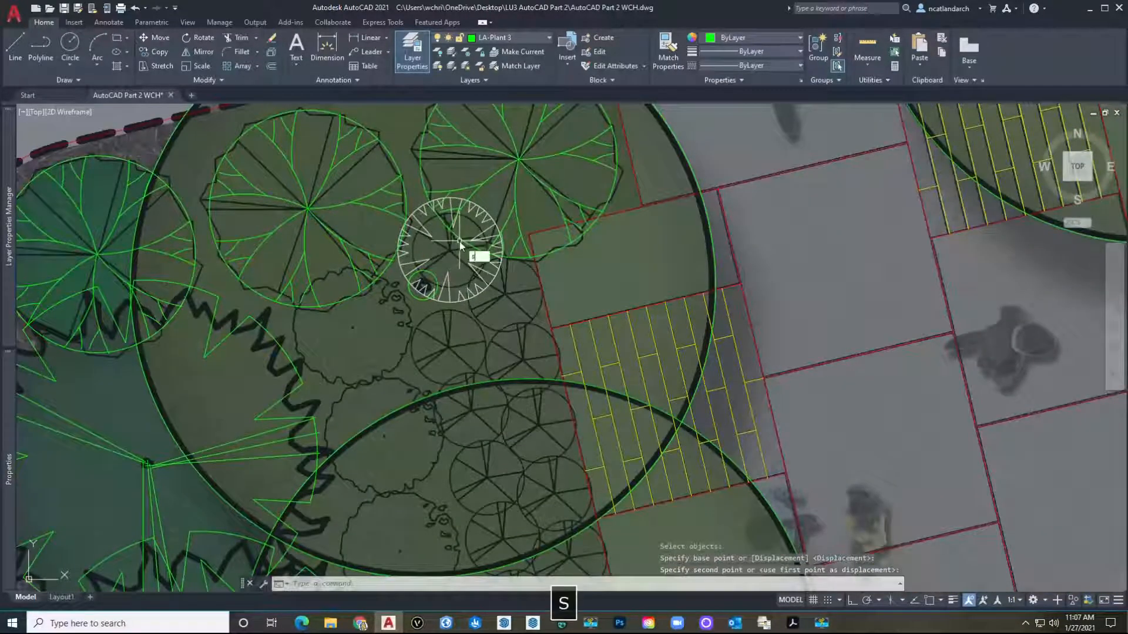
pyautogui.write('c')
pyautogui.press('space')
pyautogui.click(452, 247)
pyautogui.press('space')
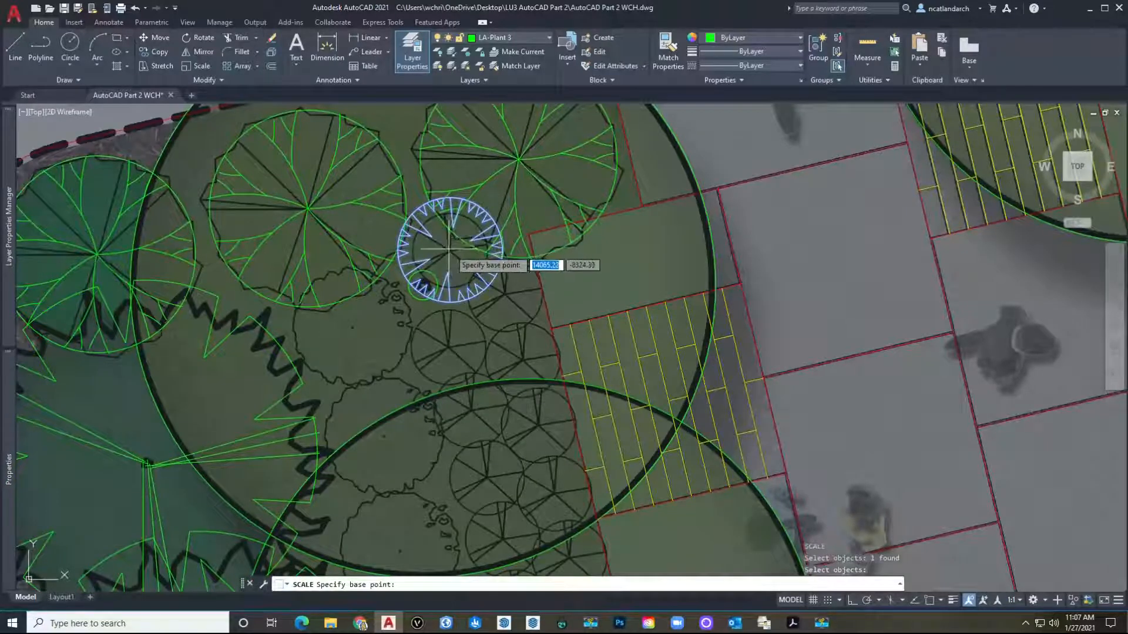
pyautogui.click(450, 249)
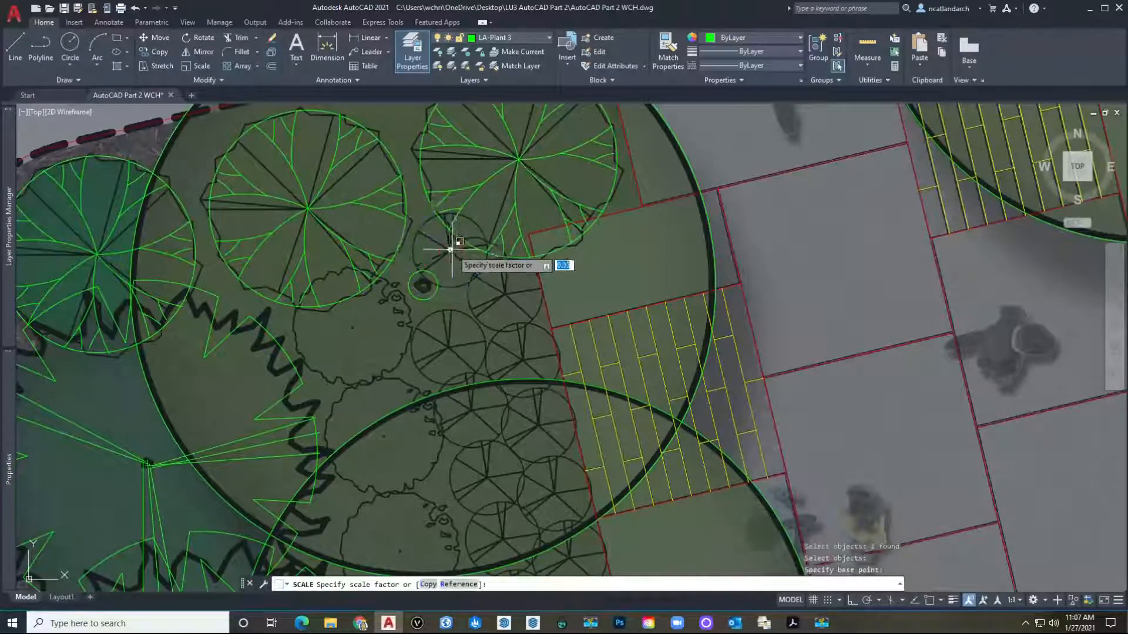
pyautogui.click(481, 229)
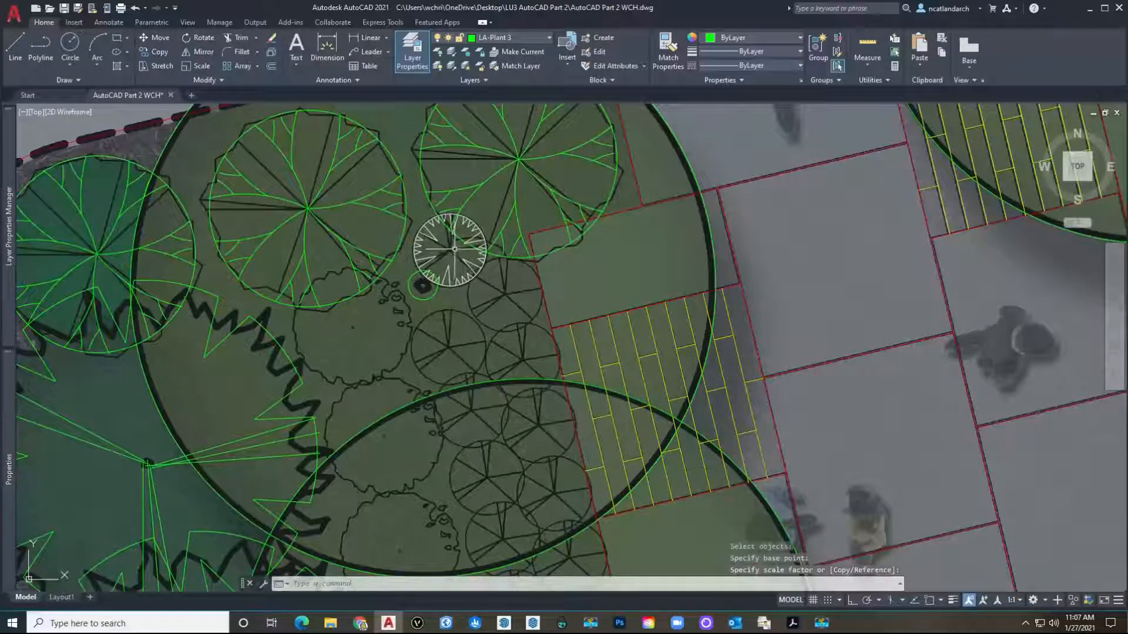
# Move the scaled symbol from the small round shrub to the empty area west of the plan.
pyautogui.write('m')
pyautogui.press('space')
pyautogui.click(440, 253)
pyautogui.press('space')
pyautogui.click(436, 257)
pyautogui.scroll(-4, 439, 260)
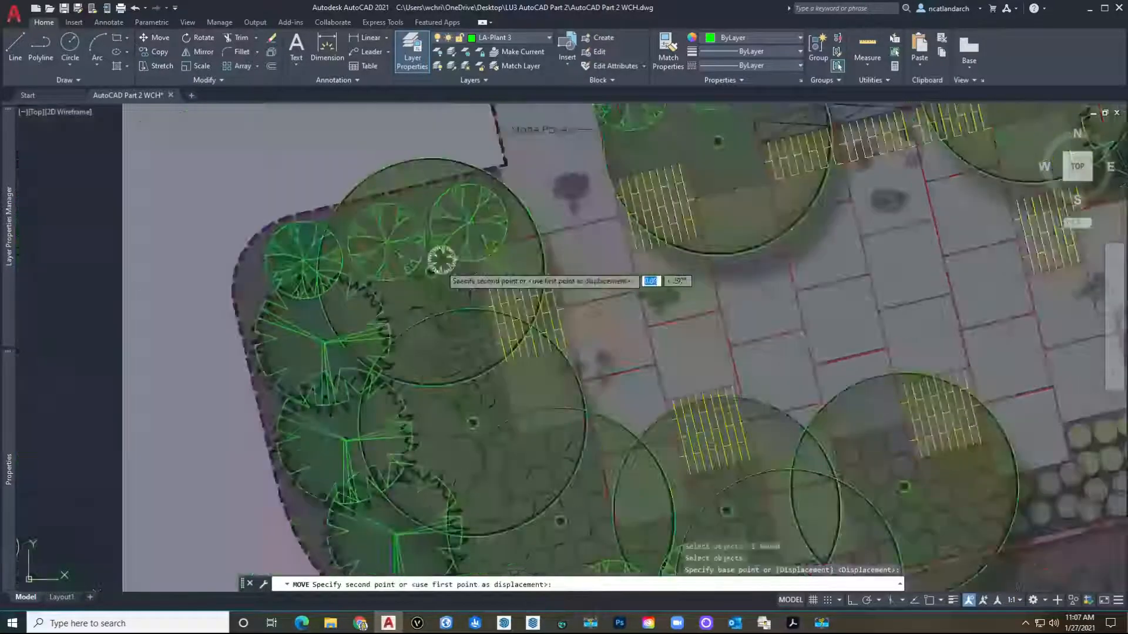
pyautogui.moveTo(440, 260); pyautogui.dragTo(689, 339, button='middle')
pyautogui.click(222, 295)
pyautogui.press('space')
pyautogui.press('Escape')
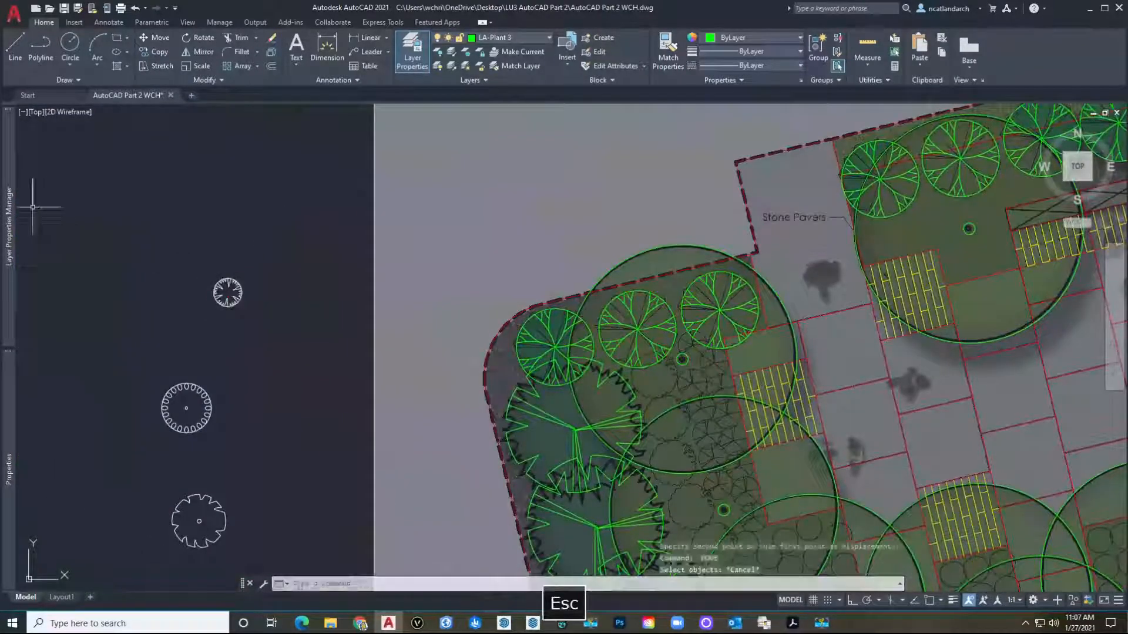
# Make LA-Plant 4 the current layer.
pyautogui.moveTo(9, 207)
pyautogui.doubleClick(76, 208)
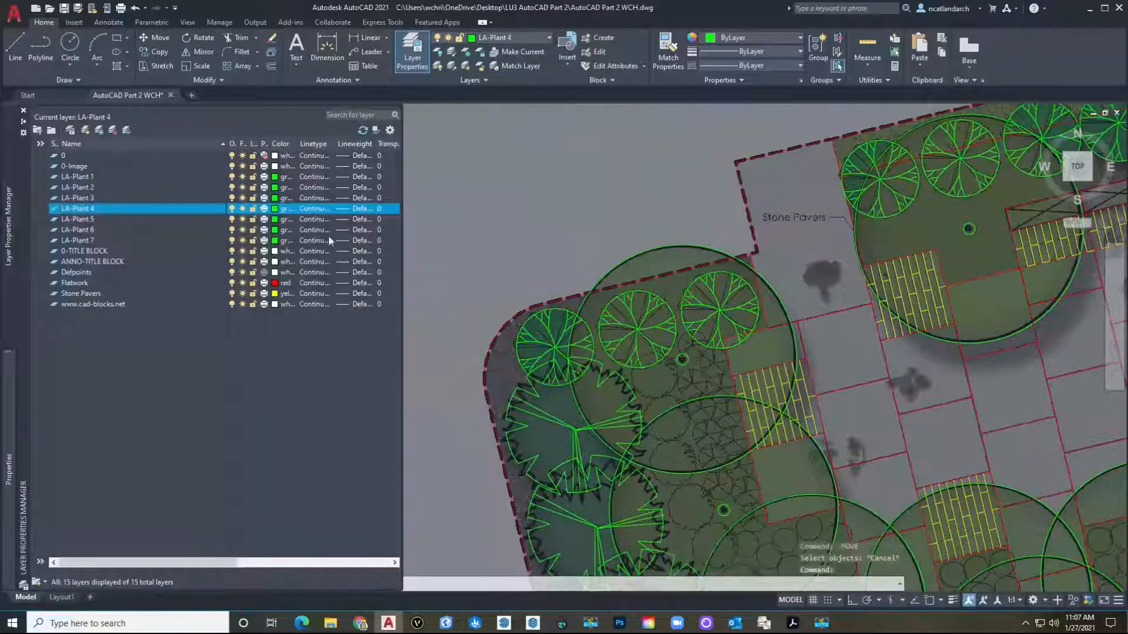
pyautogui.moveTo(480, 277); pyautogui.dragTo(651, 275, button='middle')
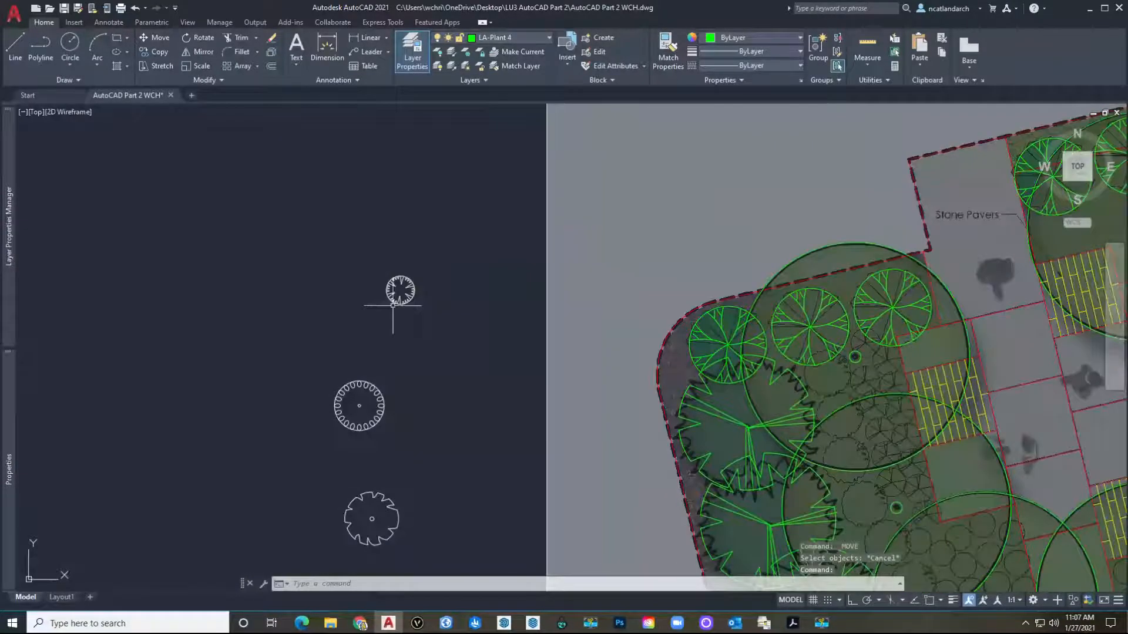
# Explode the scaled-down symbol west of the plan and put its pieces on the LA-Plant 4 layer.
pyautogui.moveTo(393, 305); pyautogui.dragTo(383, 318, button='middle')
pyautogui.click(410, 325)
pyautogui.click(349, 264)
pyautogui.write('x')
pyautogui.press('space')
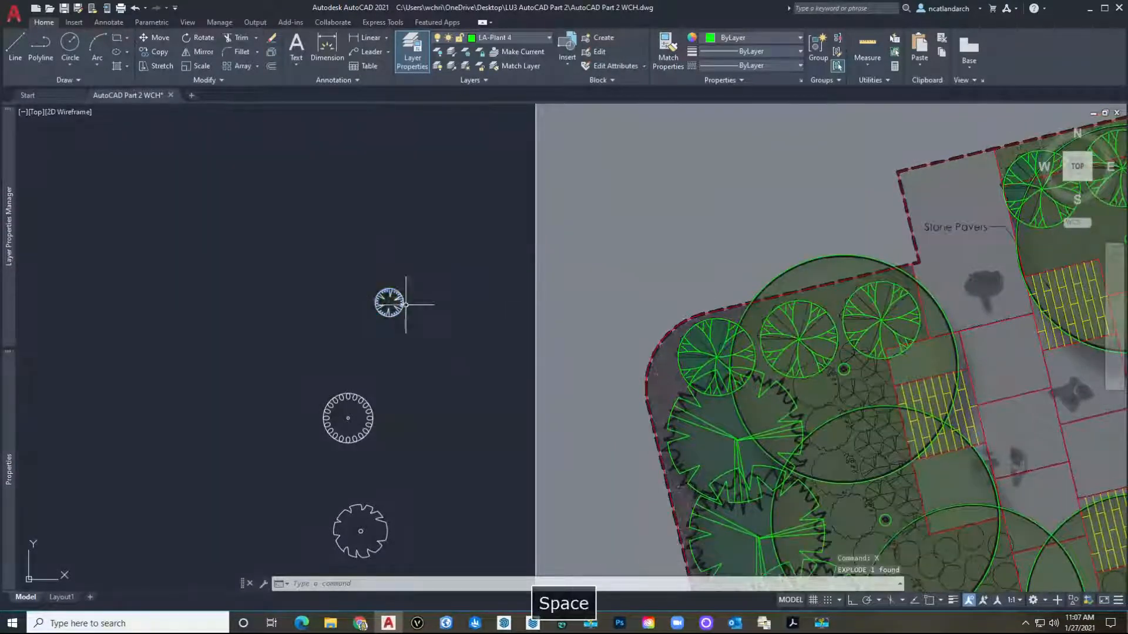
pyautogui.click(520, 45)
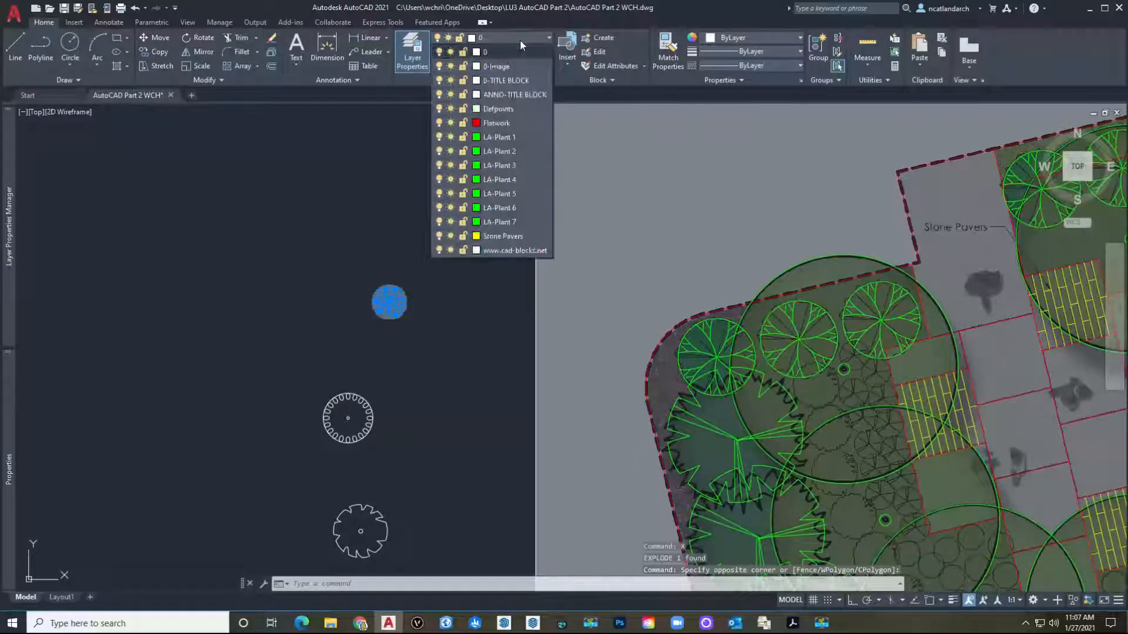
pyautogui.click(511, 175)
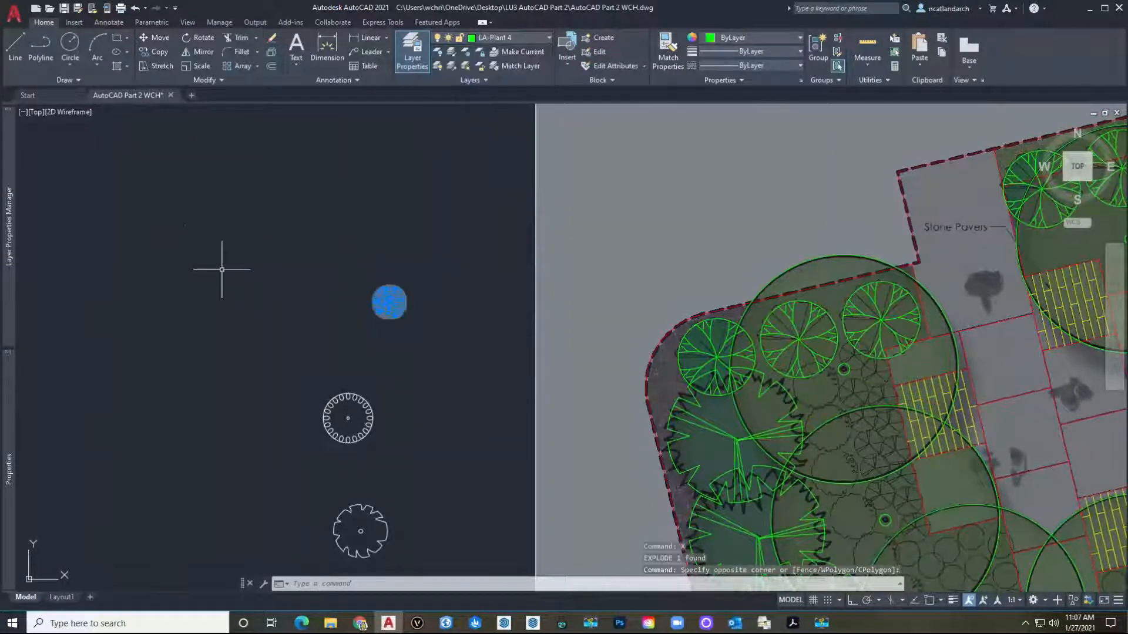
# Define the exploded symbol's pieces as block p4, with object snap on and the base point at the circle's centre.
pyautogui.press('space')
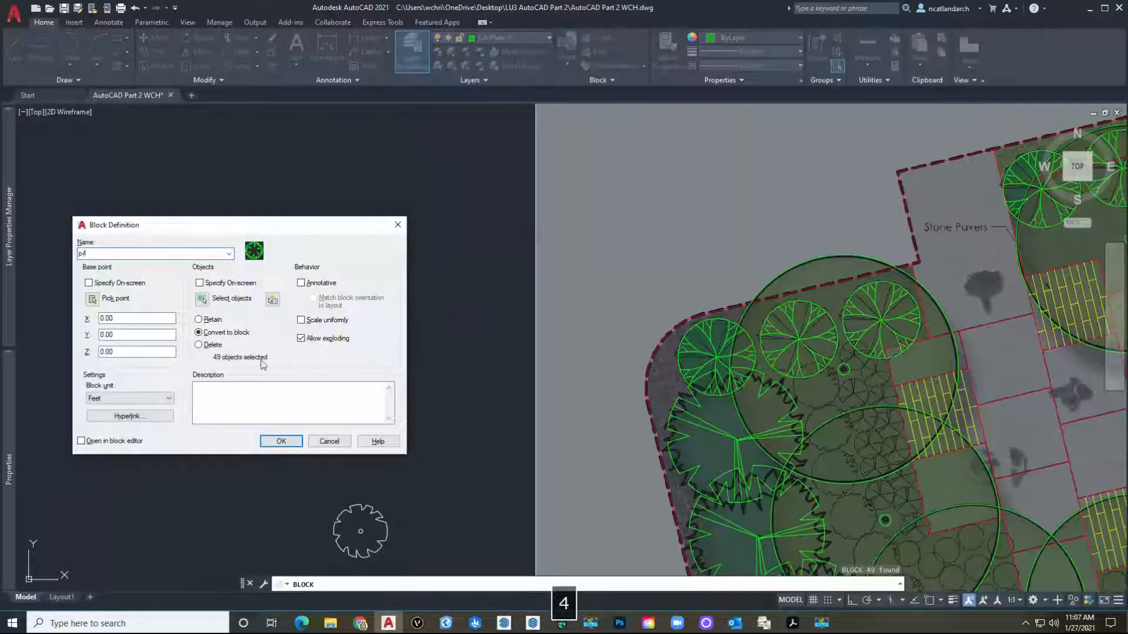
pyautogui.click(91, 299)
pyautogui.scroll(5, 388, 318)
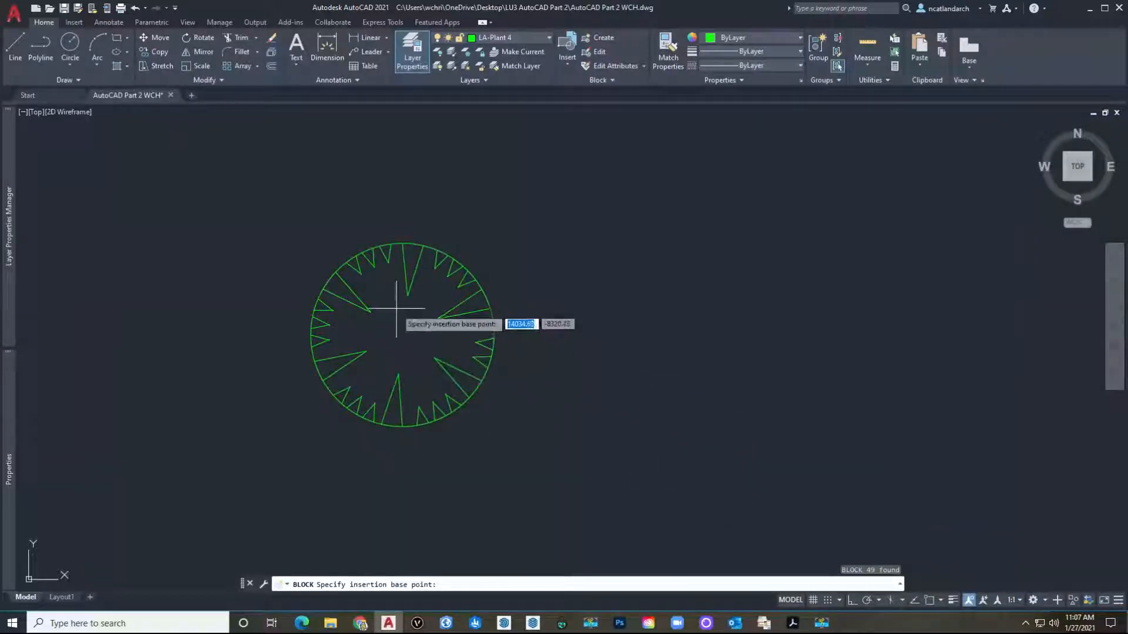
pyautogui.click(930, 600)
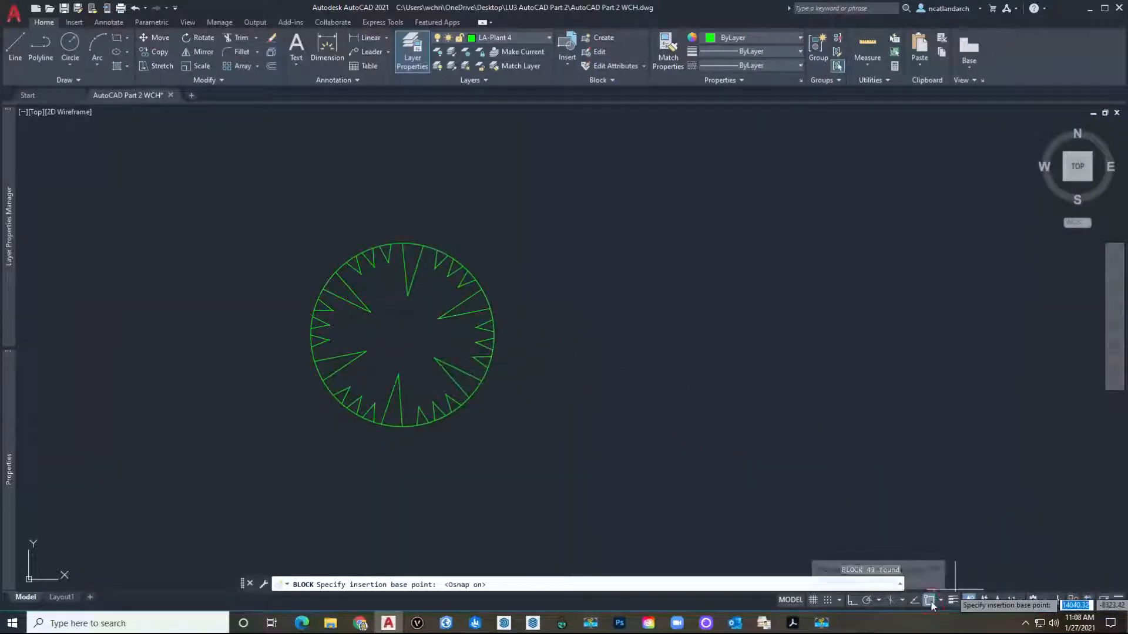
pyautogui.click(402, 336)
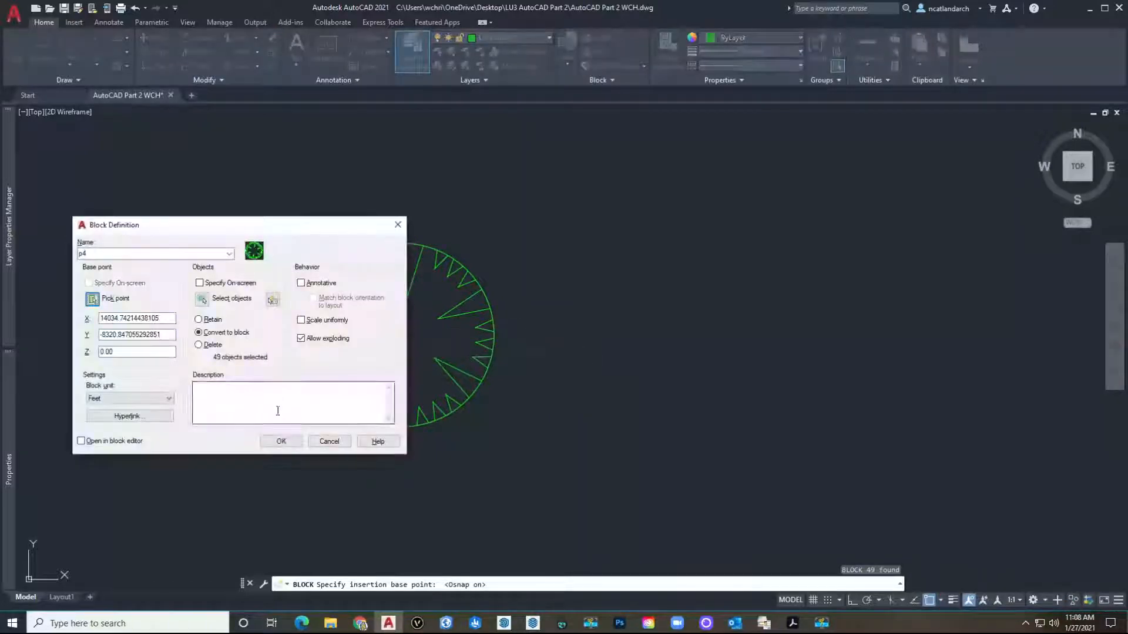
pyautogui.click(282, 442)
# Copy the p4 block from its centre onto the two northernmost small round shrubs in the west bed.
pyautogui.scroll(-4, 332, 352)
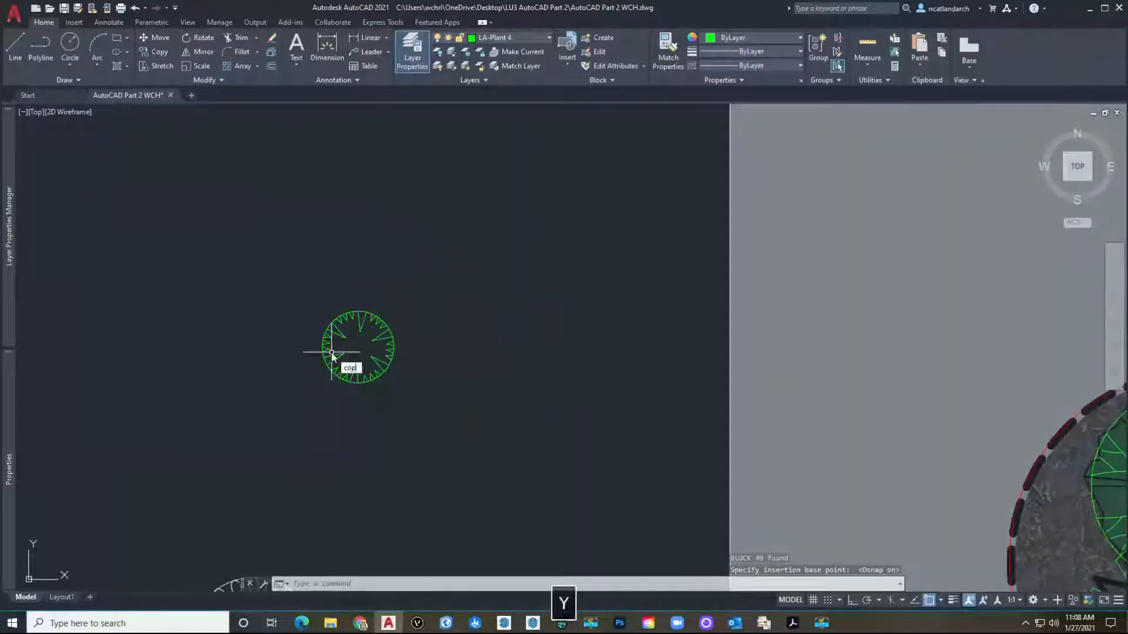
pyautogui.write('y')
pyautogui.press('space')
pyautogui.click(412, 405)
pyautogui.click(361, 290)
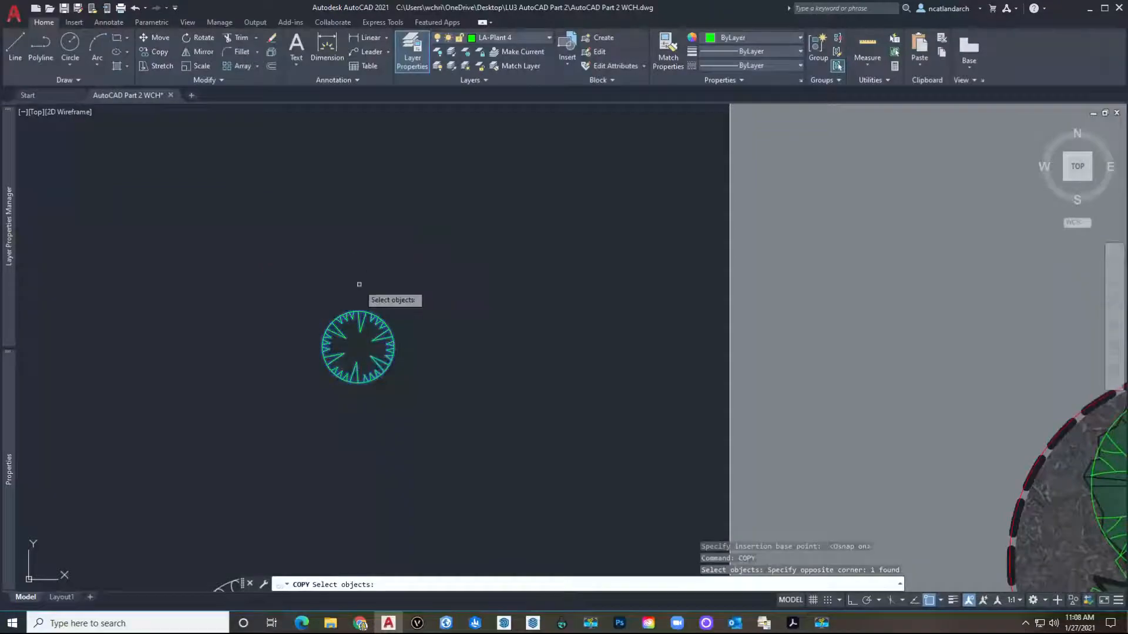
pyautogui.rightClick(355, 355)
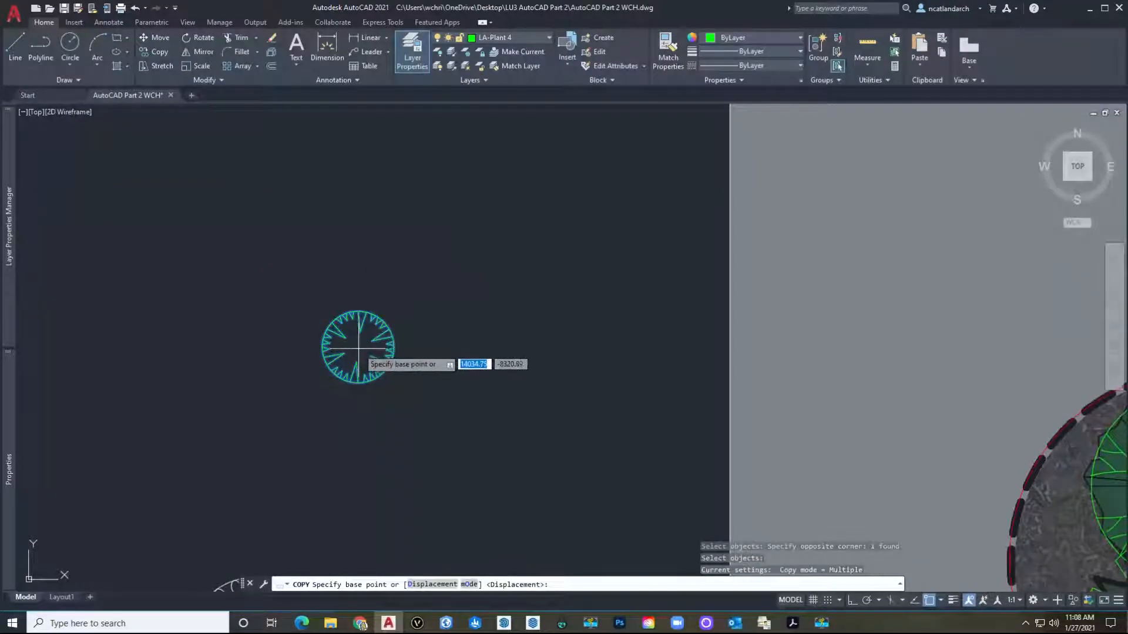
pyautogui.click(358, 346)
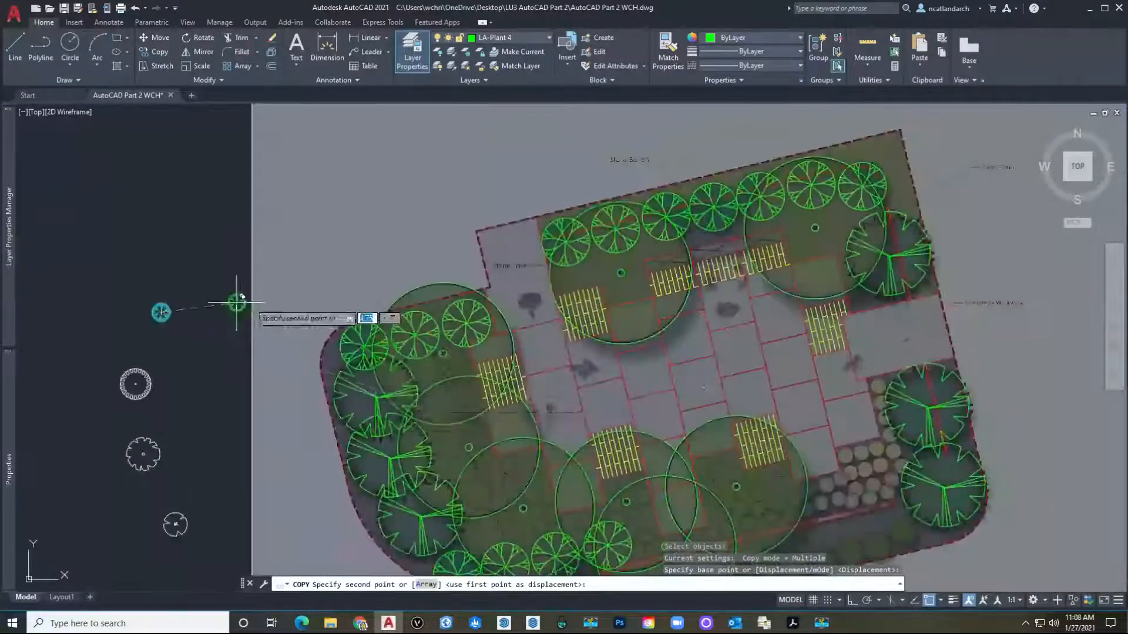
pyautogui.scroll(5, 426, 302)
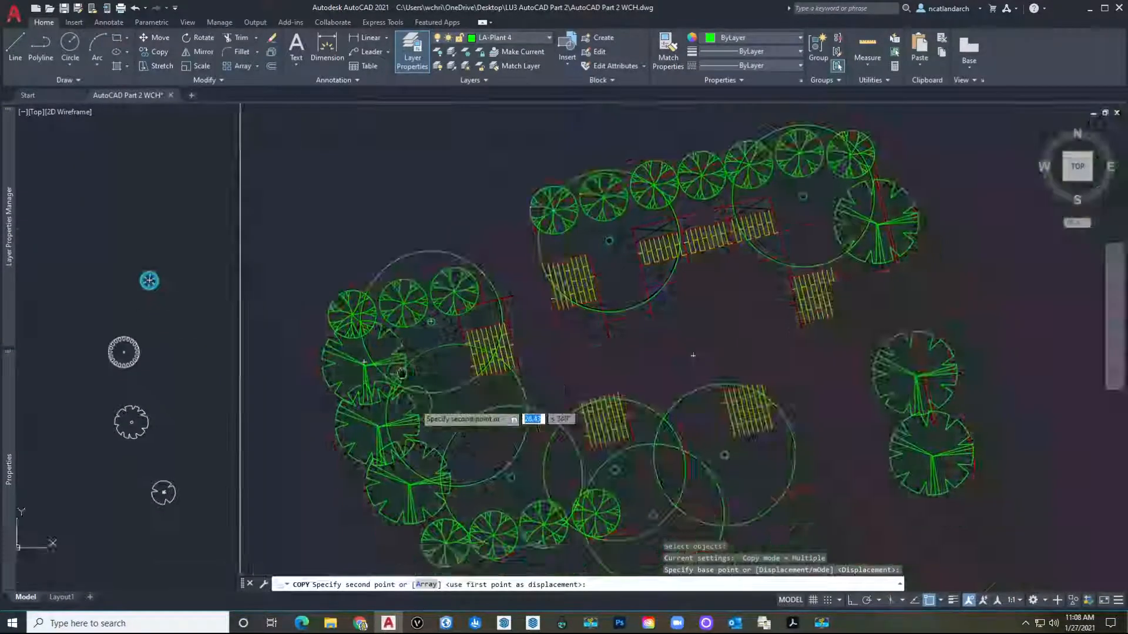
pyautogui.scroll(6, 464, 264)
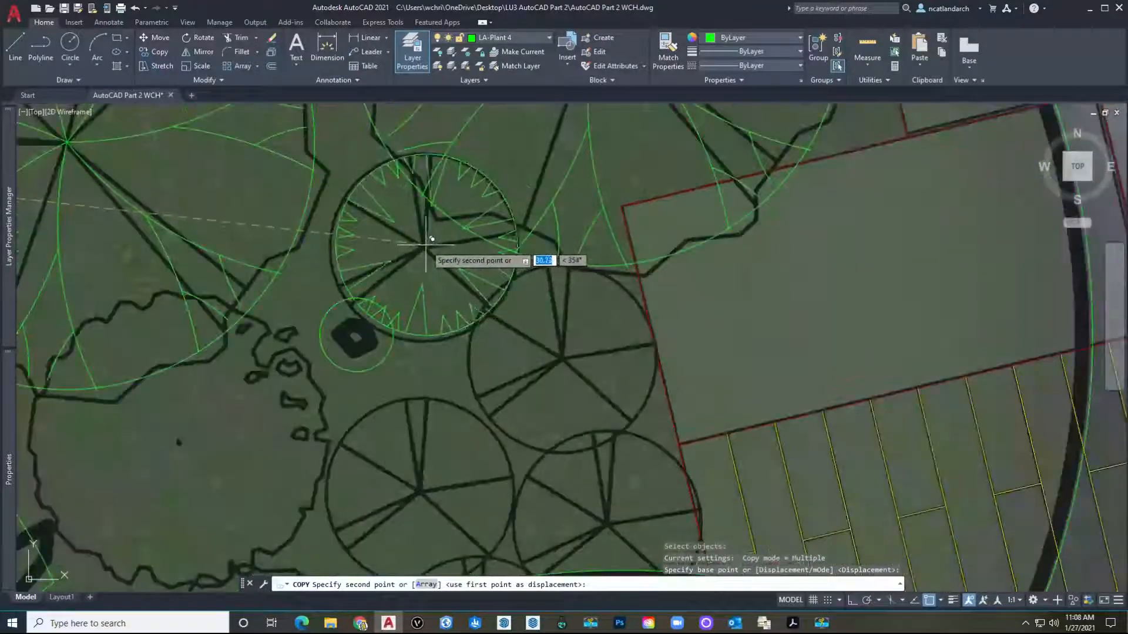
pyautogui.click(563, 356)
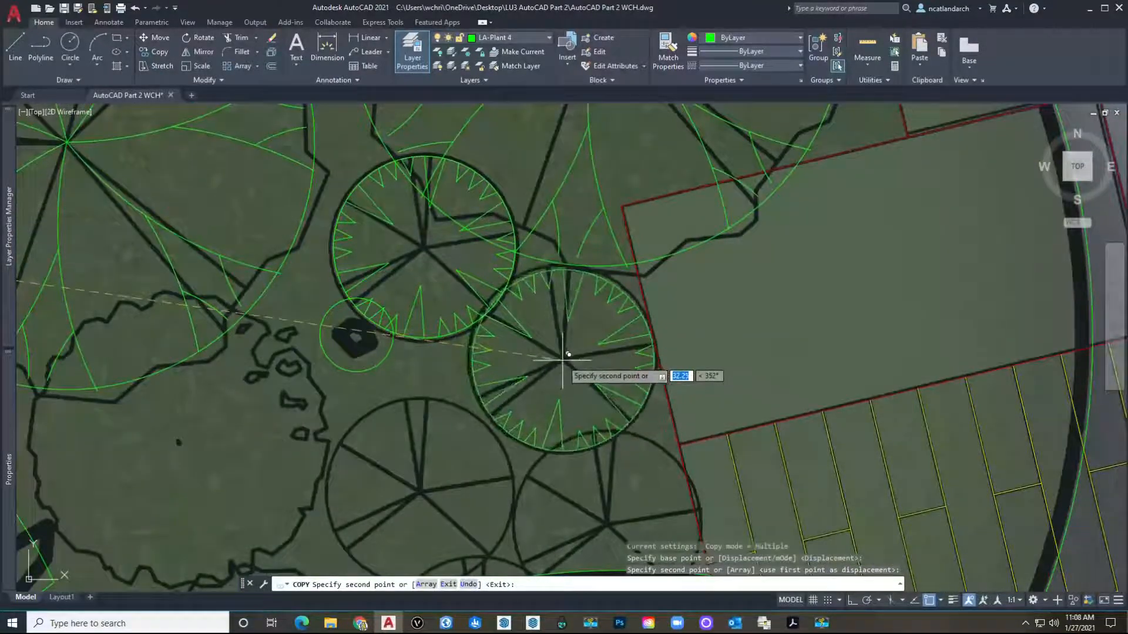
# Place p4 copies on the next four small round shrubs southward in the west bed's double row.
pyautogui.moveTo(562, 352); pyautogui.dragTo(561, 212, button='middle')
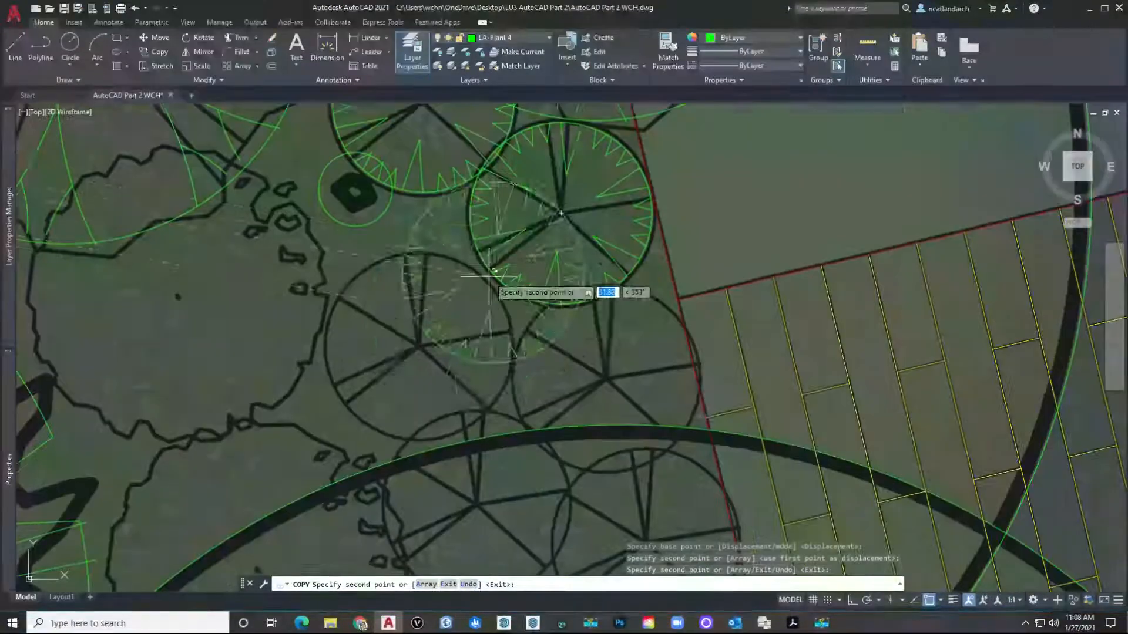
pyautogui.click(419, 346)
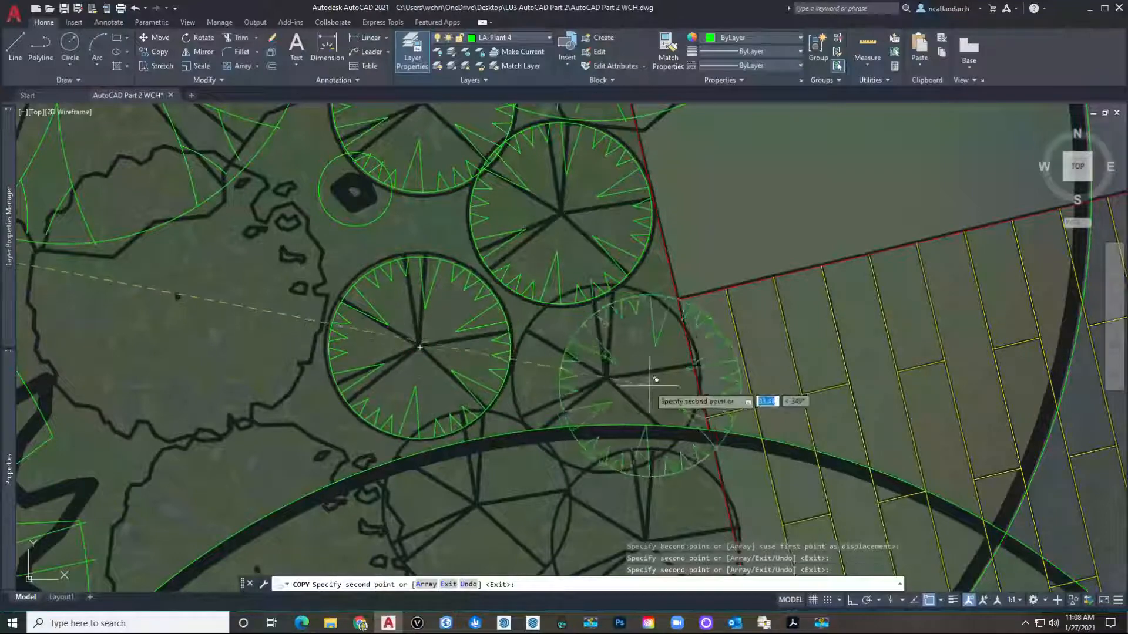
pyautogui.click(607, 378)
pyautogui.moveTo(561, 392); pyautogui.dragTo(551, 225, button='middle')
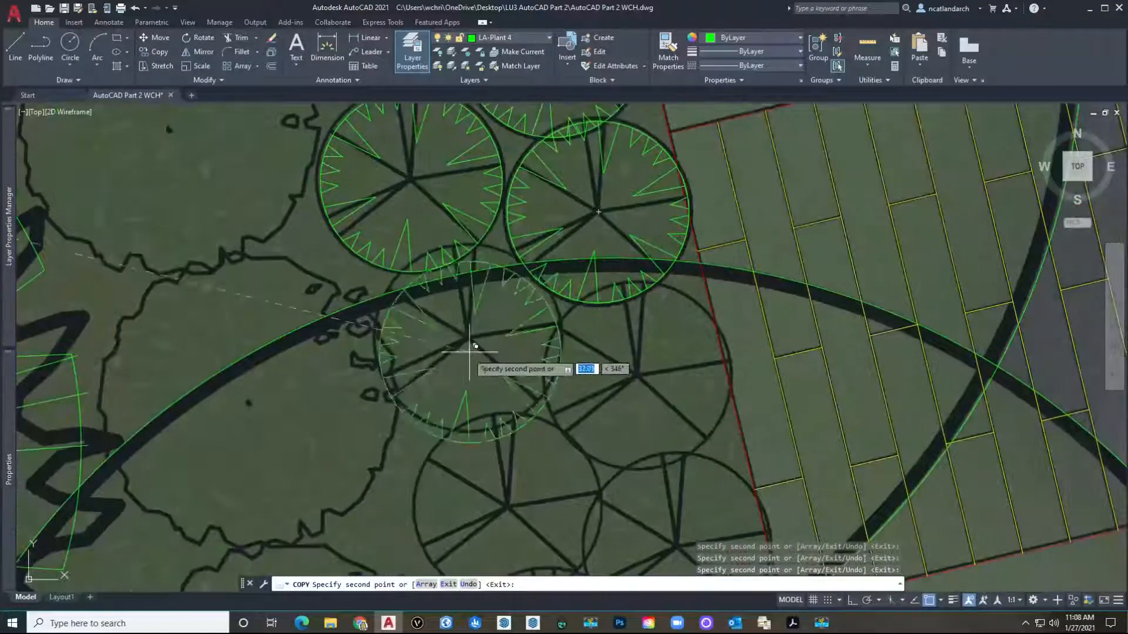
pyautogui.click(468, 338)
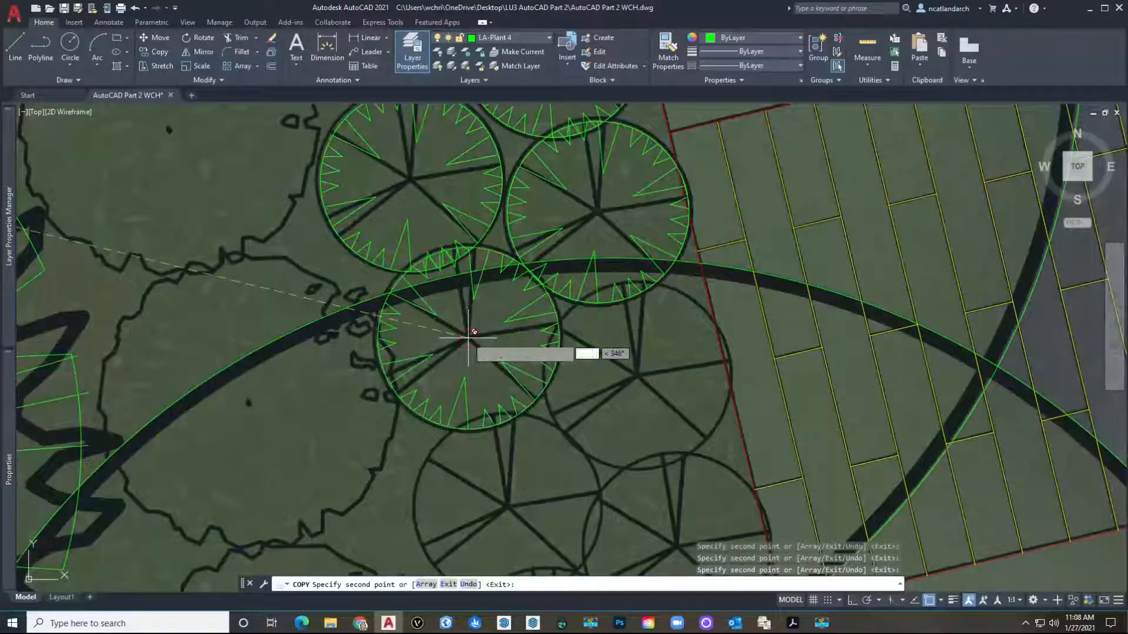
pyautogui.click(626, 376)
# Place p4 copies on the remaining small round shrubs to the southern end of the west bed's double row and end the copying.
pyautogui.moveTo(564, 438); pyautogui.dragTo(529, 279, button='middle')
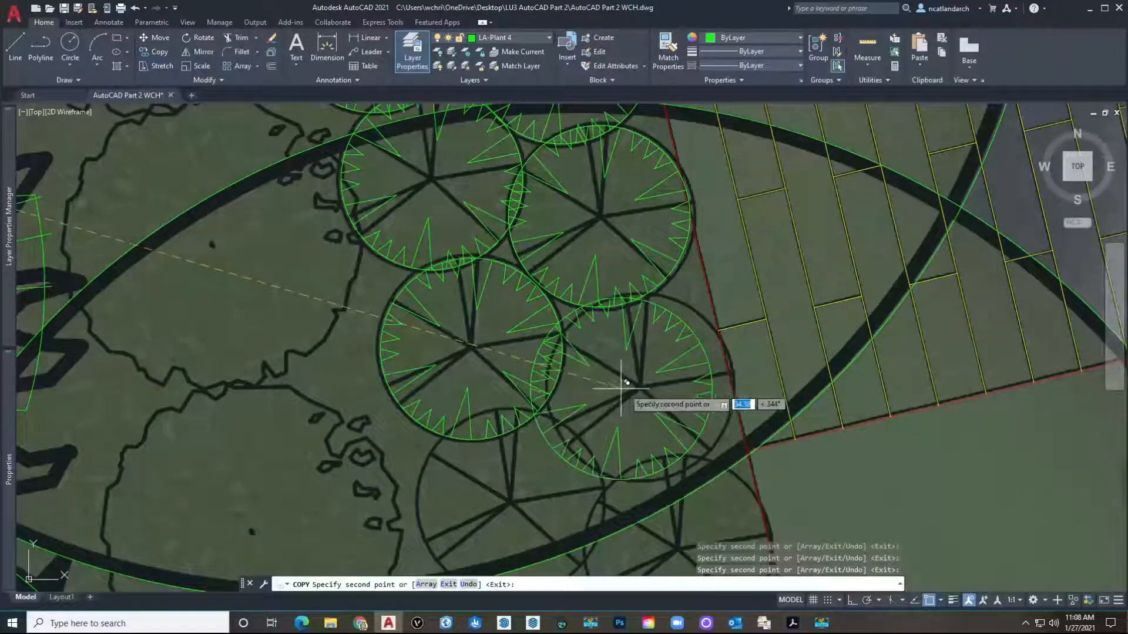
pyautogui.click(640, 386)
pyautogui.moveTo(592, 407); pyautogui.dragTo(541, 176, button='middle')
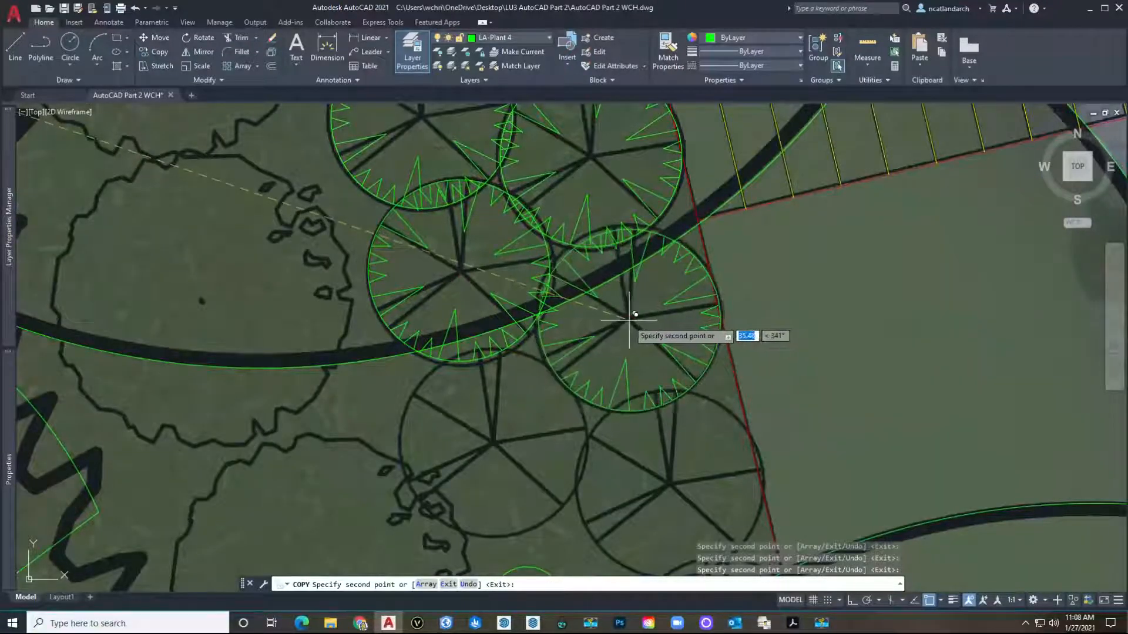
pyautogui.click(498, 434)
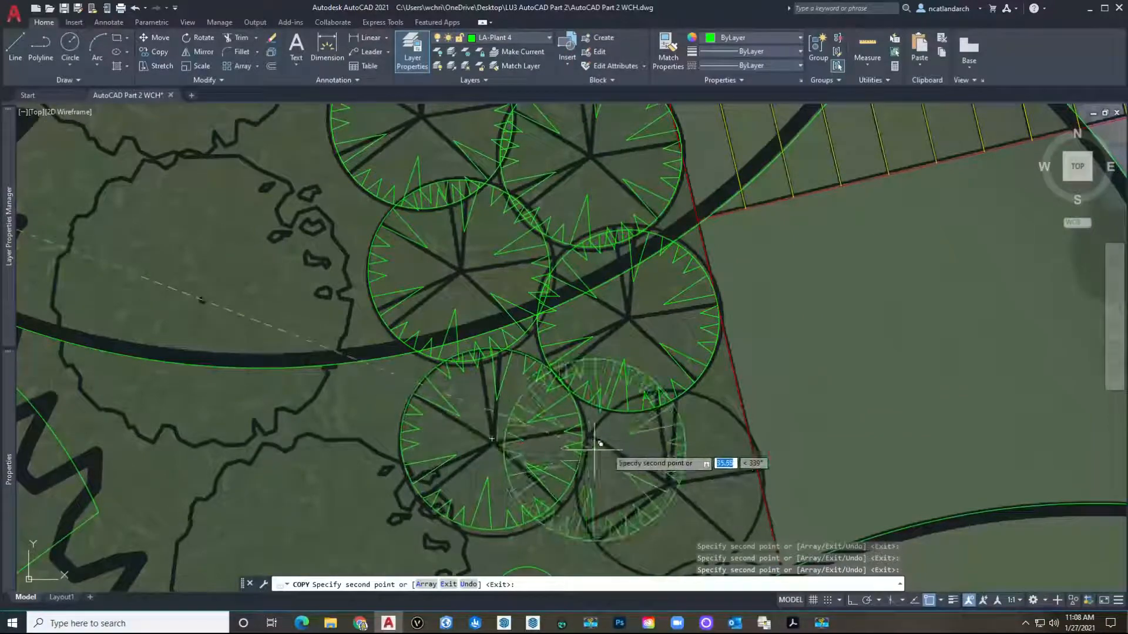
pyautogui.moveTo(611, 429); pyautogui.dragTo(459, 149, button='middle')
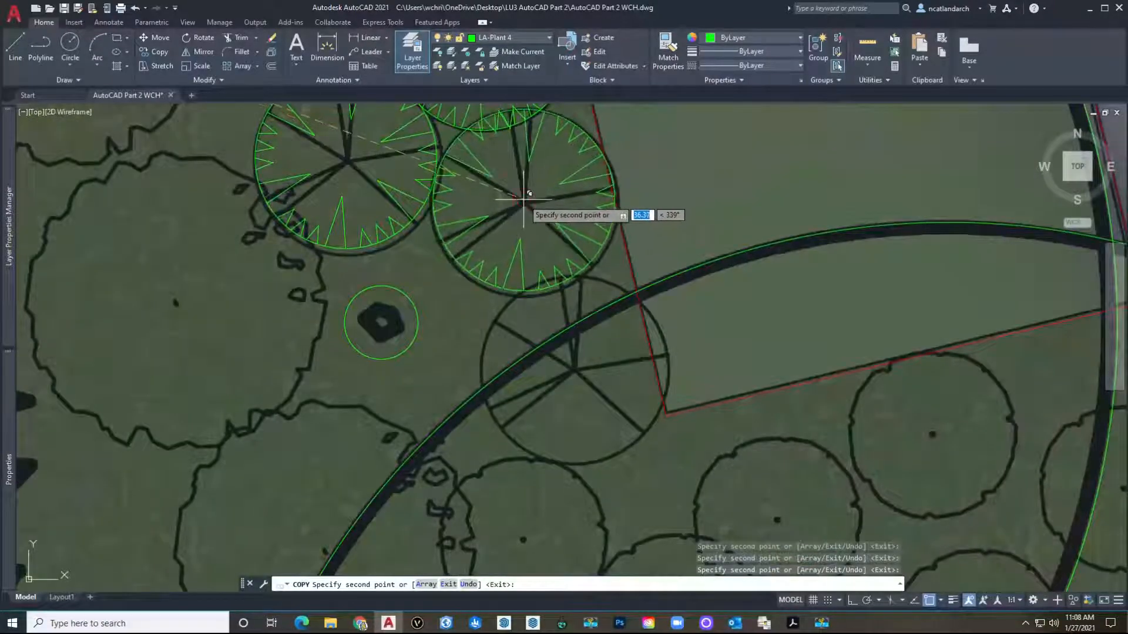
pyautogui.scroll(-4, 572, 367)
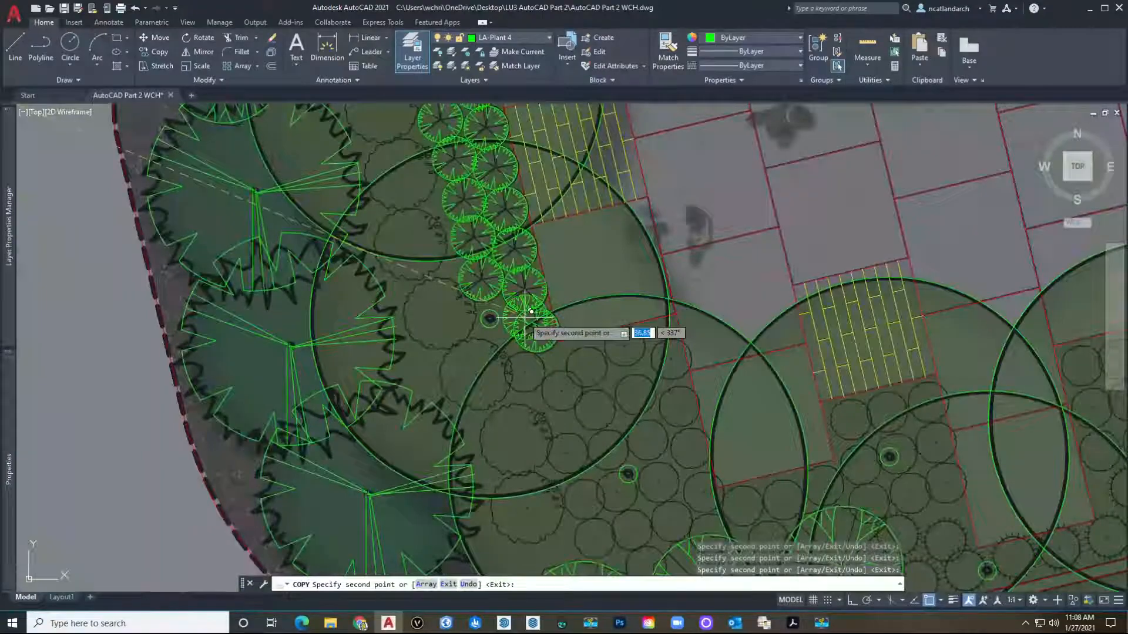
pyautogui.scroll(-3, 378, 353)
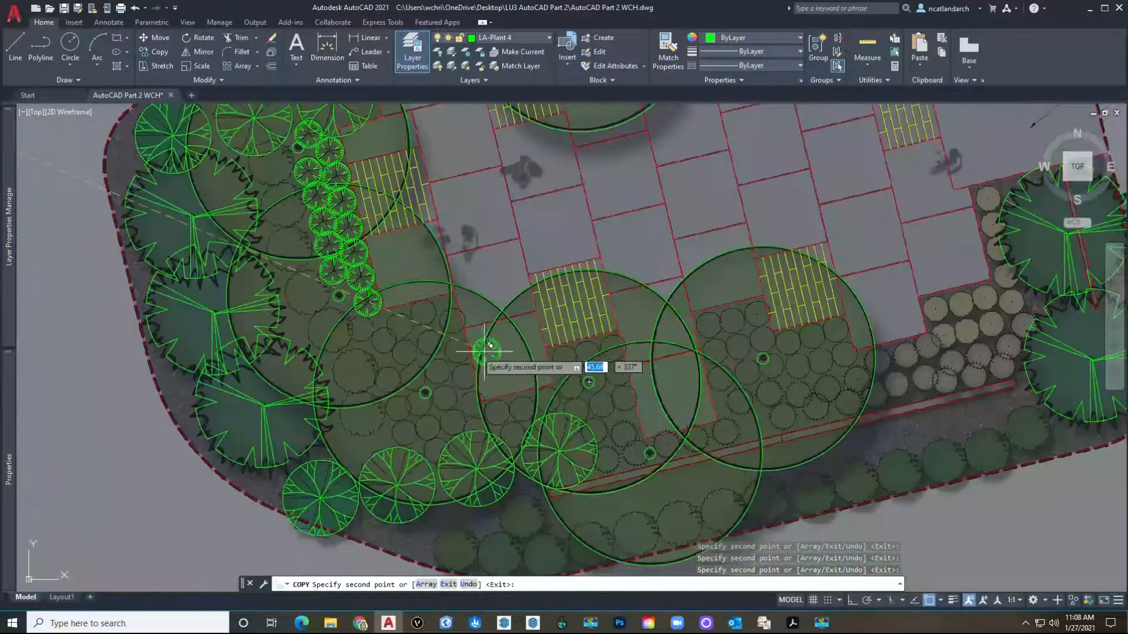
pyautogui.scroll(2, 470, 388)
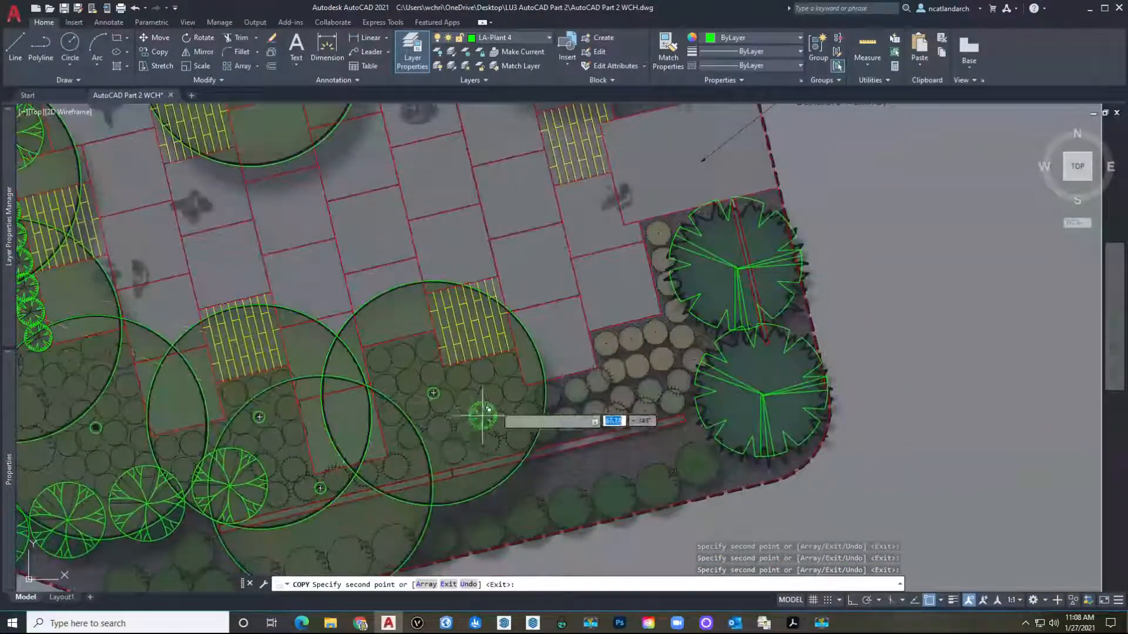
pyautogui.scroll(2, 593, 328)
pyautogui.scroll(-3, 650, 390)
pyautogui.scroll(3, 403, 466)
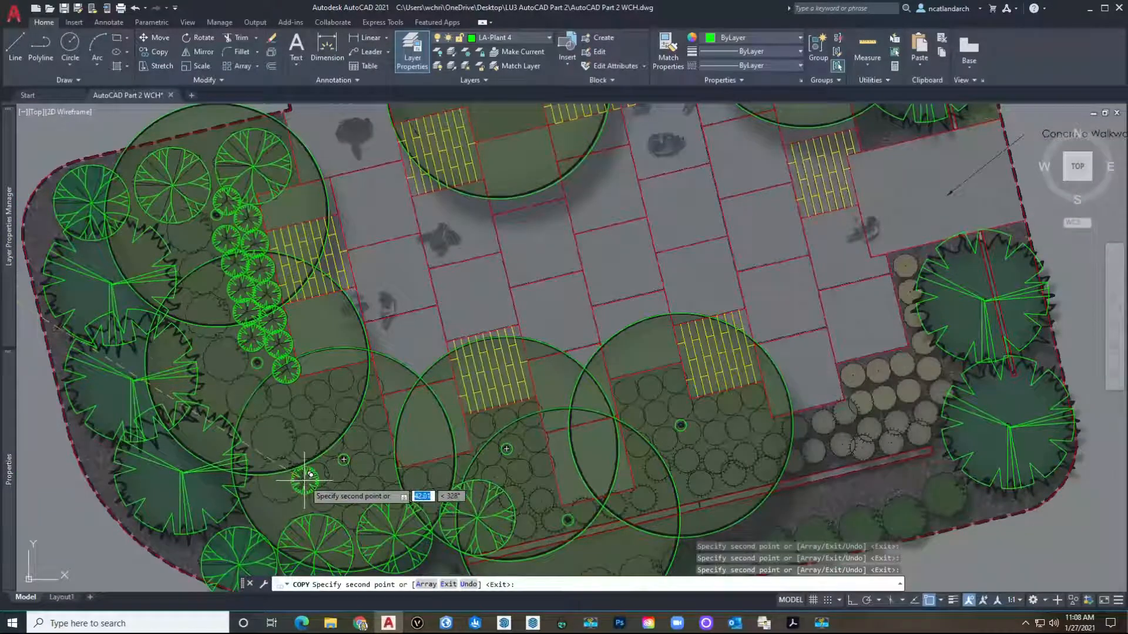
pyautogui.scroll(-3, 340, 456)
pyautogui.press('Escape')
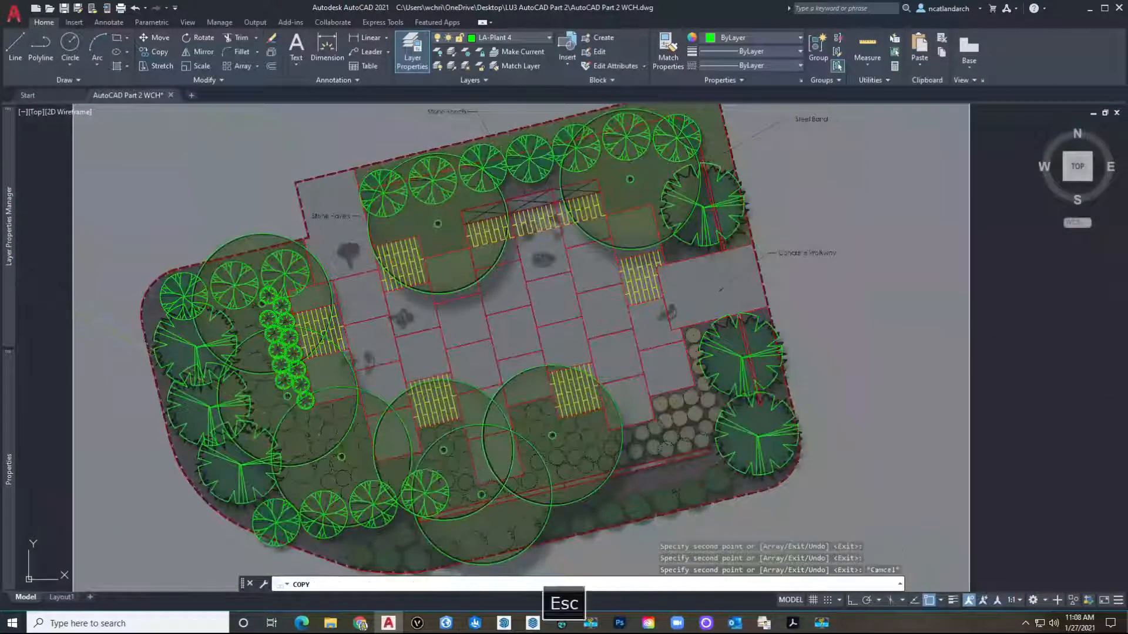
# Delete the original p4 block left in the empty area west of the plan.
pyautogui.scroll(-3, 220, 339)
pyautogui.scroll(4, 221, 339)
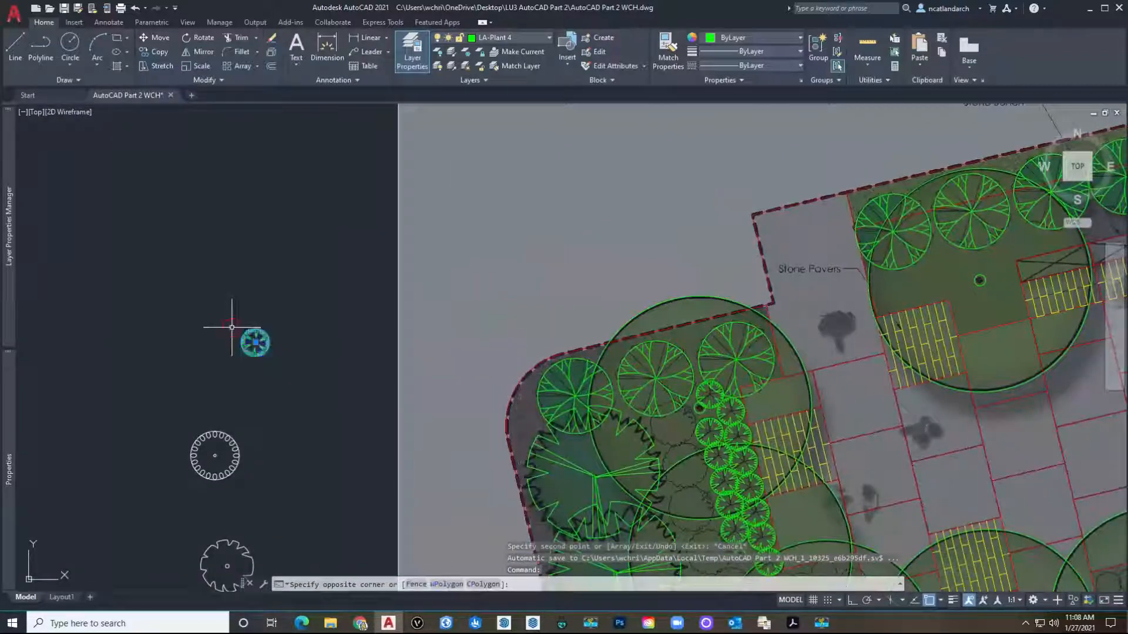
pyautogui.scroll(-3, 232, 327)
pyautogui.press('Delete')
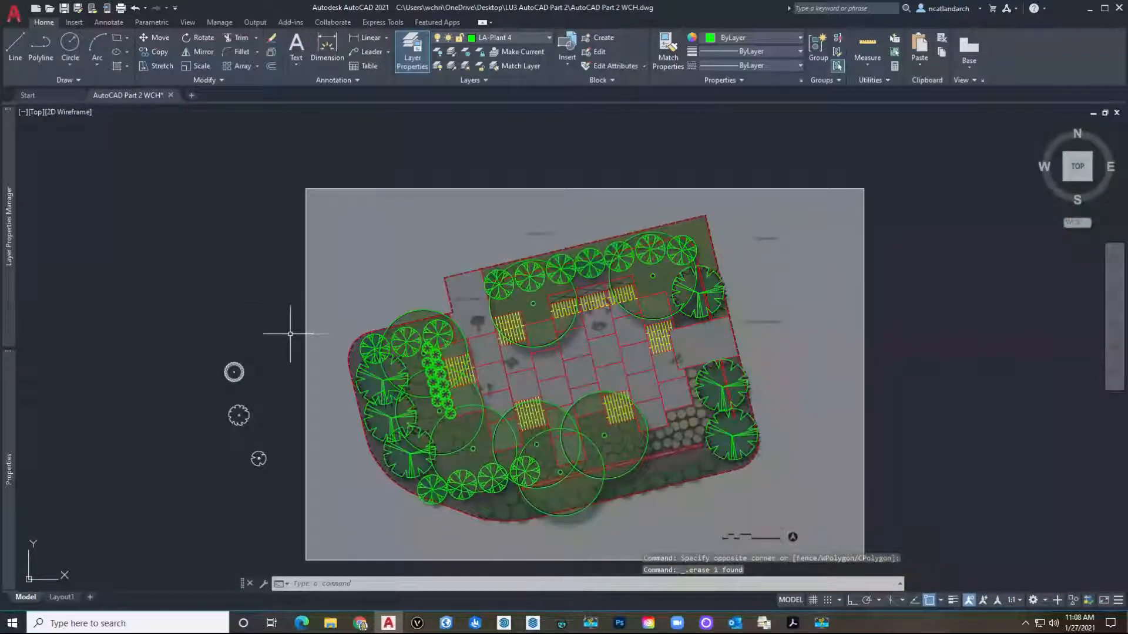
# Move the loop-edged round symbol by its centre onto the northernmost medium round shrub west of the p4 double row.
pyautogui.scroll(4, 237, 366)
pyautogui.moveTo(254, 366); pyautogui.dragTo(275, 104, button='middle')
pyautogui.scroll(2, 277, 126)
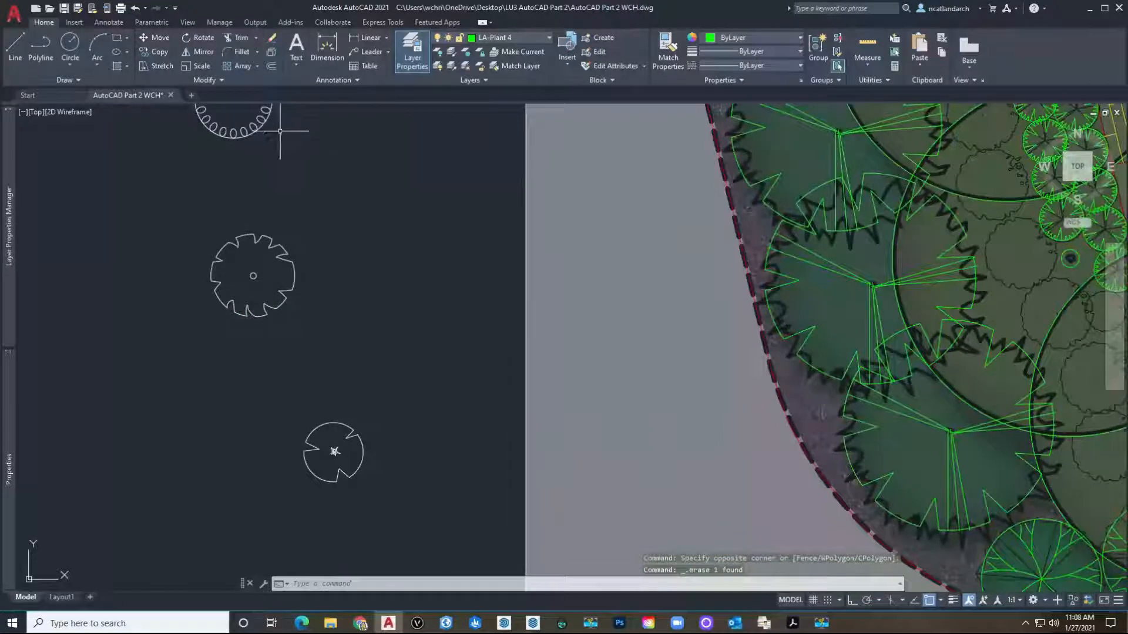
pyautogui.scroll(-2, 338, 188)
pyautogui.moveTo(347, 251); pyautogui.dragTo(339, 406, button='middle')
pyautogui.write('m')
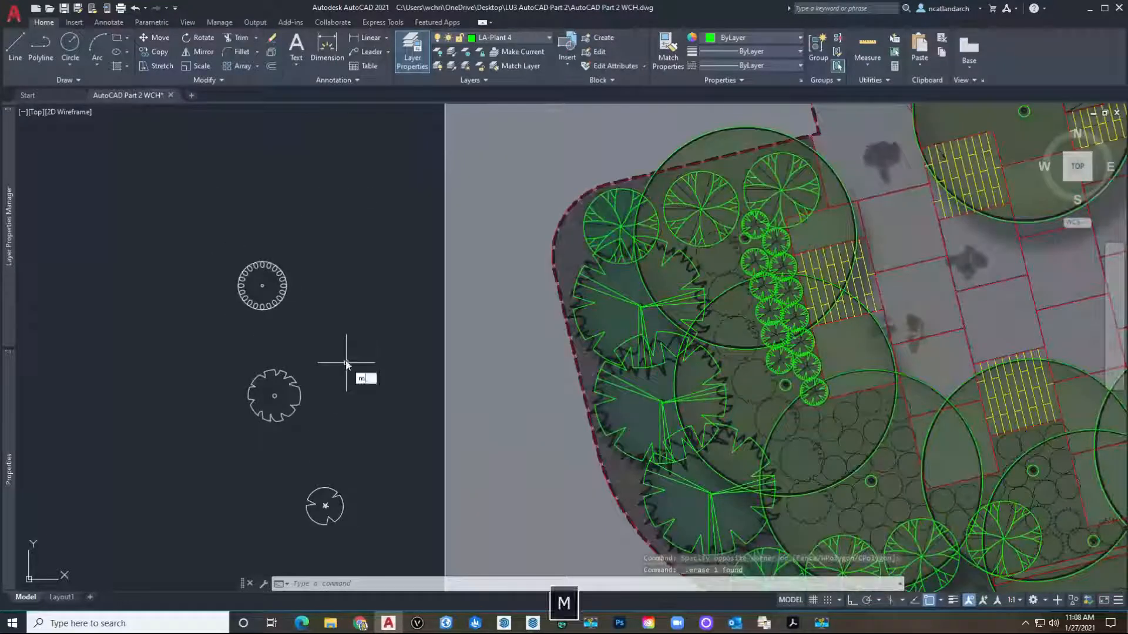
pyautogui.press('space')
pyautogui.click(279, 304)
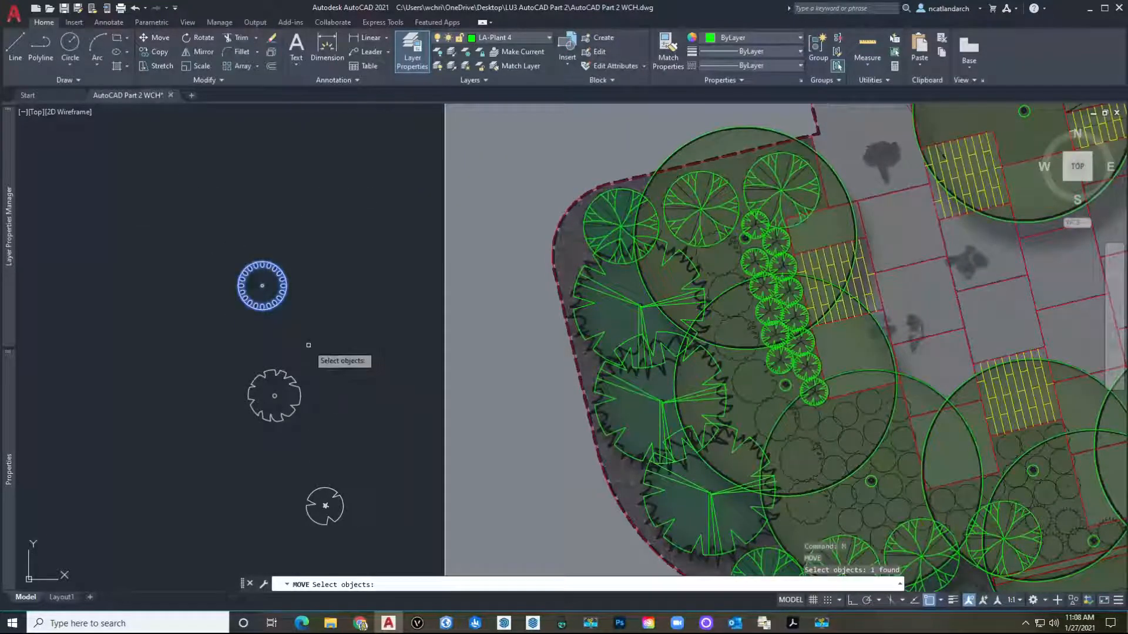
pyautogui.press('Return')
pyautogui.click(262, 286)
pyautogui.moveTo(500, 347); pyautogui.dragTo(259, 325, button='middle')
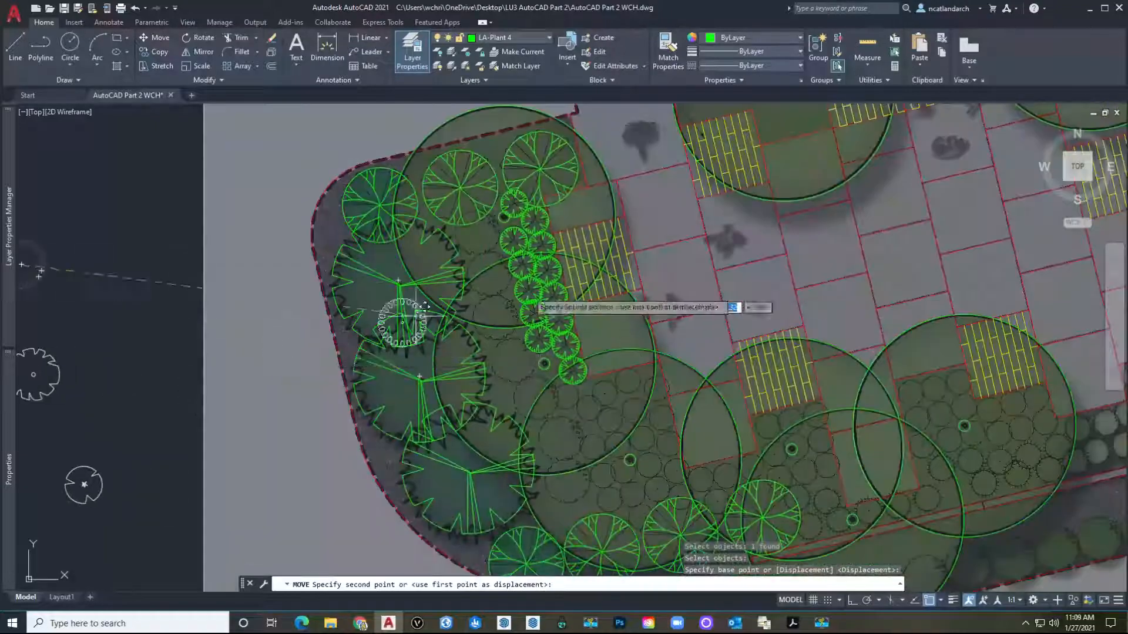
pyautogui.moveTo(486, 305); pyautogui.dragTo(526, 383, button='middle')
pyautogui.scroll(5, 523, 333)
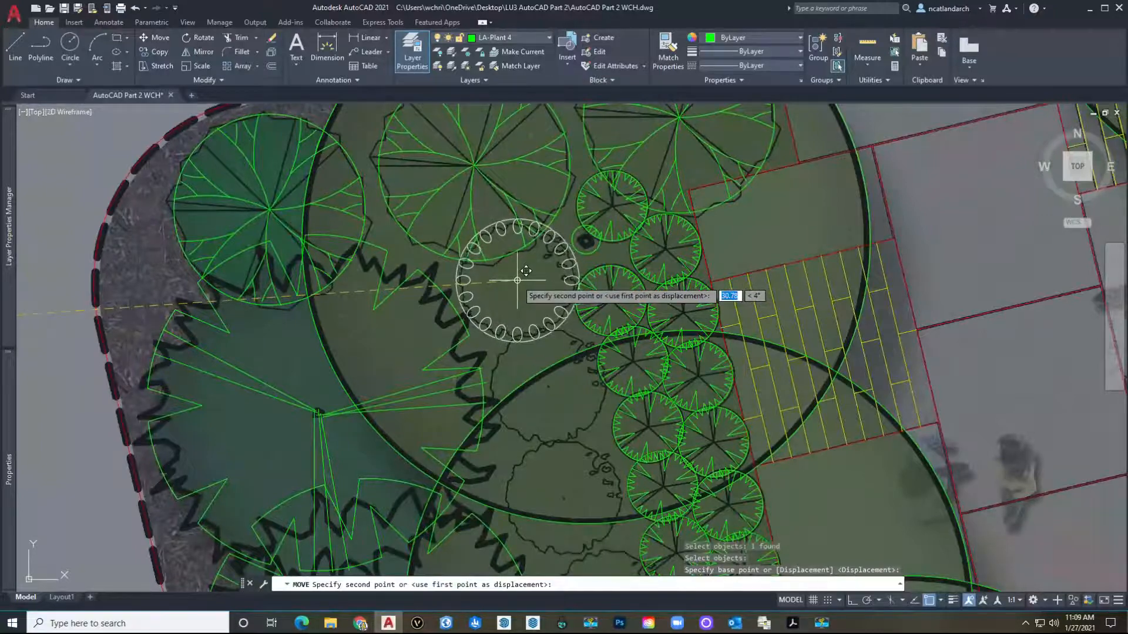
pyautogui.click(517, 281)
# Scale the loop-edged symbol about its centre to fit the outline of the shrub beneath it.
pyautogui.moveTo(517, 276); pyautogui.dragTo(529, 312, button='middle')
pyautogui.write('sc')
pyautogui.press('space')
pyautogui.scroll(5, 529, 312)
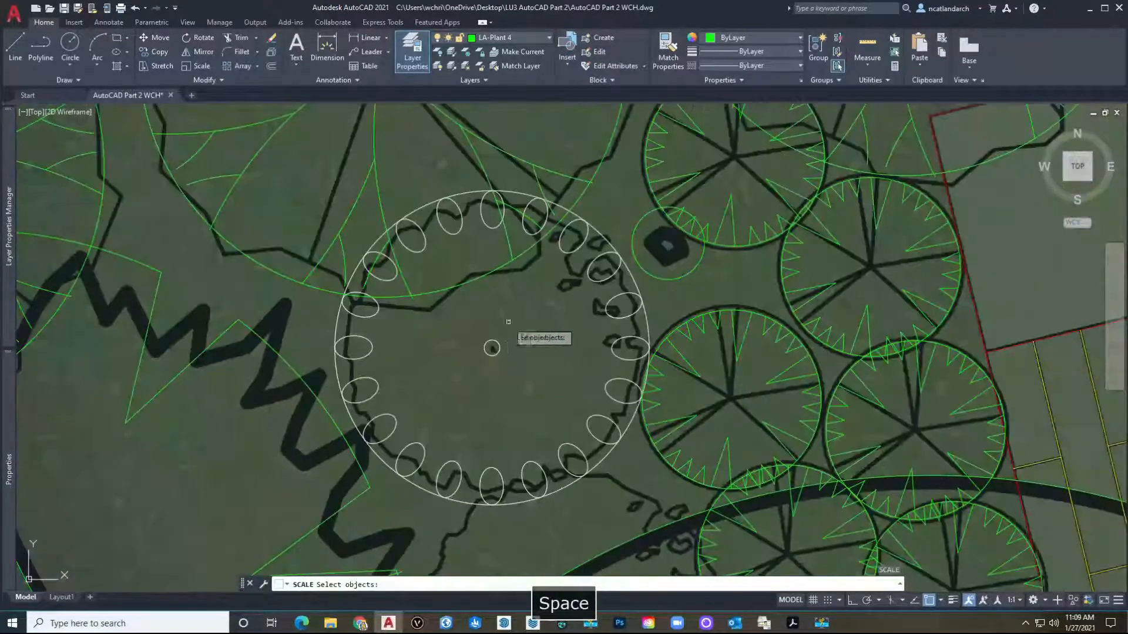
pyautogui.click(492, 347)
pyautogui.press('space')
pyautogui.click(492, 347)
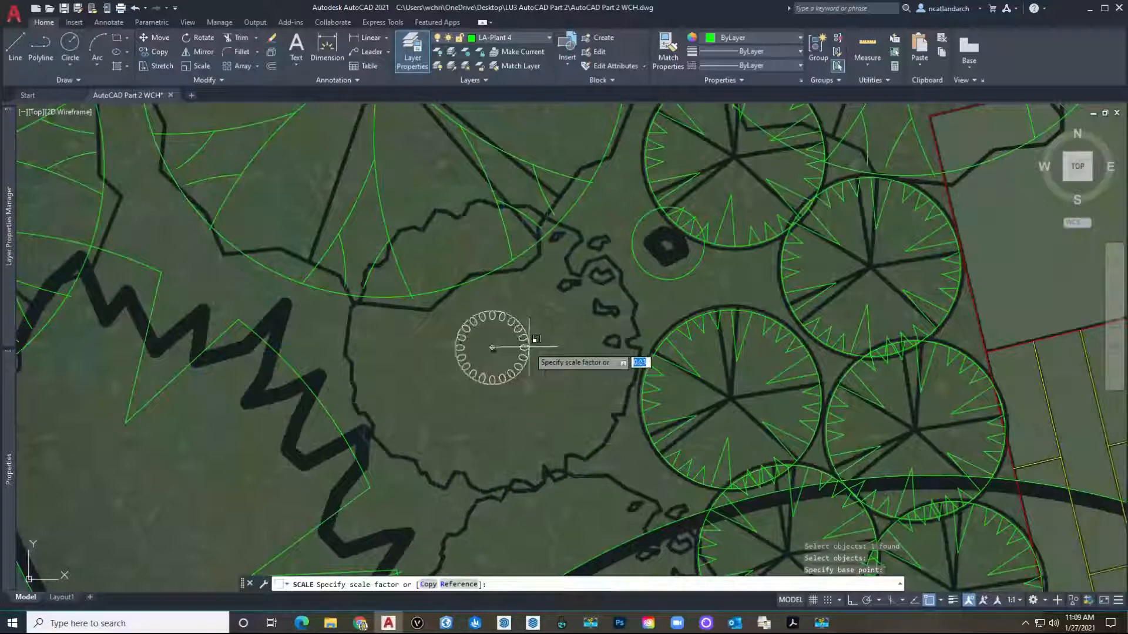
pyautogui.click(623, 304)
pyautogui.scroll(-3, 537, 315)
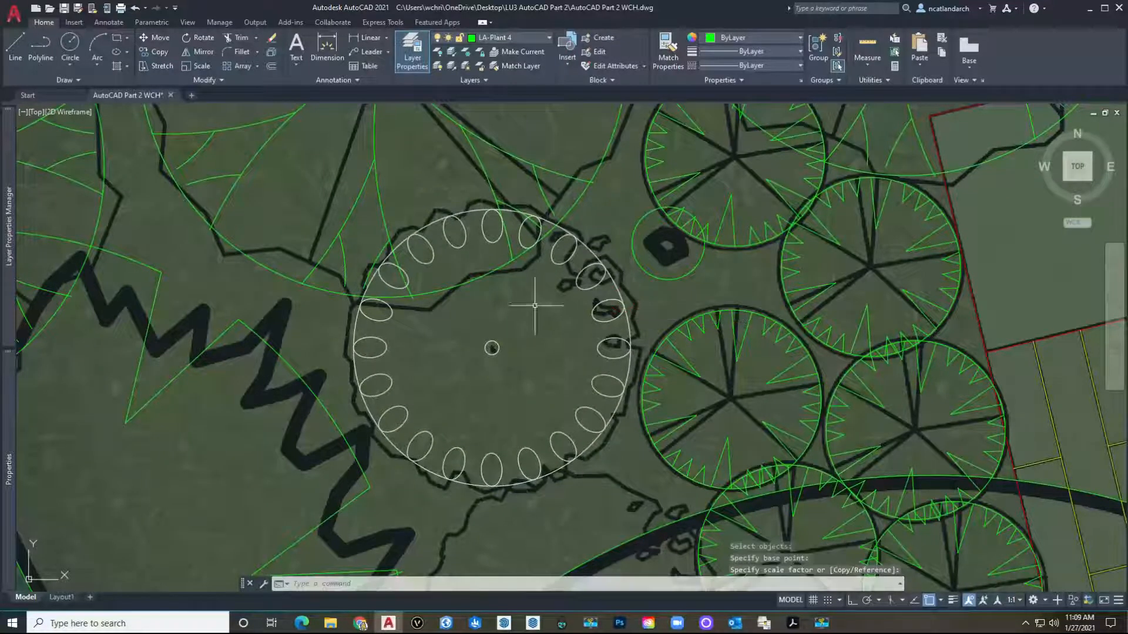
# Move the scaled loop-edged symbol back to the empty area west of the plan, above the two notched symbols.
pyautogui.scroll(1, 544, 322)
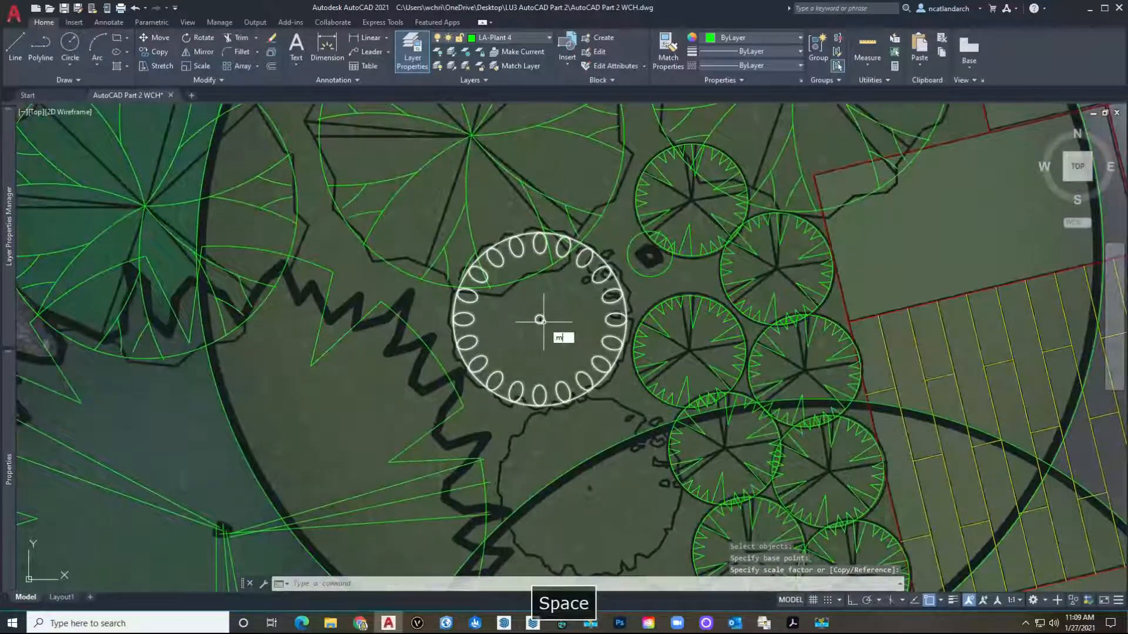
pyautogui.write('m')
pyautogui.press('space')
pyautogui.press('Escape')
pyautogui.press('space')
pyautogui.click(540, 319)
pyautogui.press('space')
pyautogui.click(538, 321)
pyautogui.scroll(-6, 467, 348)
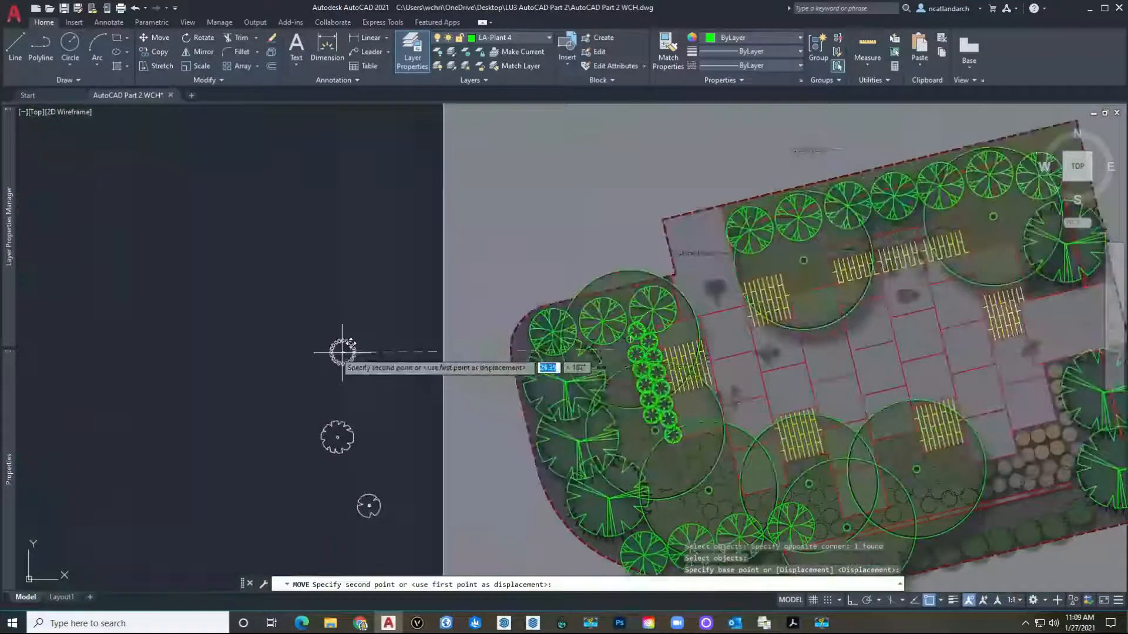
pyautogui.click(289, 351)
pyautogui.press('space')
pyautogui.press('Escape')
# Make LA-Plant 5 the current layer and explode the loop-edged symbol.
pyautogui.moveTo(7, 241)
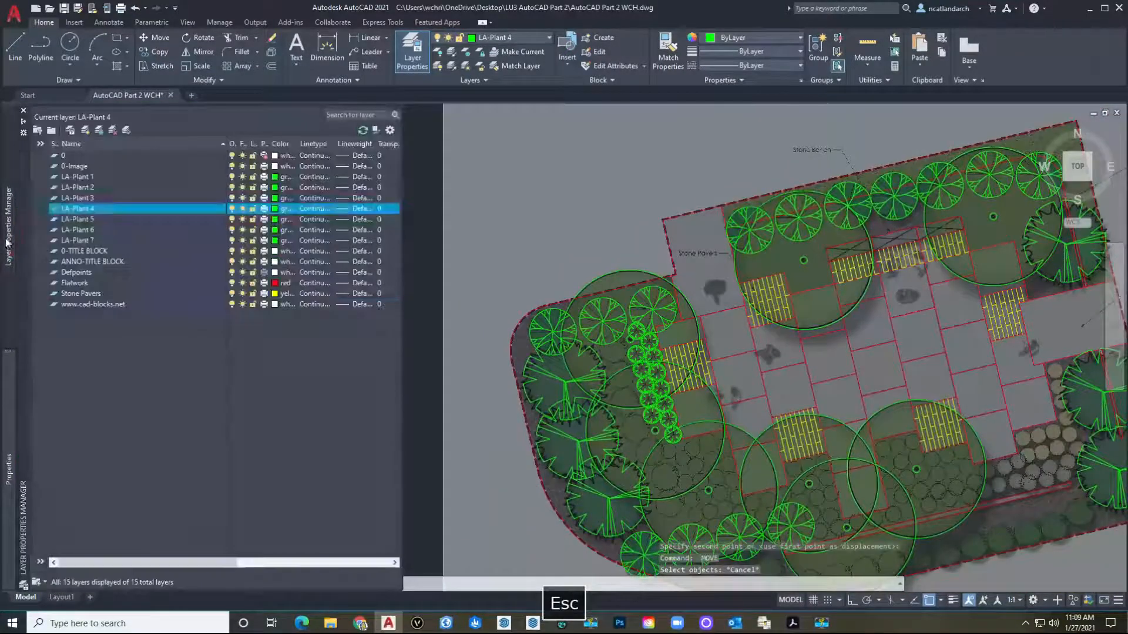
pyautogui.doubleClick(54, 219)
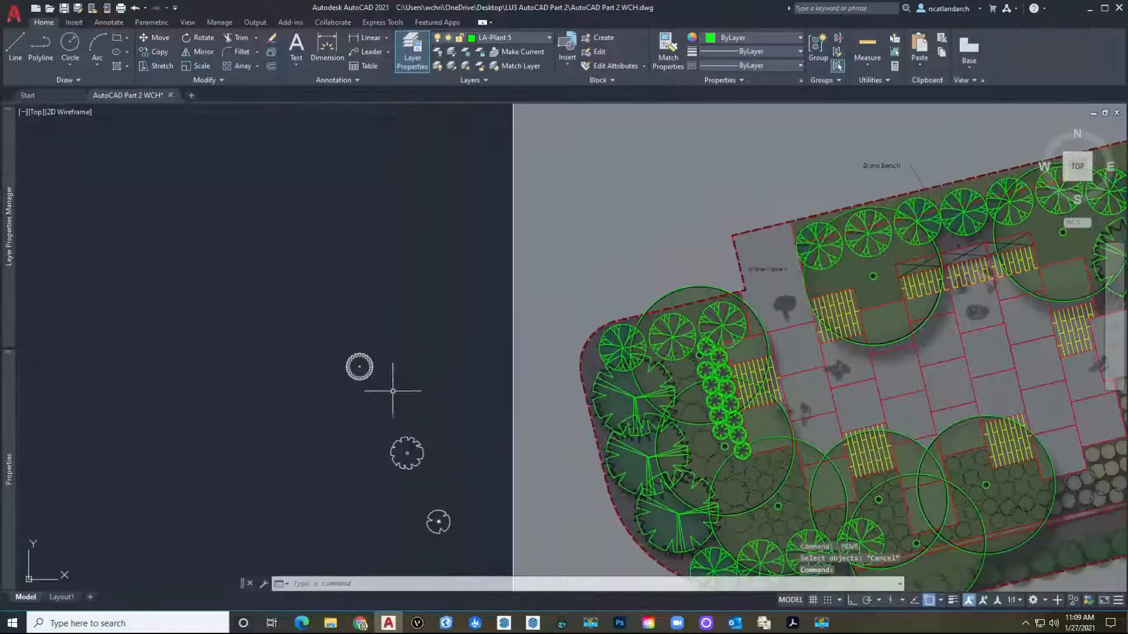
pyautogui.click(367, 361)
pyautogui.click(299, 309)
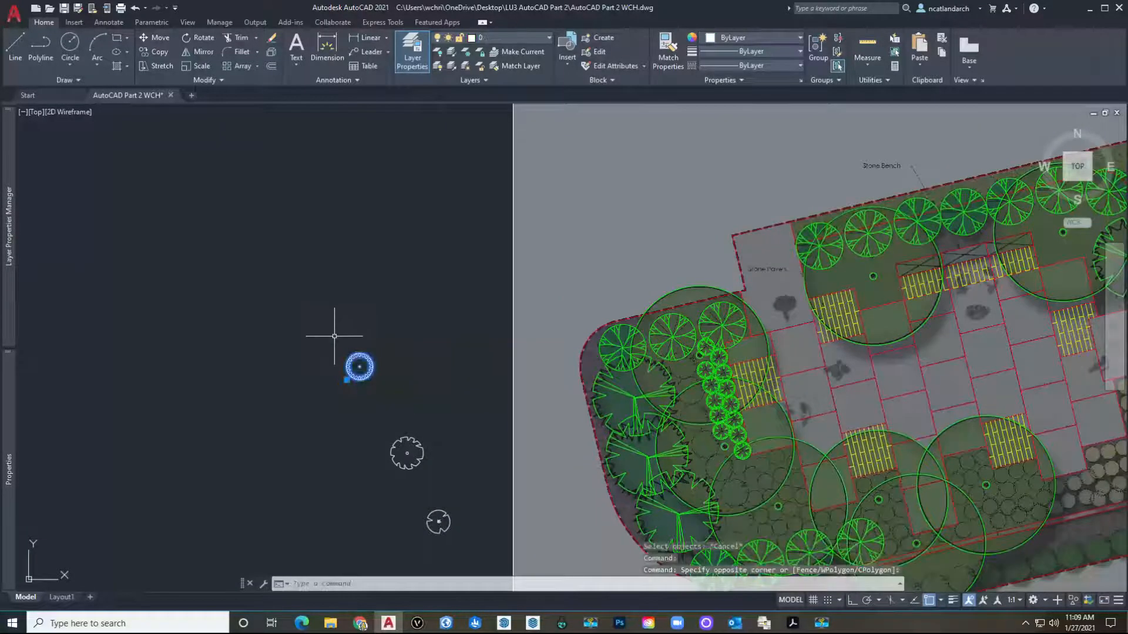
pyautogui.write('x')
pyautogui.press('space')
# Assign all parts of the exploded loop-edged symbol to layer LA-Plant 5.
pyautogui.click(387, 390)
pyautogui.click(281, 270)
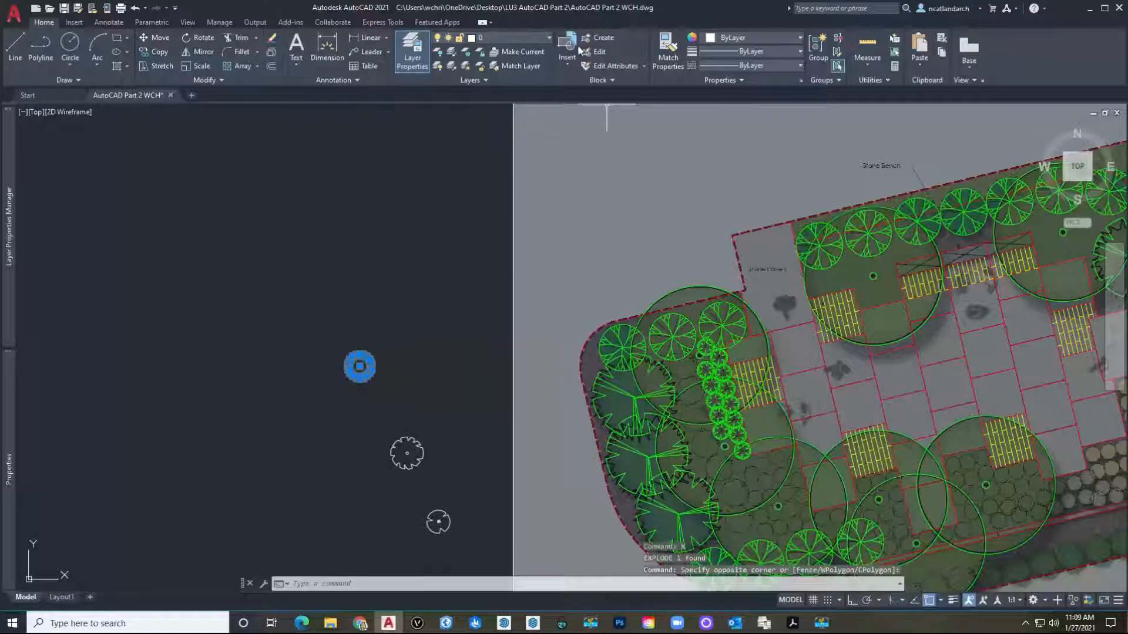
pyautogui.click(541, 38)
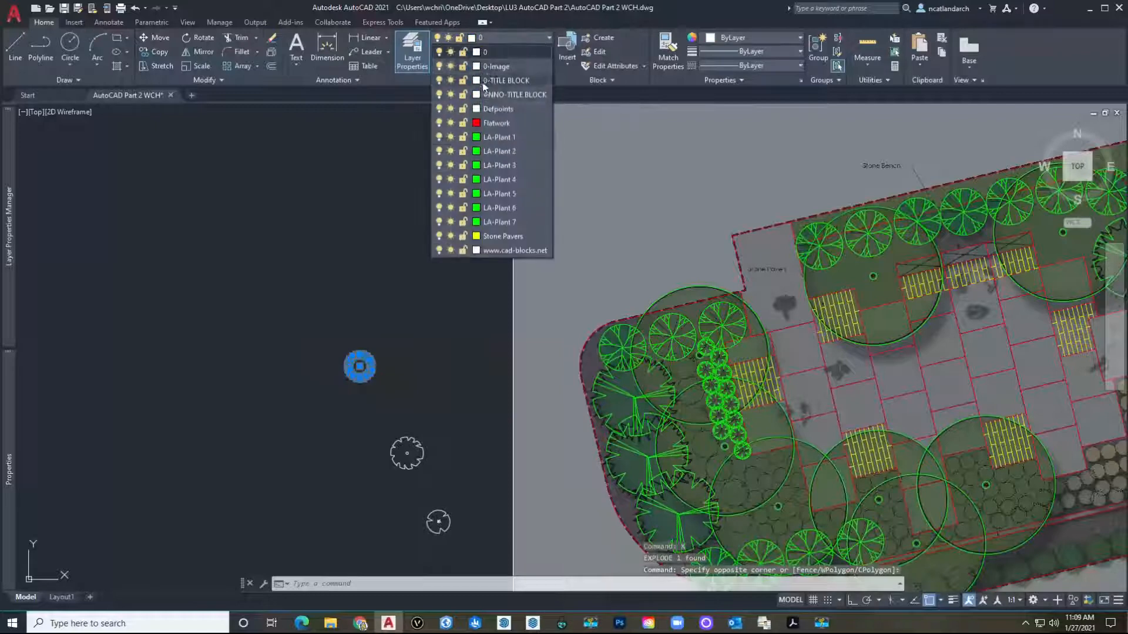
pyautogui.click(498, 194)
# Define the selected loop-edged symbol as block p5 with its base point at the symbol's centre.
pyautogui.write('b')
pyautogui.press('space')
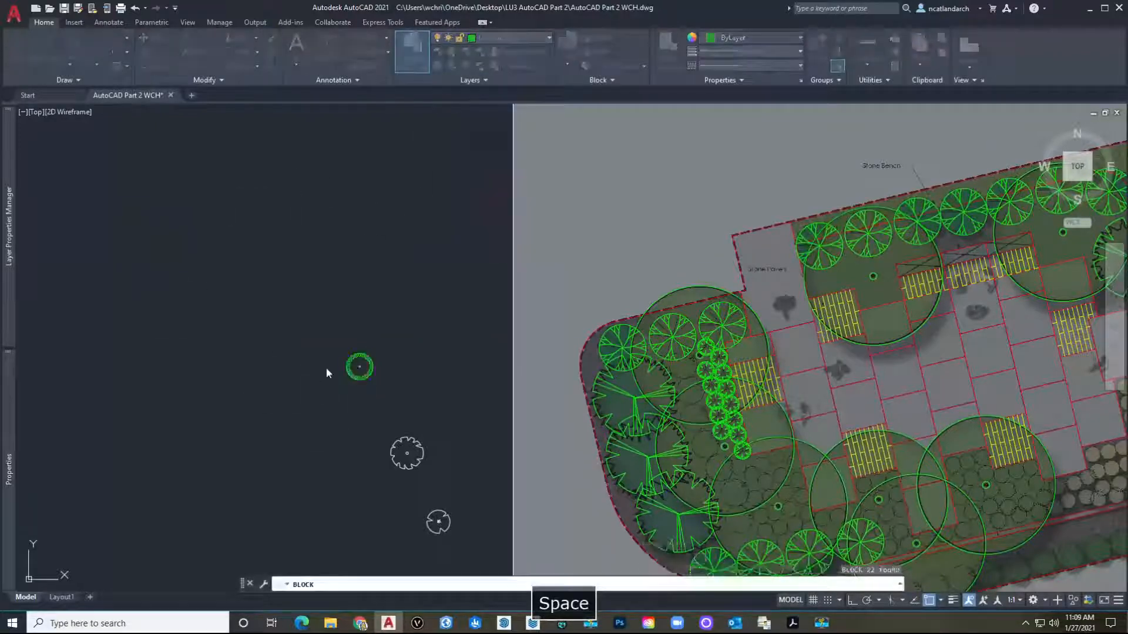
pyautogui.write('p5')
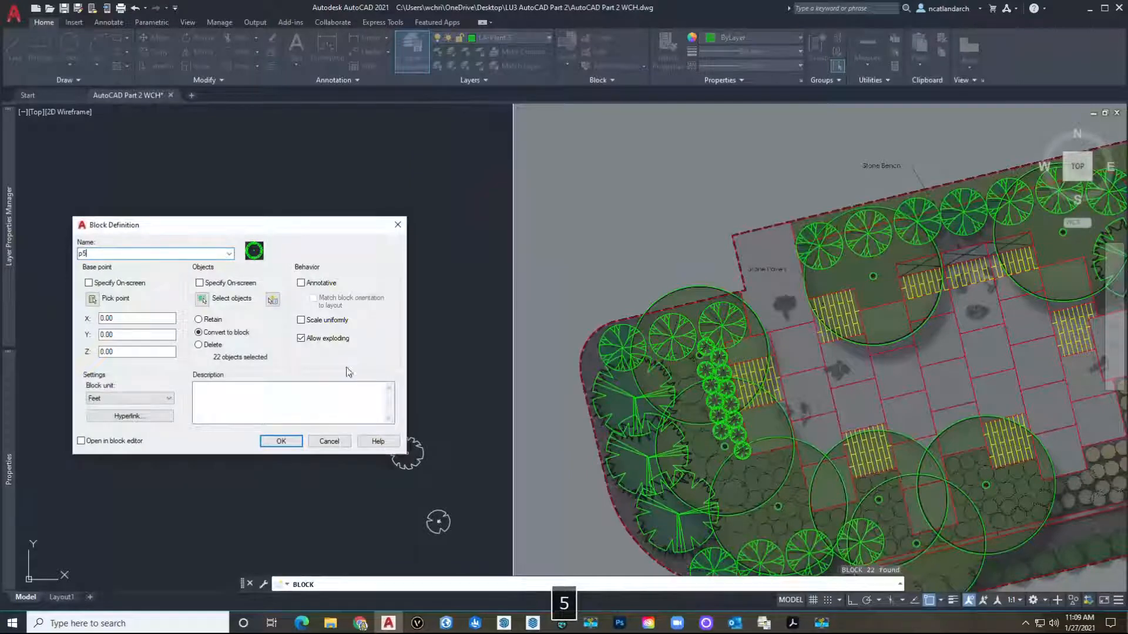
pyautogui.click(93, 299)
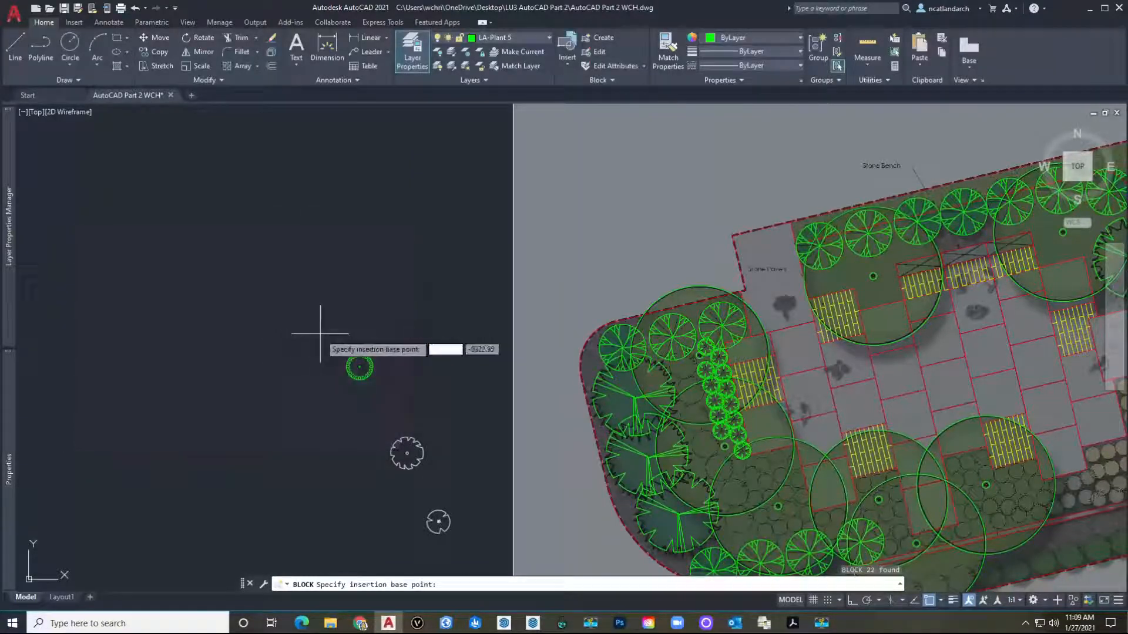
pyautogui.scroll(8, 347, 358)
pyautogui.click(346, 361)
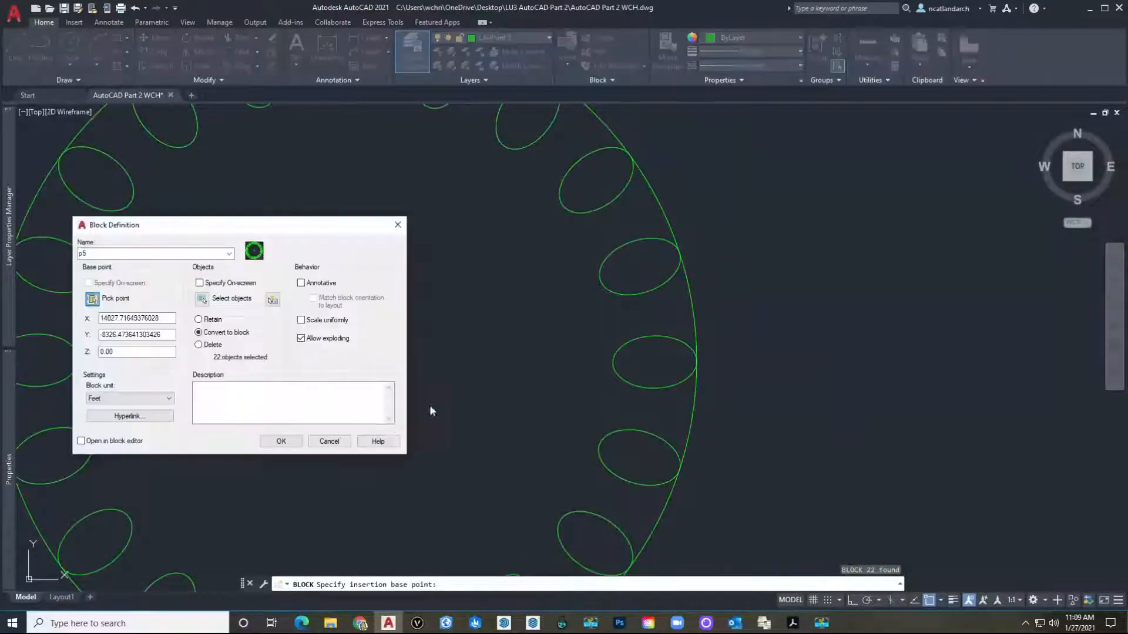
pyautogui.click(281, 441)
# Copy the p5 block from its centre onto the northernmost medium round shrub in the west bed.
pyautogui.scroll(-8, 322, 362)
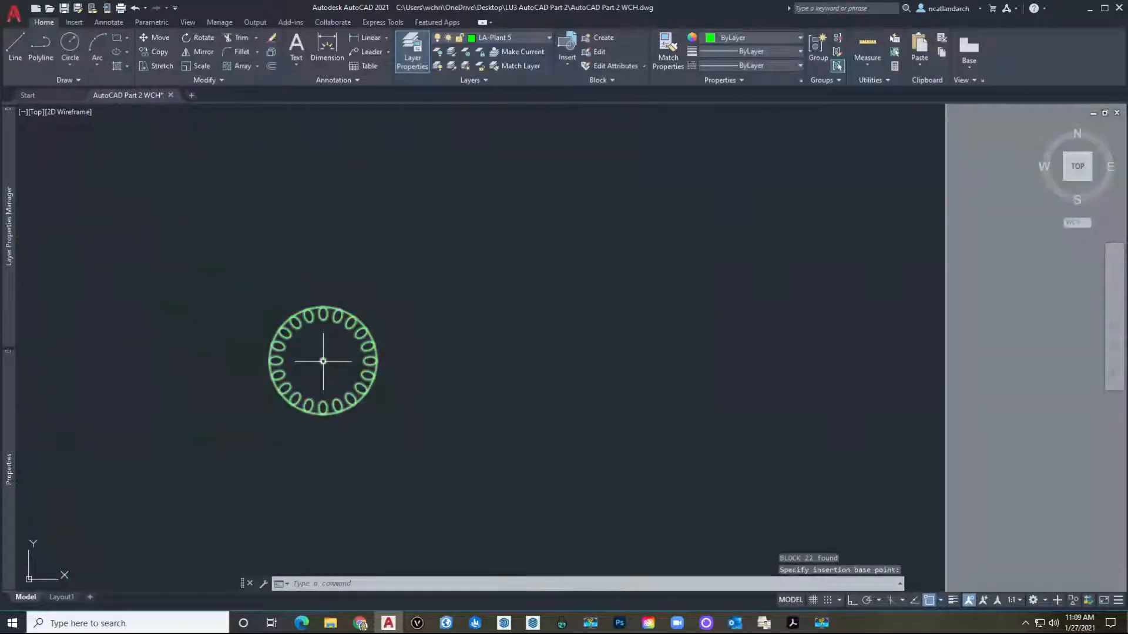
pyautogui.press('Return')
pyautogui.click(358, 432)
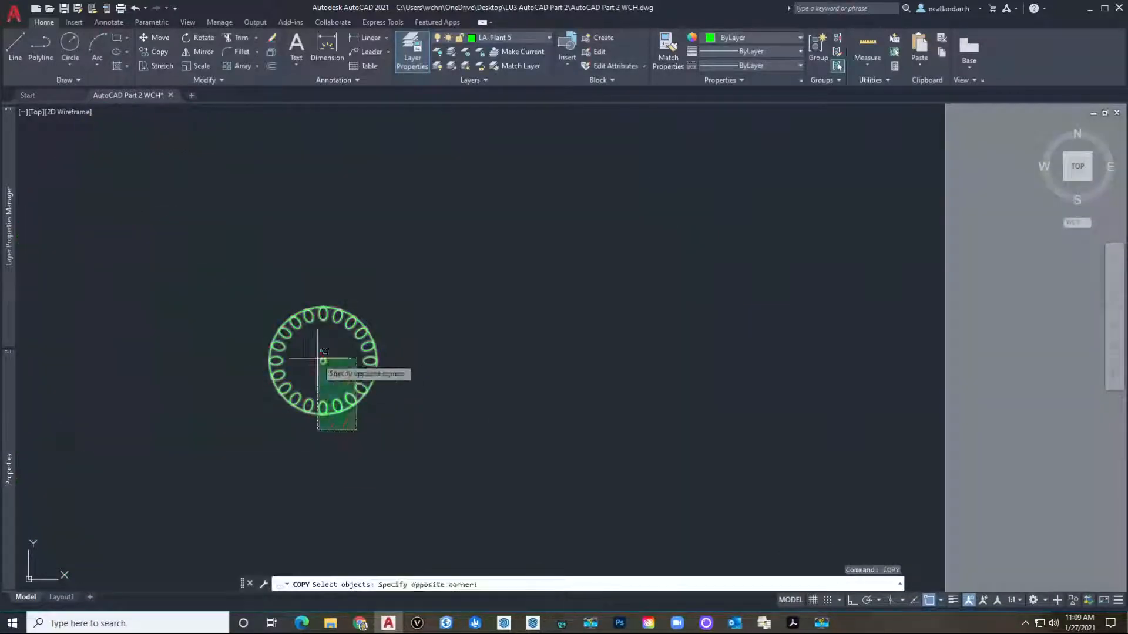
pyautogui.click(317, 349)
pyautogui.scroll(5, 338, 329)
pyautogui.press('Return')
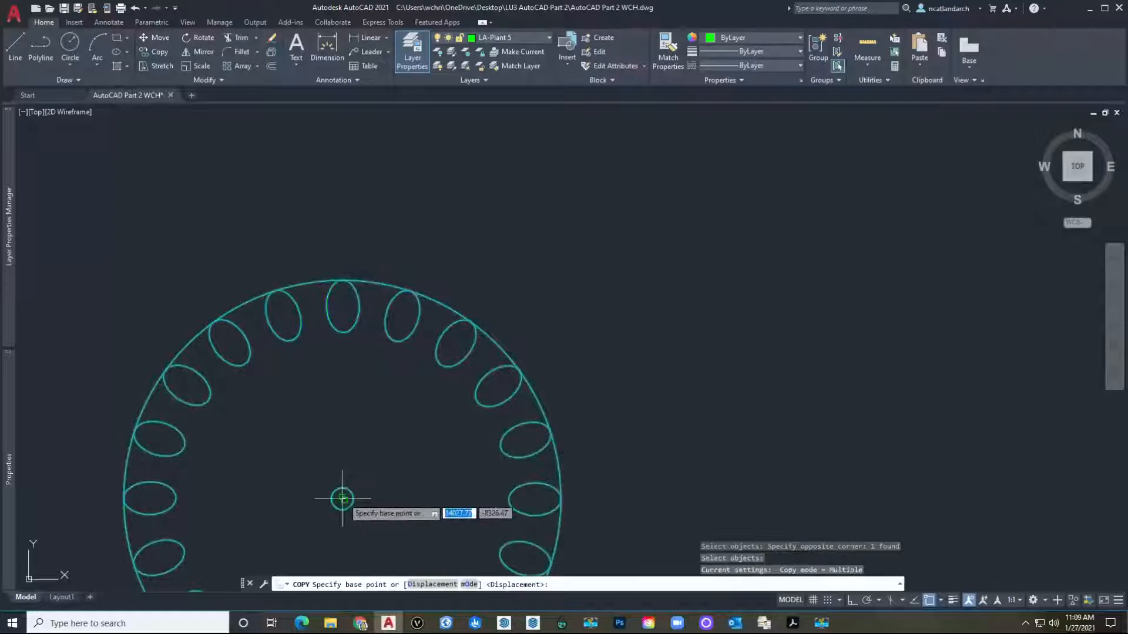
pyautogui.click(343, 499)
pyautogui.scroll(-8, 346, 459)
pyautogui.moveTo(464, 408); pyautogui.dragTo(171, 264, button='middle')
pyautogui.scroll(2, 557, 297)
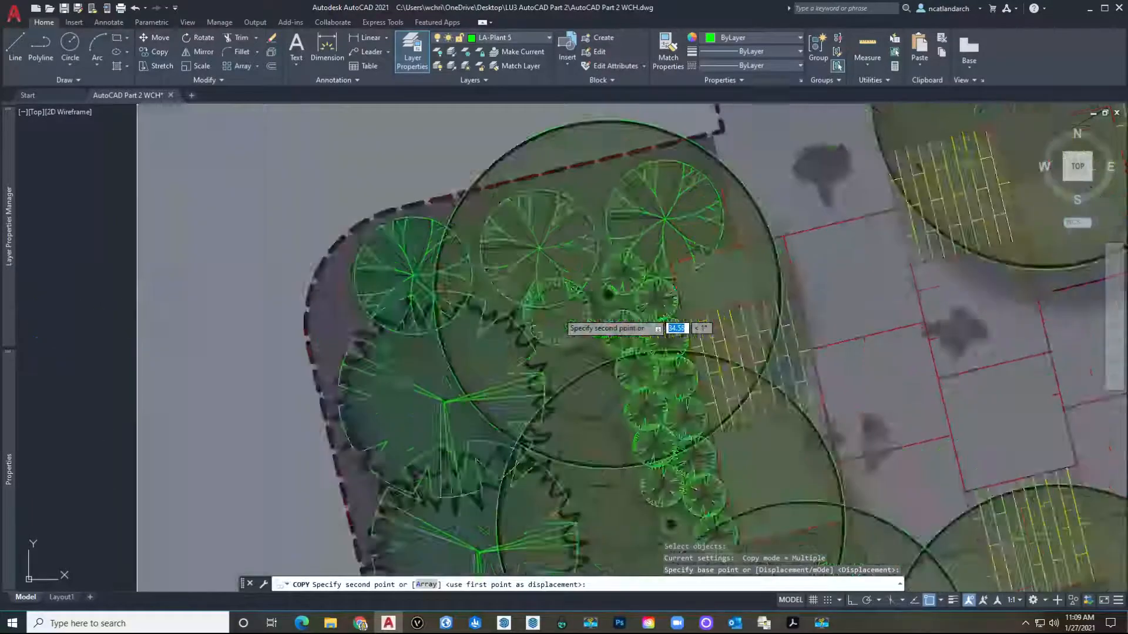
pyautogui.scroll(3, 543, 314)
pyautogui.click(569, 322)
pyautogui.moveTo(569, 322); pyautogui.dragTo(324, 112, button='middle')
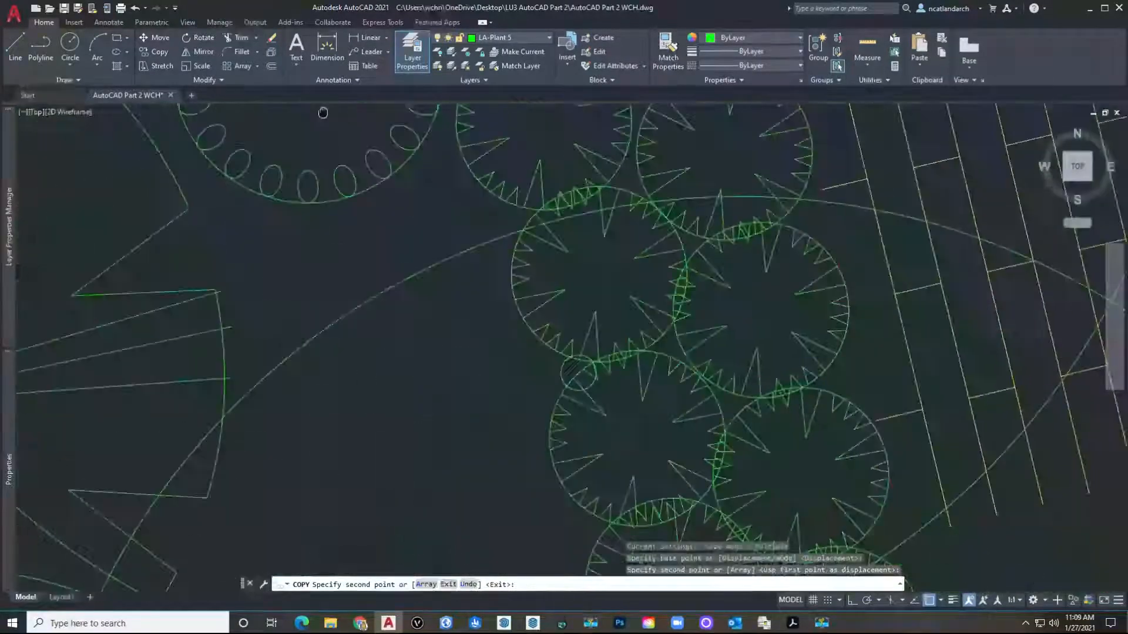
# Place p5 copies on the remaining medium round shrubs southward along the west bed's row and end the copying.
pyautogui.scroll(-2, 403, 264)
pyautogui.scroll(-3, 365, 272)
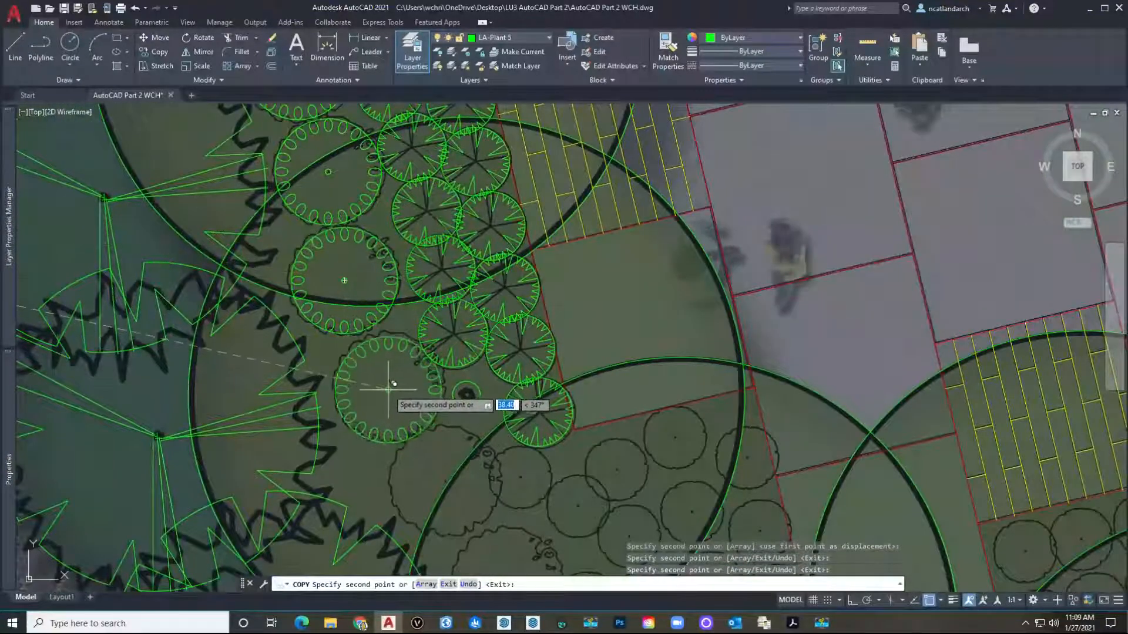
pyautogui.click(389, 388)
pyautogui.click(446, 484)
pyautogui.moveTo(460, 452); pyautogui.dragTo(304, 144, button='middle')
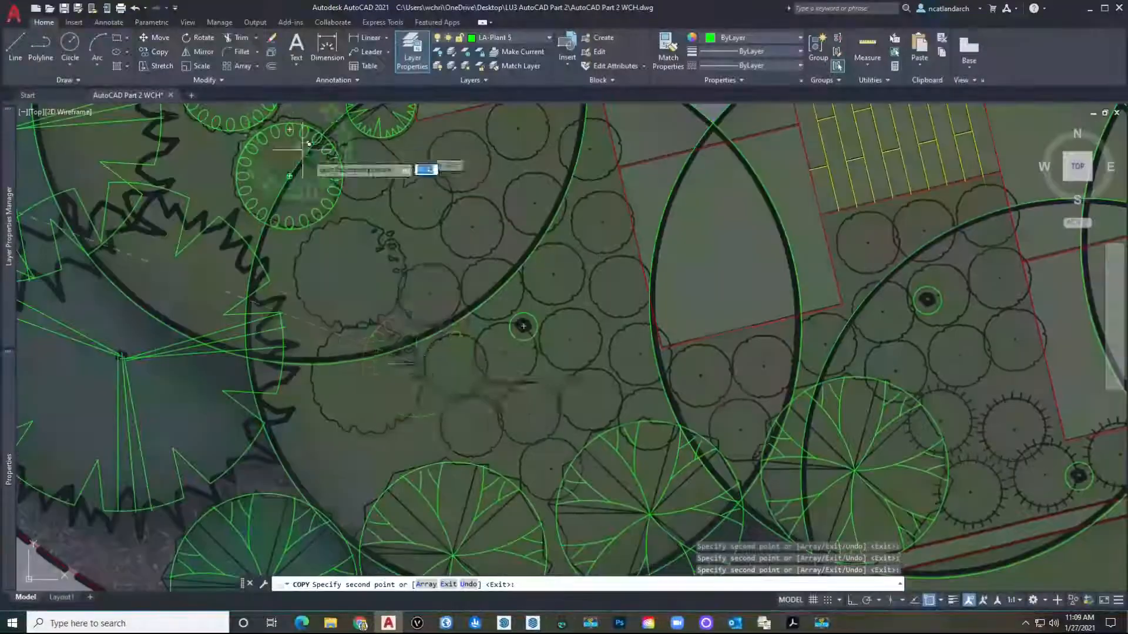
pyautogui.click(348, 272)
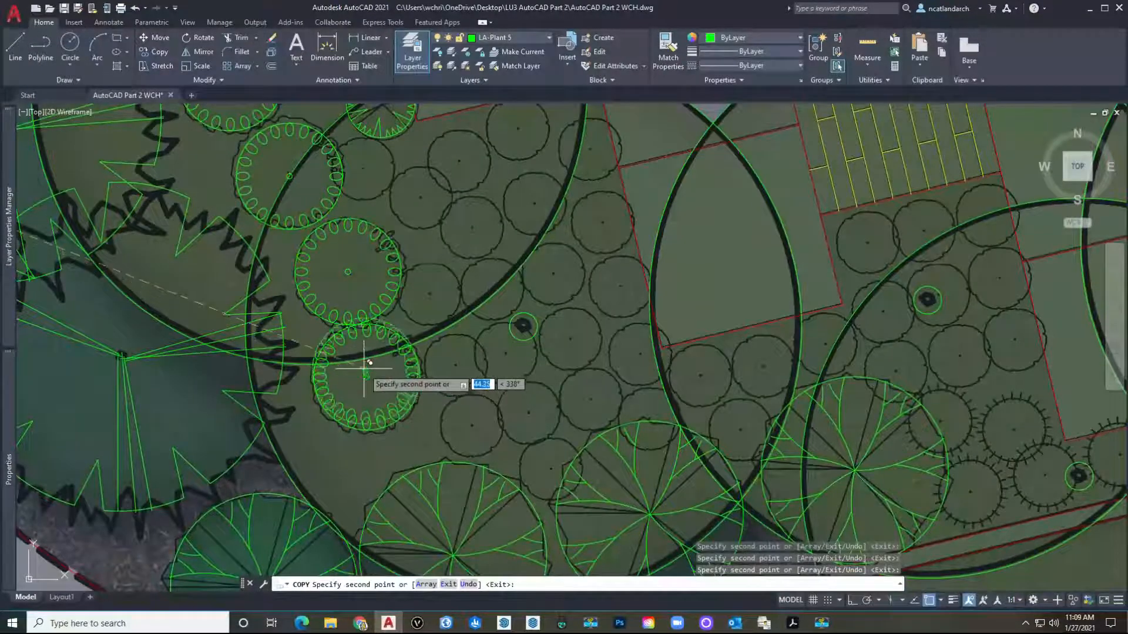
pyautogui.scroll(-5, 366, 369)
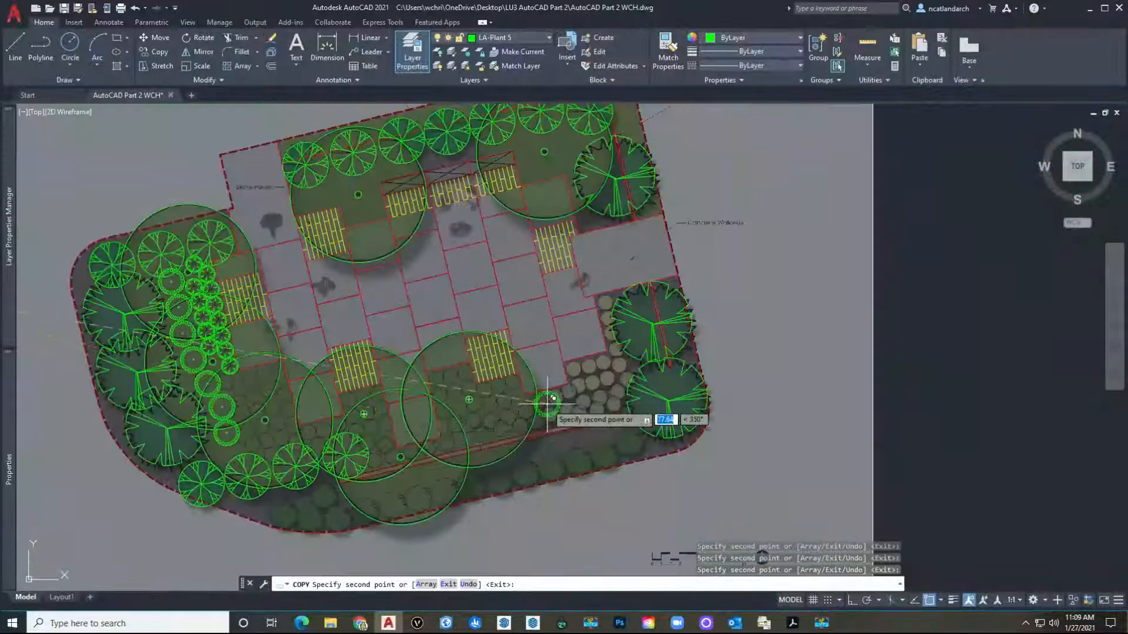
pyautogui.press('space')
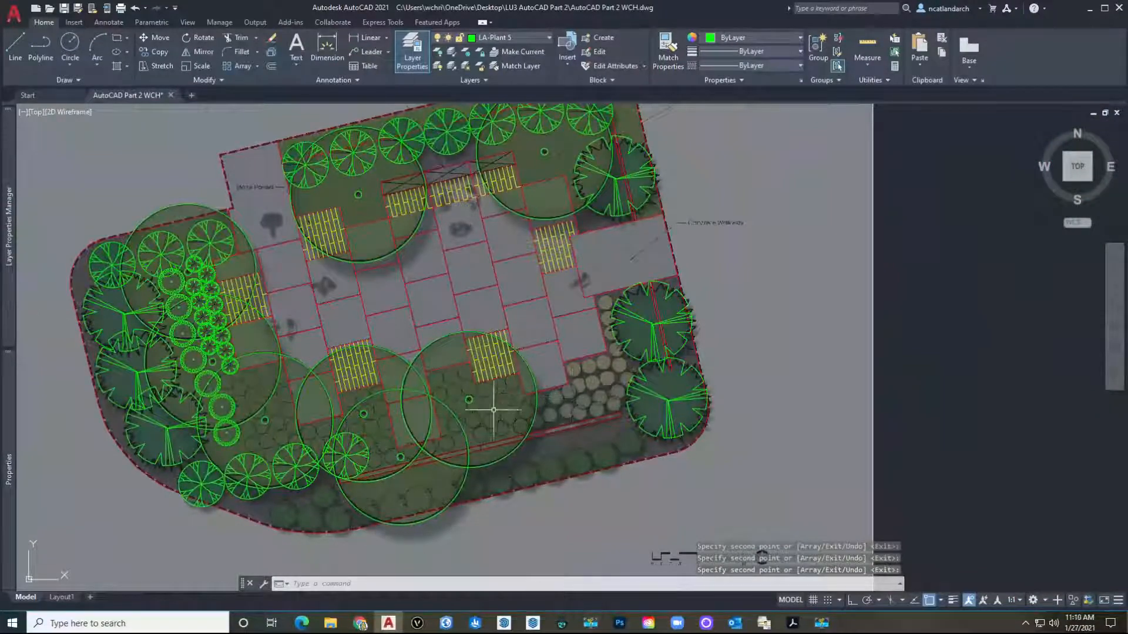
# Delete the original p5 block left in the empty area west of the plan.
pyautogui.scroll(4, 470, 404)
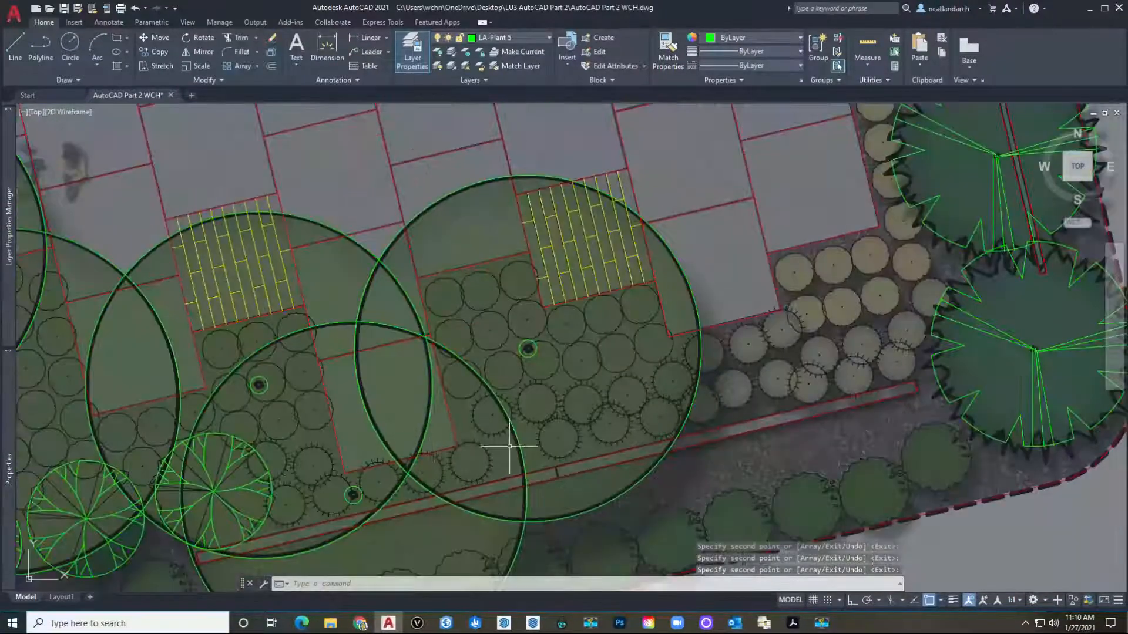
pyautogui.scroll(-5, 509, 447)
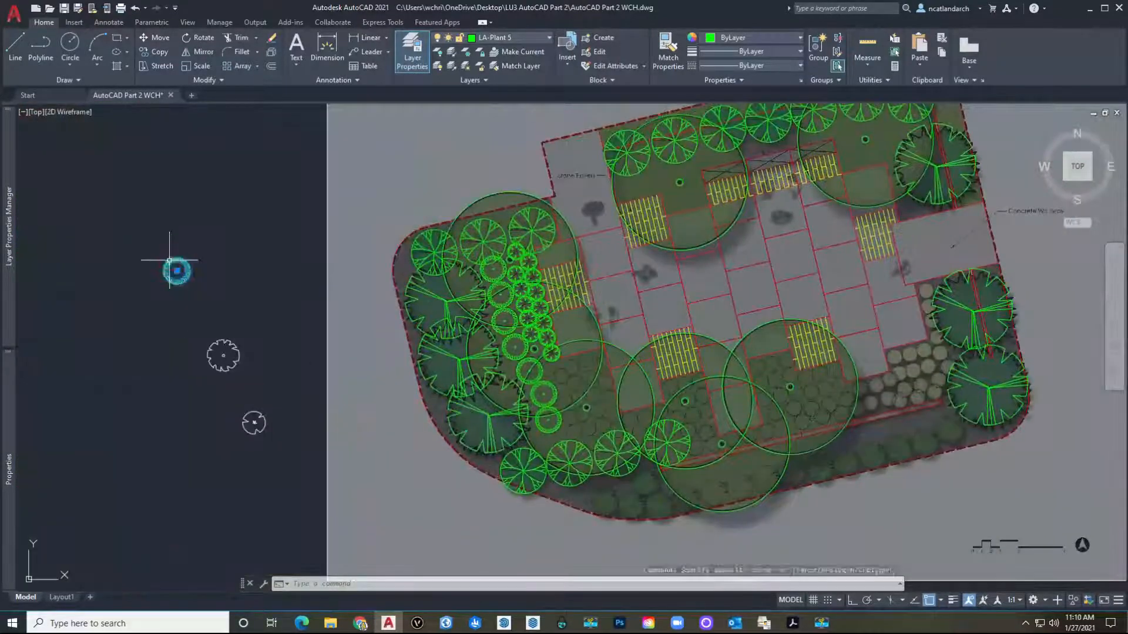
pyautogui.press('Delete')
# Make LA-Plant 6 the current layer.
pyautogui.scroll(2, 228, 379)
pyautogui.moveTo(9, 226)
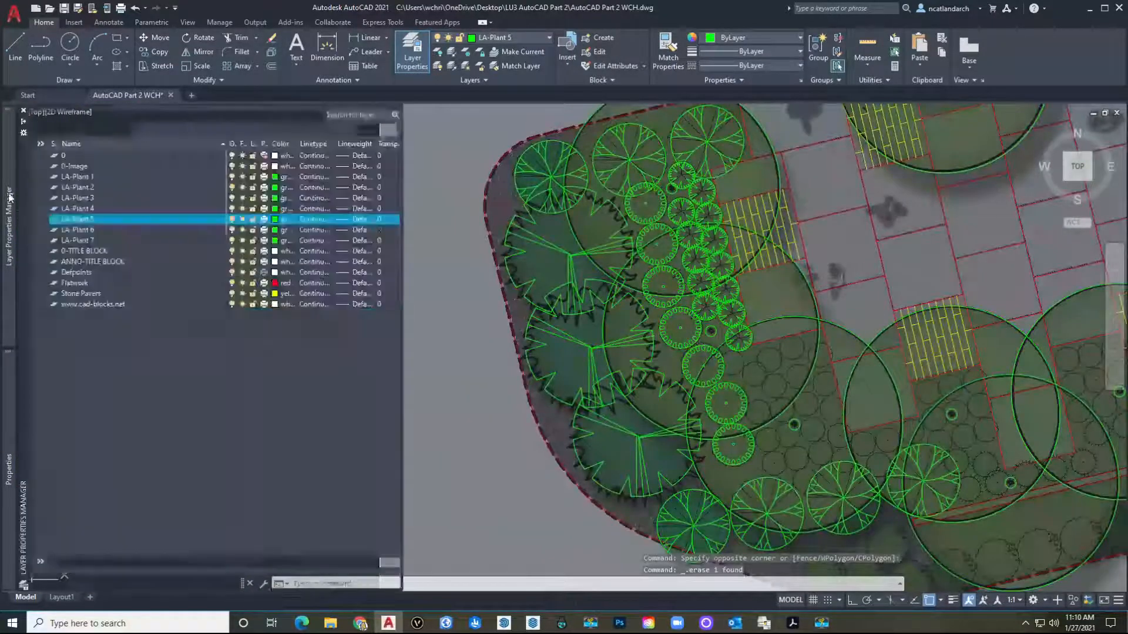
pyautogui.doubleClick(73, 231)
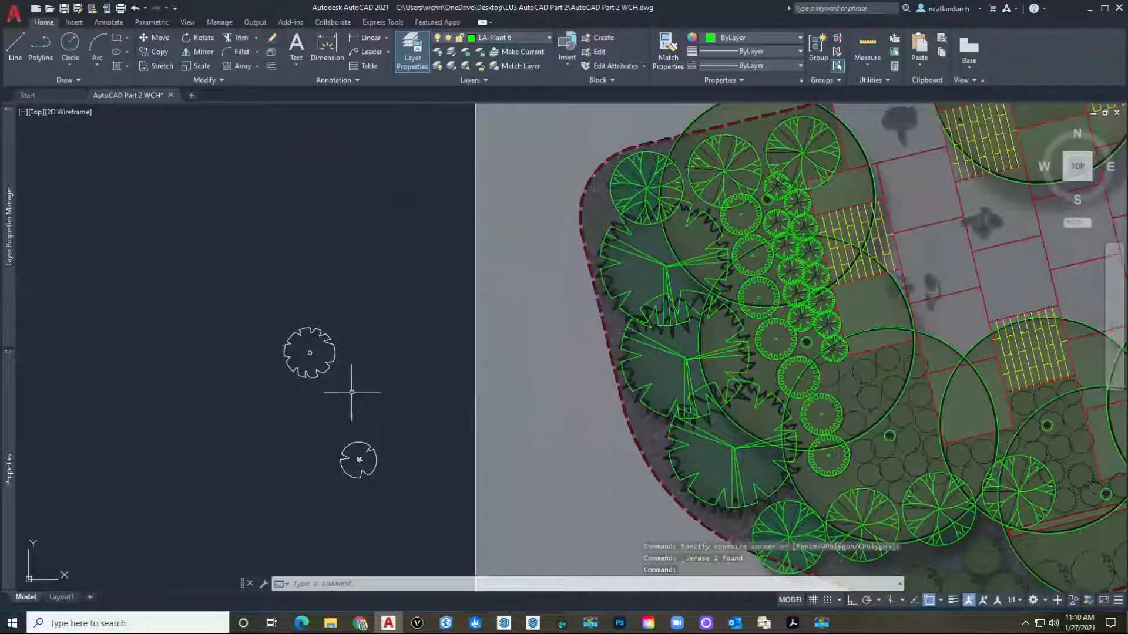
# Move the larger notched symbol by its centre onto a spiky-edged shrub in the south bed, just east of the last large radial shrub.
pyautogui.write('m')
pyautogui.press('space')
pyautogui.press('space')
pyautogui.scroll(4, 302, 349)
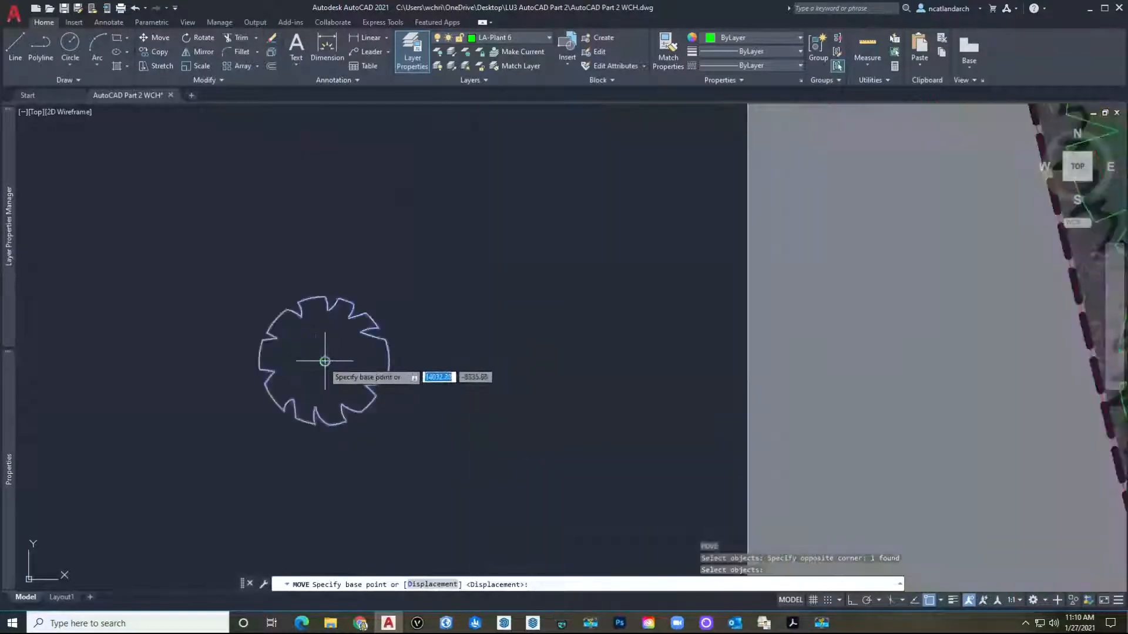
pyautogui.click(325, 361)
pyautogui.scroll(6, 315, 350)
pyautogui.moveTo(451, 389); pyautogui.dragTo(335, 396, button='middle')
pyautogui.moveTo(392, 366)
pyautogui.mouseDown(button='middle')
pyautogui.moveTo(125, 282)
pyautogui.moveTo(113, 265)
pyautogui.mouseUp(button='middle')
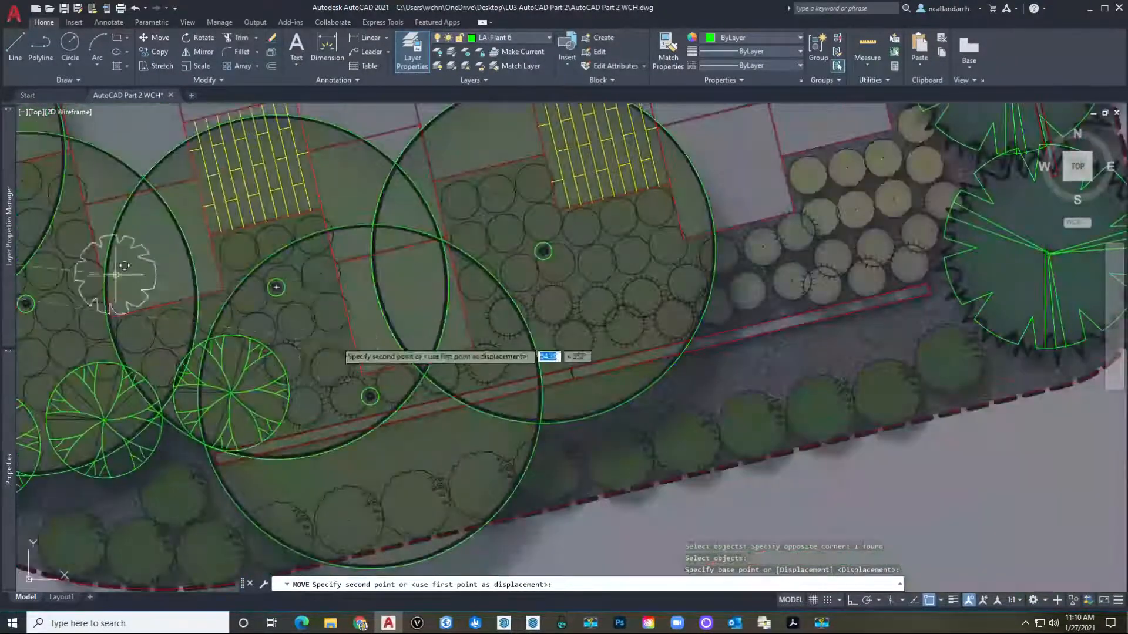
pyautogui.scroll(4, 298, 357)
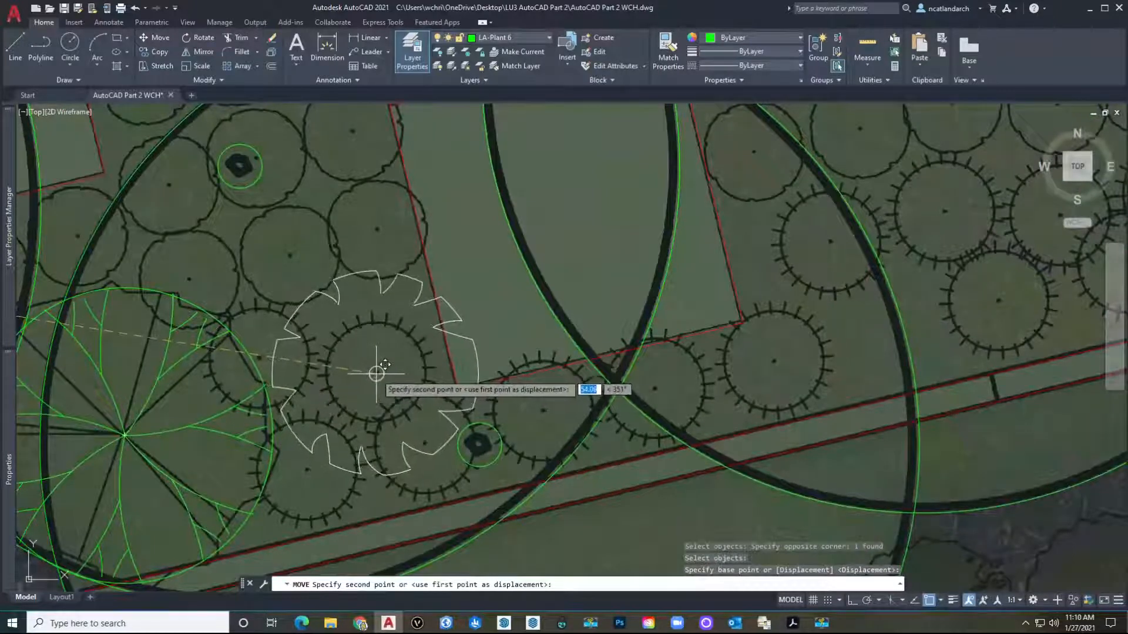
pyautogui.click(376, 373)
# Scale the notched symbol about its centre to fit the outline of the spiky-edged shrub beneath it.
pyautogui.write('sc')
pyautogui.press('space')
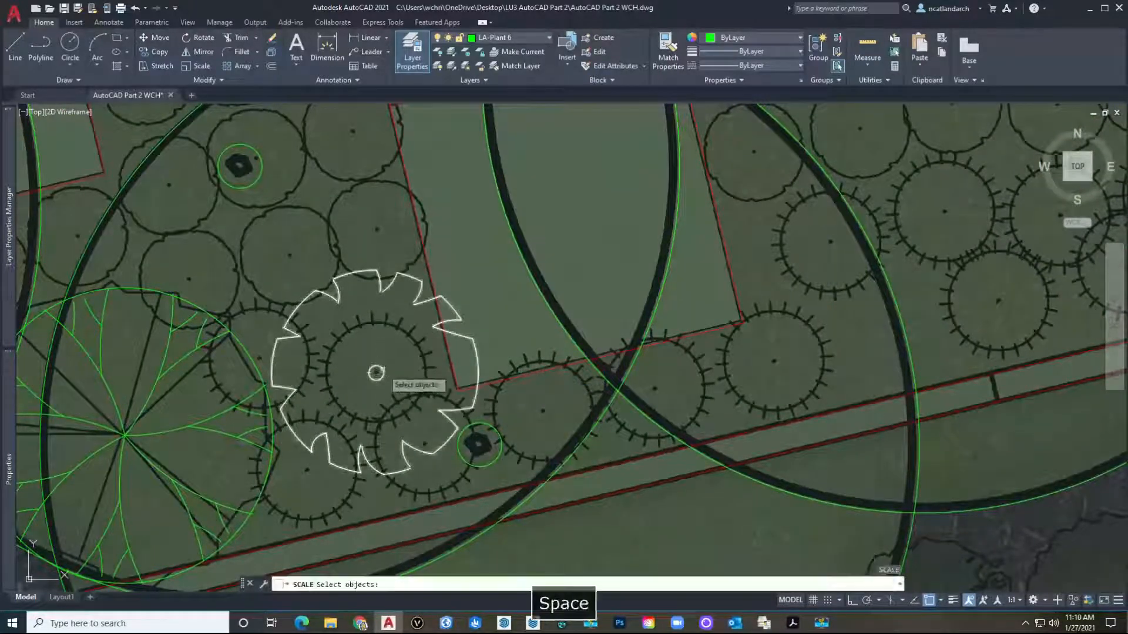
pyautogui.click(376, 372)
pyautogui.scroll(5, 375, 373)
pyautogui.press('Return')
pyautogui.click(395, 378)
pyautogui.scroll(-4, 396, 377)
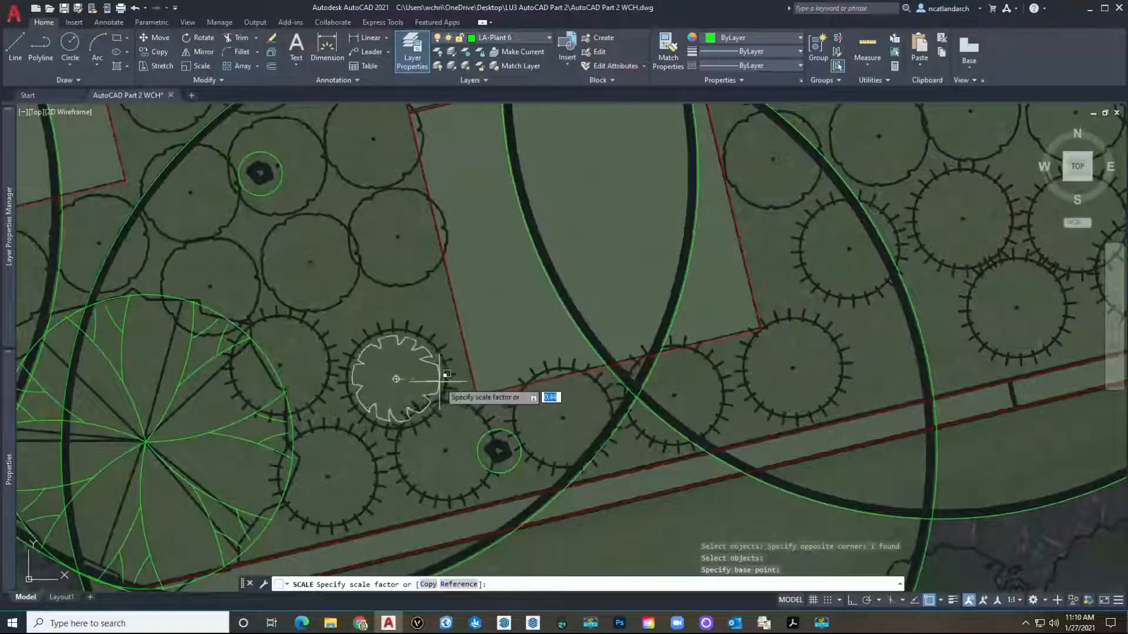
# Scale the plant symbol to match the traced shrub outline, and move it from its centre to the empty area west of the plan.
pyautogui.click(445, 378)
pyautogui.moveTo(402, 384); pyautogui.dragTo(402, 420, button='middle')
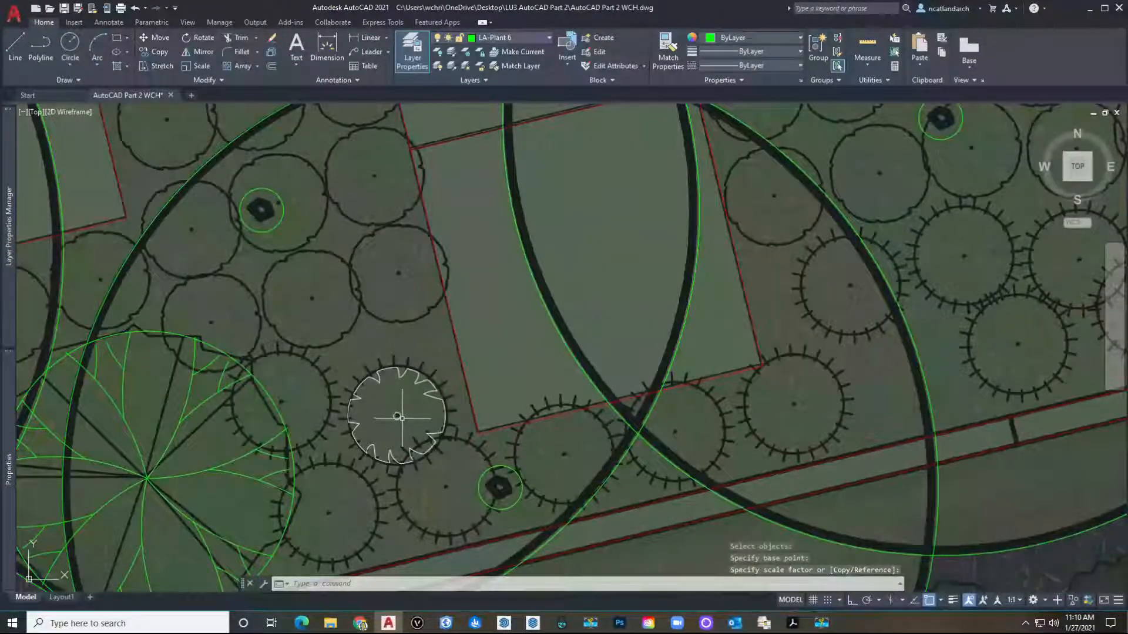
pyautogui.press('space')
pyautogui.click(402, 422)
pyautogui.press('space')
pyautogui.click(402, 421)
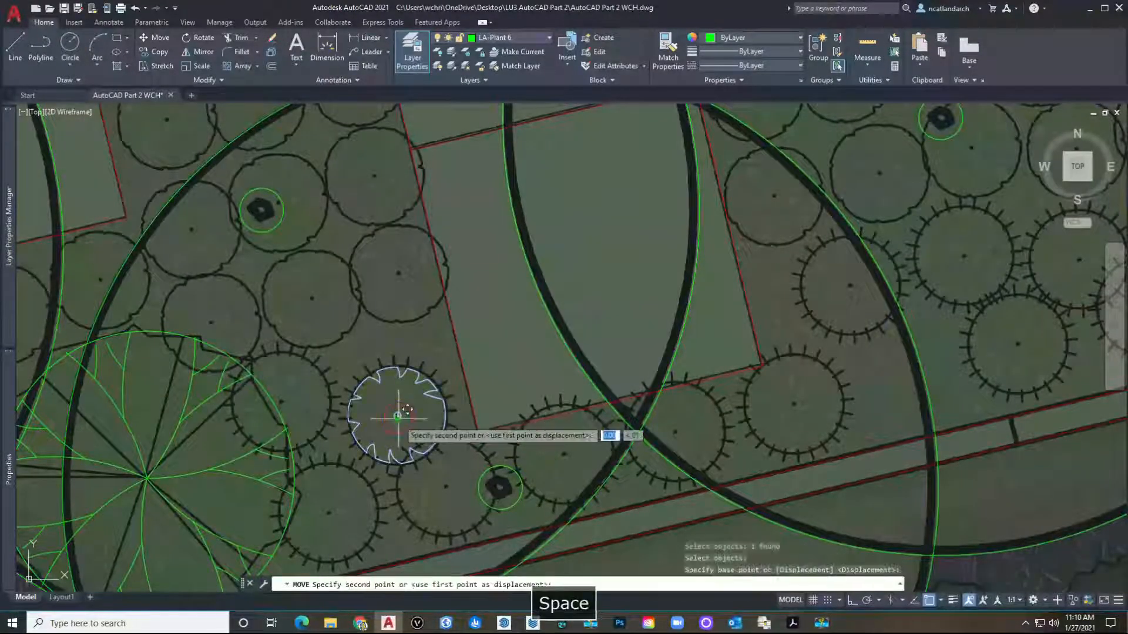
pyautogui.scroll(-5, 387, 414)
pyautogui.click(92, 307)
pyautogui.moveTo(93, 308); pyautogui.dragTo(207, 343, button='middle')
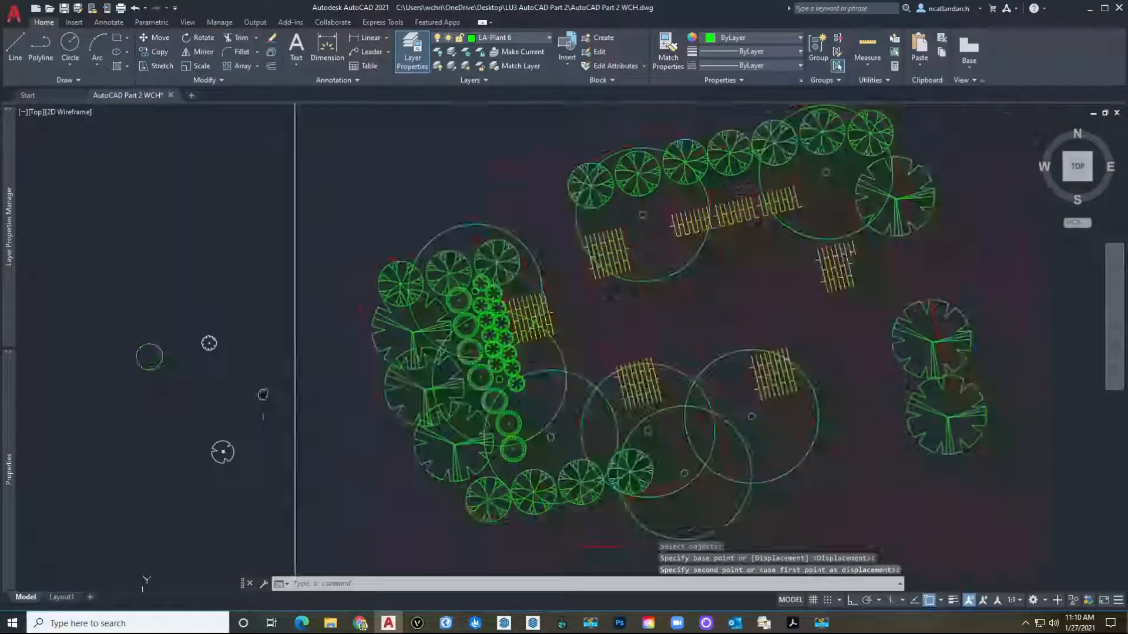
# Explode the relocated plant symbol and assign all of its pieces to layer LA-Plant 6.
pyautogui.click(244, 368)
pyautogui.click(209, 341)
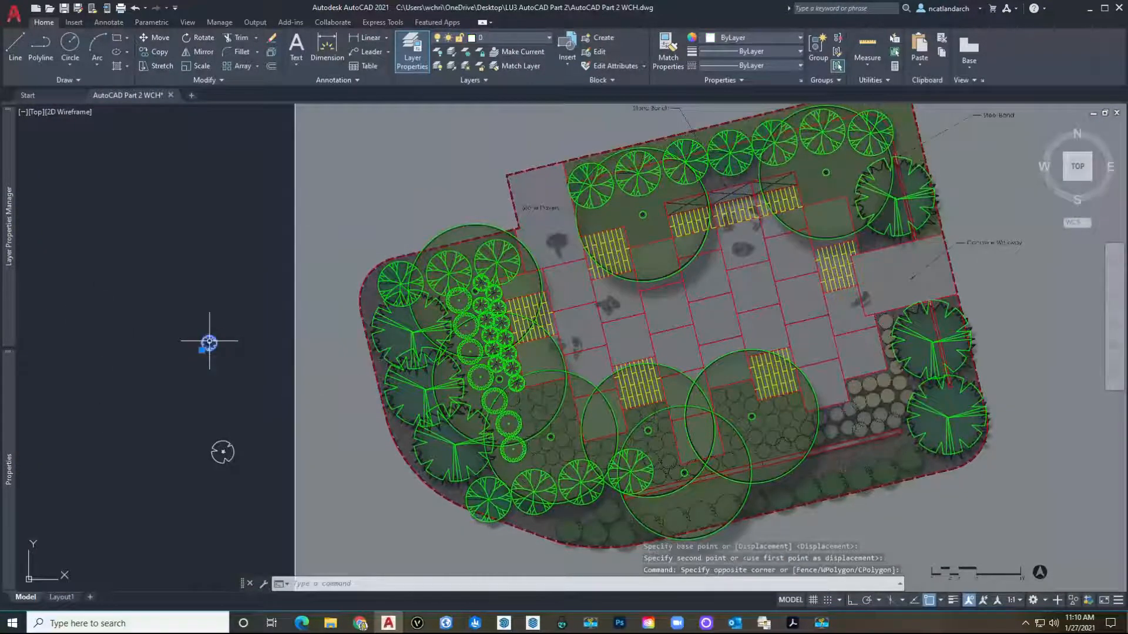
pyautogui.write('x')
pyautogui.press('space')
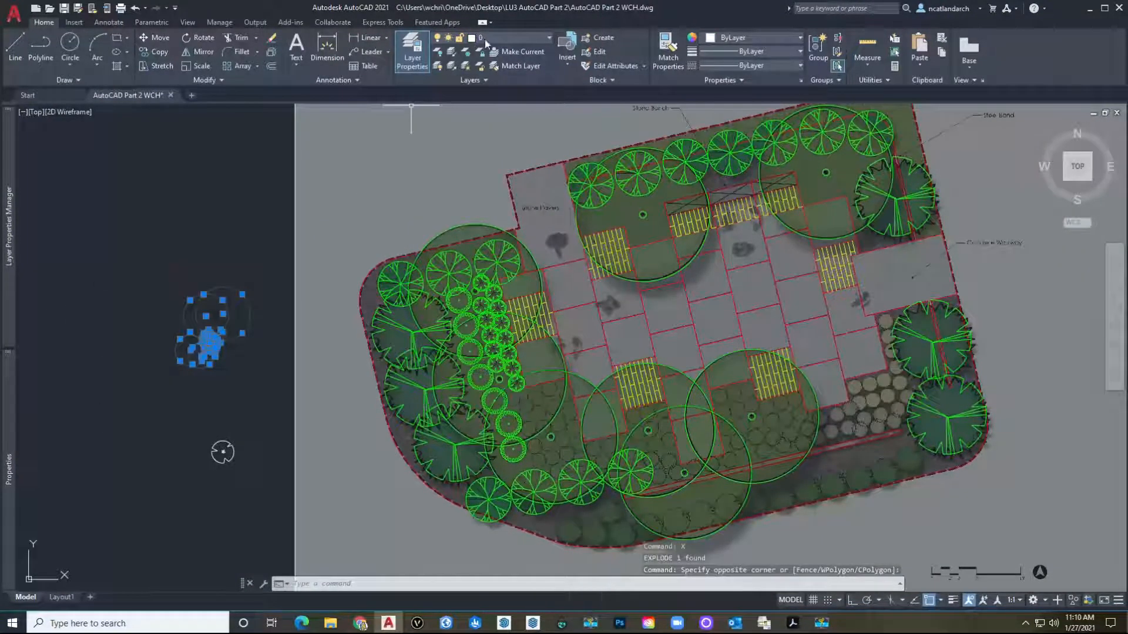
pyautogui.click(488, 38)
pyautogui.click(512, 208)
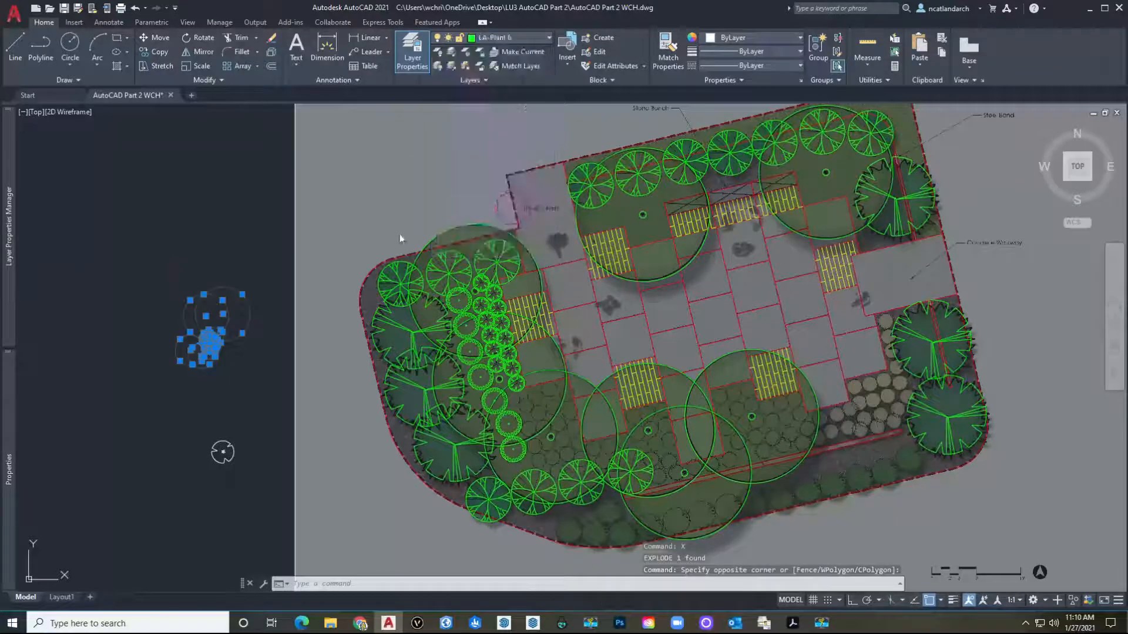
# Define the exploded pieces as a block named p6, with the symbol's centre as the base point.
pyautogui.write('b')
pyautogui.press('space')
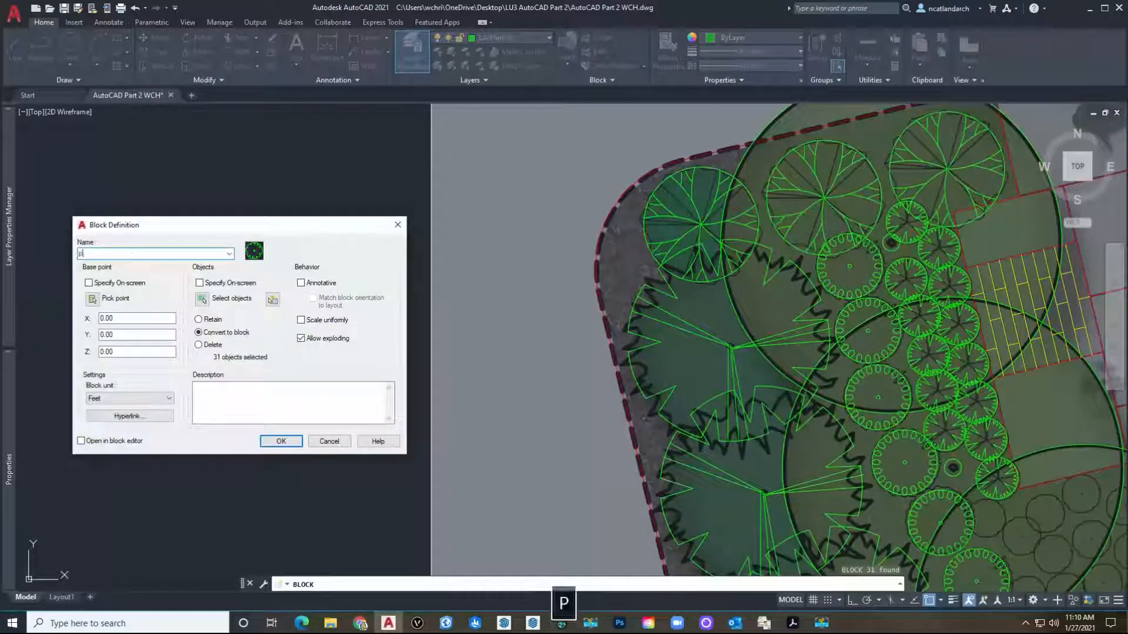
pyautogui.click(92, 300)
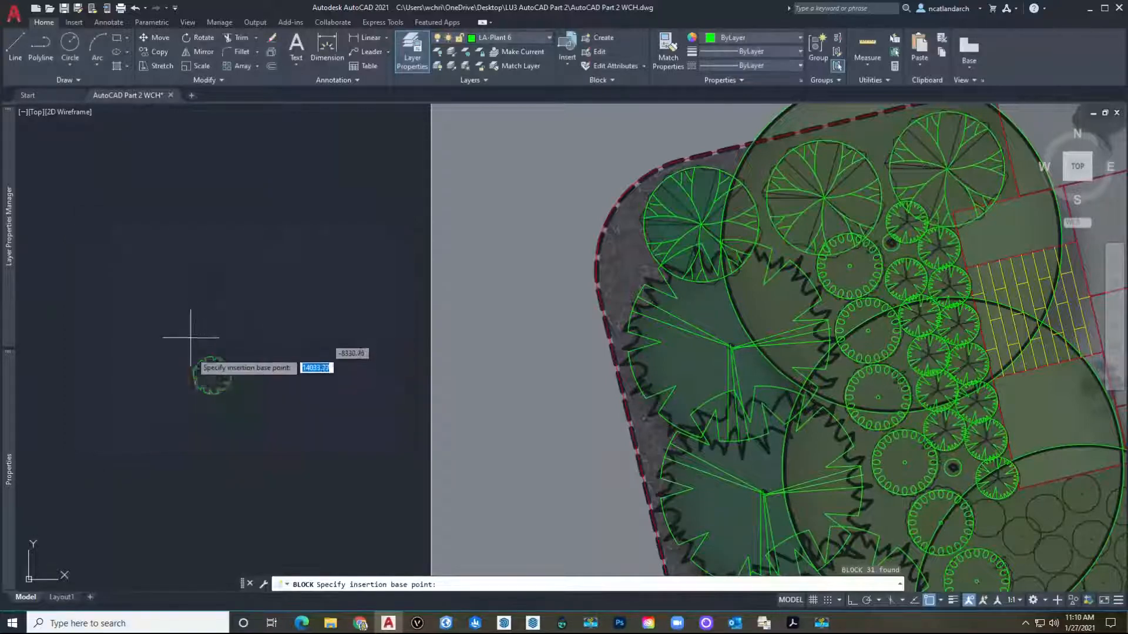
pyautogui.scroll(6, 206, 364)
pyautogui.click(273, 374)
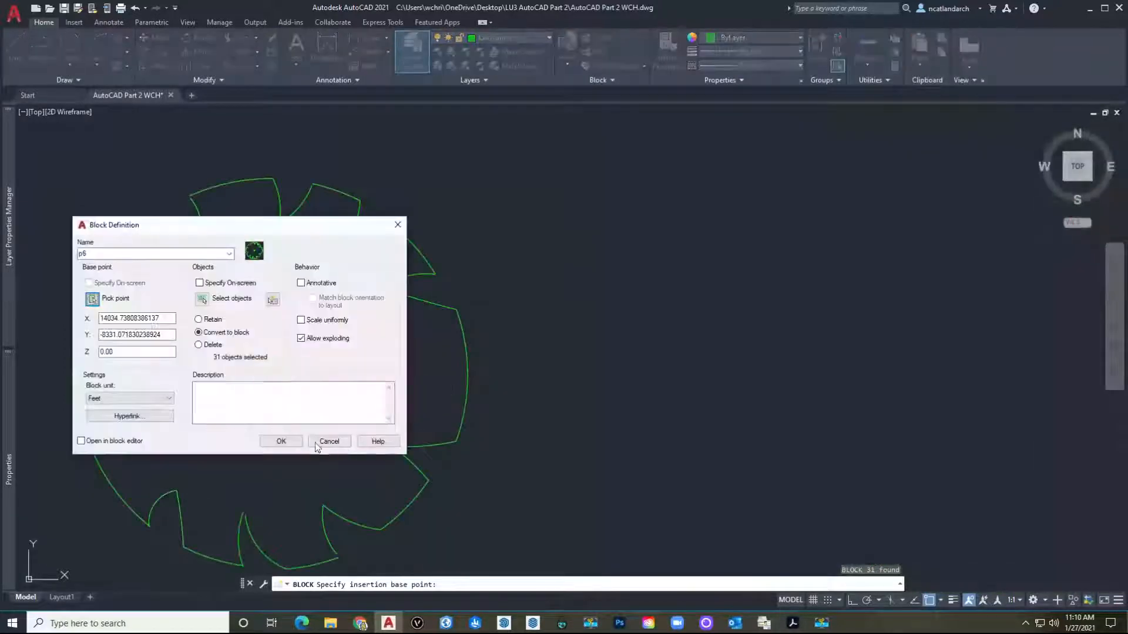
pyautogui.click(281, 441)
pyautogui.scroll(-7, 387, 365)
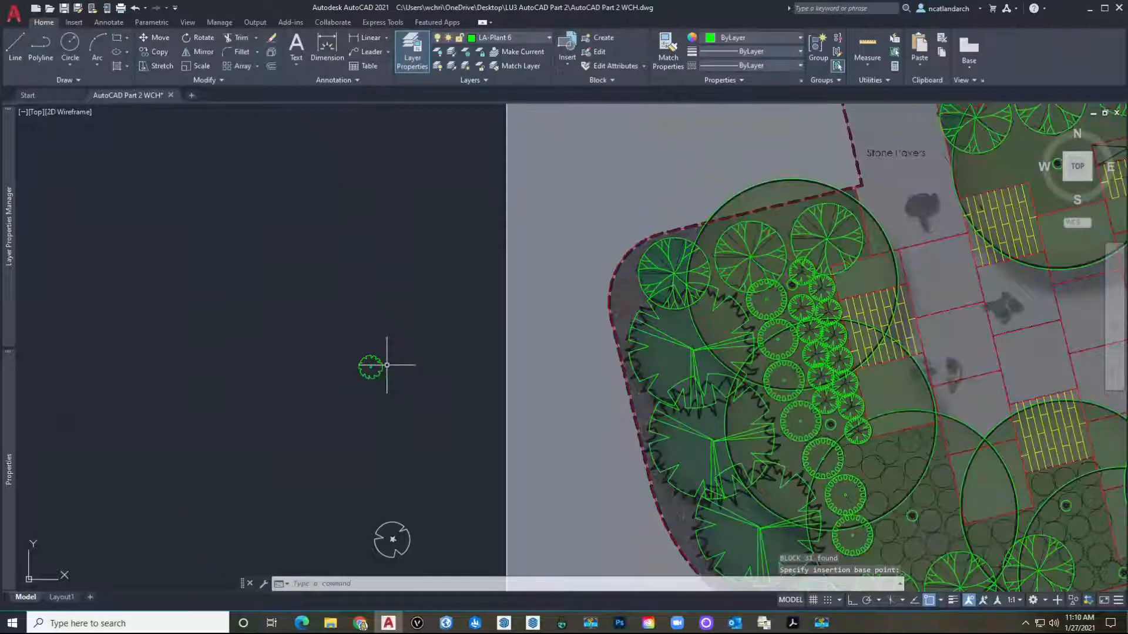
# Copy the p6 block from its centre onto the first three smooth-edged shrub outlines in the western planting bed.
pyautogui.write('co')
pyautogui.press('Return')
pyautogui.scroll(6, 387, 365)
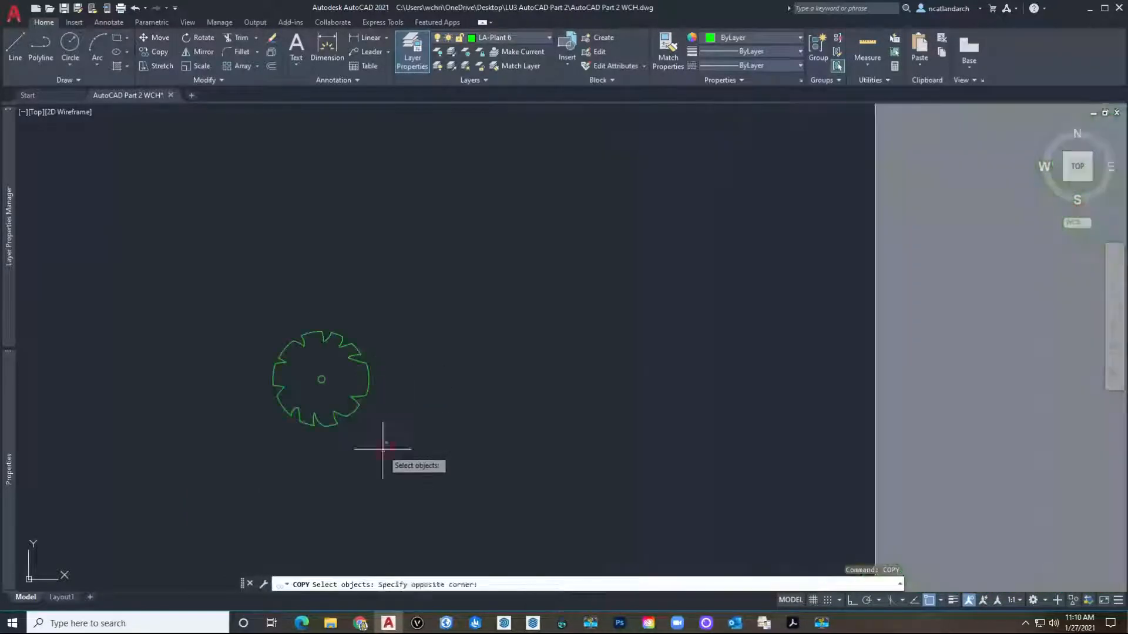
pyautogui.click(382, 449)
pyautogui.scroll(4, 309, 365)
pyautogui.press('Return')
pyautogui.click(340, 399)
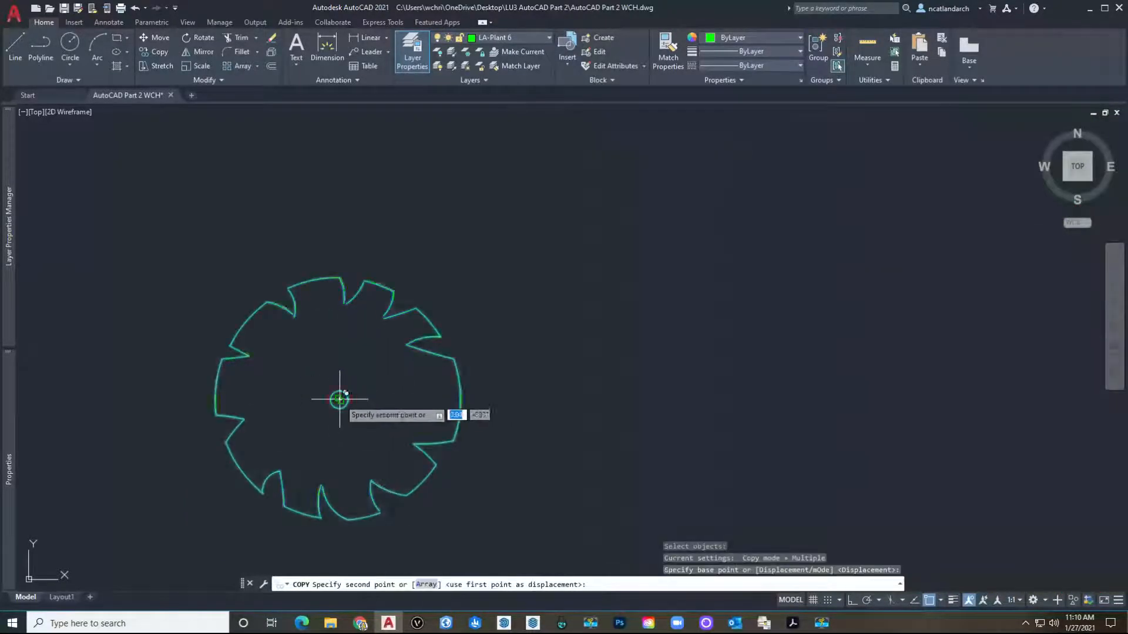
pyautogui.scroll(-10, 341, 396)
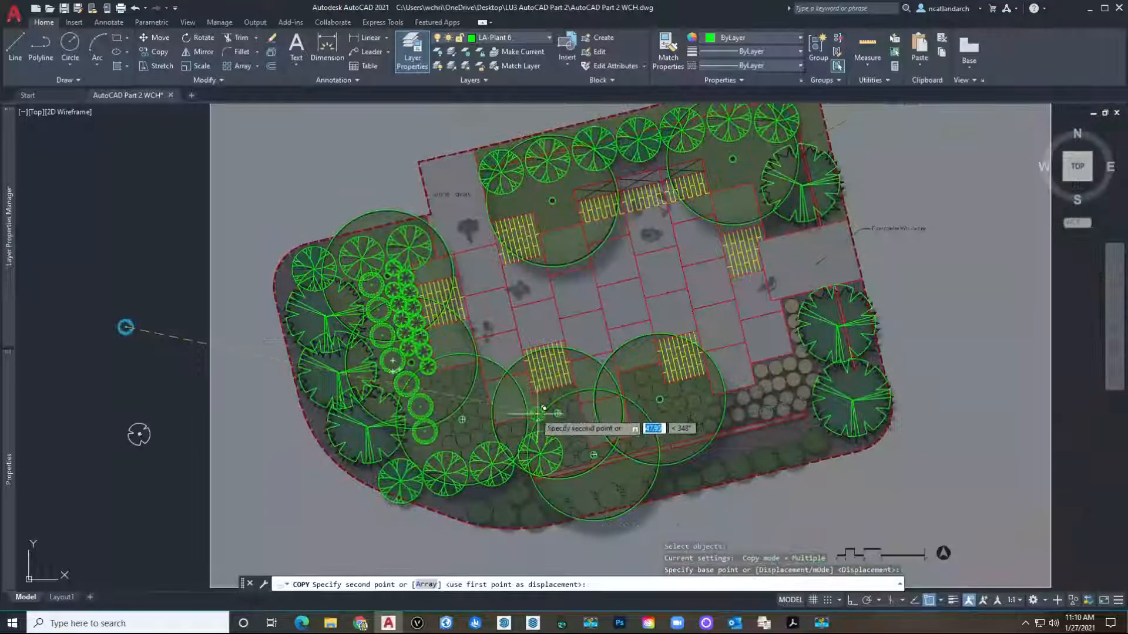
pyautogui.scroll(1, 517, 403)
pyautogui.scroll(4, 497, 414)
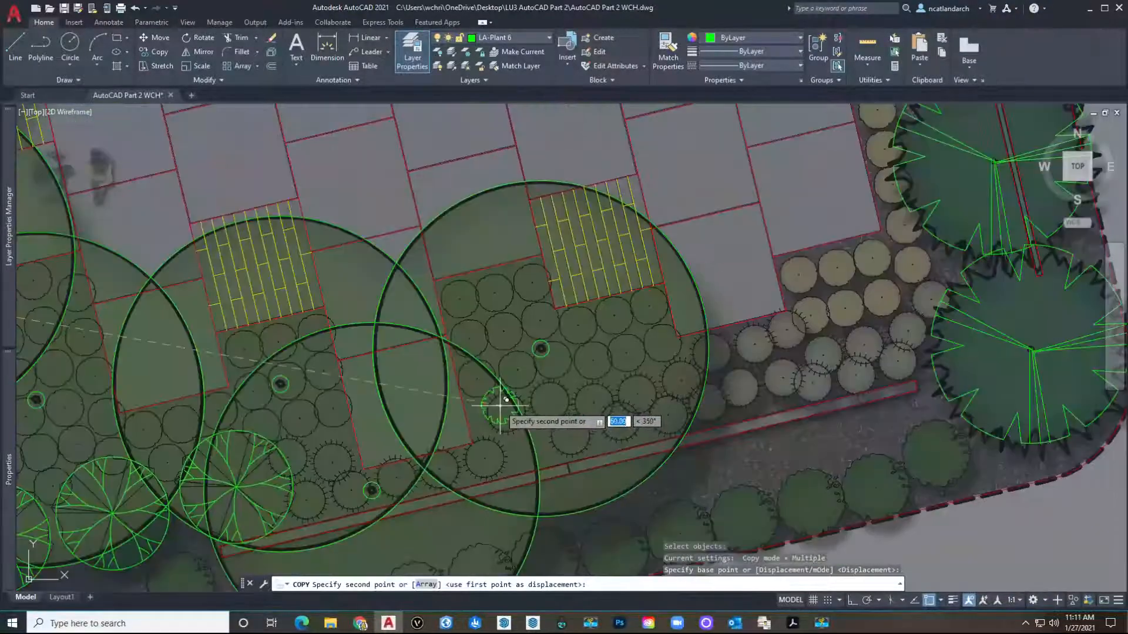
pyautogui.scroll(-2, 385, 376)
pyautogui.scroll(2, 170, 339)
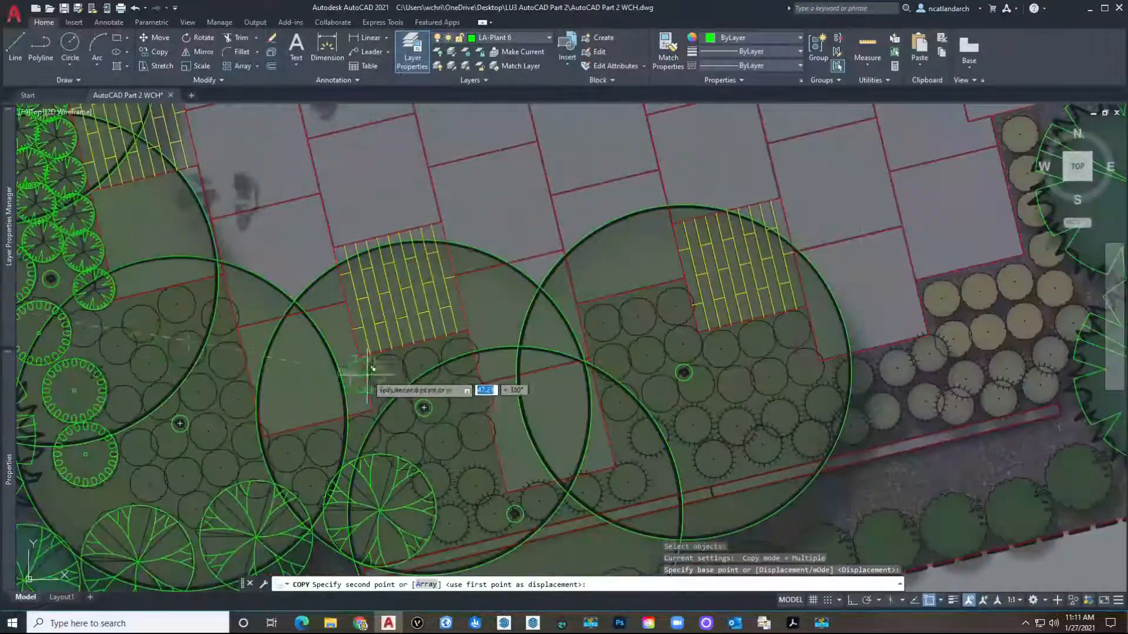
pyautogui.moveTo(349, 383); pyautogui.dragTo(470, 392, button='middle')
pyautogui.scroll(5, 288, 345)
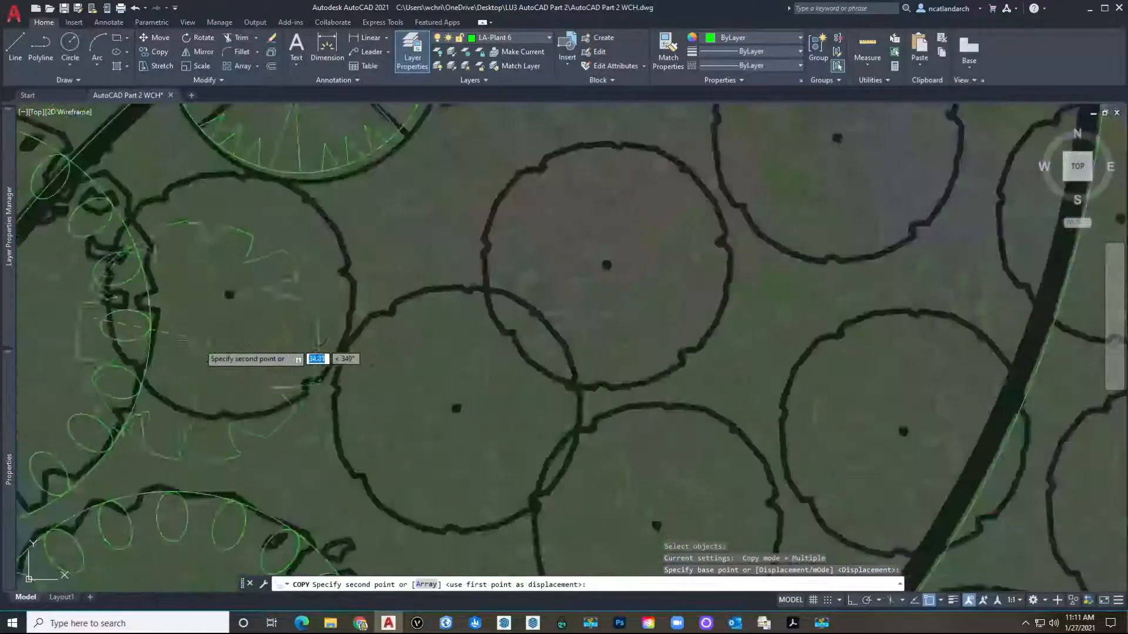
pyautogui.click(229, 293)
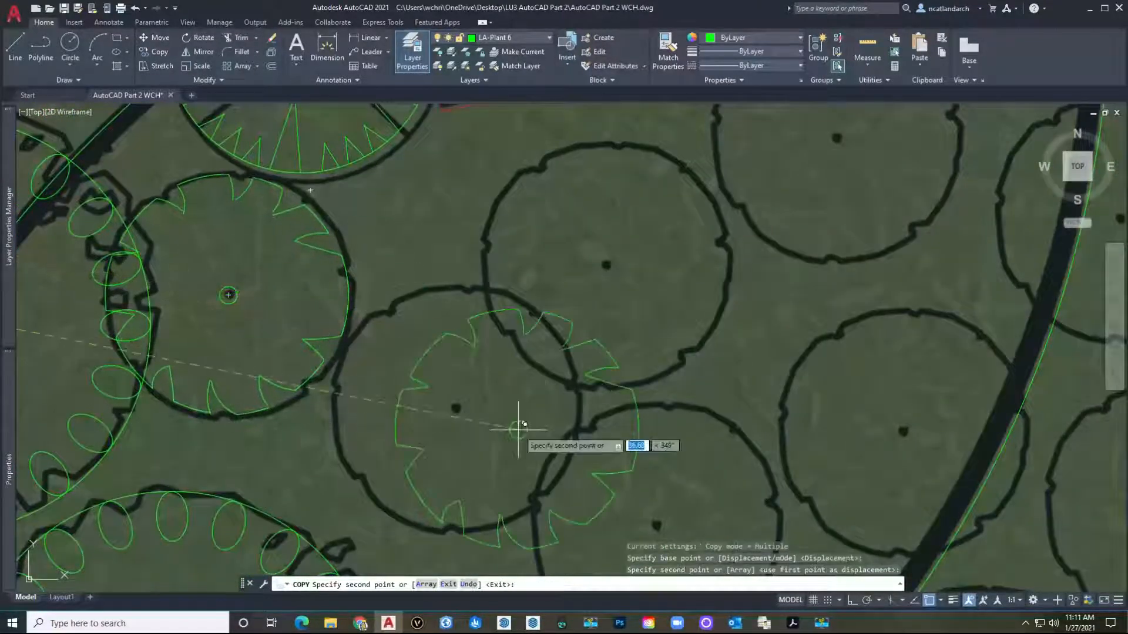
pyautogui.click(455, 407)
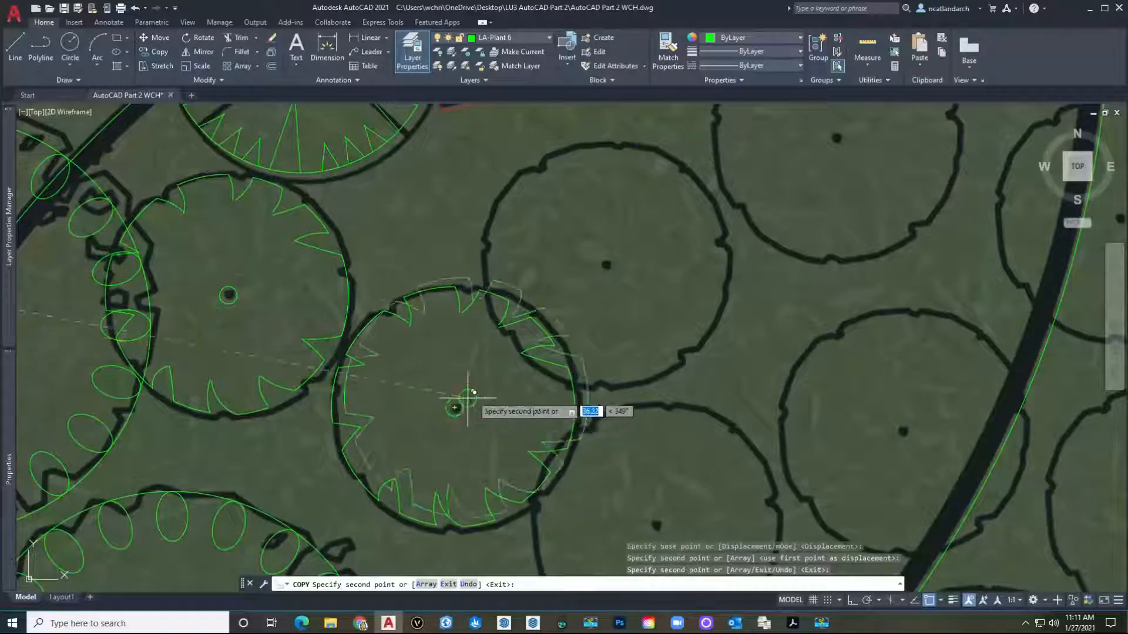
pyautogui.click(609, 264)
# Place four more p6 copies on the neighbouring shrub outlines below the paved edge in the western bed.
pyautogui.scroll(-5, 584, 244)
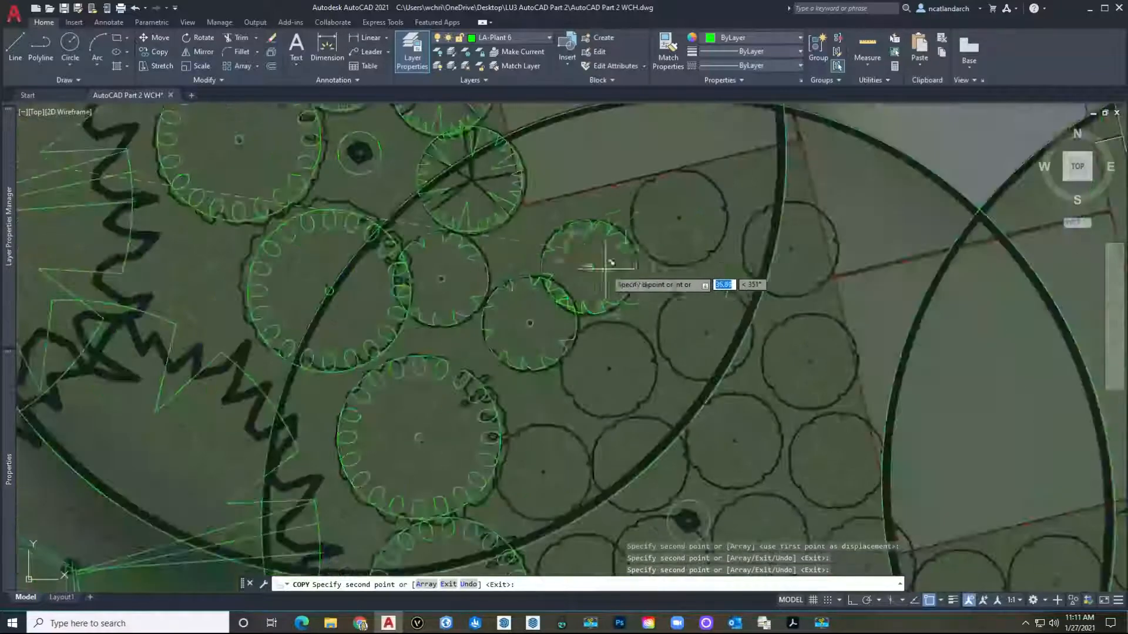
pyautogui.scroll(6, 315, 395)
pyautogui.click(405, 353)
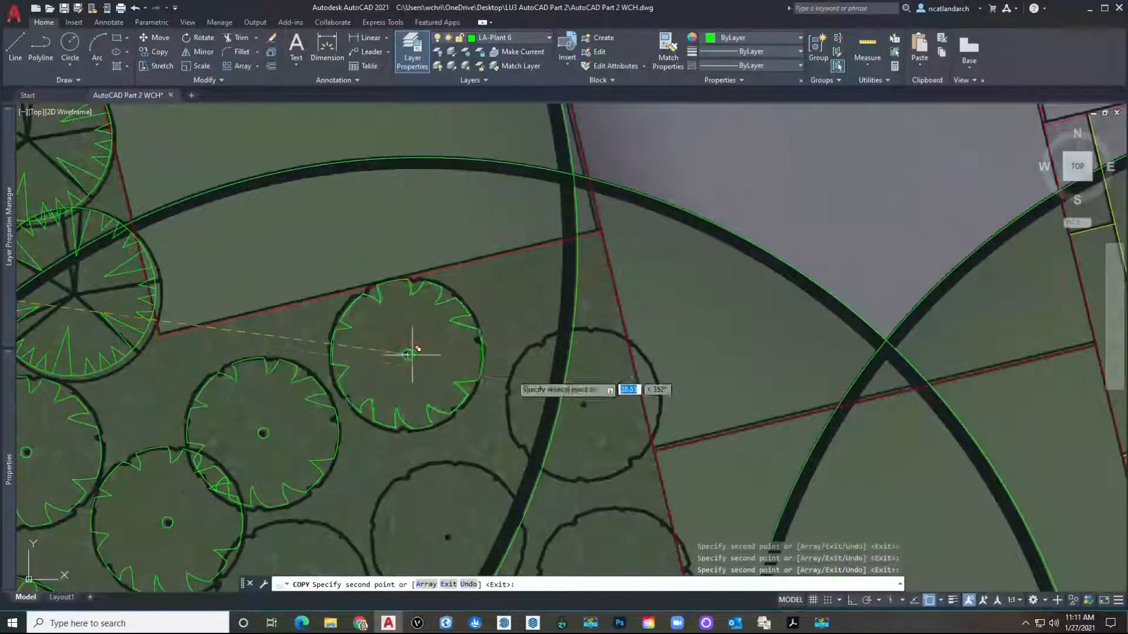
pyautogui.moveTo(528, 439); pyautogui.dragTo(538, 325, button='middle')
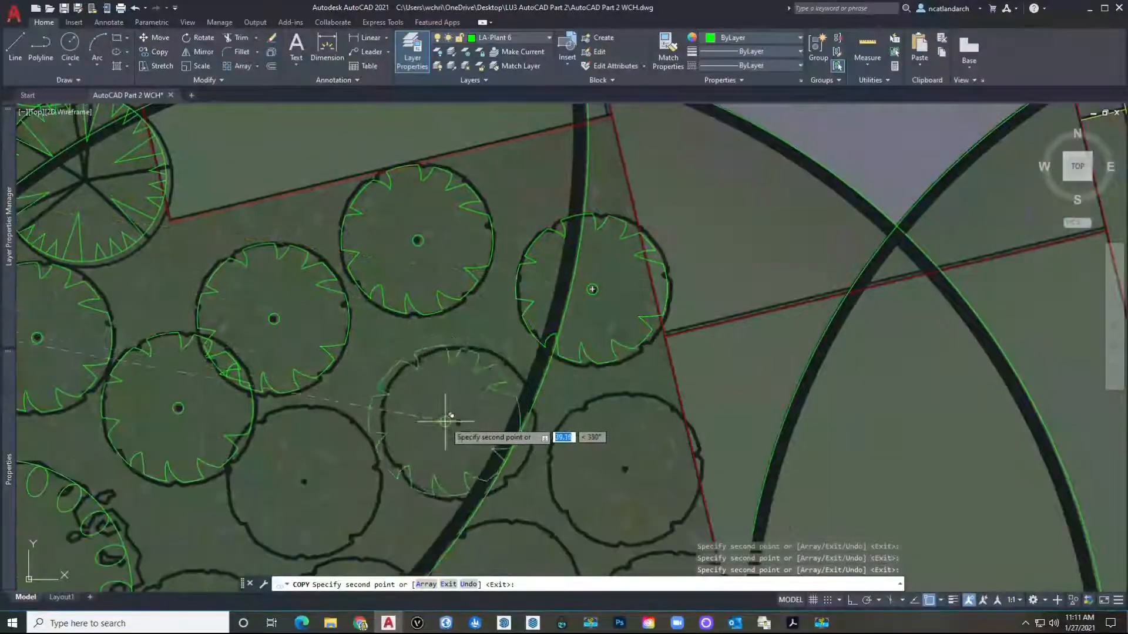
pyautogui.click(457, 423)
pyautogui.click(299, 478)
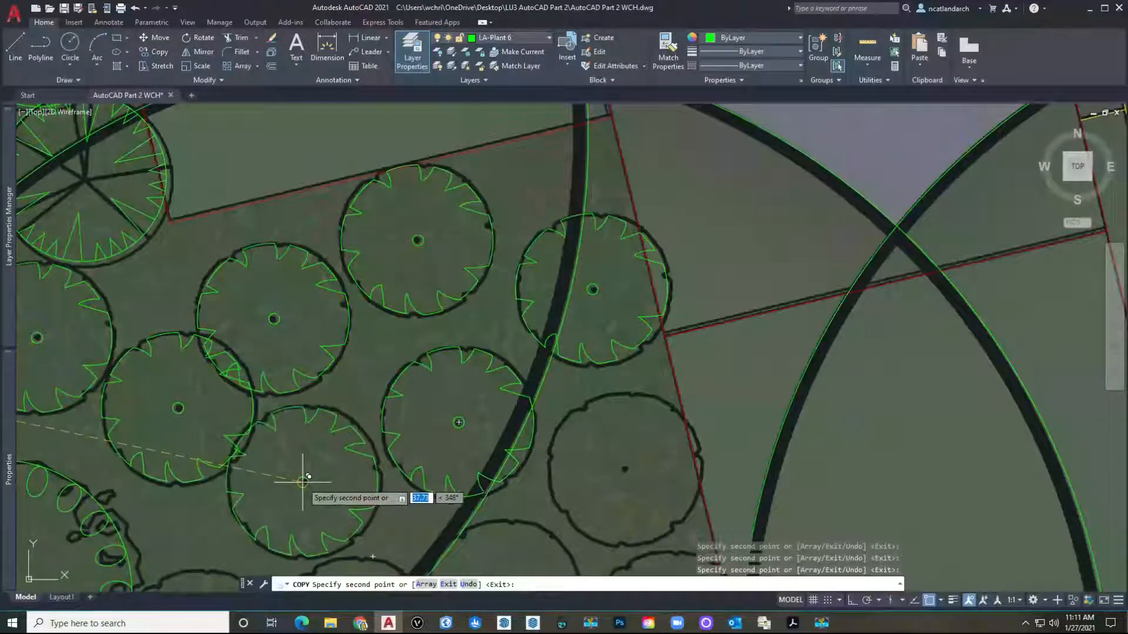
# Turn object snap off and place five p6 copies on the next row of shrubs and along the western bed's east edge.
pyautogui.scroll(-4, 302, 466)
pyautogui.scroll(2, 302, 467)
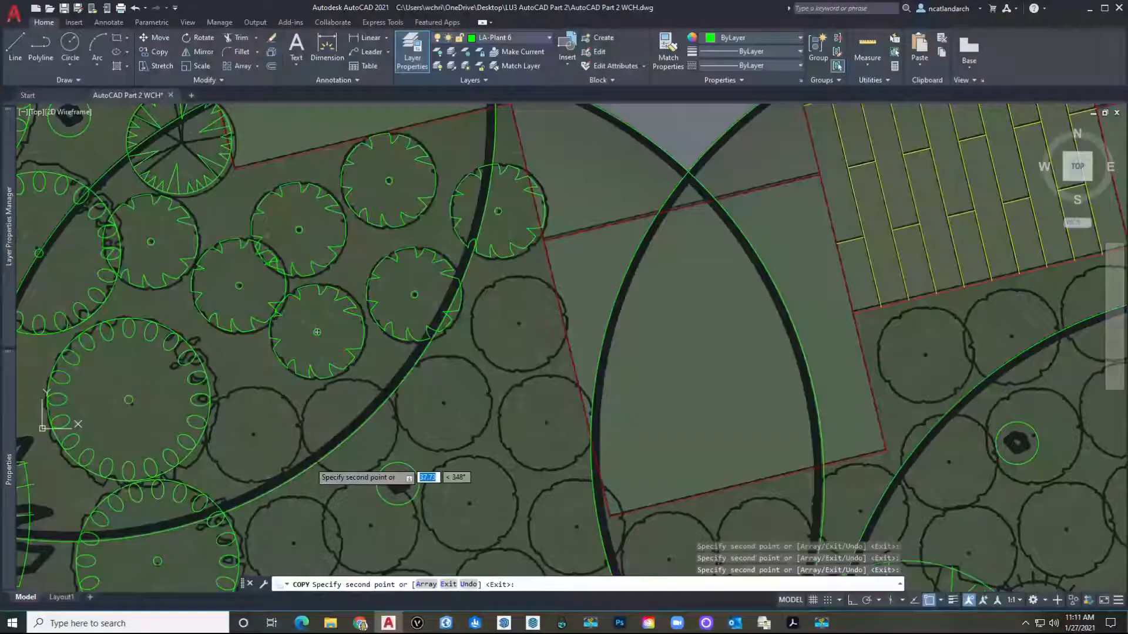
pyautogui.click(253, 436)
pyautogui.click(355, 431)
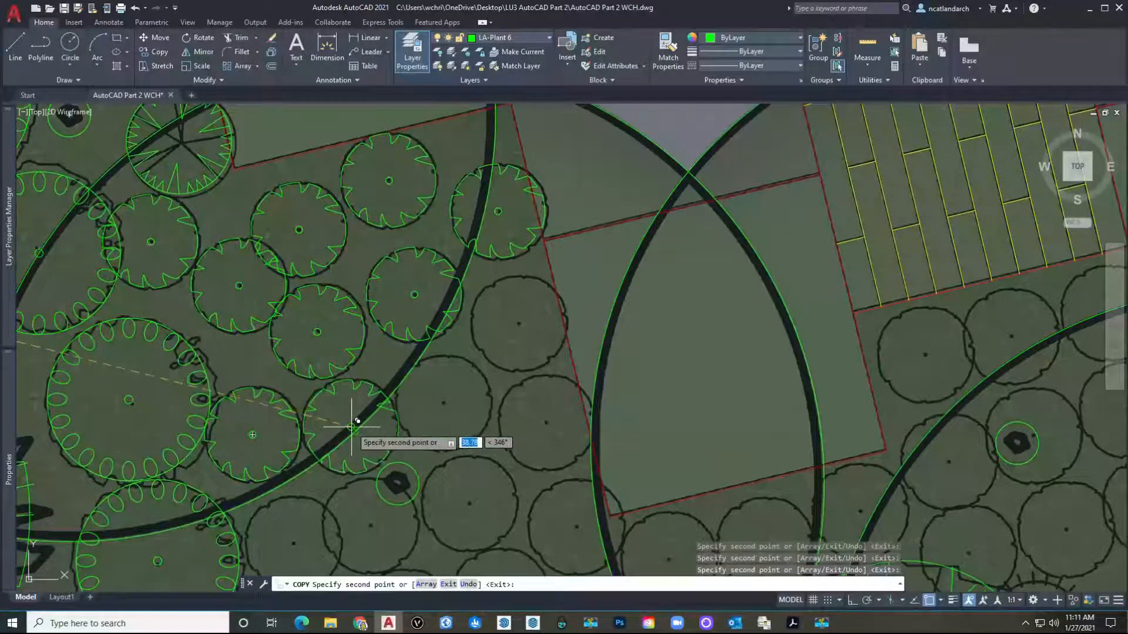
pyautogui.click(443, 403)
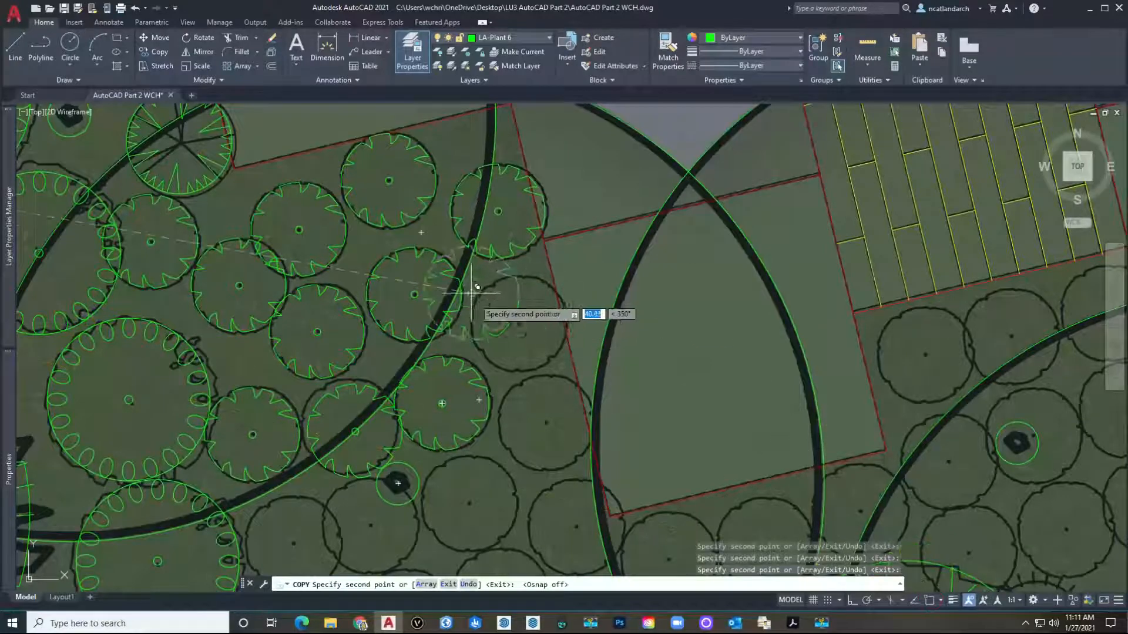
pyautogui.click(518, 323)
pyautogui.click(545, 423)
# Continue placing p6 copies around the small tree trunk circle and across the western bed's remaining shrub outlines toward the middle bed.
pyautogui.moveTo(473, 511); pyautogui.dragTo(491, 337, button='middle')
pyautogui.click(488, 327)
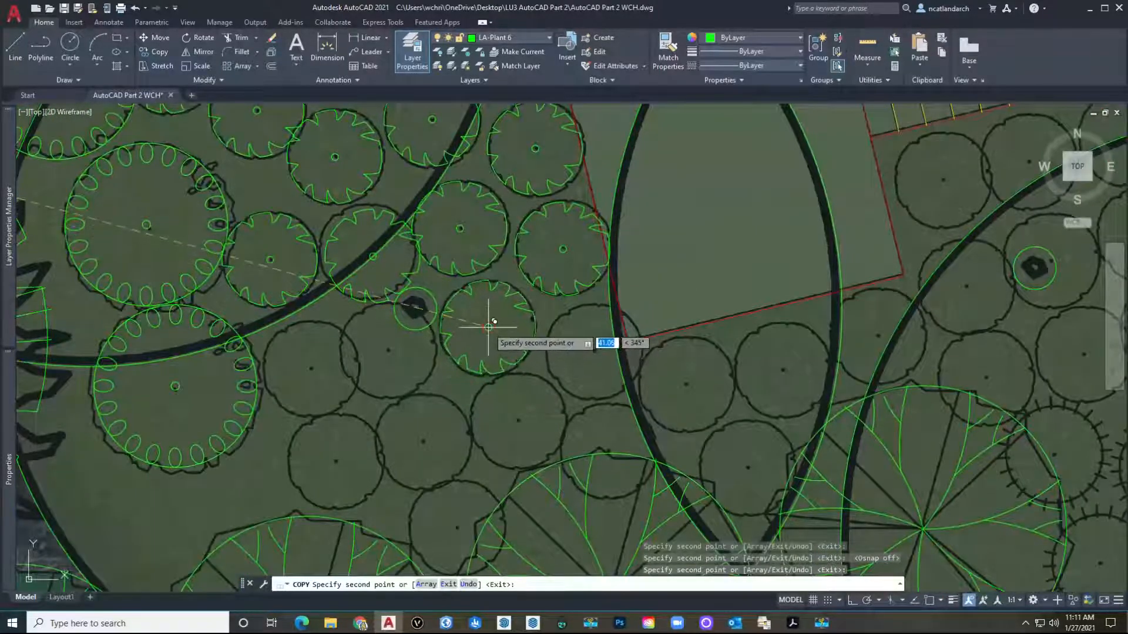
pyautogui.click(388, 350)
pyautogui.click(312, 369)
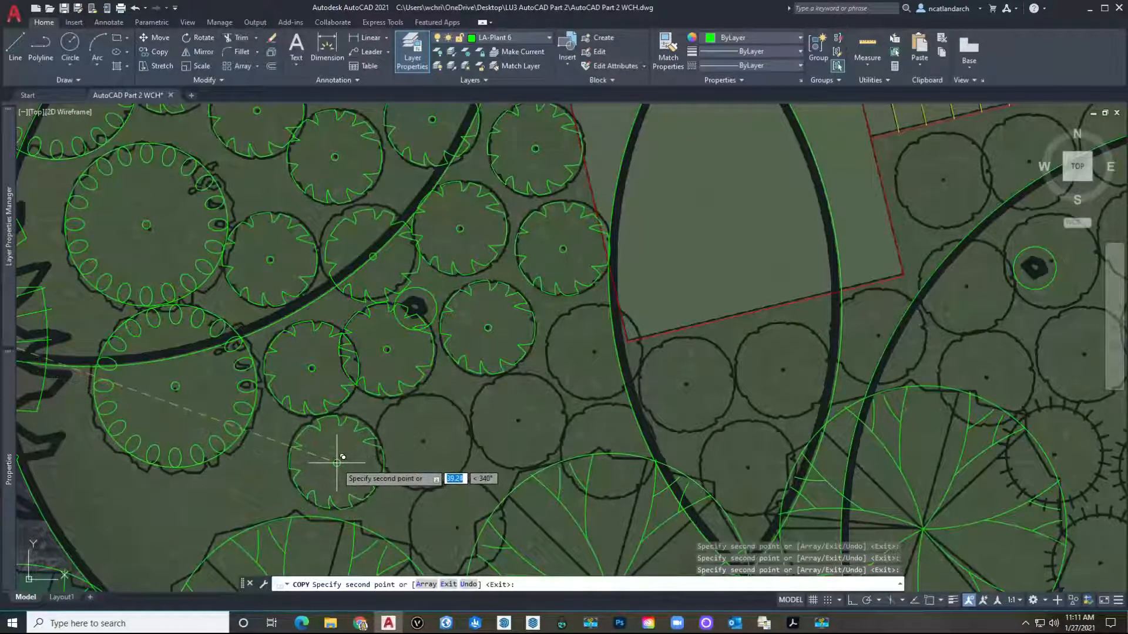
pyautogui.click(336, 463)
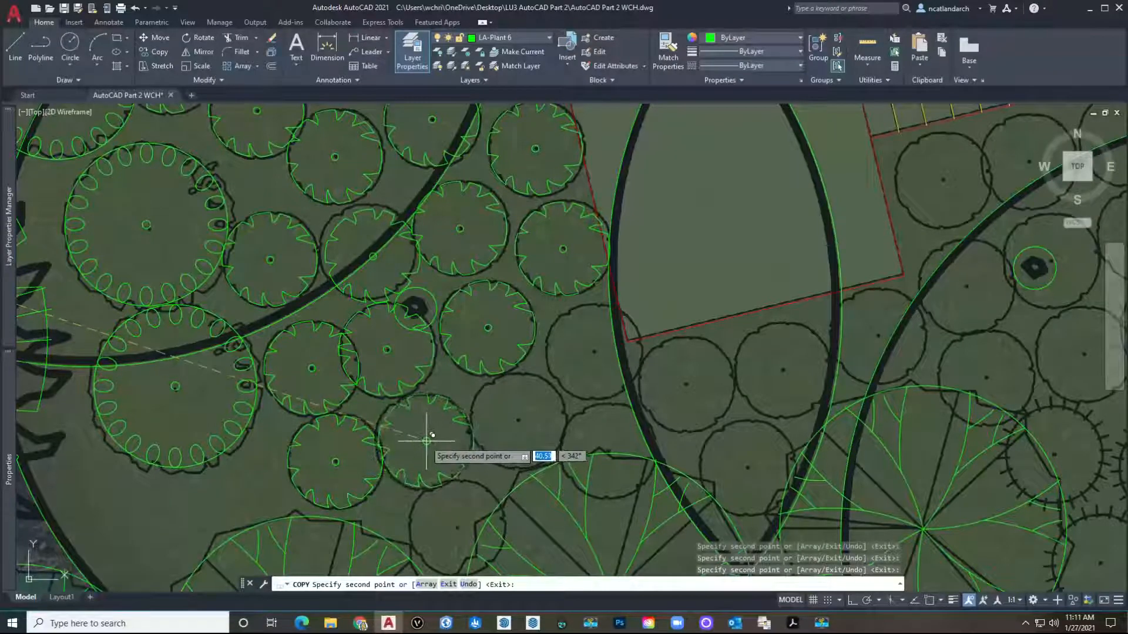
pyautogui.moveTo(423, 439)
pyautogui.mouseDown(button='middle')
pyautogui.moveTo(296, 291)
pyautogui.moveTo(306, 438)
pyautogui.mouseUp(button='middle')
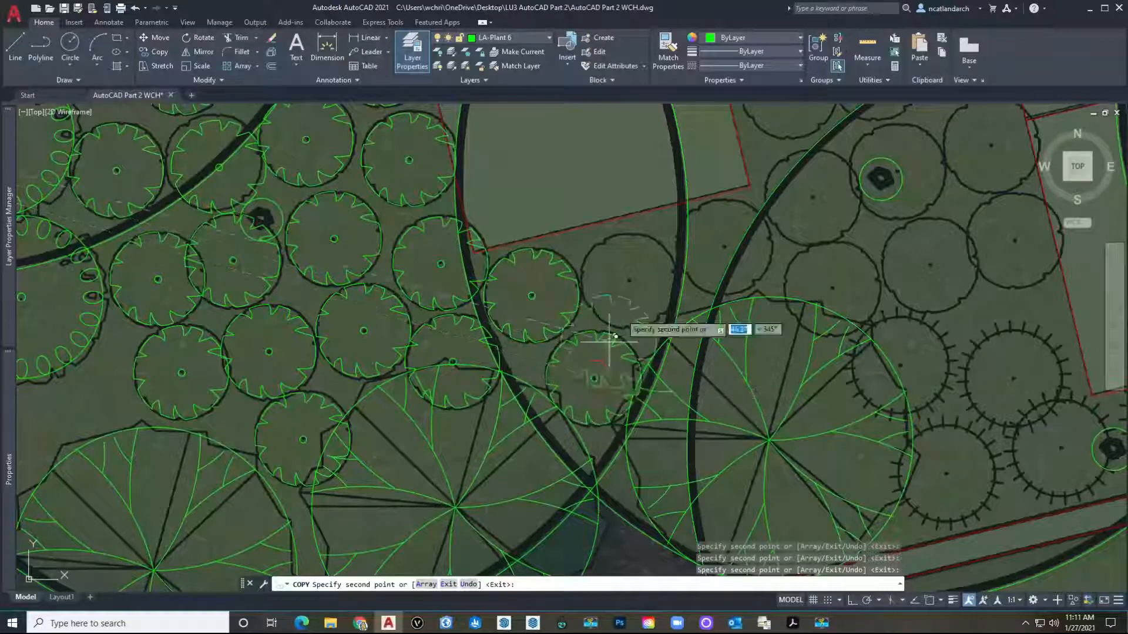
pyautogui.moveTo(626, 320); pyautogui.dragTo(369, 376, button='middle')
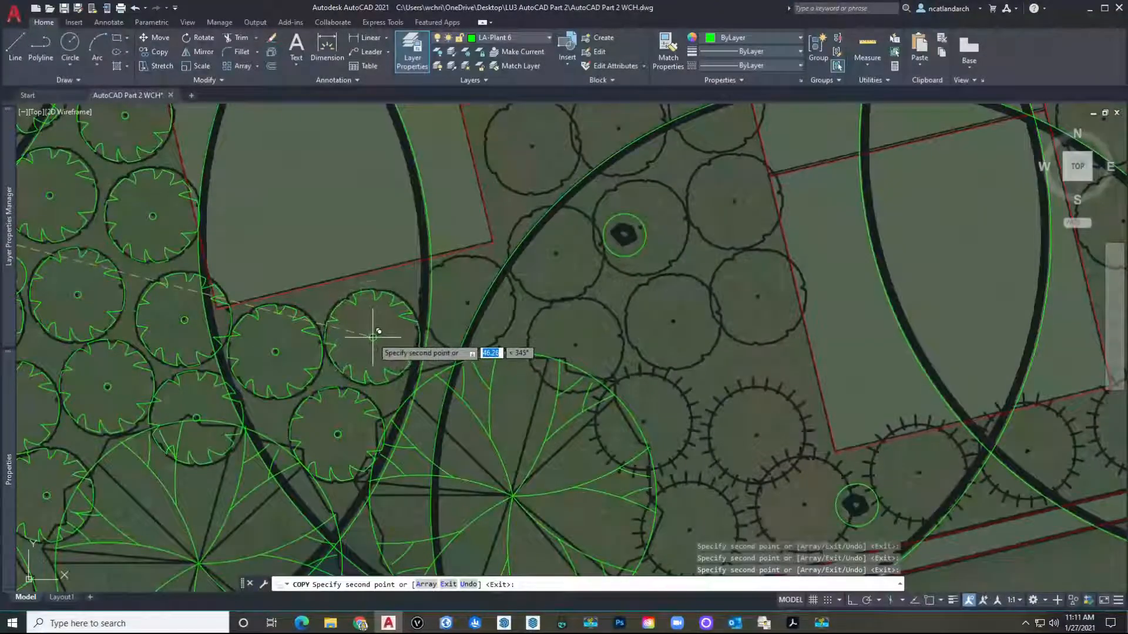
# Place p6 copies on the smooth-edged shrub outlines of the middle bed, below the yellow paver patch and around the trunk circle.
pyautogui.scroll(-3, 505, 285)
pyautogui.scroll(3, 461, 396)
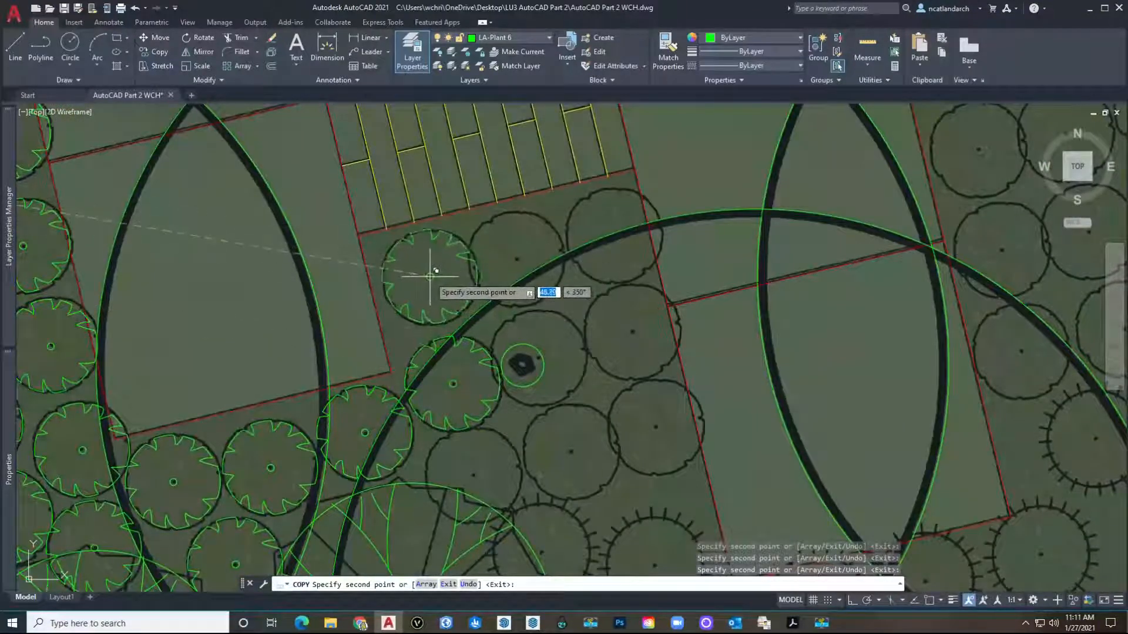
pyautogui.click(617, 235)
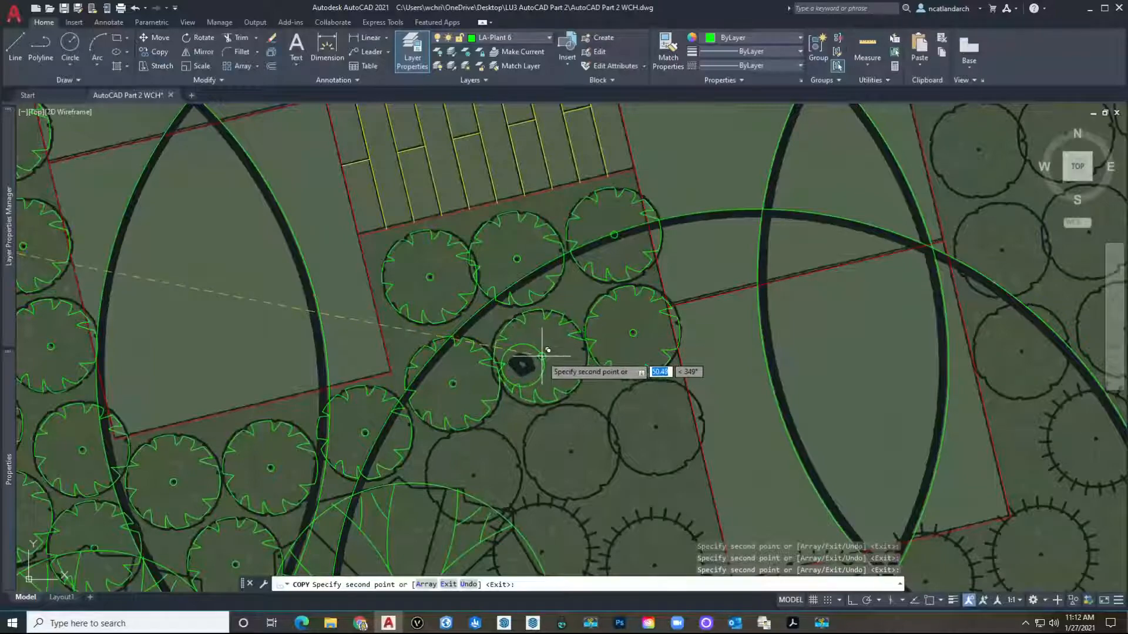
pyautogui.scroll(-2, 559, 347)
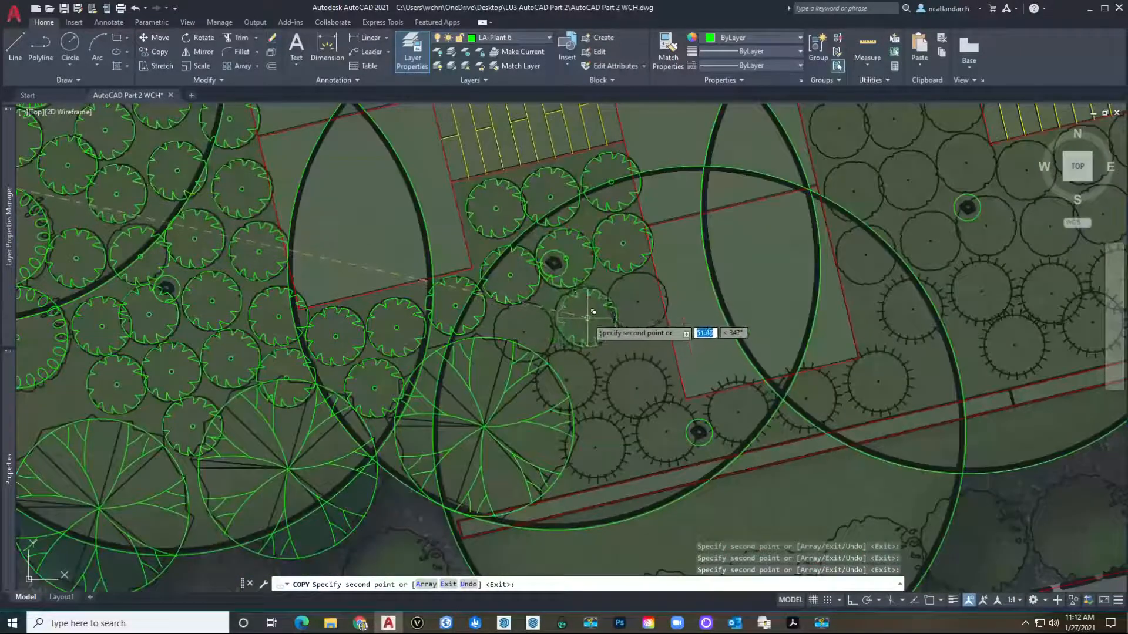
pyautogui.click(526, 331)
pyautogui.click(637, 302)
# Place nine p6 copies on the smooth-edged shrub outlines in the west half of the third bed, around the trunk circle.
pyautogui.moveTo(875, 208); pyautogui.dragTo(554, 348, button='middle')
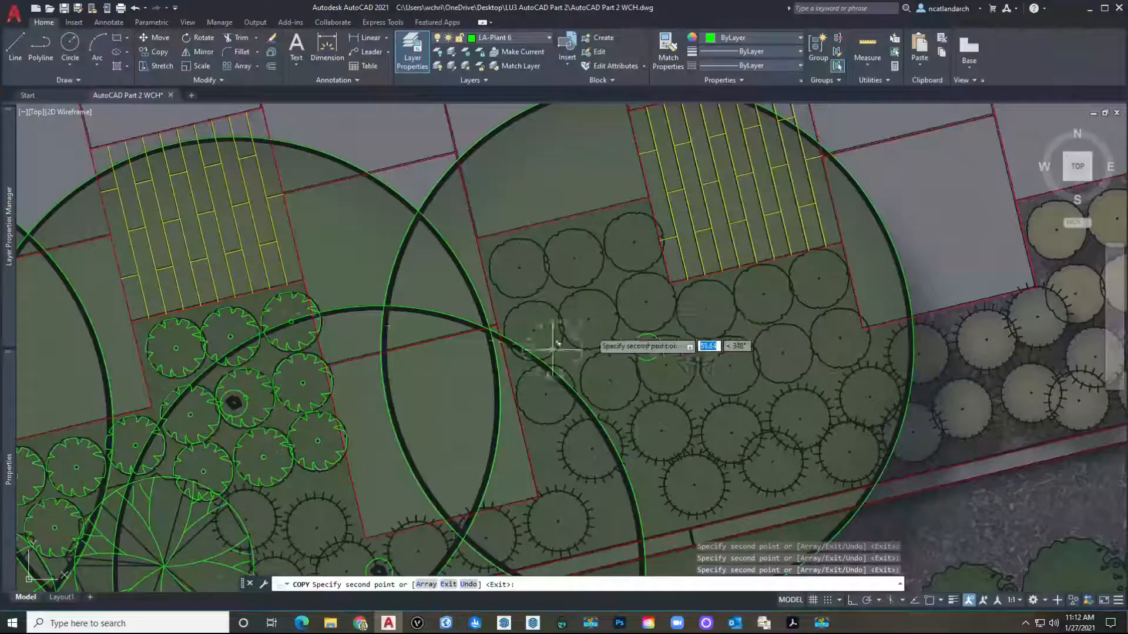
pyautogui.click(520, 266)
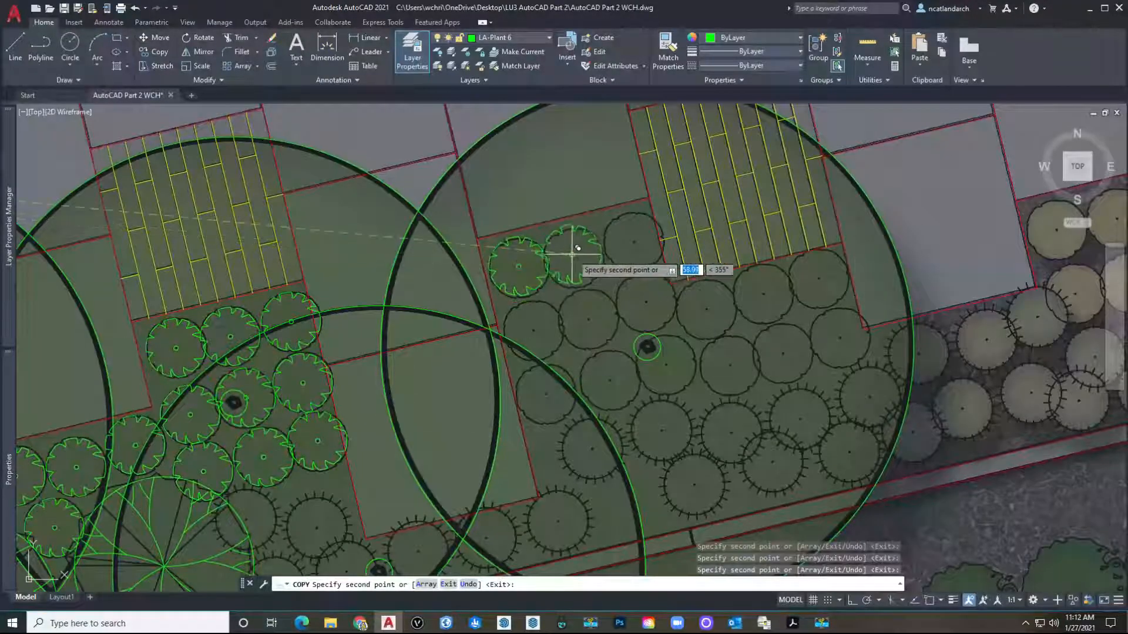
pyautogui.click(573, 256)
pyautogui.click(632, 242)
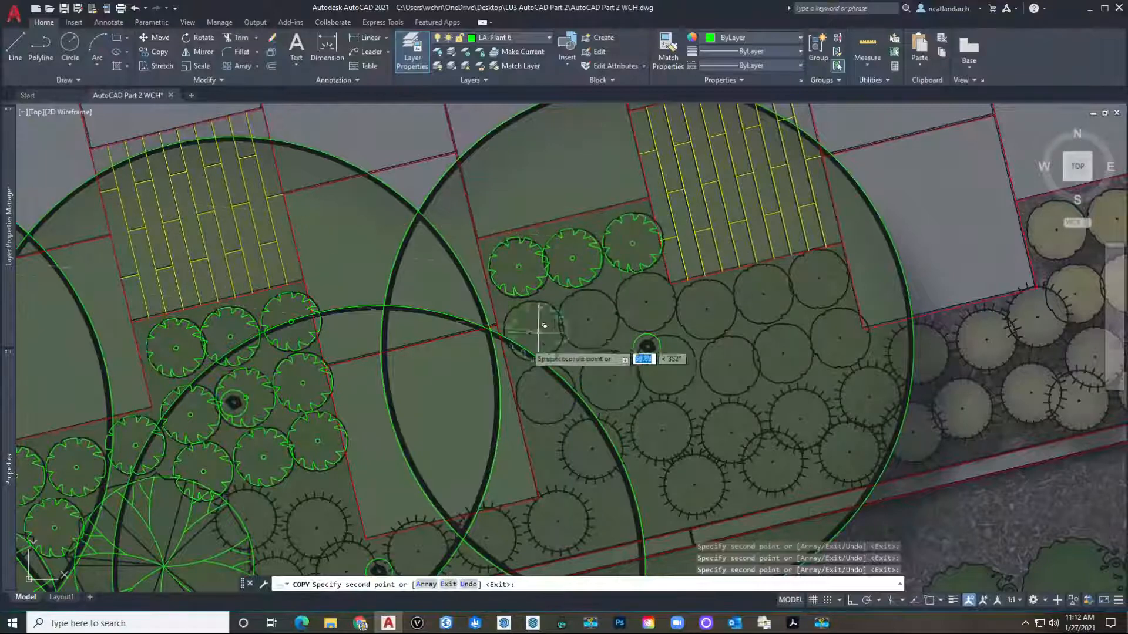
pyautogui.click(588, 319)
pyautogui.click(543, 392)
pyautogui.click(609, 379)
pyautogui.click(645, 303)
pyautogui.click(664, 359)
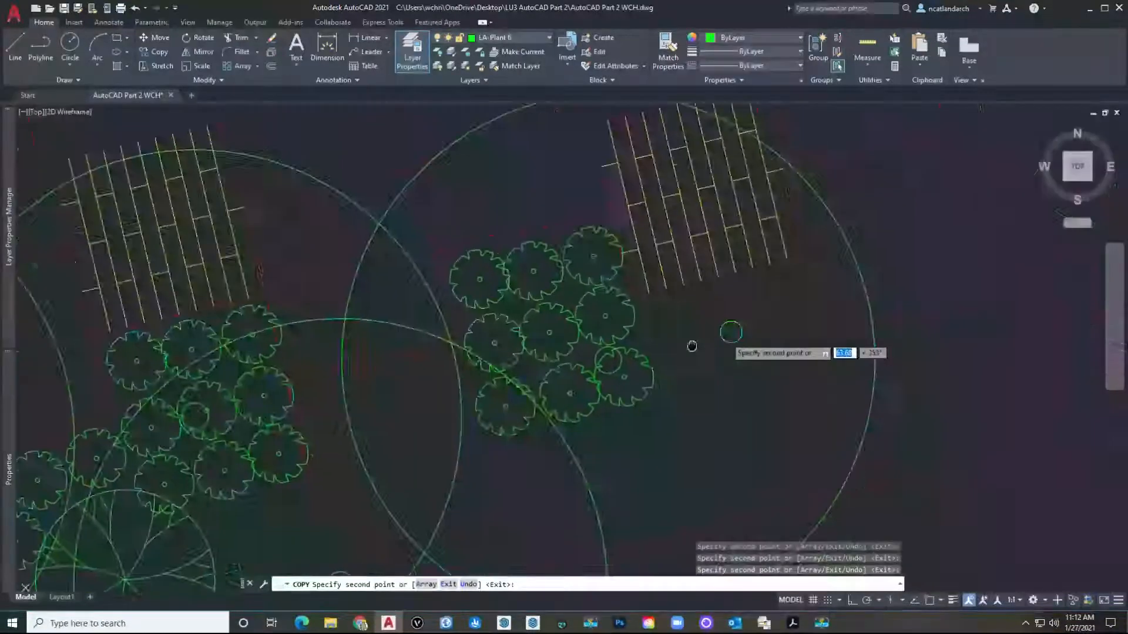
# Place six p6 copies on the two rows of smooth-edged shrubs directly below the third bed's yellow paver patch.
pyautogui.moveTo(723, 335); pyautogui.dragTo(336, 386, button='middle')
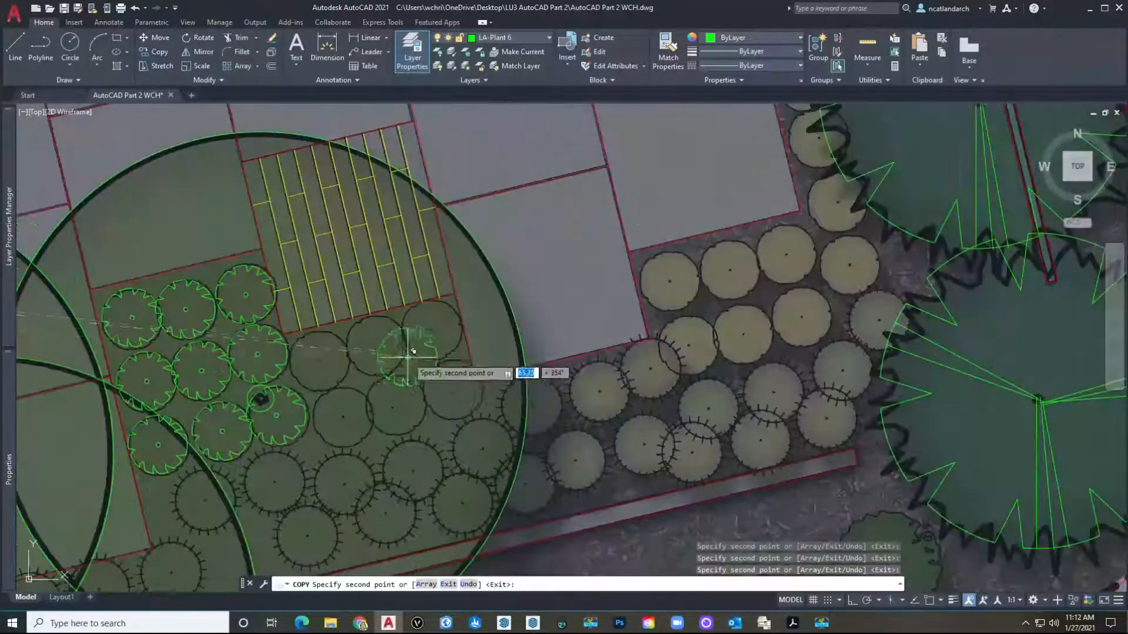
pyautogui.click(319, 360)
pyautogui.click(342, 415)
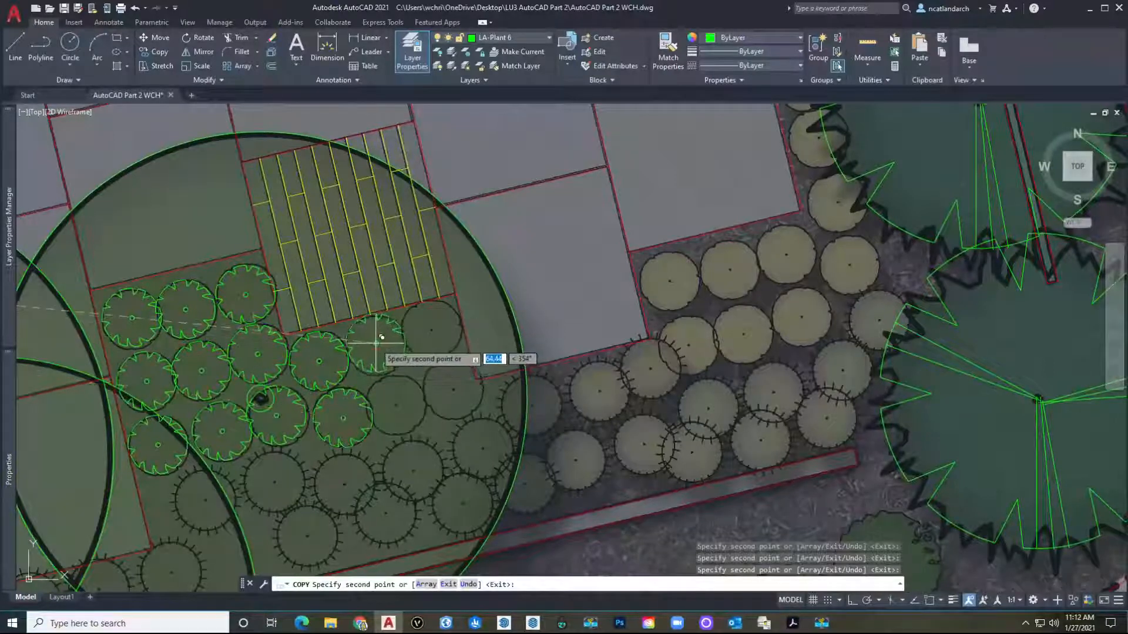
pyautogui.click(375, 346)
pyautogui.click(393, 405)
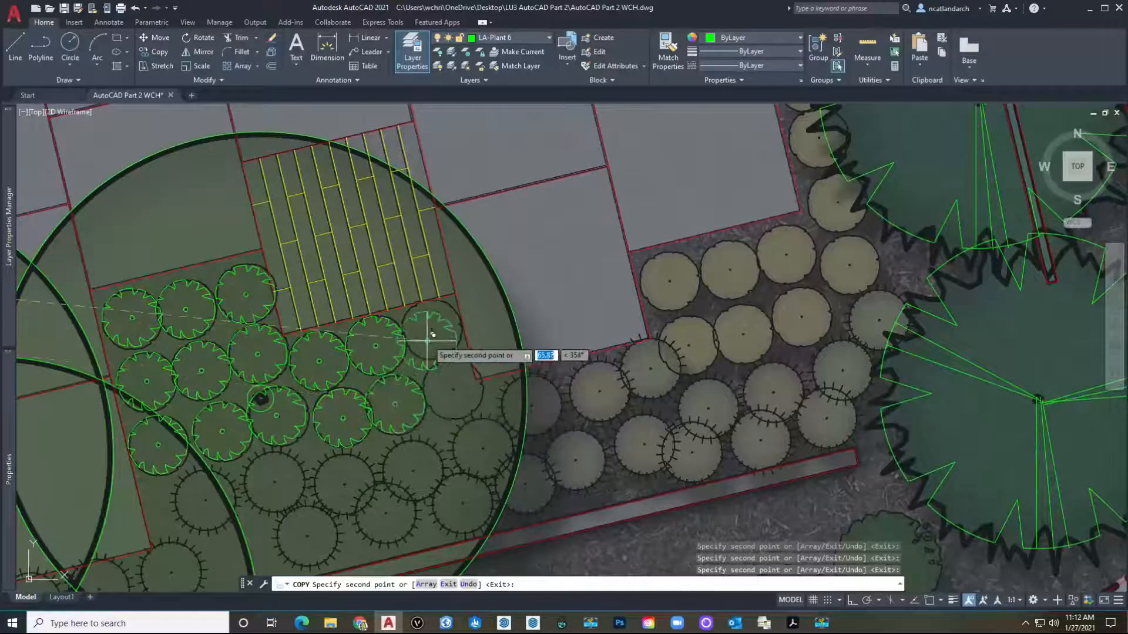
pyautogui.click(429, 330)
pyautogui.click(452, 390)
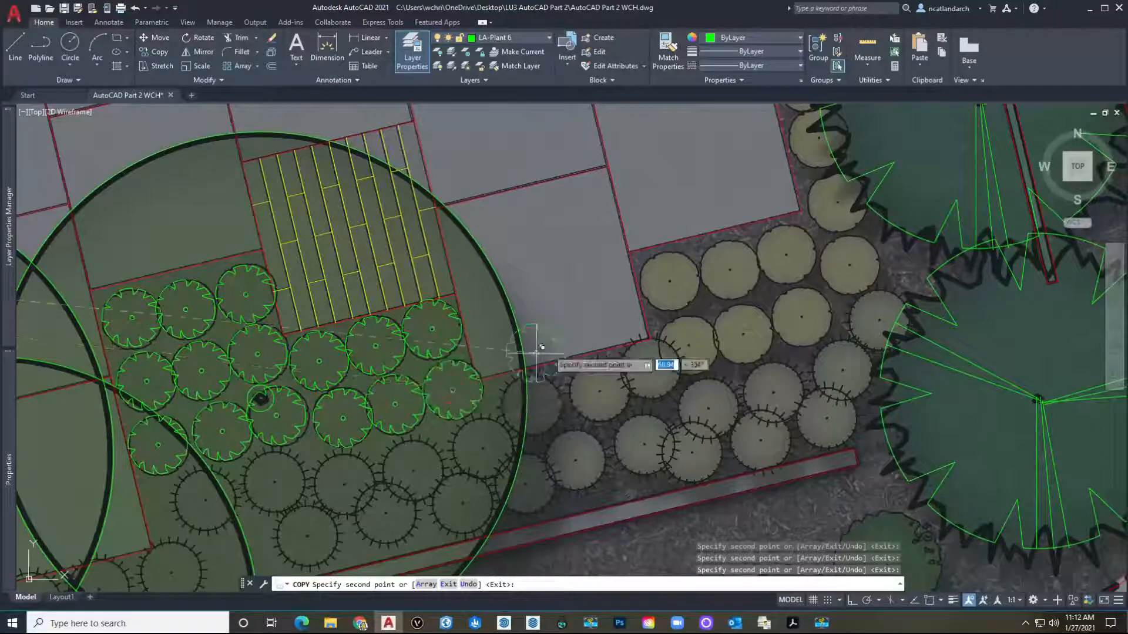
# Place p6 copies on the two rows of smooth-edged shrubs in the eastern bed, below the paving corner.
pyautogui.moveTo(671, 324); pyautogui.dragTo(562, 384, button='middle')
pyautogui.scroll(4, 589, 339)
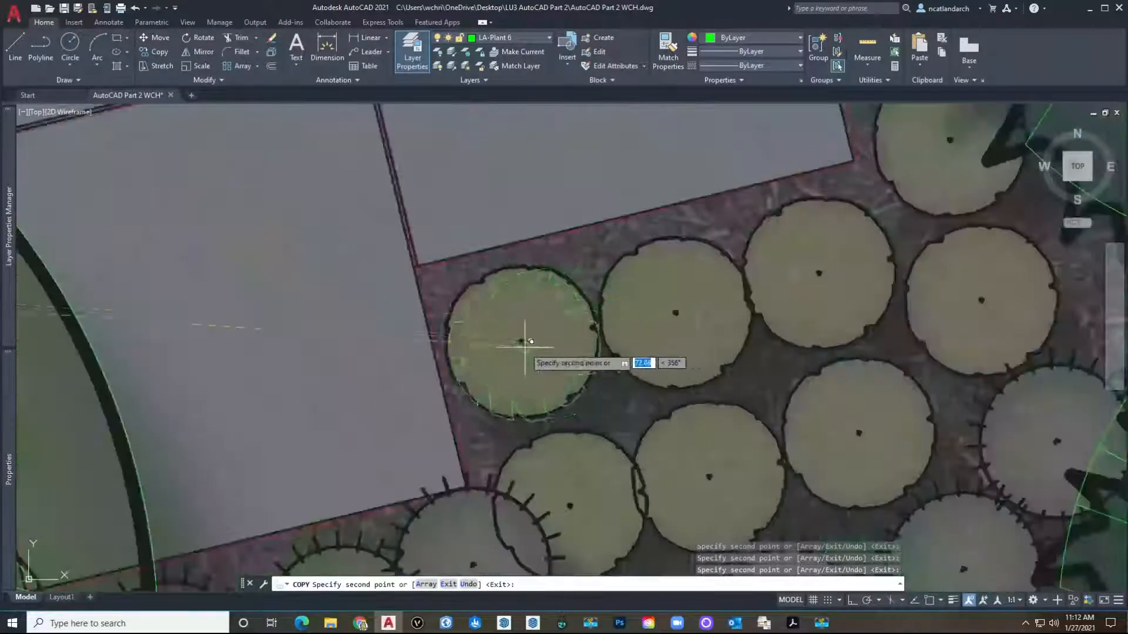
pyautogui.click(521, 343)
pyautogui.click(569, 504)
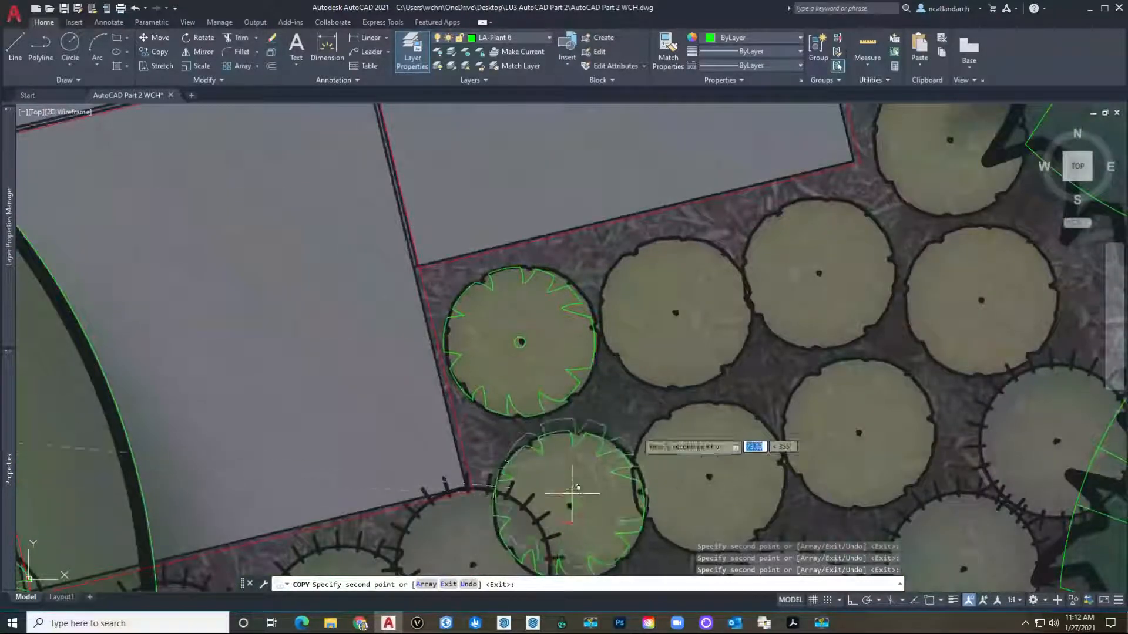
pyautogui.click(677, 315)
pyautogui.click(710, 476)
pyautogui.scroll(-2, 818, 389)
pyautogui.moveTo(818, 389); pyautogui.dragTo(611, 394, button='middle')
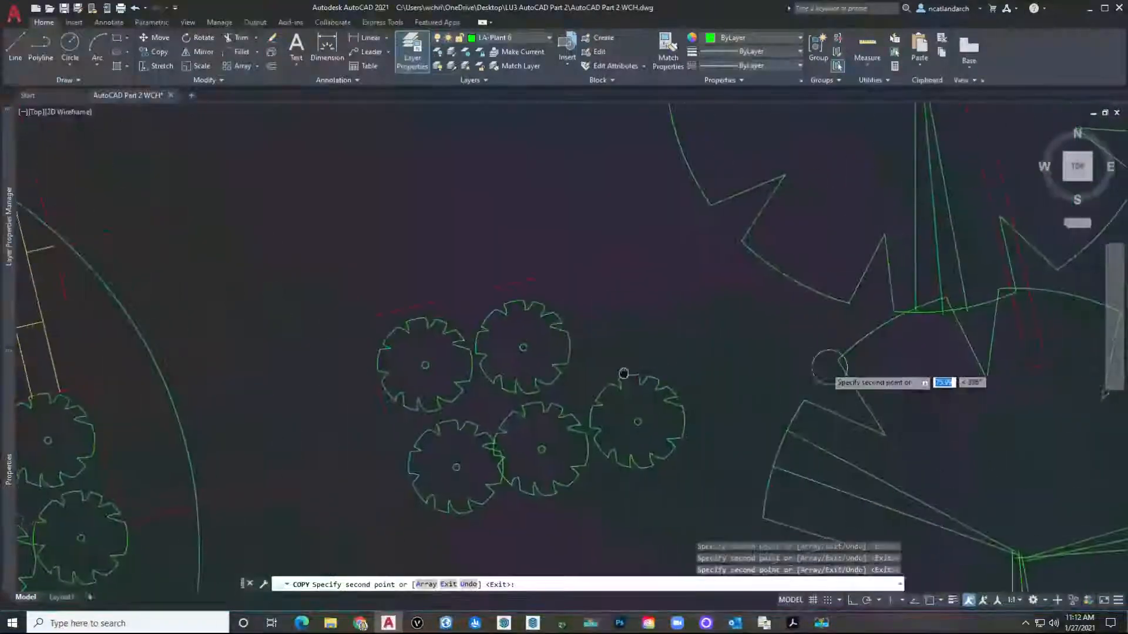
pyautogui.click(709, 333)
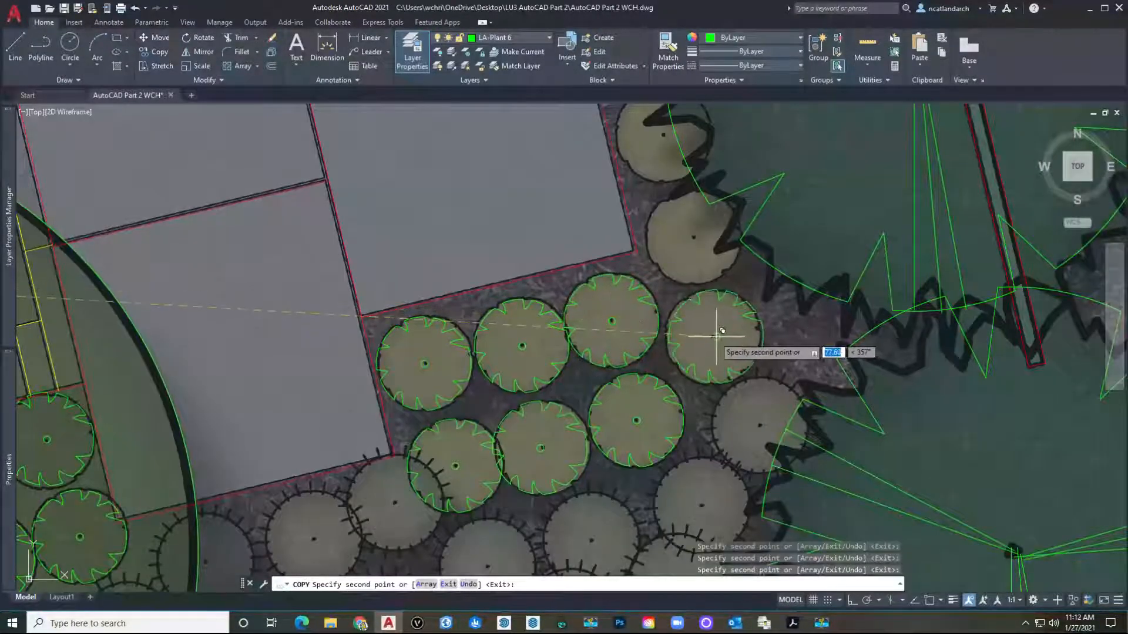
# Place three p6 copies up the column of shrubs along the paving's east edge and end the copying.
pyautogui.moveTo(699, 223); pyautogui.dragTo(685, 327, button='middle')
pyautogui.click(676, 341)
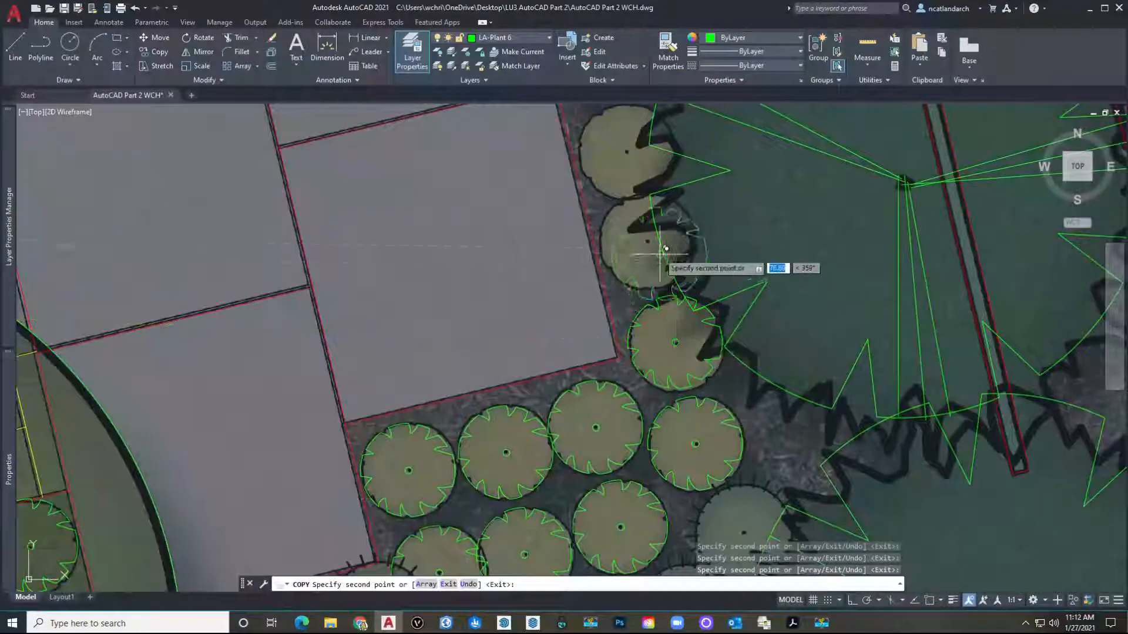
pyautogui.moveTo(558, 414); pyautogui.dragTo(540, 476, button='middle')
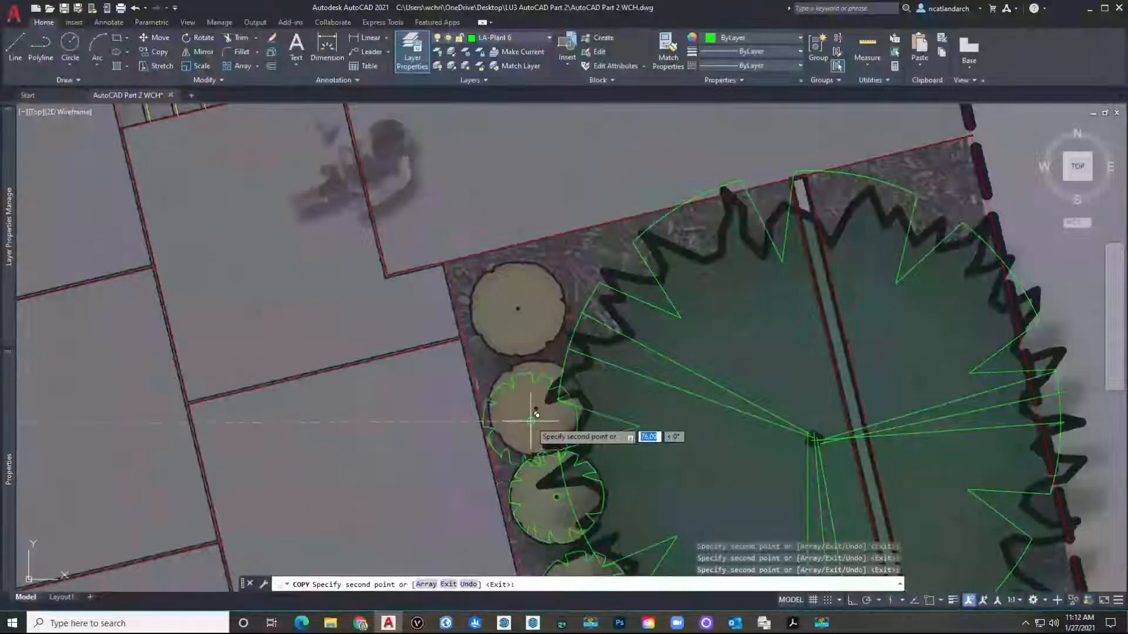
pyautogui.click(535, 407)
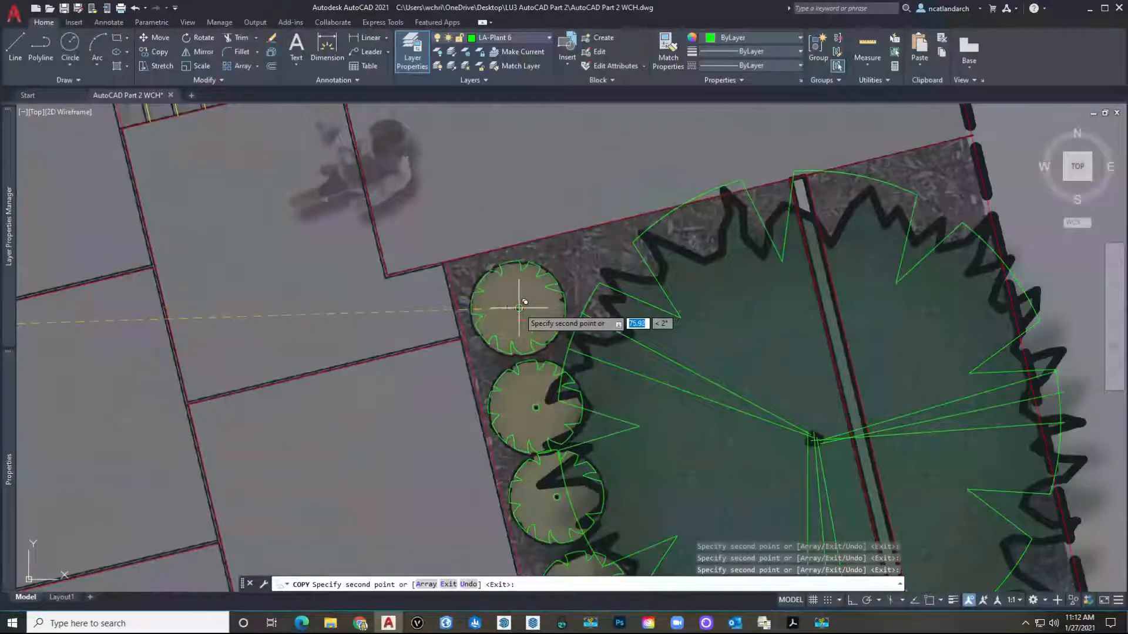
pyautogui.scroll(-8, 517, 304)
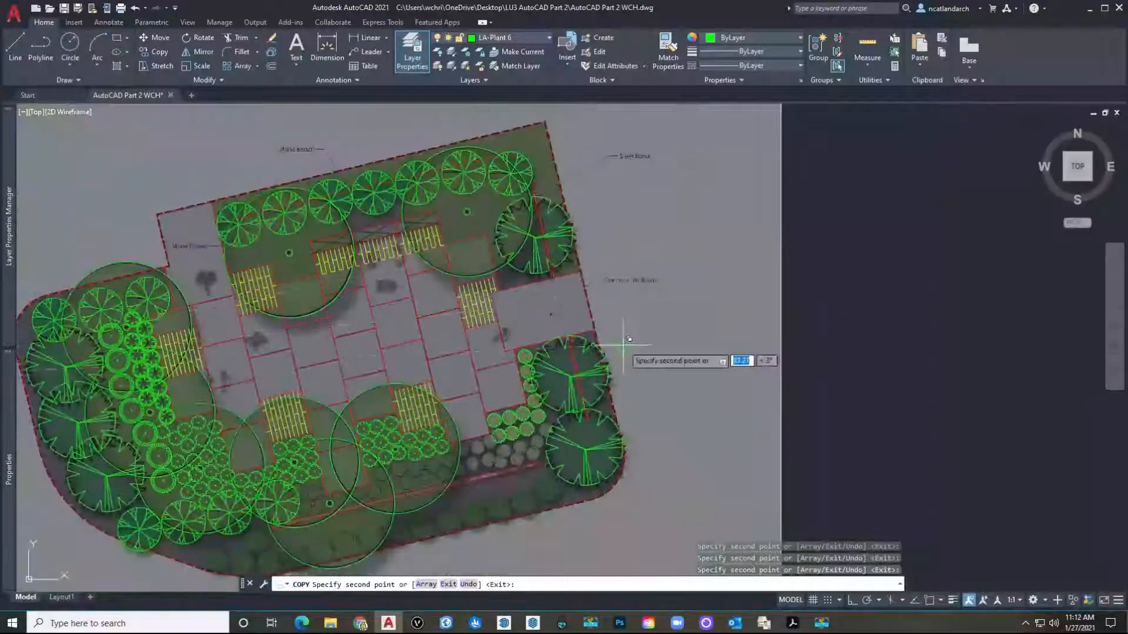
pyautogui.scroll(3, 330, 204)
pyautogui.scroll(-4, 628, 334)
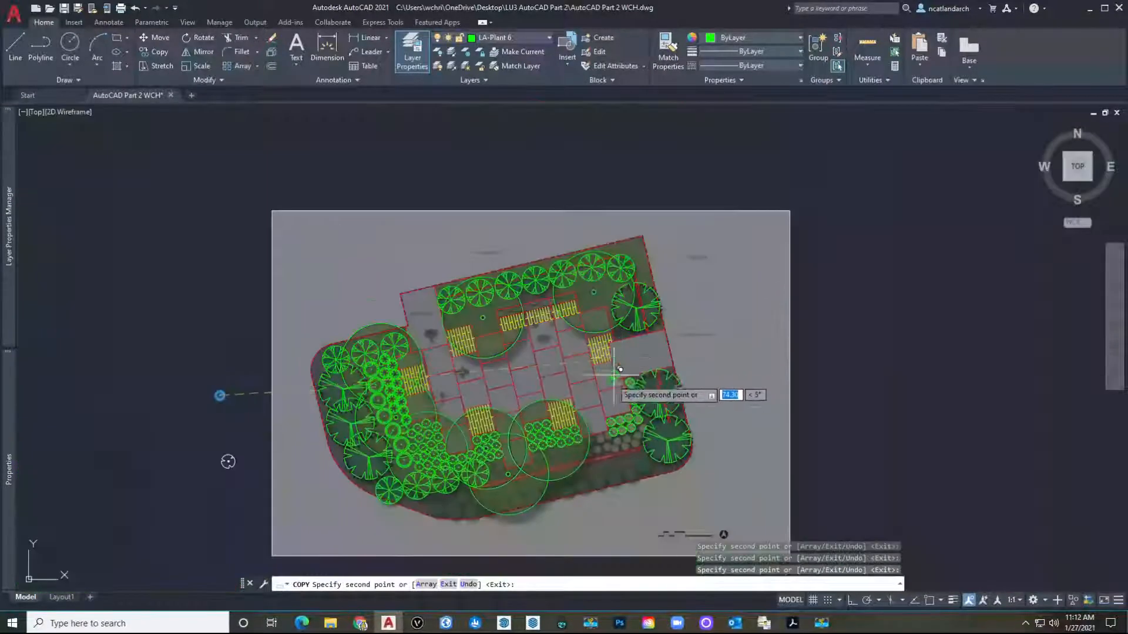
pyautogui.scroll(1, 579, 453)
pyautogui.press('Escape')
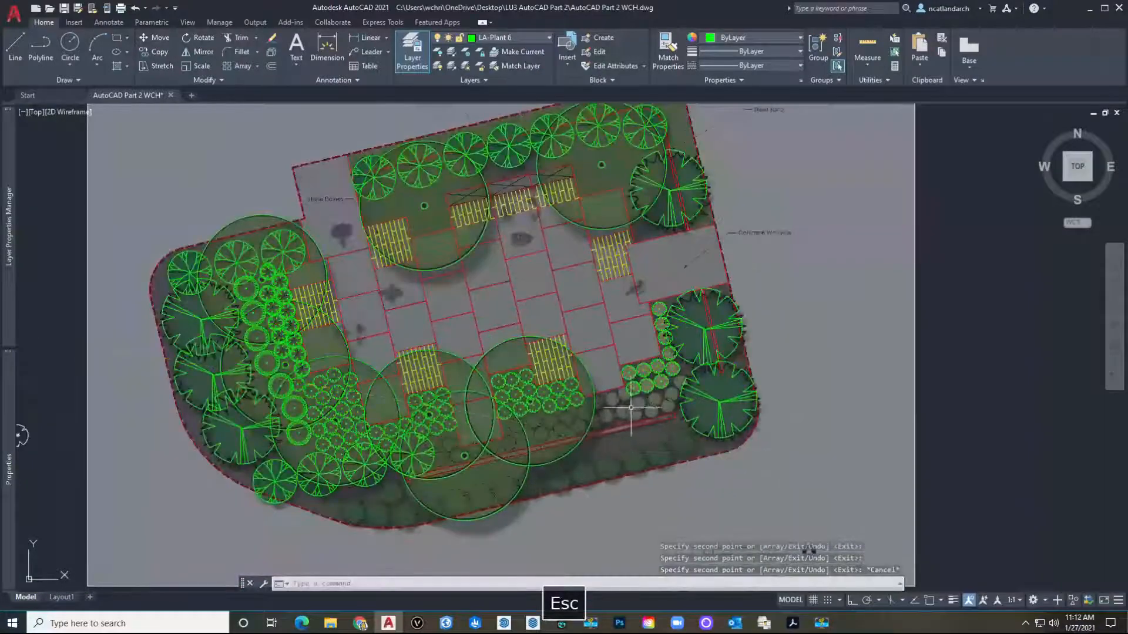
# Delete the leftover p6 source symbol lying outside the plan image.
pyautogui.scroll(-2, 478, 382)
pyautogui.click(254, 353)
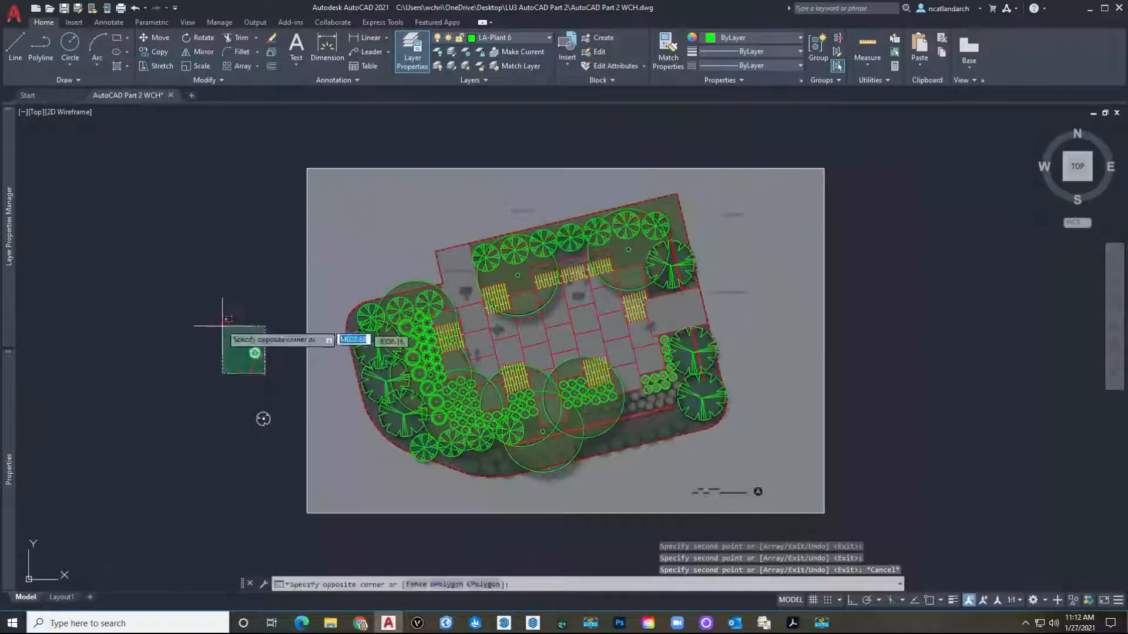
pyautogui.press('Delete')
# Explode the remaining plant symbol beside the plan image into separate objects.
pyautogui.scroll(6, 262, 418)
pyautogui.click(325, 475)
pyautogui.click(262, 420)
pyautogui.press('space')
# Make LA-Plant 7 the current layer and assign all parts of the exploded symbol to it.
pyautogui.moveTo(9, 274)
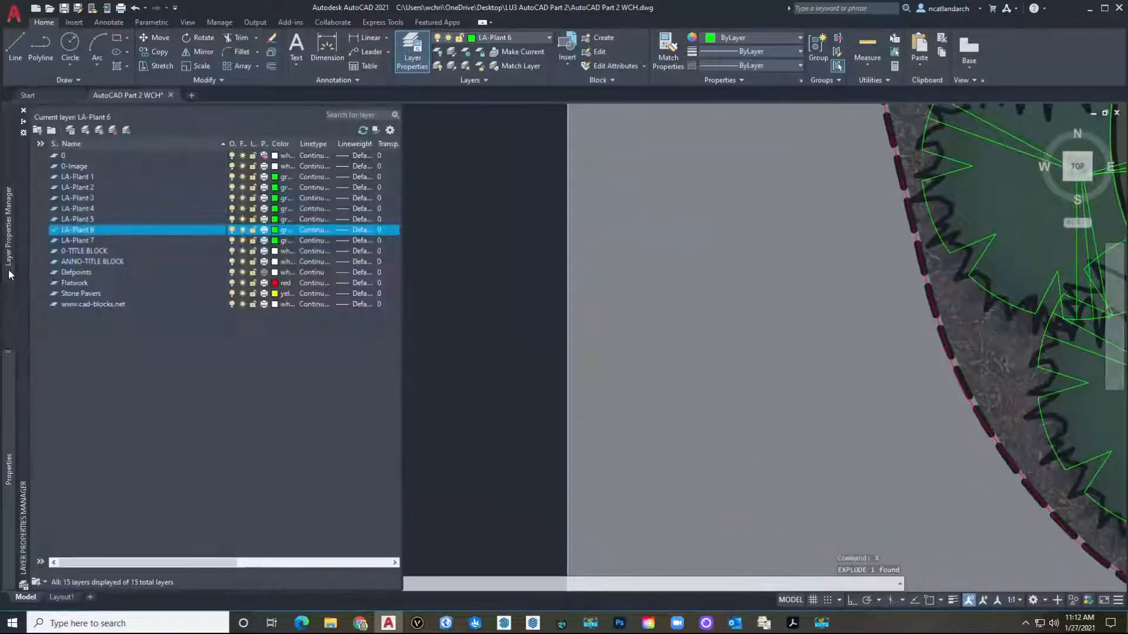
pyautogui.click(82, 241)
pyautogui.scroll(-2, 460, 305)
pyautogui.click(474, 415)
pyautogui.click(373, 298)
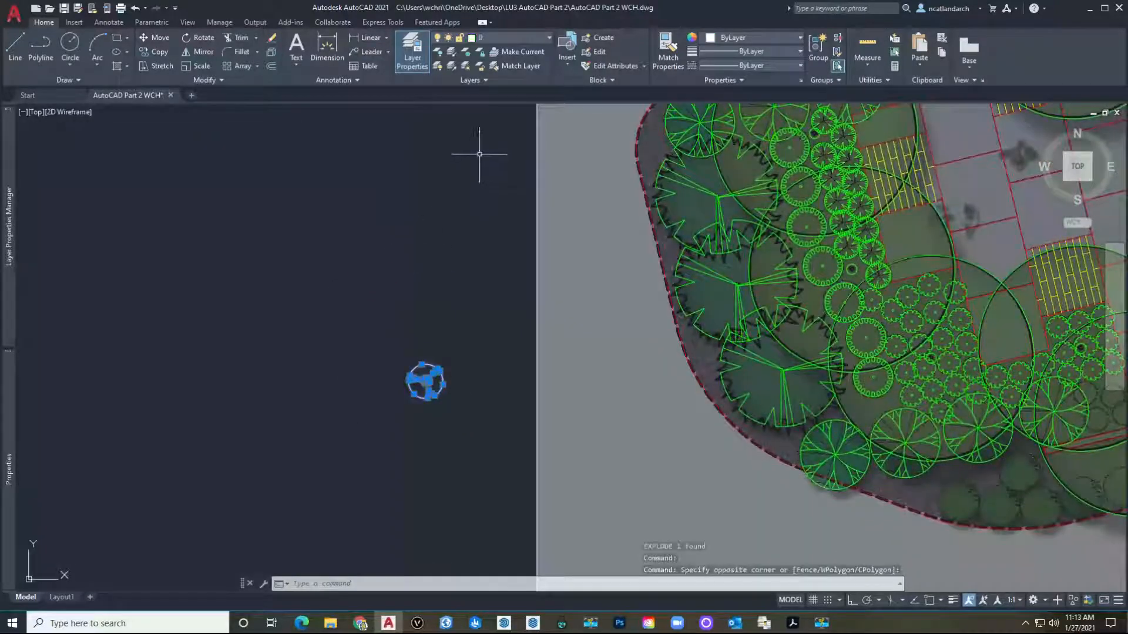
pyautogui.click(505, 37)
pyautogui.click(496, 222)
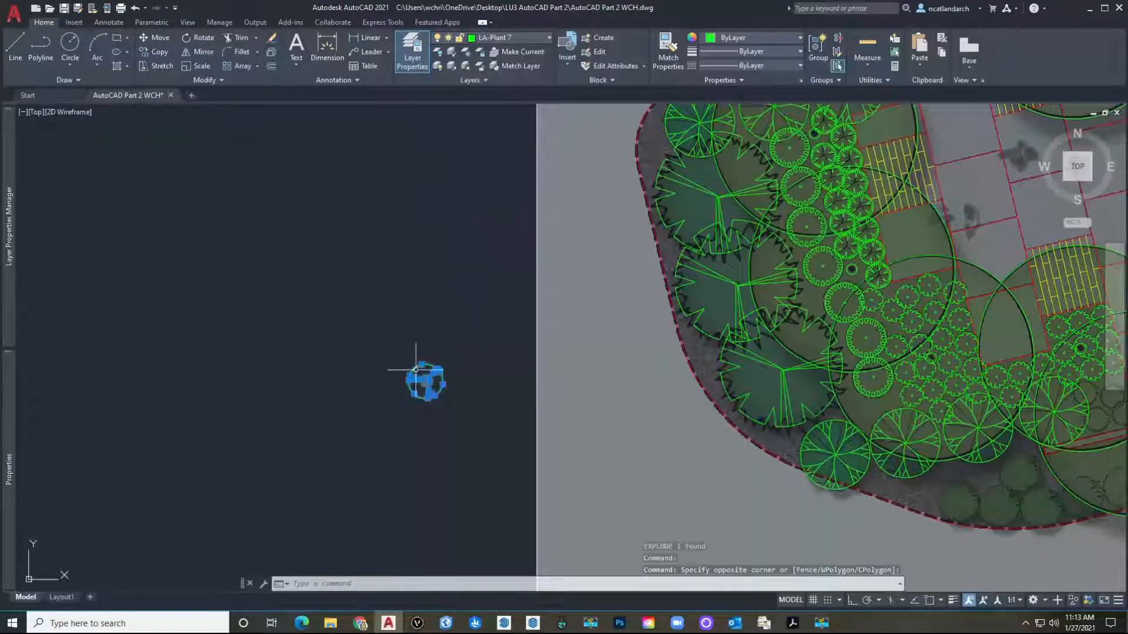
# Define the selected symbol as a block named p7 with its base point at the centre star.
pyautogui.scroll(3, 403, 377)
pyautogui.write('b')
pyautogui.press('space')
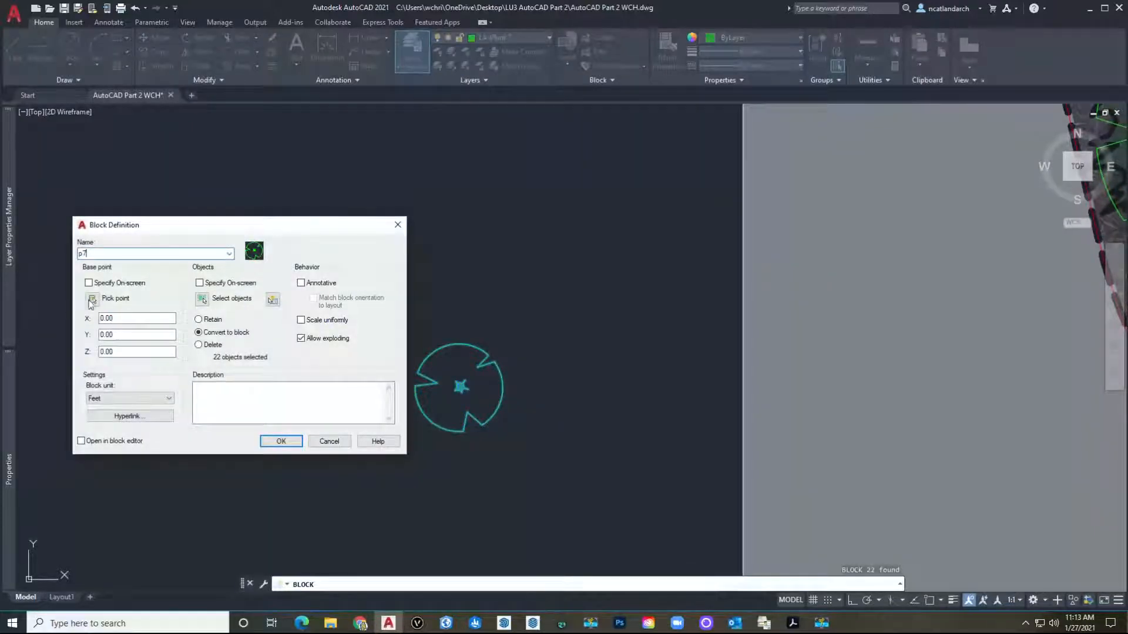
pyautogui.click(93, 300)
pyautogui.scroll(5, 441, 391)
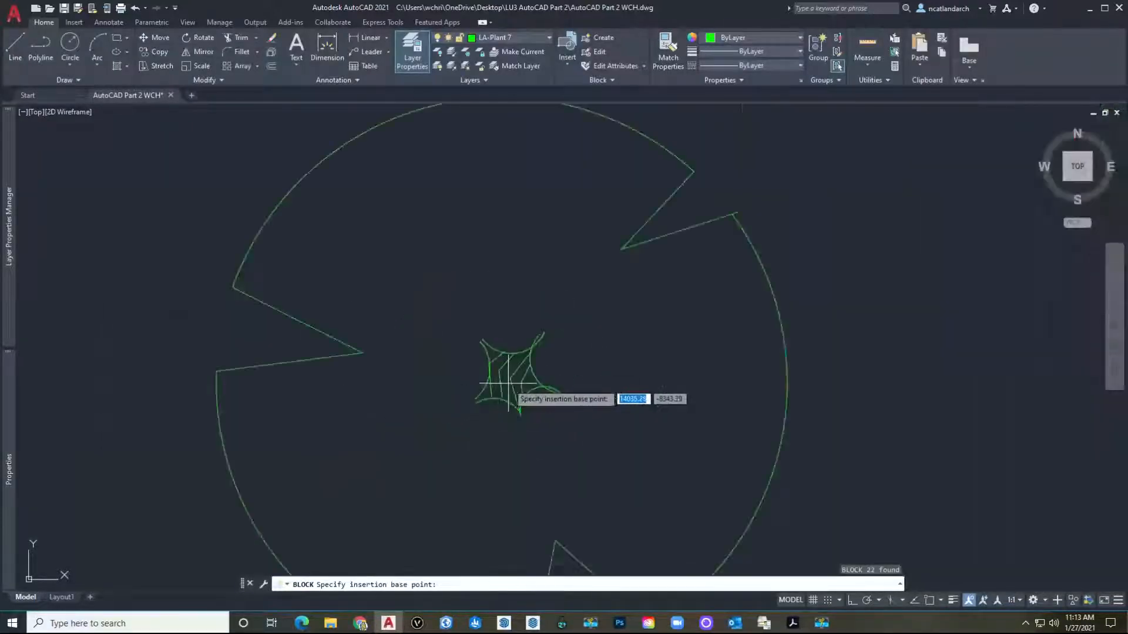
pyautogui.click(511, 379)
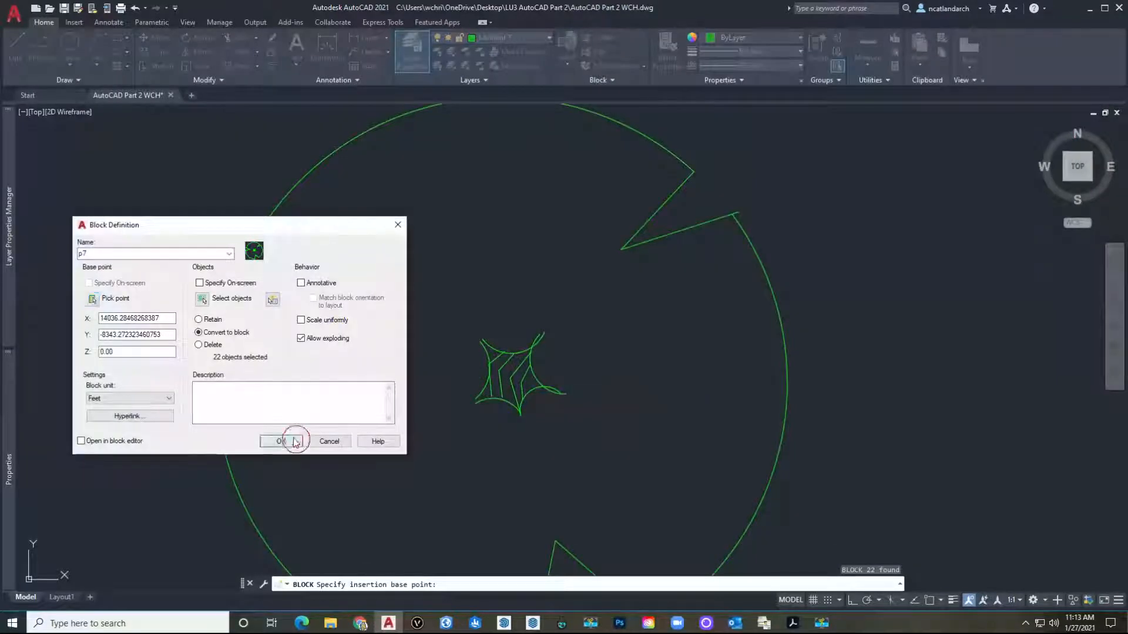
pyautogui.click(281, 441)
# Move the p7 block by its centre onto a spiky-edged shrub outline in the eastern bed.
pyautogui.scroll(-6, 287, 389)
pyautogui.write('m')
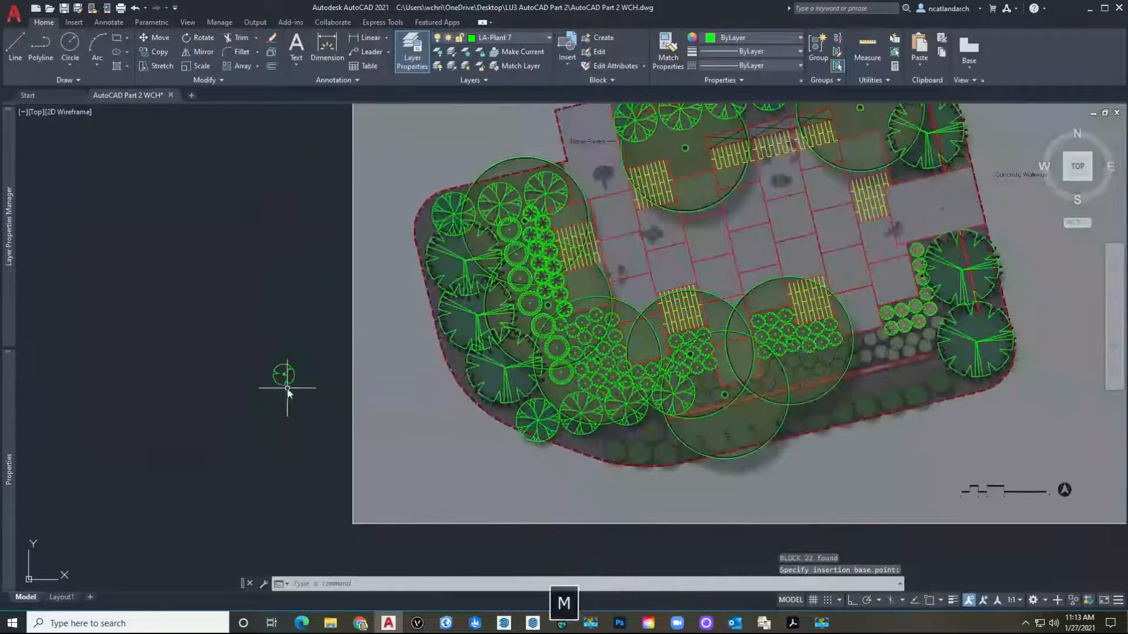
pyautogui.press('space')
pyautogui.click(295, 399)
pyautogui.click(256, 363)
pyautogui.press('space')
pyautogui.click(283, 375)
pyautogui.moveTo(442, 363); pyautogui.dragTo(285, 383, button='middle')
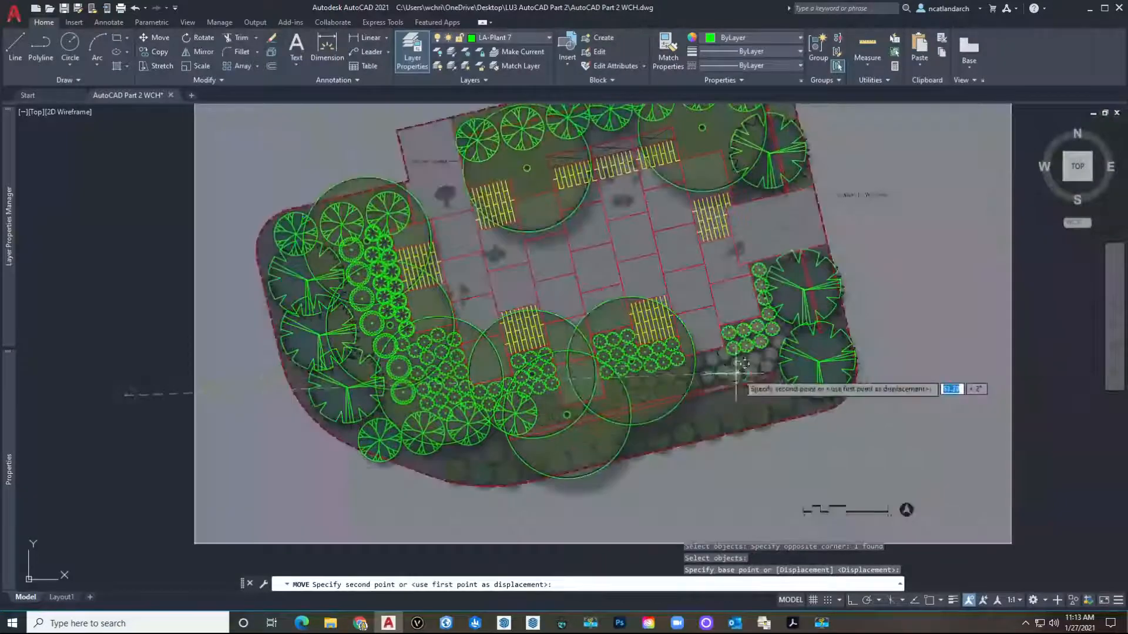
pyautogui.scroll(8, 742, 366)
pyautogui.click(745, 391)
# Scale the p7 block from its centre to match the spiky shrub outline beneath it.
pyautogui.moveTo(745, 390); pyautogui.dragTo(693, 391, button='middle')
pyautogui.press('space')
pyautogui.click(688, 385)
pyautogui.press('space')
pyautogui.click(692, 385)
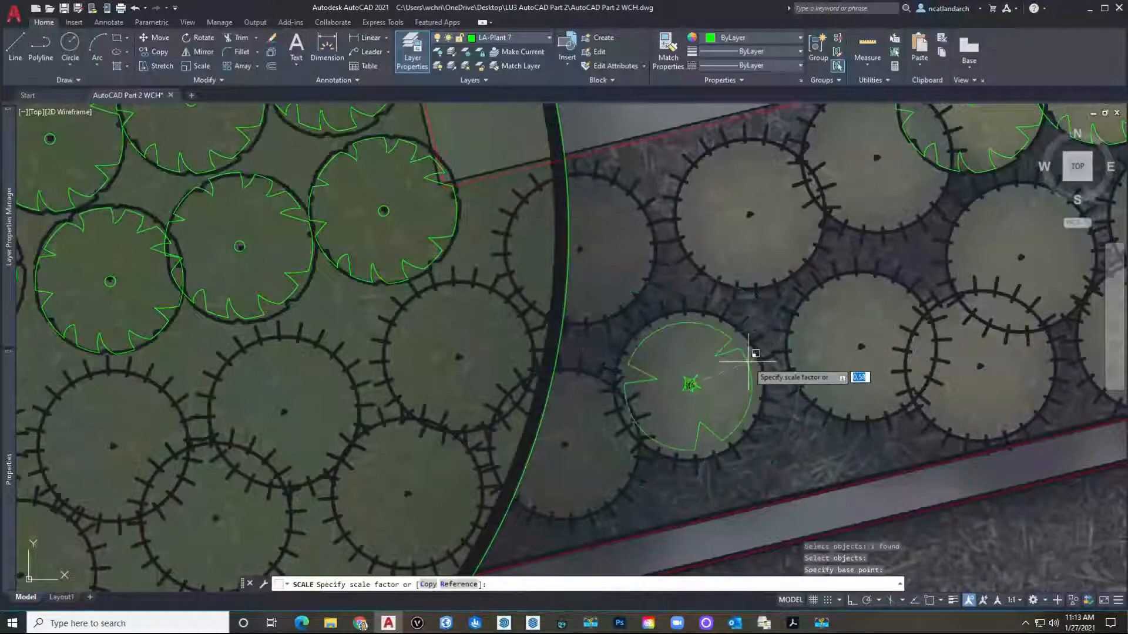
pyautogui.click(757, 356)
pyautogui.moveTo(719, 361); pyautogui.dragTo(606, 381, button='middle')
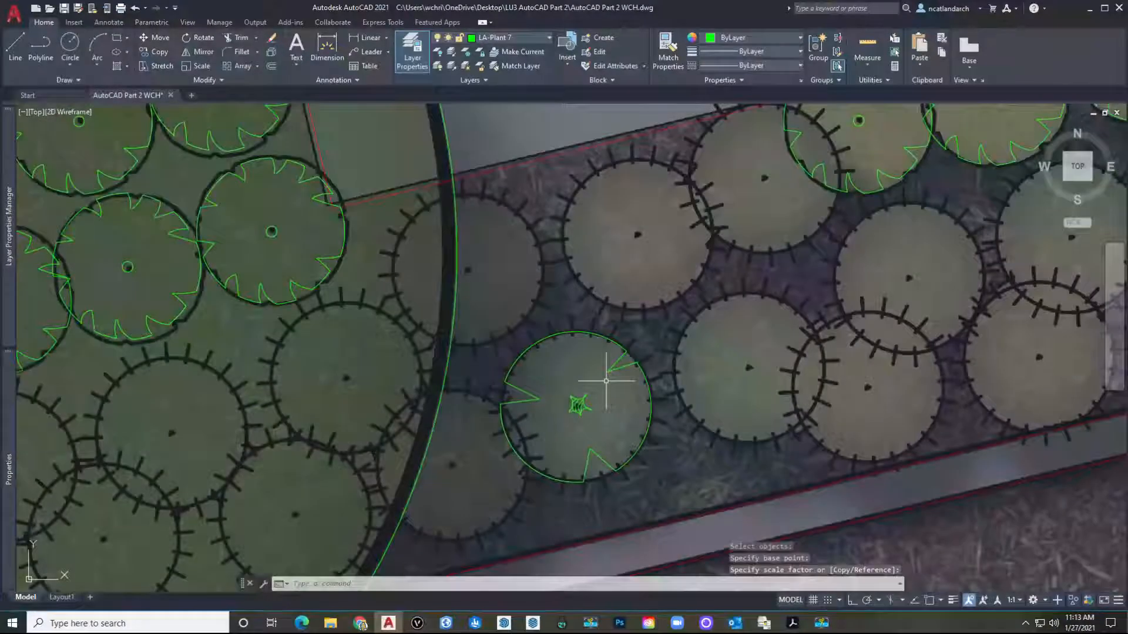
# Copy the p7 block from its centre onto the six nearest spiky-edged shrub outlines around it in the eastern bed.
pyautogui.write('cp')
pyautogui.press('Return')
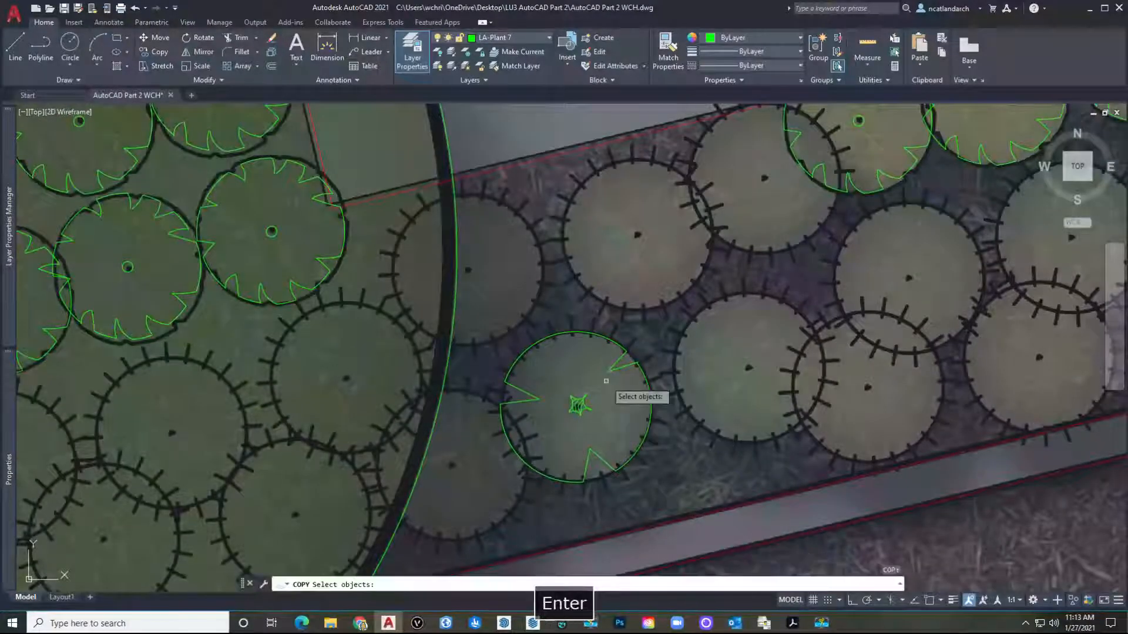
pyautogui.click(578, 405)
pyautogui.press('Return')
pyautogui.click(579, 405)
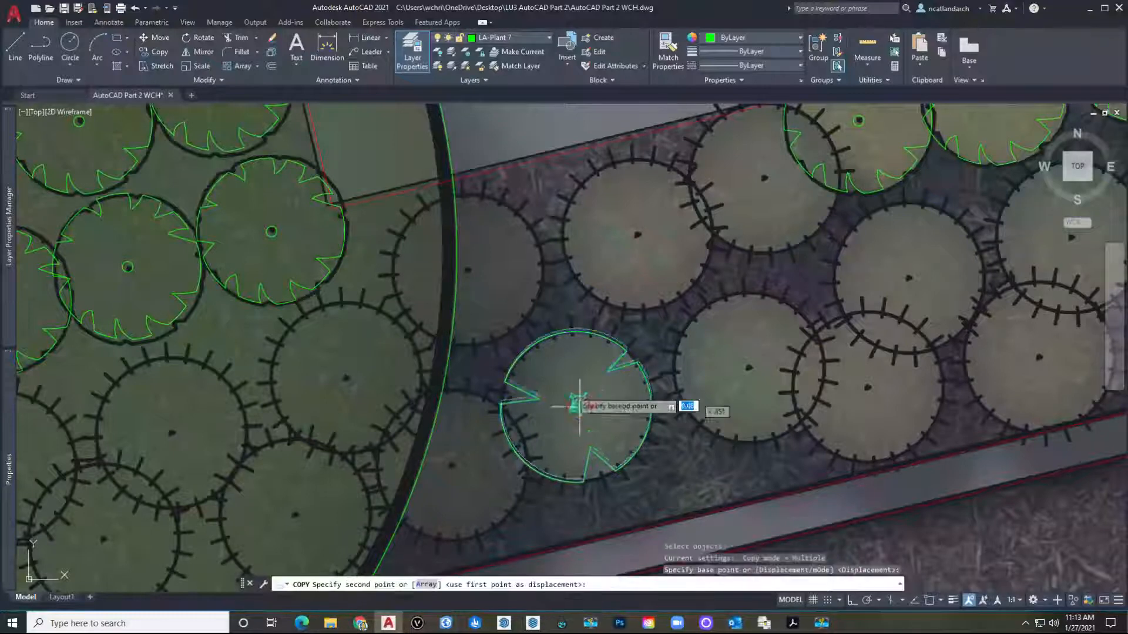
pyautogui.click(467, 271)
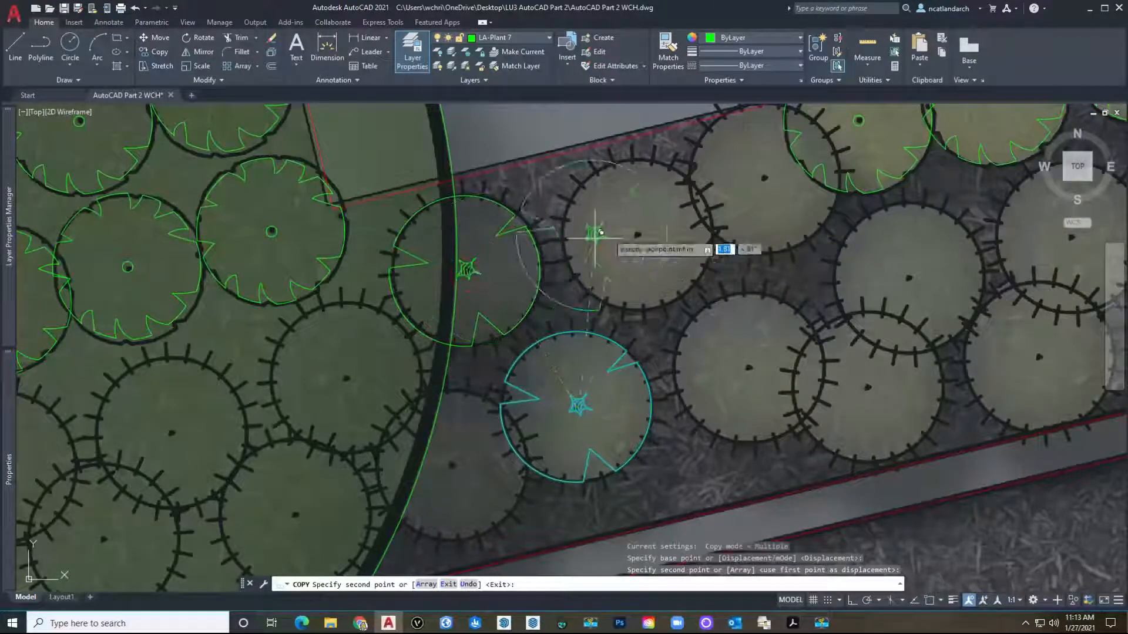
pyautogui.click(638, 233)
pyautogui.click(746, 366)
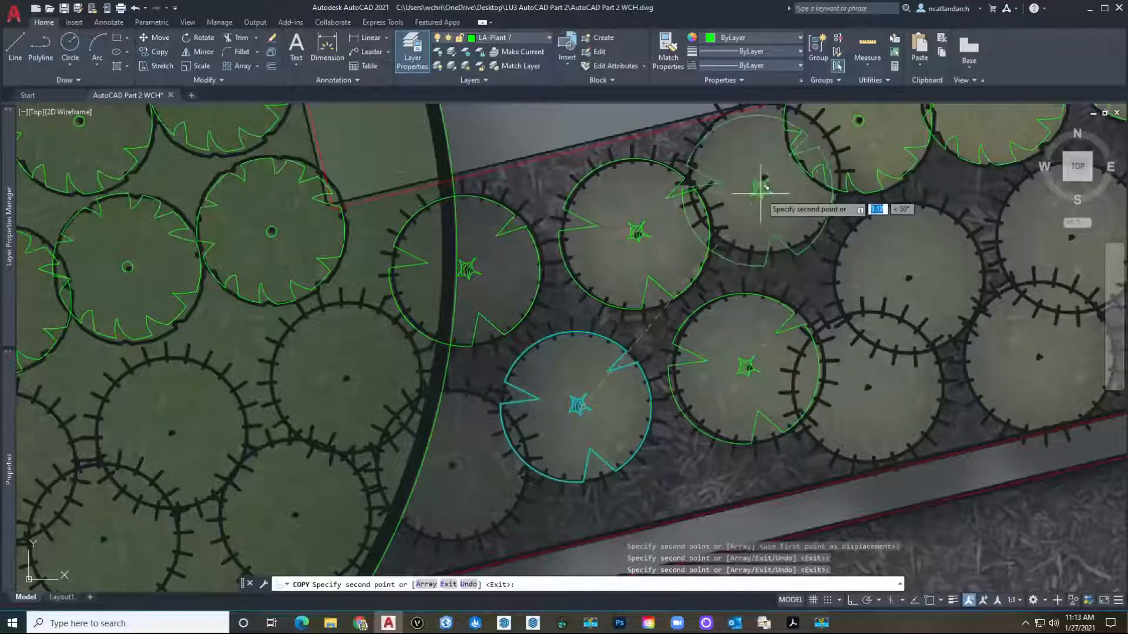
pyautogui.click(762, 175)
pyautogui.click(868, 384)
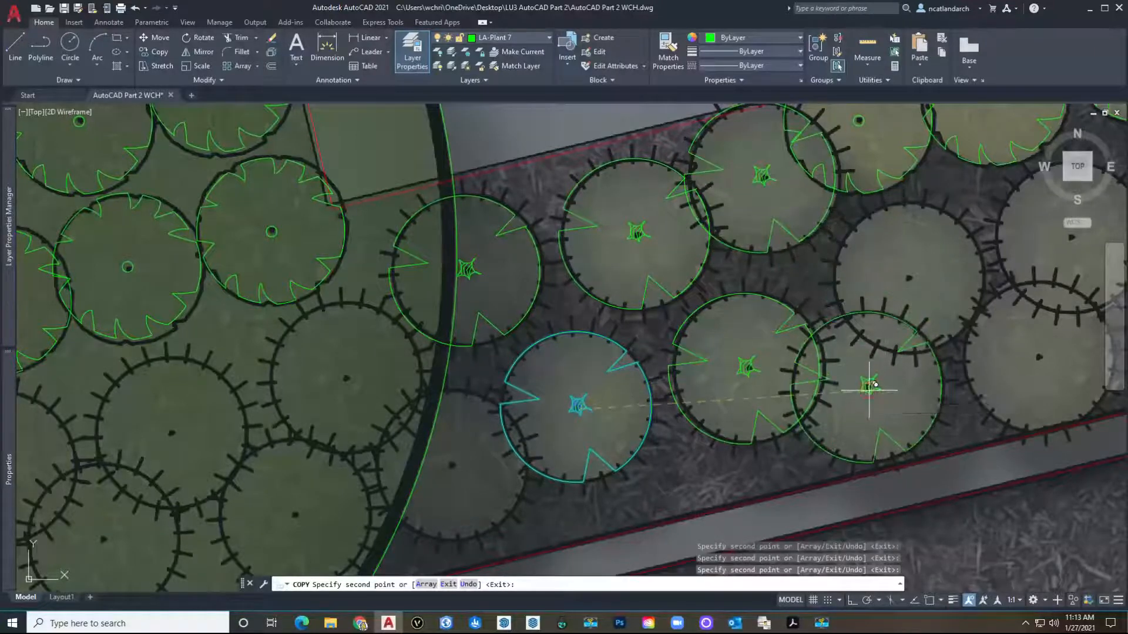
pyautogui.click(908, 275)
# Place further p7 copies on the remaining spiky shrub outlines at the bed's eastern end, up to the large tree.
pyautogui.moveTo(908, 275); pyautogui.dragTo(365, 285, button='middle')
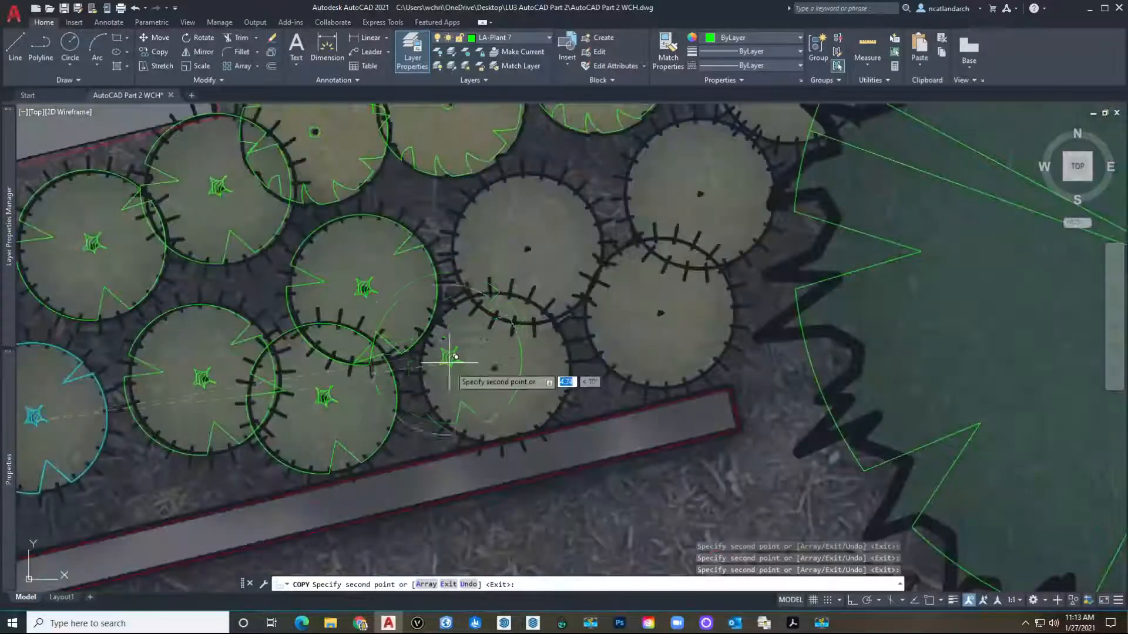
pyautogui.click(496, 365)
pyautogui.click(528, 251)
pyautogui.click(659, 310)
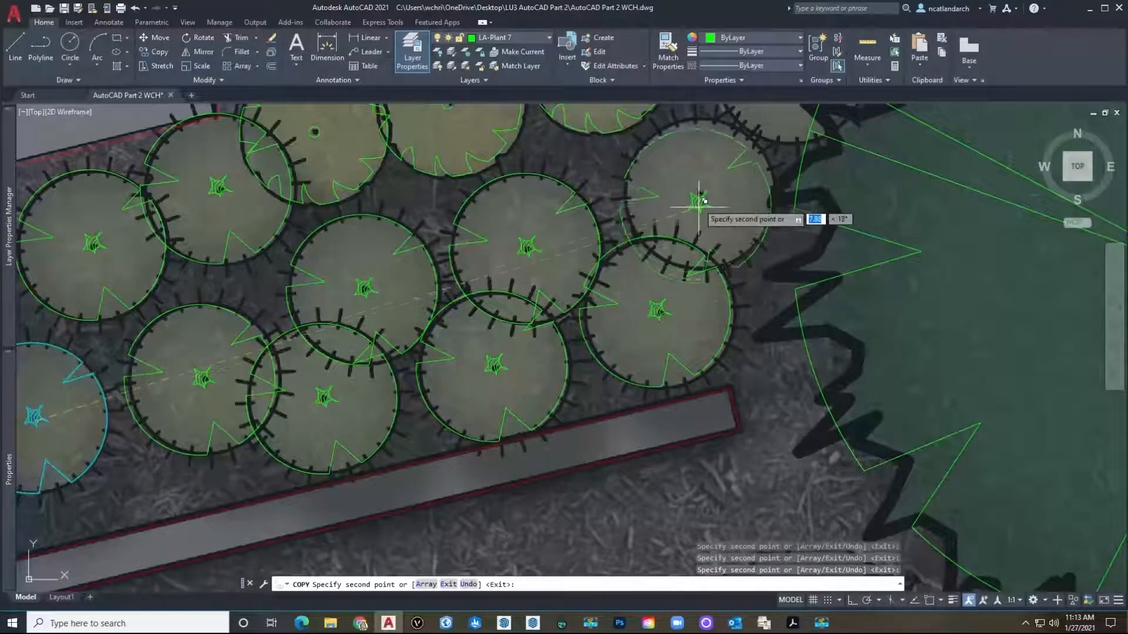
pyautogui.moveTo(697, 202); pyautogui.dragTo(477, 380, button='middle')
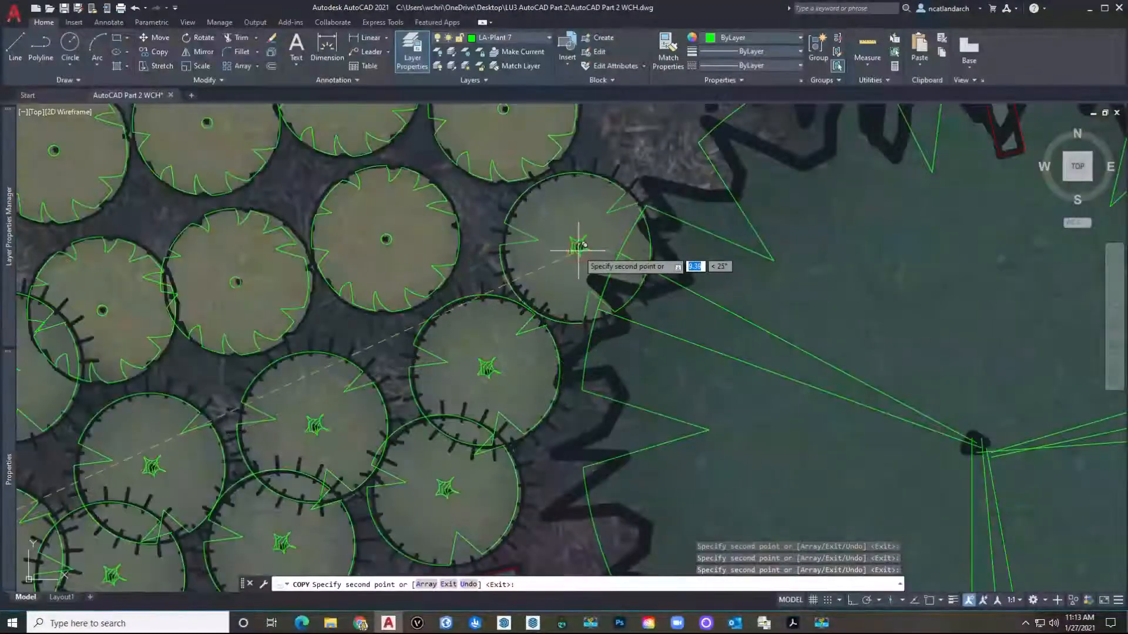
# Place p7 copies on the spiky shrub outlines west of the original block, under the large circular tree canopy north of the wall.
pyautogui.scroll(-6, 576, 259)
pyautogui.scroll(8, 458, 312)
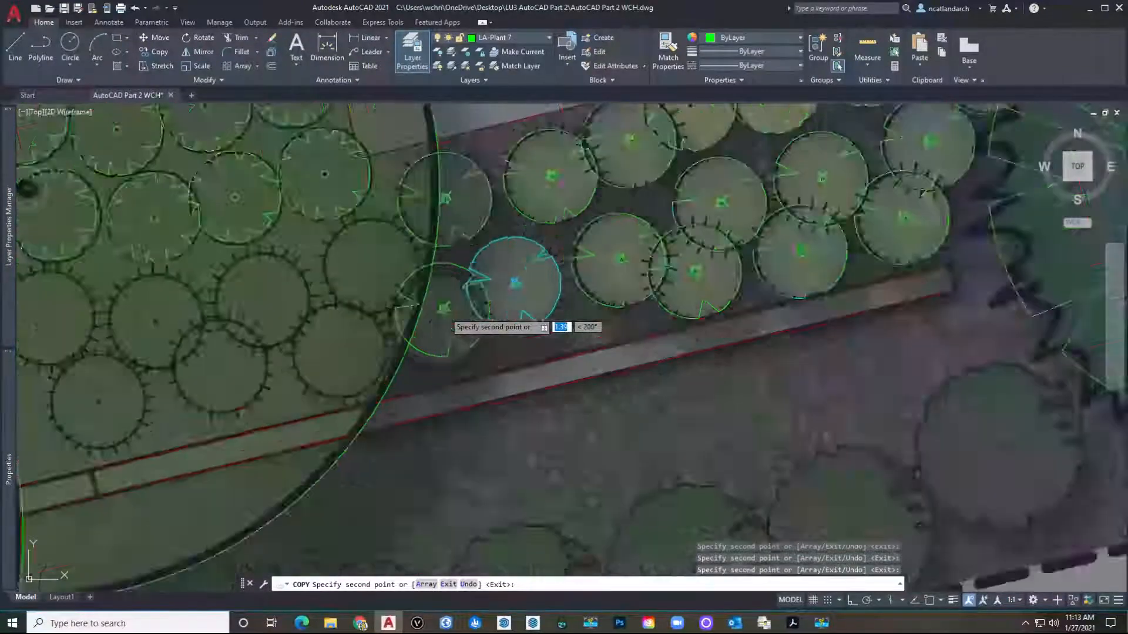
pyautogui.click(437, 324)
pyautogui.click(327, 236)
pyautogui.click(280, 372)
pyautogui.moveTo(281, 372); pyautogui.dragTo(669, 377, button='middle')
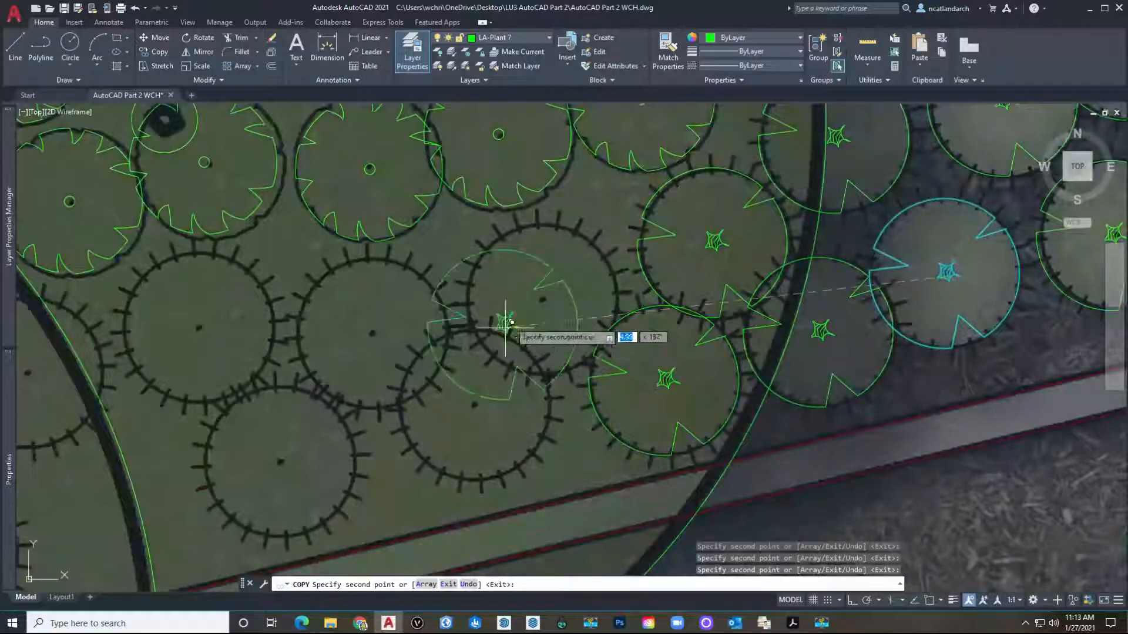
pyautogui.click(470, 402)
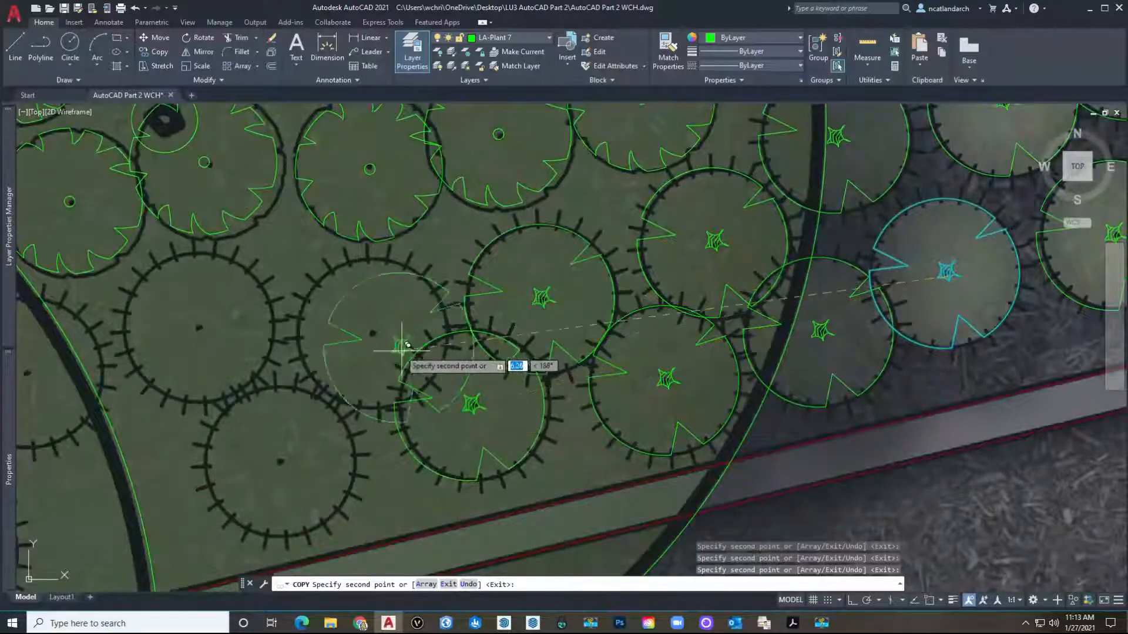
pyautogui.click(372, 333)
pyautogui.click(281, 460)
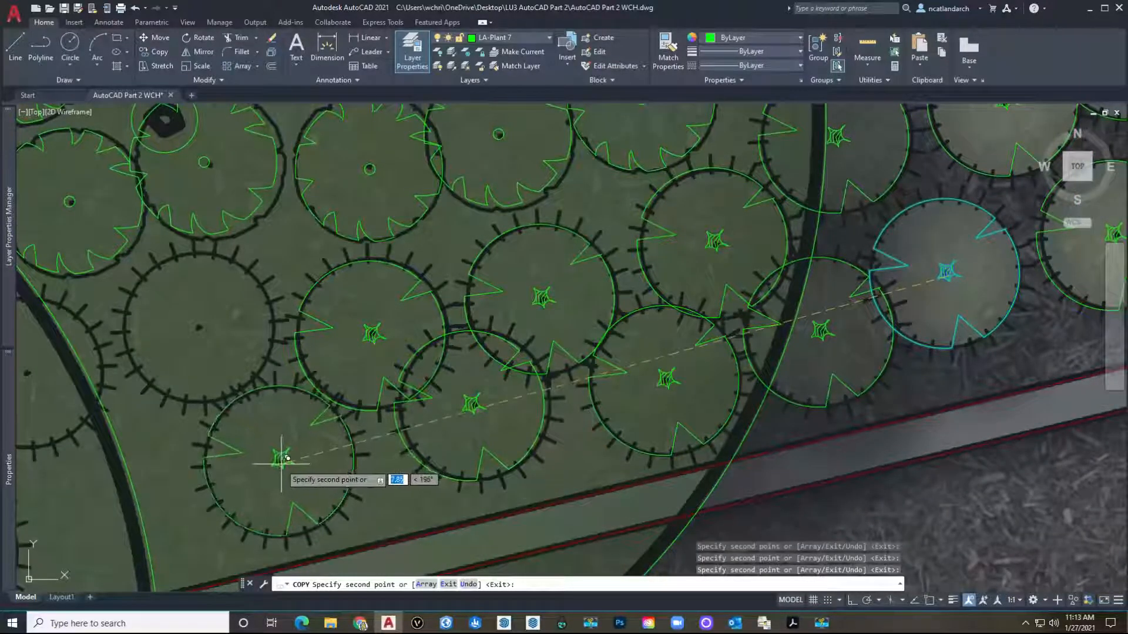
pyautogui.click(196, 326)
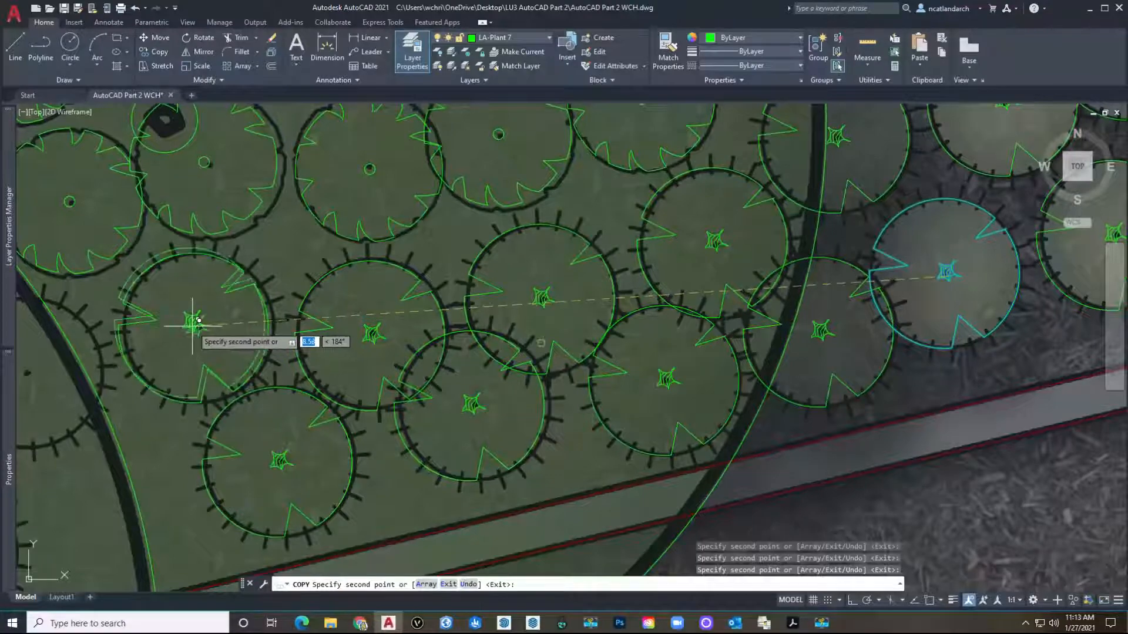
# Place p7 copies on the remaining spiky shrubs westward along the wall to the branched tree symbol, and end the copy.
pyautogui.moveTo(189, 319); pyautogui.dragTo(431, 297, button='middle')
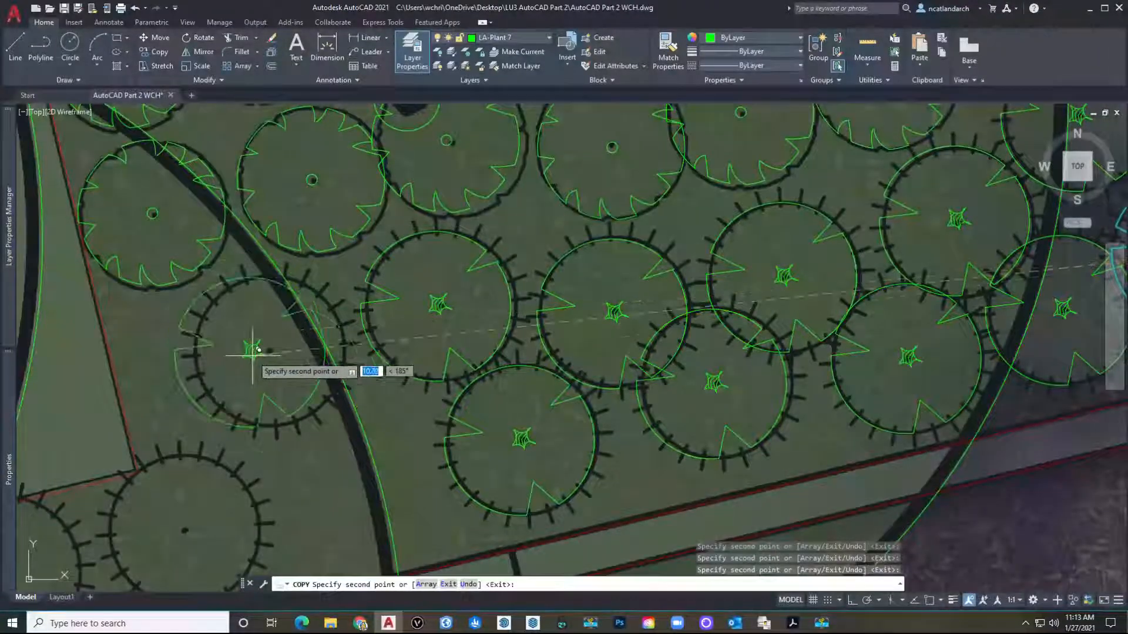
pyautogui.scroll(-5, 259, 370)
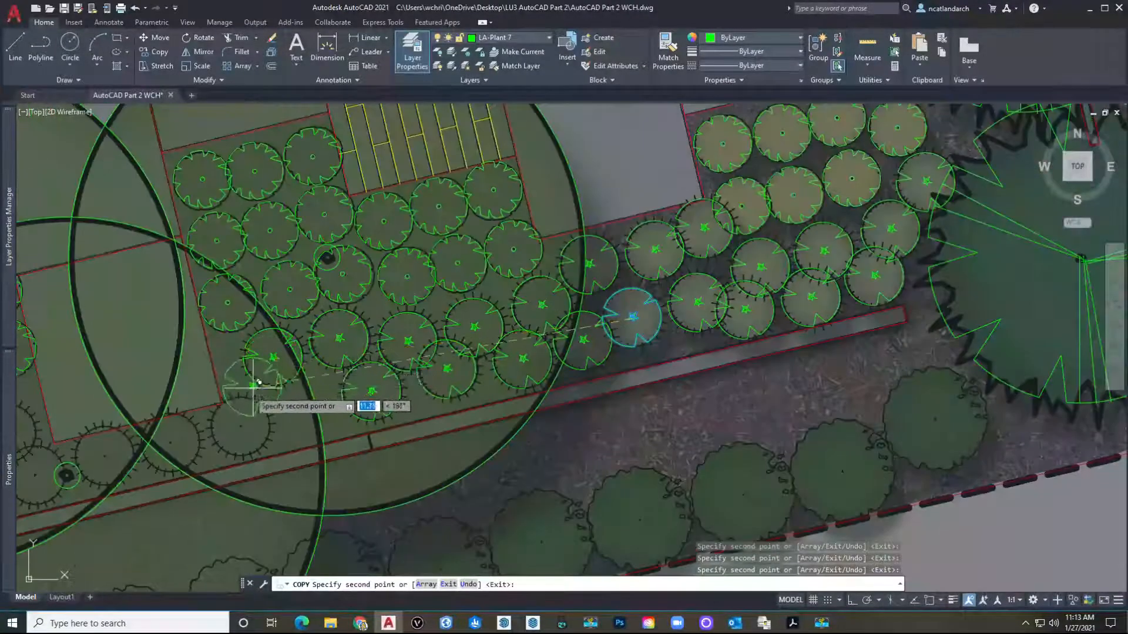
pyautogui.scroll(3, 403, 379)
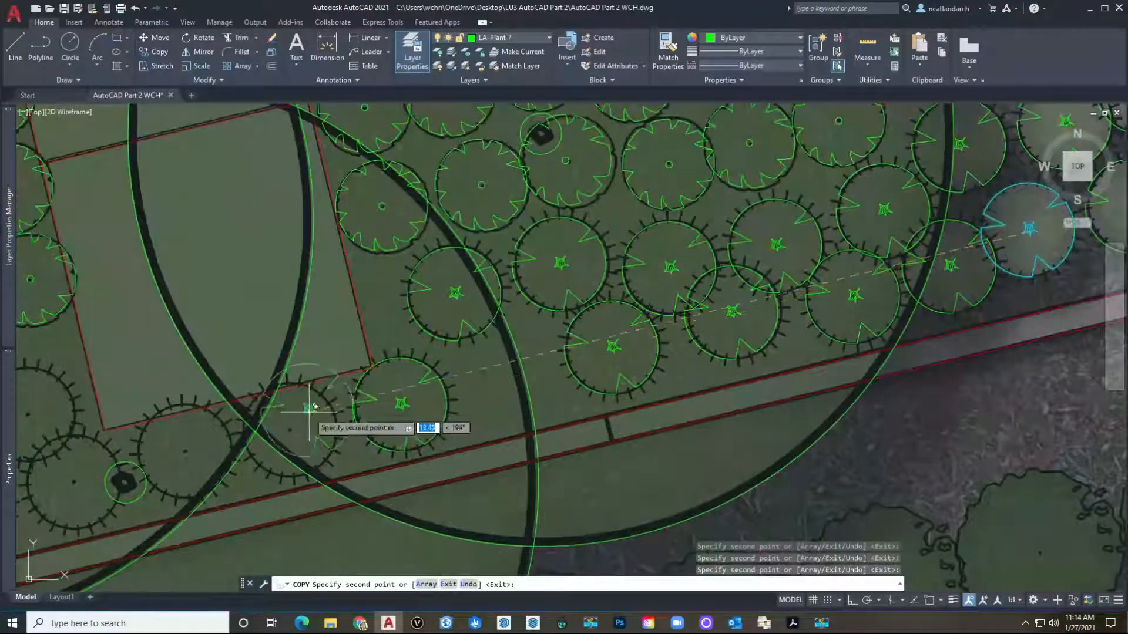
pyautogui.click(288, 430)
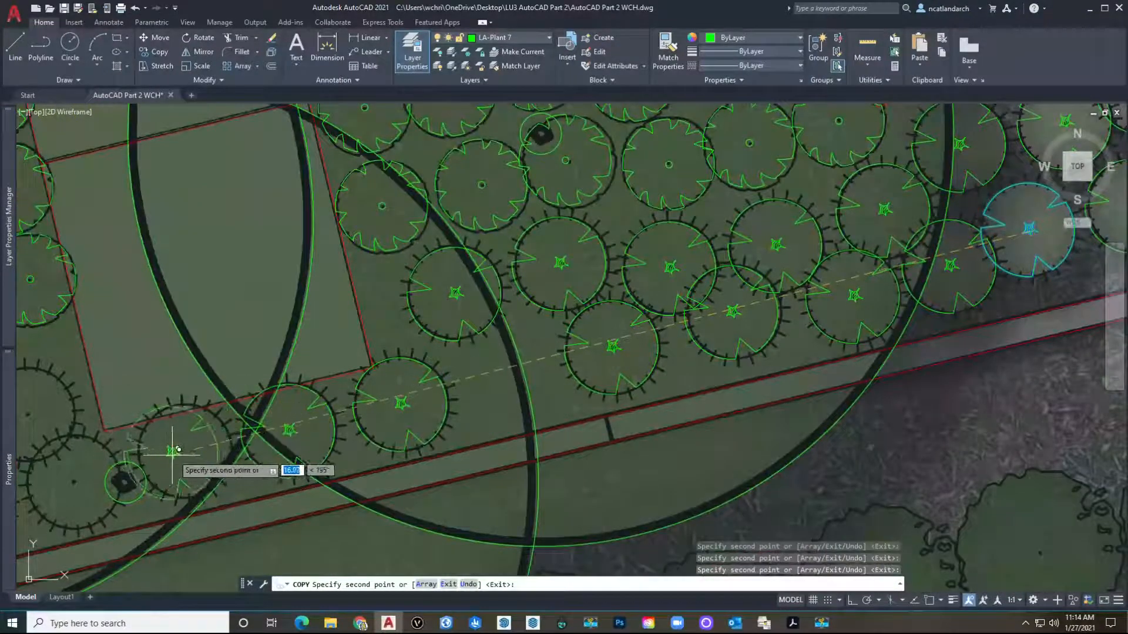
pyautogui.click(185, 447)
pyautogui.moveTo(159, 440); pyautogui.dragTo(617, 437, button='middle')
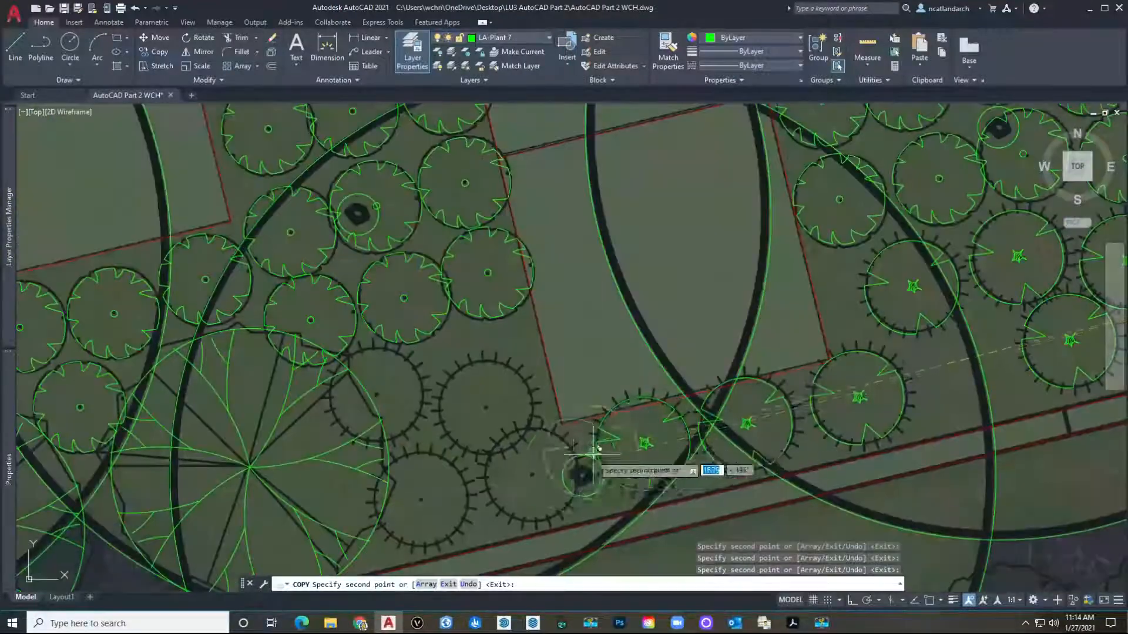
pyautogui.click(531, 475)
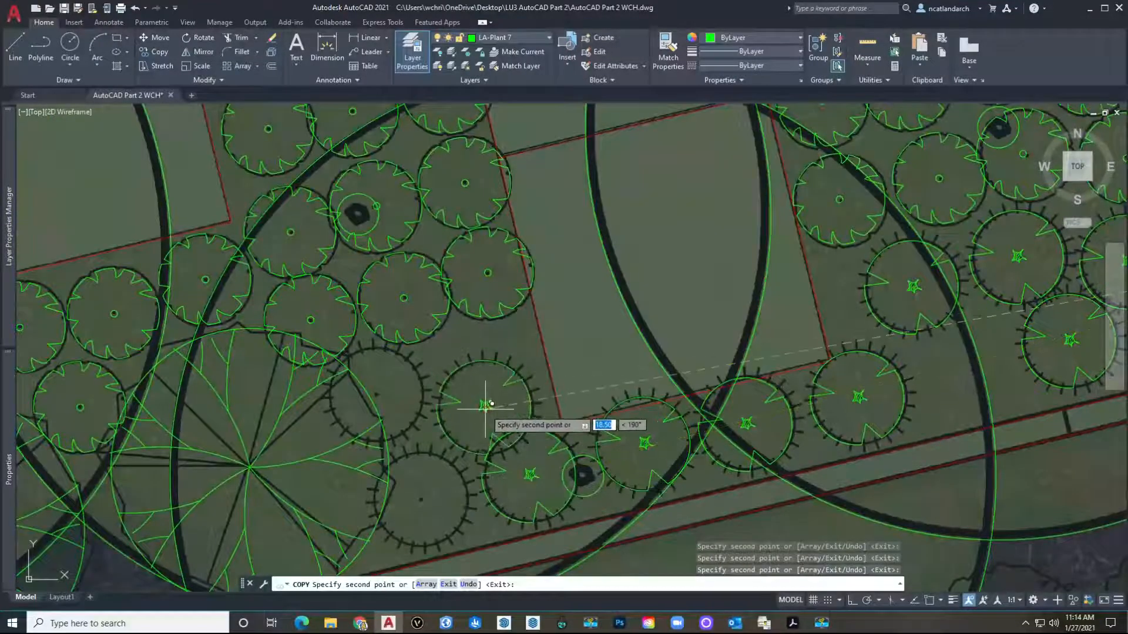
pyautogui.scroll(-8, 405, 482)
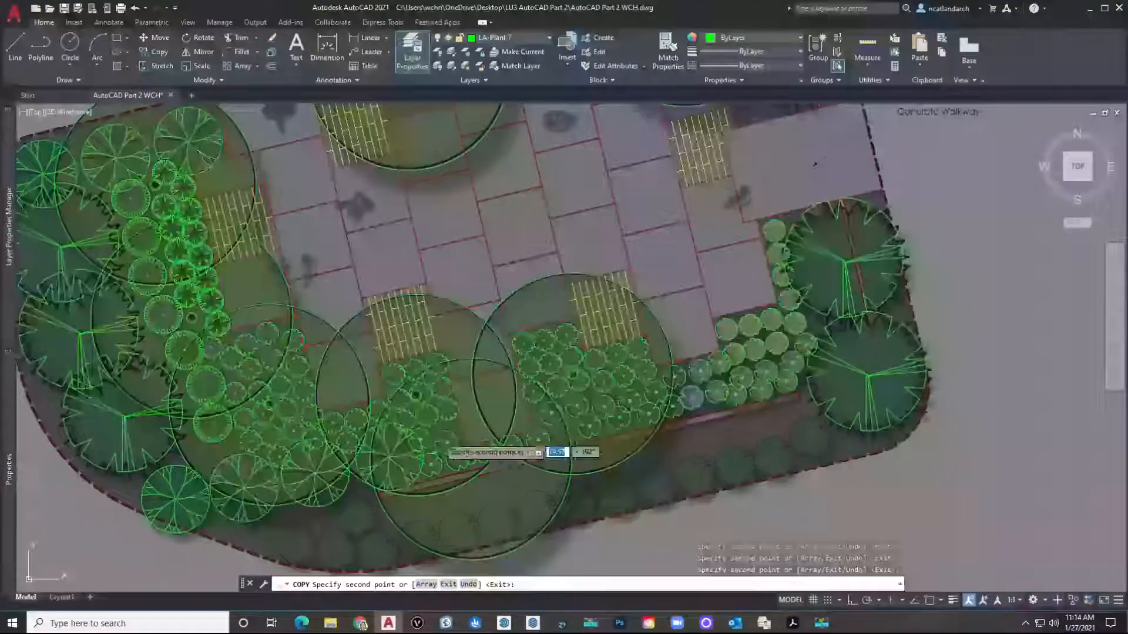
pyautogui.moveTo(438, 432); pyautogui.dragTo(427, 413, button='middle')
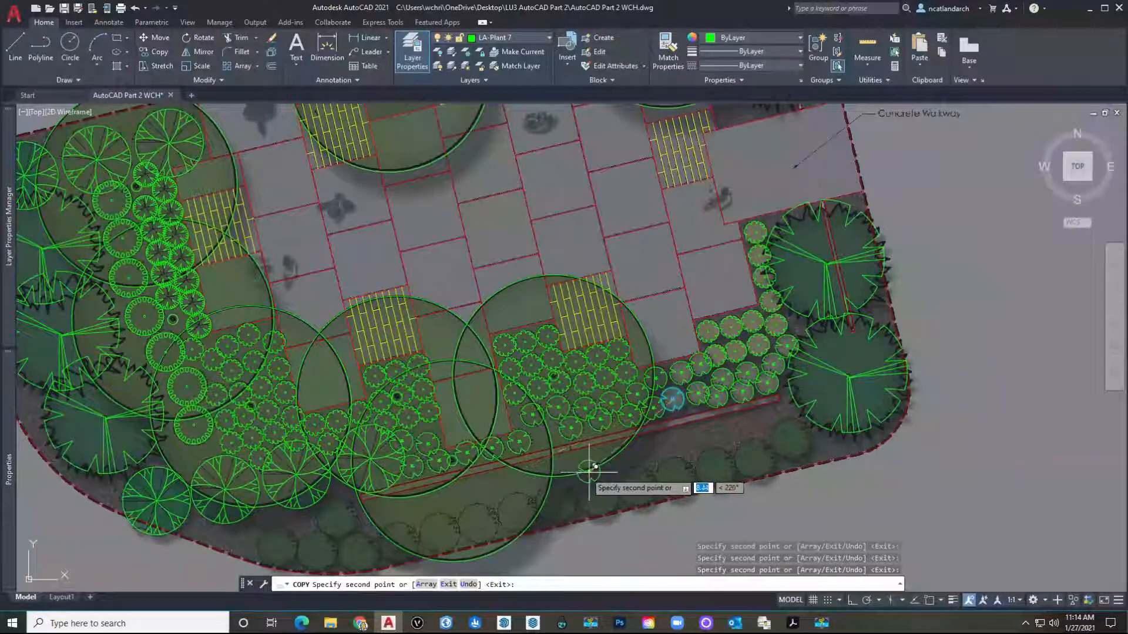
pyautogui.moveTo(579, 355); pyautogui.dragTo(680, 327, button='middle')
pyautogui.press('space')
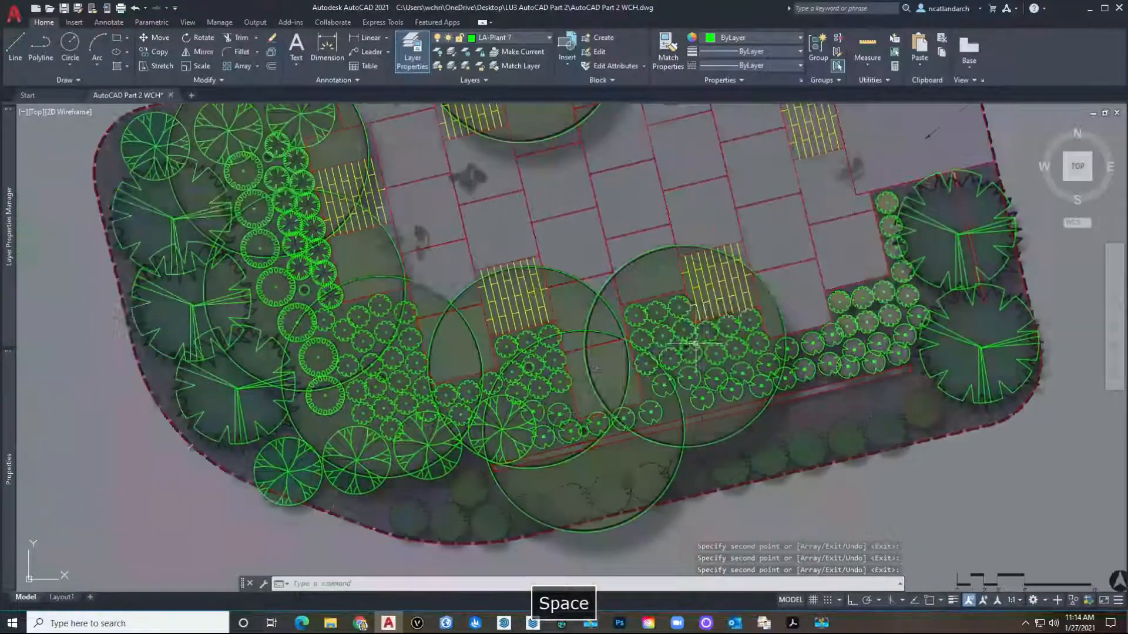
# Copy the southernmost loop-edged shrub block of the western bed from its centre onto the westernmost matching outline in the southern border.
pyautogui.scroll(6, 470, 488)
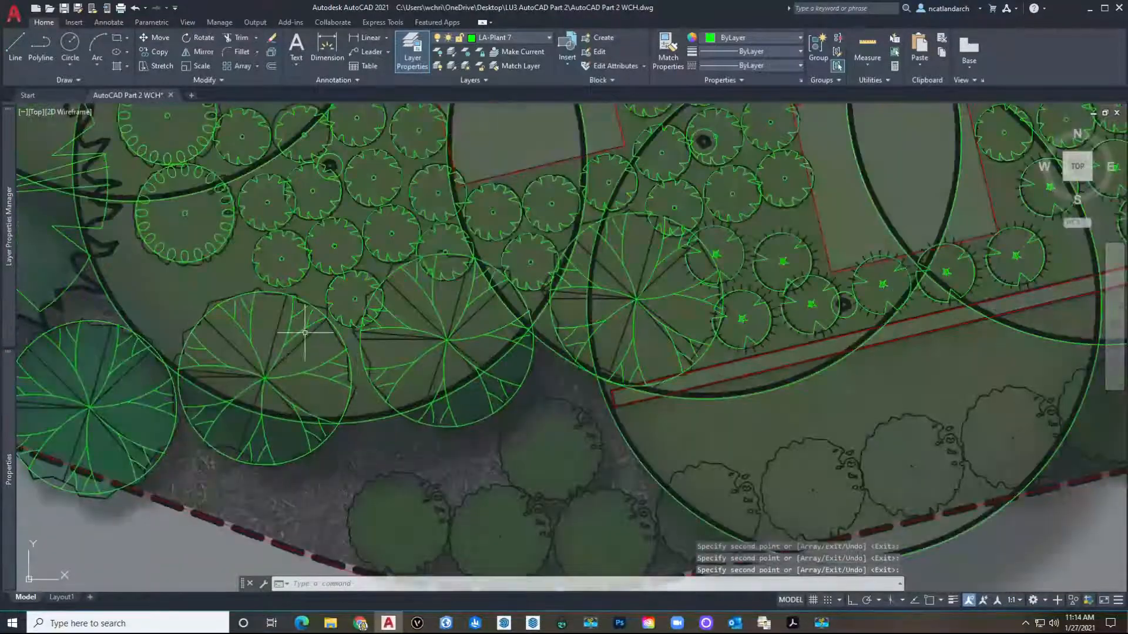
pyautogui.scroll(-5, 494, 406)
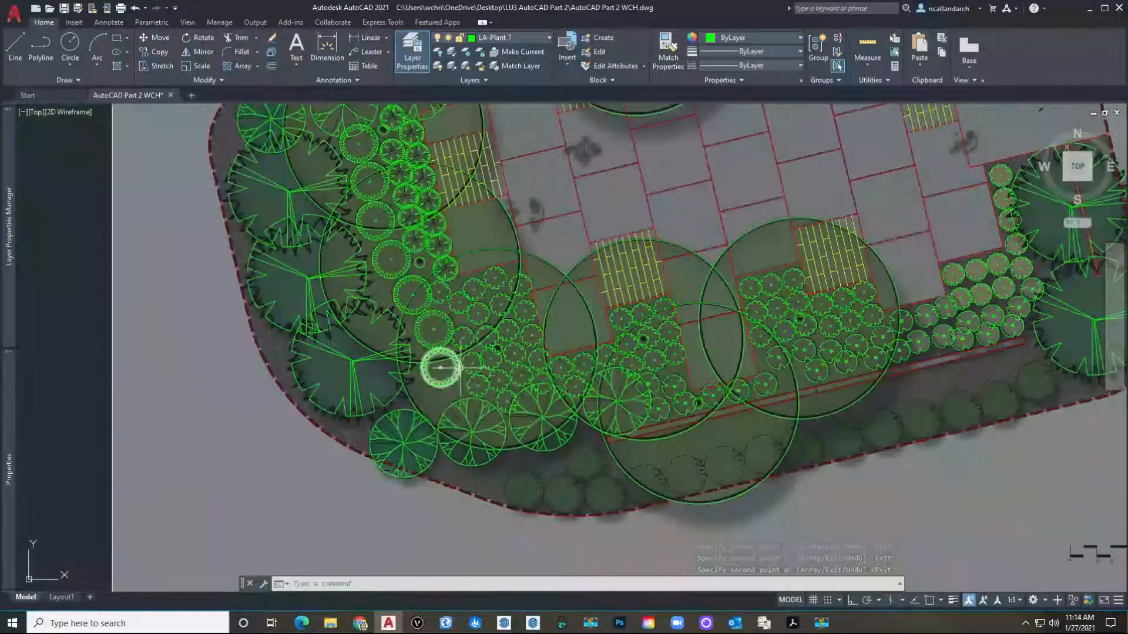
pyautogui.scroll(5, 440, 368)
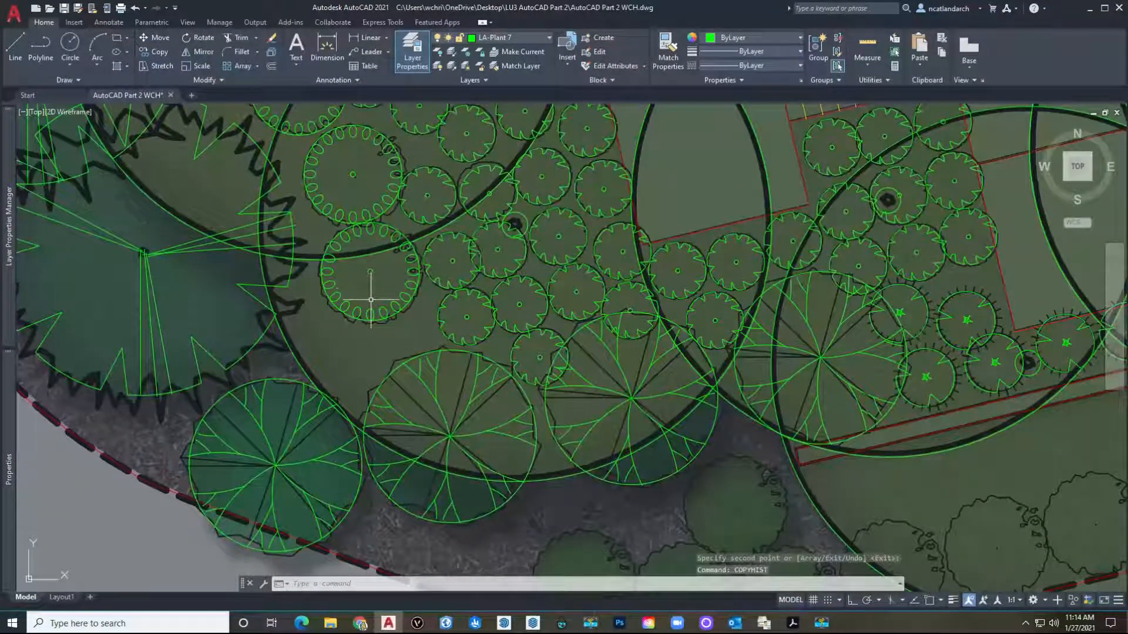
pyautogui.press('Escape')
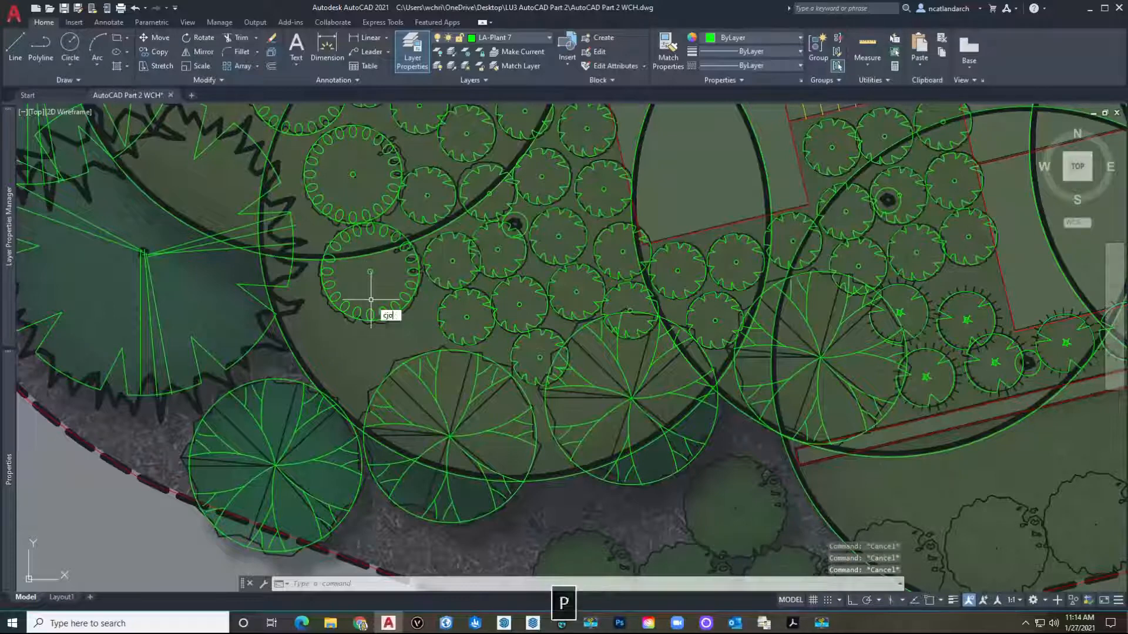
pyautogui.press('Return')
pyautogui.press('Escape')
pyautogui.press('Return')
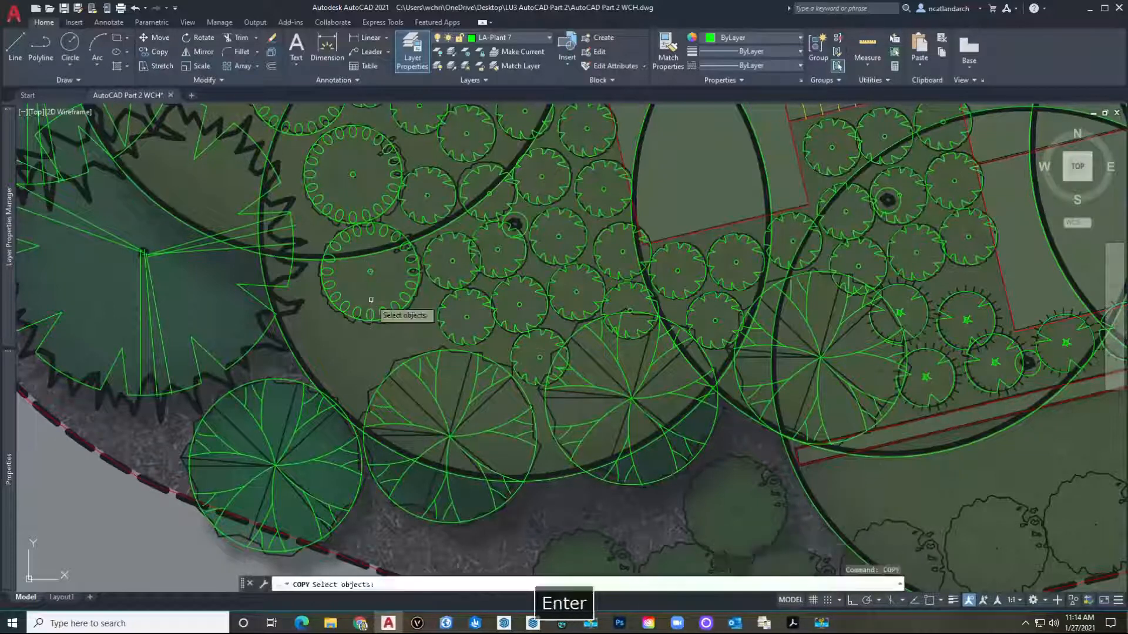
pyautogui.click(371, 274)
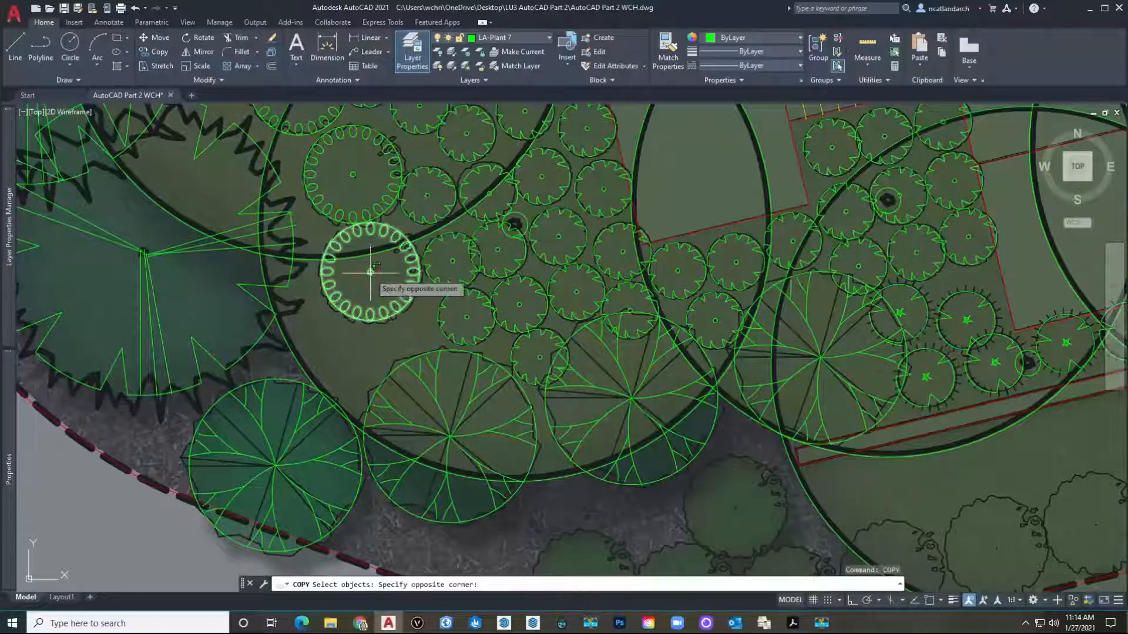
pyautogui.press('Return')
pyautogui.click(370, 271)
pyautogui.scroll(-5, 372, 259)
pyautogui.scroll(6, 318, 317)
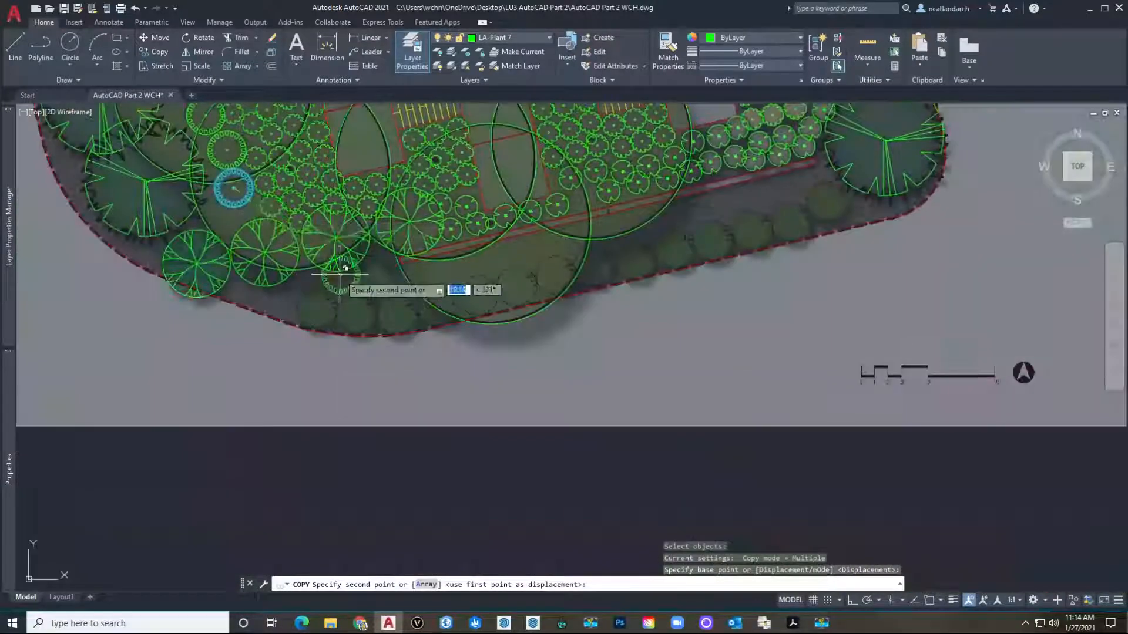
pyautogui.click(302, 291)
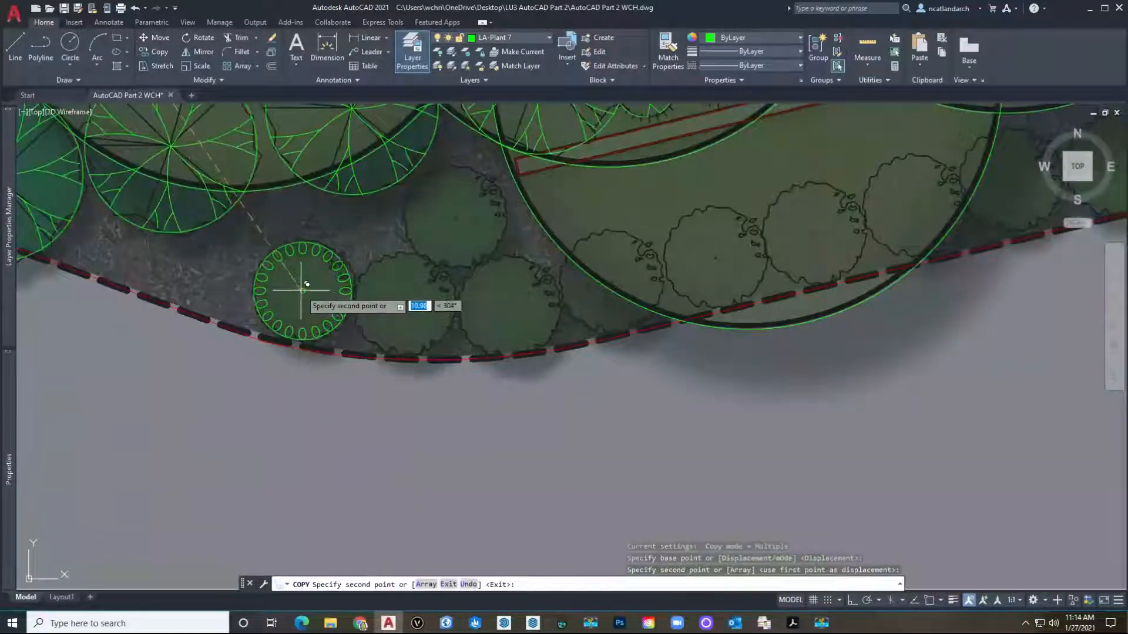
# Place loop-edged shrub copies on the next seven outlines eastward along the southern property line, including the one set back from it.
pyautogui.click(403, 301)
pyautogui.click(455, 215)
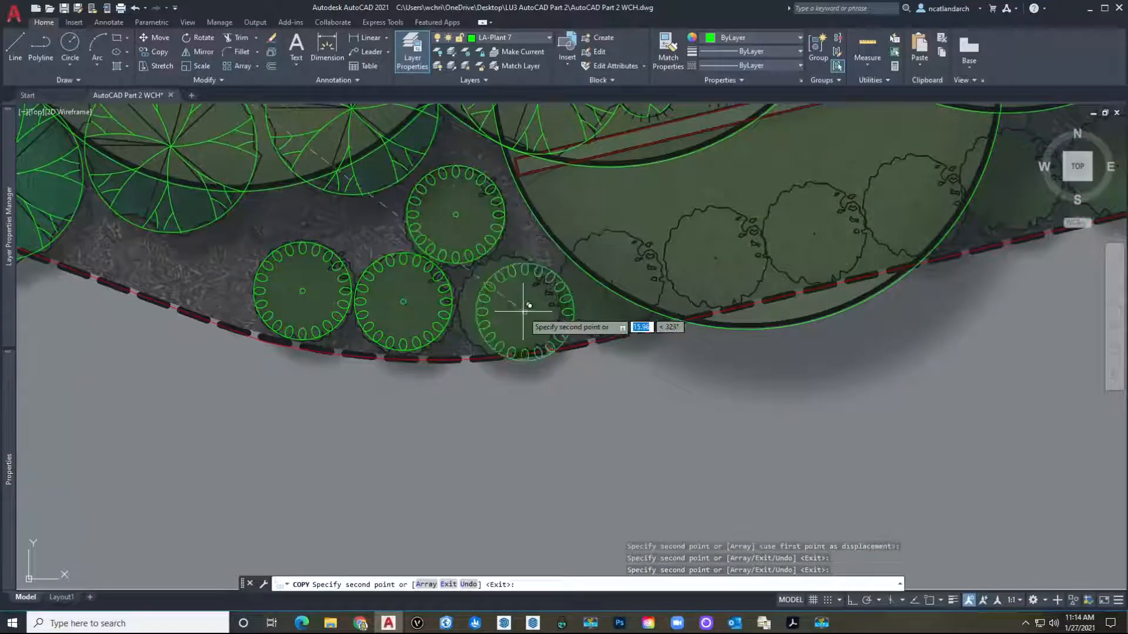
pyautogui.click(508, 302)
pyautogui.click(609, 280)
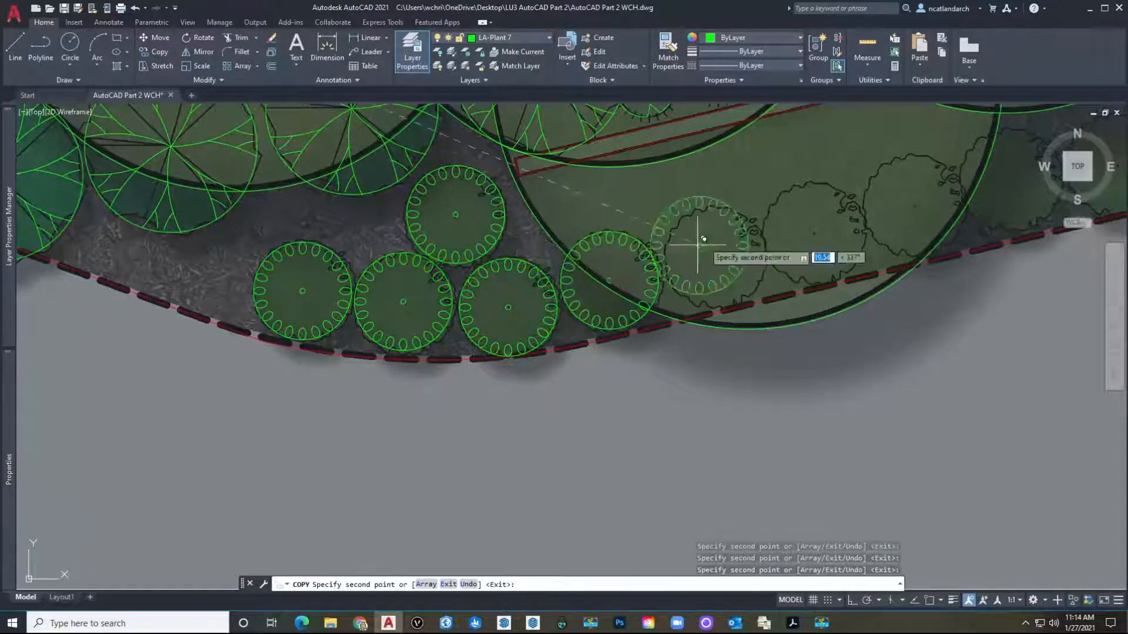
pyautogui.moveTo(718, 243); pyautogui.dragTo(461, 320, button='middle')
pyautogui.click(457, 334)
pyautogui.click(556, 309)
pyautogui.click(661, 277)
# Place loop-edged shrub copies on the remaining outlines eastward along the southern property line up to the southeast corner tree, and end the copy.
pyautogui.moveTo(660, 277); pyautogui.dragTo(441, 307, button='middle')
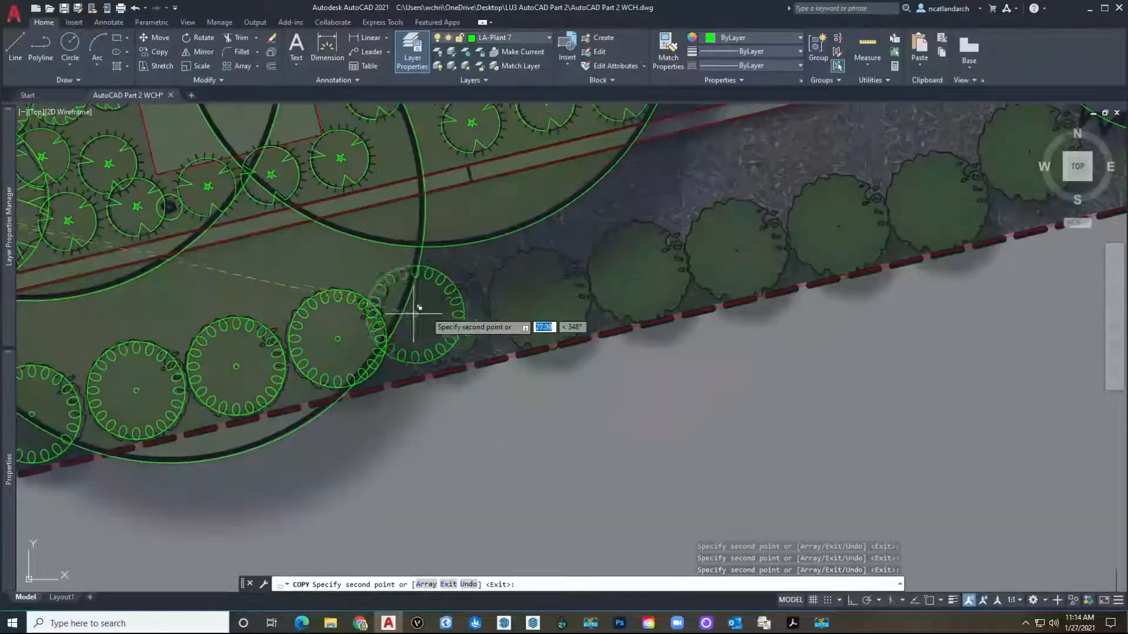
pyautogui.click(434, 311)
pyautogui.click(534, 298)
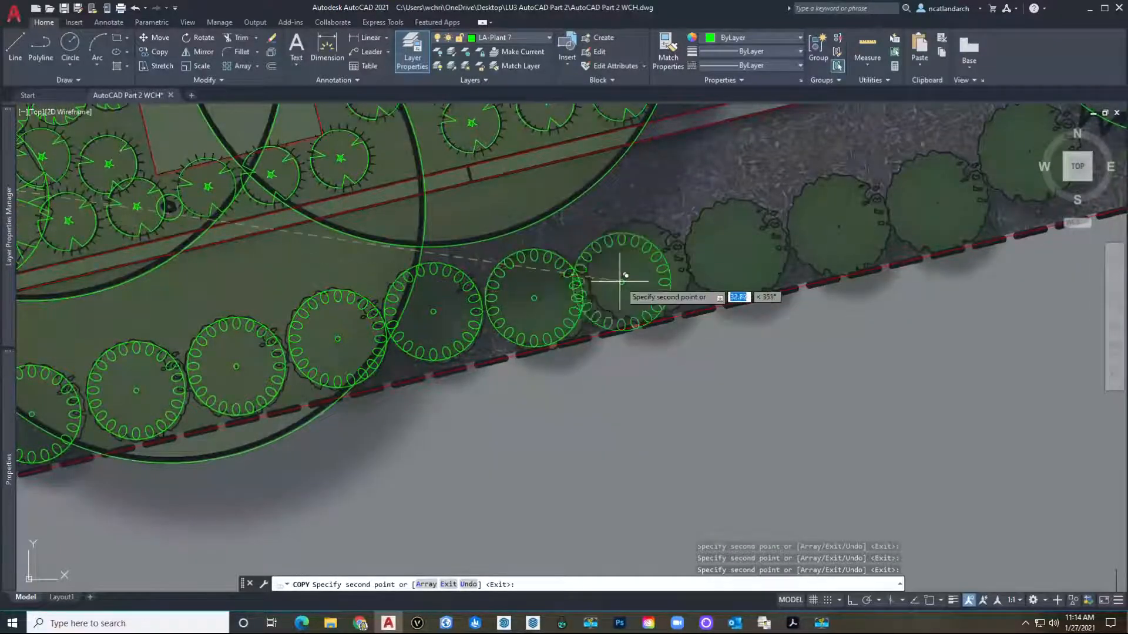
pyautogui.click(636, 270)
pyautogui.moveTo(738, 244); pyautogui.dragTo(468, 423, button='middle')
pyautogui.click(488, 463)
pyautogui.click(587, 438)
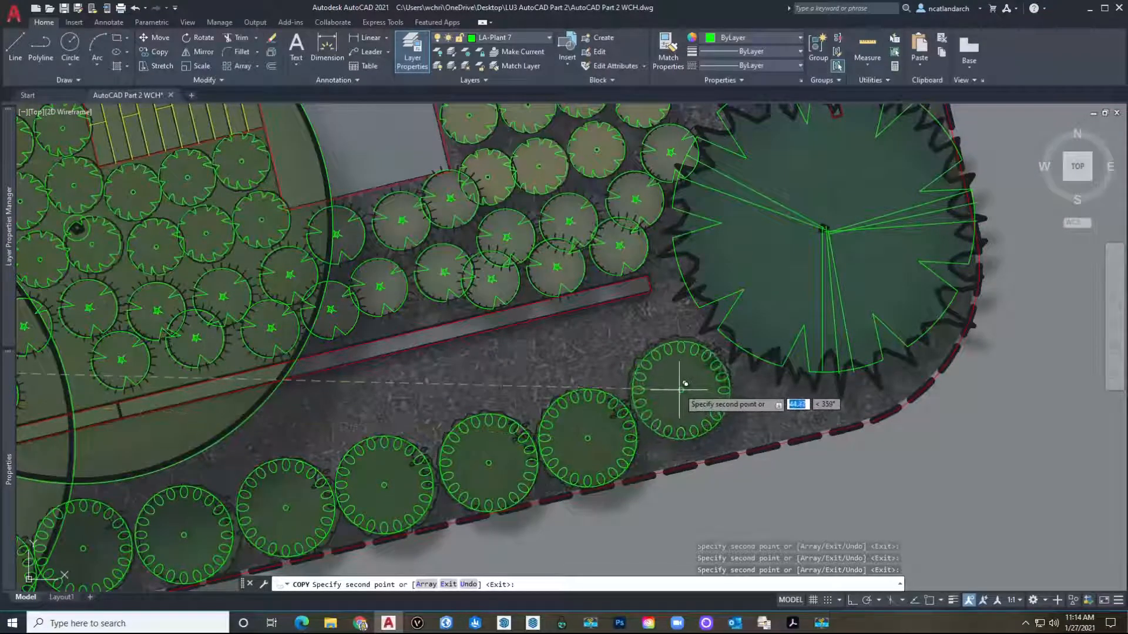
pyautogui.scroll(-5, 679, 385)
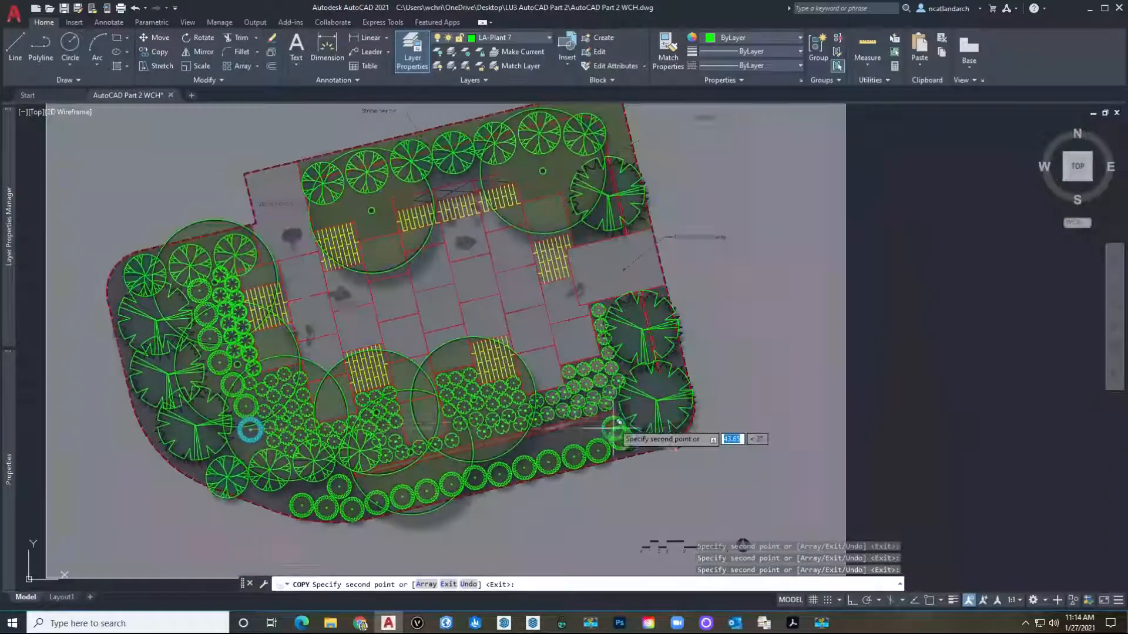
pyautogui.press('space')
# Turn off the 0-Image layer to hide the background plan image behind the linework.
pyautogui.moveTo(358, 332); pyautogui.dragTo(429, 336, button='middle')
pyautogui.moveTo(13, 209)
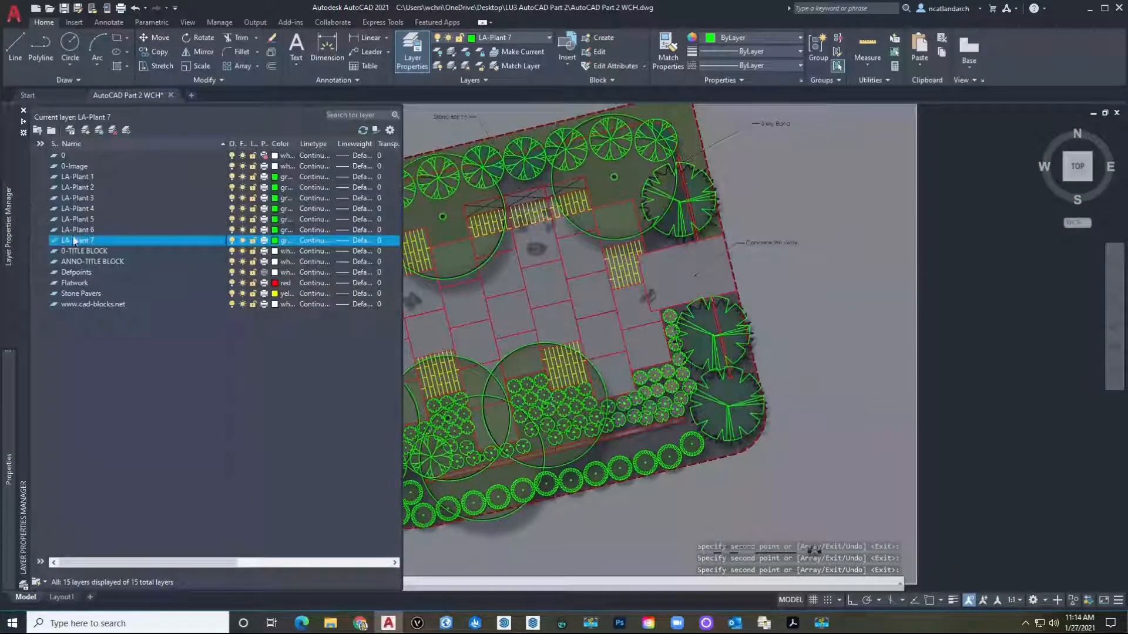
pyautogui.click(231, 167)
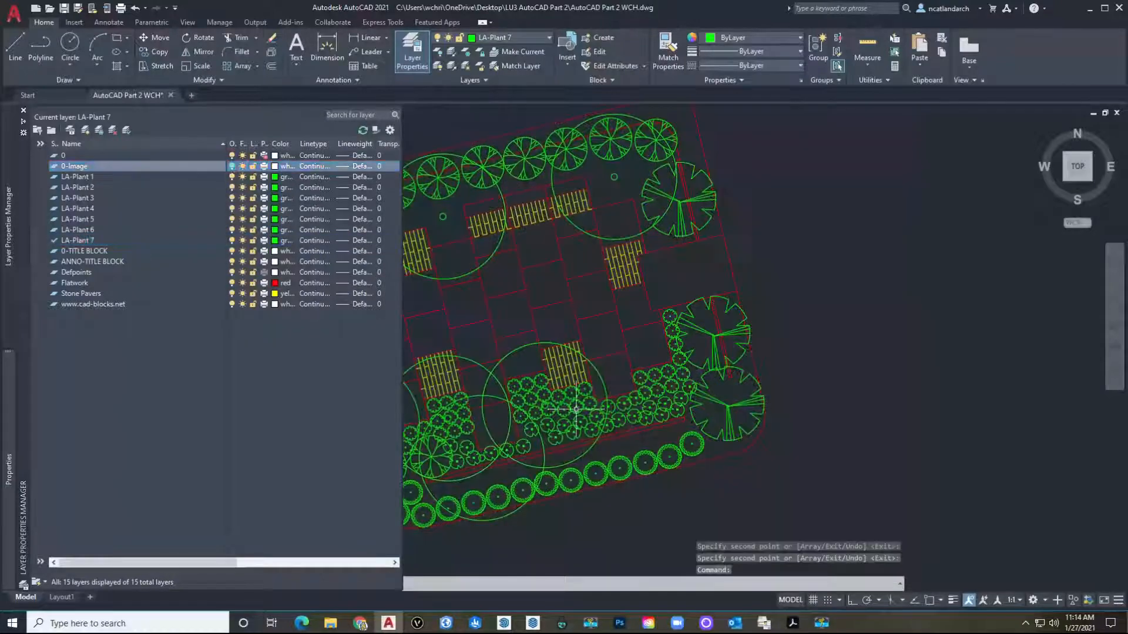
pyautogui.scroll(-3, 588, 376)
pyautogui.scroll(4, 544, 351)
pyautogui.scroll(-2, 572, 344)
pyautogui.moveTo(572, 379); pyautogui.dragTo(510, 339, button='middle')
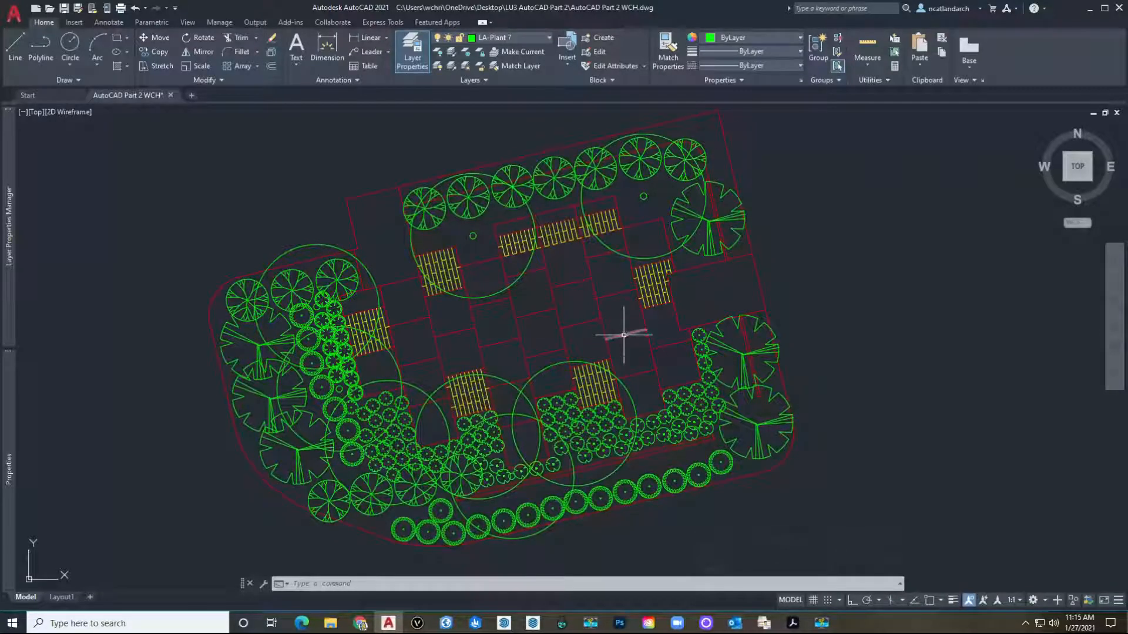
pyautogui.moveTo(452, 226)
pyautogui.mouseDown(button='middle')
pyautogui.moveTo(405, 341)
pyautogui.moveTo(384, 298)
pyautogui.mouseUp(button='middle')
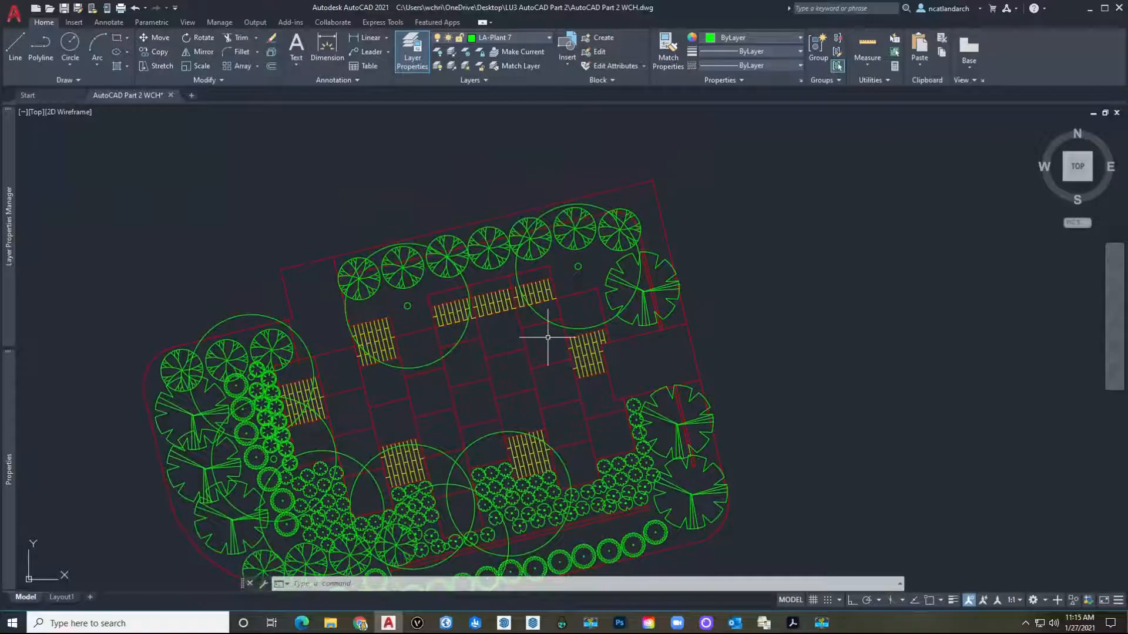
# Create a layer named Hatches-Groundcover and set its colour to cyan.
pyautogui.moveTo(11, 241)
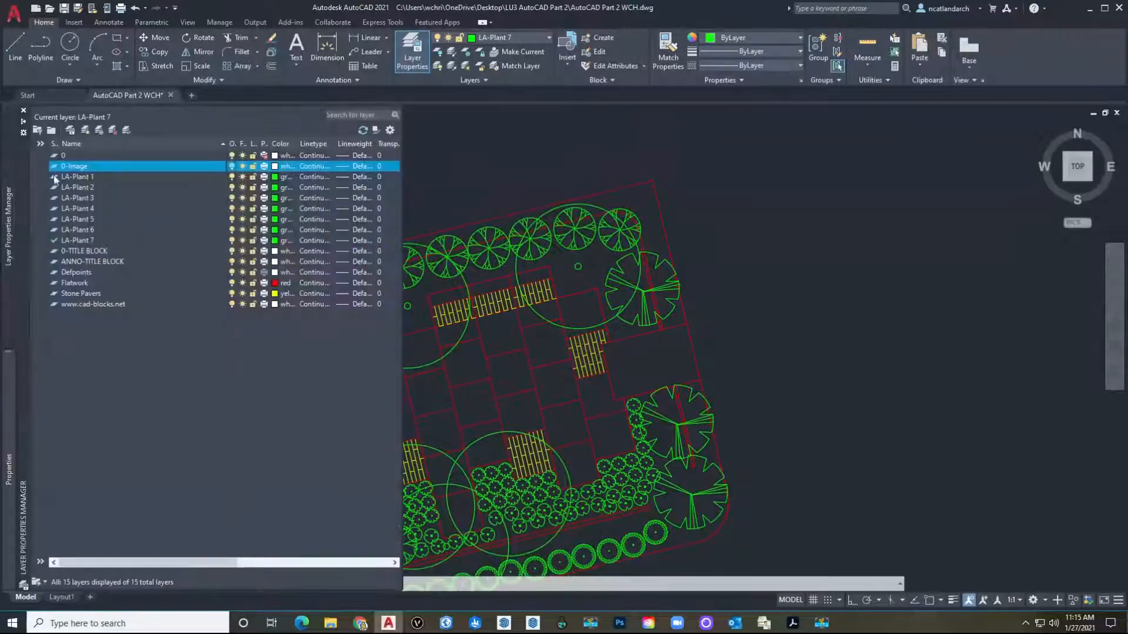
pyautogui.click(86, 132)
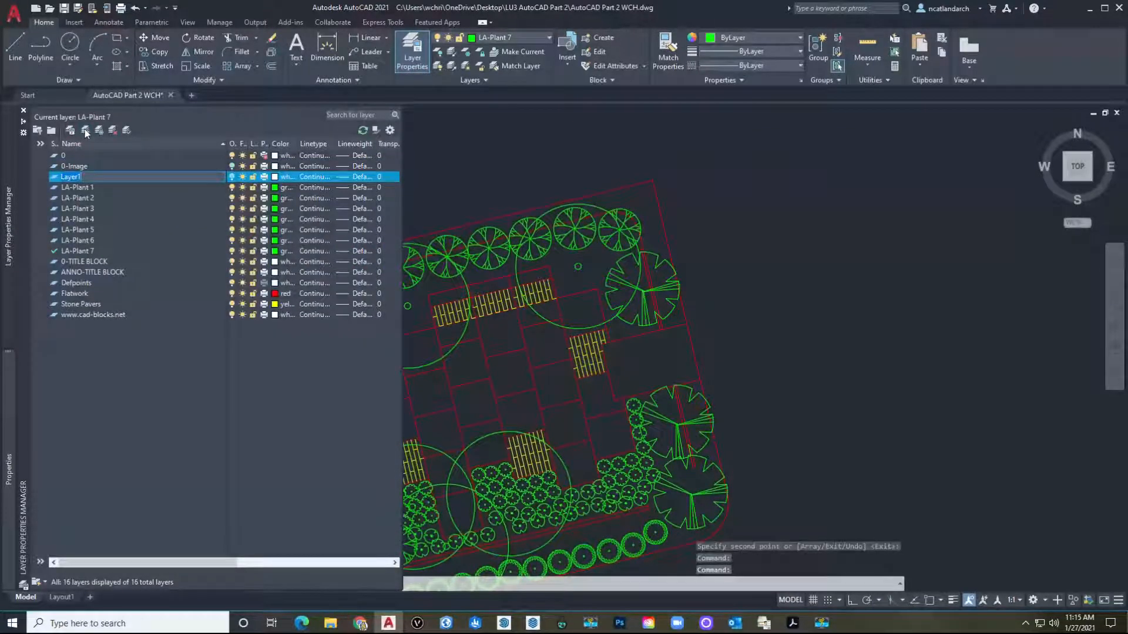
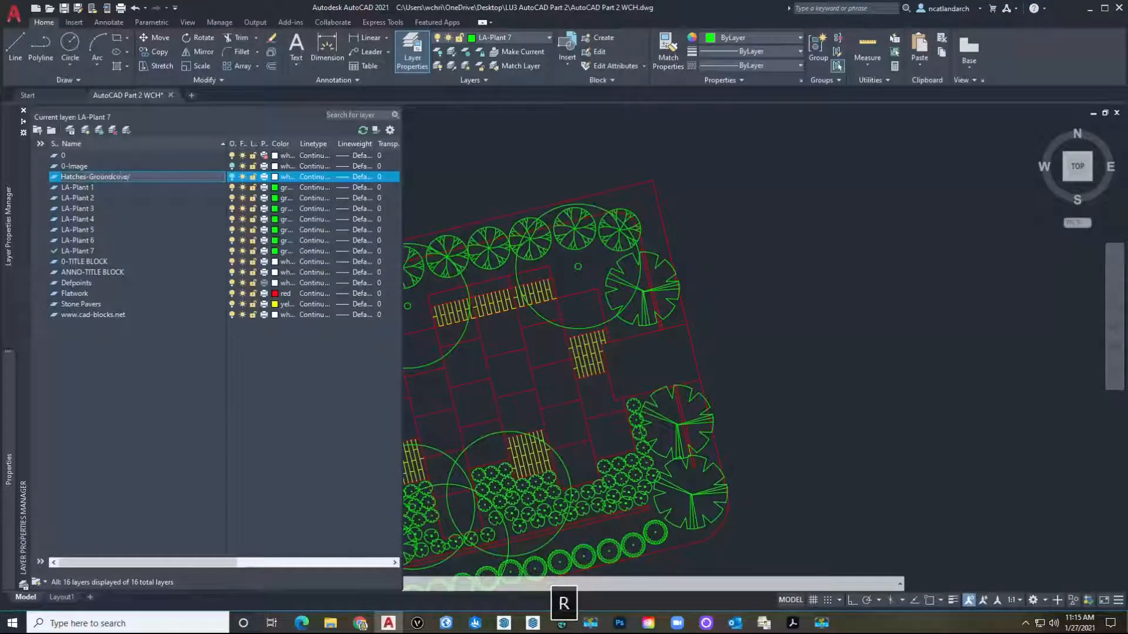
pyautogui.press('Return')
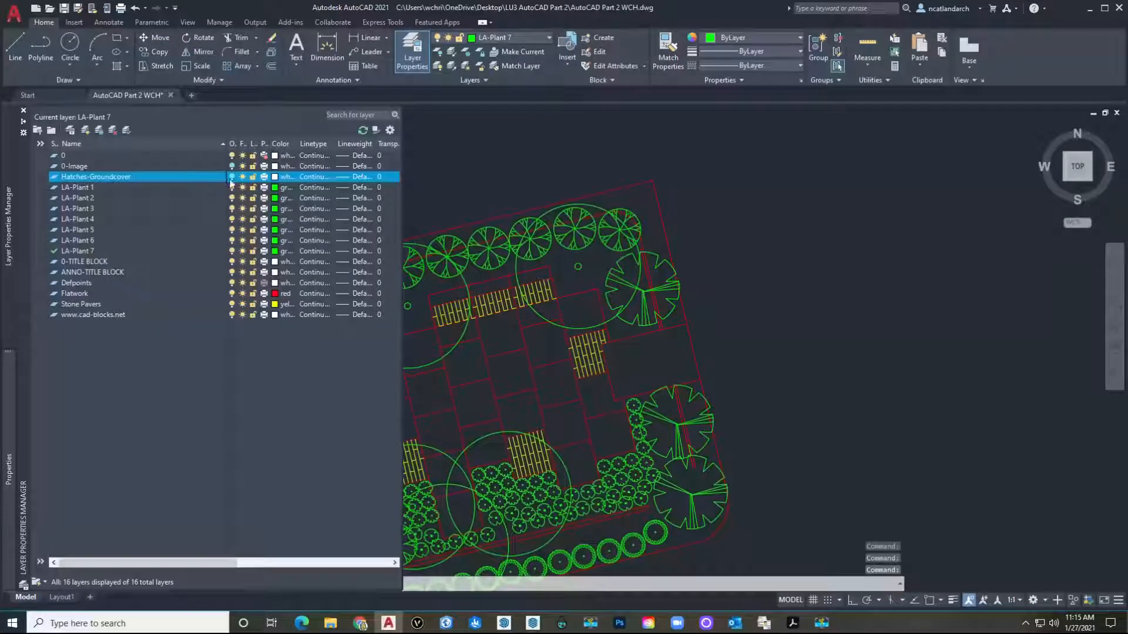
pyautogui.click(275, 178)
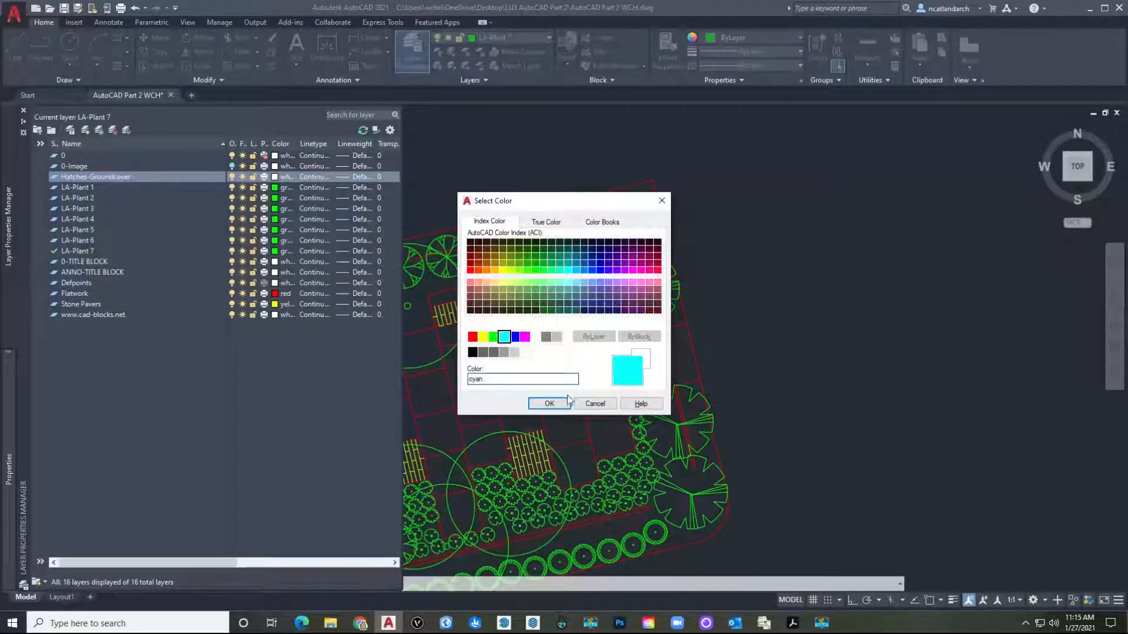
pyautogui.click(562, 404)
# Make Hatches-Groundcover the current layer and turn off layers LA-Plant 1 through LA-Plant 7.
pyautogui.moveTo(424, 302); pyautogui.dragTo(582, 322, button='middle')
pyautogui.moveTo(533, 295); pyautogui.dragTo(470, 285, button='middle')
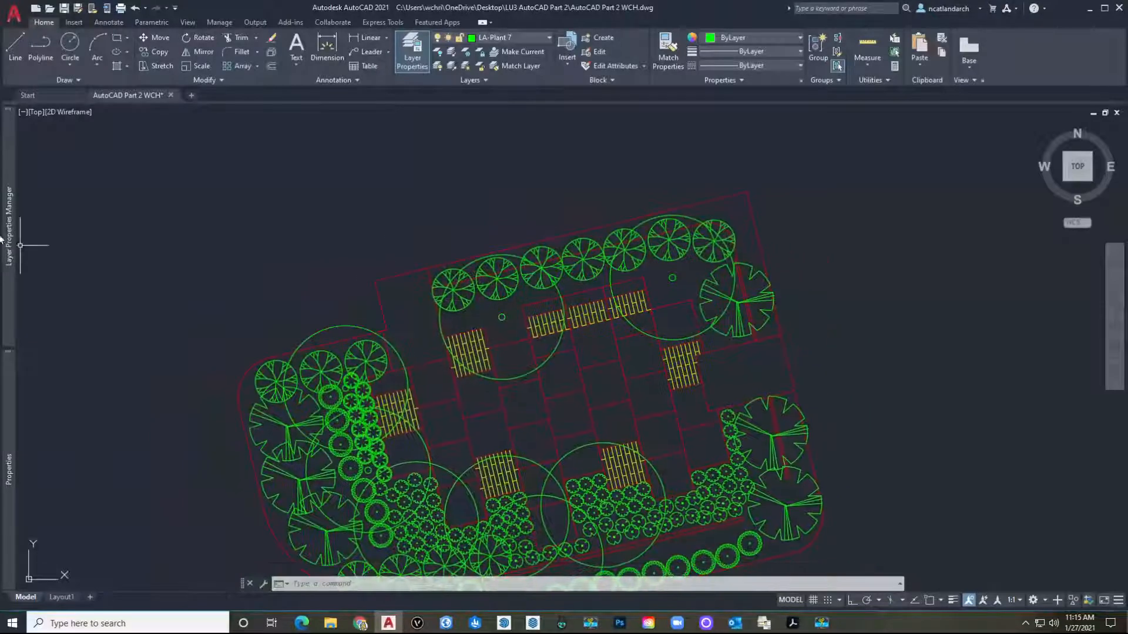
pyautogui.moveTo(7, 225)
pyautogui.click(82, 188)
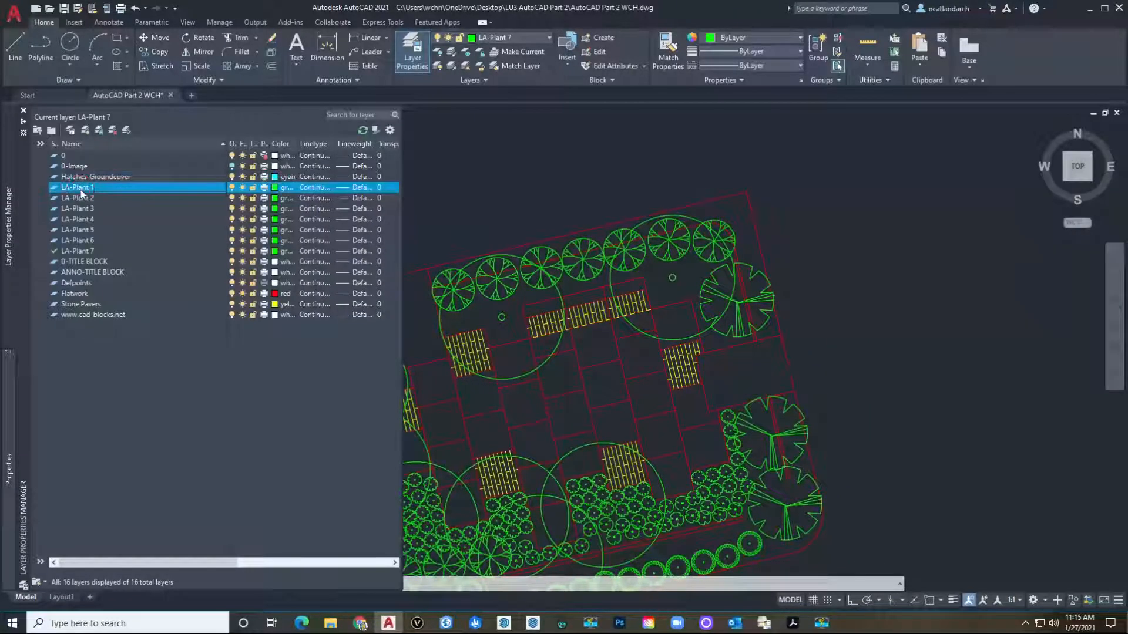
pyautogui.click(113, 177)
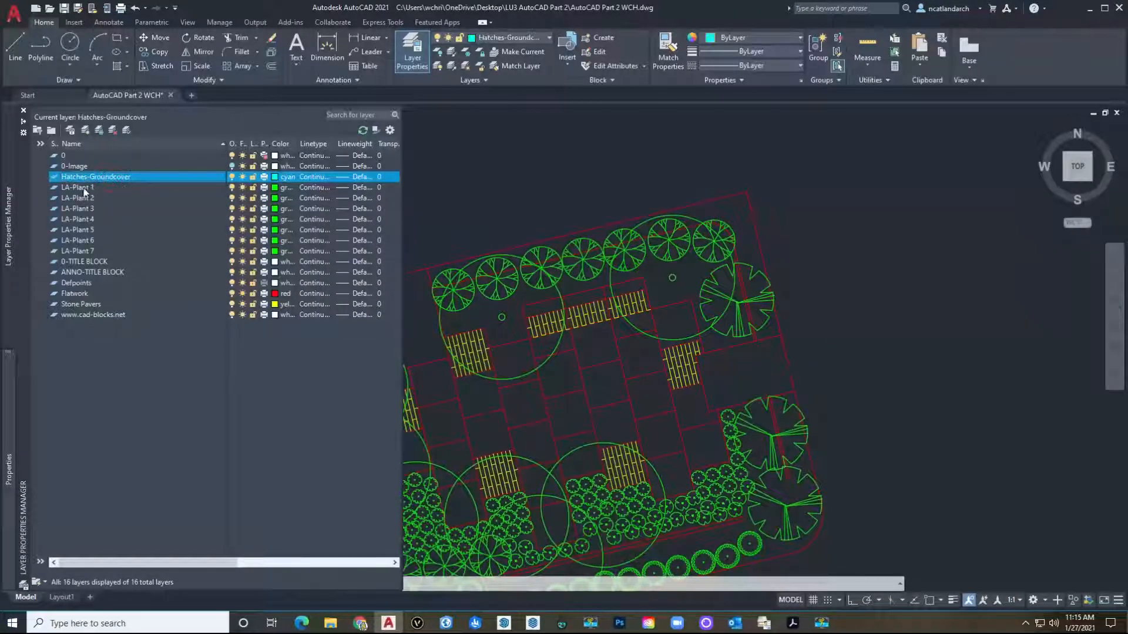
pyautogui.click(84, 188)
pyautogui.keyDown('shift'); pyautogui.click(86, 251); pyautogui.keyUp('shift')
pyautogui.click(231, 188)
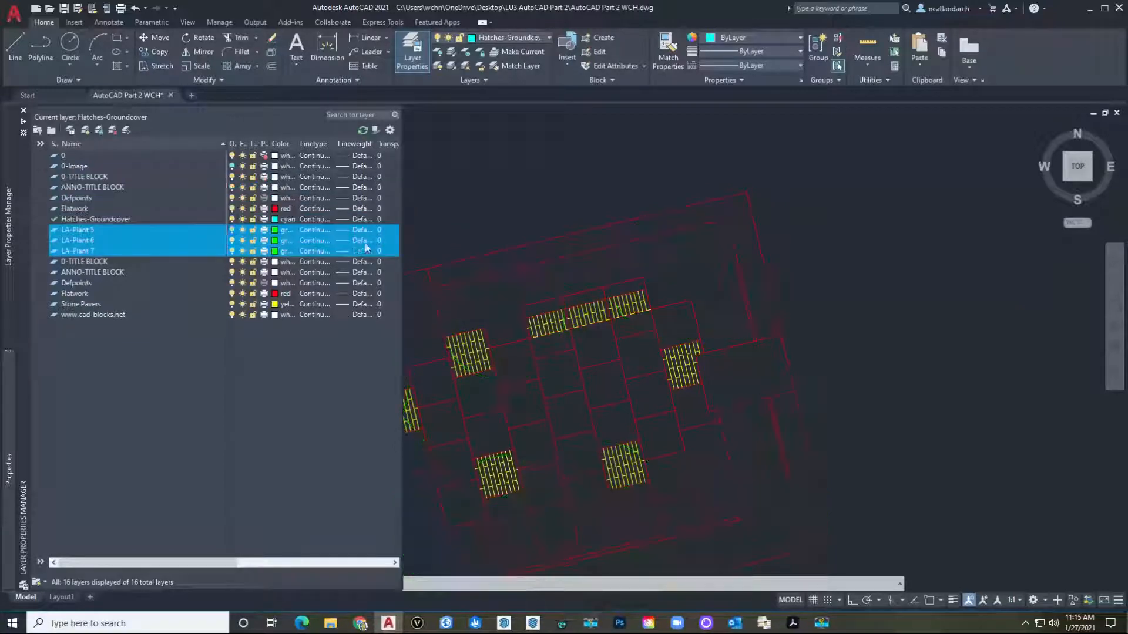
# Start a hatch with the GRASS pattern at scale 1.00 inside the narrow L-shaped bed along the northern and eastern property lines.
pyautogui.scroll(-4, 634, 311)
pyautogui.scroll(2, 679, 307)
pyautogui.moveTo(633, 303); pyautogui.dragTo(687, 295, button='middle')
pyautogui.scroll(2, 601, 272)
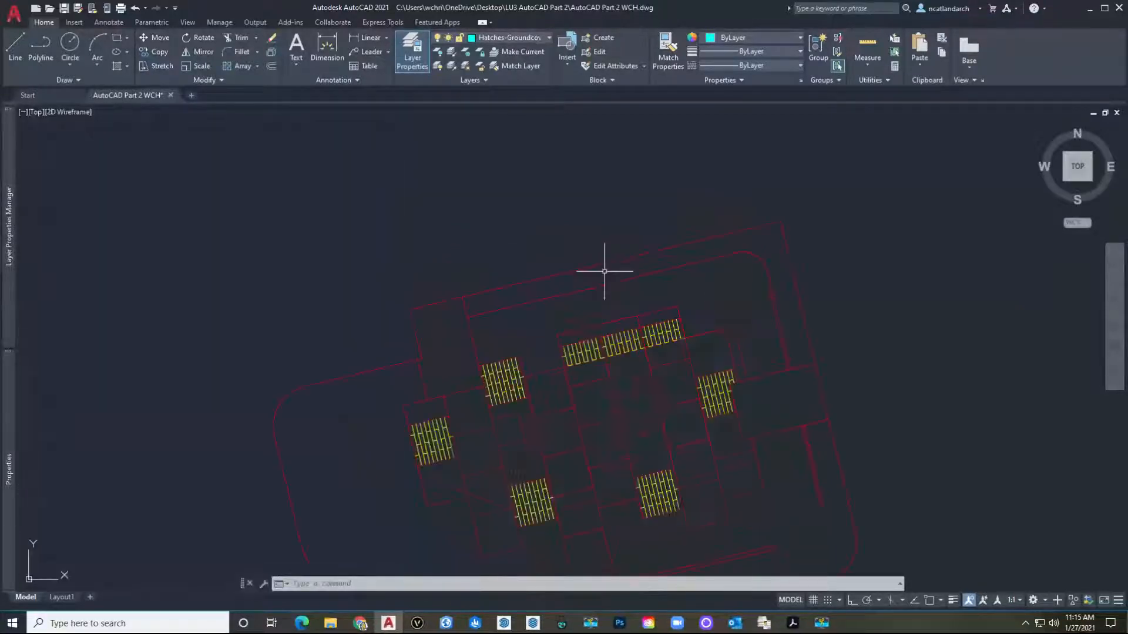
pyautogui.moveTo(285, 438); pyautogui.dragTo(287, 351, button='middle')
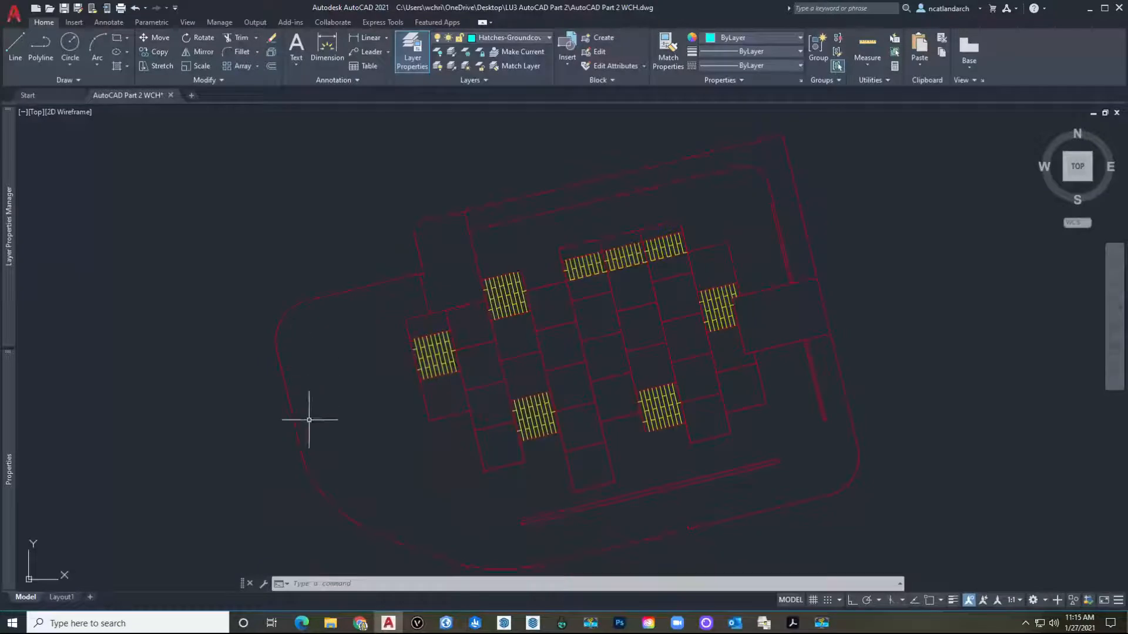
pyautogui.moveTo(668, 176); pyautogui.dragTo(616, 249, button='middle')
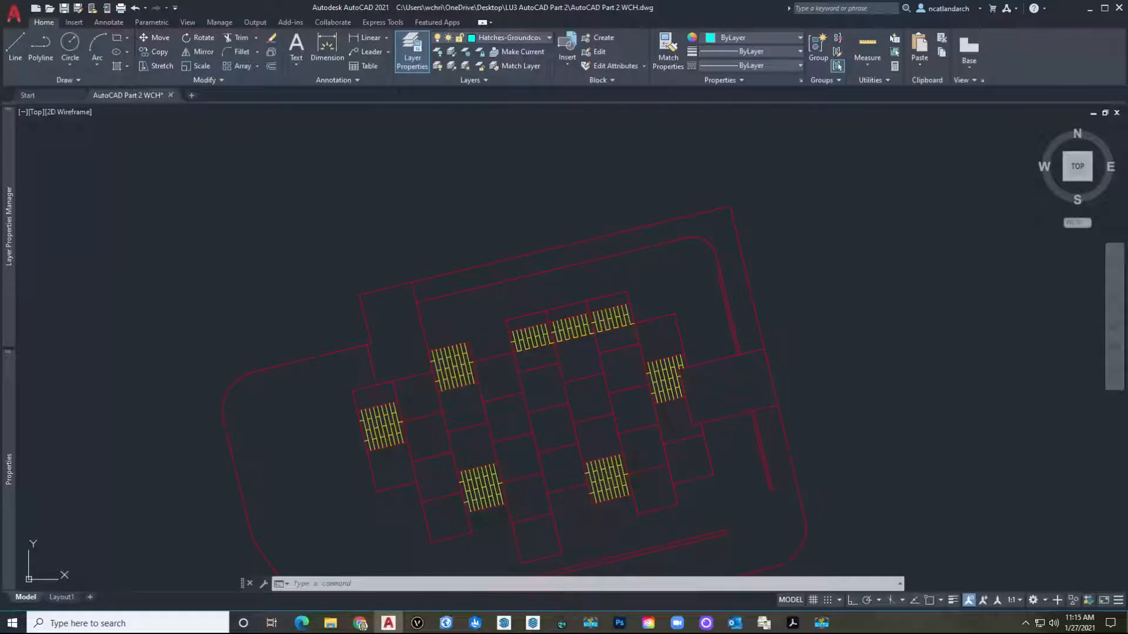
pyautogui.write('h')
pyautogui.press('Return')
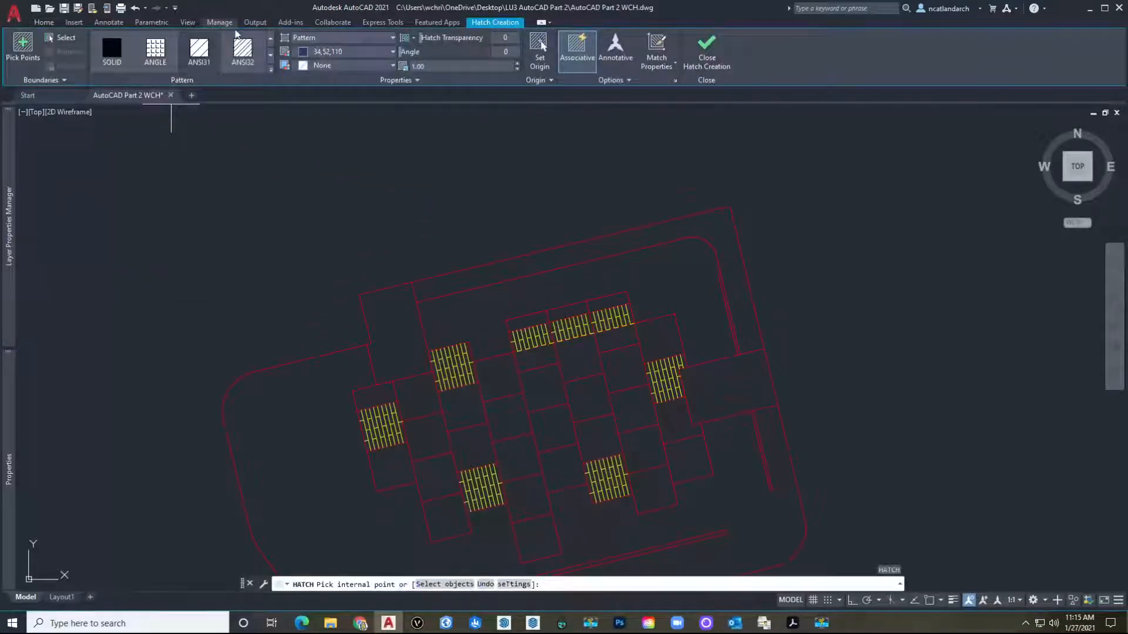
pyautogui.scroll(-2, 222, 61)
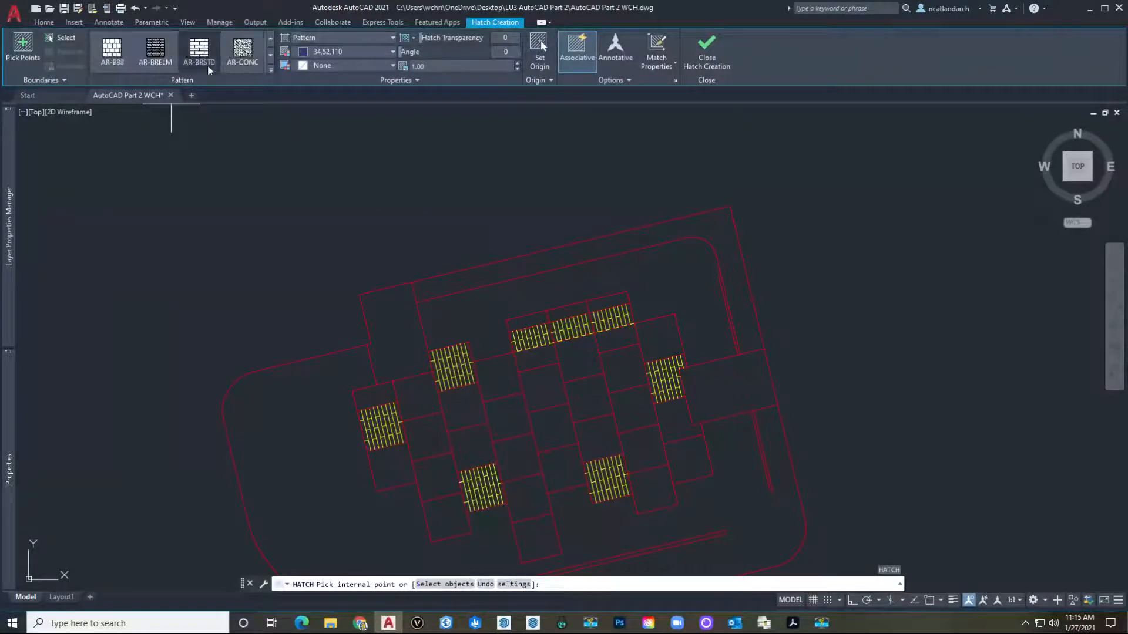
pyautogui.scroll(-1, 203, 66)
pyautogui.scroll(-1, 229, 62)
pyautogui.scroll(-1, 234, 63)
pyautogui.scroll(-1, 223, 62)
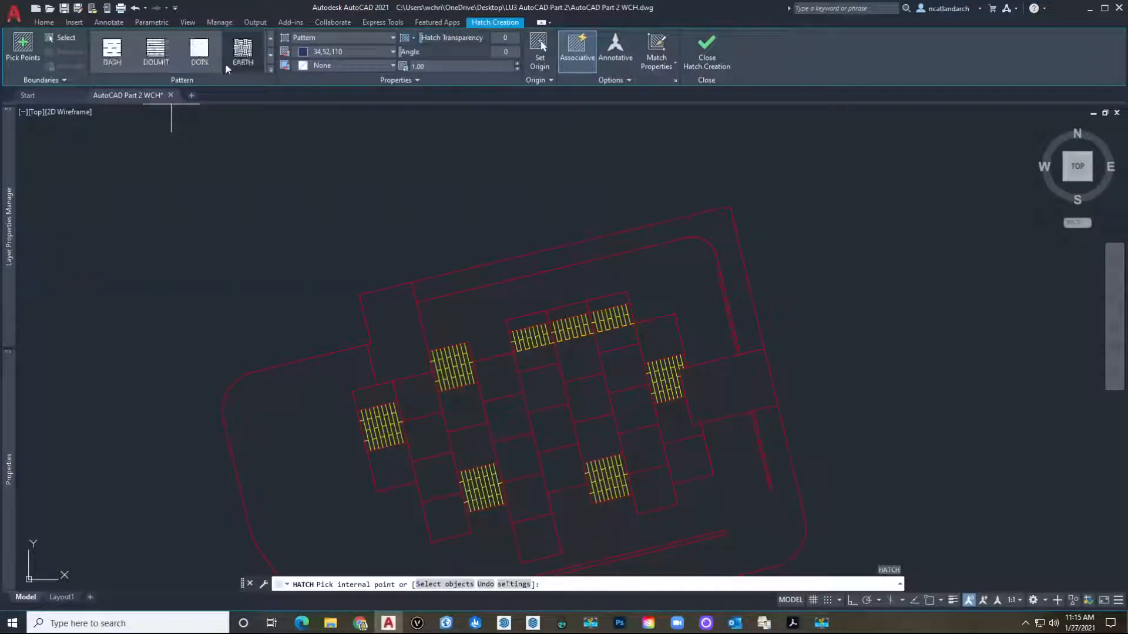
pyautogui.scroll(-1, 225, 62)
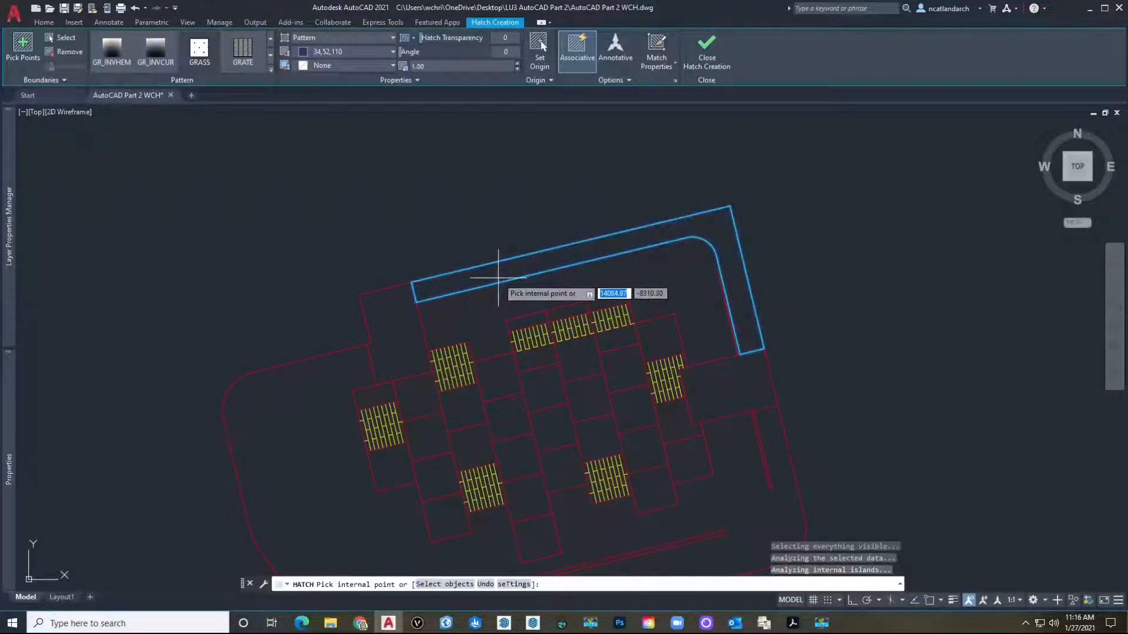
# Set the hatch colour of the L-shaped bed to ByLayer and finish the hatch.
pyautogui.click(340, 54)
pyautogui.click(337, 69)
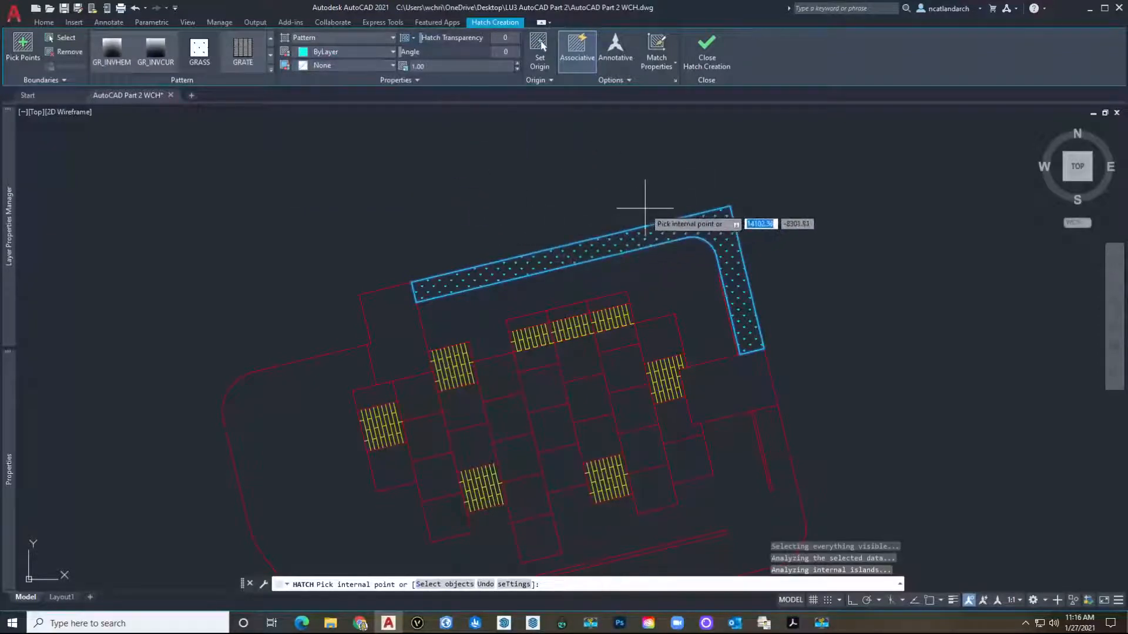
pyautogui.press('Return')
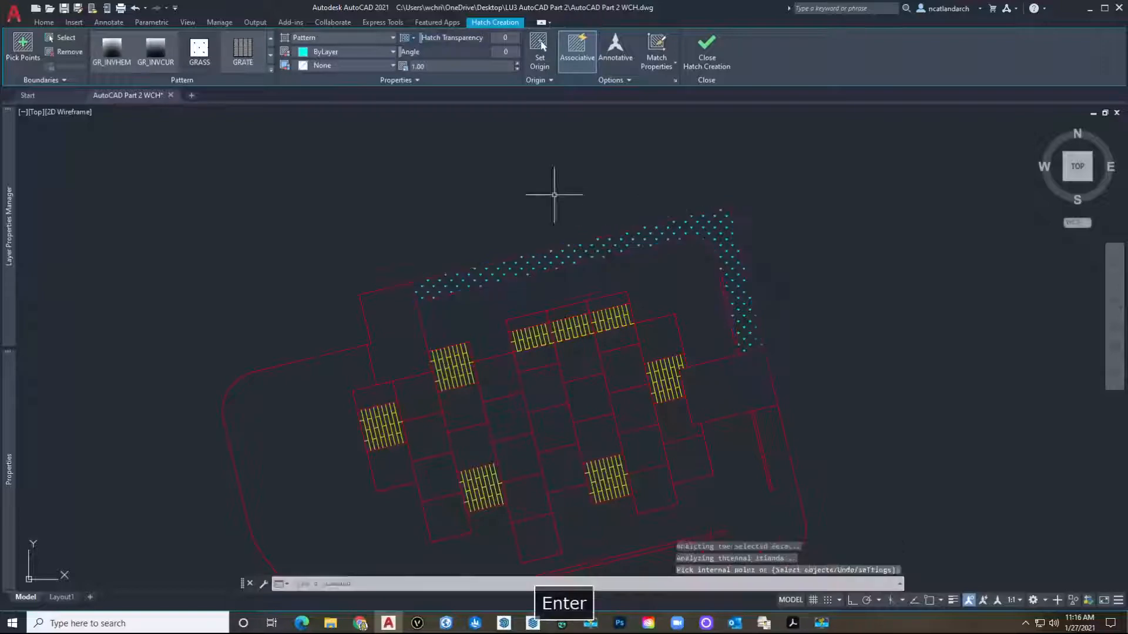
pyautogui.scroll(3, 567, 241)
pyautogui.scroll(-4, 570, 251)
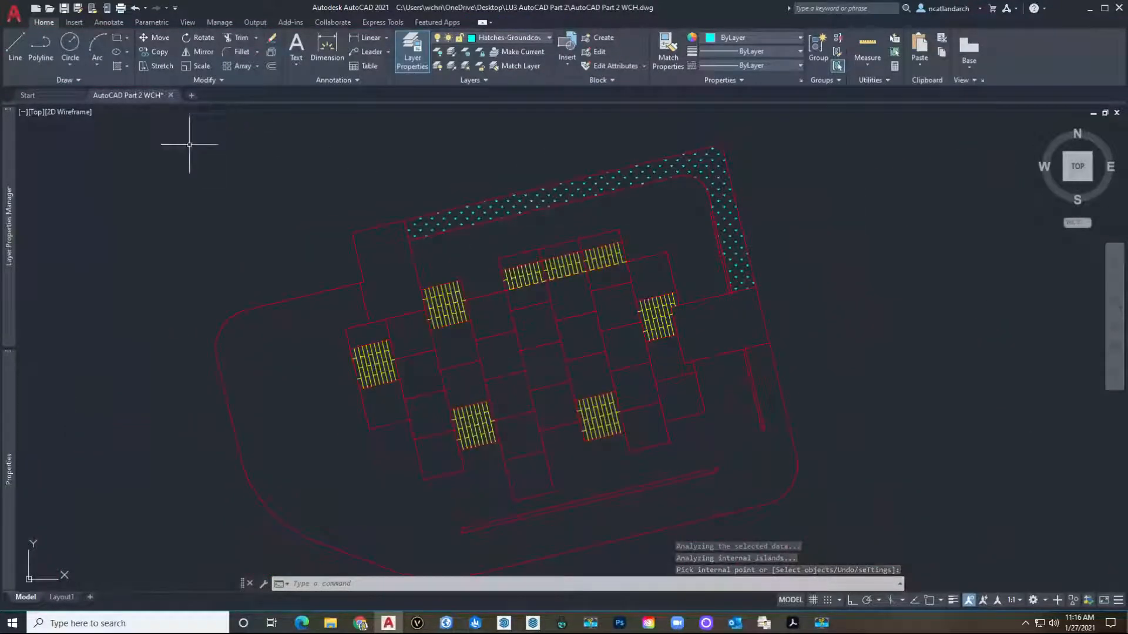
# Hatch the large outer planting bed and the northern bed inside the L-shaped strip with the AR-SAND pattern.
pyautogui.write('h')
pyautogui.press('space')
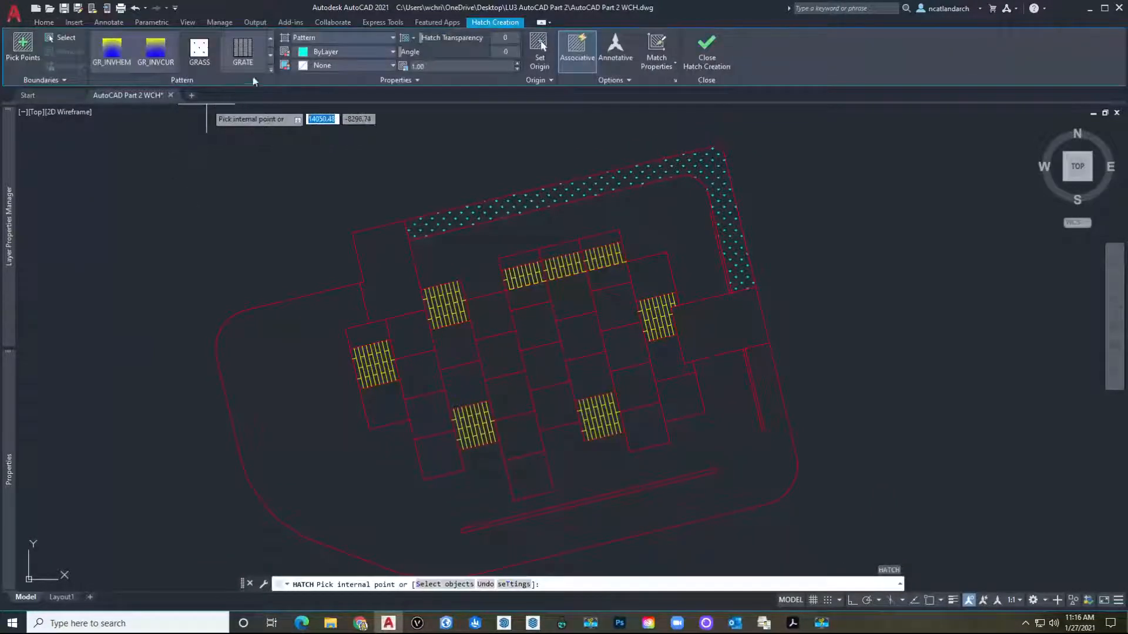
pyautogui.click(270, 57)
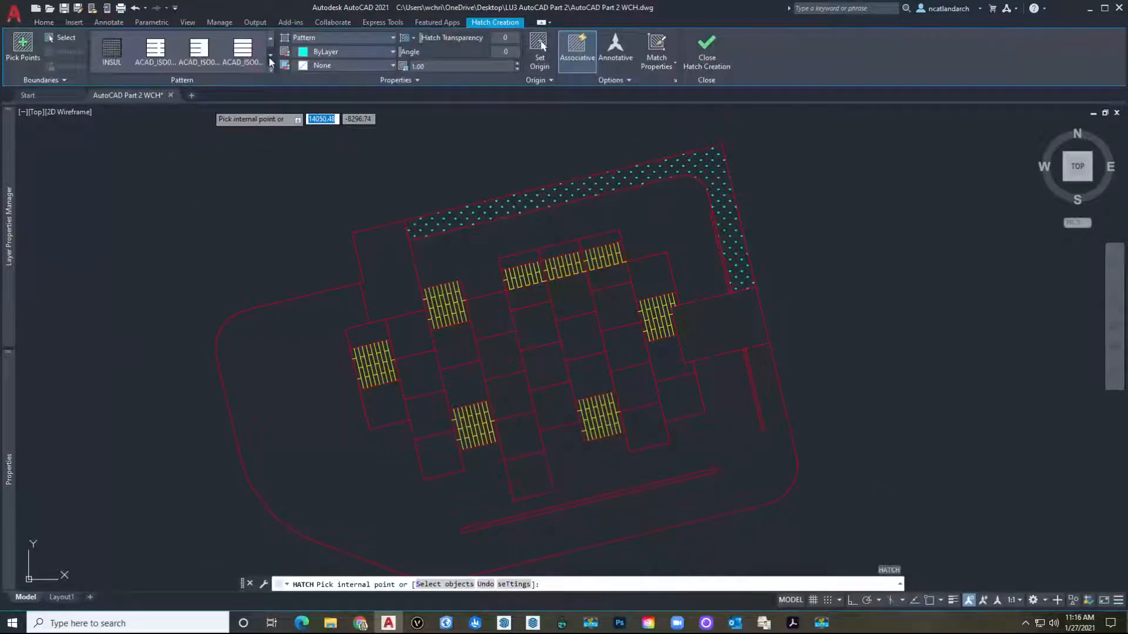
pyautogui.click(270, 40)
pyautogui.click(270, 40)
pyautogui.click(270, 40)
pyautogui.click(270, 40)
pyautogui.click(270, 41)
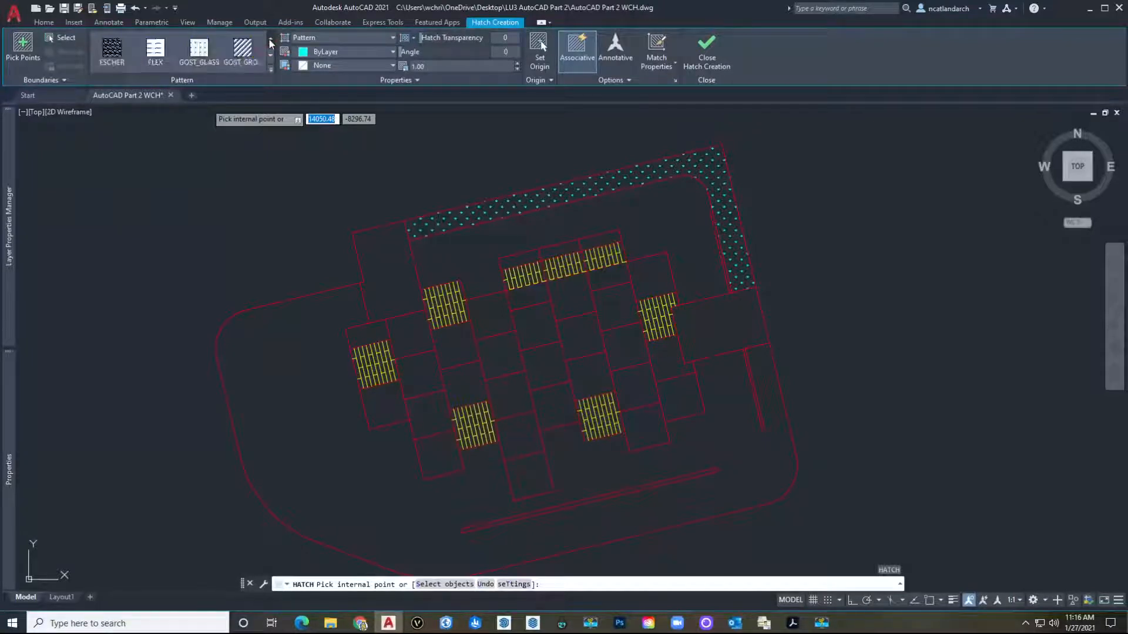
pyautogui.click(270, 41)
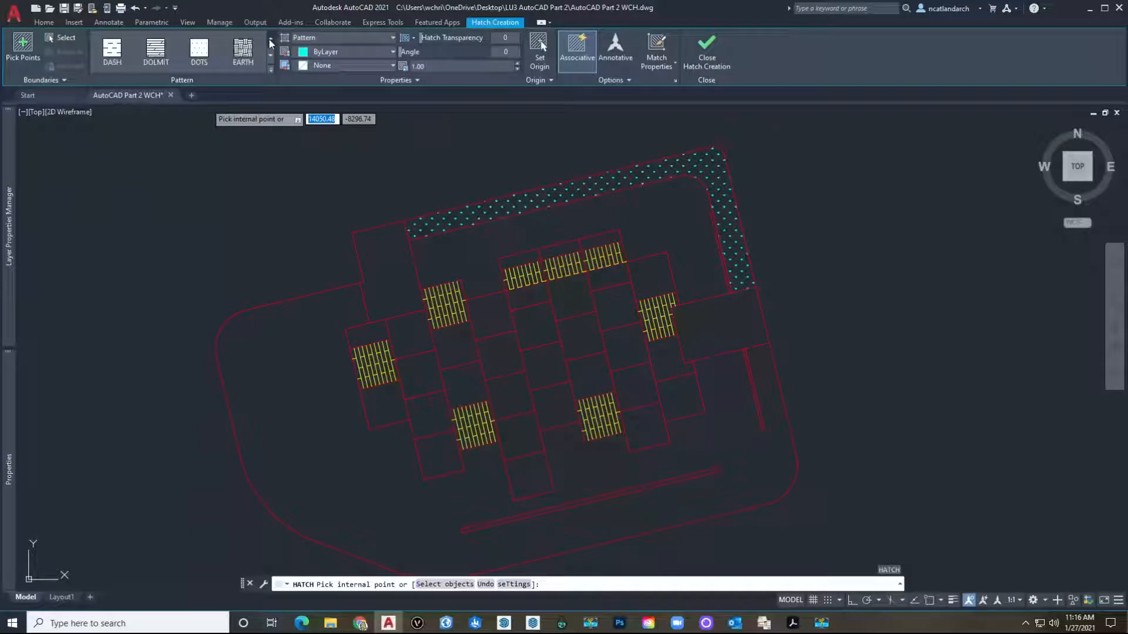
pyautogui.click(270, 41)
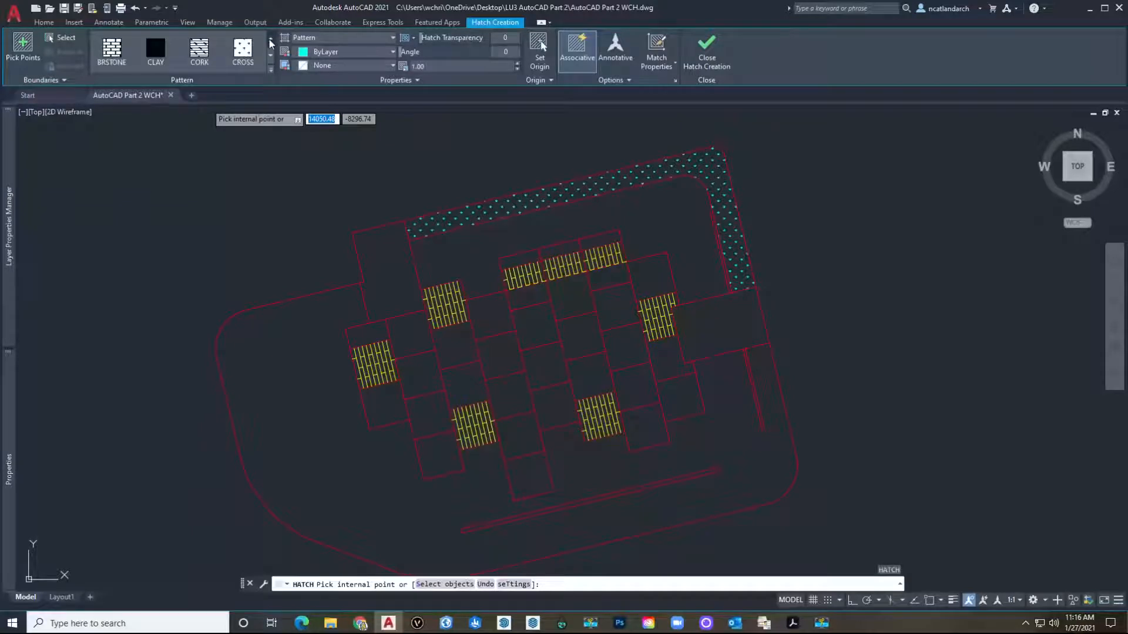
pyautogui.click(270, 42)
pyautogui.click(269, 41)
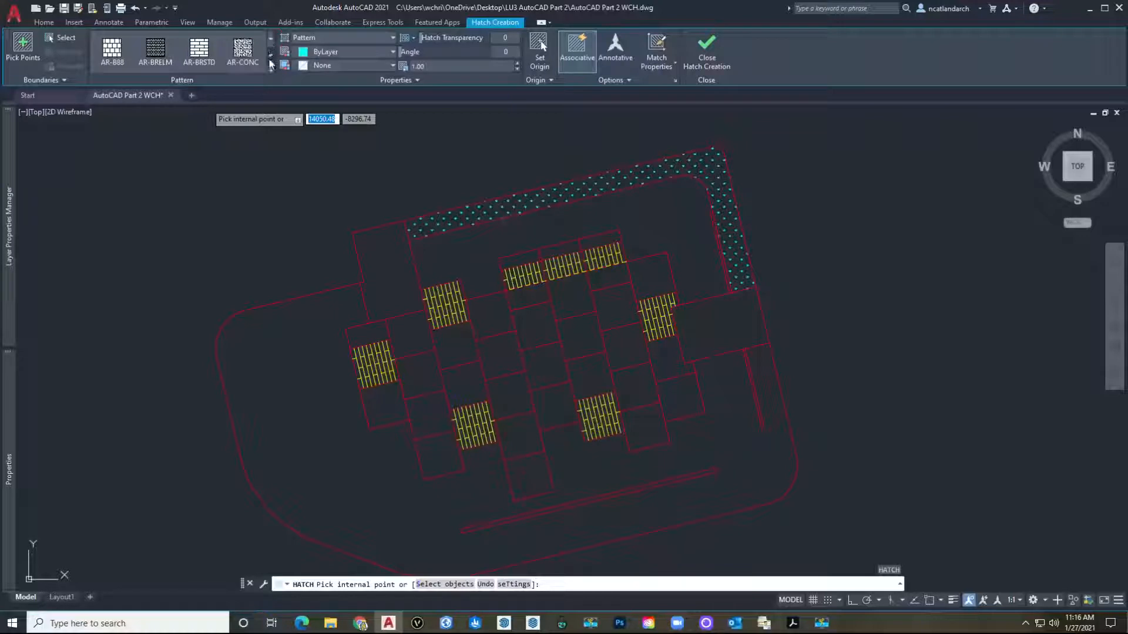
pyautogui.click(270, 57)
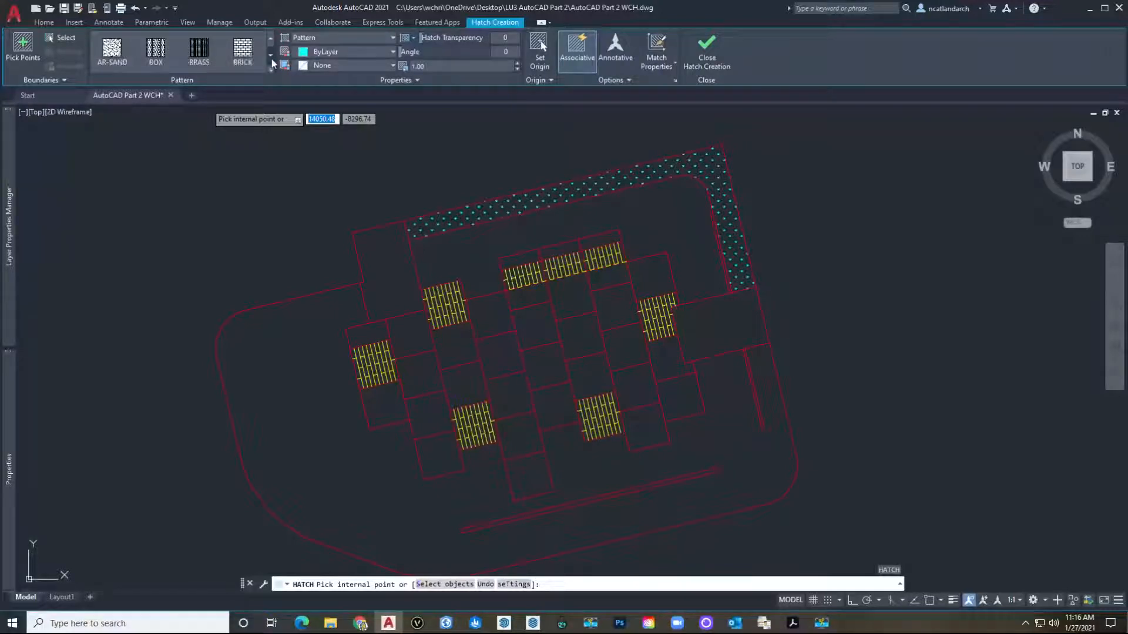
pyautogui.click(156, 52)
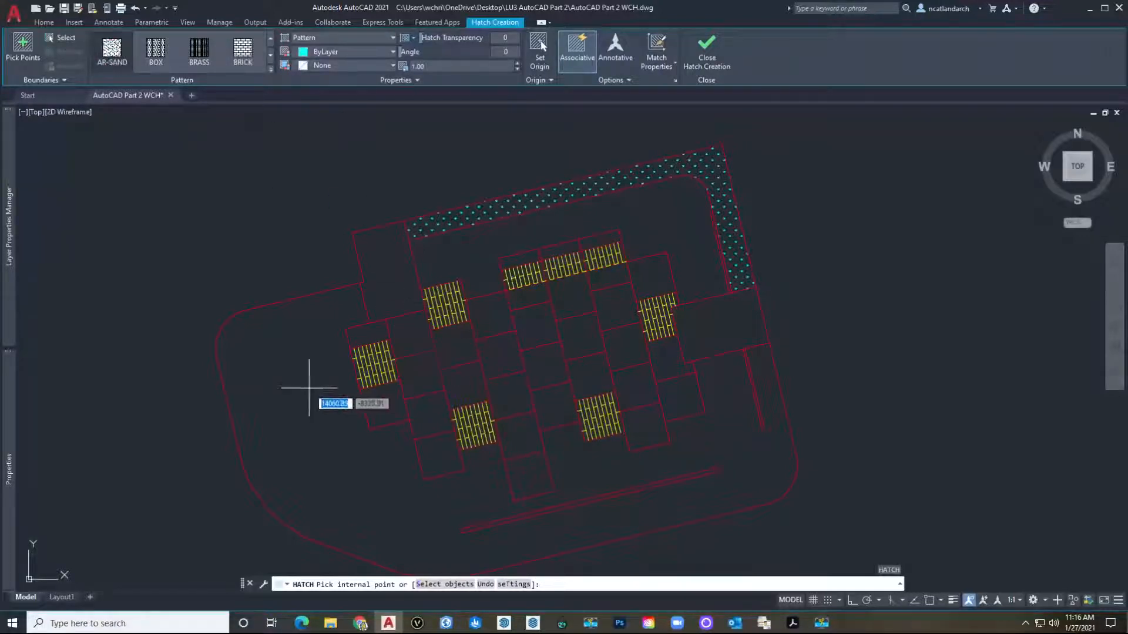
pyautogui.click(286, 389)
pyautogui.moveTo(285, 396); pyautogui.dragTo(260, 368, button='middle')
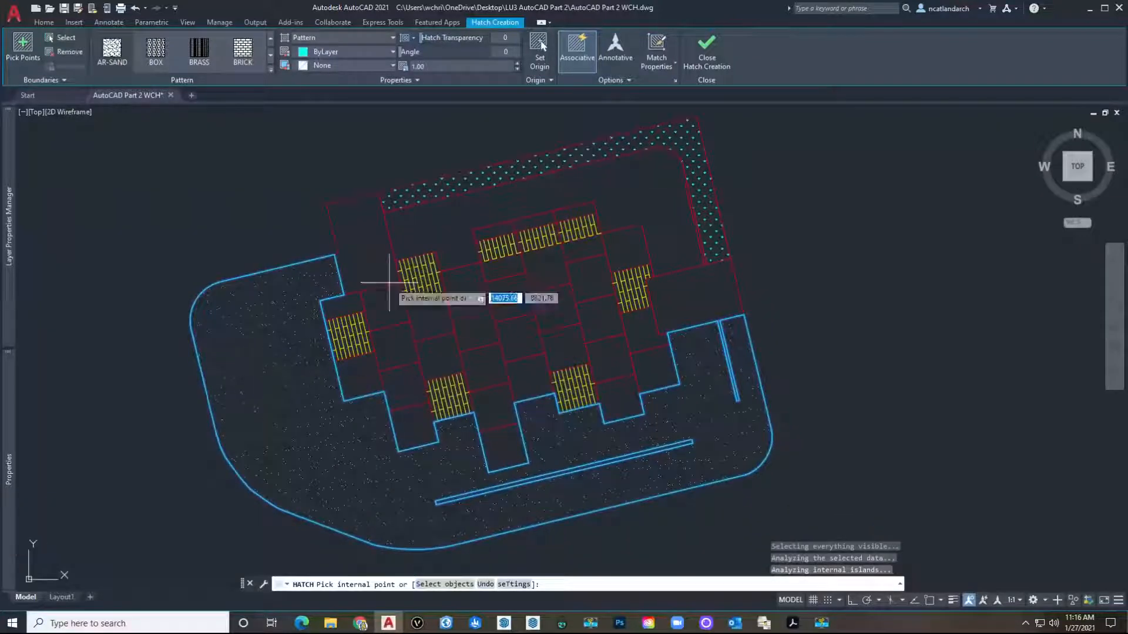
pyautogui.click(451, 229)
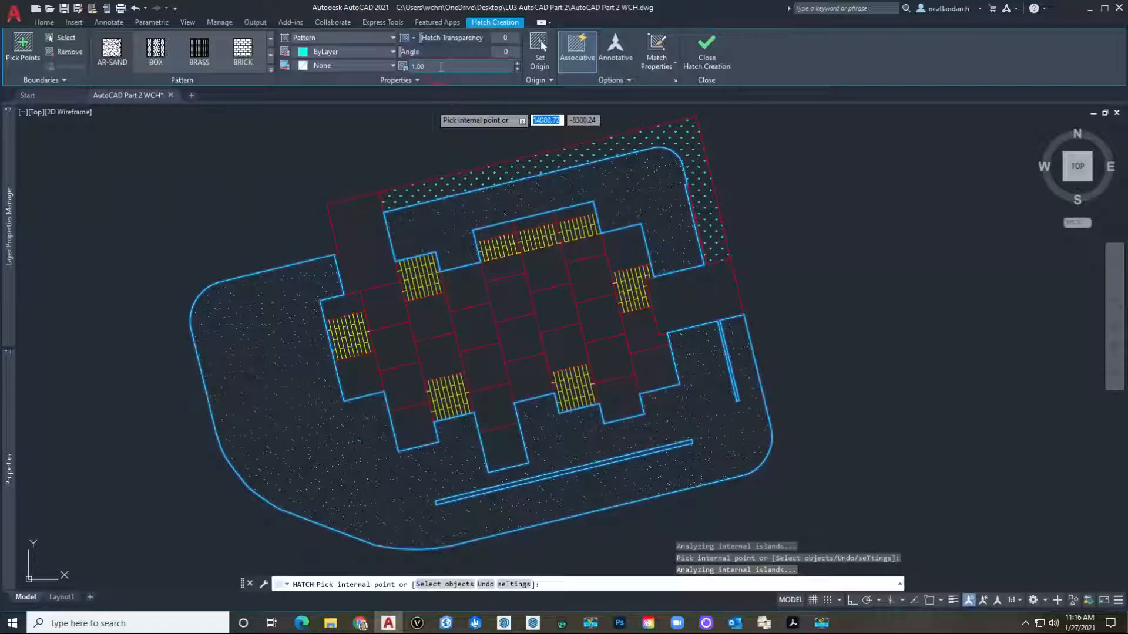
# Set the AR-SAND hatch scale to 0.5 and finish the hatch.
pyautogui.write('0.5')
pyautogui.press('Return')
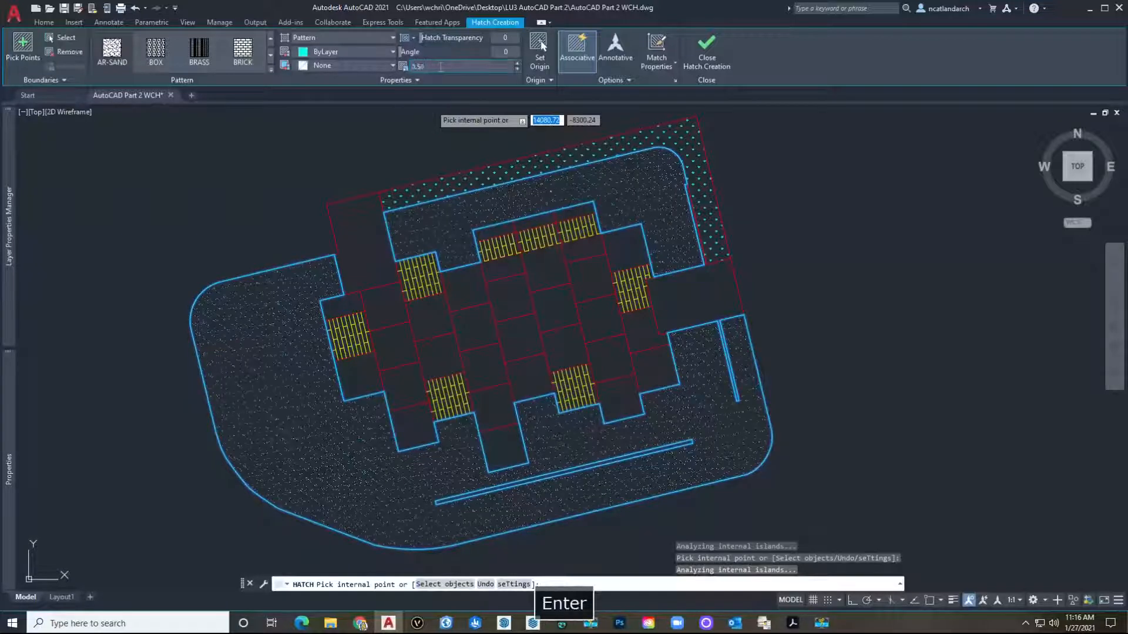
pyautogui.press('space')
pyautogui.scroll(-4, 314, 259)
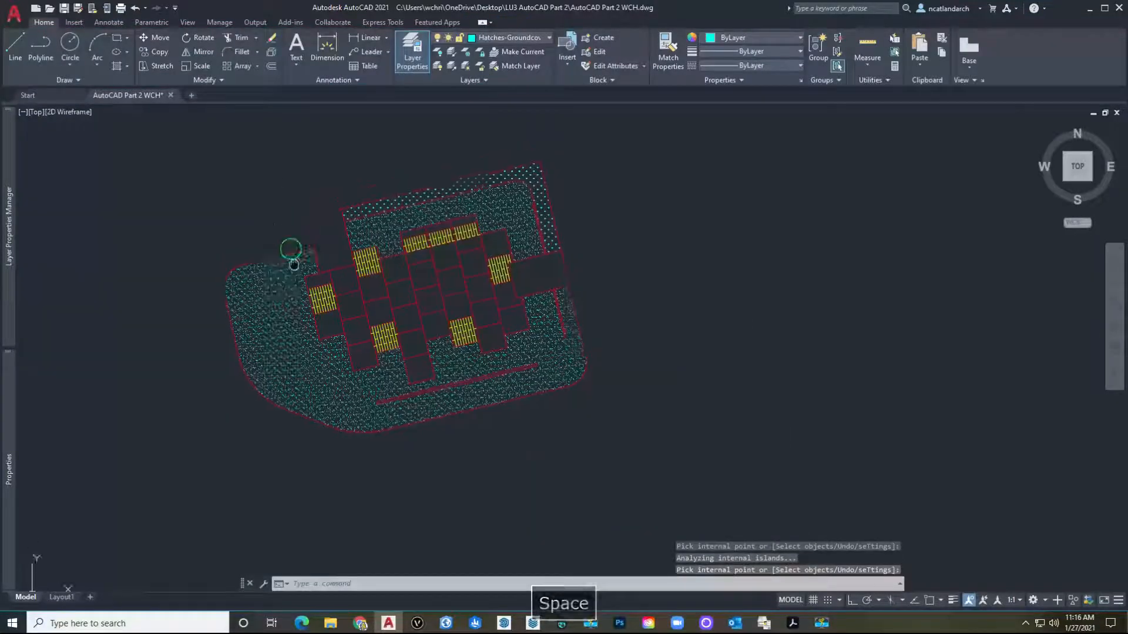
pyautogui.scroll(6, 315, 258)
pyautogui.scroll(-4, 412, 305)
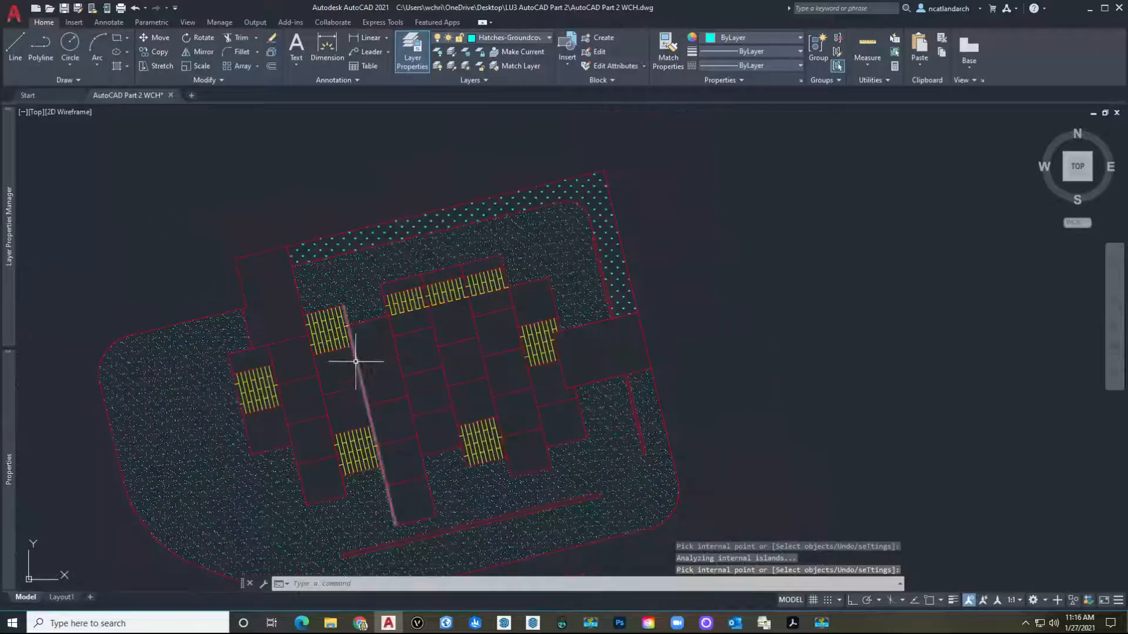
# Send the AR-SAND and GRASS groundcover hatches to the back of the draw order.
pyautogui.click(350, 289)
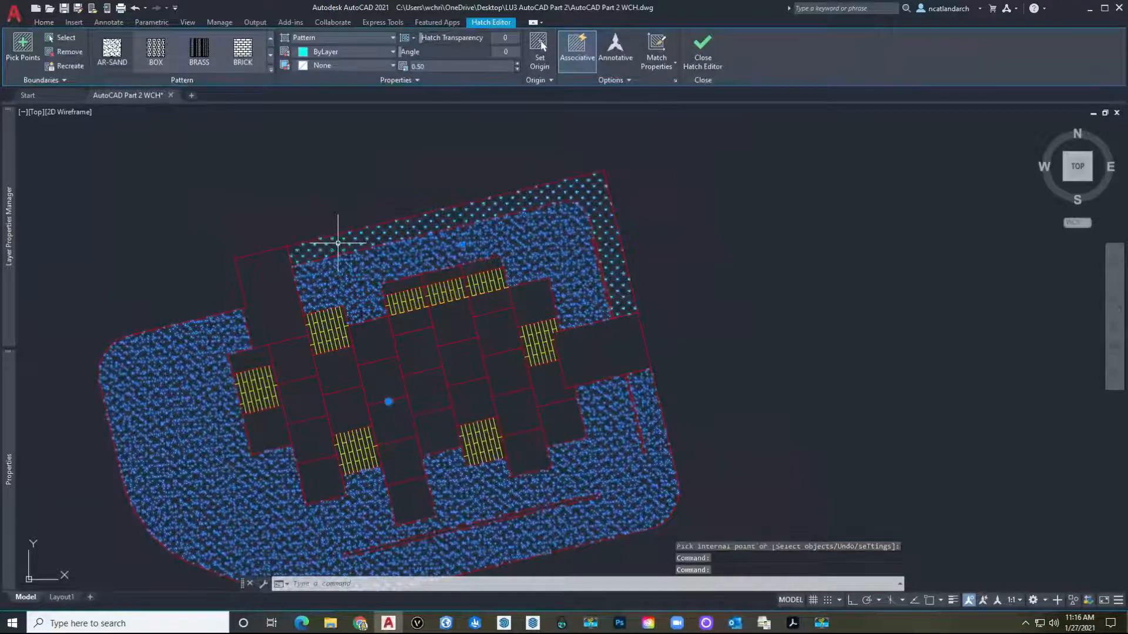
pyautogui.rightClick(338, 242)
pyautogui.moveTo(412, 398)
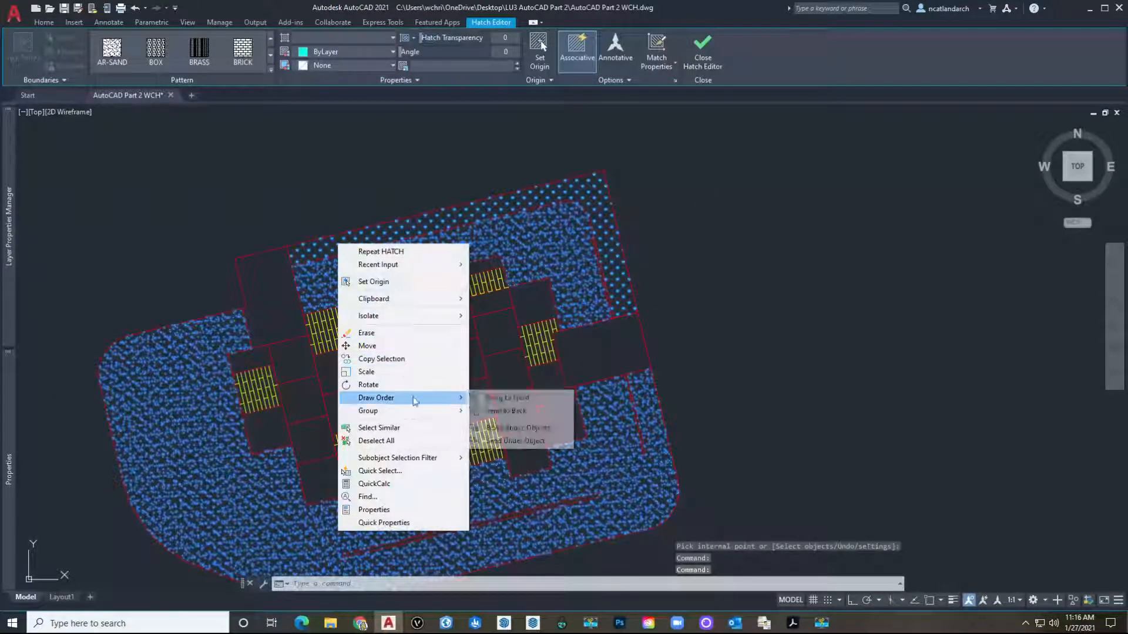
pyautogui.click(517, 409)
pyautogui.press('Escape')
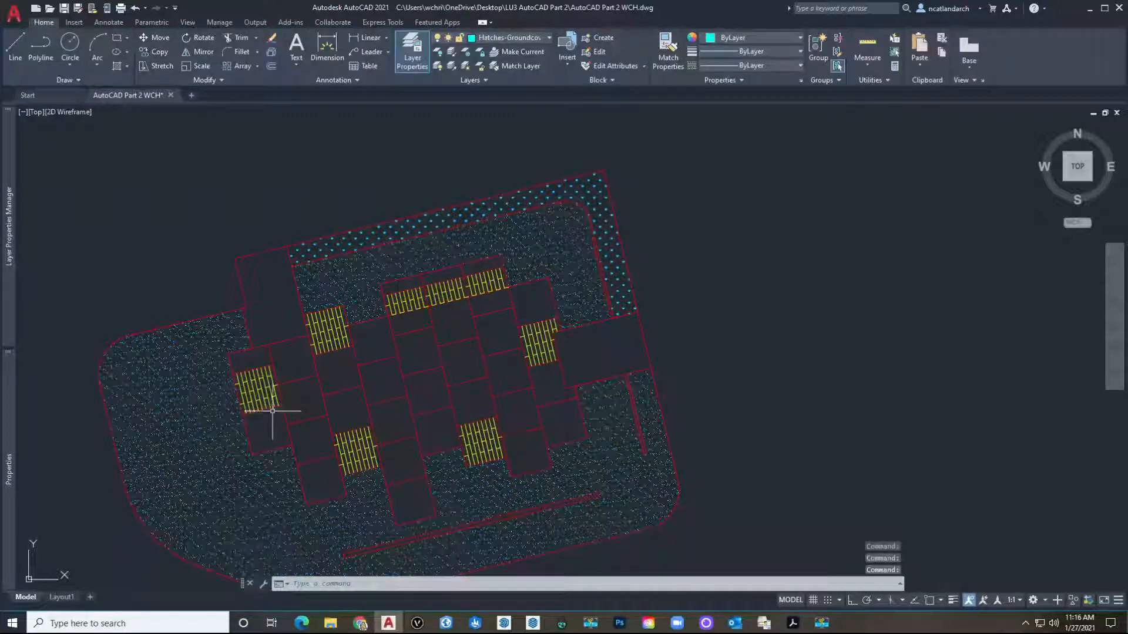
# Turn on all layers with LAYON and turn off only the 0-Image layer.
pyautogui.write('layon')
pyautogui.press('Return')
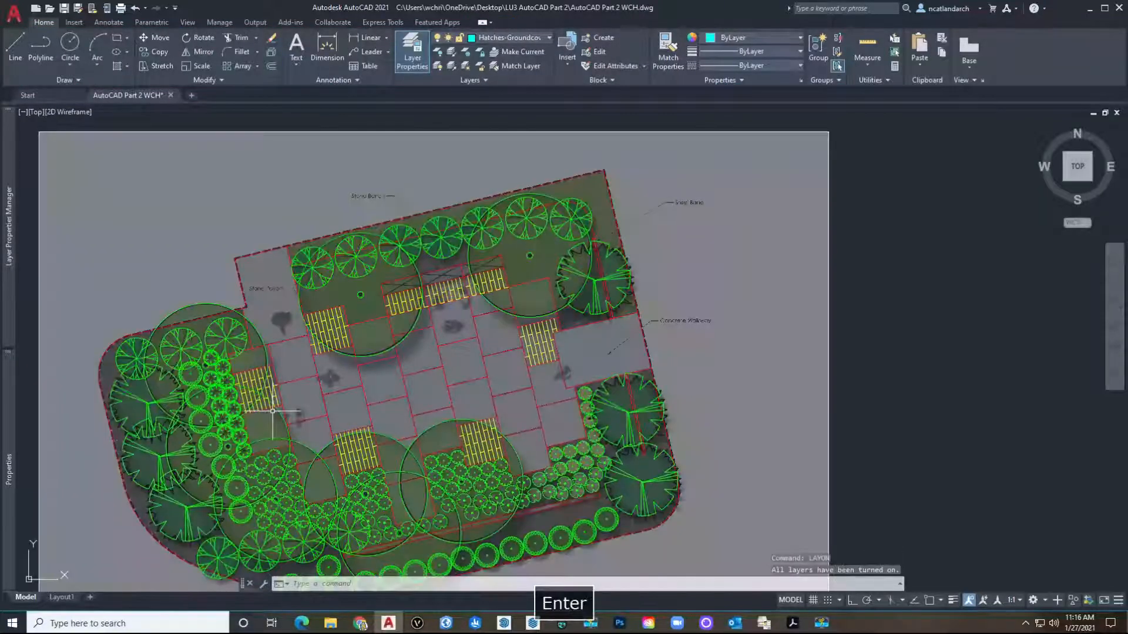
pyautogui.moveTo(15, 238)
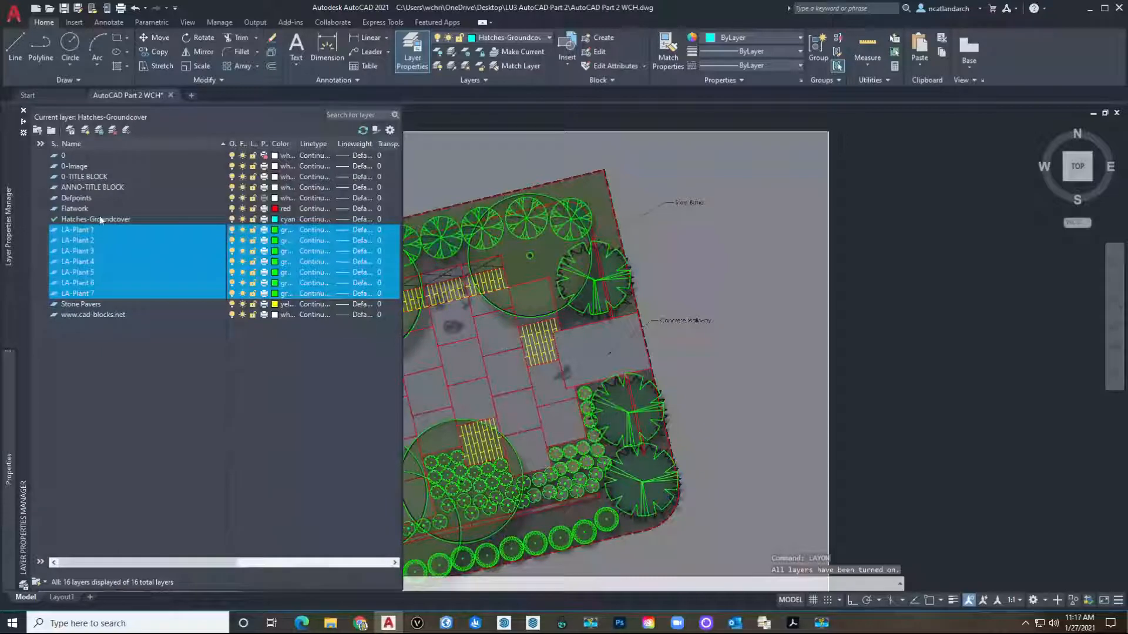
pyautogui.click(232, 166)
# Examine how the groundcover hatches and plant symbols read together across the whole plan.
pyautogui.scroll(-2, 607, 315)
pyautogui.moveTo(587, 372); pyautogui.dragTo(671, 372, button='middle')
pyautogui.moveTo(541, 389)
pyautogui.mouseDown(button='middle')
pyautogui.moveTo(549, 342)
pyautogui.moveTo(397, 413)
pyautogui.mouseUp(button='middle')
pyautogui.scroll(3, 485, 339)
pyautogui.moveTo(579, 353); pyautogui.dragTo(587, 333, button='middle')
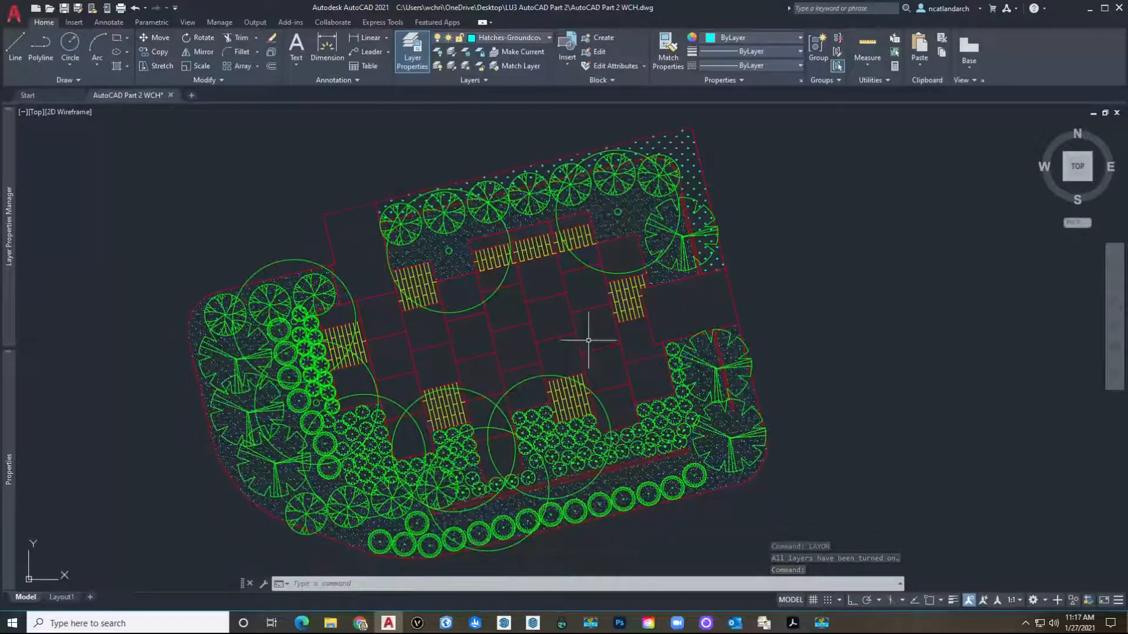
pyautogui.scroll(4, 477, 337)
pyautogui.scroll(-10, 478, 337)
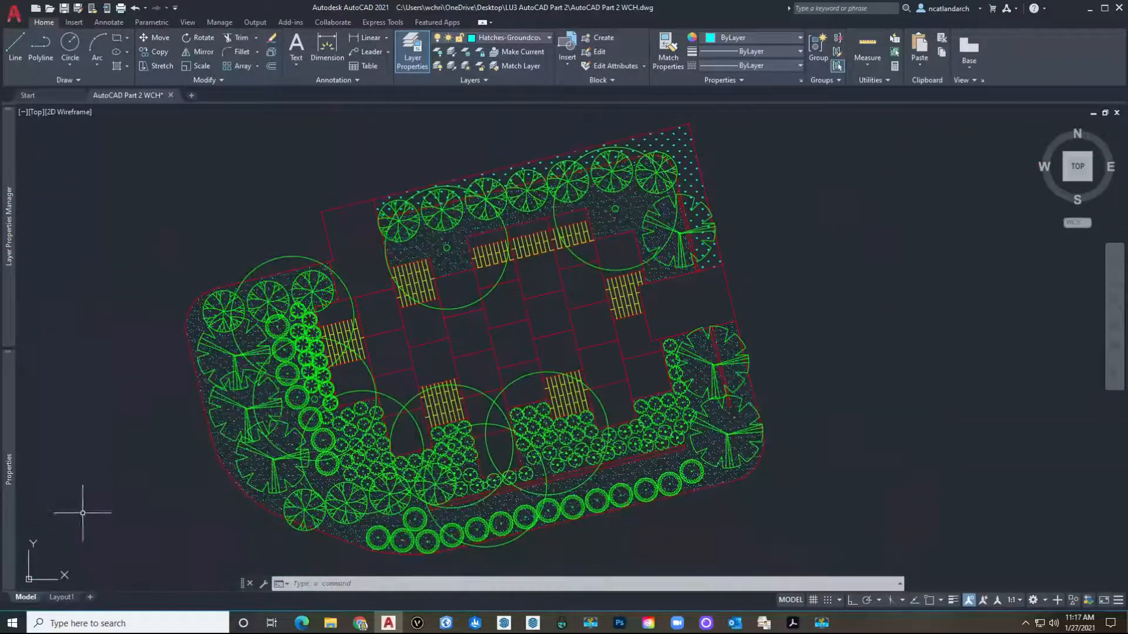
pyautogui.scroll(2, 244, 315)
pyautogui.scroll(-2, 276, 339)
pyautogui.moveTo(277, 340); pyautogui.dragTo(188, 328, button='middle')
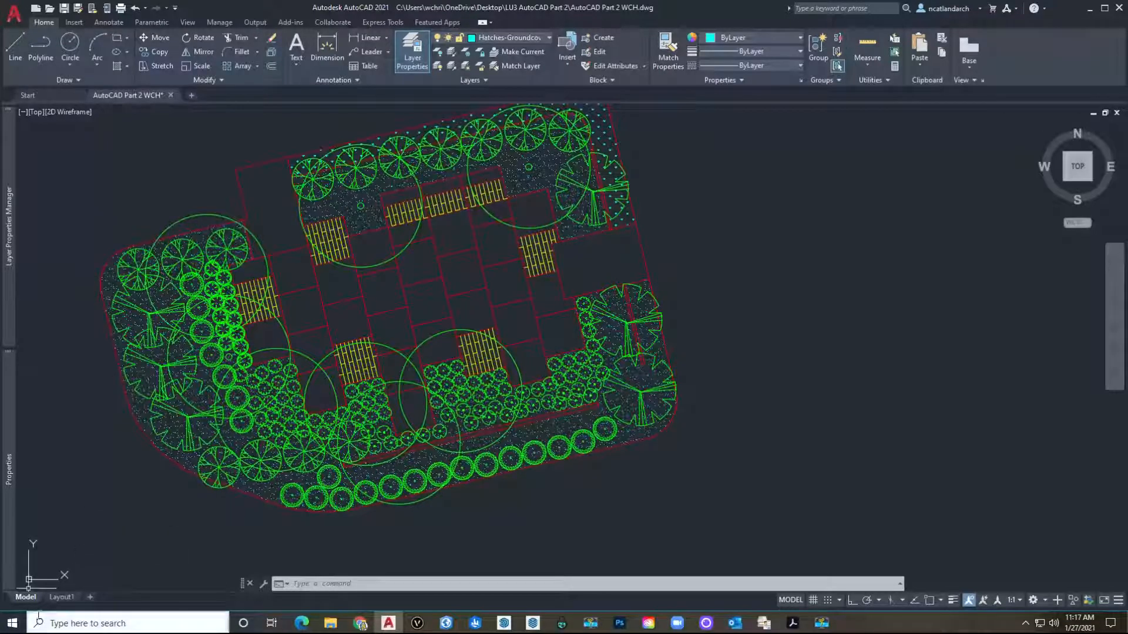
# Switch to Layout1, centre the whole landscape plan inside its viewport, and return to paper space.
pyautogui.click(57, 597)
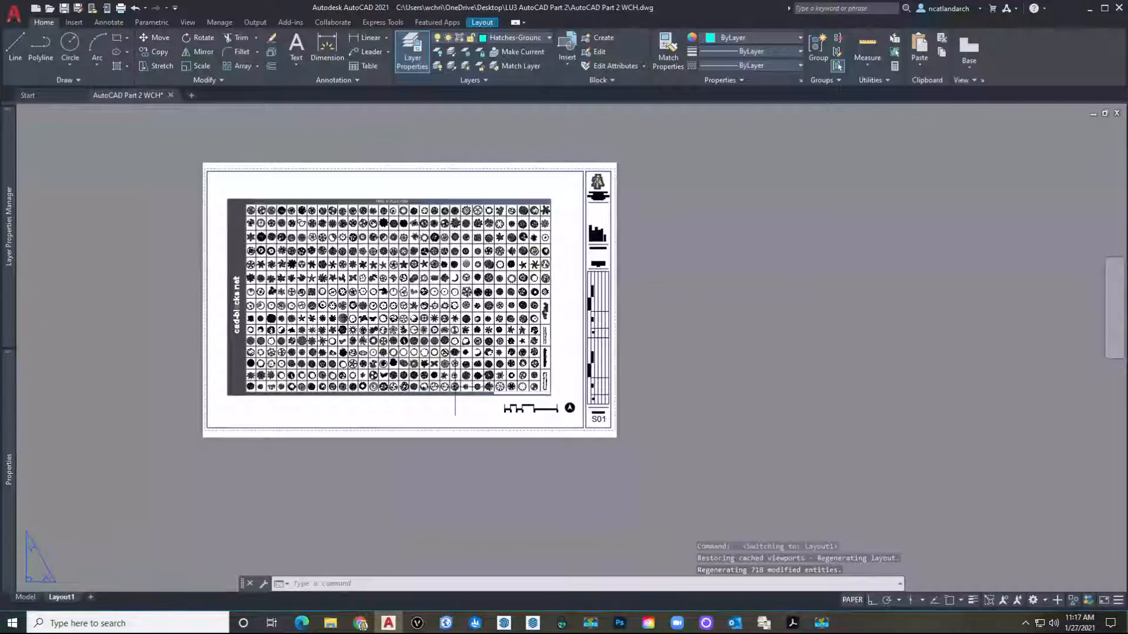
pyautogui.doubleClick(548, 379)
pyautogui.scroll(-5, 376, 329)
pyautogui.scroll(8, 361, 341)
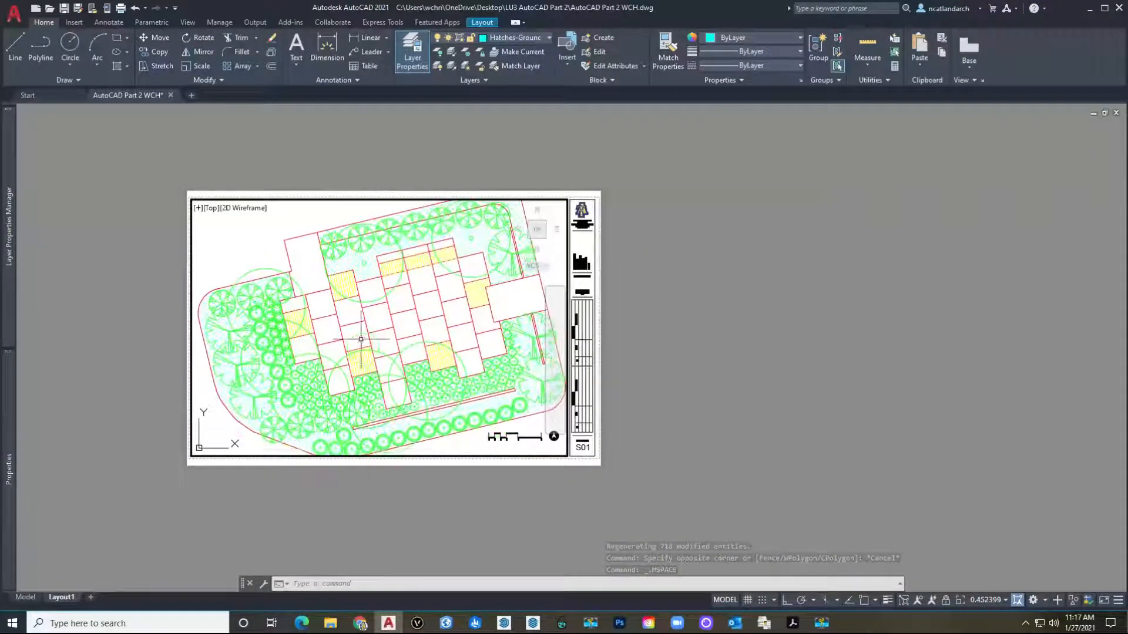
pyautogui.scroll(-3, 358, 341)
pyautogui.scroll(1, 352, 343)
pyautogui.scroll(-1, 348, 343)
pyautogui.moveTo(348, 342); pyautogui.dragTo(368, 327, button='middle')
pyautogui.scroll(2, 364, 330)
pyautogui.scroll(-2, 364, 330)
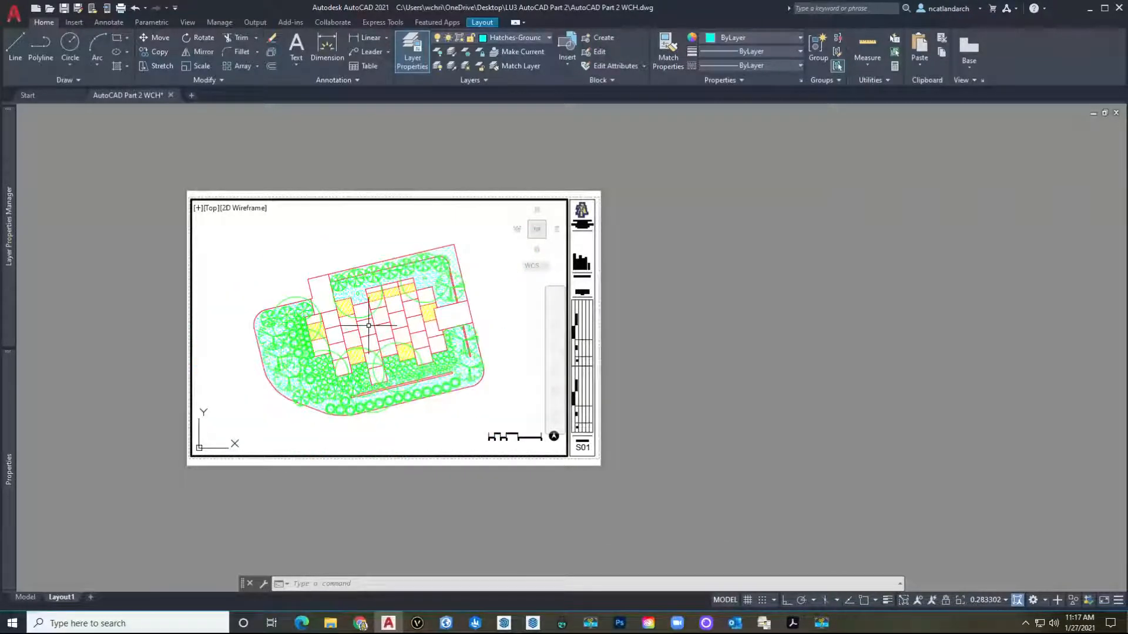
pyautogui.write('ps')
pyautogui.press('space')
# Modify the Layout1 page setup to display plot styles with the Sasaki.ctb table.
pyautogui.moveTo(368, 325); pyautogui.dragTo(374, 389, button='middle')
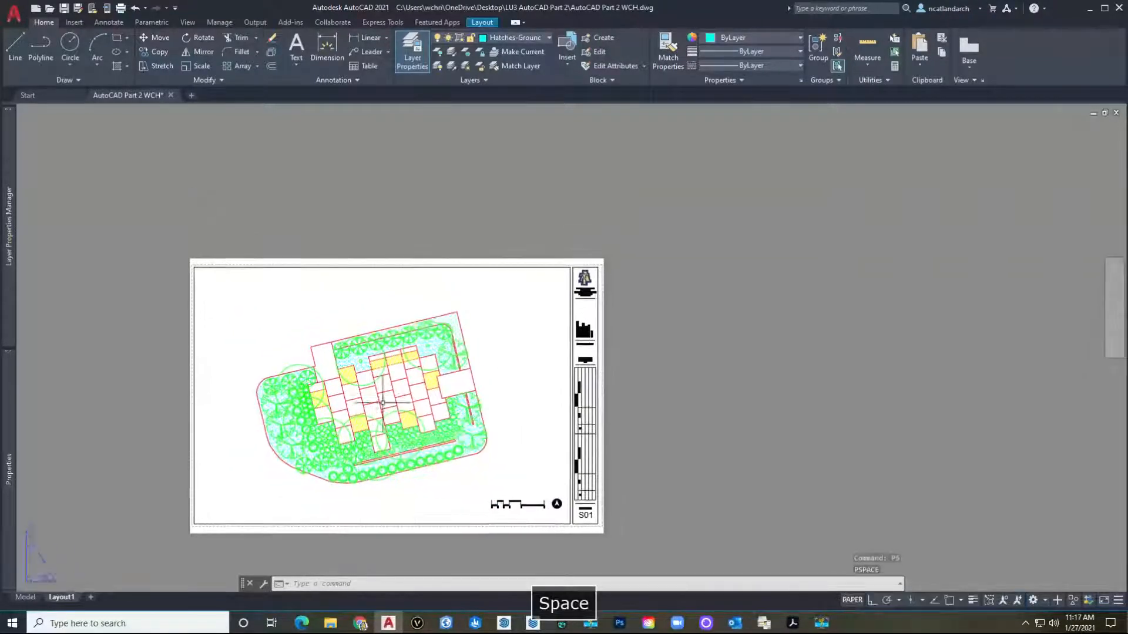
pyautogui.moveTo(404, 473); pyautogui.dragTo(406, 442, button='middle')
pyautogui.scroll(2, 408, 445)
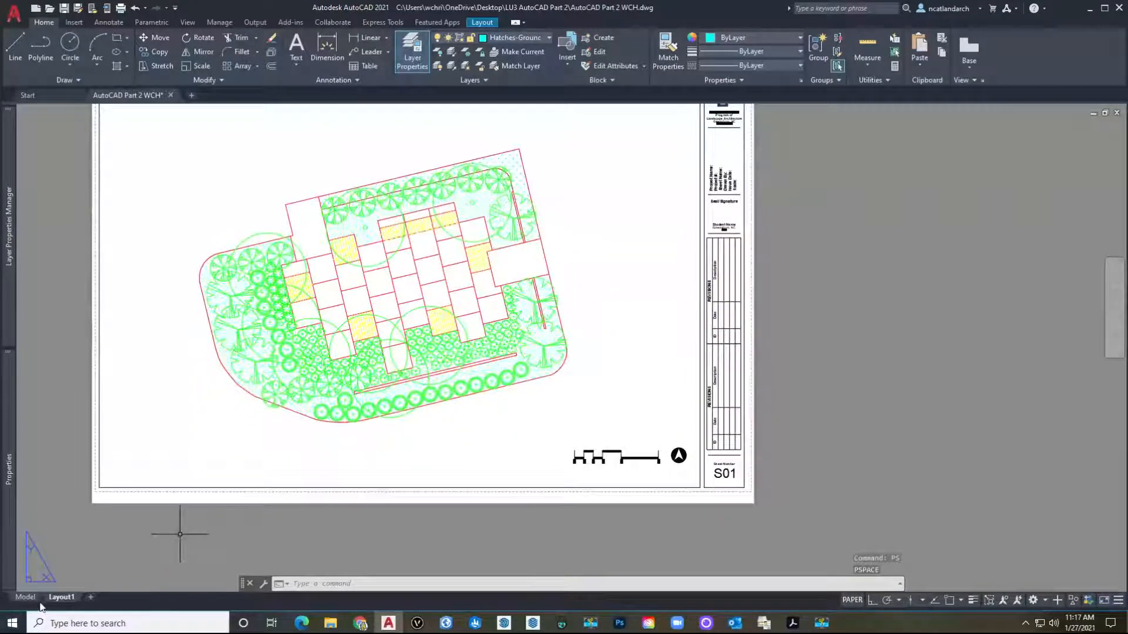
pyautogui.rightClick(67, 601)
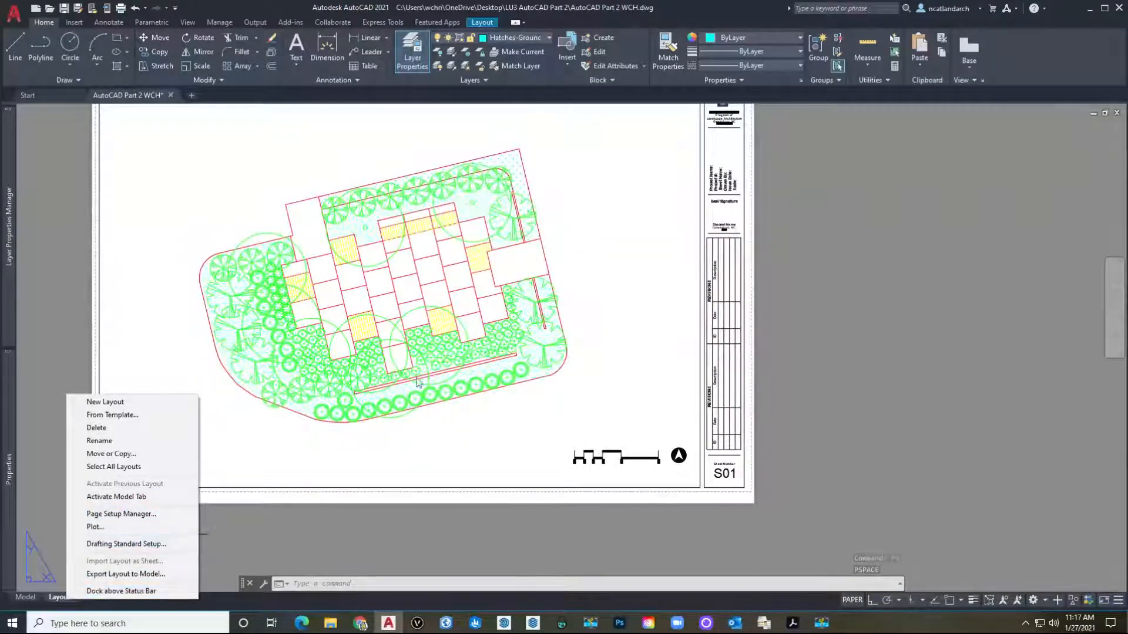
pyautogui.click(121, 514)
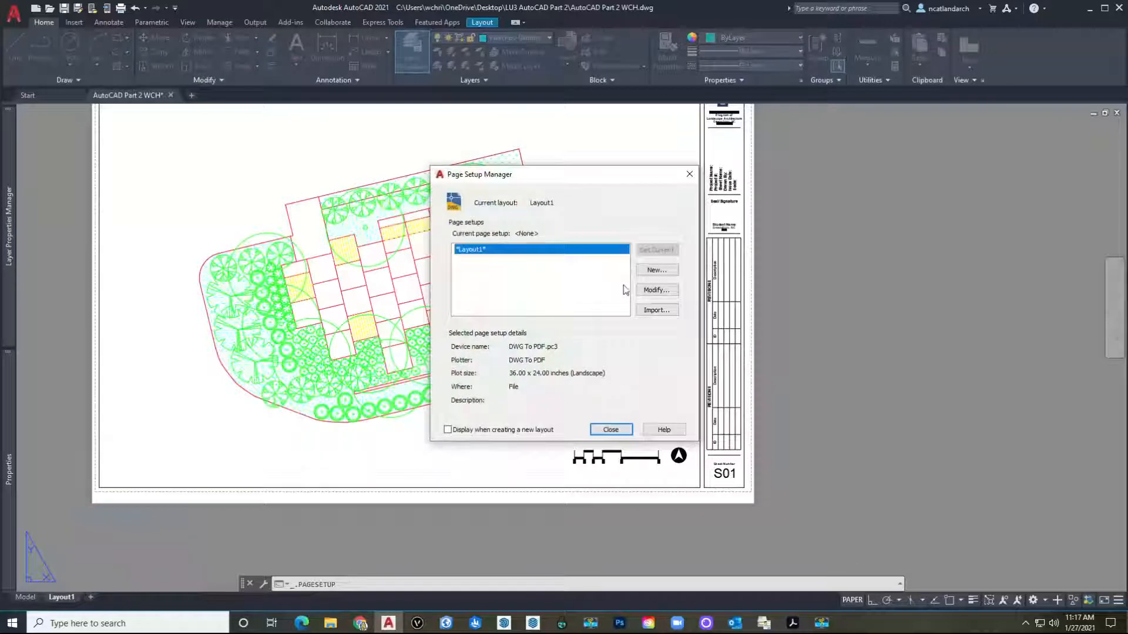
pyautogui.click(646, 290)
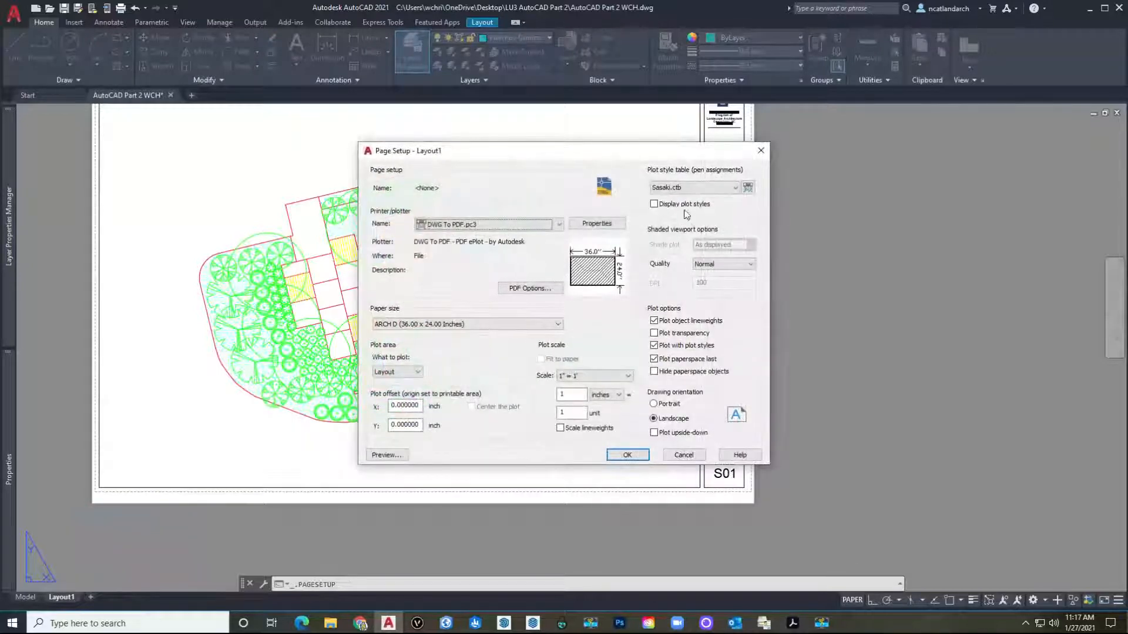
pyautogui.click(654, 204)
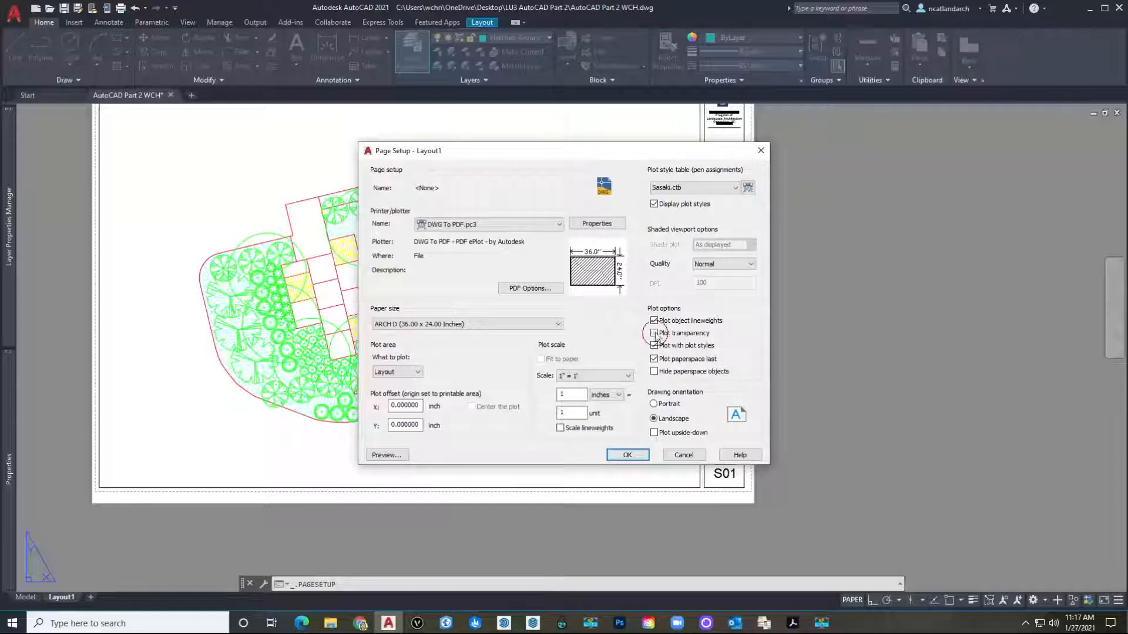
pyautogui.click(627, 455)
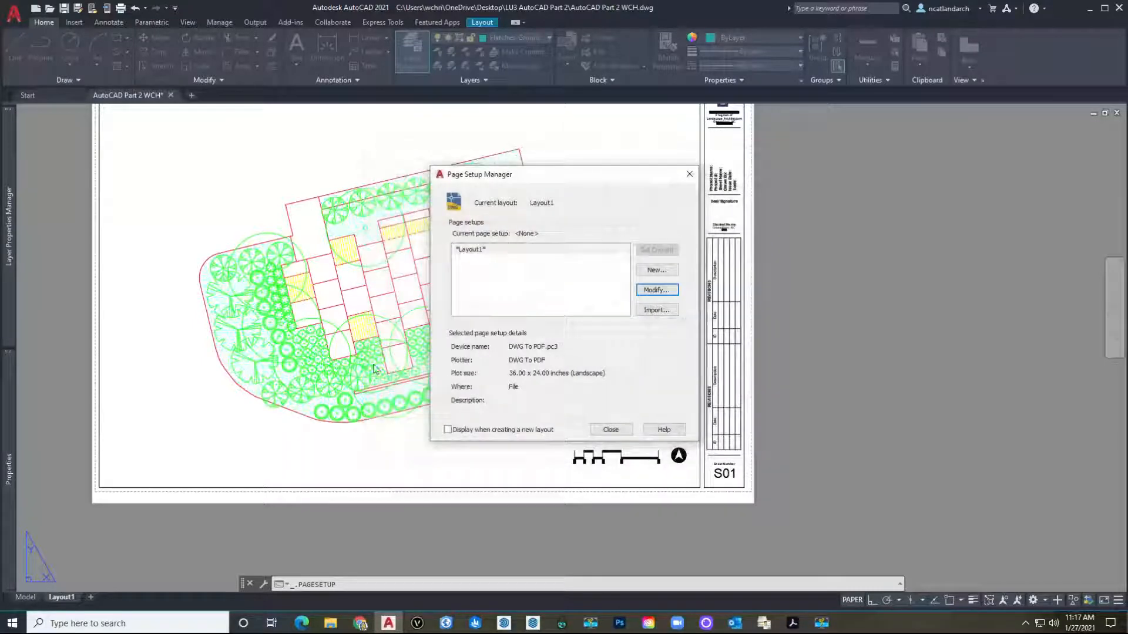
pyautogui.click(610, 430)
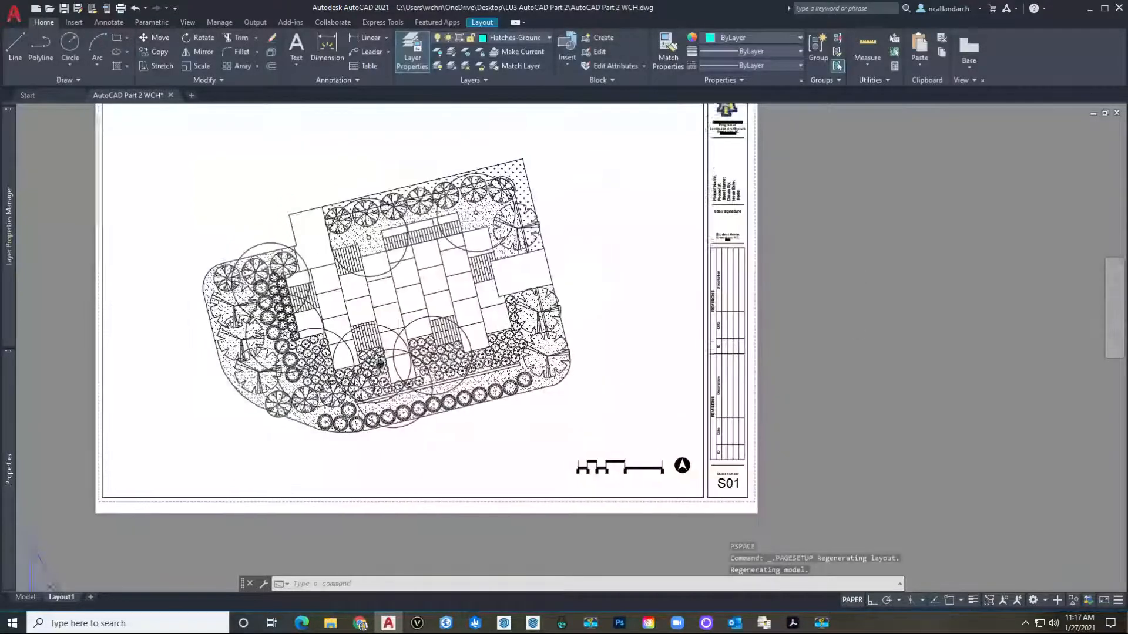
# Turn on lineweight display for the Layout1 sheet and check the planting linework up close.
pyautogui.scroll(-2, 377, 353)
pyautogui.scroll(5, 376, 353)
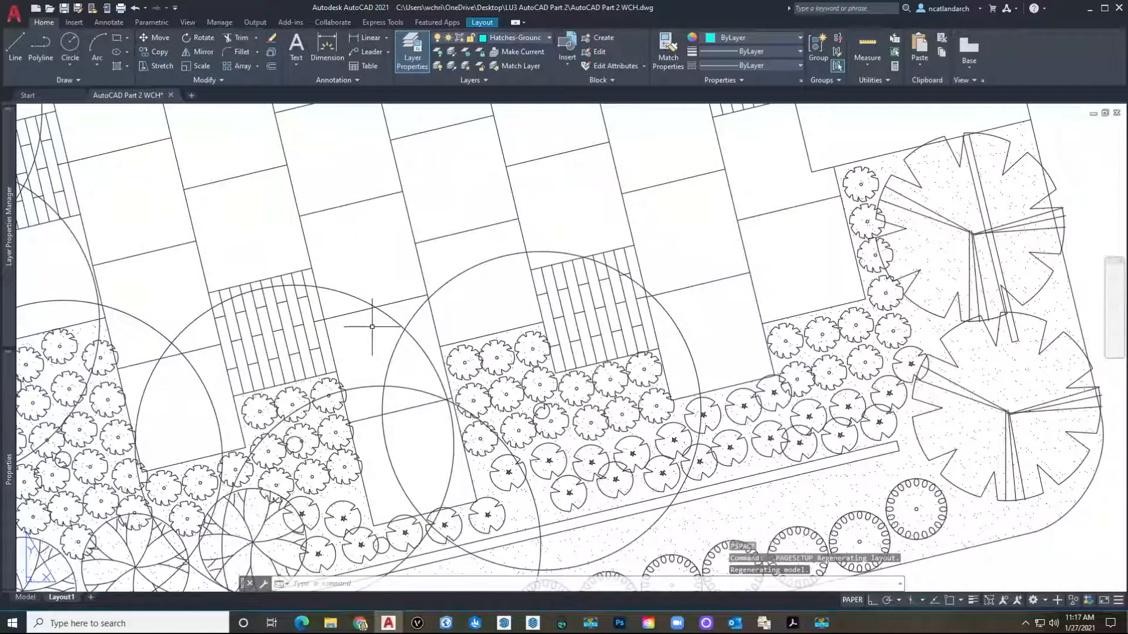
pyautogui.scroll(-2, 376, 320)
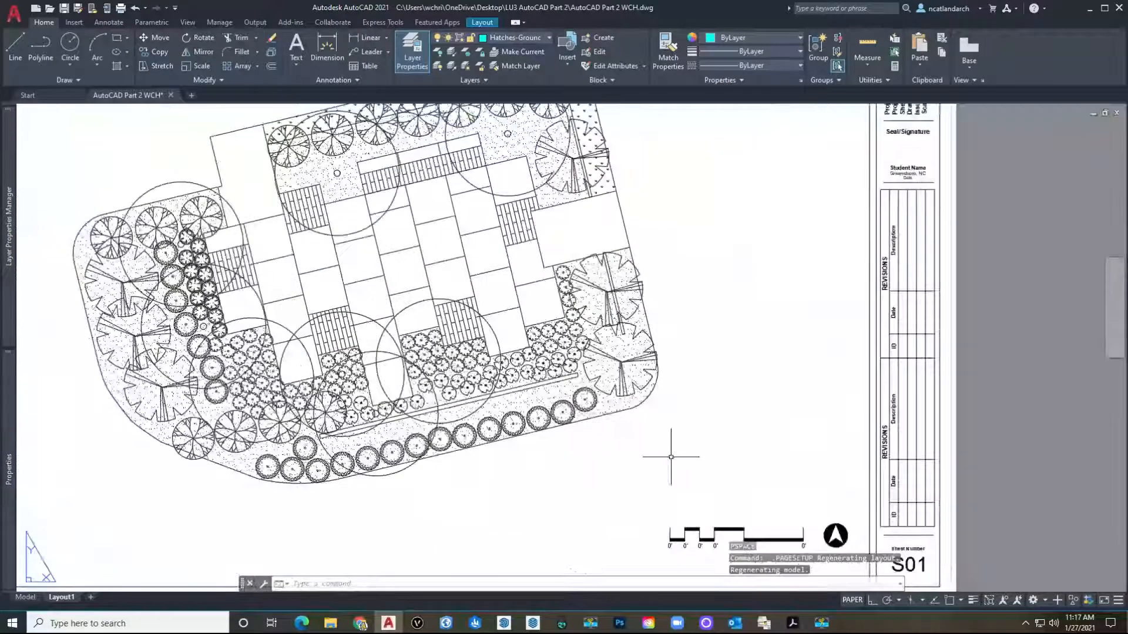
pyautogui.click(973, 600)
pyautogui.scroll(4, 474, 458)
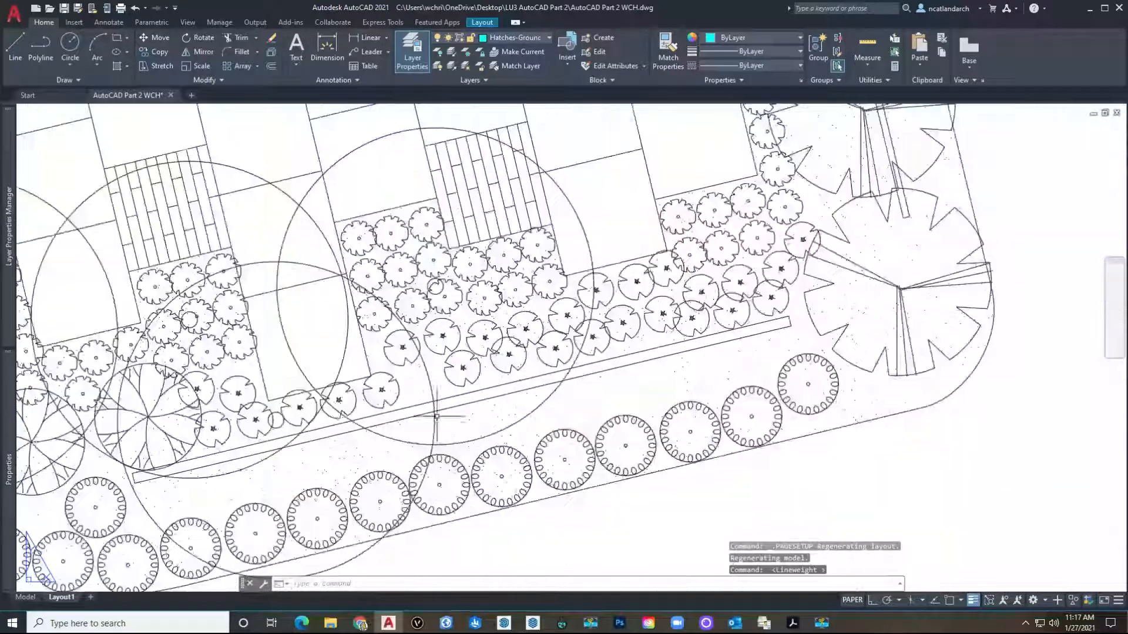
# Check the status bar customization list for the LineWeight toggle and review the whole sheet with lineweights displayed.
pyautogui.click(1119, 600)
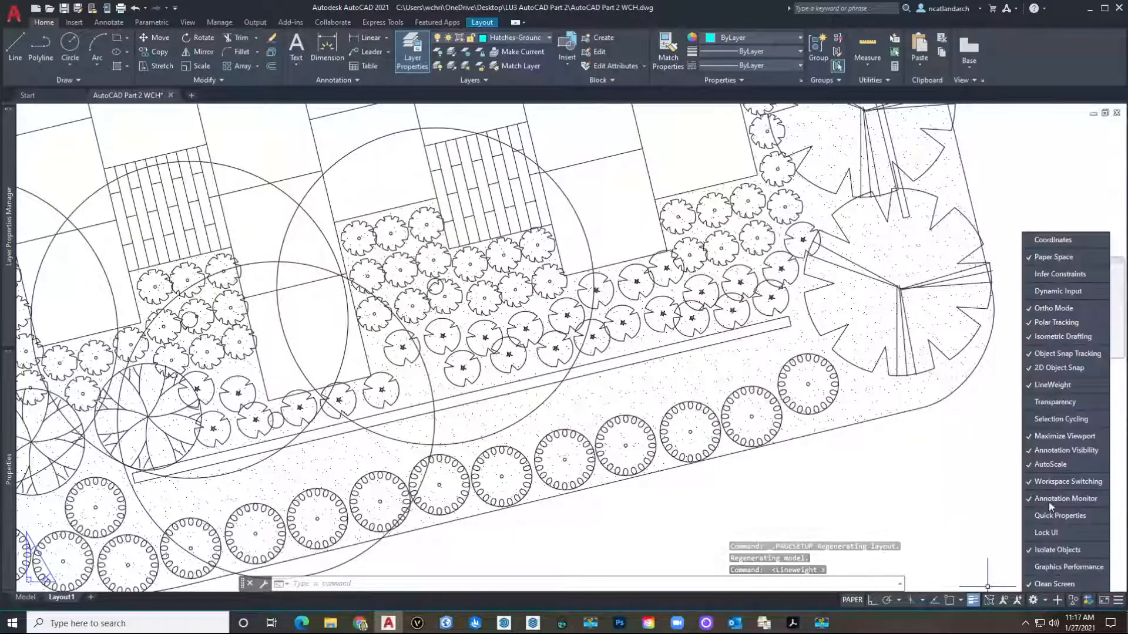
pyautogui.scroll(-5, 572, 423)
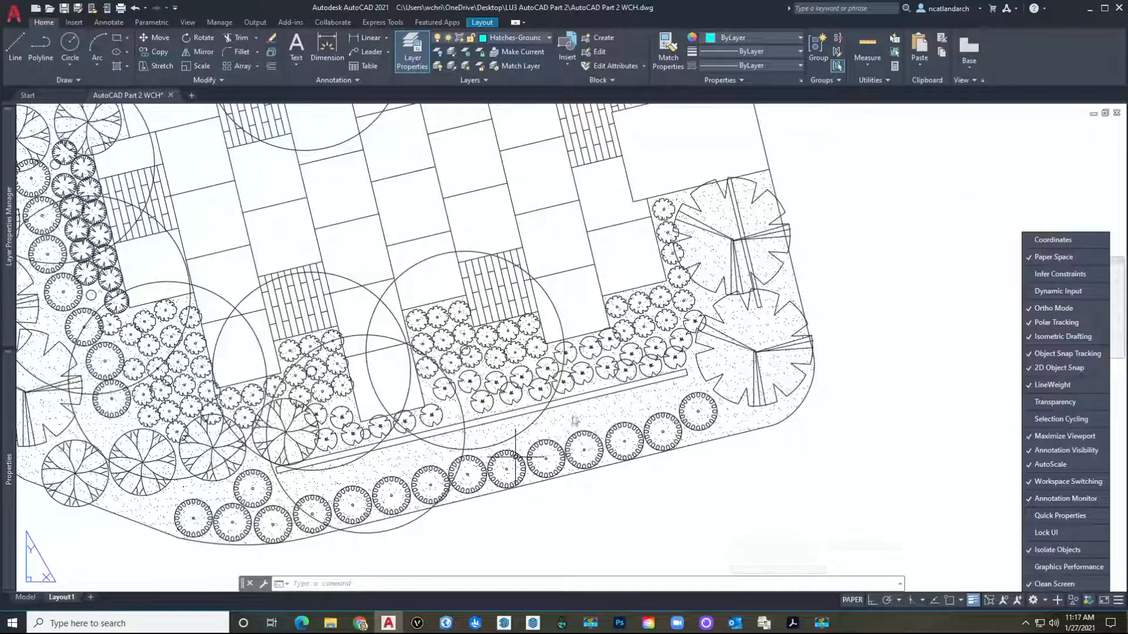
pyautogui.scroll(-2, 305, 395)
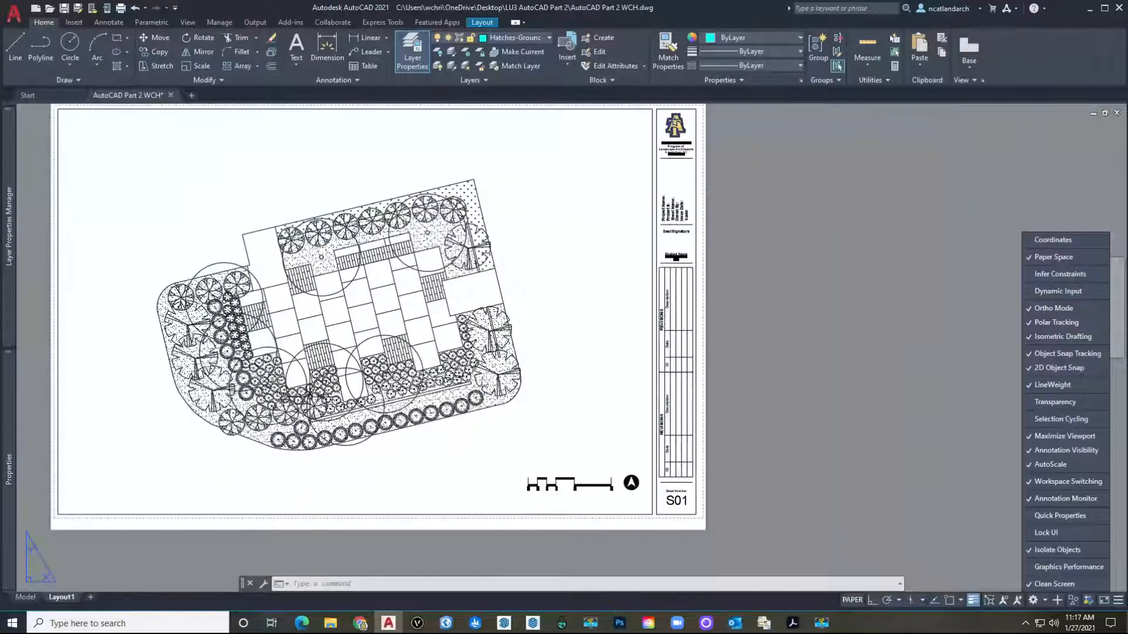
pyautogui.click(201, 222)
pyautogui.moveTo(204, 245); pyautogui.dragTo(285, 302, button='middle')
pyautogui.moveTo(398, 382); pyautogui.dragTo(323, 331, button='middle')
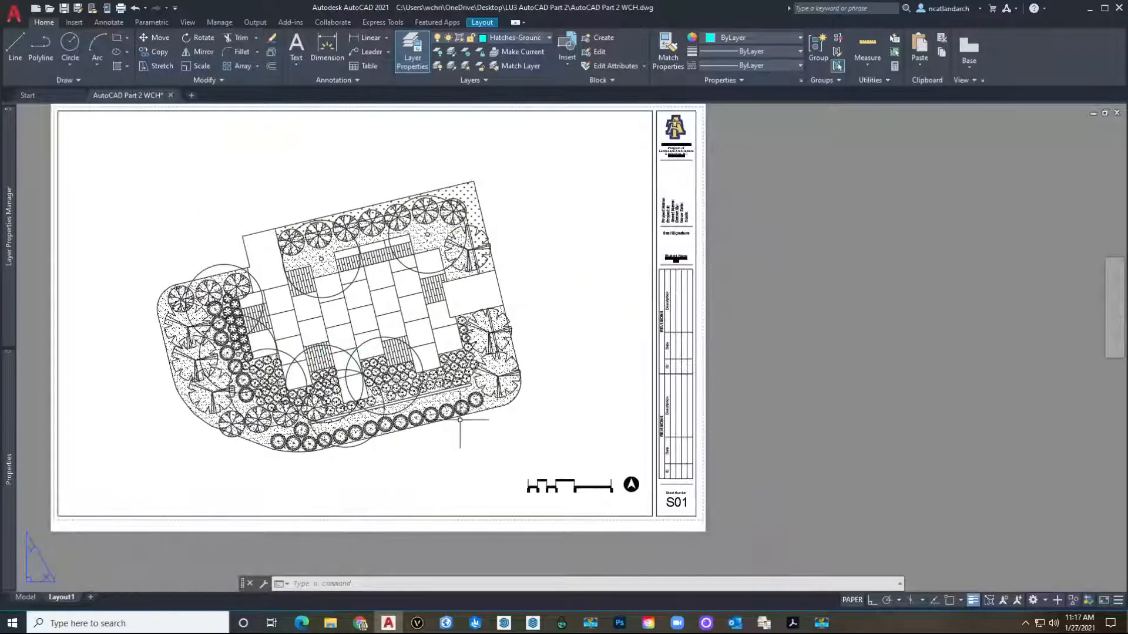
pyautogui.scroll(3, 503, 299)
pyautogui.scroll(-2, 533, 377)
# Set the plan viewport's scale to Custom 1/4" and return to paper space.
pyautogui.doubleClick(533, 377)
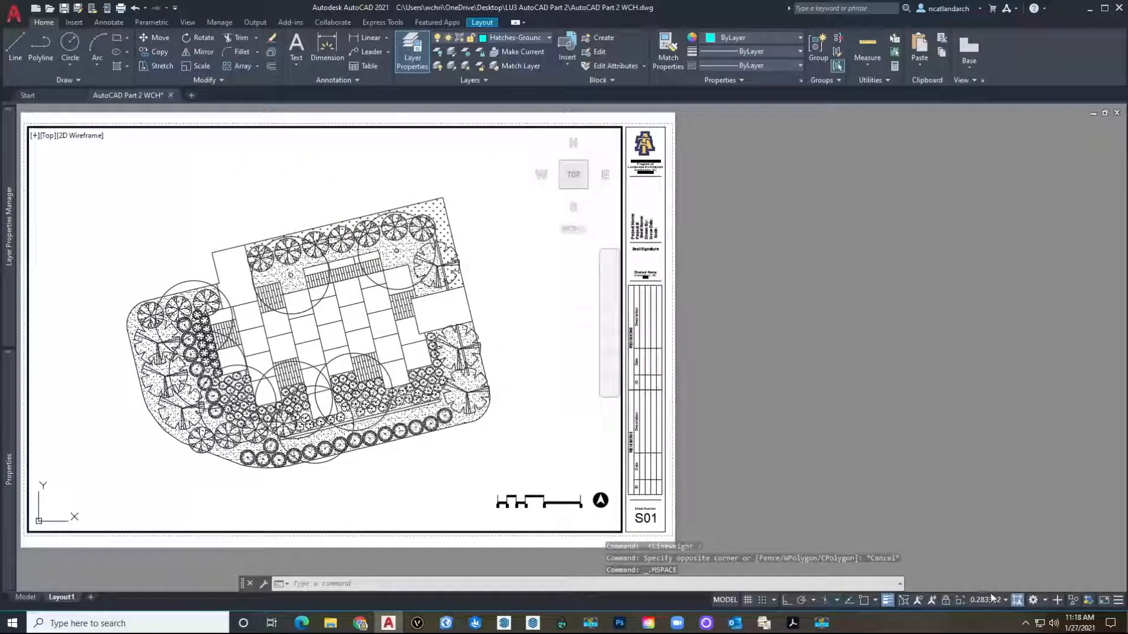
pyautogui.click(990, 600)
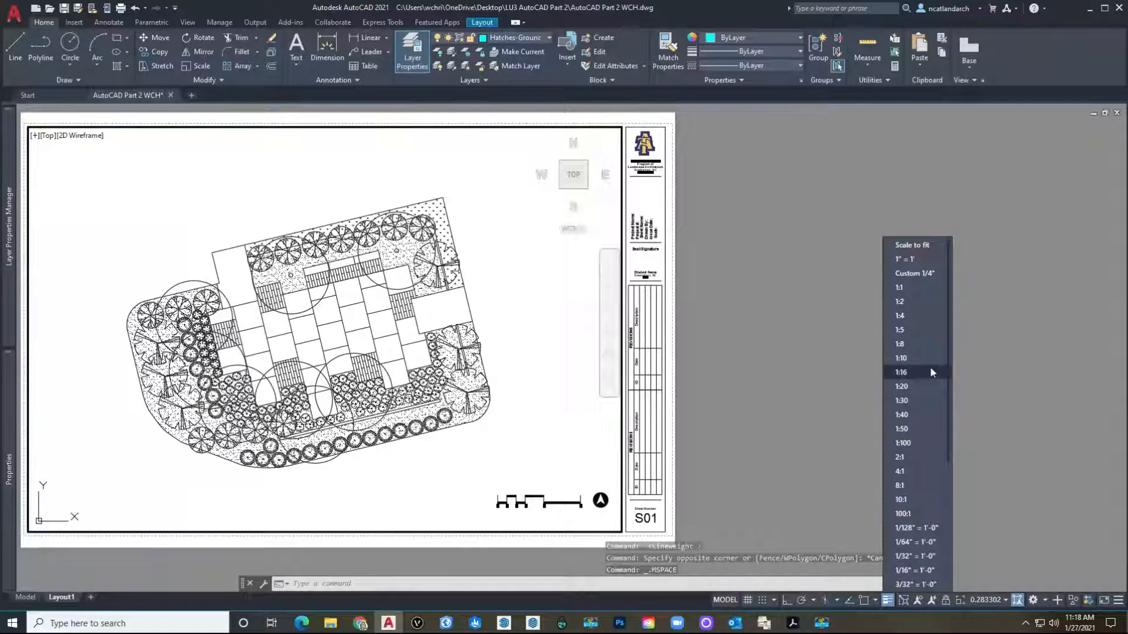
pyautogui.click(929, 274)
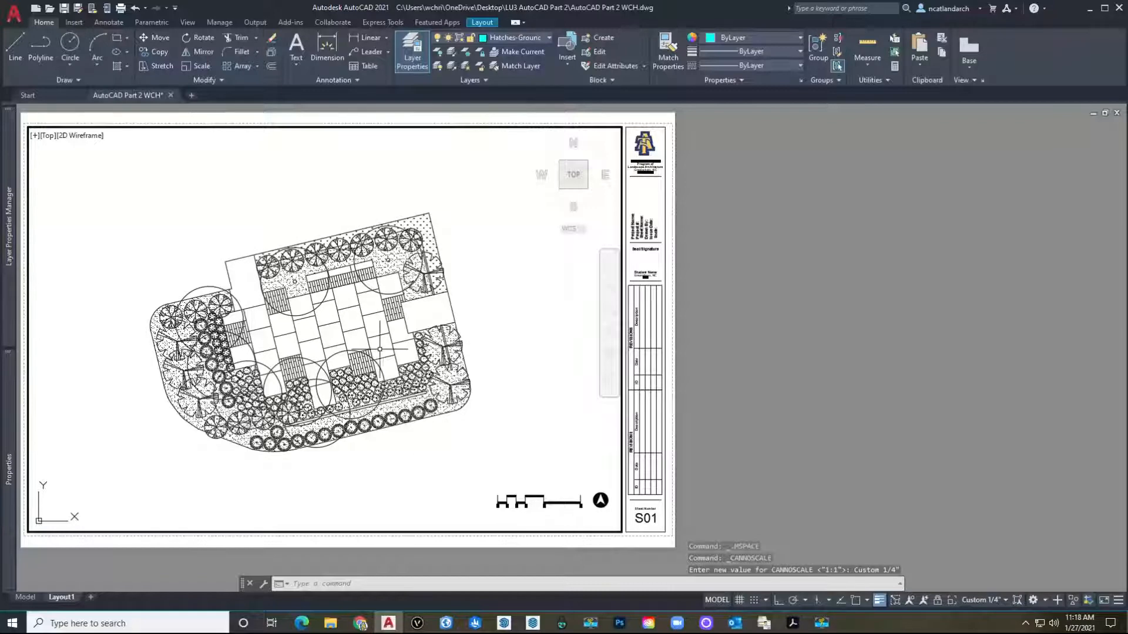
pyautogui.write('ps')
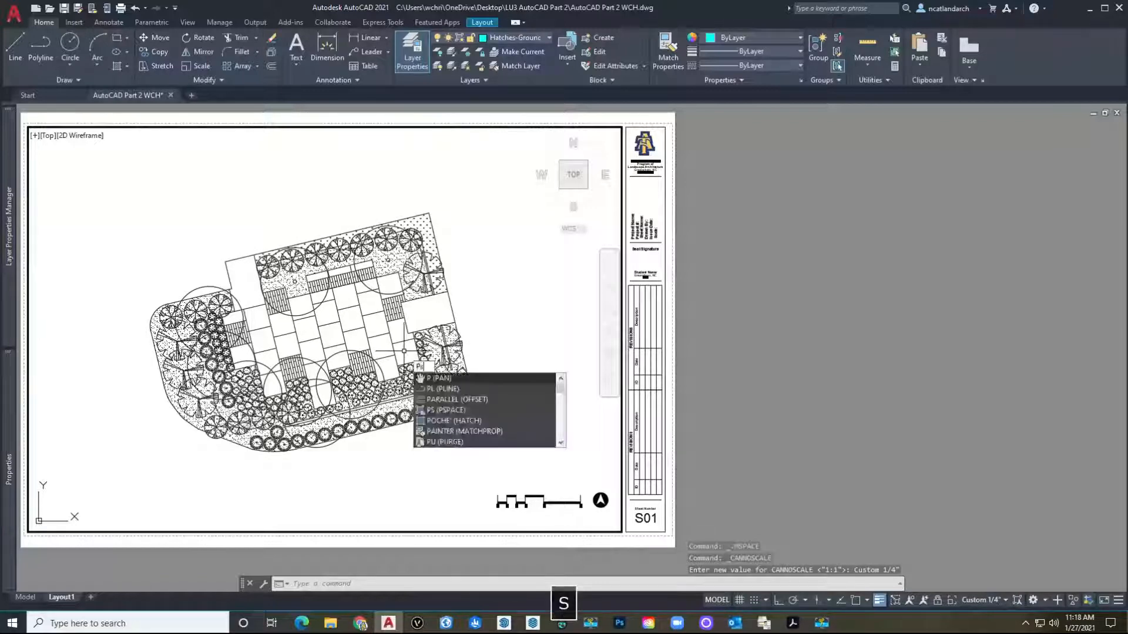
pyautogui.press('space')
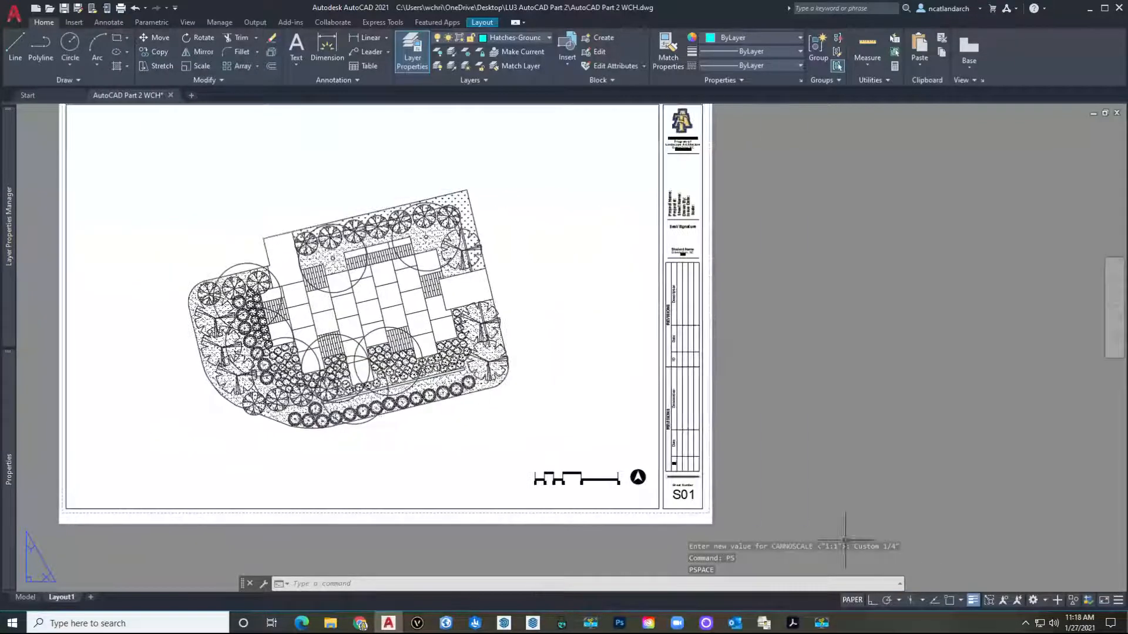
# Try the 1/4" = 1'-0" scale on the plan viewport and switch it back to Custom 1/4".
pyautogui.doubleClick(501, 428)
pyautogui.moveTo(501, 428)
pyautogui.mouseDown(button='middle')
pyautogui.moveTo(511, 430)
pyautogui.moveTo(470, 418)
pyautogui.mouseUp(button='middle')
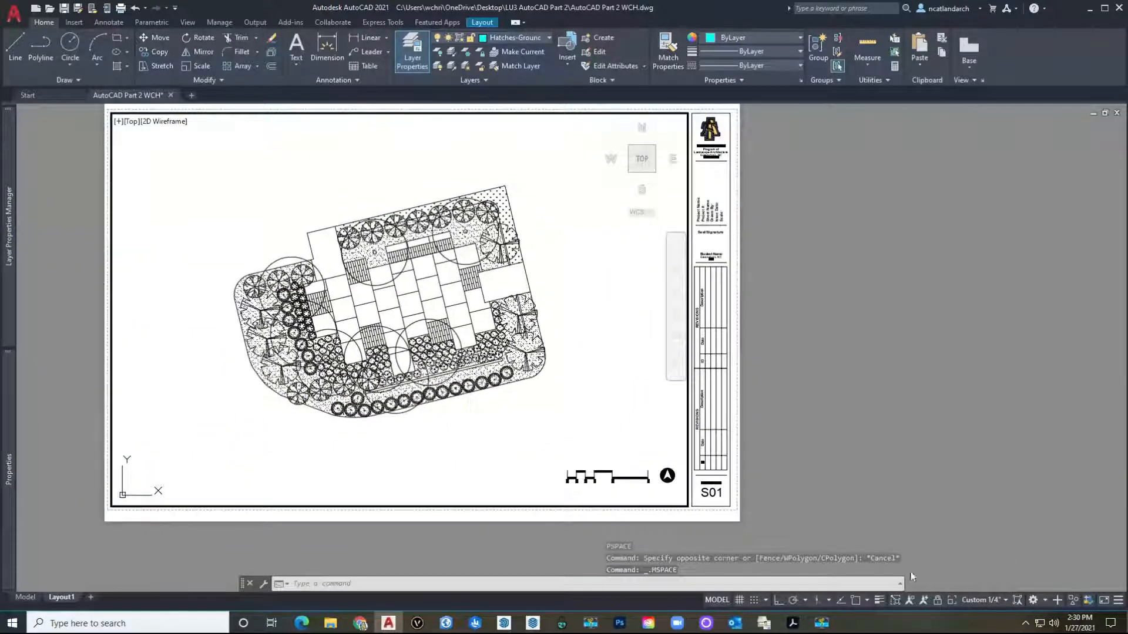
pyautogui.click(990, 601)
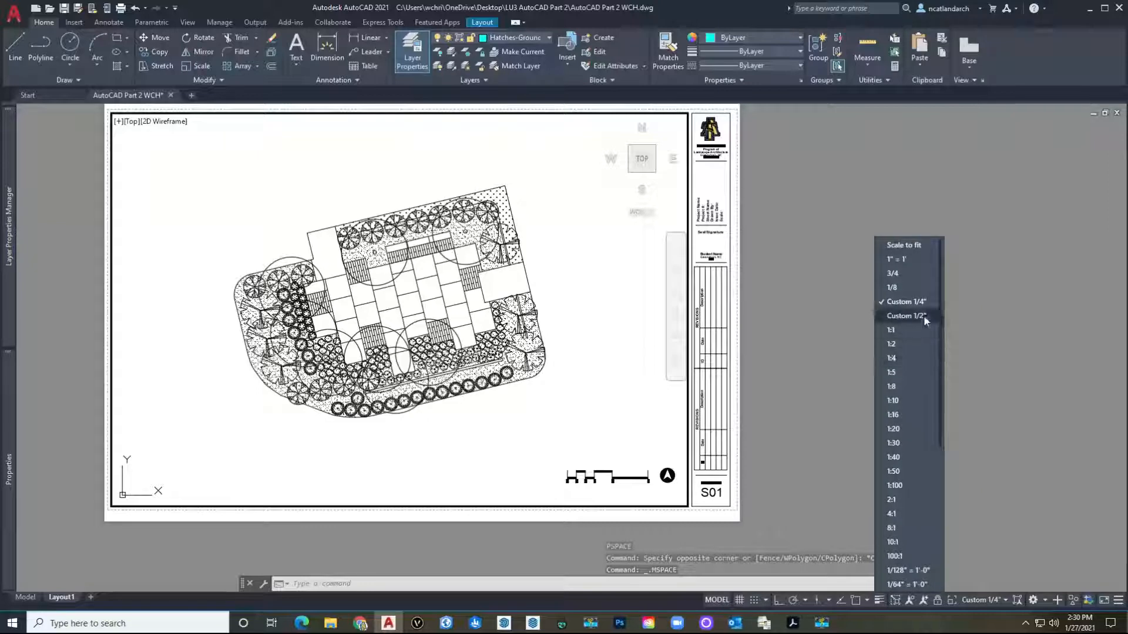
pyautogui.scroll(-6, 902, 499)
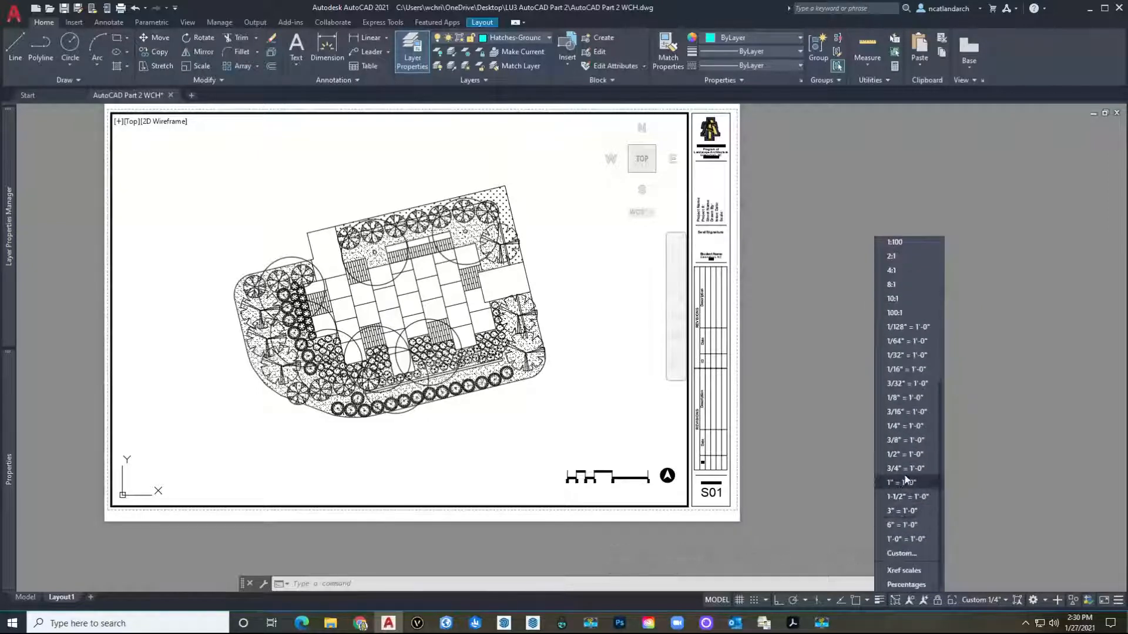
pyautogui.click(909, 426)
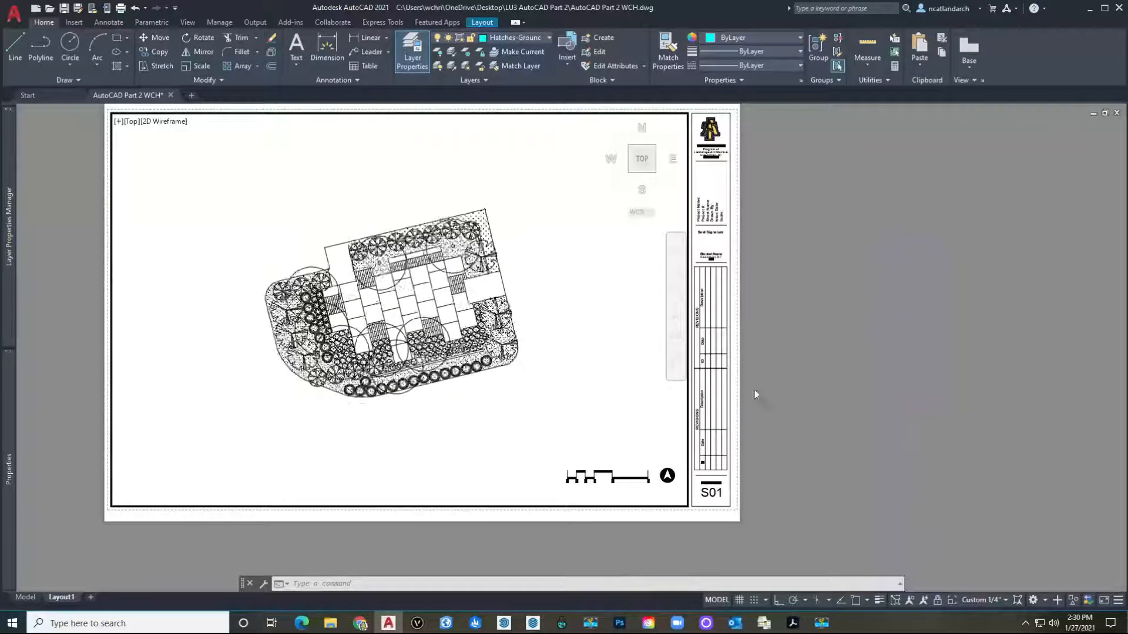
pyautogui.click(977, 601)
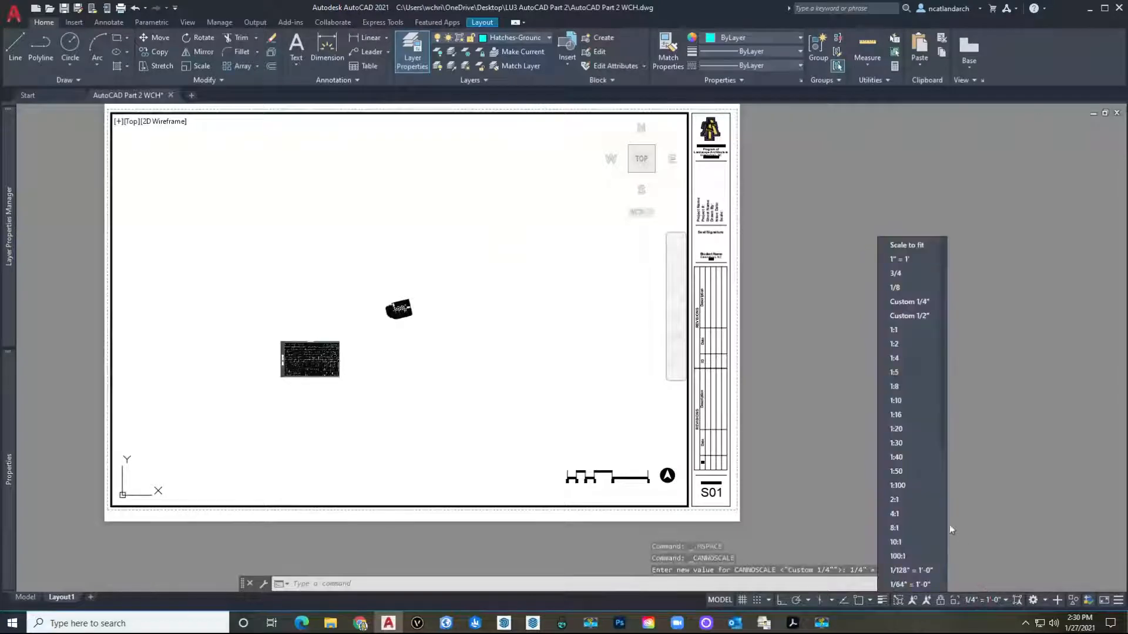
pyautogui.click(926, 312)
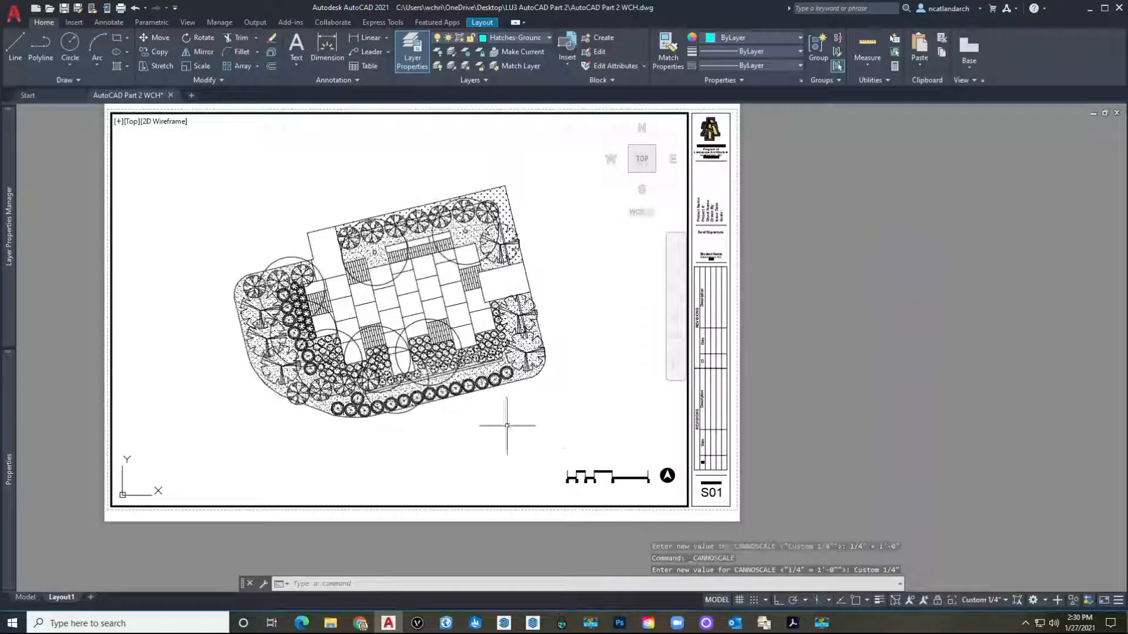
# Compare the paper and drawing units of Custom 1/4" and 1/4" = 1'-0" in the drawing scale list.
pyautogui.click(975, 602)
pyautogui.scroll(-2, 922, 554)
pyautogui.scroll(-2, 909, 562)
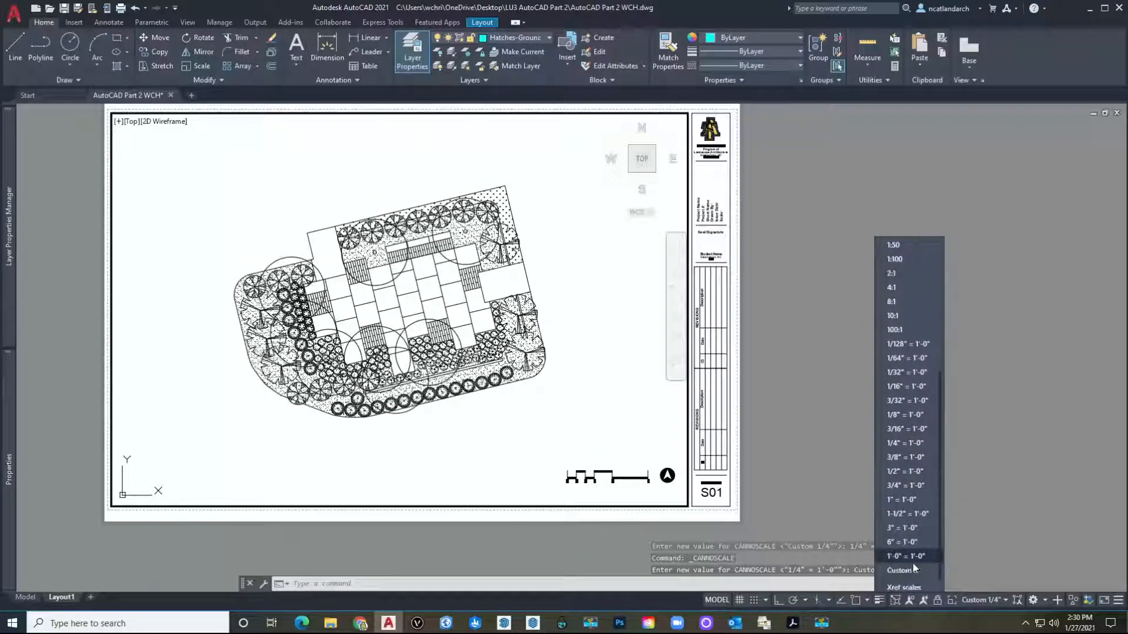
pyautogui.click(914, 570)
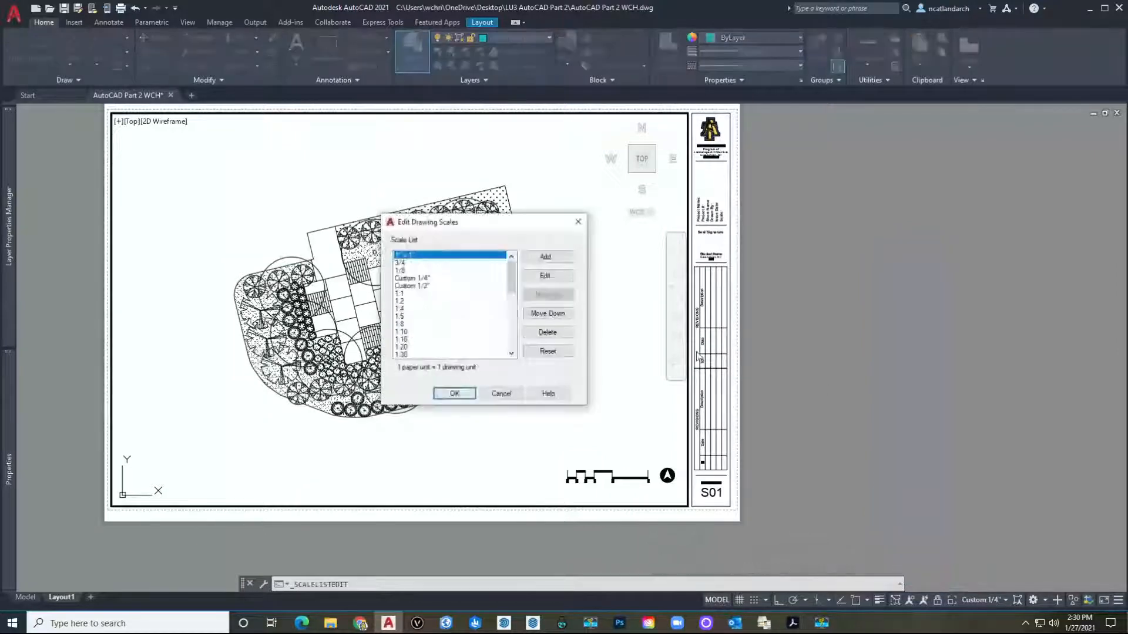
pyautogui.click(433, 279)
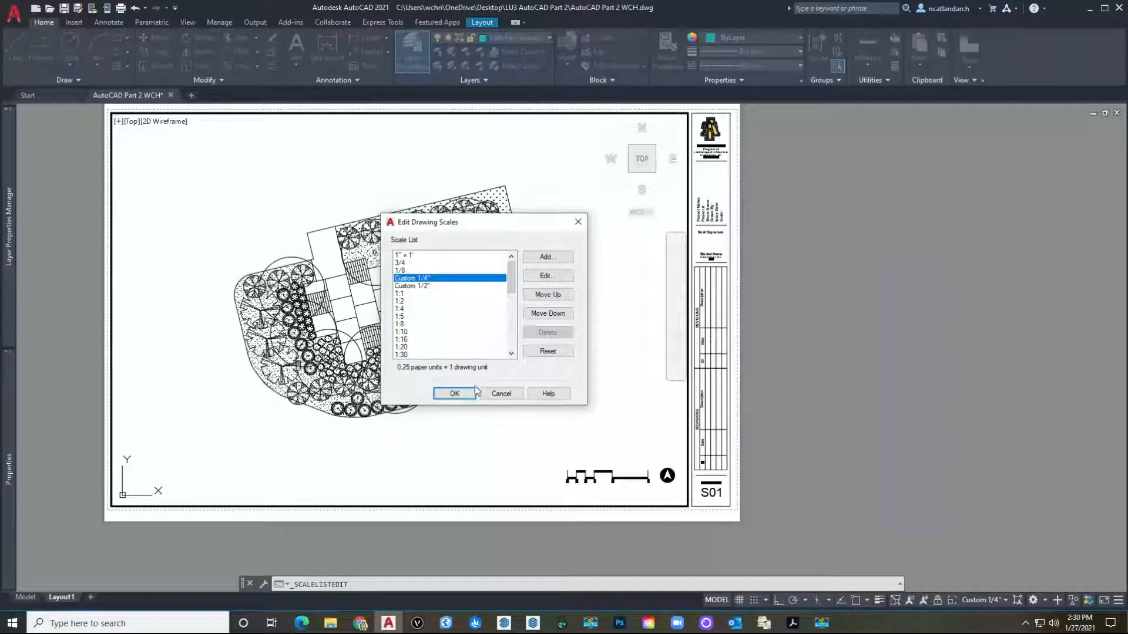
pyautogui.scroll(-8, 448, 295)
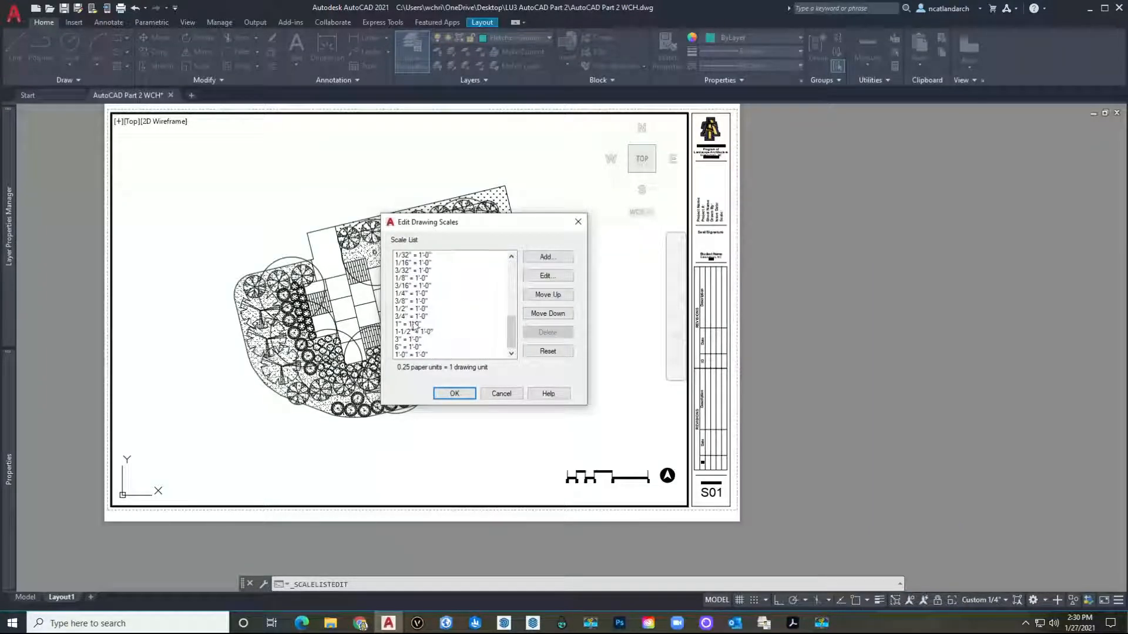
pyautogui.click(424, 294)
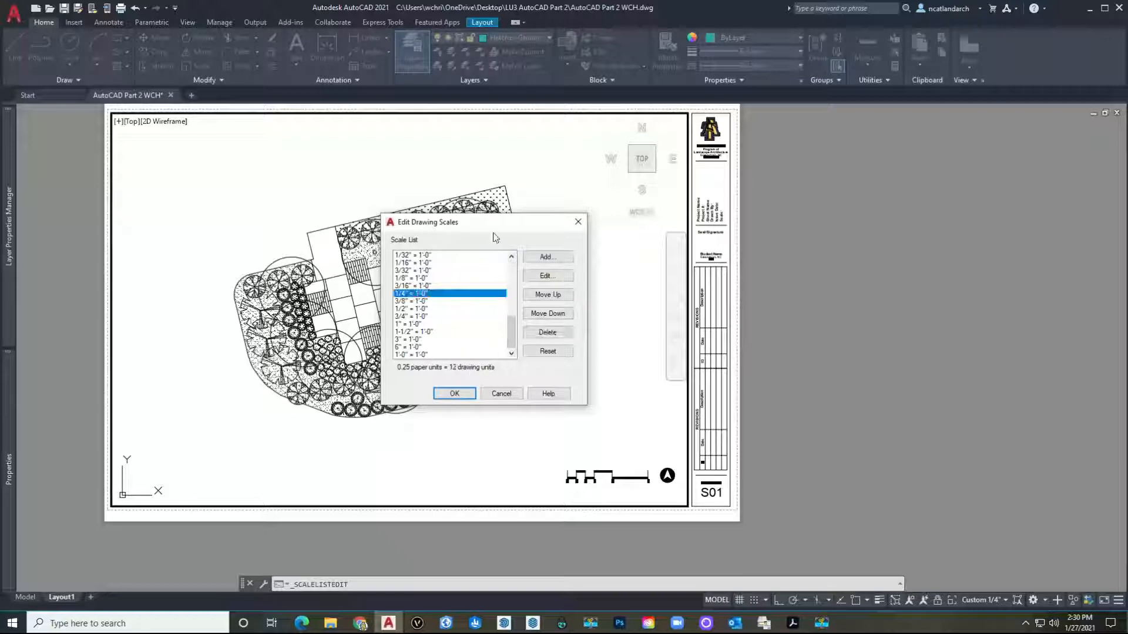
pyautogui.moveTo(453, 226); pyautogui.dragTo(601, 227)
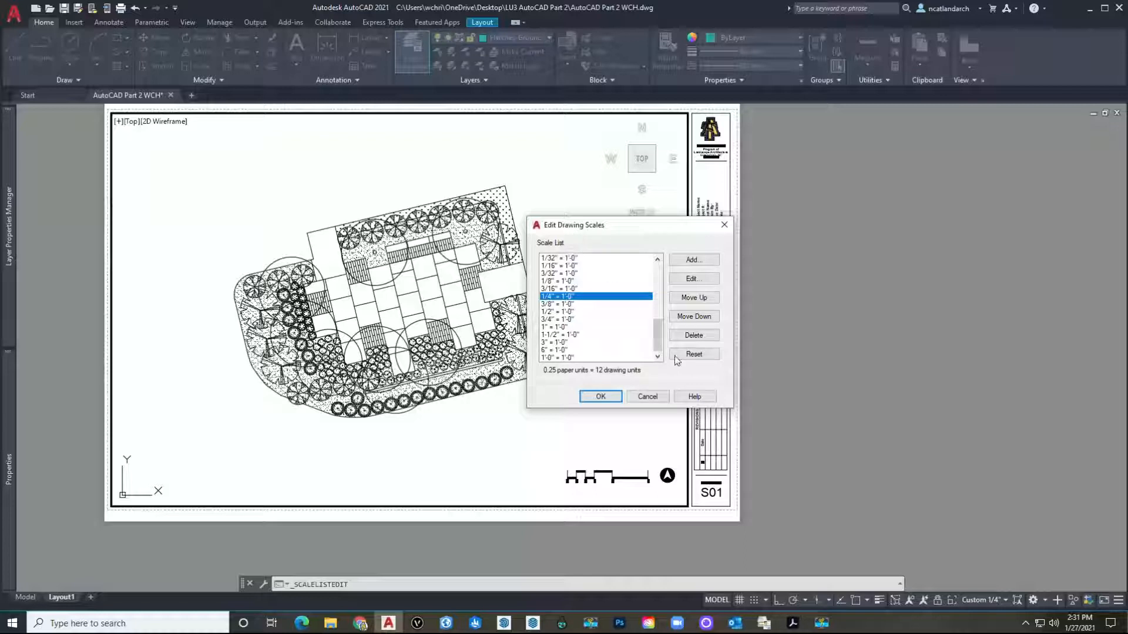
pyautogui.click(711, 262)
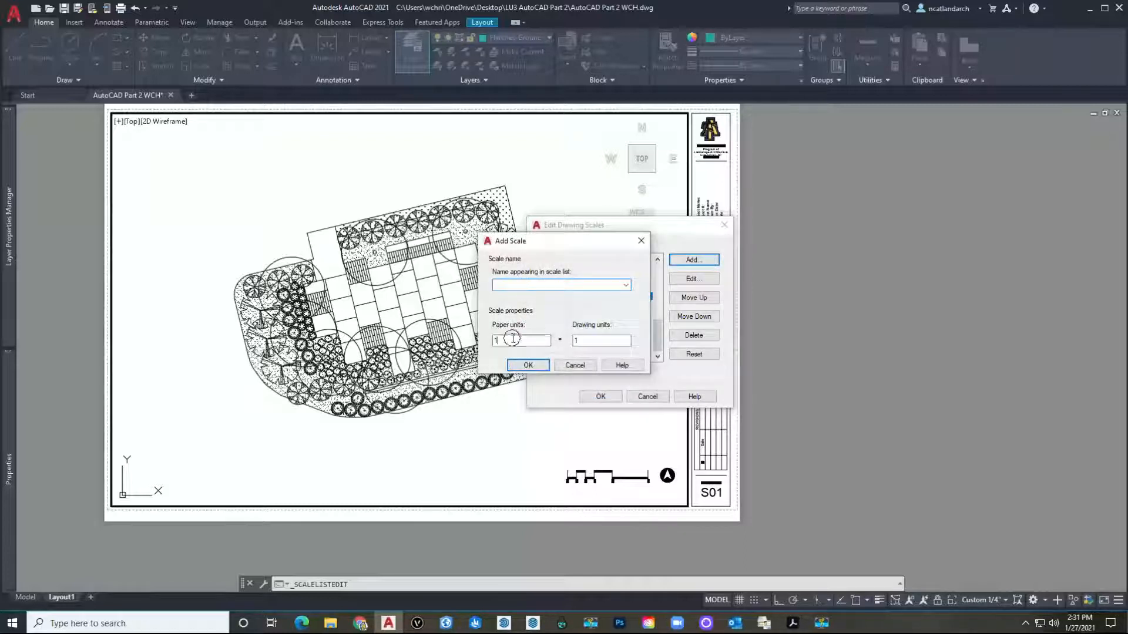
pyautogui.write('25')
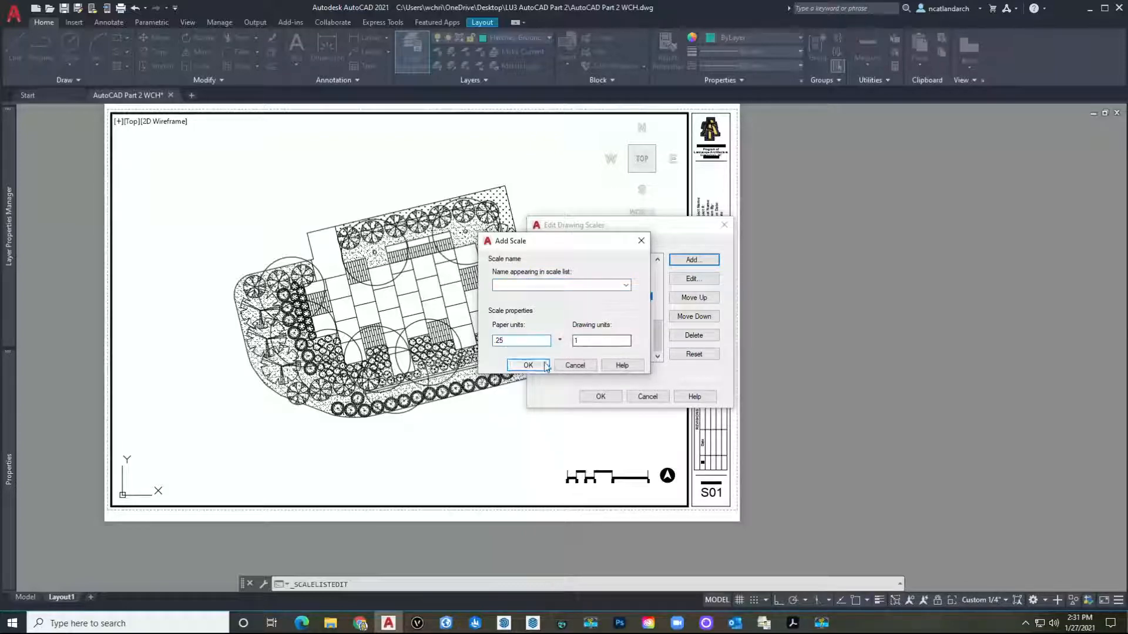
pyautogui.click(578, 365)
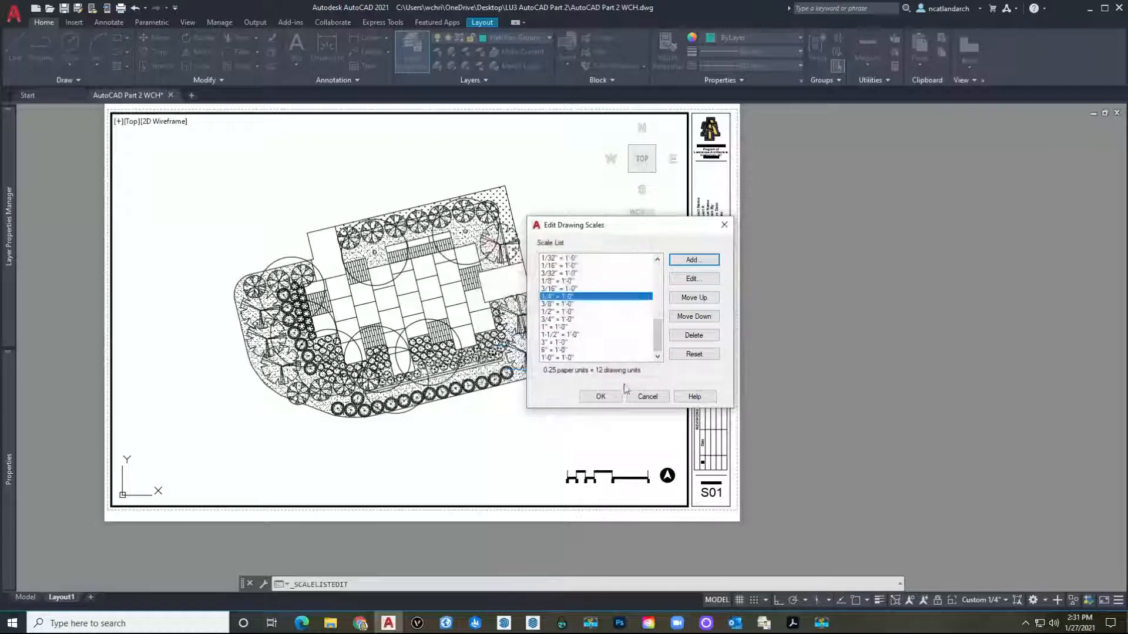
pyautogui.click(647, 397)
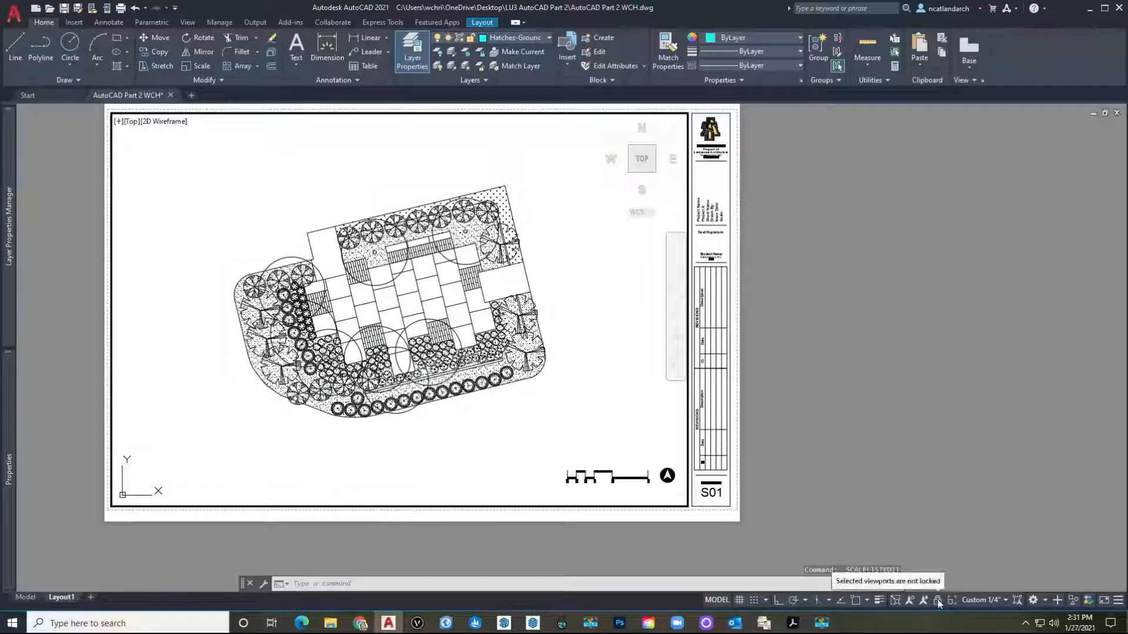
# Lock the plan viewport's view and return to paper space.
pyautogui.moveTo(649, 486); pyautogui.dragTo(463, 462, button='middle')
pyautogui.scroll(5, 463, 462)
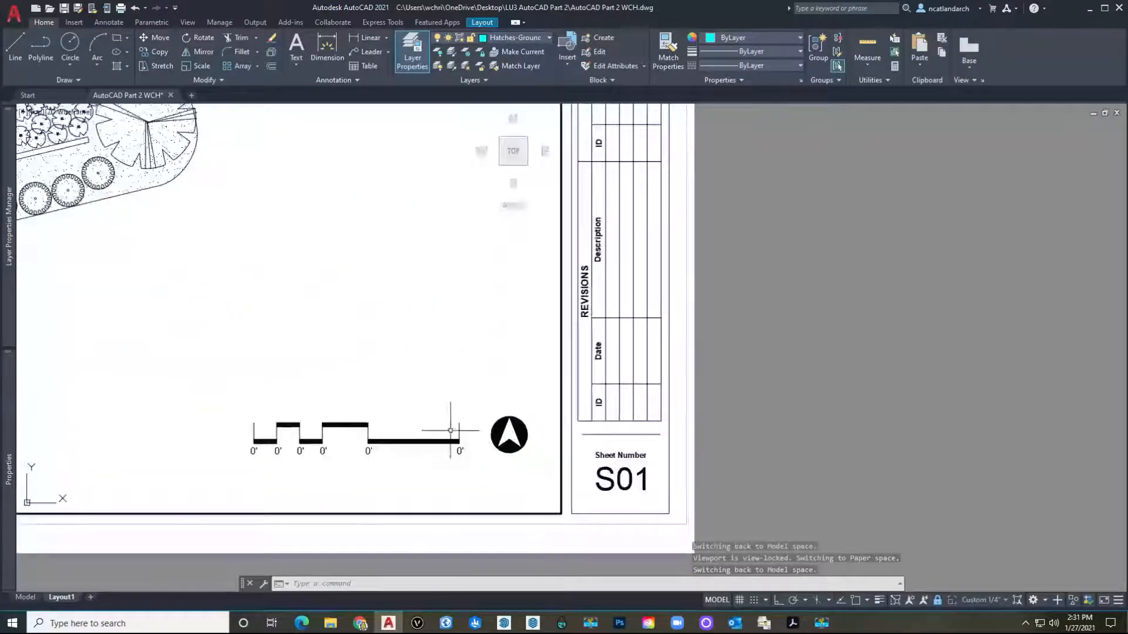
pyautogui.scroll(-3, 479, 408)
pyautogui.write('ps')
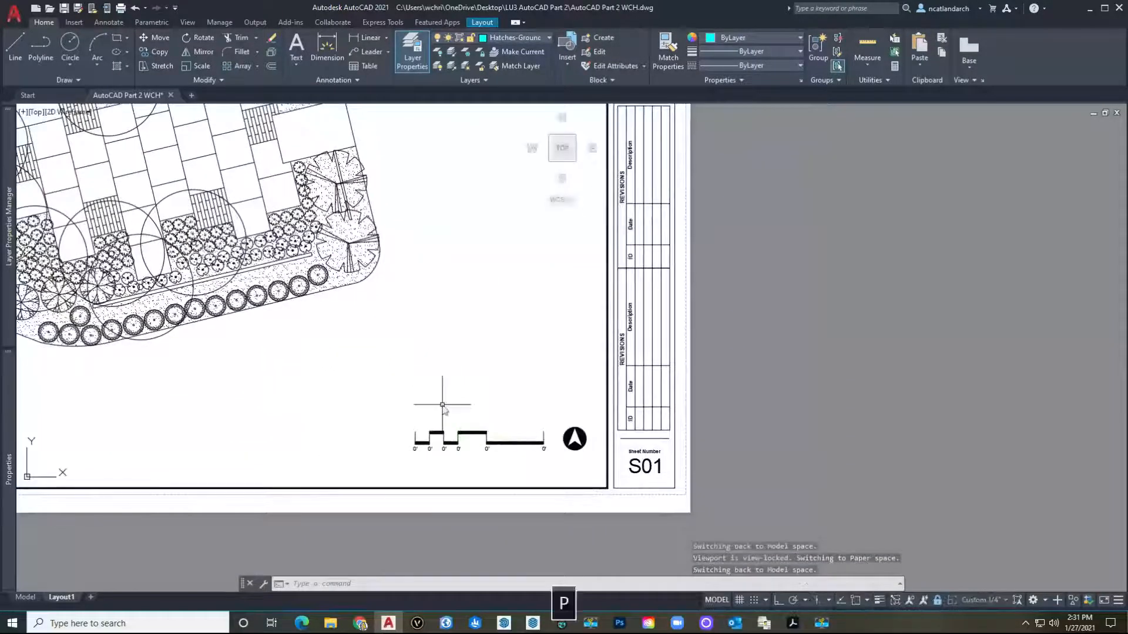
pyautogui.press('space')
# Erase the bar graphics of the scale bar beside the north arrow, leaving the 0' labels in place.
pyautogui.scroll(3, 516, 446)
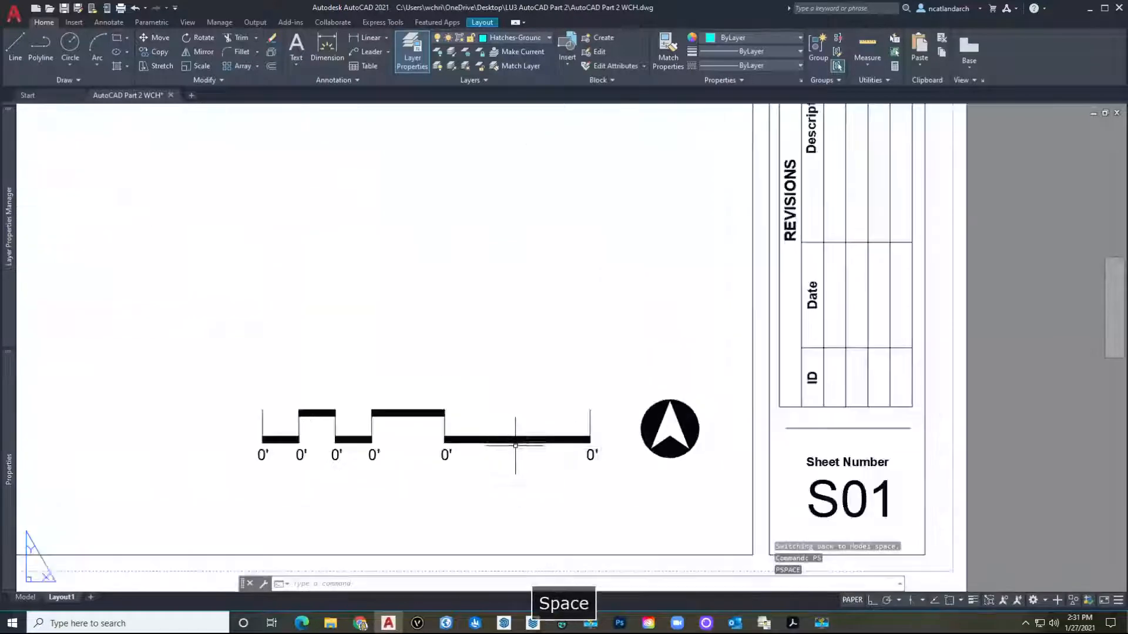
pyautogui.click(604, 446)
pyautogui.press('Delete')
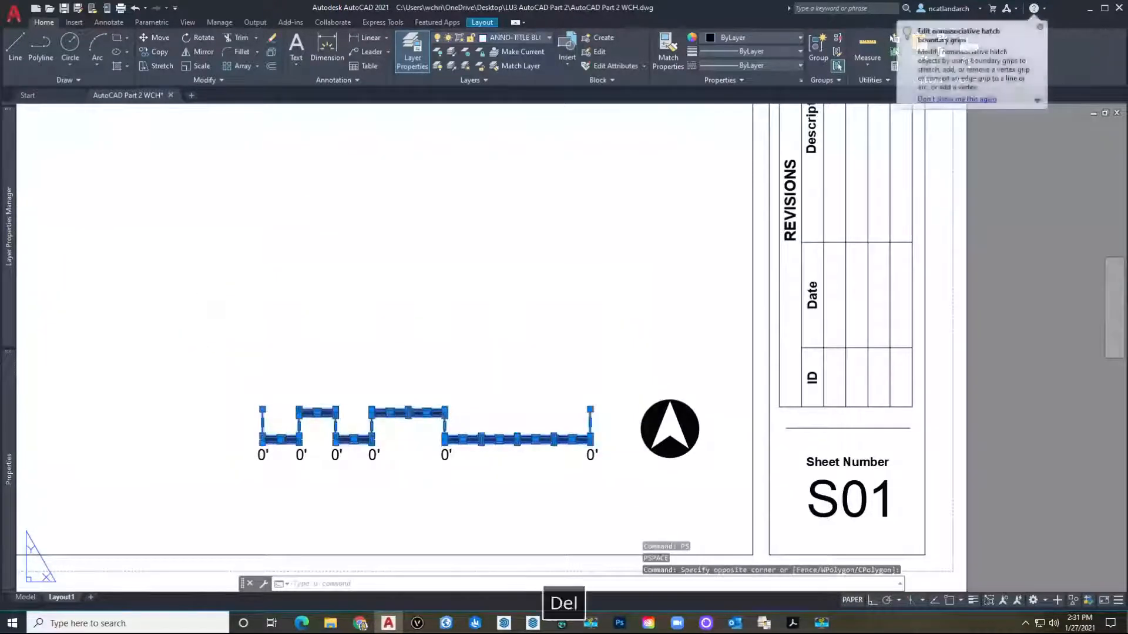
pyautogui.moveTo(247, 346); pyautogui.dragTo(315, 370, button='middle')
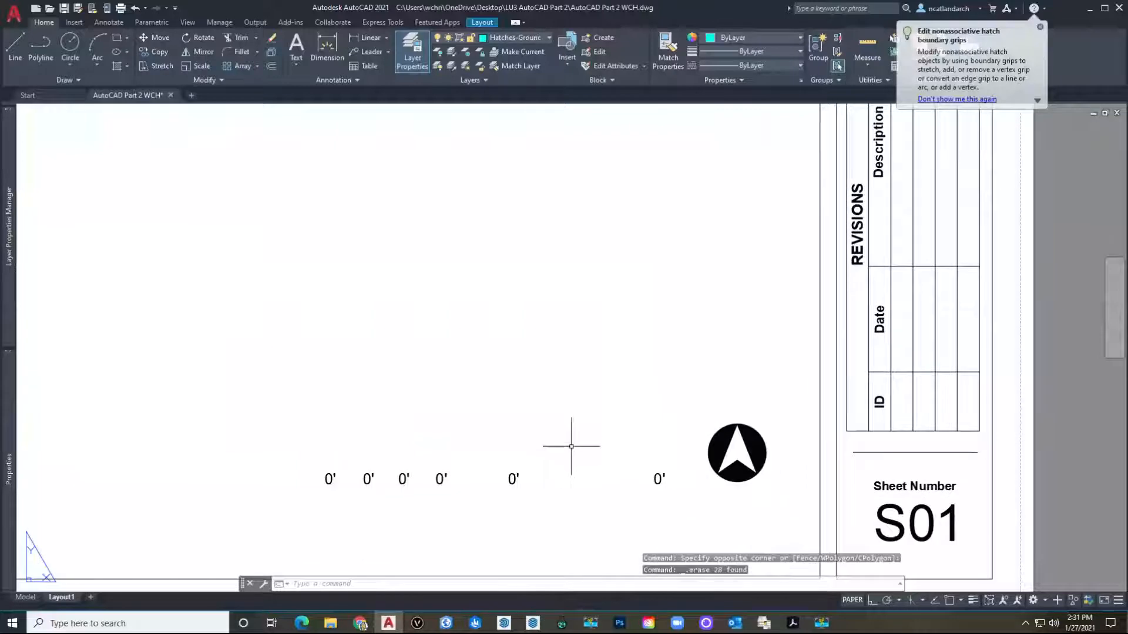
# Inside the viewport, draw a horizontal polyline 5 units long above the 0' labels with Ortho on.
pyautogui.doubleClick(328, 315)
pyautogui.moveTo(340, 390); pyautogui.dragTo(381, 366, button='middle')
pyautogui.write('pl')
pyautogui.press('space')
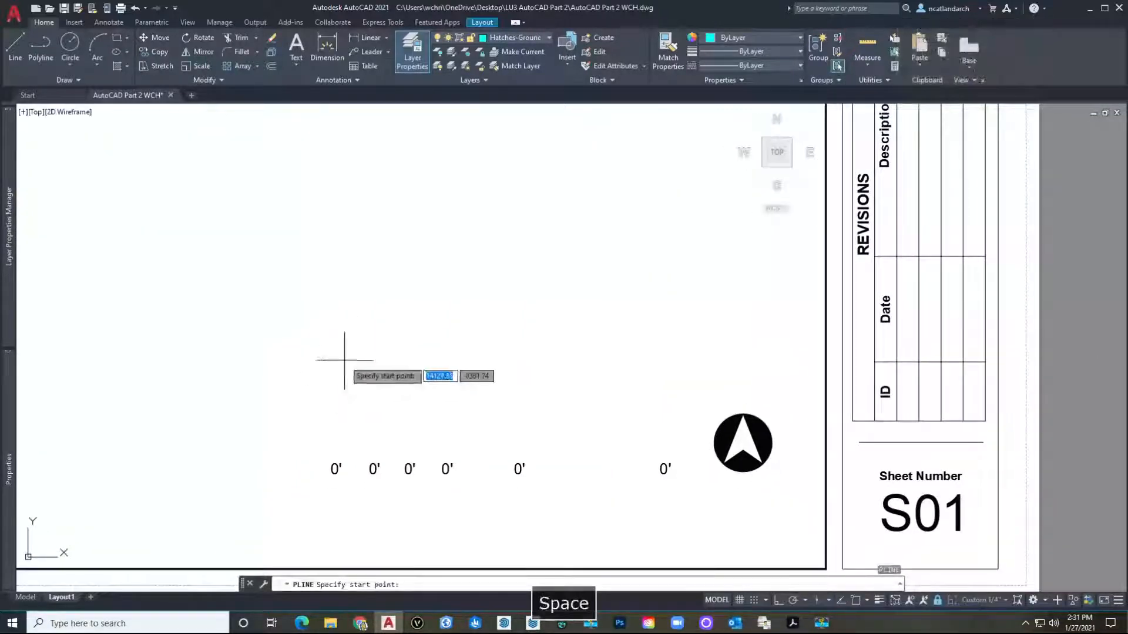
pyautogui.click(268, 378)
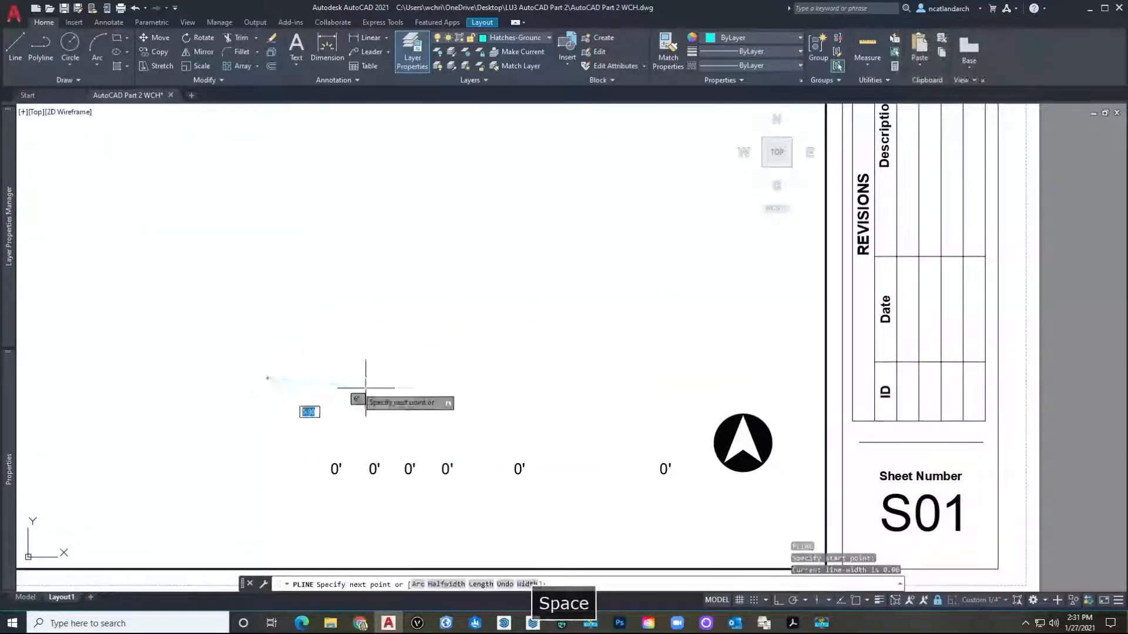
pyautogui.click(777, 600)
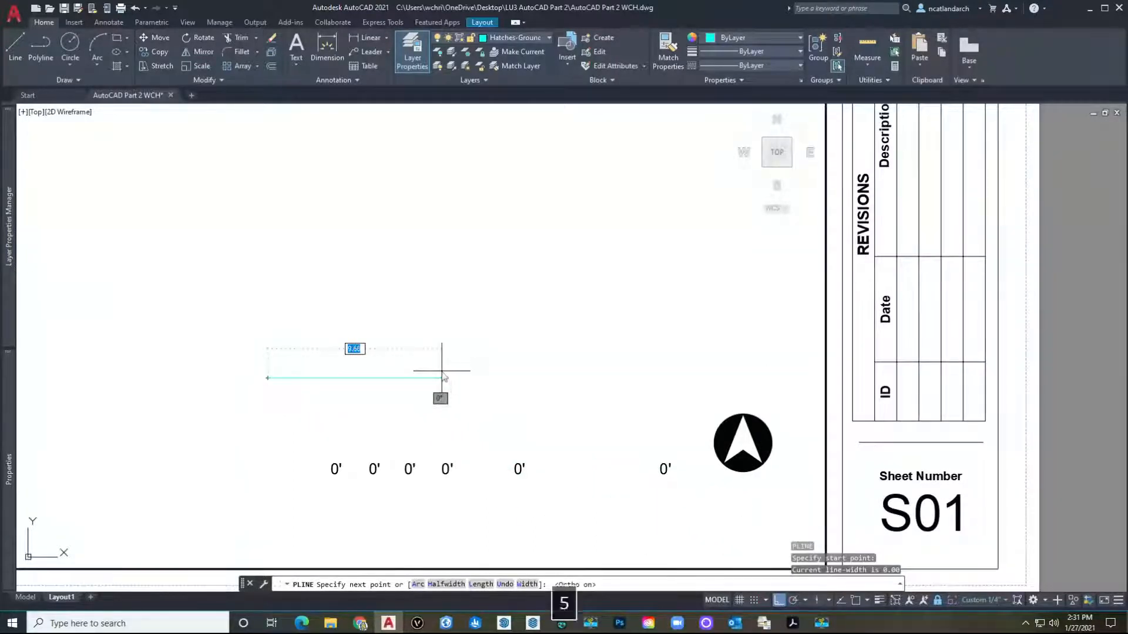
pyautogui.write('5')
pyautogui.press('Return')
pyautogui.press('space')
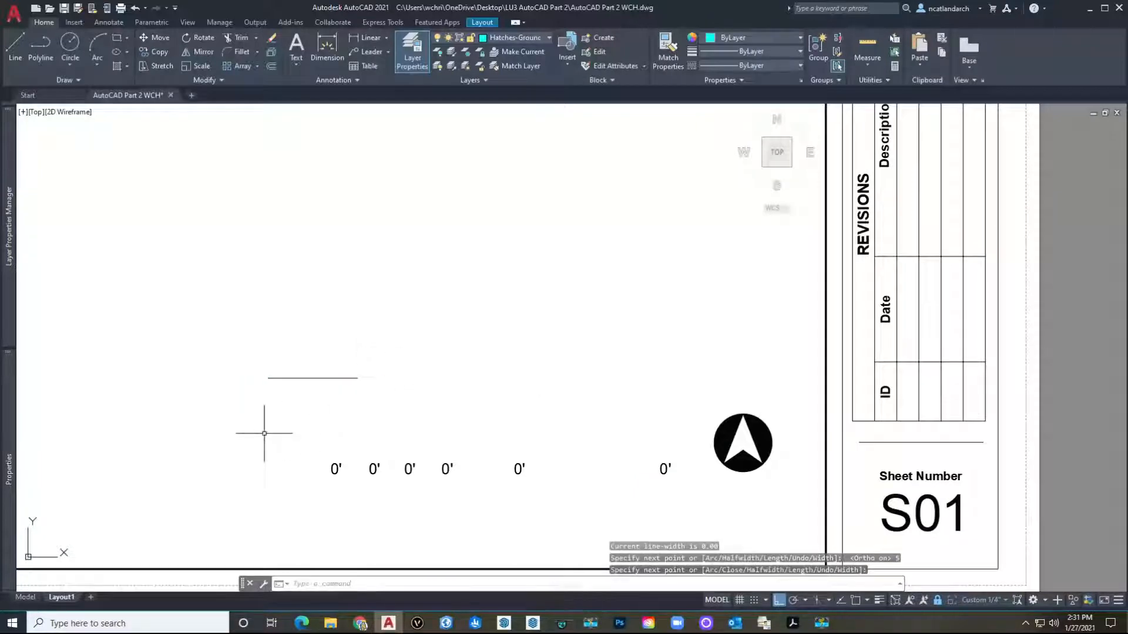
# Offset the horizontal polyline with the Through option to a parallel copy just below it.
pyautogui.write('o')
pyautogui.press('space')
pyautogui.write('t')
pyautogui.press('space')
pyautogui.scroll(4, 264, 433)
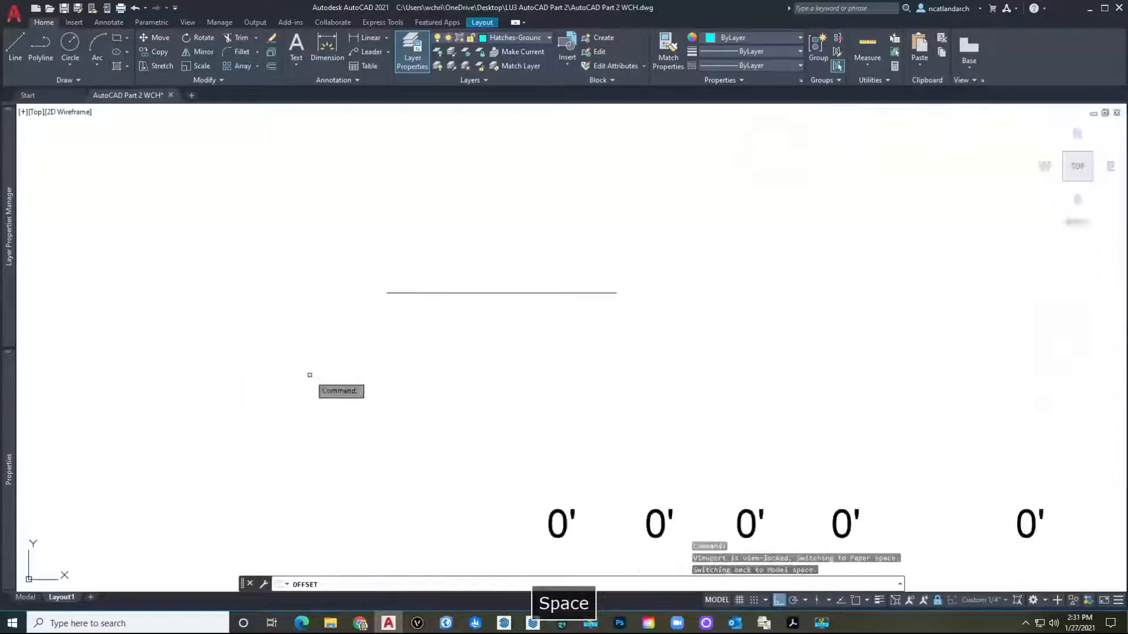
pyautogui.click(410, 293)
pyautogui.click(403, 312)
pyautogui.scroll(-5, 575, 406)
pyautogui.press('Return')
# With object snap on, close the right end of the two parallel lines with a vertical polyline between their endpoints.
pyautogui.moveTo(579, 418); pyautogui.dragTo(443, 418, button='middle')
pyautogui.scroll(6, 435, 388)
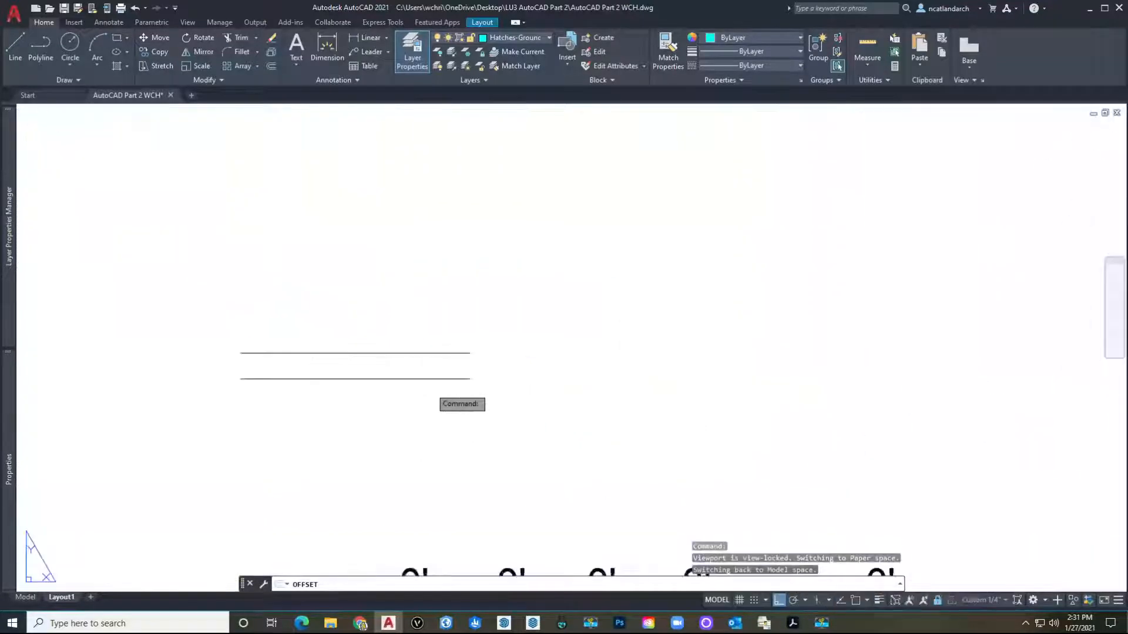
pyautogui.write('pl')
pyautogui.press('space')
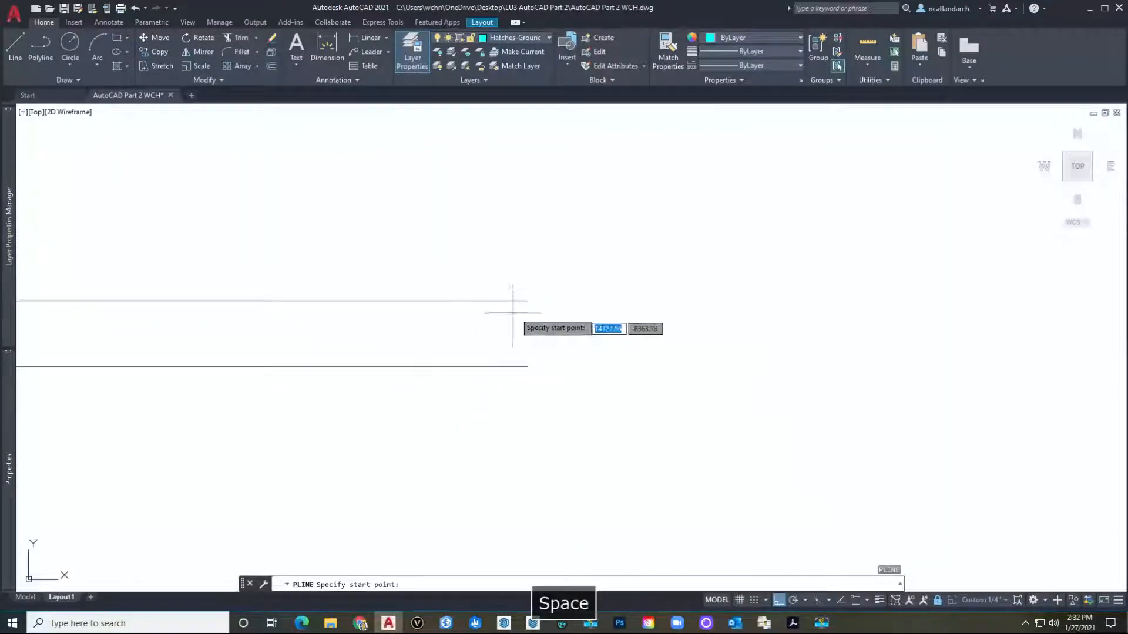
pyautogui.press('F3')
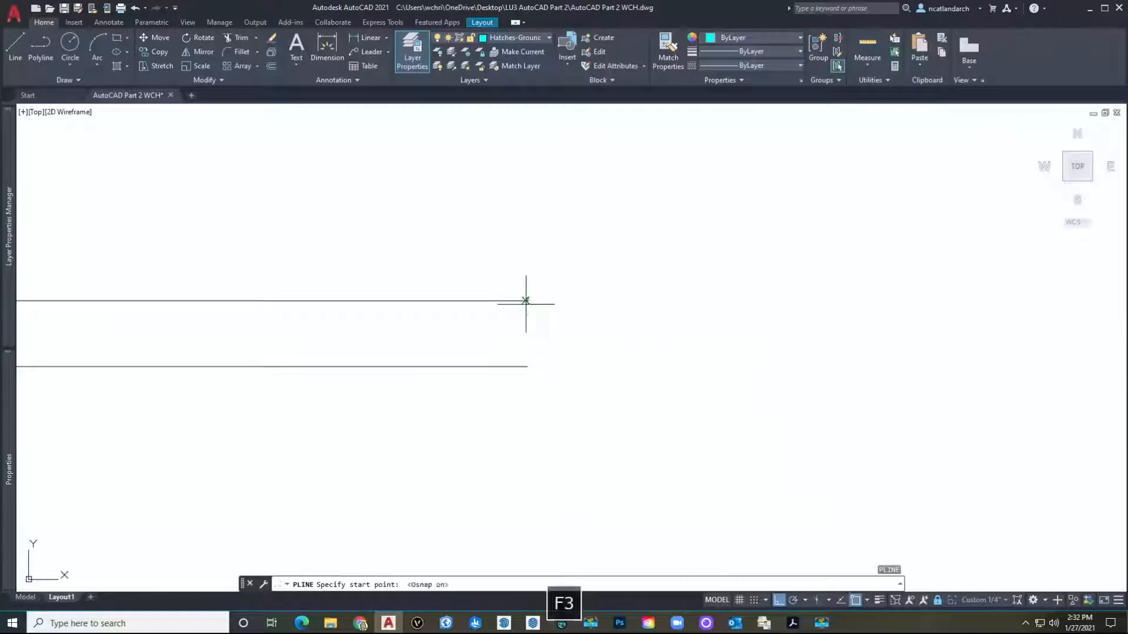
pyautogui.click(526, 302)
pyautogui.click(526, 367)
pyautogui.press('space')
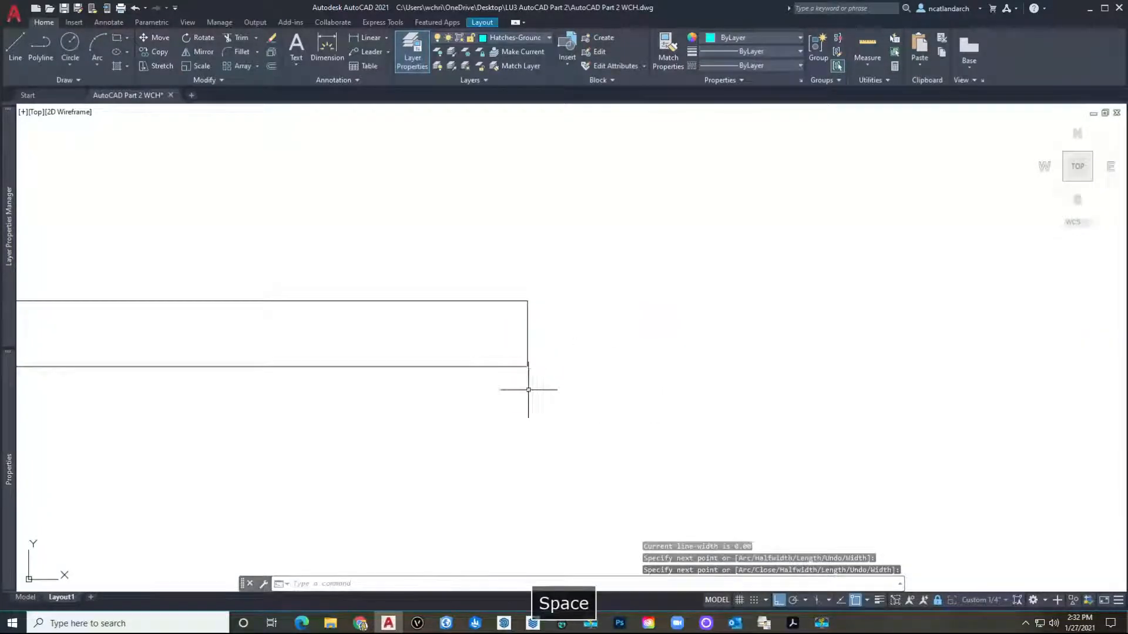
# Close the left end of the bar segment with a vertical polyline between the two line endpoints.
pyautogui.press('space')
pyautogui.scroll(-5, 511, 379)
pyautogui.scroll(5, 411, 365)
pyautogui.click(343, 330)
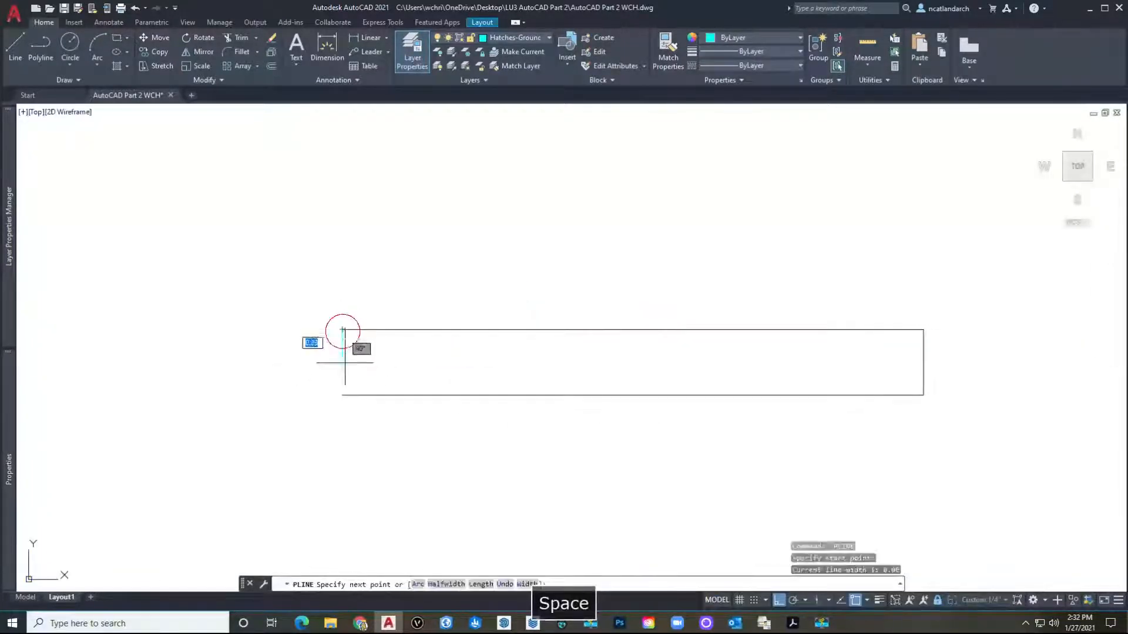
pyautogui.click(343, 395)
pyautogui.press('space')
# Transfer all four lines of the bar segment from model space to paper space with Change Space.
pyautogui.scroll(-8, 359, 382)
pyautogui.click(539, 405)
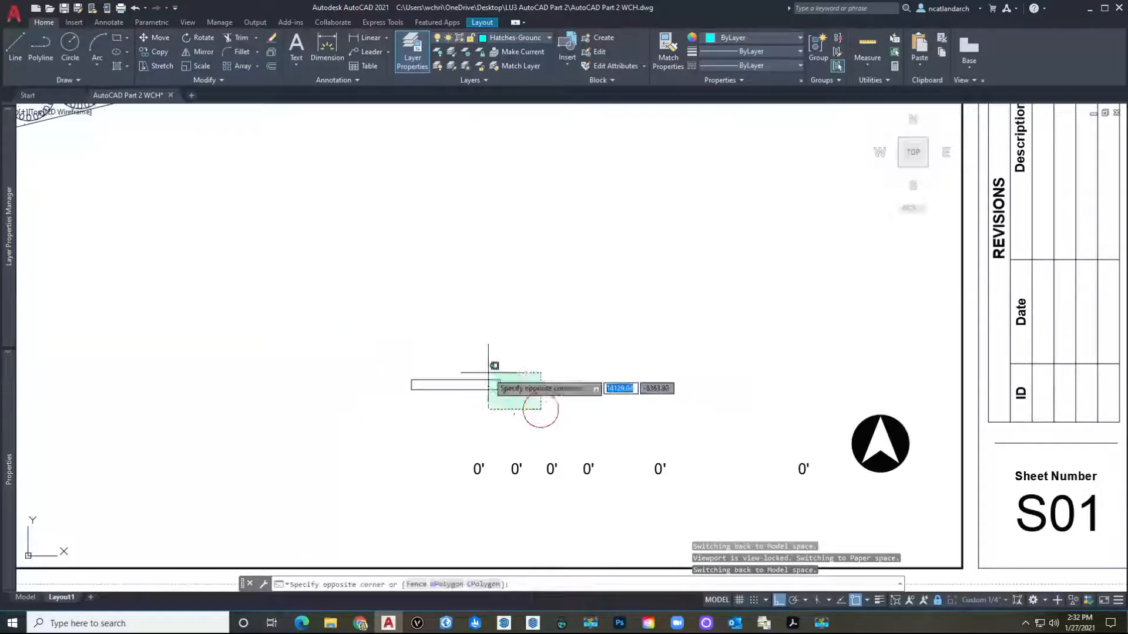
pyautogui.click(381, 340)
pyautogui.write('ch')
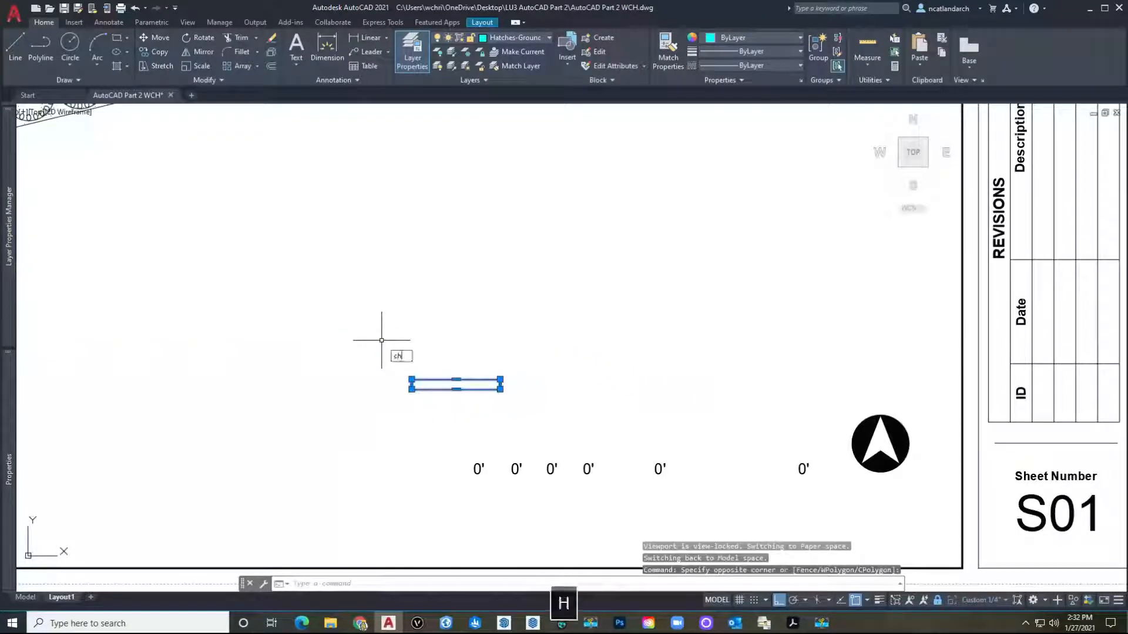
pyautogui.write('spac')
pyautogui.press('Return')
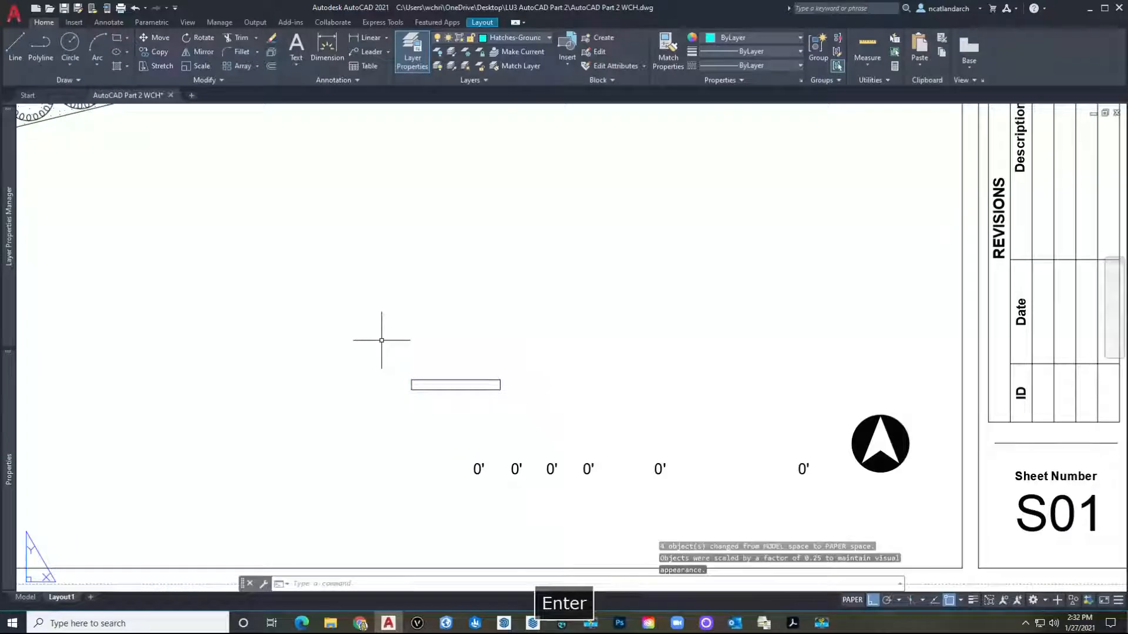
# Move the bar segment horizontally to the right so it starts above the first 0' label.
pyautogui.scroll(-4, 381, 340)
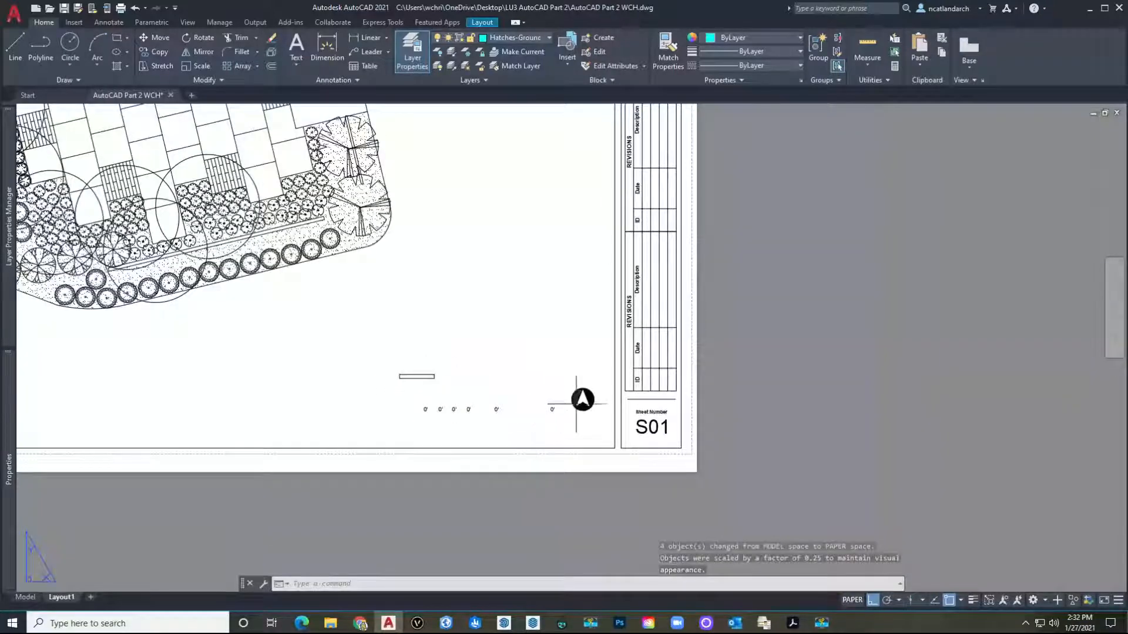
pyautogui.scroll(4, 435, 378)
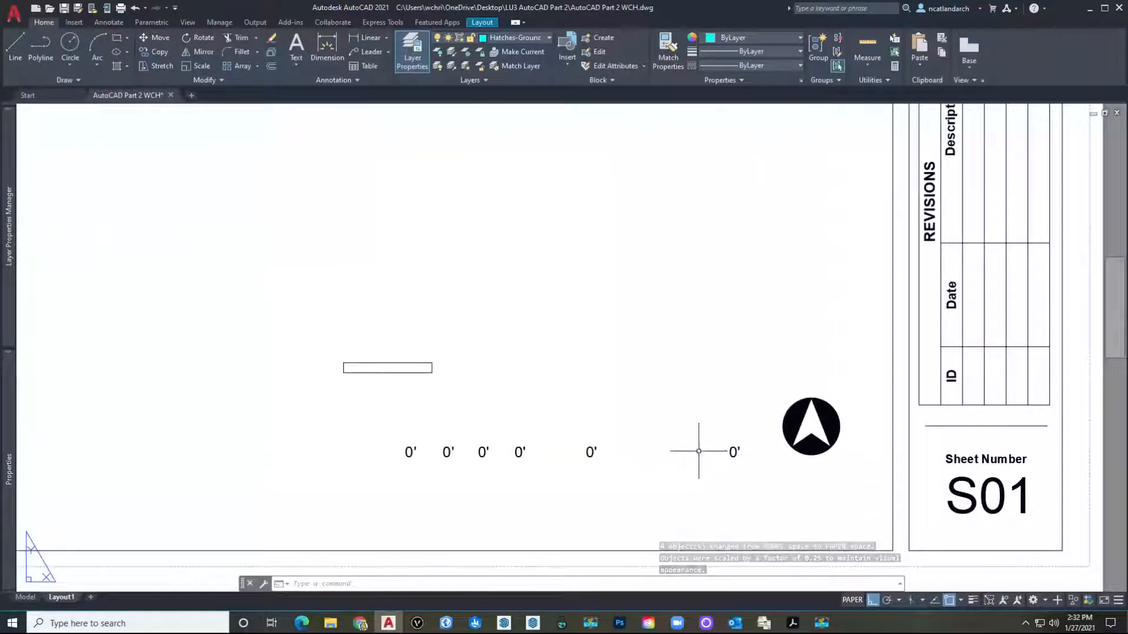
pyautogui.scroll(-2, 428, 378)
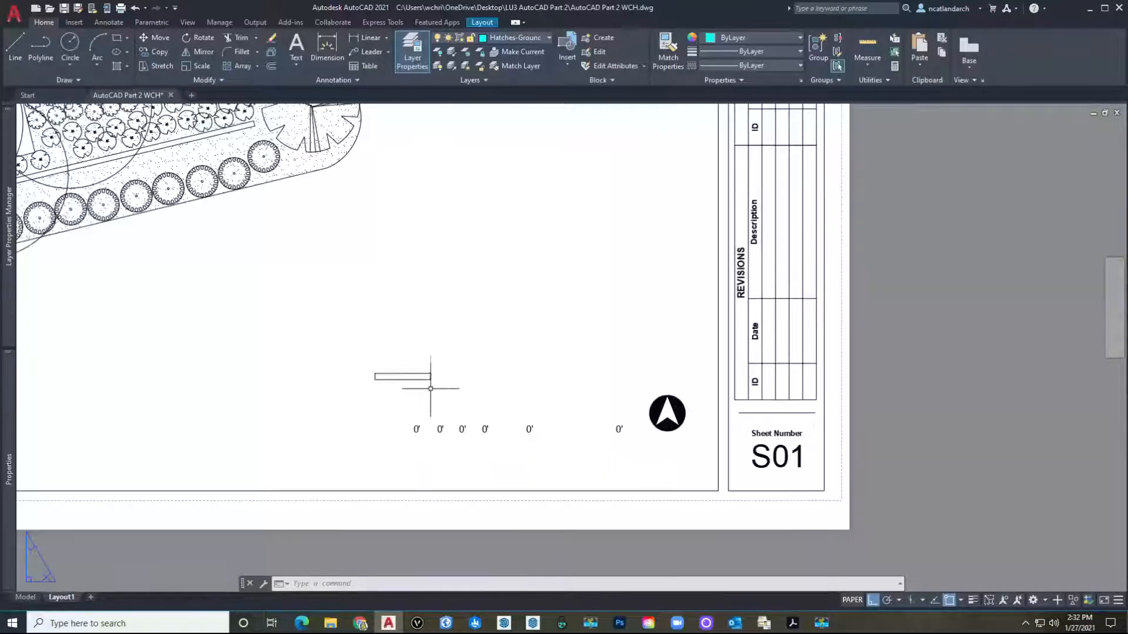
pyautogui.scroll(2, 431, 393)
pyautogui.write('m')
pyautogui.press('space')
pyautogui.click(455, 405)
pyautogui.click(269, 305)
pyautogui.press('space')
pyautogui.click(296, 316)
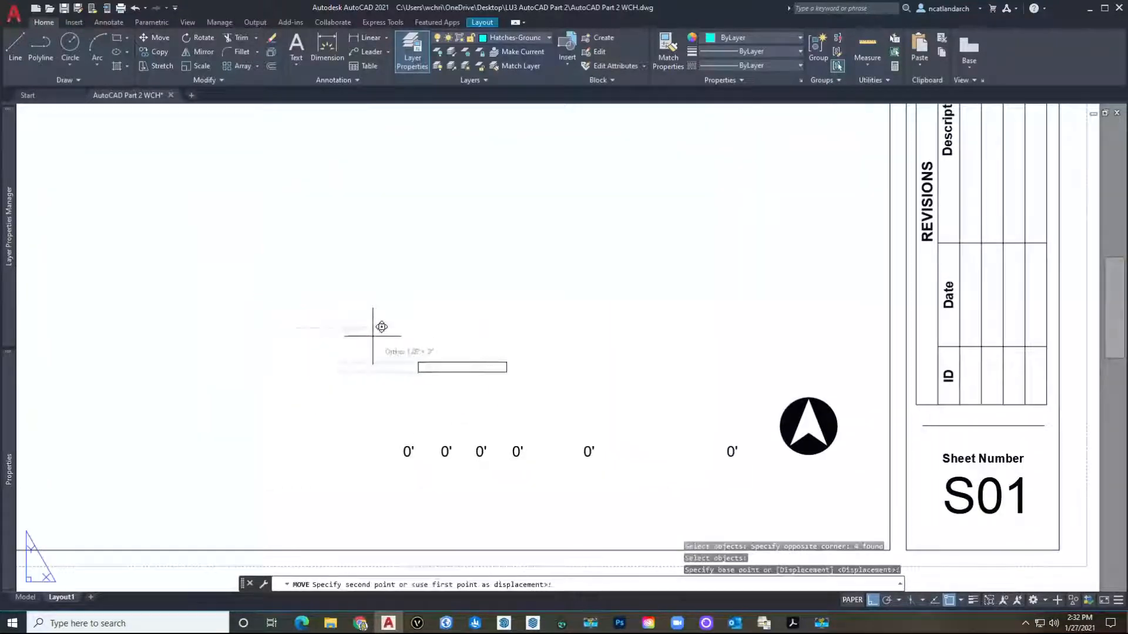
pyautogui.click(360, 333)
# Copy the bar segment from its lower-left corner to its own upper-right corner, forming a raised second segment.
pyautogui.scroll(2, 473, 380)
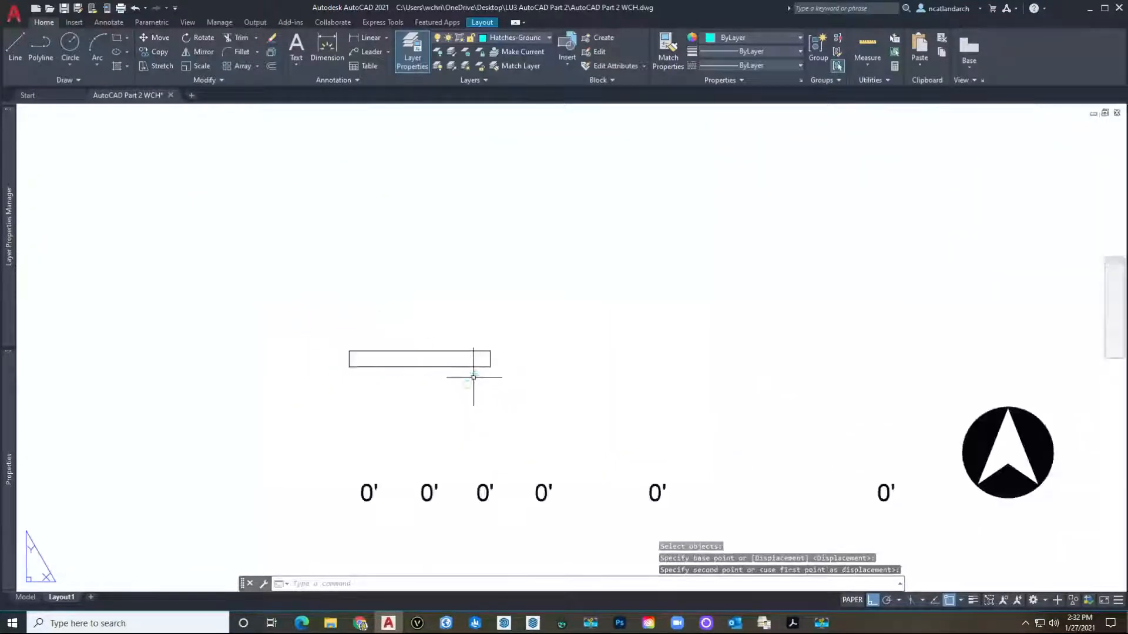
pyautogui.write('co')
pyautogui.press('Return')
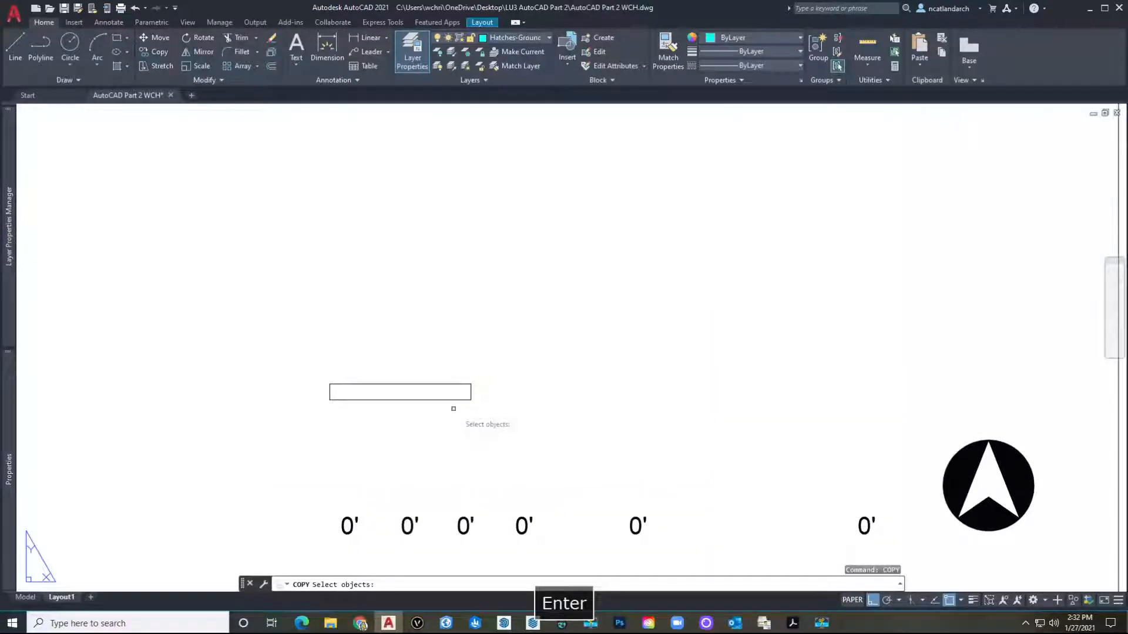
pyautogui.click(504, 425)
pyautogui.click(302, 312)
pyautogui.rightClick(302, 312)
pyautogui.click(329, 400)
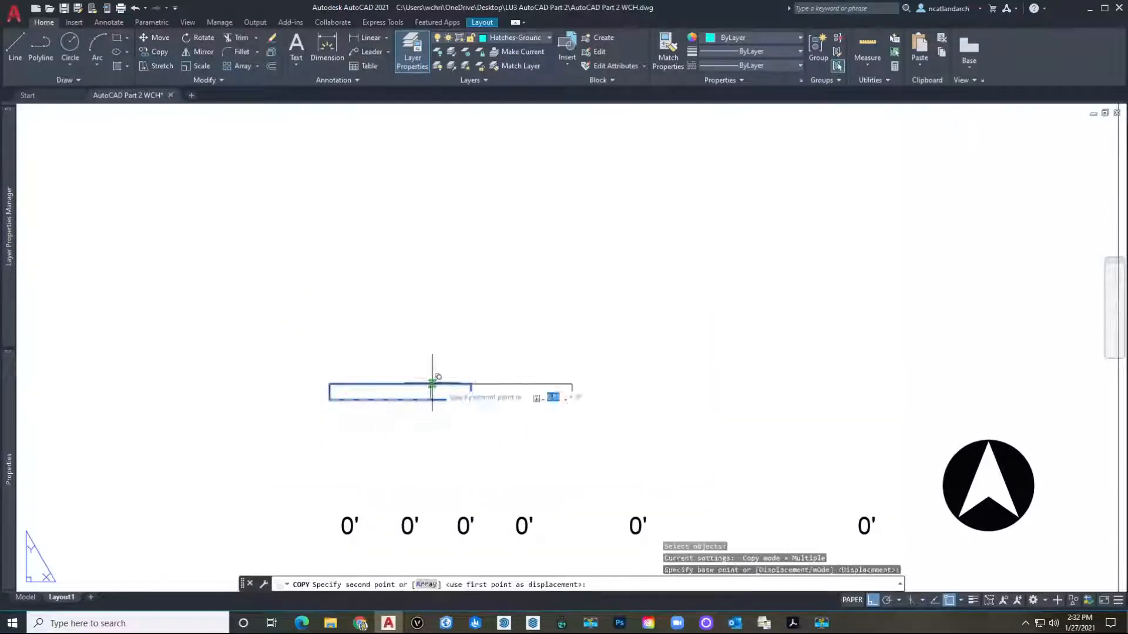
pyautogui.click(470, 385)
pyautogui.press('Escape')
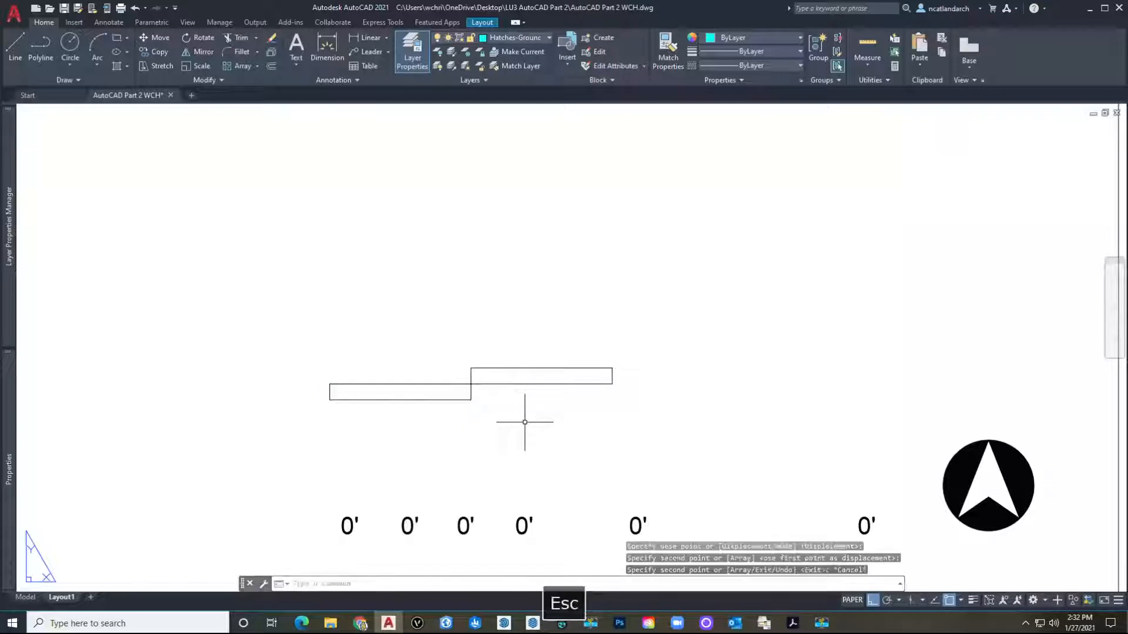
# Copy both staggered segments from their left end to the right end of the raised segment, making a four-segment bar.
pyautogui.write('co')
pyautogui.press('Return')
pyautogui.click(675, 417)
pyautogui.click(277, 282)
pyautogui.rightClick(277, 282)
pyautogui.click(330, 384)
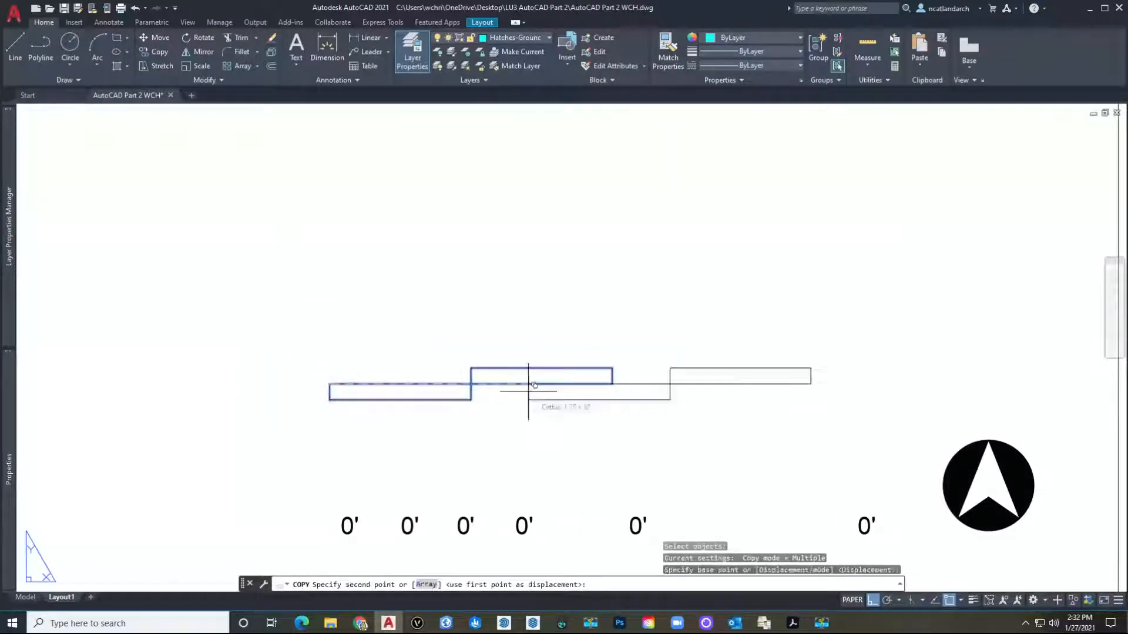
pyautogui.click(612, 384)
pyautogui.moveTo(635, 369); pyautogui.dragTo(268, 339, button='middle')
pyautogui.press('Escape')
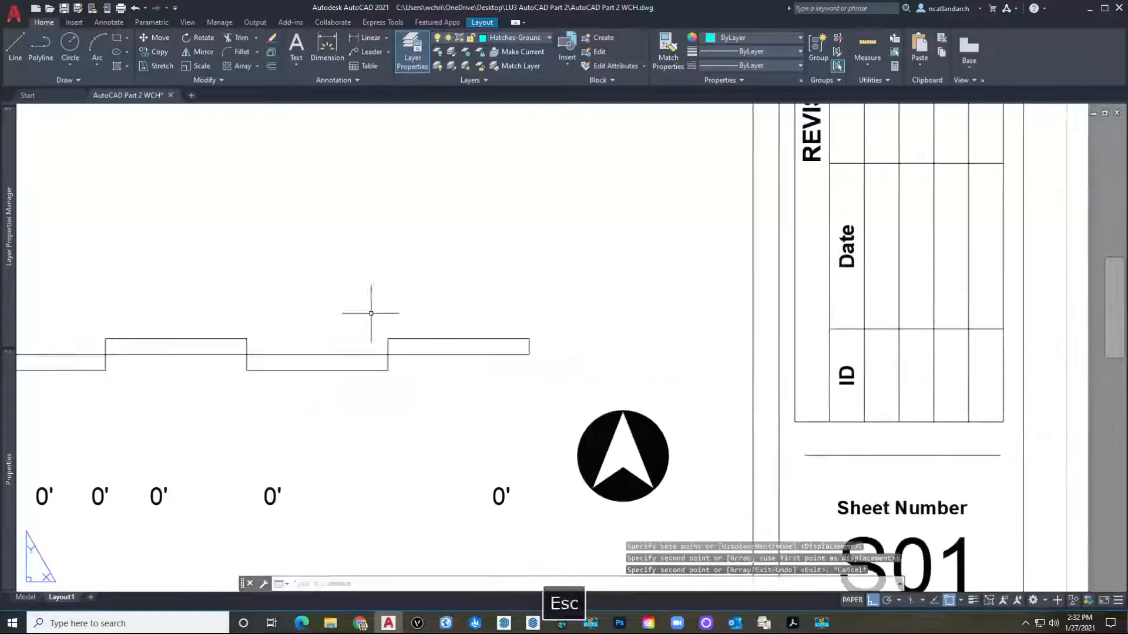
# Move the first 0' label straight up to just below the bar's left end.
pyautogui.scroll(-3, 388, 315)
pyautogui.scroll(1, 355, 347)
pyautogui.scroll(4, 290, 373)
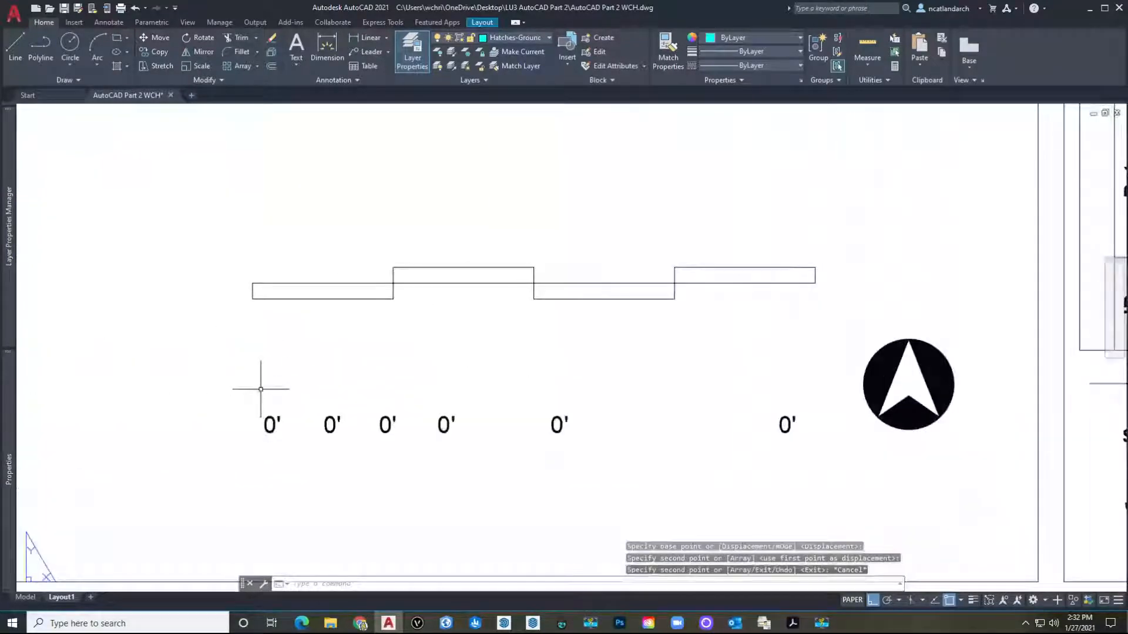
pyautogui.write('m')
pyautogui.press('space')
pyautogui.click(271, 445)
pyautogui.click(249, 400)
pyautogui.press('space')
pyautogui.click(265, 416)
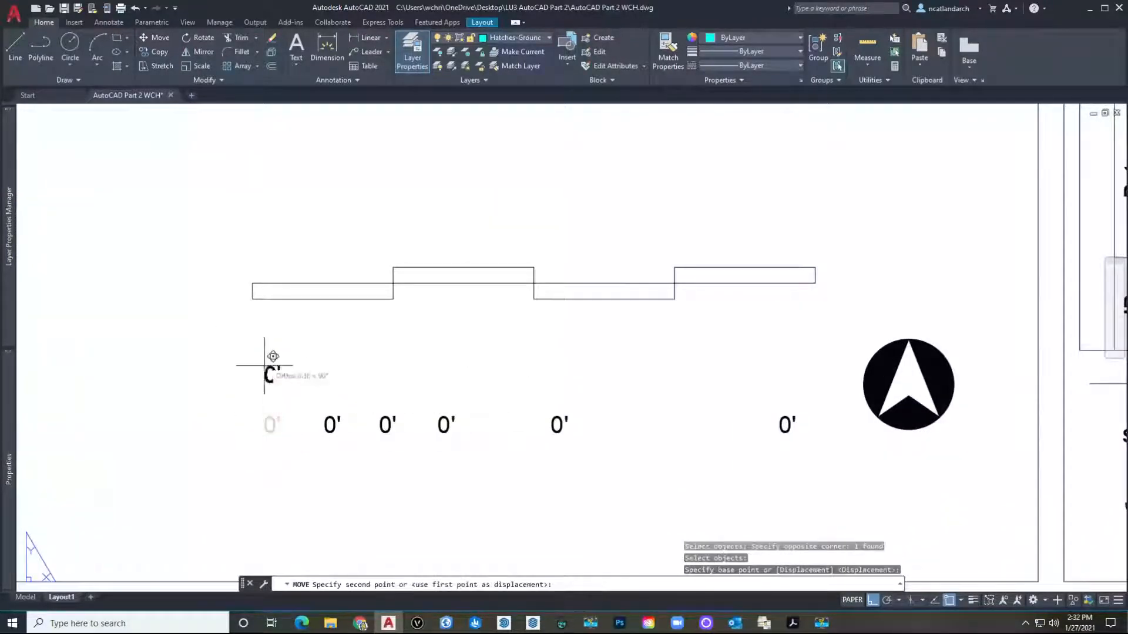
pyautogui.click(262, 303)
# Shift the raised 0' label slightly left to align it with the bar's starting edge.
pyautogui.moveTo(263, 303); pyautogui.dragTo(274, 367, button='middle')
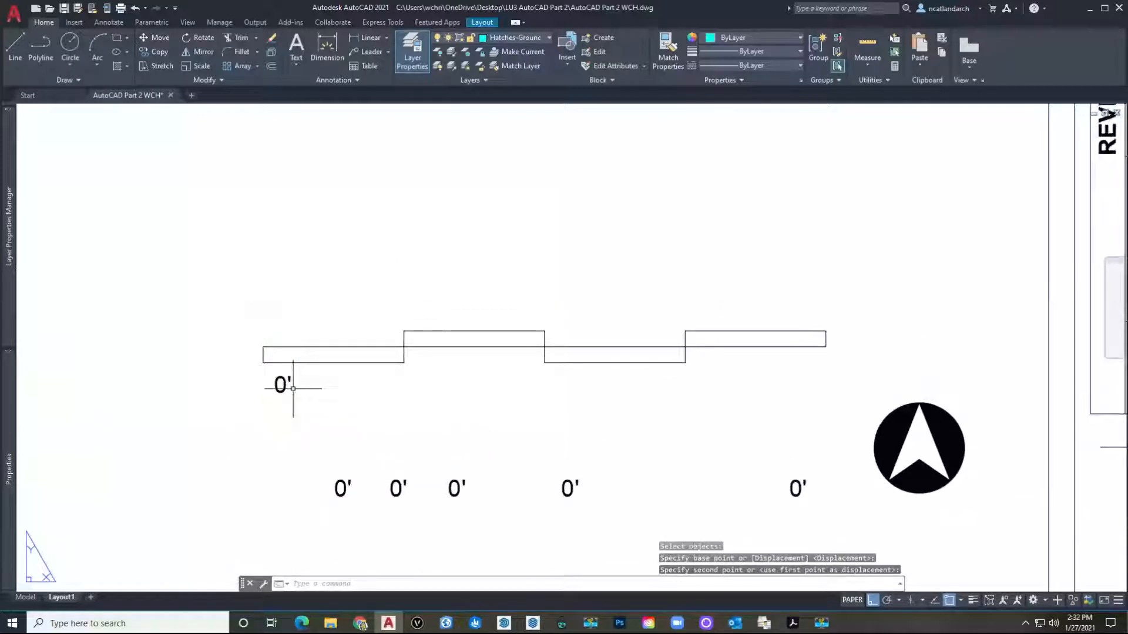
pyautogui.press('space')
pyautogui.press('space')
pyautogui.scroll(6, 272, 384)
pyautogui.click(287, 386)
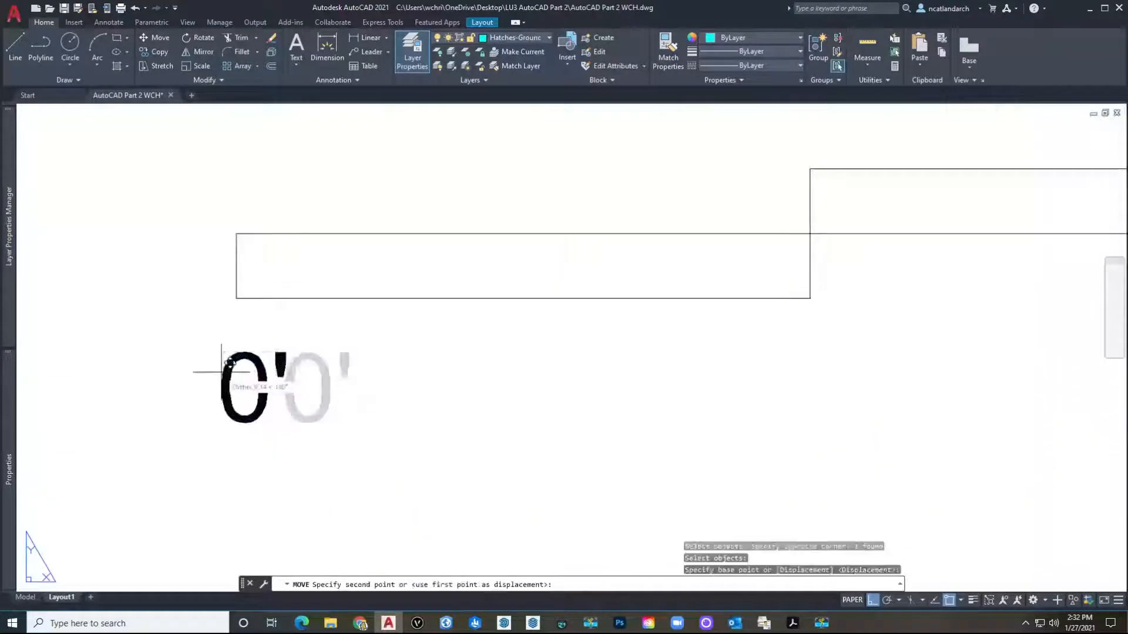
pyautogui.click(220, 370)
pyautogui.scroll(-4, 257, 363)
# Copy the aligned 0' label under each of the other four segment ends, turning object snap off for free placement.
pyautogui.moveTo(279, 382); pyautogui.dragTo(276, 394, button='middle')
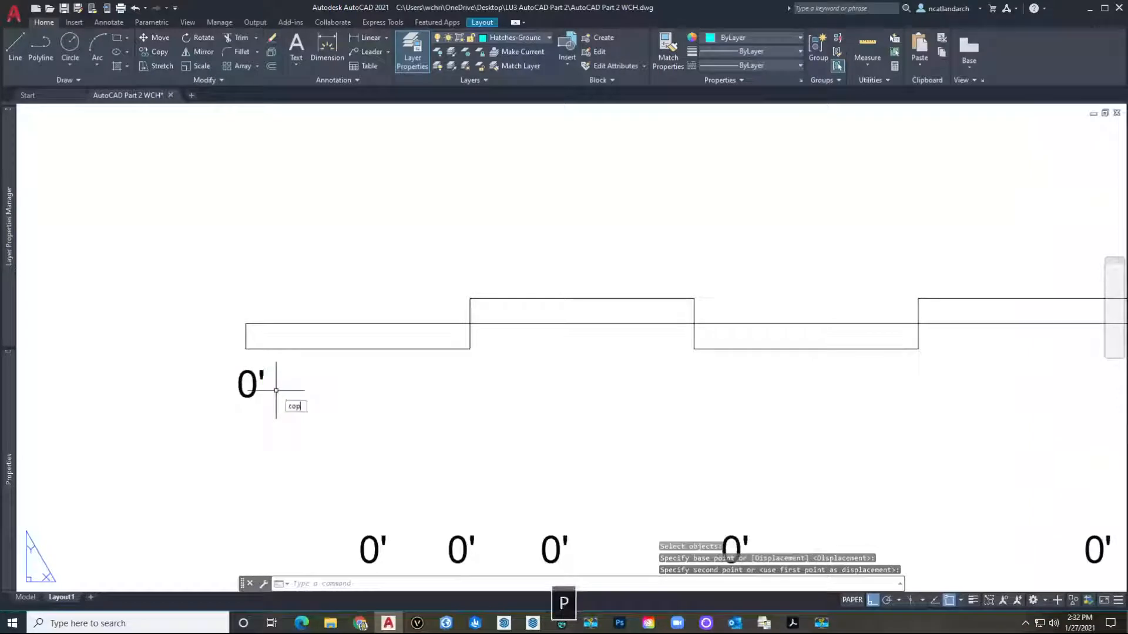
pyautogui.press('Return')
pyautogui.click(252, 385)
pyautogui.press('Return')
pyautogui.click(220, 384)
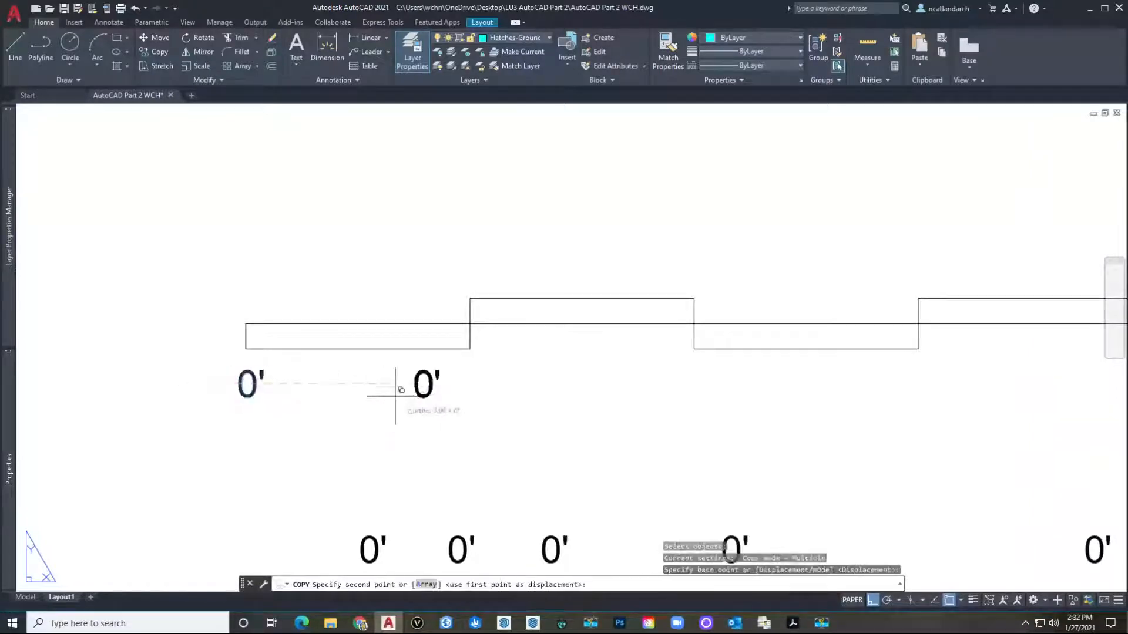
pyautogui.click(444, 384)
pyautogui.moveTo(690, 376); pyautogui.dragTo(397, 401, button='middle')
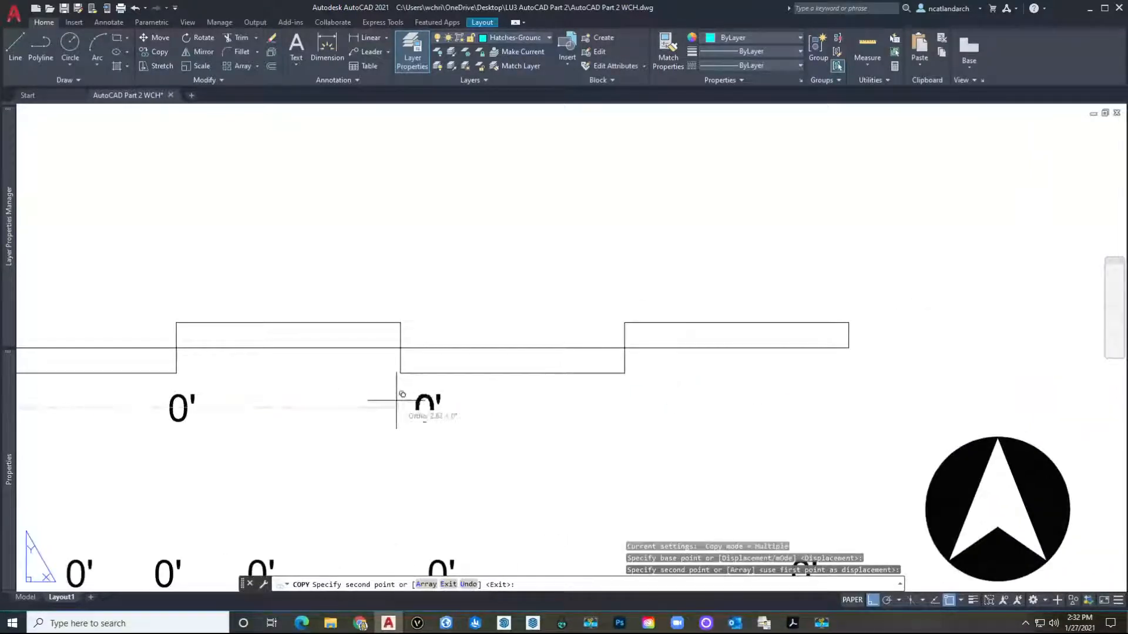
pyautogui.click(379, 397)
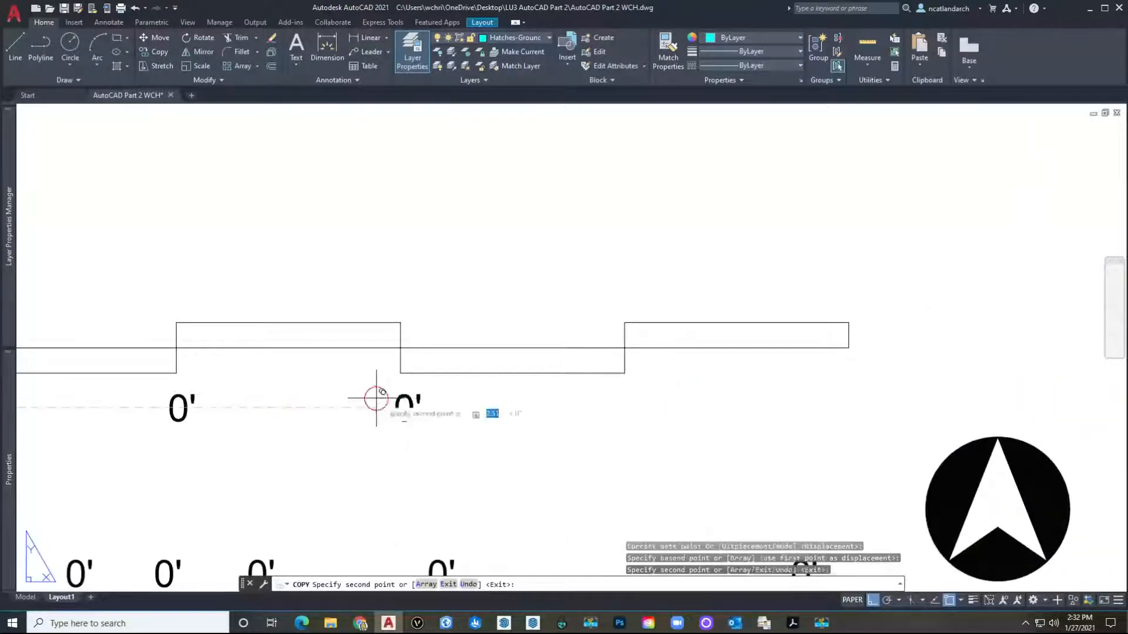
pyautogui.press('F3')
pyautogui.click(601, 374)
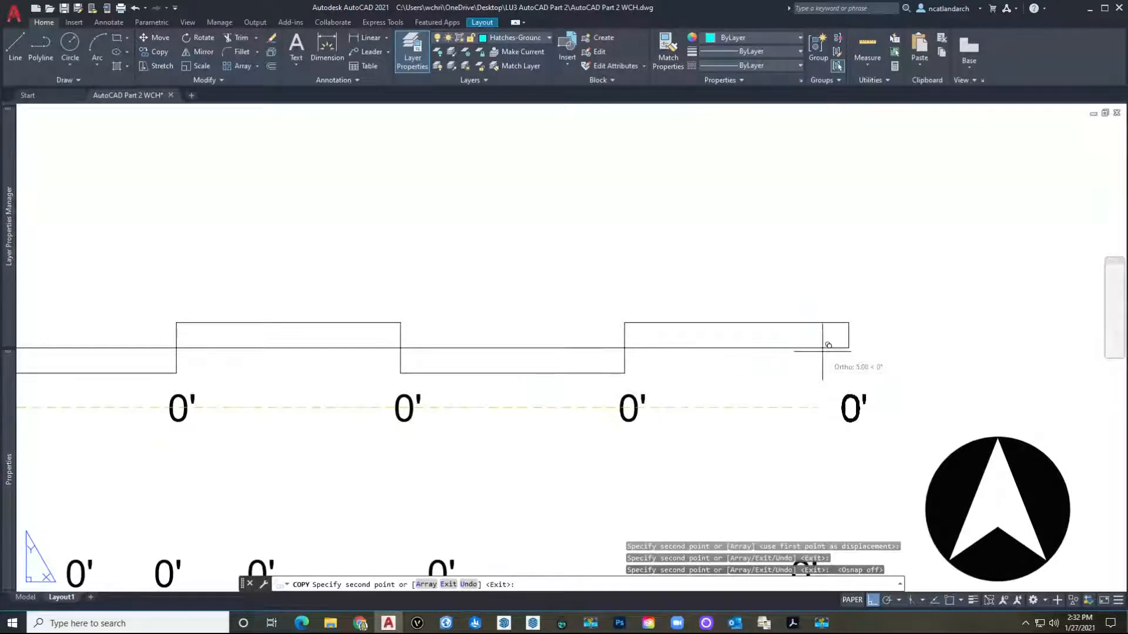
pyautogui.press('Escape')
# Delete the five leftover 0' labels in the old row below the new scale bar.
pyautogui.scroll(-6, 747, 366)
pyautogui.click(765, 436)
pyautogui.click(558, 403)
pyautogui.press('Delete')
# Change the second and third scale bar labels to 5' and 10'.
pyautogui.scroll(4, 549, 373)
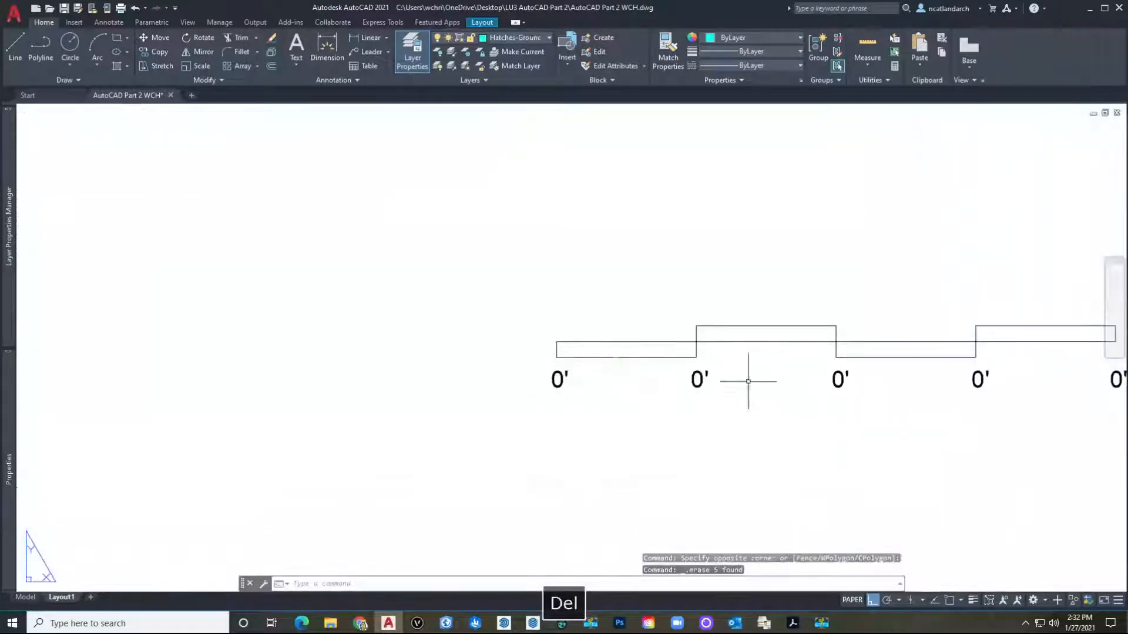
pyautogui.moveTo(750, 382); pyautogui.dragTo(565, 377, button='middle')
pyautogui.doubleClick(510, 379)
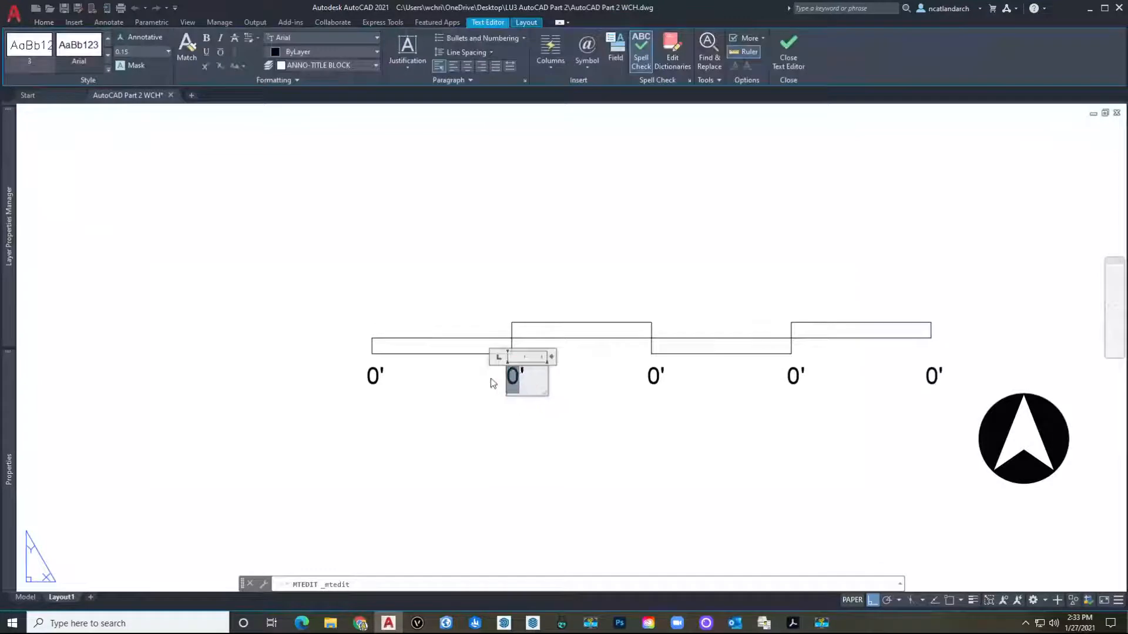
pyautogui.write('5')
pyautogui.moveTo(573, 439); pyautogui.dragTo(338, 425, button='middle')
pyautogui.click(415, 383)
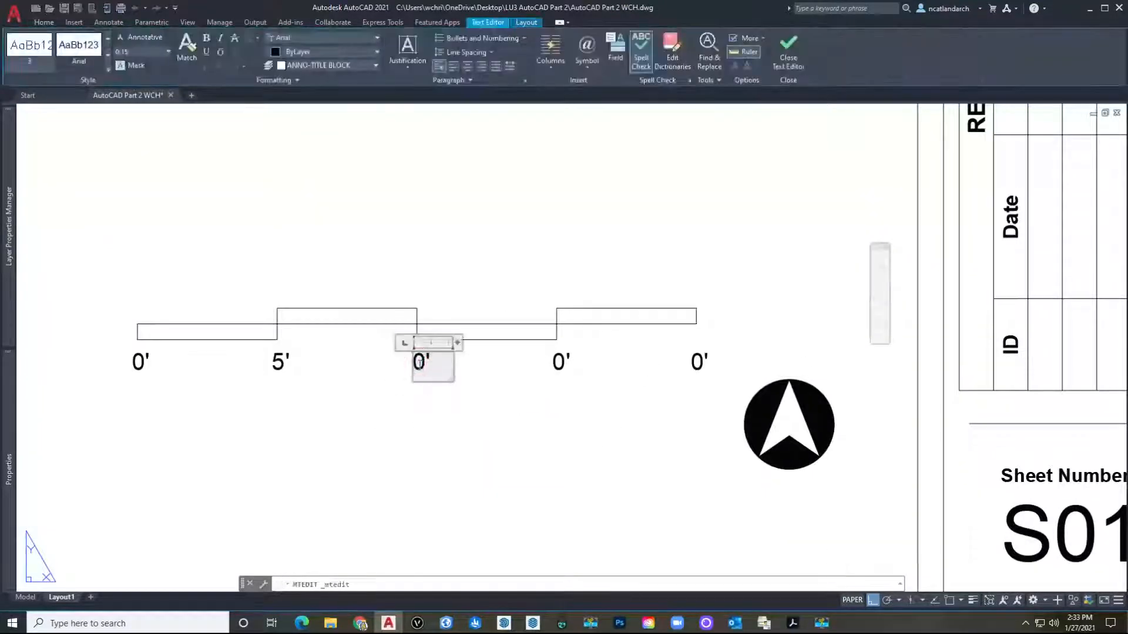
pyautogui.write('10')
# Change the fourth and fifth scale bar labels to 15' and 20'.
pyautogui.click(561, 363)
pyautogui.click(561, 363)
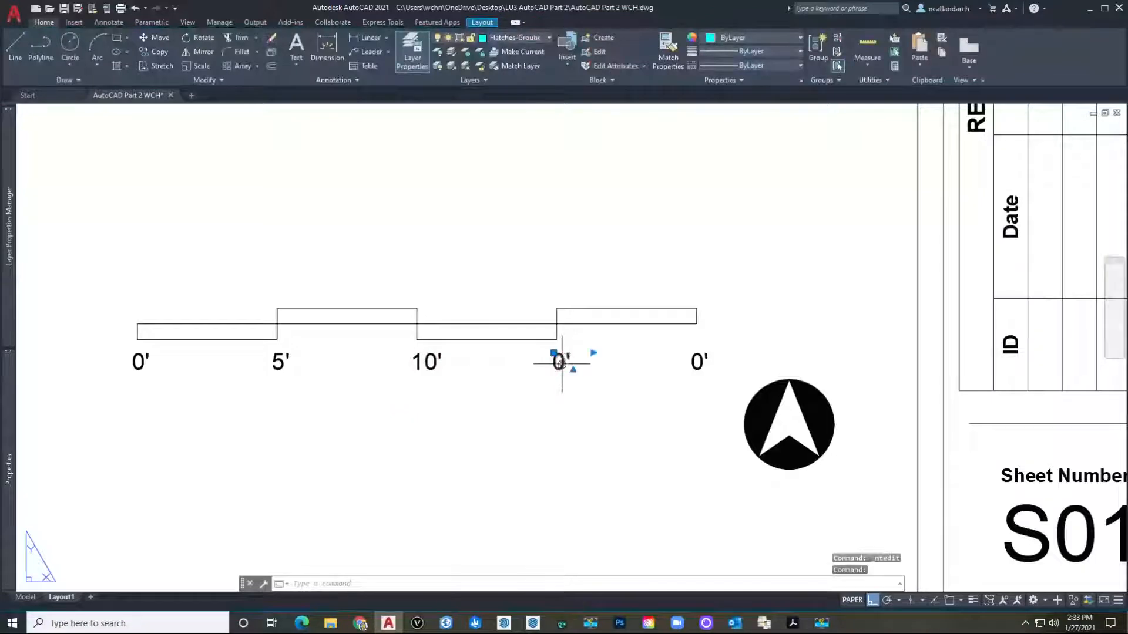
pyautogui.doubleClick(562, 363)
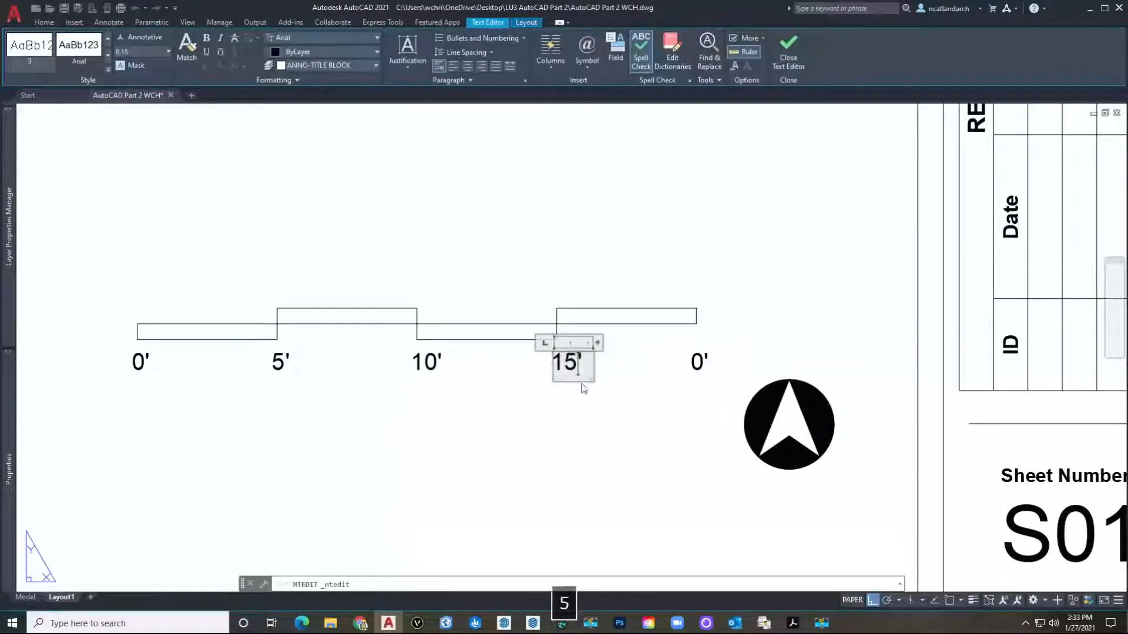
pyautogui.click(663, 423)
pyautogui.doubleClick(699, 362)
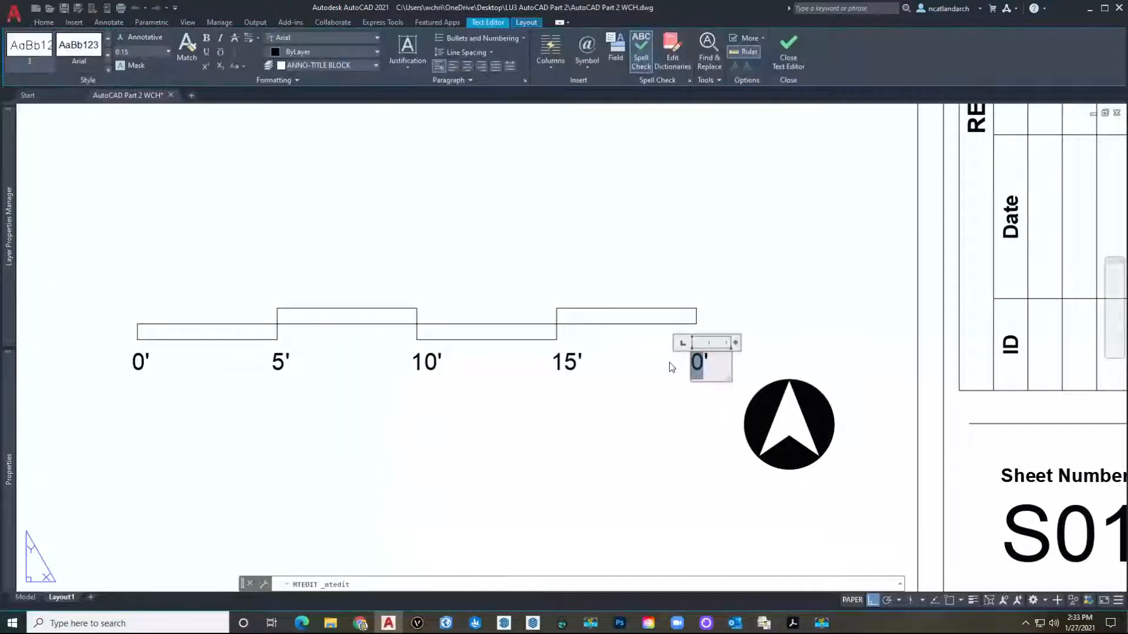
pyautogui.write('2')
pyautogui.click(546, 483)
pyautogui.scroll(-2, 529, 416)
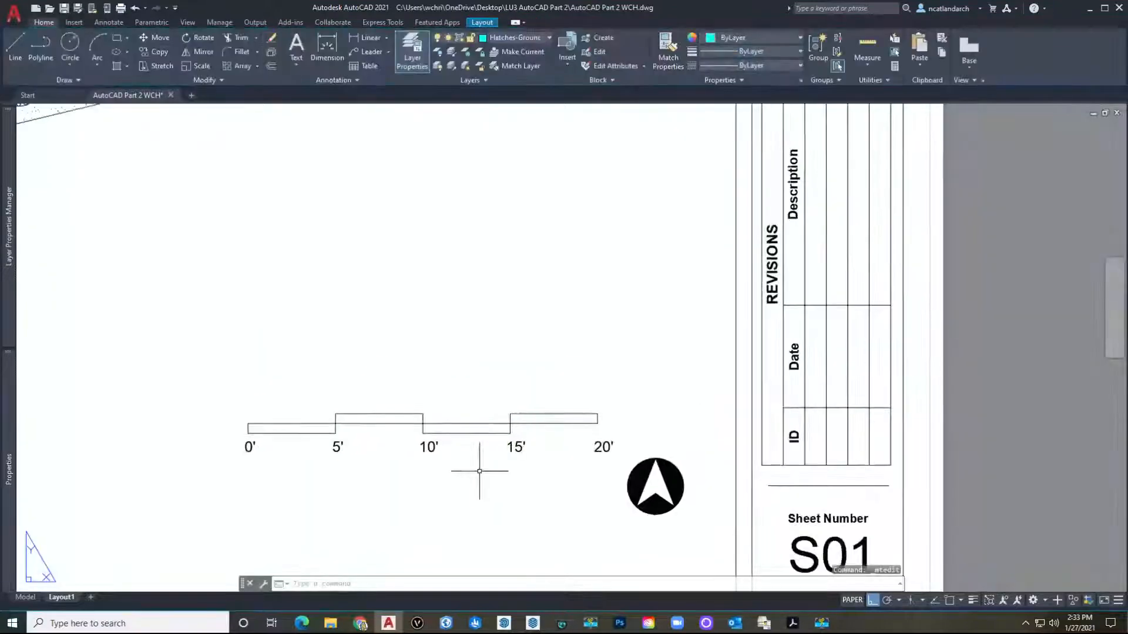
pyautogui.write('h')
pyautogui.press('space')
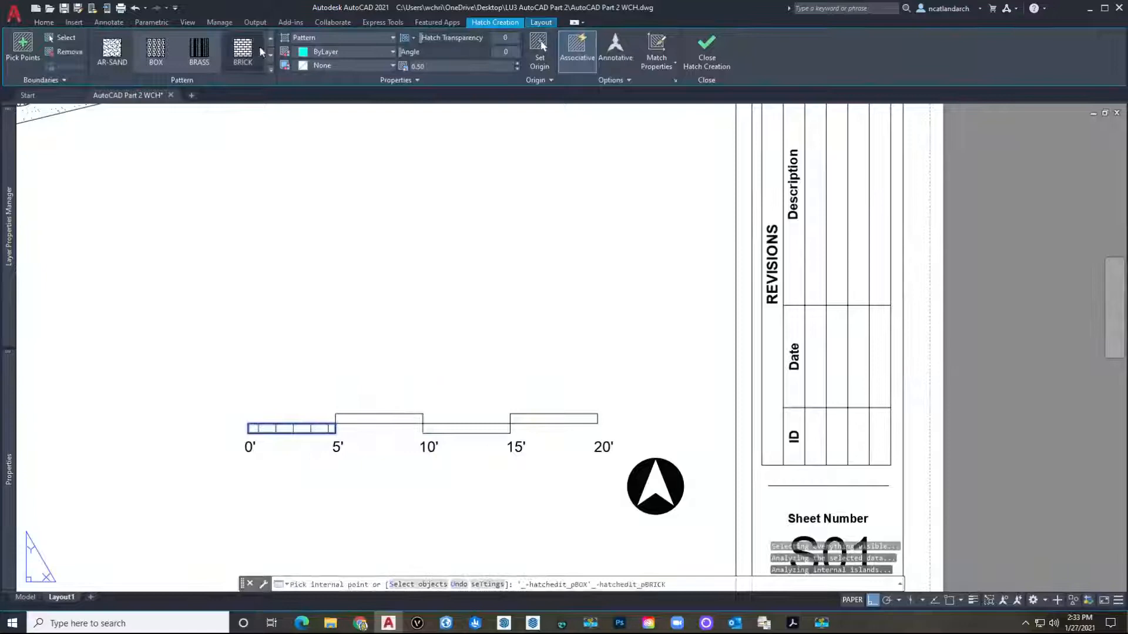
pyautogui.press('Escape')
# Hatch all four segments of the scale bar with a solid fill.
pyautogui.press('space')
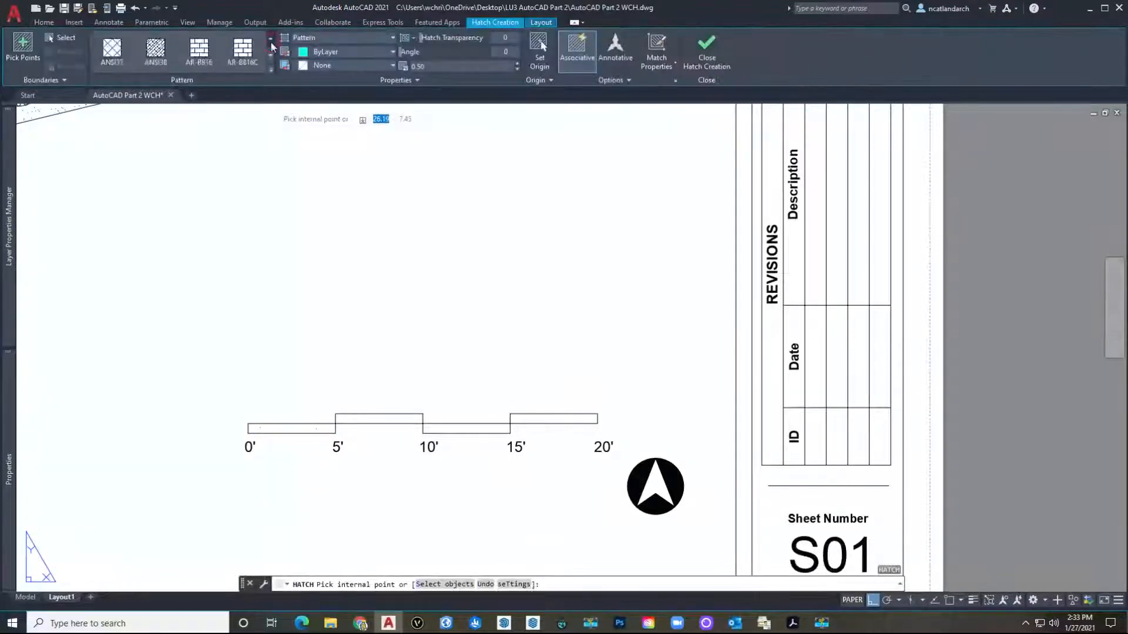
pyautogui.click(304, 429)
pyautogui.click(379, 419)
pyautogui.click(465, 429)
pyautogui.click(547, 419)
pyautogui.press('space')
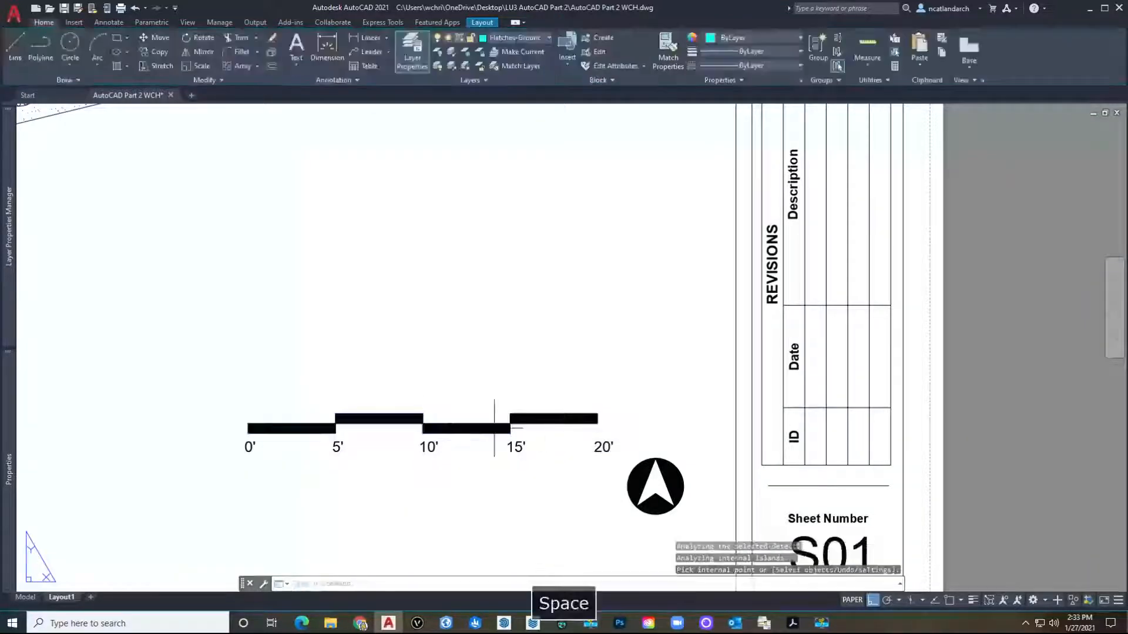
# Match the properties of the scale bar and its labels to those of the north arrow.
pyautogui.scroll(-4, 490, 423)
pyautogui.write('ma')
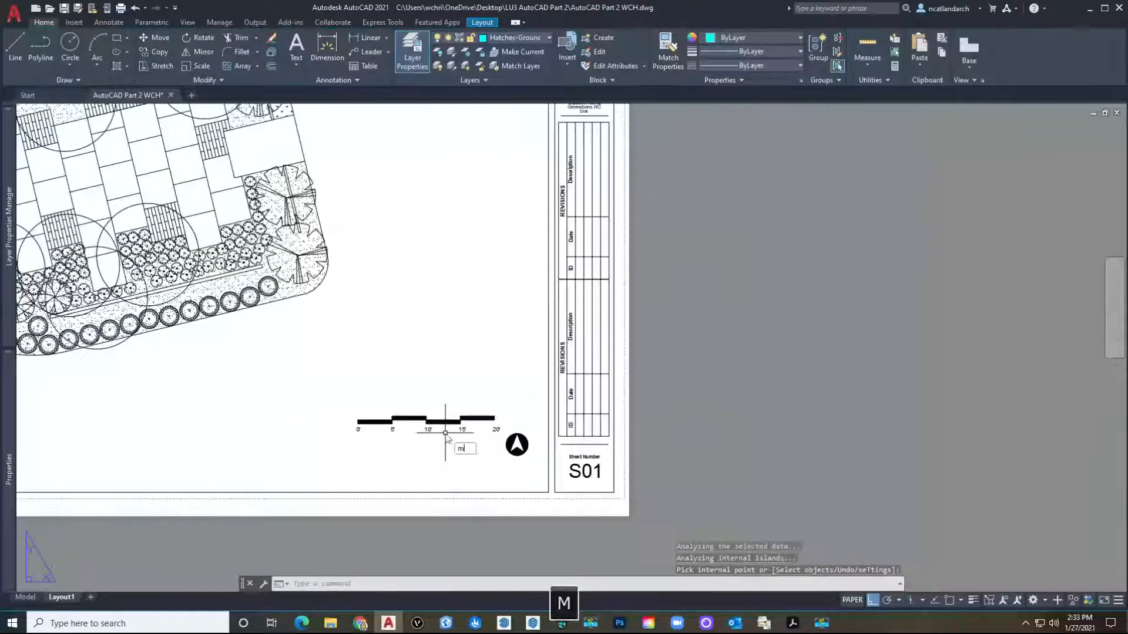
pyautogui.press('space')
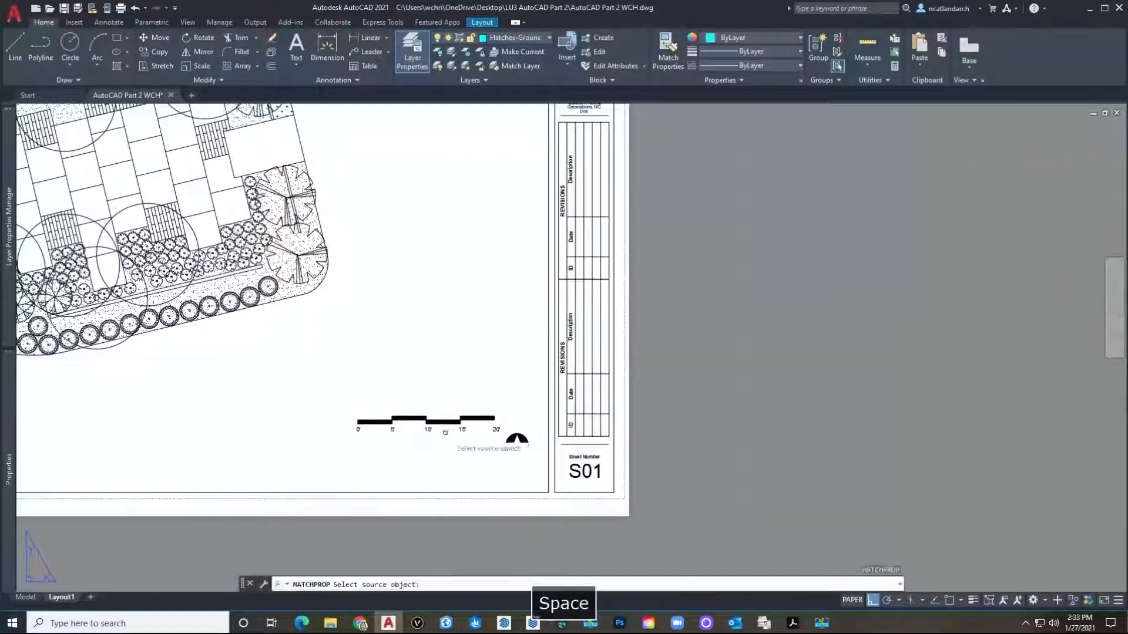
pyautogui.click(532, 441)
pyautogui.click(543, 467)
pyautogui.click(241, 323)
pyautogui.press('space')
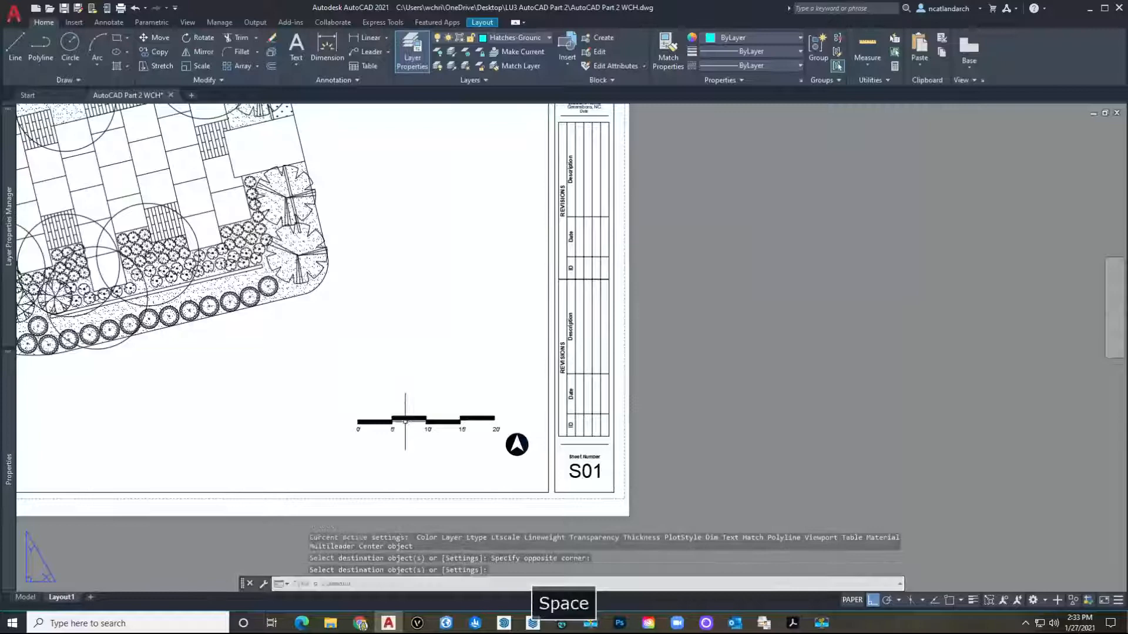
# Create a new layer named ANNO-Labels and make it the current layer.
pyautogui.scroll(5, 406, 414)
pyautogui.scroll(-8, 256, 438)
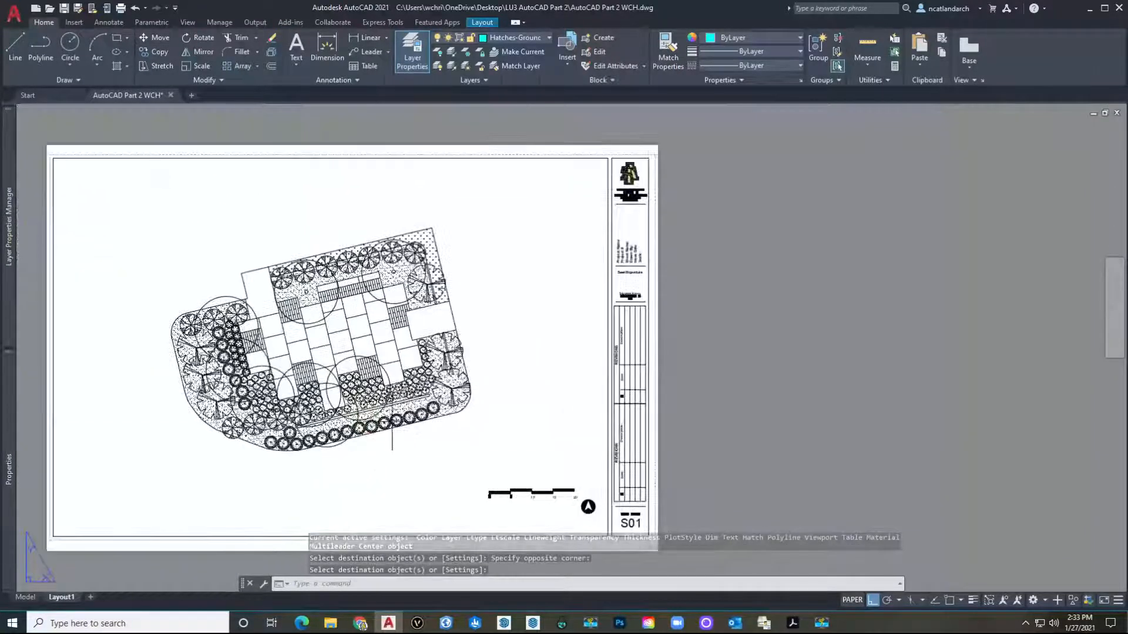
pyautogui.moveTo(419, 457); pyautogui.dragTo(469, 432, button='middle')
pyautogui.moveTo(8, 237)
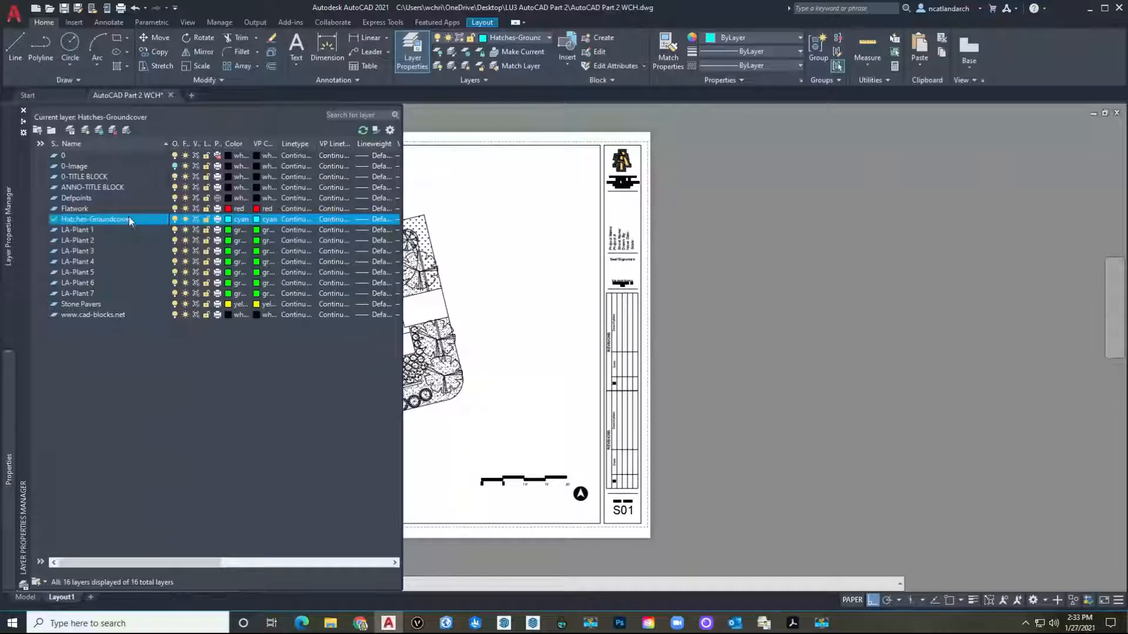
pyautogui.click(84, 131)
pyautogui.write('A')
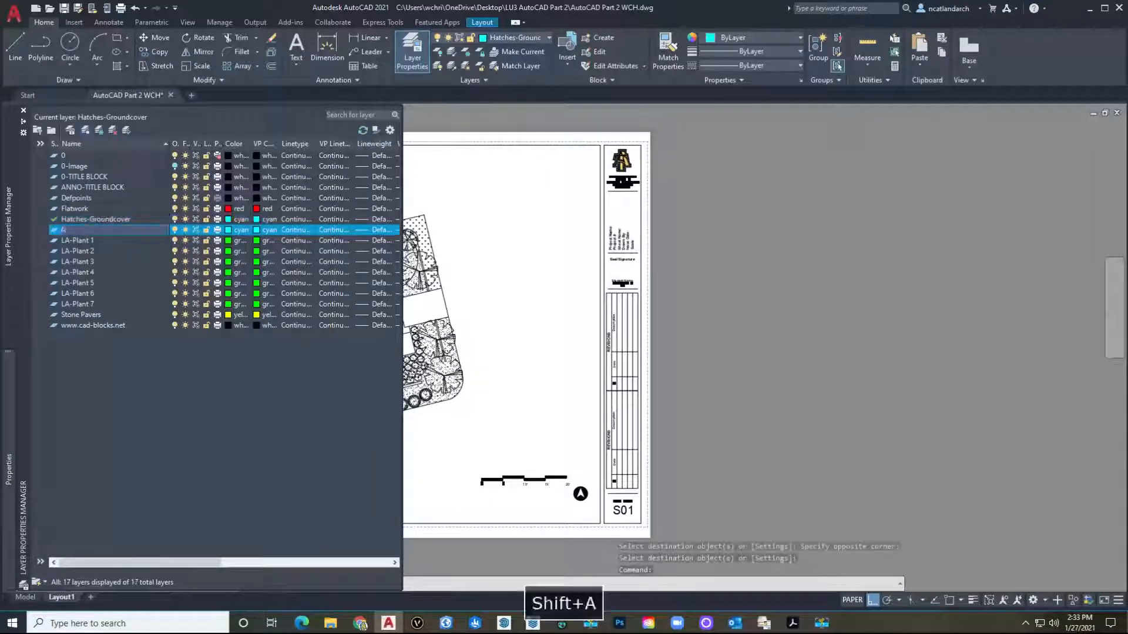
pyautogui.write('NNO')
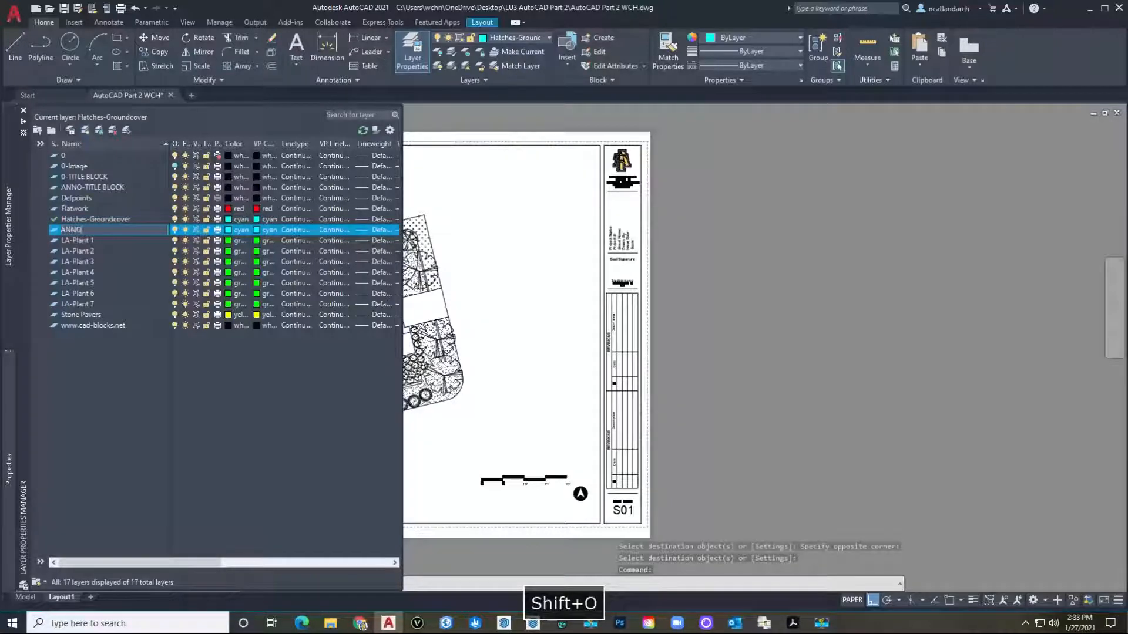
pyautogui.write('-Lab')
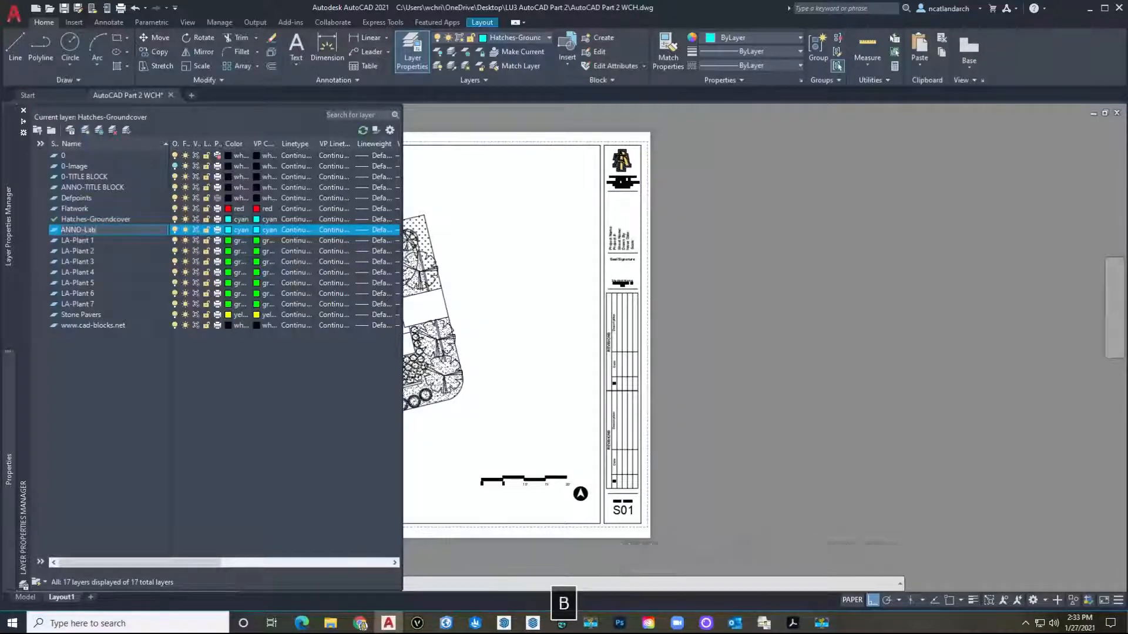
pyautogui.write('els')
pyautogui.press('Return')
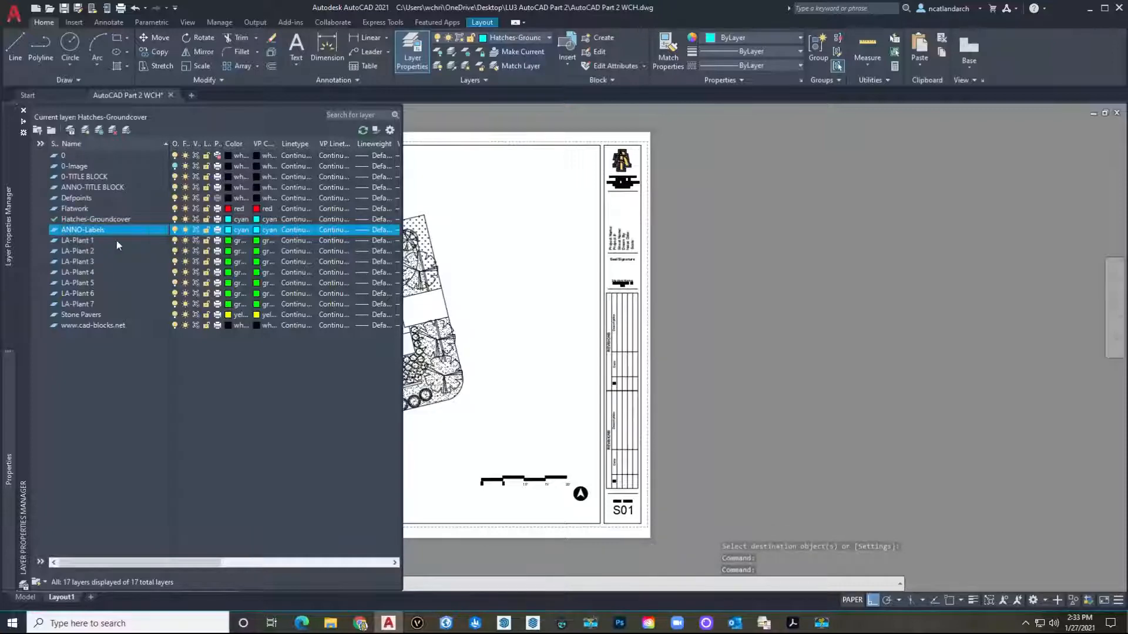
pyautogui.doubleClick(122, 230)
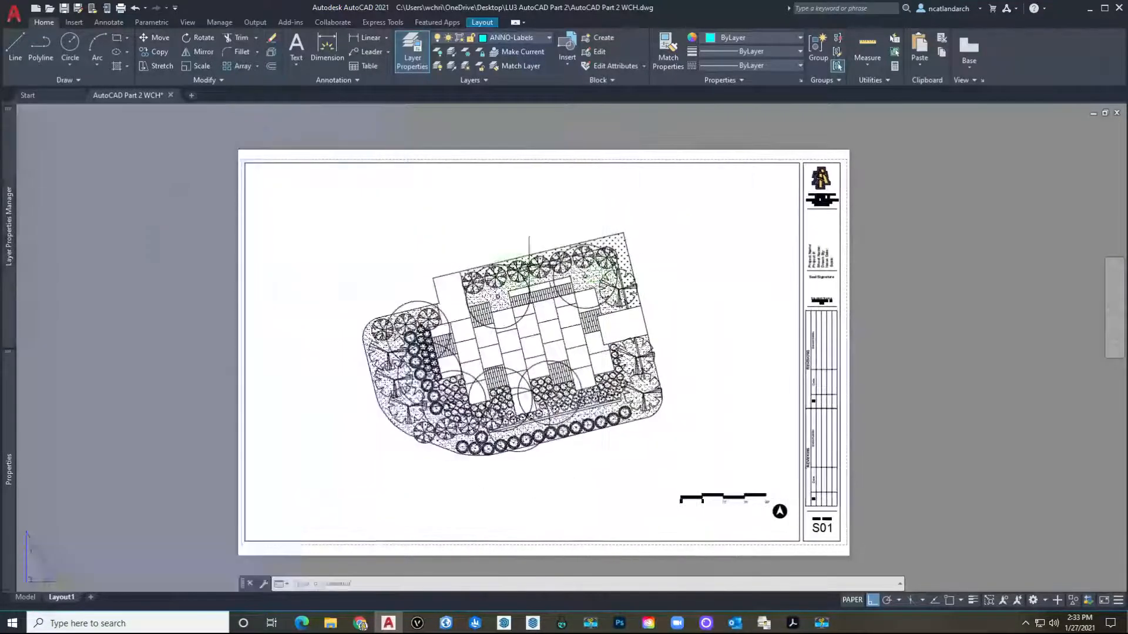
# Add a multileader labelled "Lawn" pointing at the dotted hatch in the plan's upper right corner, with ortho off for an angled leader.
pyautogui.moveTo(528, 264); pyautogui.dragTo(517, 315, button='middle')
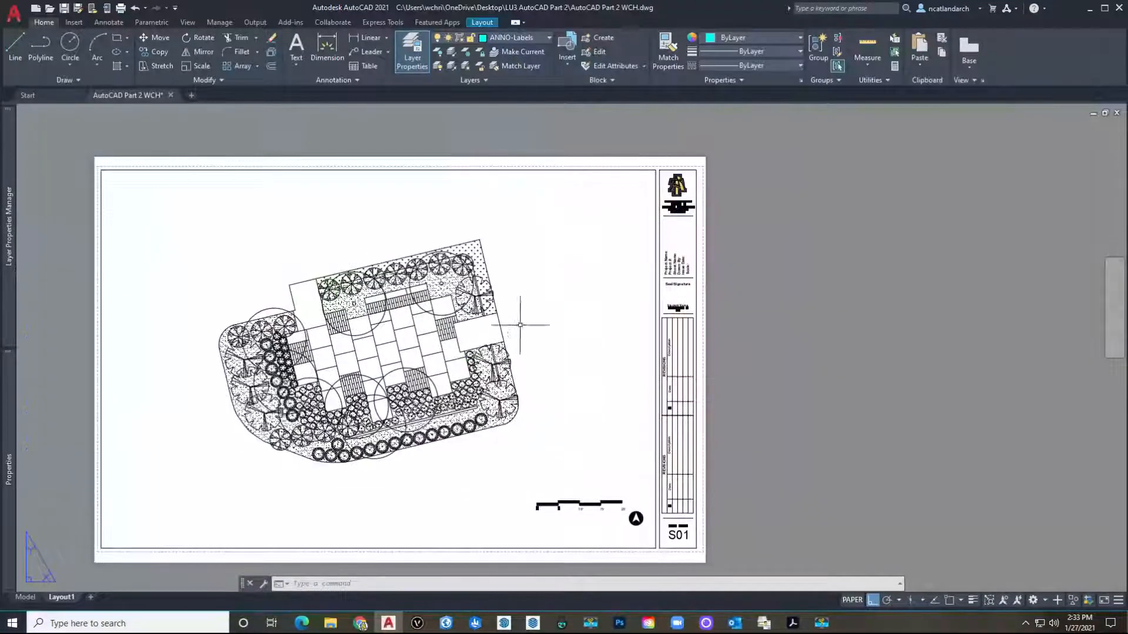
pyautogui.scroll(2, 438, 298)
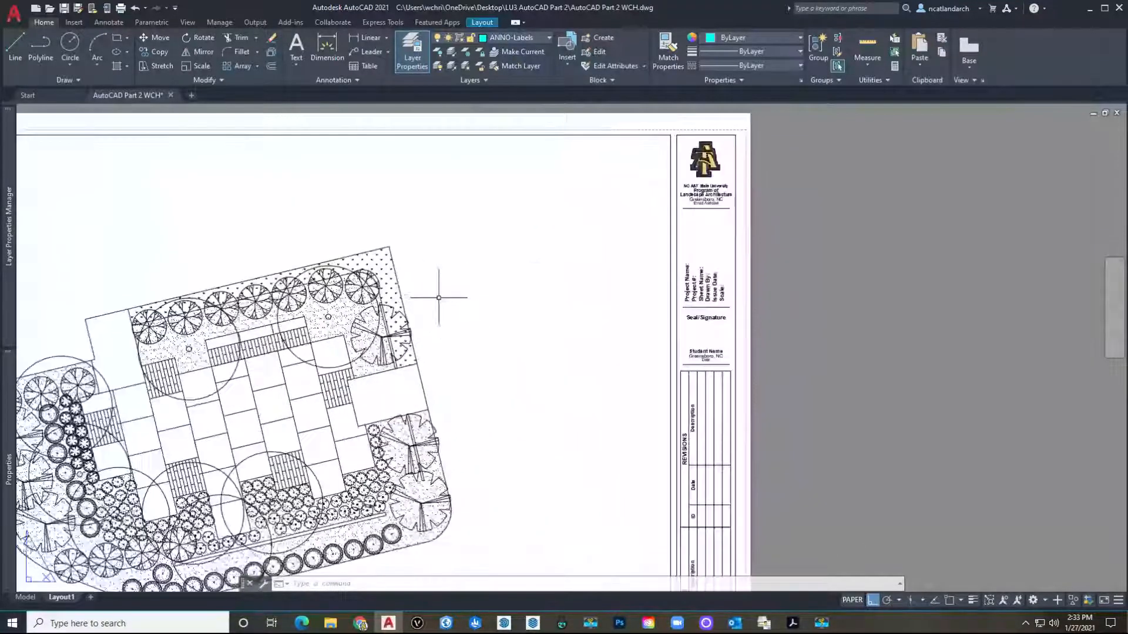
pyautogui.click(360, 51)
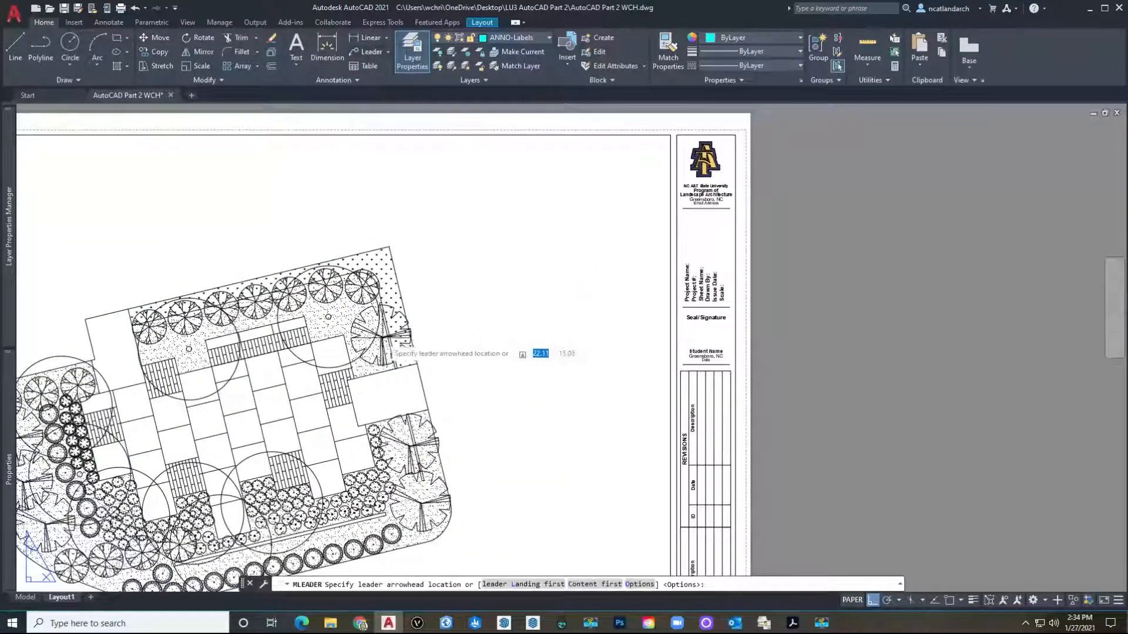
pyautogui.click(382, 259)
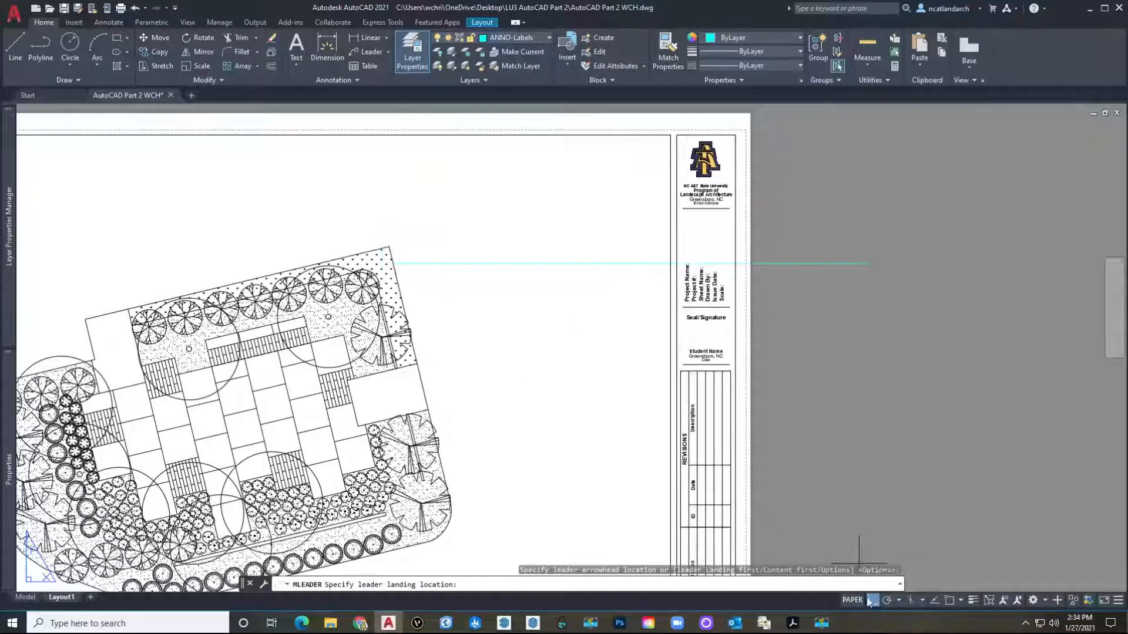
pyautogui.click(435, 210)
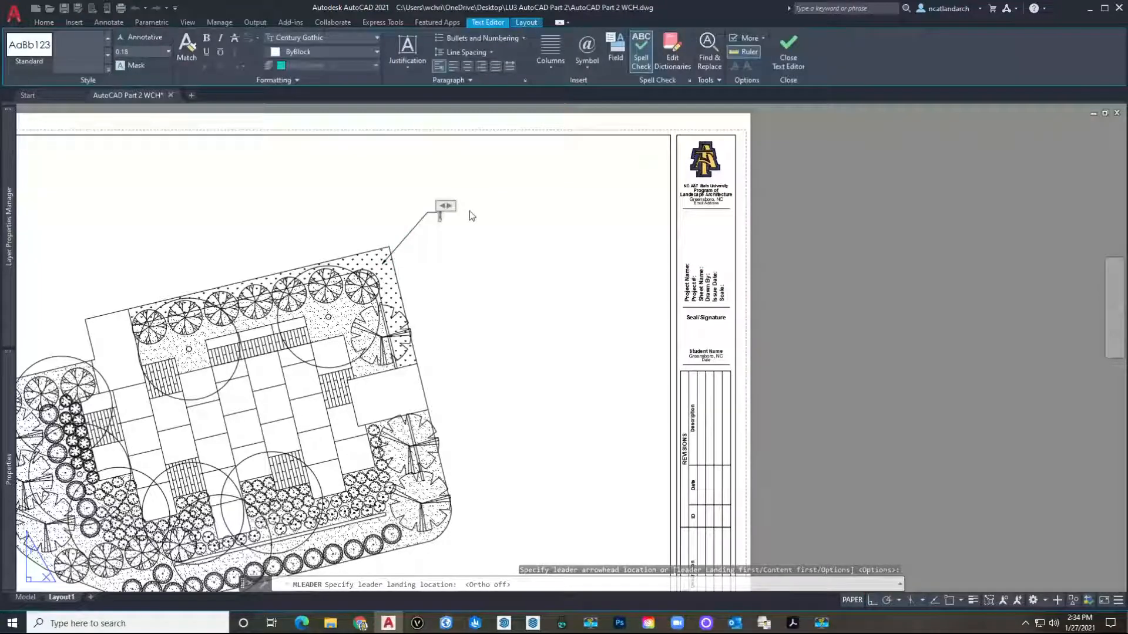
pyautogui.write('LW')
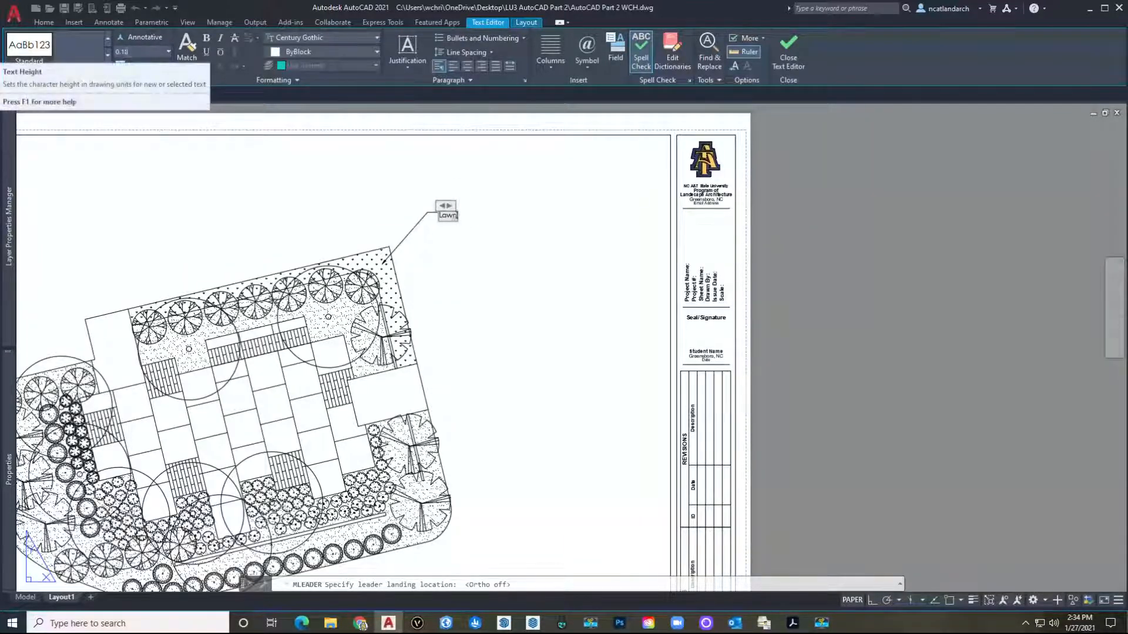
pyautogui.click(516, 276)
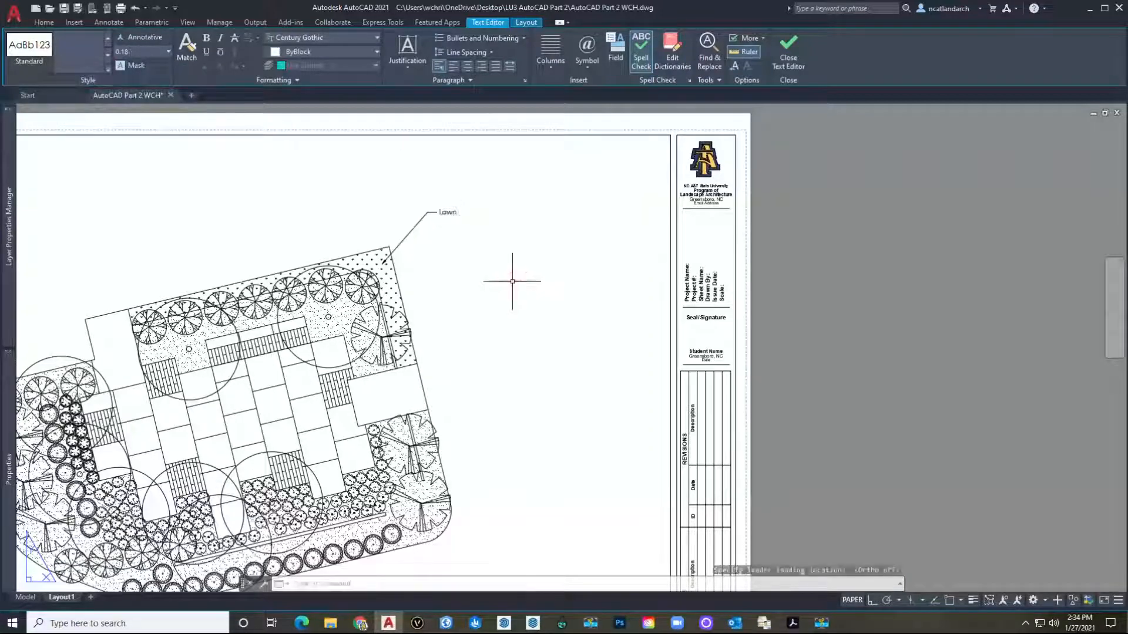
# Add a multileader labelled "Concrete Walkway" pointing at the blank paved strip in the plan's upper left corner.
pyautogui.scroll(-5, 519, 270)
pyautogui.scroll(4, 326, 198)
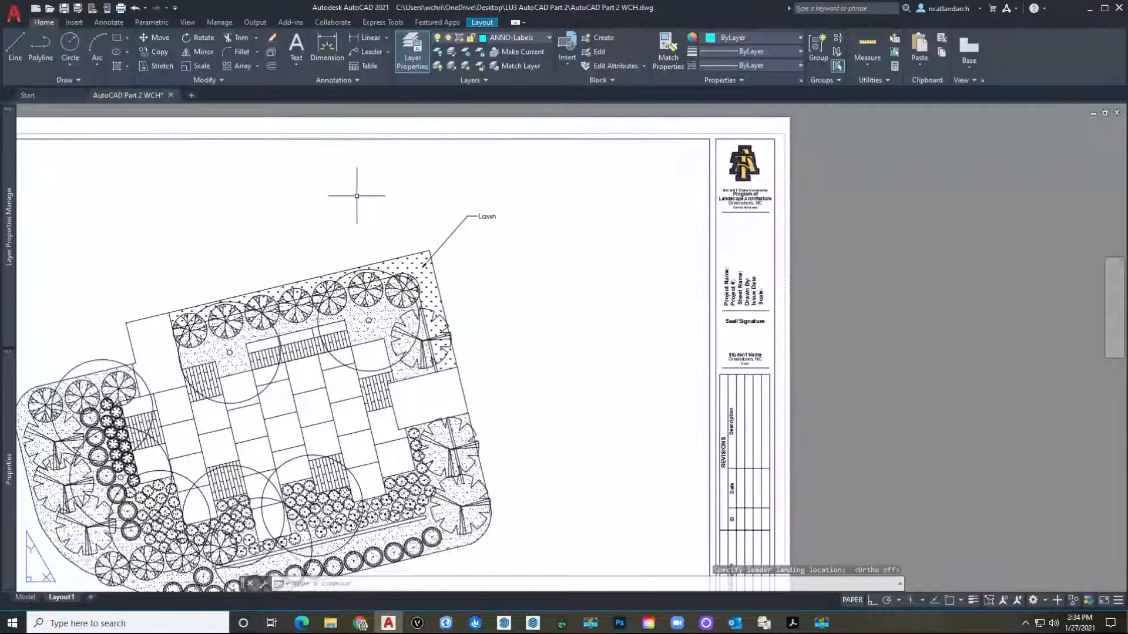
pyautogui.scroll(-2, 360, 213)
pyautogui.scroll(2, 306, 223)
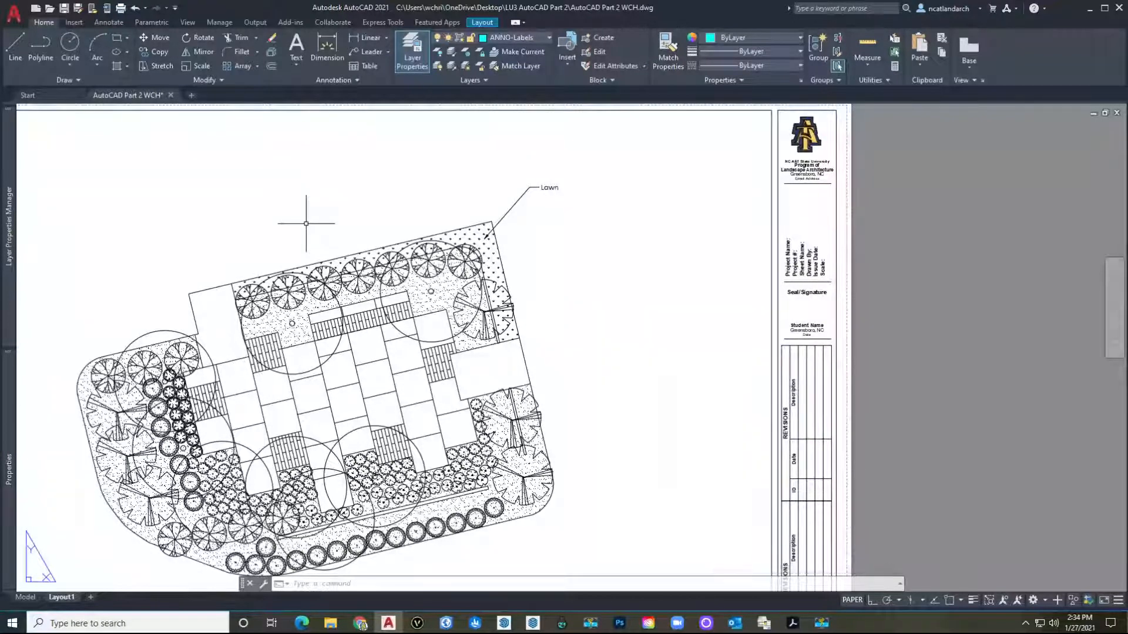
pyautogui.click(365, 52)
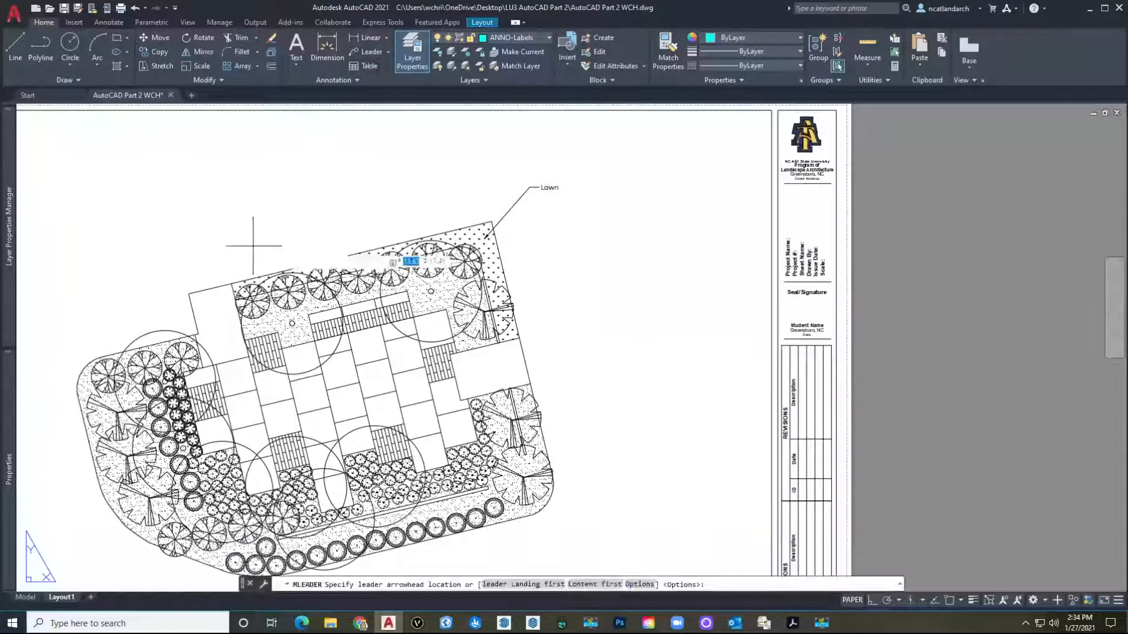
pyautogui.moveTo(347, 292); pyautogui.dragTo(498, 334, button='middle')
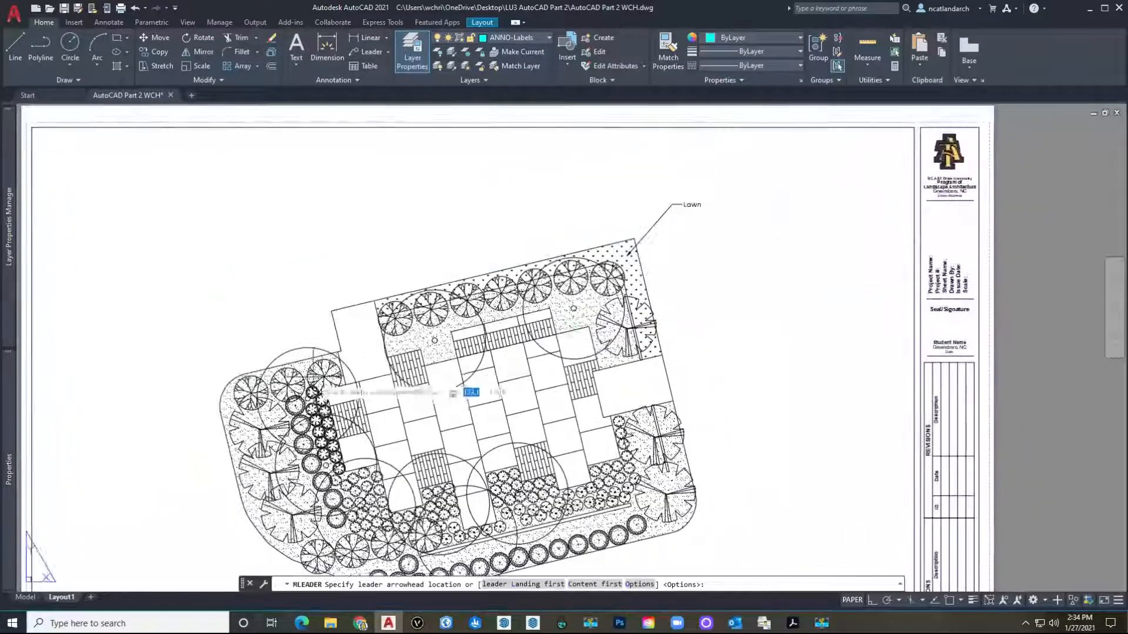
pyautogui.click(343, 317)
pyautogui.click(257, 266)
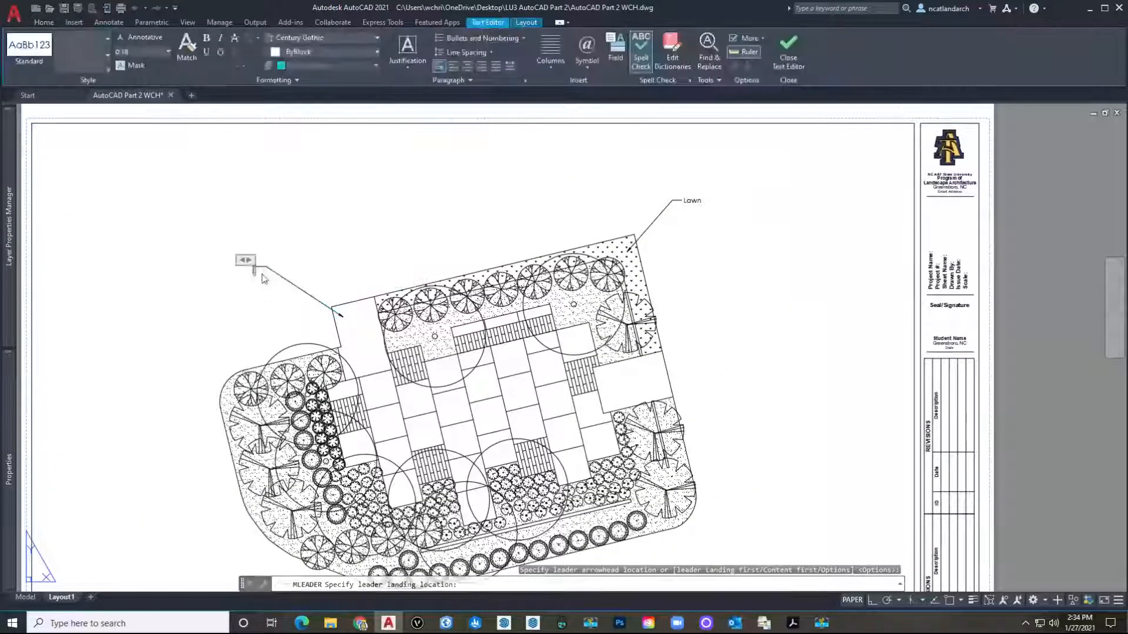
pyautogui.write('Concrete')
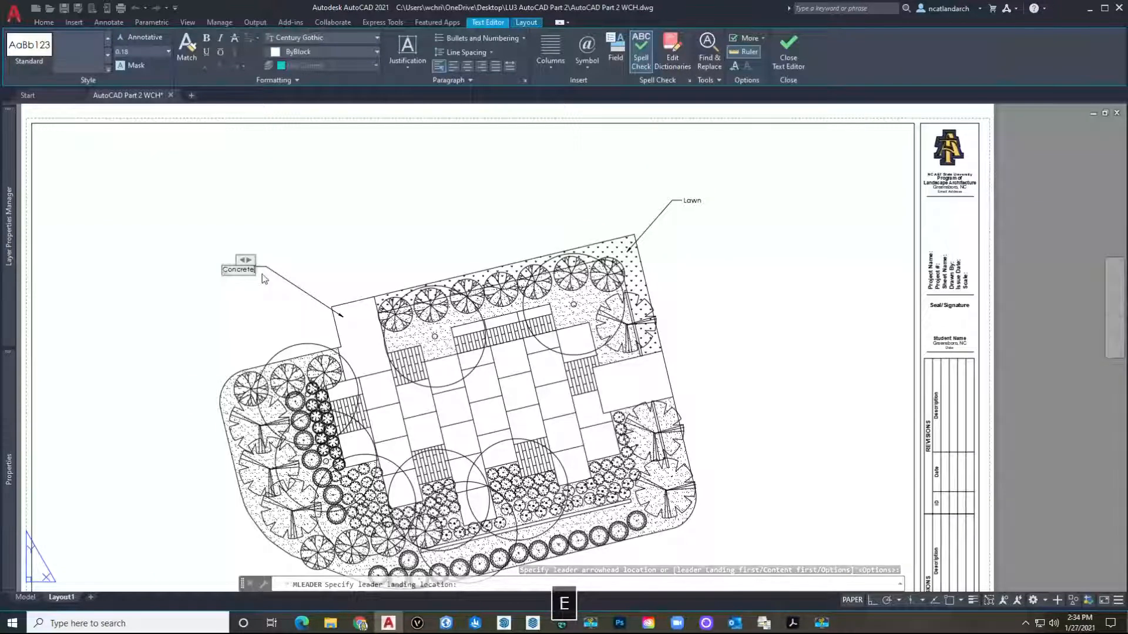
pyautogui.write(' Wa')
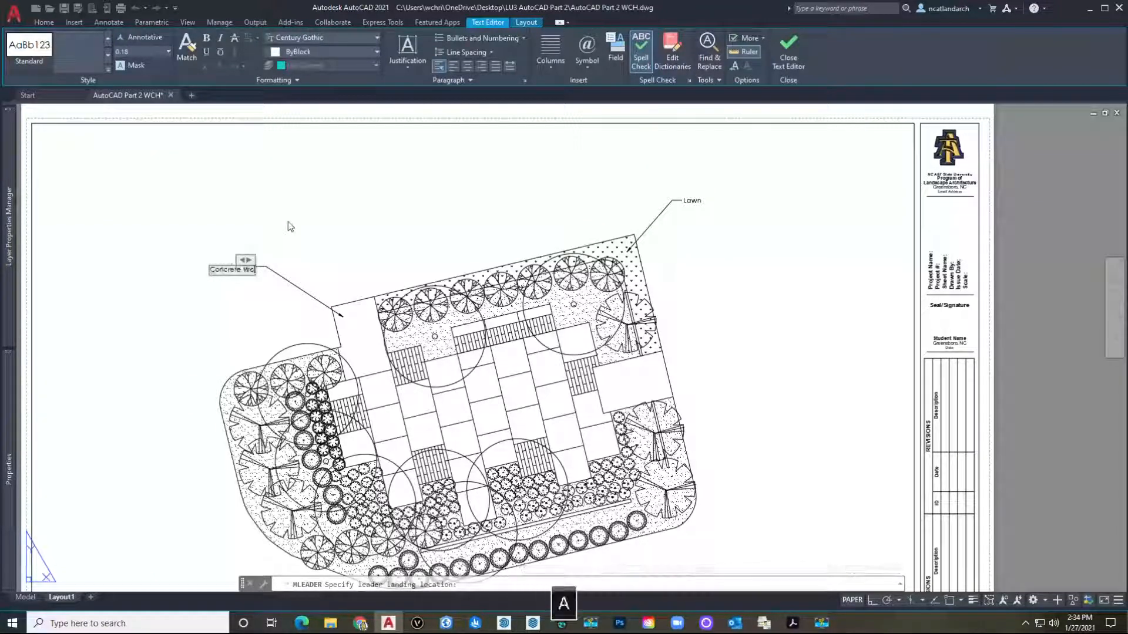
pyautogui.write('lkway')
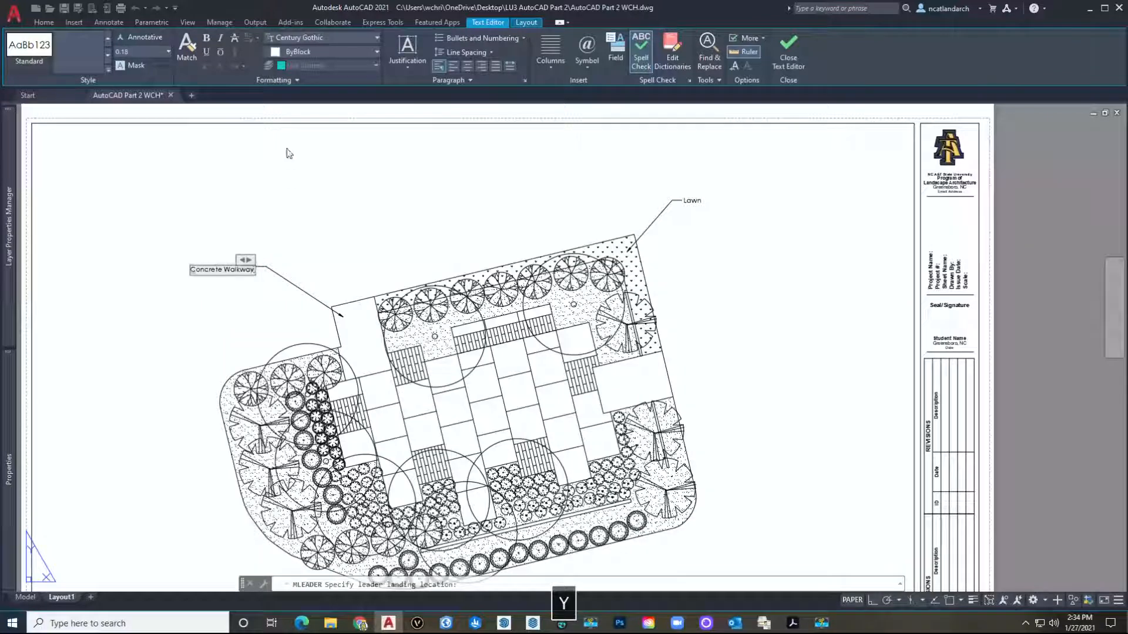
pyautogui.click(324, 195)
# Copy the Lawn leader so its arrow points at the stippled bed beside the two lower right trees.
pyautogui.scroll(-3, 310, 235)
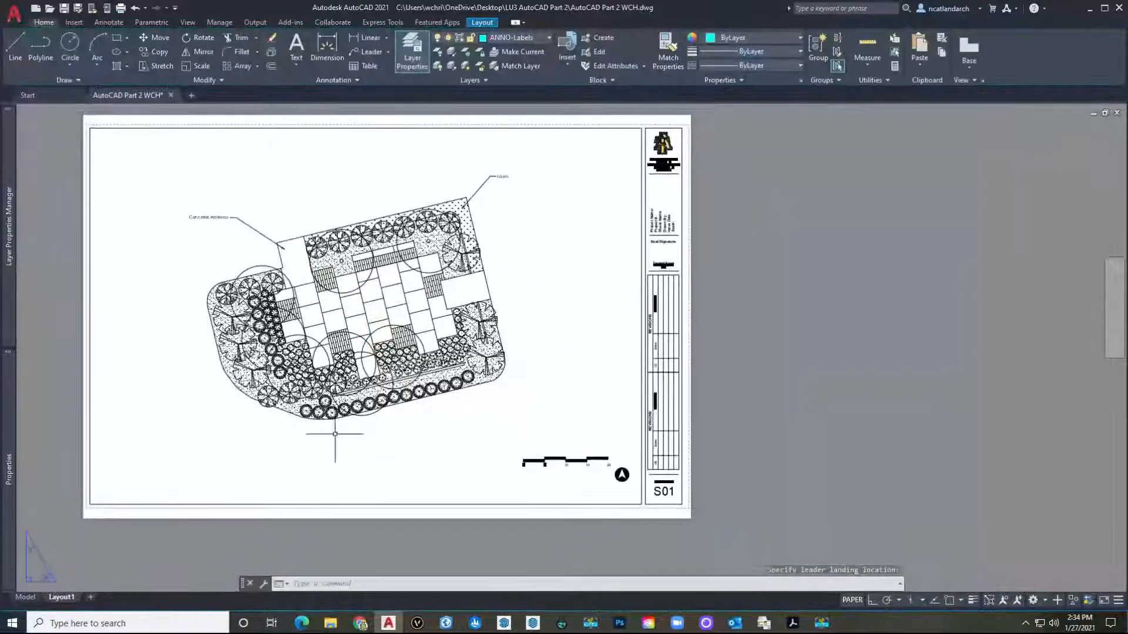
pyautogui.write('co')
pyautogui.press('Return')
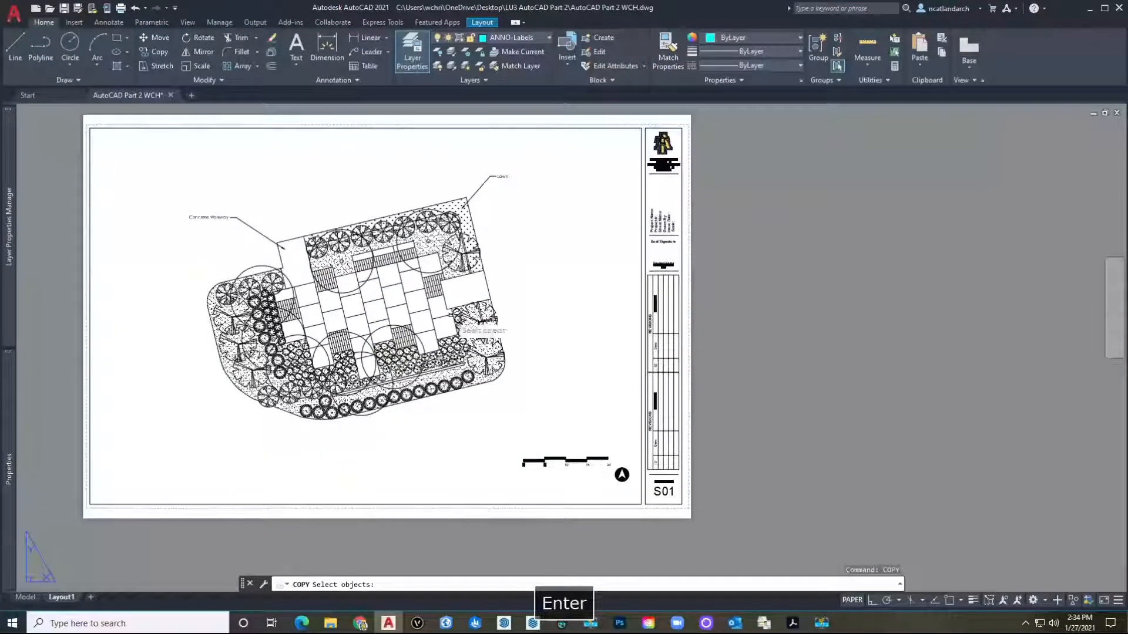
pyautogui.click(485, 181)
pyautogui.press('Return')
pyautogui.click(485, 182)
pyautogui.scroll(5, 411, 305)
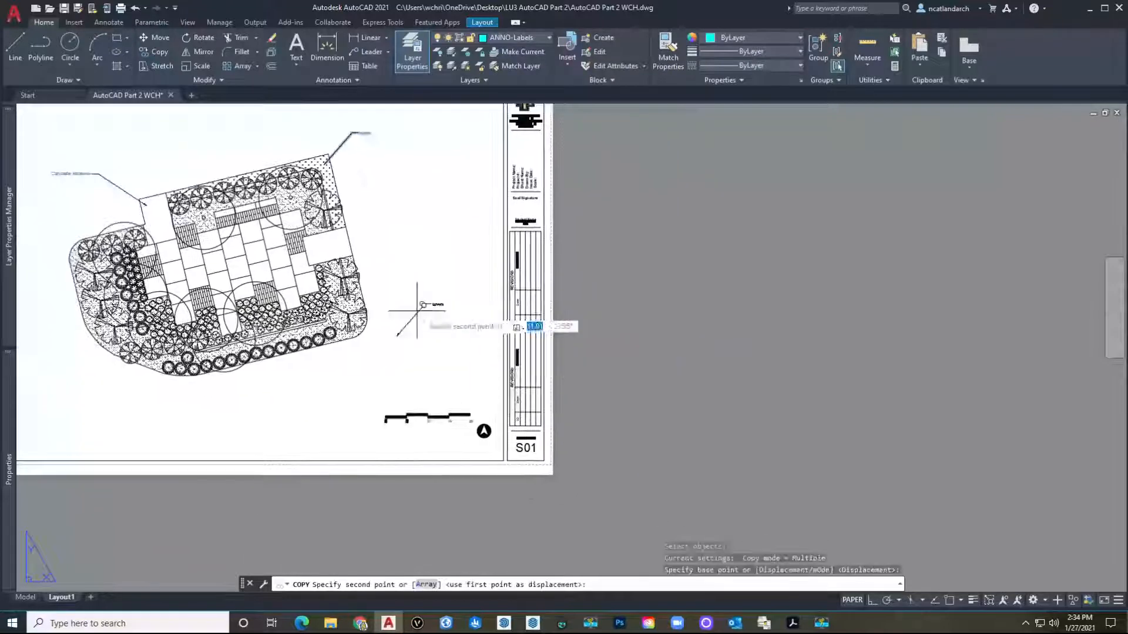
pyautogui.press('Escape')
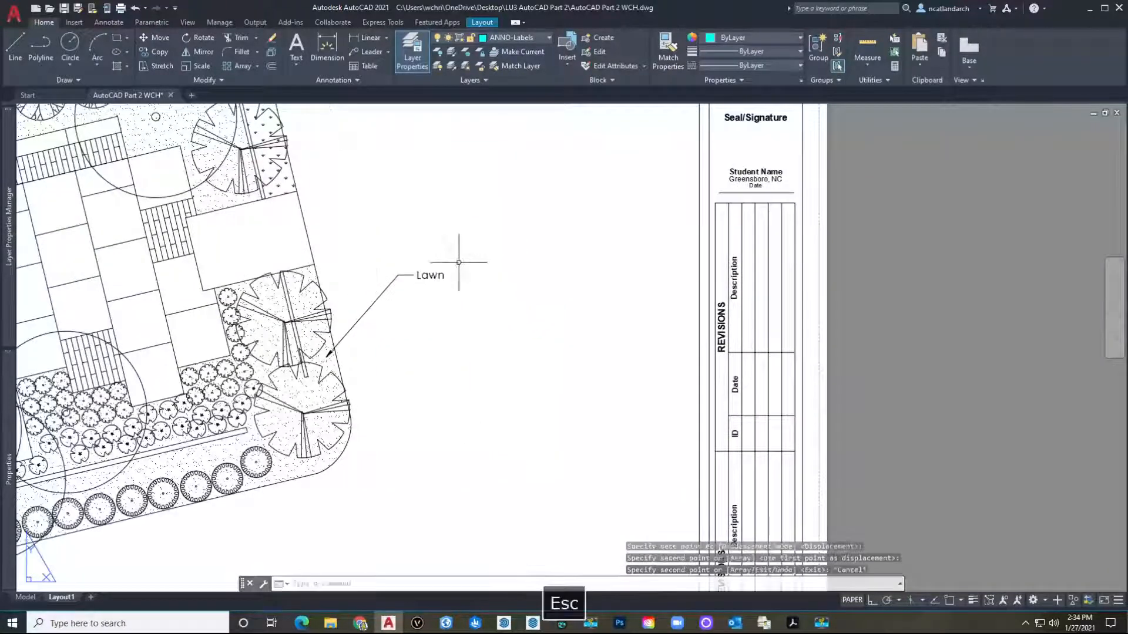
# Change the copied leader's text to "Mulch Area".
pyautogui.doubleClick(435, 275)
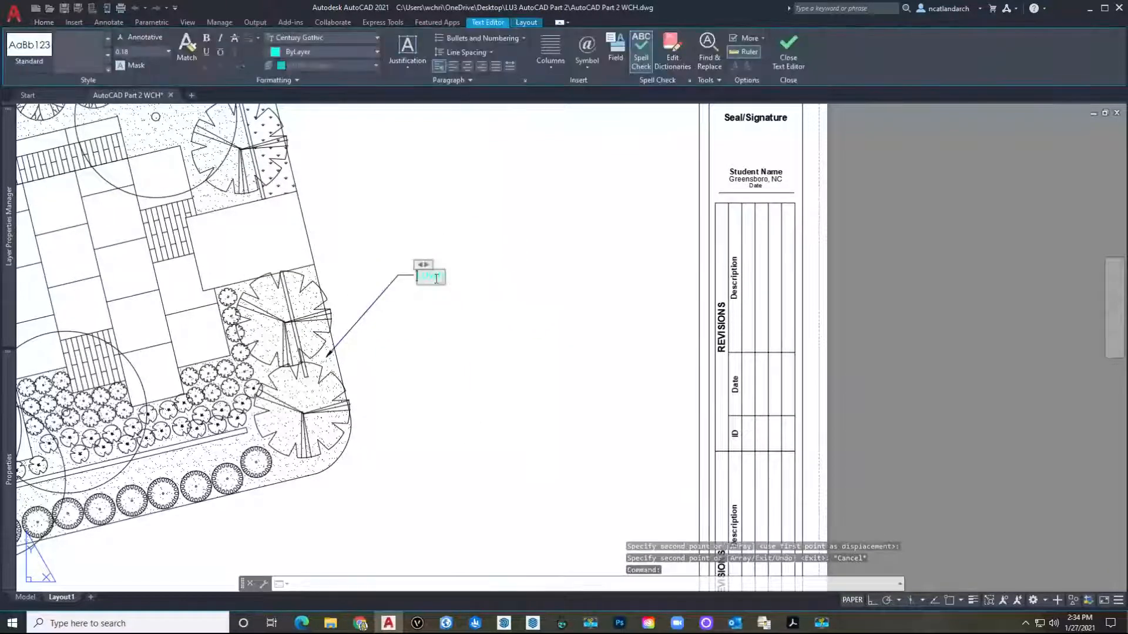
pyautogui.hotkey('ctrl', 'a')
pyautogui.write('Mulch Area')
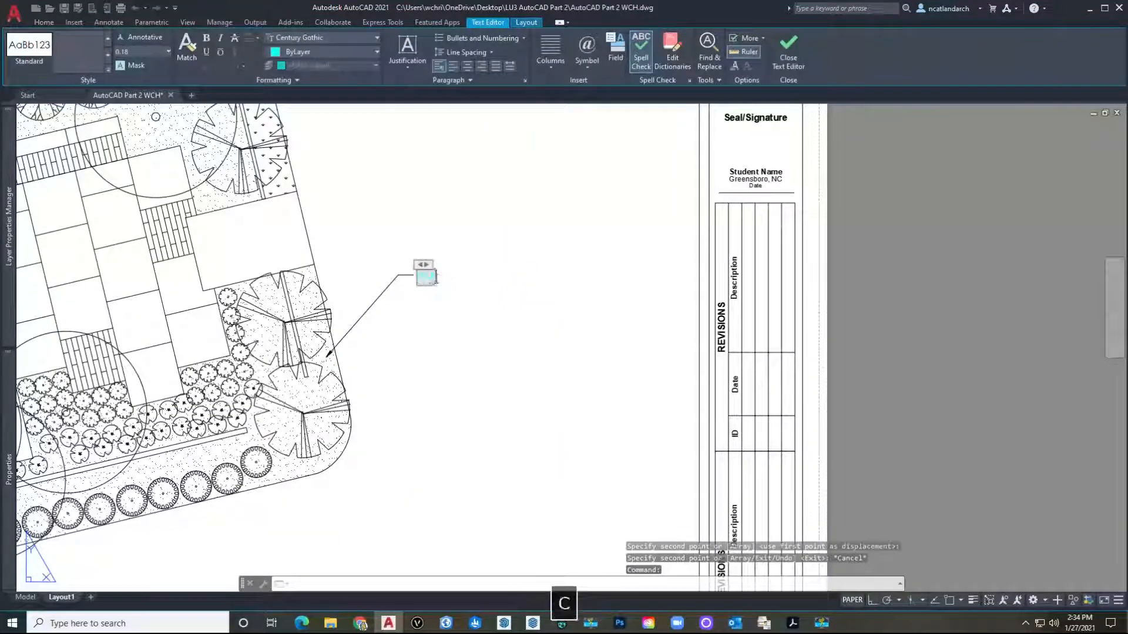
pyautogui.click(423, 352)
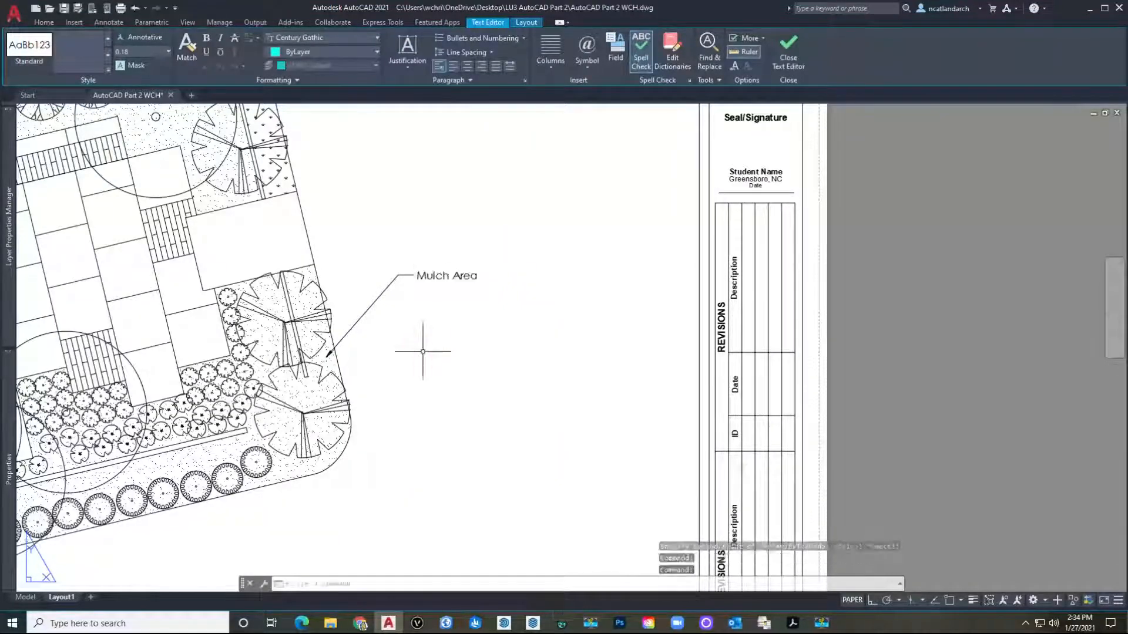
# Copy the Lawn leader to the blank area above the upper row of trees.
pyautogui.scroll(-5, 528, 353)
pyautogui.moveTo(564, 353); pyautogui.dragTo(625, 448, button='middle')
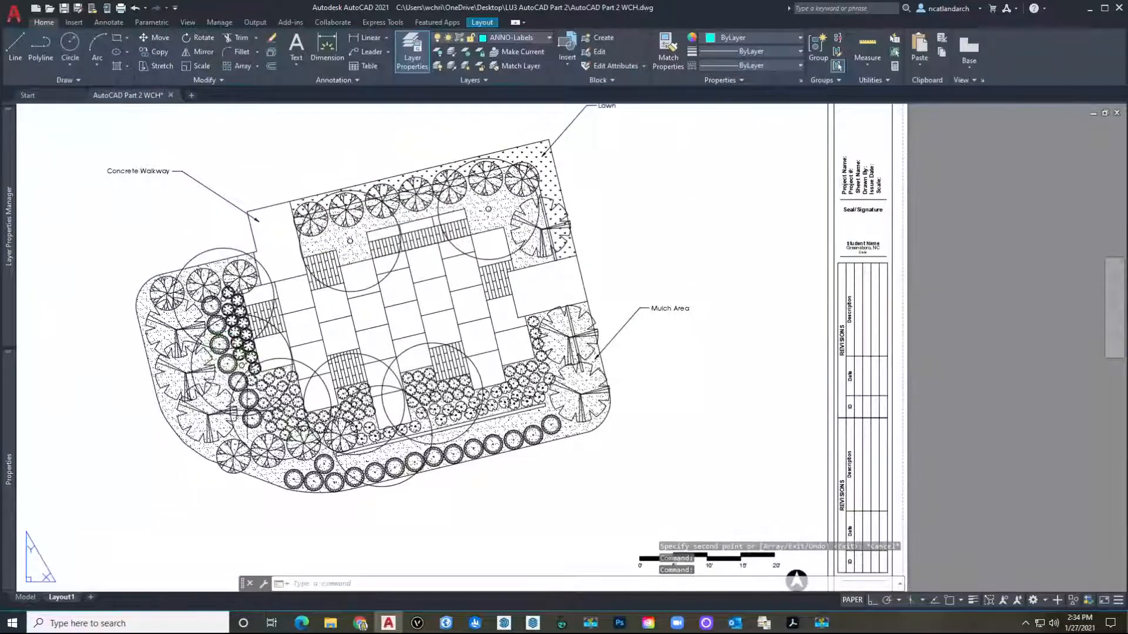
pyautogui.press('Return')
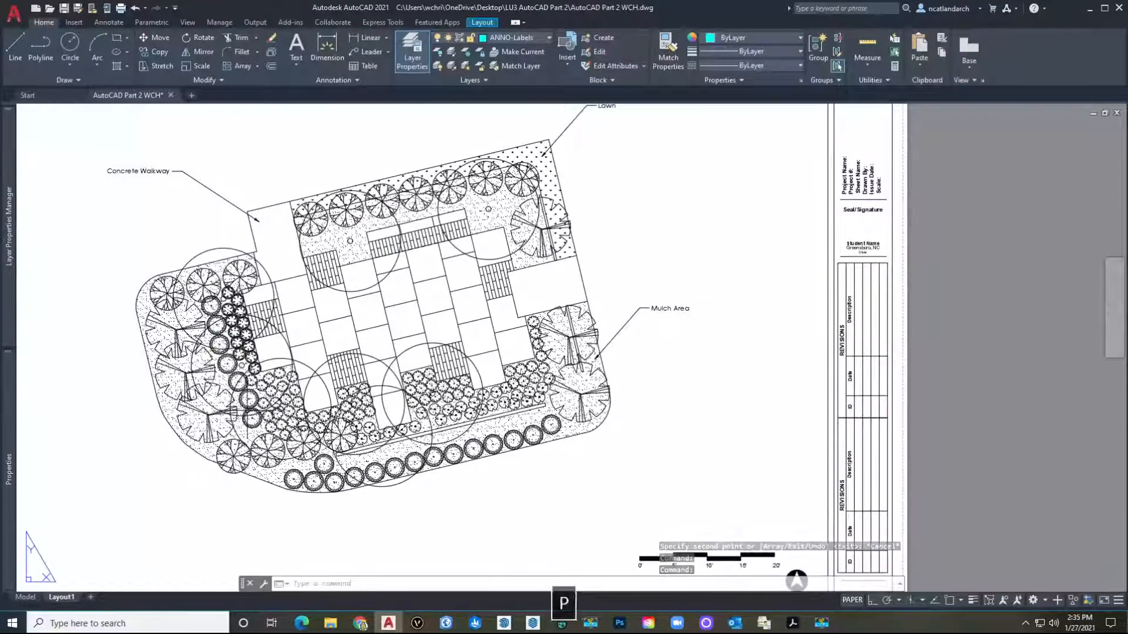
pyautogui.moveTo(618, 140); pyautogui.dragTo(561, 207, button='middle')
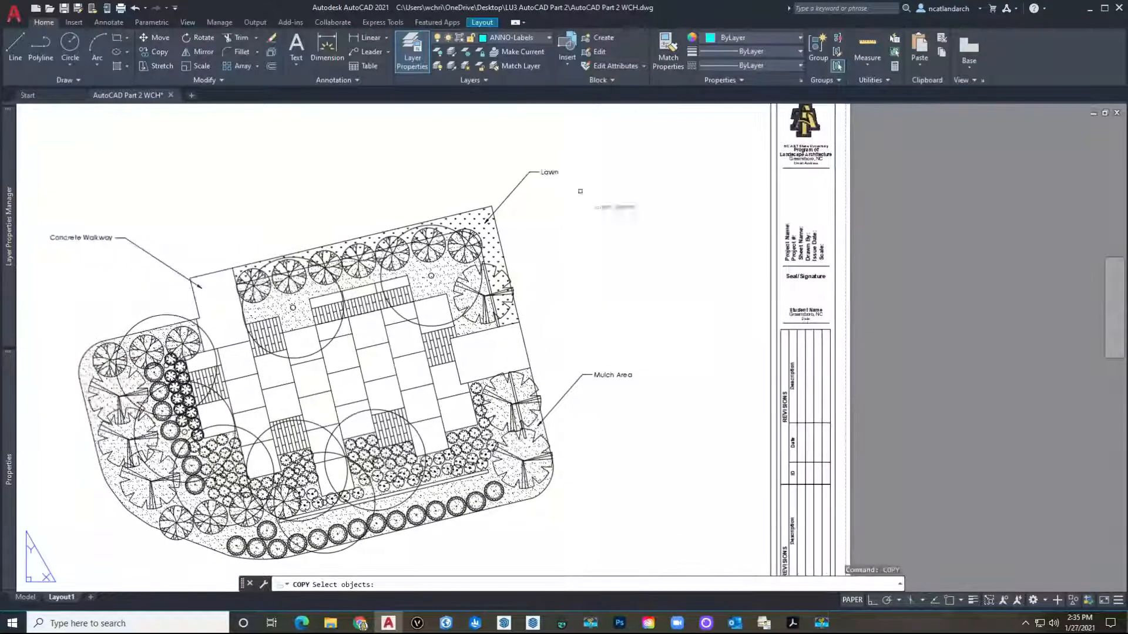
pyautogui.click(493, 218)
pyautogui.press('Return')
pyautogui.click(532, 172)
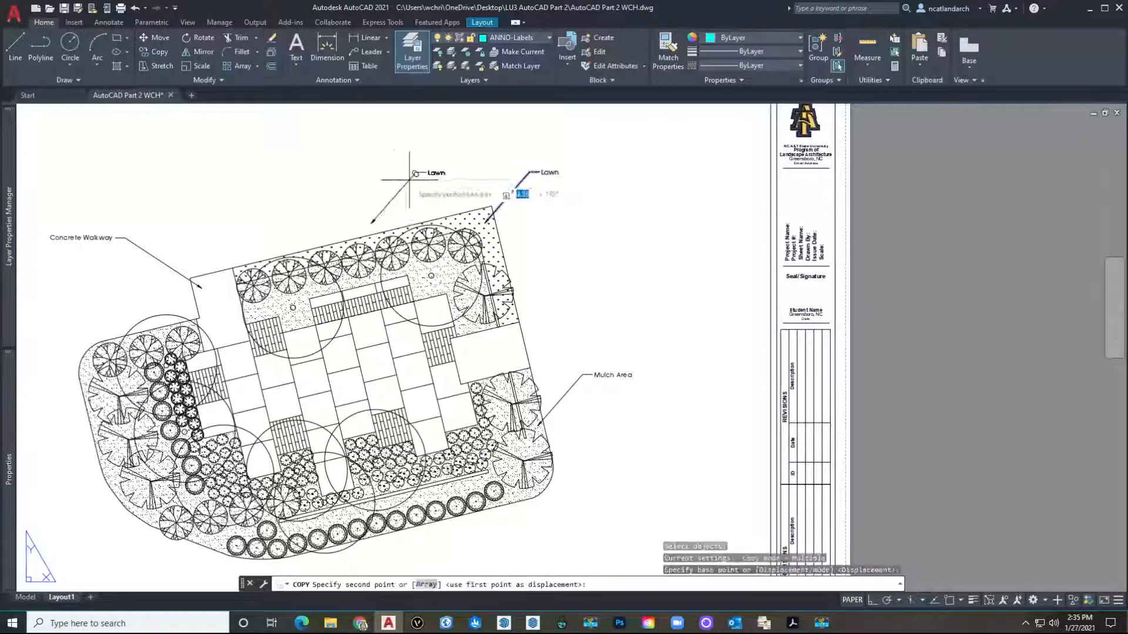
pyautogui.scroll(2, 386, 195)
pyautogui.moveTo(385, 195); pyautogui.dragTo(381, 212, button='middle')
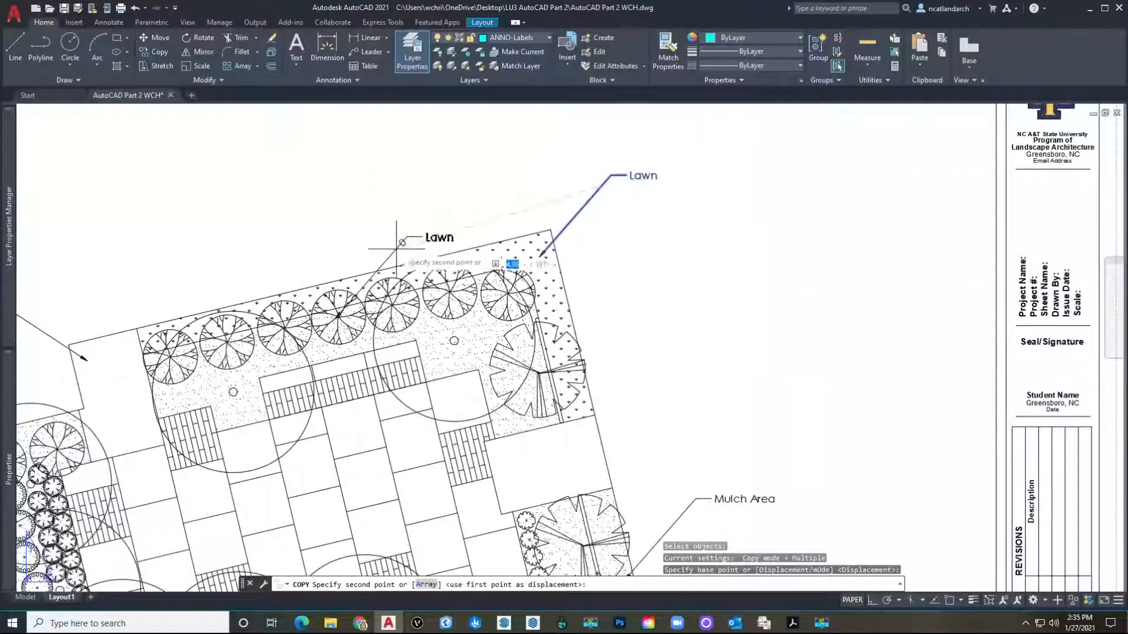
pyautogui.press('Escape')
# Stretch the copied leader's arrowhead down to the narrow bench strip behind the upper brick paving.
pyautogui.click(377, 222)
pyautogui.click(340, 284)
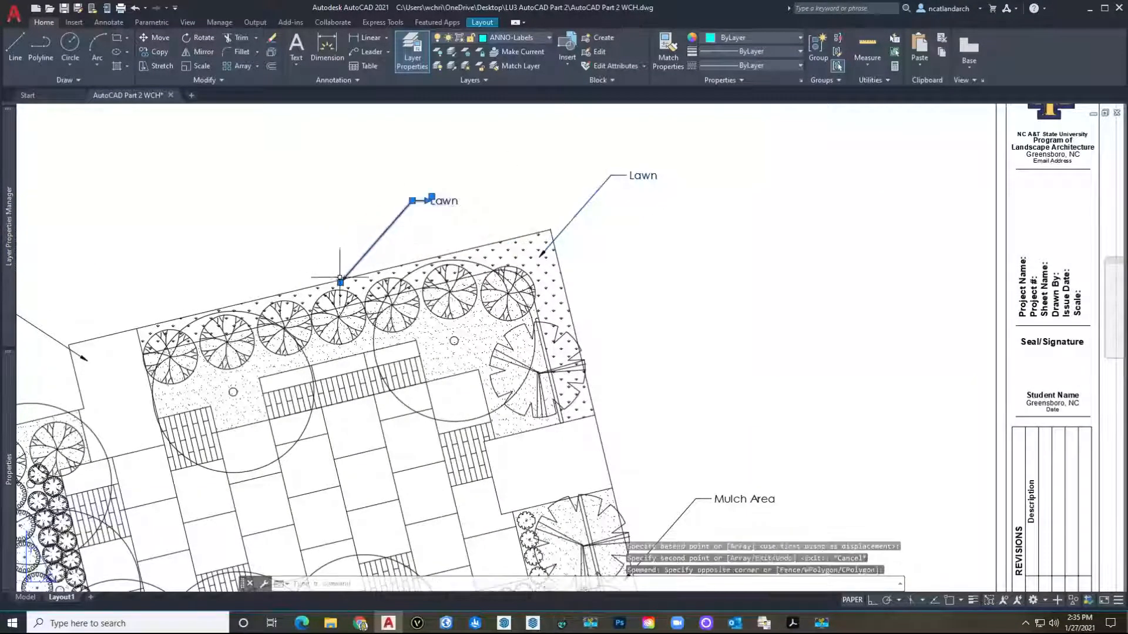
pyautogui.click(341, 282)
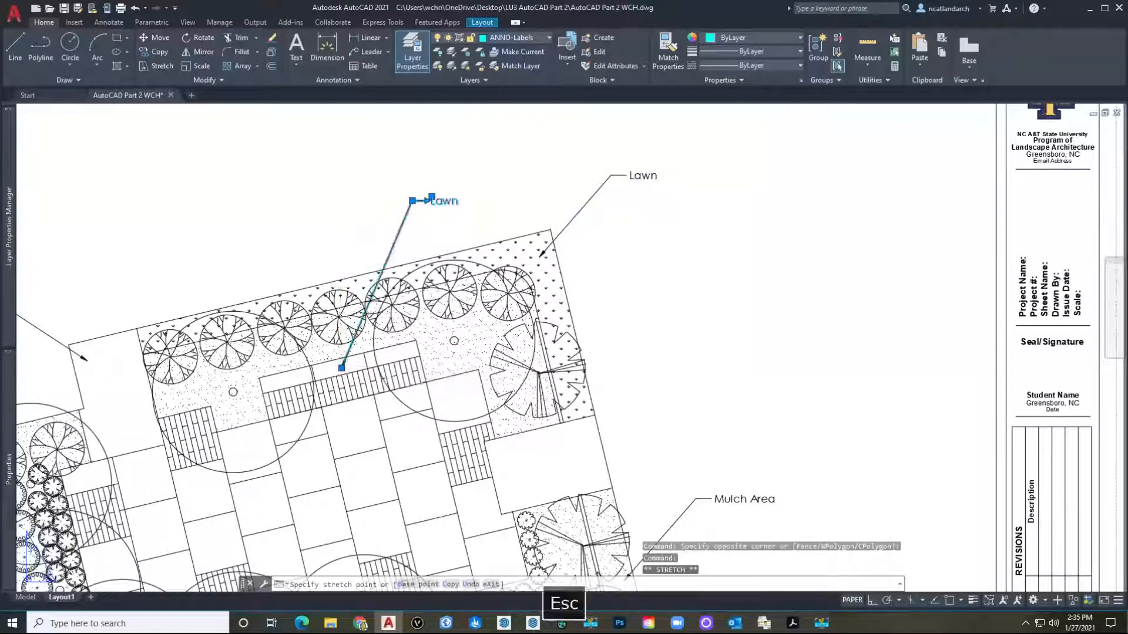
pyautogui.press('Escape')
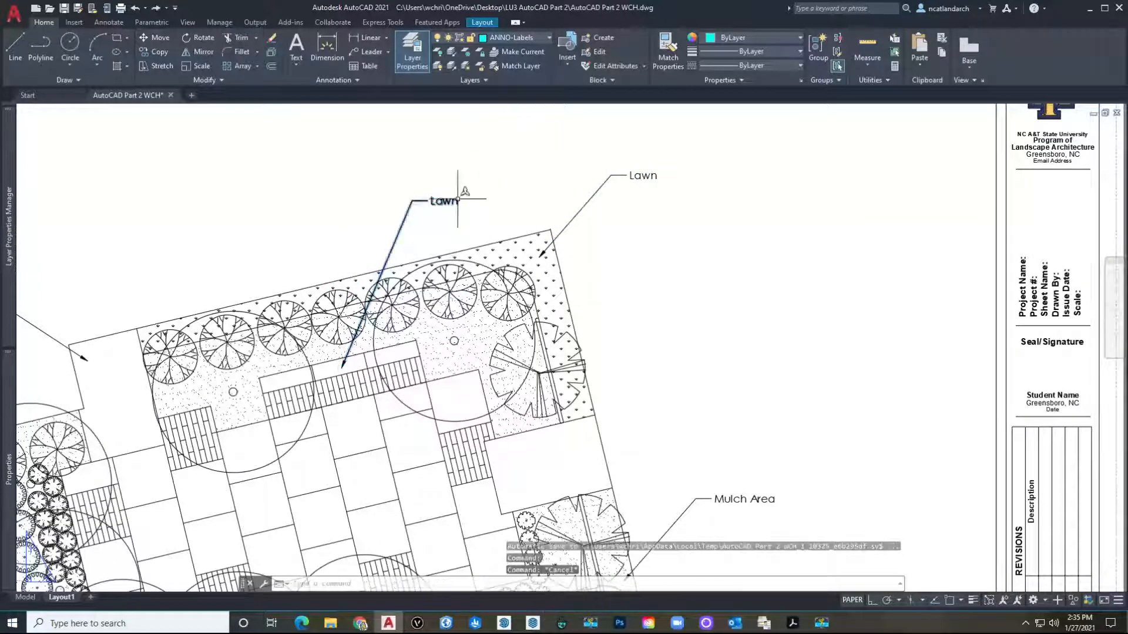
pyautogui.press('Escape')
# Change the copied leader's text to "Bench".
pyautogui.click(454, 201)
pyautogui.doubleClick(452, 201)
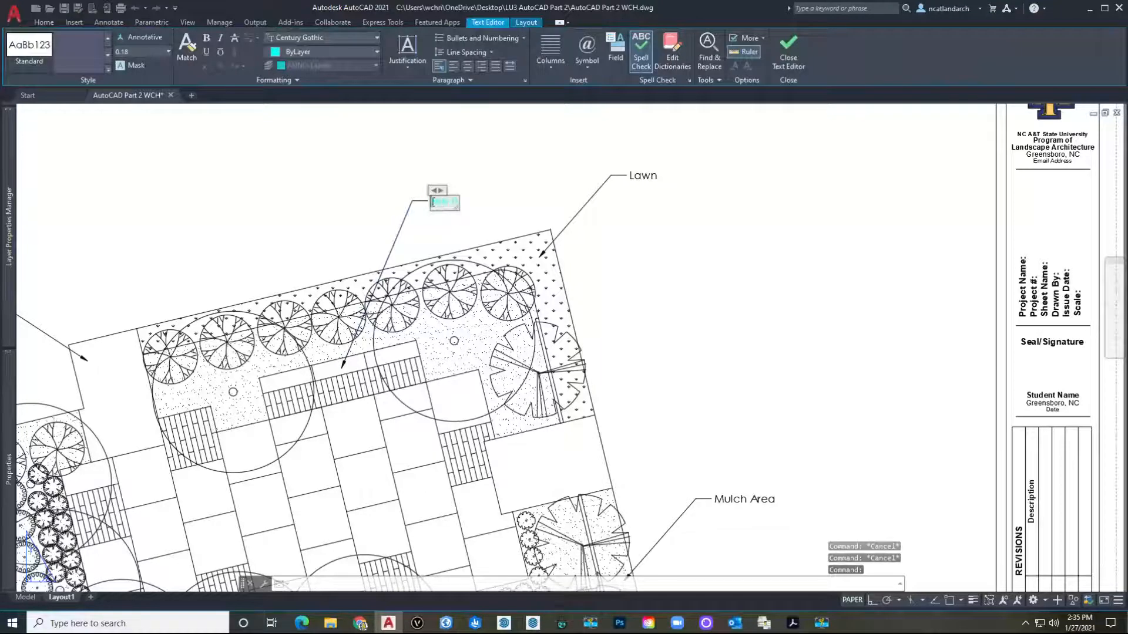
pyautogui.write('H')
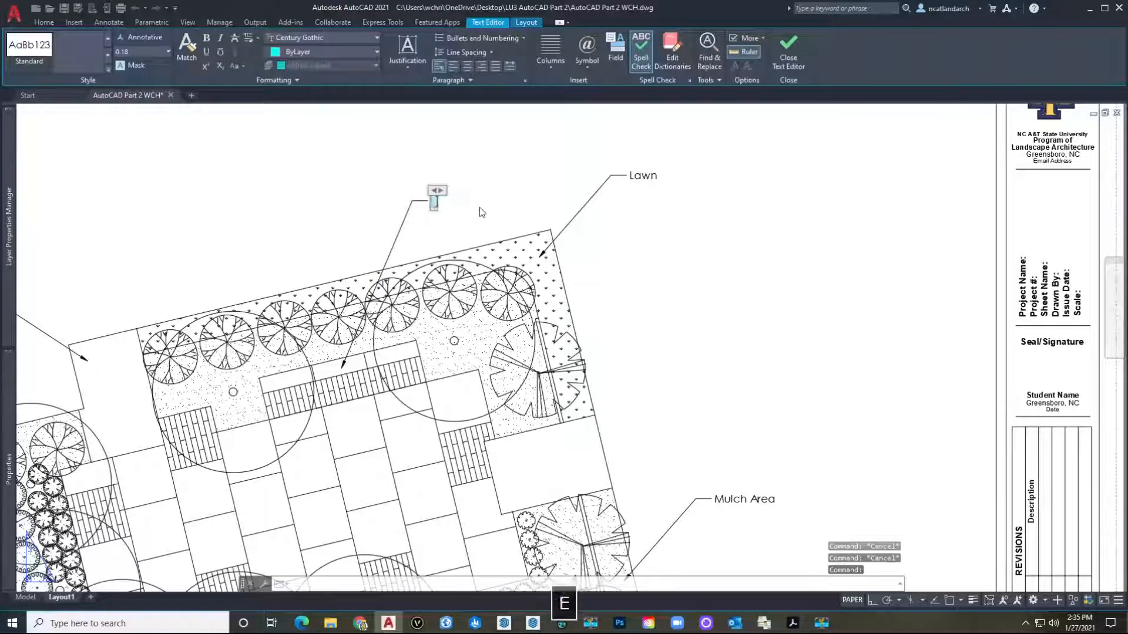
pyautogui.click(482, 211)
# Copy the Mulch Area leader to the blank area below the plan's lower edge.
pyautogui.scroll(-6, 536, 186)
pyautogui.moveTo(597, 266); pyautogui.dragTo(524, 266, button='middle')
pyautogui.scroll(2, 524, 265)
pyautogui.moveTo(345, 402); pyautogui.dragTo(333, 442, button='middle')
pyautogui.scroll(2, 333, 441)
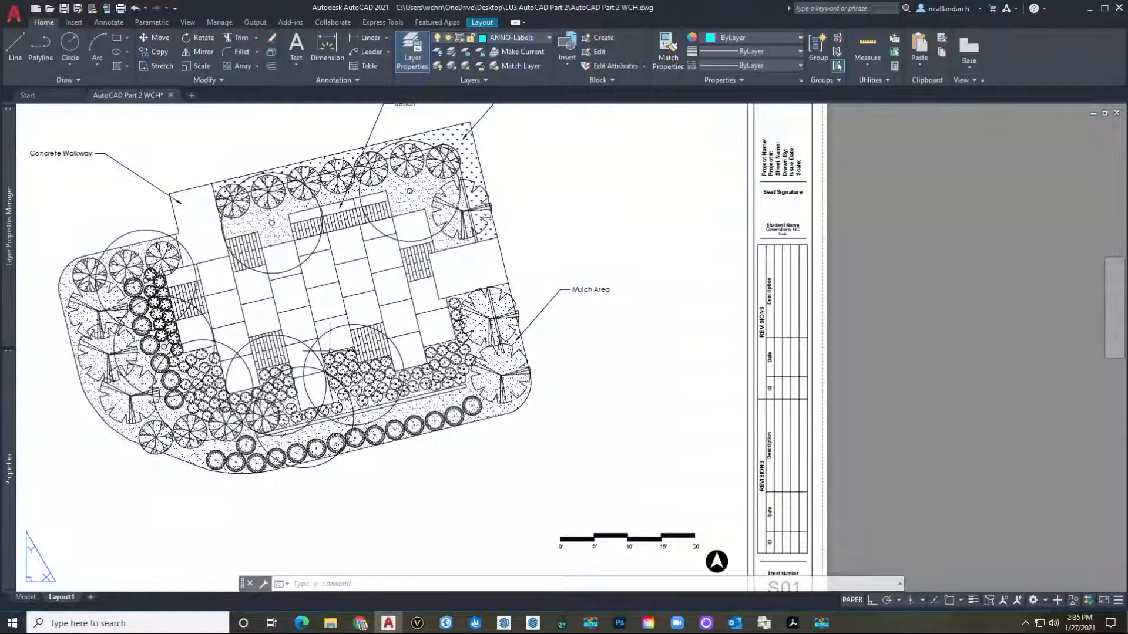
pyautogui.write('cop')
pyautogui.press('Return')
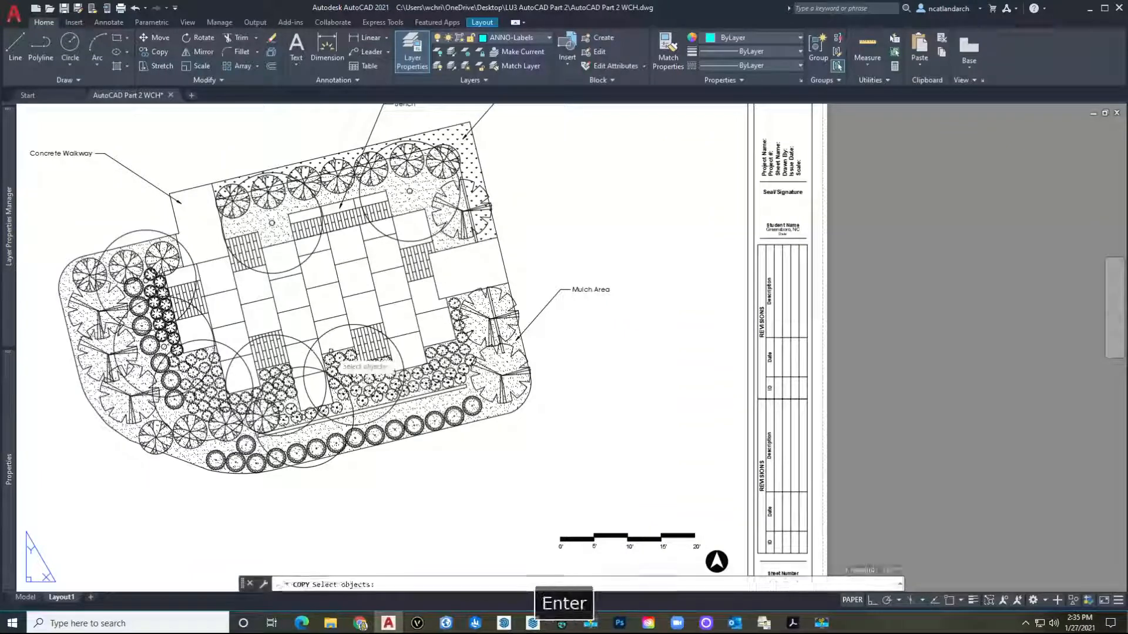
pyautogui.click(607, 304)
pyautogui.click(566, 272)
pyautogui.press('Return')
pyautogui.click(555, 292)
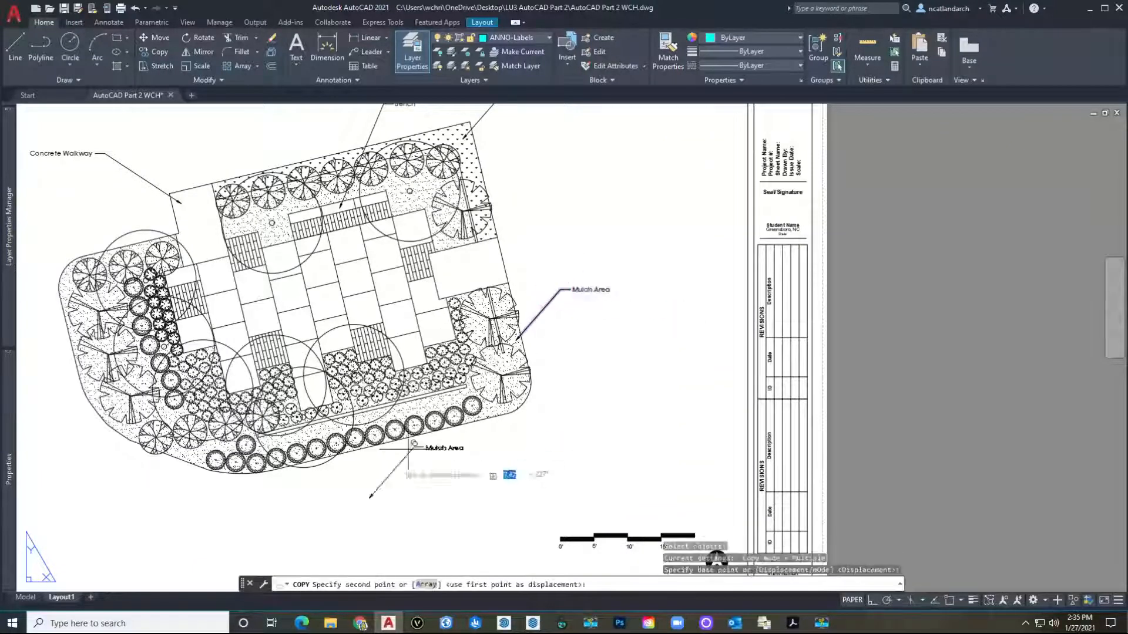
pyautogui.scroll(4, 366, 443)
pyautogui.press('Escape')
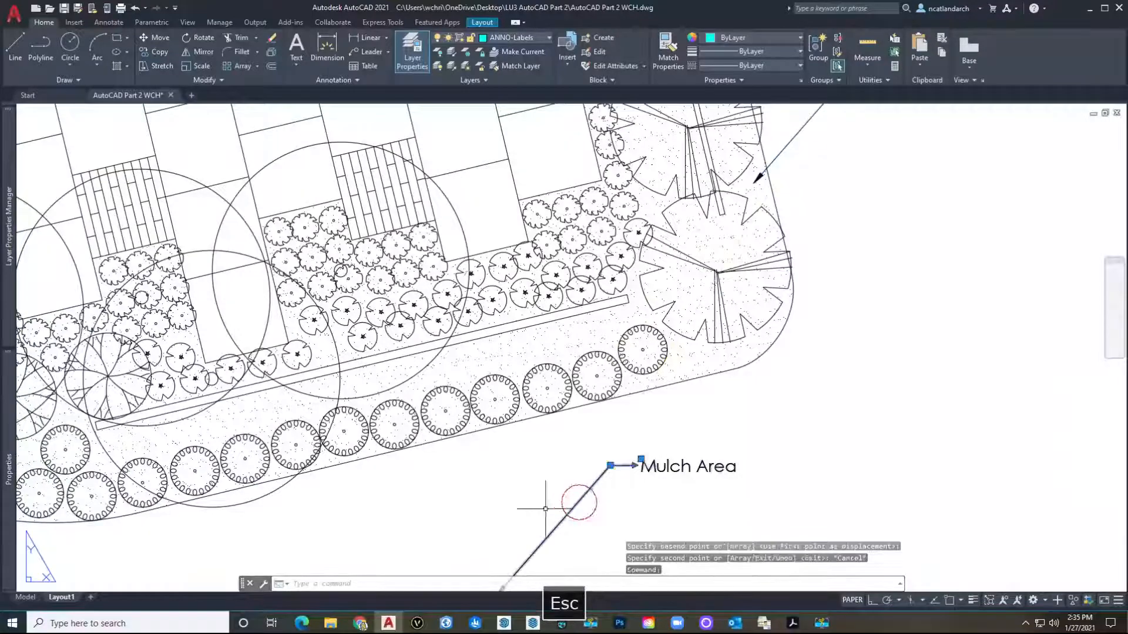
# Stretch the lower leader's arrowhead up to the long thin strip above the bottom row of round shrubs.
pyautogui.scroll(-3, 517, 423)
pyautogui.click(489, 476)
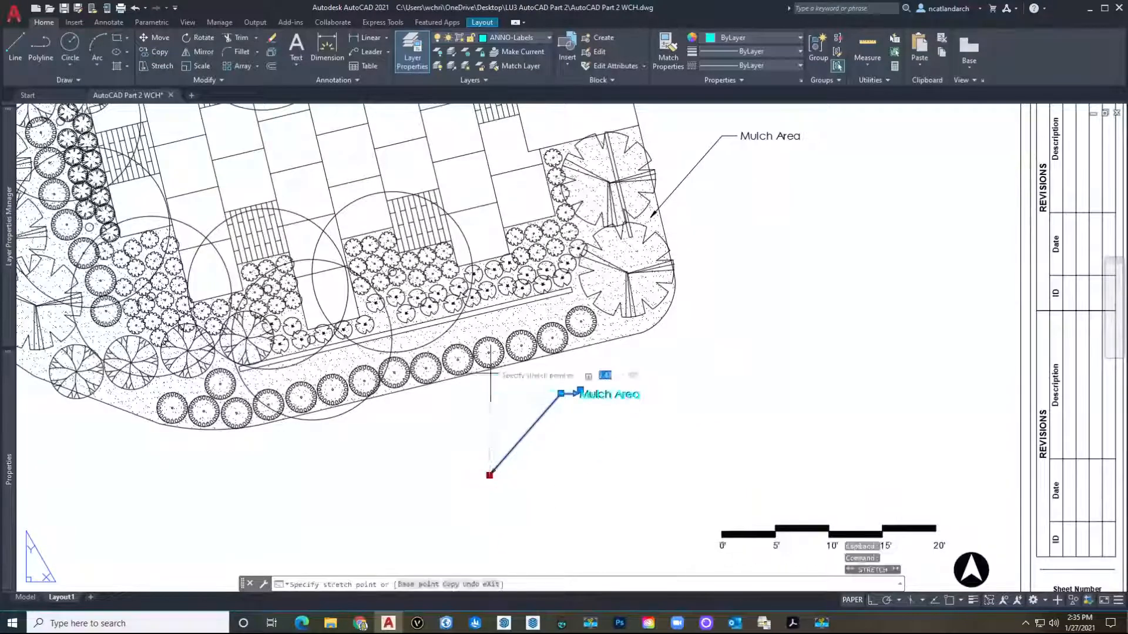
pyautogui.scroll(4, 485, 329)
pyautogui.click(458, 286)
pyautogui.press('Escape')
# Change the lower leader's text to "Green Screen".
pyautogui.moveTo(541, 297); pyautogui.dragTo(368, 246, button='middle')
pyautogui.doubleClick(574, 442)
pyautogui.doubleClick(574, 444)
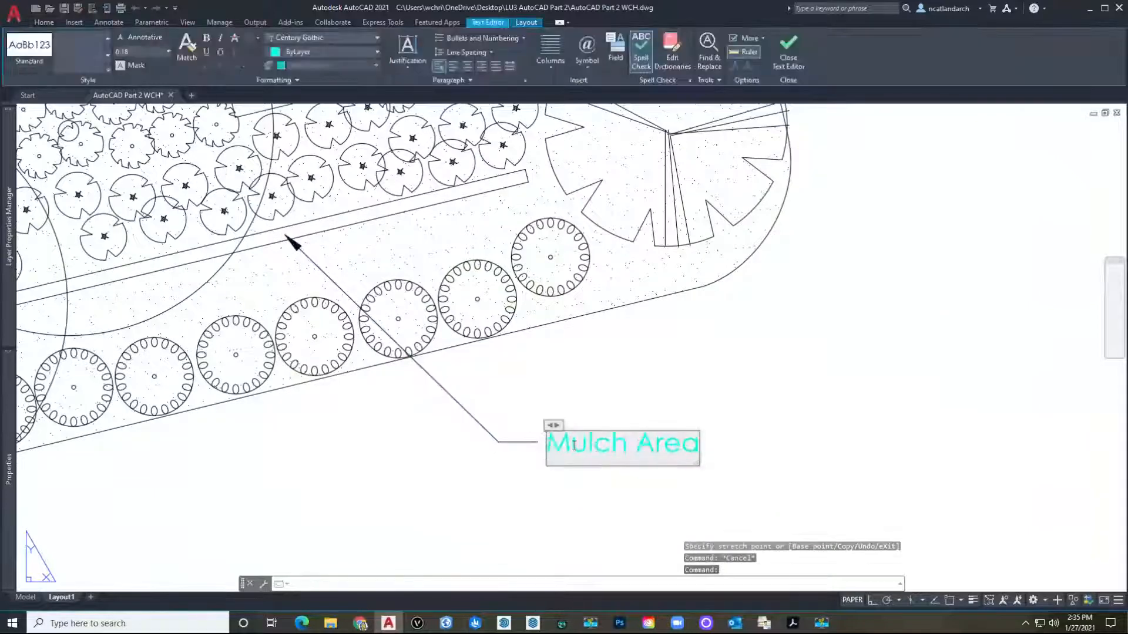
pyautogui.moveTo(552, 443); pyautogui.dragTo(731, 448)
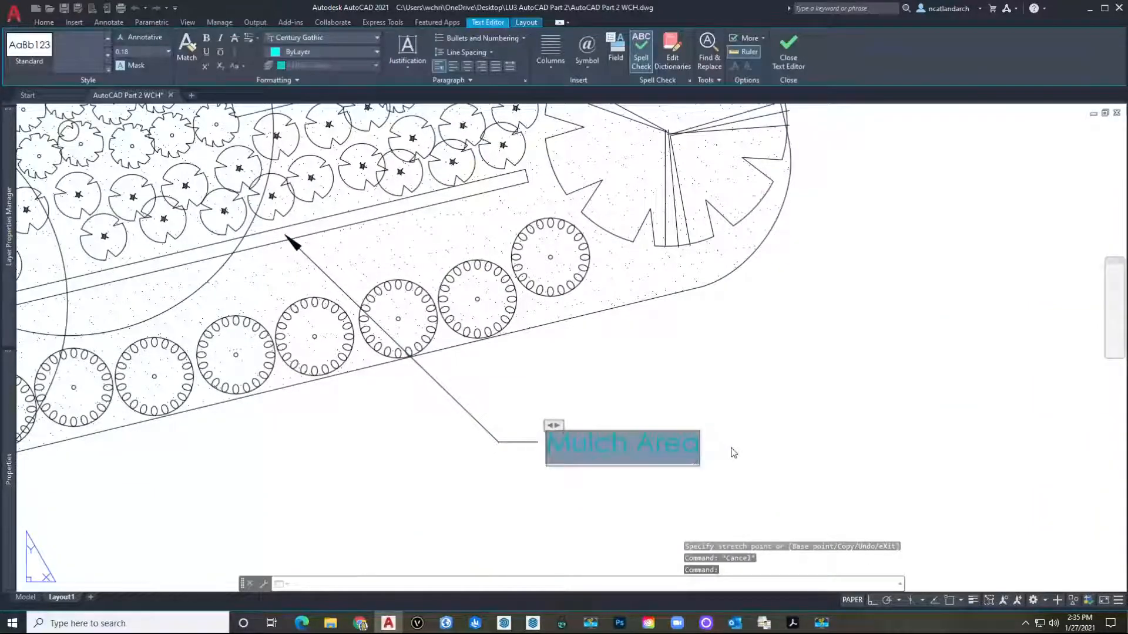
pyautogui.write('Green Scree')
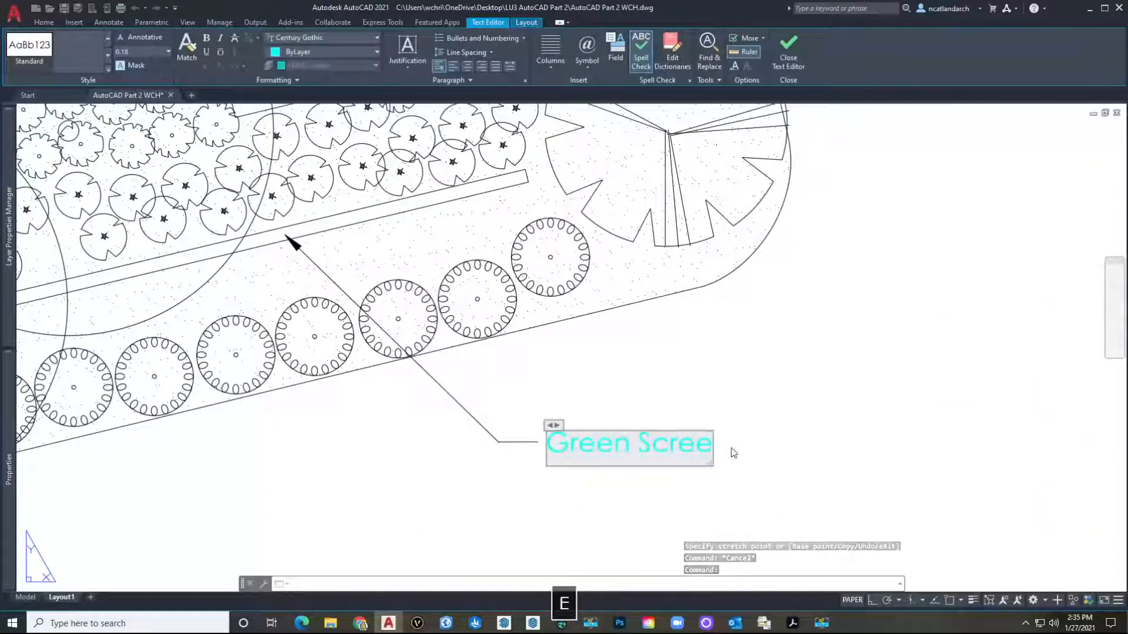
pyautogui.write('n')
pyautogui.click(709, 358)
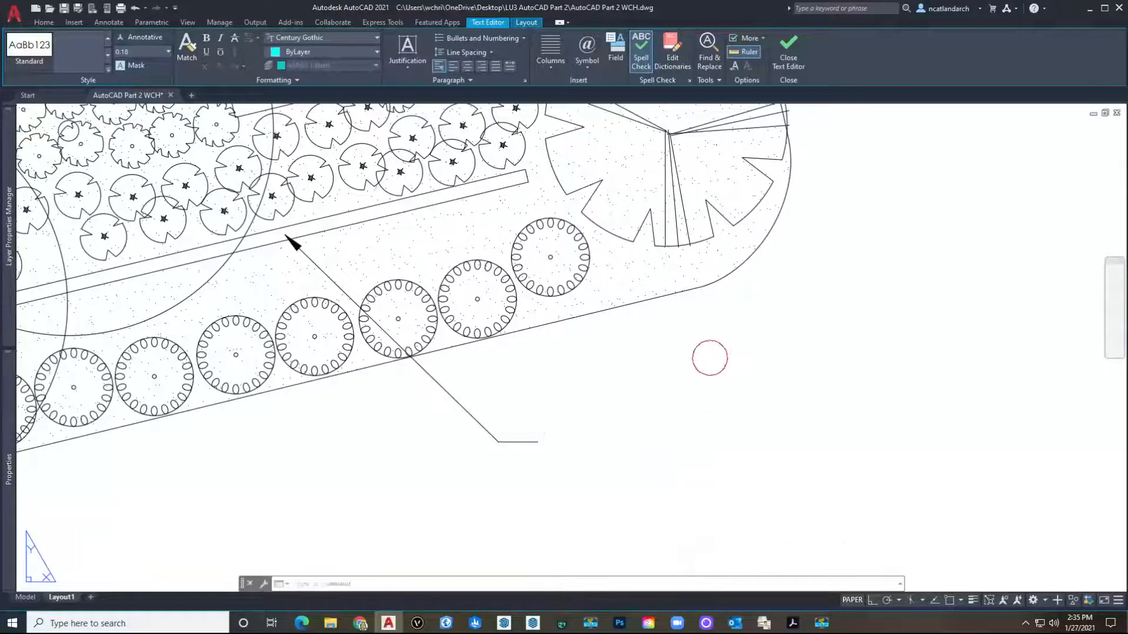
pyautogui.scroll(-10, 447, 203)
pyautogui.scroll(3, 447, 202)
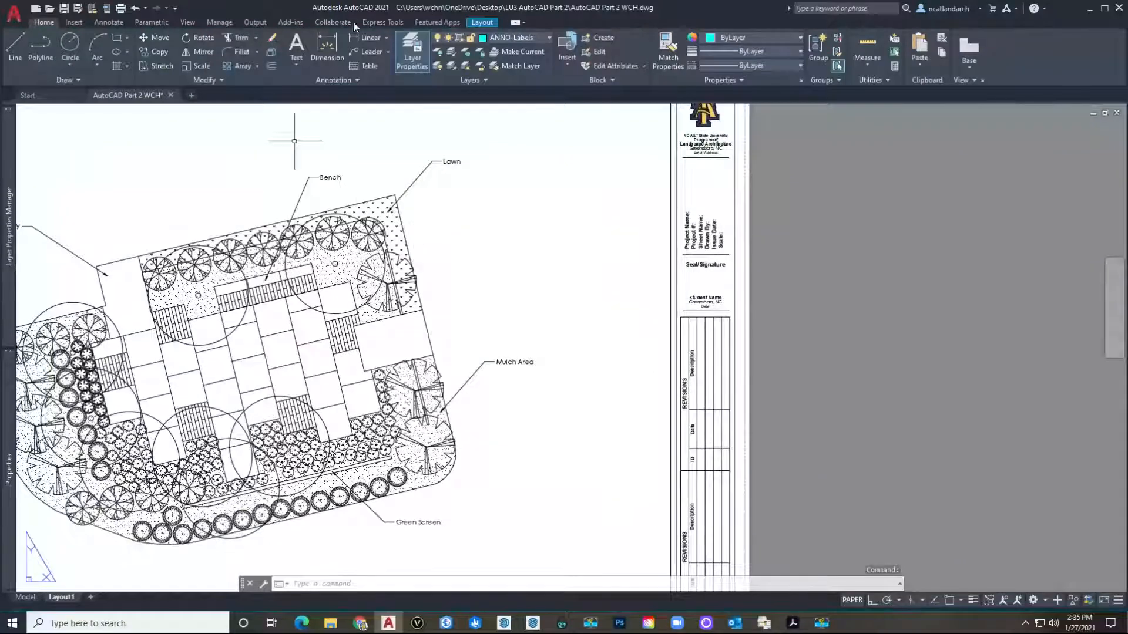
pyautogui.click(323, 45)
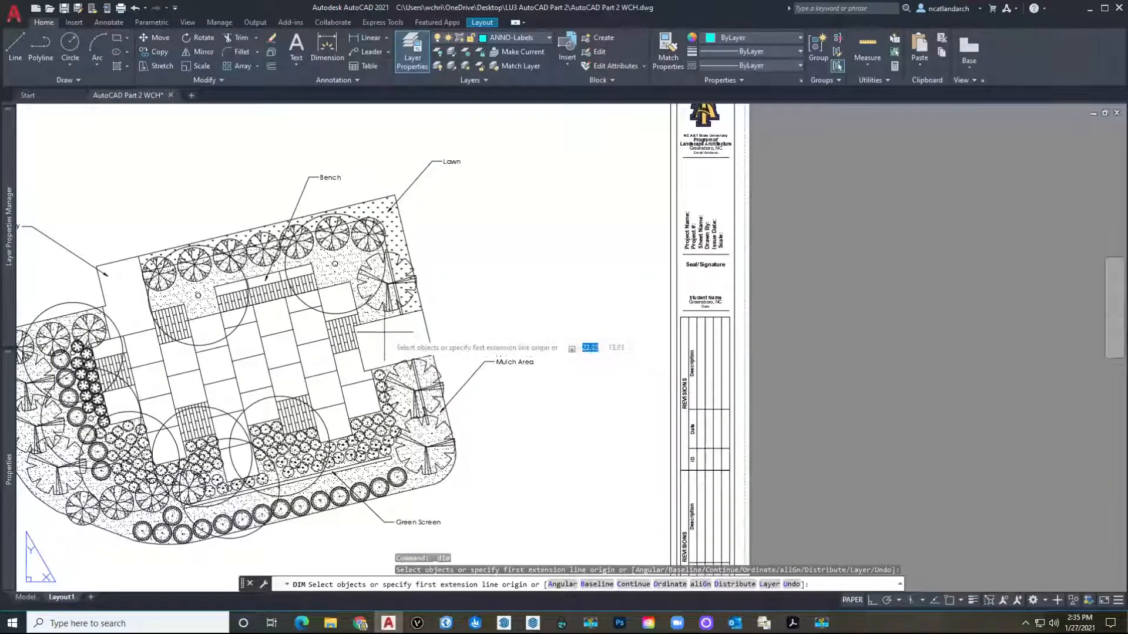
pyautogui.scroll(4, 423, 318)
pyautogui.press('Escape')
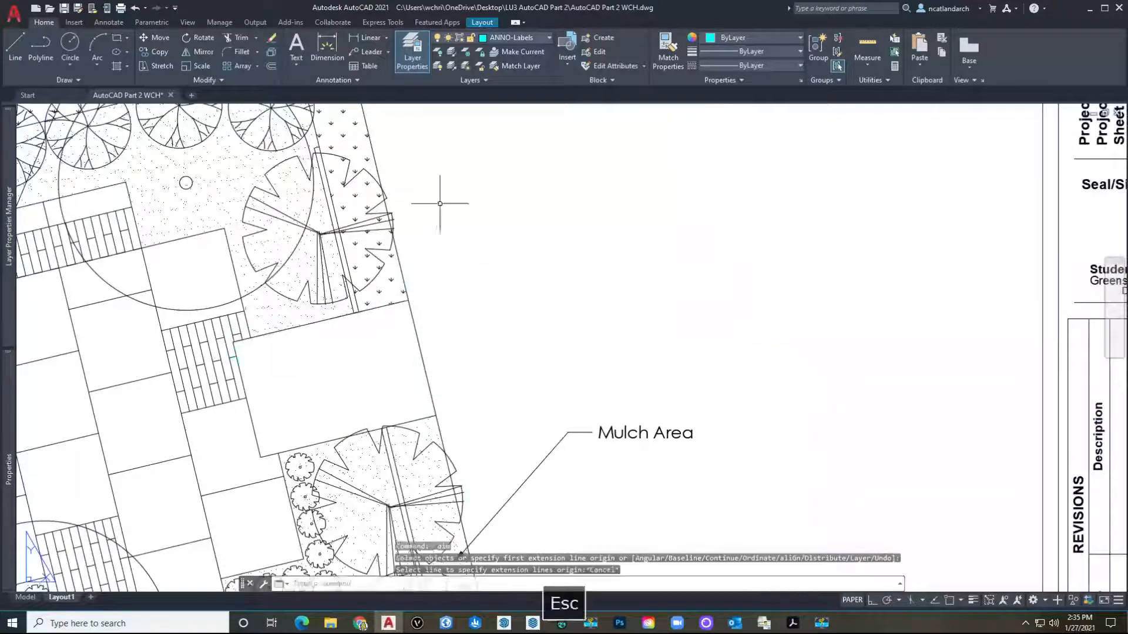
# Add an aligned dimension across the outer end of the blank walkway above the Mulch Area label, with object snap on.
pyautogui.click(387, 39)
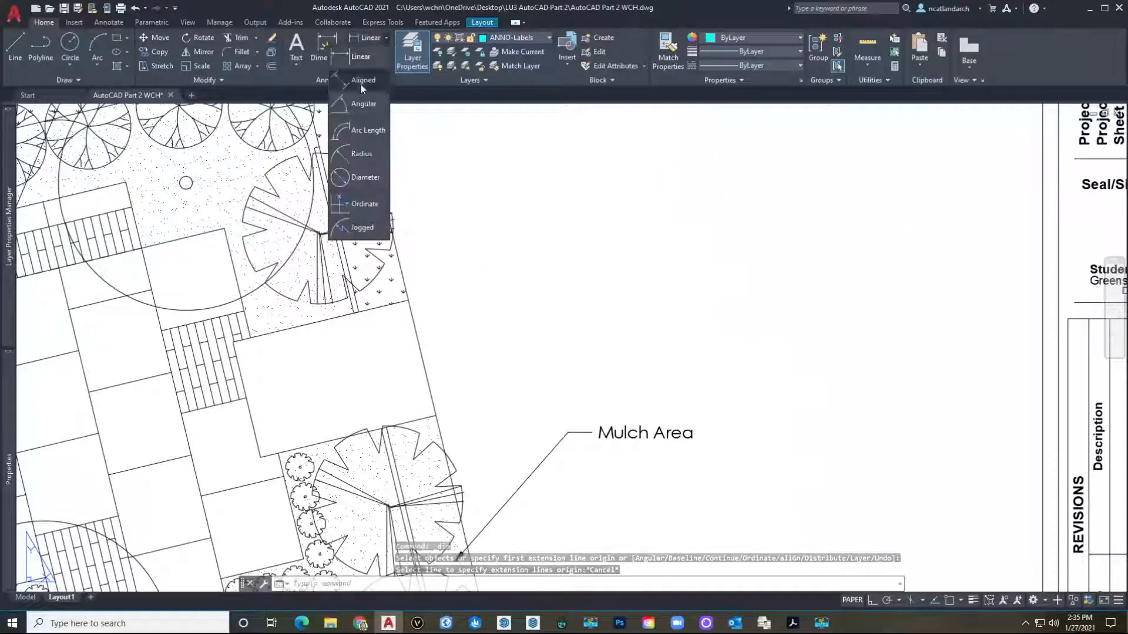
pyautogui.click(360, 83)
pyautogui.press('F3')
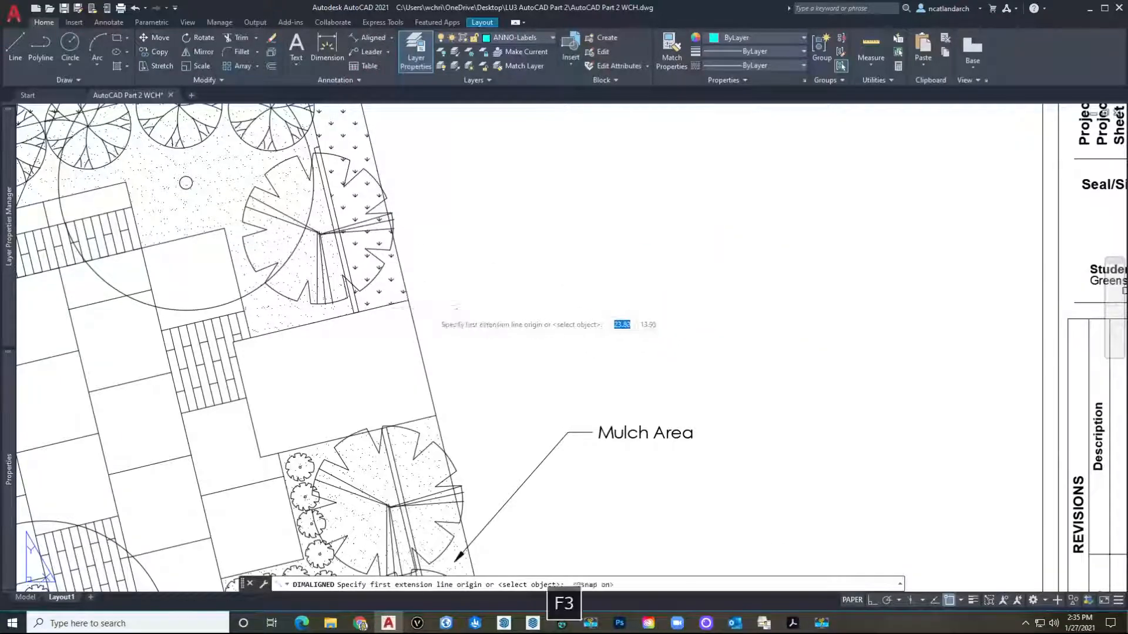
pyautogui.click(408, 300)
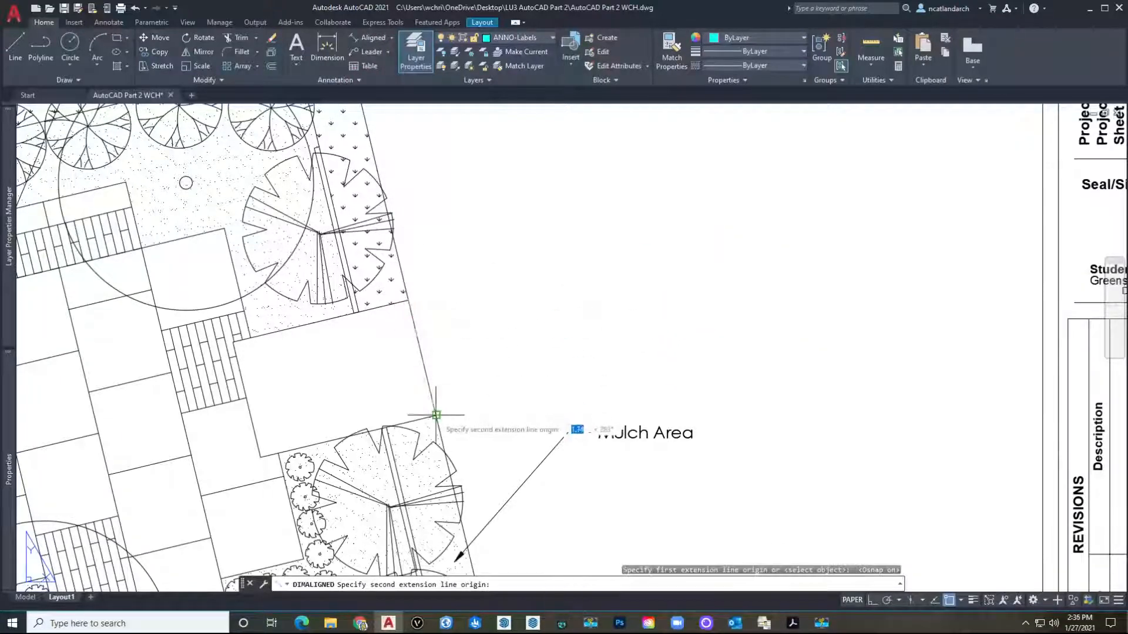
pyautogui.click(434, 415)
pyautogui.click(516, 360)
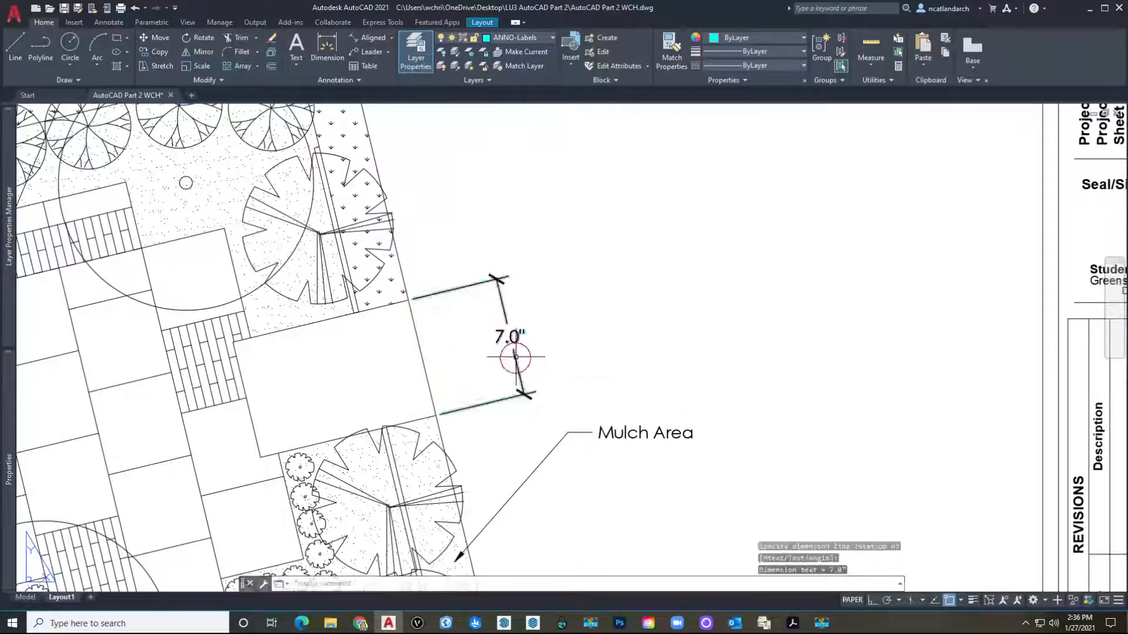
pyautogui.scroll(-5, 532, 324)
pyautogui.moveTo(565, 287); pyautogui.dragTo(535, 299, button='middle')
pyautogui.scroll(3, 537, 290)
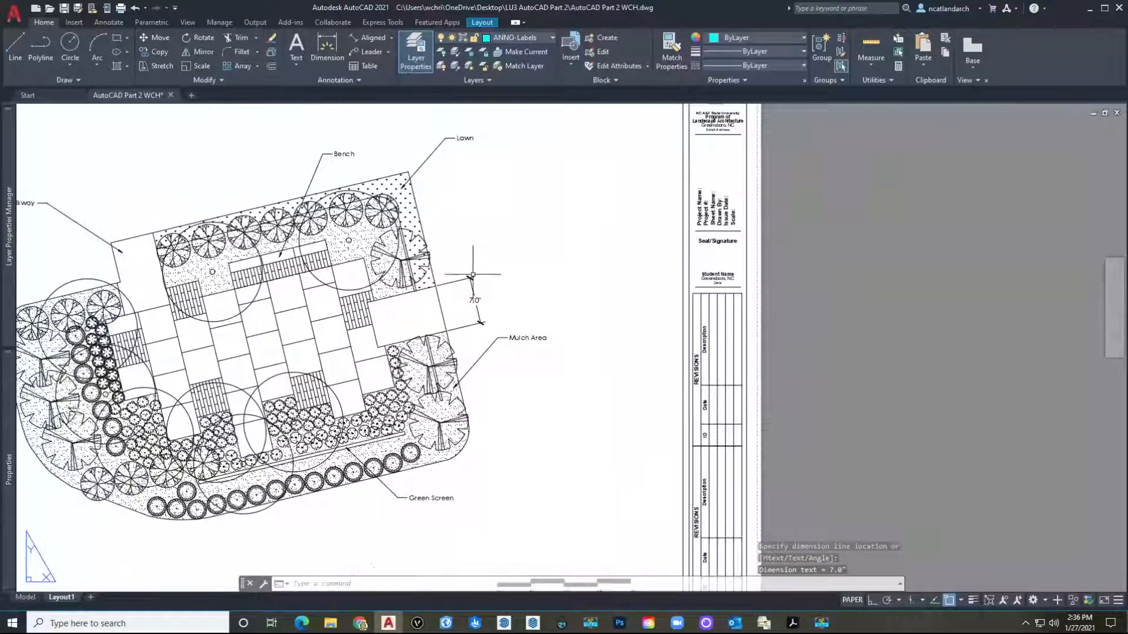
pyautogui.scroll(5, 473, 273)
pyautogui.scroll(-4, 464, 279)
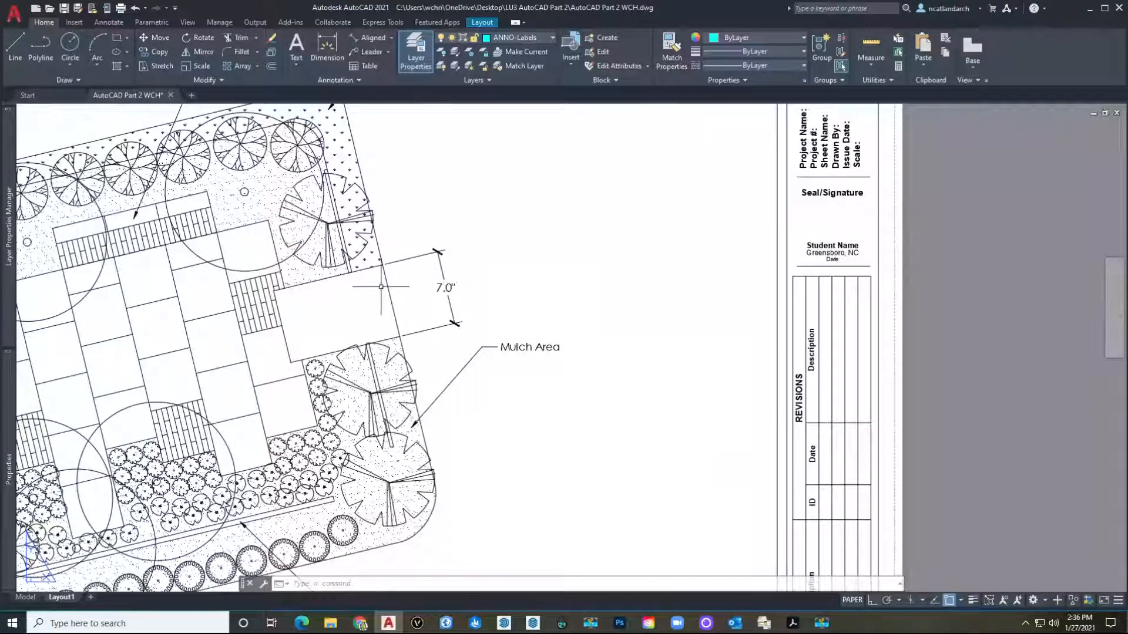
pyautogui.moveTo(414, 307); pyautogui.dragTo(407, 331, button='middle')
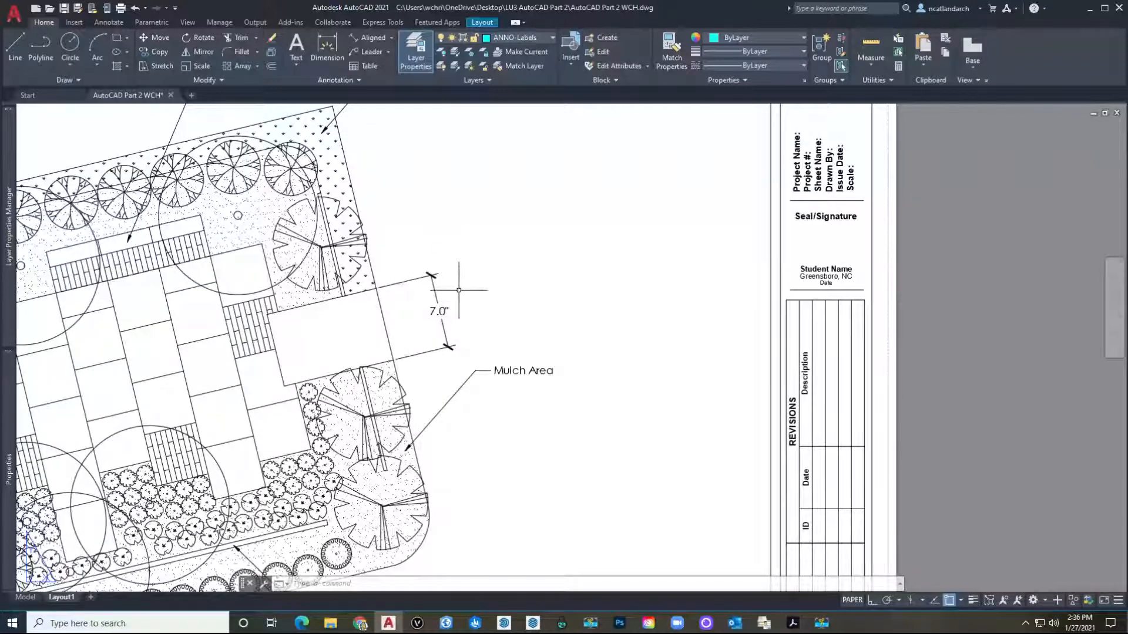
# Set the Standard dimension style's measurement scale factor to 12 in its primary units.
pyautogui.write('DI')
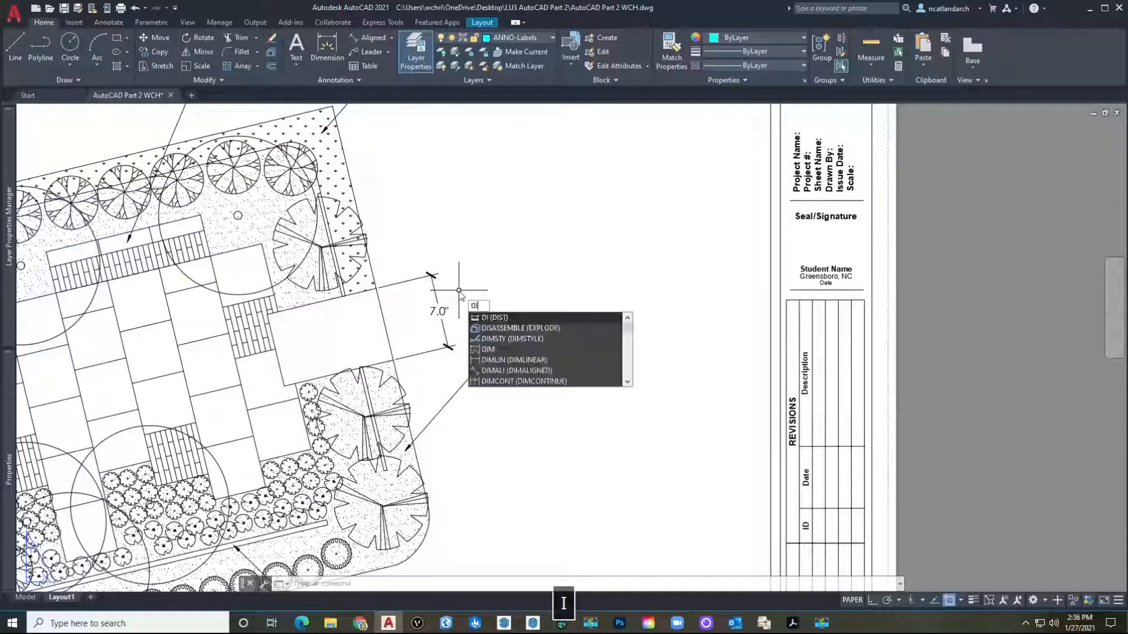
pyautogui.write('mstyle')
pyautogui.press('Return')
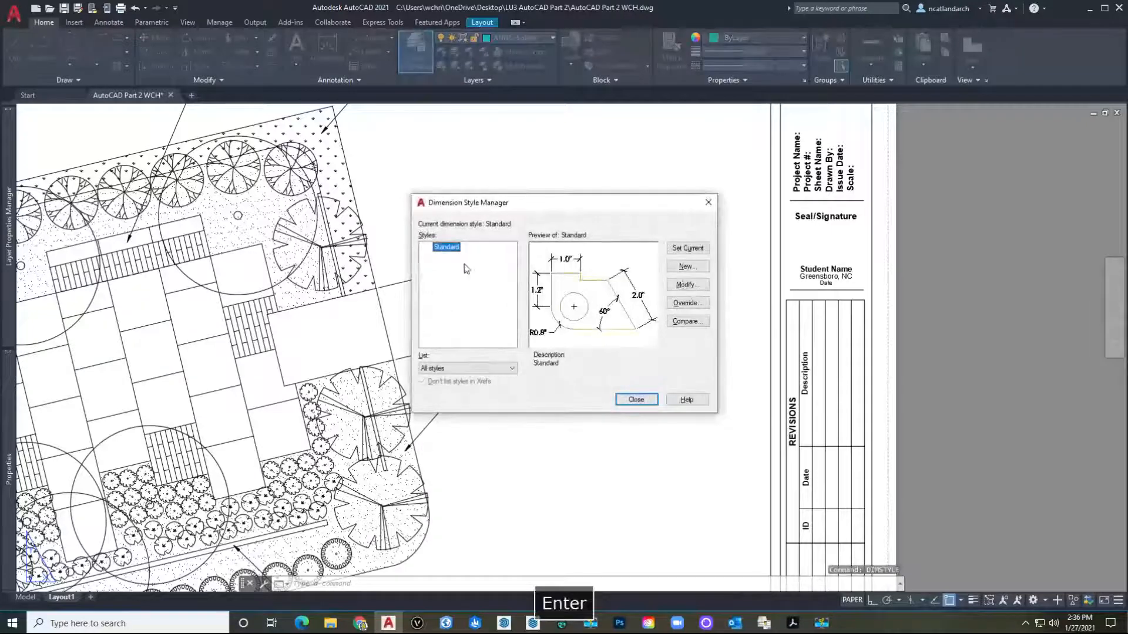
pyautogui.click(688, 285)
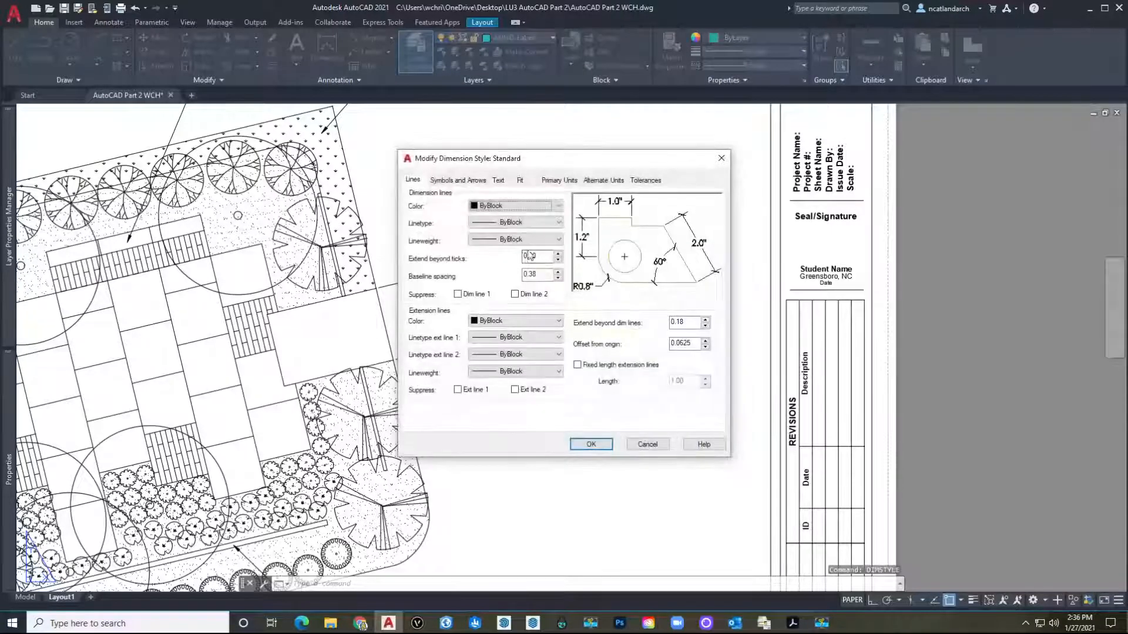
pyautogui.click(559, 180)
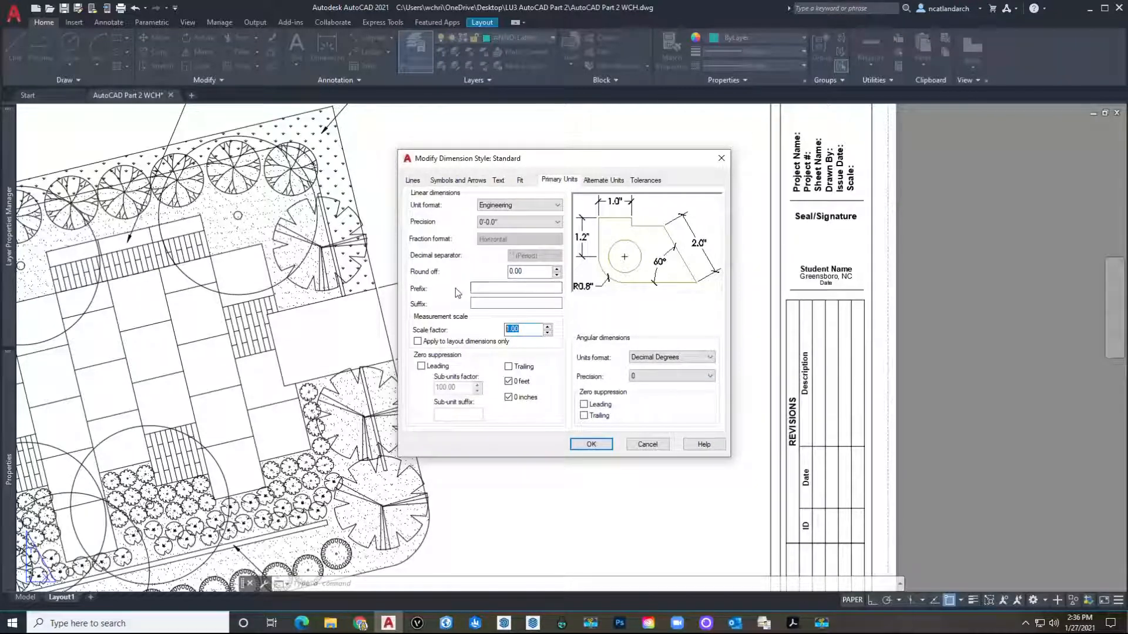
pyautogui.write('12')
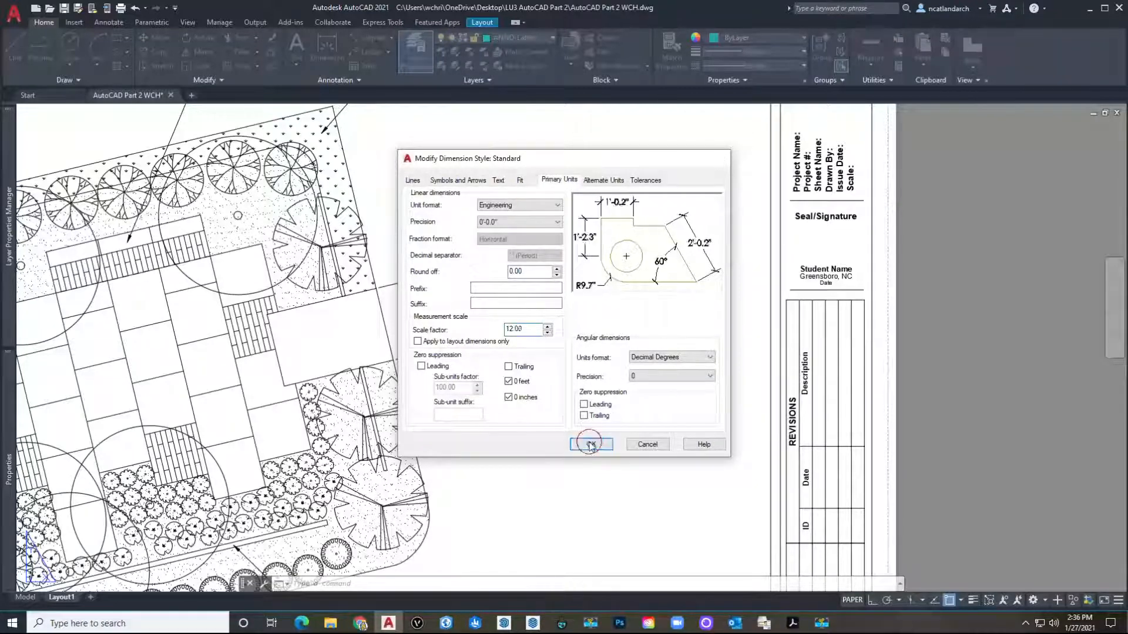
pyautogui.click(591, 444)
pyautogui.click(636, 400)
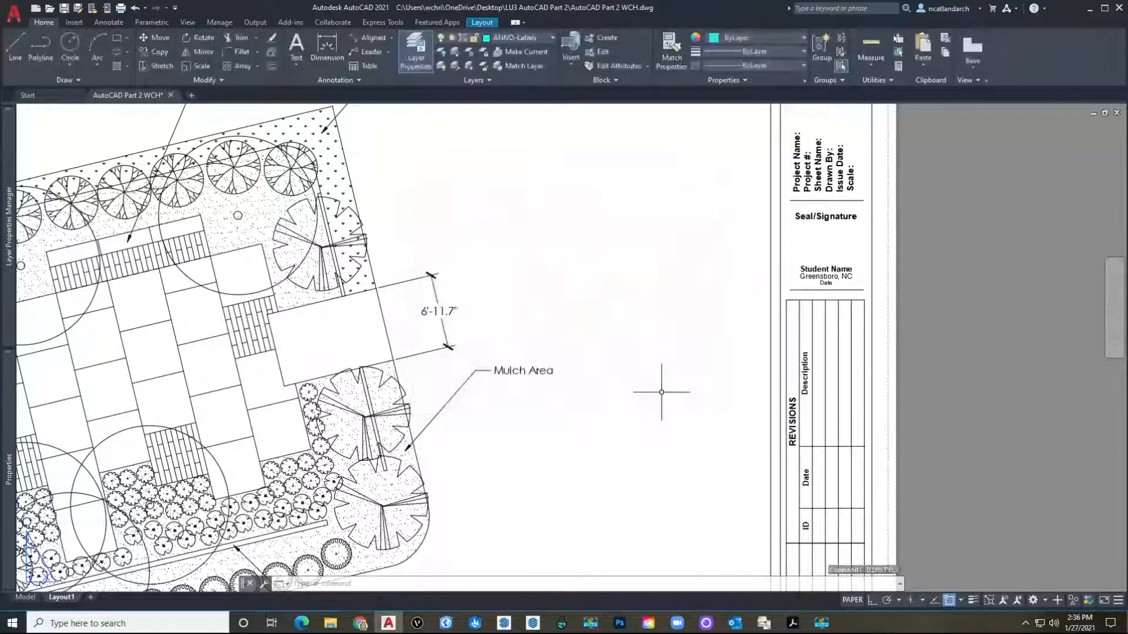
# Set the Standard dimension style's linear precision to whole inches (0'-0") in its primary units.
pyautogui.scroll(2, 412, 276)
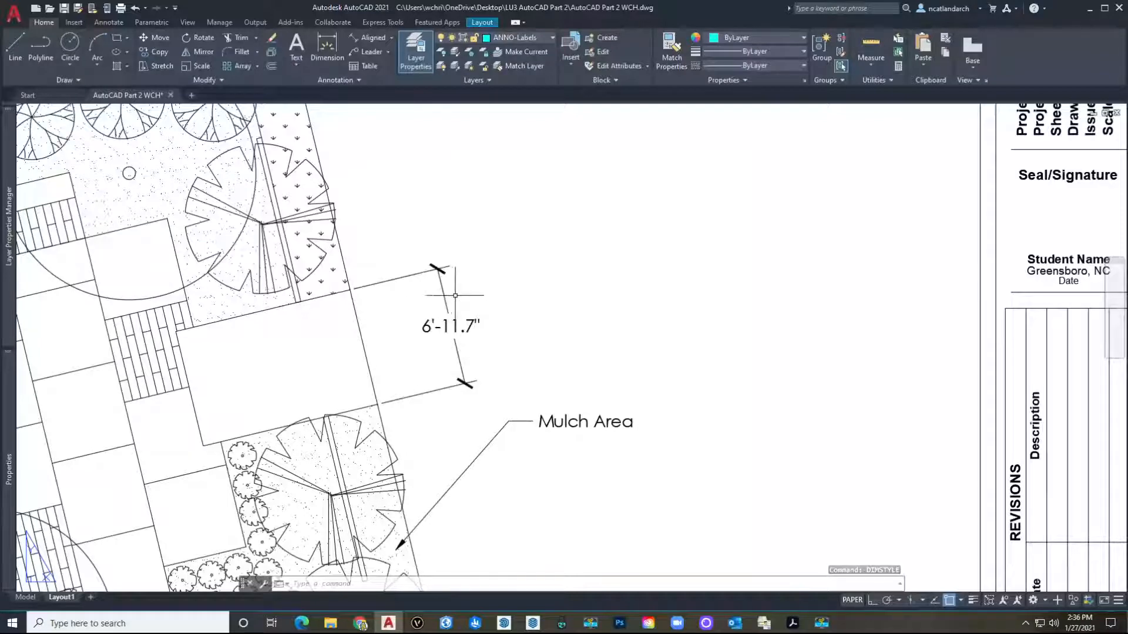
pyautogui.scroll(-3, 456, 253)
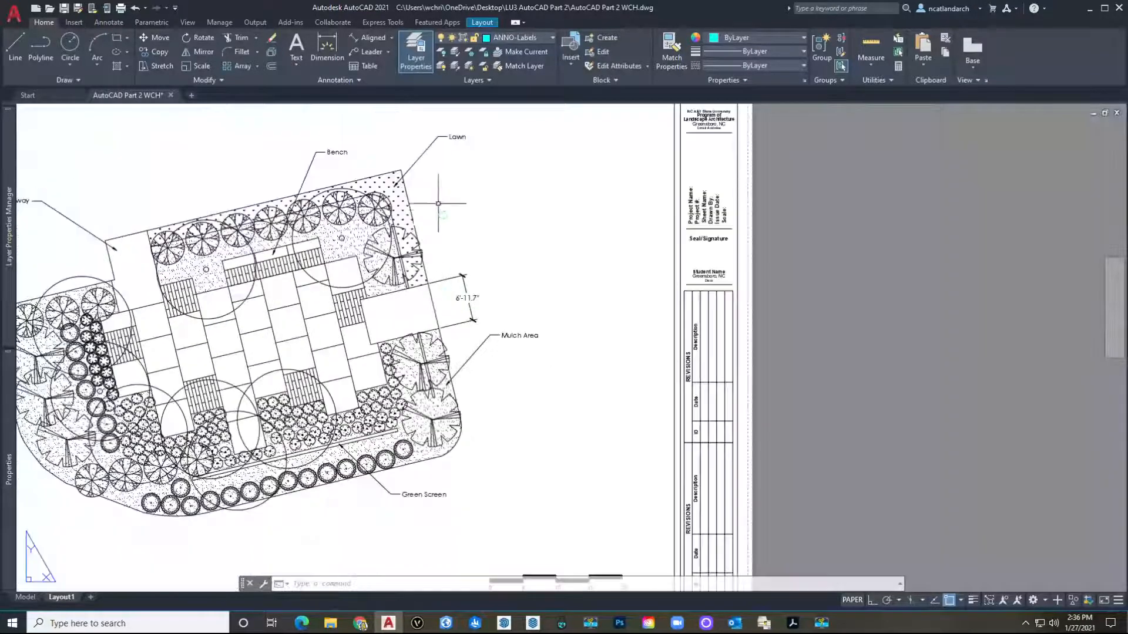
pyautogui.moveTo(439, 204); pyautogui.dragTo(440, 215, button='middle')
pyautogui.moveTo(445, 282); pyautogui.dragTo(509, 285, button='middle')
pyautogui.scroll(2, 515, 278)
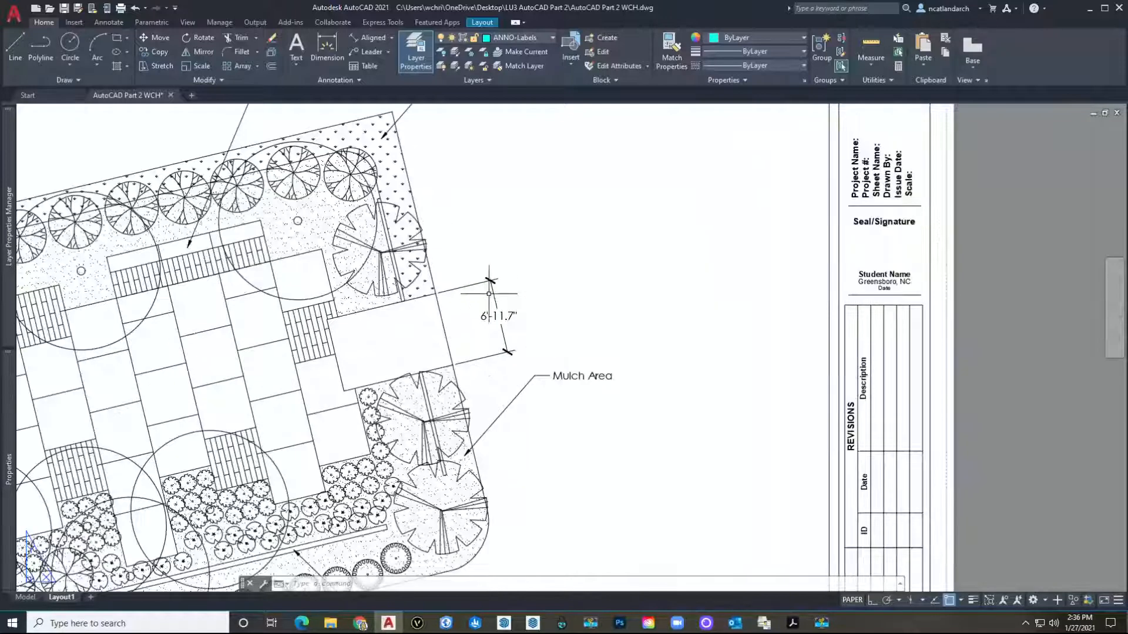
pyautogui.scroll(2, 523, 346)
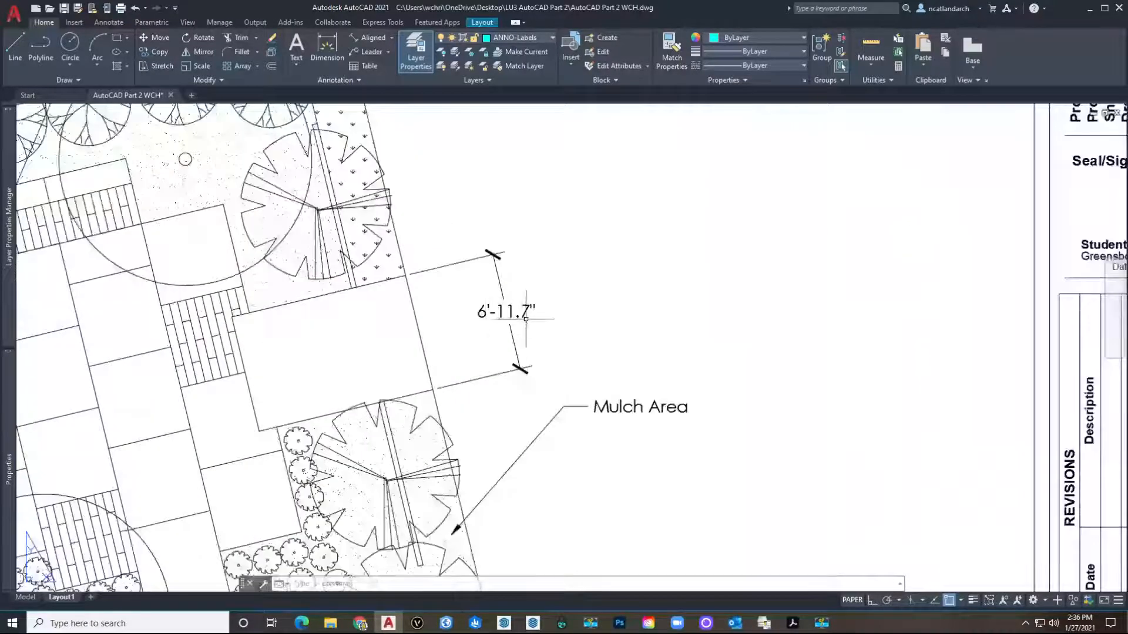
pyautogui.moveTo(518, 323); pyautogui.dragTo(531, 325, button='middle')
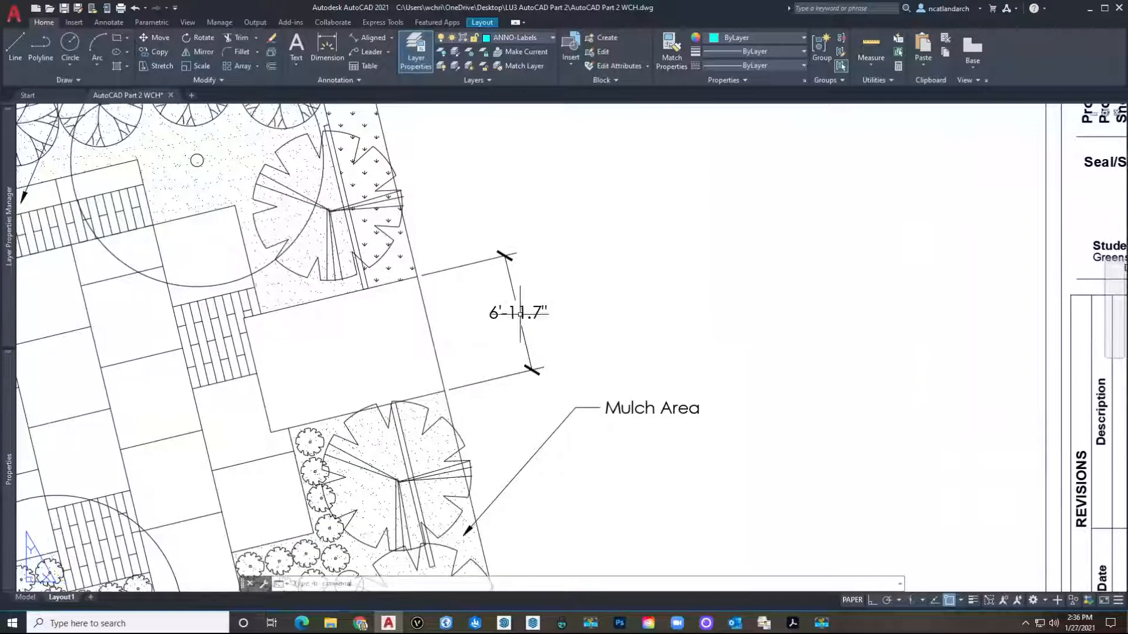
pyautogui.write('dim')
pyautogui.press('Return')
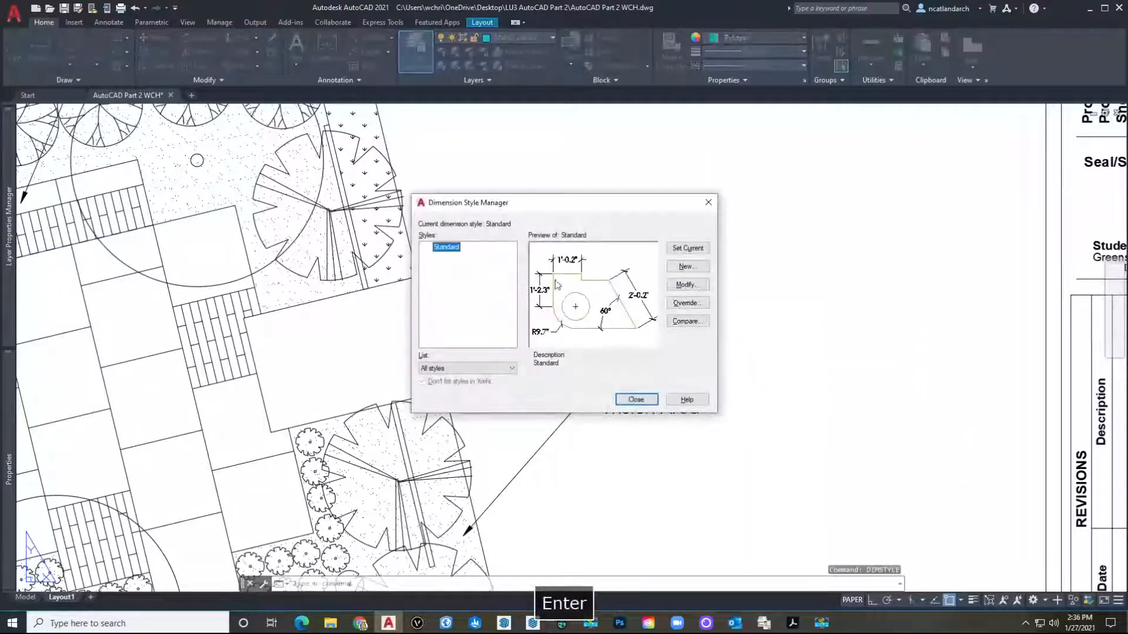
pyautogui.click(685, 285)
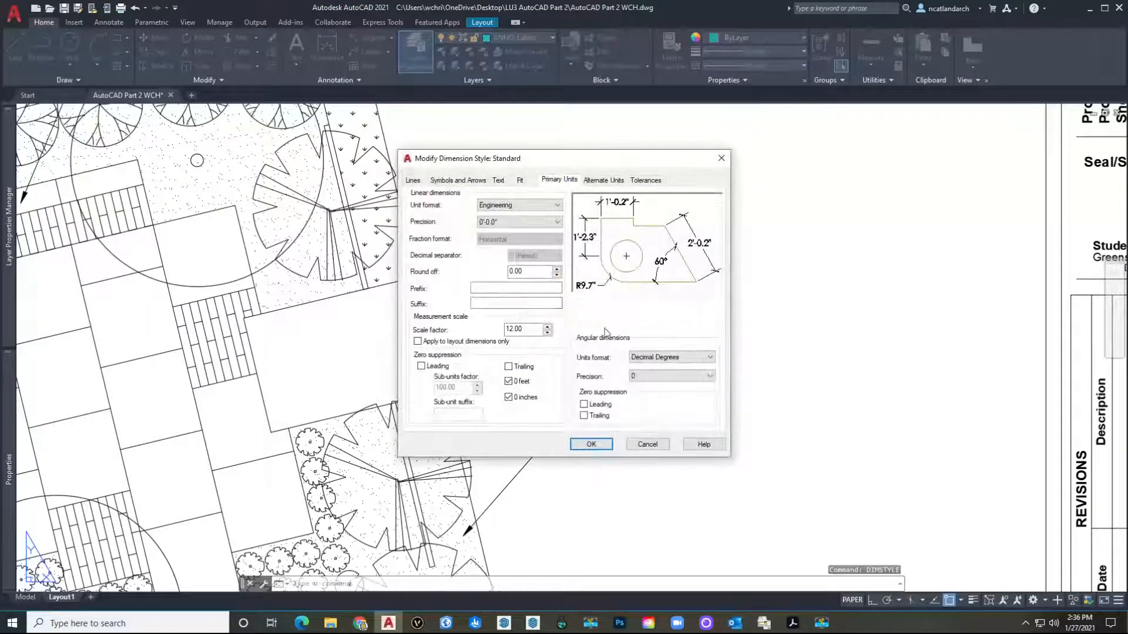
pyautogui.click(557, 275)
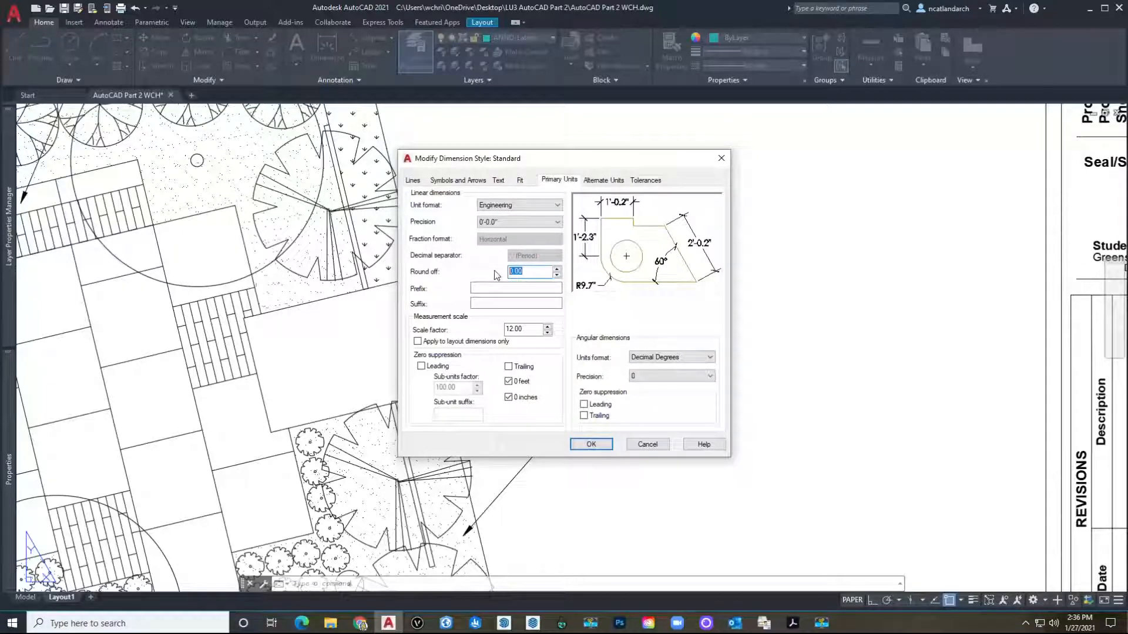
pyautogui.write('0')
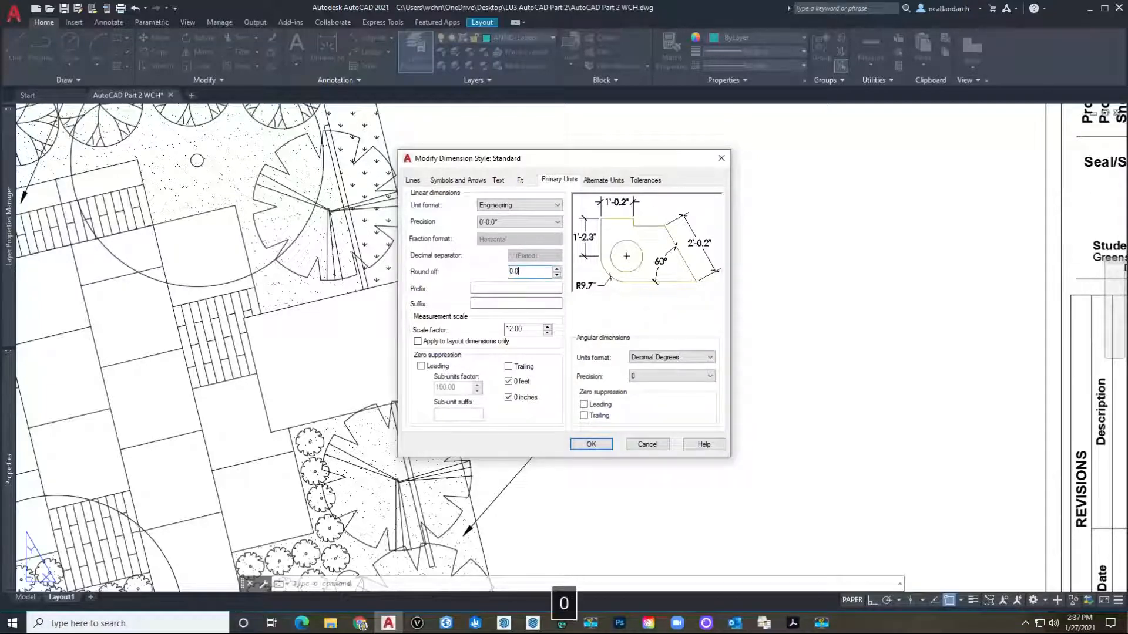
pyautogui.click(515, 222)
pyautogui.click(517, 230)
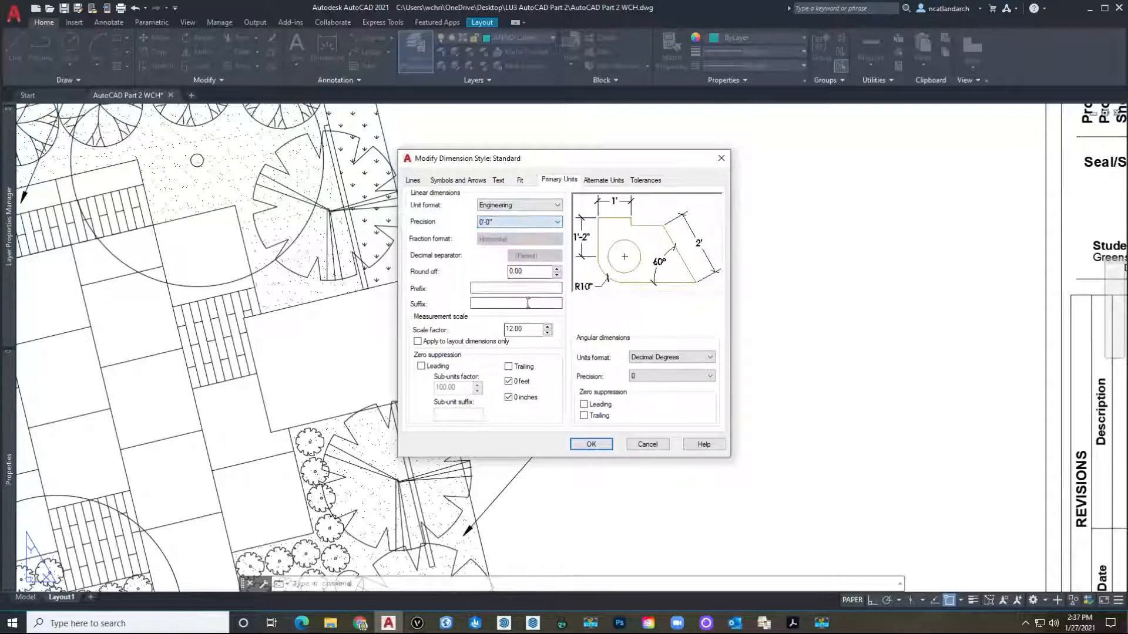
pyautogui.click(591, 444)
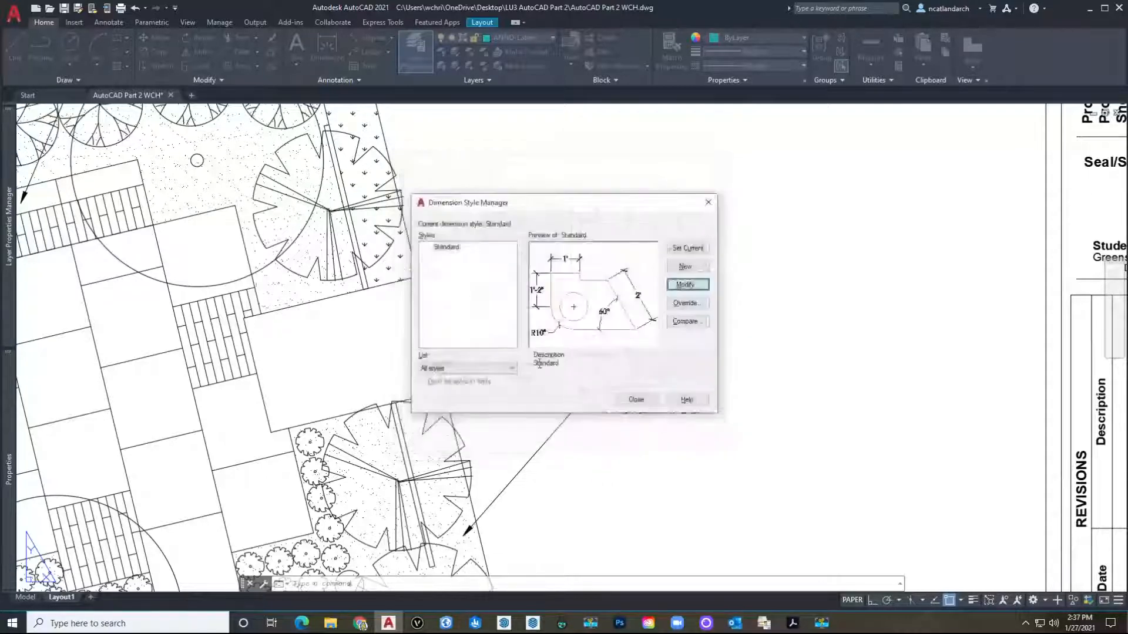
pyautogui.click(637, 398)
# Add an aligned dimension across the outer end of the concrete walkway that the Concrete Walkway leader points to.
pyautogui.scroll(-5, 488, 318)
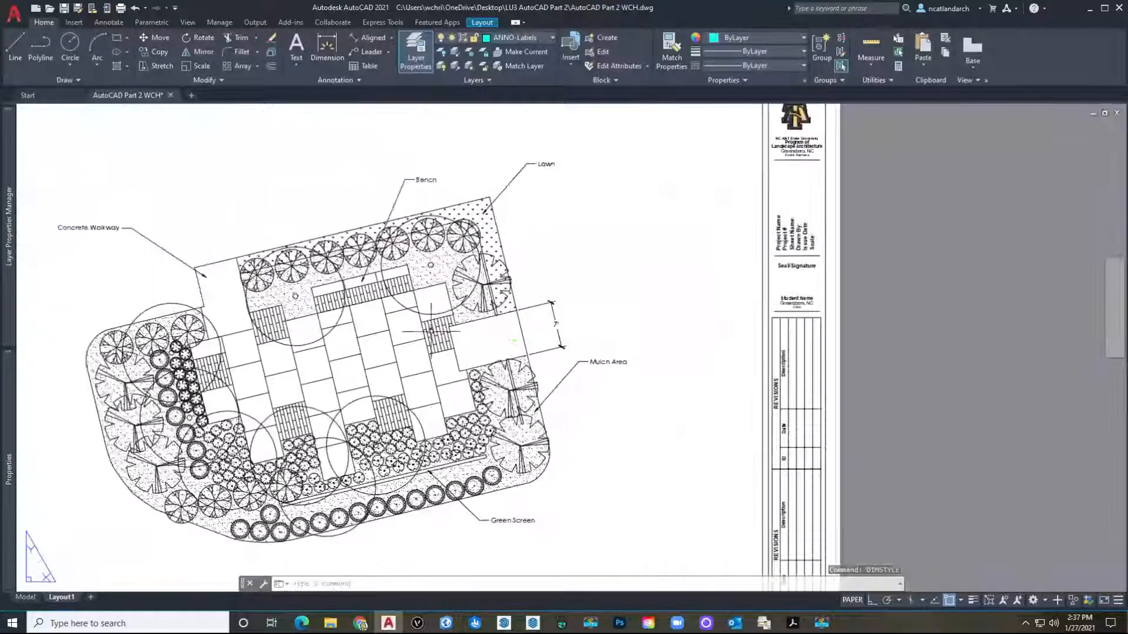
pyautogui.moveTo(232, 214); pyautogui.dragTo(233, 226, button='middle')
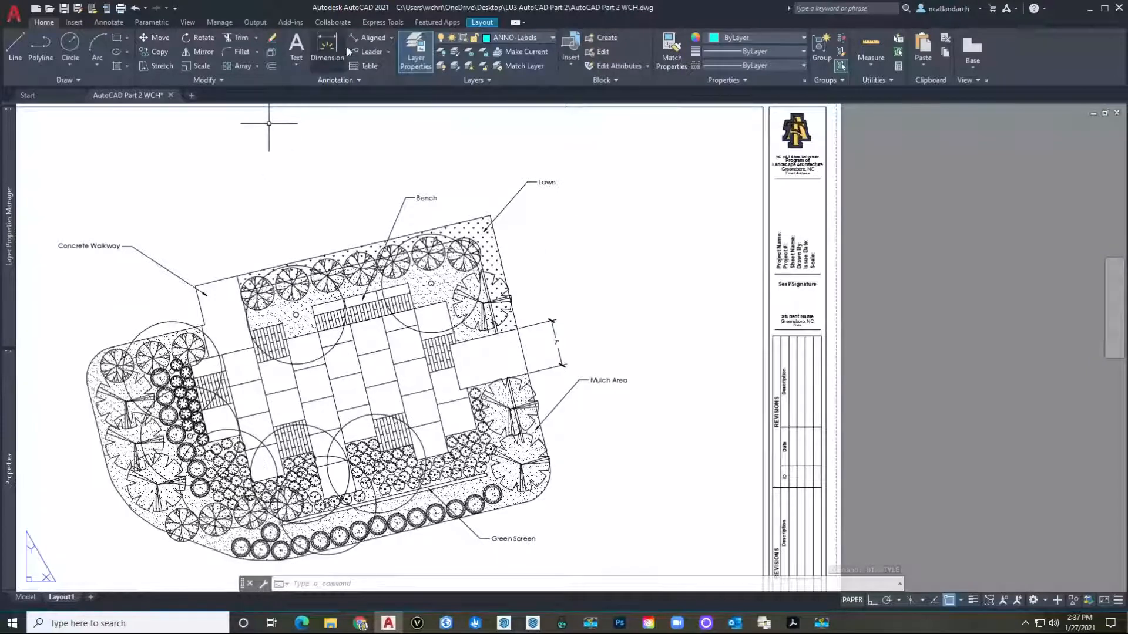
pyautogui.click(373, 37)
pyautogui.scroll(5, 197, 282)
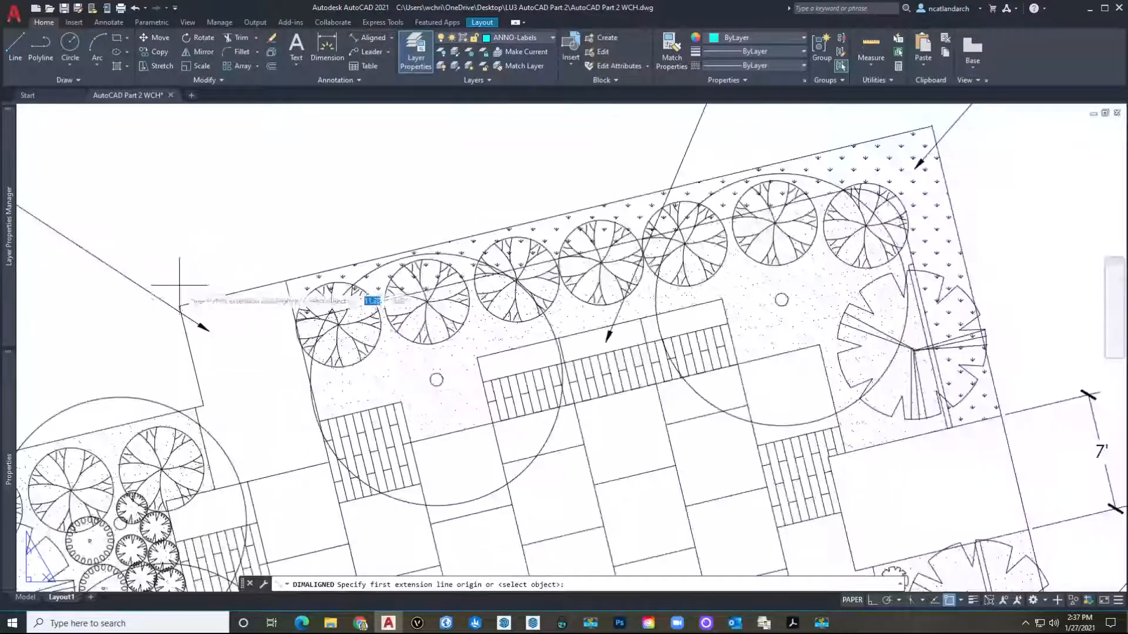
pyautogui.click(179, 306)
pyautogui.click(271, 285)
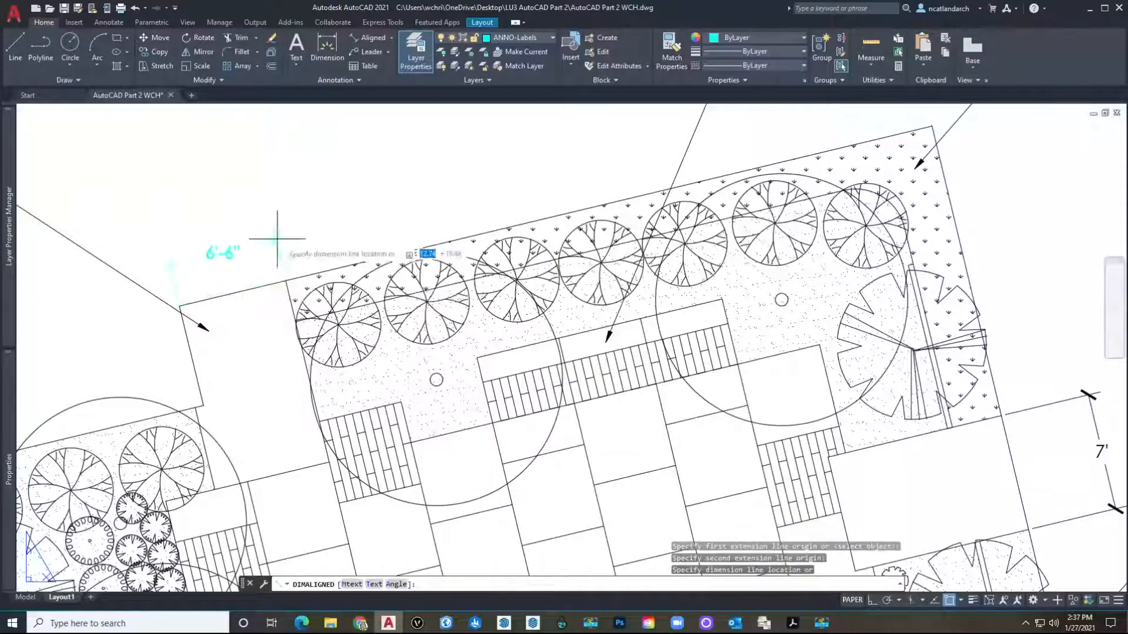
pyautogui.click(277, 232)
# Add an aligned dimension along the side of one paver in the patio's second column, placing it just beside the paver.
pyautogui.scroll(-5, 276, 304)
pyautogui.scroll(5, 276, 304)
pyautogui.press('space')
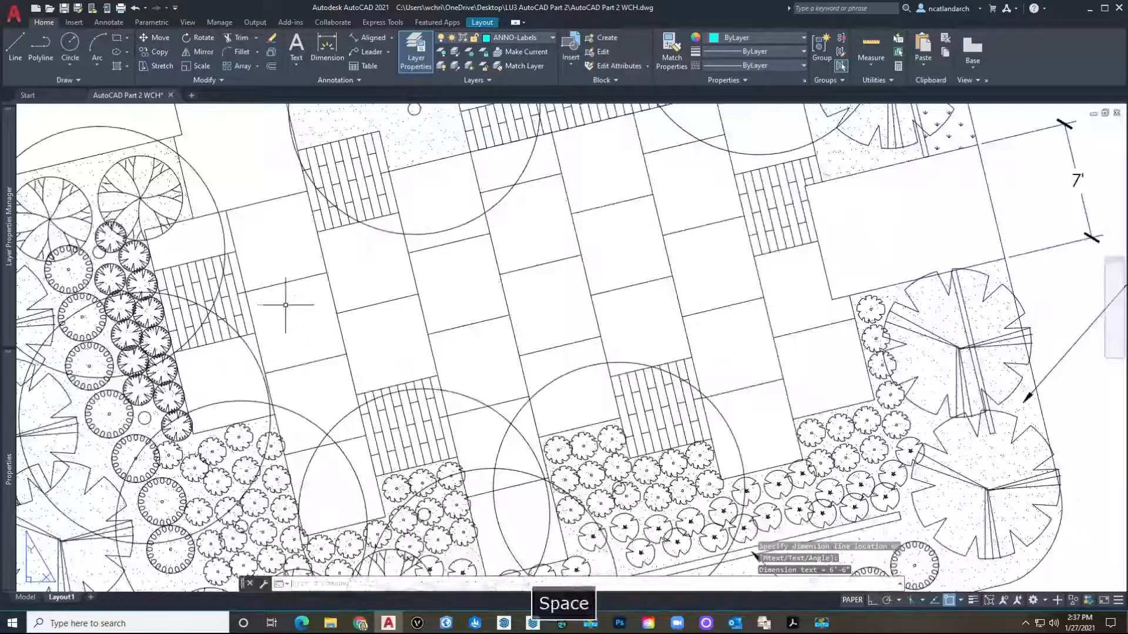
pyautogui.click(327, 272)
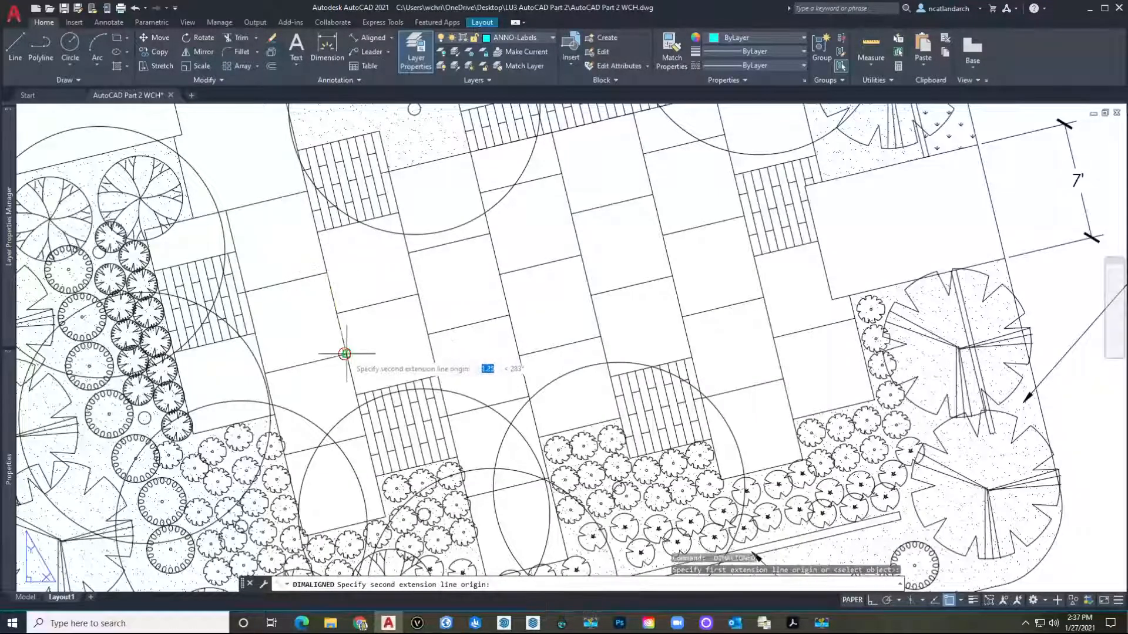
pyautogui.click(346, 353)
pyautogui.click(378, 321)
# Append "TYP." after the measured value in the paver dimension's text.
pyautogui.scroll(-5, 378, 320)
pyautogui.scroll(5, 381, 304)
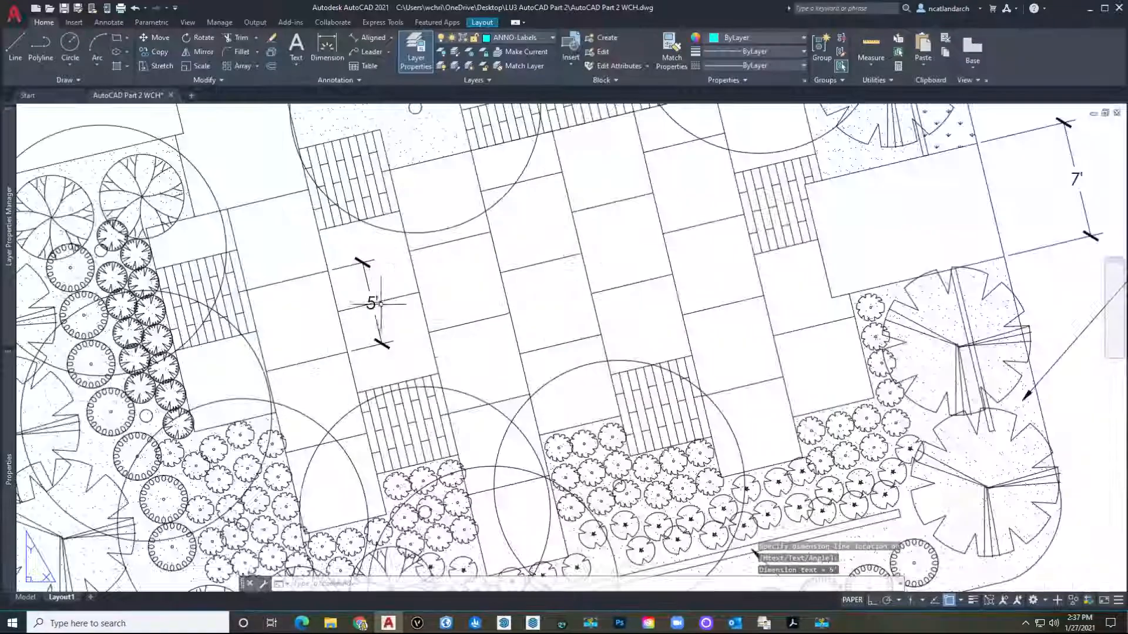
pyautogui.doubleClick(372, 301)
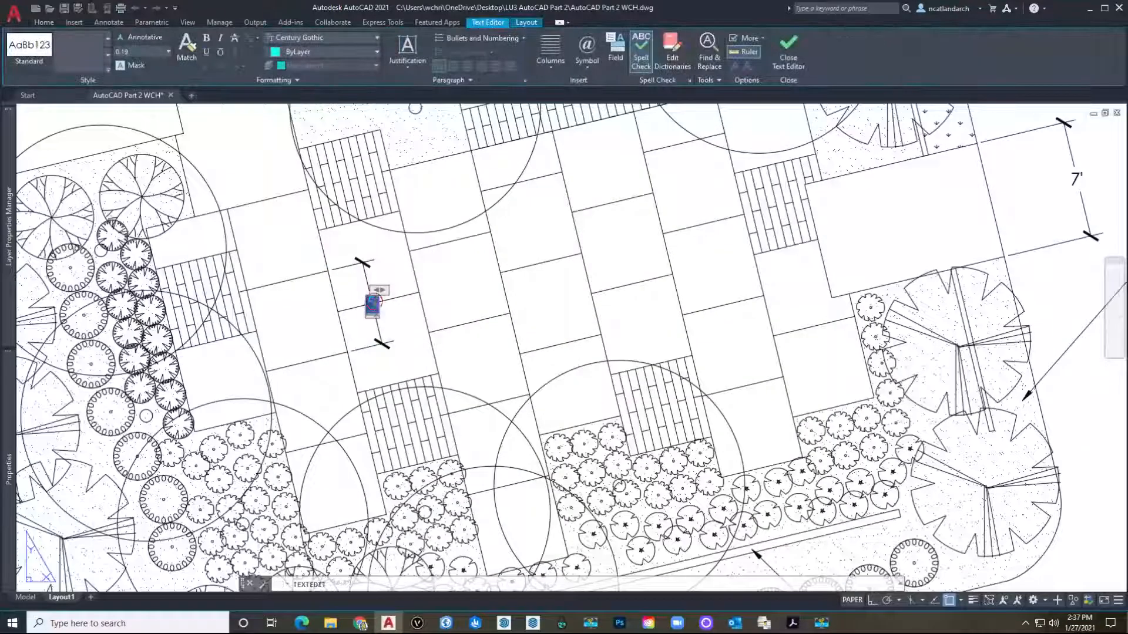
pyautogui.press('Right')
pyautogui.write('TY')
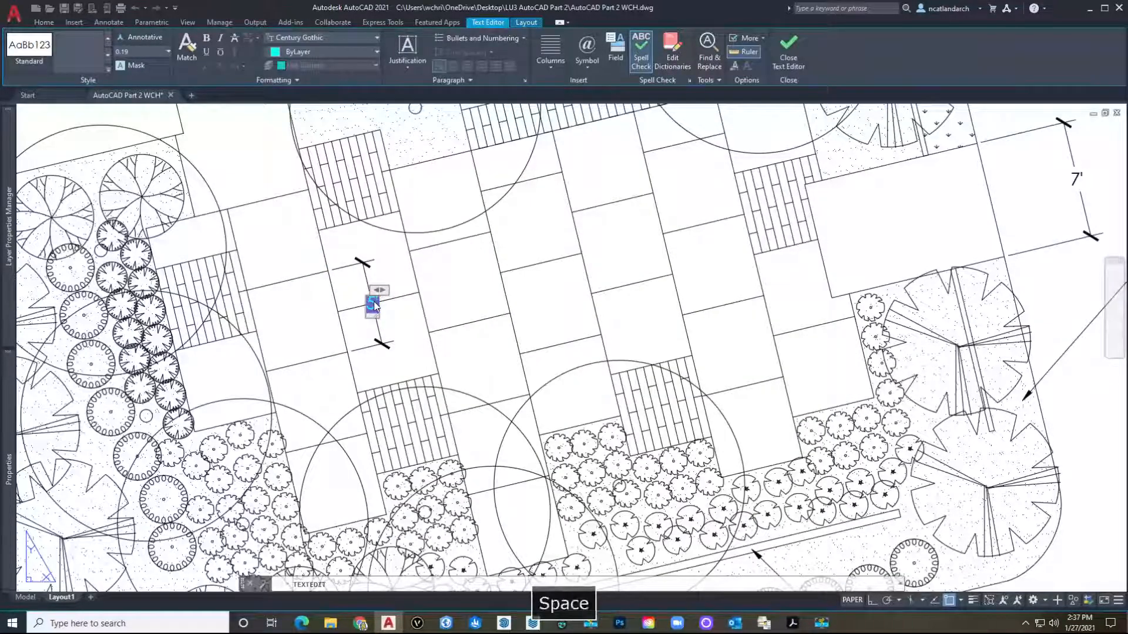
pyautogui.write('P.')
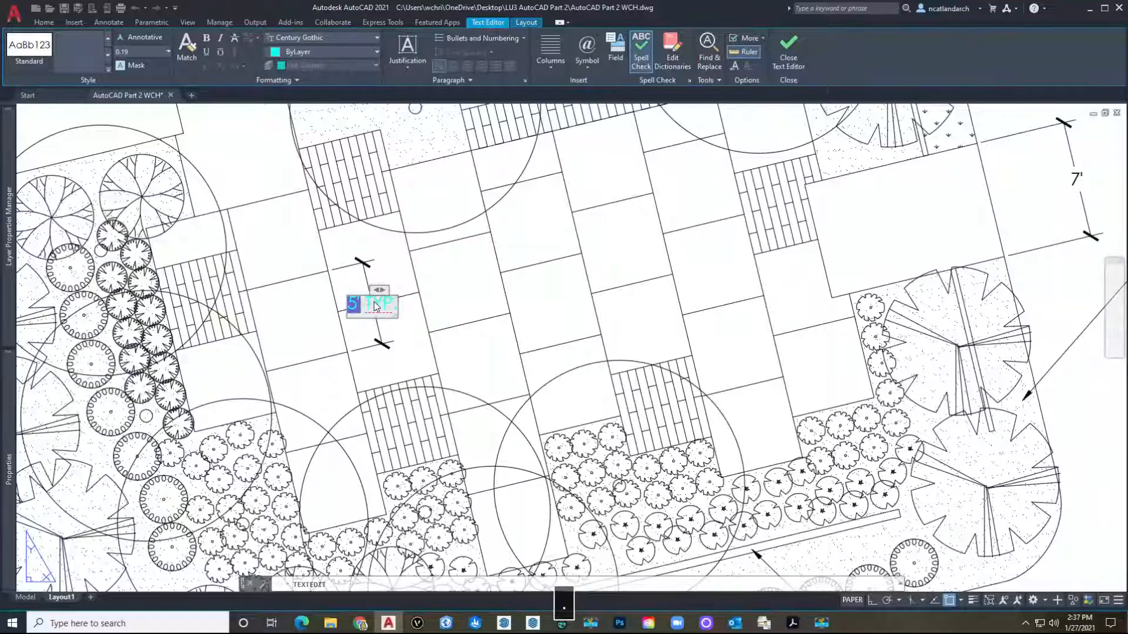
pyautogui.press('Escape')
pyautogui.press('Escape')
# Fill in the title block's Project Name as "LU#3 AutoCAD P.2".
pyautogui.scroll(-5, 401, 260)
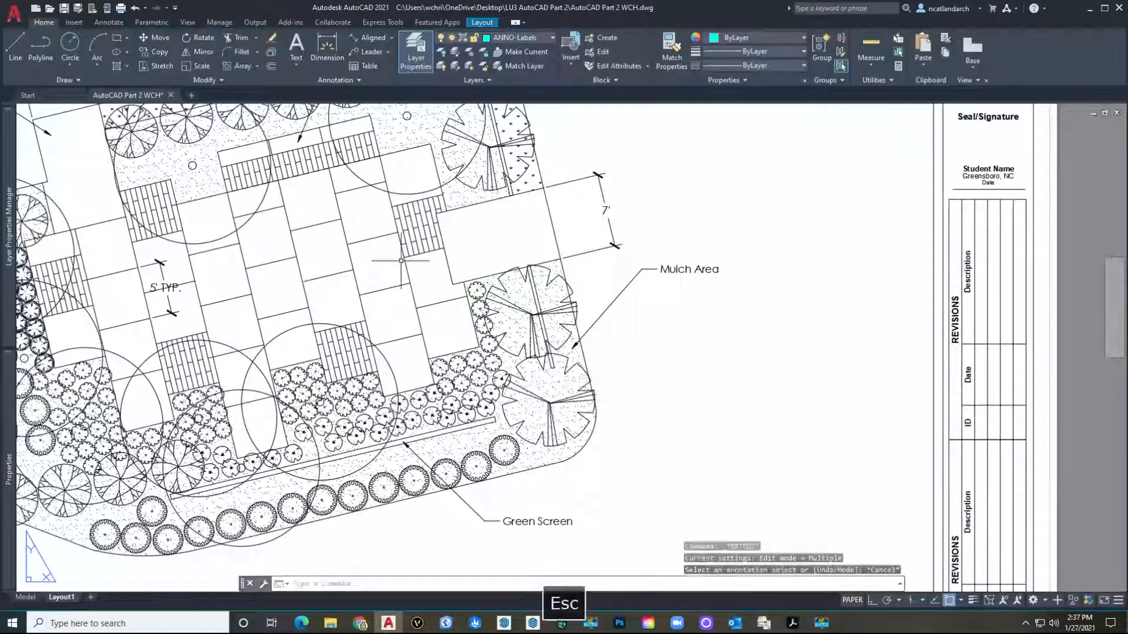
pyautogui.scroll(-8, 402, 260)
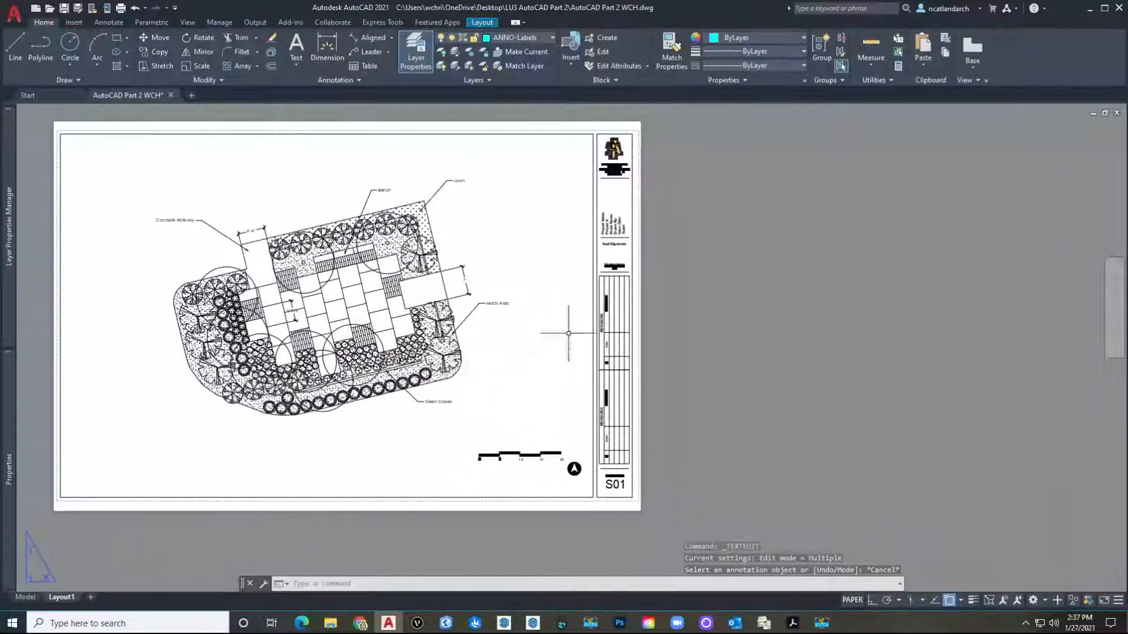
pyautogui.moveTo(568, 333); pyautogui.dragTo(470, 332, button='middle')
pyautogui.scroll(8, 389, 367)
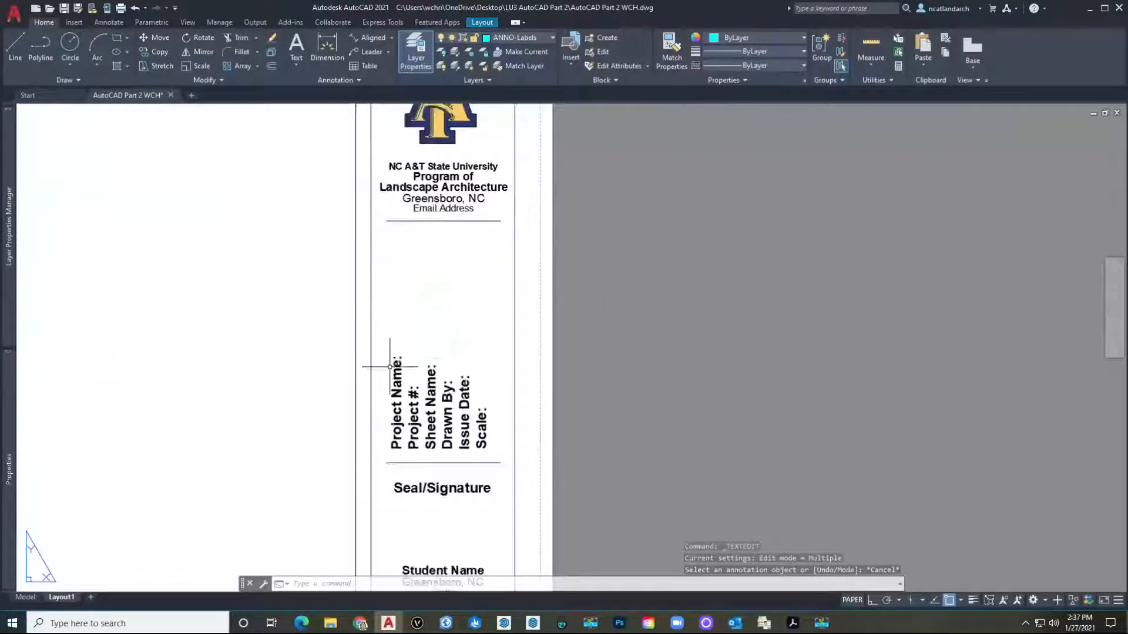
pyautogui.doubleClick(413, 372)
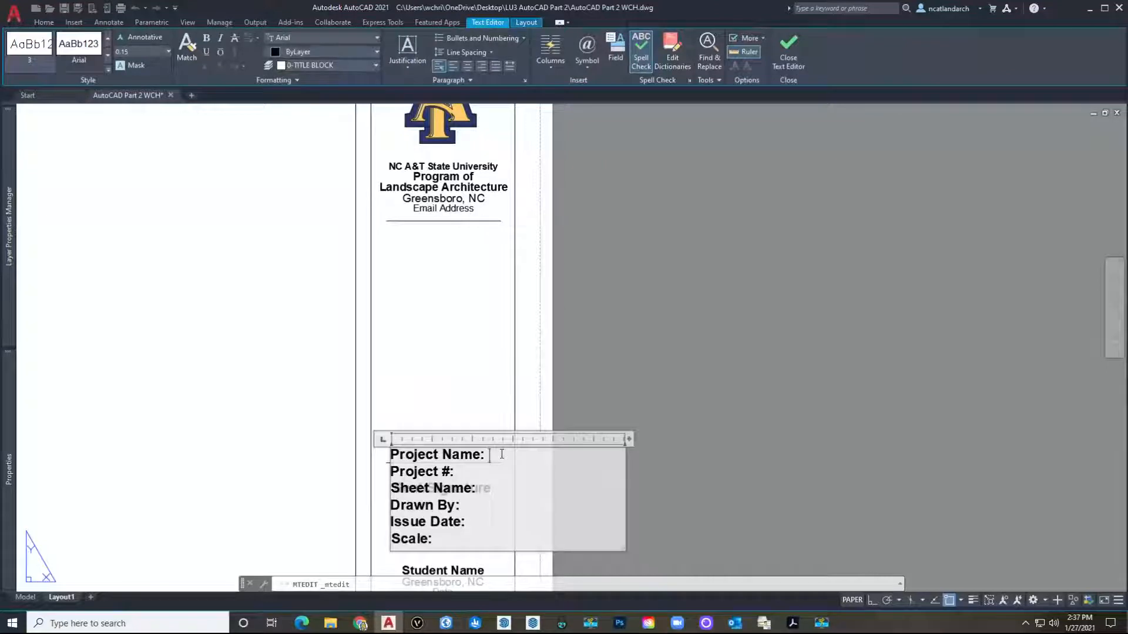
pyautogui.write('LU#')
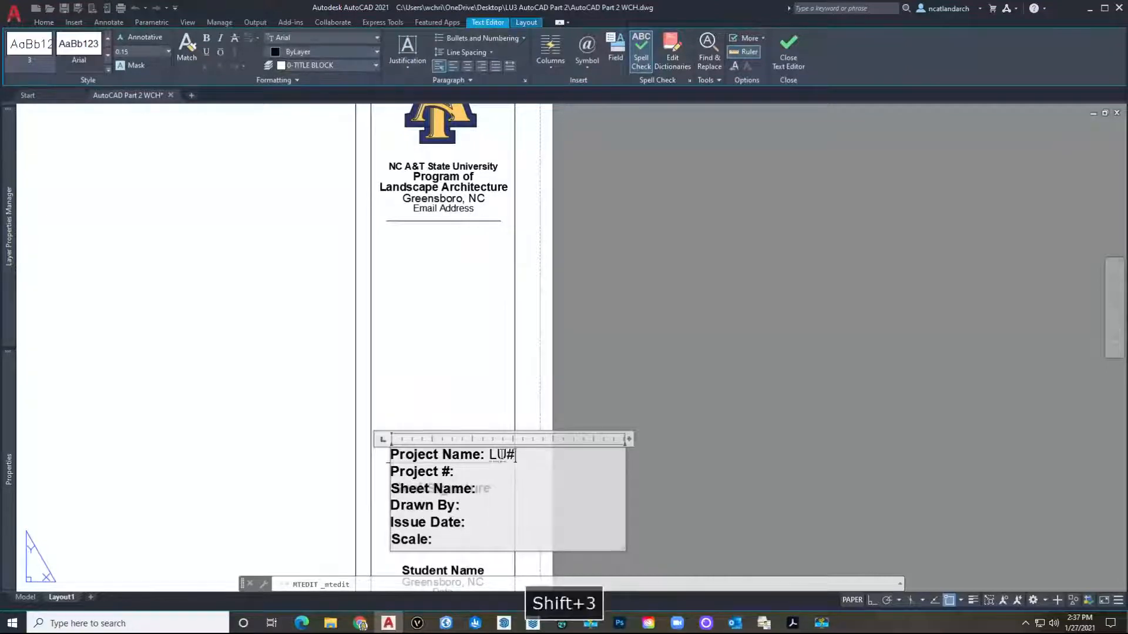
pyautogui.write('3 ')
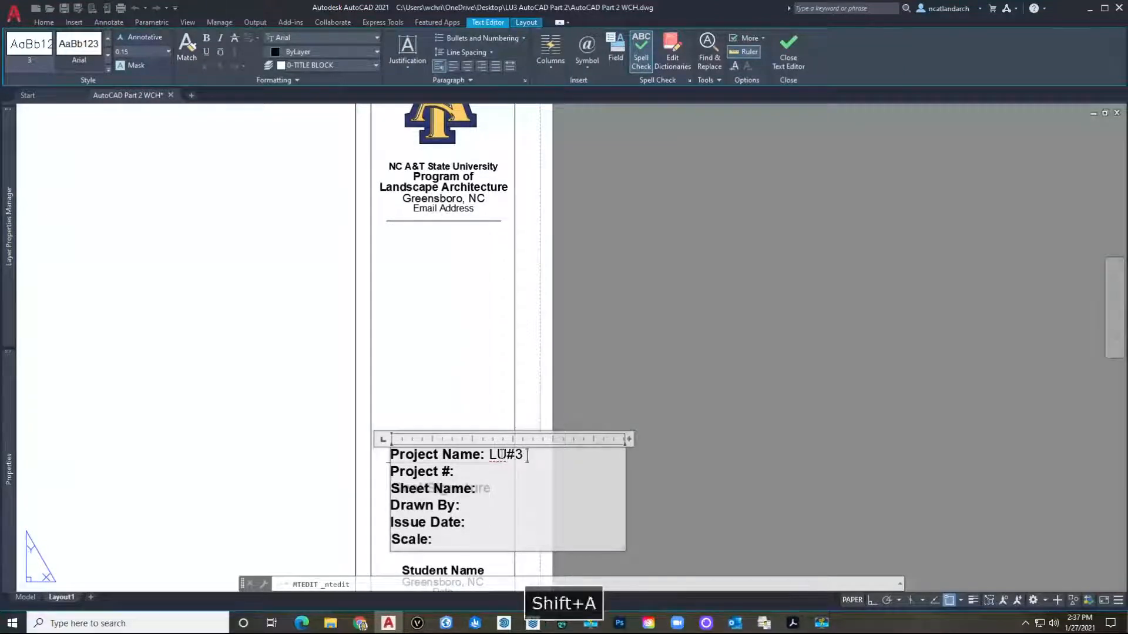
pyautogui.write('AutoCAD P')
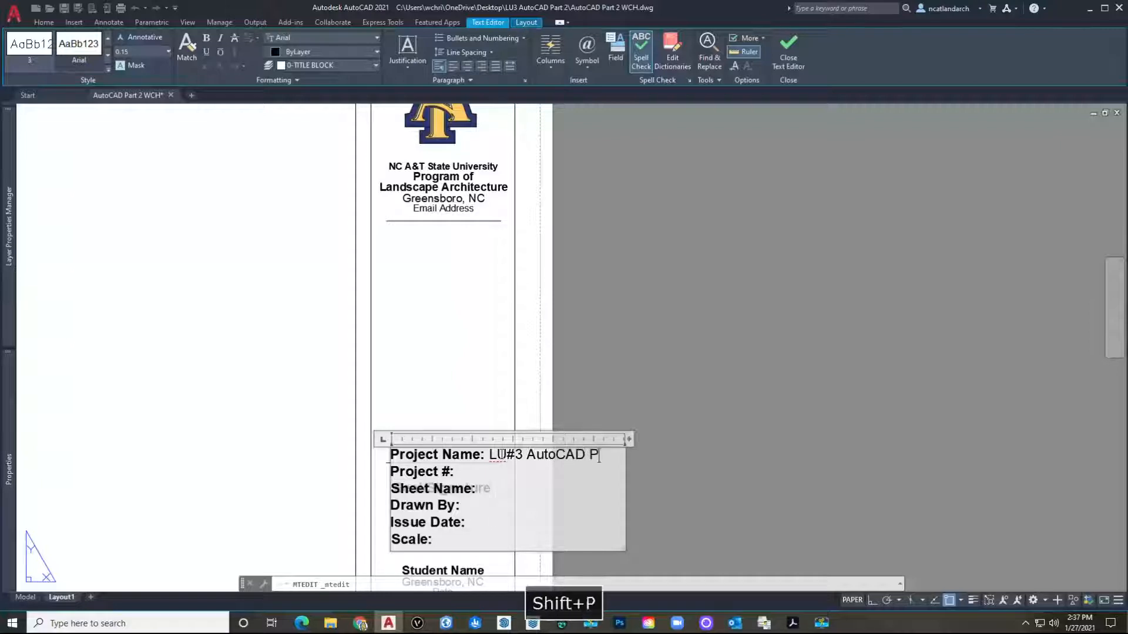
pyautogui.write('.@')
pyautogui.press('BackSpace')
pyautogui.write('2')
pyautogui.click(568, 301)
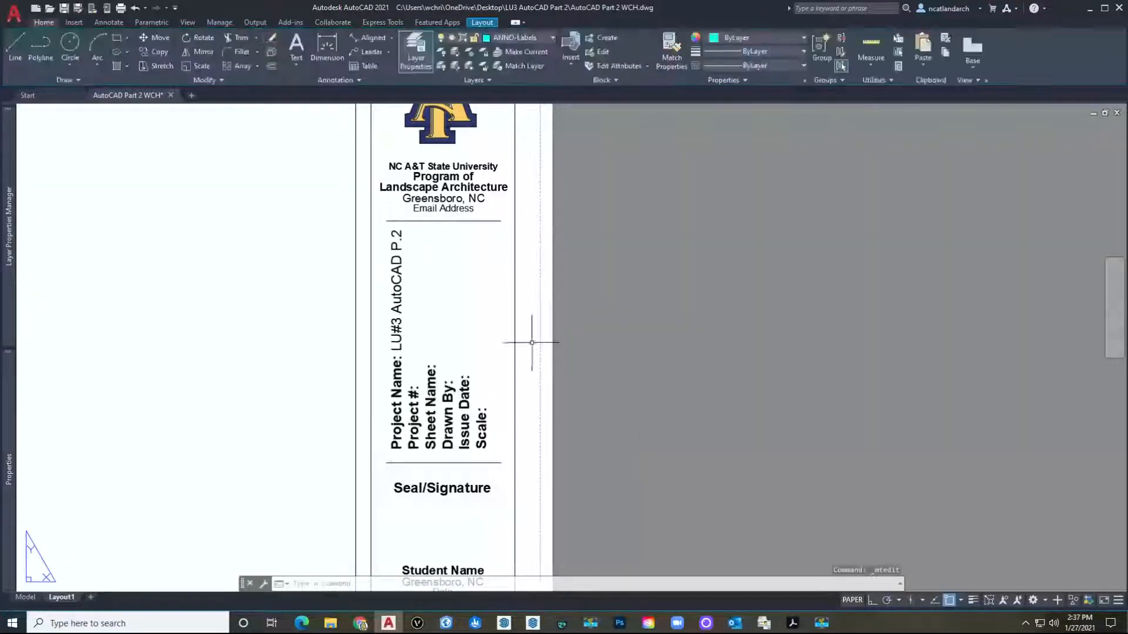
# Fill in the title block's Project # as 3 and its Sheet Name as "Layout".
pyautogui.doubleClick(416, 390)
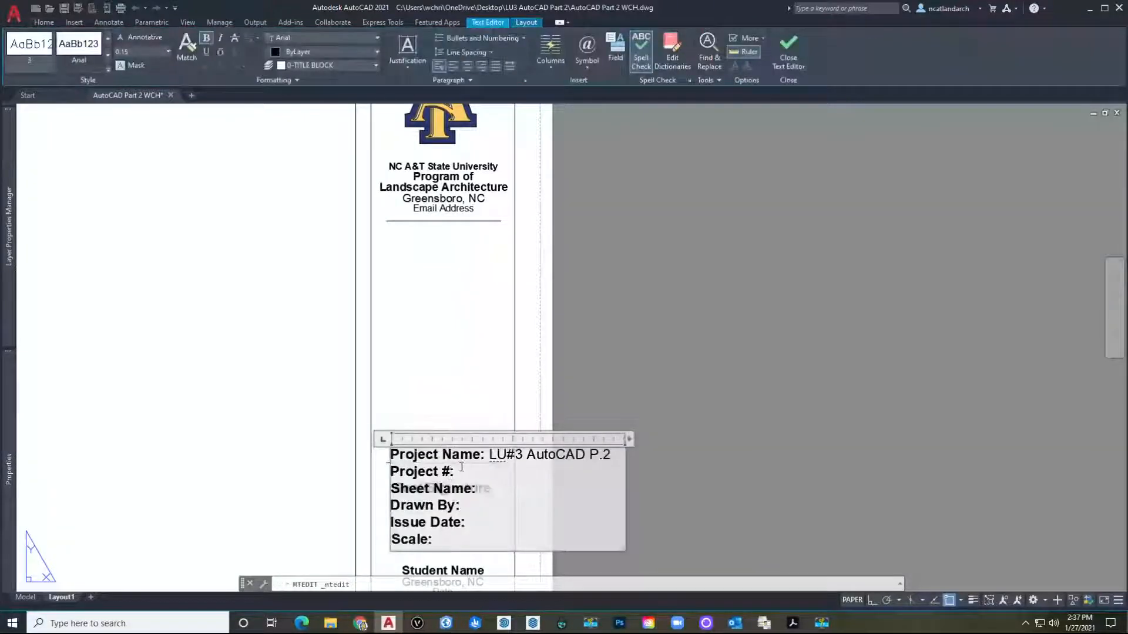
pyautogui.write('3')
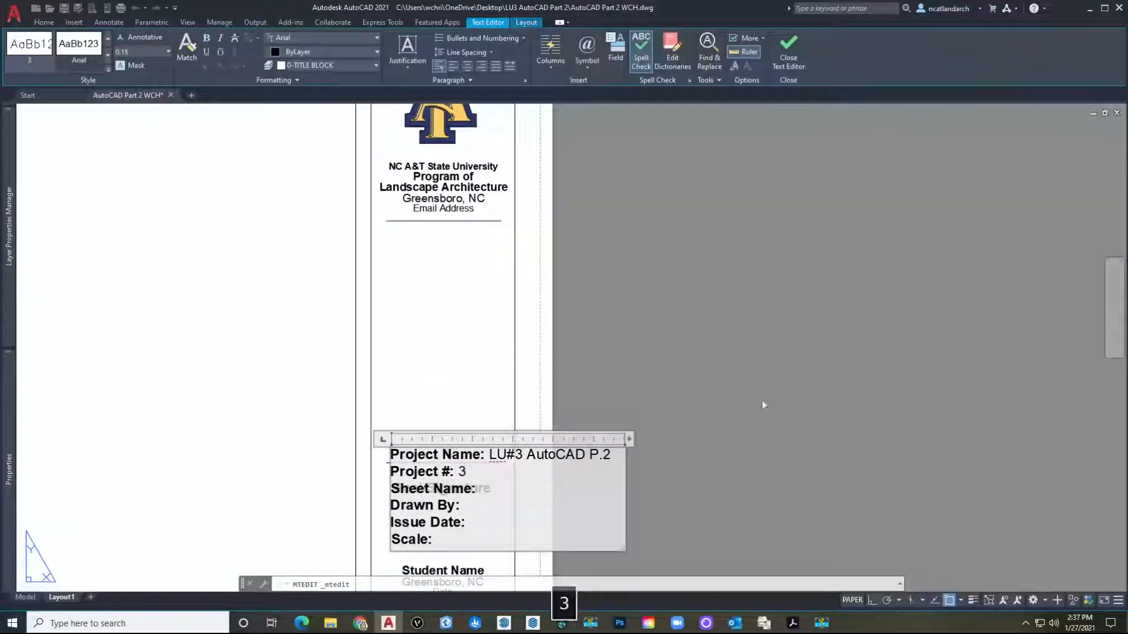
pyautogui.click(760, 407)
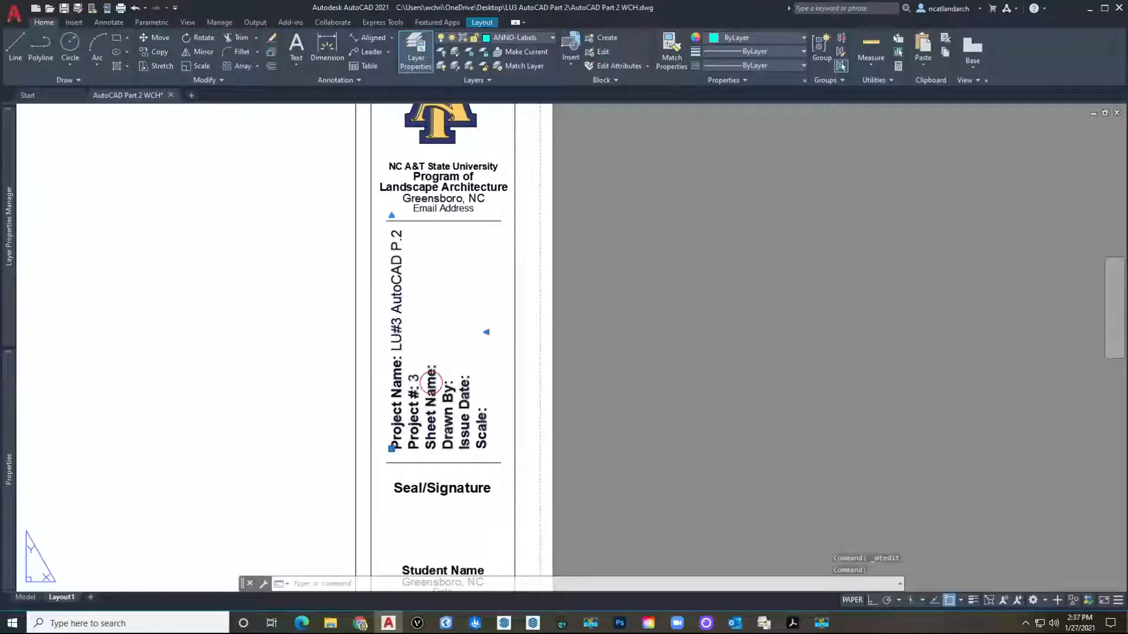
pyautogui.doubleClick(432, 383)
pyautogui.click(488, 487)
pyautogui.write('Layout')
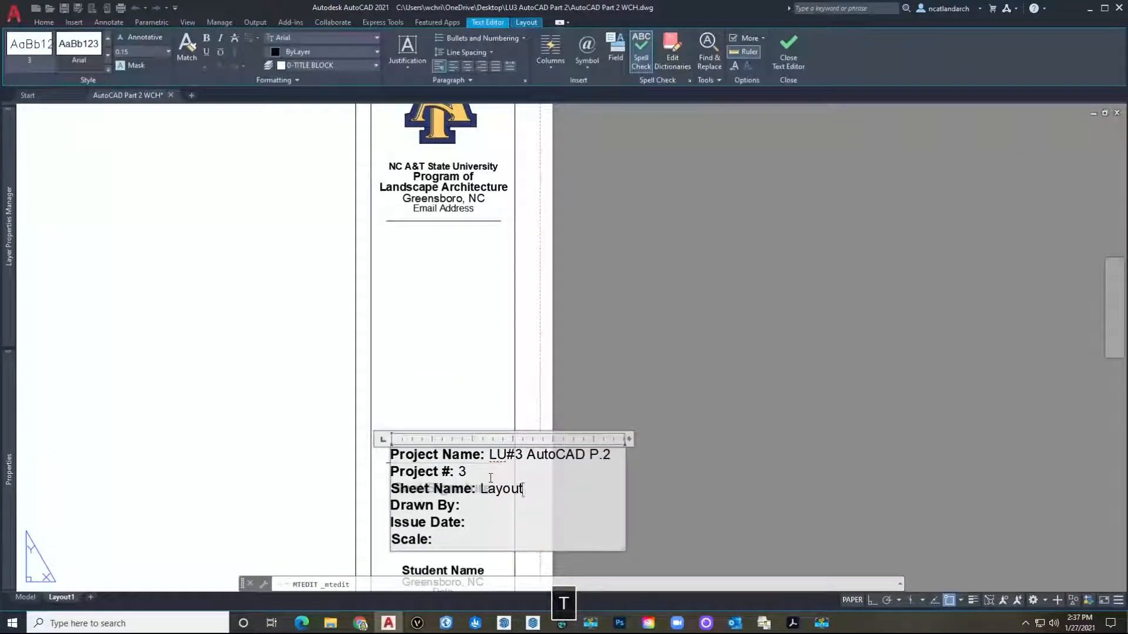
pyautogui.click(762, 472)
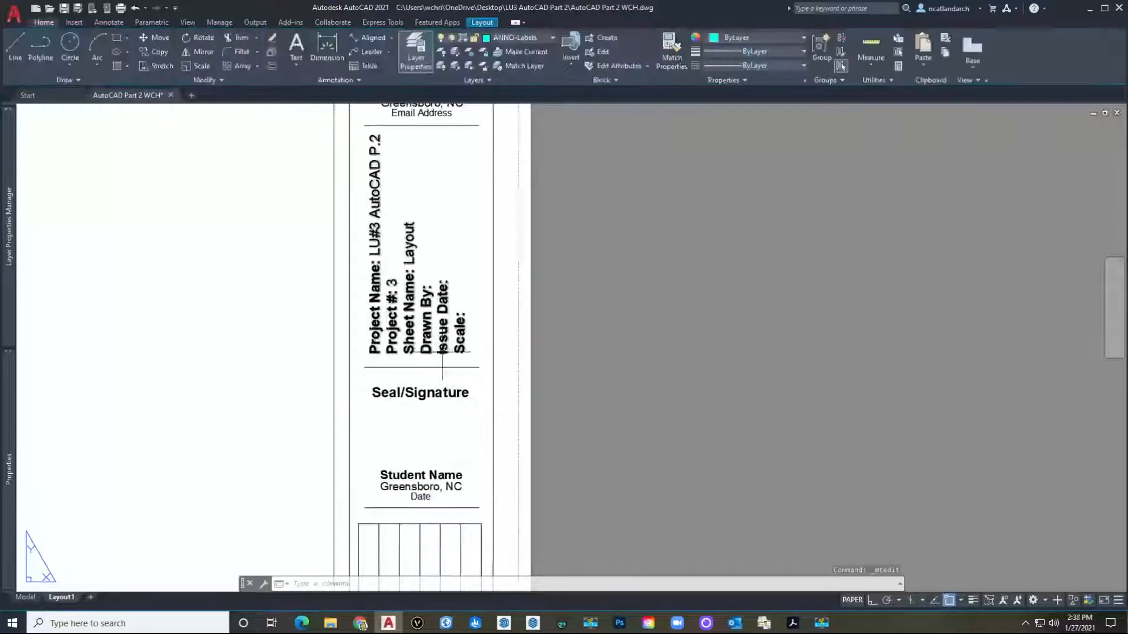
pyautogui.doubleClick(424, 314)
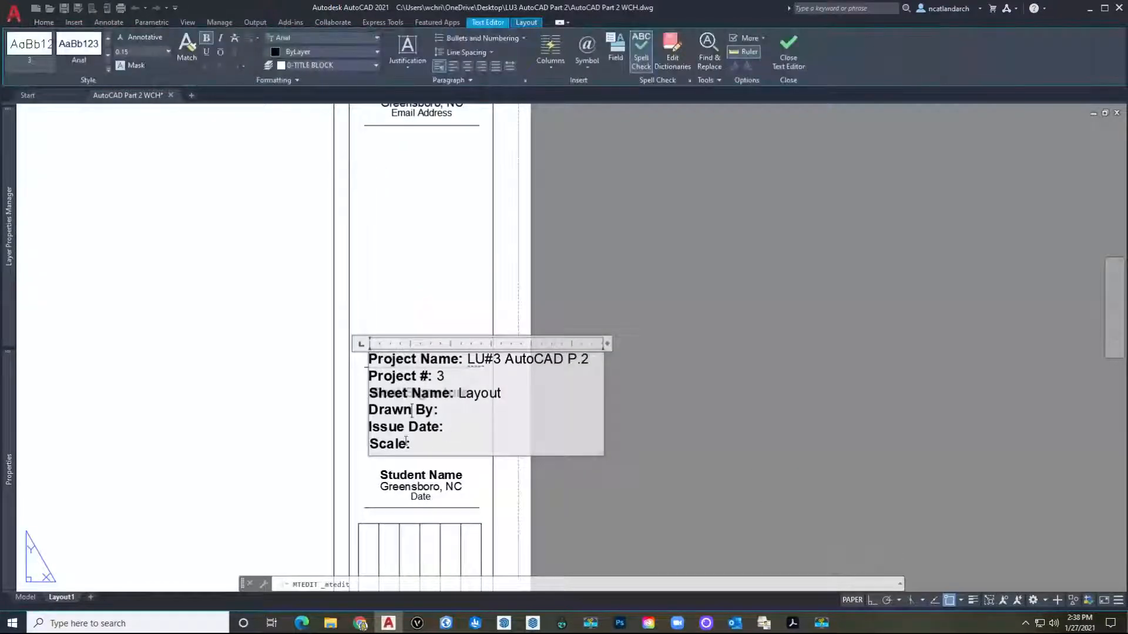
pyautogui.click(722, 373)
pyautogui.scroll(-5, 720, 373)
pyautogui.moveTo(600, 363); pyautogui.dragTo(571, 310, button='middle')
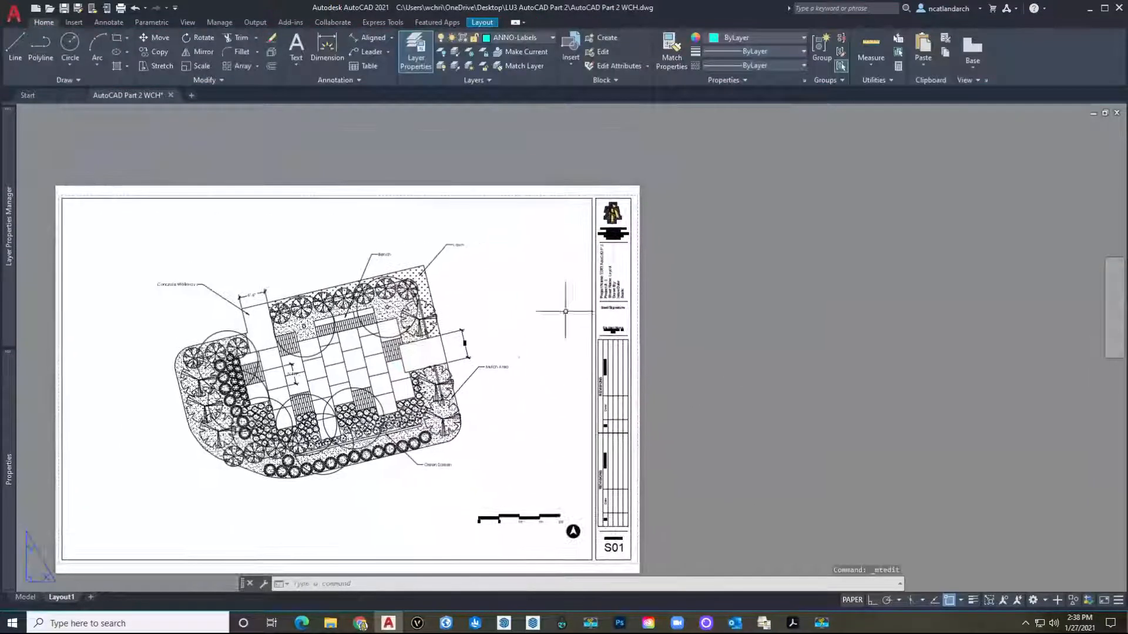
pyautogui.moveTo(651, 355); pyautogui.dragTo(636, 287, button='middle')
pyautogui.moveTo(522, 335); pyautogui.dragTo(536, 361, button='middle')
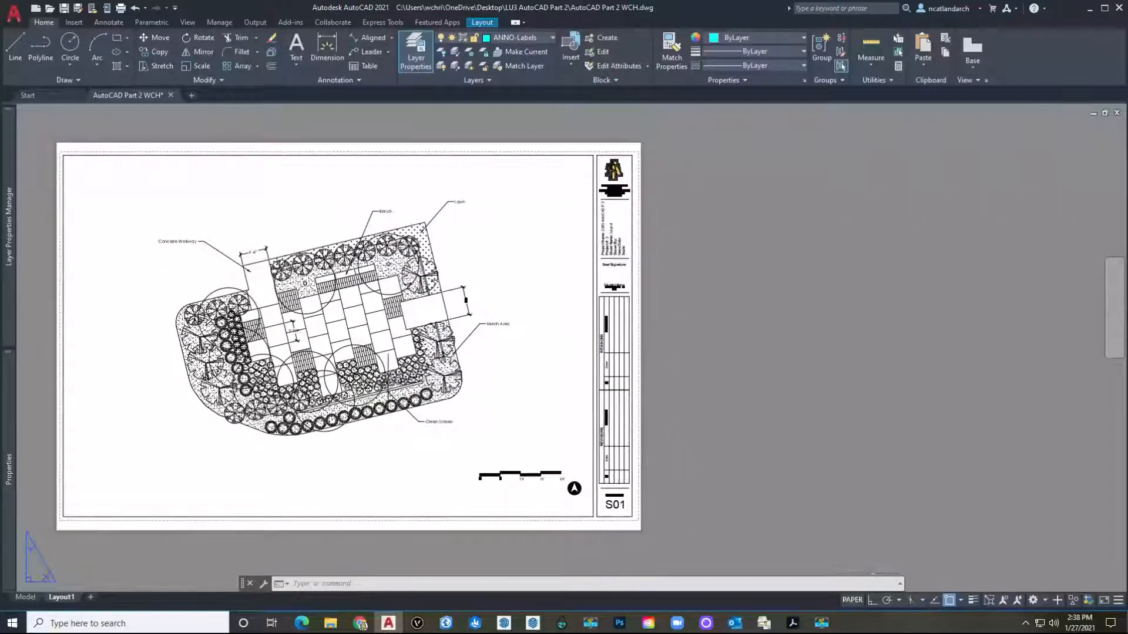
# Plot Layout1 with DWG To PDF on ARCH D paper, saving "AutoCAD Part 2 WCH-Layout1.pdf" in the desktop's "LU3 AutoCAD Part 2" folder.
pyautogui.hotkey('ctrl', 'p')
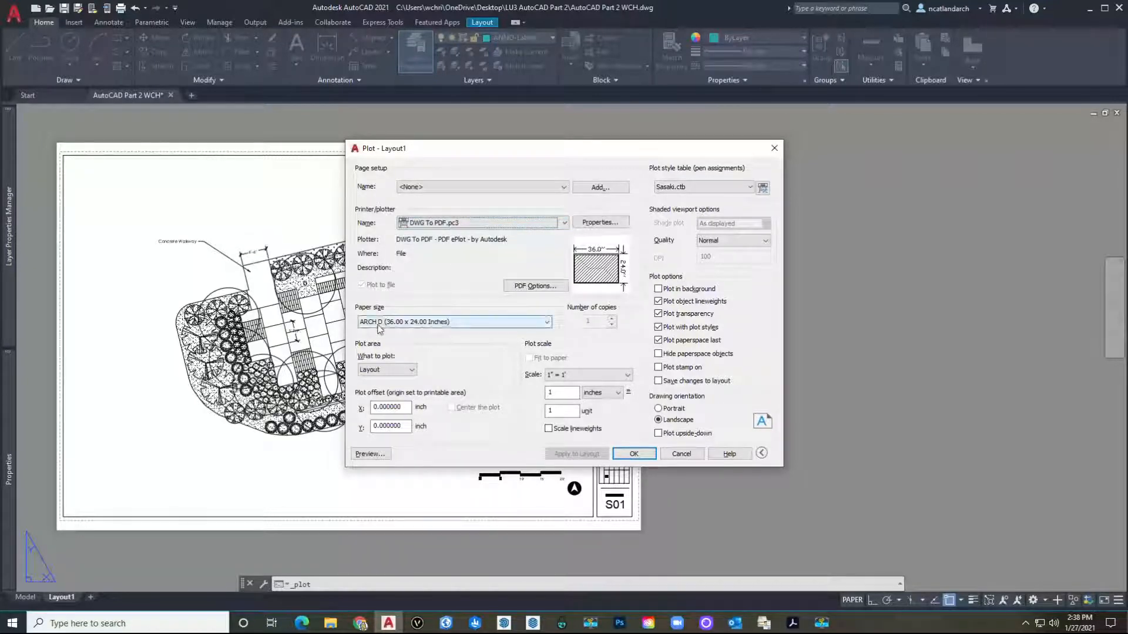
pyautogui.click(632, 454)
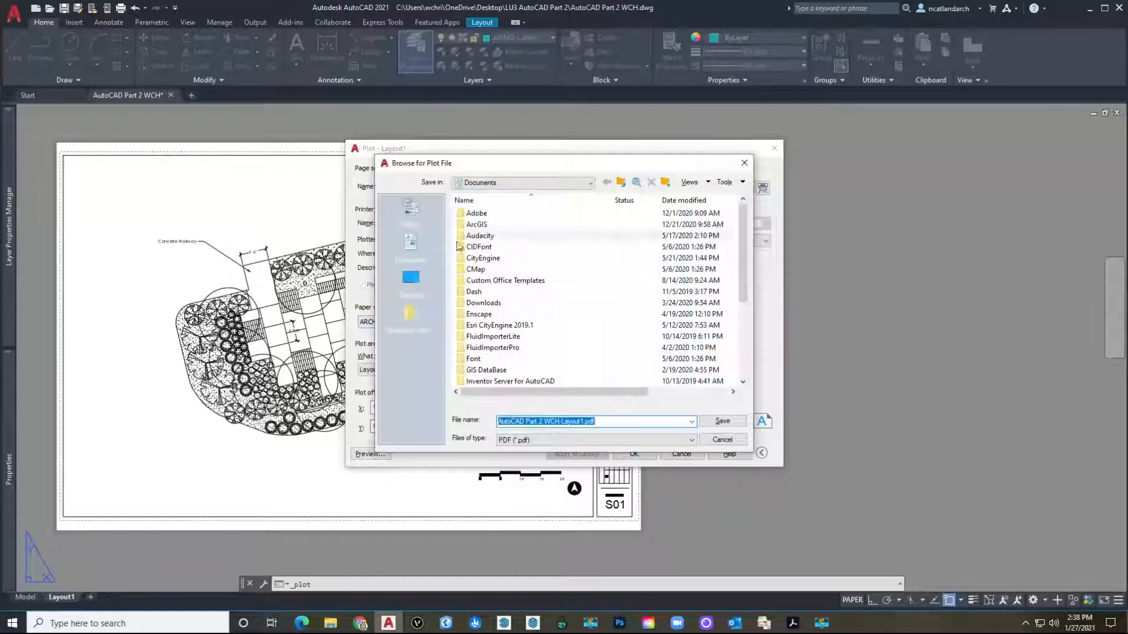
pyautogui.click(411, 281)
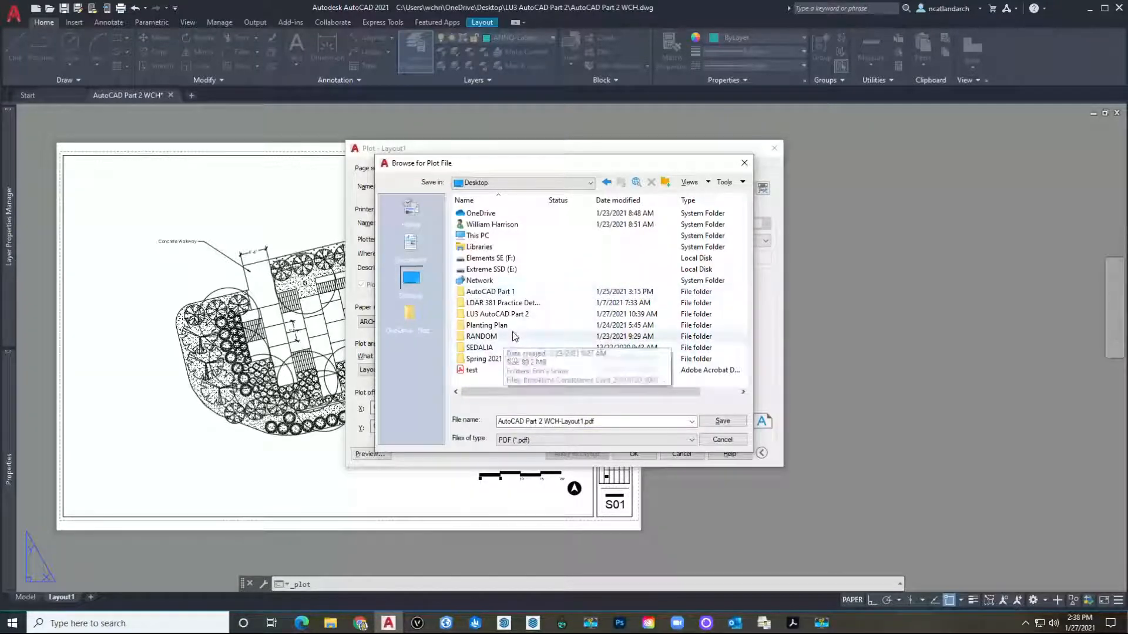
pyautogui.doubleClick(519, 314)
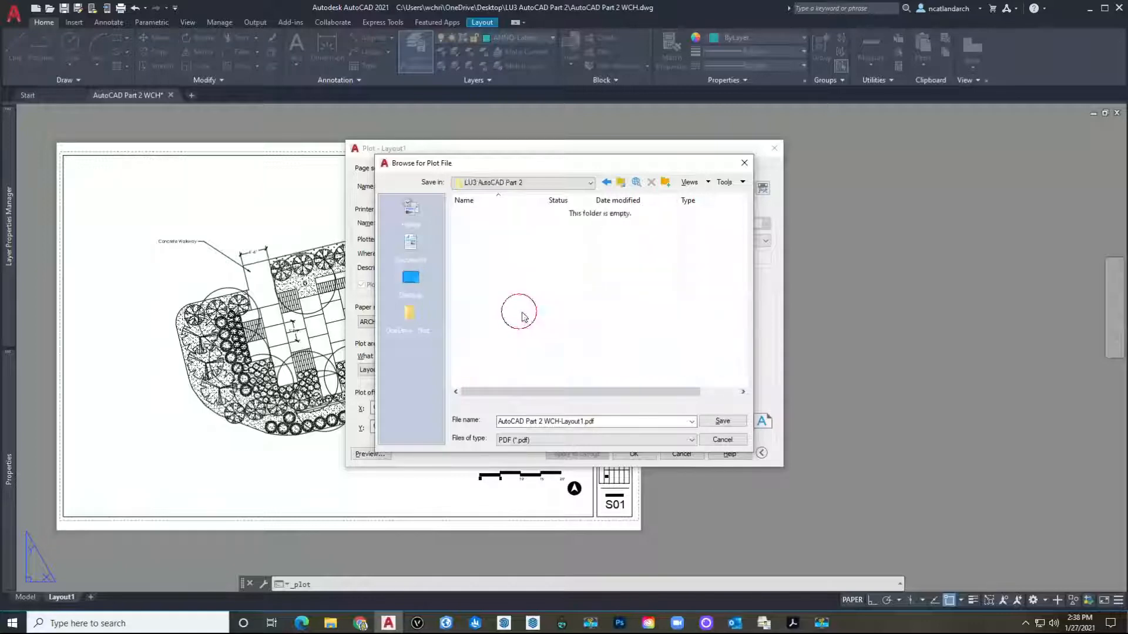
pyautogui.click(630, 419)
pyautogui.click(712, 424)
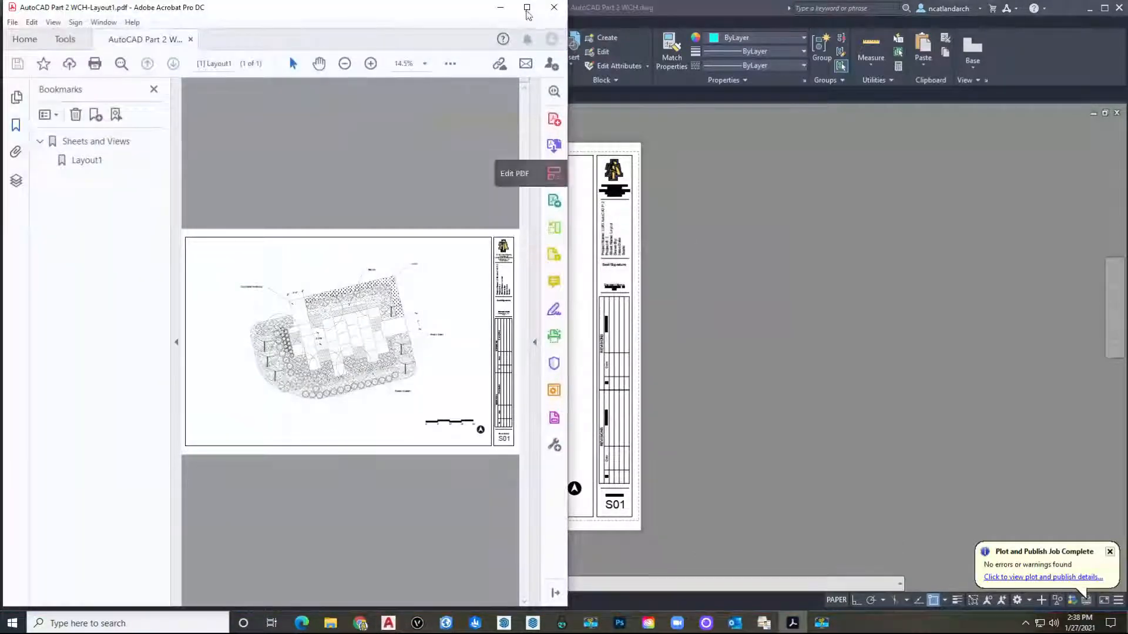
# Examine the plotted sheet in Adobe Acrobat, checking the plan's linework, labels and dimensions up close and the full-page layout.
pyautogui.click(527, 7)
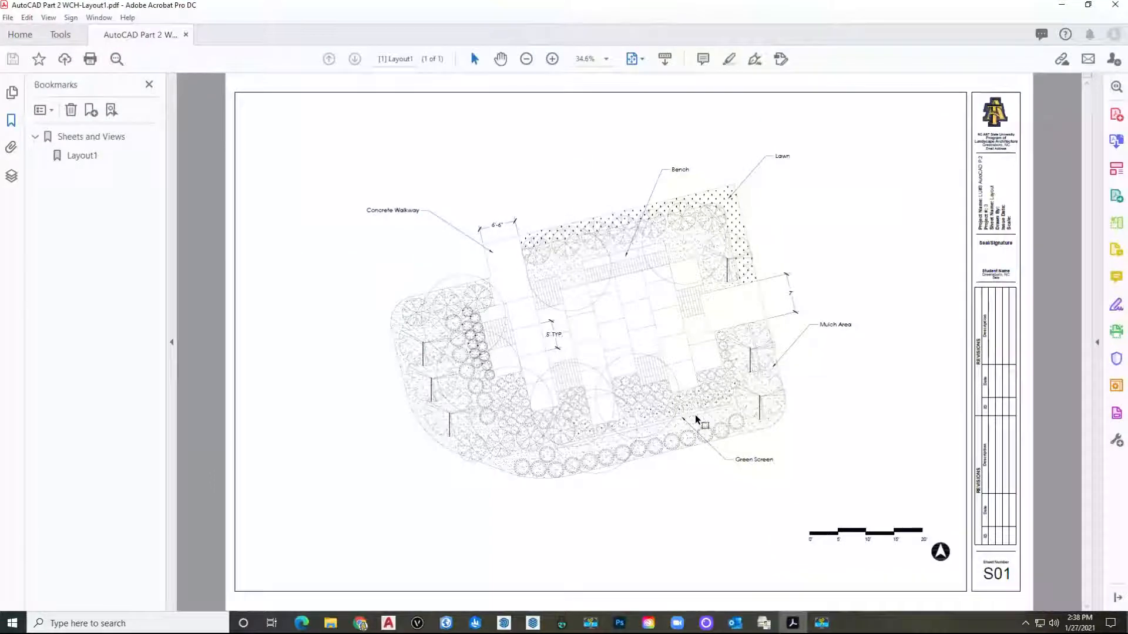
pyautogui.hotkey('ctrl', '=')
pyautogui.hotkey('ctrl', '=')
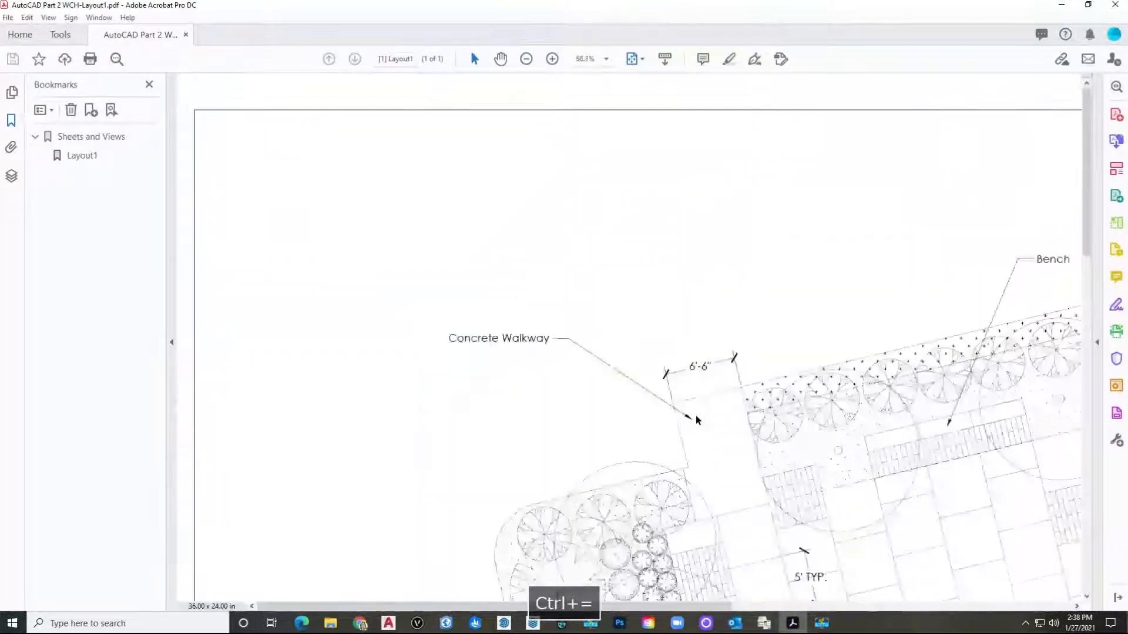
pyautogui.press('space')
pyautogui.moveTo(534, 466); pyautogui.dragTo(229, 237)
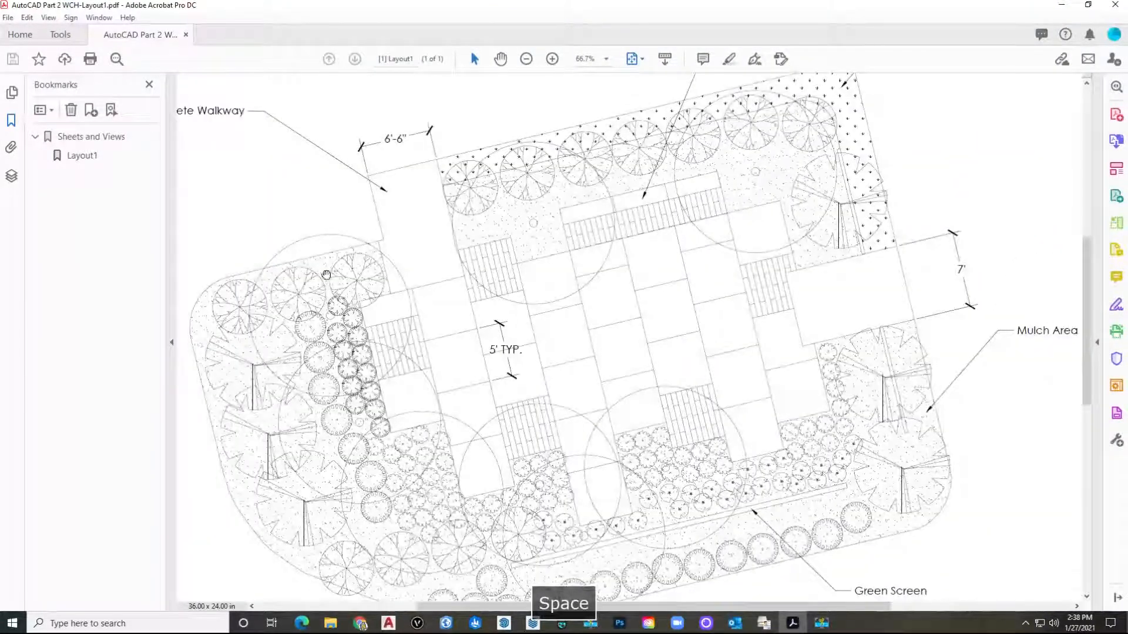
pyautogui.moveTo(422, 414); pyautogui.dragTo(399, 349)
pyautogui.hotkey('ctrl', '0')
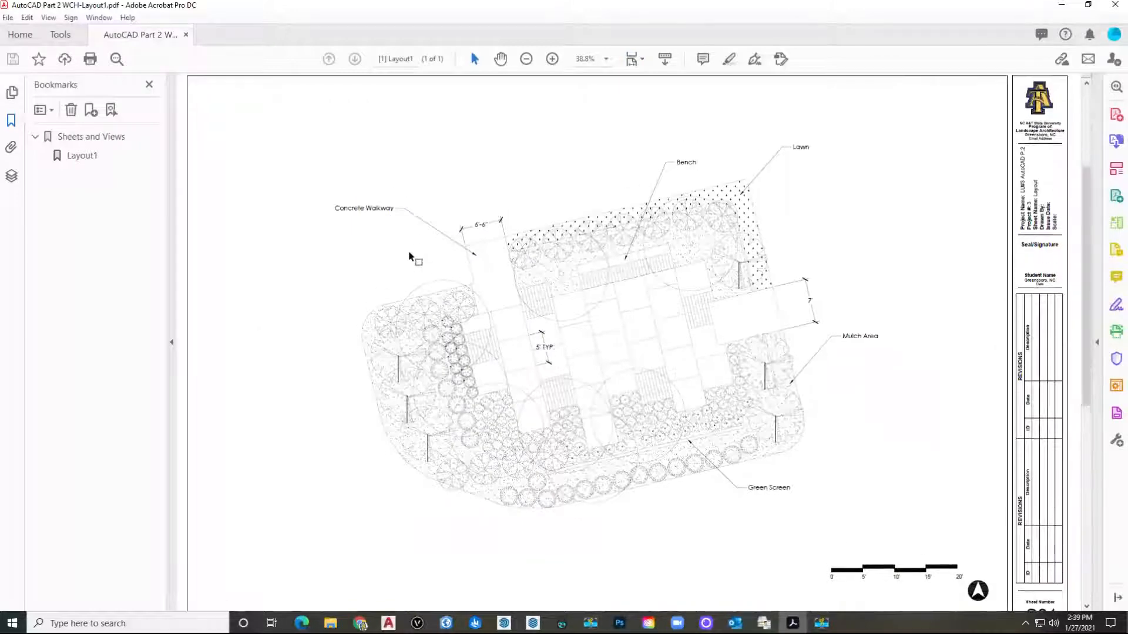